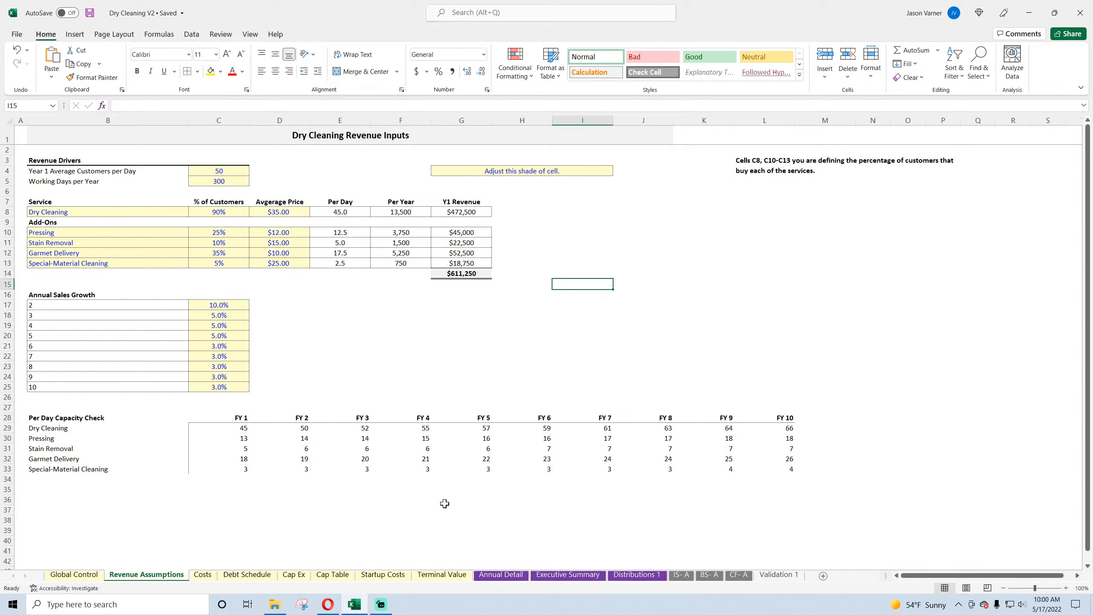
Step: Switch to the Opera browser and open the Dry Cleaning model page from the smarthelping site's Industries list
{"action": "left_click", "coordinate": [328, 604]}
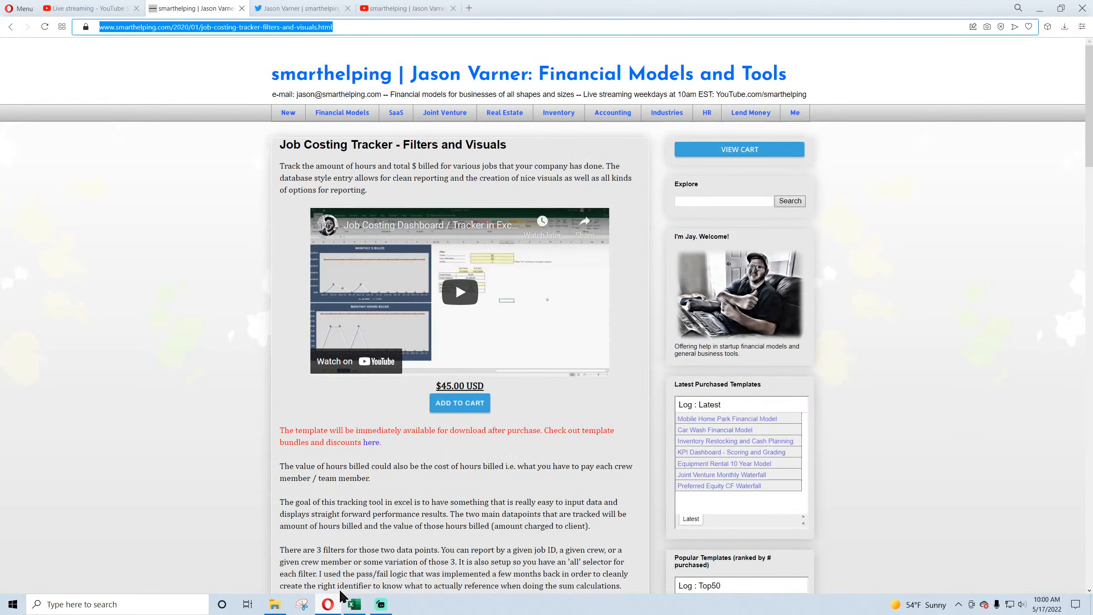
{"action": "left_click", "coordinate": [656, 116]}
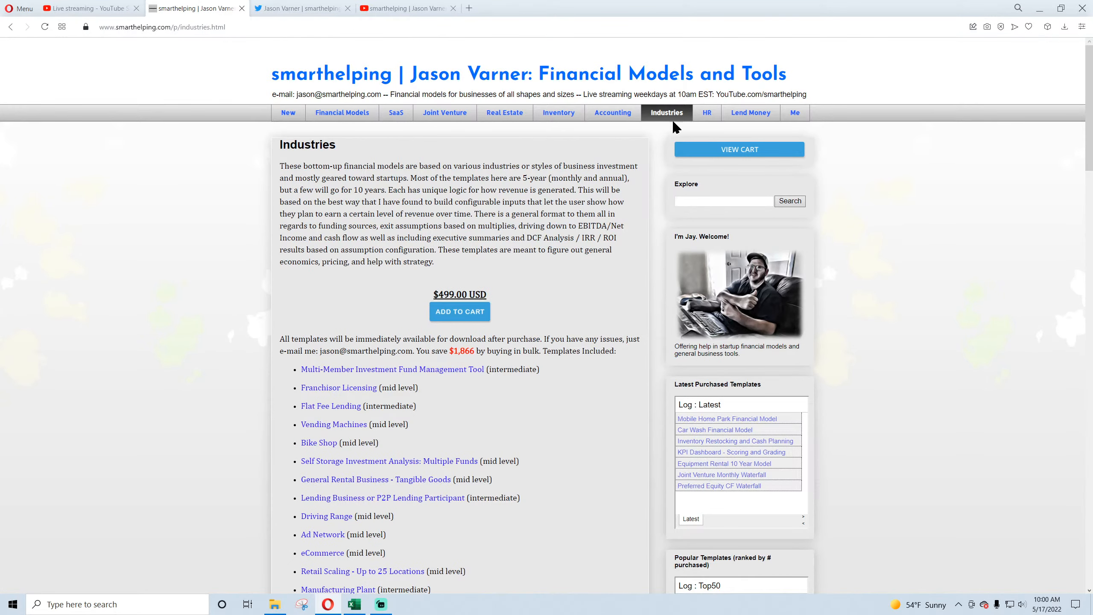
{"action": "scroll", "coordinate": [390, 345], "scroll_direction": "down", "scroll_amount": 10}
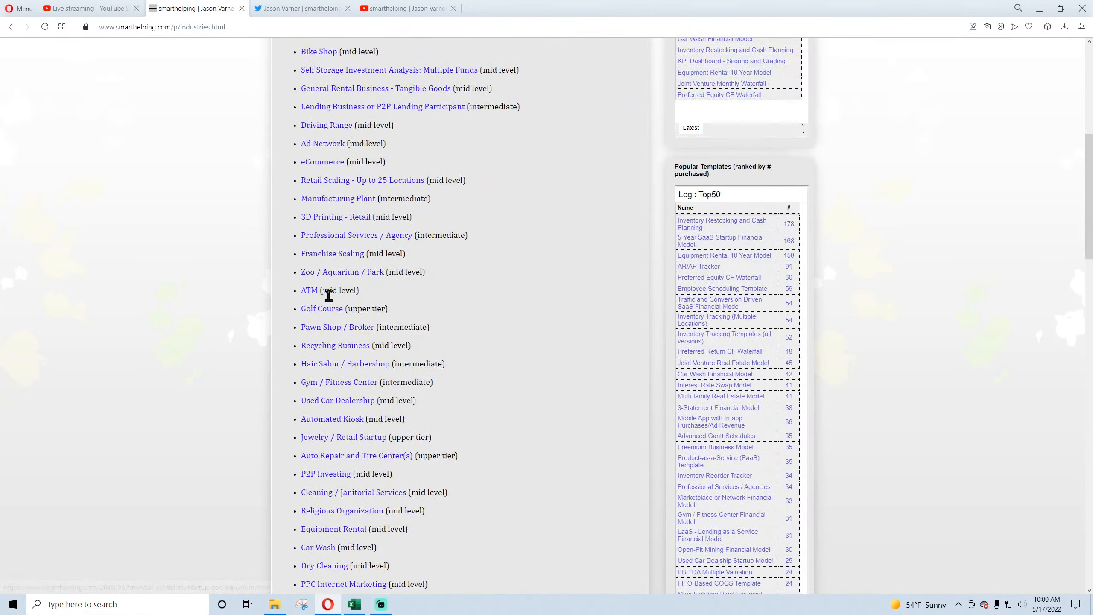
{"action": "scroll", "coordinate": [329, 406], "scroll_direction": "down", "scroll_amount": 2}
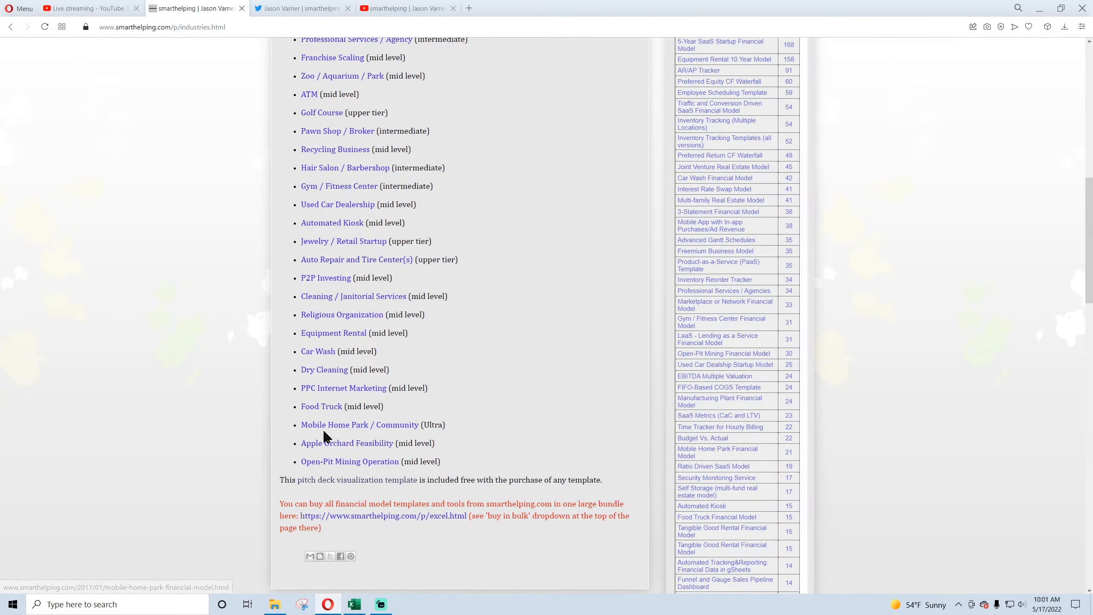
{"action": "left_click", "coordinate": [326, 370]}
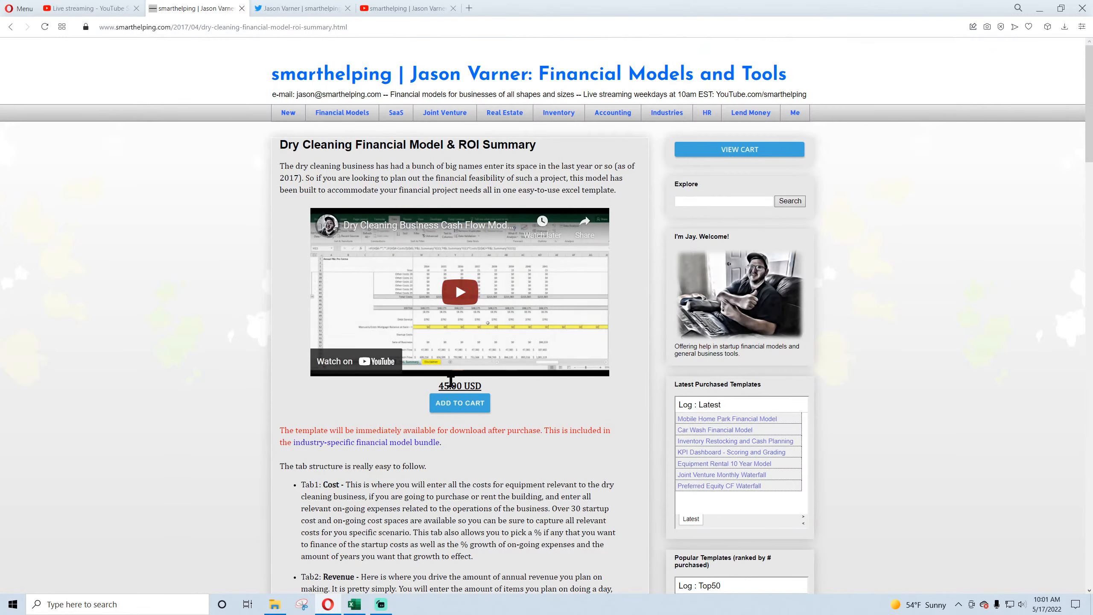
Step: Review the Dry Cleaning Financial Model page's price and its description of the template's tab structure
{"action": "left_click_drag", "start_coordinate": [451, 385], "coordinate": [475, 386]}
{"action": "scroll", "coordinate": [311, 464], "scroll_direction": "down", "scroll_amount": 8}
{"action": "scroll", "coordinate": [311, 464], "scroll_direction": "up", "scroll_amount": 4}
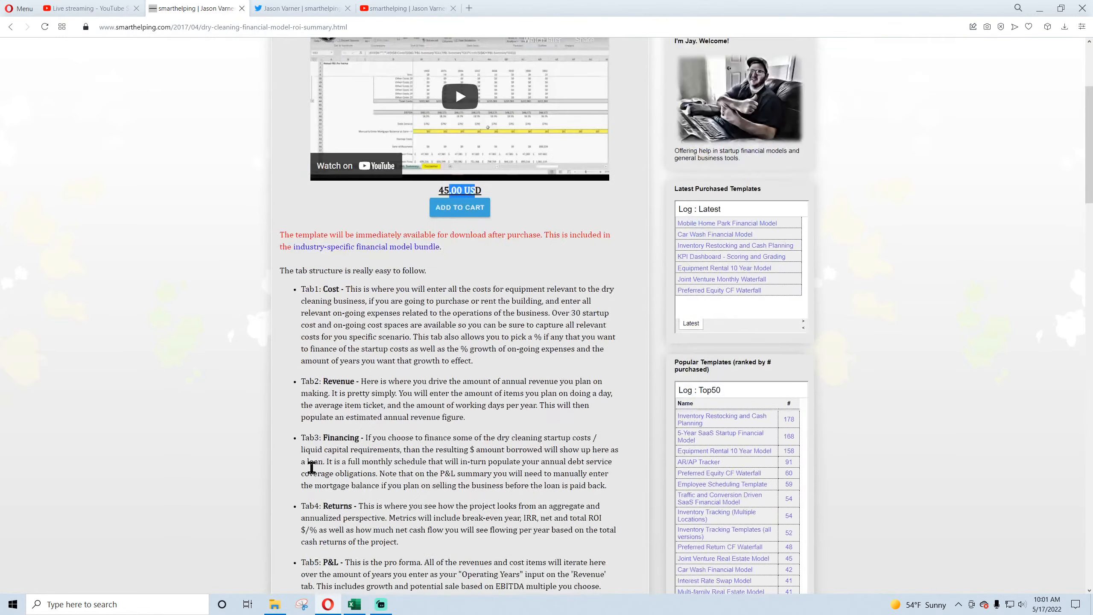
{"action": "scroll", "coordinate": [357, 503], "scroll_direction": "up", "scroll_amount": 4}
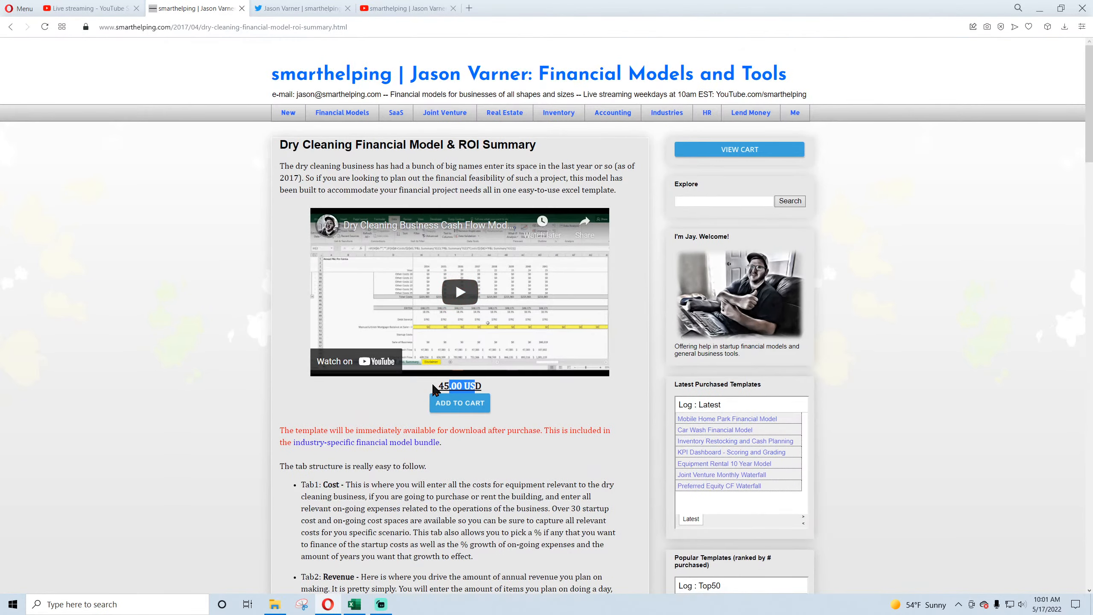
{"action": "left_click", "coordinate": [444, 387]}
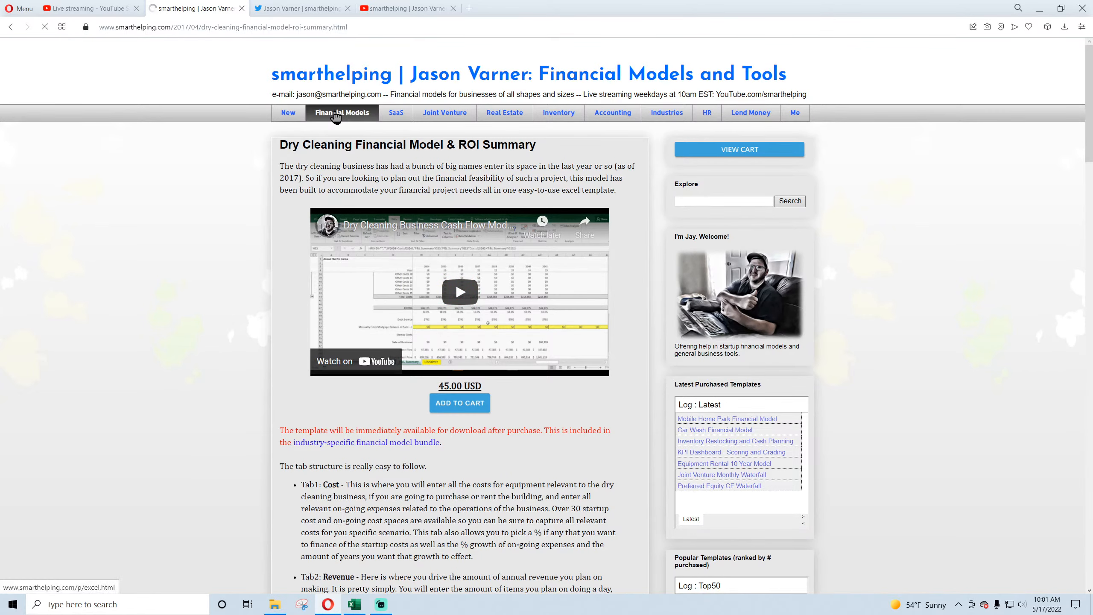
Step: Open the site's Financial Models page and its SaaS category, and look through the included SaaS templates
{"action": "left_click", "coordinate": [329, 112]}
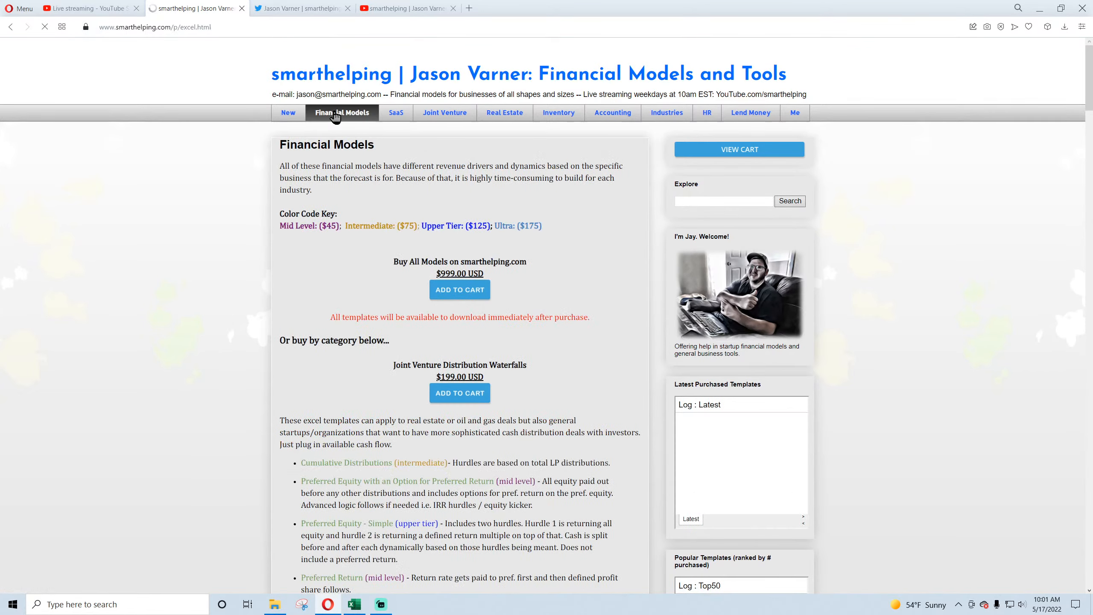
{"action": "left_click", "coordinate": [398, 116]}
{"action": "scroll", "coordinate": [276, 313], "scroll_direction": "down", "scroll_amount": 4}
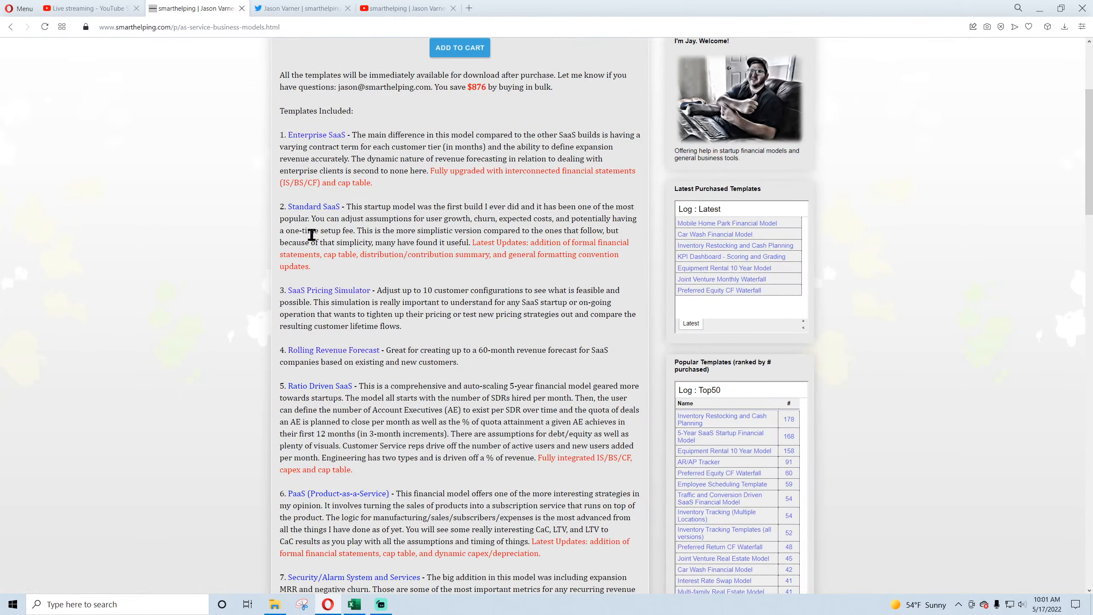
{"action": "scroll", "coordinate": [315, 258], "scroll_direction": "down", "scroll_amount": 4}
{"action": "scroll", "coordinate": [315, 275], "scroll_direction": "down", "scroll_amount": 4}
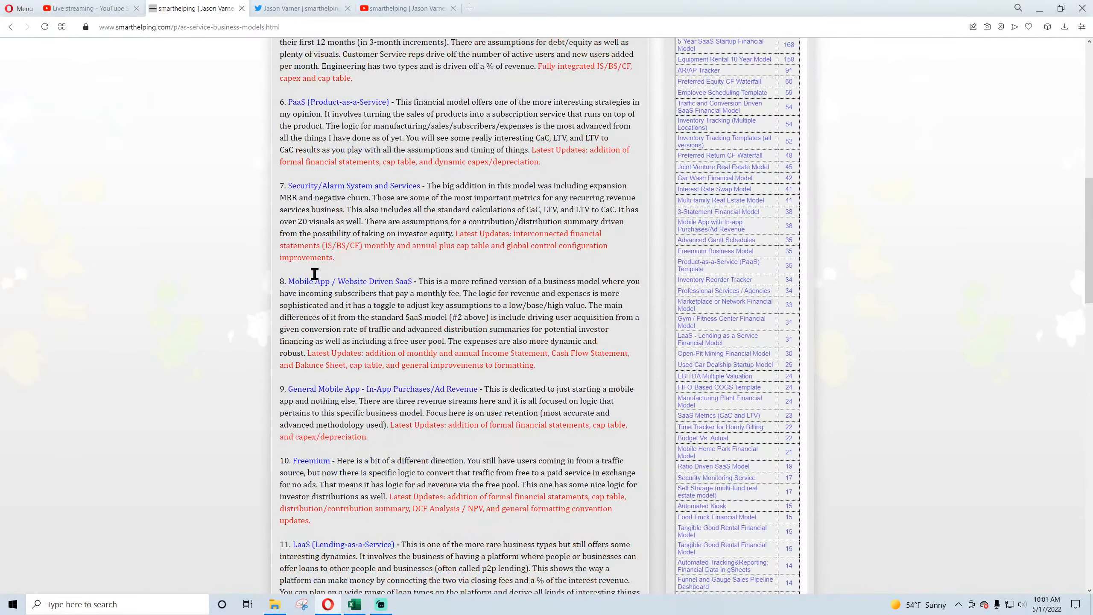
{"action": "scroll", "coordinate": [315, 274], "scroll_direction": "down", "scroll_amount": 12}
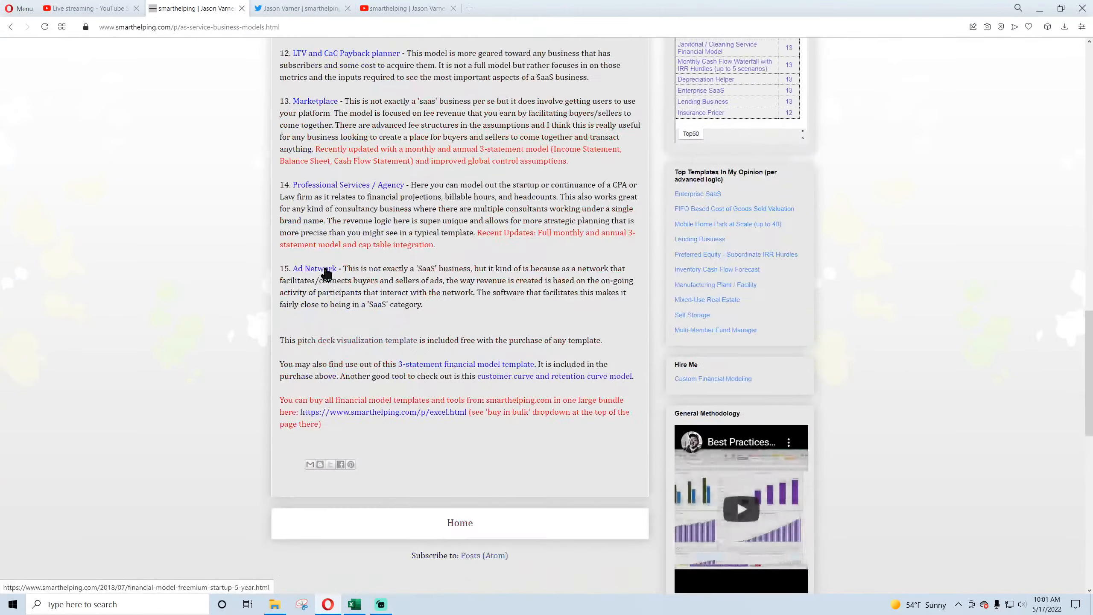
{"action": "scroll", "coordinate": [326, 273], "scroll_direction": "up", "scroll_amount": 20}
Step: Look over the template bundles in the Joint Venture, Real Estate and Inventory categories
{"action": "left_click", "coordinate": [455, 118]}
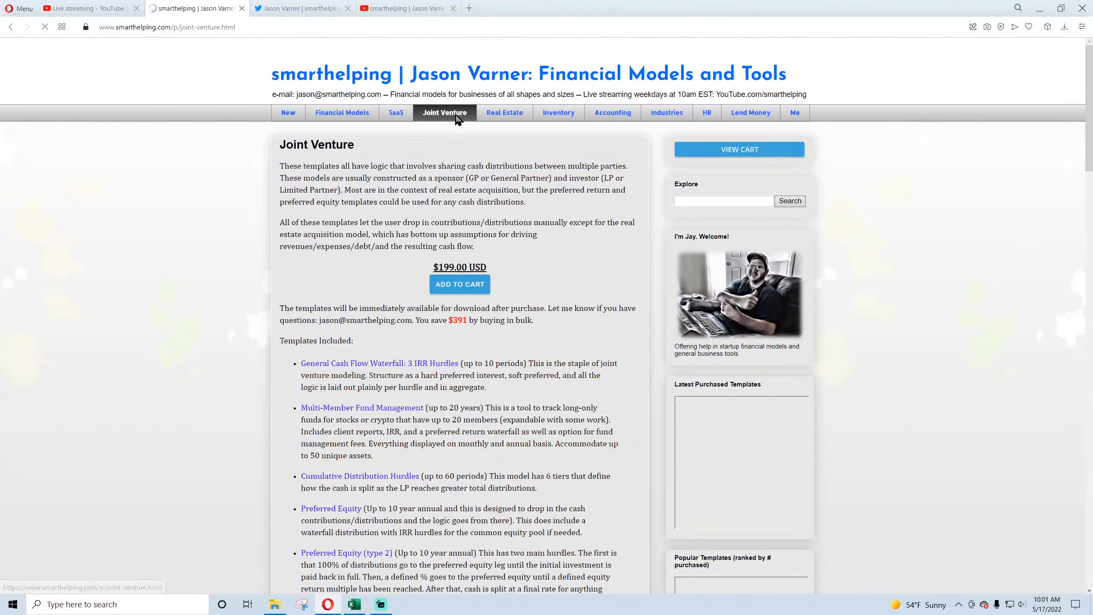
{"action": "scroll", "coordinate": [320, 338], "scroll_direction": "down", "scroll_amount": 4}
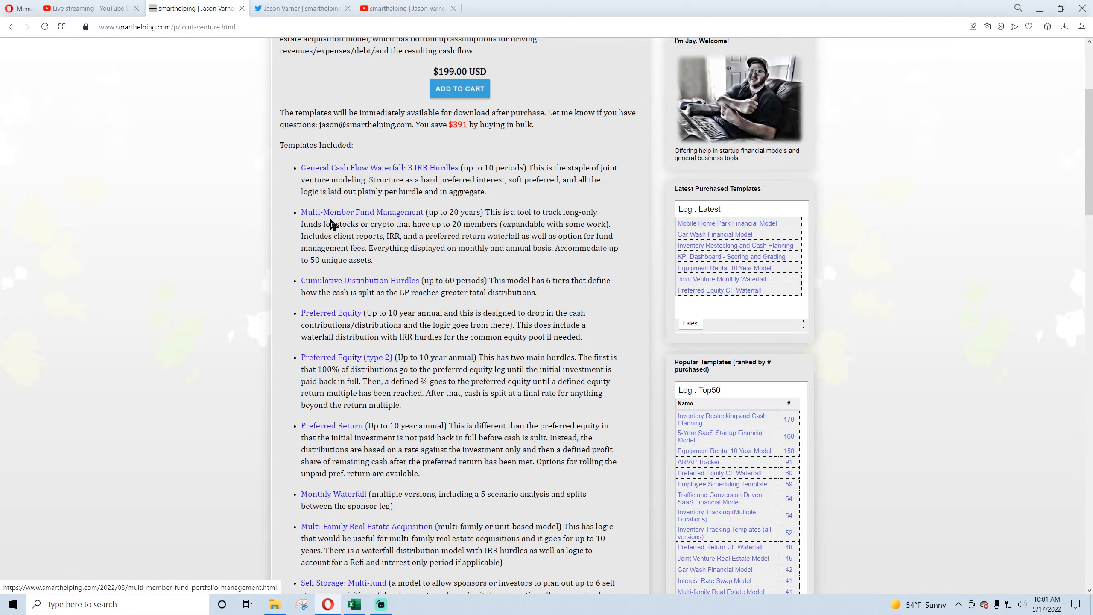
{"action": "scroll", "coordinate": [340, 224], "scroll_direction": "up", "scroll_amount": 5}
{"action": "left_click", "coordinate": [491, 120]}
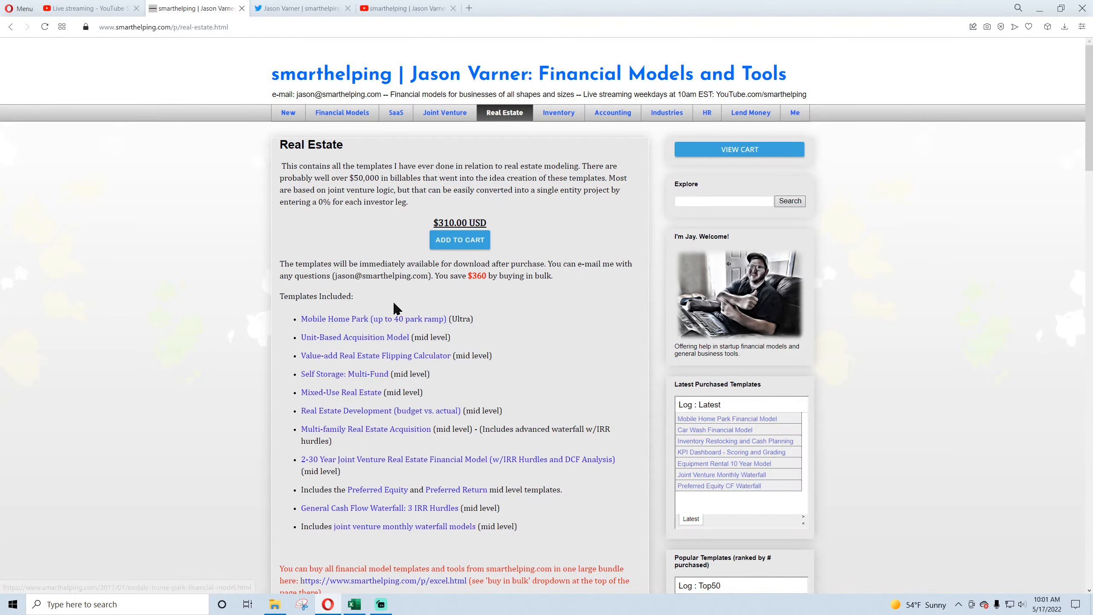
{"action": "left_click", "coordinate": [561, 119]}
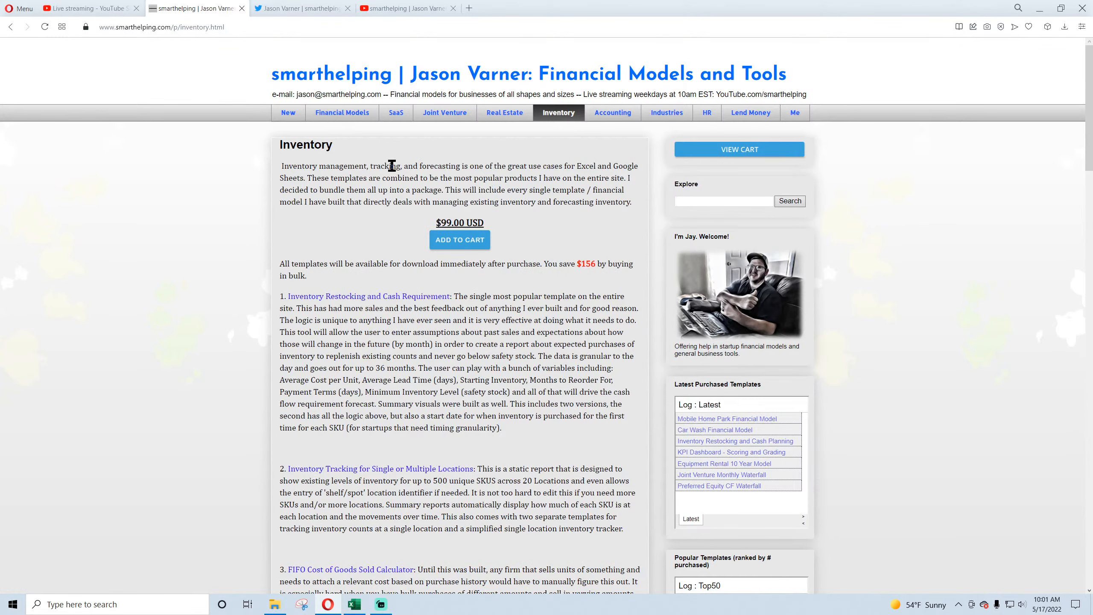
Step: Return to the Financial Models page and examine the offer to buy all models on the site and its price
{"action": "left_click", "coordinate": [347, 117]}
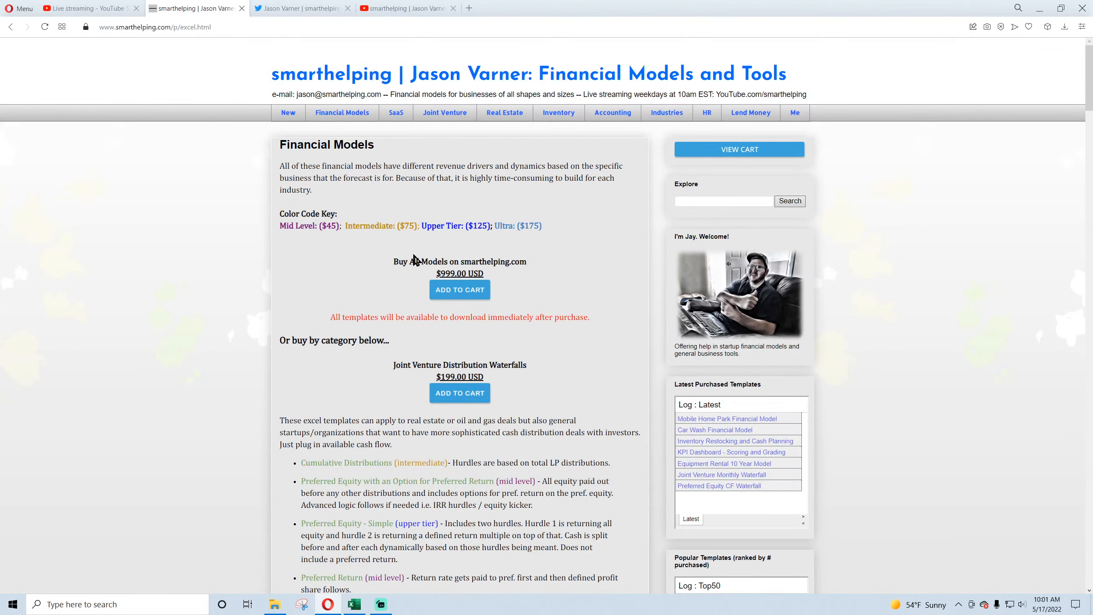
{"action": "left_click_drag", "start_coordinate": [438, 275], "coordinate": [485, 277]}
{"action": "left_click", "coordinate": [451, 273]}
{"action": "left_click_drag", "start_coordinate": [396, 262], "coordinate": [525, 262]}
{"action": "left_click", "coordinate": [500, 261]}
{"action": "scroll", "coordinate": [254, 338], "scroll_direction": "down", "scroll_amount": 3}
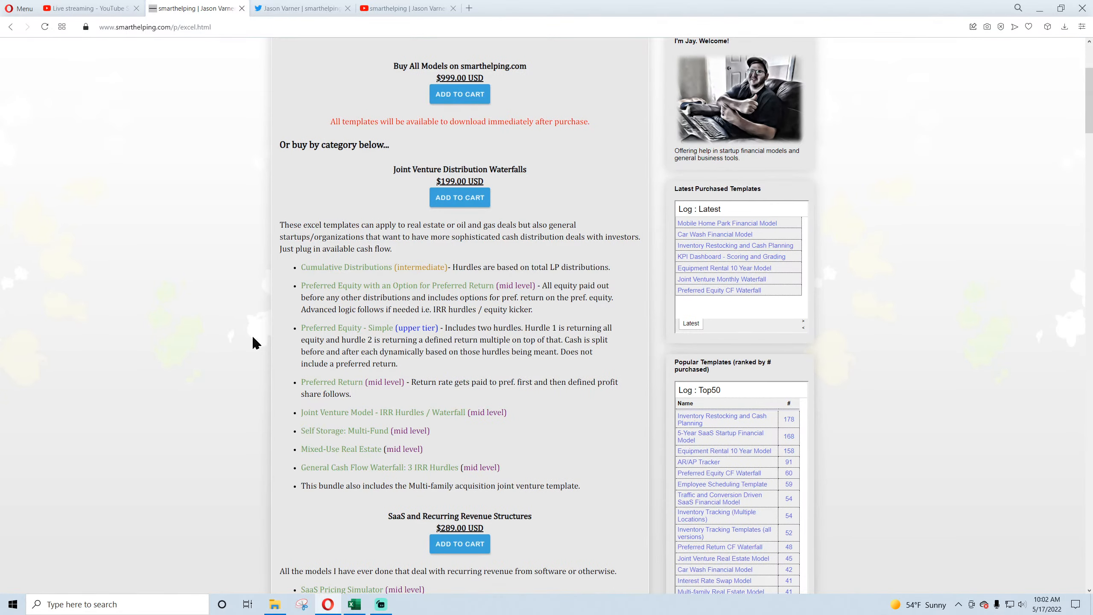
{"action": "scroll", "coordinate": [338, 366], "scroll_direction": "up", "scroll_amount": 3}
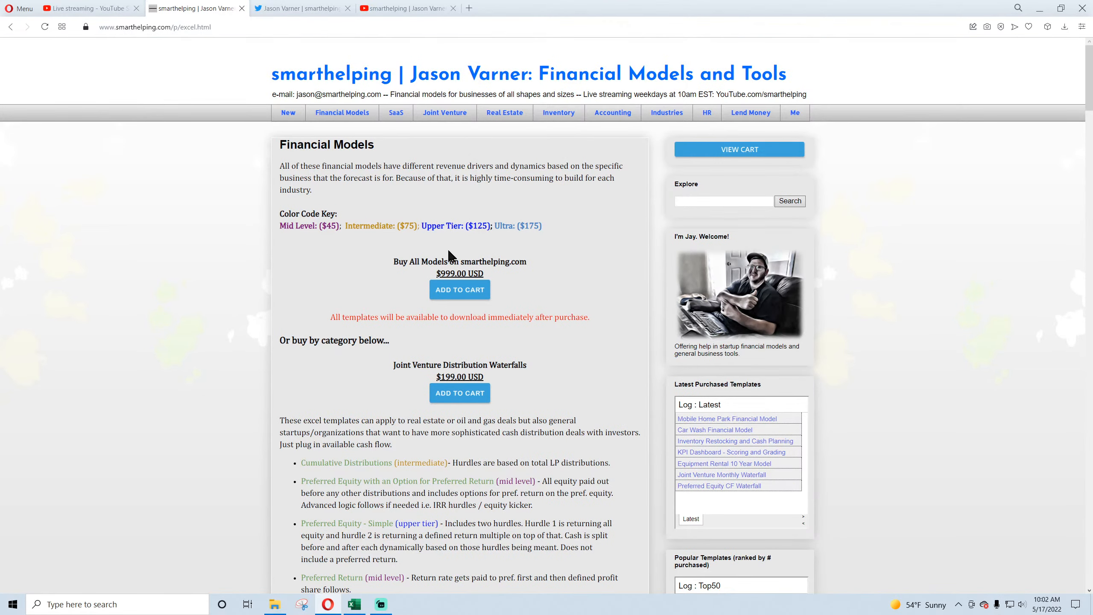
{"action": "left_click_drag", "start_coordinate": [405, 264], "coordinate": [476, 264]}
{"action": "left_click", "coordinate": [493, 273]}
Step: Reload the smarthelping YouTube channel and open its current live stream on the dry cleaning 3-statement model
{"action": "left_click", "coordinate": [404, 10]}
{"action": "left_click", "coordinate": [43, 29]}
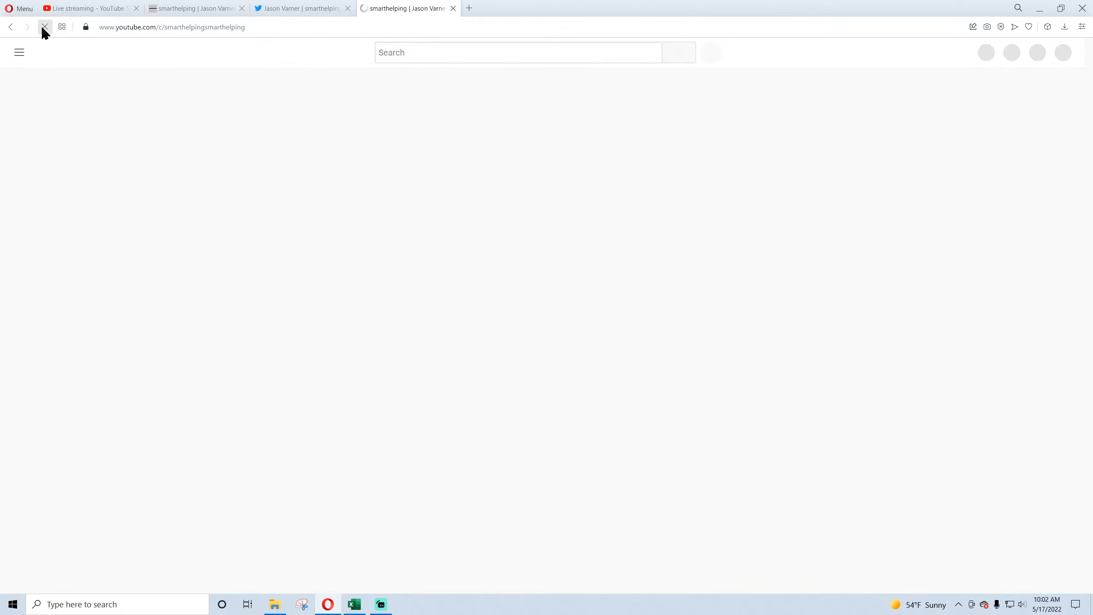
{"action": "left_click", "coordinate": [435, 322]}
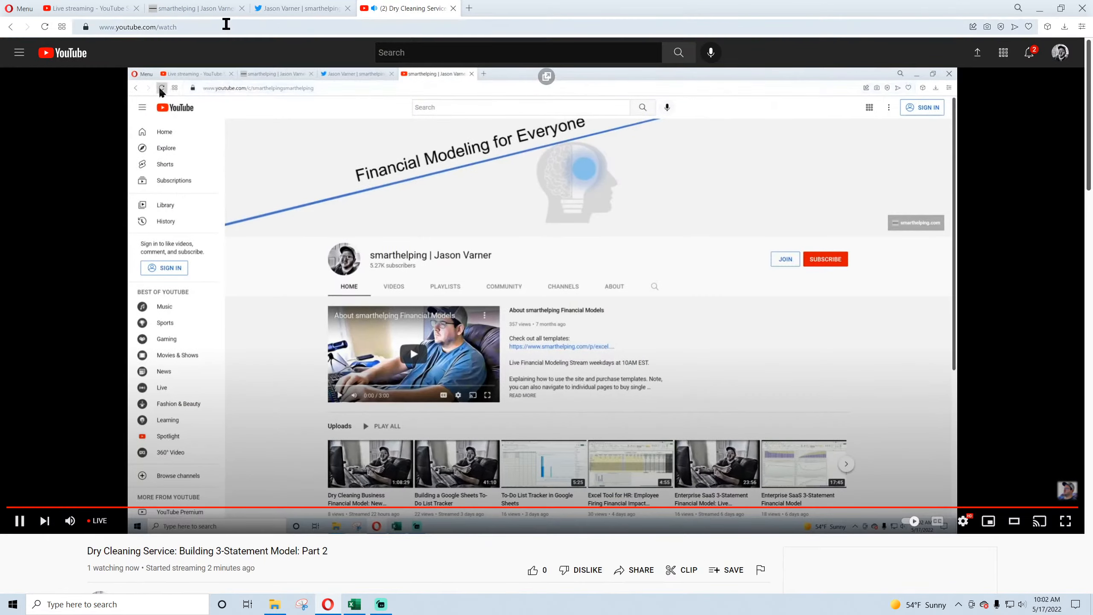
Step: Copy the live stream's link, close its page, and post the link in the drafted Twitter message about the dry cleaning business
{"action": "left_click", "coordinate": [227, 27]}
{"action": "right_click", "coordinate": [196, 27]}
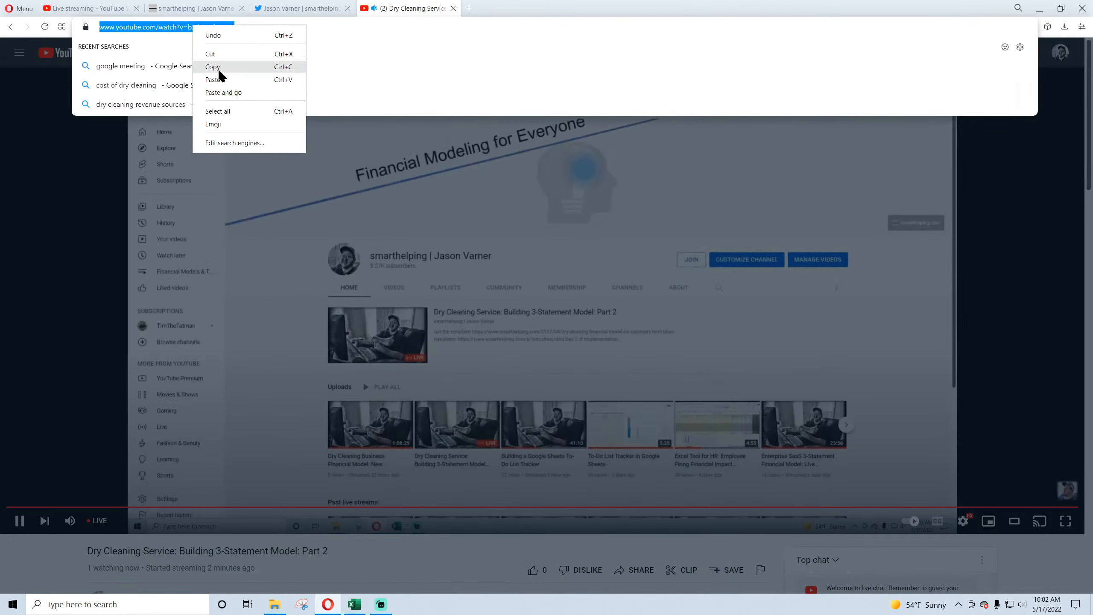
{"action": "left_click", "coordinate": [228, 67]}
{"action": "left_click", "coordinate": [452, 8]}
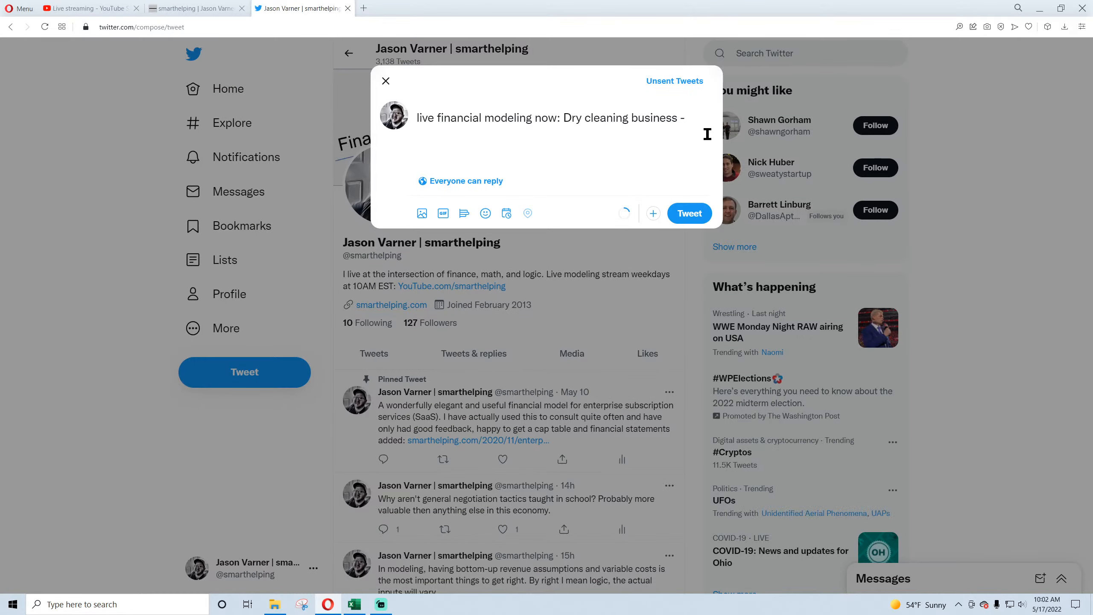
{"action": "key", "text": "ctrl+v"}
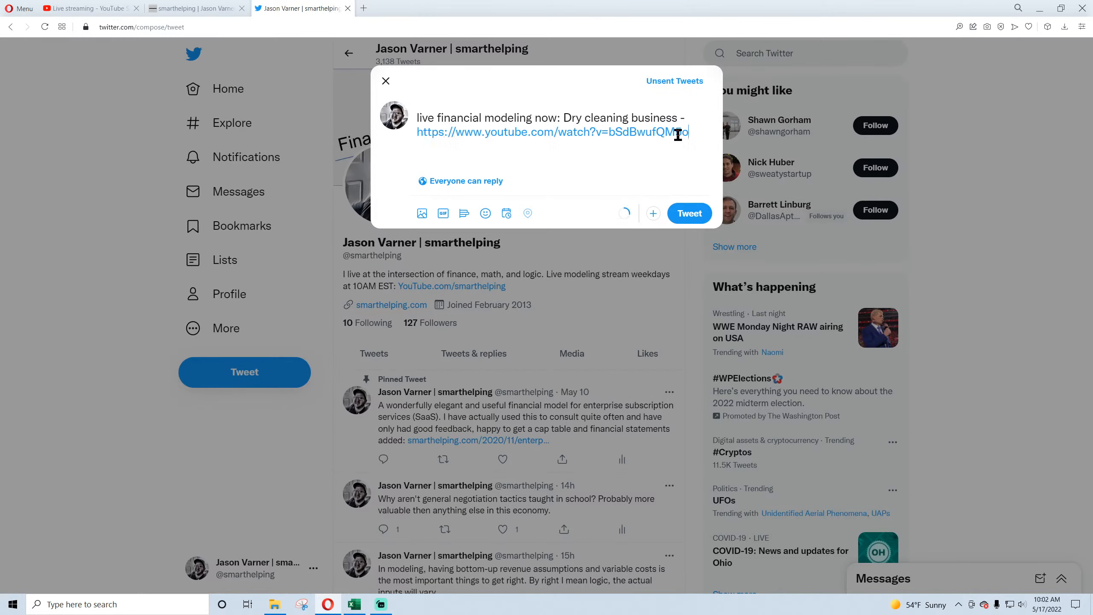
{"action": "left_click", "coordinate": [690, 215]}
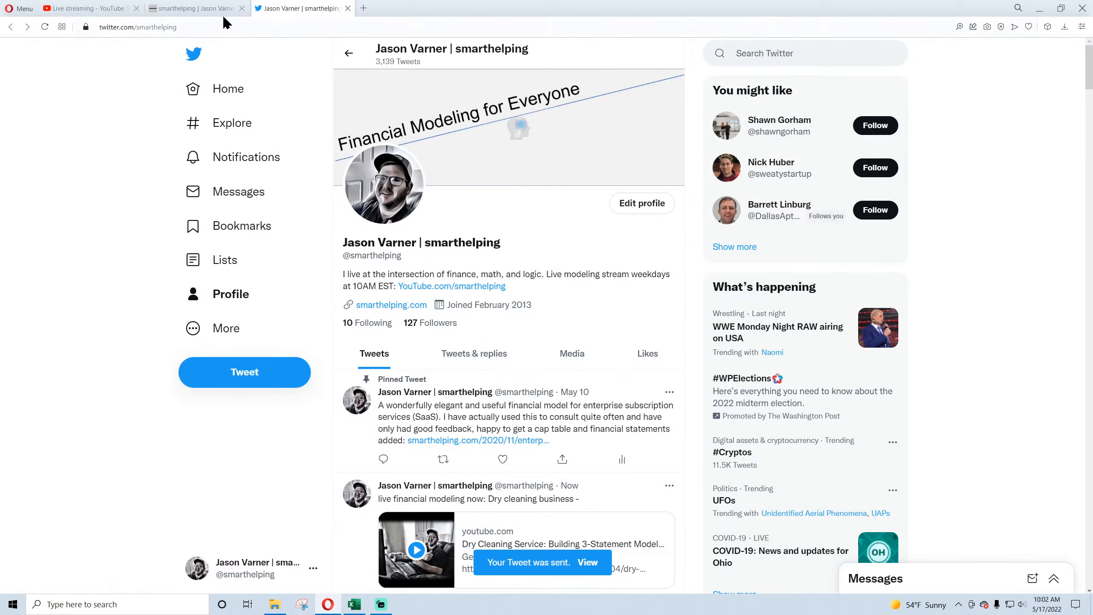
Step: Check the live stream's dashboard in YouTube Studio and switch to the Dry Cleaning V2 workbook in Excel
{"action": "left_click", "coordinate": [198, 11]}
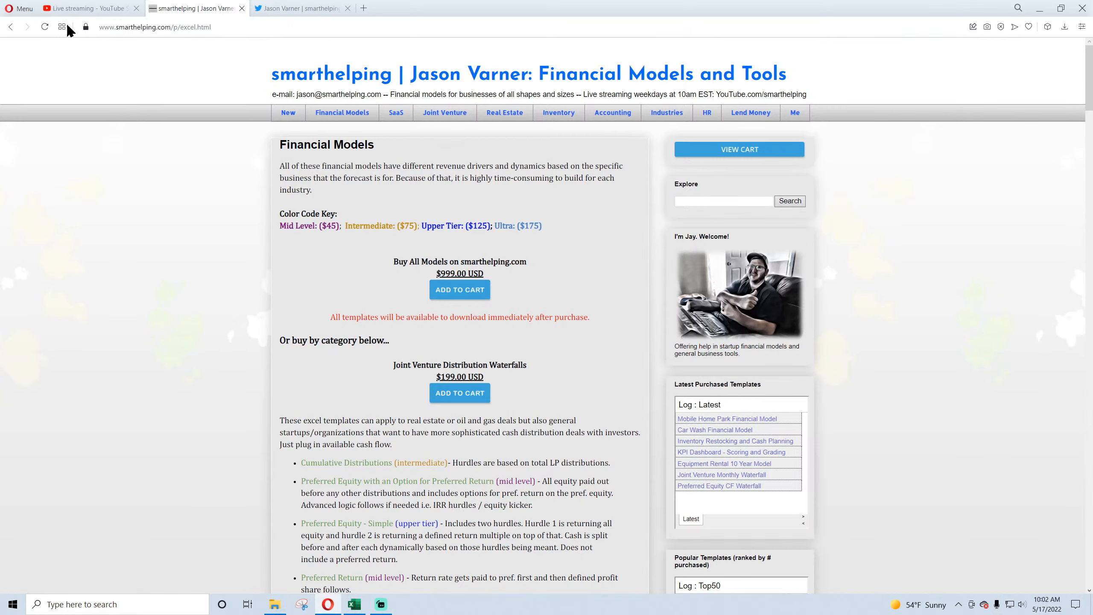
{"action": "left_click", "coordinate": [87, 8]}
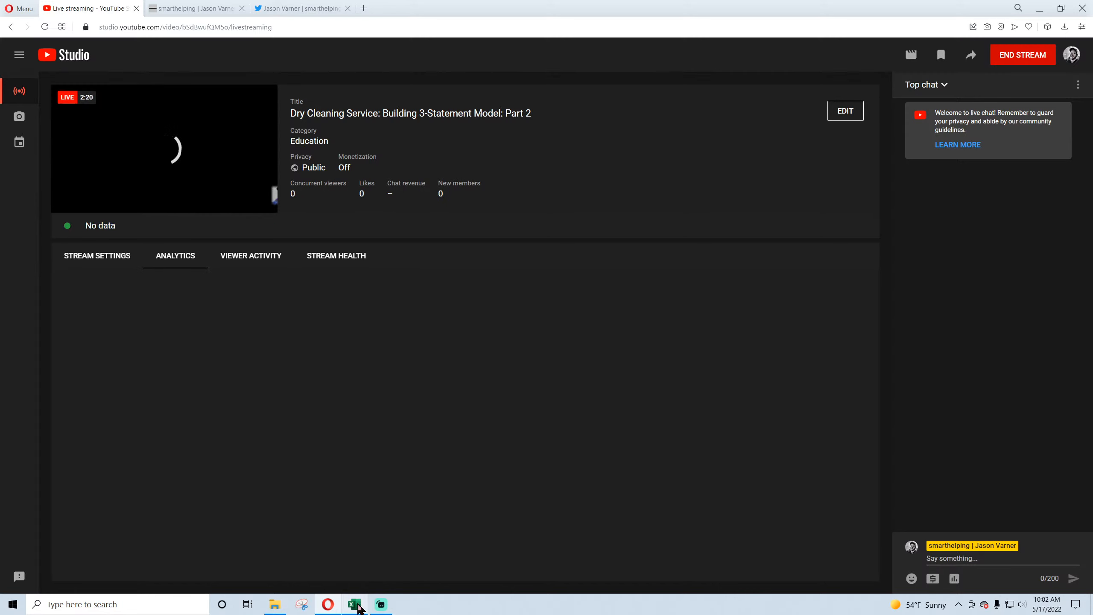
{"action": "mouse_move", "coordinate": [359, 607]}
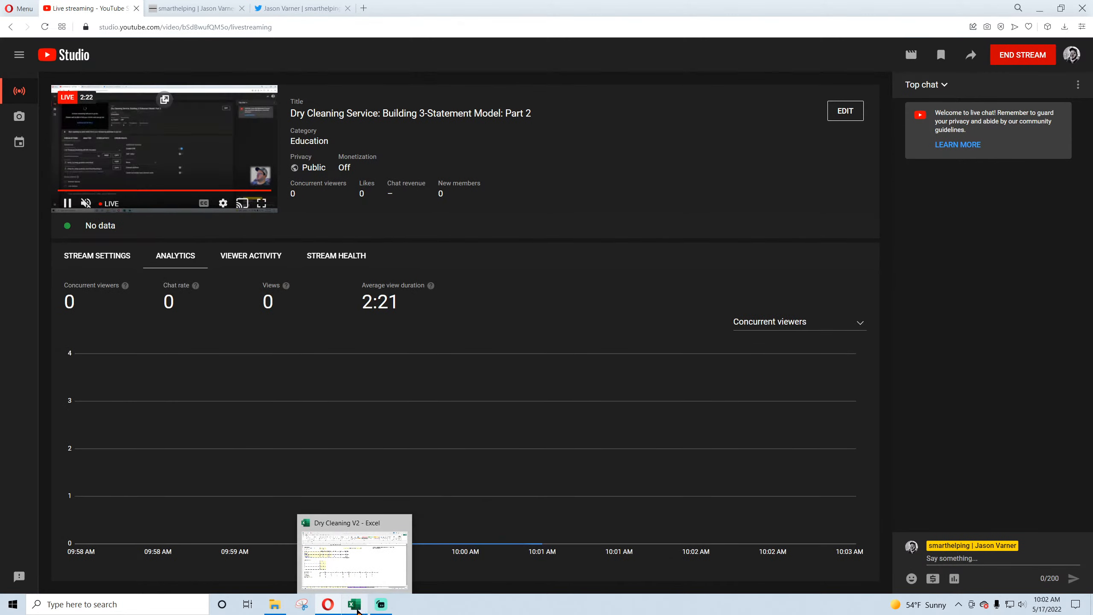
{"action": "left_click", "coordinate": [360, 604]}
Step: Review the Revenue Assumptions sheet, including the year 2 annual sales growth input
{"action": "left_click", "coordinate": [532, 314]}
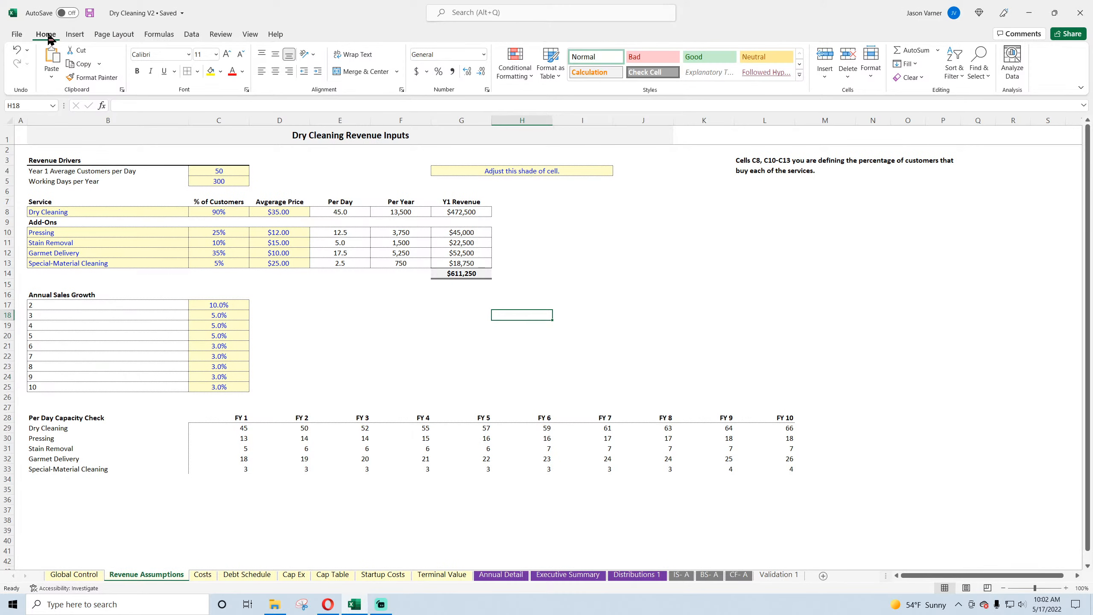
{"action": "left_click", "coordinate": [593, 285]}
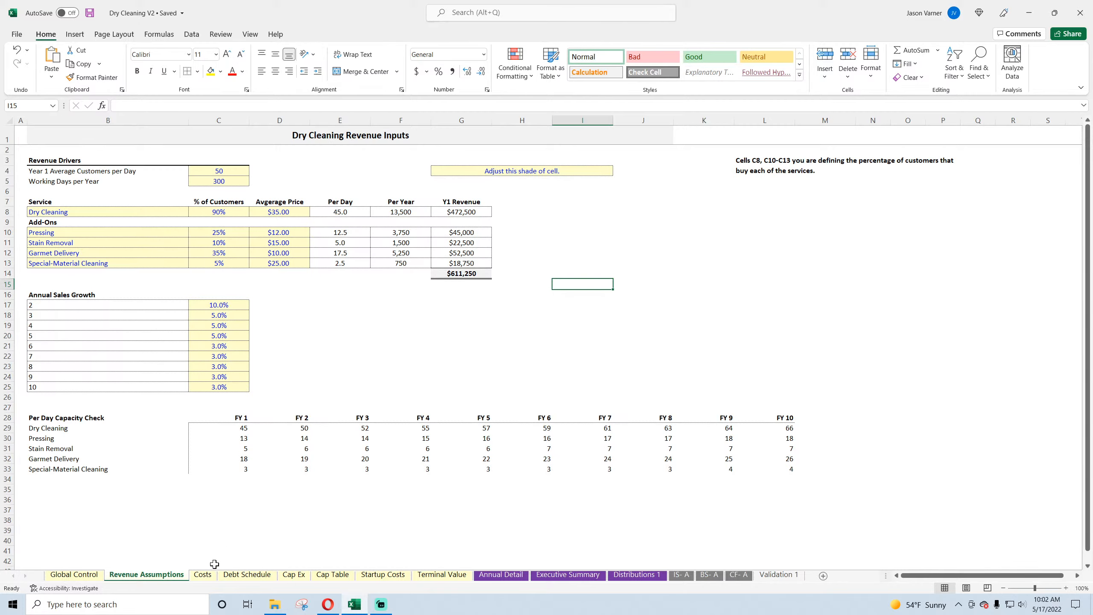
{"action": "left_click", "coordinate": [231, 303]}
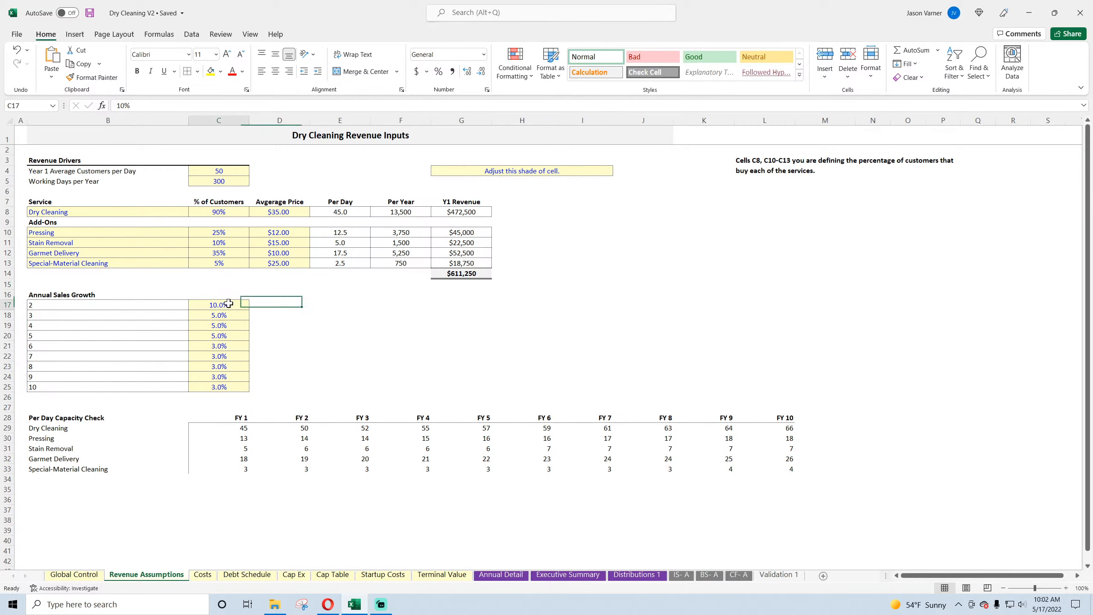
Step: Review the cost inputs on the Costs sheet and the loan terms at the start of the Debt Schedule sheet
{"action": "left_click", "coordinate": [203, 575]}
{"action": "scroll", "coordinate": [218, 536], "scroll_direction": "down", "scroll_amount": 4}
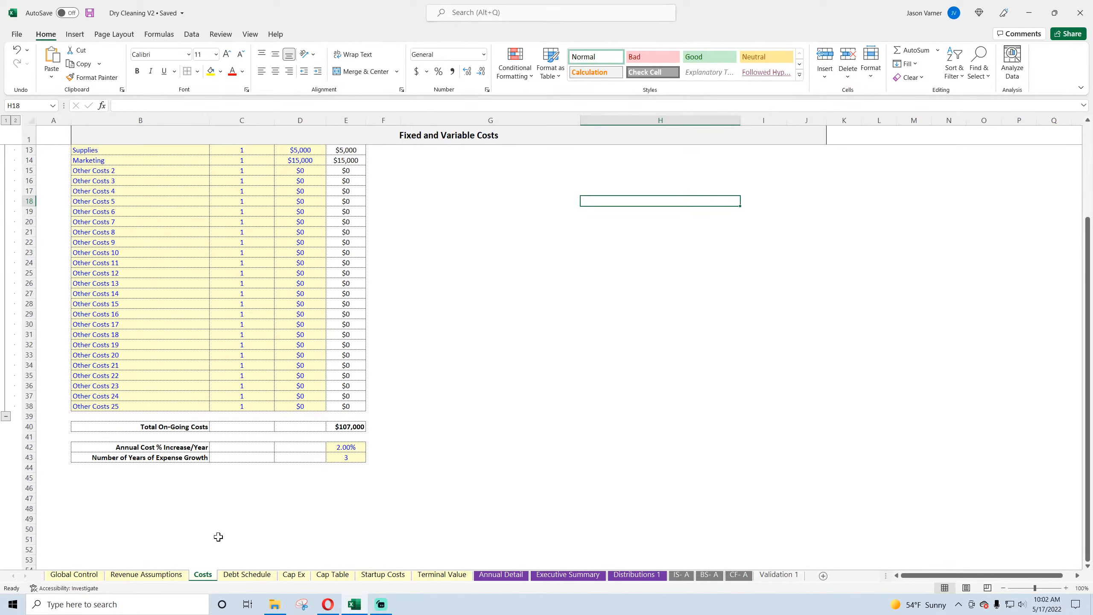
{"action": "scroll", "coordinate": [218, 536], "scroll_direction": "up", "scroll_amount": 4}
{"action": "left_click", "coordinate": [247, 576]}
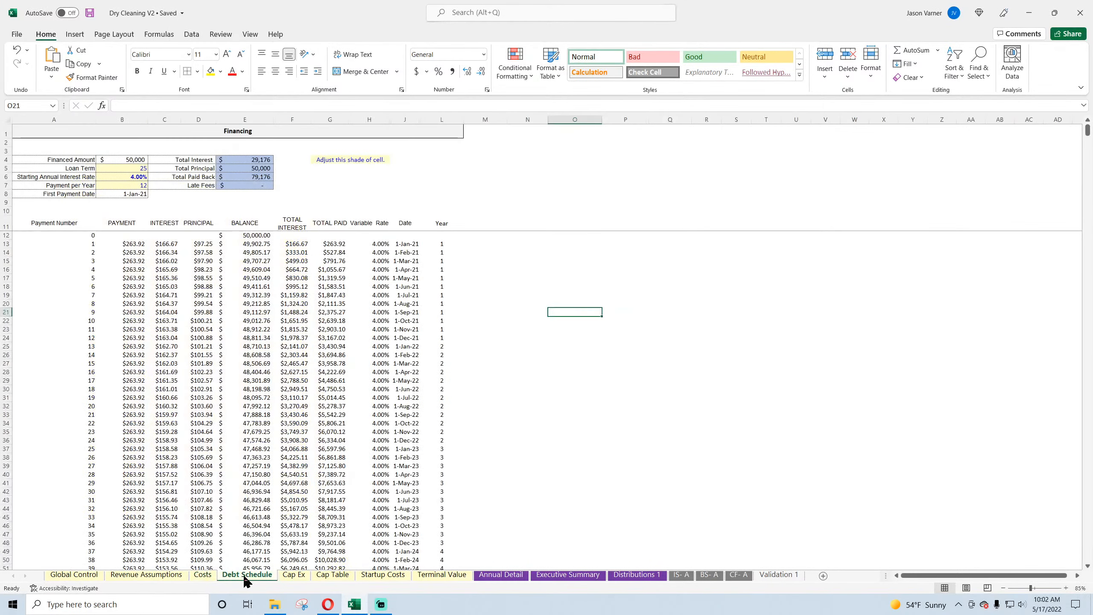
{"action": "left_click", "coordinate": [165, 194]}
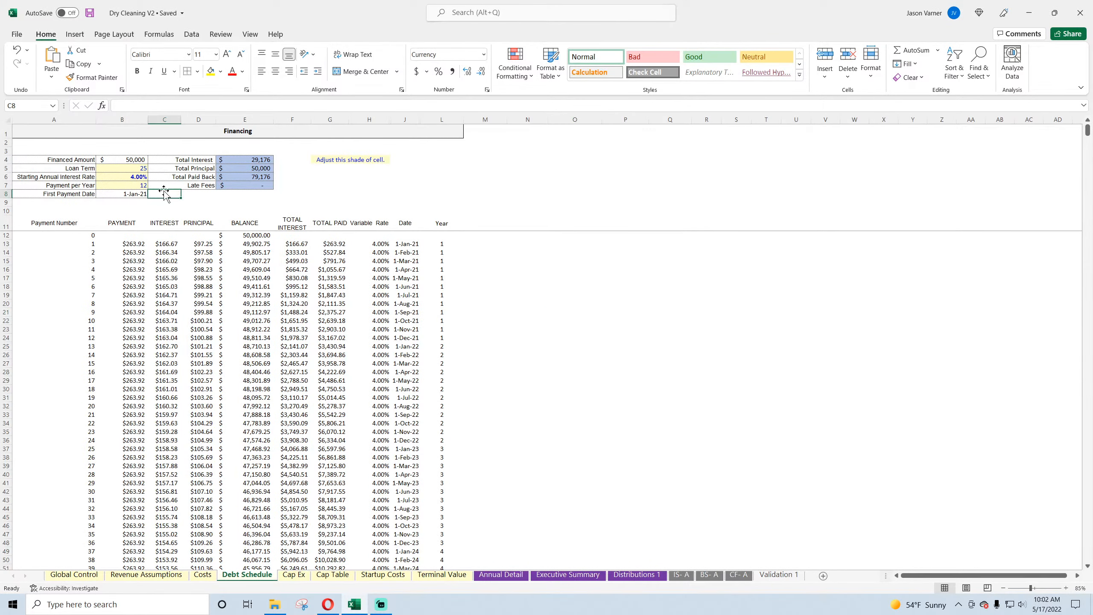
Step: Check the first payment and interest formulas, and open the Food Truck V2 workbook from the Industry Specific folder
{"action": "left_click", "coordinate": [133, 243]}
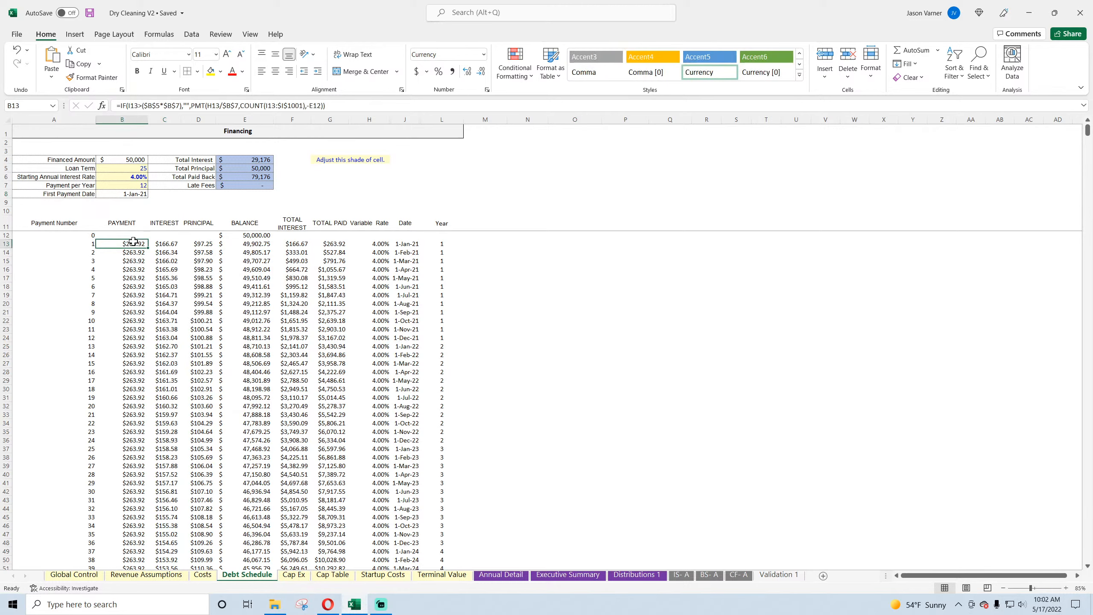
{"action": "left_click", "coordinate": [167, 252]}
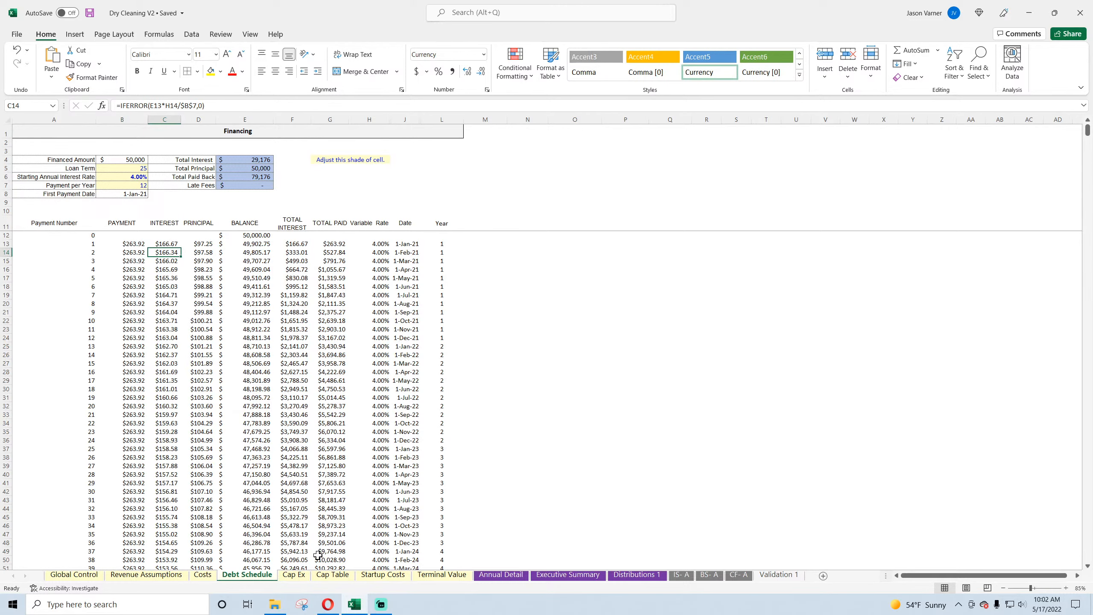
{"action": "left_click", "coordinate": [274, 604]}
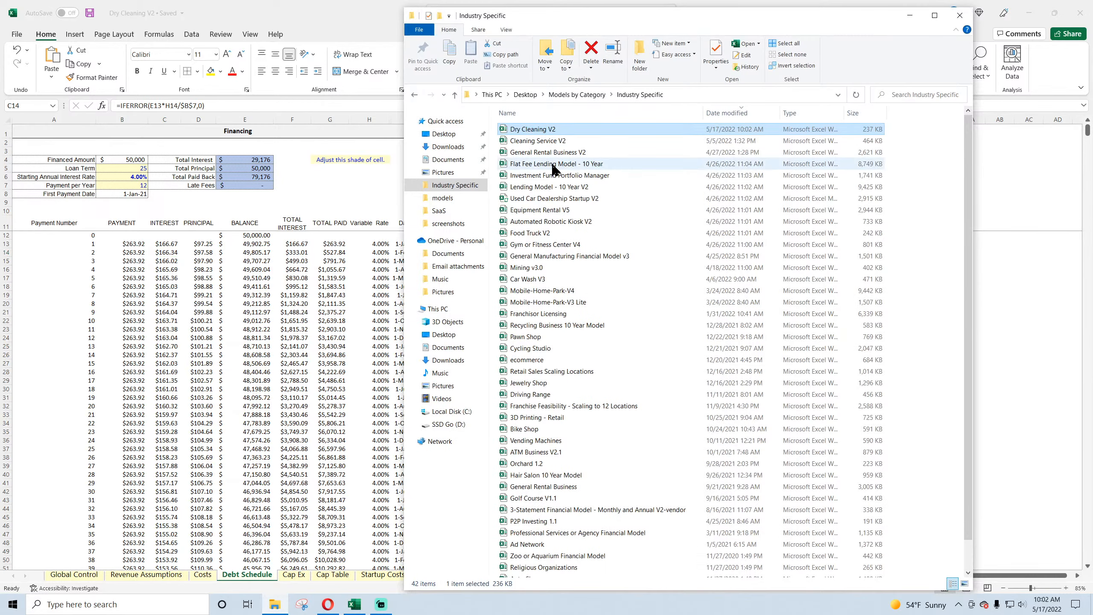
{"action": "left_click", "coordinate": [540, 190]}
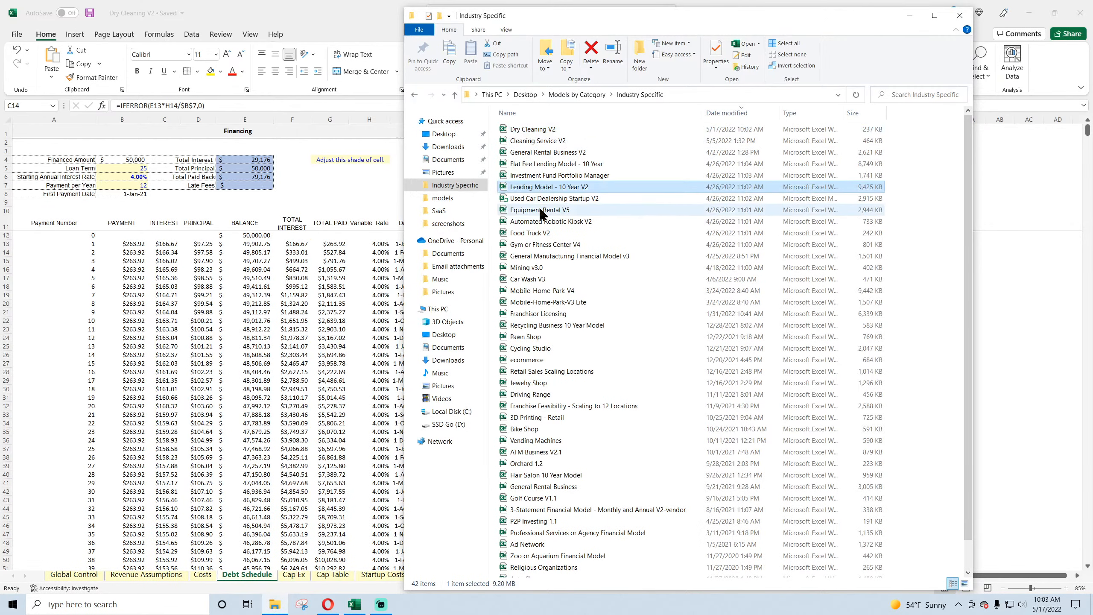
{"action": "left_click", "coordinate": [541, 210]}
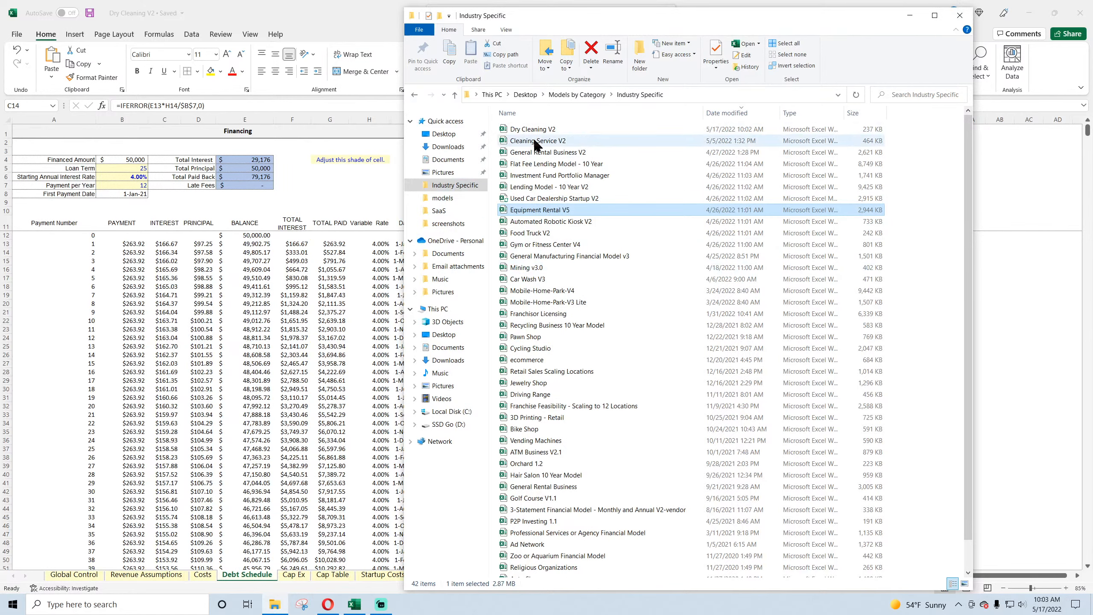
{"action": "left_click", "coordinate": [532, 235]}
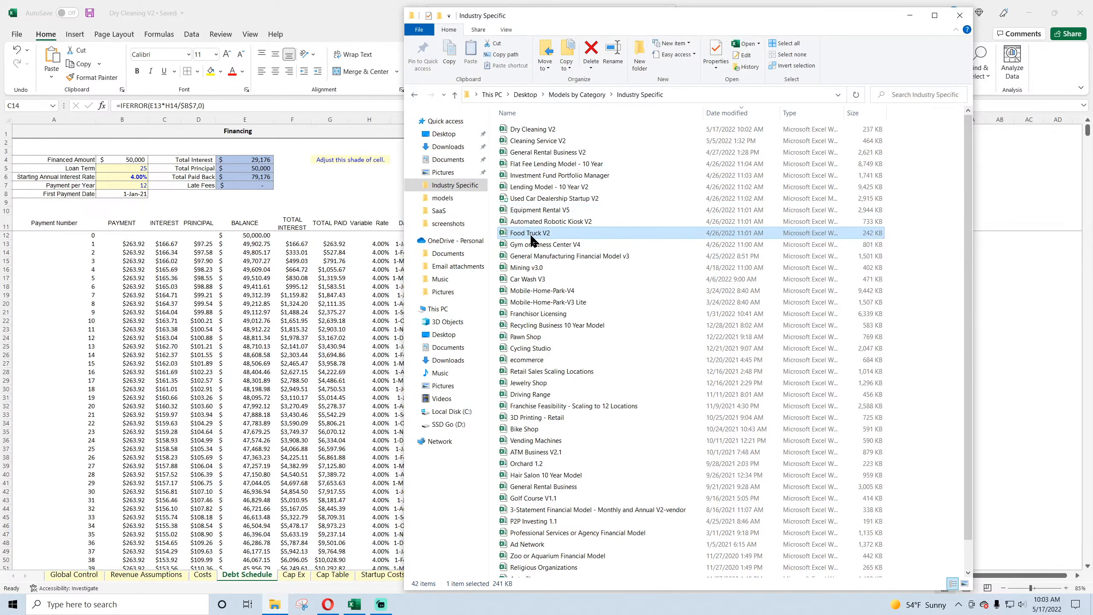
{"action": "double_click", "coordinate": [531, 236]}
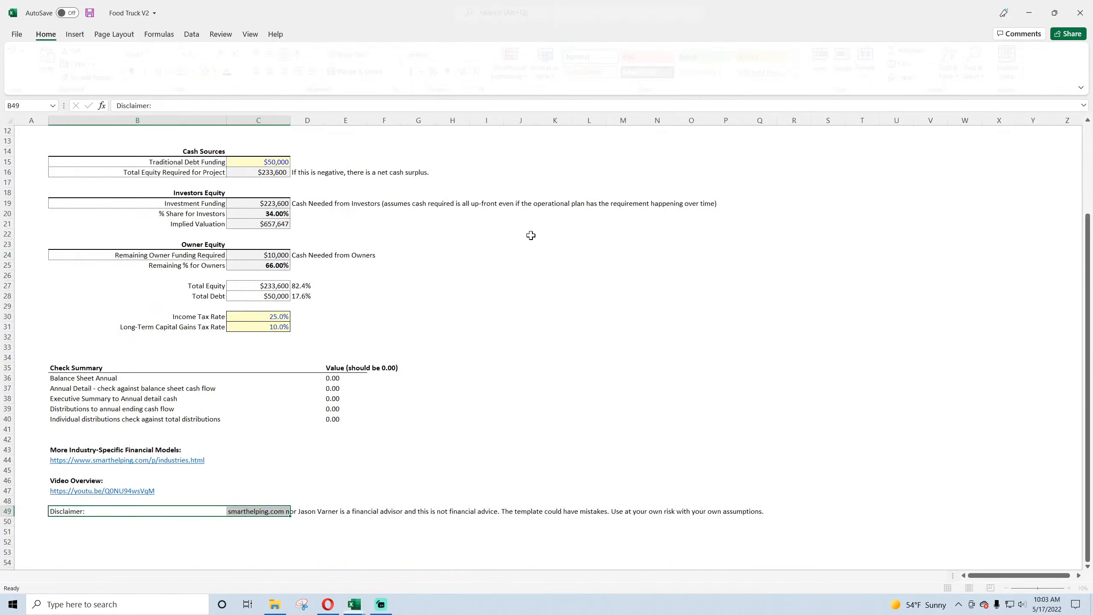
Step: Examine the payment formulas on Food Truck V2's Debt Schedule sheet down to payment number 120
{"action": "left_click", "coordinate": [414, 574]}
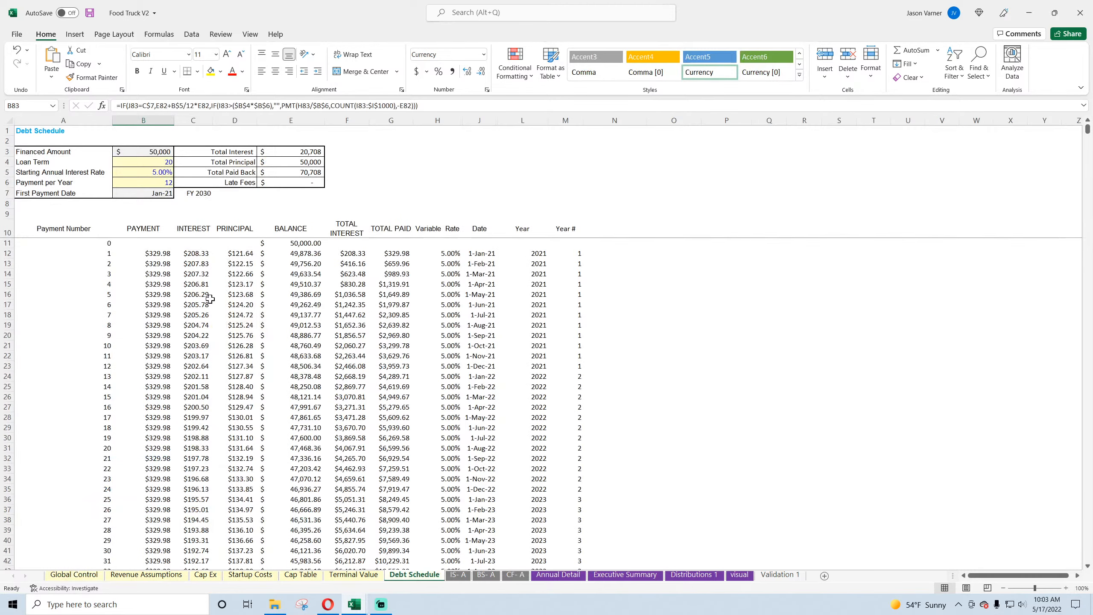
{"action": "left_click", "coordinate": [146, 253]}
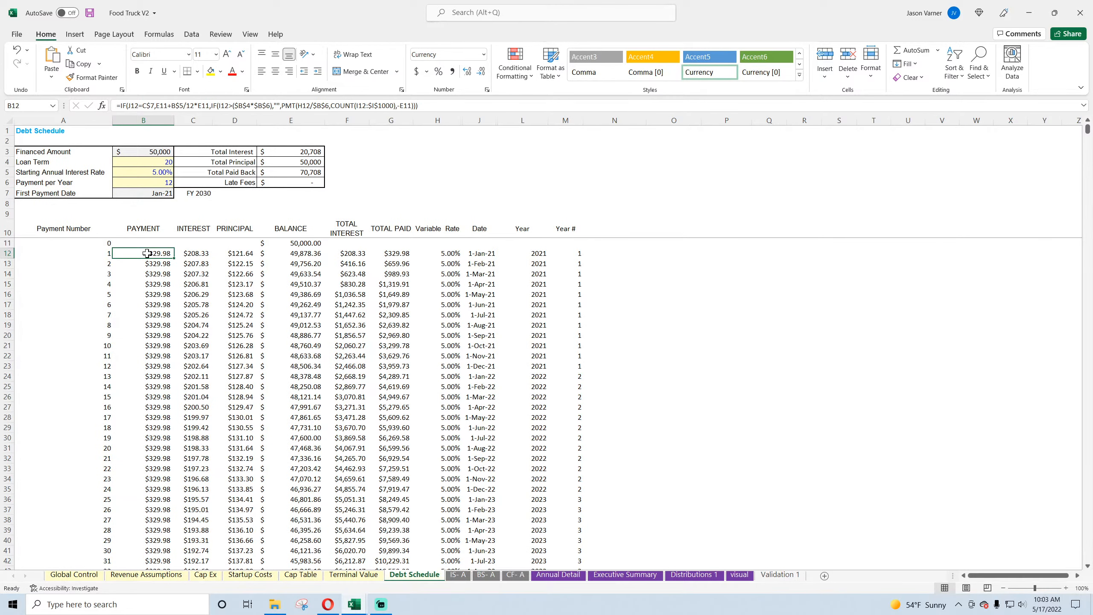
{"action": "left_click", "coordinate": [154, 294]}
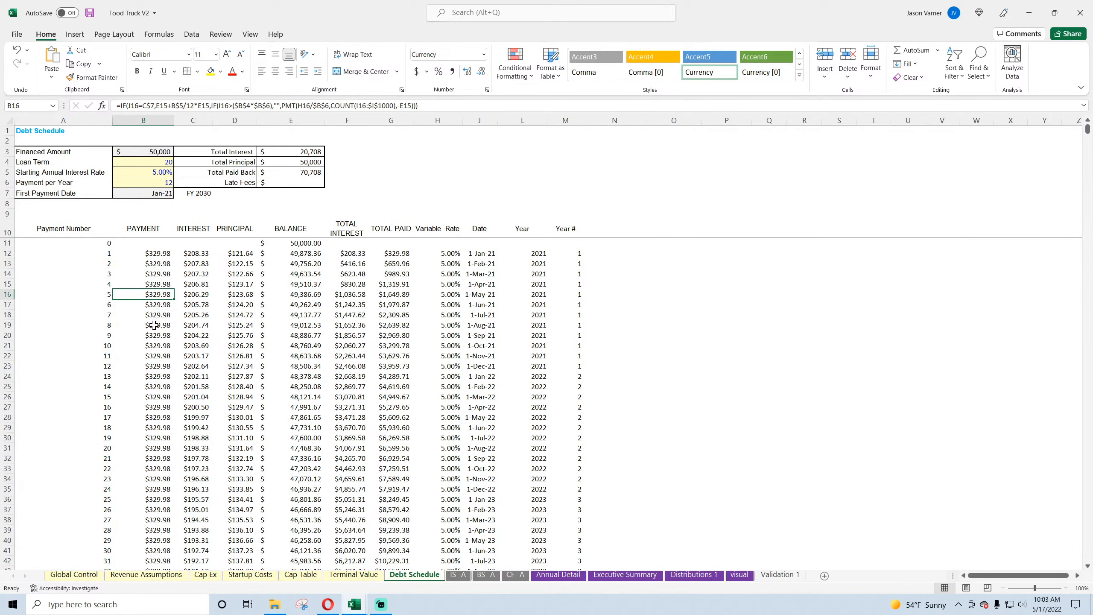
{"action": "scroll", "coordinate": [157, 415], "scroll_direction": "down", "scroll_amount": 20}
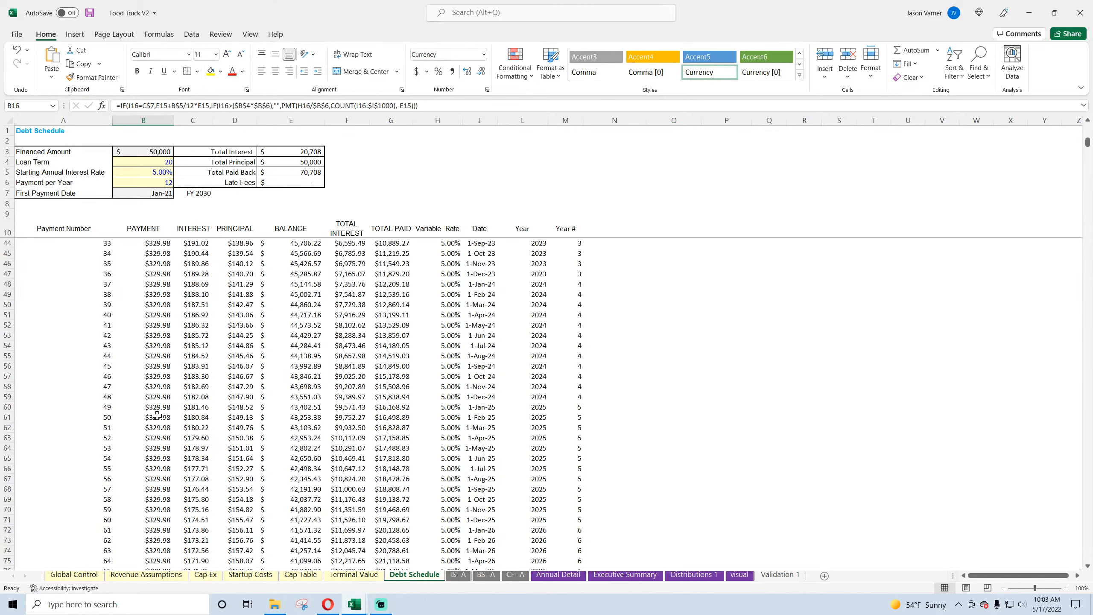
{"action": "scroll", "coordinate": [157, 415], "scroll_direction": "down", "scroll_amount": 11}
{"action": "scroll", "coordinate": [154, 394], "scroll_direction": "up", "scroll_amount": 4}
{"action": "left_click", "coordinate": [156, 345]}
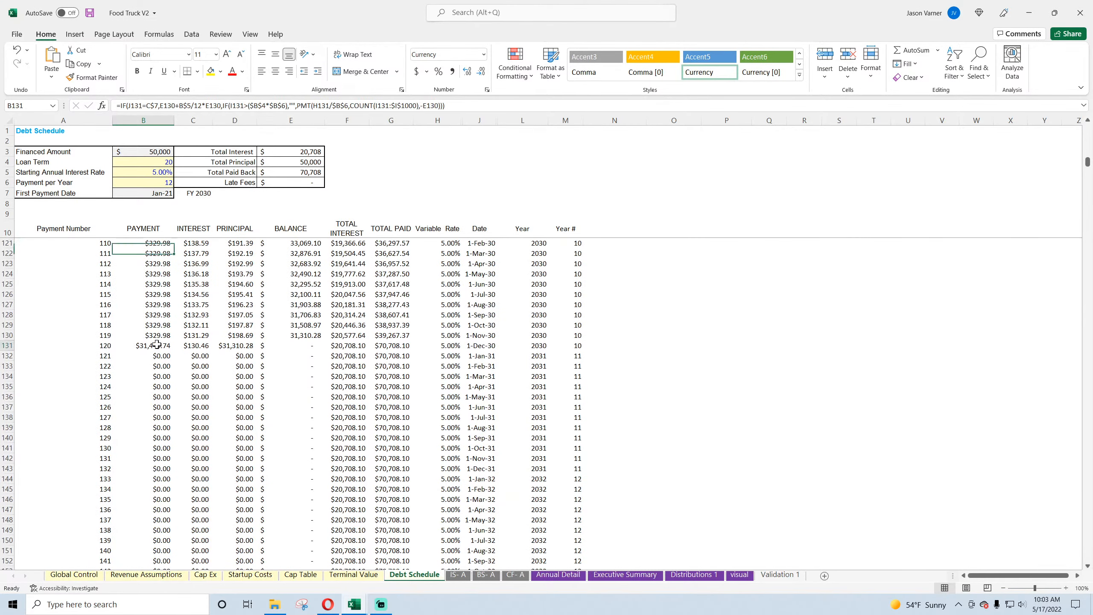
Step: Check the available End Year options on the Global Control sheet, leaving the setting as it is
{"action": "left_click", "coordinate": [70, 575]}
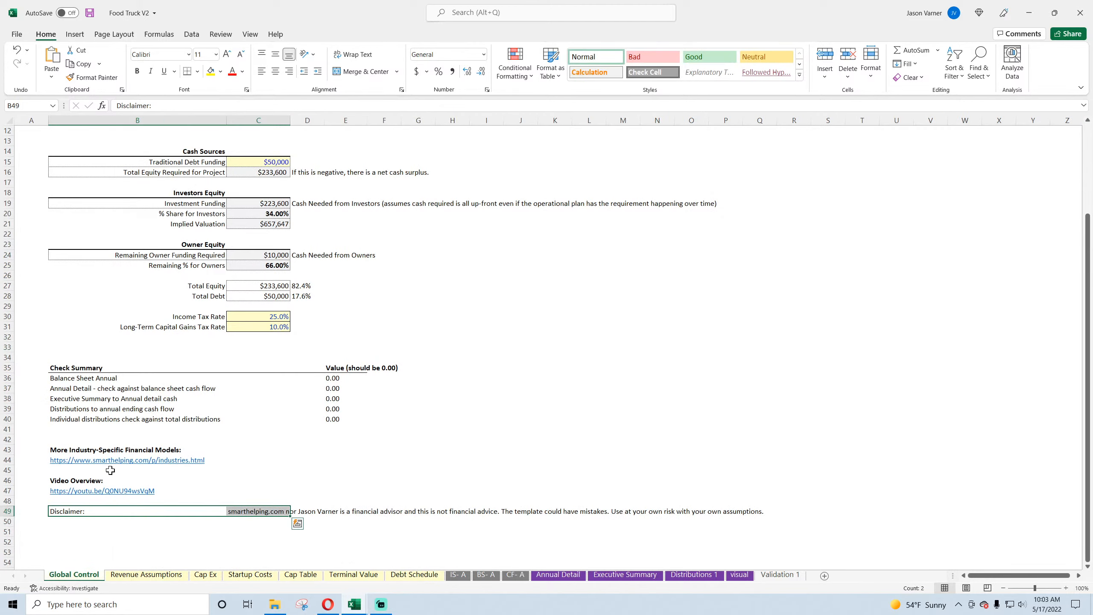
{"action": "scroll", "coordinate": [110, 470], "scroll_direction": "up", "scroll_amount": 4}
{"action": "left_click", "coordinate": [272, 185]}
{"action": "left_click", "coordinate": [295, 186]}
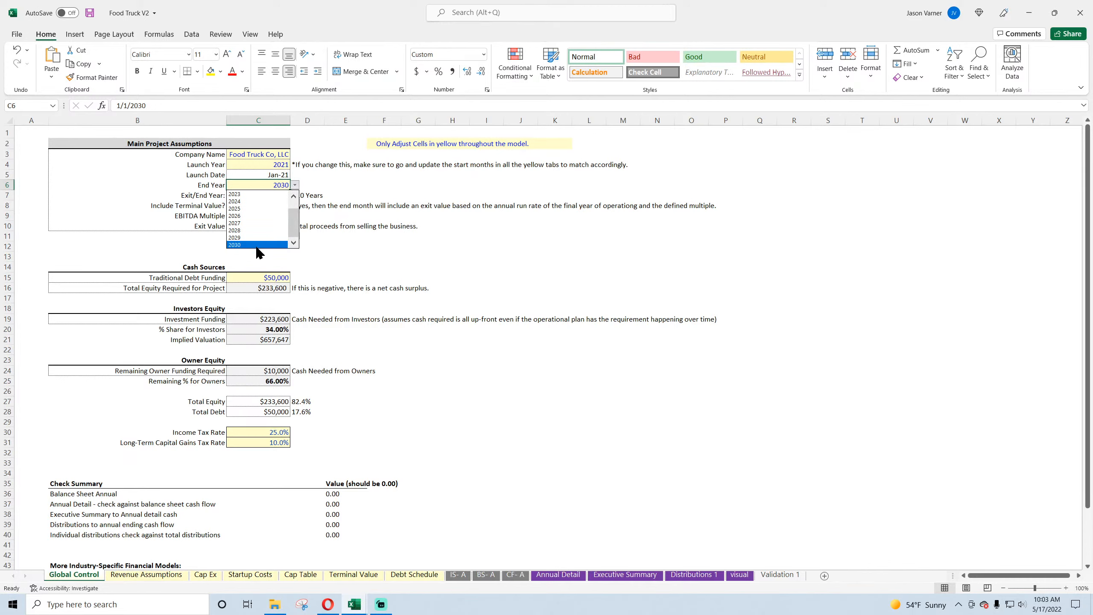
{"action": "left_click", "coordinate": [479, 265]}
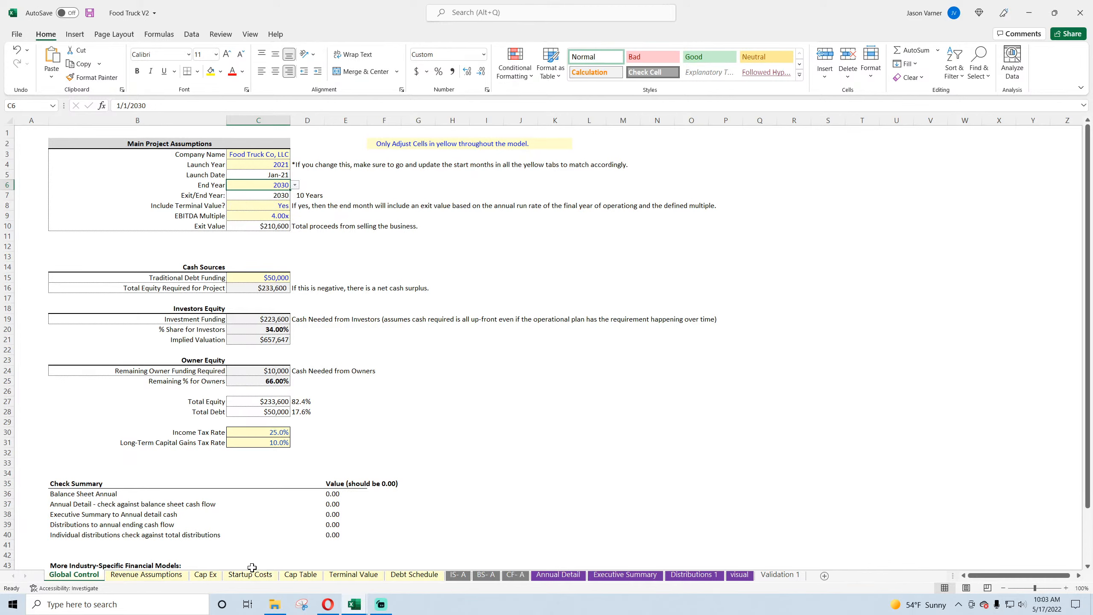
Step: Return to the Debt Schedule sheet and inspect the Year and Year # columns around payment number 119
{"action": "left_click", "coordinate": [422, 576]}
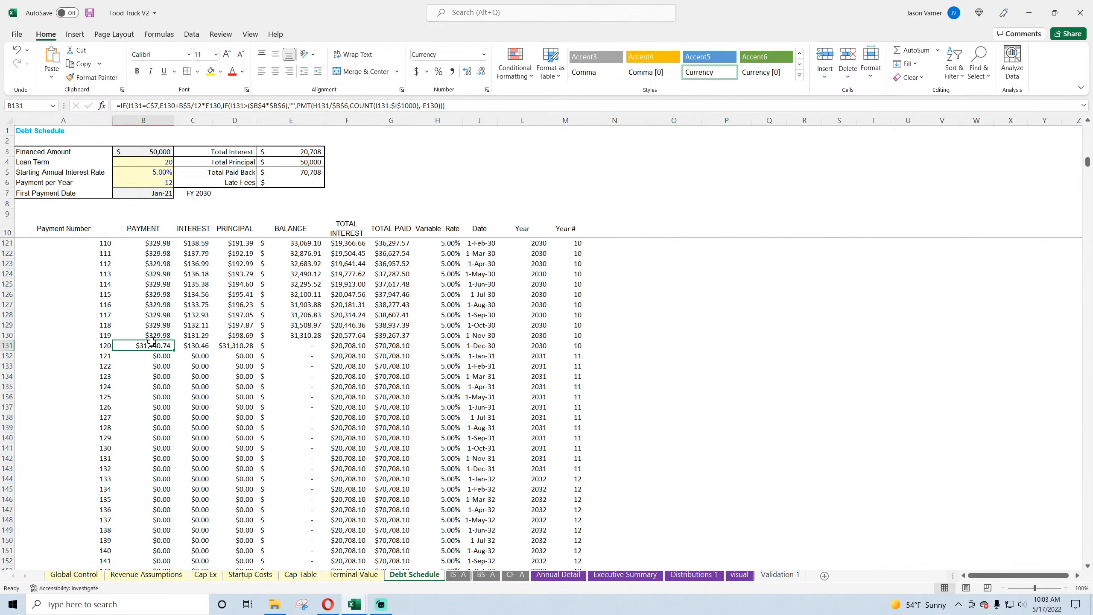
{"action": "left_click", "coordinate": [561, 335]}
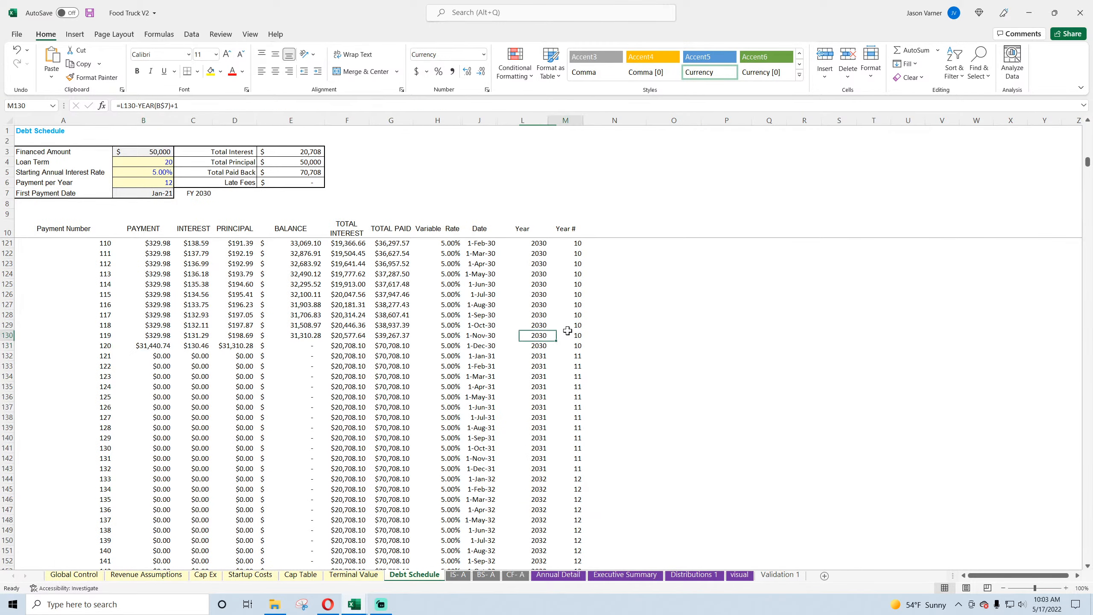
{"action": "left_click", "coordinate": [564, 273]}
Step: Copy the Year # header and first formulas (M10:M13) into Dry Cleaning V2's Debt Schedule sheet, starting at M11
{"action": "scroll", "coordinate": [563, 370], "scroll_direction": "up", "scroll_amount": 20}
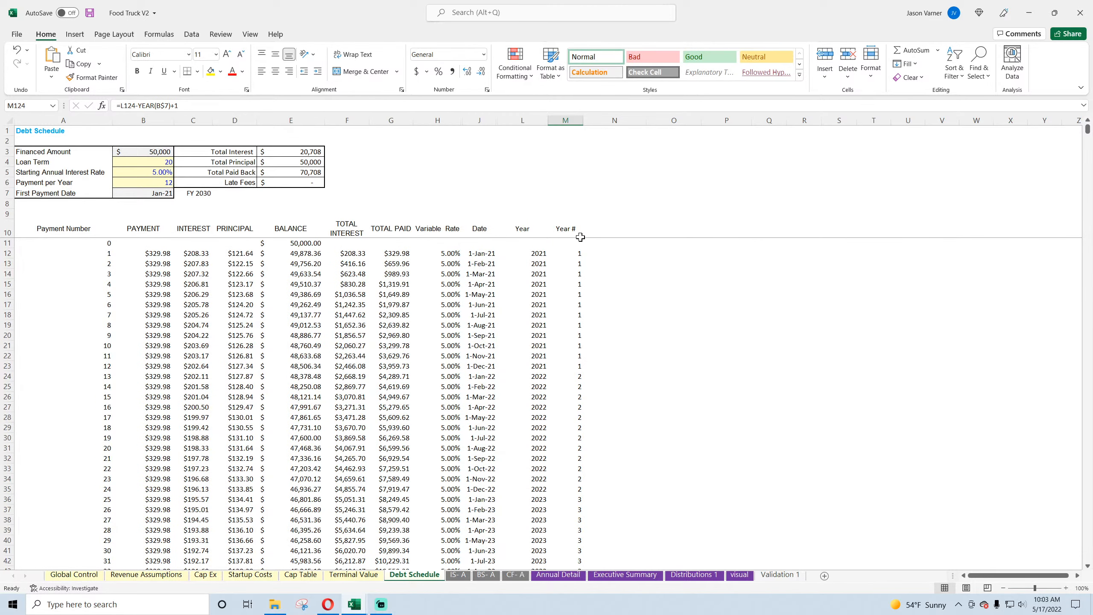
{"action": "left_click_drag", "start_coordinate": [580, 237], "coordinate": [579, 264]}
{"action": "right_click", "coordinate": [568, 226]}
{"action": "left_click", "coordinate": [665, 256]}
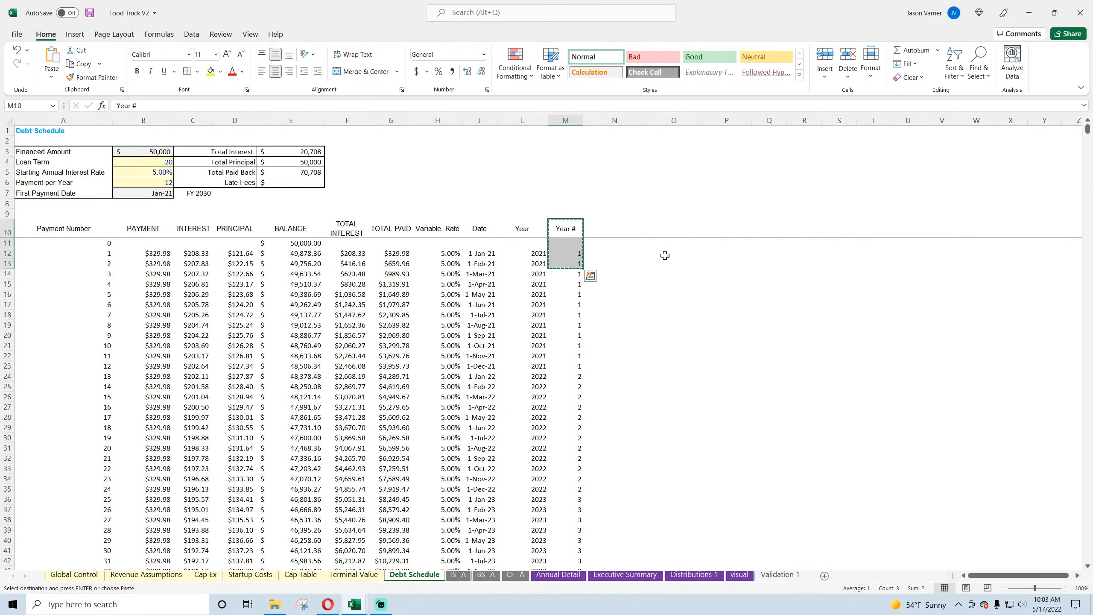
{"action": "left_click", "coordinate": [1030, 13]}
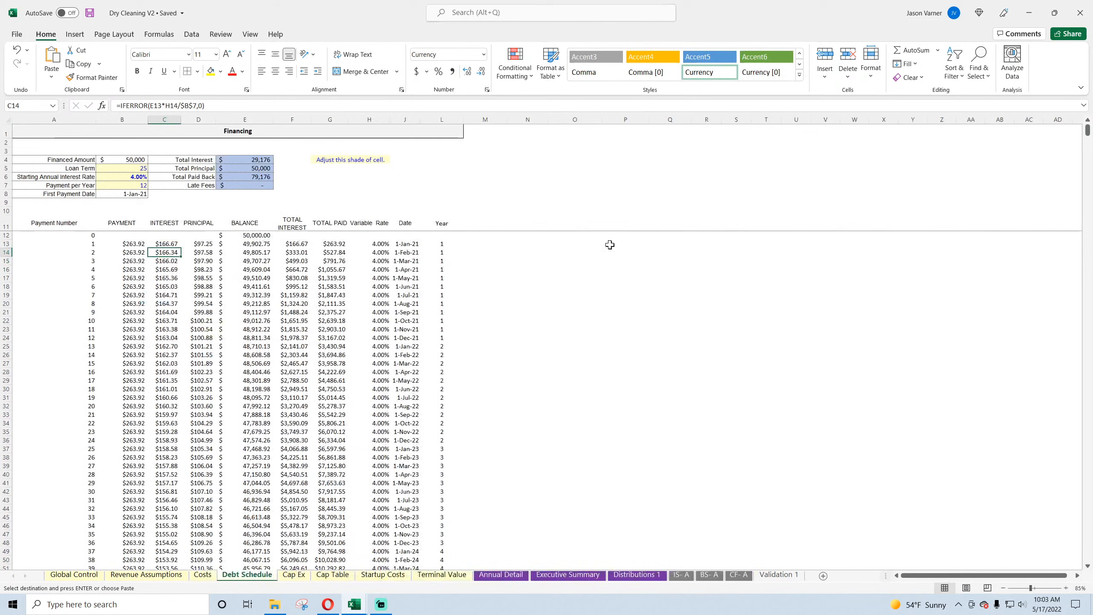
{"action": "left_click", "coordinate": [473, 225]}
{"action": "right_click", "coordinate": [473, 225]}
{"action": "left_click", "coordinate": [514, 276]}
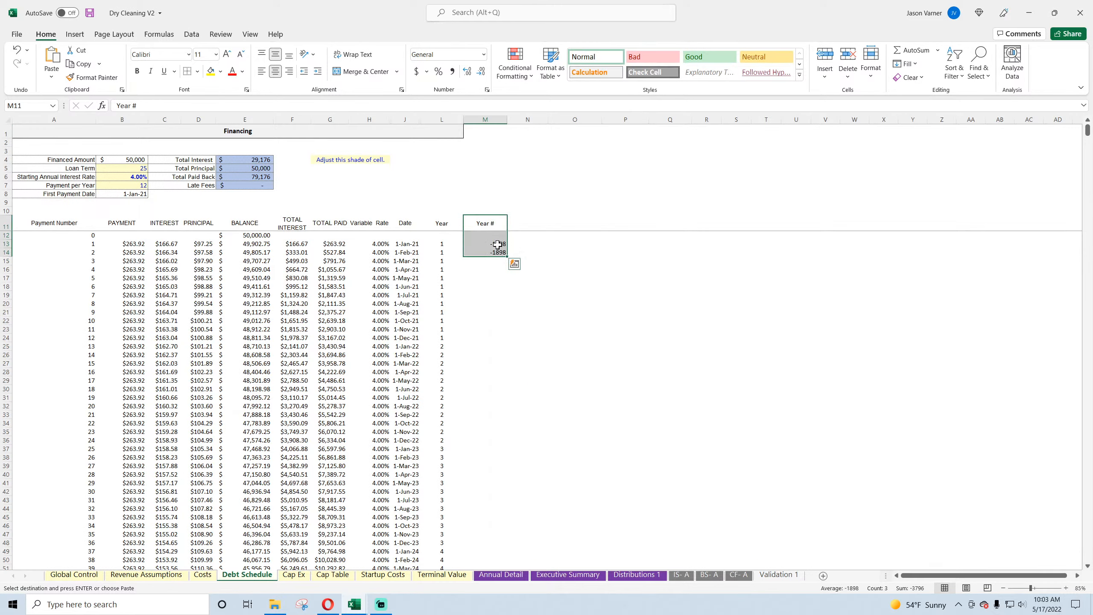
Step: Point the Year # formula in M13 to the first payment date, making it =L13-YEAR(B$8)+1
{"action": "double_click", "coordinate": [497, 245]}
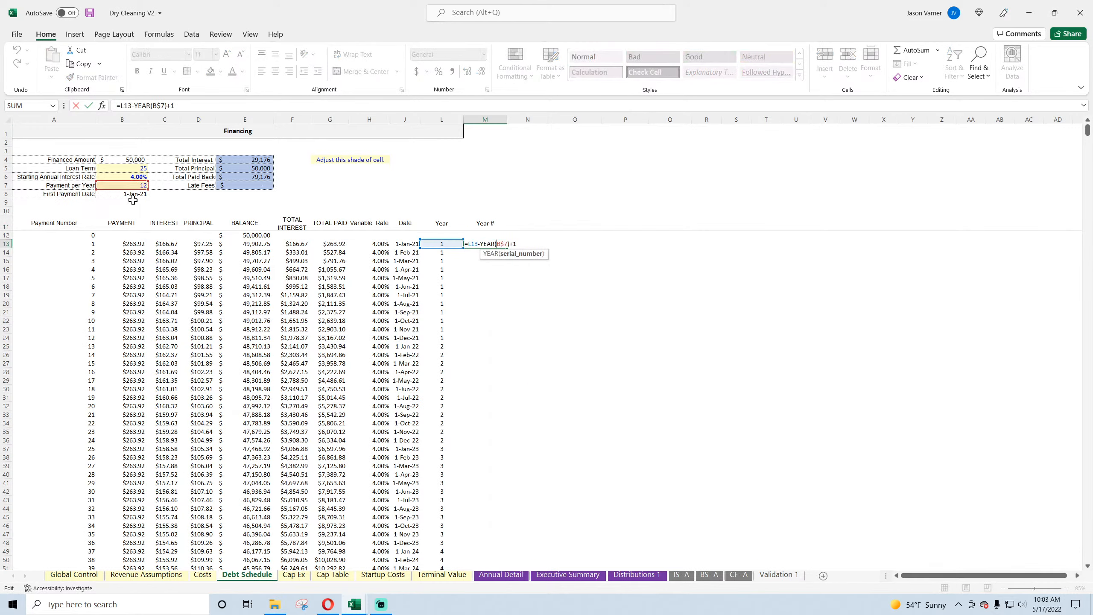
{"action": "left_click_drag", "start_coordinate": [138, 189], "coordinate": [138, 198]}
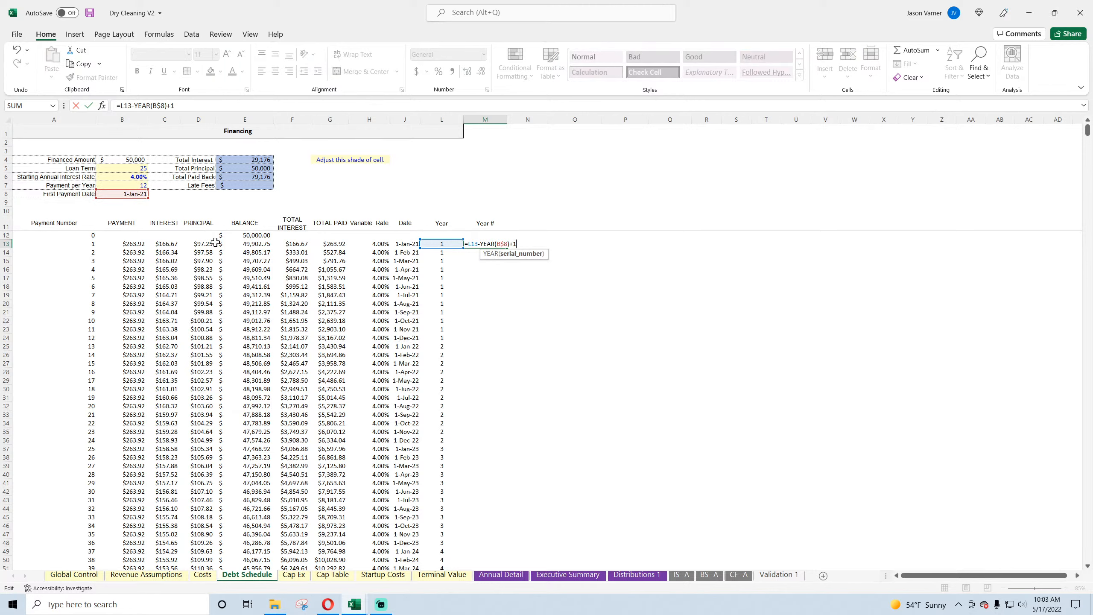
{"action": "key", "text": "Return"}
{"action": "double_click", "coordinate": [496, 244]}
{"action": "key", "text": "Escape"}
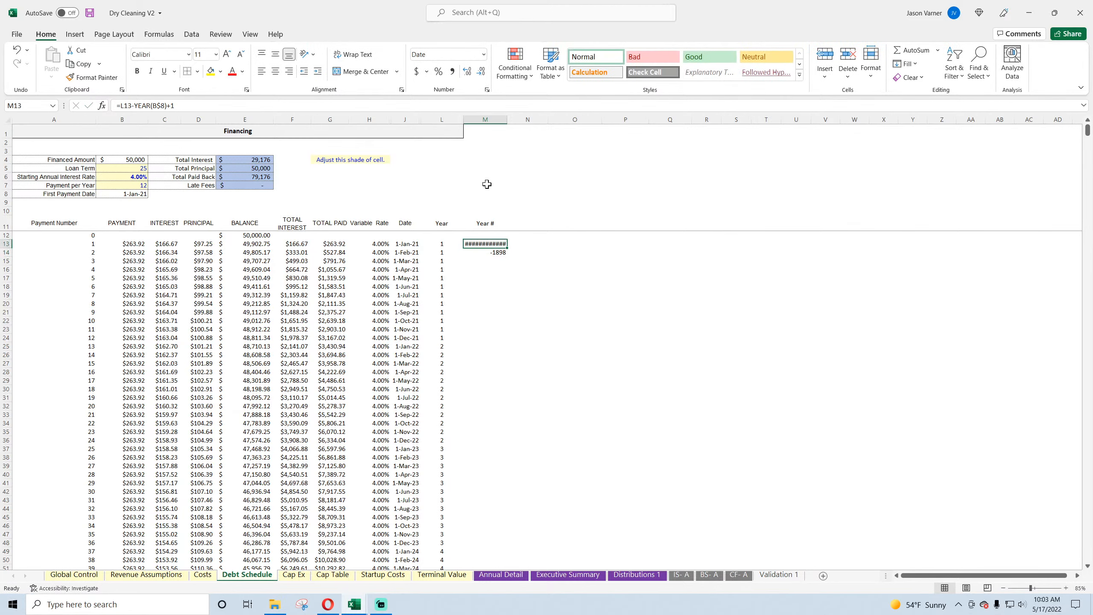
Step: Change M13 to General number format and fill its formula down the Year # column
{"action": "left_click", "coordinate": [471, 72]}
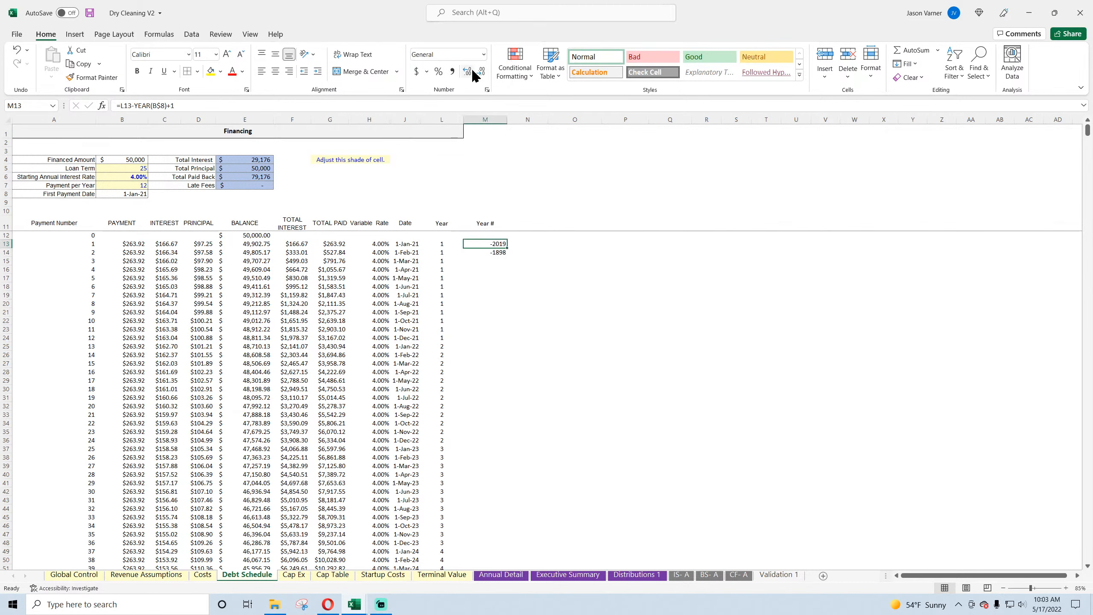
{"action": "left_click_drag", "start_coordinate": [507, 249], "coordinate": [510, 257]}
{"action": "double_click", "coordinate": [508, 256]}
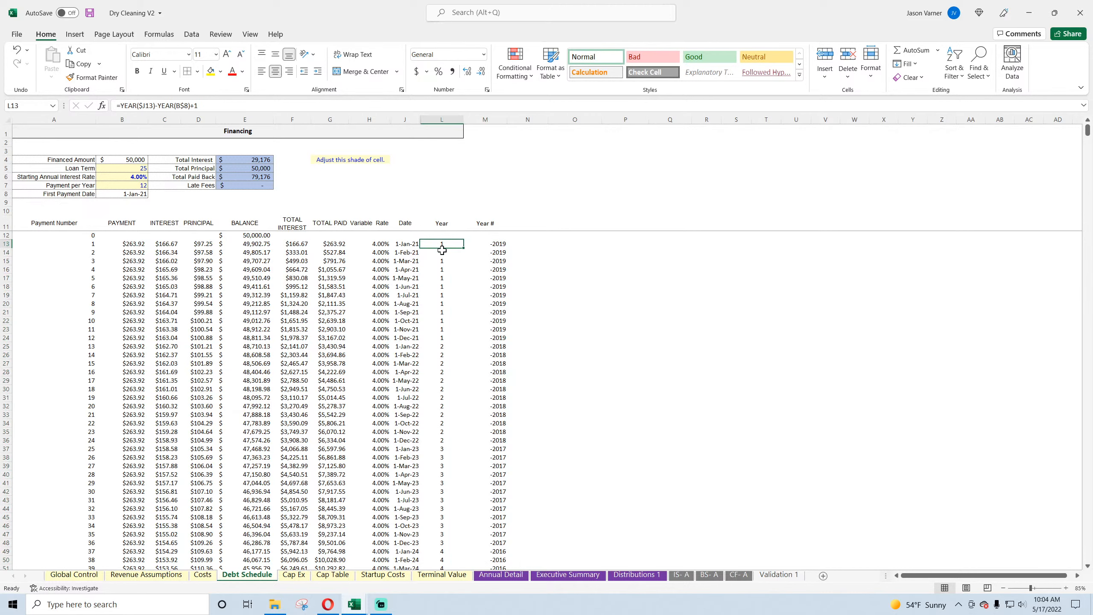
Step: Compare the Year and Year # formulas in row 13 with the Year columns of the Food Truck V2 debt schedule
{"action": "left_click", "coordinate": [499, 245]}
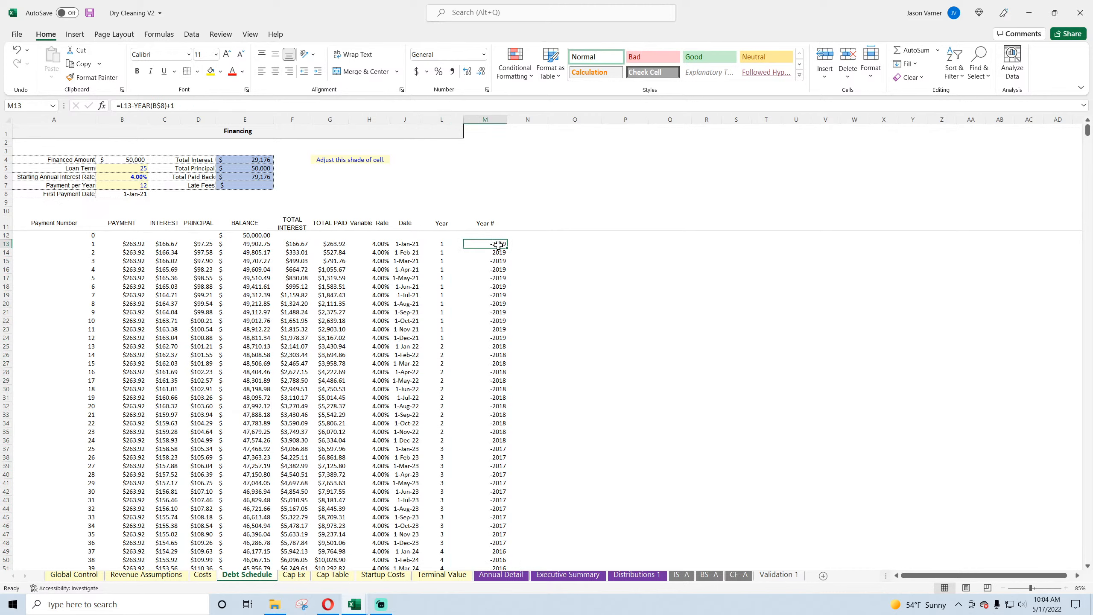
{"action": "left_click", "coordinate": [442, 244]}
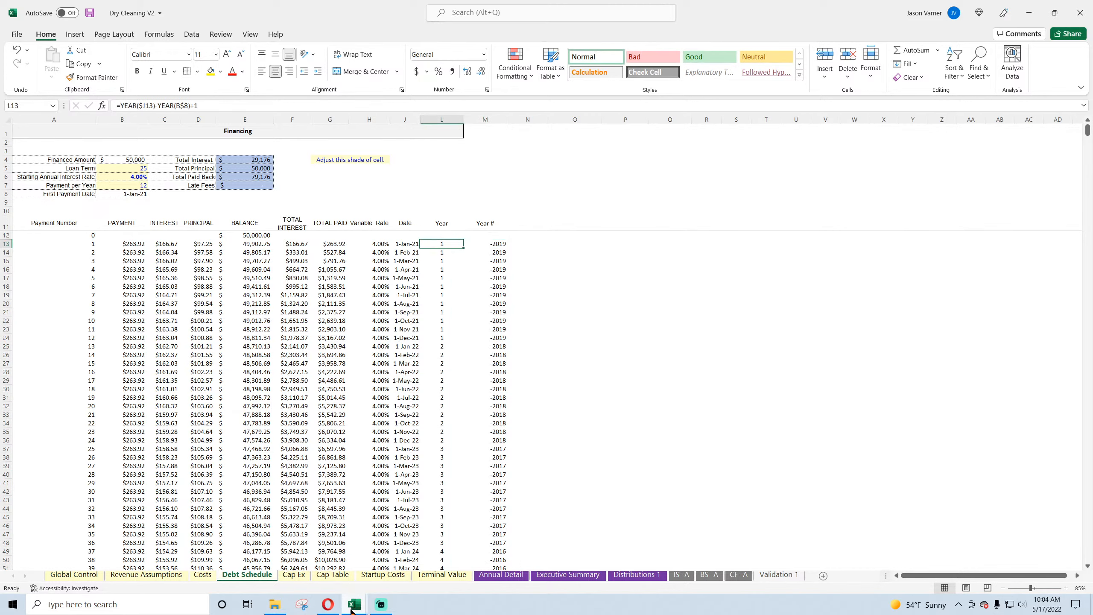
{"action": "mouse_move", "coordinate": [352, 604]}
{"action": "mouse_move", "coordinate": [423, 564]}
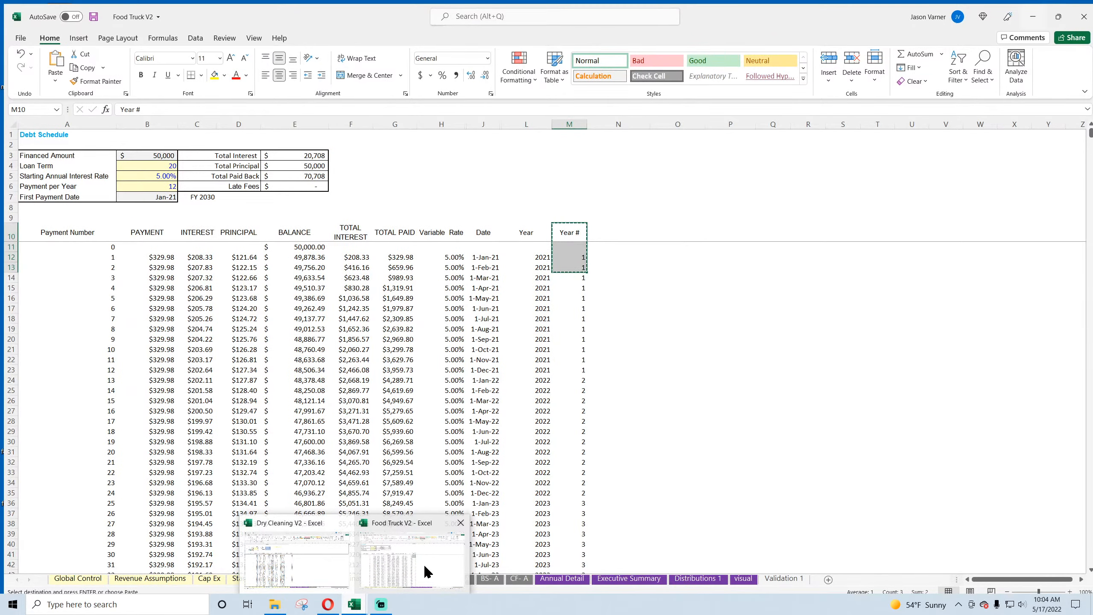
{"action": "mouse_move", "coordinate": [333, 562]}
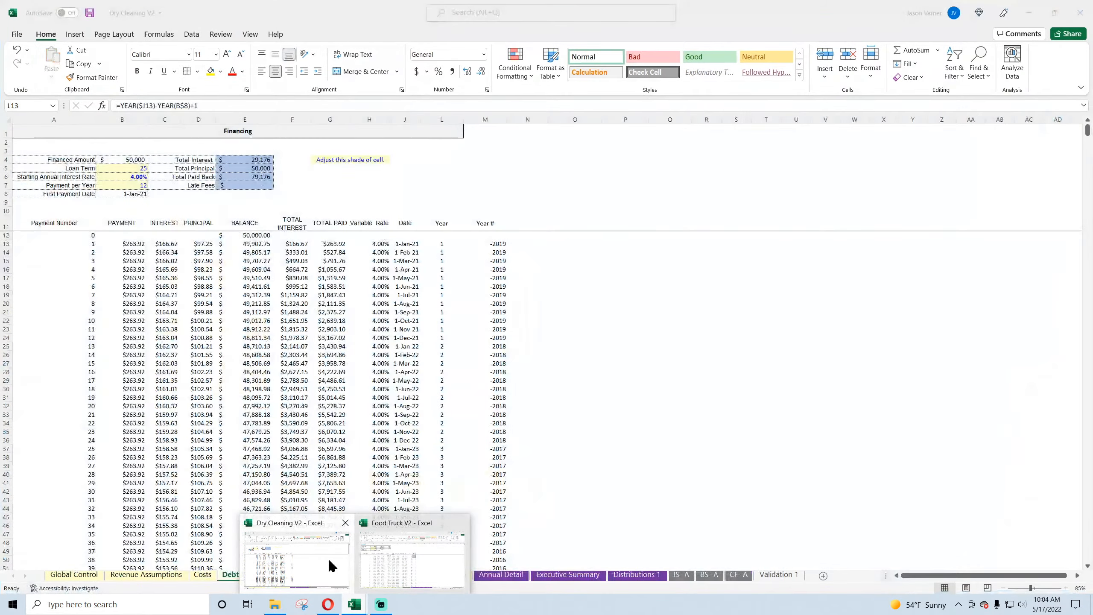
Step: Clear the contents of column M on Dry Cleaning V2's Debt Schedule sheet
{"action": "left_click", "coordinate": [328, 558]}
{"action": "right_click", "coordinate": [491, 121]}
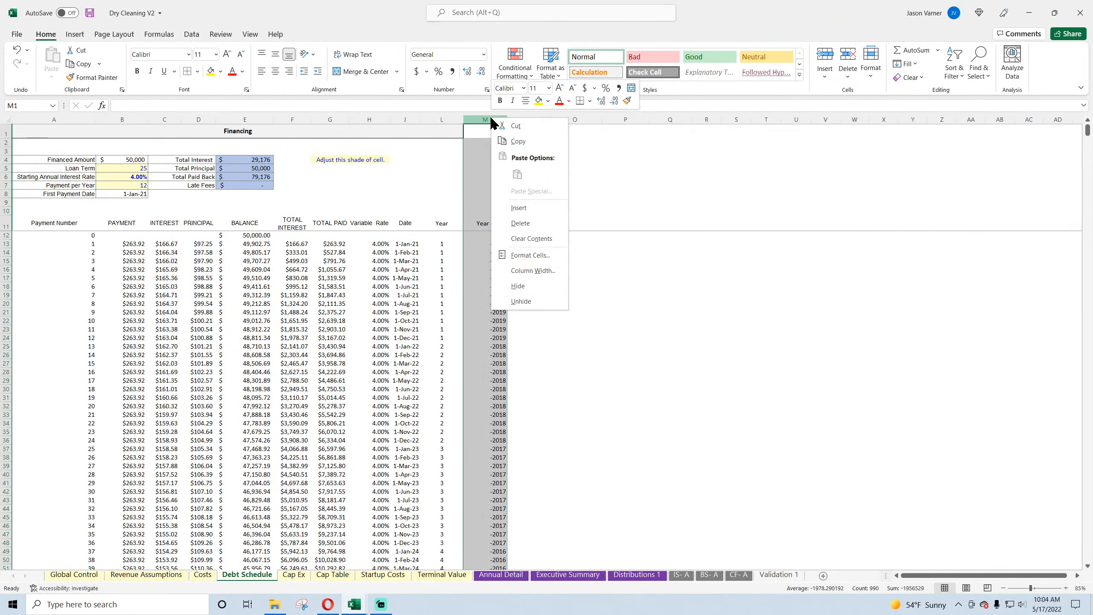
{"action": "left_click", "coordinate": [531, 239]}
Step: Examine the formulas in the debt schedule's Year and Date columns, including the EDATE formula in J14
{"action": "left_click", "coordinate": [429, 244]}
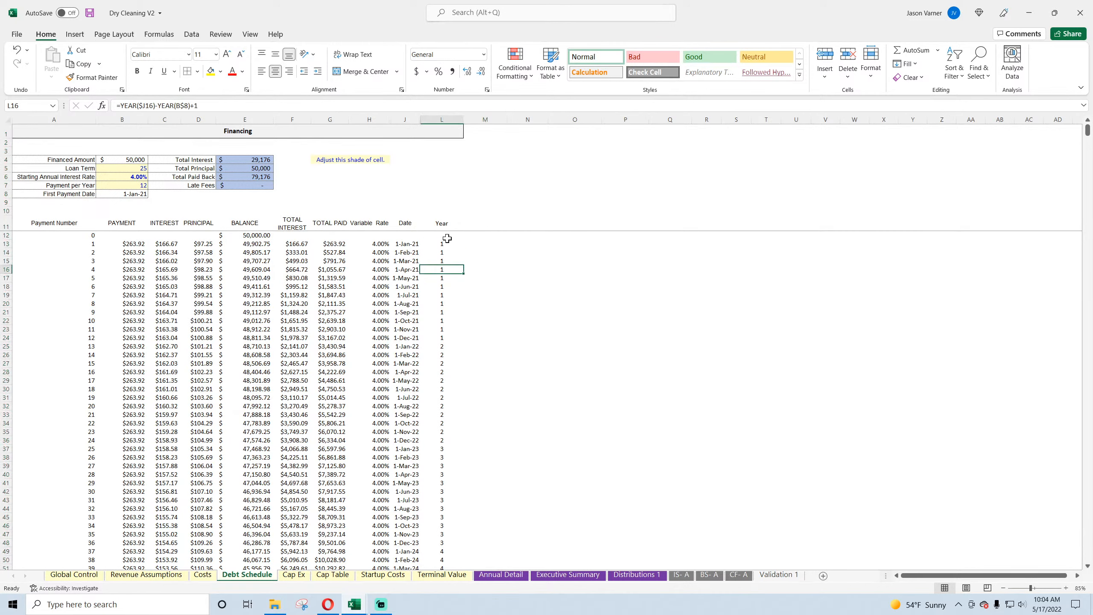
{"action": "left_click", "coordinate": [442, 345]}
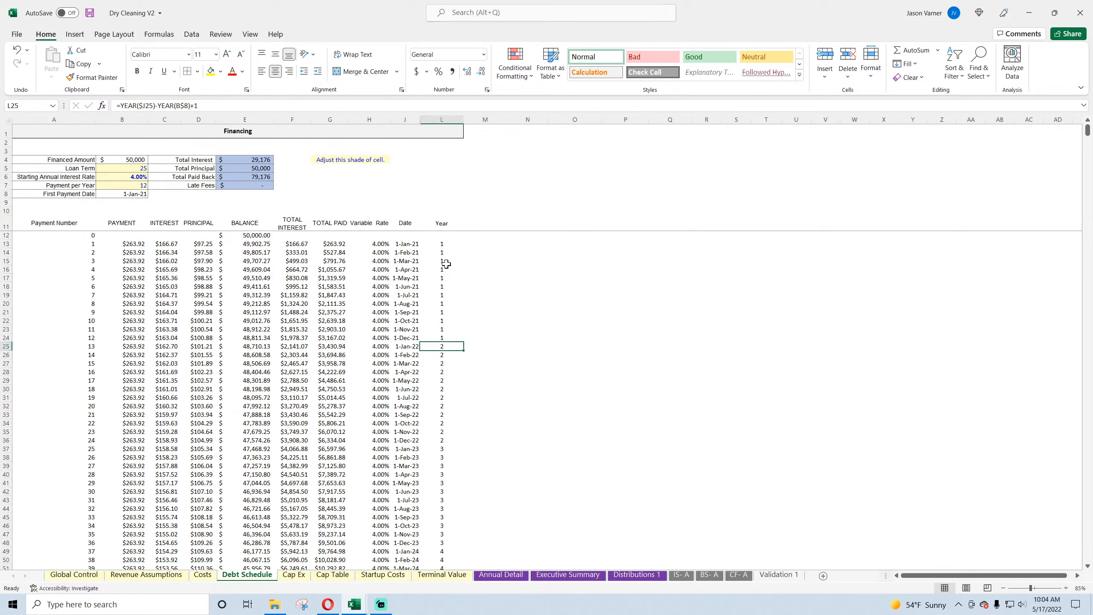
{"action": "left_click", "coordinate": [440, 246]}
{"action": "left_click", "coordinate": [443, 271]}
{"action": "left_click", "coordinate": [426, 292]}
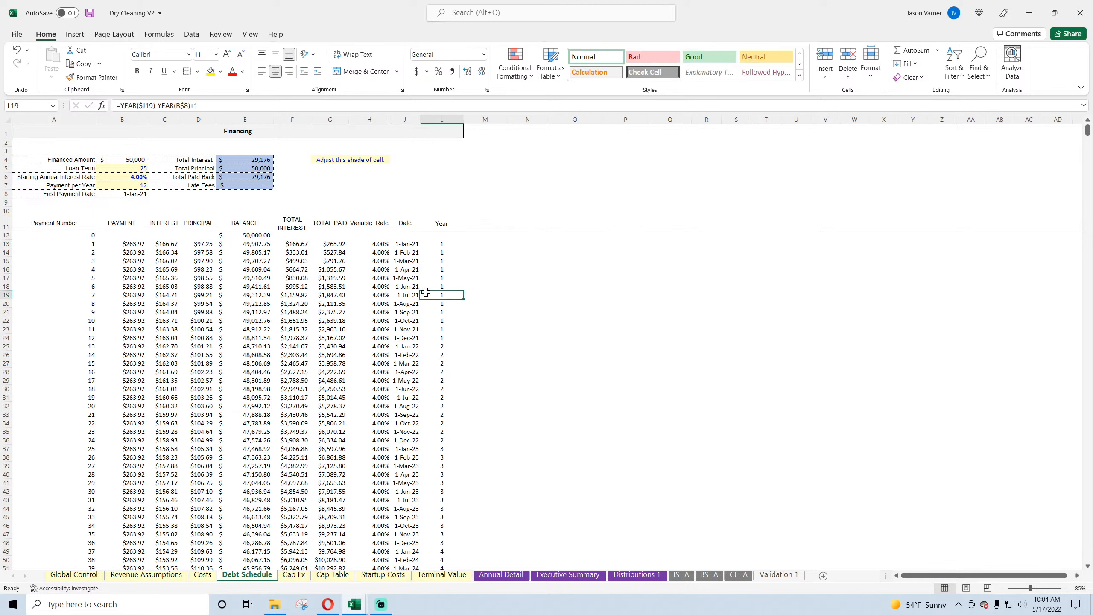
{"action": "left_click", "coordinate": [410, 243]}
{"action": "left_click", "coordinate": [411, 259]}
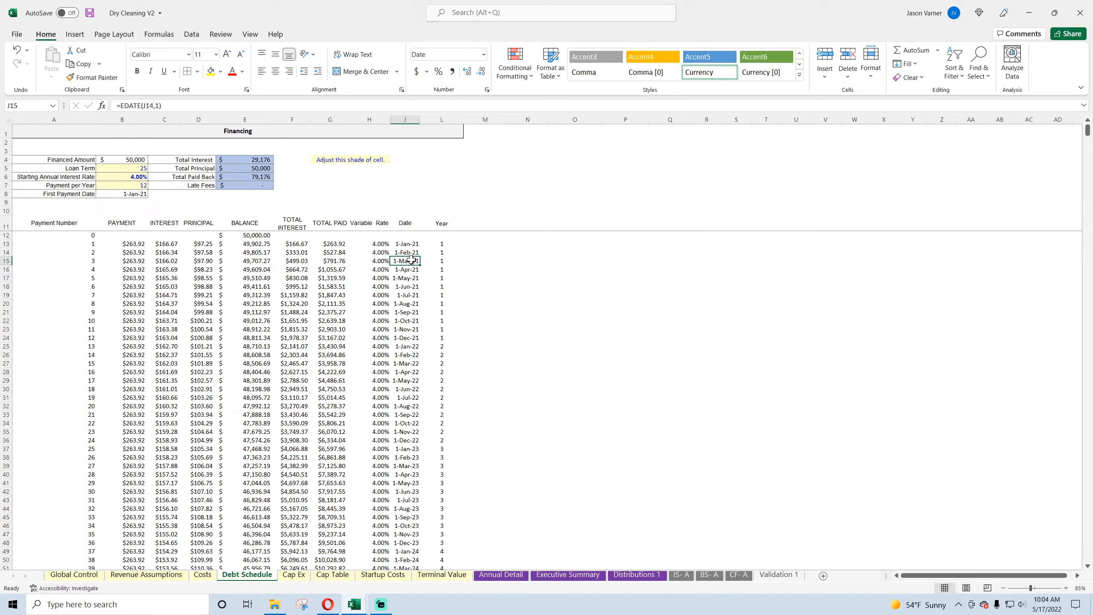
{"action": "left_click", "coordinate": [410, 252]}
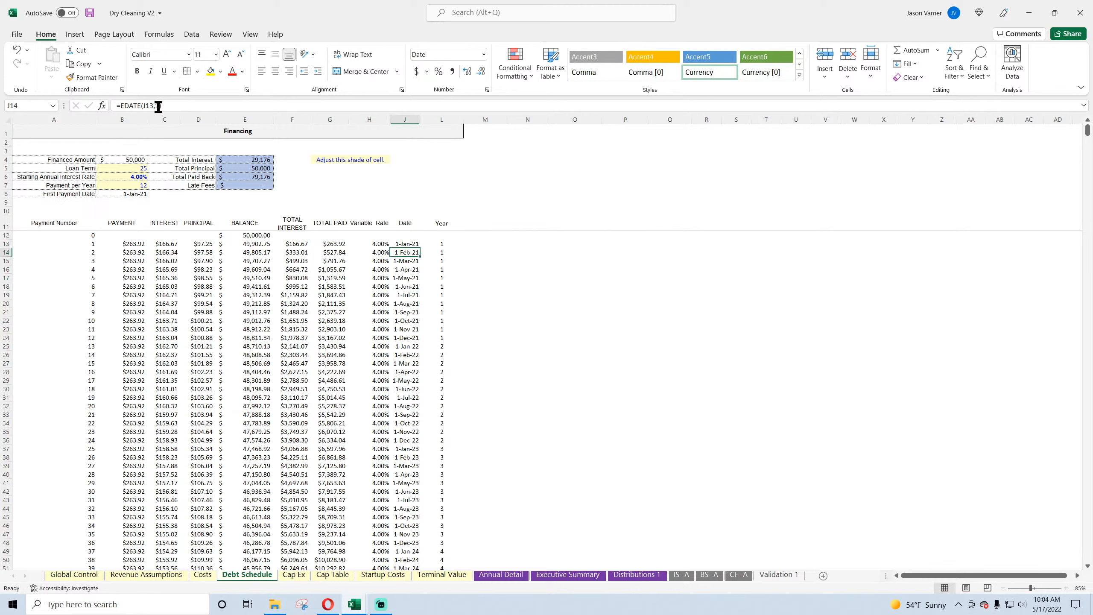
Step: Change the Date formula in J14 to =EDATE(J13,12/B$7) and fill it down the Date column
{"action": "left_click", "coordinate": [159, 106]}
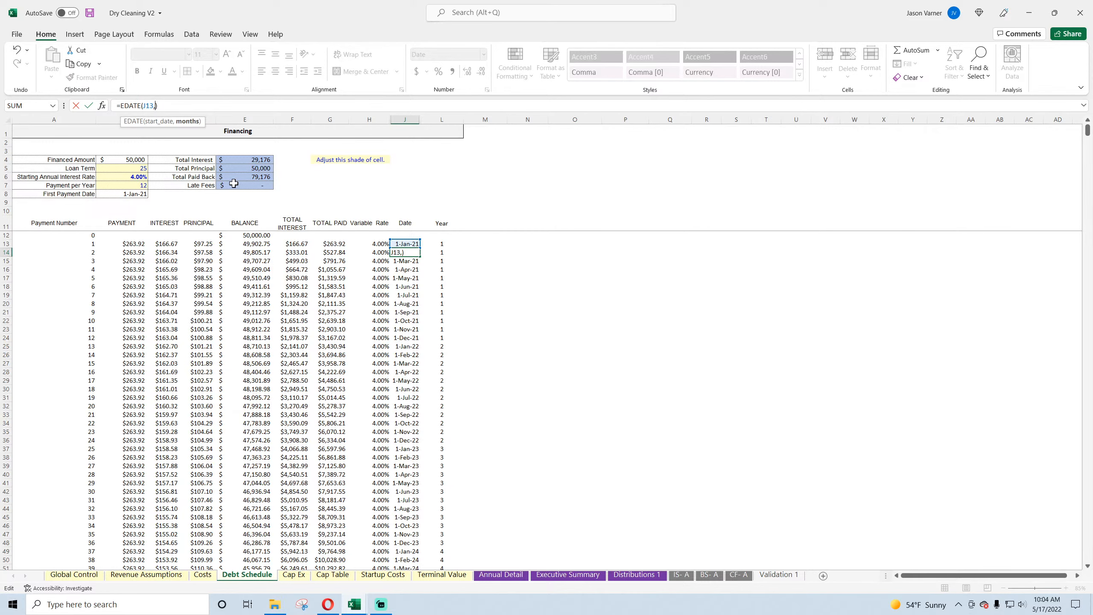
{"action": "type", "text": "12/"}
{"action": "left_click", "coordinate": [125, 185]}
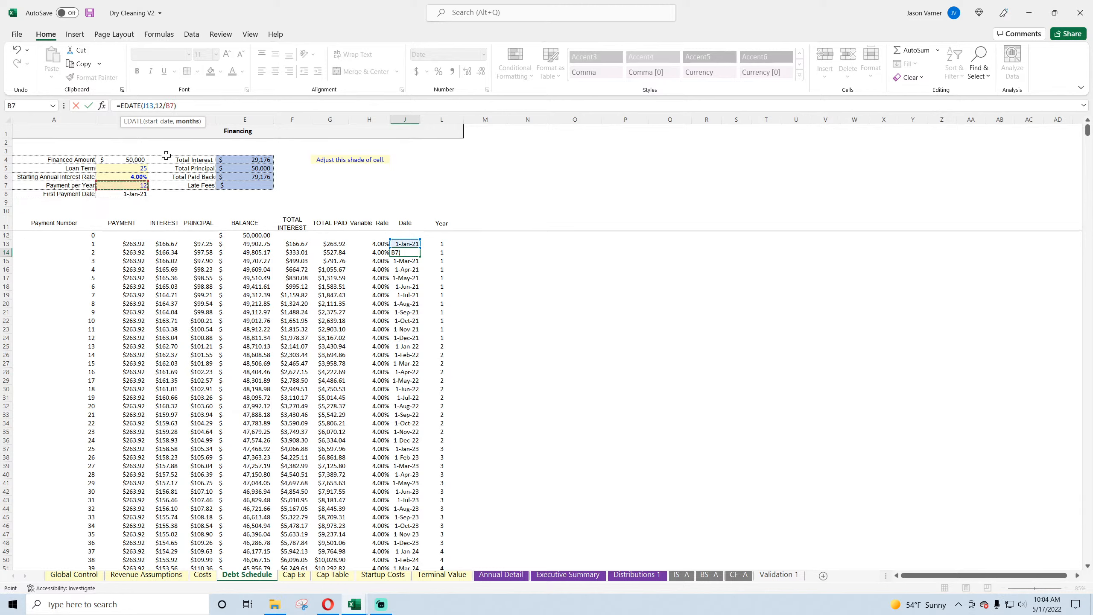
{"action": "left_click", "coordinate": [171, 106]}
{"action": "type", "text": "$"}
{"action": "key", "text": "Return"}
{"action": "left_click", "coordinate": [409, 252]}
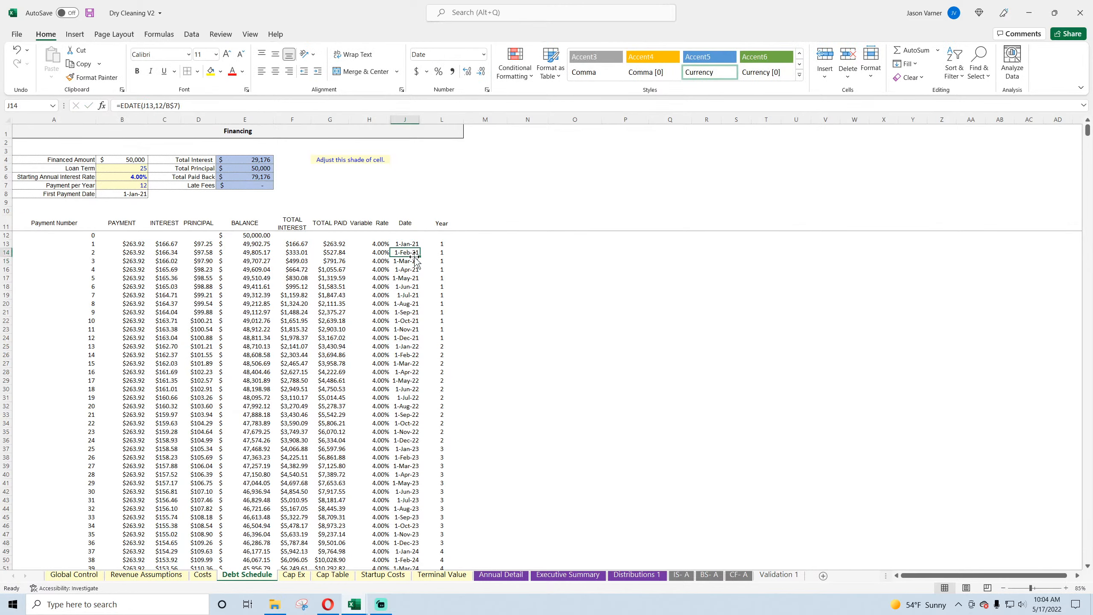
{"action": "double_click", "coordinate": [416, 257]}
Step: Set Payment per Year to 6 and check the year 2 entries in the Date and Year columns
{"action": "left_click", "coordinate": [133, 184]}
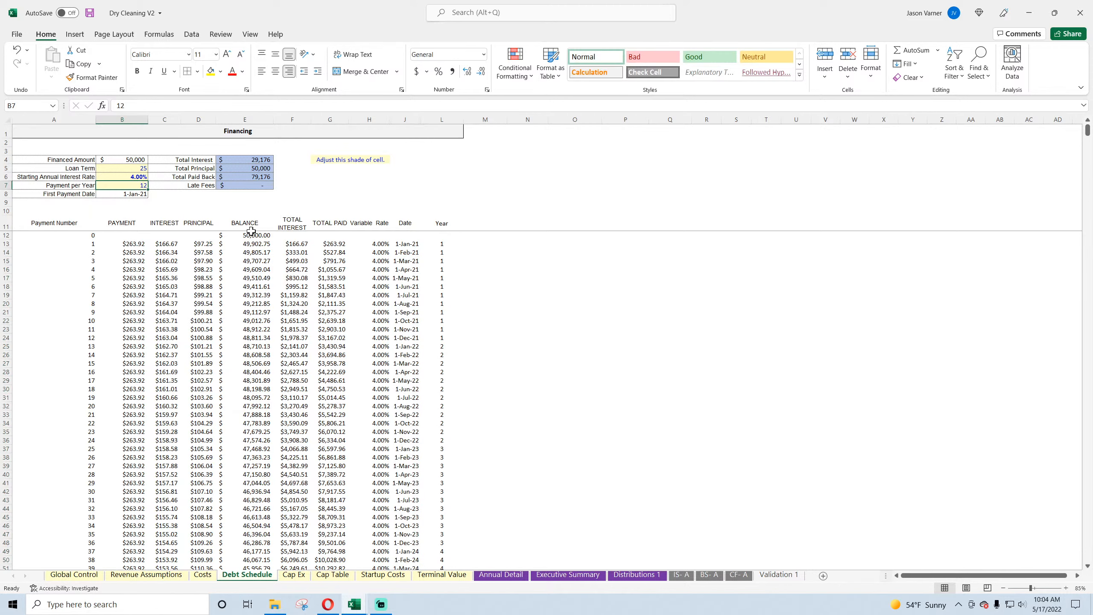
{"action": "type", "text": "6"}
{"action": "key", "text": "Return"}
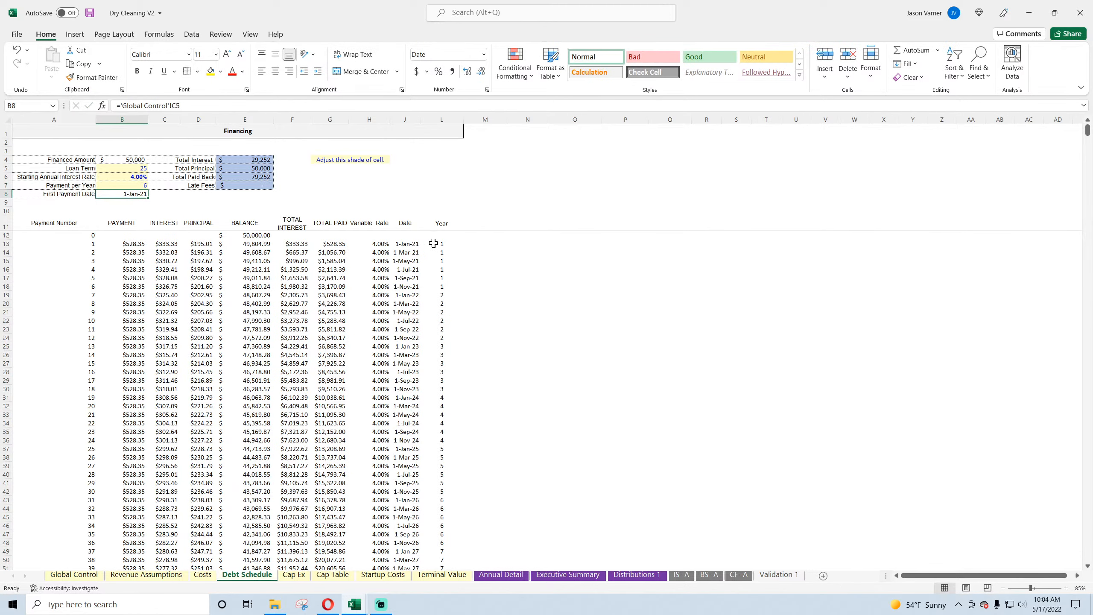
{"action": "left_click_drag", "start_coordinate": [434, 243], "coordinate": [414, 339]}
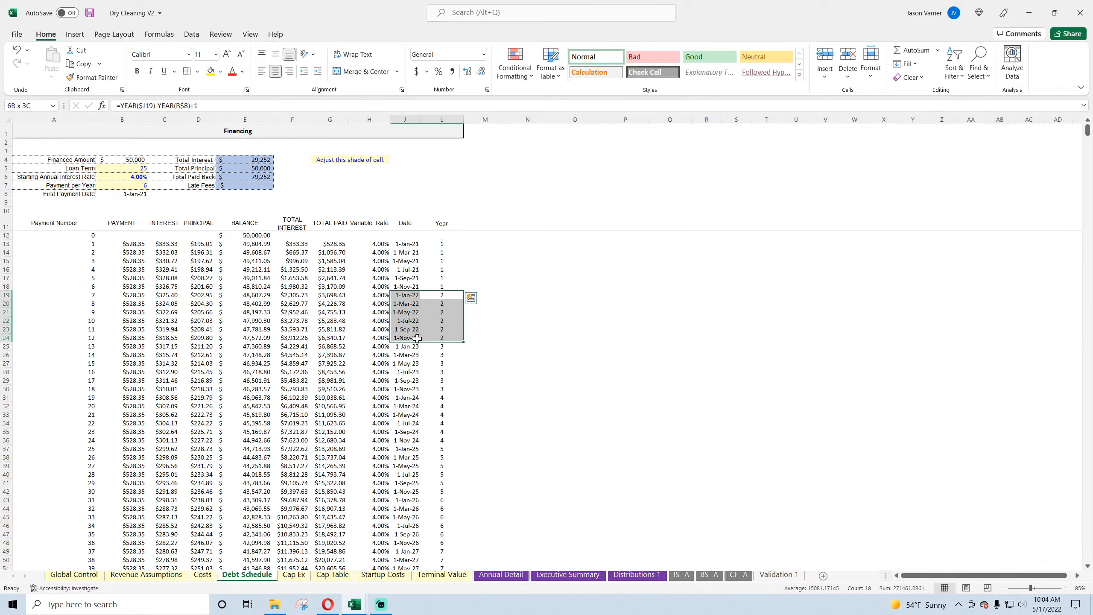
Step: Format the First Payment Date cell with the Mar-12 date type and save the workbook
{"action": "left_click", "coordinate": [130, 193]}
{"action": "left_click", "coordinate": [487, 89]}
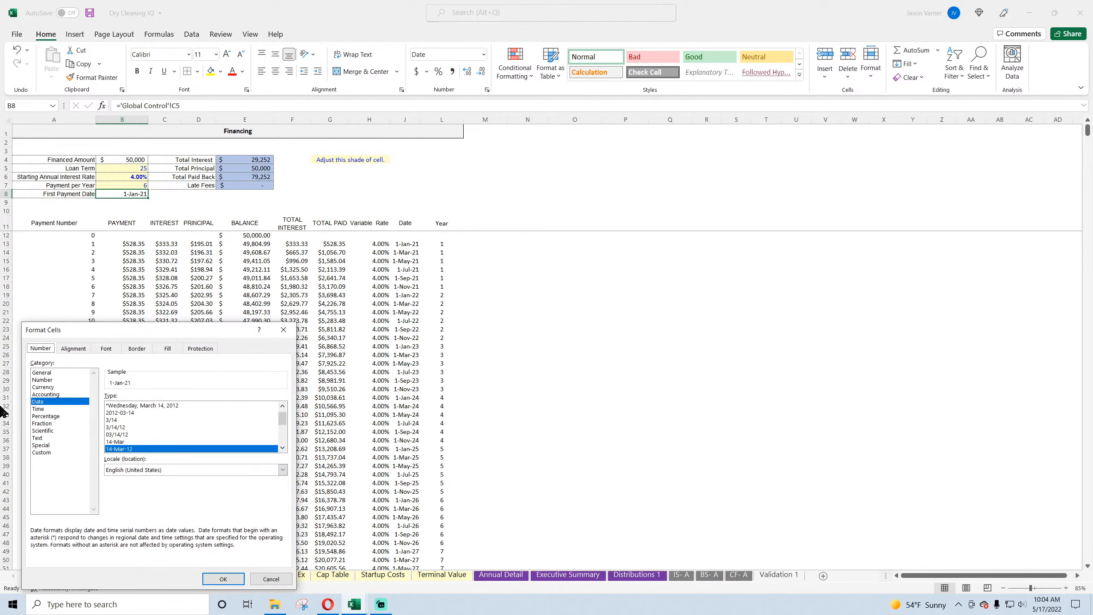
{"action": "scroll", "coordinate": [142, 434], "scroll_direction": "down", "scroll_amount": 3}
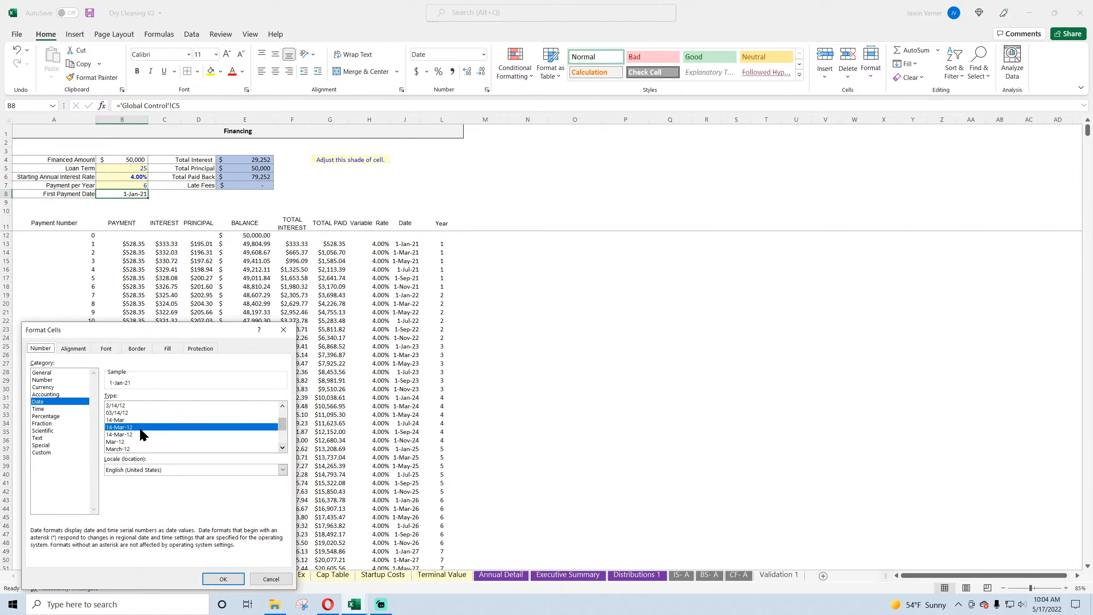
{"action": "left_click", "coordinate": [129, 441]}
{"action": "left_click", "coordinate": [228, 578]}
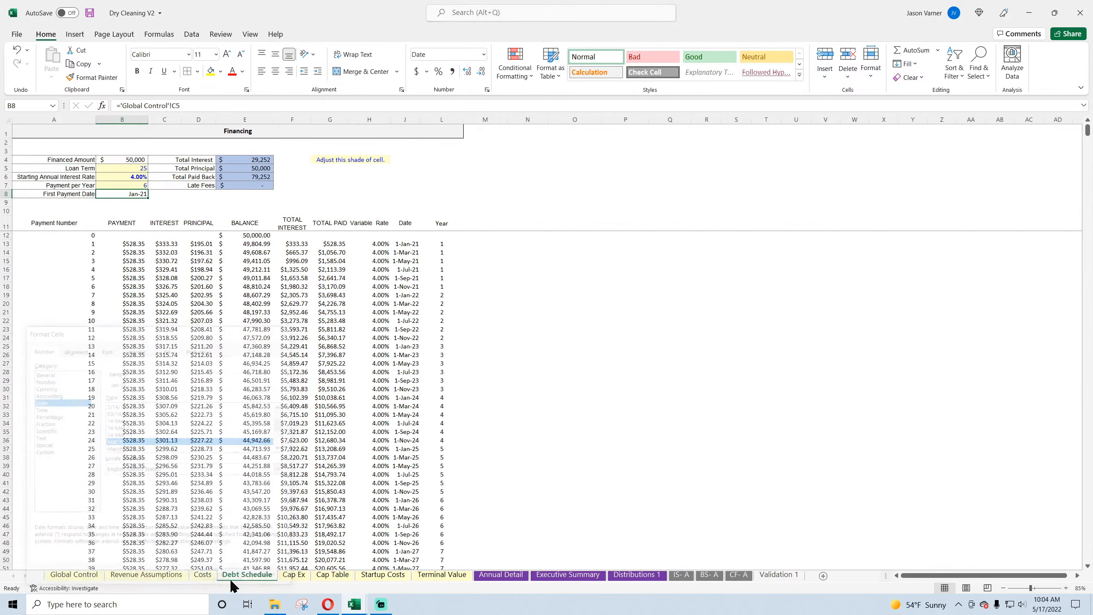
{"action": "left_click", "coordinate": [575, 363]}
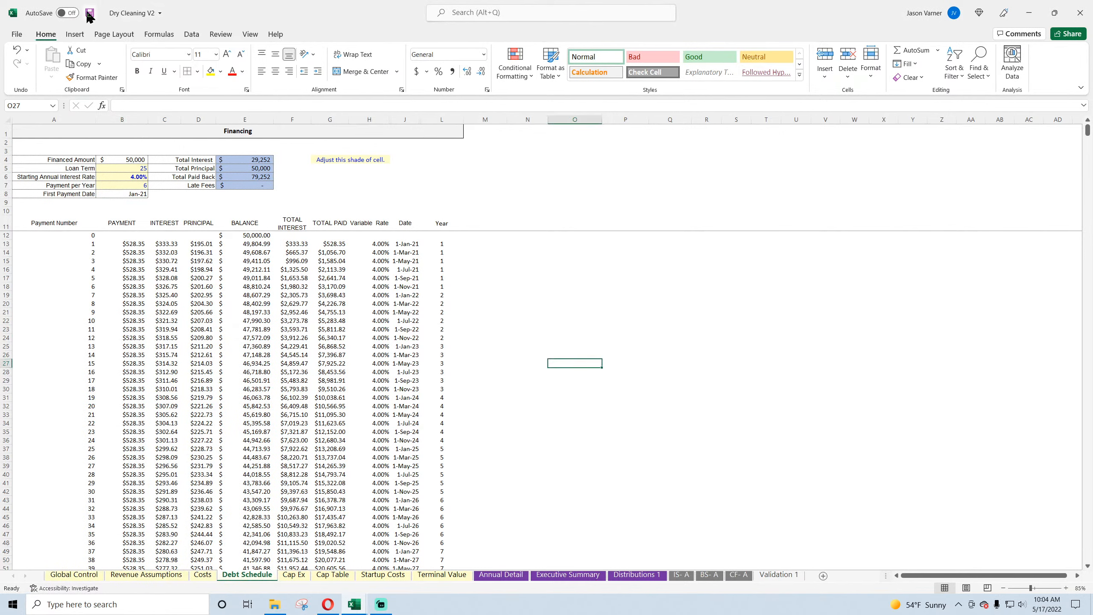
{"action": "left_click", "coordinate": [90, 16]}
Step: Change the Total Interest formula in E4 to =SUM(C$11:C$1048576)
{"action": "left_click", "coordinate": [133, 194]}
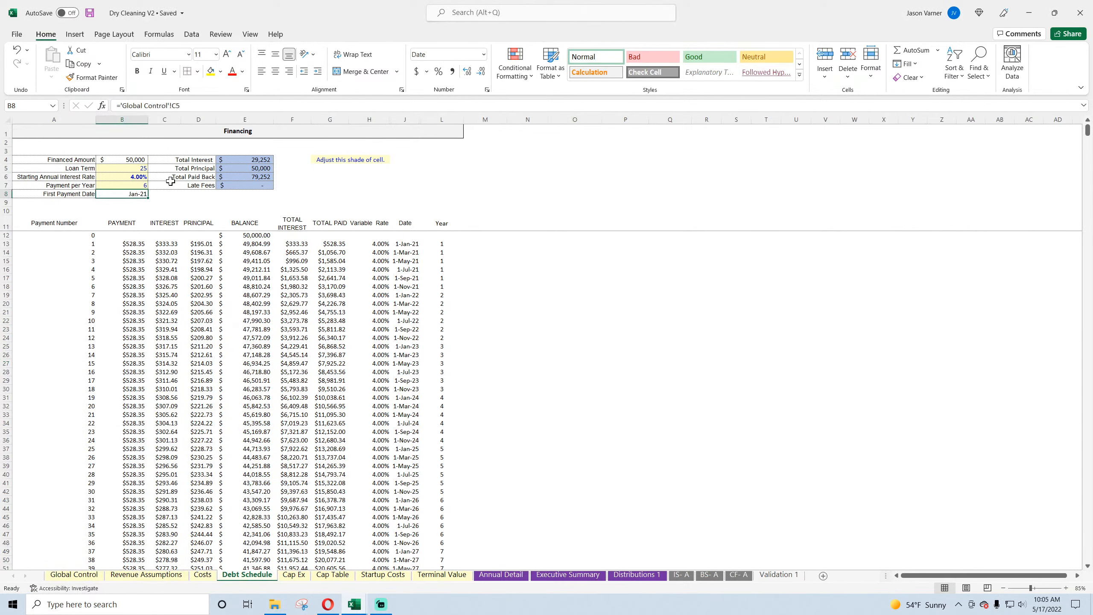
{"action": "left_click", "coordinate": [231, 159]}
{"action": "type", "text": "=SUM(C:C)"}
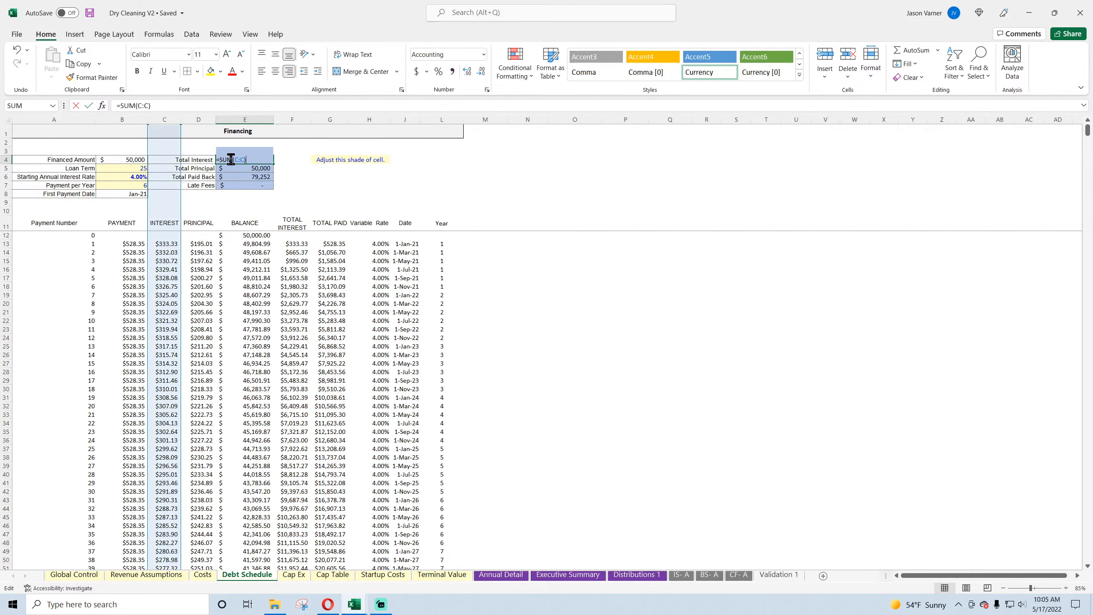
{"action": "left_click_drag", "start_coordinate": [181, 125], "coordinate": [184, 219]}
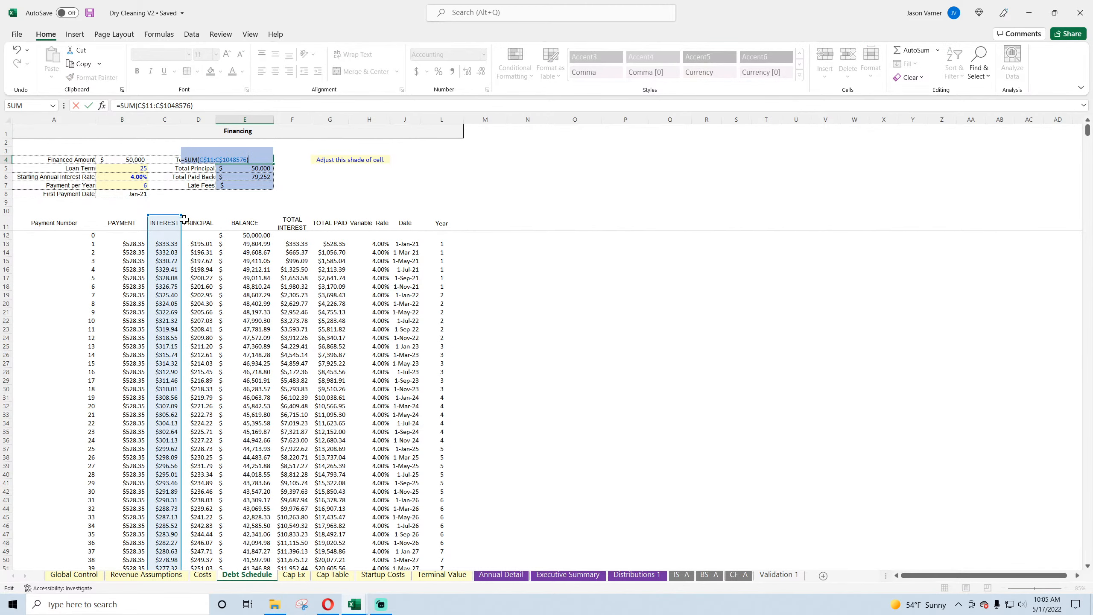
{"action": "key", "text": "Return"}
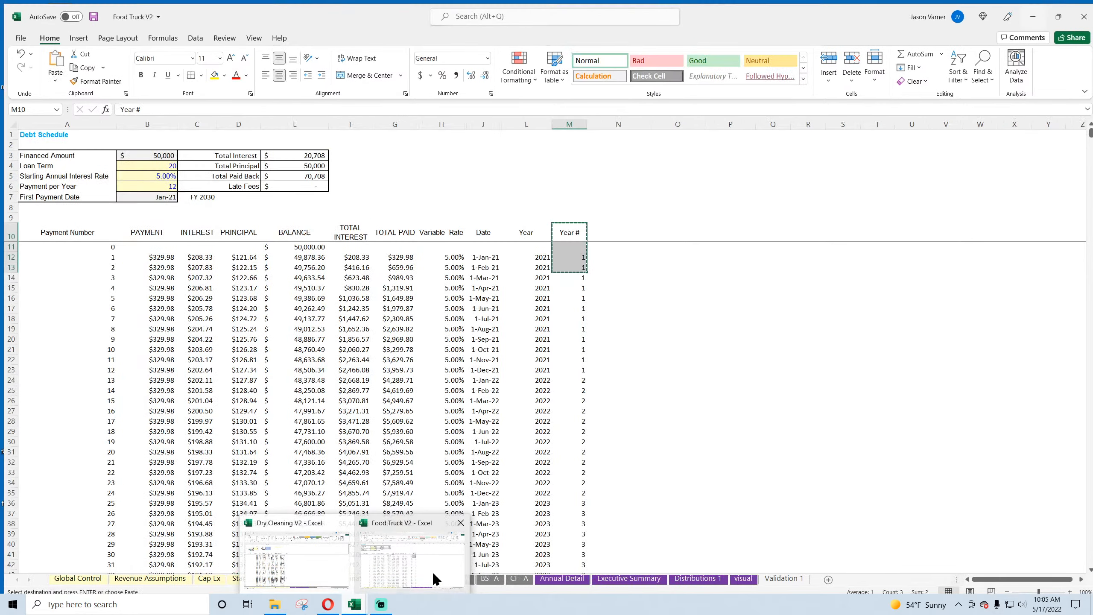
Step: Switch to the Food Truck V2 workbook and copy the formula text of C7 beside First Payment Date
{"action": "left_click", "coordinate": [421, 560]}
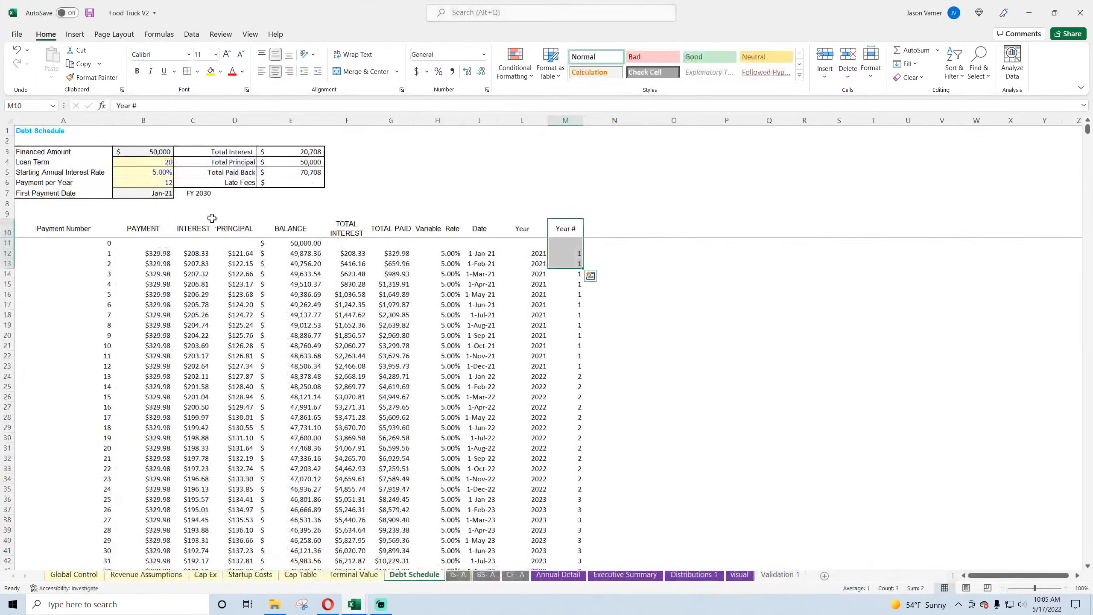
{"action": "left_click", "coordinate": [204, 194]}
{"action": "left_click_drag", "start_coordinate": [340, 106], "coordinate": [117, 105]}
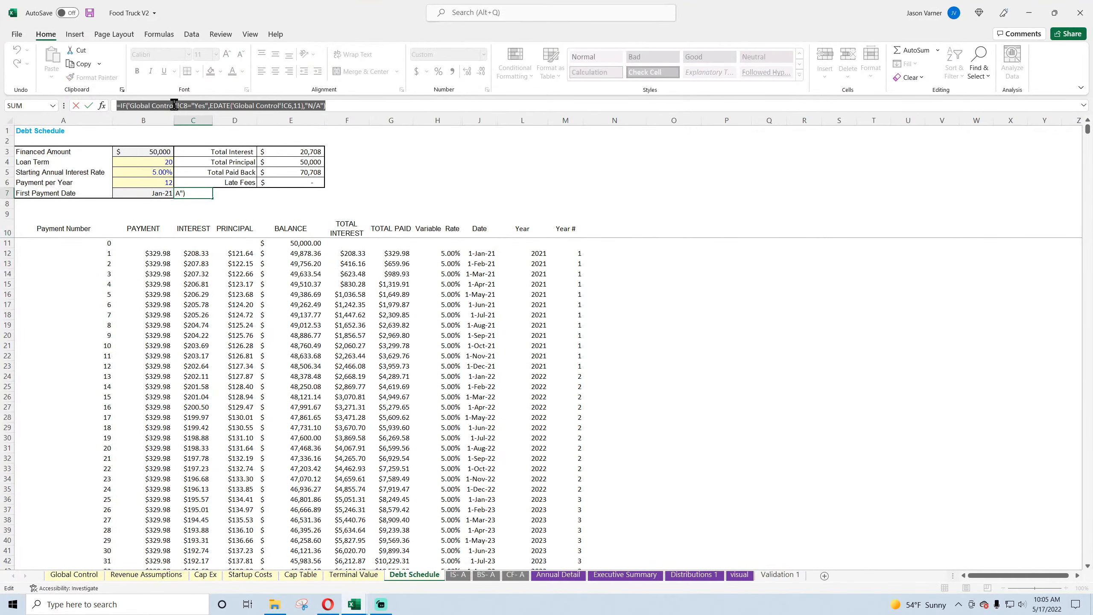
{"action": "right_click", "coordinate": [176, 106]}
{"action": "left_click", "coordinate": [210, 125]}
{"action": "key", "text": "Return"}
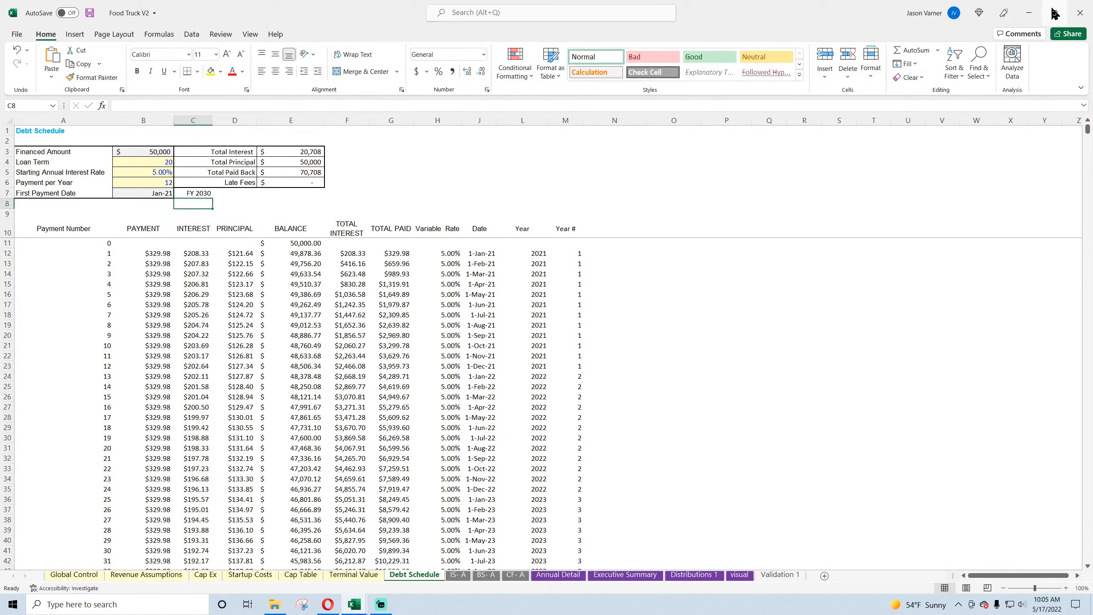
Step: Return to Dry Cleaning V2 and paste the copied formula into C8 beside First Payment Date
{"action": "left_click", "coordinate": [1029, 12]}
{"action": "left_click", "coordinate": [163, 194]}
{"action": "right_click", "coordinate": [172, 107]}
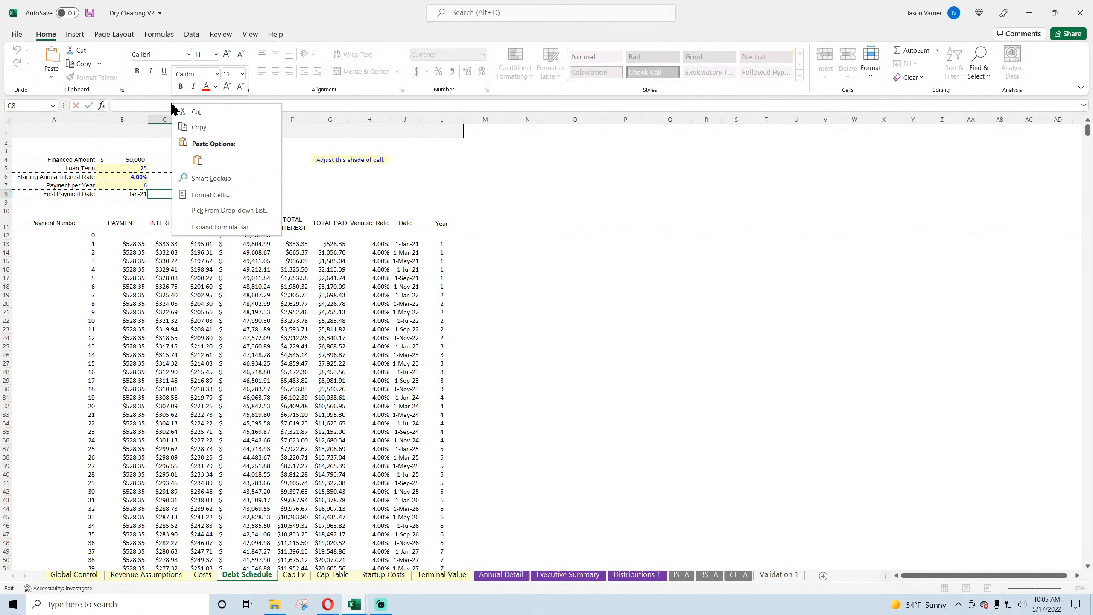
{"action": "left_click", "coordinate": [197, 160]}
{"action": "key", "text": "Return"}
Step: Apply the custom number format "FY" yyyy to C8 on the Debt Schedule sheet
{"action": "left_click", "coordinate": [168, 194]}
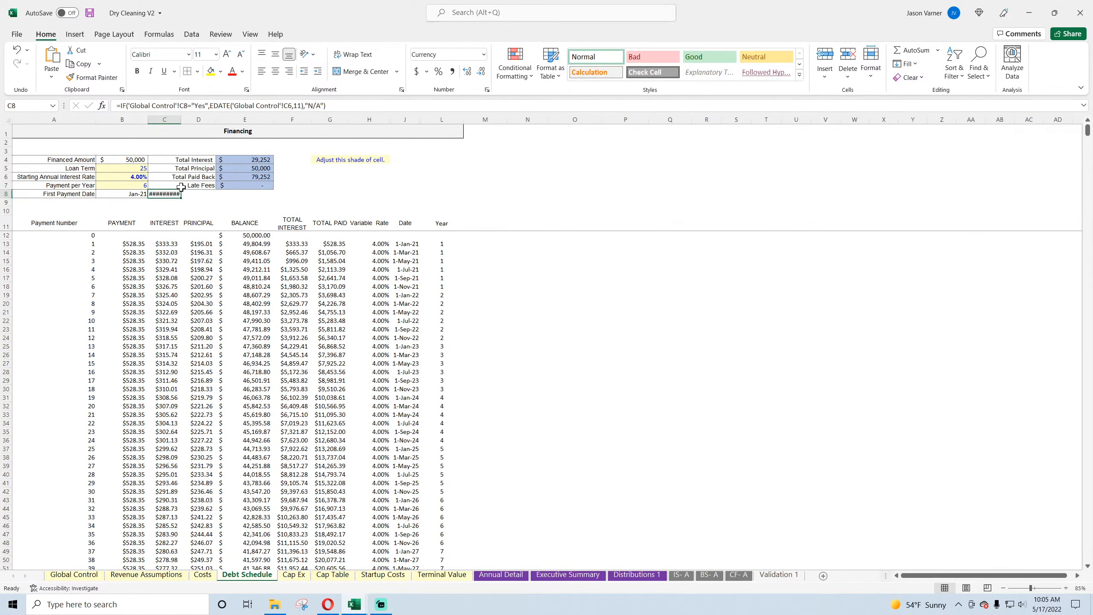
{"action": "left_click", "coordinate": [487, 89]}
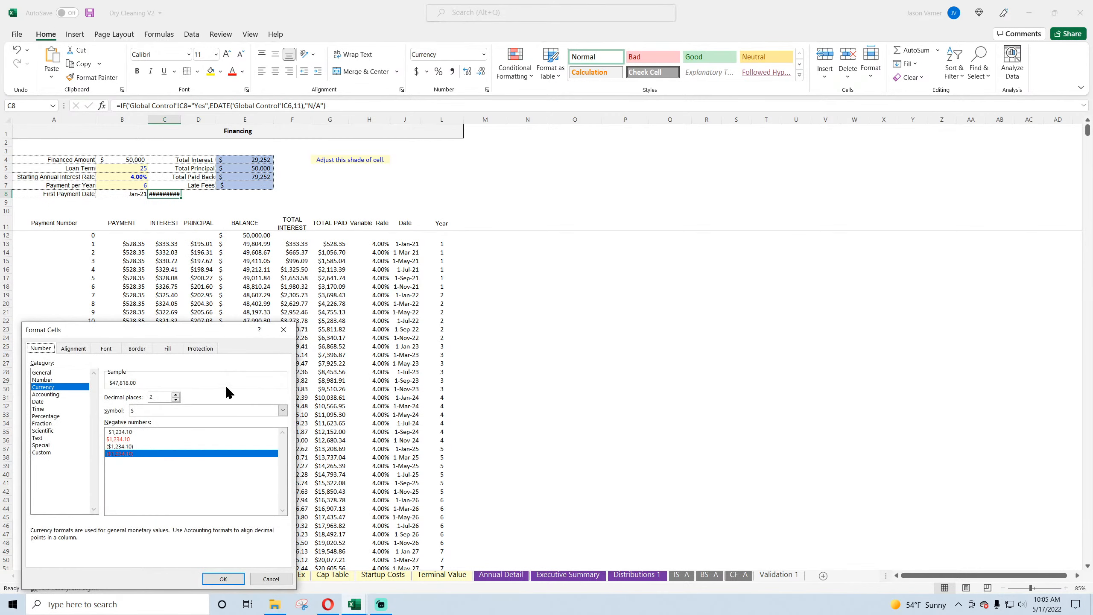
{"action": "left_click", "coordinate": [42, 453]}
{"action": "triple_click", "coordinate": [194, 406]}
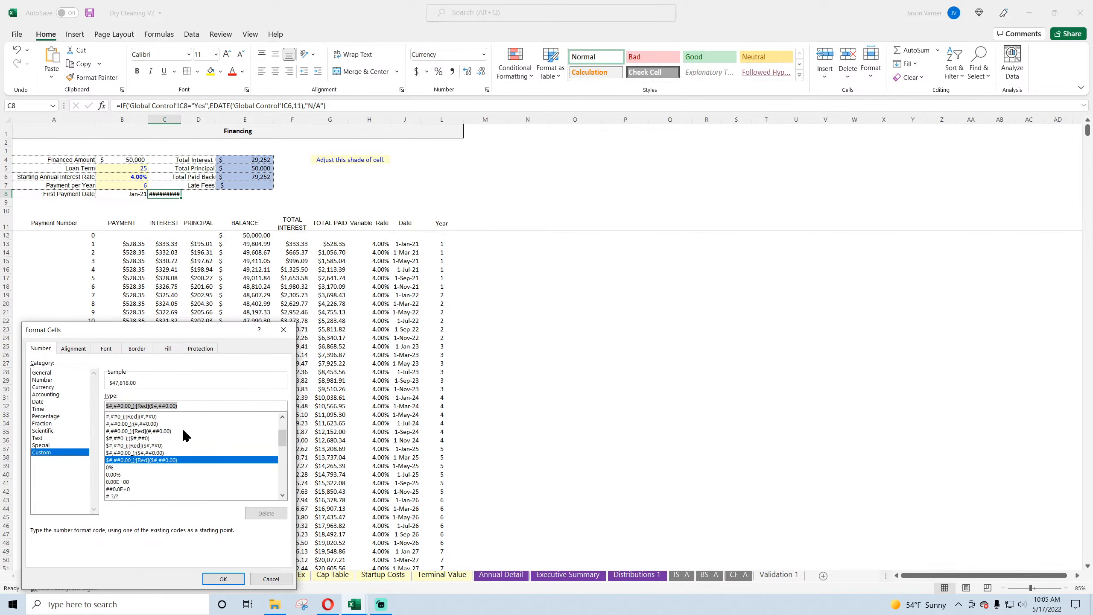
{"action": "type", "text": "FY"}
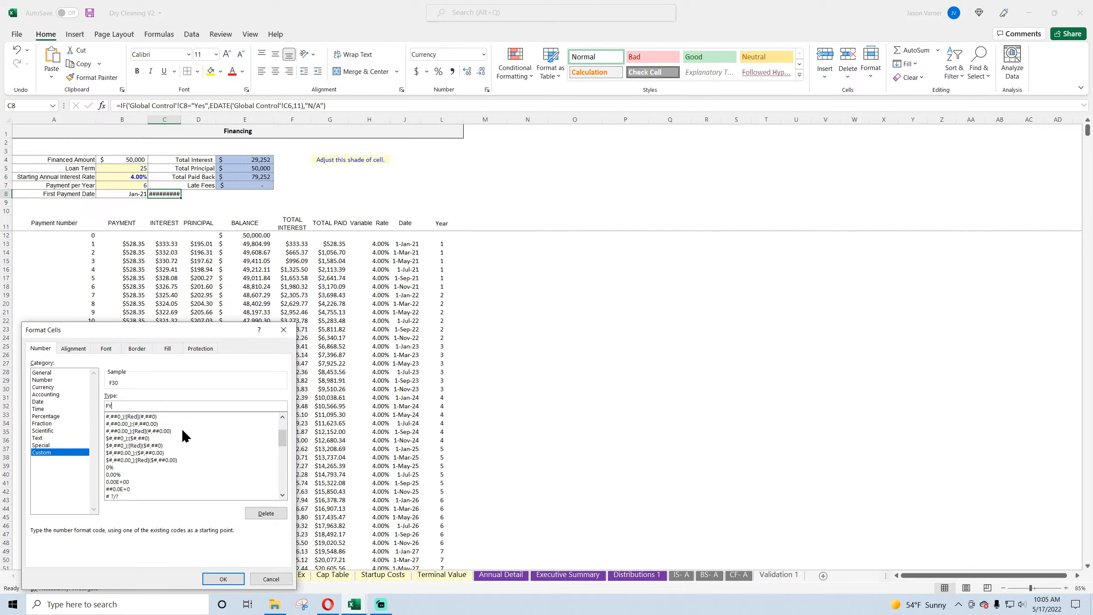
{"action": "key", "text": "BackSpace"}
{"action": "key", "text": "BackSpace"}
{"action": "type", "text": "\"FY\" yyyy"}
{"action": "key", "text": "Return"}
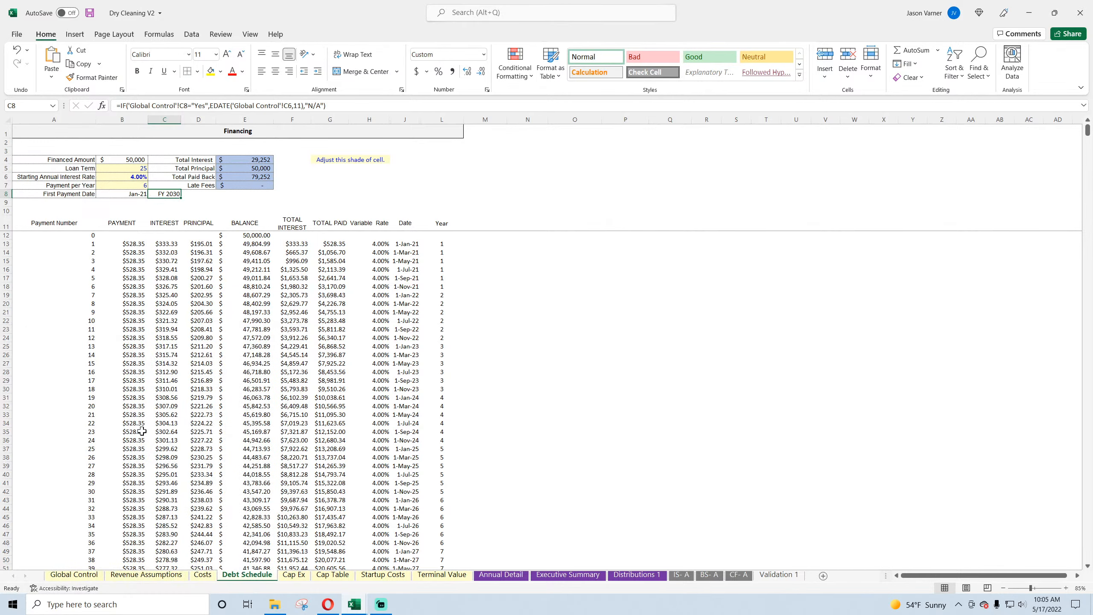
Step: Examine the End Year cell on Global Control and the list of years in A1:A10 on Validation 1
{"action": "left_click", "coordinate": [143, 194]}
{"action": "left_click", "coordinate": [172, 194]}
{"action": "left_click", "coordinate": [83, 575]}
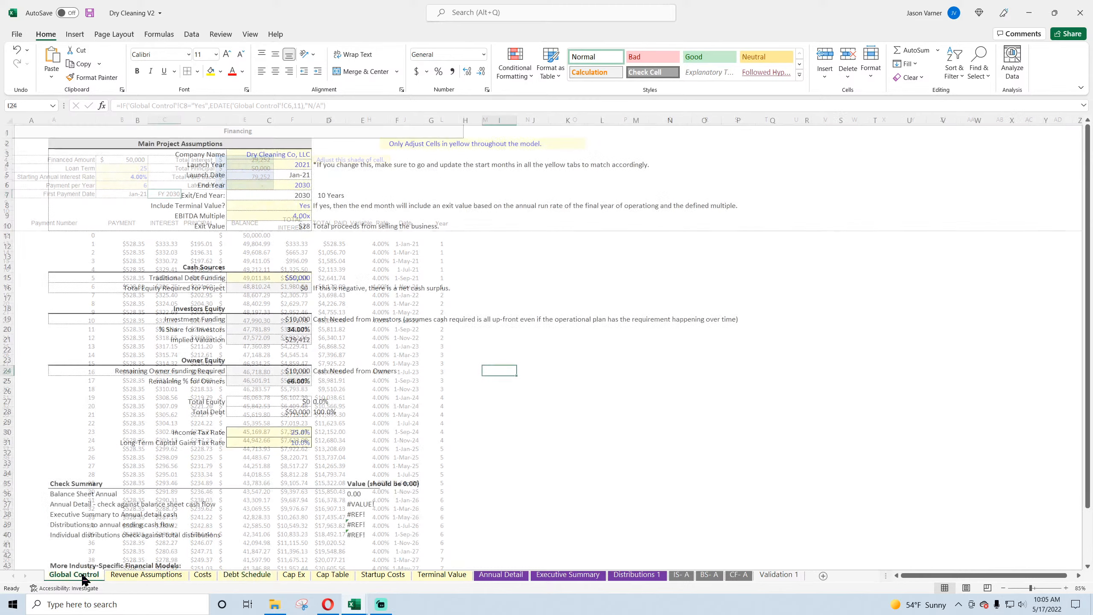
{"action": "left_click", "coordinate": [309, 184]}
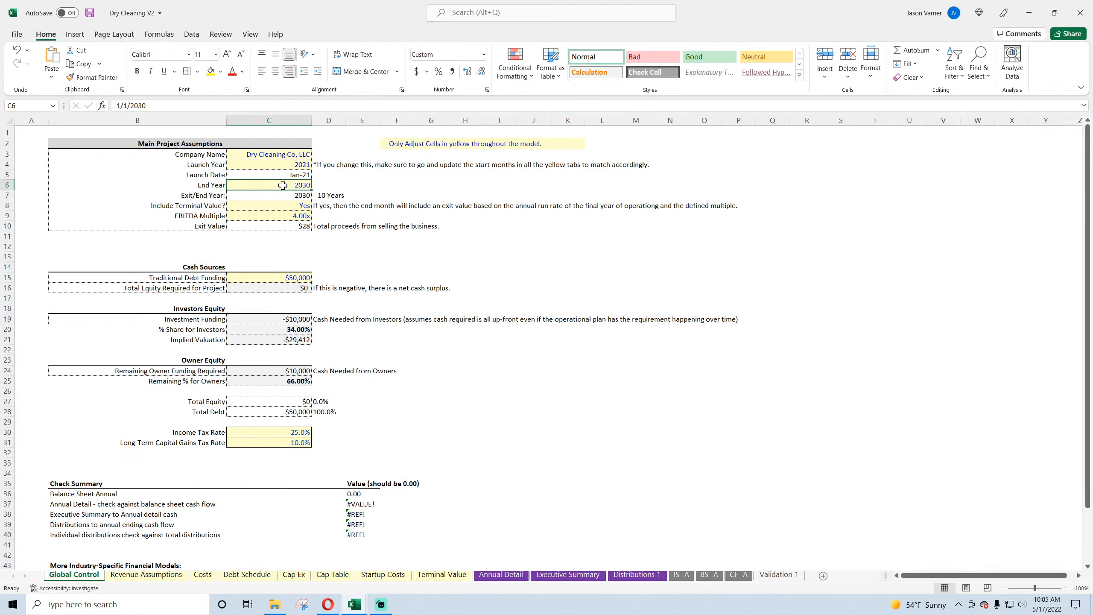
{"action": "left_click", "coordinate": [777, 575]}
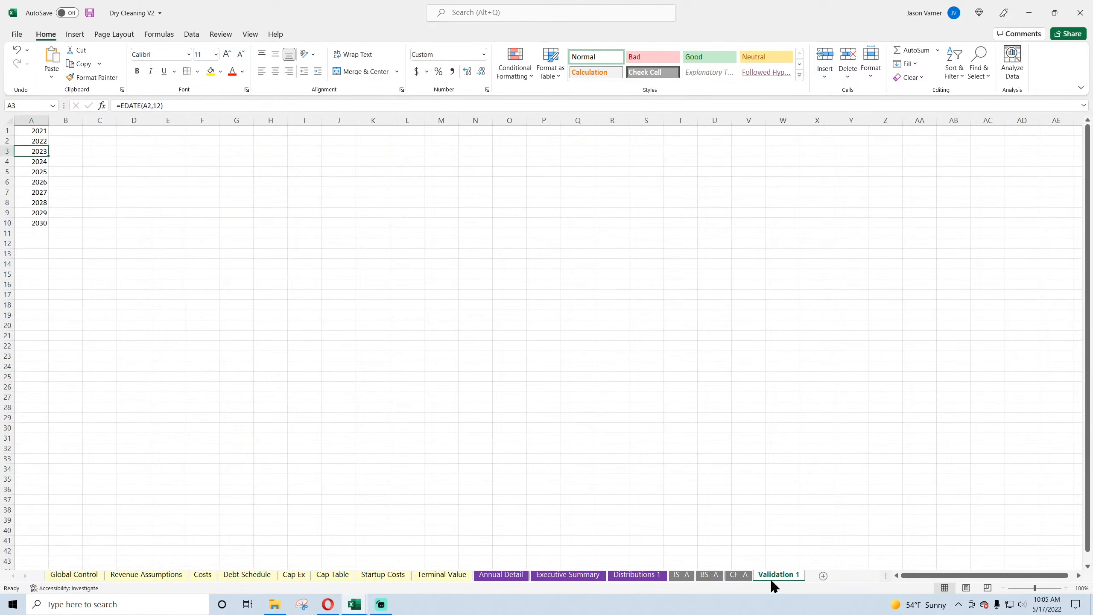
{"action": "left_click_drag", "start_coordinate": [39, 130], "coordinate": [40, 222]}
Step: Add a List data validation to the End Year cell C6 on Global Control, sourced from A1:A10 of the Validation 1 sheet
{"action": "left_click", "coordinate": [74, 574]}
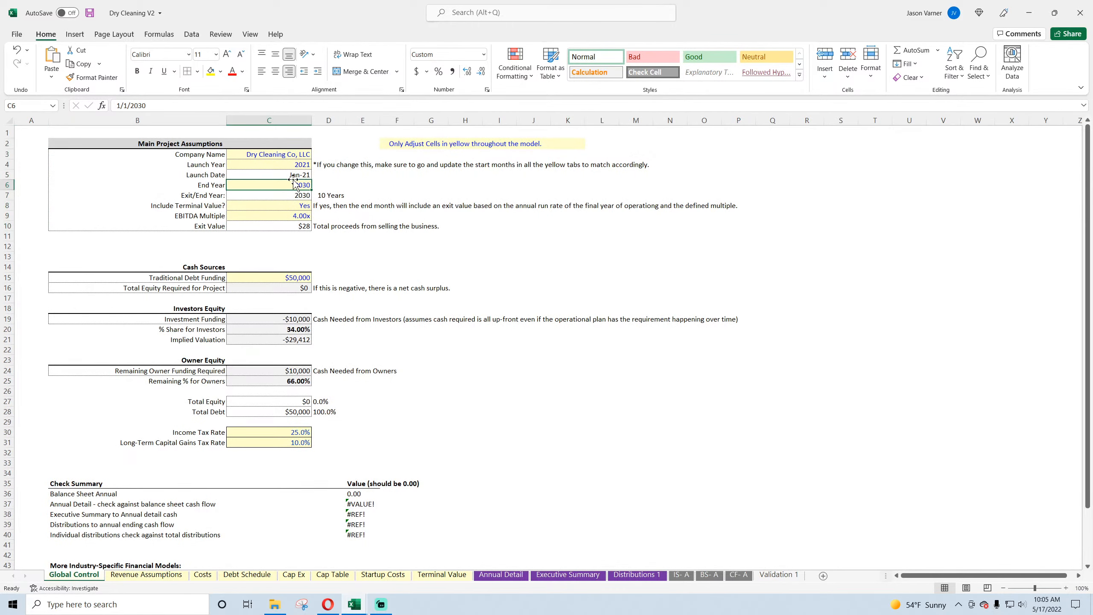
{"action": "left_click", "coordinate": [193, 34]}
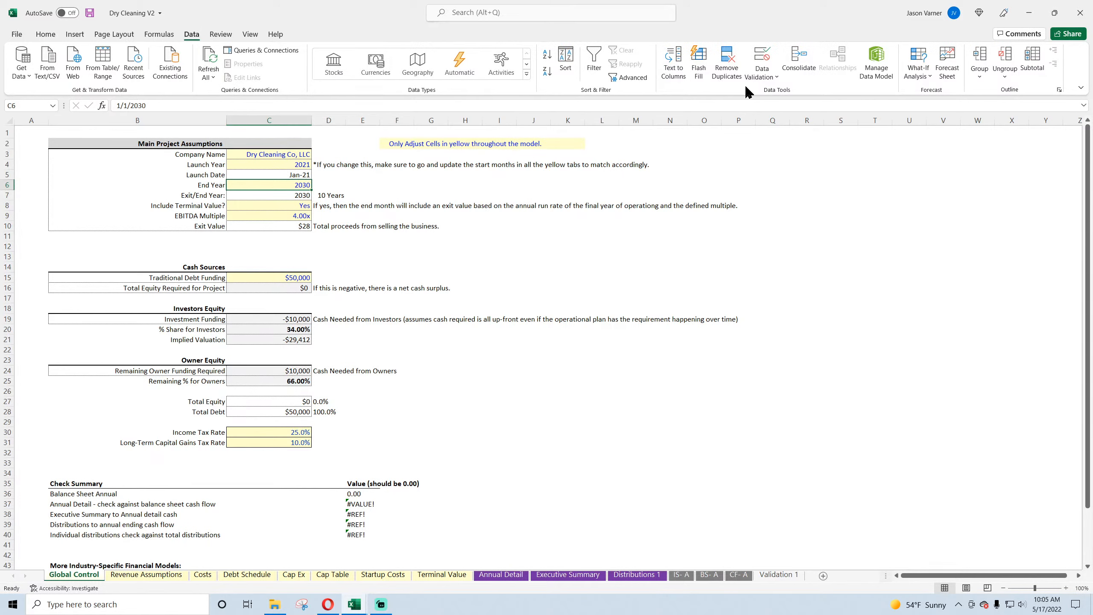
{"action": "left_click", "coordinate": [761, 72]}
{"action": "left_click", "coordinate": [777, 94]}
{"action": "left_click", "coordinate": [133, 431]}
{"action": "left_click", "coordinate": [88, 466]}
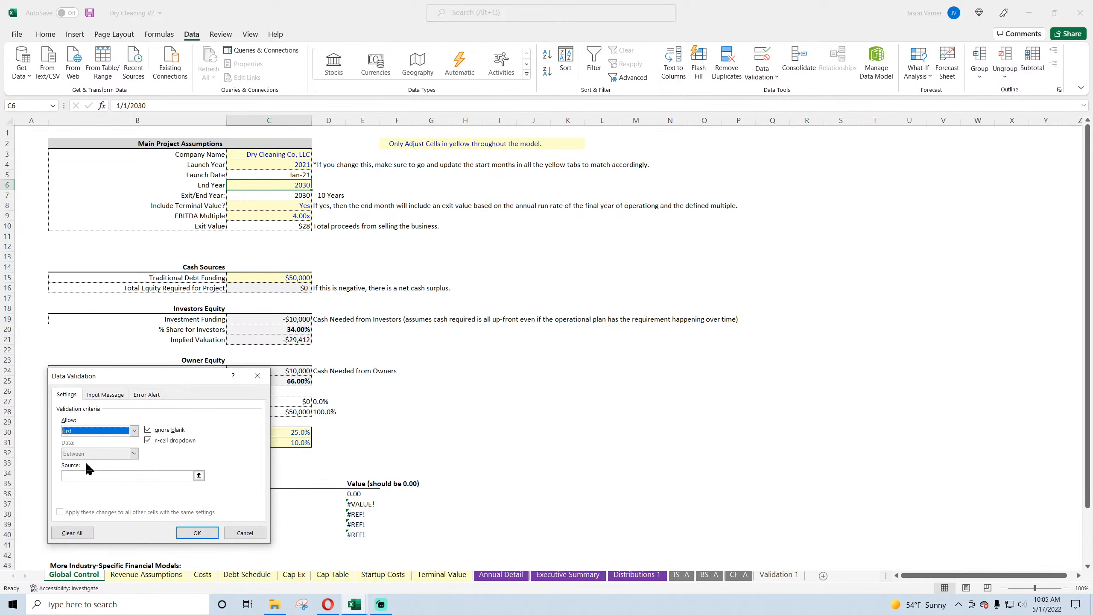
{"action": "left_click", "coordinate": [199, 475]}
{"action": "left_click", "coordinate": [777, 574]}
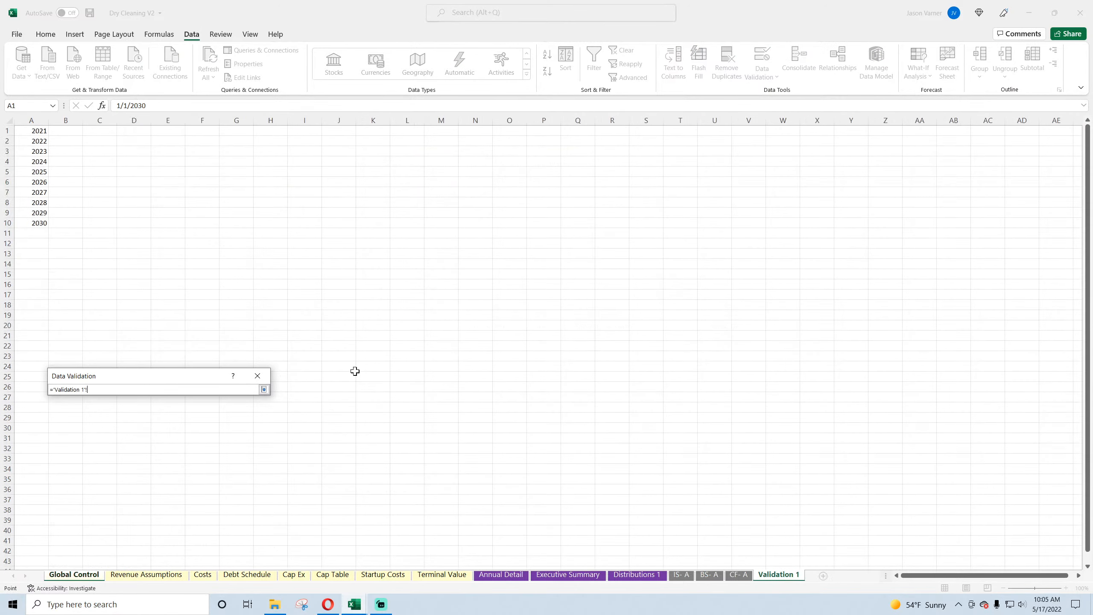
{"action": "left_click_drag", "start_coordinate": [45, 134], "coordinate": [41, 223]}
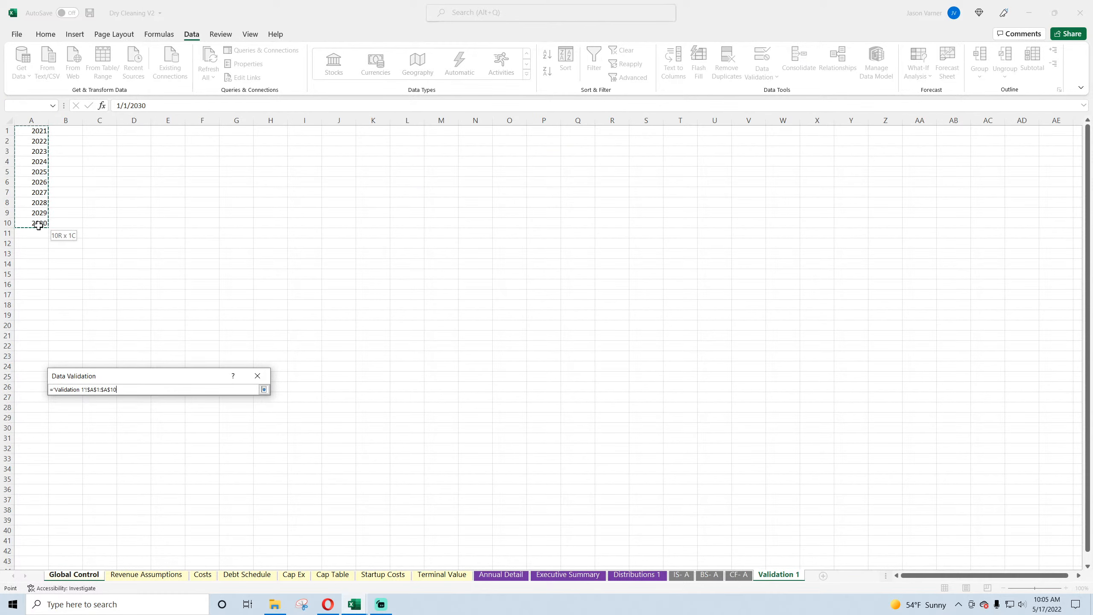
{"action": "left_click", "coordinate": [264, 389]}
{"action": "left_click", "coordinate": [197, 533]}
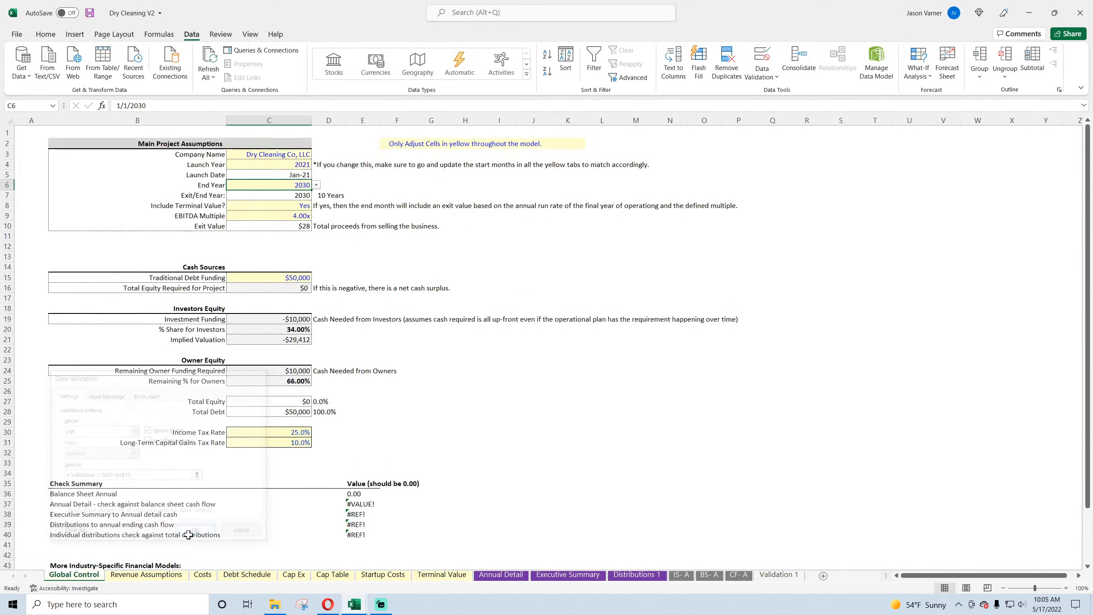
Step: Test the End Year list by choosing 2029, set it back to 2030, and check the years formula in D7
{"action": "left_click", "coordinate": [316, 184]}
{"action": "left_click", "coordinate": [275, 238]}
{"action": "left_click", "coordinate": [316, 185]}
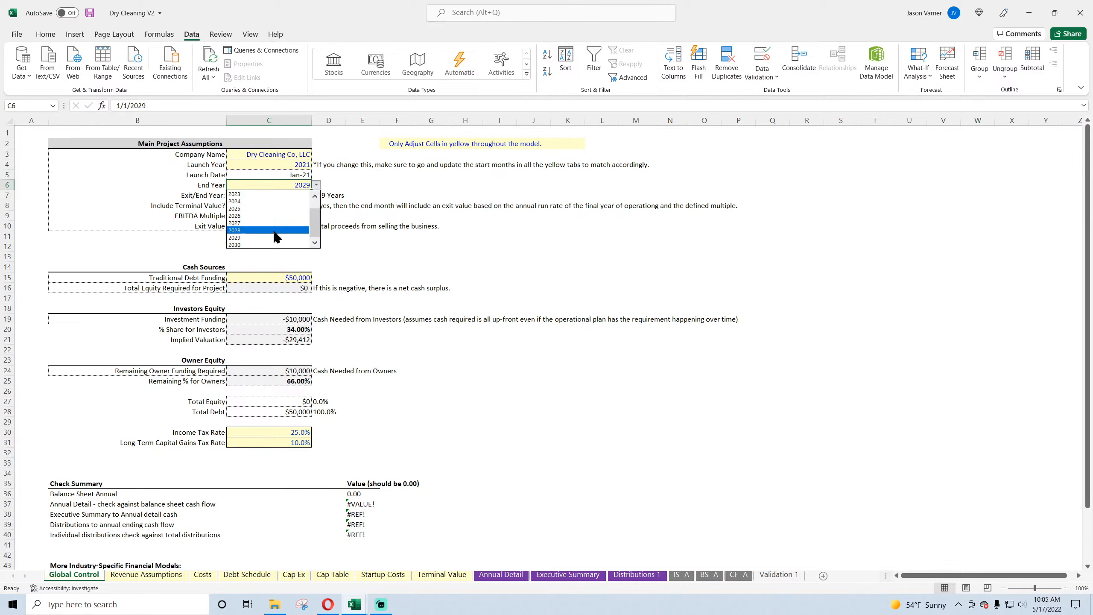
{"action": "left_click", "coordinate": [275, 244]}
{"action": "left_click", "coordinate": [335, 197]}
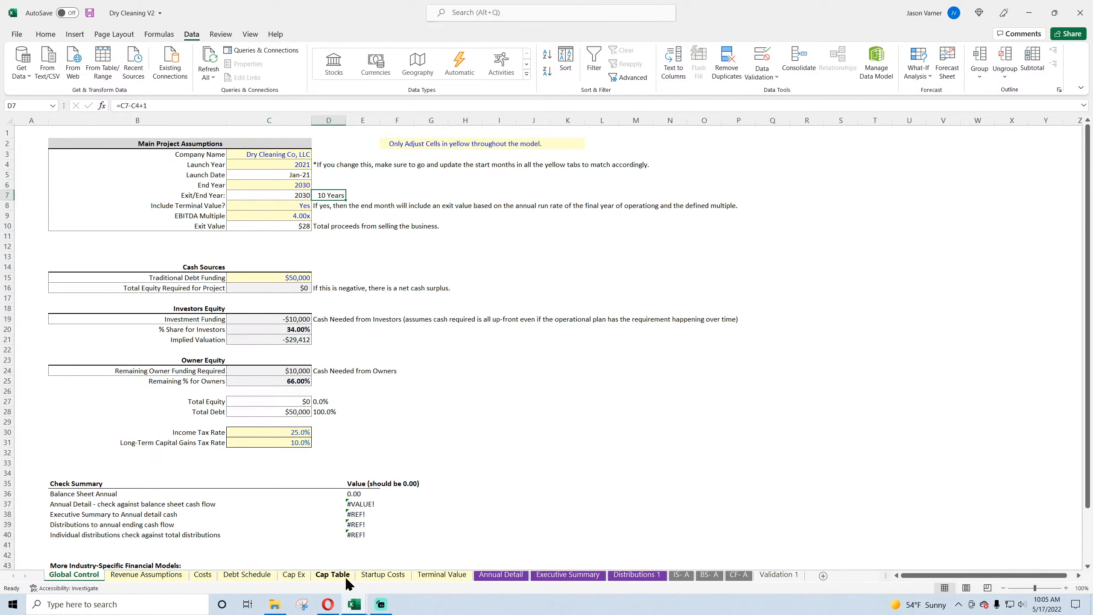
Step: Move the Debt Schedule sheet between Terminal Value and Annual Detail
{"action": "left_click", "coordinate": [239, 575]}
{"action": "left_click_drag", "start_coordinate": [240, 579], "coordinate": [449, 577]}
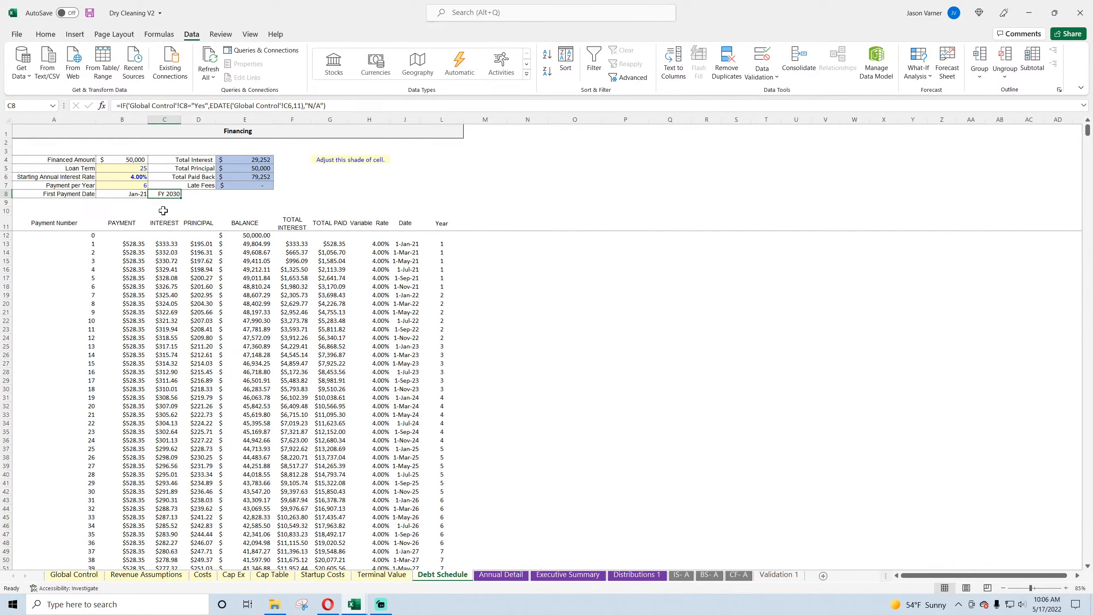
Step: Remove the bold formatting from the Starting Annual Interest Rate in B6
{"action": "left_click", "coordinate": [129, 177]}
{"action": "left_click", "coordinate": [46, 35]}
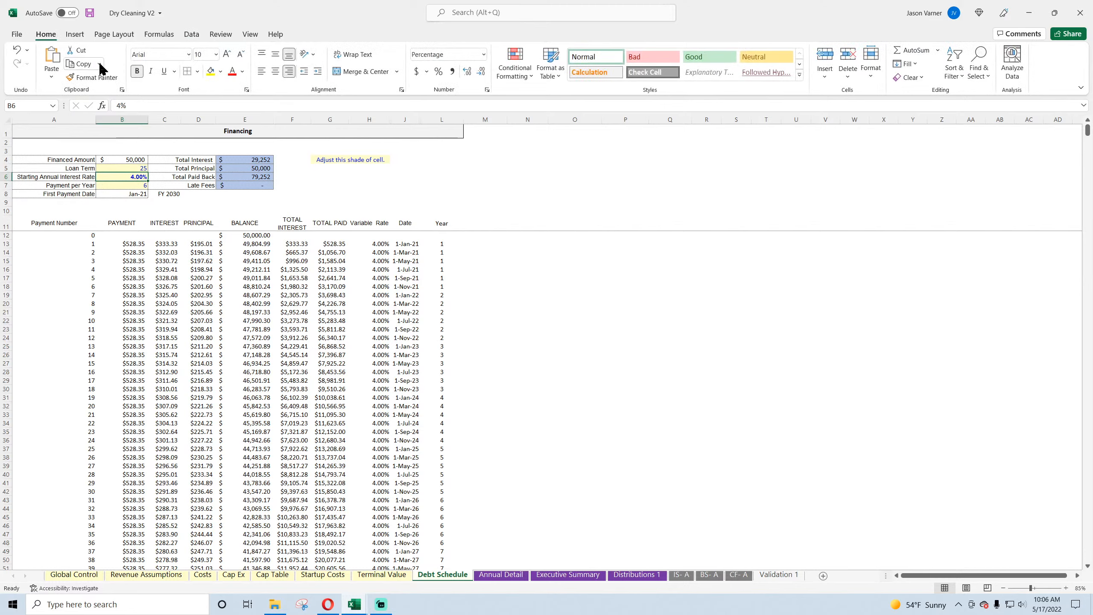
{"action": "left_click", "coordinate": [137, 71]}
{"action": "left_click", "coordinate": [1066, 588]}
{"action": "left_click", "coordinate": [1066, 588]}
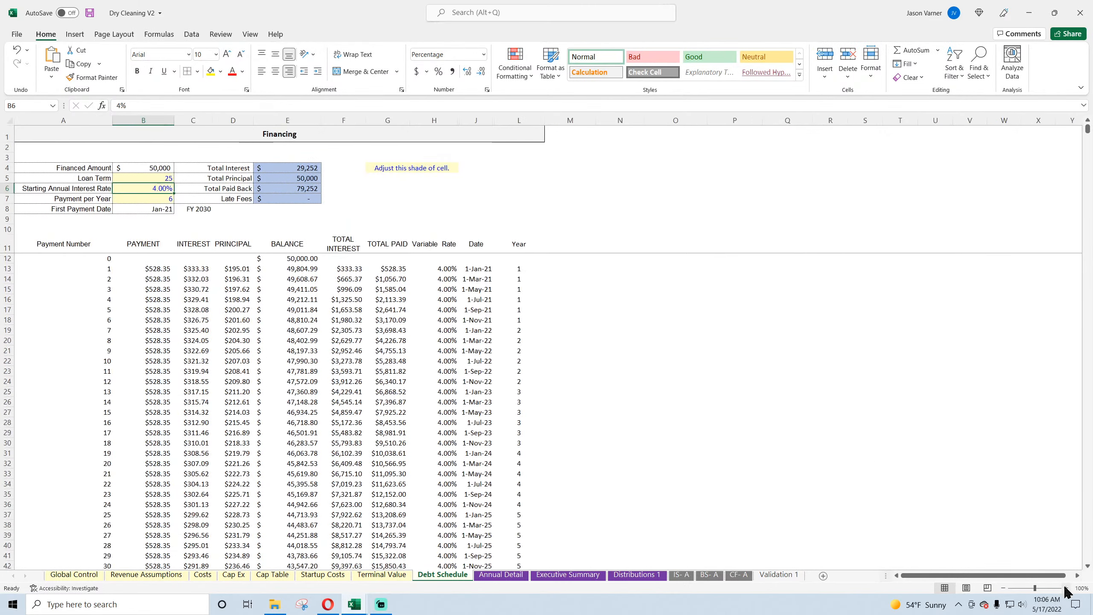
{"action": "left_click", "coordinate": [250, 318]}
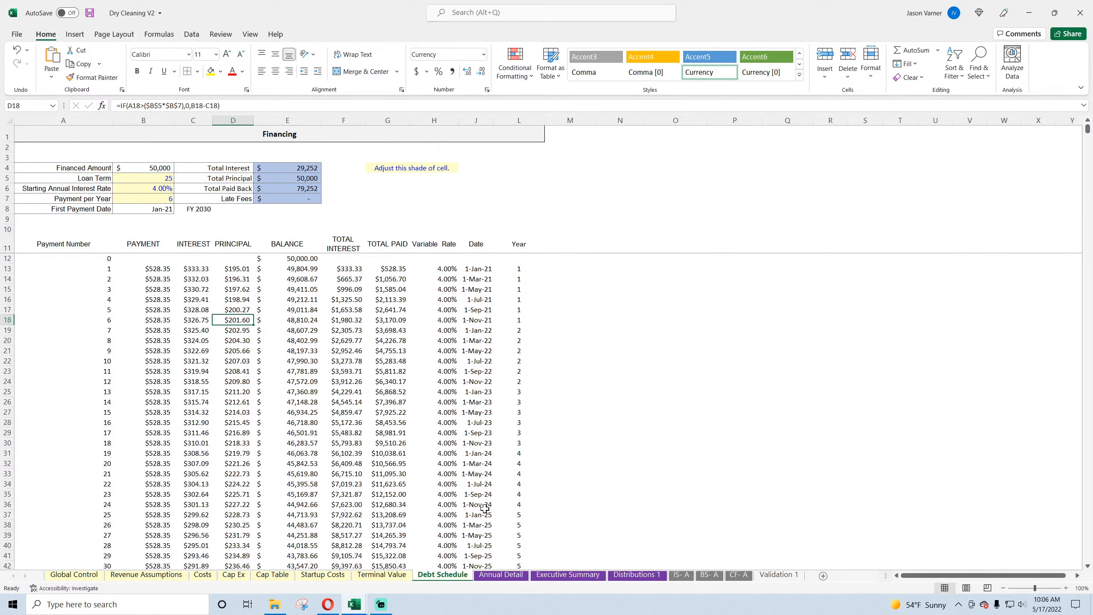
Step: Switch to the Food Truck V2 workbook and examine the first payment formula in B12 of its Debt Schedule
{"action": "mouse_move", "coordinate": [353, 604]}
{"action": "left_click", "coordinate": [450, 556]}
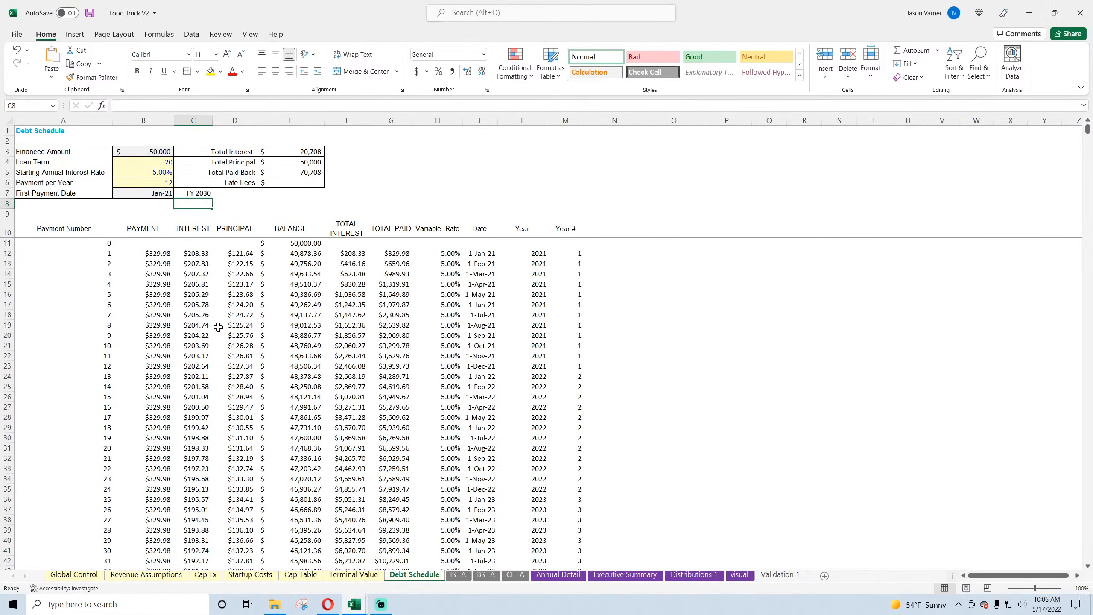
{"action": "left_click", "coordinate": [153, 253]}
{"action": "double_click", "coordinate": [153, 253]}
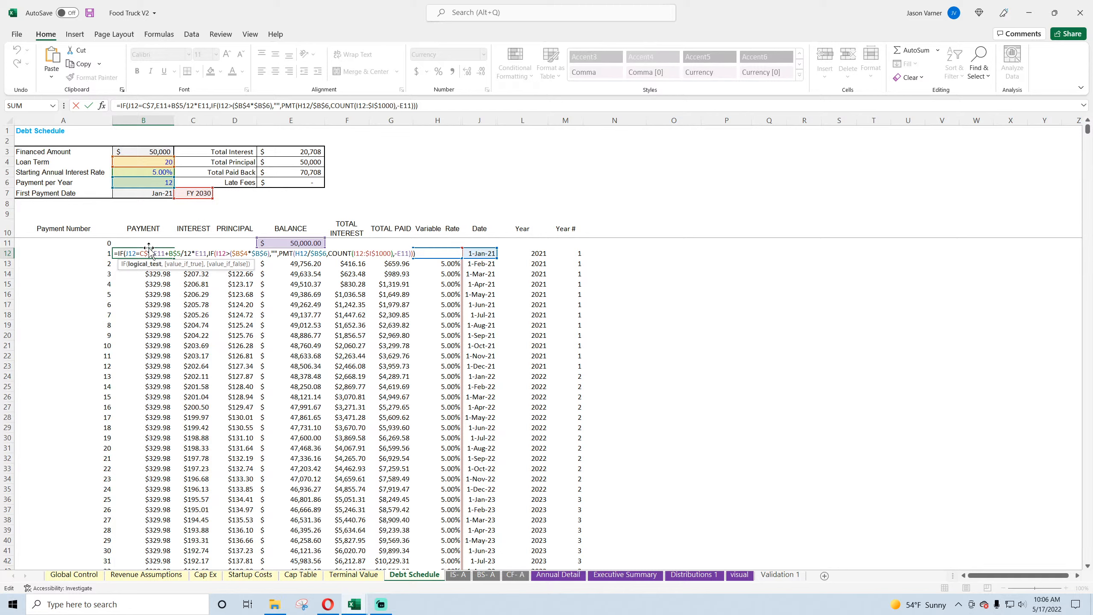
{"action": "left_click", "coordinate": [142, 264]}
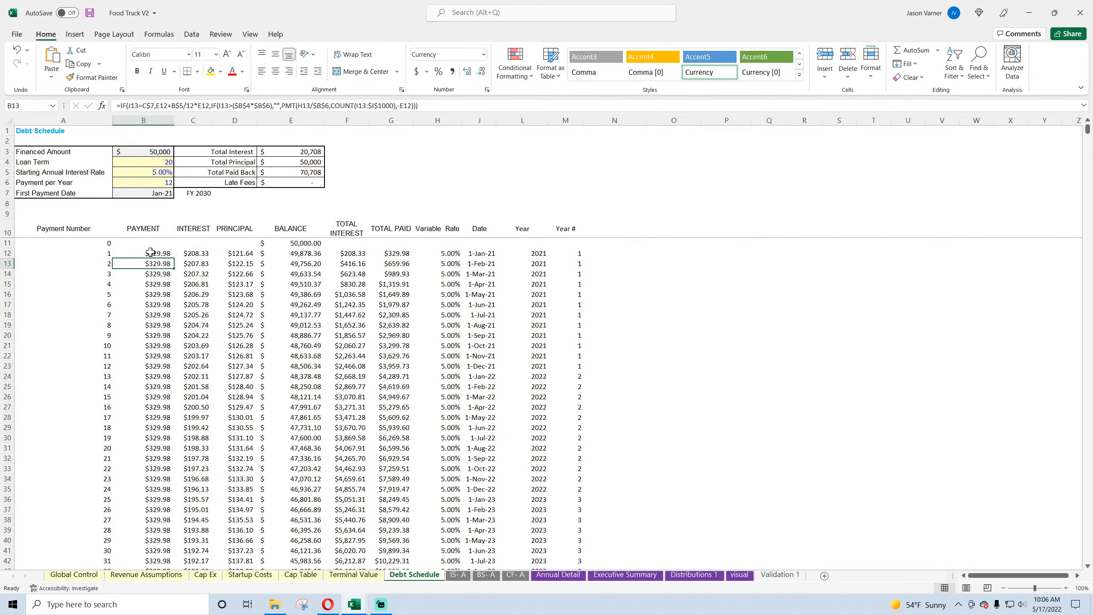
{"action": "left_click", "coordinate": [151, 253]}
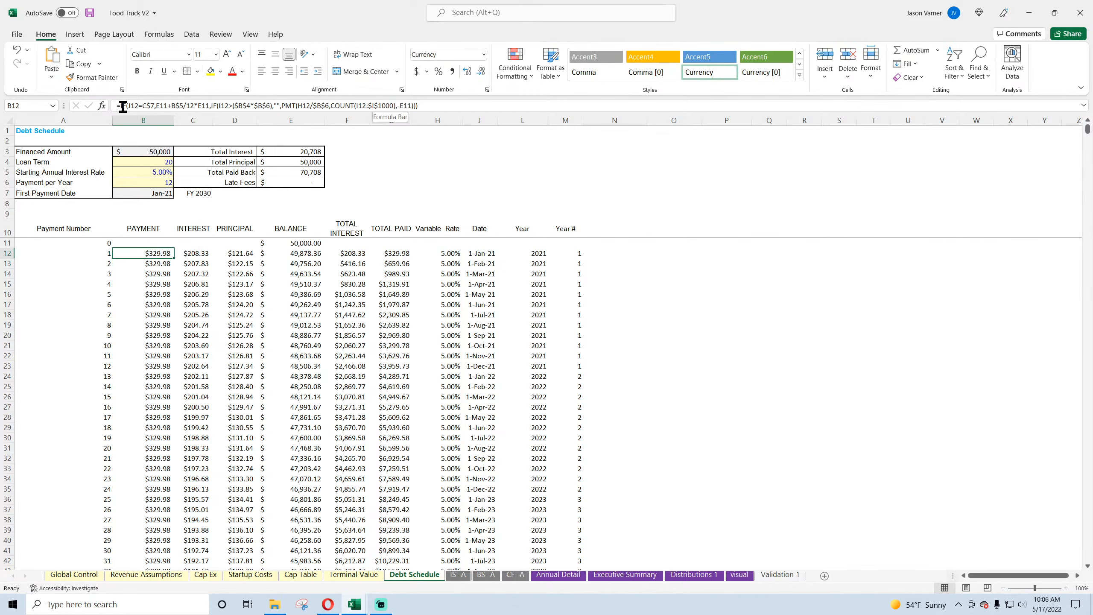
Step: Copy the opening part =IF(J12=C$7,E11+B$5/12*E11 of the B12 payment formula without changing the cell
{"action": "left_click_drag", "start_coordinate": [118, 105], "coordinate": [189, 105]}
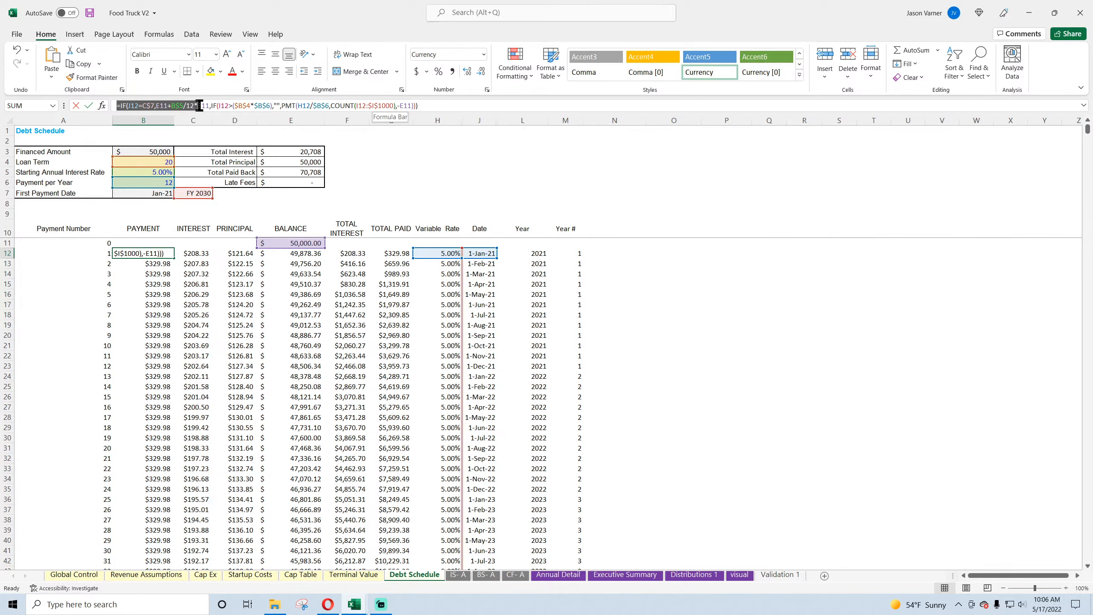
{"action": "left_click_drag", "start_coordinate": [209, 105], "coordinate": [209, 106]}
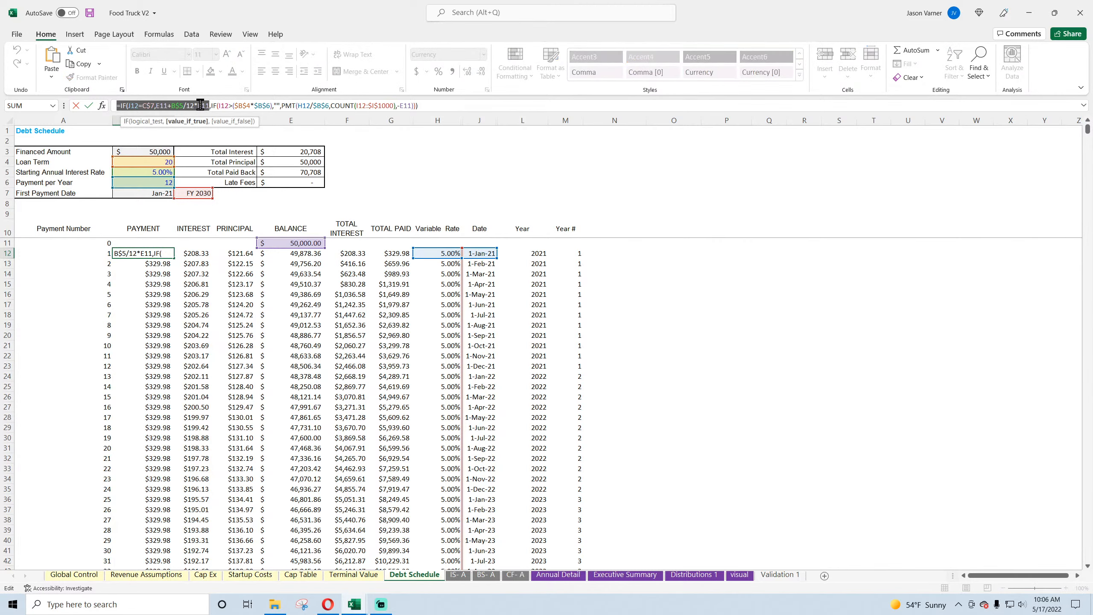
{"action": "right_click", "coordinate": [200, 106]}
{"action": "left_click", "coordinate": [224, 124]}
{"action": "key", "text": "Return"}
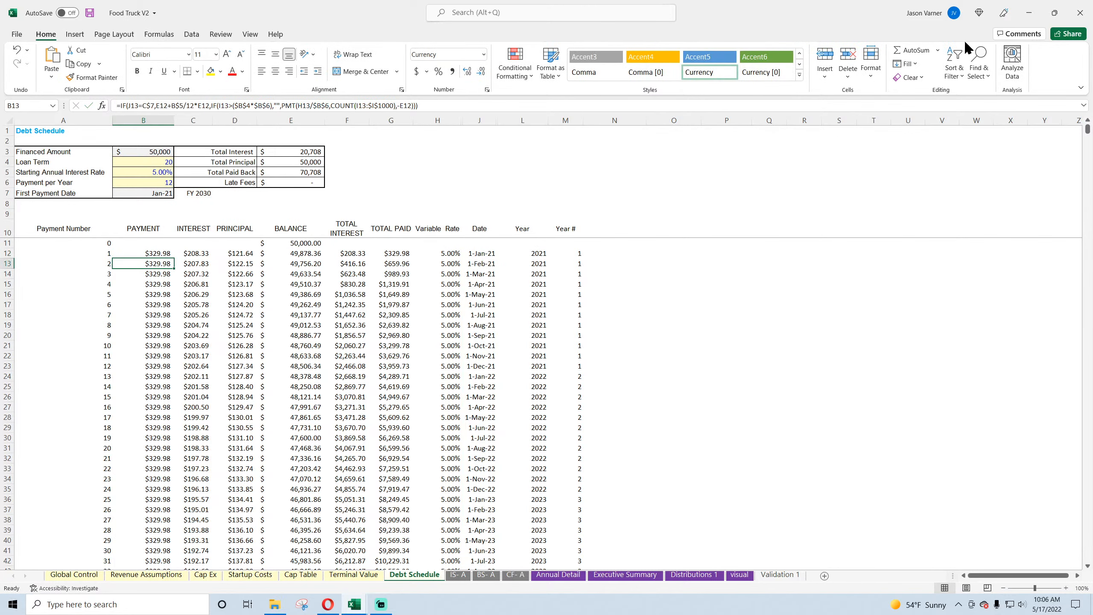
Step: Back in Dry Cleaning V2, paste the copied IF segment at the start of B13's formula and replace its divisor 12 with B$7
{"action": "left_click", "coordinate": [1030, 15]}
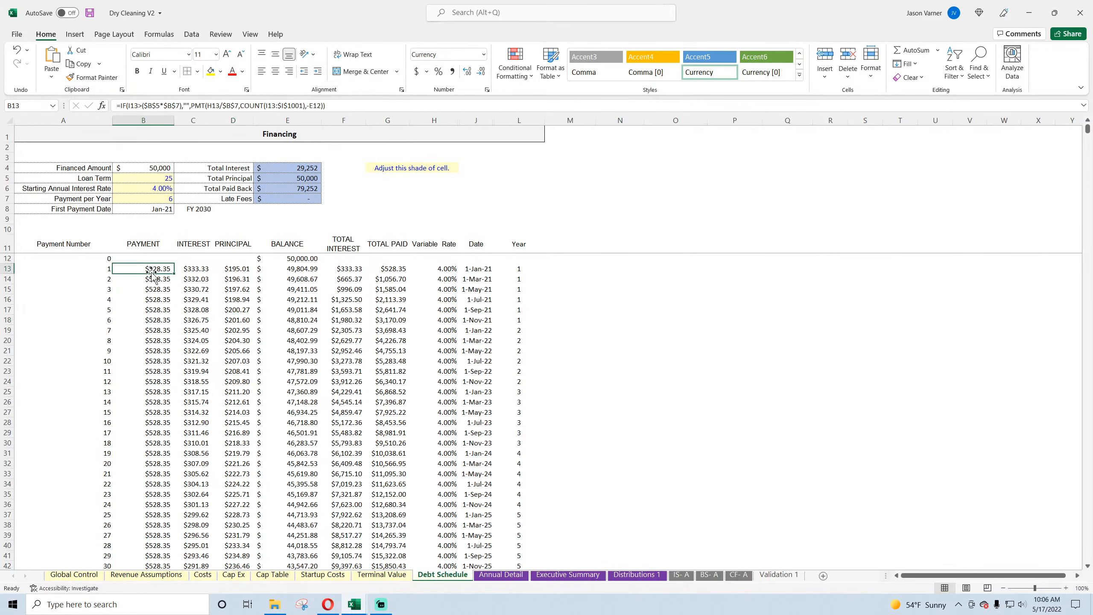
{"action": "left_click", "coordinate": [120, 105]}
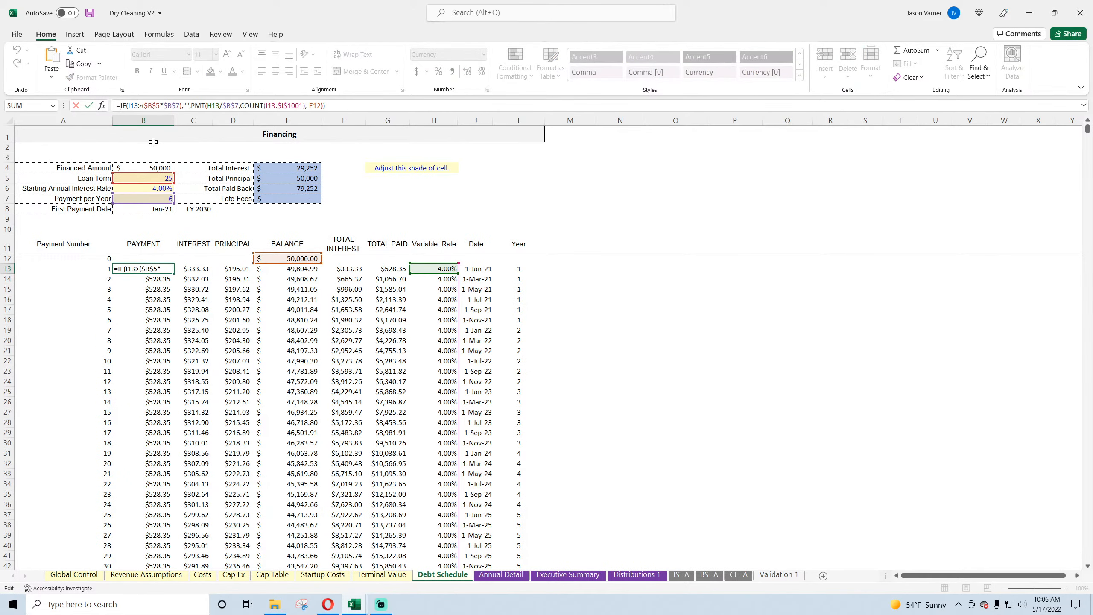
{"action": "key", "text": "ctrl+v"}
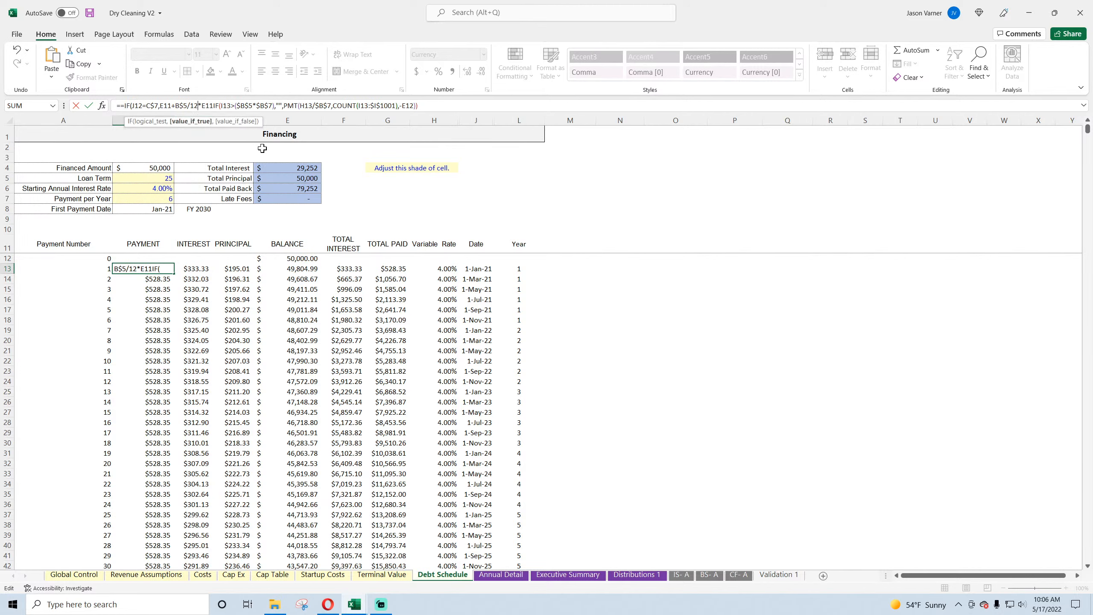
{"action": "key", "text": "BackSpace"}
{"action": "key", "text": "BackSpace"}
{"action": "left_click", "coordinate": [162, 198]}
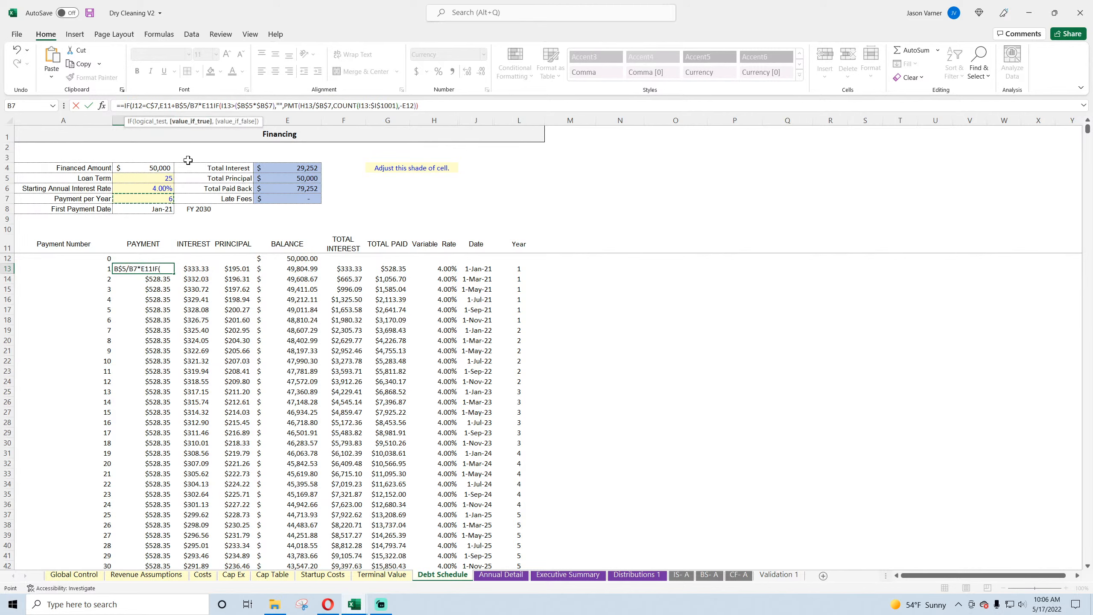
{"action": "left_click", "coordinate": [193, 105]}
{"action": "type", "text": "$"}
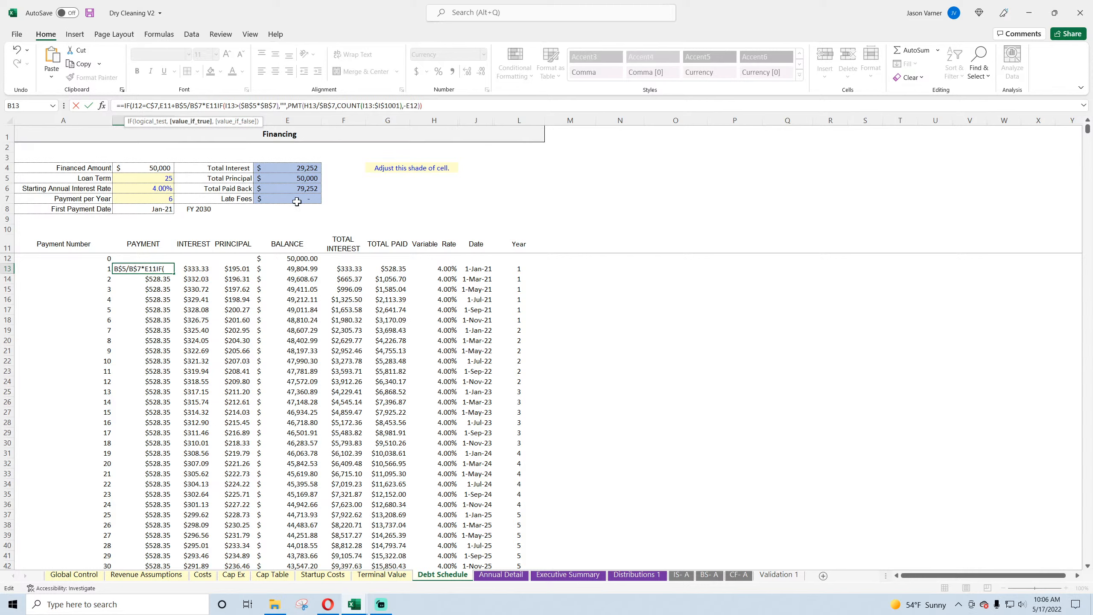
Step: Add a comma between the pasted segment and the nested IF in B13, and accept the suggested formula correction
{"action": "key", "text": "Right"}
{"action": "key", "text": "Right"}
{"action": "key", "text": "Right"}
{"action": "key", "text": "Right"}
{"action": "key", "text": "Right"}
{"action": "type", "text": ","}
{"action": "key", "text": "Return"}
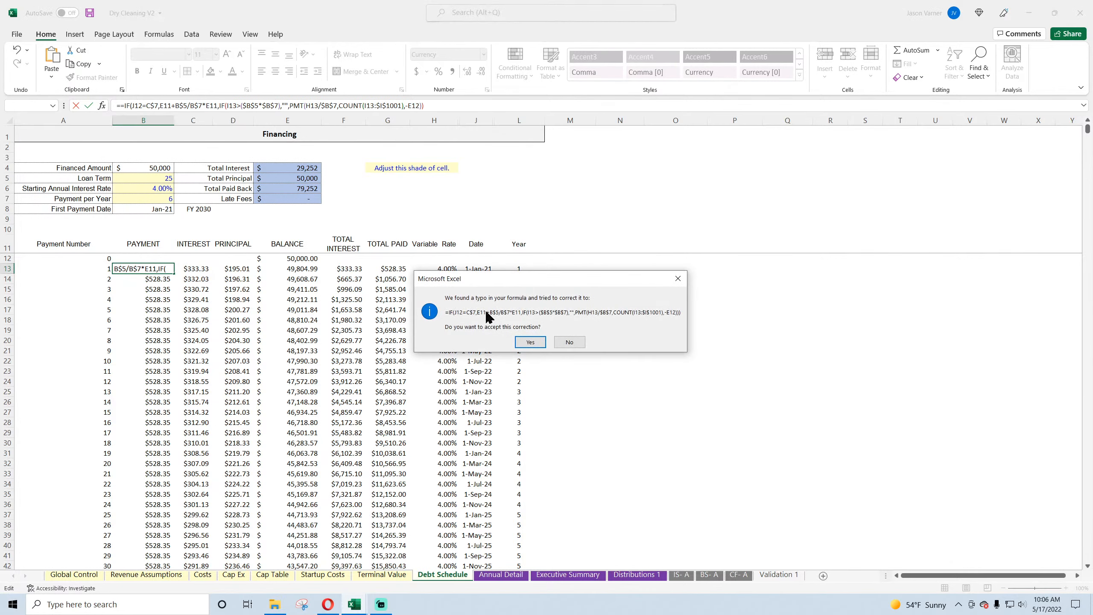
{"action": "left_click", "coordinate": [532, 342]}
Step: Move the C$7 reference in B13's payment formula to C$8, the FY 2030 cell
{"action": "double_click", "coordinate": [157, 268]}
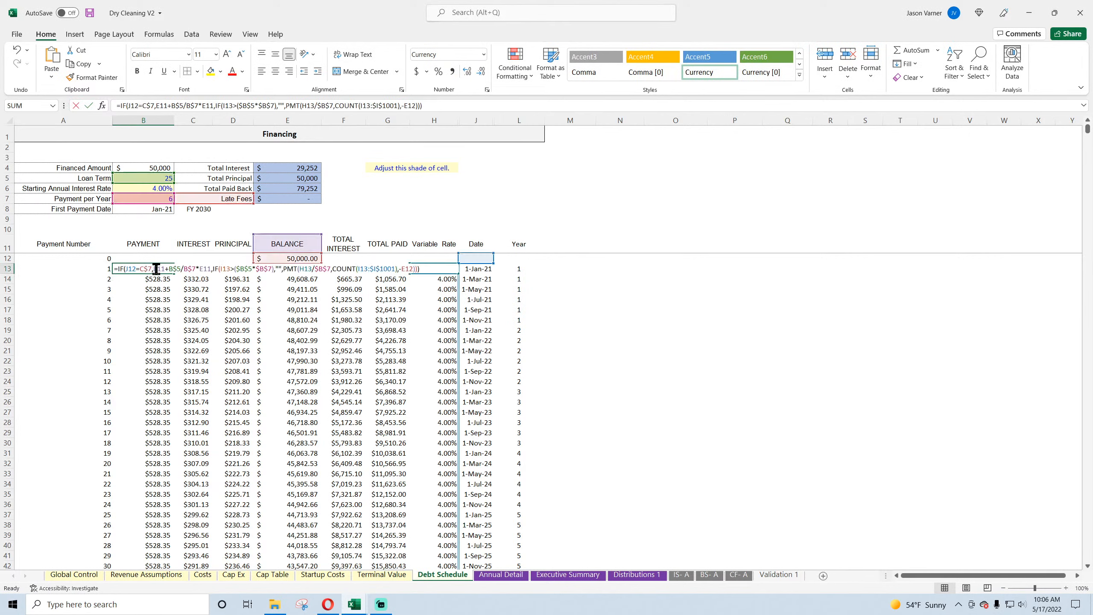
{"action": "left_click_drag", "start_coordinate": [207, 203], "coordinate": [208, 215]}
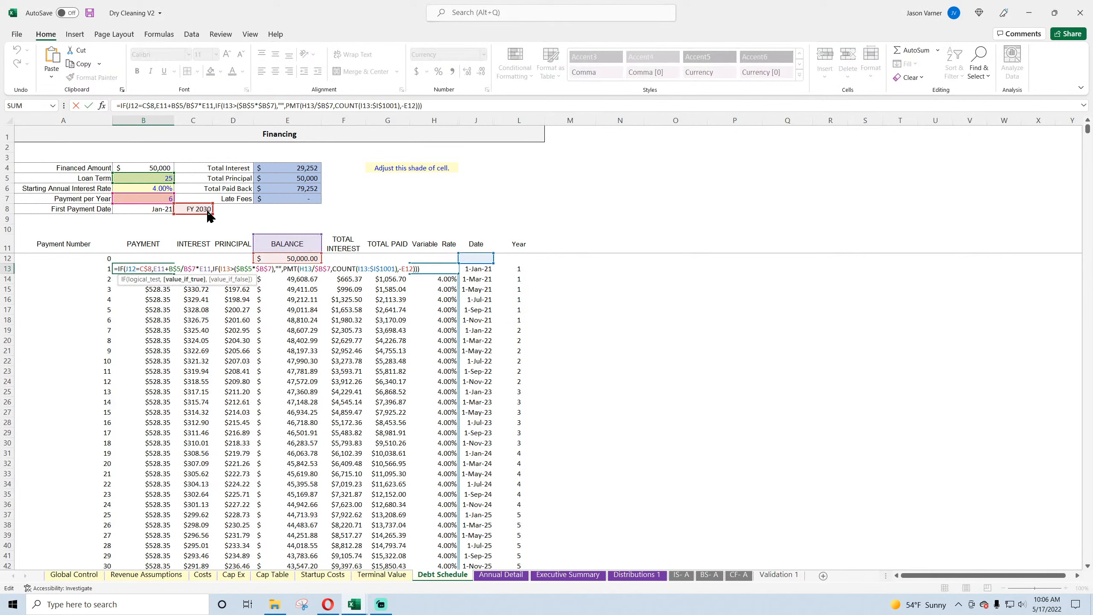
{"action": "left_click", "coordinate": [331, 198]}
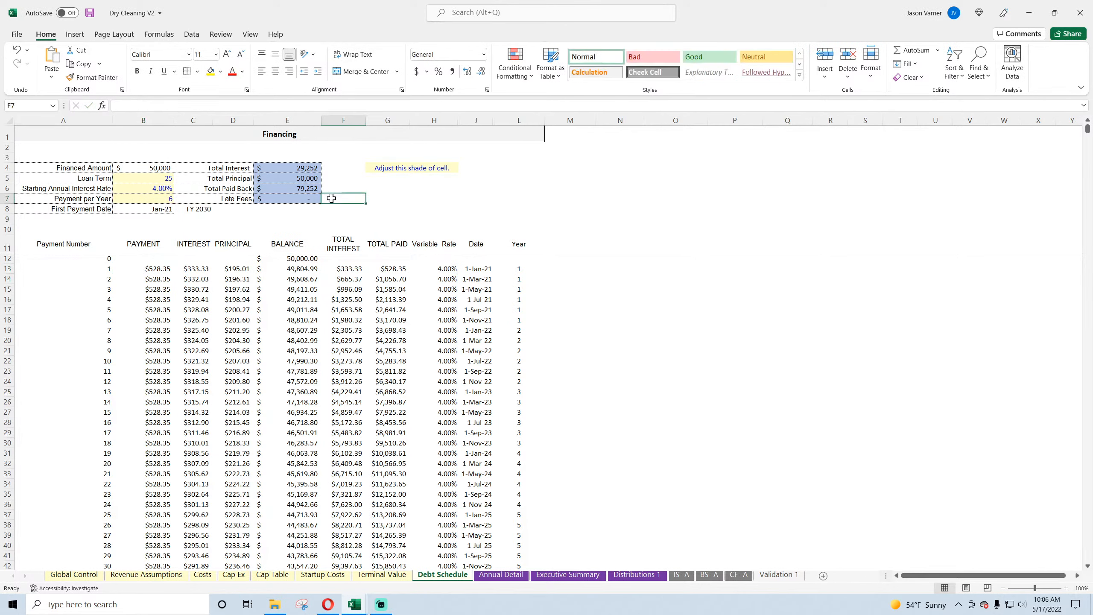
Step: Clear the contents and formatting of the Late Fees cells C7:E7 and save the workbook
{"action": "left_click_drag", "start_coordinate": [366, 203], "coordinate": [284, 198]}
{"action": "left_click", "coordinate": [549, 328]}
{"action": "left_click", "coordinate": [244, 199]}
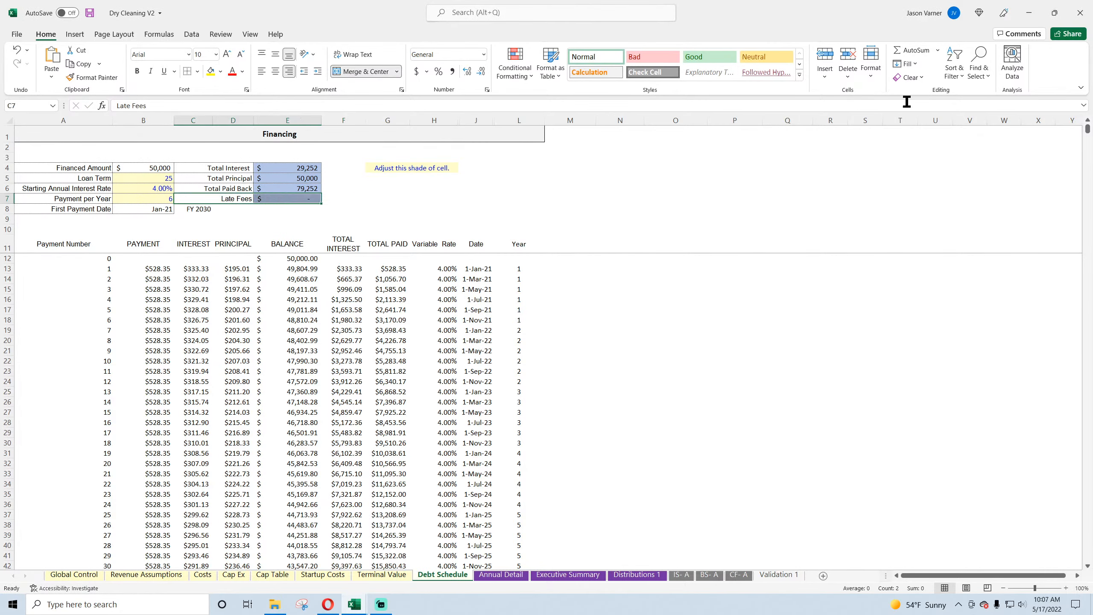
{"action": "left_click", "coordinate": [911, 78]}
{"action": "left_click", "coordinate": [914, 93]}
{"action": "left_click", "coordinate": [908, 78]}
{"action": "left_click", "coordinate": [922, 92]}
{"action": "left_click", "coordinate": [476, 177]}
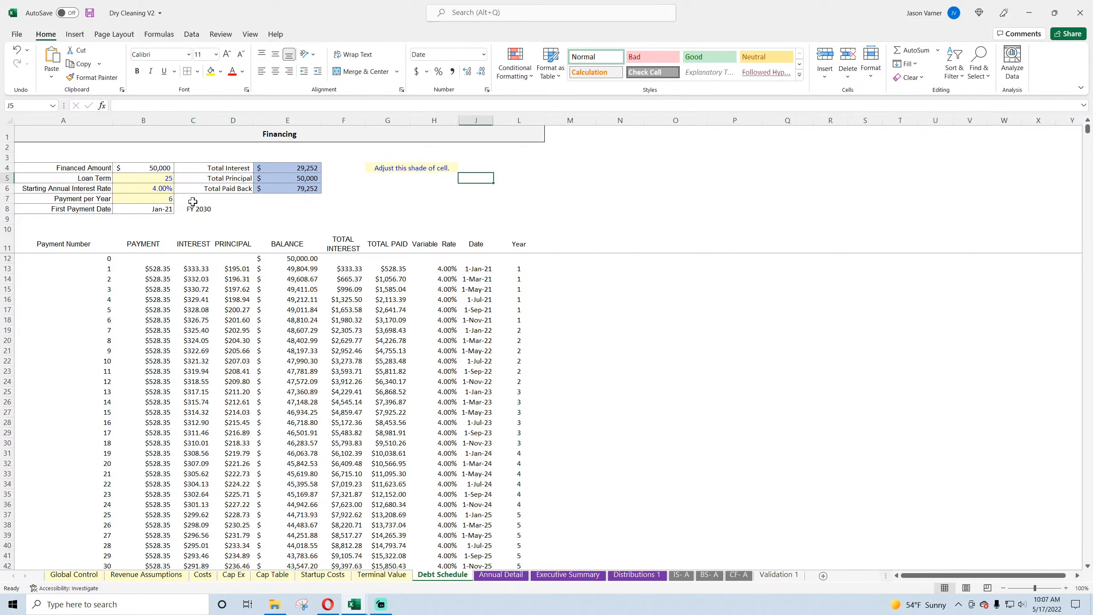
{"action": "left_click", "coordinate": [90, 13]}
Step: Move the B$5 rate reference in B13's payment formula to B$6 and fill the formula down the Payment column
{"action": "double_click", "coordinate": [155, 268]}
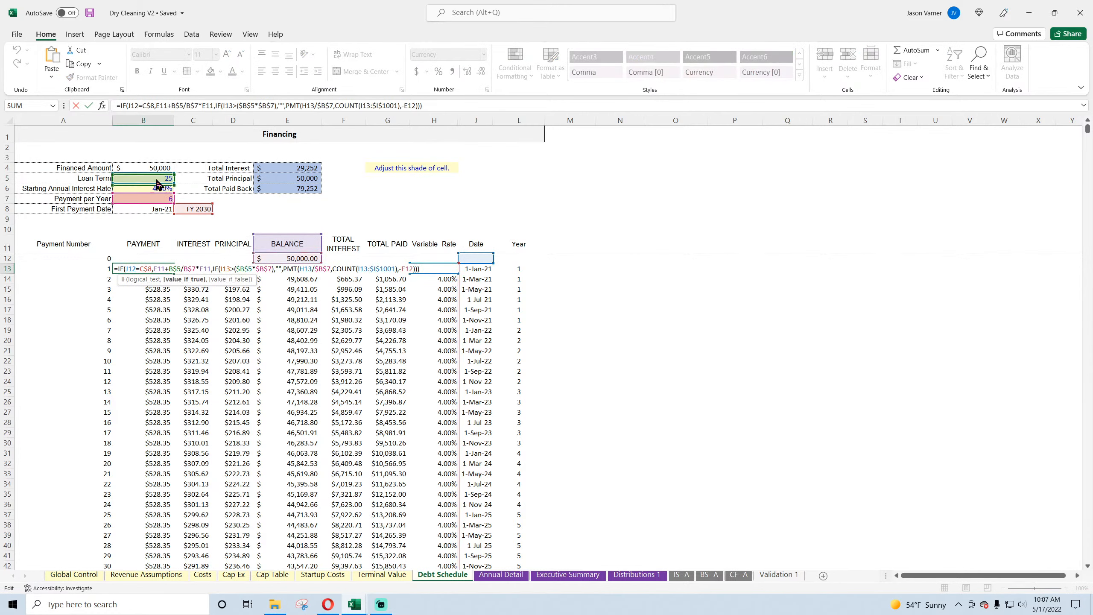
{"action": "left_click_drag", "start_coordinate": [158, 184], "coordinate": [151, 190]}
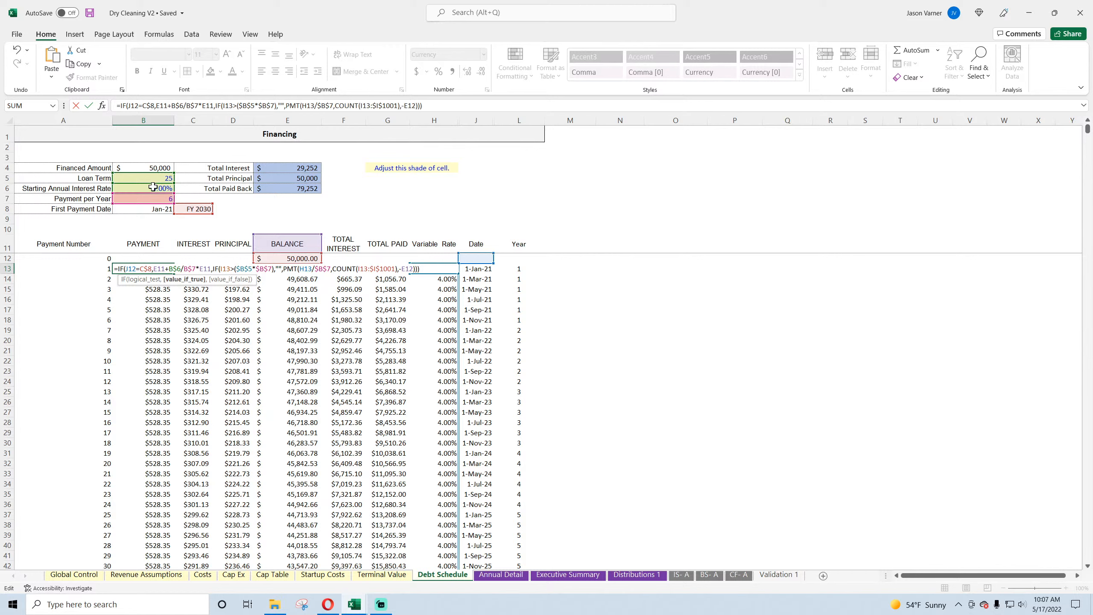
{"action": "left_click_drag", "start_coordinate": [152, 205], "coordinate": [151, 201]}
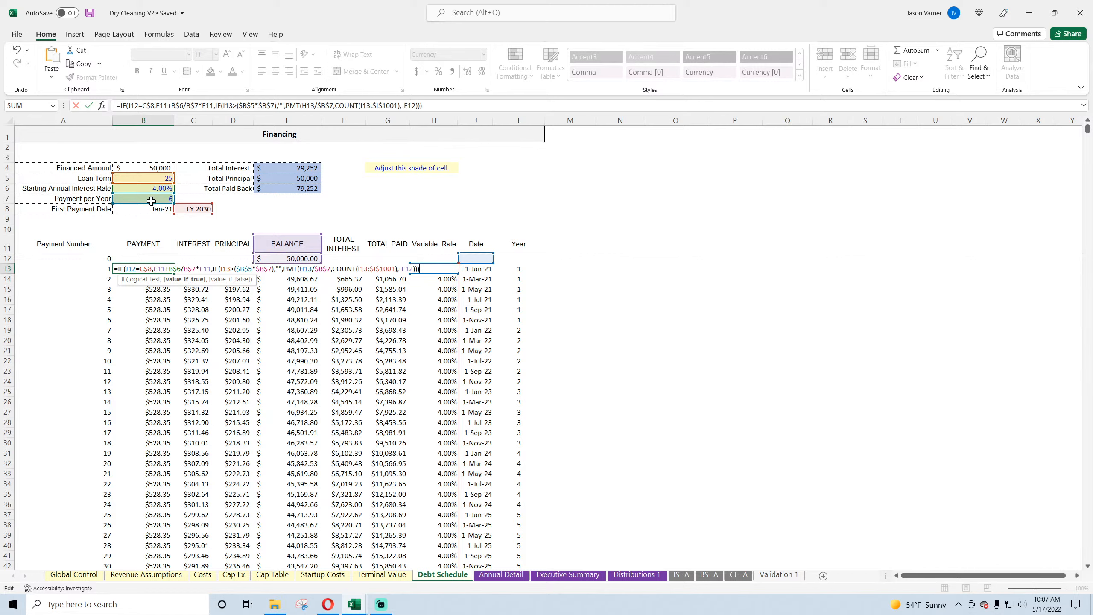
{"action": "key", "text": "Return"}
{"action": "left_click", "coordinate": [163, 269]}
{"action": "double_click", "coordinate": [176, 275]}
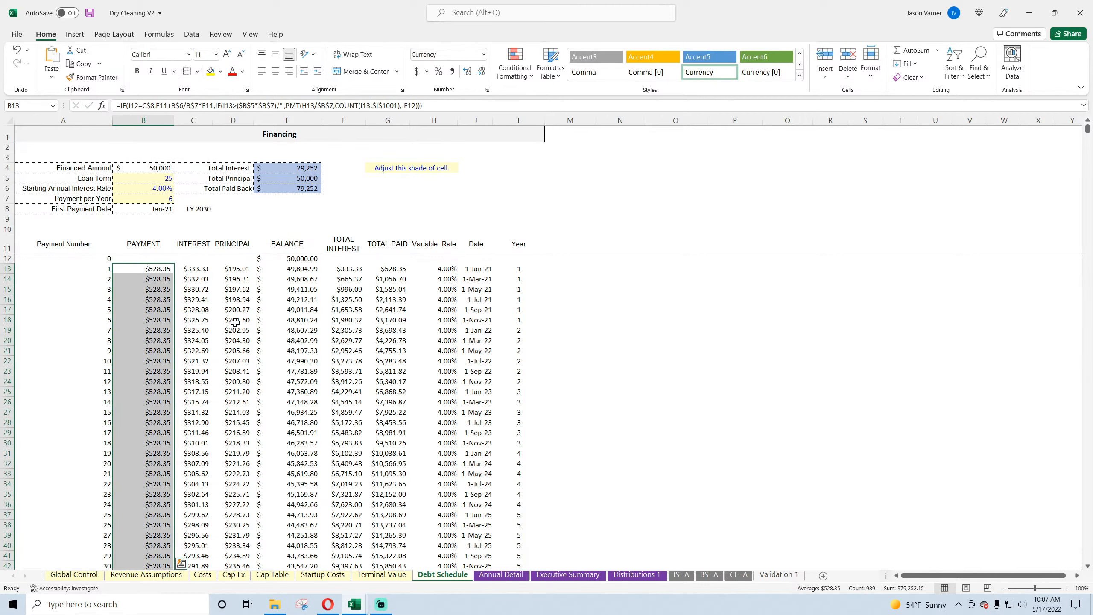
Step: Check the filled payments, dates and year numbers in the schedule, and set Payment per Year in B7 to 12
{"action": "scroll", "coordinate": [231, 322], "scroll_direction": "down", "scroll_amount": 20}
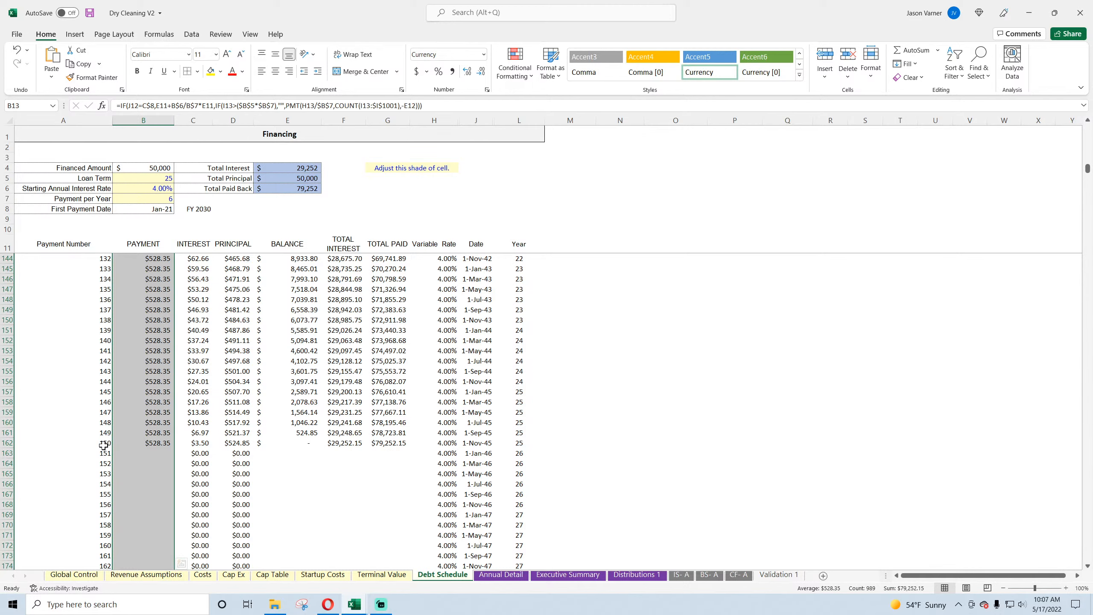
{"action": "scroll", "coordinate": [140, 446], "scroll_direction": "up", "scroll_amount": 20}
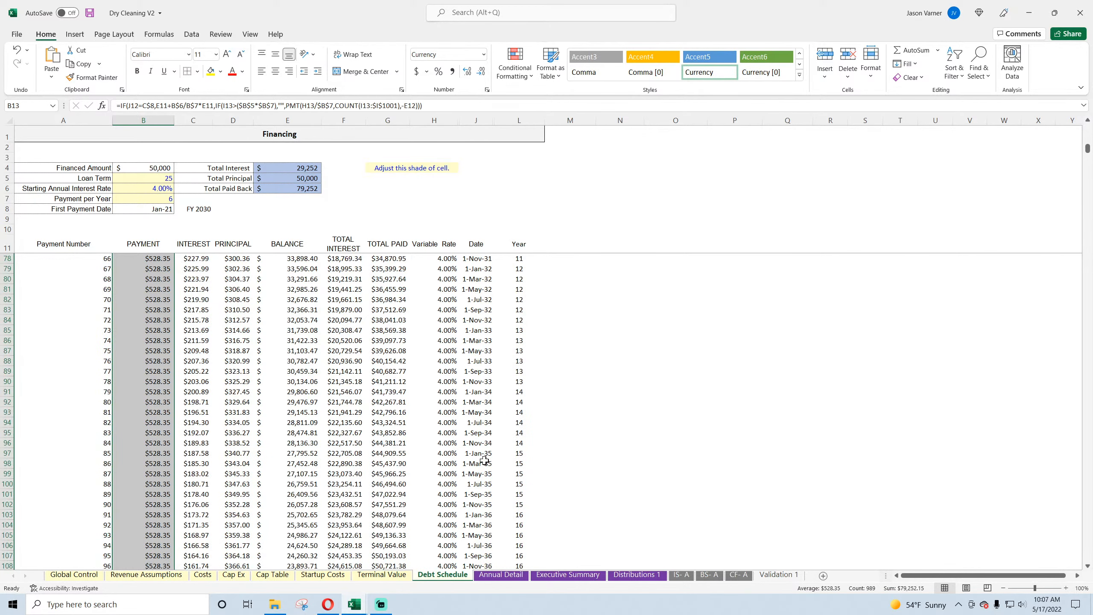
{"action": "left_click_drag", "start_coordinate": [526, 269], "coordinate": [533, 319]}
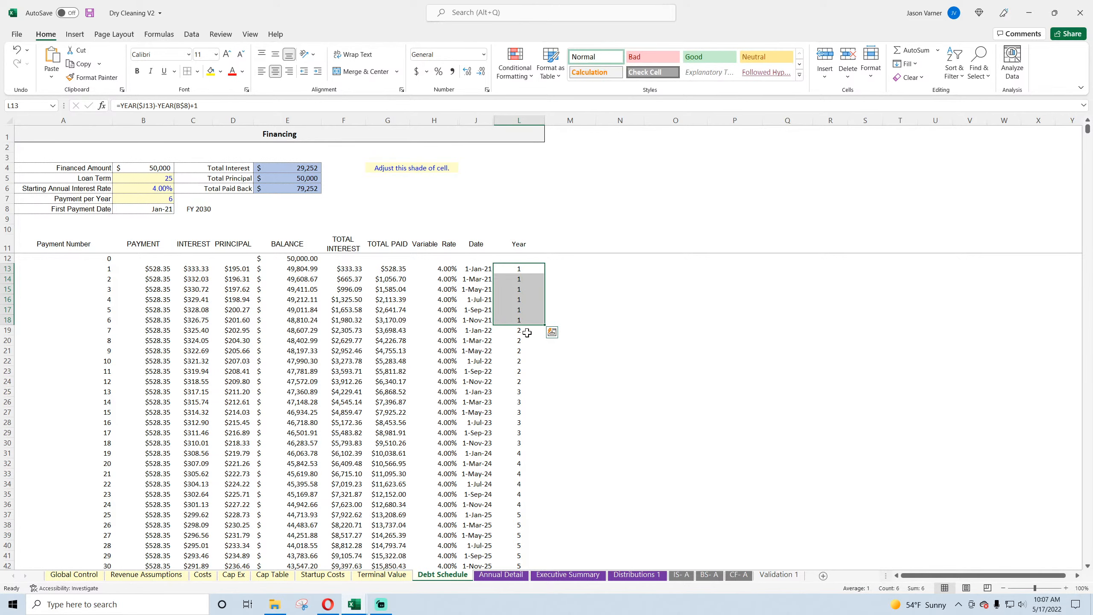
{"action": "scroll", "coordinate": [528, 333], "scroll_direction": "down", "scroll_amount": 15}
{"action": "left_click", "coordinate": [525, 421]}
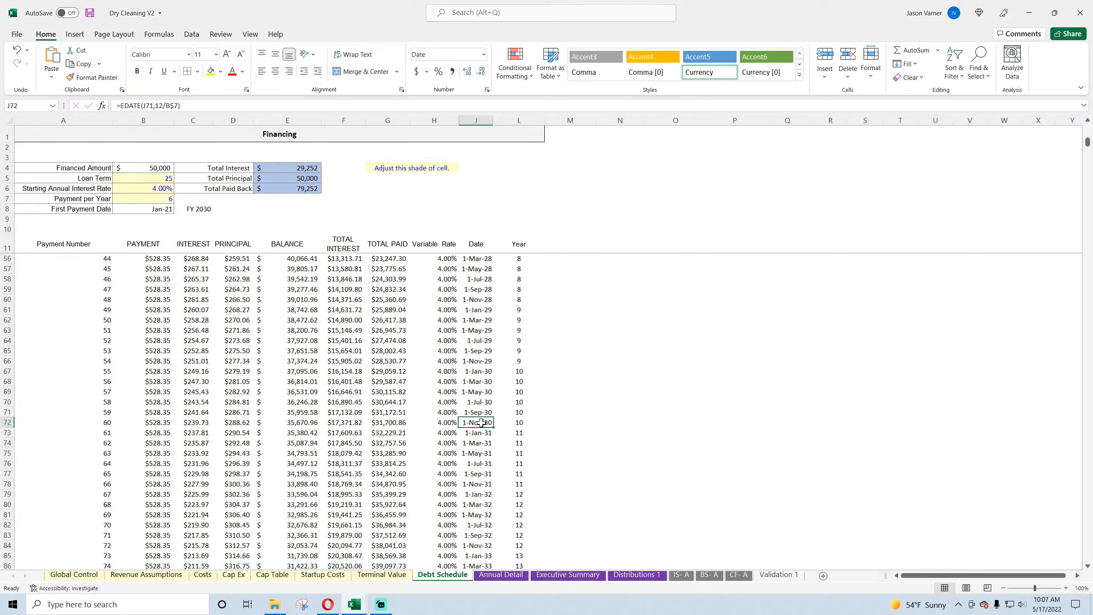
{"action": "left_click", "coordinate": [165, 204]}
{"action": "type", "text": "12"}
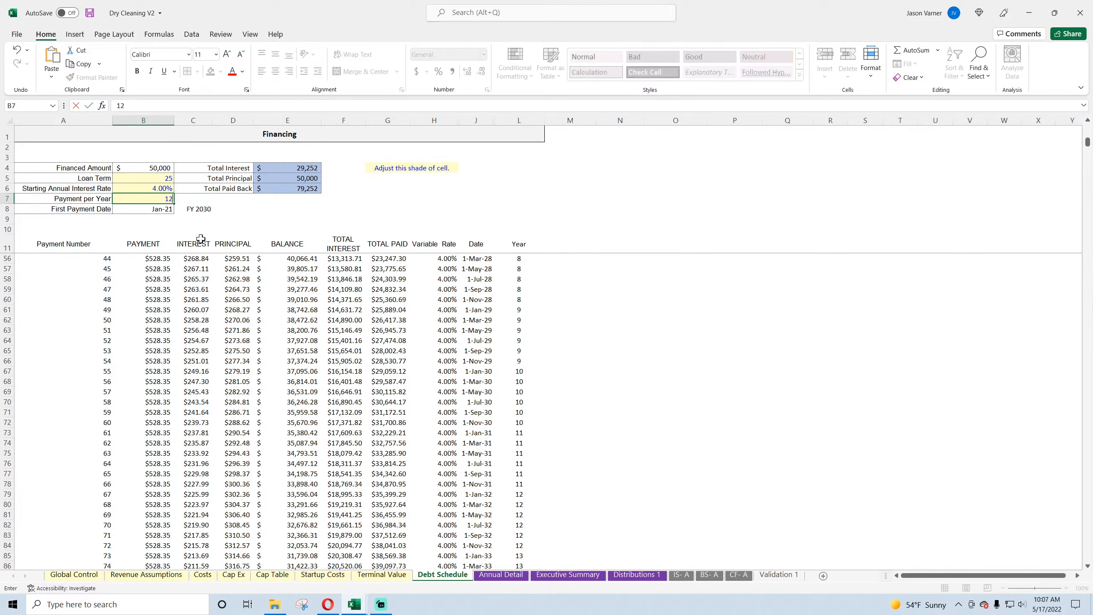
{"action": "key", "text": "Return"}
Step: Examine the monthly dates and the payments around the end of 2030, including the references in B133's formula
{"action": "left_click", "coordinate": [481, 379]}
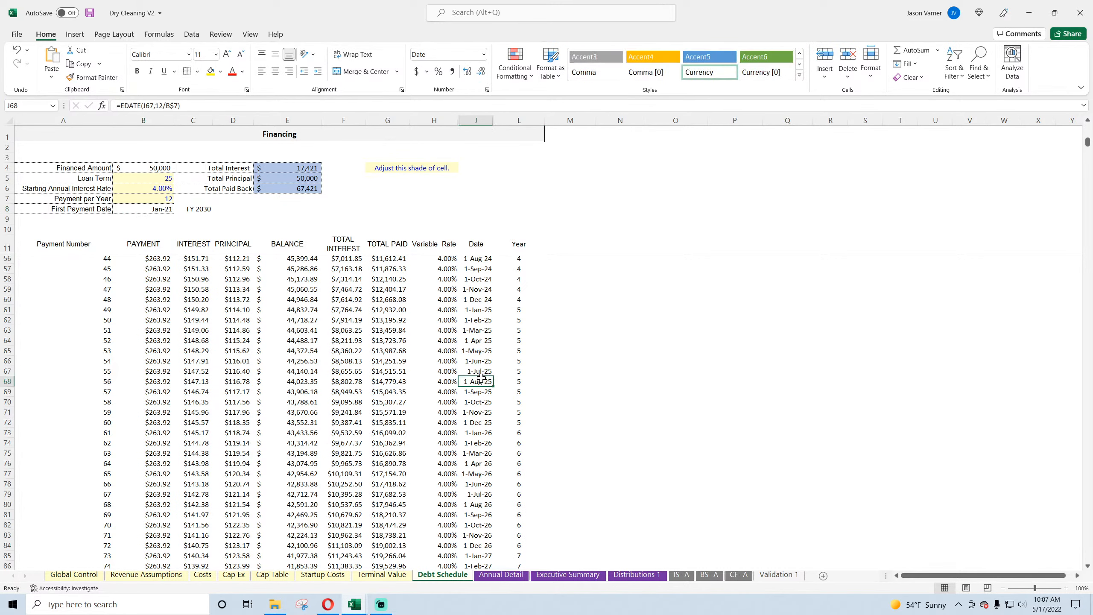
{"action": "left_click", "coordinate": [480, 402]}
{"action": "left_click", "coordinate": [479, 442]}
{"action": "left_click", "coordinate": [481, 474]}
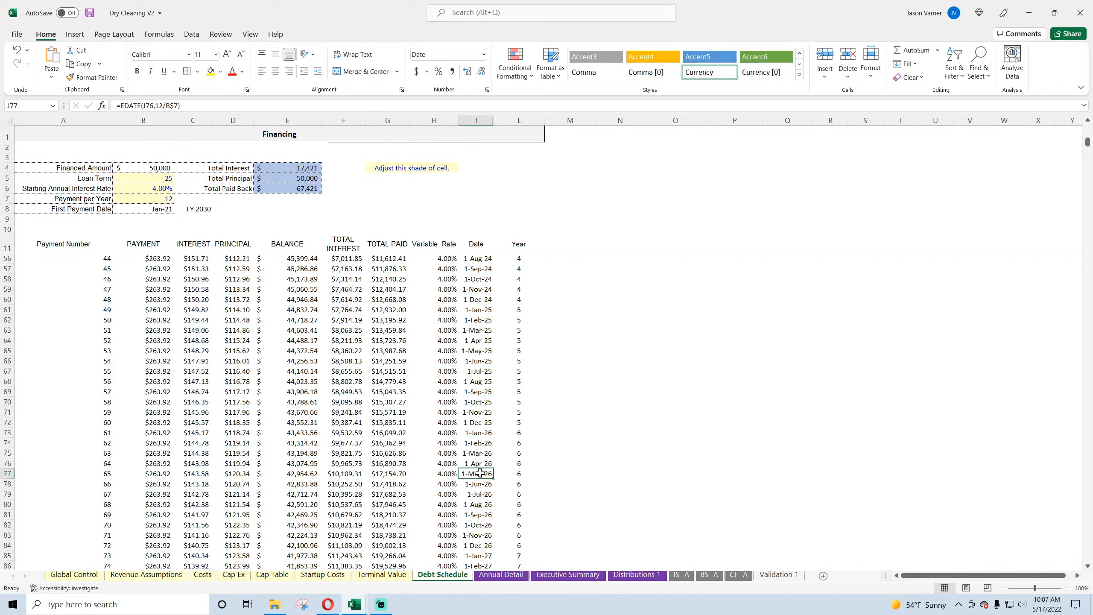
{"action": "left_click", "coordinate": [145, 200]}
{"action": "scroll", "coordinate": [525, 401], "scroll_direction": "down", "scroll_amount": 20}
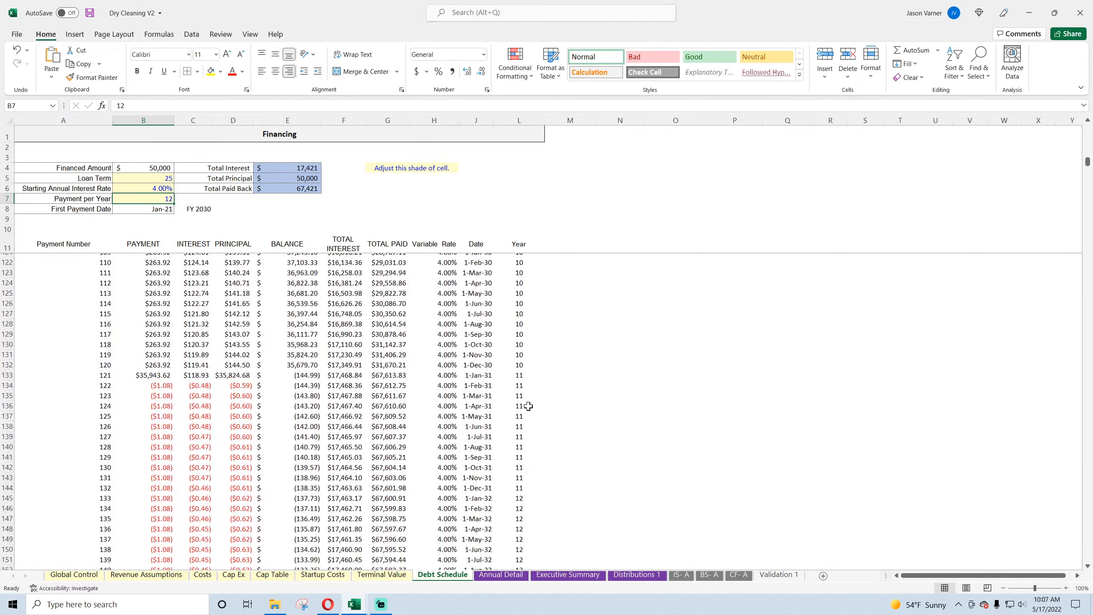
{"action": "left_click", "coordinate": [150, 372]}
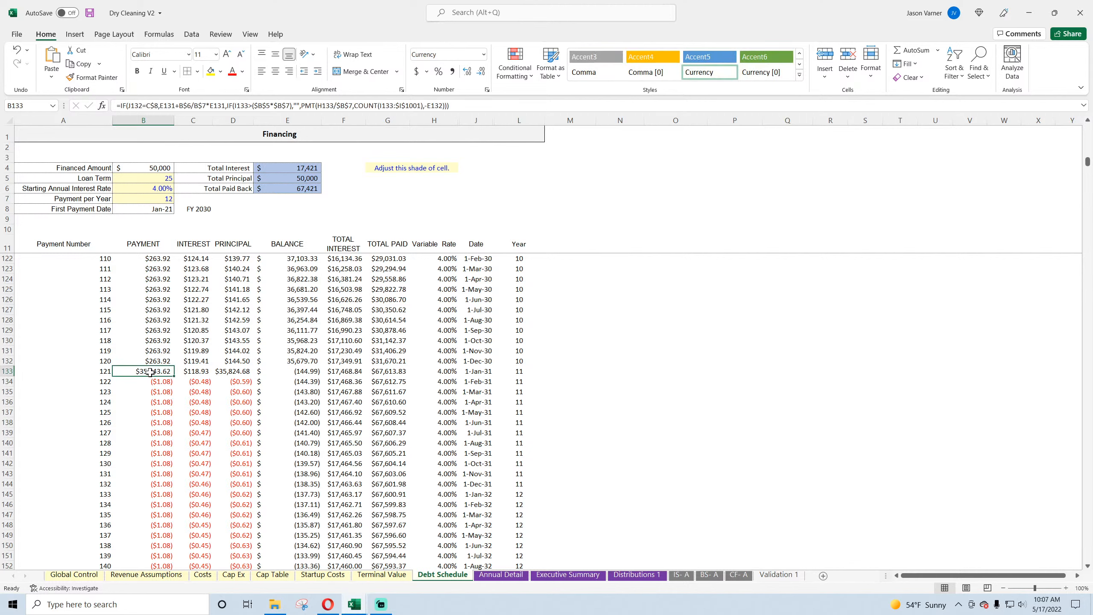
{"action": "double_click", "coordinate": [152, 372]}
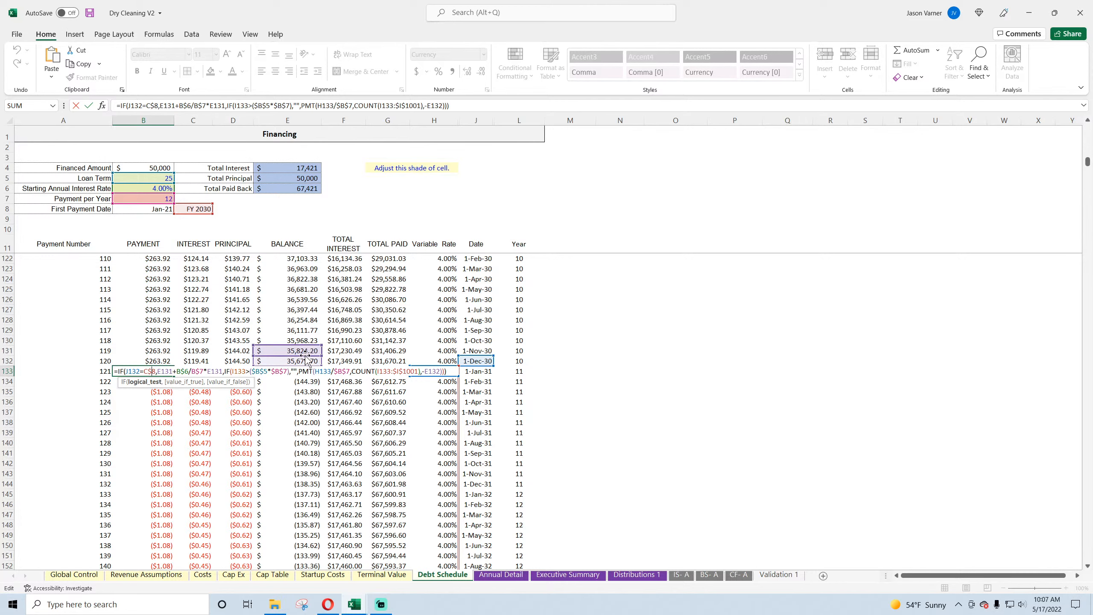
{"action": "key", "text": "Return"}
{"action": "scroll", "coordinate": [188, 335], "scroll_direction": "up", "scroll_amount": 20}
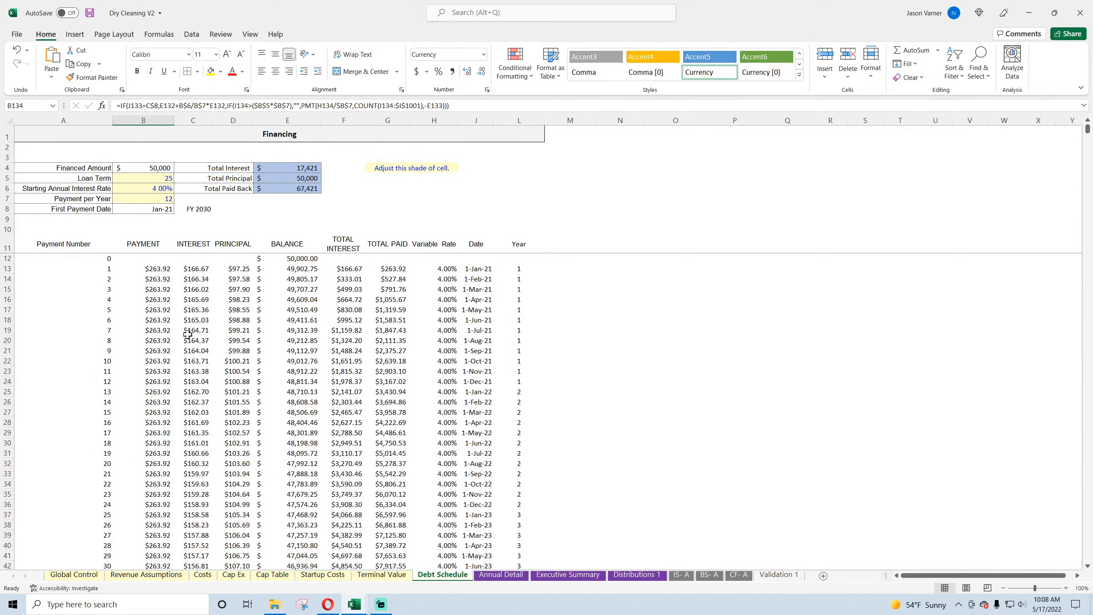
Step: Move the E11 balance references in B13's payment formula to E12 and fill the formula down the Payment column
{"action": "double_click", "coordinate": [159, 269]}
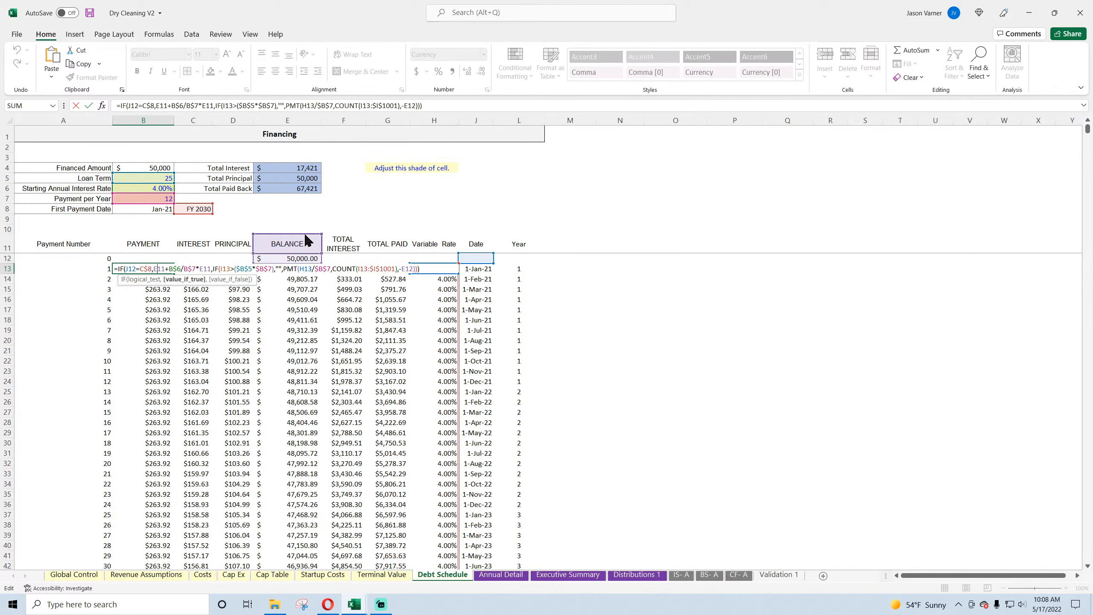
{"action": "left_click_drag", "start_coordinate": [308, 240], "coordinate": [308, 257]}
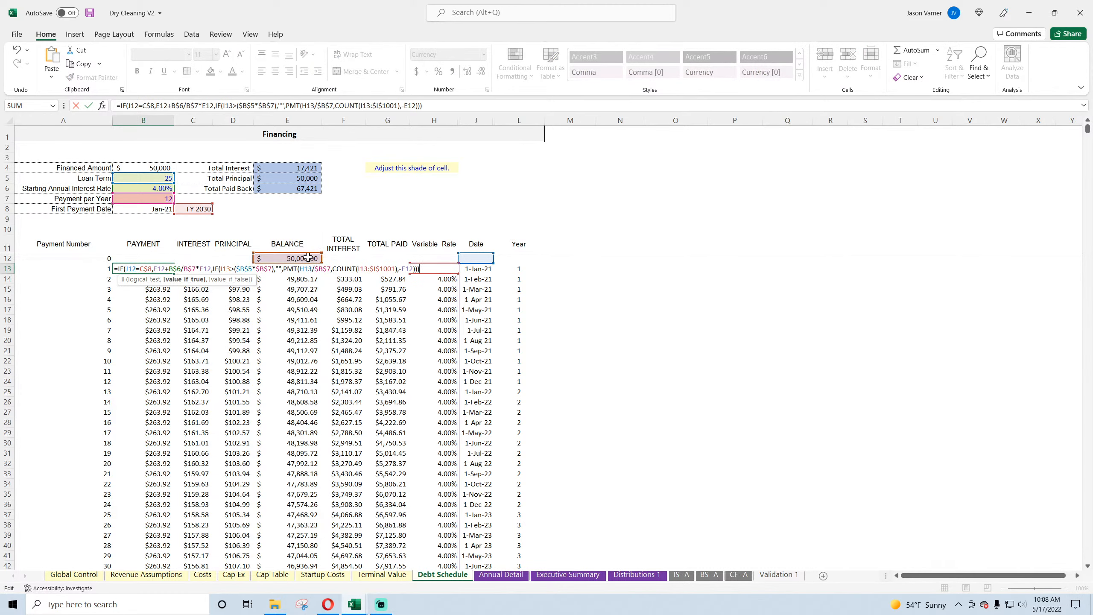
{"action": "key", "text": "ctrl+Return"}
{"action": "key", "text": "ctrl+shift+Down"}
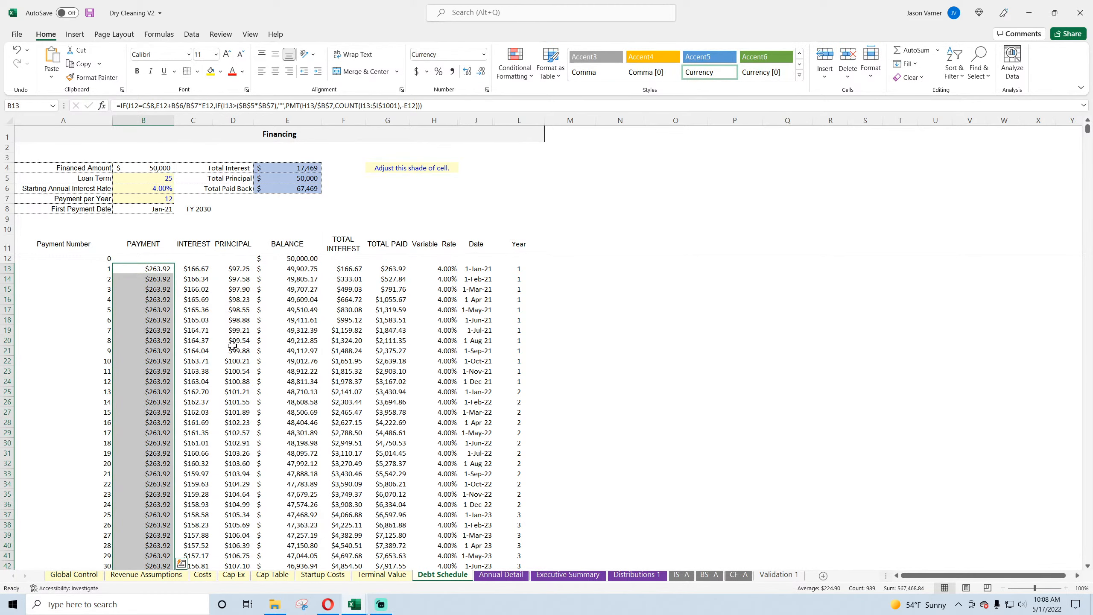
Step: Check the payments and balance around the end of 2030 in the Debt Schedule and save the workbook
{"action": "scroll", "coordinate": [232, 345], "scroll_direction": "down", "scroll_amount": 20}
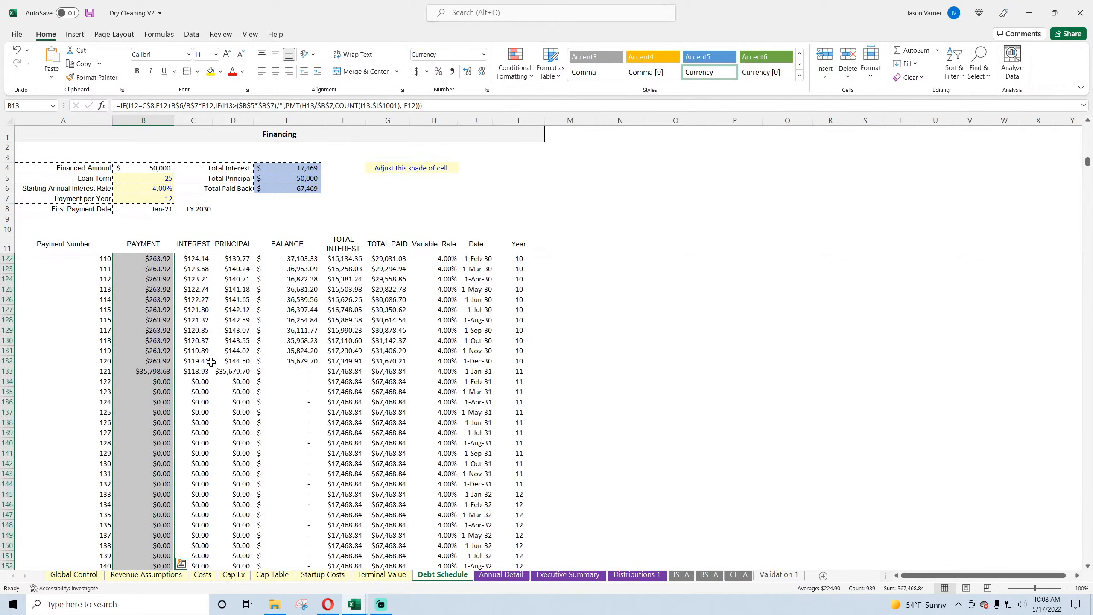
{"action": "left_click", "coordinate": [287, 390]}
{"action": "left_click", "coordinate": [155, 179]}
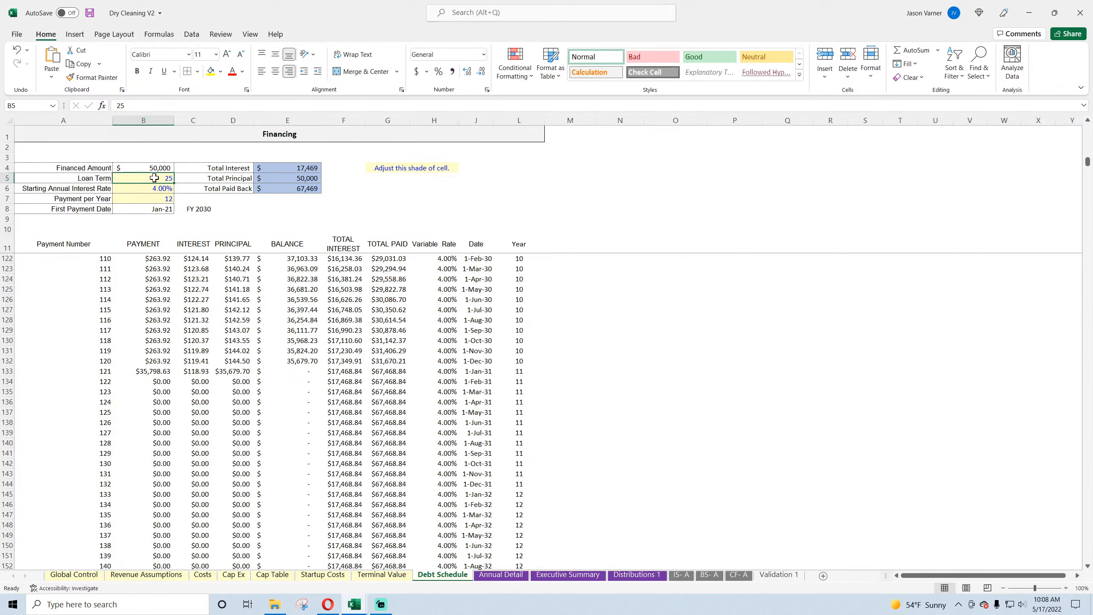
{"action": "left_click", "coordinate": [89, 12]}
Step: Set the End Year on the Global Control sheet to 2026
{"action": "left_click", "coordinate": [80, 575]}
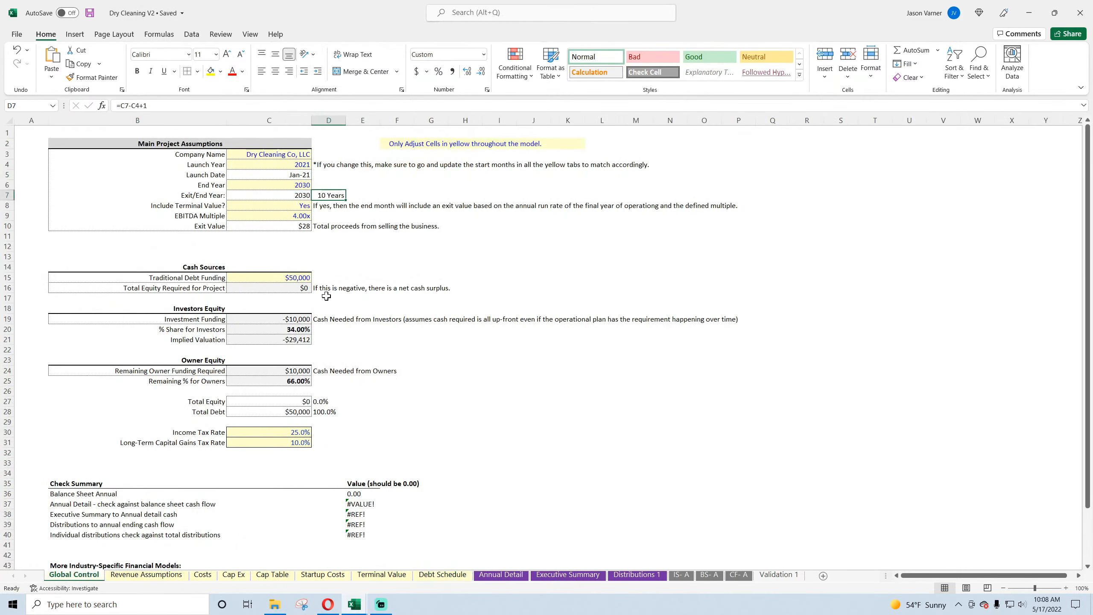
{"action": "left_click", "coordinate": [305, 206]}
{"action": "left_click", "coordinate": [308, 188]}
{"action": "left_click", "coordinate": [316, 185]}
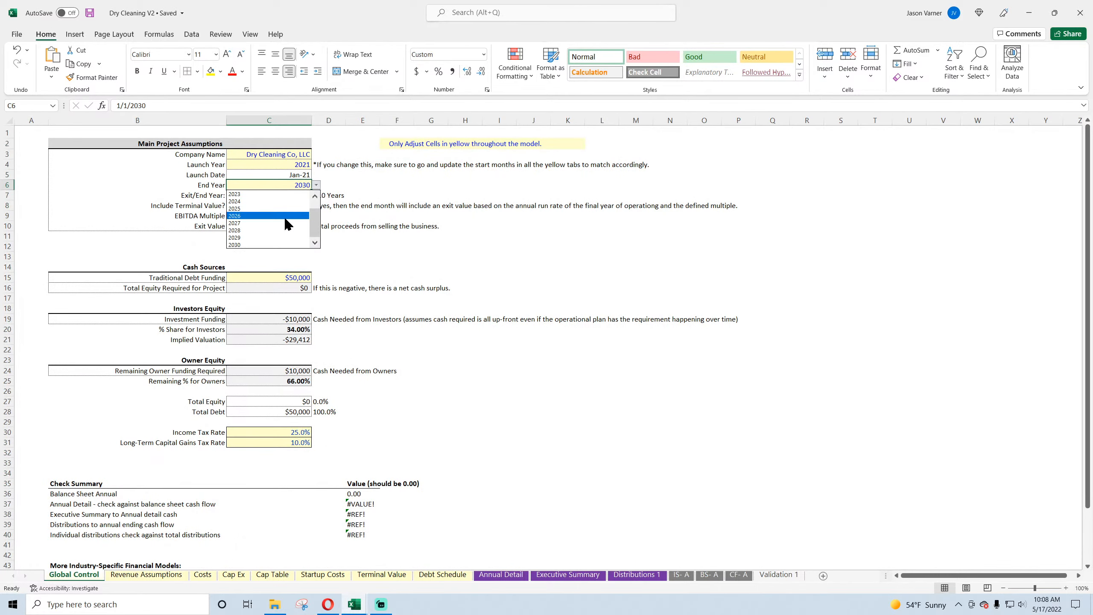
{"action": "left_click", "coordinate": [288, 225]}
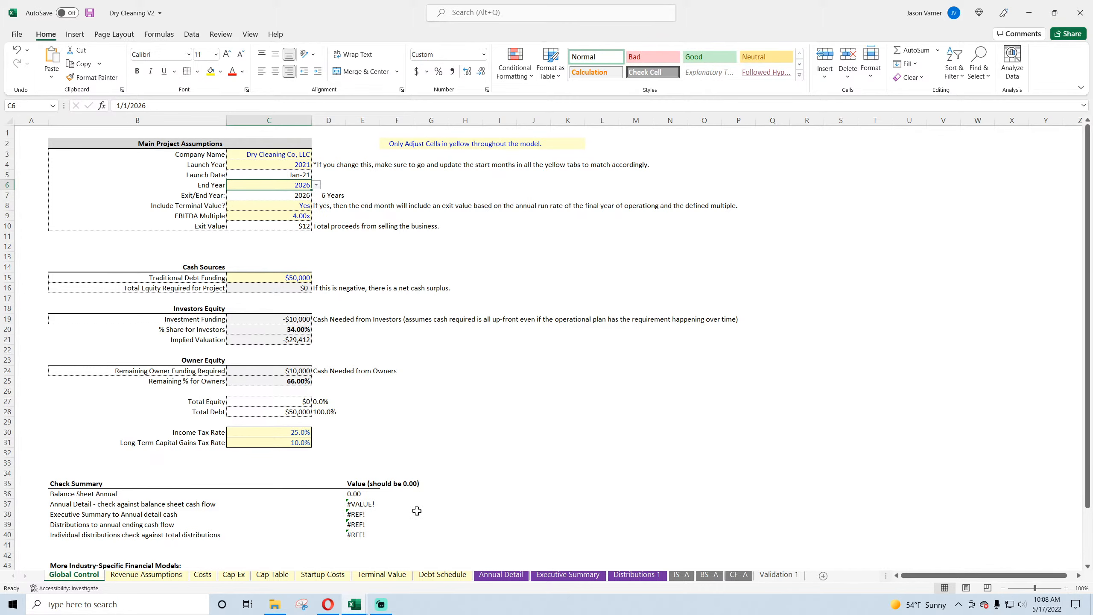
Step: Examine the payoff row in the Debt Schedule around the end of 2026, including the references in B85's formula
{"action": "left_click", "coordinate": [442, 575]}
{"action": "scroll", "coordinate": [155, 361], "scroll_direction": "down", "scroll_amount": 10}
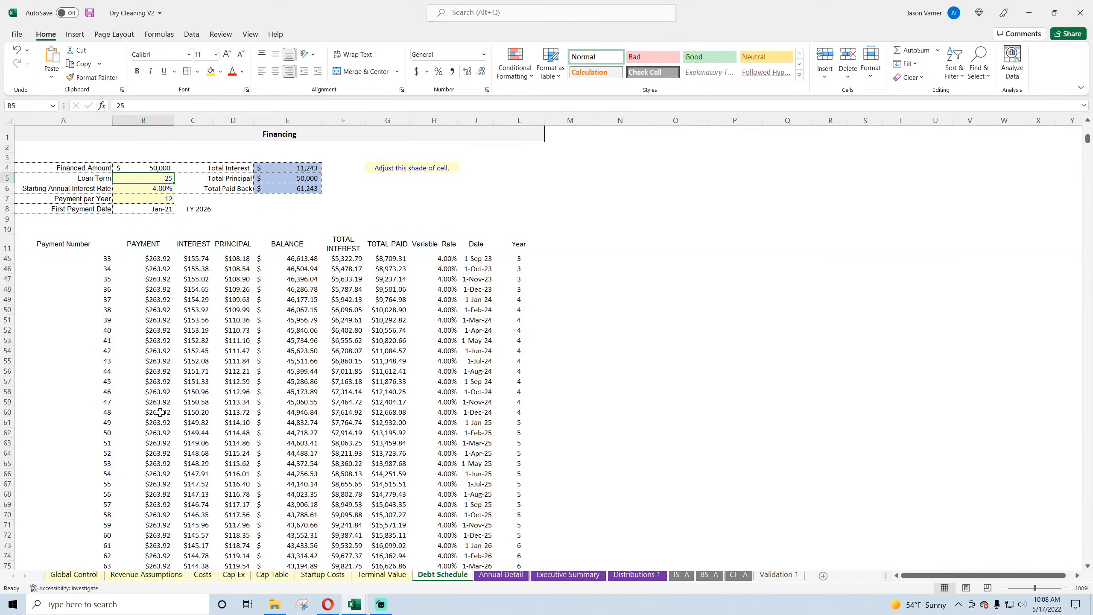
{"action": "scroll", "coordinate": [161, 412], "scroll_direction": "down", "scroll_amount": 7}
{"action": "left_click", "coordinate": [151, 444]}
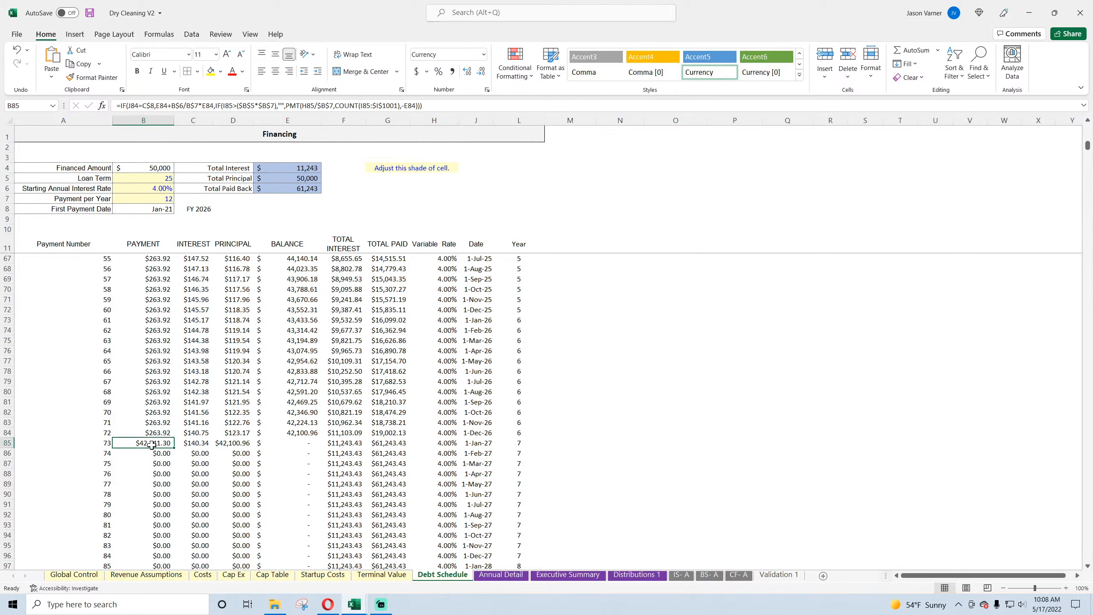
{"action": "left_click_drag", "start_coordinate": [519, 444], "coordinate": [154, 448]}
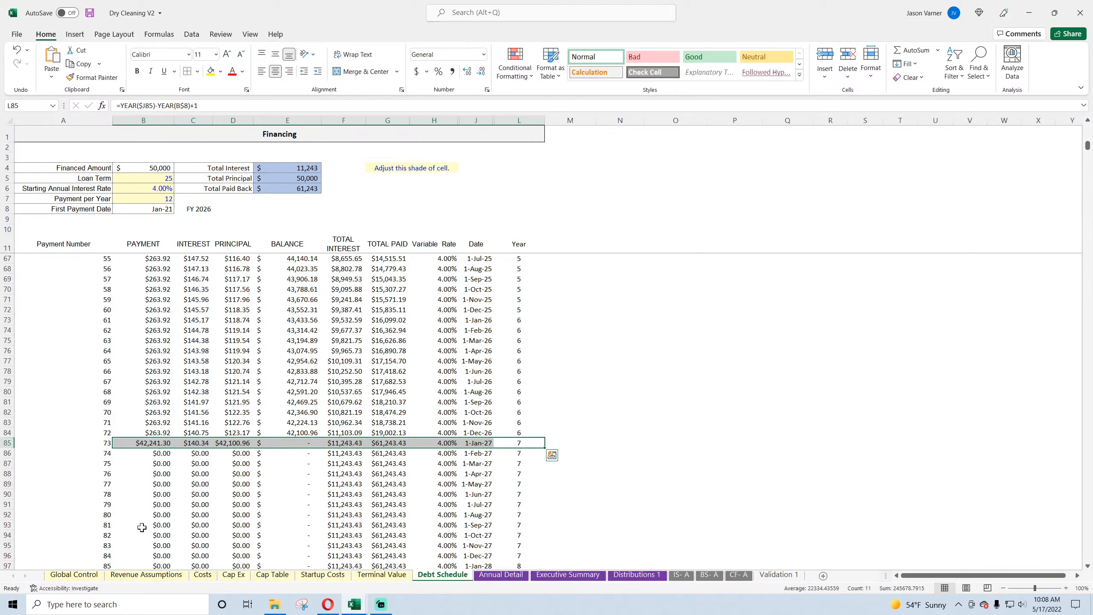
{"action": "double_click", "coordinate": [154, 444]}
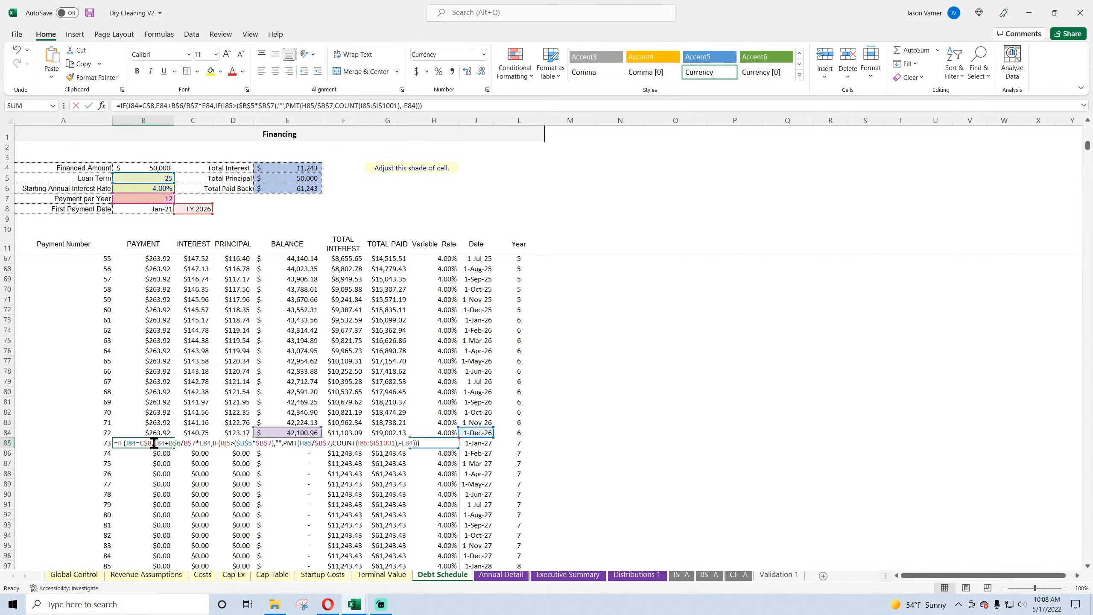
{"action": "key", "text": "Escape"}
Step: Move the J12 date reference in B13's payment formula to J13 and fill the formula down the Payment column
{"action": "scroll", "coordinate": [153, 442], "scroll_direction": "up", "scroll_amount": 18}
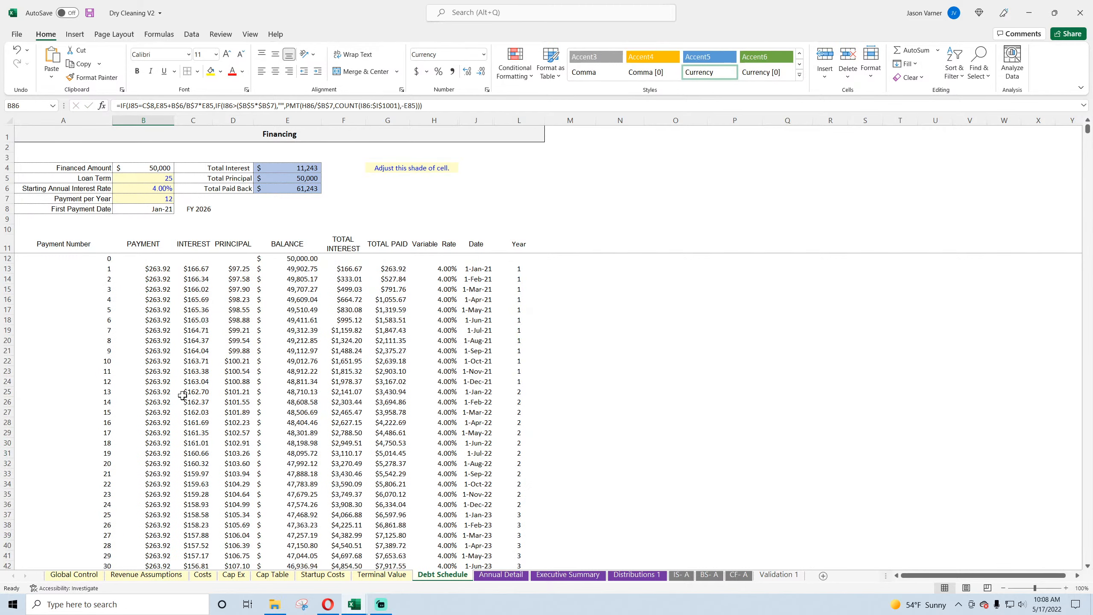
{"action": "double_click", "coordinate": [157, 269]}
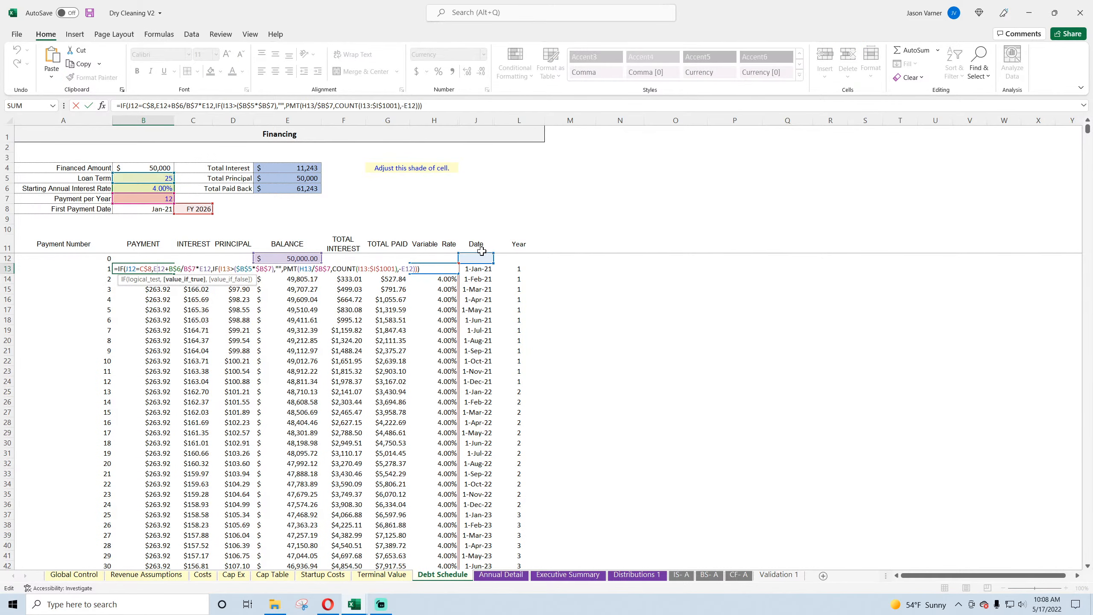
{"action": "key", "text": "Return"}
{"action": "key", "text": "Up"}
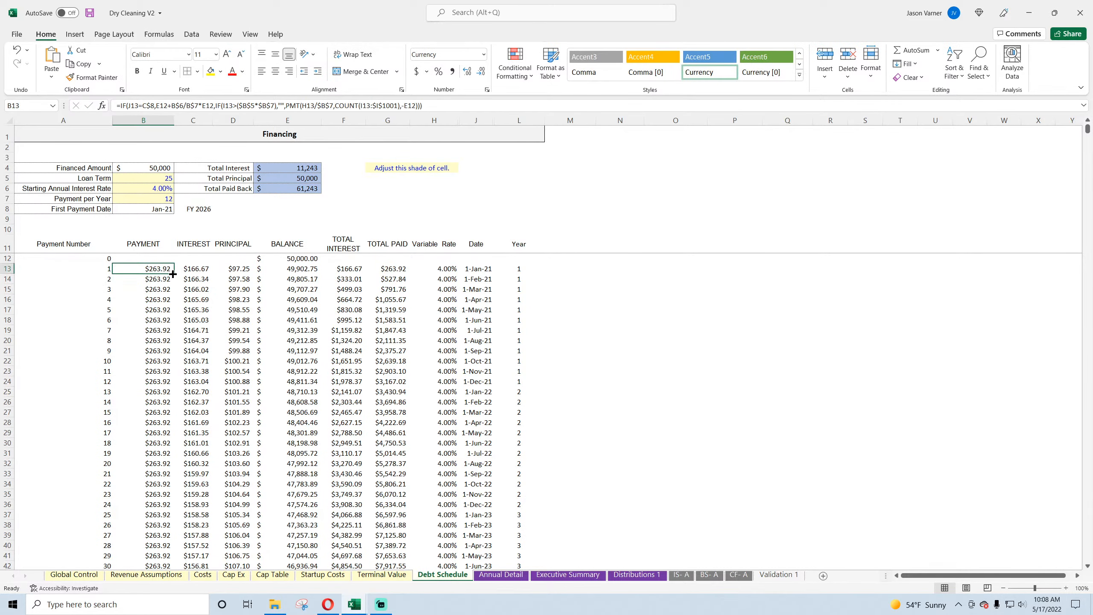
{"action": "key", "text": "ctrl+shift+Down"}
{"action": "key", "text": "ctrl+d"}
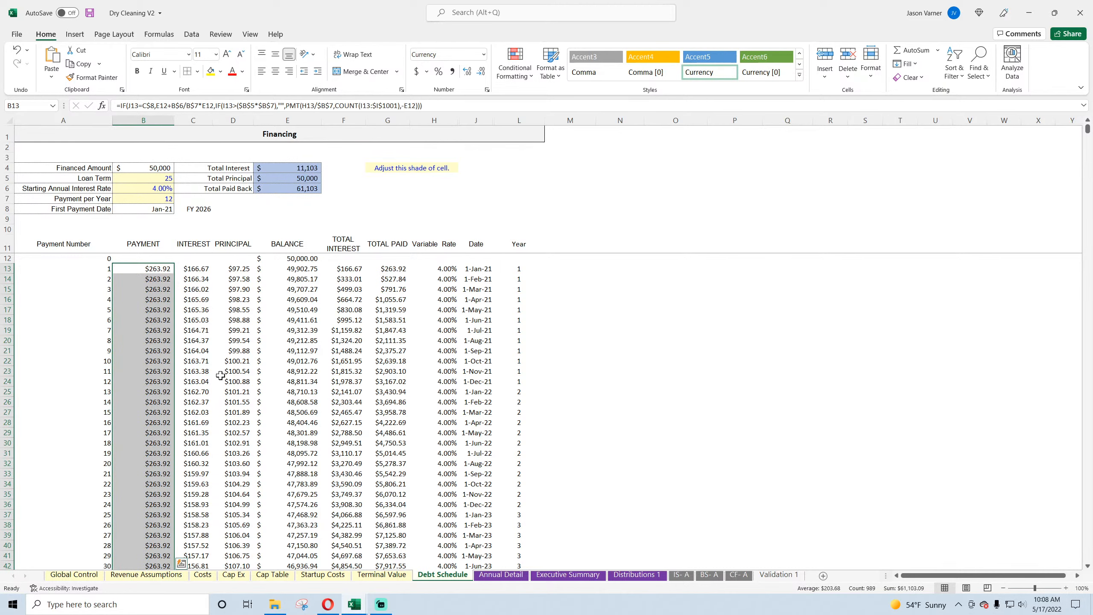
Step: Save the workbook and check the November and December 2026 rows of the schedule for the payoff
{"action": "left_click", "coordinate": [89, 12]}
{"action": "scroll", "coordinate": [197, 344], "scroll_direction": "down", "scroll_amount": 18}
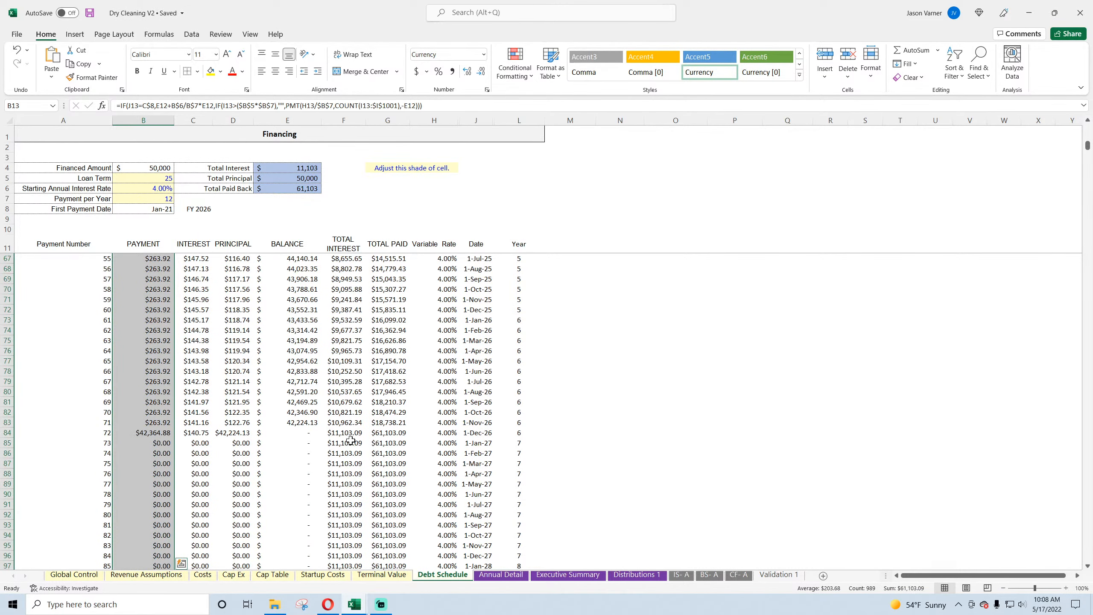
{"action": "left_click_drag", "start_coordinate": [514, 432], "coordinate": [154, 425]}
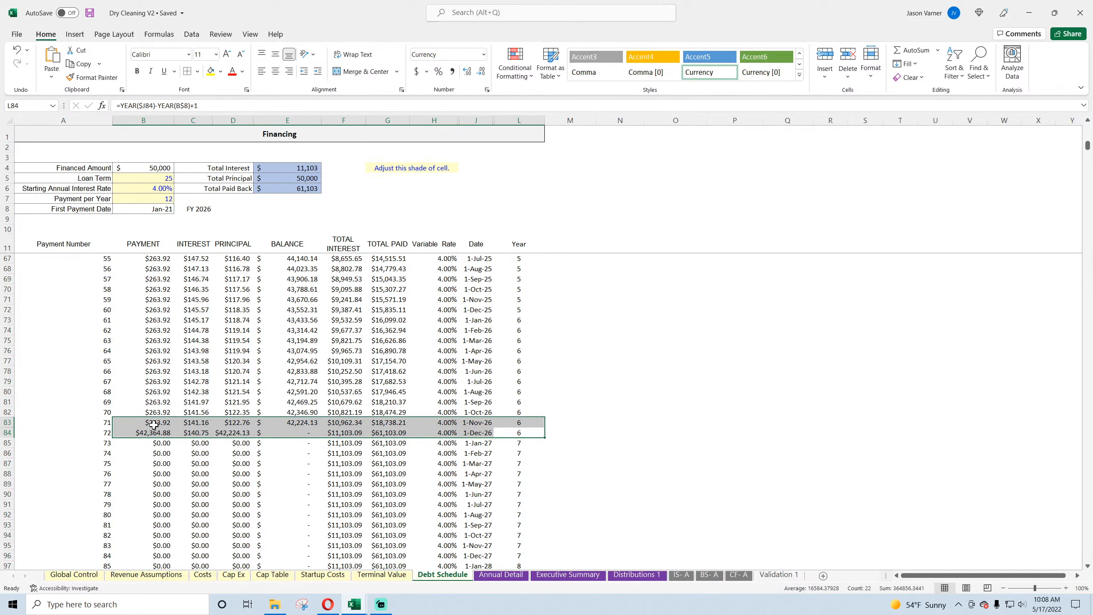
Step: Set Include Terminal Value on Global Control to No and check the Debt Schedule through the end of the 25-year term
{"action": "left_click", "coordinate": [78, 575]}
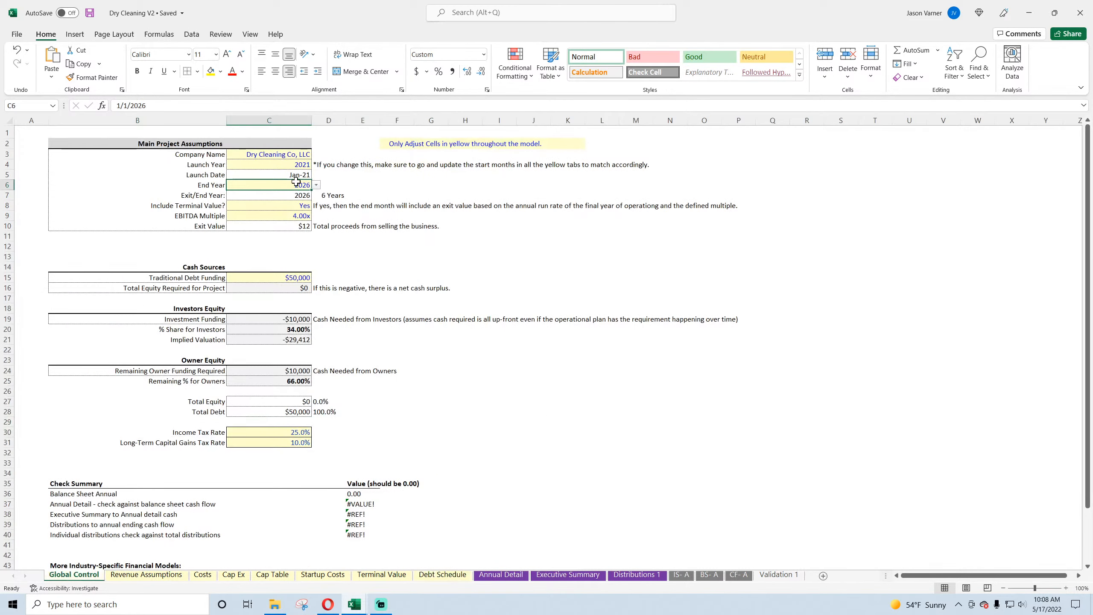
{"action": "left_click", "coordinate": [307, 205]}
{"action": "left_click", "coordinate": [316, 206]}
{"action": "left_click", "coordinate": [290, 225]}
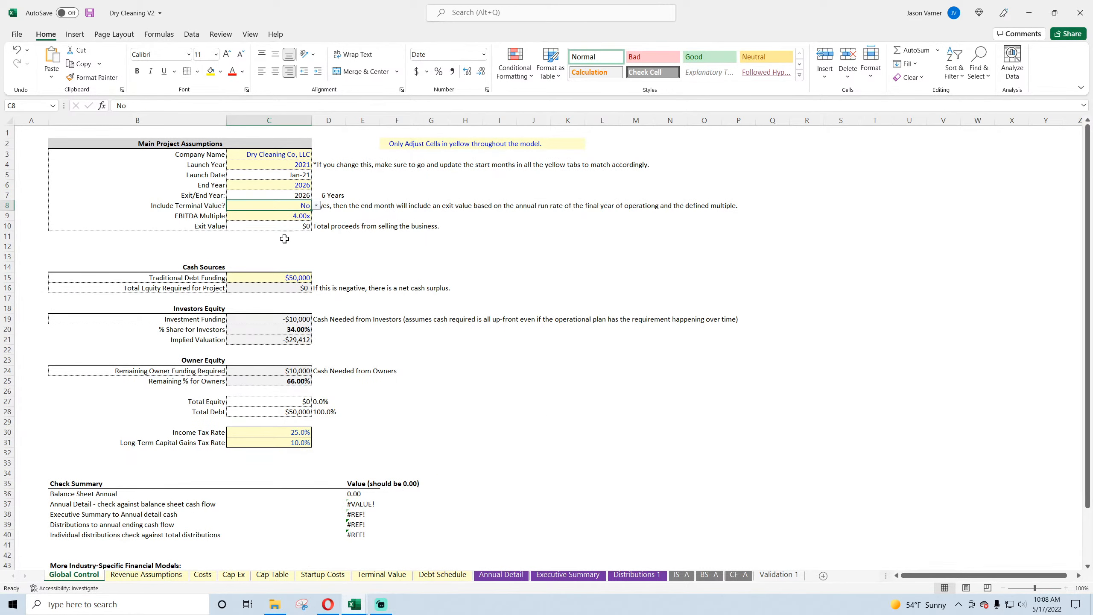
{"action": "left_click", "coordinate": [431, 578]}
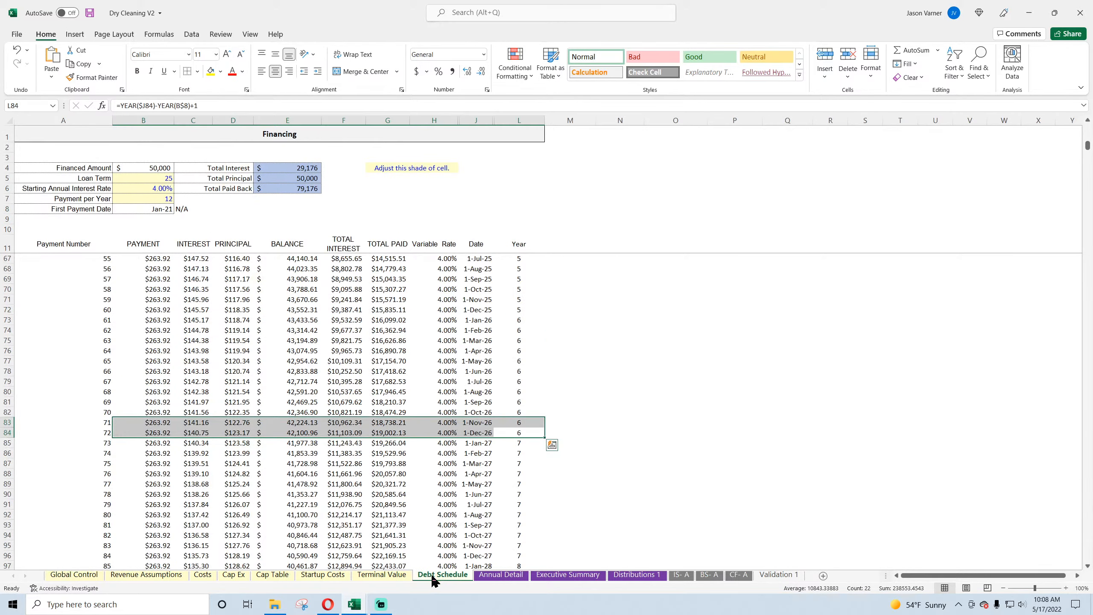
{"action": "scroll", "coordinate": [177, 444], "scroll_direction": "down", "scroll_amount": 20}
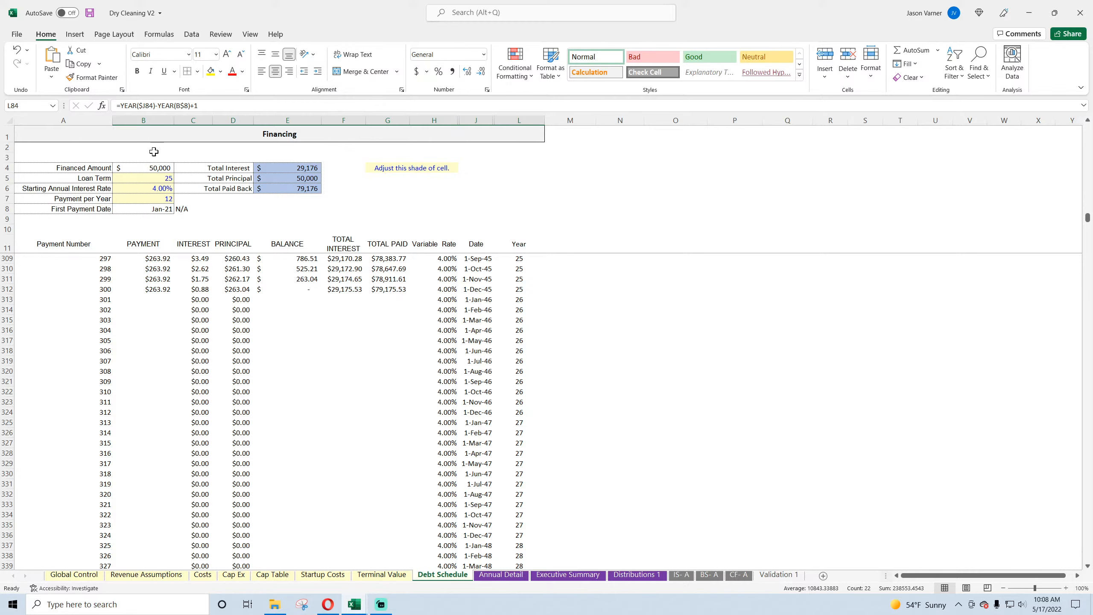
Step: Set Payment per Year in B7 of the Debt Schedule to 6
{"action": "scroll", "coordinate": [387, 358], "scroll_direction": "up", "scroll_amount": 20}
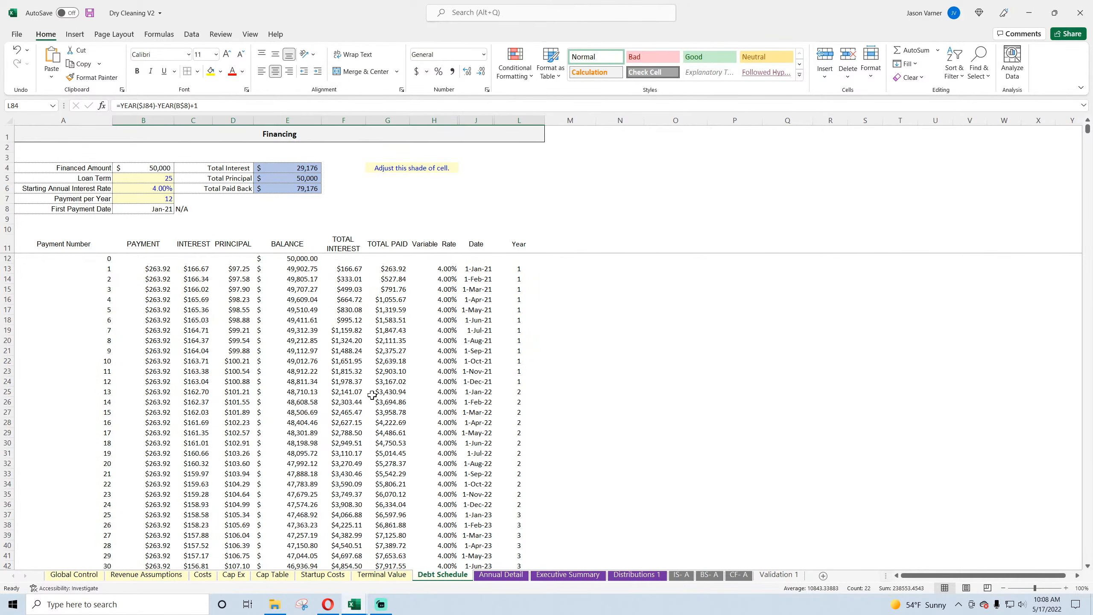
{"action": "left_click", "coordinate": [166, 203]}
{"action": "type", "text": "6"}
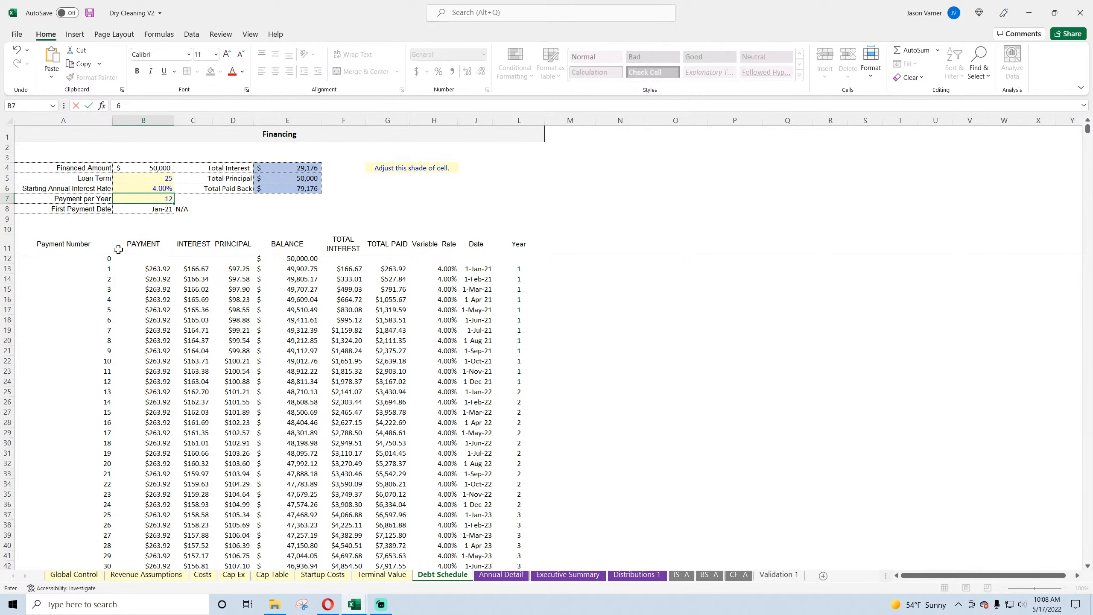
{"action": "key", "text": "Return"}
Step: Set Include Terminal Value on Global Control back to Yes
{"action": "left_click", "coordinate": [79, 575]}
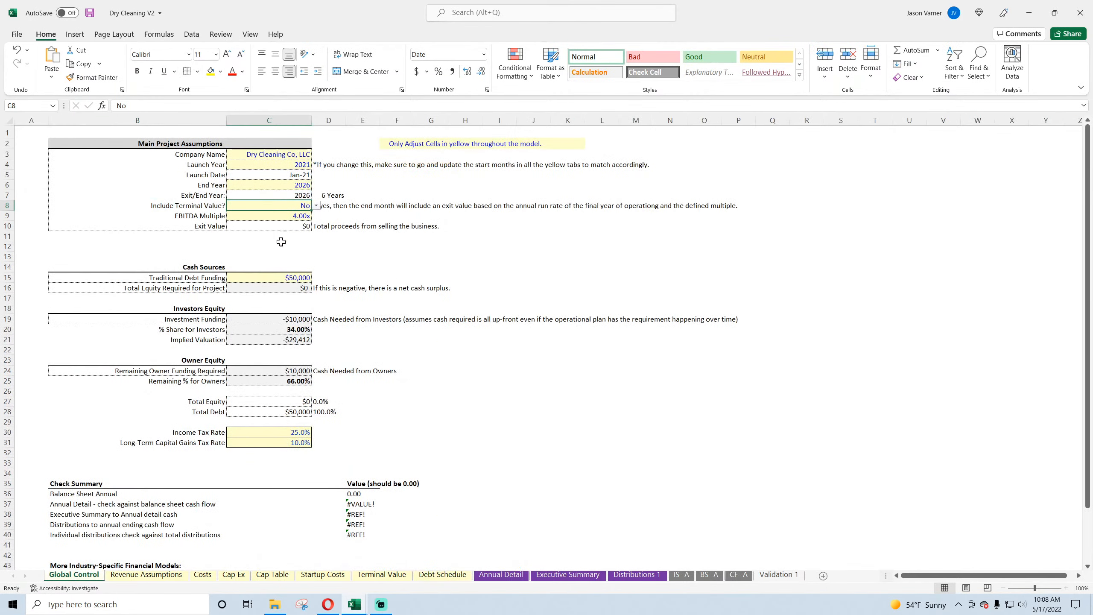
{"action": "left_click", "coordinate": [316, 206]}
{"action": "left_click", "coordinate": [300, 216]}
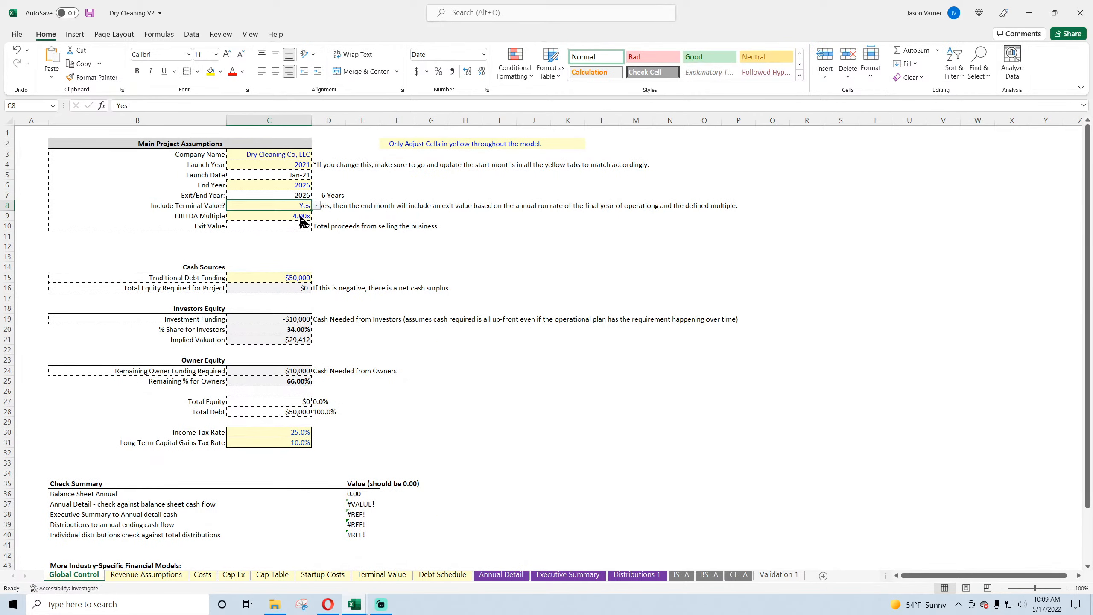
{"action": "left_click", "coordinate": [300, 188]}
Step: Check how the Debt Schedule's payments and balance run to the end of the term with six payments per year
{"action": "left_click", "coordinate": [443, 574]}
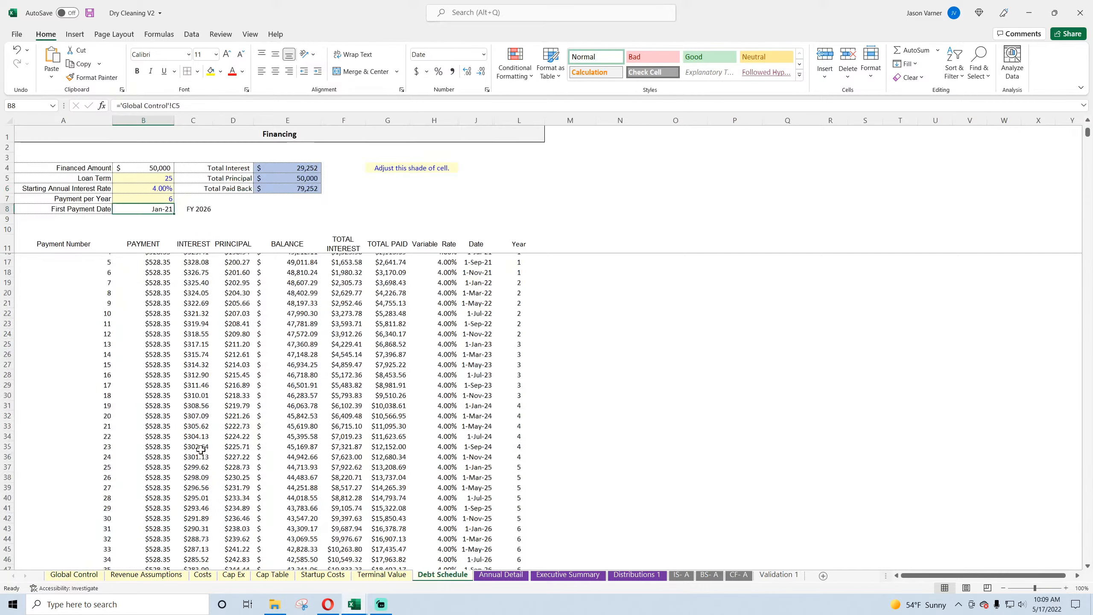
{"action": "scroll", "coordinate": [201, 450], "scroll_direction": "down", "scroll_amount": 20}
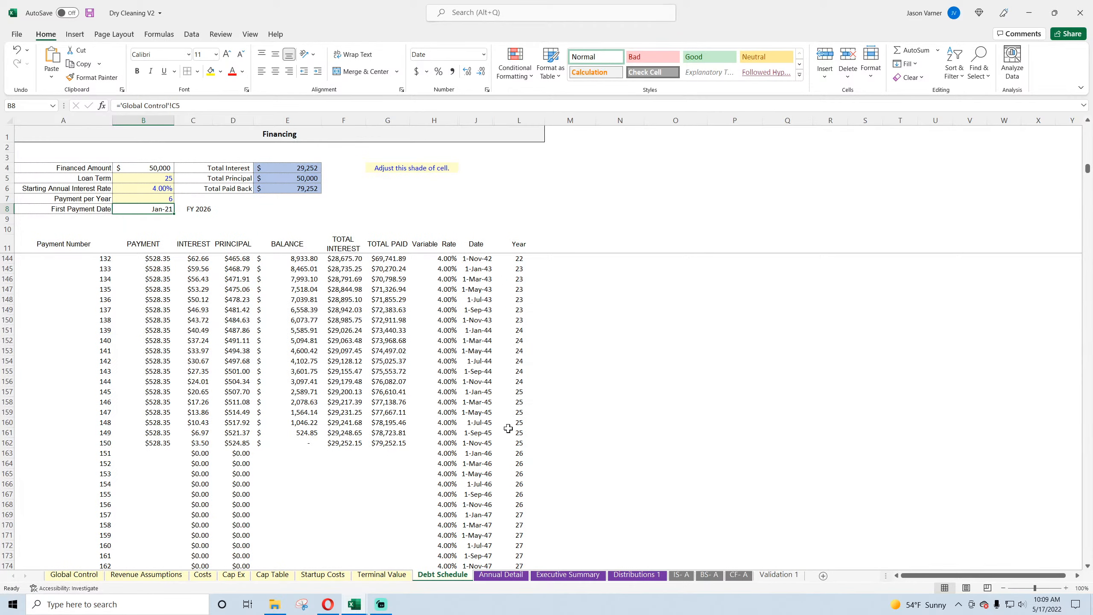
{"action": "left_click", "coordinate": [305, 442]}
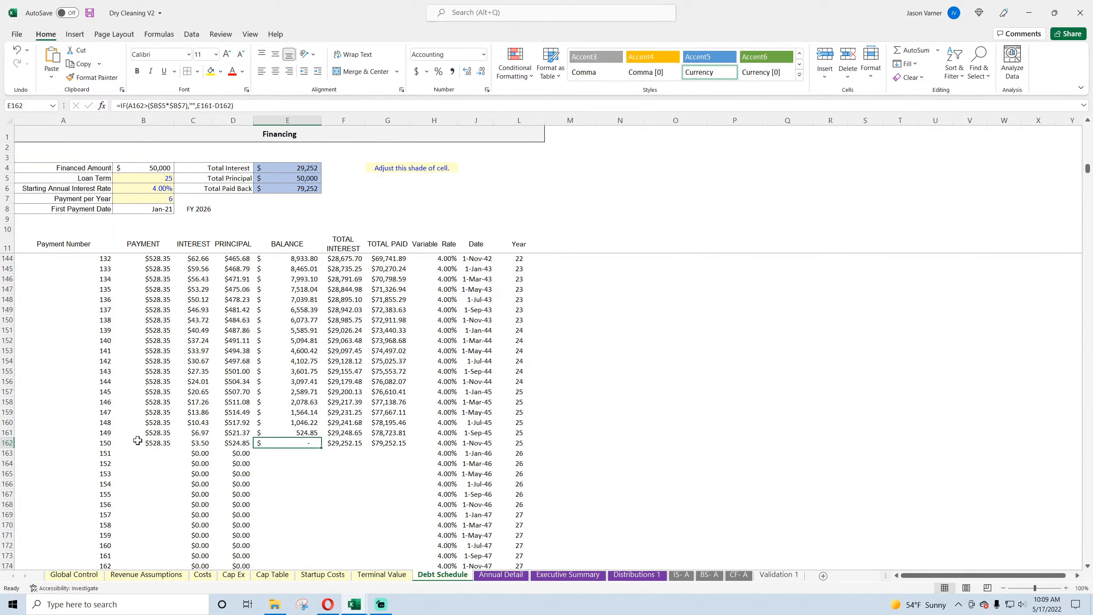
Step: Set Payment per Year in B7 to 3 and check the resulting payments and dates in the schedule
{"action": "left_click", "coordinate": [158, 198]}
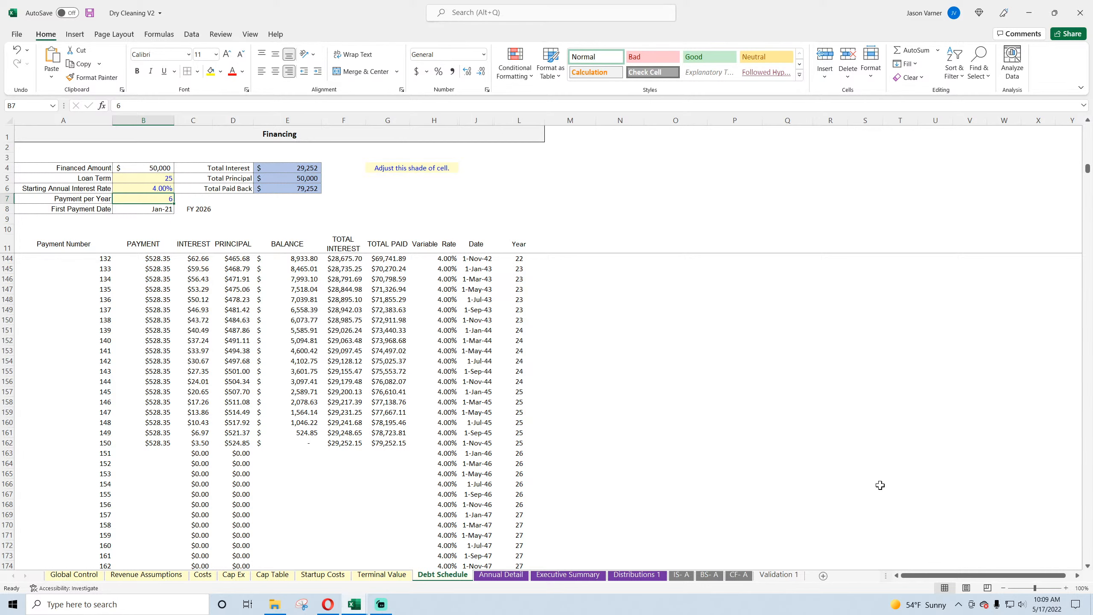
{"action": "type", "text": "3"}
{"action": "key", "text": "Return"}
{"action": "scroll", "coordinate": [600, 395], "scroll_direction": "up", "scroll_amount": 20}
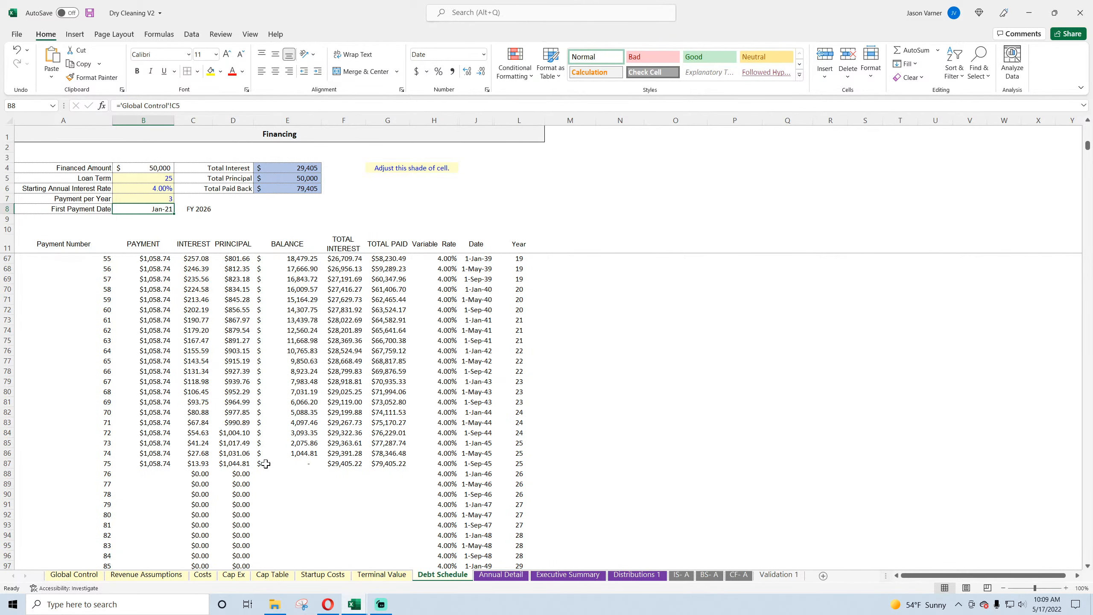
{"action": "scroll", "coordinate": [212, 463], "scroll_direction": "up", "scroll_amount": 18}
Step: Set Payment per Year in B7 to 12 and save the workbook
{"action": "left_click", "coordinate": [165, 196]}
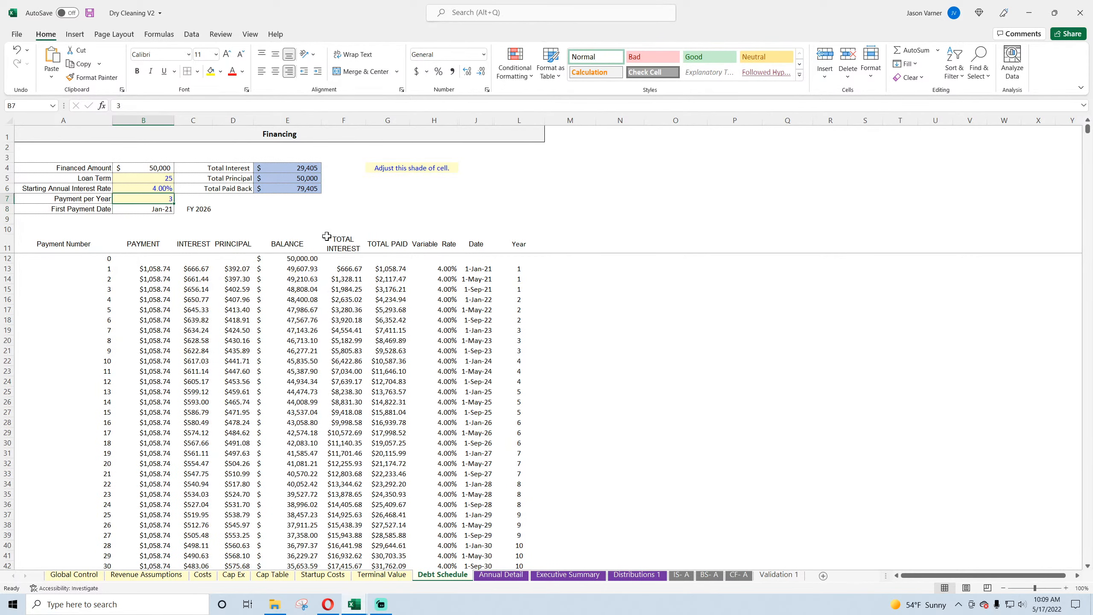
{"action": "type", "text": "12"}
{"action": "key", "text": "Return"}
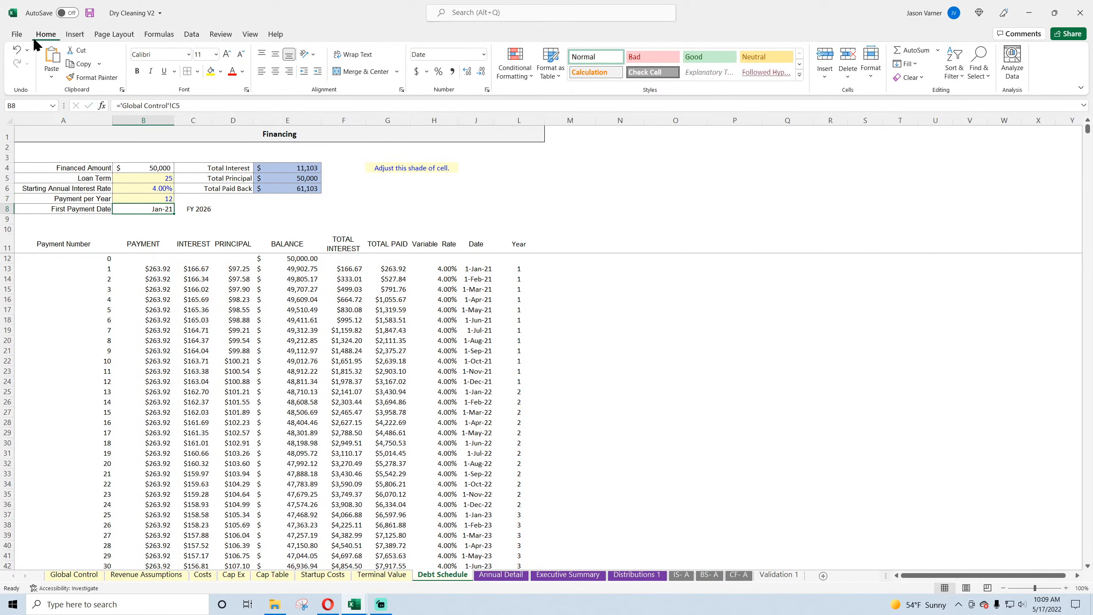
{"action": "left_click", "coordinate": [90, 14]}
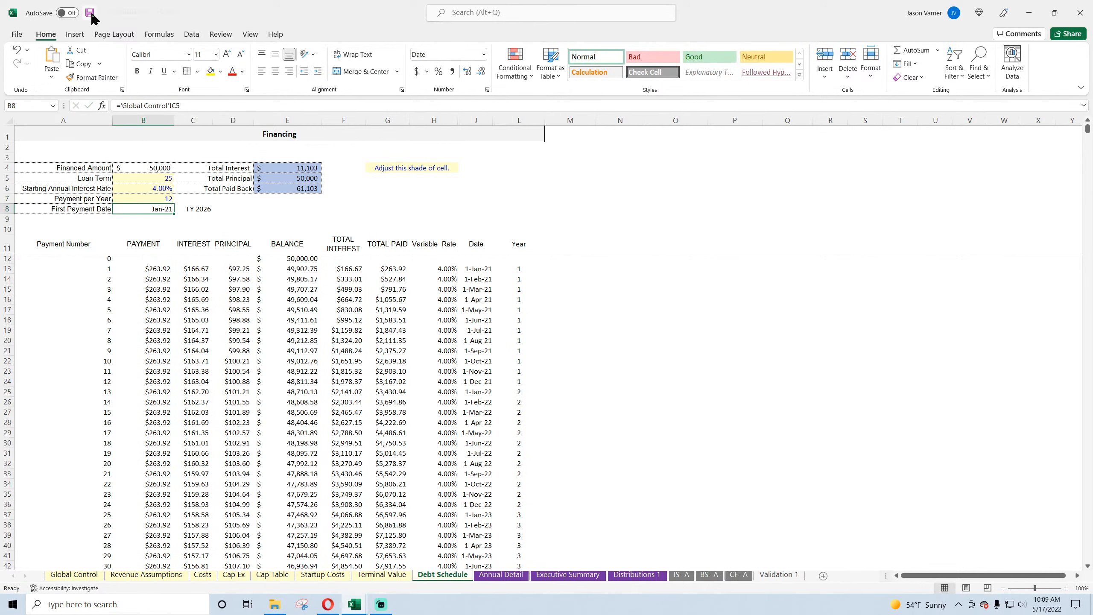
Step: Look over the Global Control assumptions and the Revenue Assumptions sheet
{"action": "left_click", "coordinate": [354, 297]}
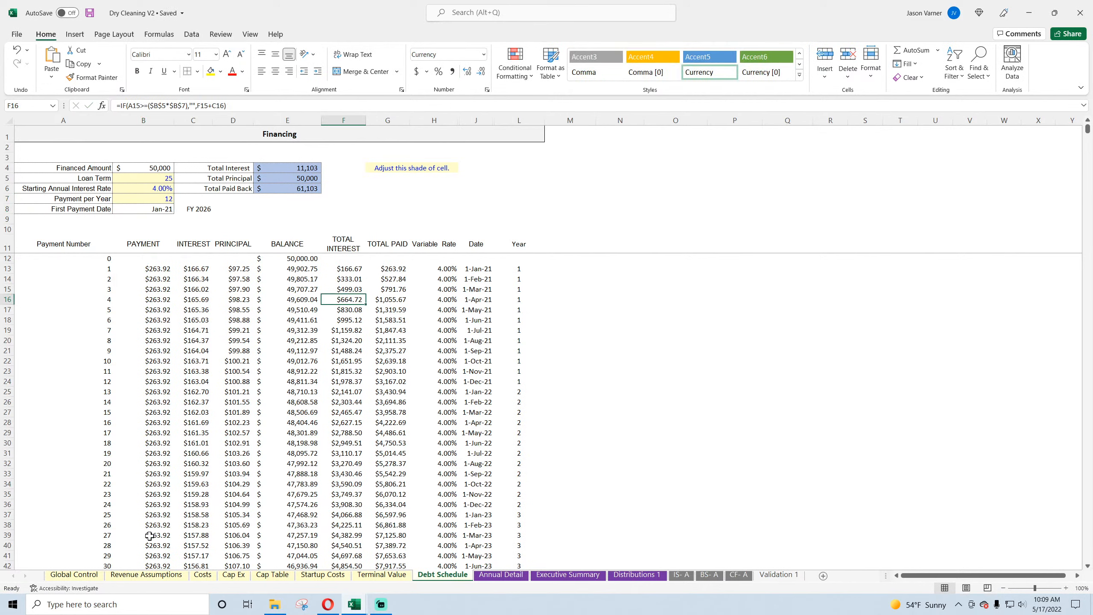
{"action": "left_click", "coordinate": [93, 576]}
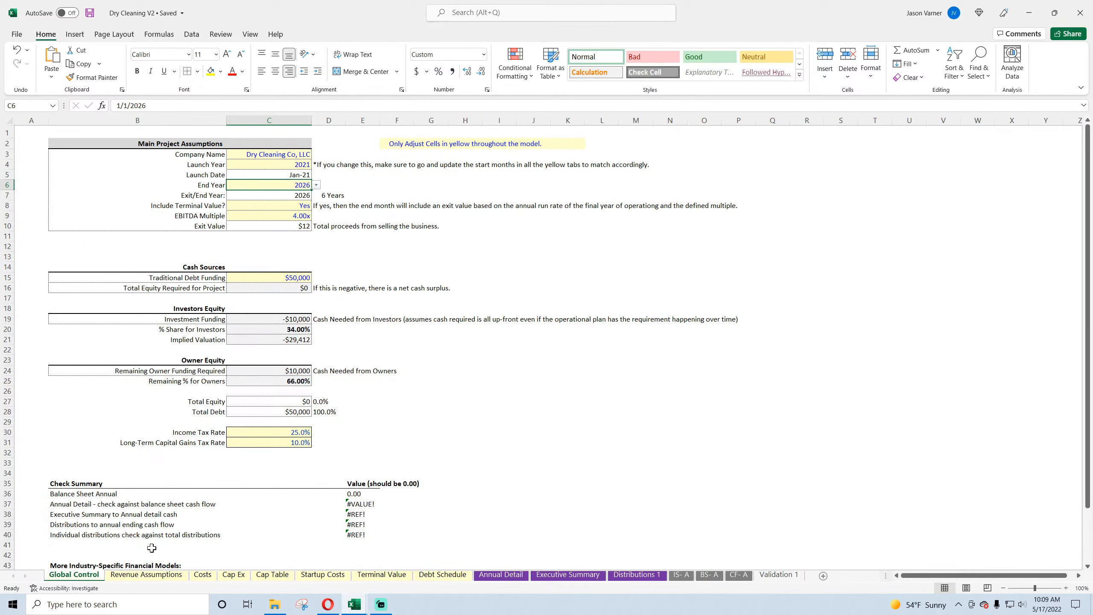
{"action": "left_click", "coordinate": [144, 576]}
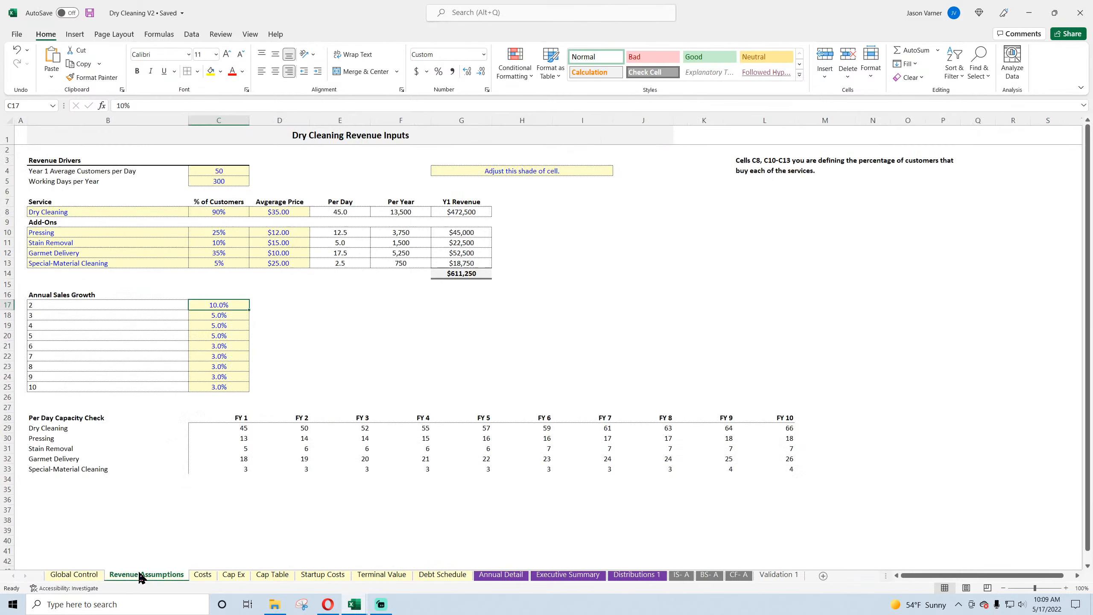
Step: Look over the Costs sheet and check the Month of Expenditure formulas down column F of the Cap Ex sheet
{"action": "left_click", "coordinate": [205, 575]}
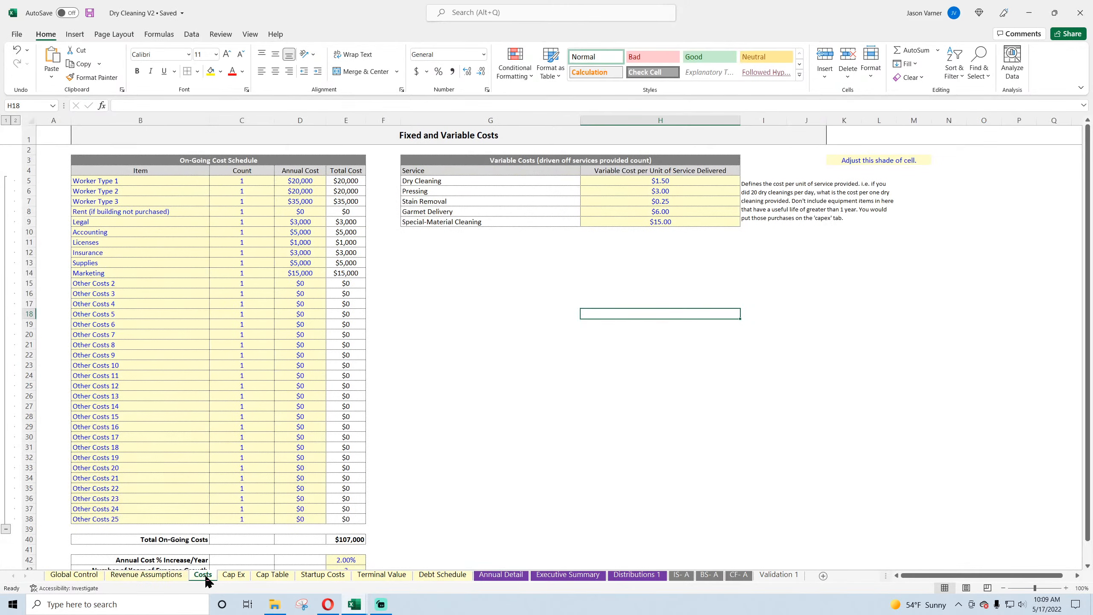
{"action": "left_click", "coordinate": [232, 576]}
{"action": "left_click", "coordinate": [371, 150]}
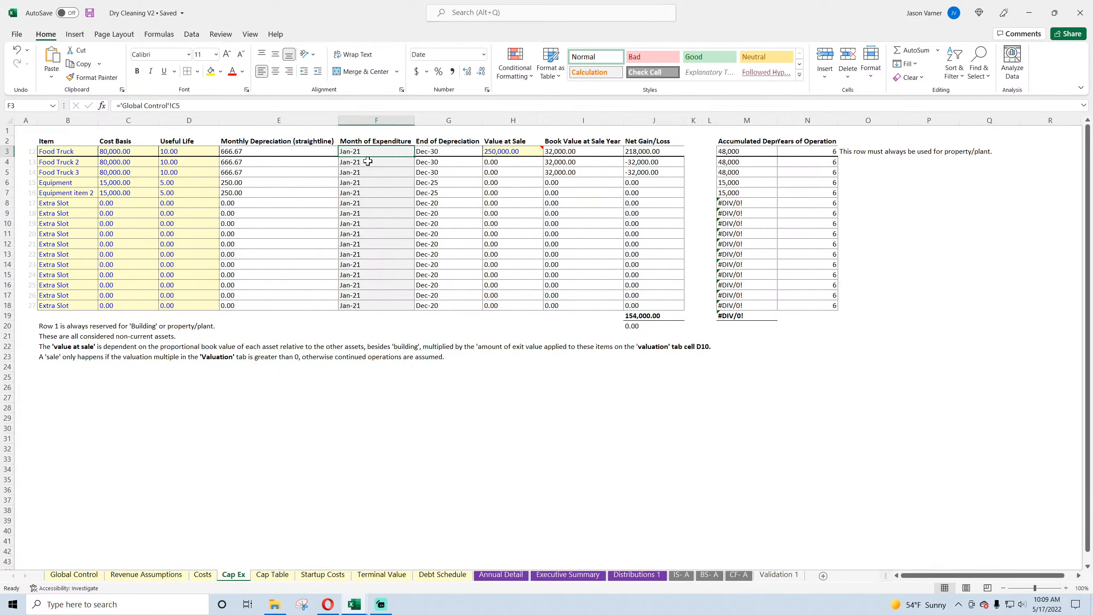
{"action": "left_click", "coordinate": [367, 162]}
{"action": "left_click", "coordinate": [365, 205]}
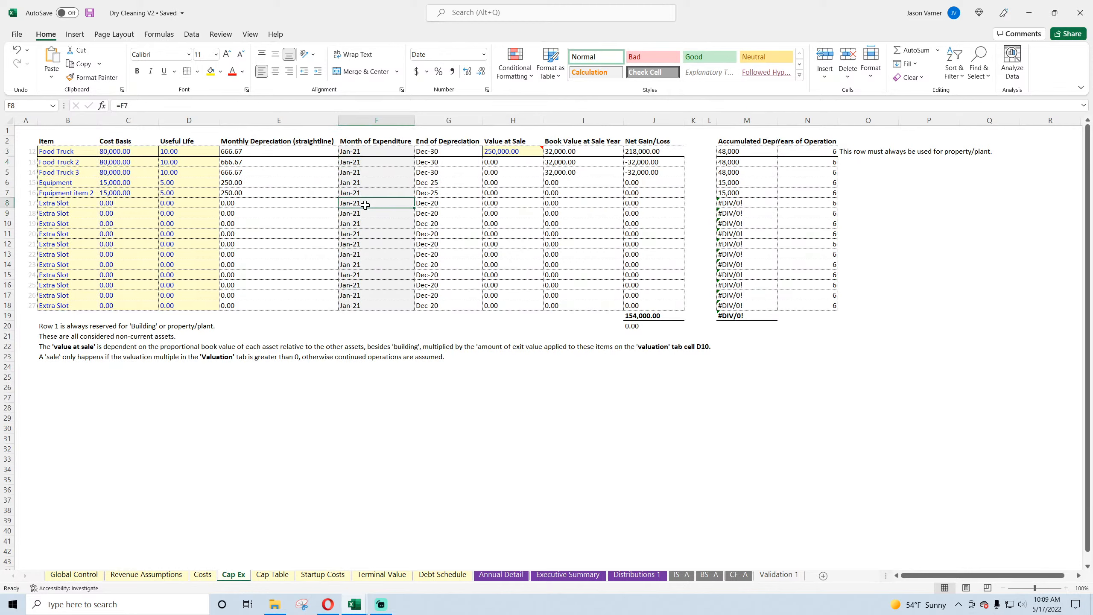
{"action": "left_click", "coordinate": [364, 213]}
{"action": "left_click", "coordinate": [364, 234]}
{"action": "left_click", "coordinate": [364, 253]}
{"action": "left_click", "coordinate": [366, 276]}
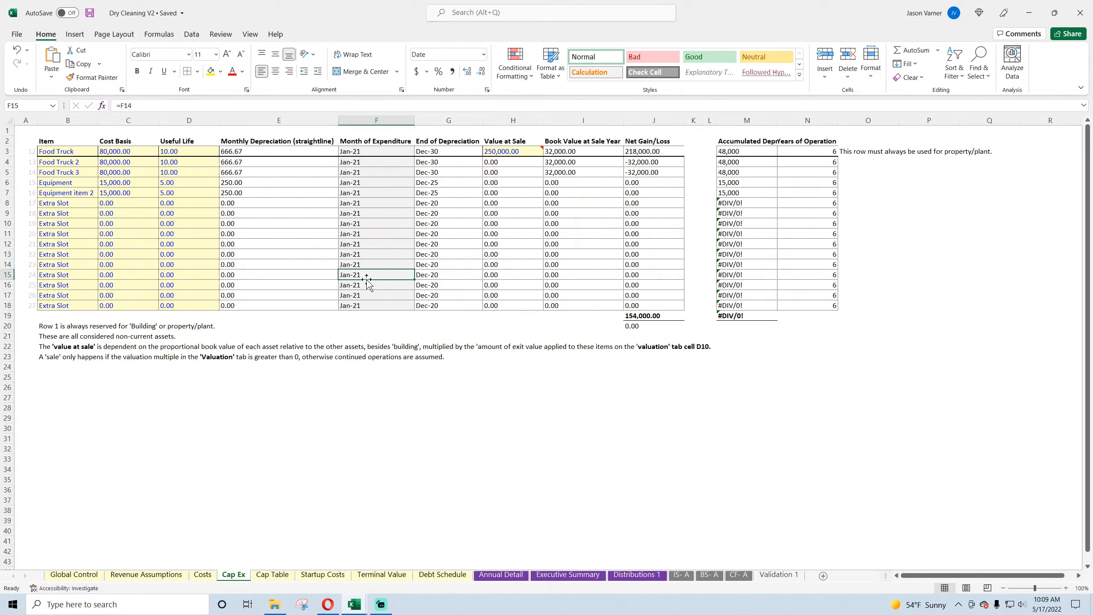
{"action": "left_click", "coordinate": [360, 161]}
{"action": "left_click", "coordinate": [360, 153]}
{"action": "left_click", "coordinate": [360, 183]}
{"action": "left_click", "coordinate": [362, 222]}
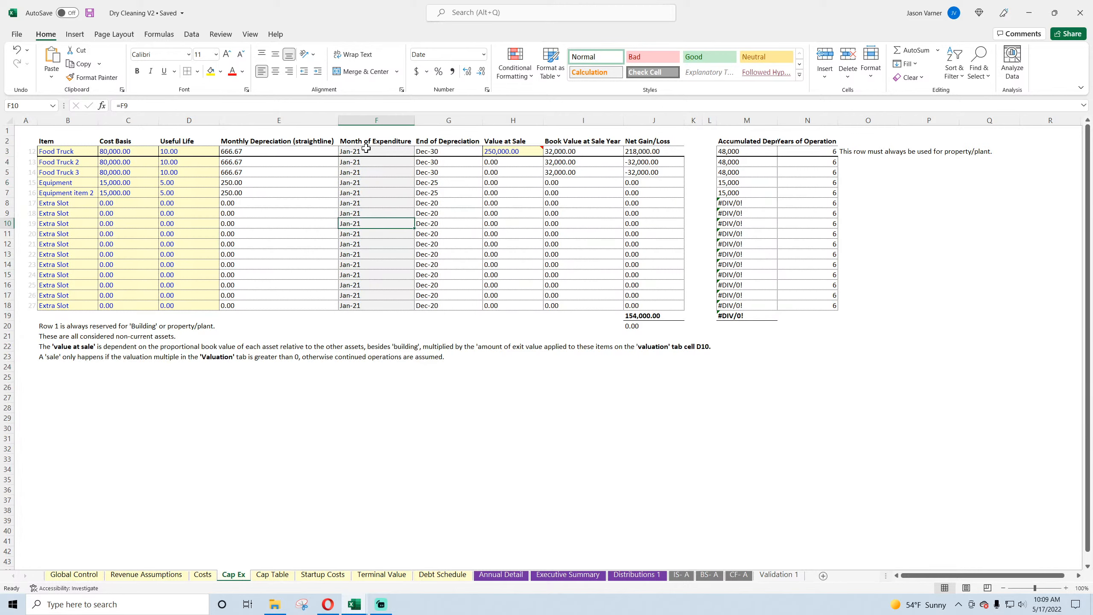
{"action": "left_click", "coordinate": [364, 152]}
{"action": "left_click", "coordinate": [363, 163]}
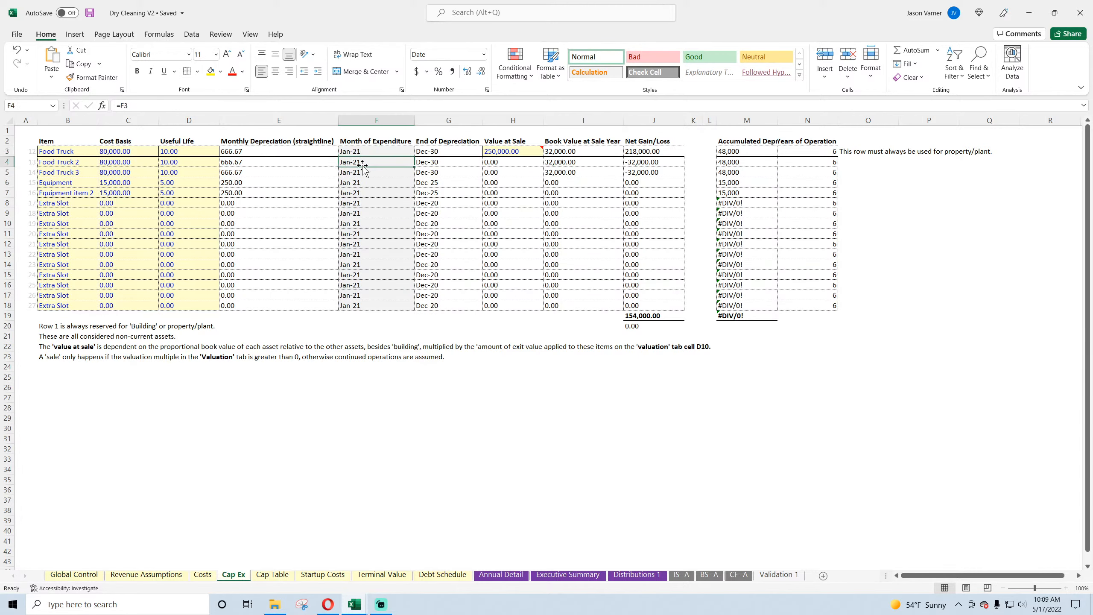
{"action": "left_click", "coordinate": [364, 213]}
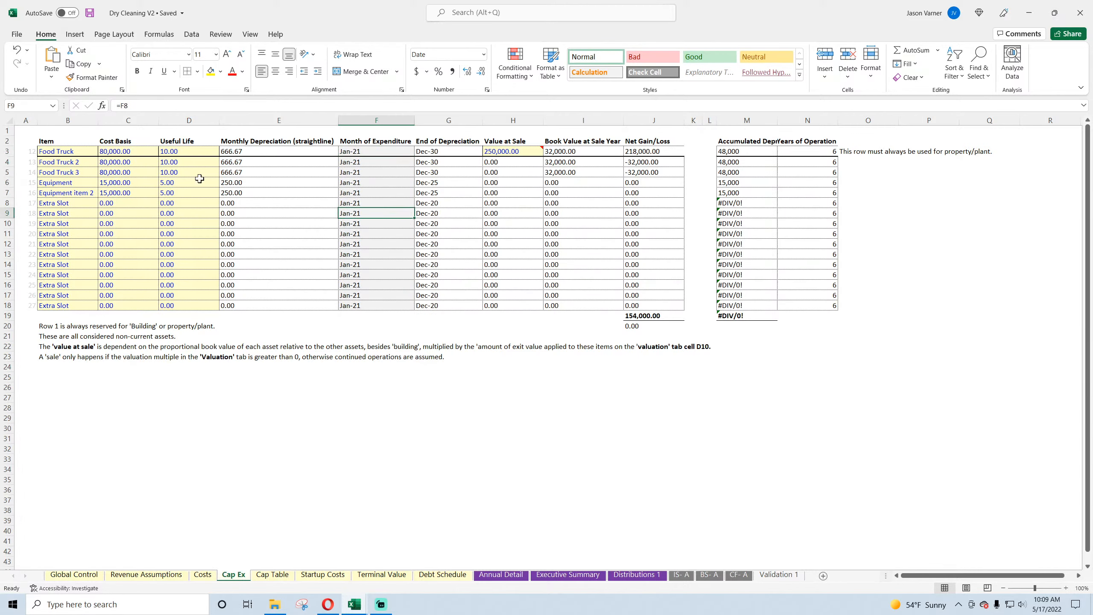
Step: Check Global Control's launch date against the Cap Ex Month of Expenditure formulas, and inspect the Value at Sale in H3
{"action": "left_click", "coordinate": [90, 575]}
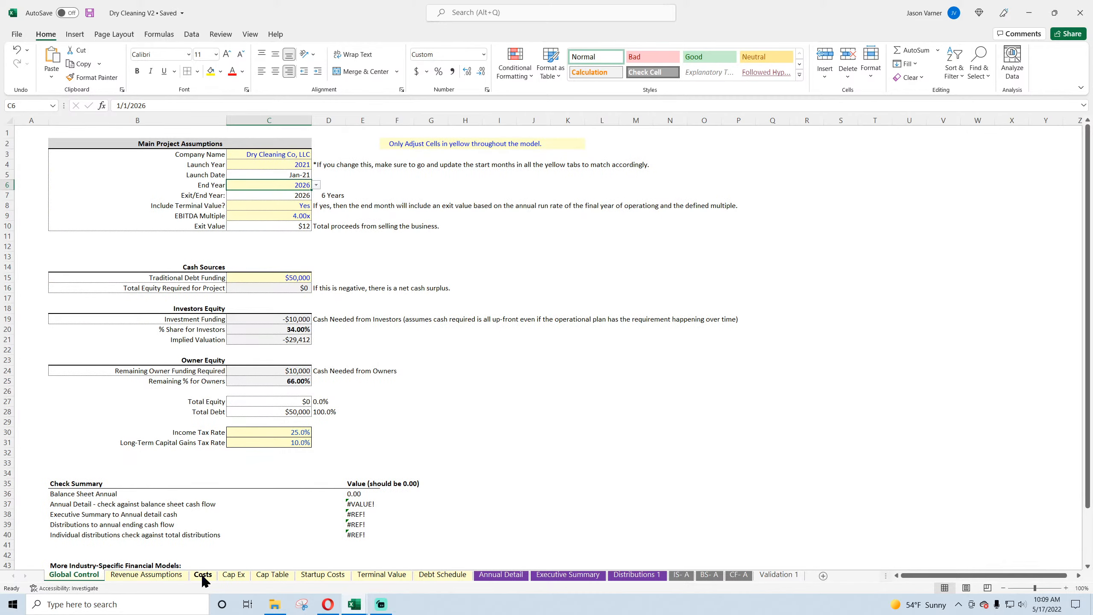
{"action": "left_click", "coordinate": [276, 576]}
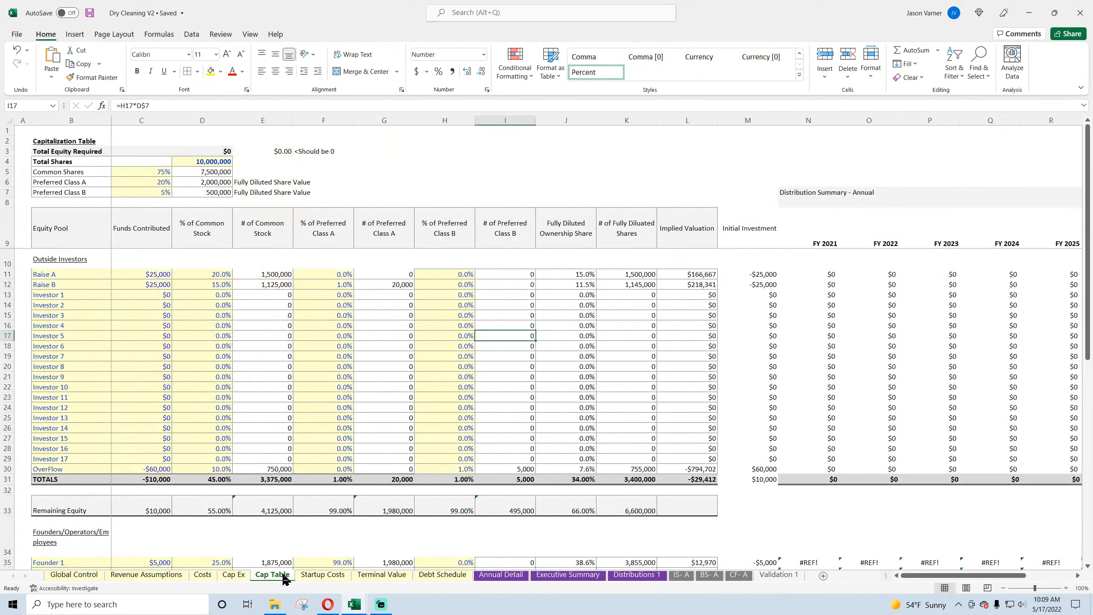
{"action": "left_click", "coordinate": [238, 580]}
{"action": "left_click", "coordinate": [357, 151]}
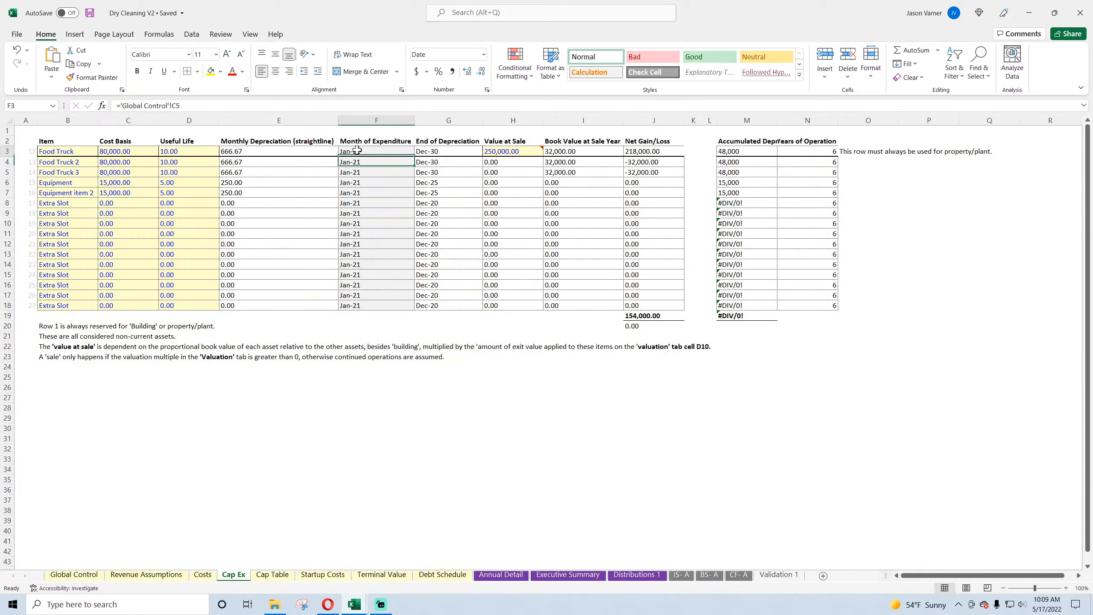
{"action": "left_click", "coordinate": [358, 171]}
{"action": "left_click", "coordinate": [513, 151]}
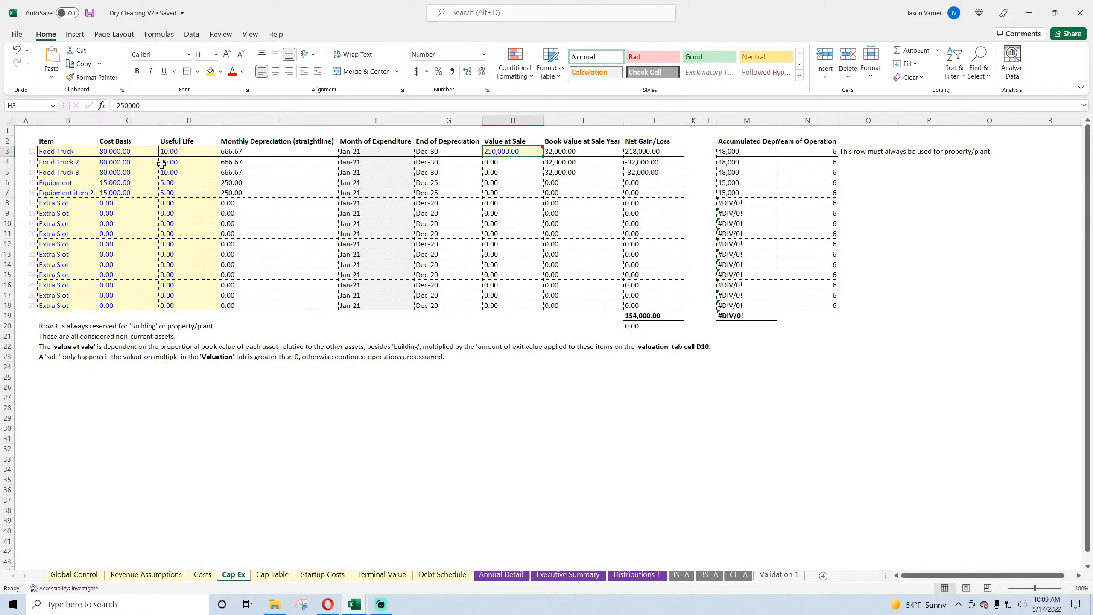
Step: Rename the first two Cap Ex items, in B3 and B4, as Building and Dry Cleaning Equipment 1
{"action": "left_click", "coordinate": [79, 153]}
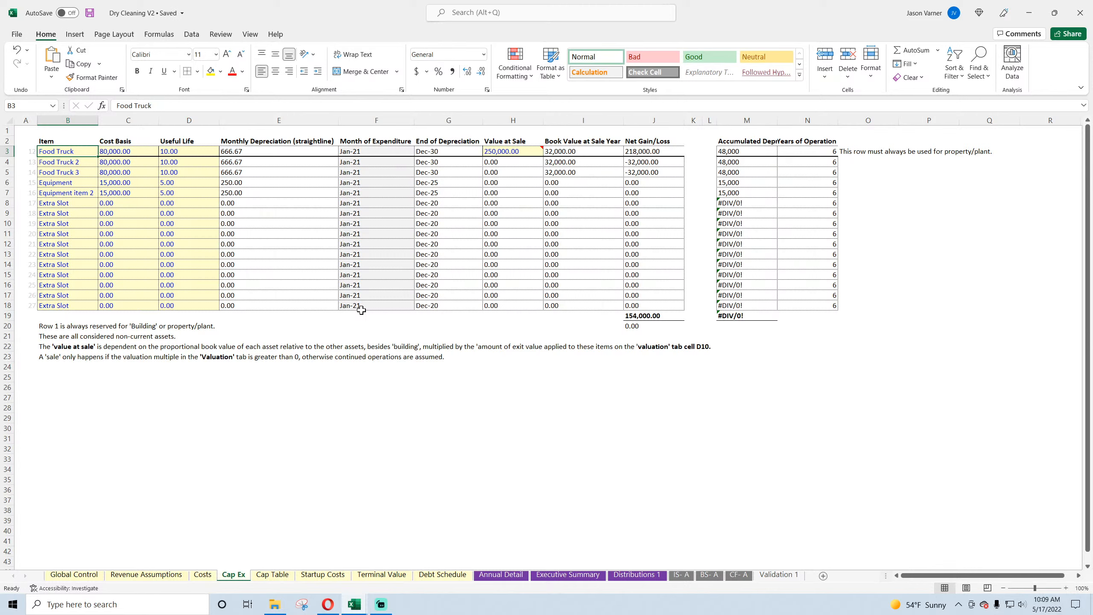
{"action": "type", "text": "D"}
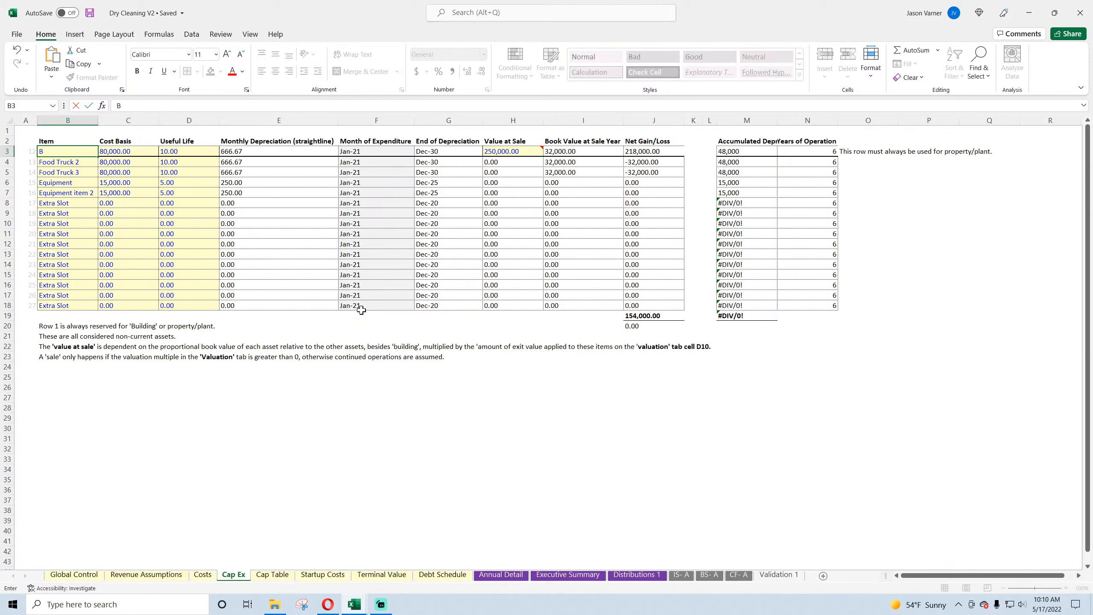
{"action": "type", "text": "uilding"}
{"action": "key", "text": "Return"}
{"action": "type", "text": "Dry Cleaning"}
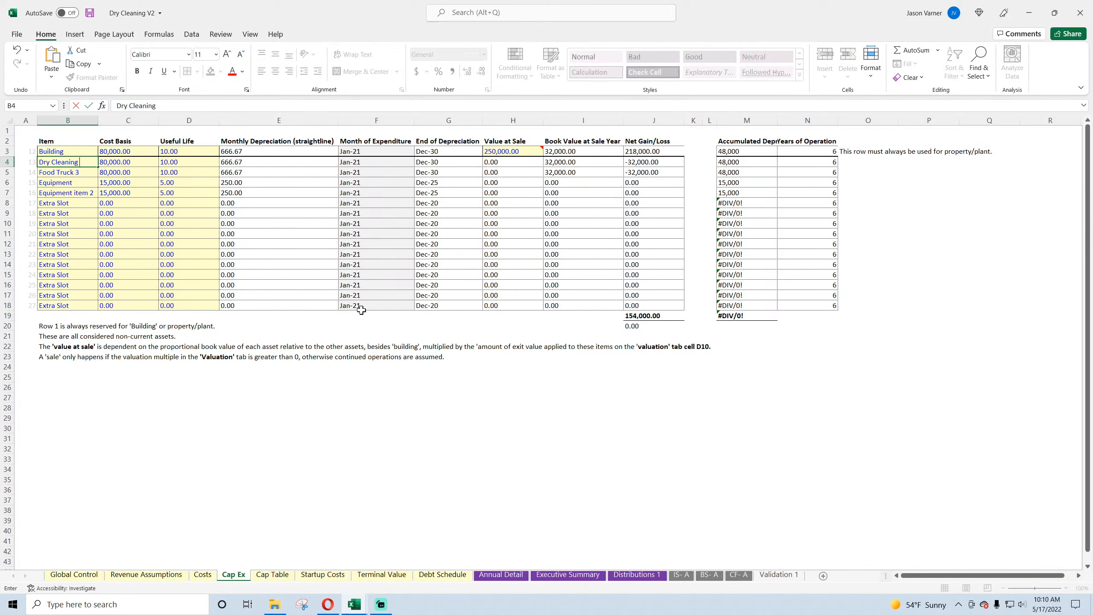
{"action": "type", "text": " Equipment 1"}
{"action": "key", "text": "Return"}
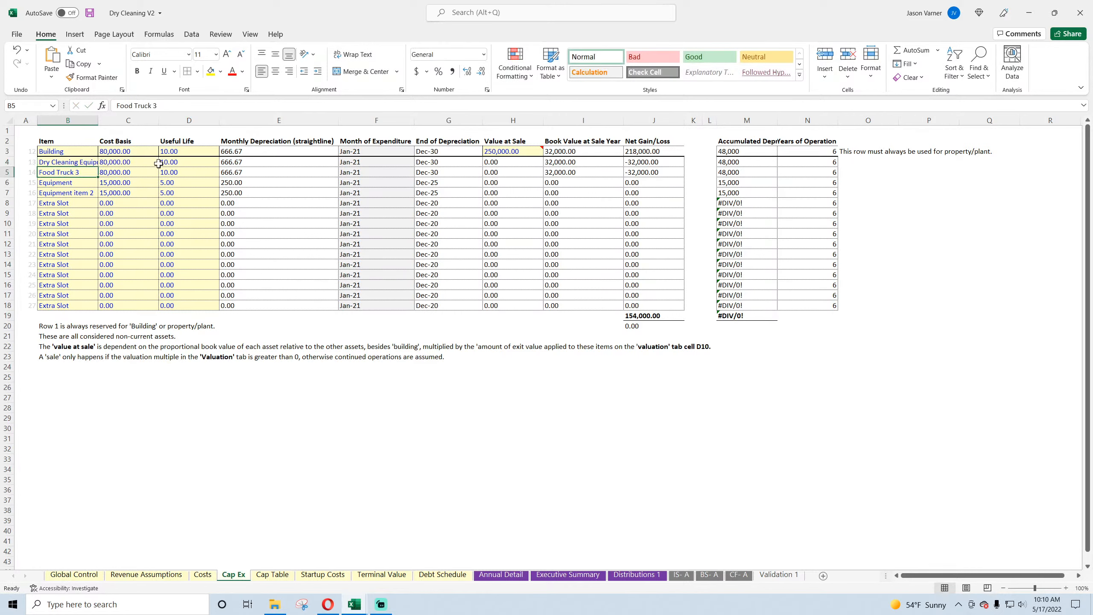
Step: Autofit column B and fill the equipment name down through B7 as Dry Cleaning Equipment 2 to 4
{"action": "double_click", "coordinate": [98, 120]}
{"action": "left_click", "coordinate": [119, 163]}
{"action": "left_click_drag", "start_coordinate": [120, 165], "coordinate": [120, 194]}
{"action": "left_click", "coordinate": [79, 204]}
{"action": "left_click", "coordinate": [78, 223]}
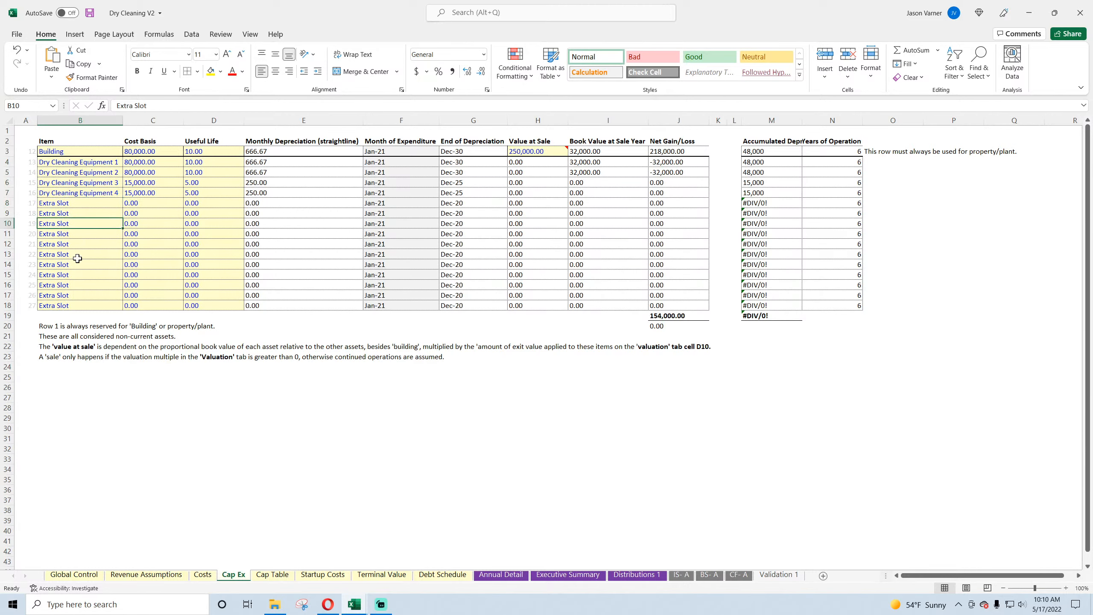
Step: Check the equipment cost bases, widen column B slightly, and save the workbook
{"action": "left_click", "coordinate": [152, 163]}
{"action": "left_click", "coordinate": [148, 192]}
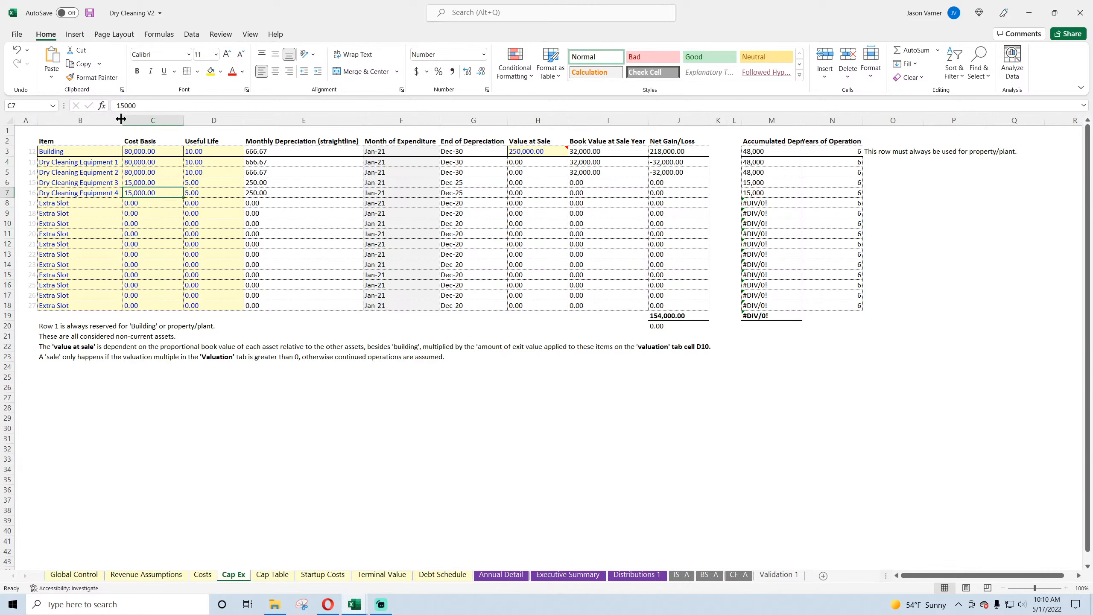
{"action": "left_click_drag", "start_coordinate": [120, 119], "coordinate": [128, 119]}
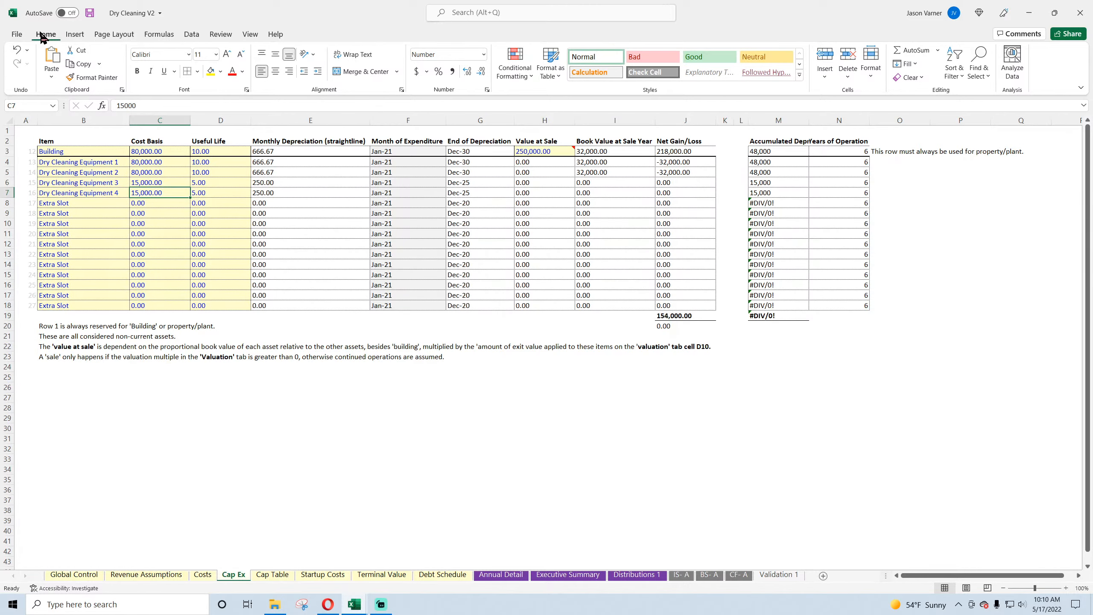
{"action": "left_click", "coordinate": [90, 13]}
Step: Check the Years of Operation and Accumulated Depreciation formulas in columns N and M of the Cap Ex sheet
{"action": "left_click", "coordinate": [834, 149]}
{"action": "left_click", "coordinate": [841, 173]}
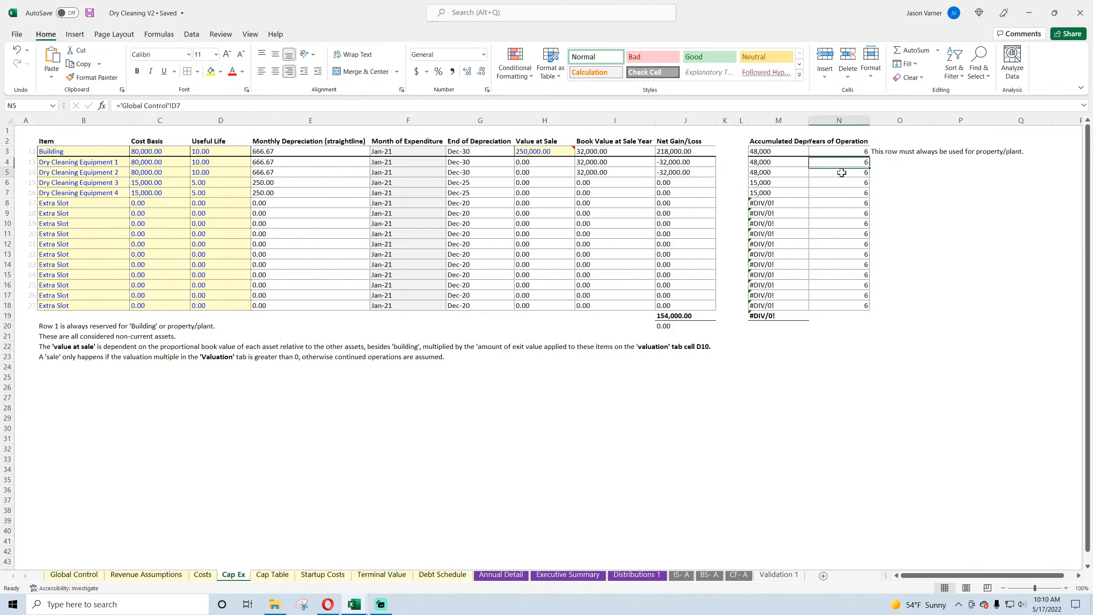
{"action": "left_click", "coordinate": [852, 219]}
{"action": "left_click", "coordinate": [770, 152]}
{"action": "left_click", "coordinate": [770, 162]}
{"action": "left_click", "coordinate": [770, 183]}
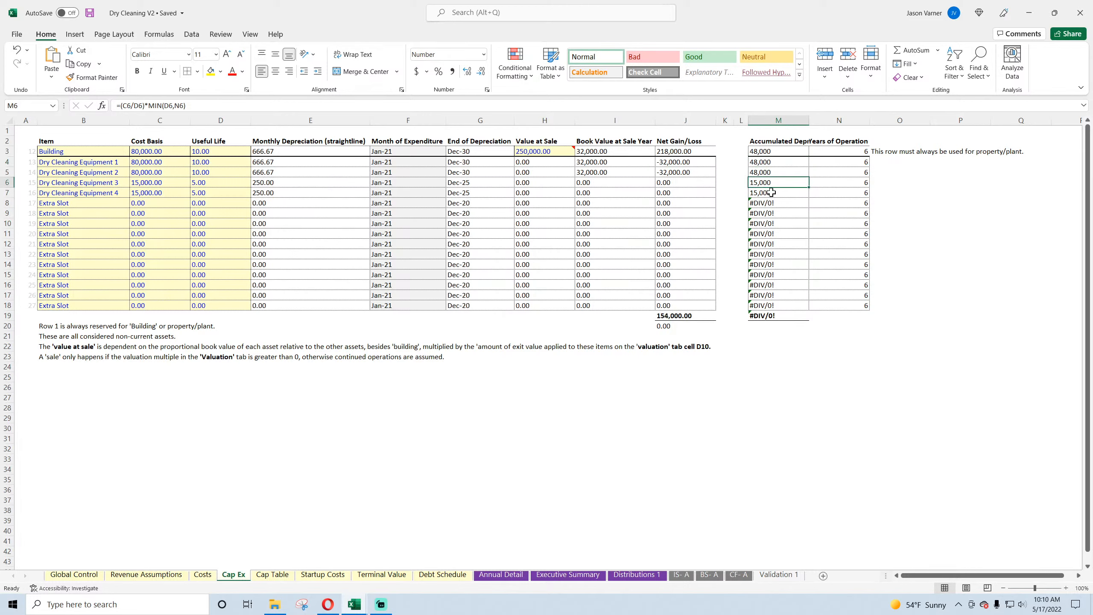
{"action": "left_click", "coordinate": [771, 204]}
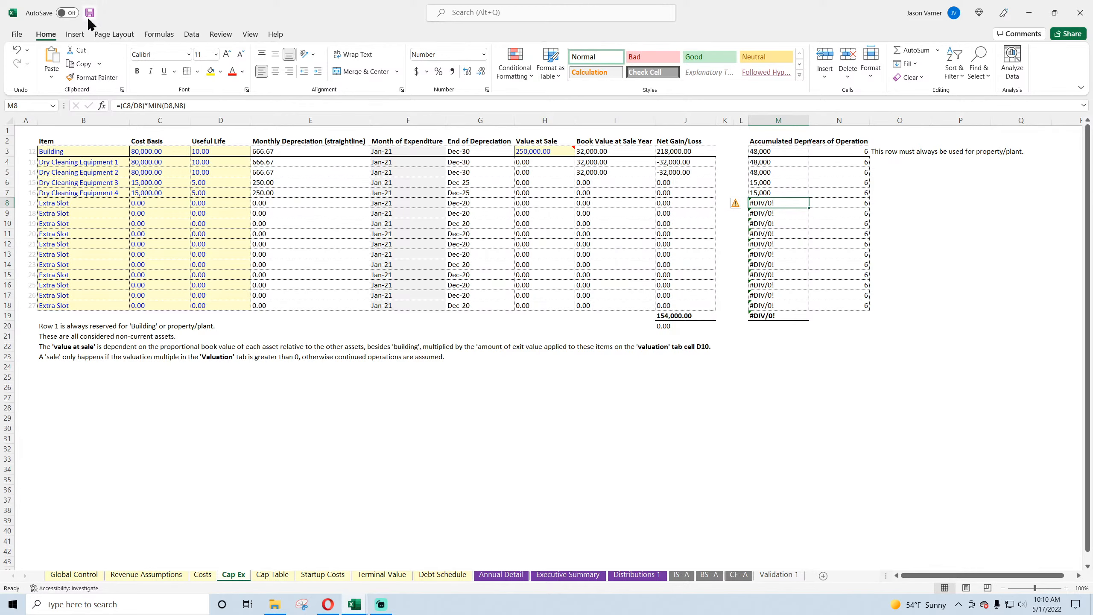
Step: Look over the Cap Table's equity pools and annual distribution summary
{"action": "left_click", "coordinate": [272, 575]}
{"action": "scroll", "coordinate": [290, 445], "scroll_direction": "down", "scroll_amount": 11}
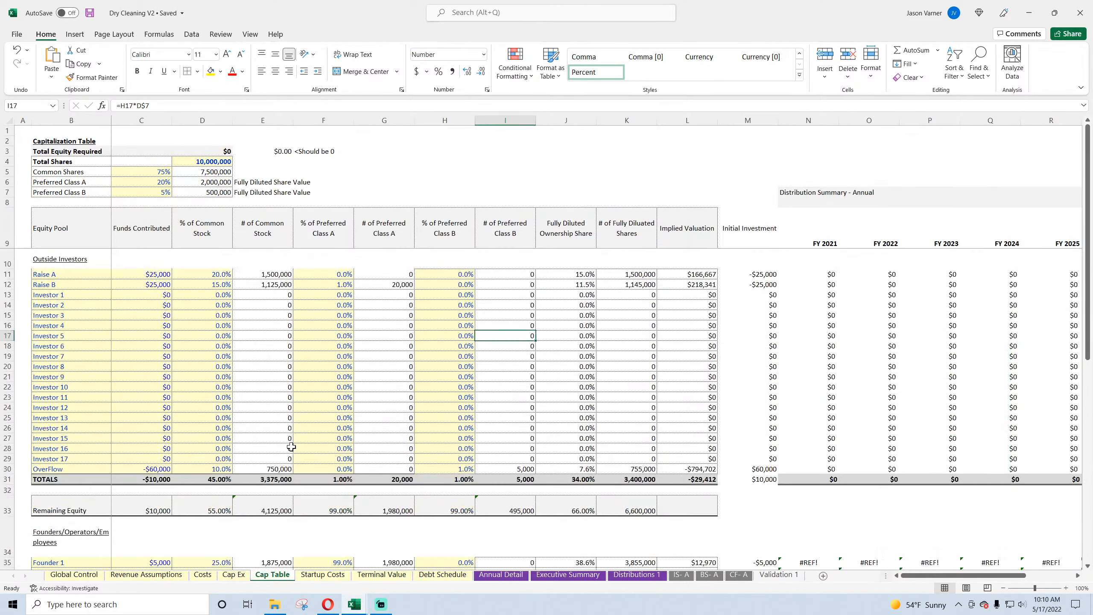
{"action": "scroll", "coordinate": [291, 448], "scroll_direction": "up", "scroll_amount": 11}
{"action": "mouse_move", "coordinate": [1001, 576]}
{"action": "left_mouse_down"}
{"action": "mouse_move", "coordinate": [1048, 581]}
{"action": "mouse_move", "coordinate": [1002, 579]}
{"action": "left_mouse_up"}
Step: Apply all borders in a lighter line style to the cost items and amounts in B4:C14 of the Startup Costs sheet
{"action": "left_click", "coordinate": [323, 575]}
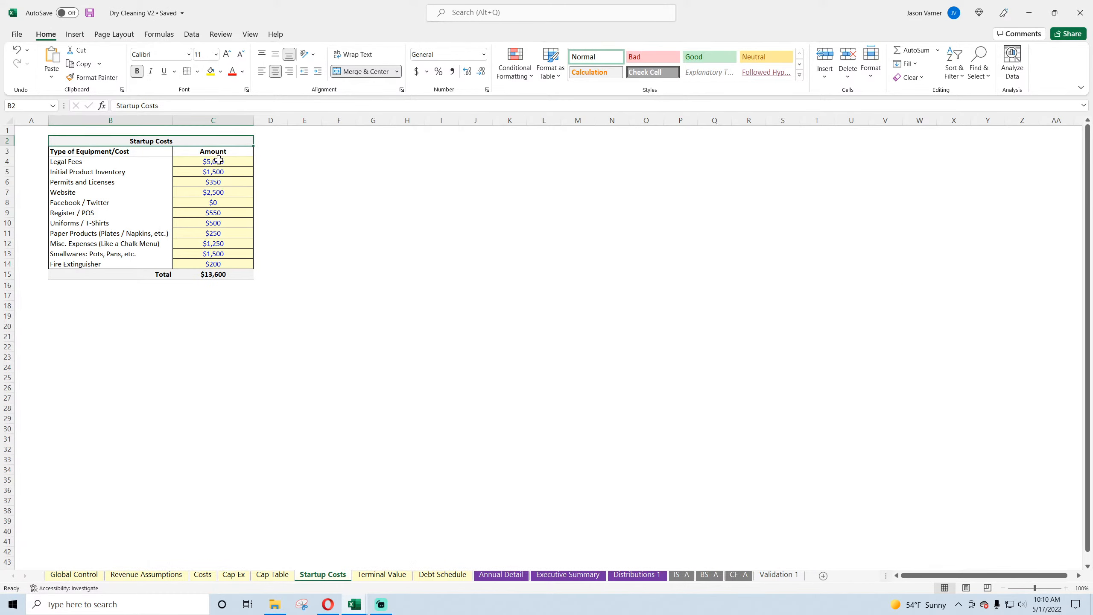
{"action": "left_click_drag", "start_coordinate": [219, 160], "coordinate": [164, 263]}
{"action": "left_click", "coordinate": [197, 71]}
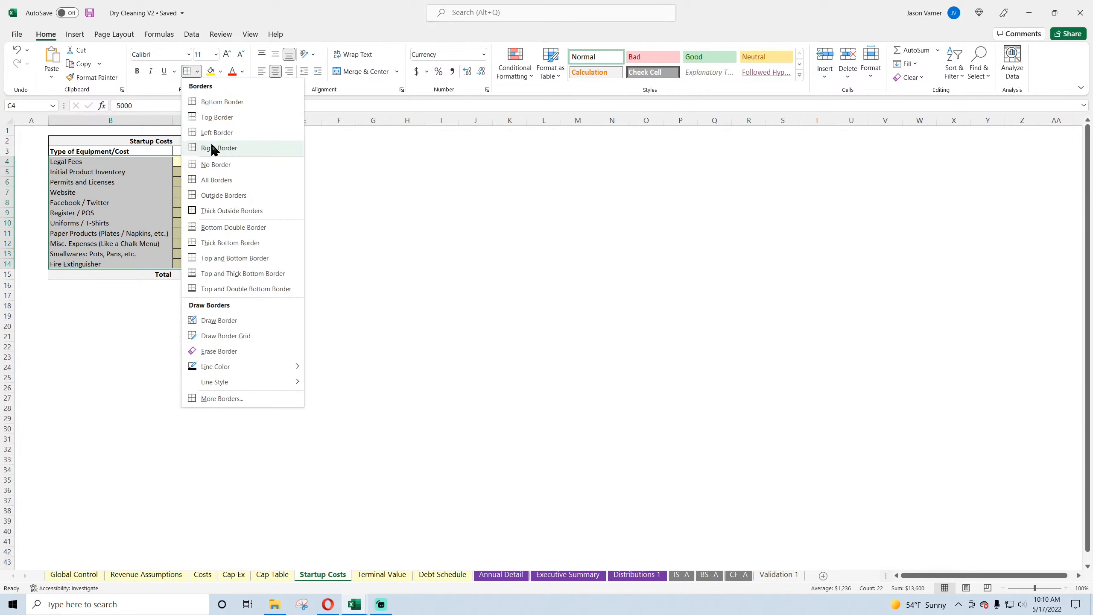
{"action": "left_click", "coordinate": [219, 180]}
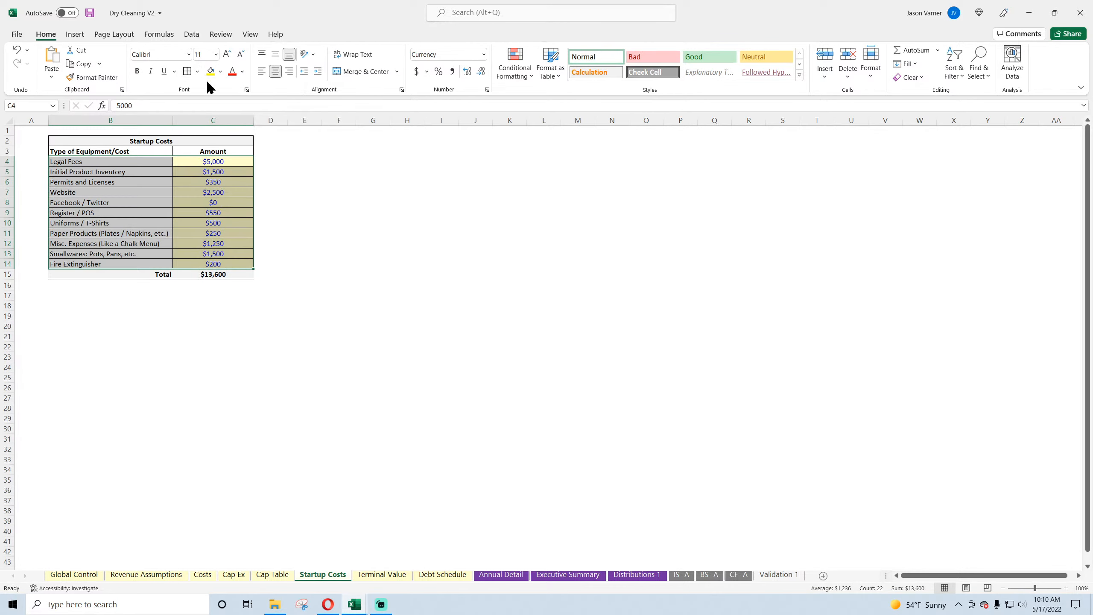
{"action": "left_click", "coordinate": [198, 71]}
{"action": "mouse_move", "coordinate": [246, 381]}
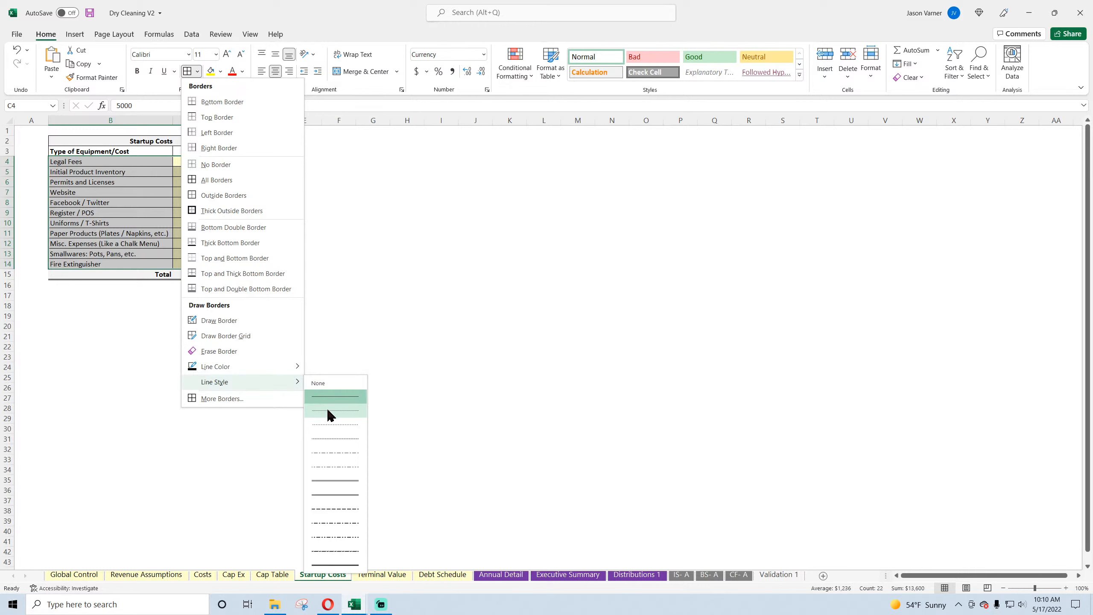
{"action": "left_click", "coordinate": [328, 414]}
{"action": "left_click", "coordinate": [184, 71]}
{"action": "left_click", "coordinate": [344, 225]}
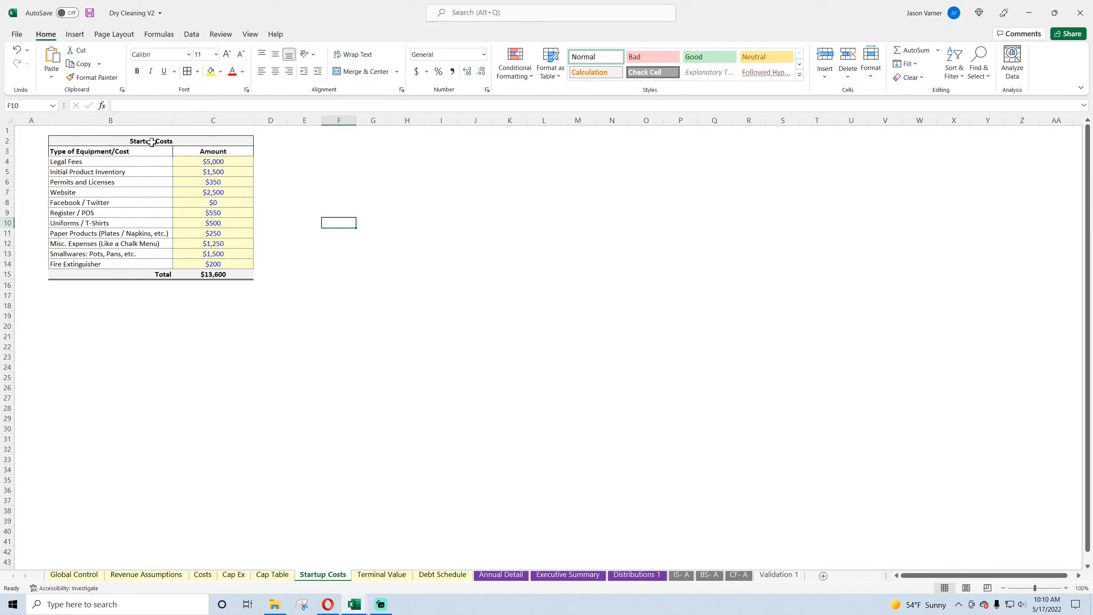
Step: Apply the same lighter borders to the Startup Costs title and header rows, and save the workbook
{"action": "left_click_drag", "start_coordinate": [152, 142], "coordinate": [155, 150]}
{"action": "left_click", "coordinate": [187, 72]}
{"action": "left_click", "coordinate": [391, 245]}
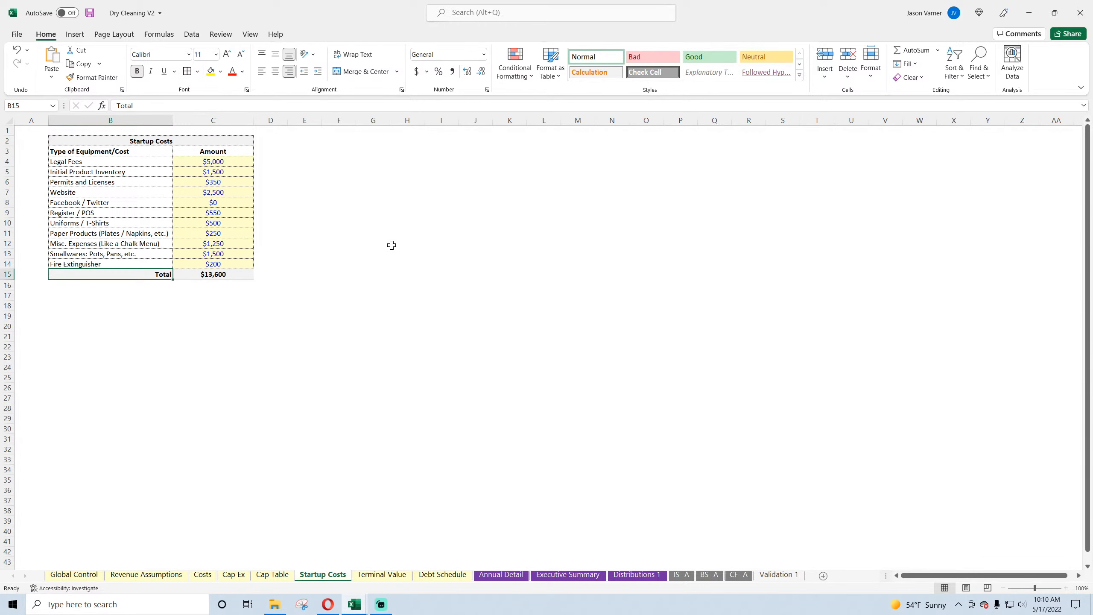
{"action": "left_click", "coordinate": [90, 14]}
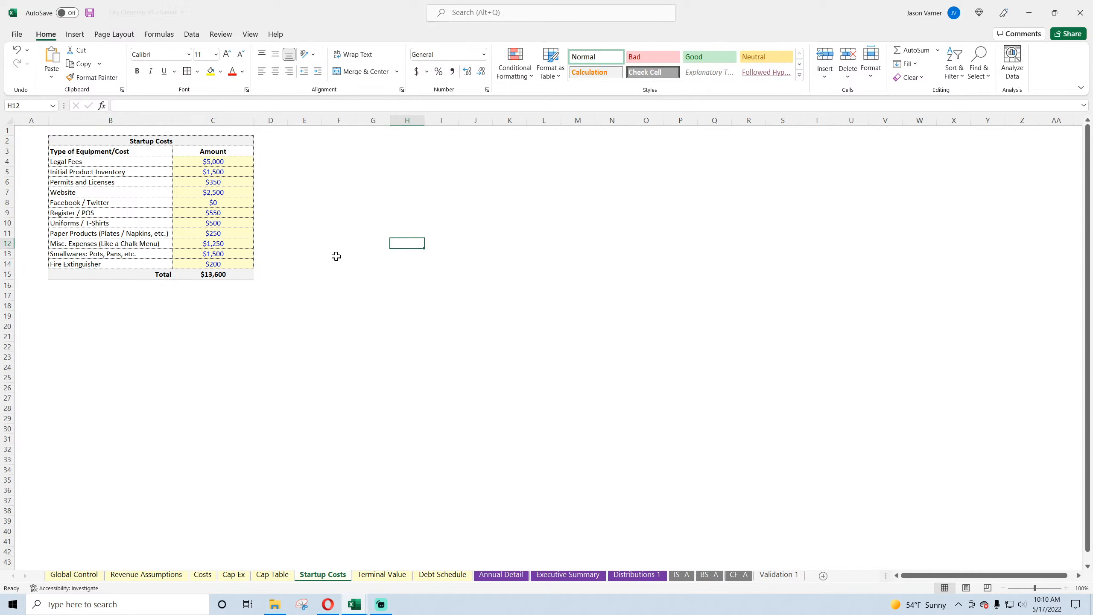
{"action": "left_click", "coordinate": [337, 253]}
Step: Review the Terminal Value sheet's Final Year EBITDA formula in D5 and look over the Debt Schedule
{"action": "left_click", "coordinate": [387, 574]}
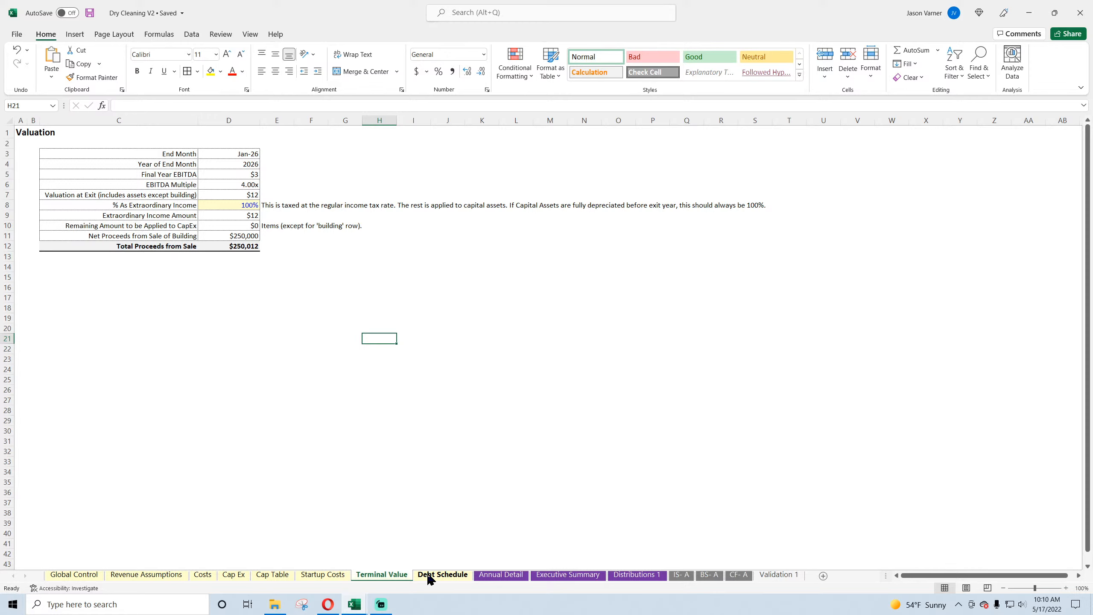
{"action": "left_click", "coordinate": [235, 173]}
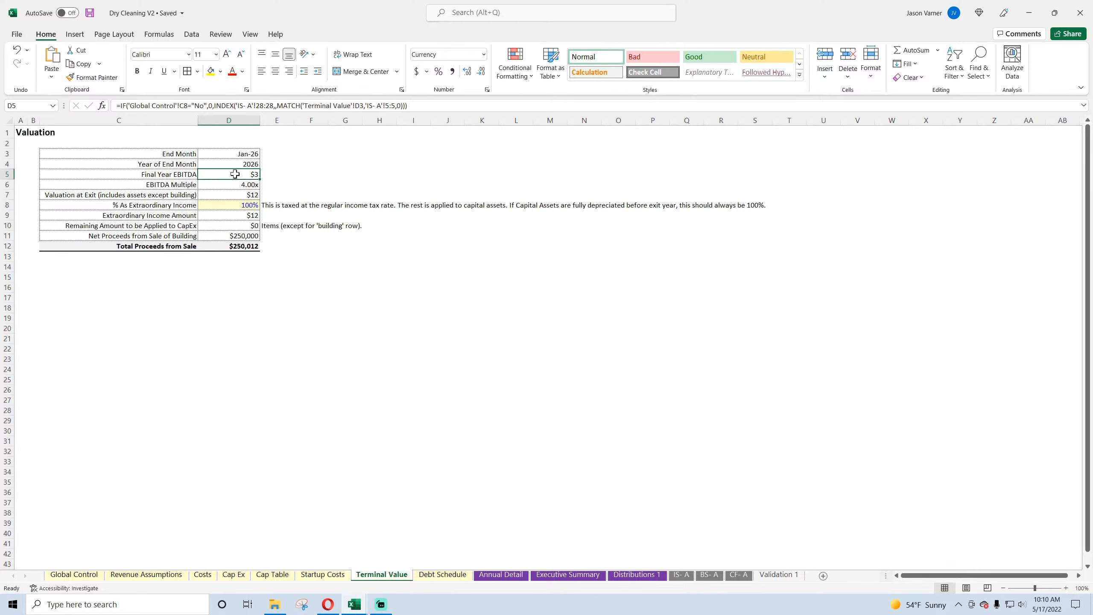
{"action": "left_click", "coordinate": [430, 575]}
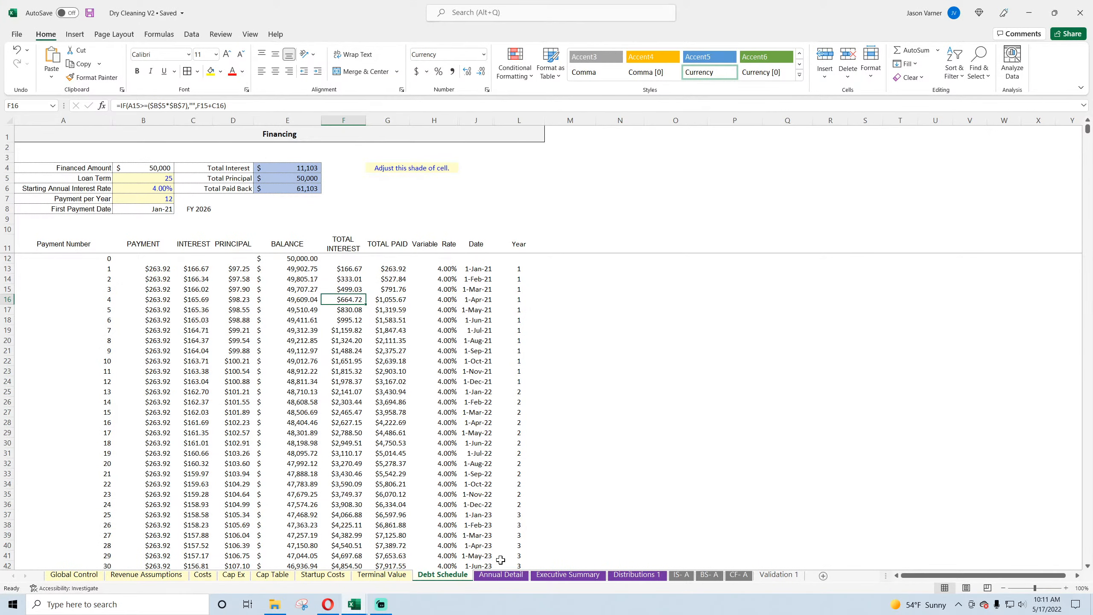
Step: Look over the services, revenue, variable cost and fixed cost sections of the Annual Detail sheet
{"action": "left_click", "coordinate": [501, 574]}
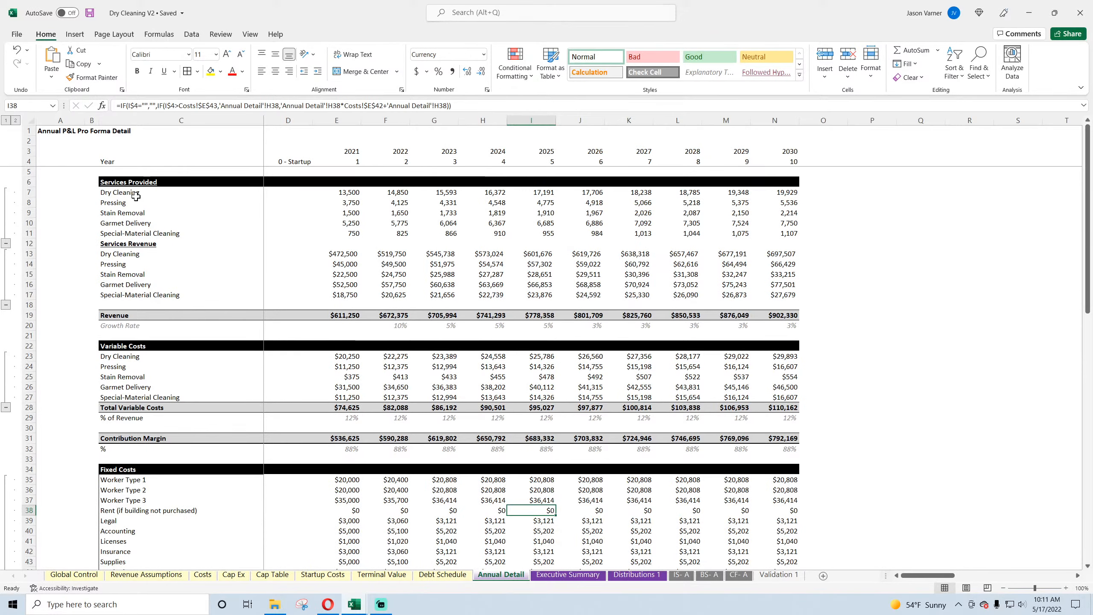
{"action": "left_click", "coordinate": [134, 193]}
{"action": "left_click", "coordinate": [386, 265]}
{"action": "scroll", "coordinate": [366, 254], "scroll_direction": "down", "scroll_amount": 6}
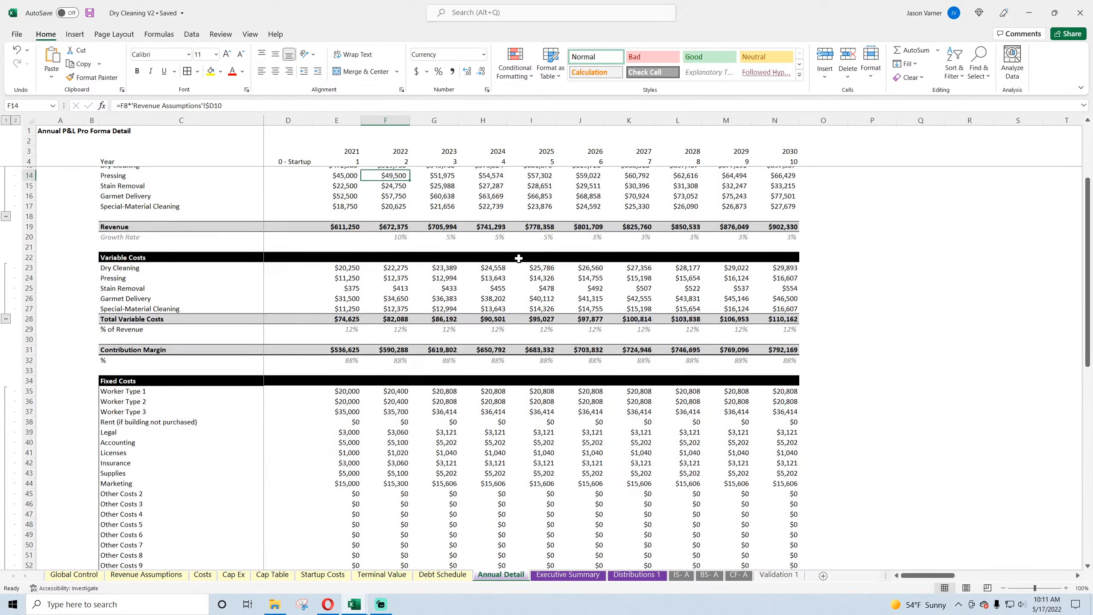
{"action": "scroll", "coordinate": [349, 245], "scroll_direction": "up", "scroll_amount": 6}
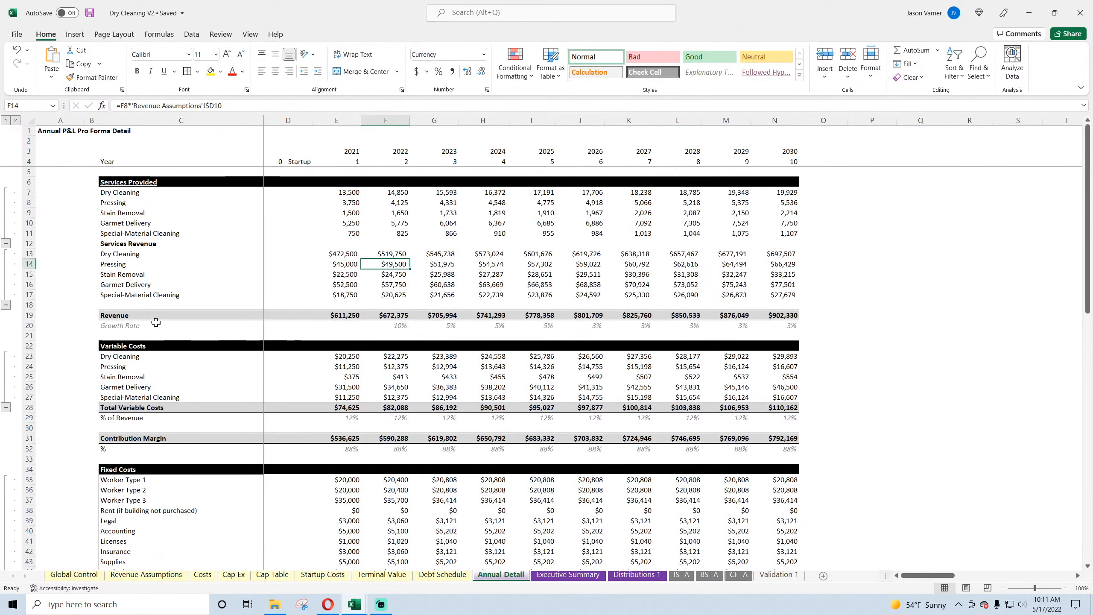
Step: Examine the Variable Costs lines in rows 23 to 27 against the services and revenue sections of Annual Detail
{"action": "left_click_drag", "start_coordinate": [125, 357], "coordinate": [402, 397]}
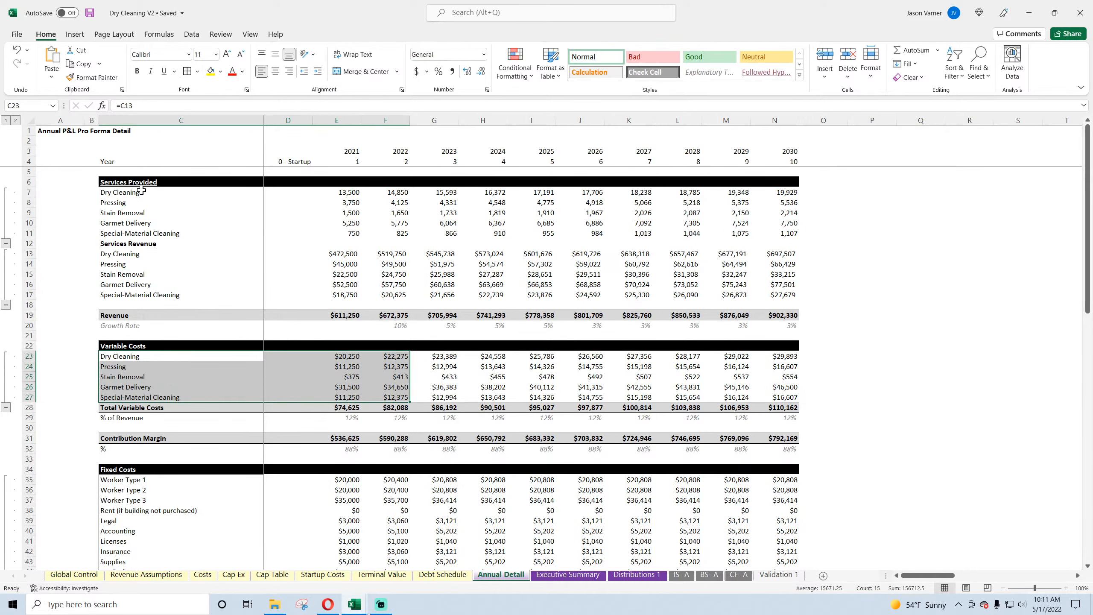
{"action": "left_click_drag", "start_coordinate": [141, 190], "coordinate": [527, 306]}
{"action": "left_click", "coordinate": [341, 275]}
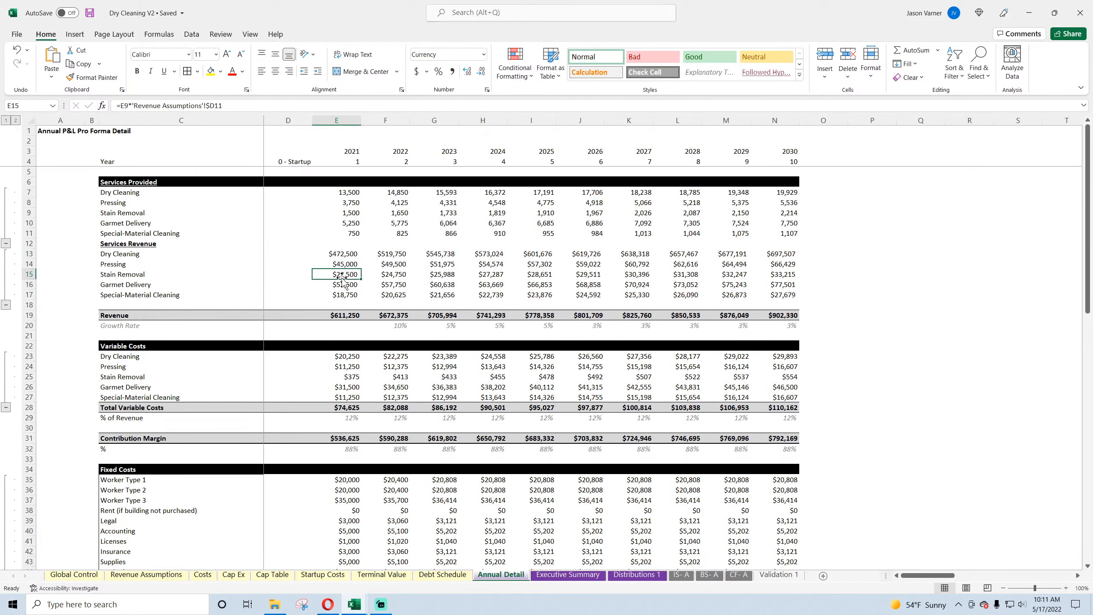
{"action": "scroll", "coordinate": [343, 280], "scroll_direction": "down", "scroll_amount": 4}
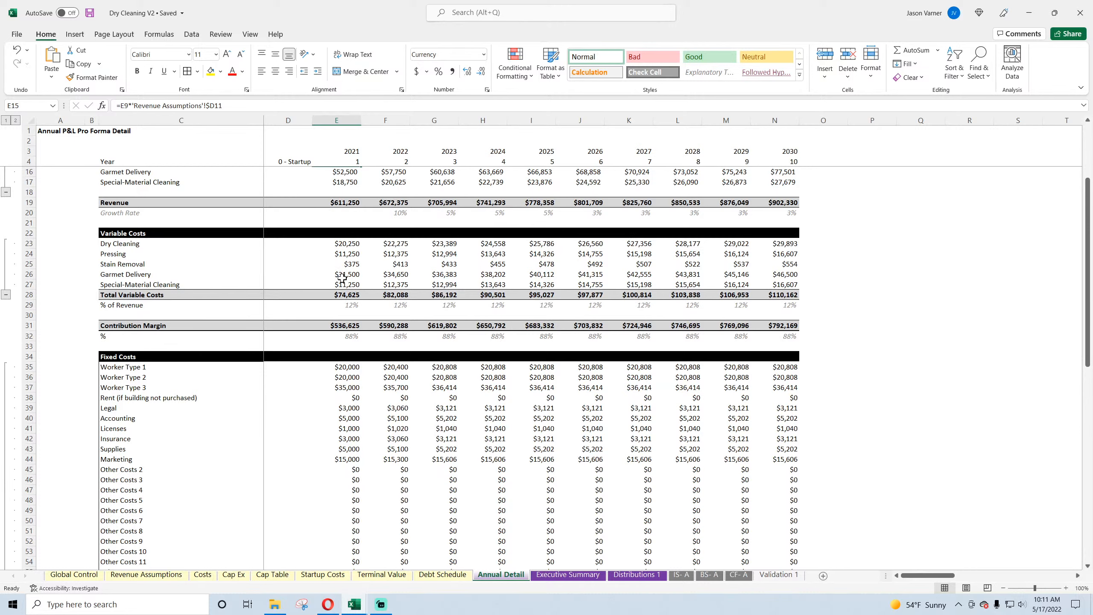
{"action": "left_click", "coordinate": [131, 248]}
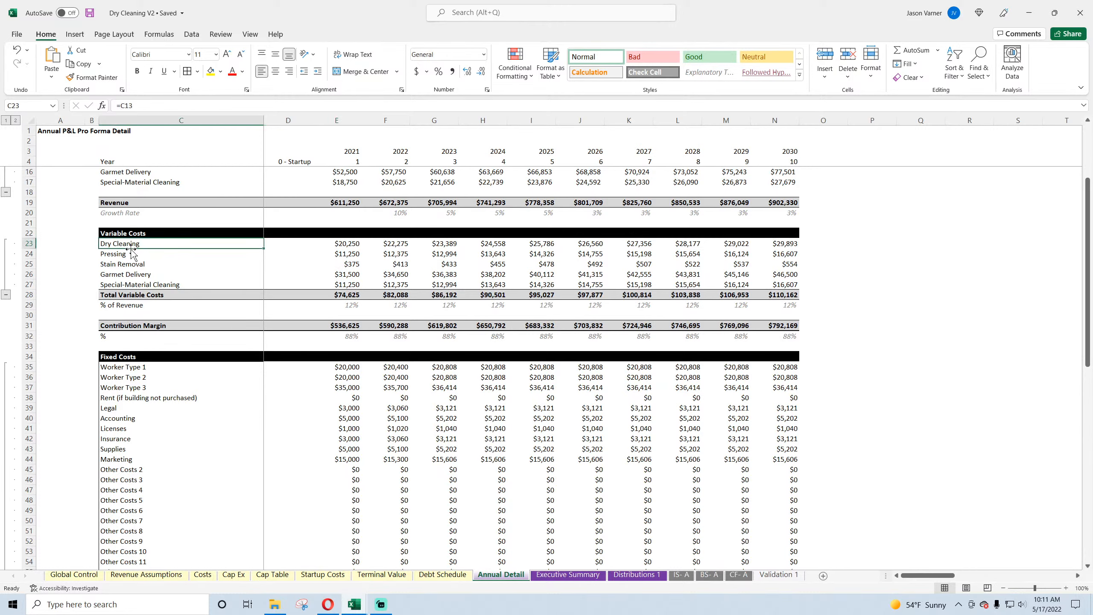
{"action": "left_click", "coordinate": [129, 254]}
{"action": "left_click", "coordinate": [133, 264]}
{"action": "left_click", "coordinate": [138, 274]}
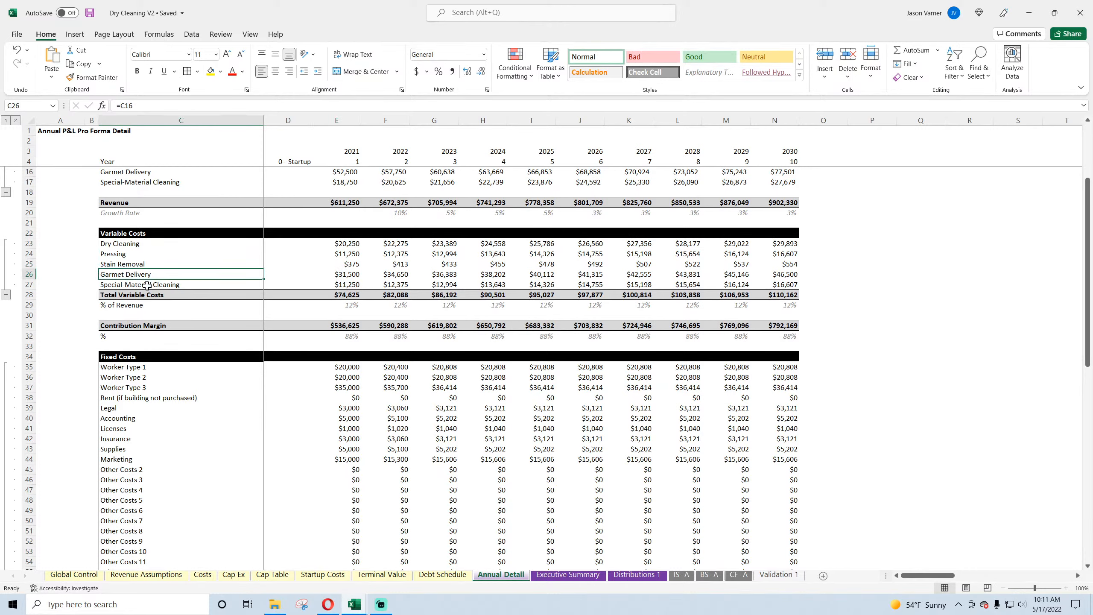
{"action": "left_click", "coordinate": [147, 286]}
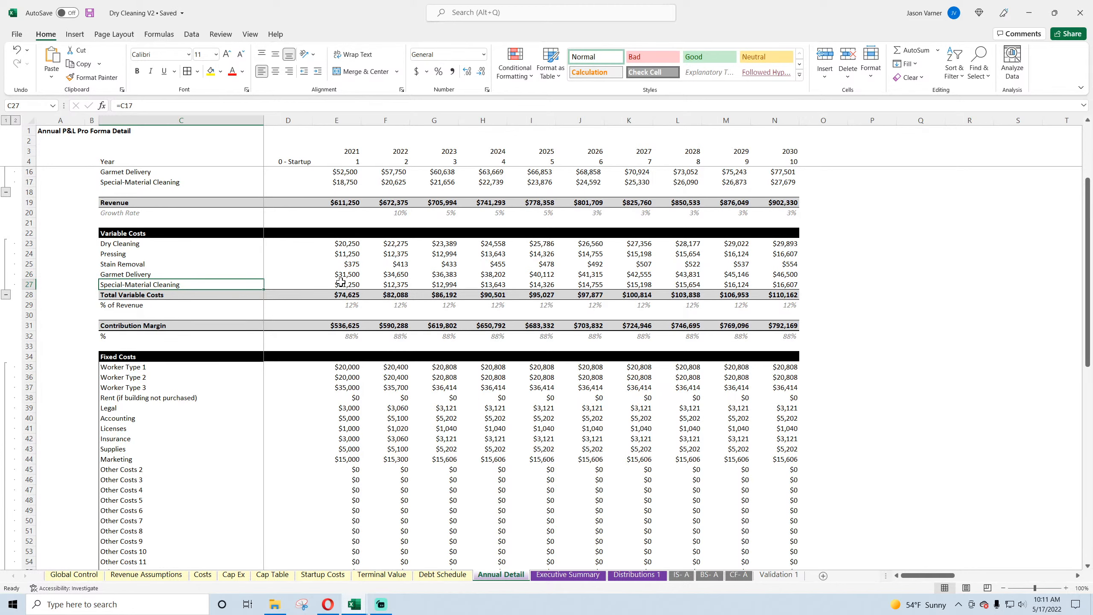
{"action": "scroll", "coordinate": [193, 244], "scroll_direction": "up", "scroll_amount": 4}
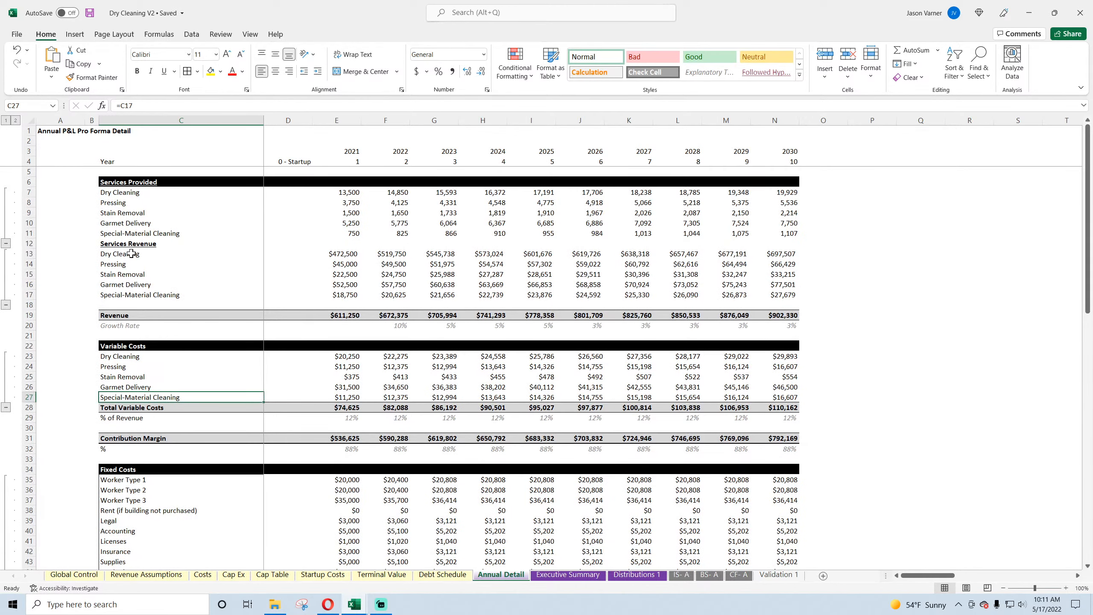
Step: Review the ten-year figures for services provided, services revenue and variable costs, including the formulas feeding them
{"action": "left_click_drag", "start_coordinate": [348, 192], "coordinate": [348, 233]}
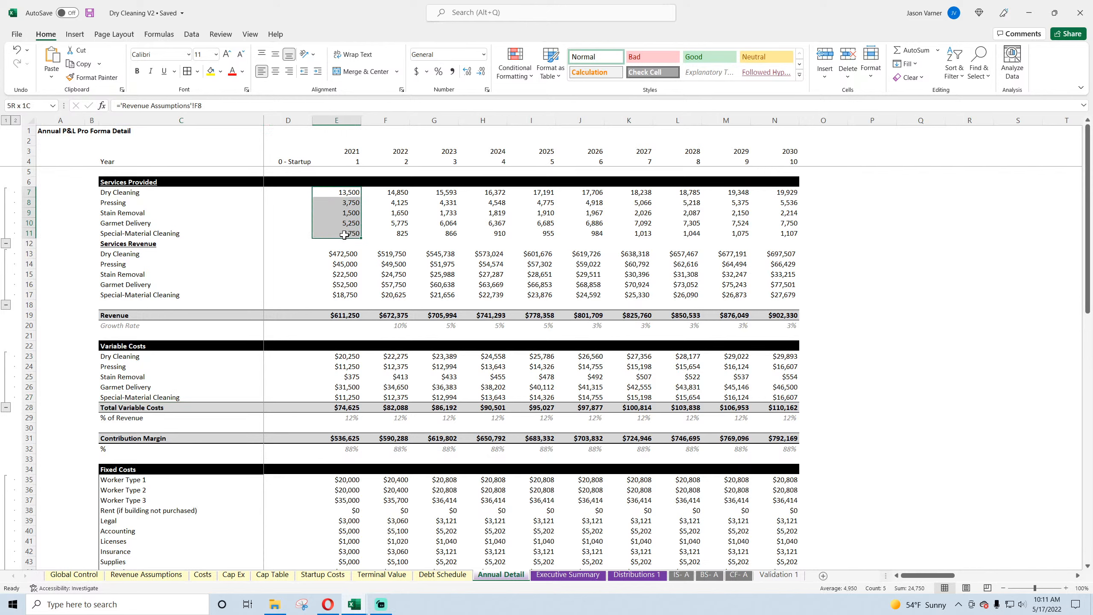
{"action": "left_click", "coordinate": [348, 192]}
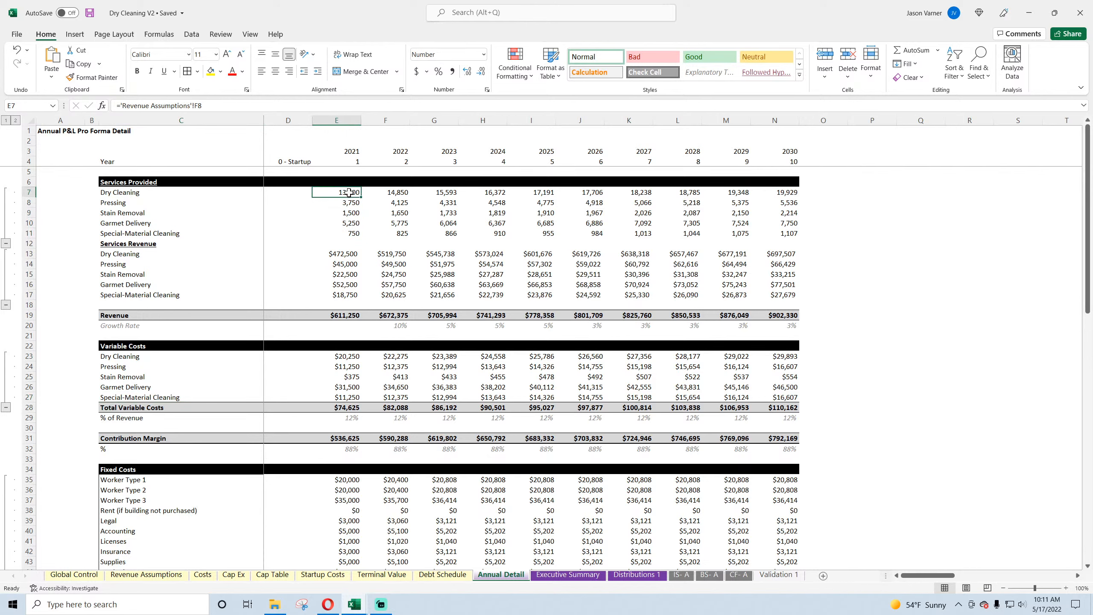
{"action": "left_click_drag", "start_coordinate": [348, 192], "coordinate": [731, 233]}
{"action": "left_click_drag", "start_coordinate": [342, 253], "coordinate": [794, 297]}
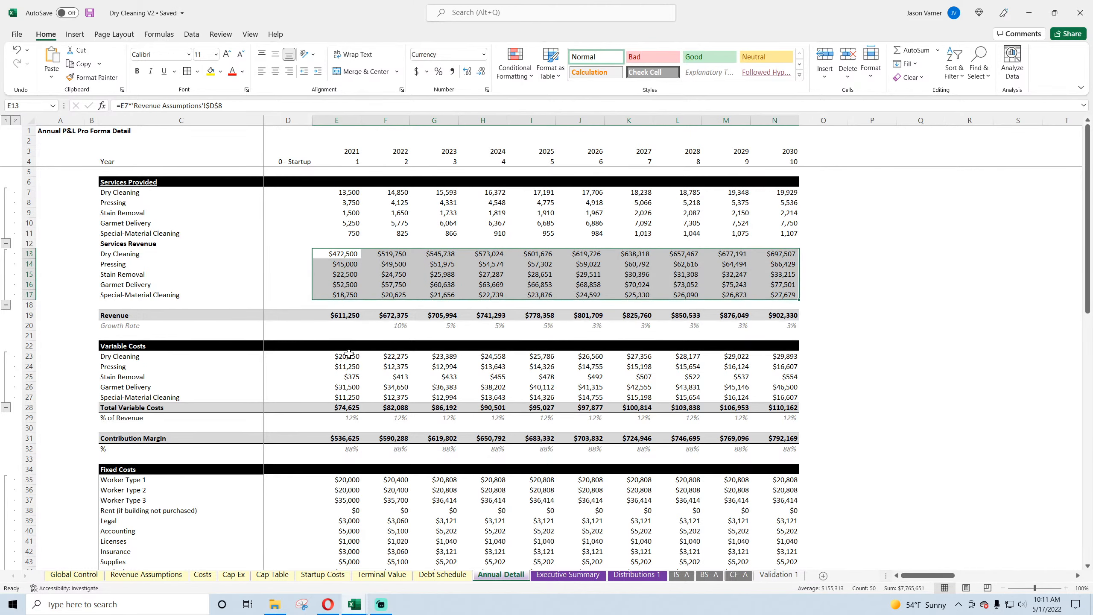
{"action": "left_click_drag", "start_coordinate": [349, 354], "coordinate": [712, 400]}
Step: Review the contribution margin, fixed costs and Debt Service rows of Annual Detail, checking Debt Service against the Debt Schedule sheet
{"action": "scroll", "coordinate": [199, 357], "scroll_direction": "down", "scroll_amount": 3}
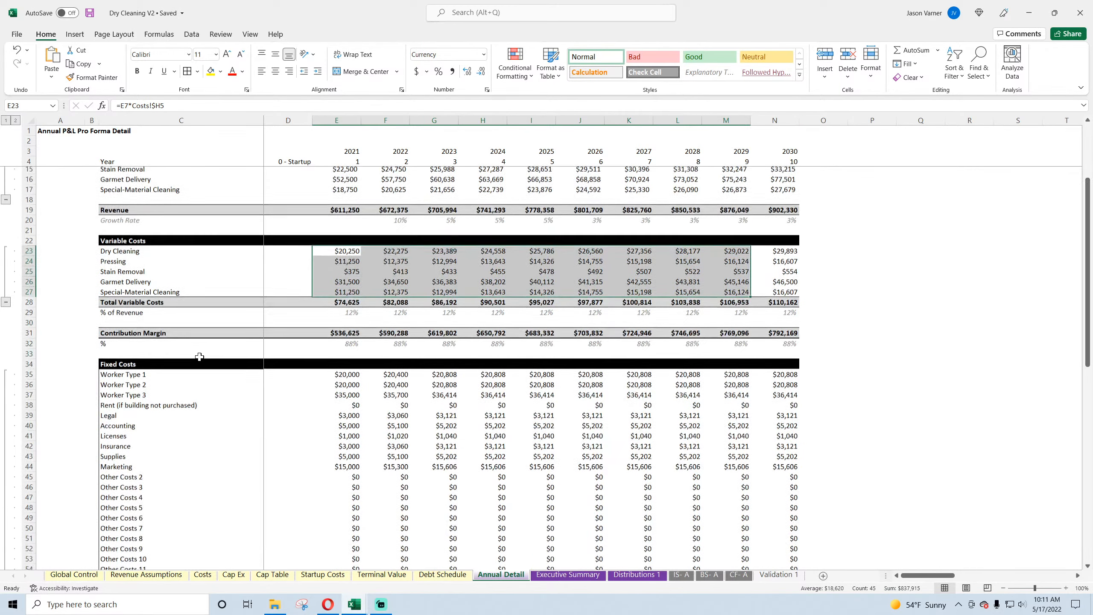
{"action": "left_click_drag", "start_coordinate": [342, 325], "coordinate": [443, 325]}
{"action": "left_click_drag", "start_coordinate": [341, 367], "coordinate": [512, 433]}
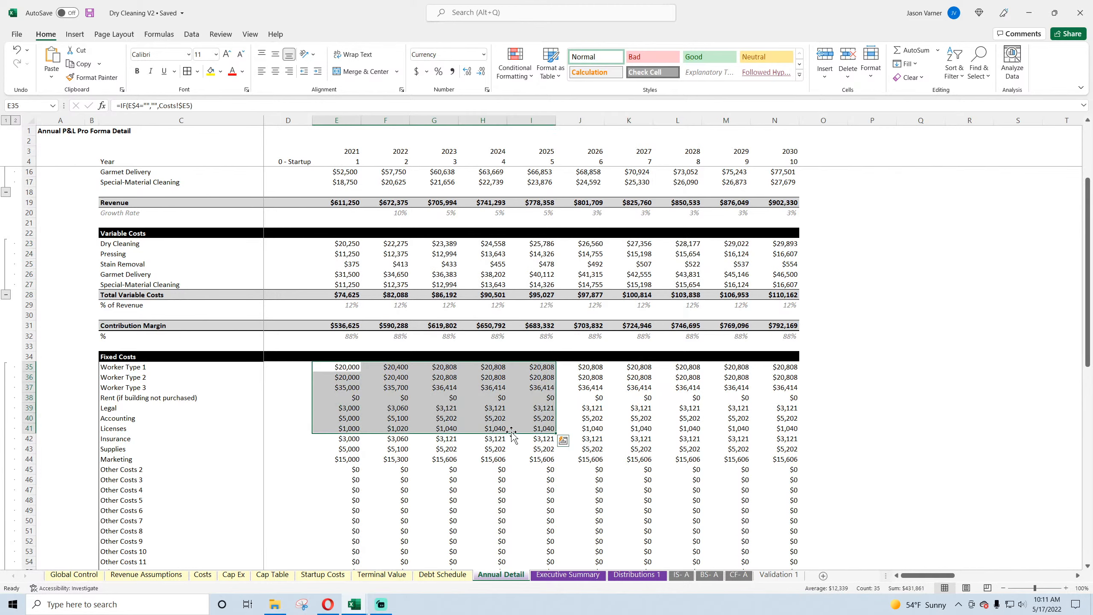
{"action": "scroll", "coordinate": [356, 389], "scroll_direction": "down", "scroll_amount": 11}
{"action": "left_click_drag", "start_coordinate": [349, 408], "coordinate": [435, 408]}
{"action": "scroll", "coordinate": [350, 344], "scroll_direction": "down", "scroll_amount": 4}
{"action": "left_click", "coordinate": [350, 326]}
{"action": "left_click", "coordinate": [405, 326]}
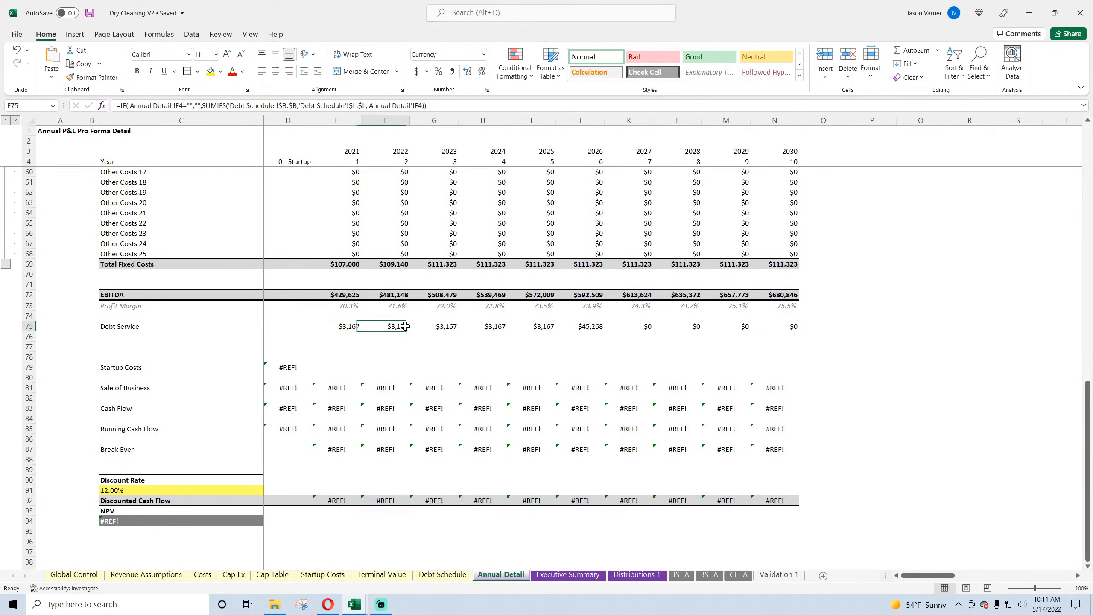
{"action": "left_click_drag", "start_coordinate": [576, 326], "coordinate": [346, 323]}
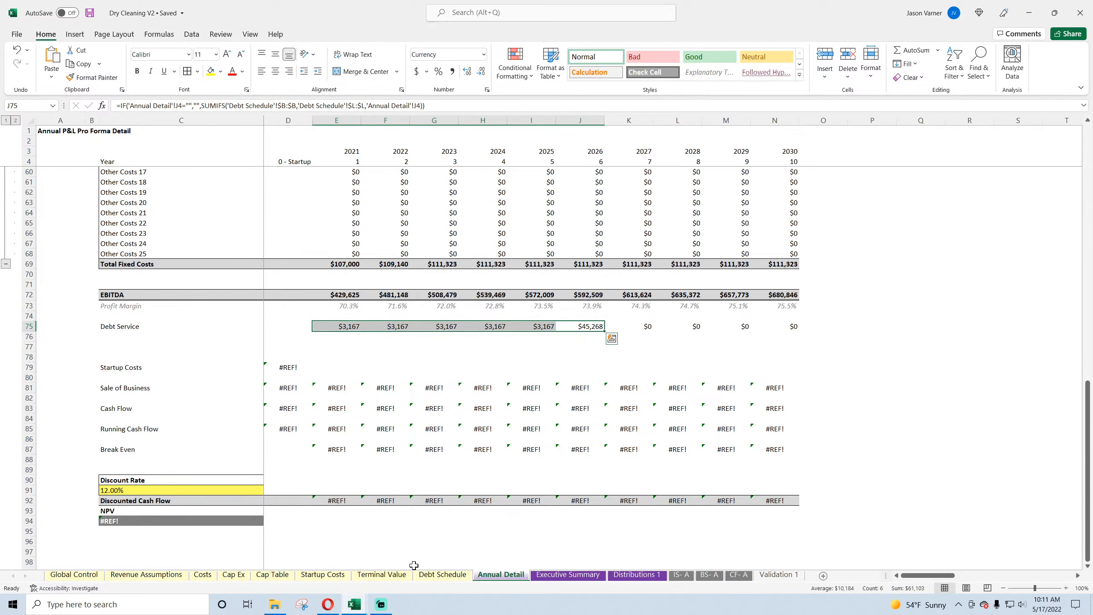
{"action": "left_click", "coordinate": [443, 575]}
{"action": "left_click", "coordinate": [503, 575]}
Step: Replace the broken Startup Costs formula in D79 with a link to the total in C15 of the Startup Costs sheet
{"action": "left_click", "coordinate": [288, 366]}
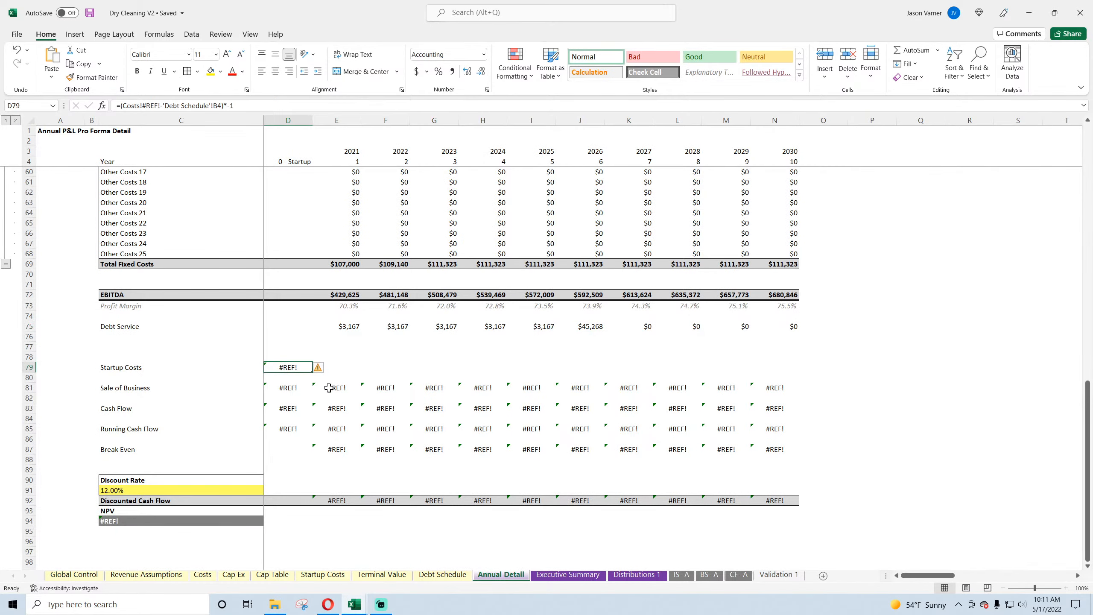
{"action": "type", "text": "="}
{"action": "left_click", "coordinate": [323, 574]}
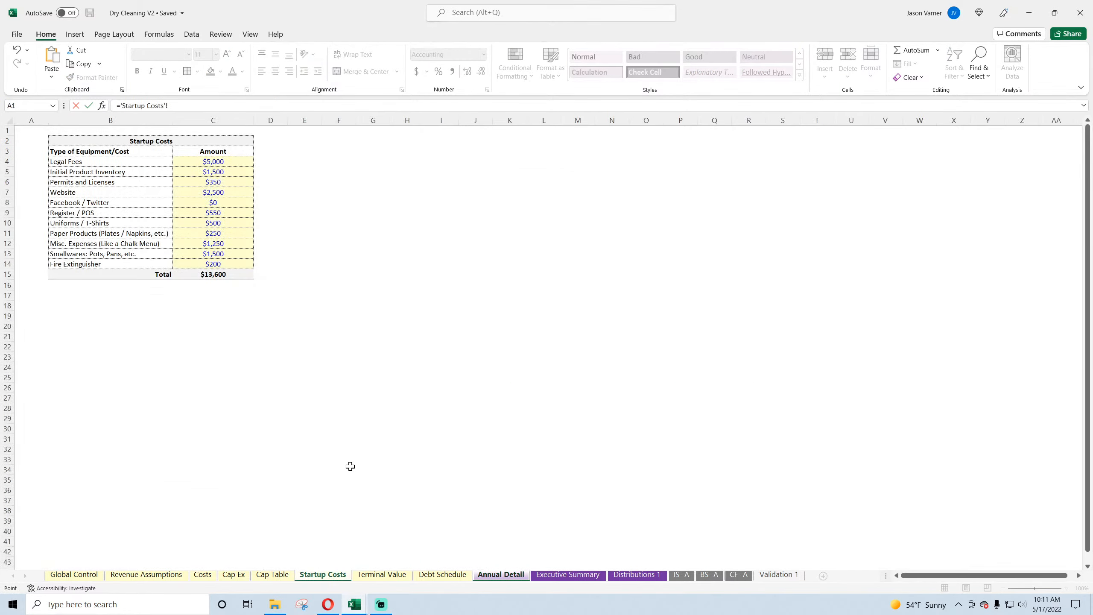
{"action": "left_click", "coordinate": [222, 278]}
{"action": "key", "text": "Return"}
{"action": "left_click", "coordinate": [297, 367]}
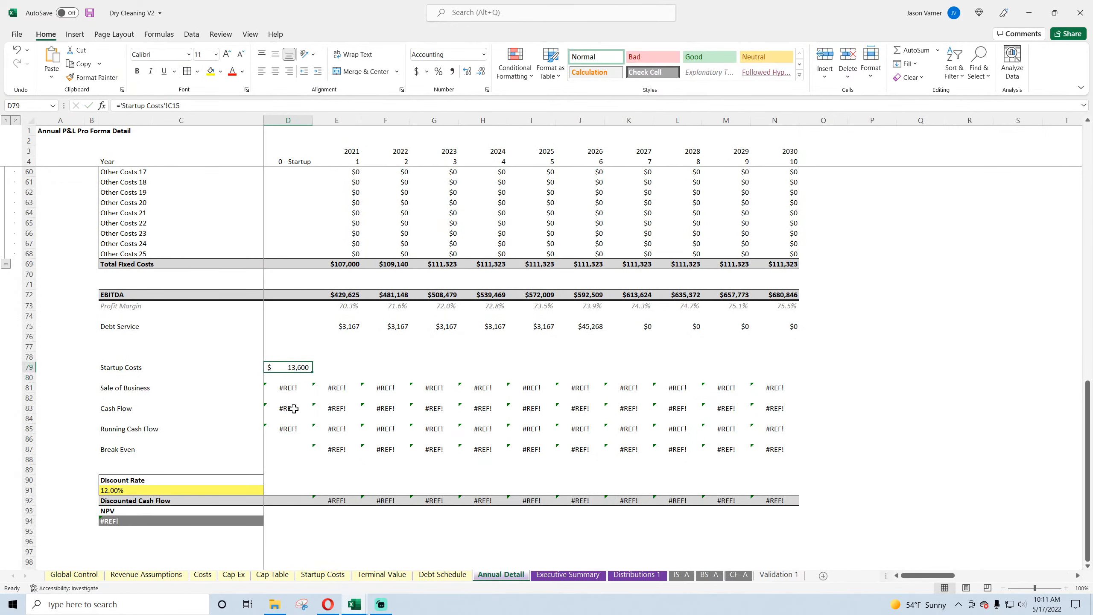
Step: Clear the broken Sale of Business formula for the startup year in D81
{"action": "left_click", "coordinate": [291, 388]}
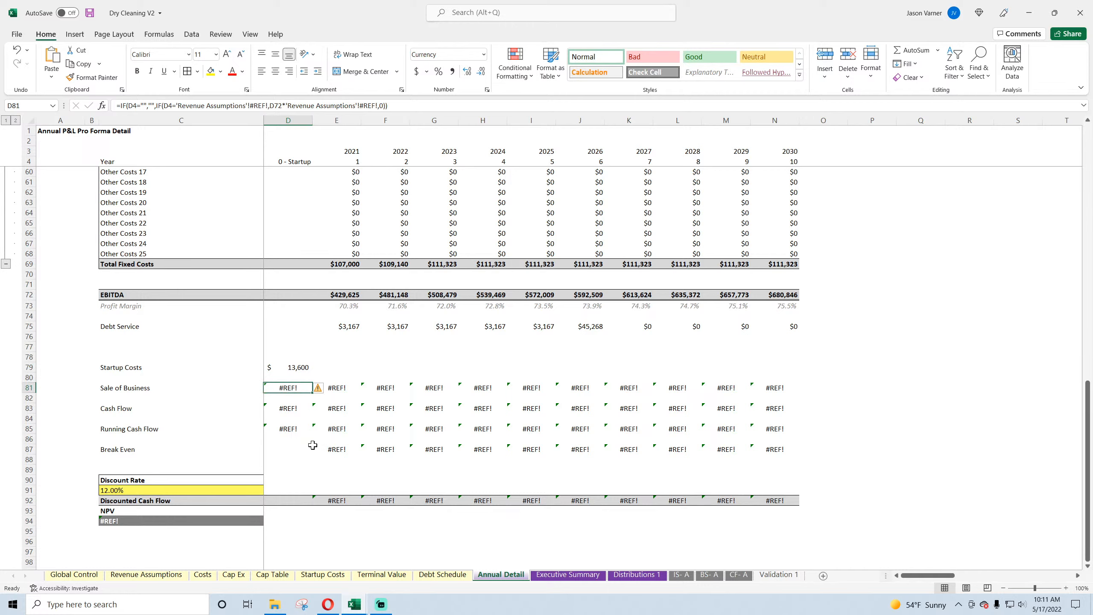
{"action": "type", "text": "=if"}
{"action": "key", "text": "BackSpace"}
{"action": "key", "text": "BackSpace"}
{"action": "key", "text": "BackSpace"}
{"action": "key", "text": "Return"}
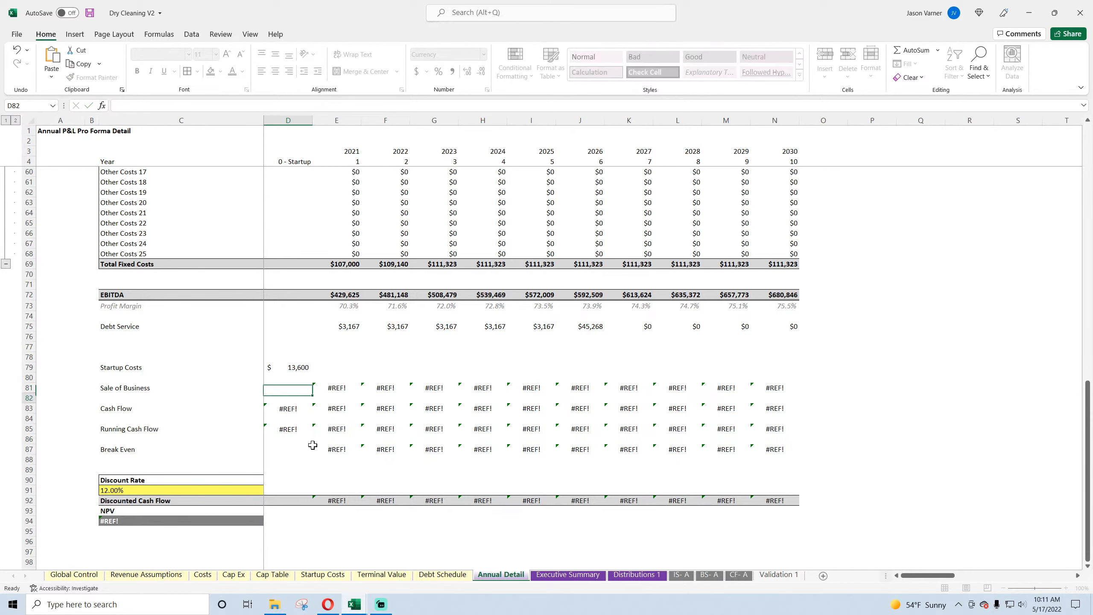
Step: Clear the broken Sale of Business formulas for years 1 to 10 in E81:N81
{"action": "key", "text": "Up"}
{"action": "key", "text": "Right"}
{"action": "type", "text": "=if("}
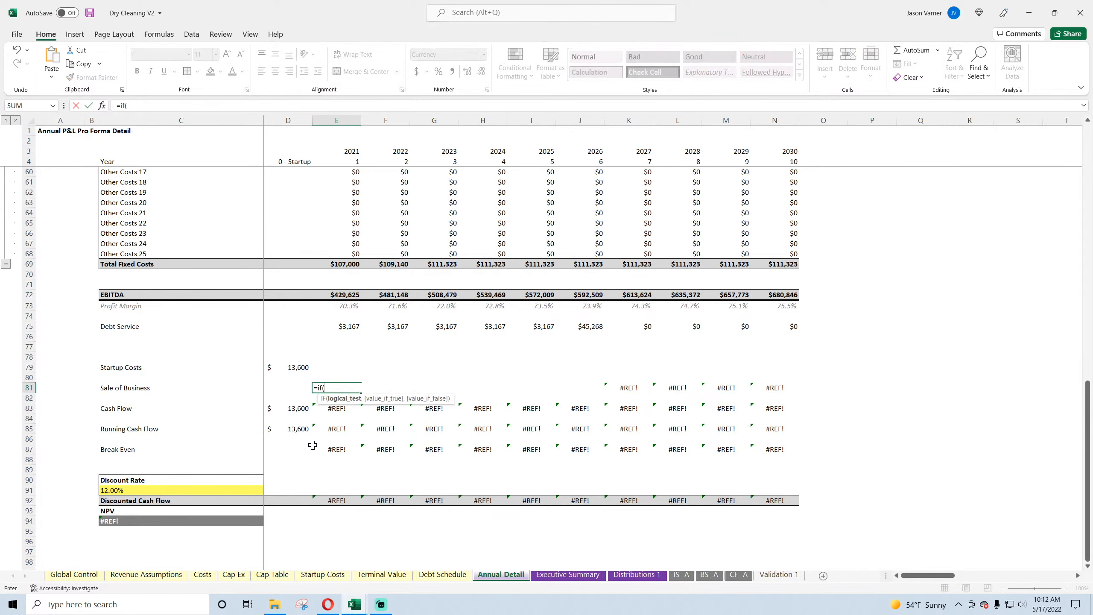
{"action": "key", "text": "BackSpace"}
{"action": "key", "text": "BackSpace"}
{"action": "key", "text": "BackSpace"}
{"action": "key", "text": "BackSpace"}
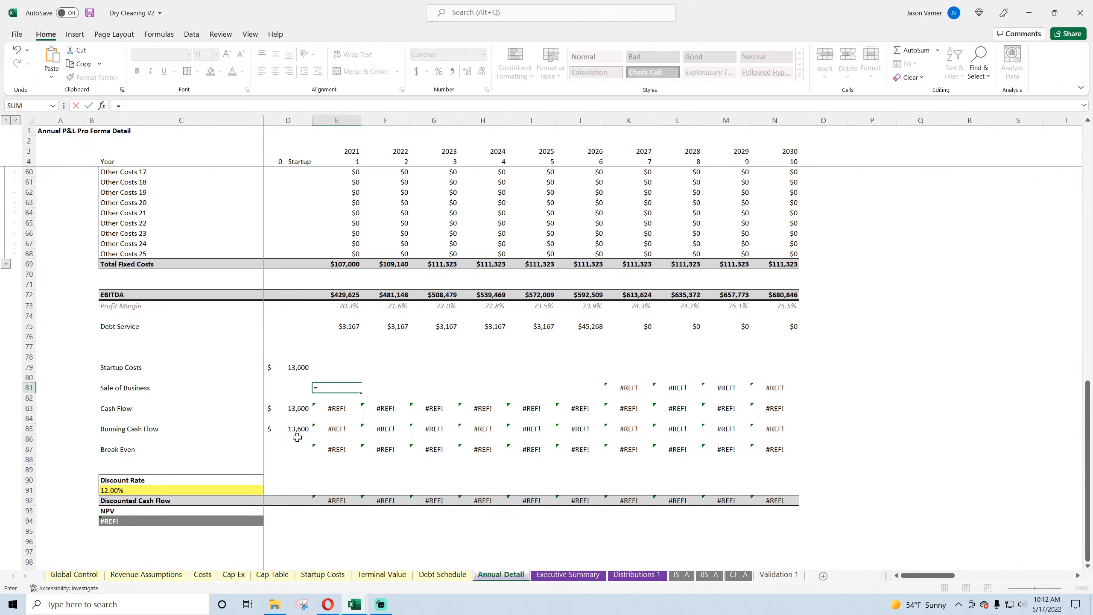
{"action": "key", "text": "Return"}
{"action": "key", "text": "Up"}
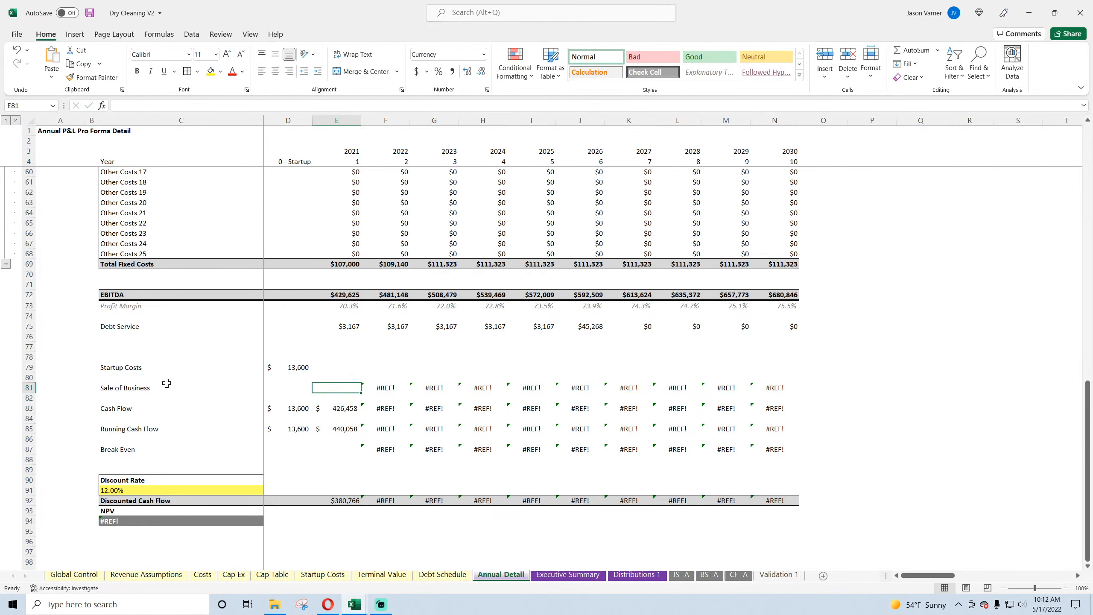
{"action": "left_click_drag", "start_coordinate": [362, 393], "coordinate": [798, 392]}
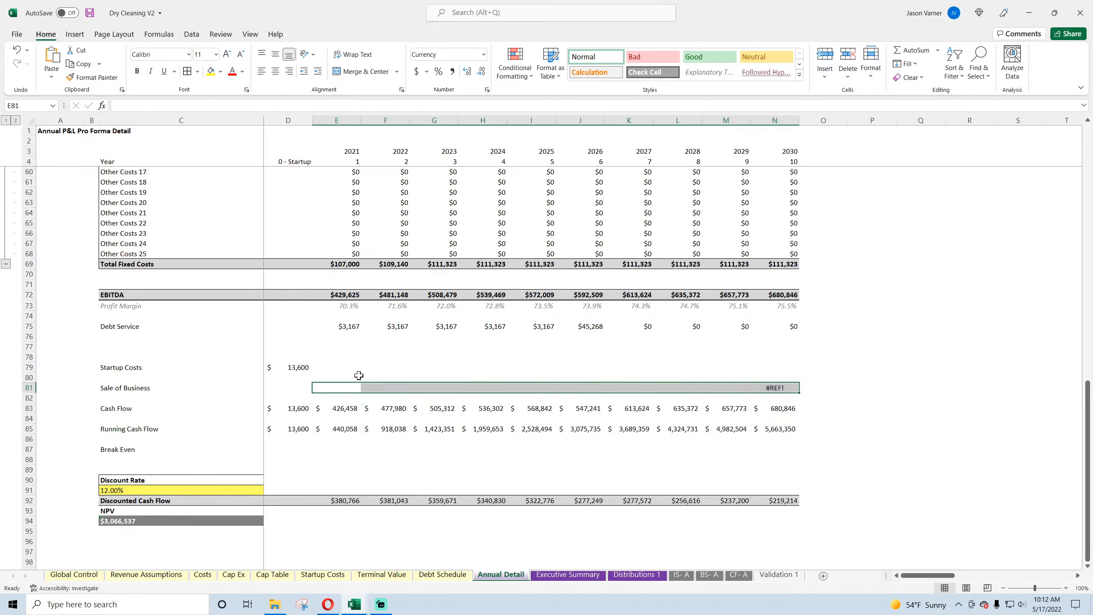
Step: Clear the Cash Flow, Running Cash Flow and Break Even labels and formulas in rows 83 to 87
{"action": "left_click", "coordinate": [134, 388]}
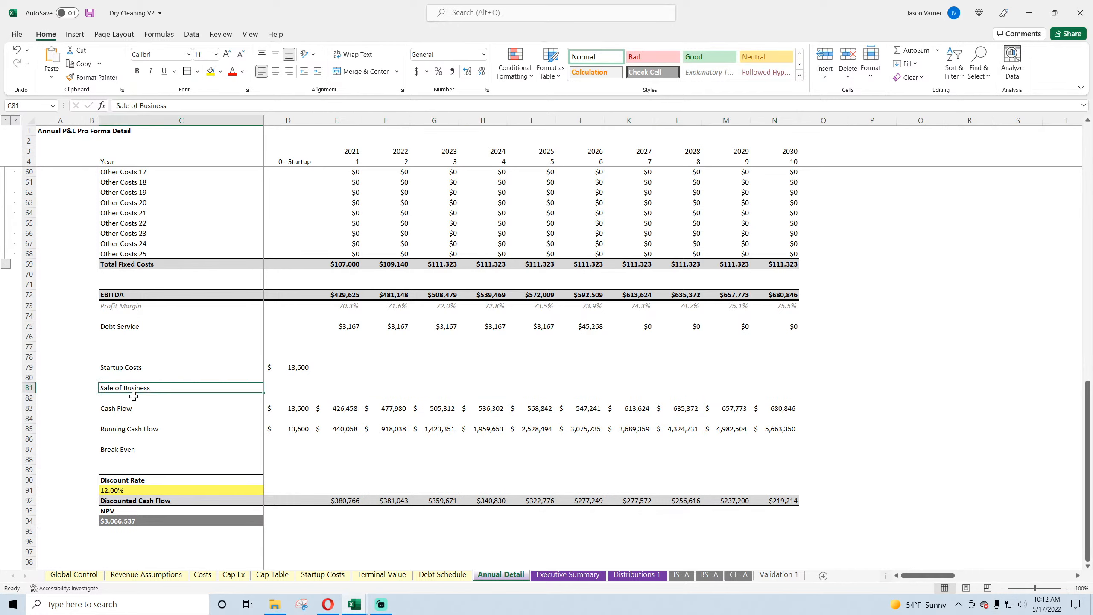
{"action": "left_click", "coordinate": [80, 408]}
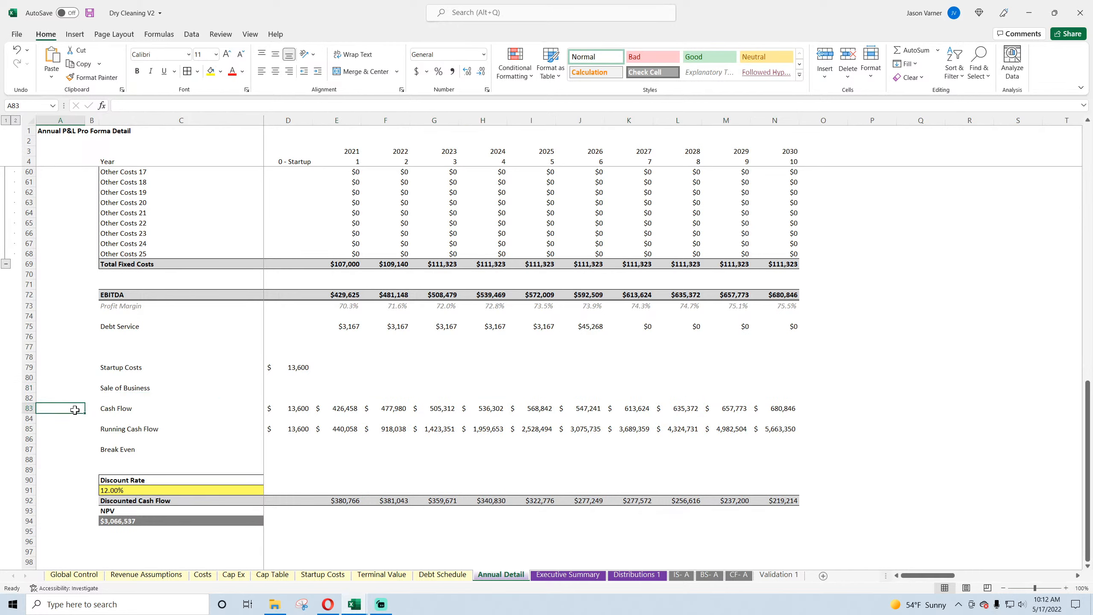
{"action": "left_click_drag", "start_coordinate": [74, 409], "coordinate": [982, 464]}
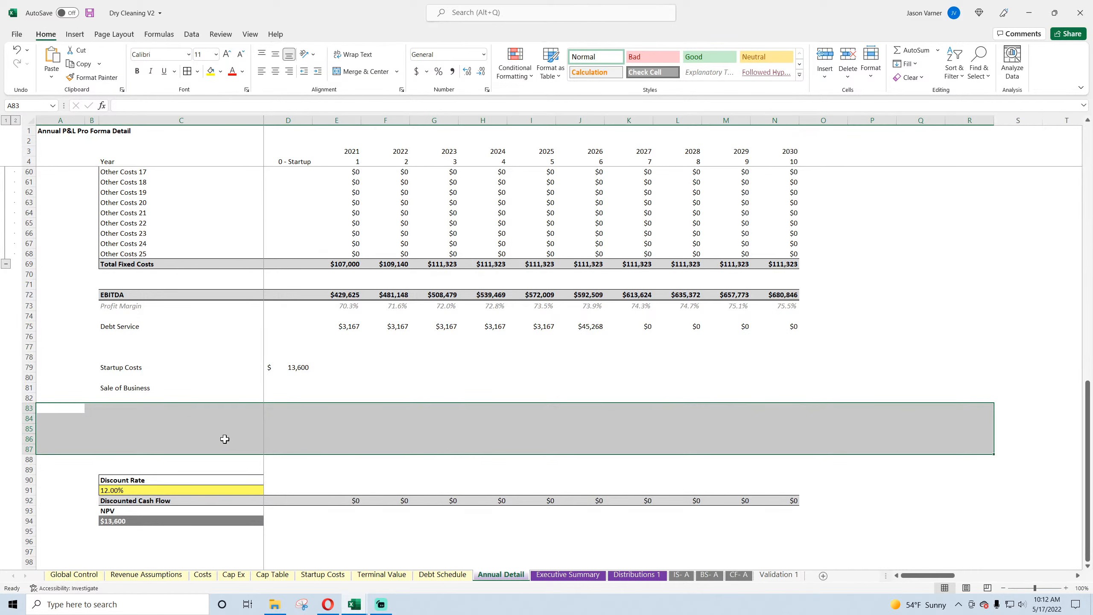
{"action": "left_click", "coordinate": [172, 428]}
Step: Delete the Sale of Business label in C81 and move the Startup Costs label and amount up to row 77
{"action": "left_click", "coordinate": [135, 386]}
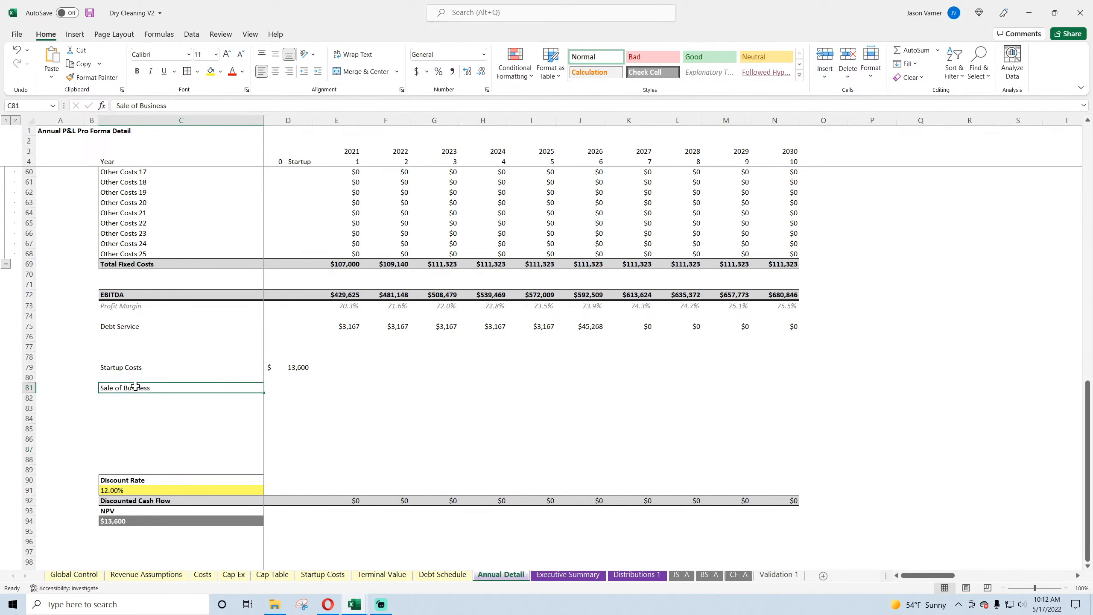
{"action": "key", "text": "Delete"}
{"action": "left_click_drag", "start_coordinate": [129, 367], "coordinate": [283, 348]}
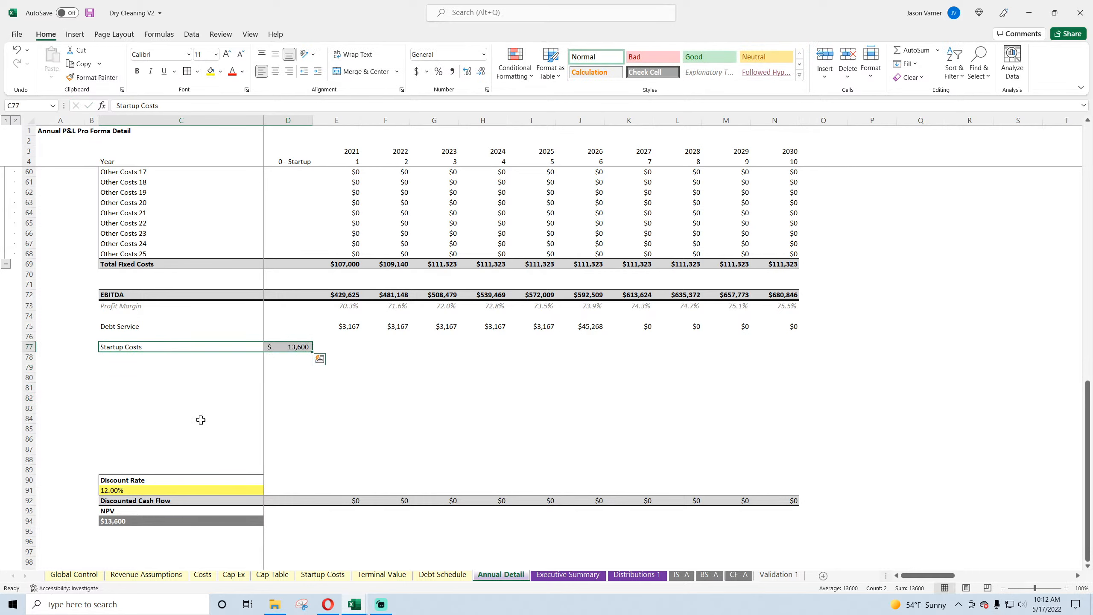
Step: Format the discount rate in C91 as an input with light yellow fill and blue font, and save the workbook
{"action": "left_click", "coordinate": [350, 502]}
{"action": "left_click", "coordinate": [119, 491]}
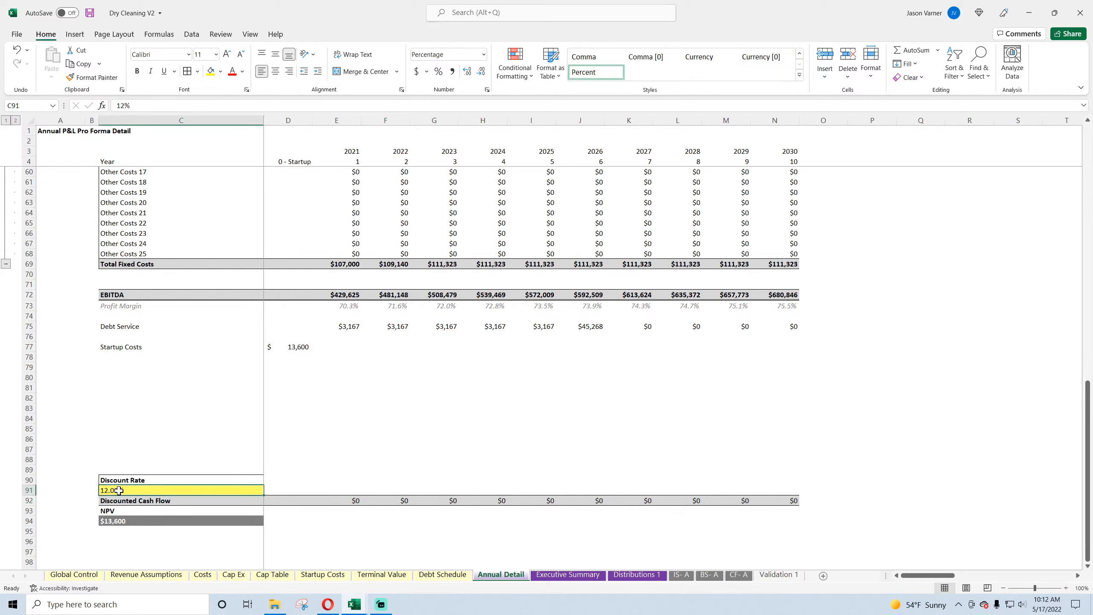
{"action": "left_click", "coordinate": [219, 72]}
{"action": "left_click", "coordinate": [218, 204]}
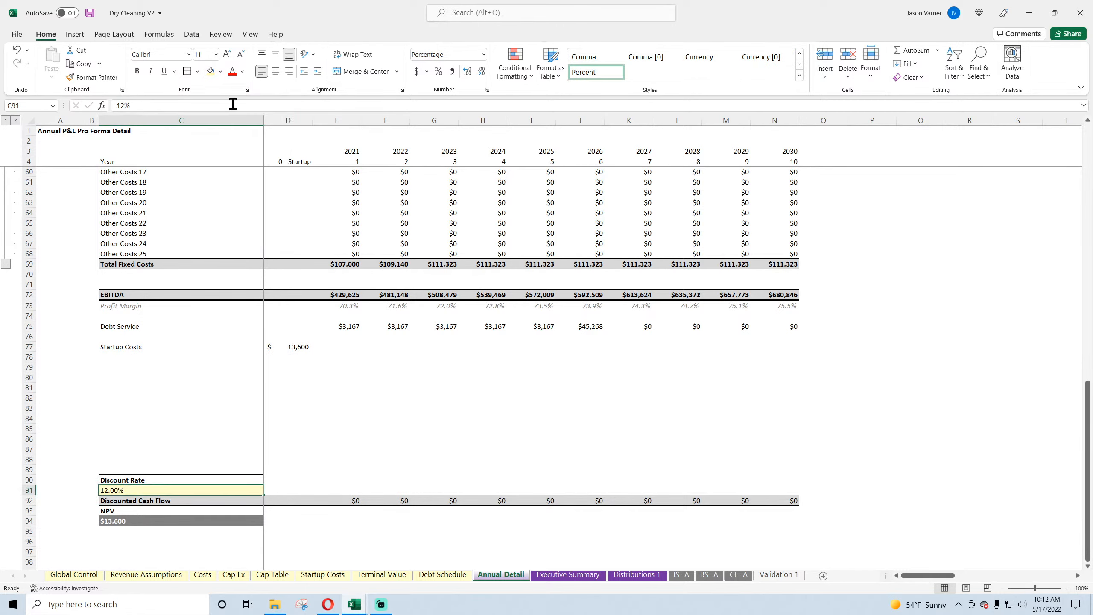
{"action": "left_click", "coordinate": [243, 71]}
{"action": "left_click", "coordinate": [239, 217]}
{"action": "left_click", "coordinate": [385, 377]}
{"action": "left_click", "coordinate": [90, 12]}
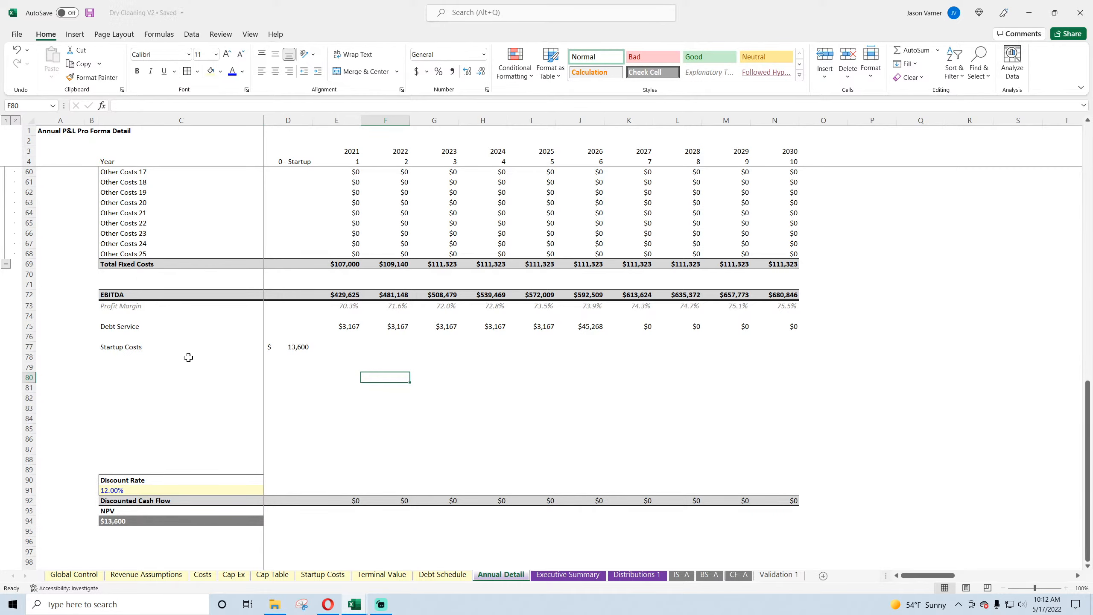
Step: Look over the revised Annual Detail sheet and the Executive Summary, Distributions 1 and IS- A sheets
{"action": "scroll", "coordinate": [287, 353], "scroll_direction": "up", "scroll_amount": 18}
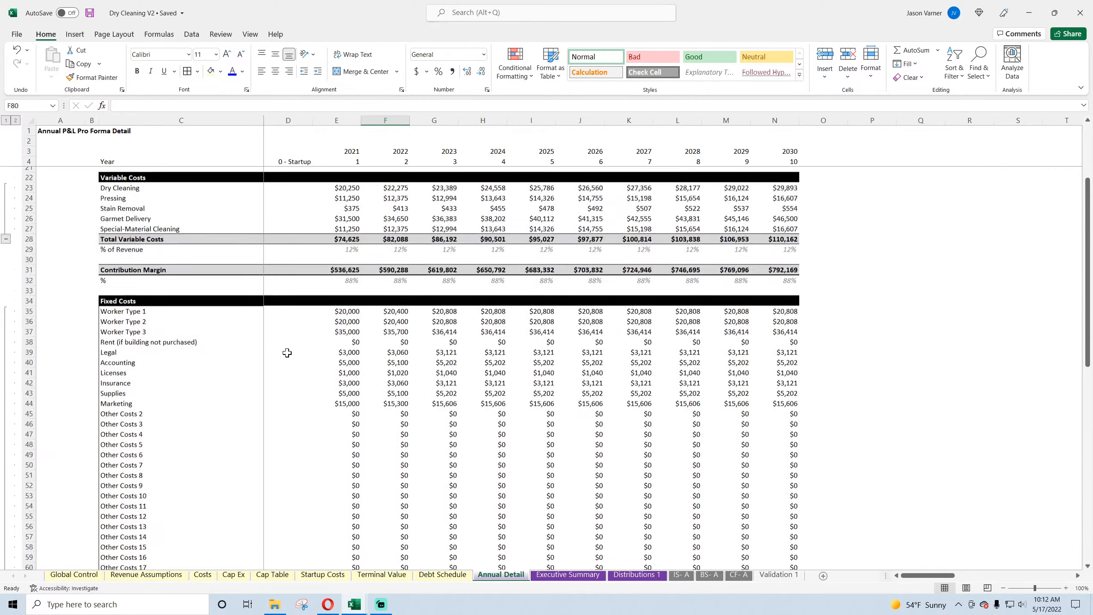
{"action": "scroll", "coordinate": [286, 362], "scroll_direction": "down", "scroll_amount": 20}
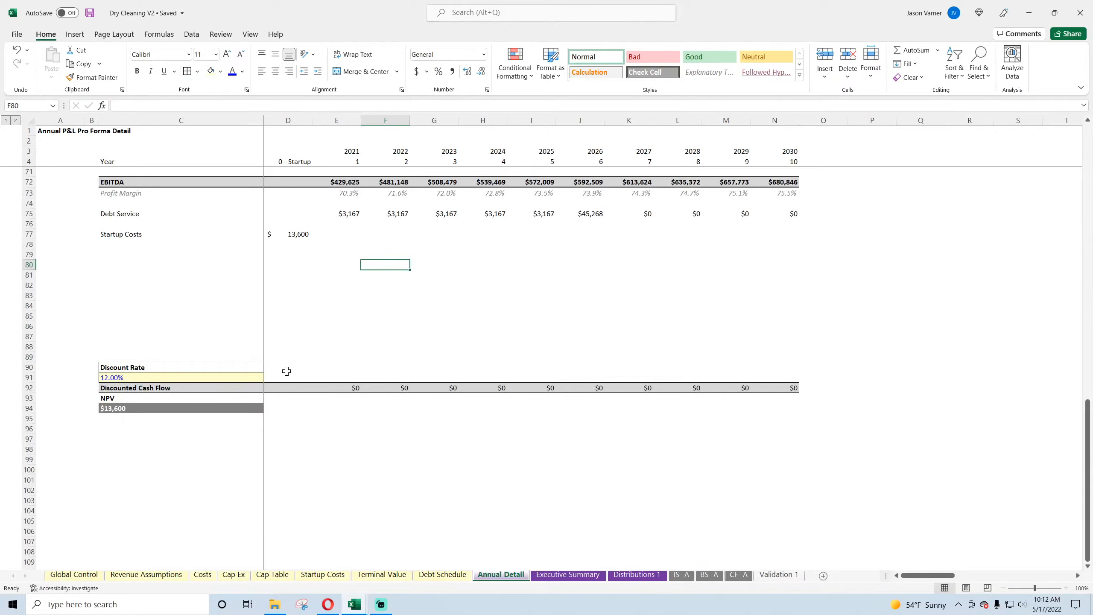
{"action": "left_click", "coordinate": [554, 575]}
{"action": "left_click", "coordinate": [616, 577]}
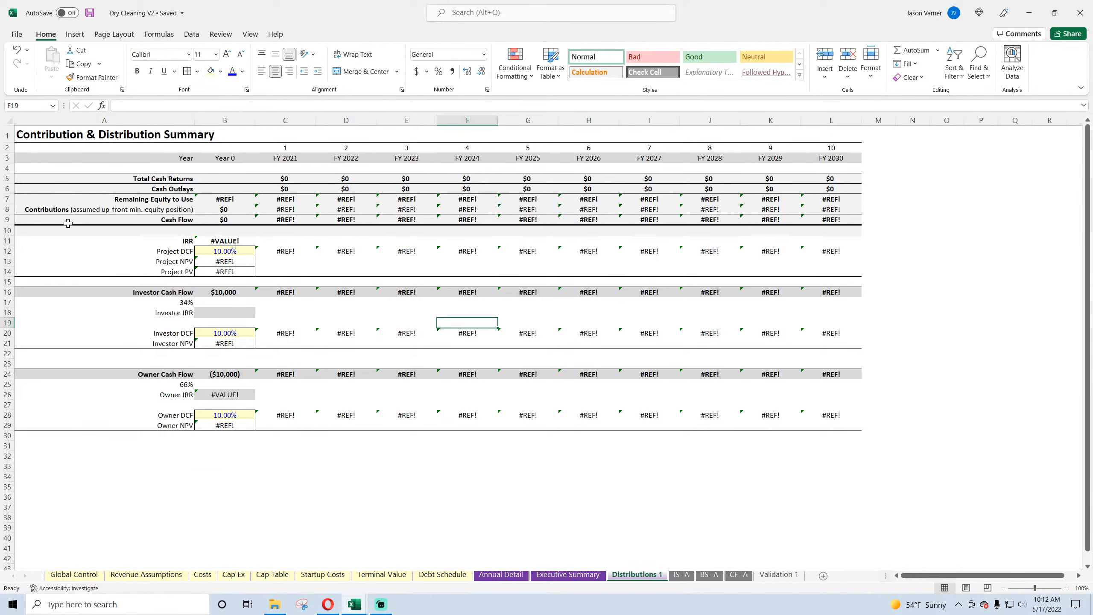
{"action": "left_click", "coordinate": [683, 575]}
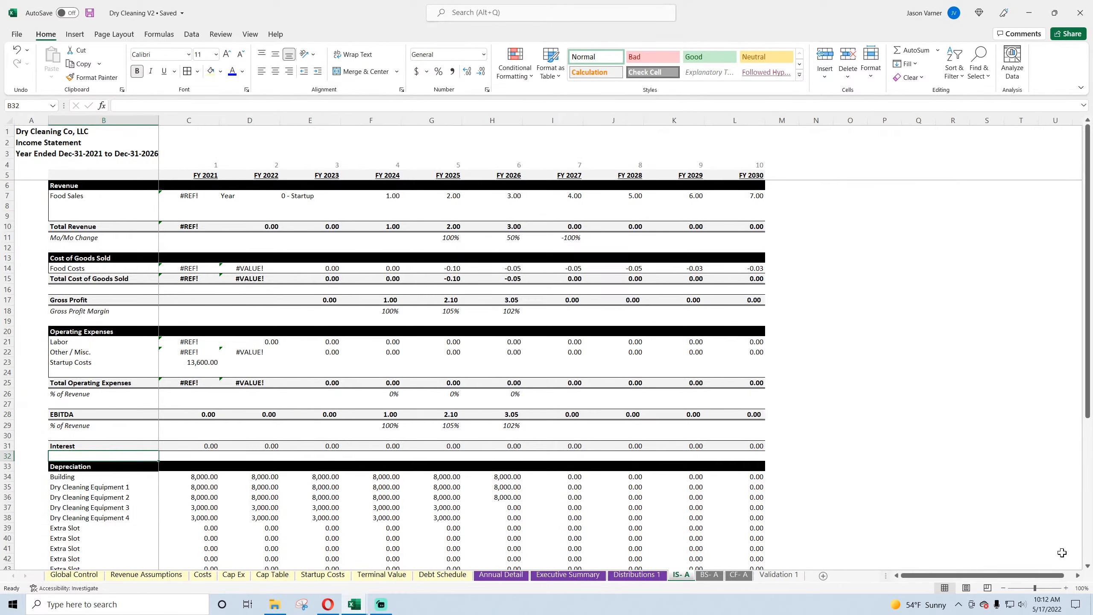
Step: Insert two blank rows below the Food Sales line in the income statement's Revenue section
{"action": "left_click", "coordinate": [88, 195]}
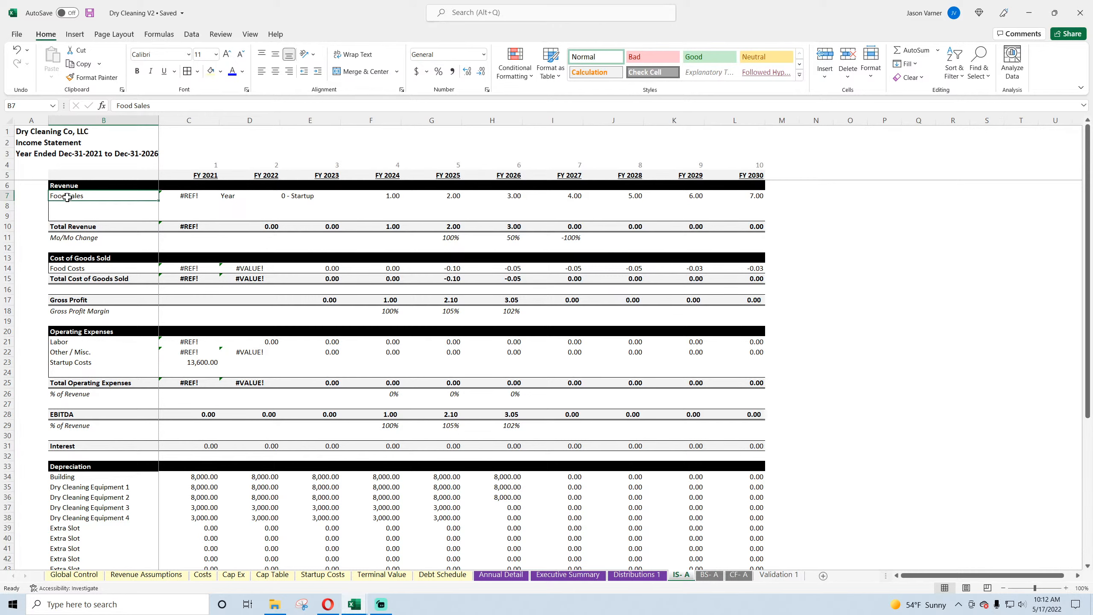
{"action": "right_click", "coordinate": [9, 206]}
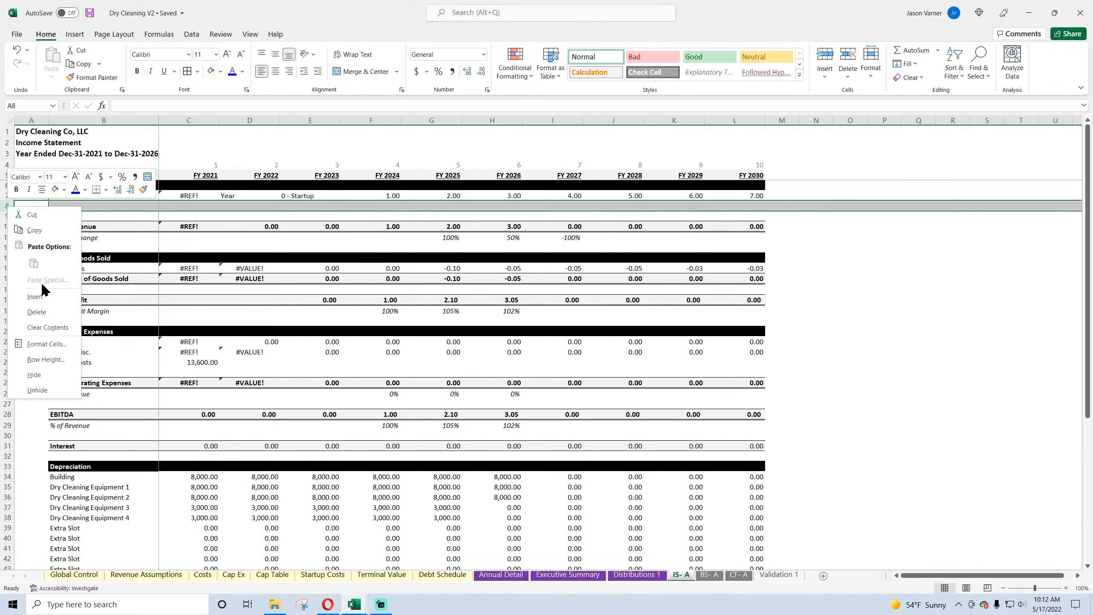
{"action": "left_click", "coordinate": [37, 297]}
{"action": "right_click", "coordinate": [9, 206]}
{"action": "left_click", "coordinate": [36, 297]}
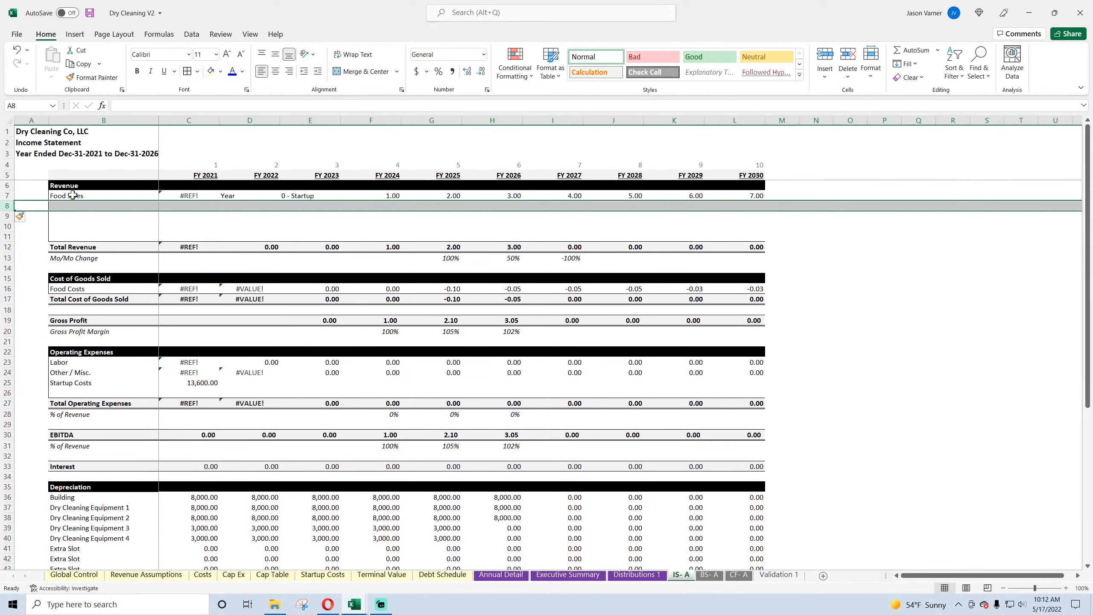
Step: Link the revenue labels in B7:B11 to the Revenue Assumptions service names, using B8 for the first line and B10 onward for the add-ons
{"action": "left_click", "coordinate": [72, 195]}
{"action": "type", "text": "="}
{"action": "left_click", "coordinate": [90, 576]}
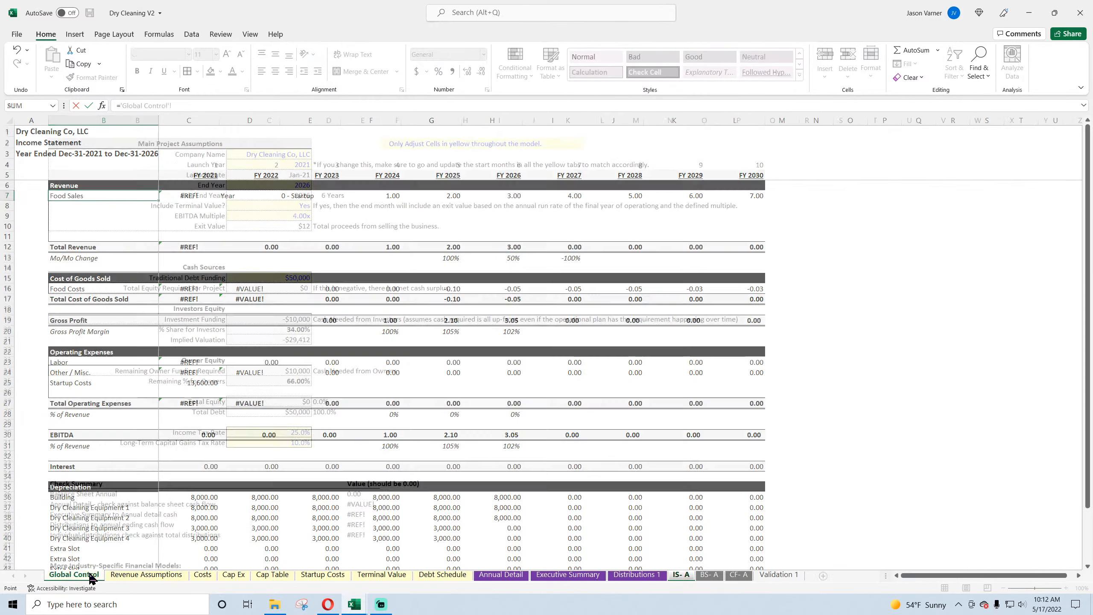
{"action": "left_click", "coordinate": [146, 574]}
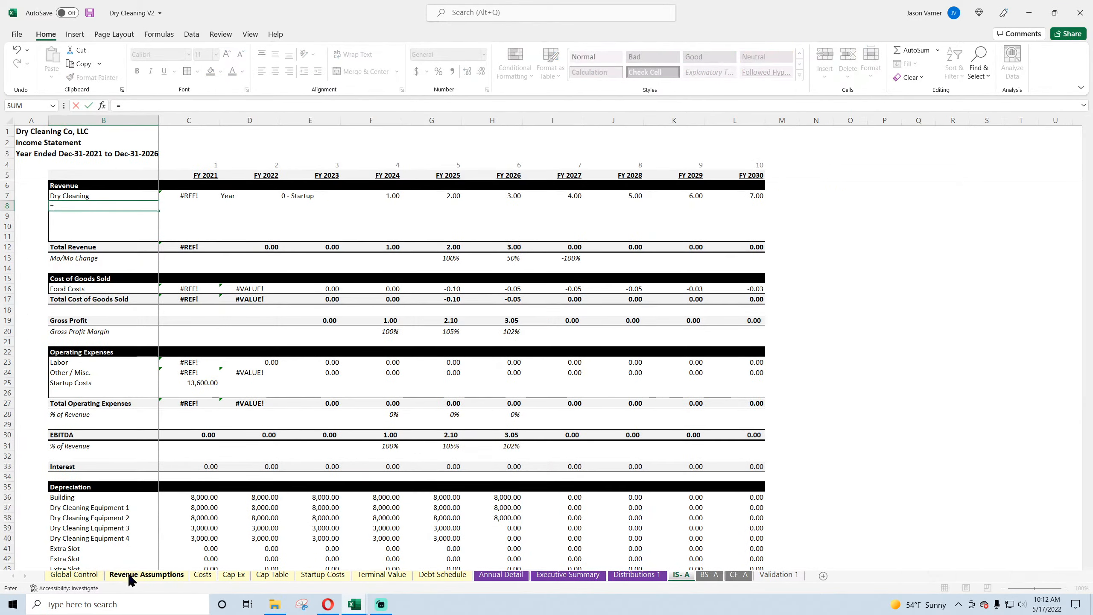
{"action": "left_click", "coordinate": [146, 574]}
{"action": "left_click", "coordinate": [77, 235]}
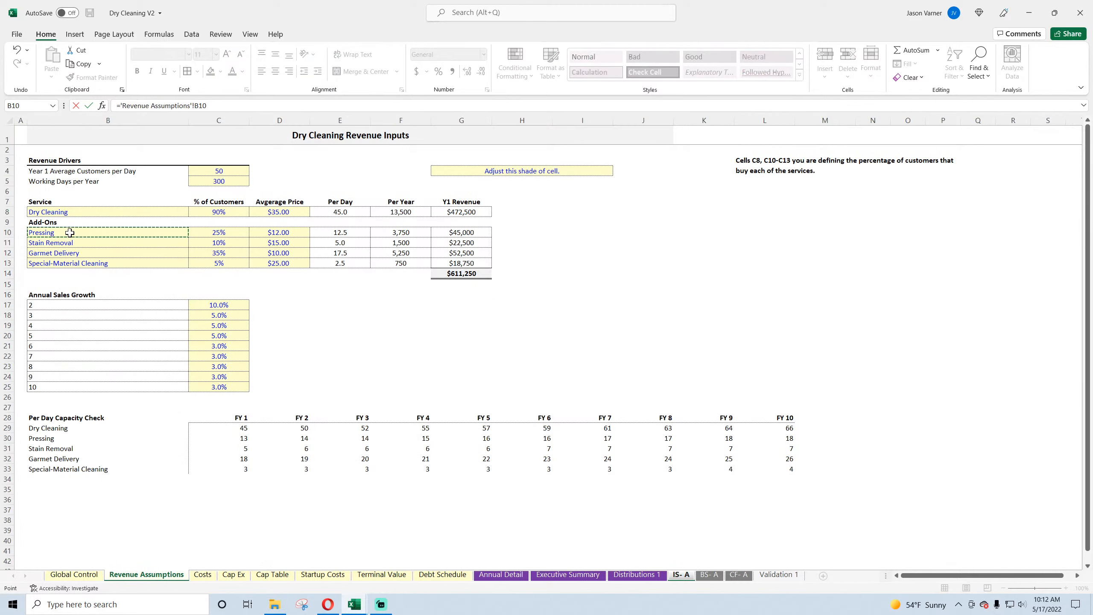
{"action": "key", "text": "Return"}
{"action": "left_click", "coordinate": [155, 206]}
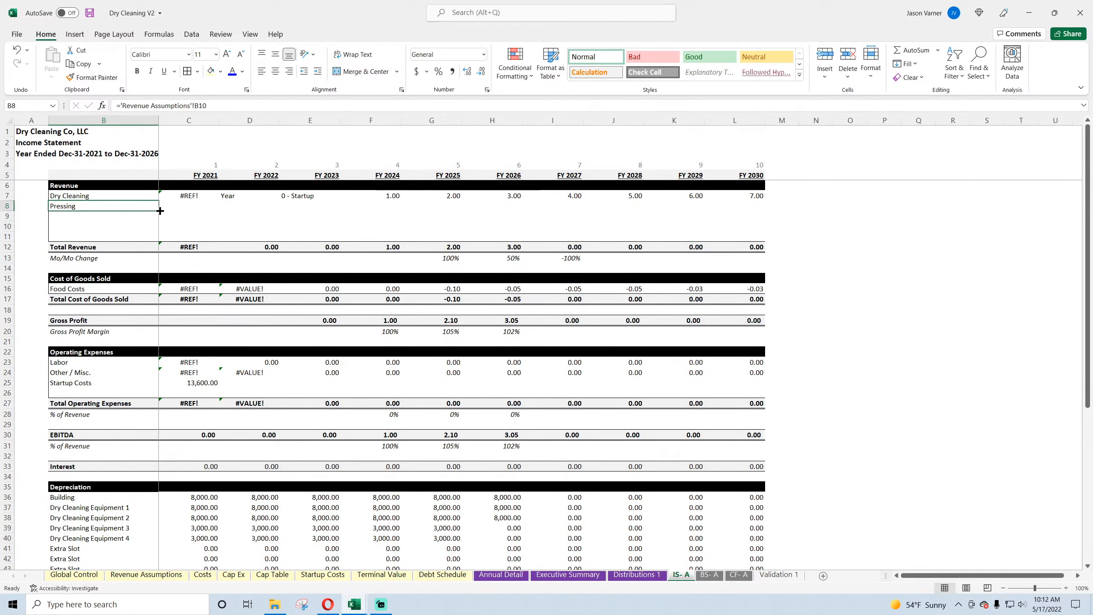
{"action": "left_click_drag", "start_coordinate": [160, 210], "coordinate": [154, 237]}
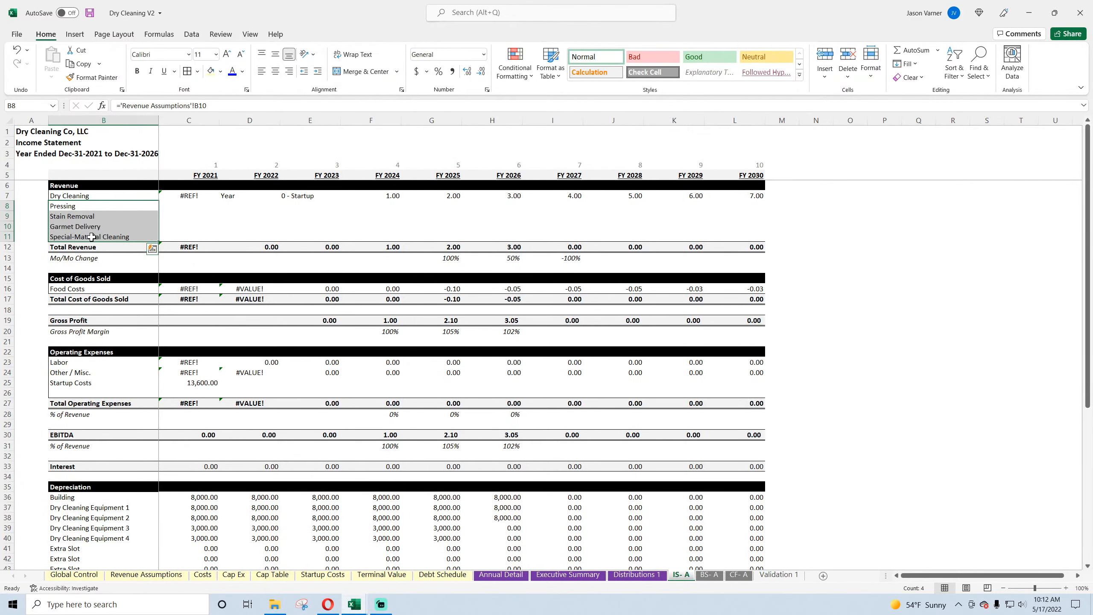
Step: Link C7 to the Dry Cleaning services revenue in 'Annual Detail'!E13 and fill the formula across C7:L11
{"action": "left_click", "coordinate": [187, 196]}
{"action": "type", "text": "="}
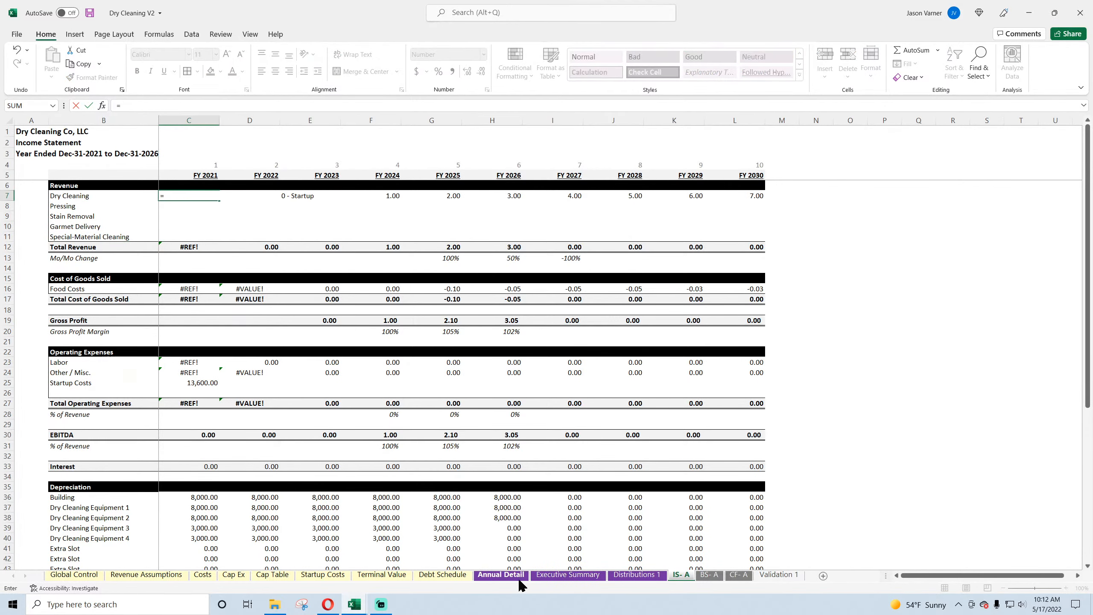
{"action": "left_click", "coordinate": [501, 574]}
{"action": "scroll", "coordinate": [446, 336], "scroll_direction": "up", "scroll_amount": 10}
{"action": "left_click", "coordinate": [344, 254]}
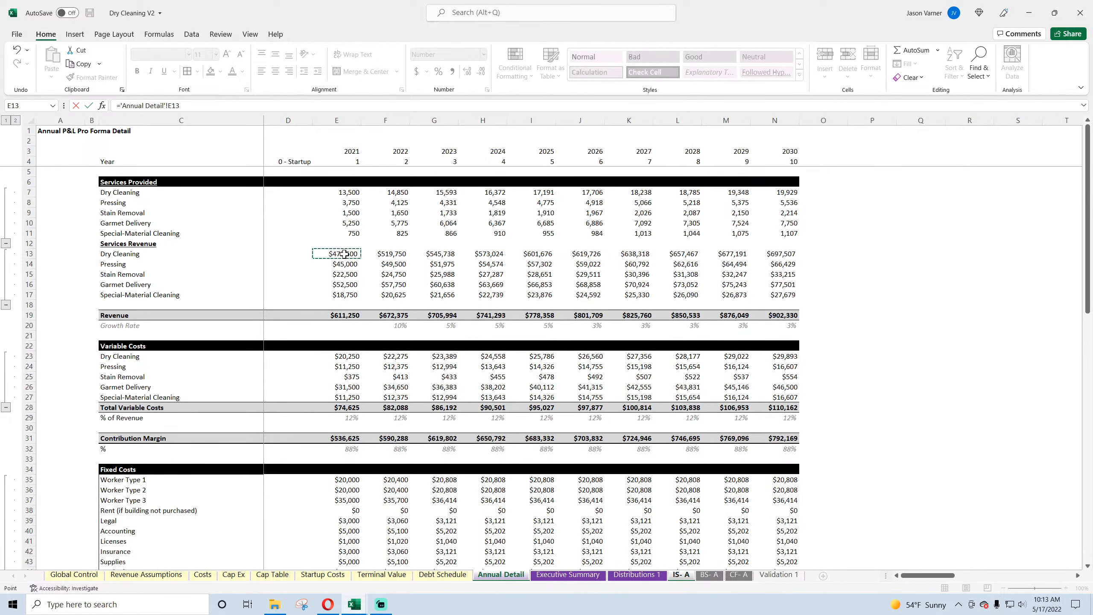
{"action": "key", "text": "Return"}
{"action": "left_click", "coordinate": [206, 197]}
{"action": "left_click_drag", "start_coordinate": [219, 201], "coordinate": [758, 239]}
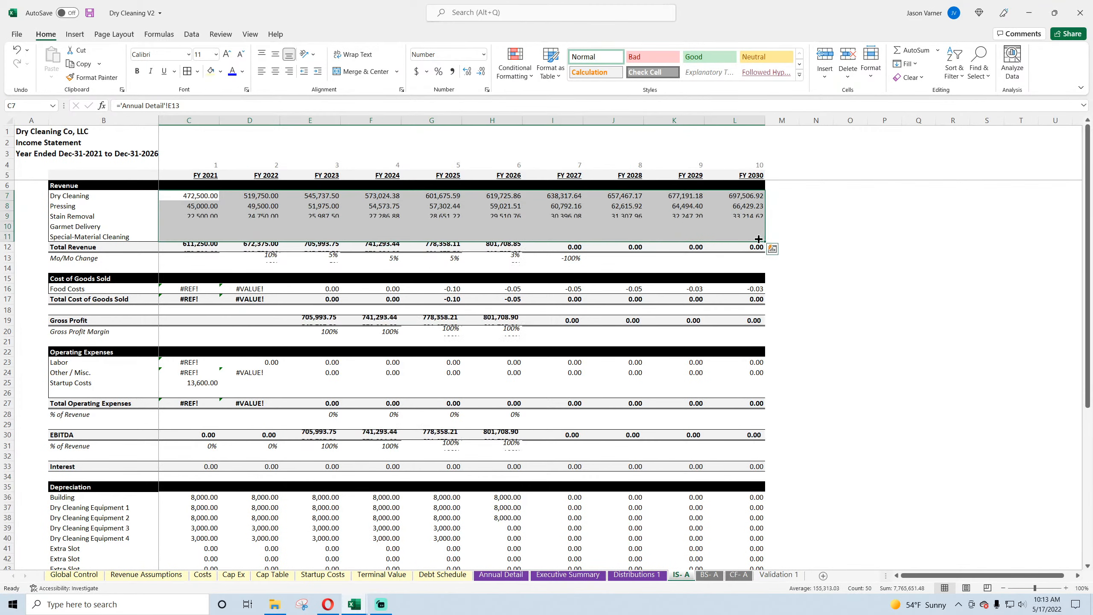
Step: Check the Total Revenue formulas for FY 2021 and FY 2022, and save the workbook
{"action": "double_click", "coordinate": [203, 247]}
{"action": "key", "text": "Return"}
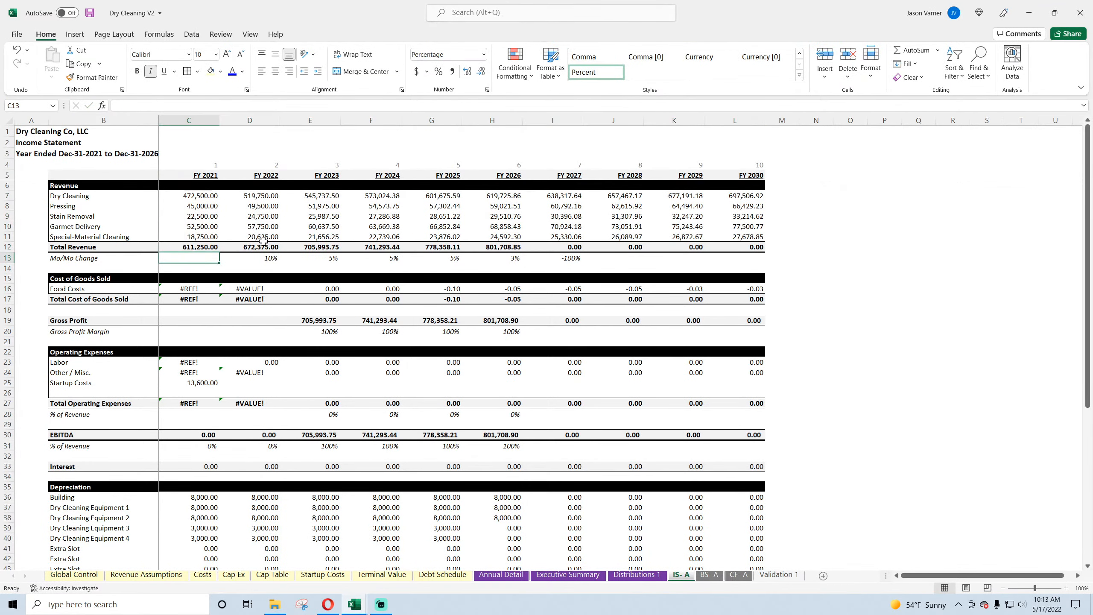
{"action": "double_click", "coordinate": [263, 246]}
{"action": "key", "text": "Return"}
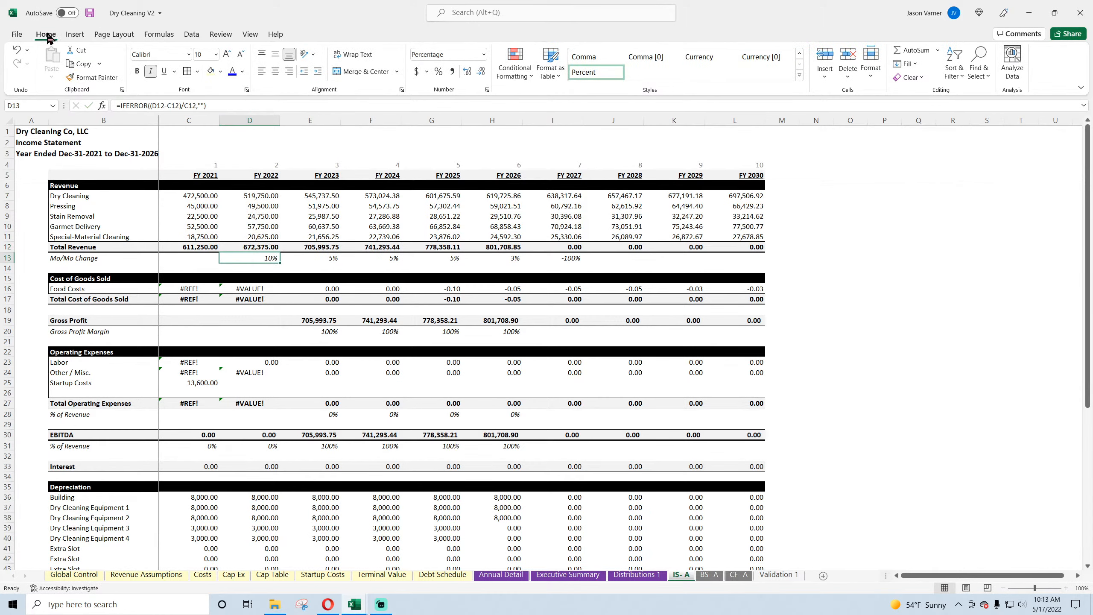
{"action": "left_click", "coordinate": [89, 13]}
Step: Examine the FY 2026 Total Revenue formula and first-year revenue links, plus the Services Provided formulas for 2021 and 2022 on Annual Detail
{"action": "left_click", "coordinate": [507, 246]}
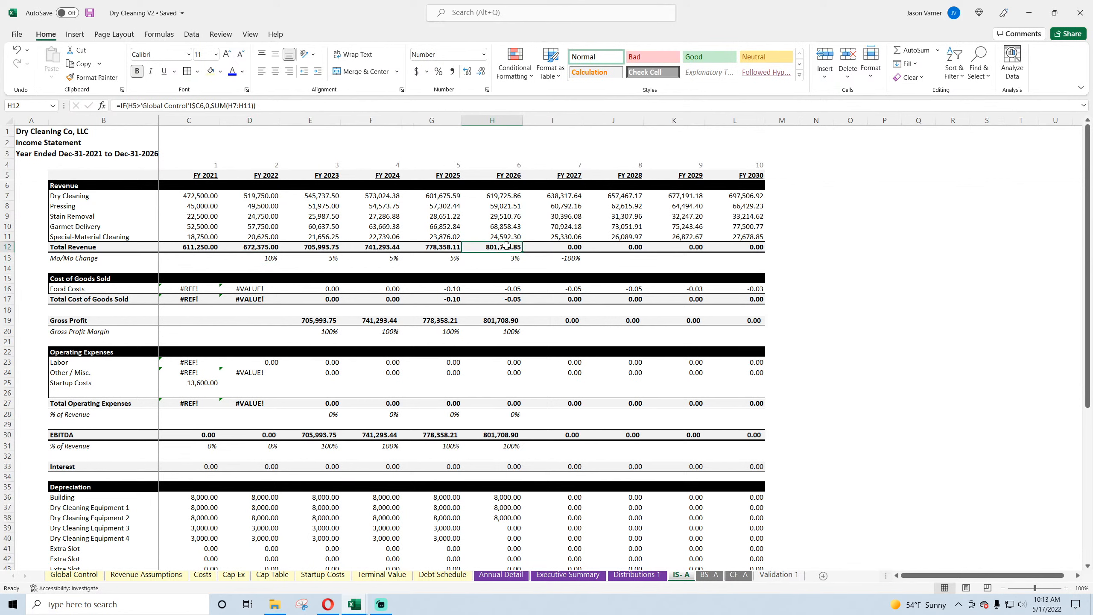
{"action": "left_click", "coordinate": [196, 195]}
{"action": "left_click", "coordinate": [195, 206]}
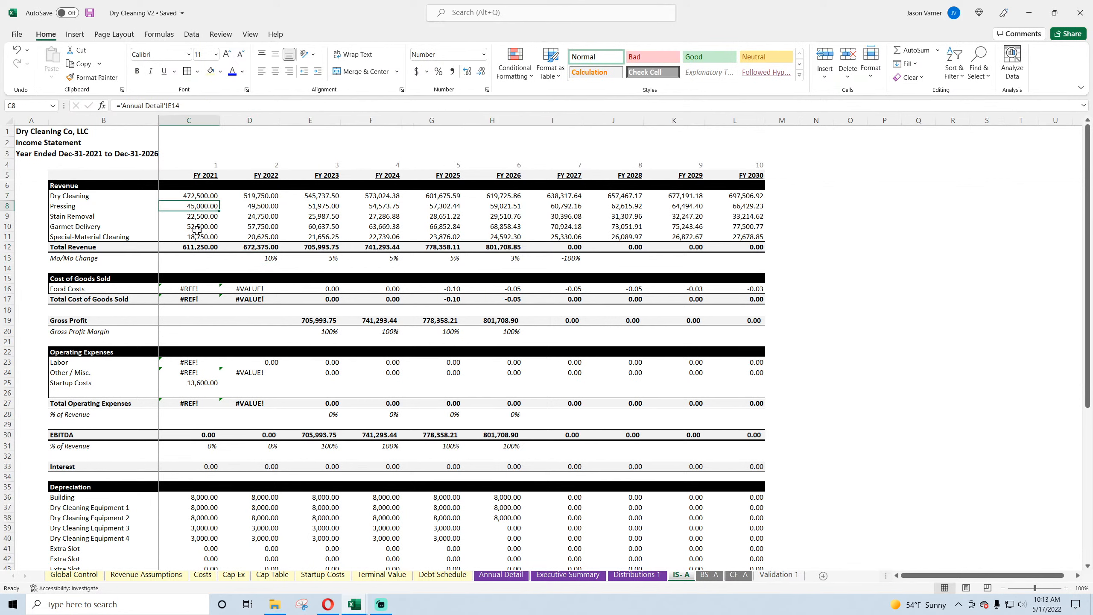
{"action": "left_click", "coordinate": [504, 575]}
{"action": "left_click", "coordinate": [340, 193]}
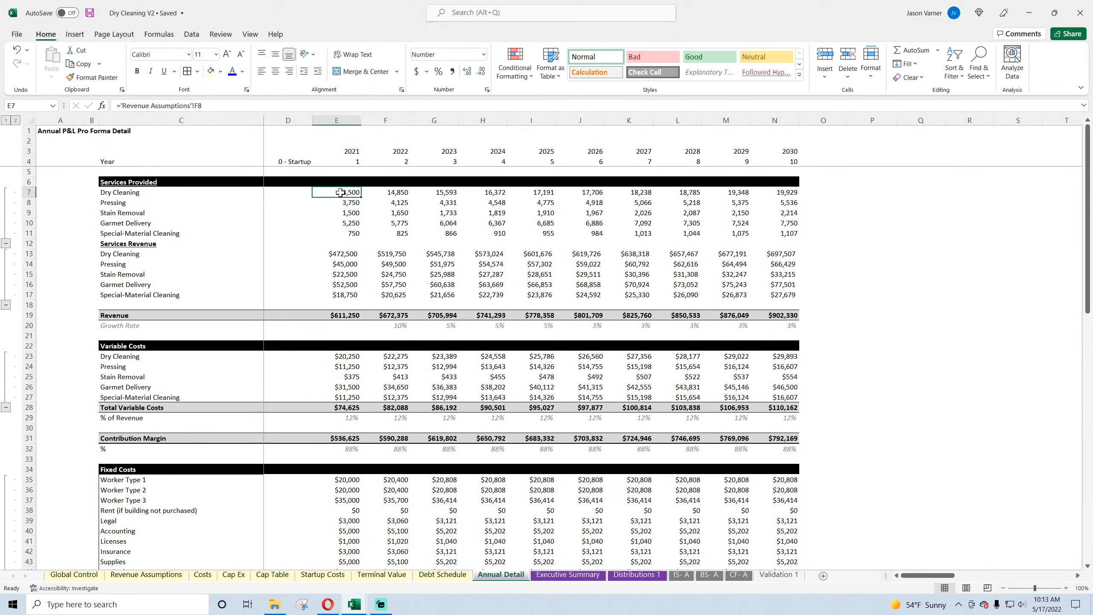
{"action": "left_click", "coordinate": [120, 105]}
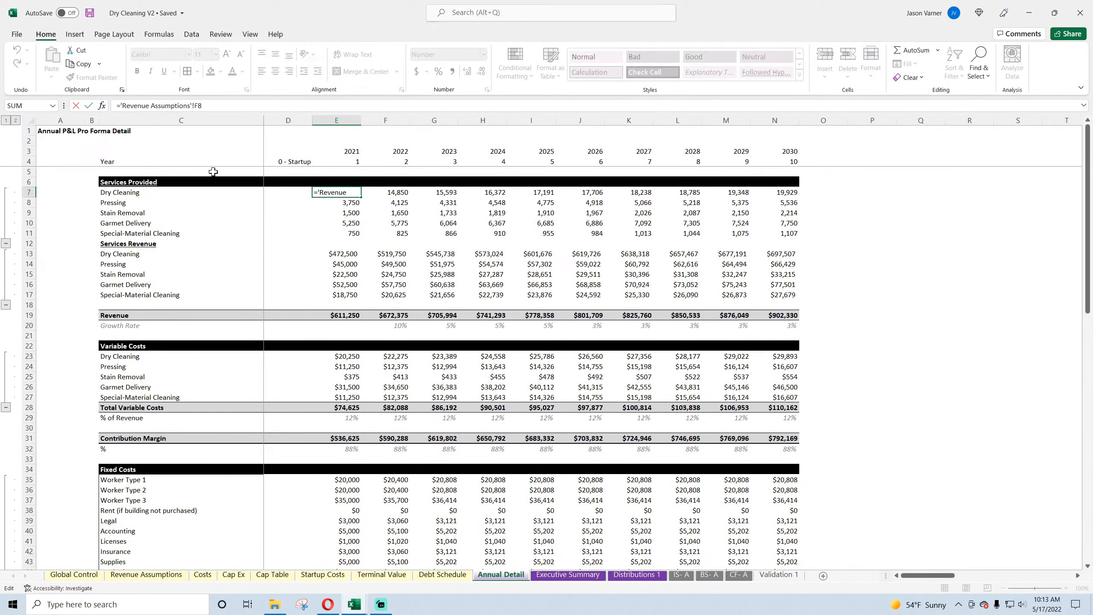
{"action": "key", "text": "Escape"}
{"action": "left_click", "coordinate": [400, 195]}
{"action": "left_click", "coordinate": [398, 211]}
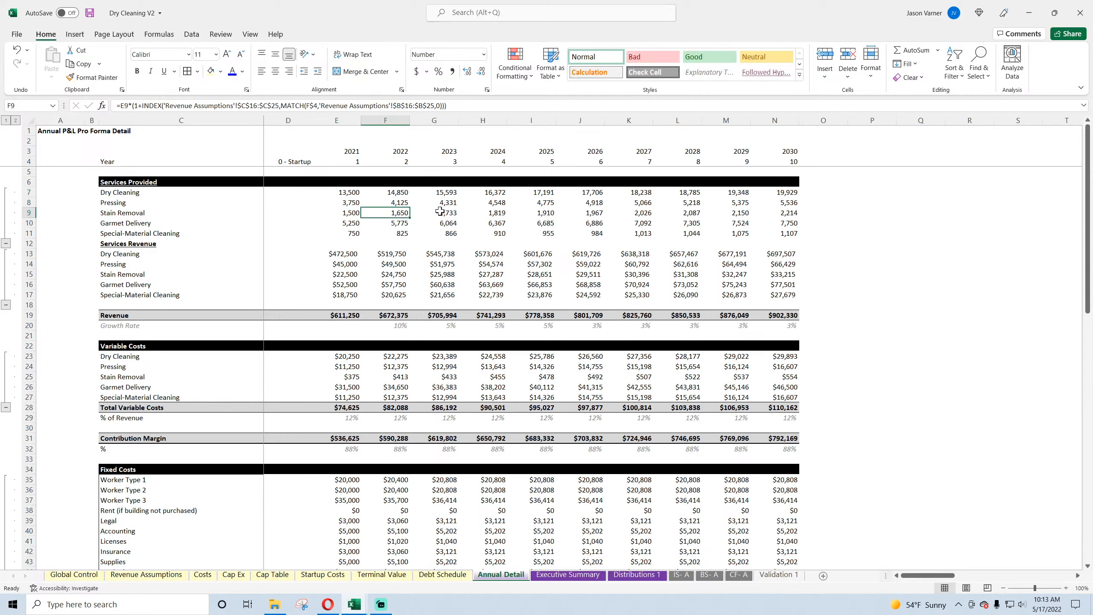
{"action": "left_click", "coordinate": [347, 213]}
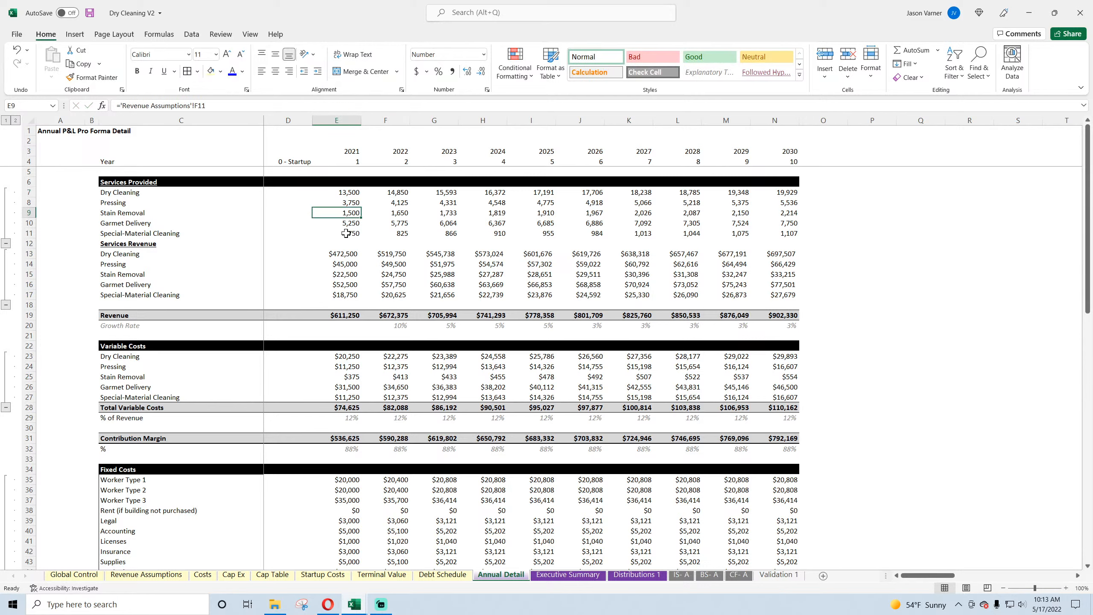
Step: Begin wrapping the 2022 Dry Cleaning volume formula in F7 in an IF test comparing YEAR(F3) as greater than a Global Control cell
{"action": "left_click", "coordinate": [345, 193]}
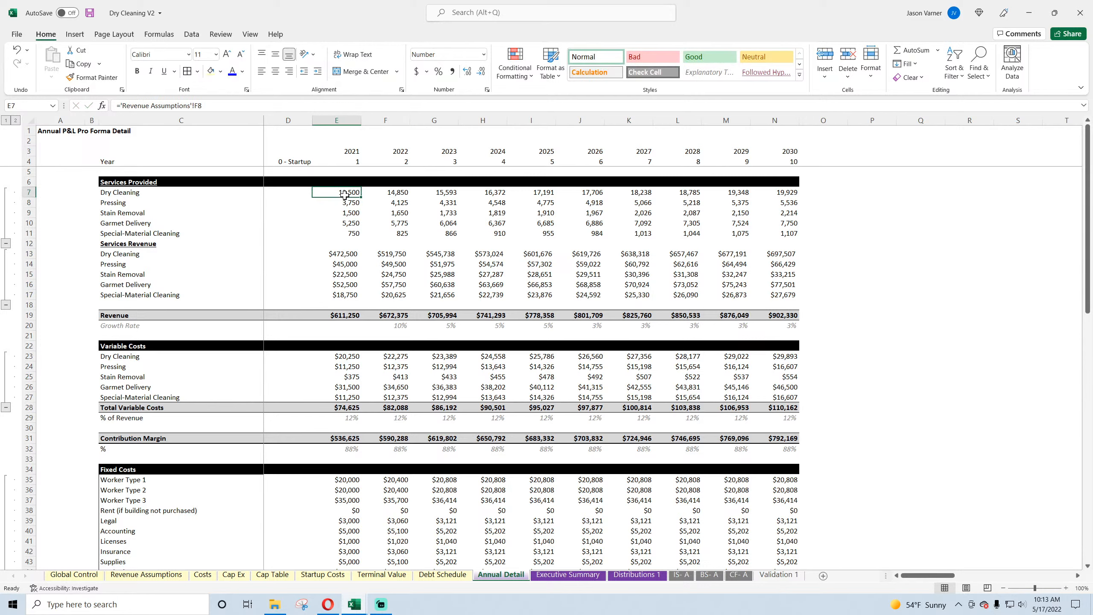
{"action": "key", "text": "Right"}
{"action": "left_click", "coordinate": [122, 106]}
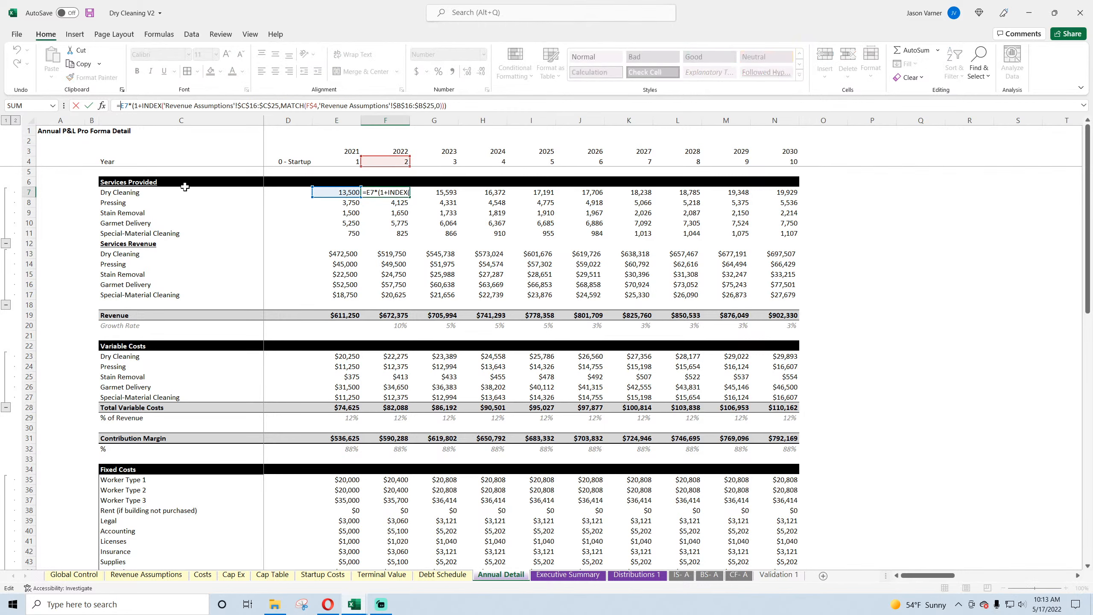
{"action": "type", "text": "if("}
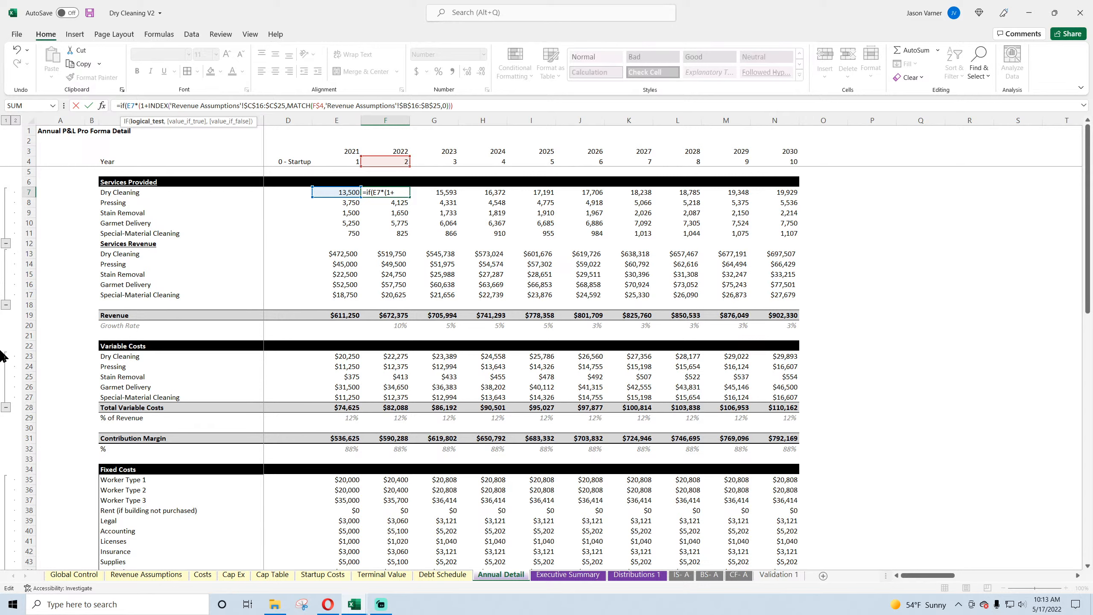
{"action": "type", "text": "year"}
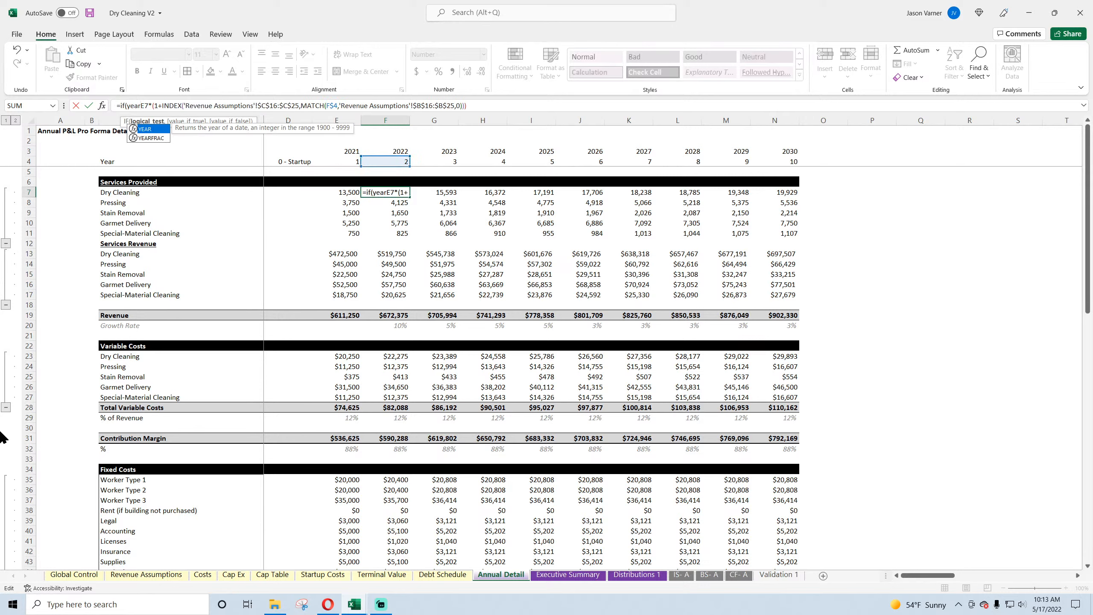
{"action": "type", "text": "("}
{"action": "left_click", "coordinate": [400, 150]}
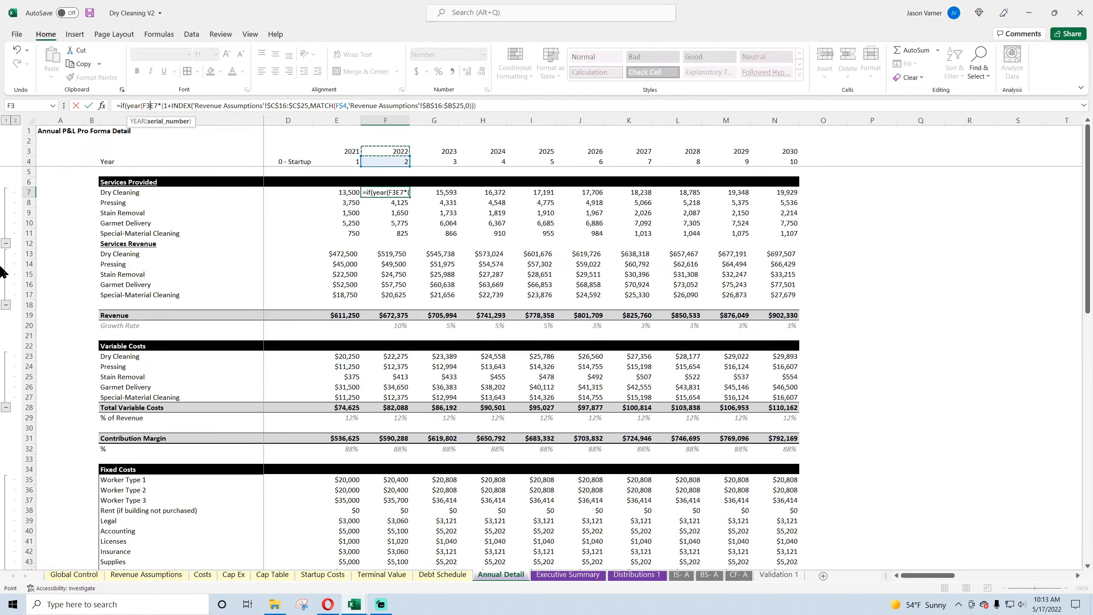
{"action": "type", "text": ")>"}
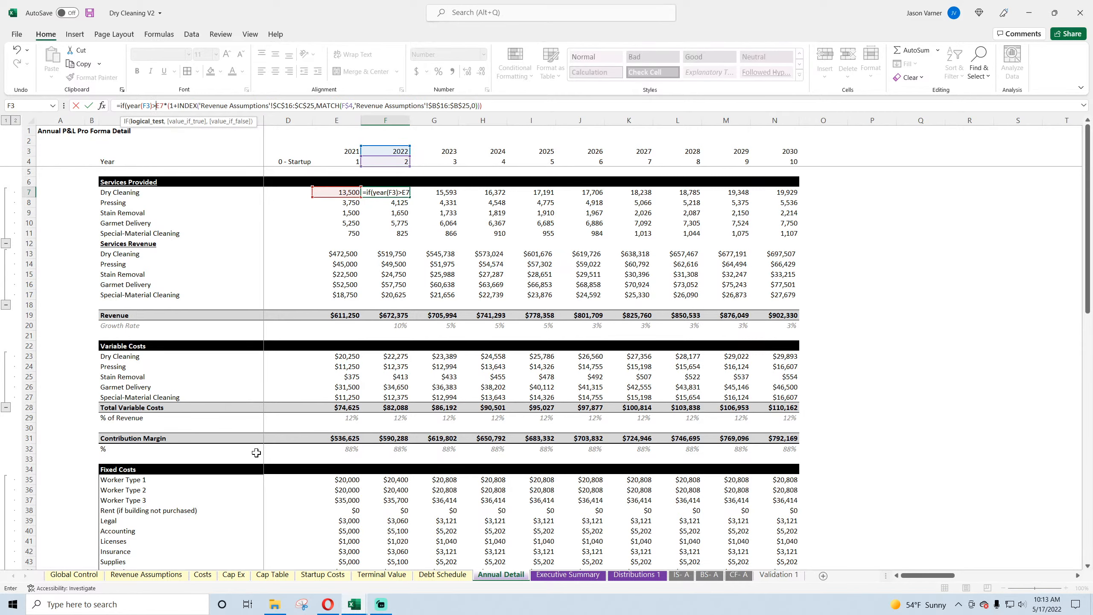
{"action": "left_click", "coordinate": [125, 576]}
{"action": "left_click", "coordinate": [73, 574]}
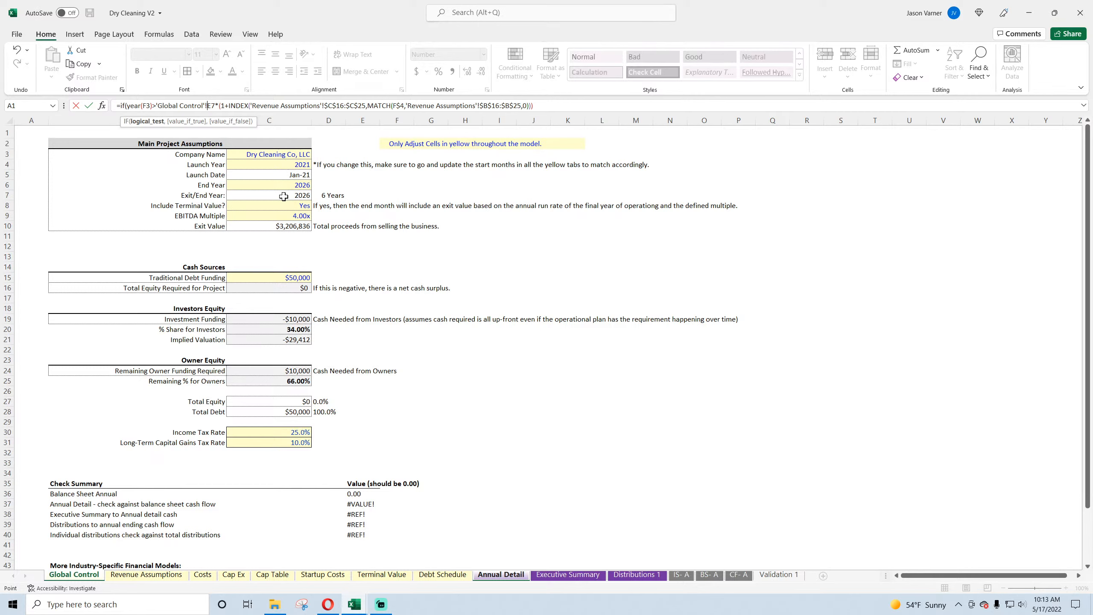
Step: Complete the IF test in F7 by comparing against the End Year as 'Global Control'!$C$6, returning 0 when true
{"action": "left_click", "coordinate": [284, 186]}
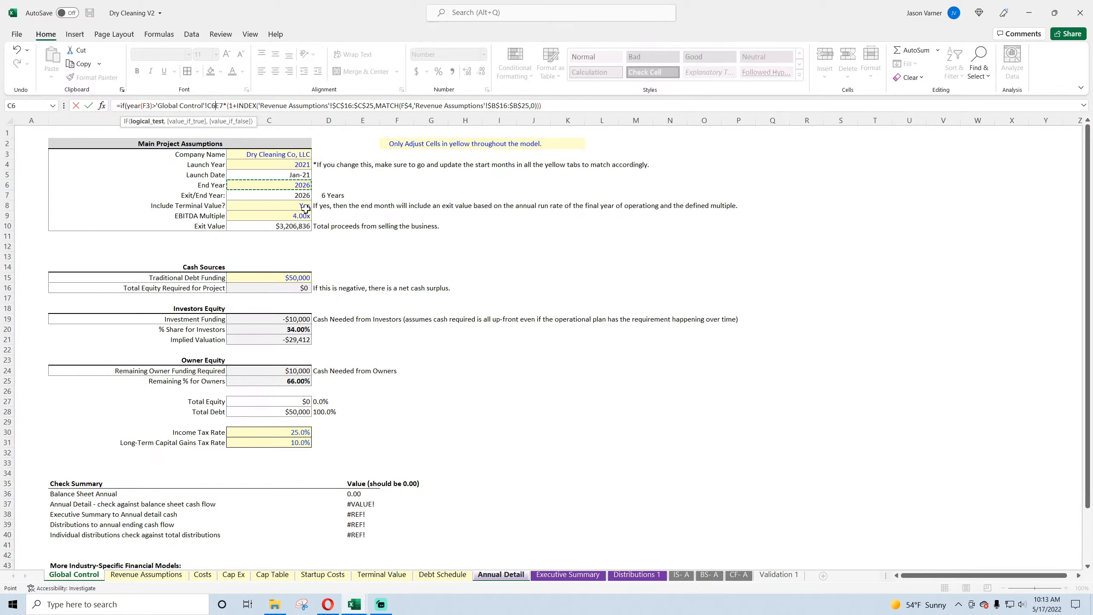
{"action": "type", "text": ",0,"}
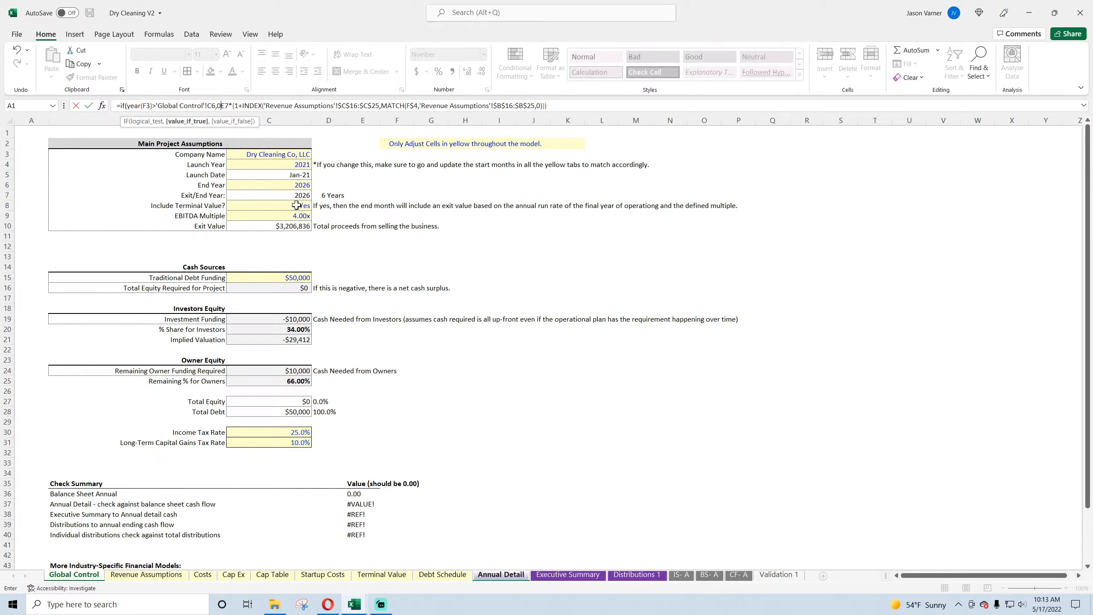
{"action": "left_click", "coordinate": [208, 106]}
{"action": "type", "text": "$"}
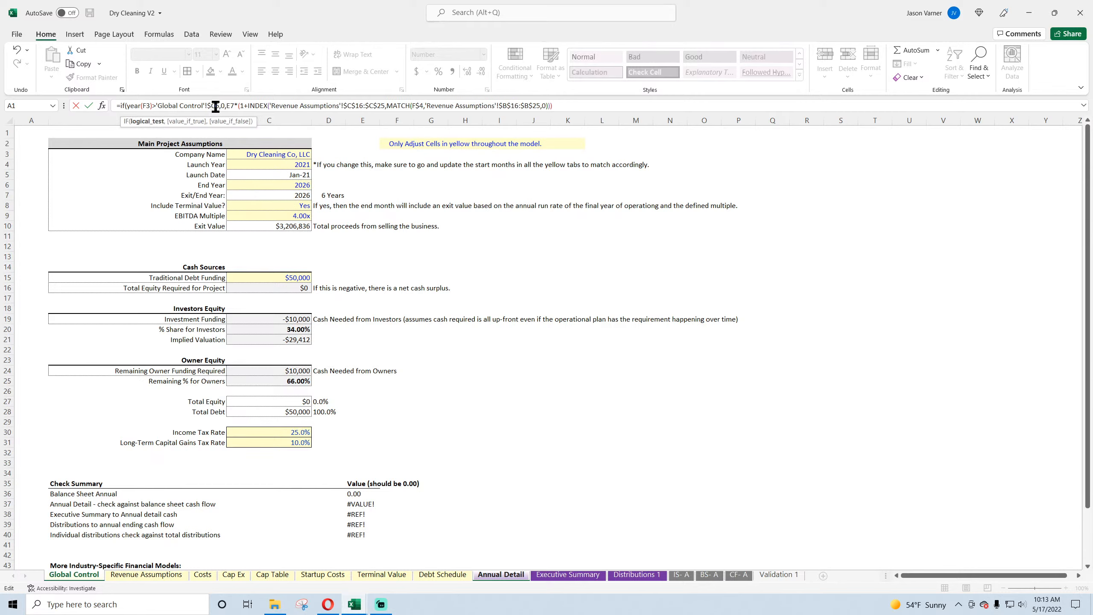
{"action": "left_click", "coordinate": [218, 106]}
{"action": "type", "text": "$"}
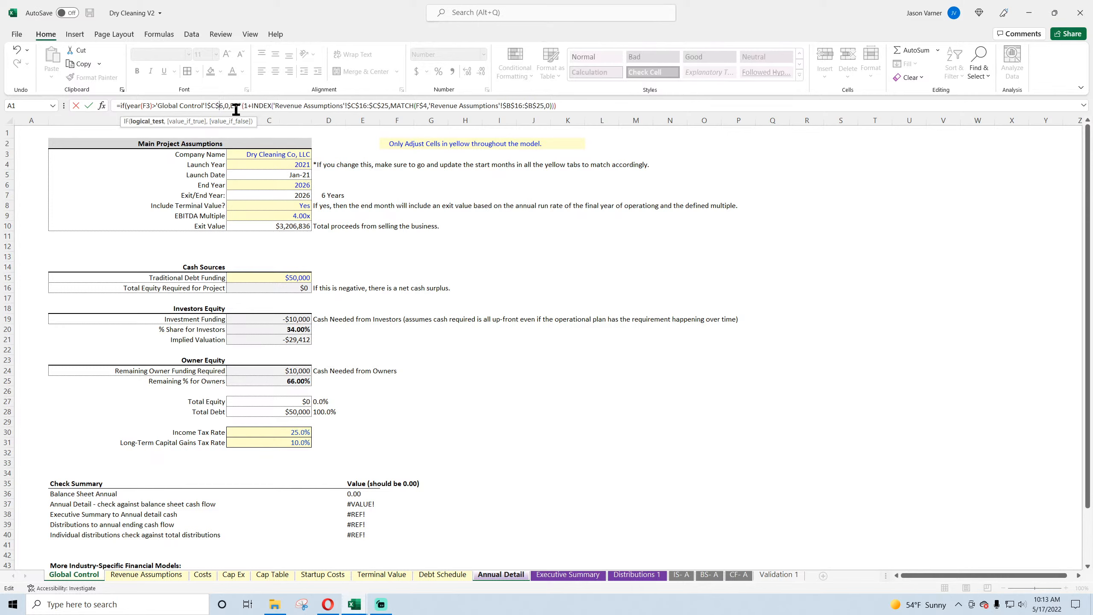
Step: Copy the IF test text, commit the F7 formula with the corrected closing parenthesis, and fill it across row 7 through column N
{"action": "left_click_drag", "start_coordinate": [213, 105], "coordinate": [128, 109]}
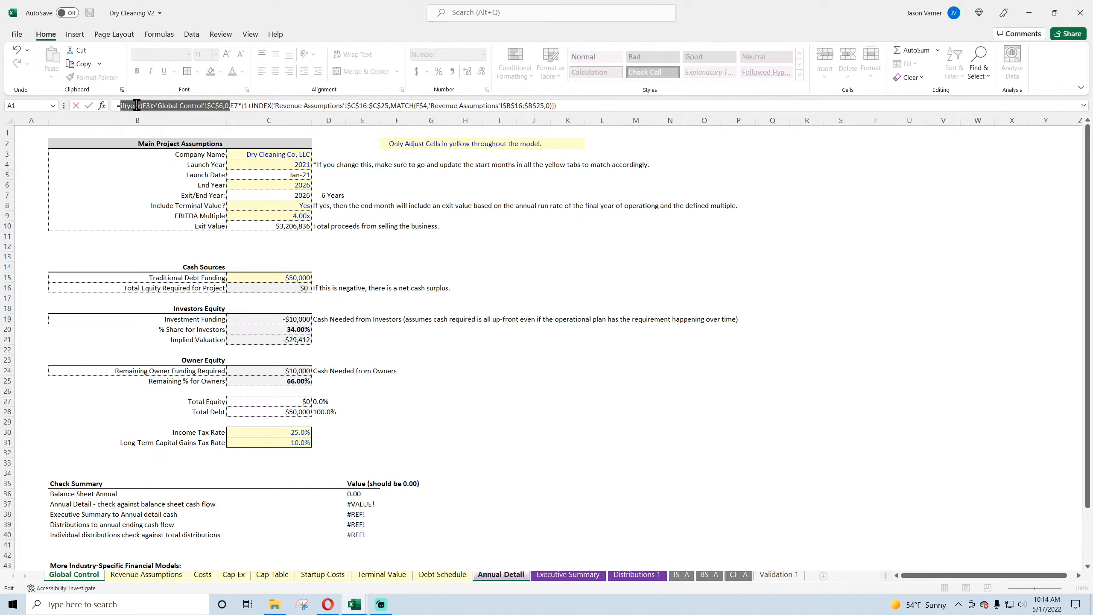
{"action": "right_click", "coordinate": [137, 105]}
{"action": "left_click", "coordinate": [166, 129]}
{"action": "key", "text": "Return"}
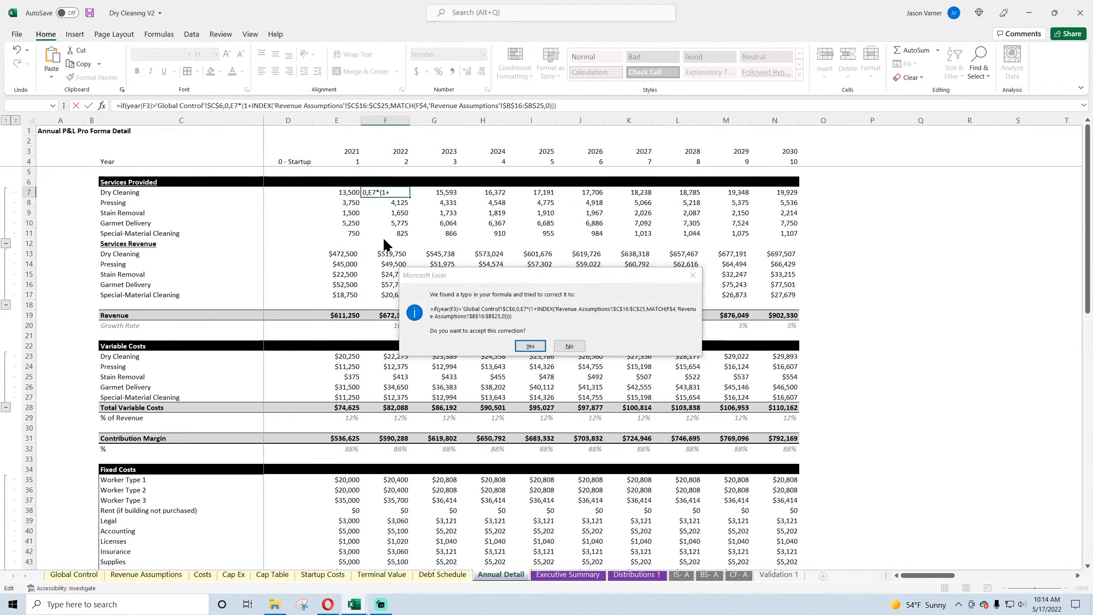
{"action": "key", "text": "Return"}
{"action": "left_click", "coordinate": [397, 193]}
{"action": "left_click_drag", "start_coordinate": [409, 197], "coordinate": [795, 197]}
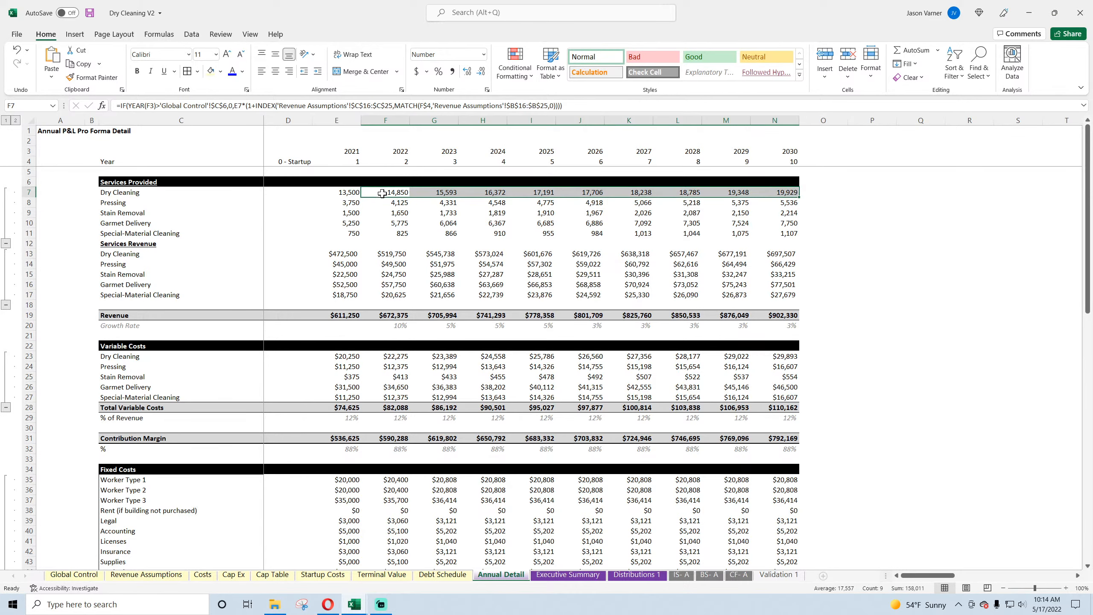
Step: Check the year header links in F3 and G3 against the Dry Cleaning volume formula in F7
{"action": "left_click", "coordinate": [396, 152]}
{"action": "left_click", "coordinate": [435, 151]}
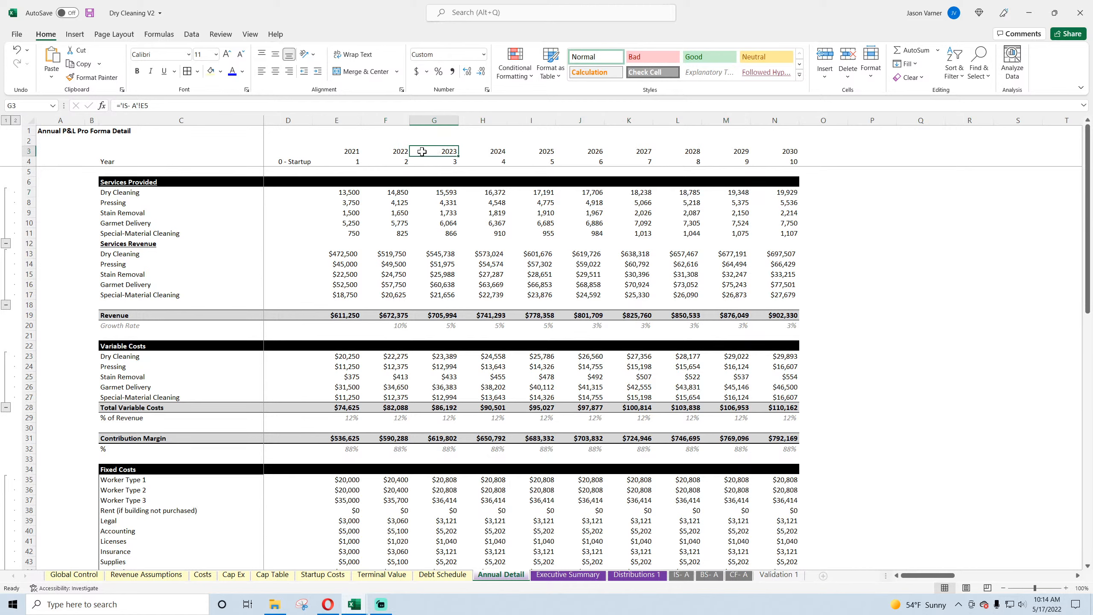
{"action": "left_click", "coordinate": [398, 152]}
{"action": "left_click", "coordinate": [397, 196]}
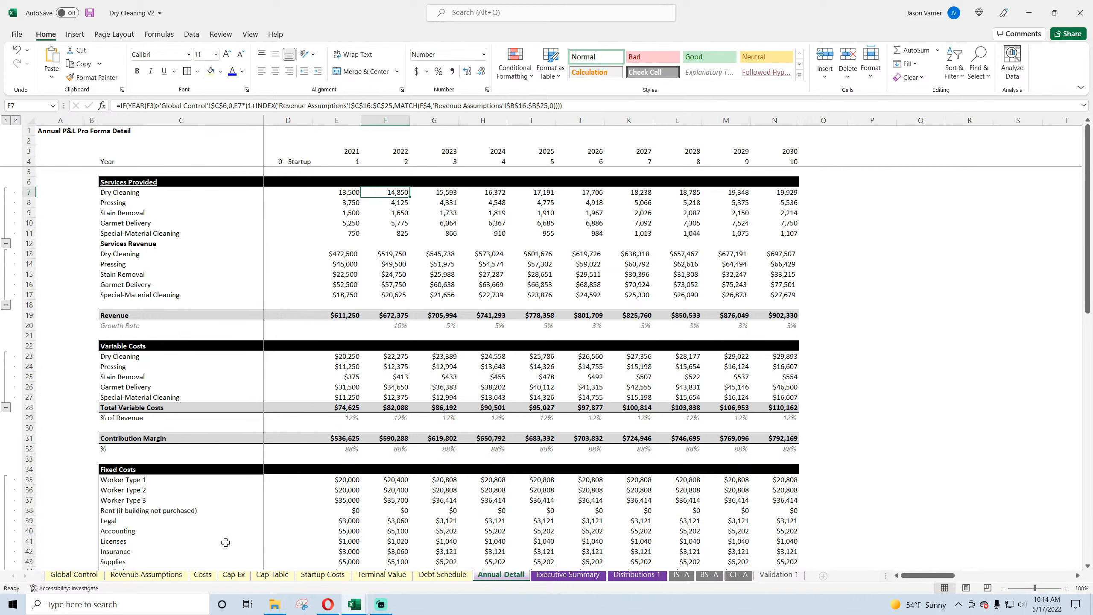
Step: Inspect the End Year date value and its year options on Global Control, leaving 2026 selected, and return to Annual Detail
{"action": "left_click", "coordinate": [86, 575]}
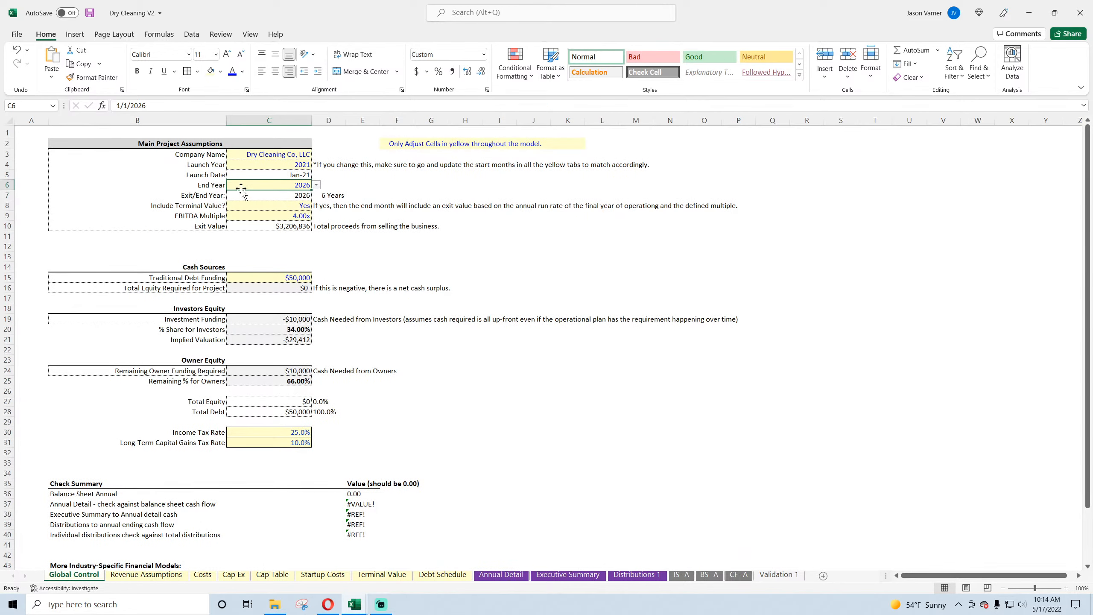
{"action": "left_click", "coordinate": [316, 185]}
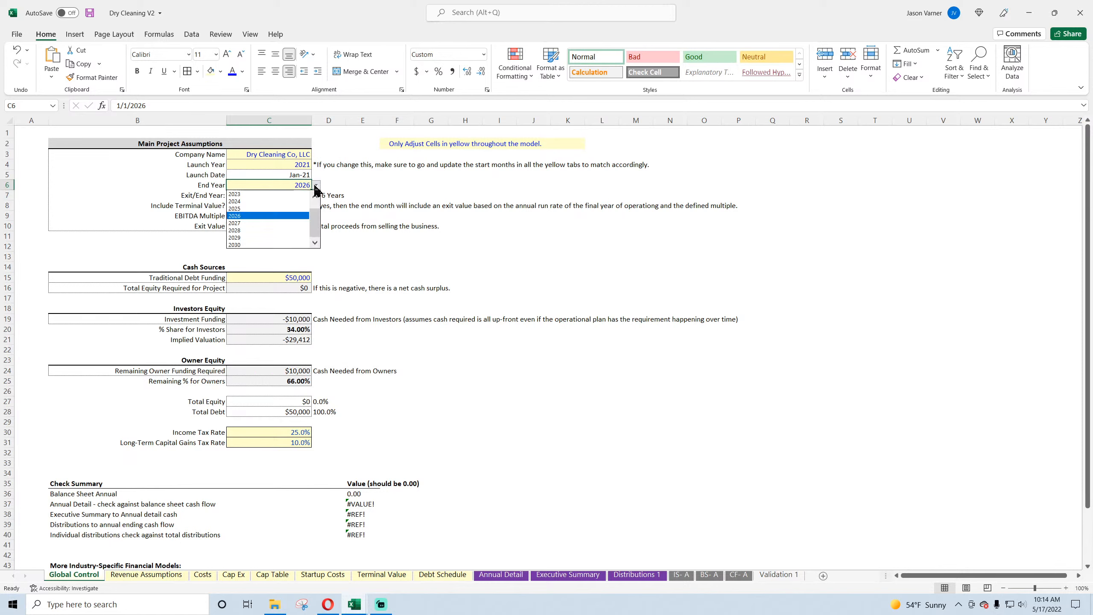
{"action": "left_click", "coordinate": [270, 219]}
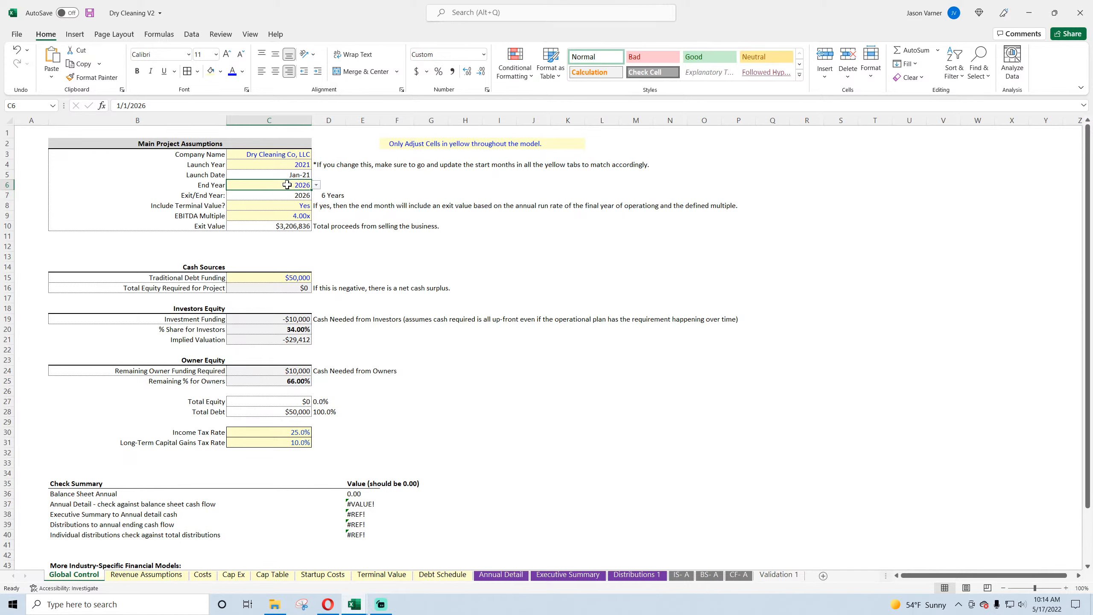
{"action": "left_click", "coordinate": [316, 185]}
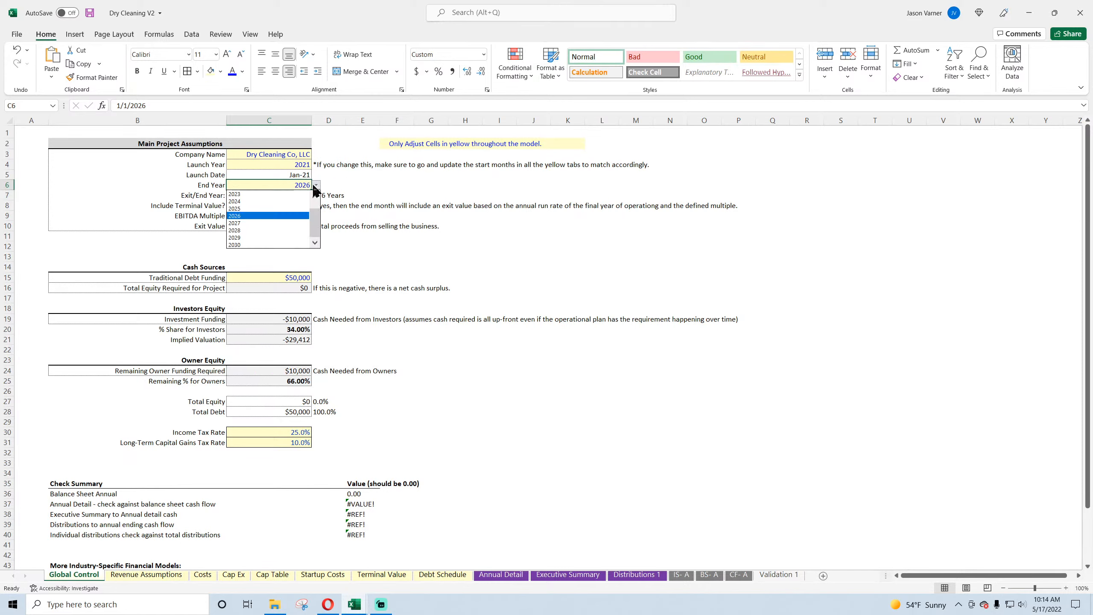
{"action": "left_click", "coordinate": [285, 212]}
{"action": "left_click", "coordinate": [317, 186]}
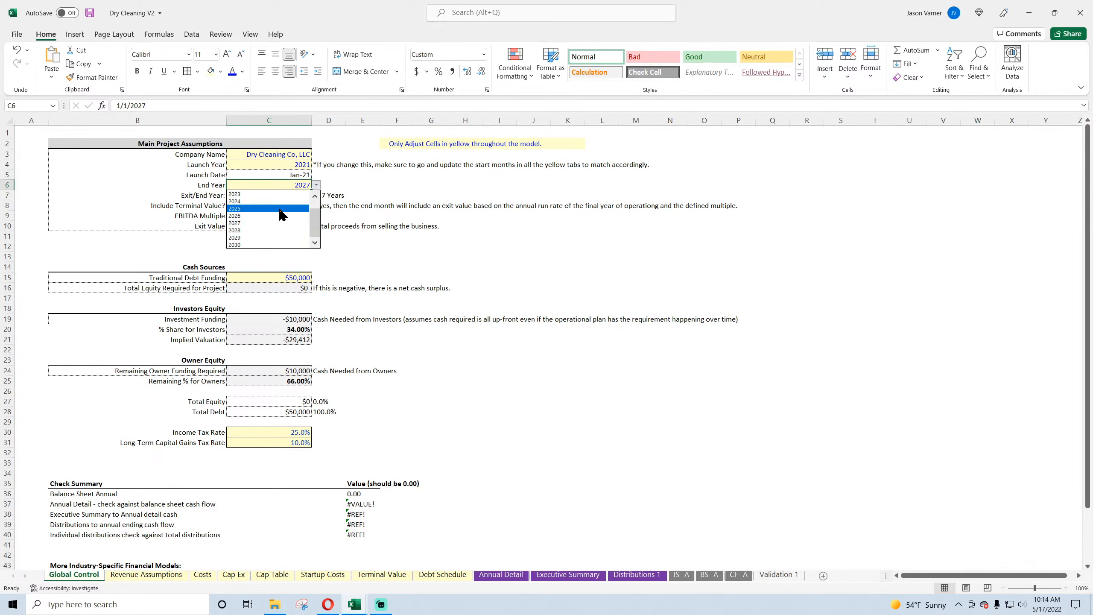
{"action": "left_click", "coordinate": [273, 211]}
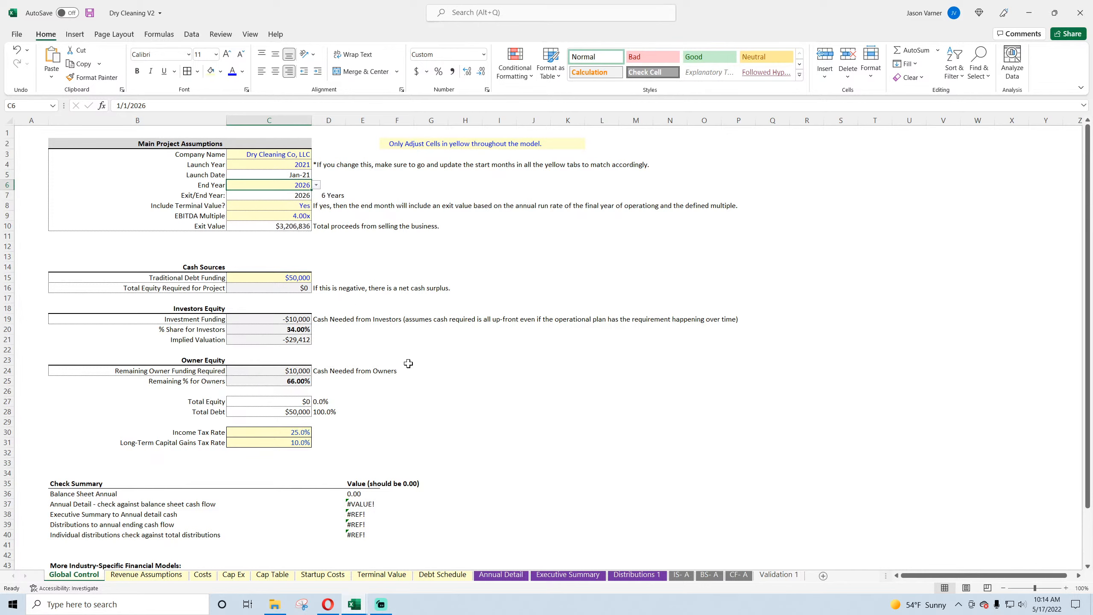
{"action": "left_click", "coordinate": [490, 576]}
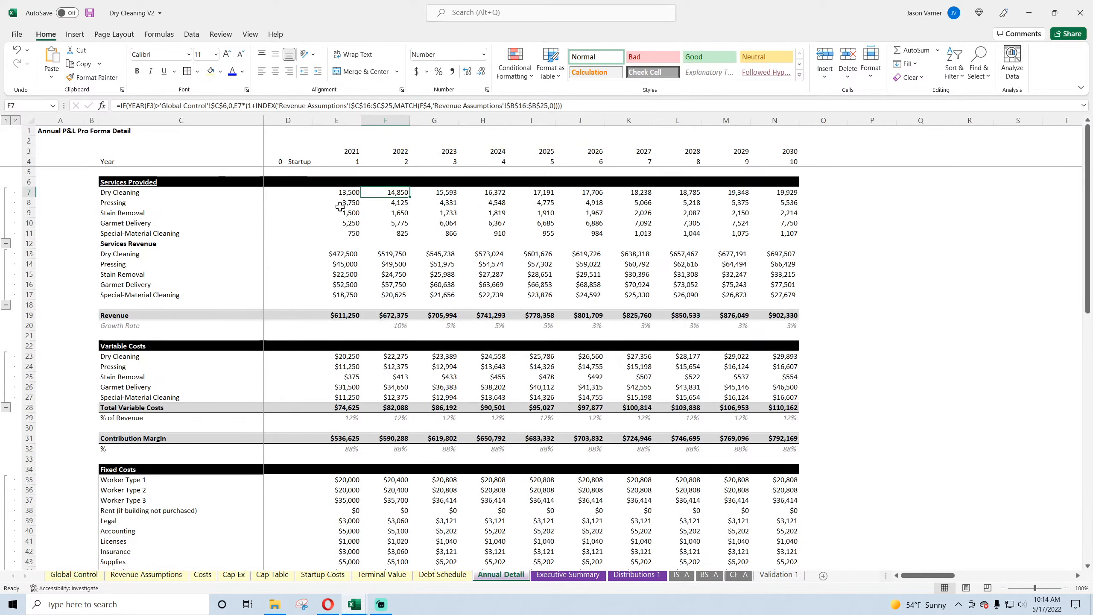
Step: Remove the YEAR function from F7 so the test reads F3>'Global Control'!$C$6, and fill the formula across through N7
{"action": "left_click", "coordinate": [148, 106]}
{"action": "key", "text": "BackSpace"}
{"action": "key", "text": "BackSpace"}
{"action": "key", "text": "BackSpace"}
{"action": "key", "text": "BackSpace"}
{"action": "key", "text": "BackSpace"}
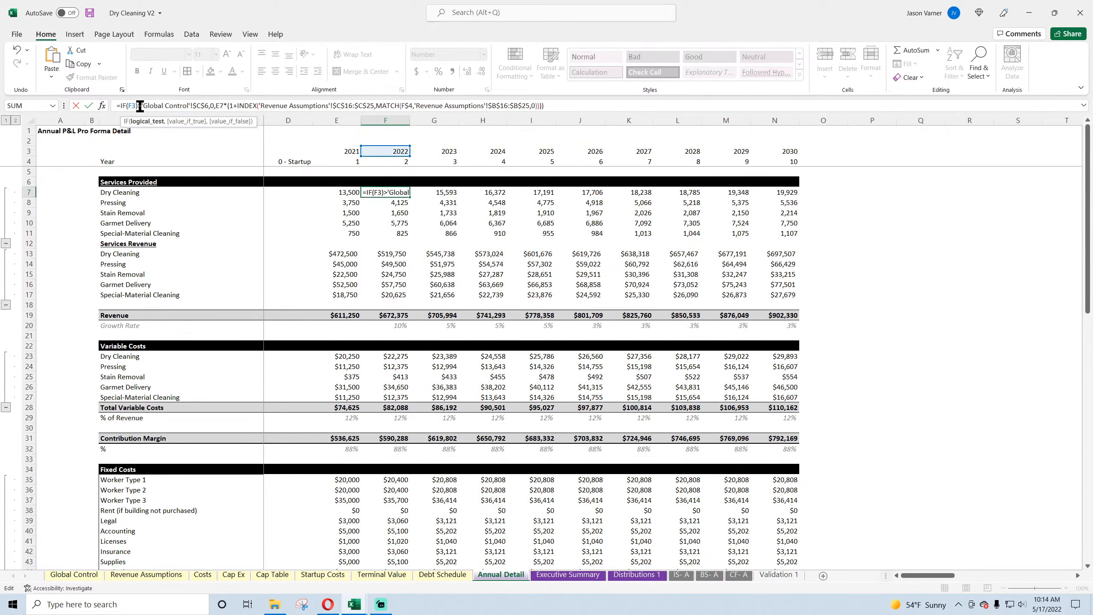
{"action": "key", "text": "BackSpace"}
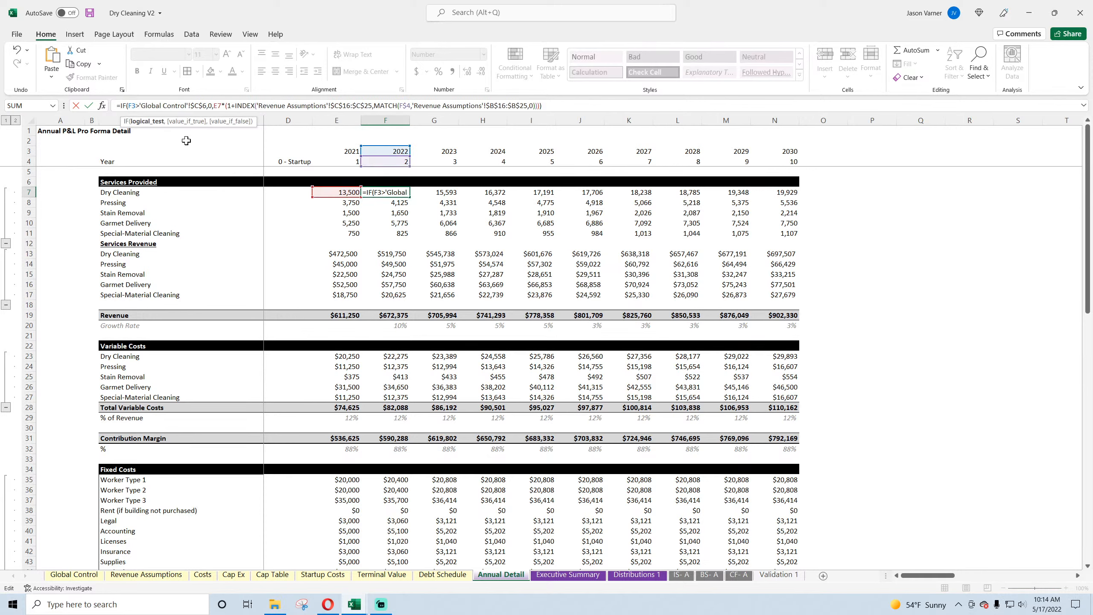
{"action": "key", "text": "Return"}
{"action": "left_click", "coordinate": [402, 194]}
{"action": "left_click", "coordinate": [415, 203]}
{"action": "left_click", "coordinate": [401, 194]}
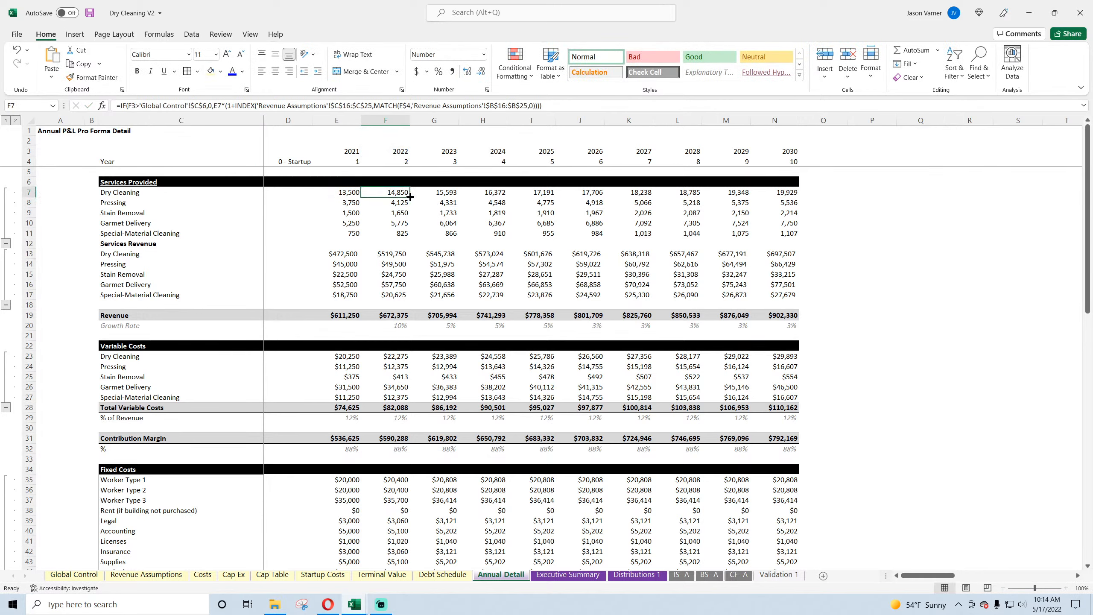
{"action": "left_click_drag", "start_coordinate": [411, 197], "coordinate": [788, 199]}
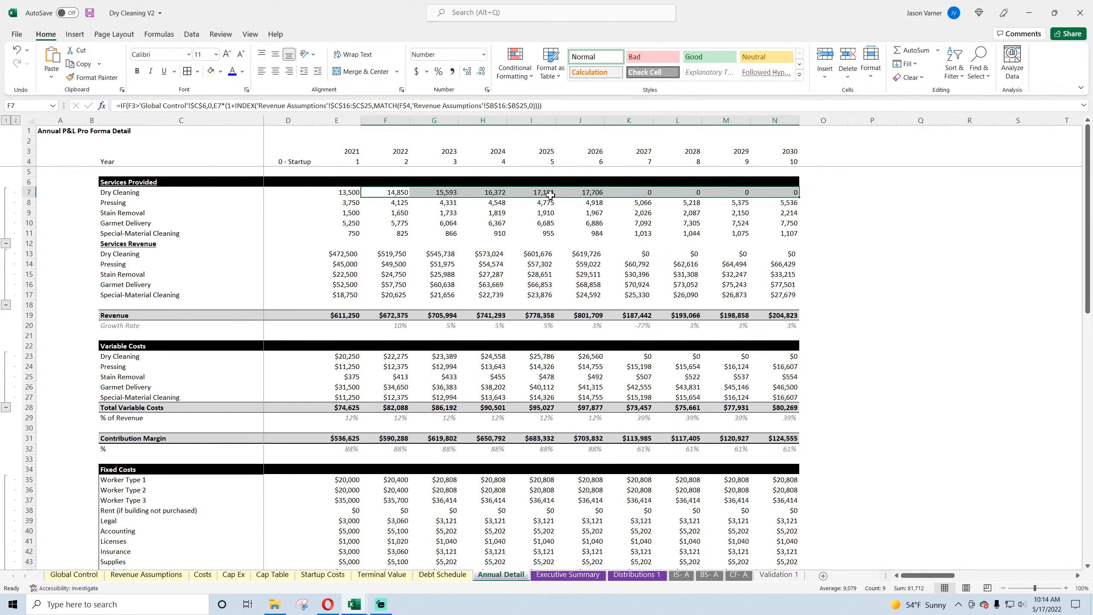
Step: Check the per-day capacity on Revenue Assumptions, and set the End Year on Global Control to 2030
{"action": "left_click", "coordinate": [137, 576]}
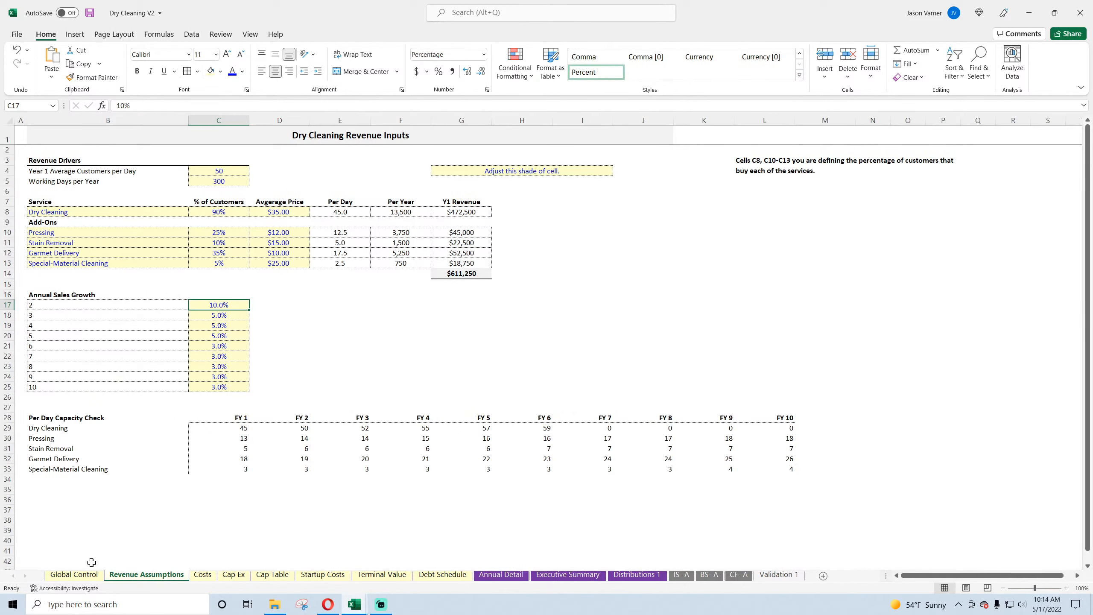
{"action": "left_click", "coordinate": [88, 575]}
{"action": "left_click", "coordinate": [316, 185]}
{"action": "left_click", "coordinate": [288, 249]}
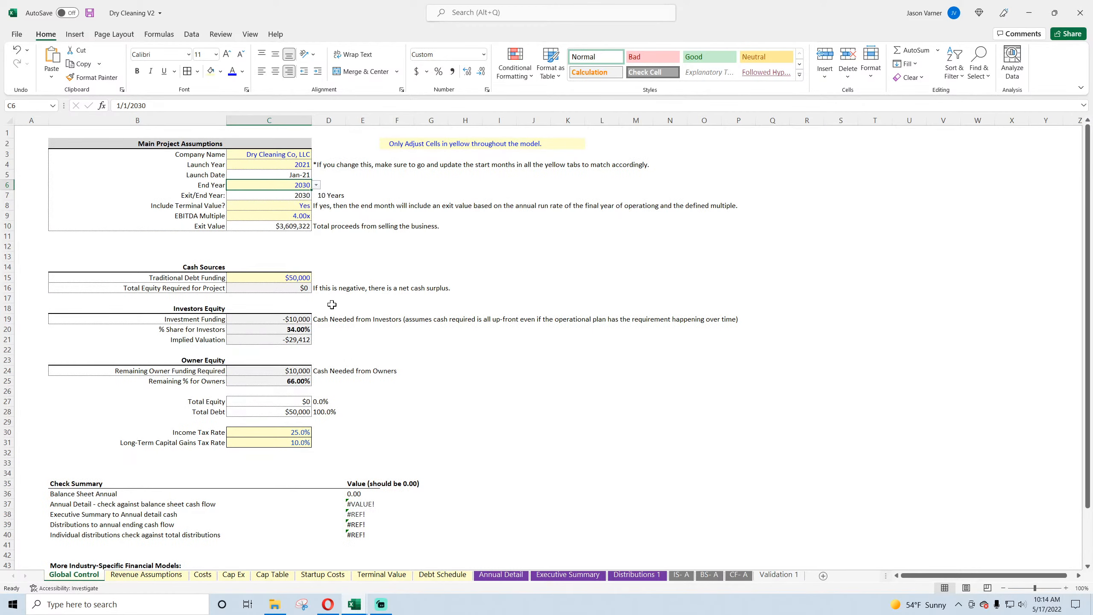
{"action": "left_click", "coordinate": [504, 575]}
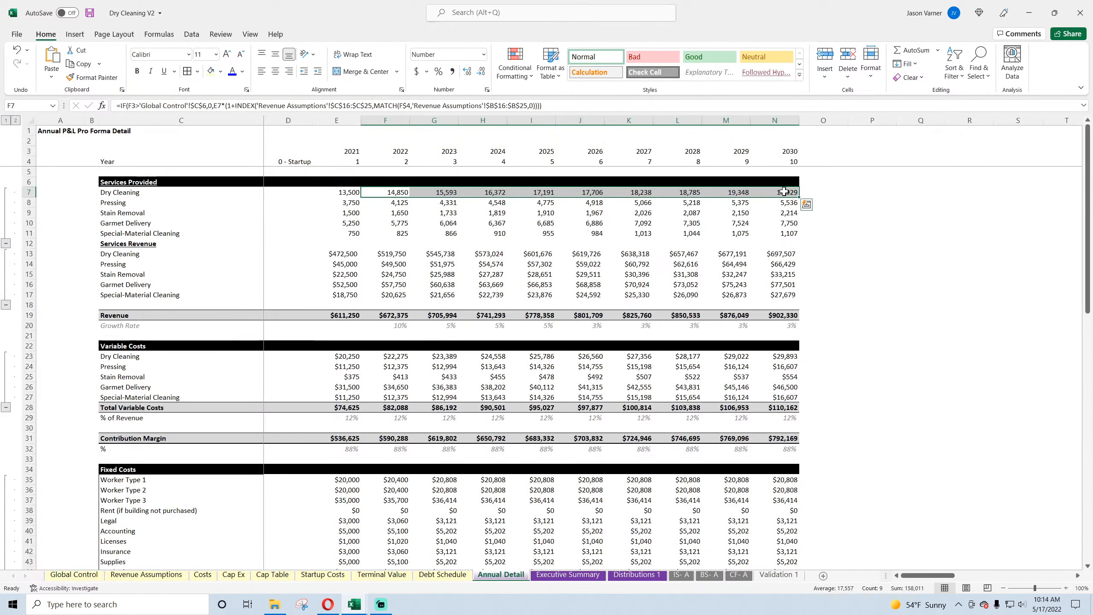
Step: Undo the last two changes, redo them, and return to Annual Detail
{"action": "left_click", "coordinate": [16, 52]}
{"action": "left_click", "coordinate": [16, 52]}
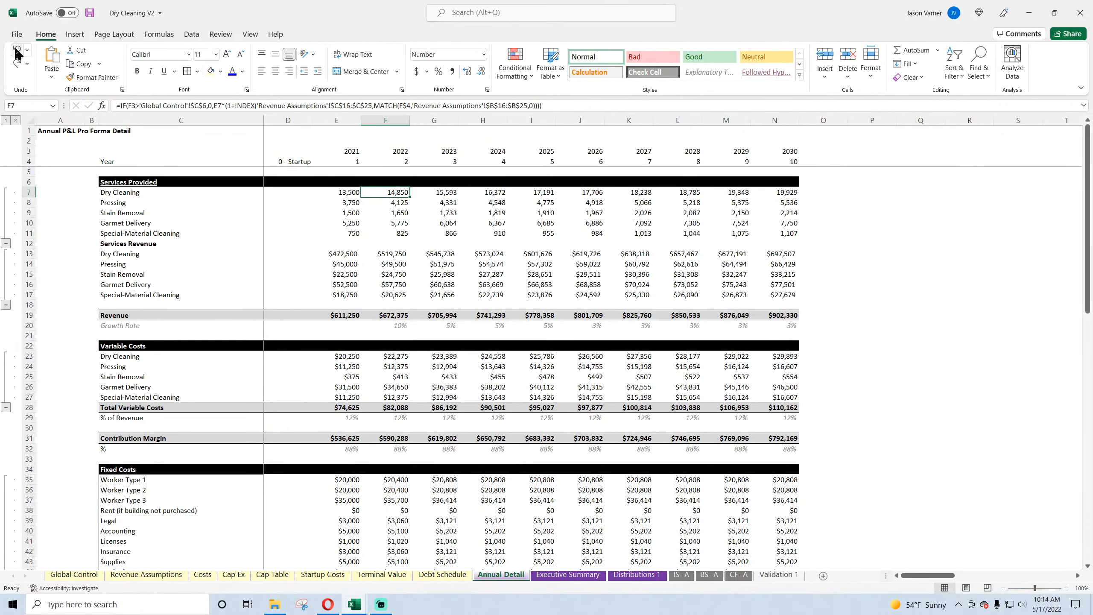
{"action": "left_click", "coordinate": [19, 63]}
{"action": "left_click", "coordinate": [19, 63]}
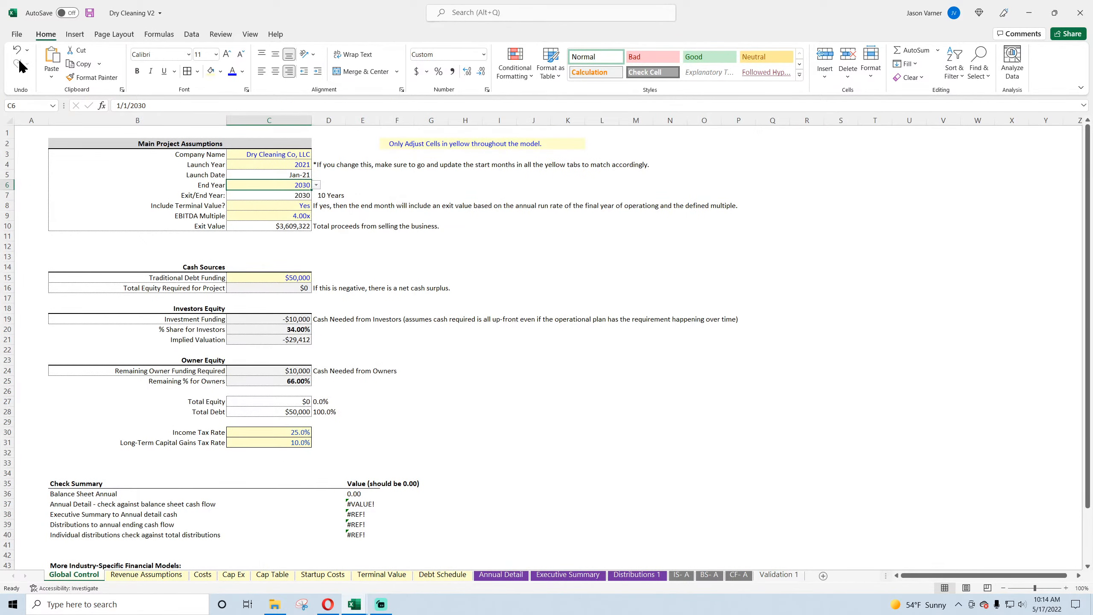
{"action": "left_click", "coordinate": [500, 574]}
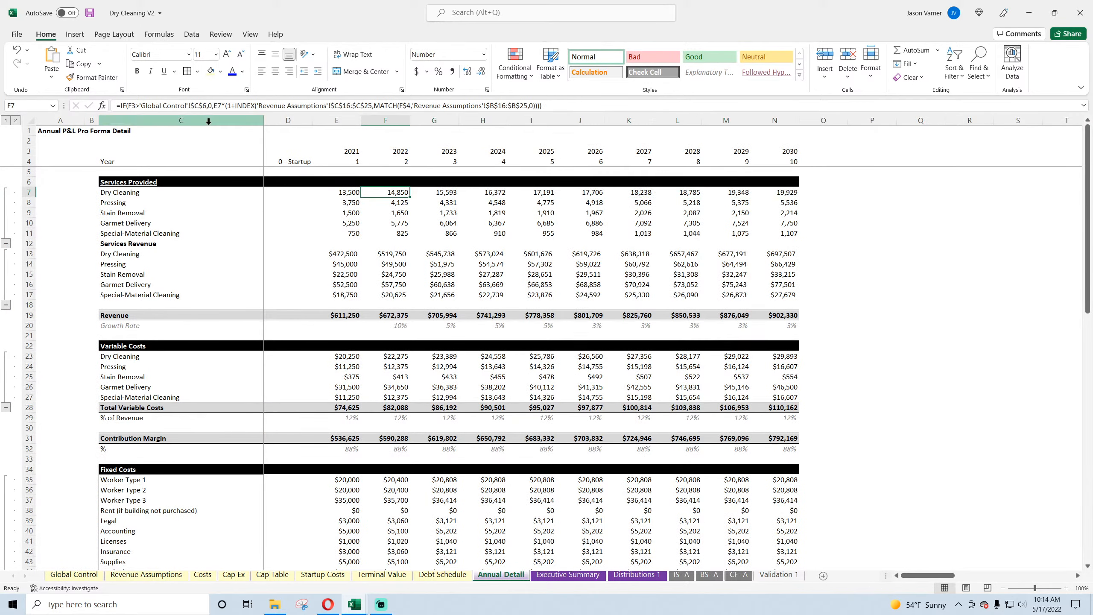
Step: Copy the text IF(F3>'Global Control'!$C$6,0, from F7 and insert it at the start of the 2022 Pressing volume formula in F8
{"action": "left_click", "coordinate": [128, 106]}
{"action": "left_click_drag", "start_coordinate": [171, 105], "coordinate": [214, 106]}
{"action": "key", "text": "ctrl+c"}
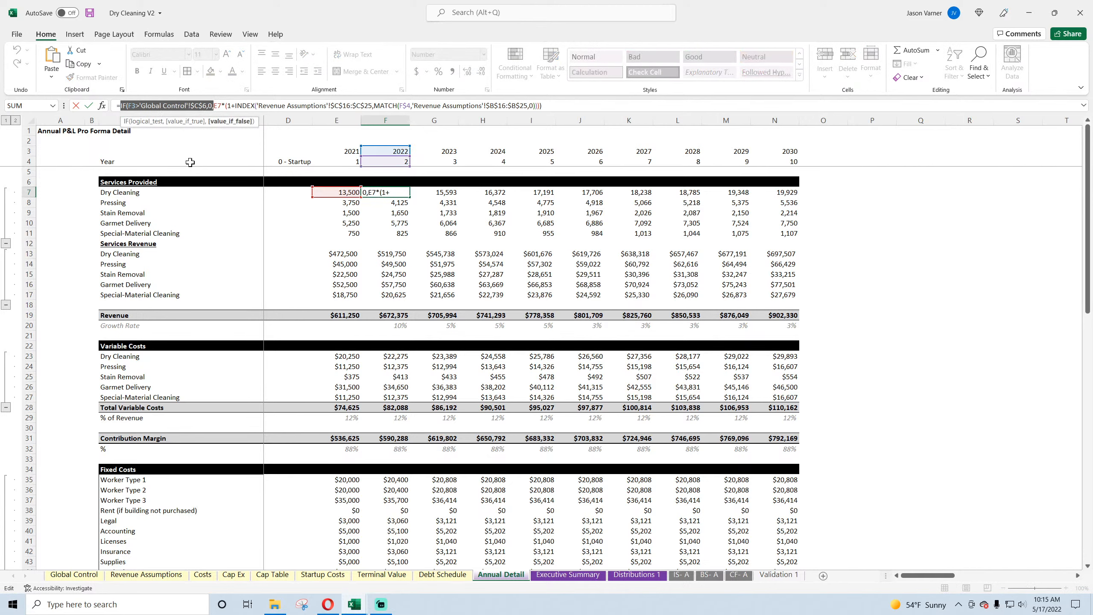
{"action": "key", "text": "Delete"}
{"action": "key", "text": "Return"}
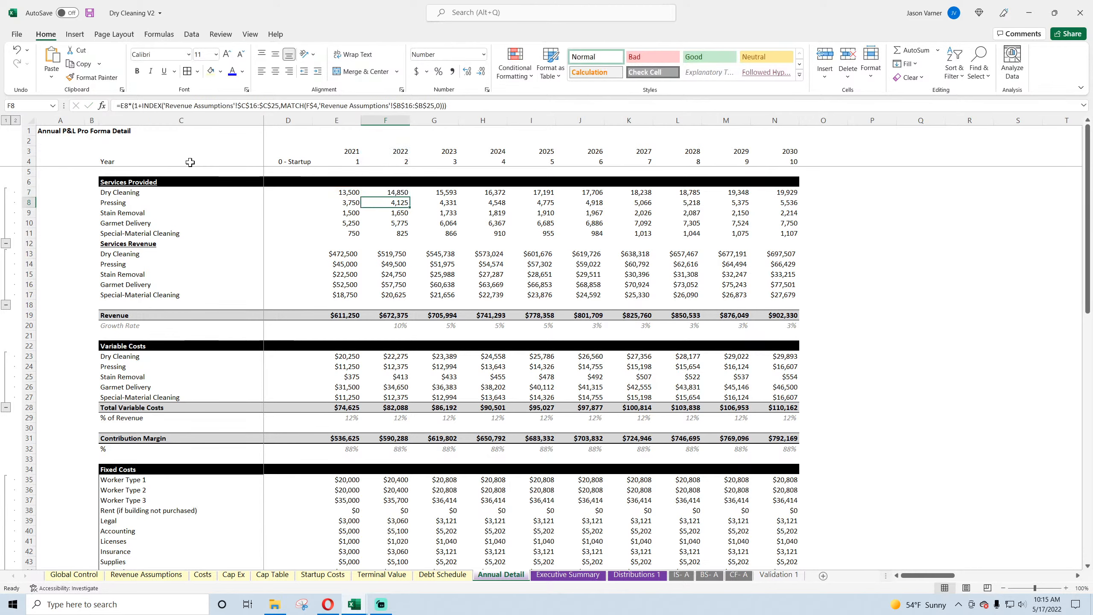
{"action": "left_click", "coordinate": [124, 105]}
{"action": "key", "text": "ctrl+v"}
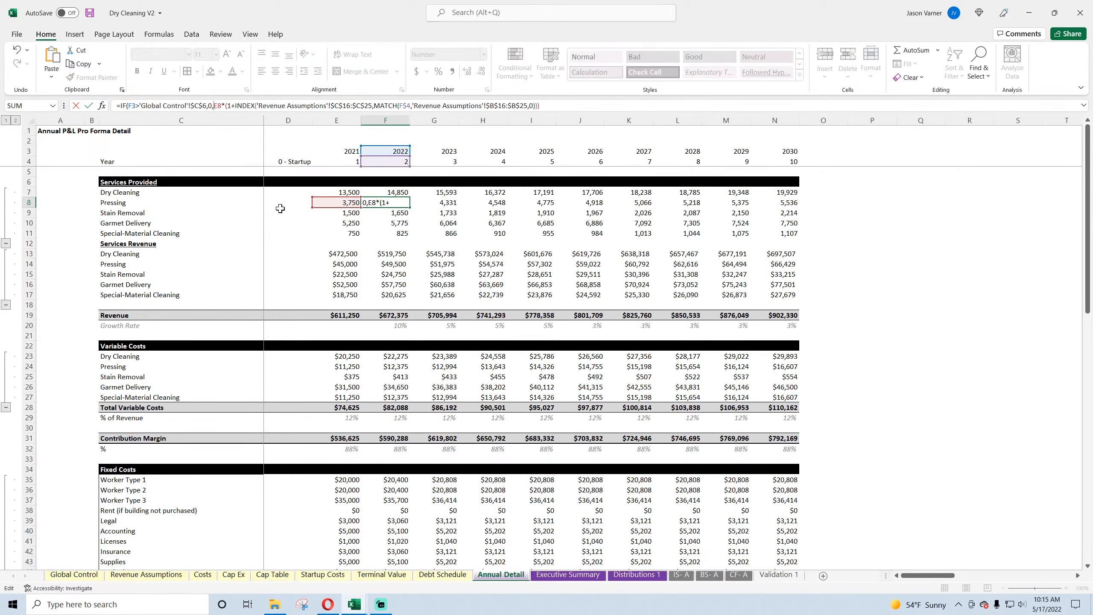
{"action": "key", "text": "Return"}
{"action": "key", "text": "Return"}
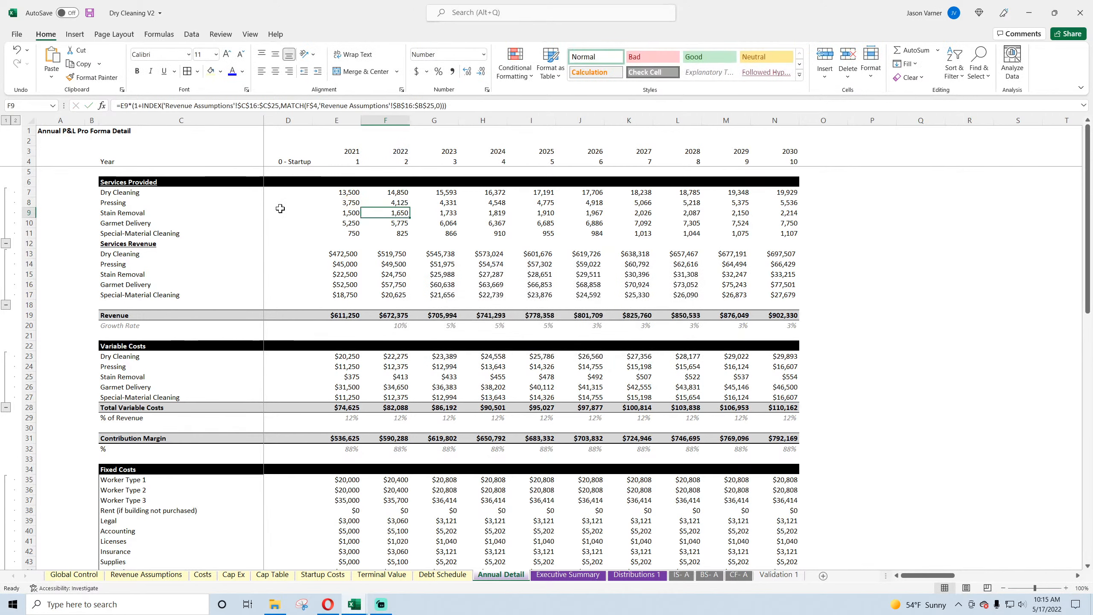
Step: Insert the same IF end-year test into the 2022 Stain Removal, Garmet Delivery and Special-Material Cleaning formulas in F9, F10 and F11
{"action": "left_click", "coordinate": [124, 105]}
{"action": "key", "text": "ctrl+v"}
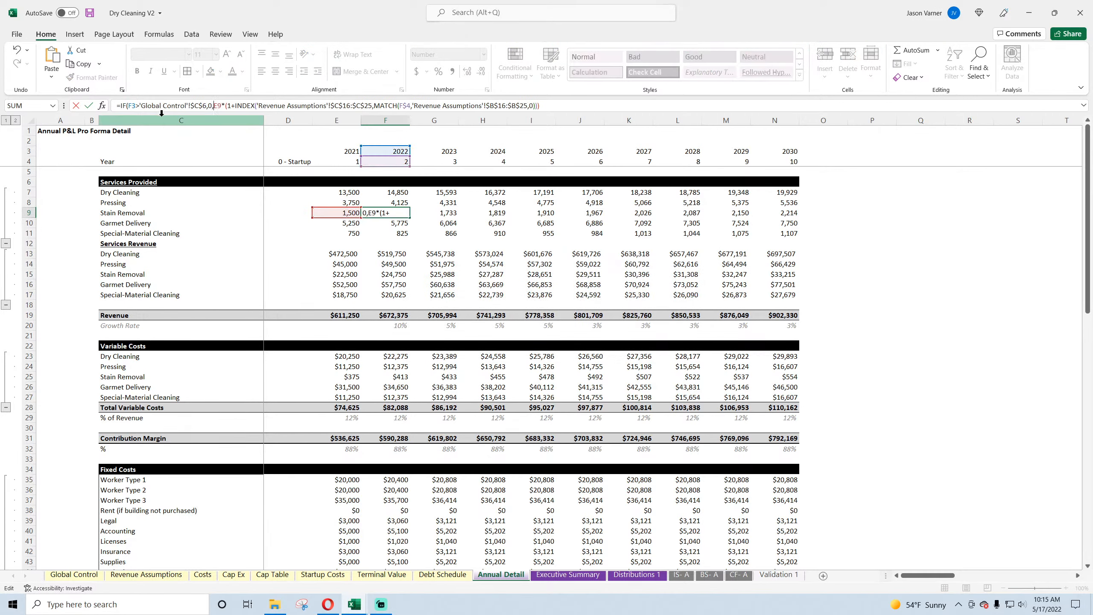
{"action": "key", "text": "Return"}
{"action": "key", "text": "Return"}
{"action": "left_click", "coordinate": [122, 106]}
{"action": "key", "text": "ctrl+v"}
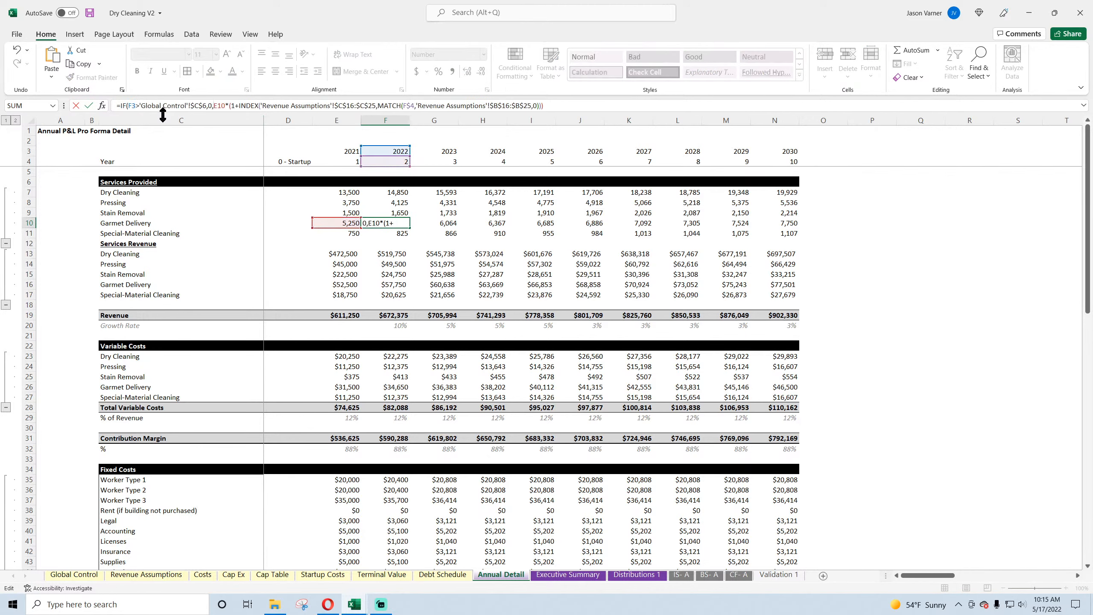
{"action": "key", "text": "Return"}
{"action": "key", "text": "Return"}
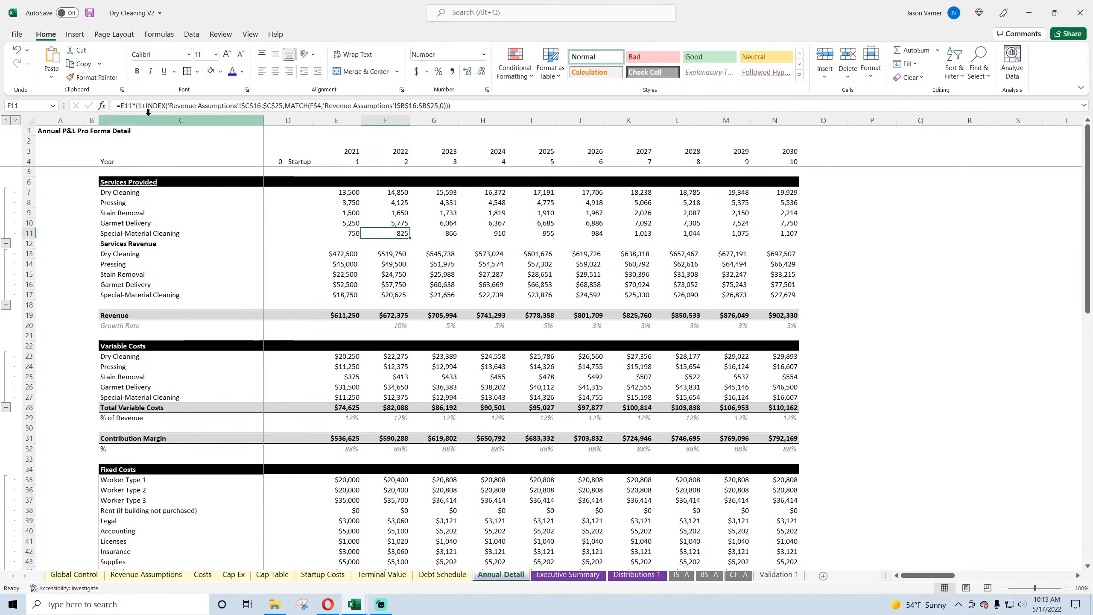
{"action": "left_click", "coordinate": [118, 106]}
{"action": "key", "text": "ctrl+v"}
{"action": "key", "text": "Return"}
{"action": "key", "text": "Return"}
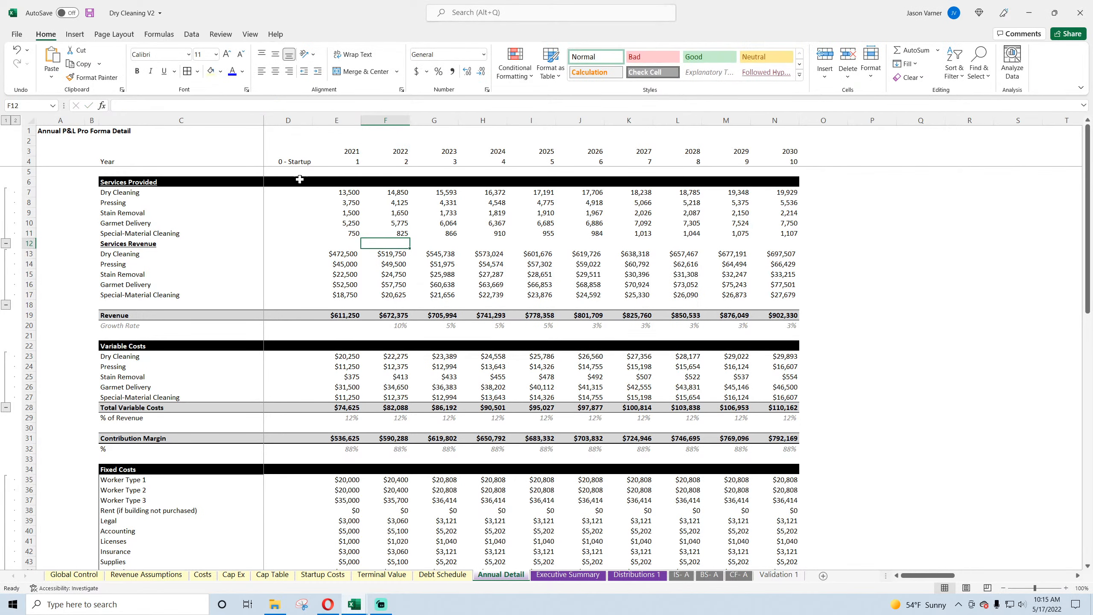
Step: Fill the add-on service volume formulas in F8:F11 across through column N, and open Global Control
{"action": "left_click_drag", "start_coordinate": [385, 202], "coordinate": [764, 240]}
{"action": "left_click", "coordinate": [73, 574]}
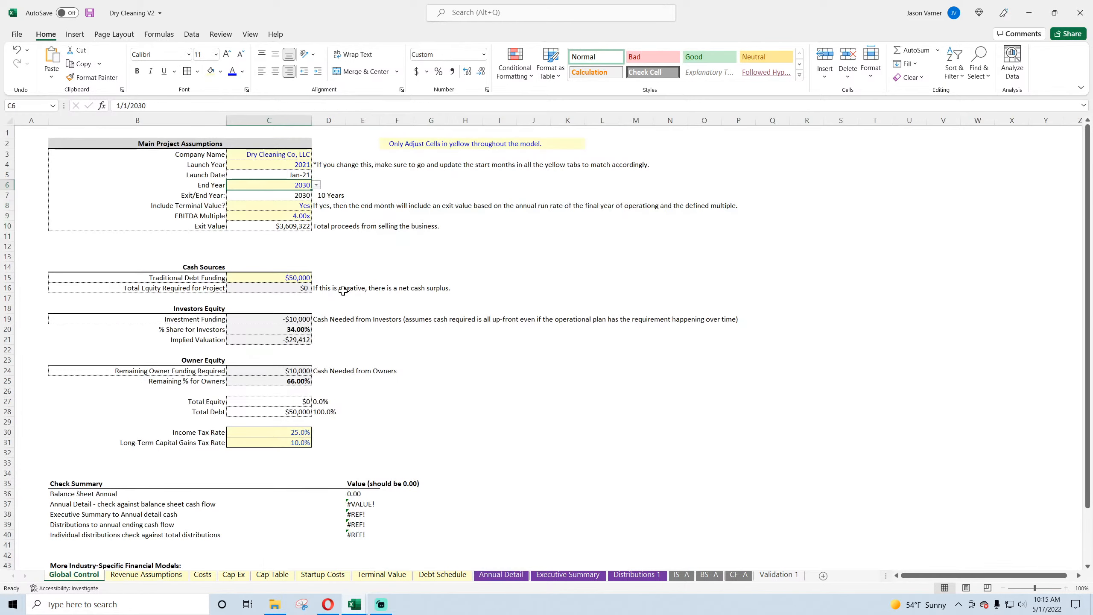
Step: Set the End Year in Global Control to 2029 and check the 2030 revenue and variable cost cells in Annual Detail
{"action": "left_click", "coordinate": [316, 185]}
{"action": "left_click", "coordinate": [280, 244]}
{"action": "left_click", "coordinate": [511, 579]}
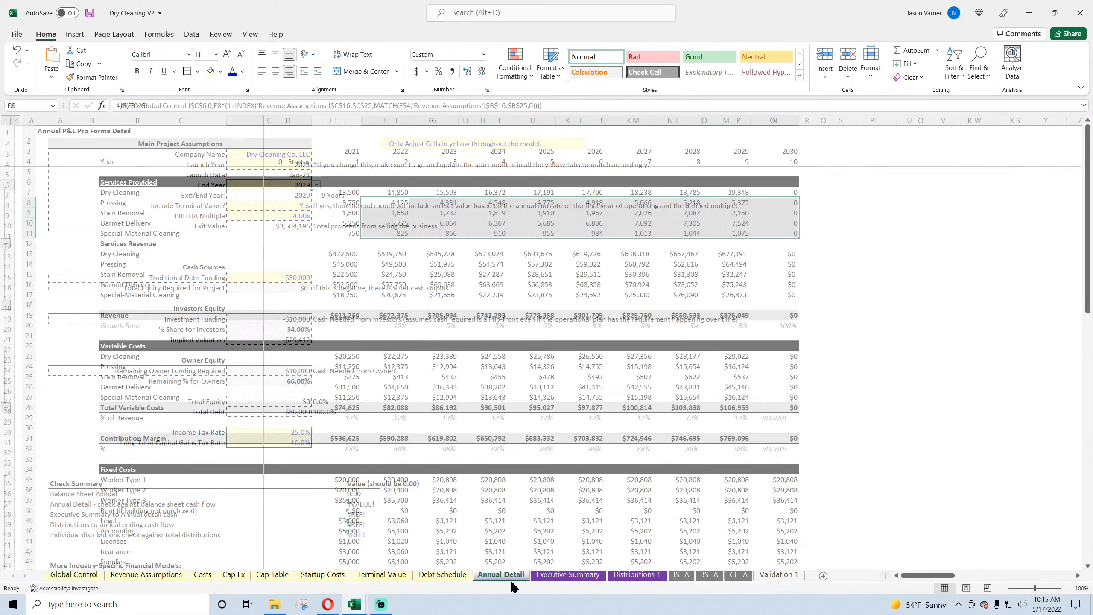
{"action": "left_click", "coordinate": [775, 278]}
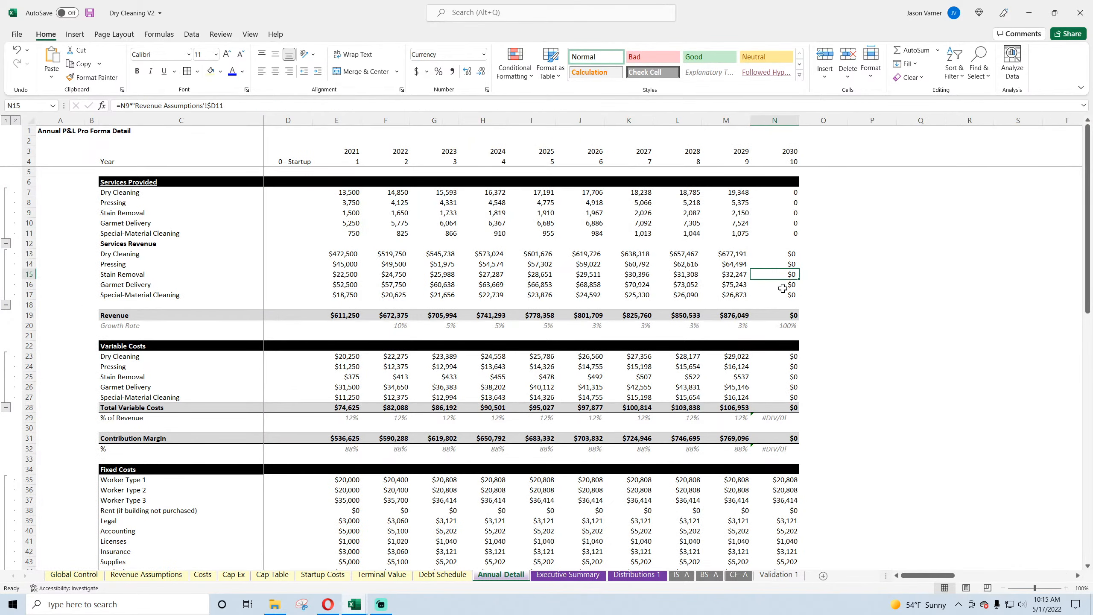
{"action": "left_click", "coordinate": [786, 366]}
Step: Wrap the 2021 variable costs % of Revenue formula in E29 as IFERROR(E28/E19,) and fill it across through column N
{"action": "scroll", "coordinate": [786, 365], "scroll_direction": "down", "scroll_amount": 4}
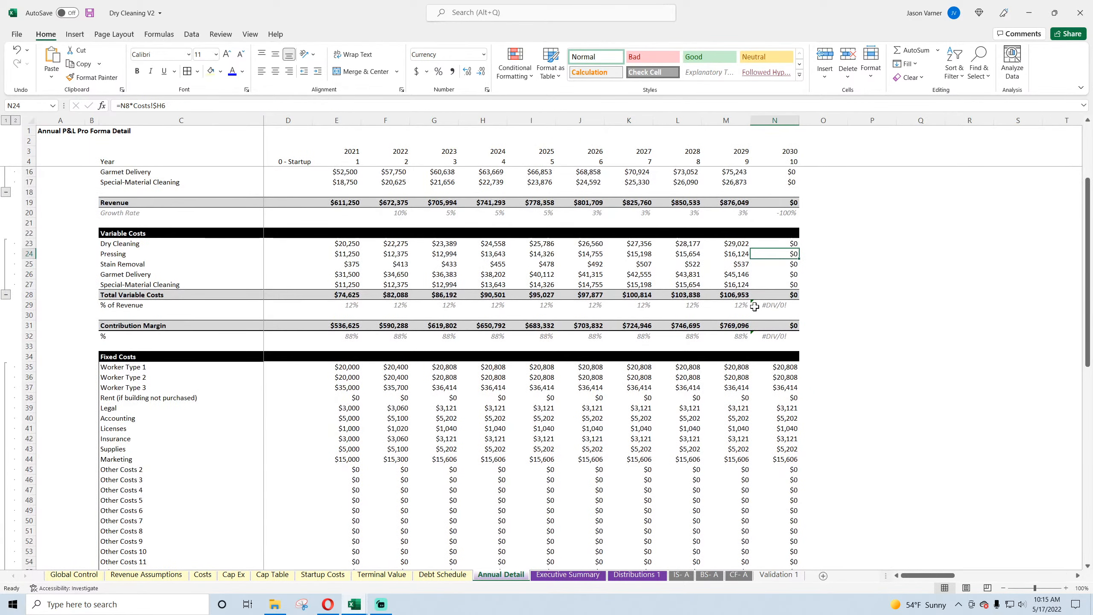
{"action": "left_click", "coordinate": [346, 305]}
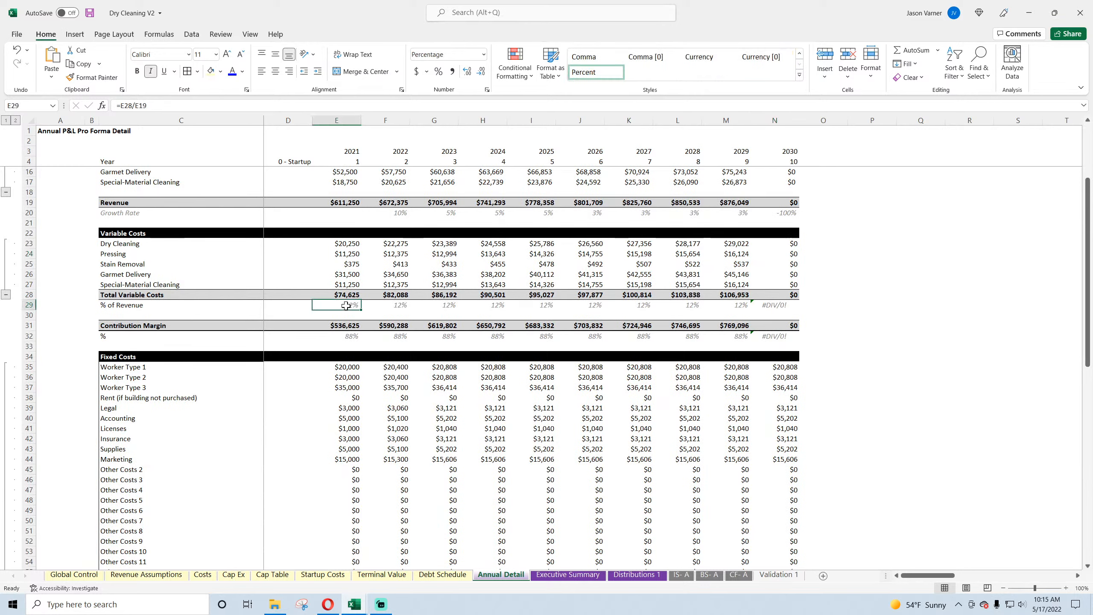
{"action": "left_click", "coordinate": [122, 105]}
{"action": "type", "text": "iferror"}
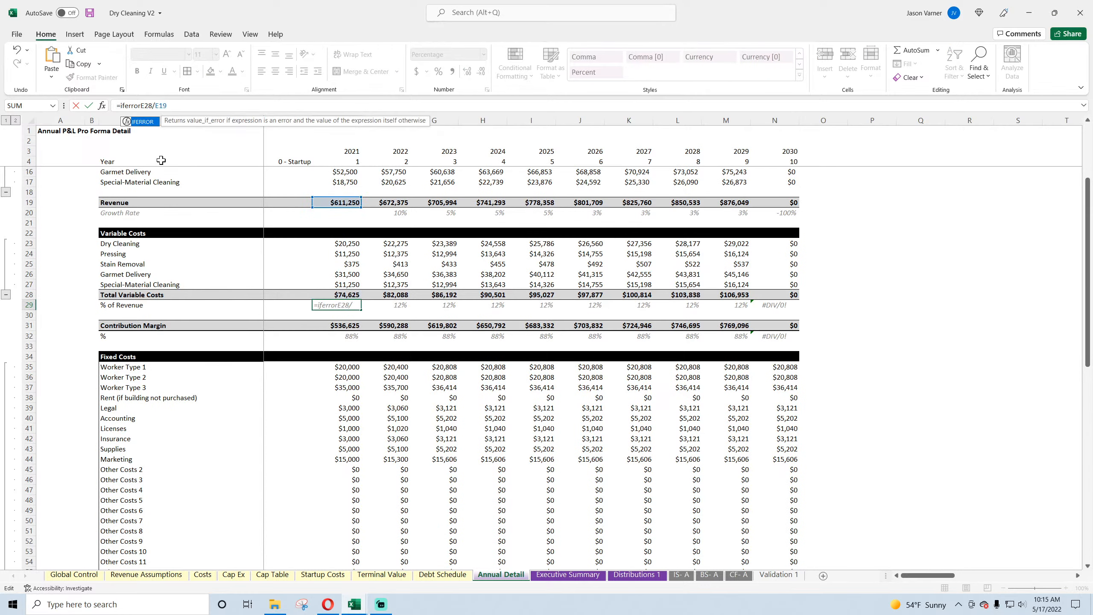
{"action": "type", "text": "("}
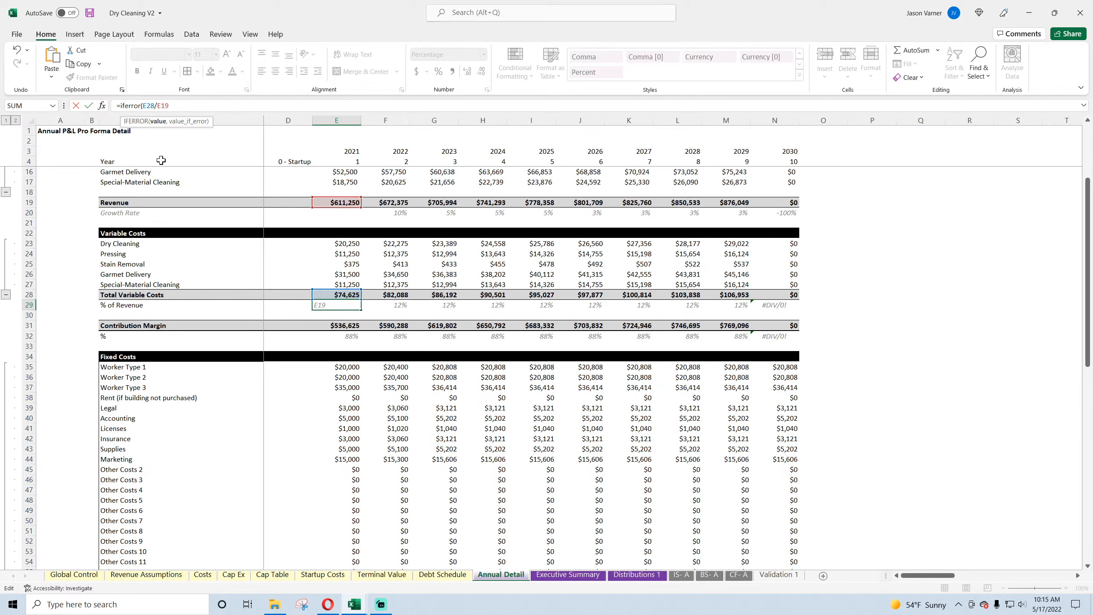
{"action": "key", "text": "Return"}
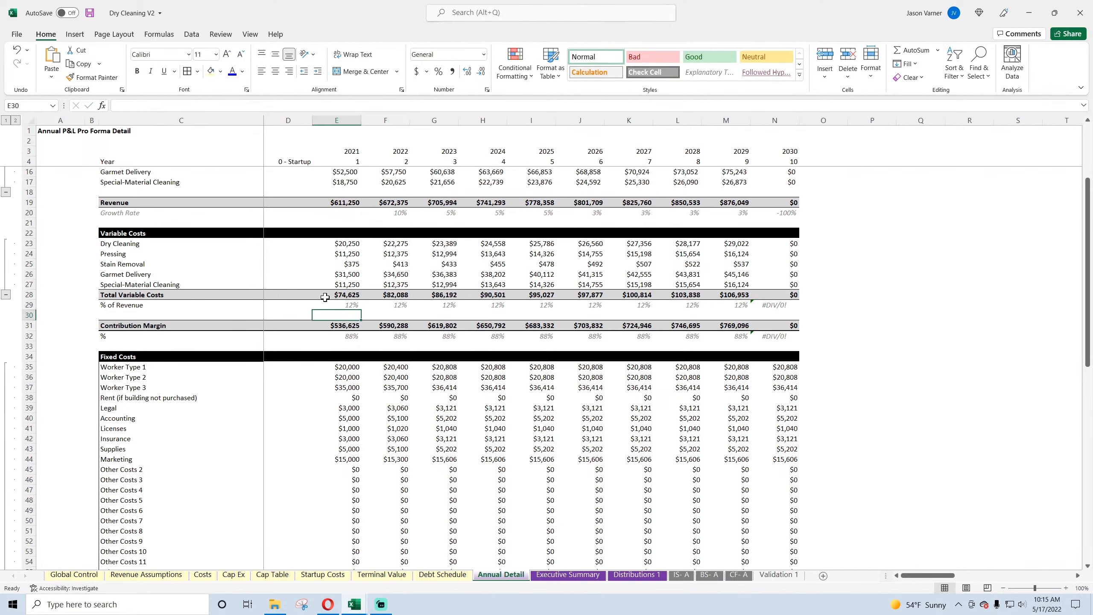
{"action": "left_click", "coordinate": [335, 305]}
{"action": "left_click_drag", "start_coordinate": [361, 309], "coordinate": [814, 331]}
Step: Wrap the 2021 Contribution Margin % formula in E32 as IFERROR(E31/E19,) and fill it across through column N
{"action": "left_click", "coordinate": [349, 337]}
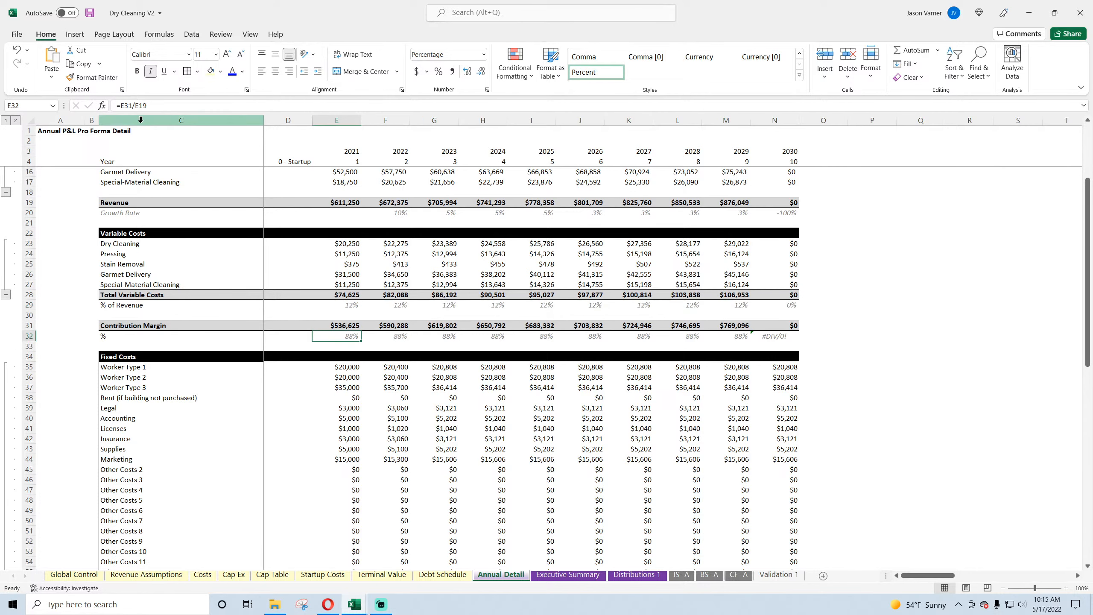
{"action": "key", "text": "F2"}
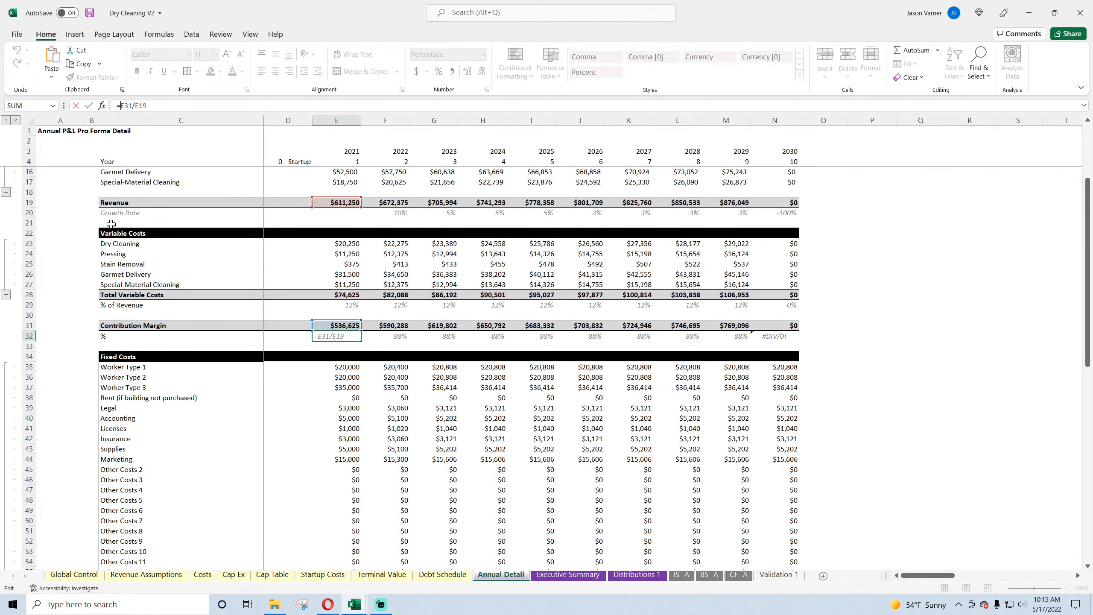
{"action": "type", "text": "iferror("}
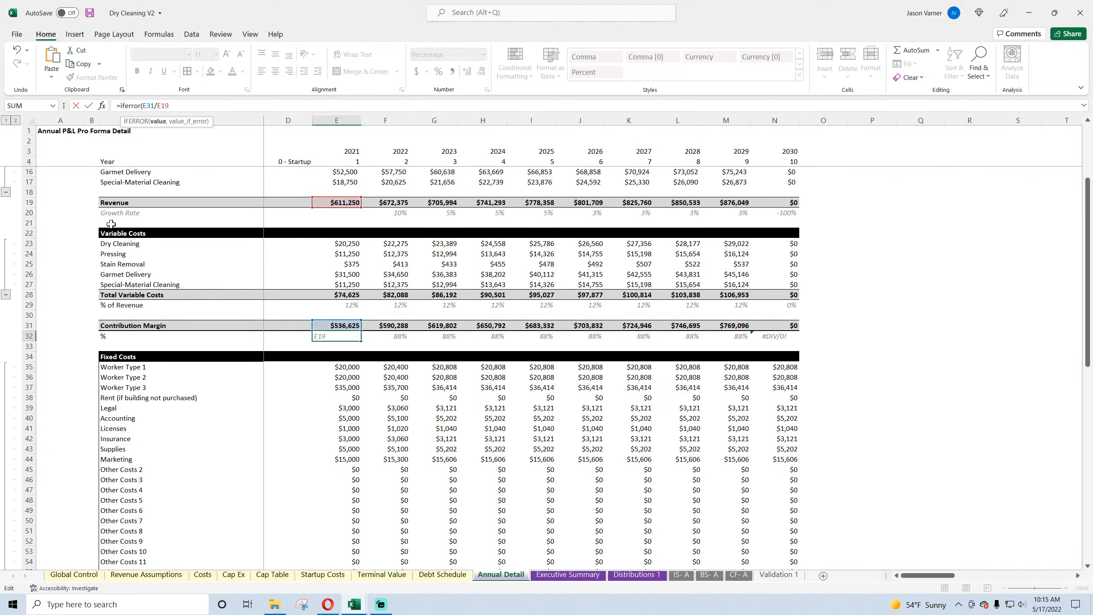
{"action": "type", "text": ",0)"}
{"action": "key", "text": "Return"}
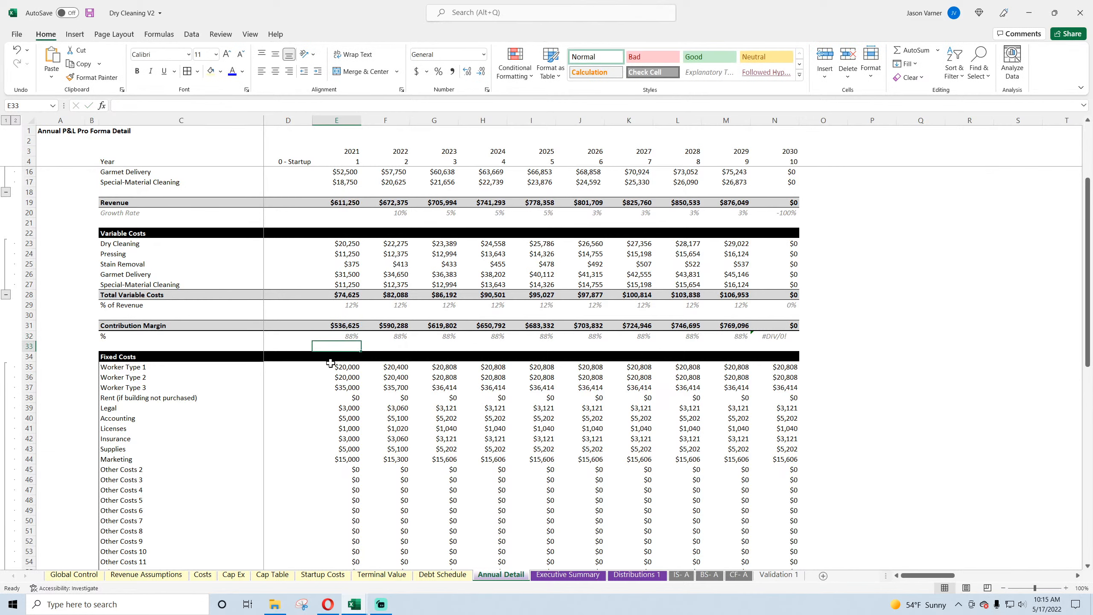
{"action": "left_click", "coordinate": [338, 336]}
{"action": "left_click_drag", "start_coordinate": [361, 341], "coordinate": [635, 336]}
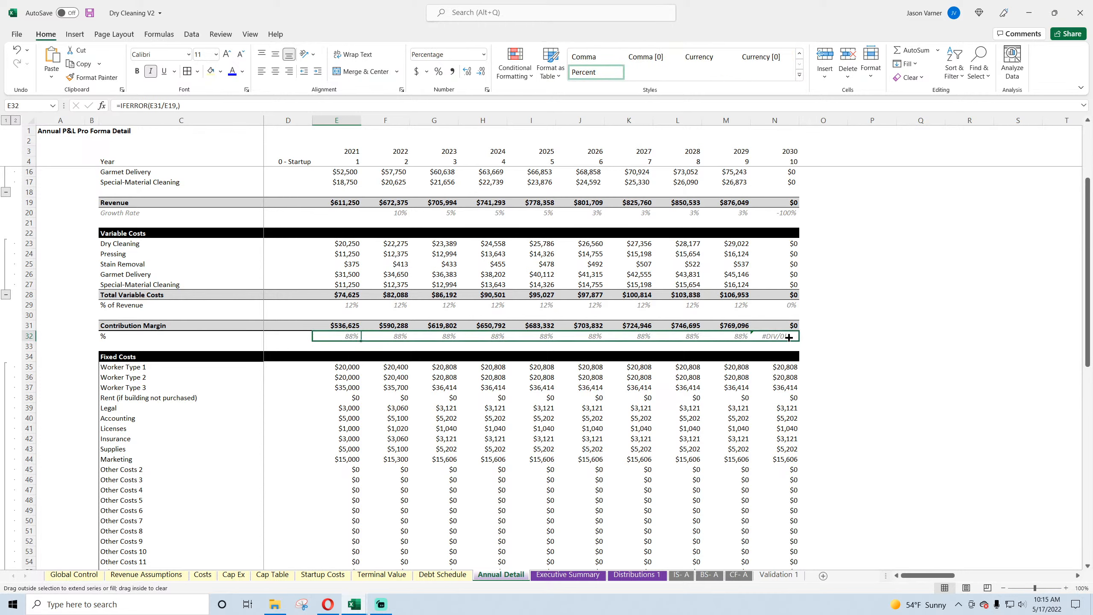
{"action": "left_click_drag", "start_coordinate": [788, 338], "coordinate": [788, 338]}
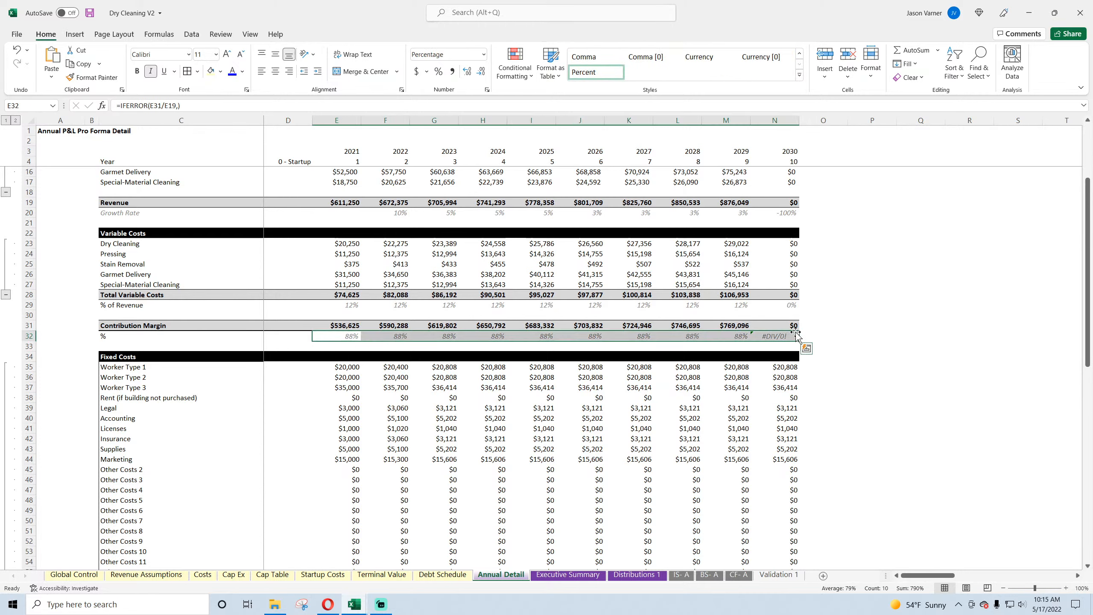
Step: Save the workbook and check the % of Revenue formulas in row 29 for the first and last years
{"action": "left_click", "coordinate": [90, 14]}
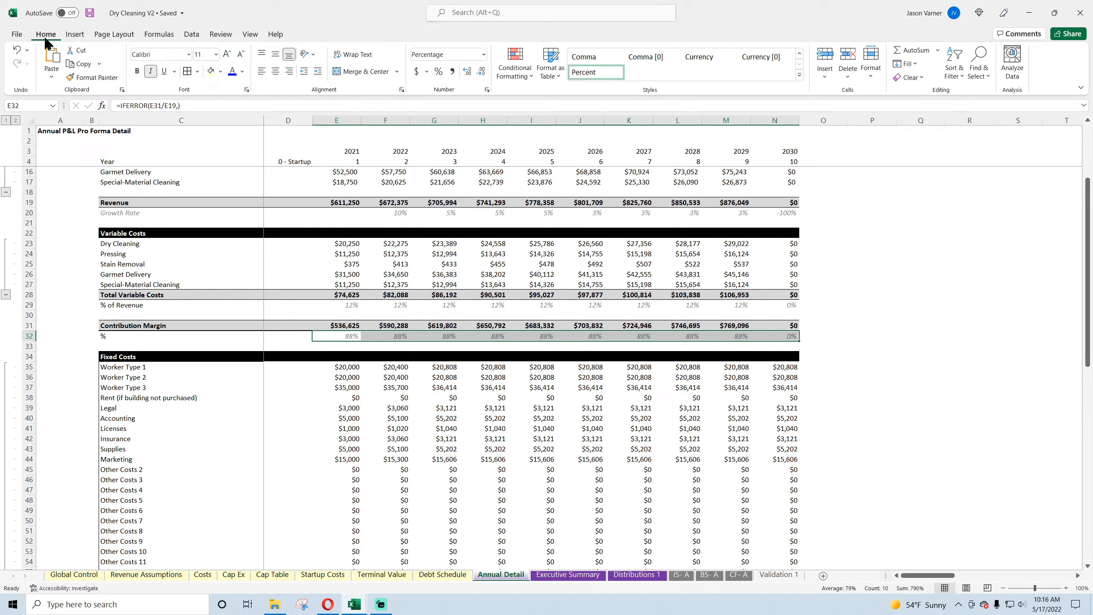
{"action": "left_click_drag", "start_coordinate": [327, 305], "coordinate": [353, 305]}
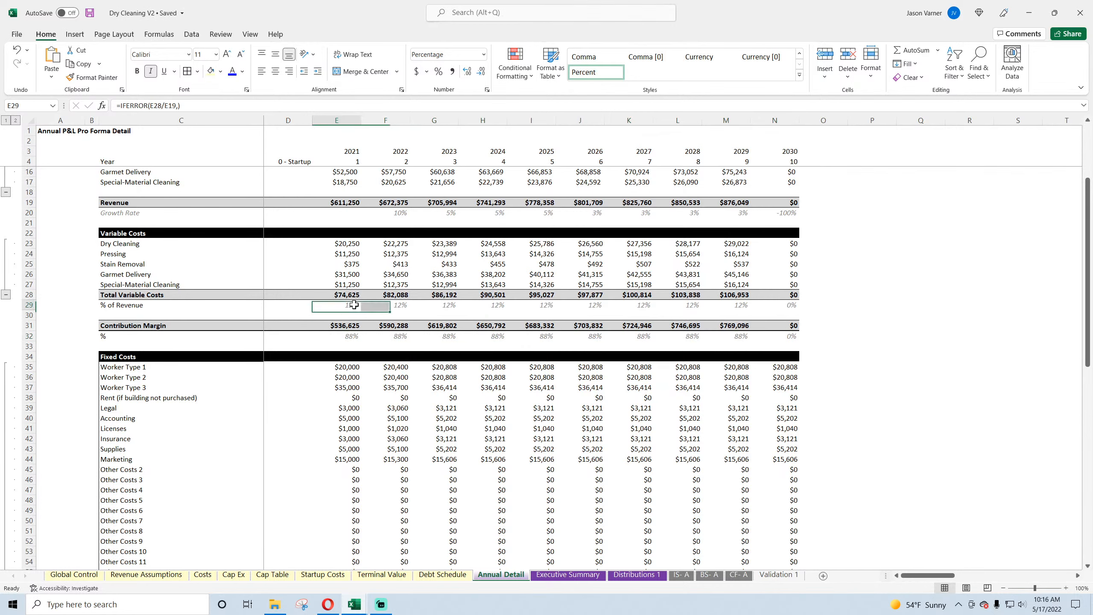
{"action": "left_click", "coordinate": [774, 306]}
{"action": "left_click", "coordinate": [739, 305]}
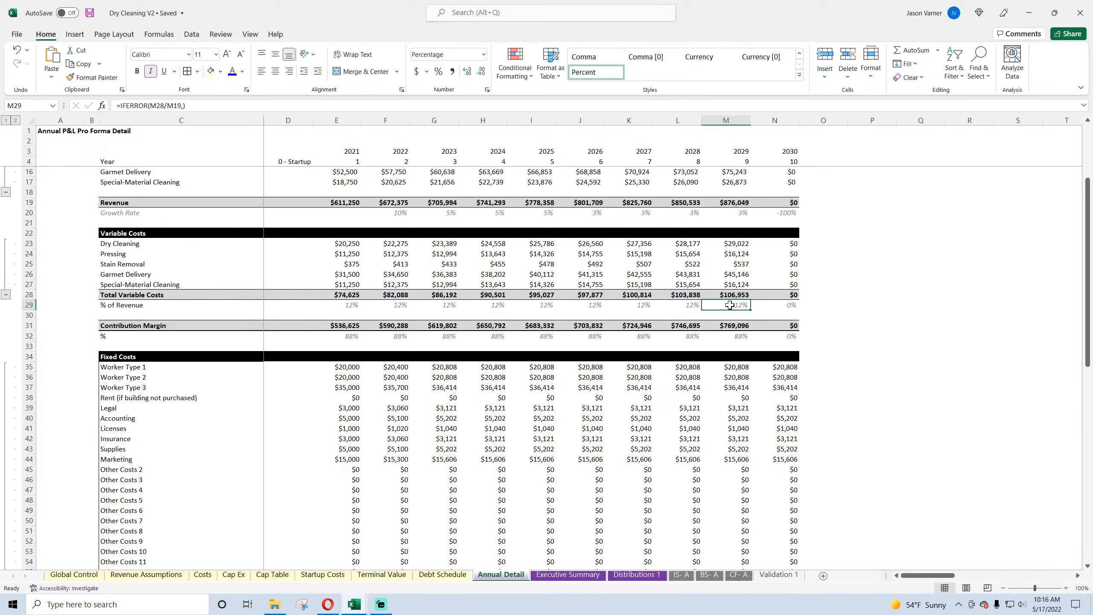
Step: Change the 2022 revenue Growth Rate formula in F20 to IF(F19=0,0,(F19-E19)/E$19)
{"action": "scroll", "coordinate": [730, 305], "scroll_direction": "up", "scroll_amount": 4}
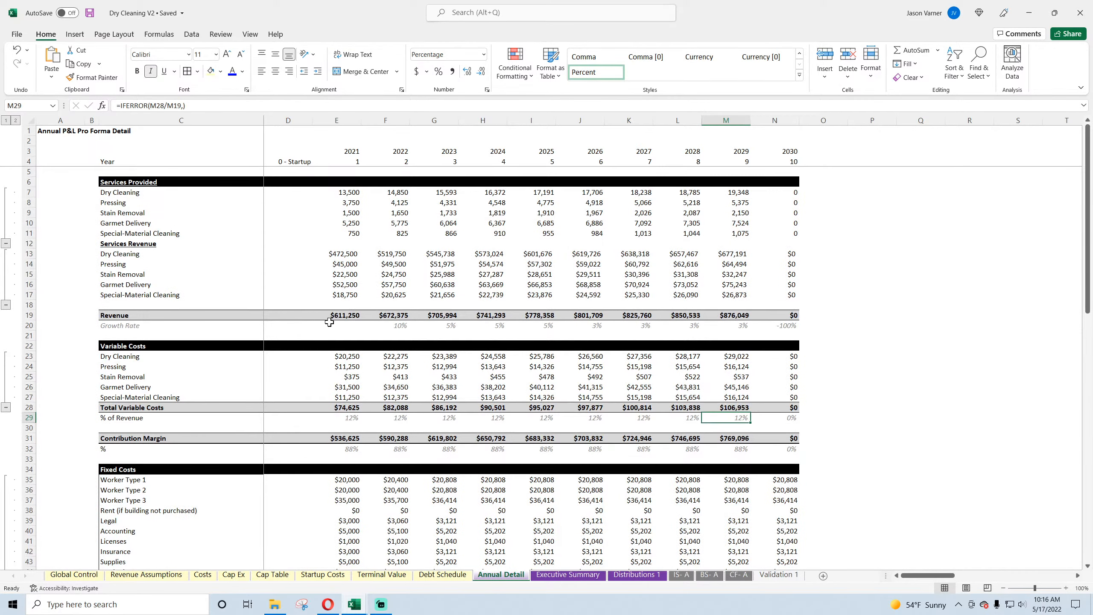
{"action": "left_click", "coordinate": [396, 326]}
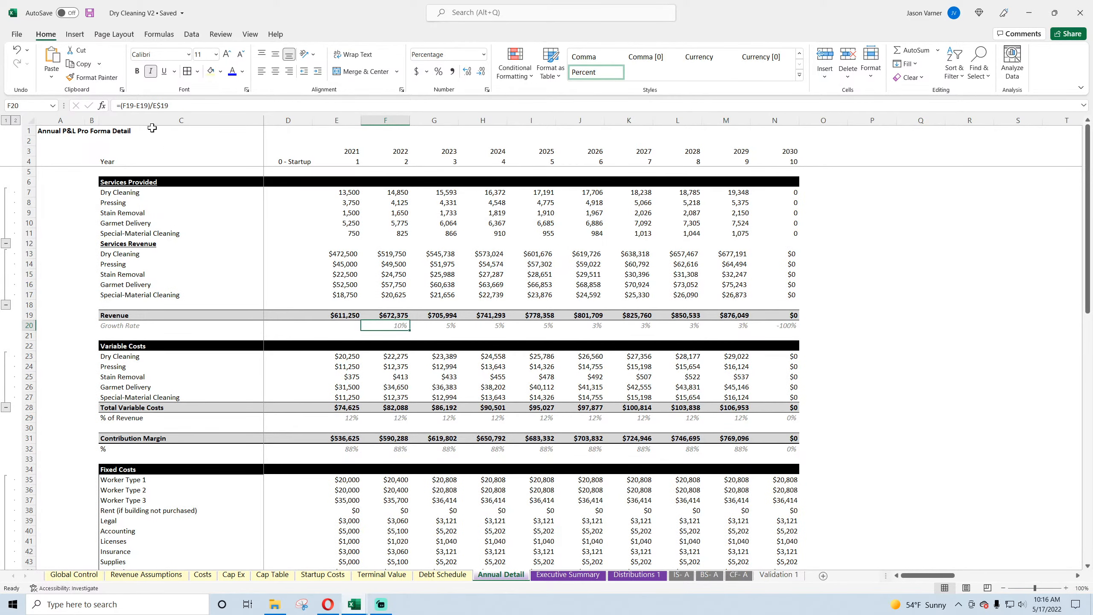
{"action": "left_click", "coordinate": [120, 105]}
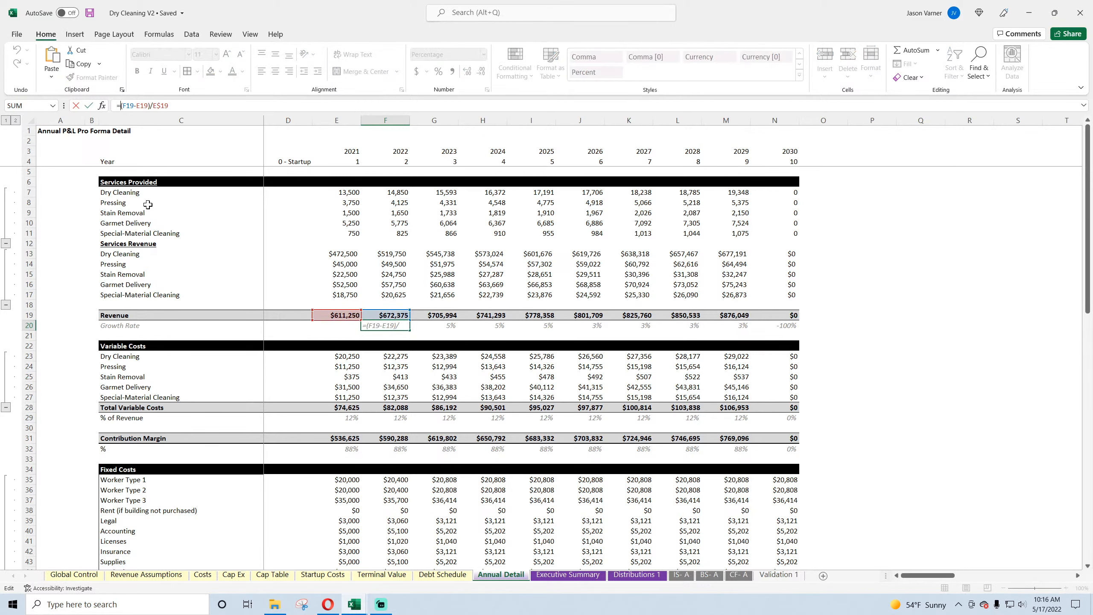
{"action": "type", "text": "if("}
{"action": "type", "text": "f19=0"}
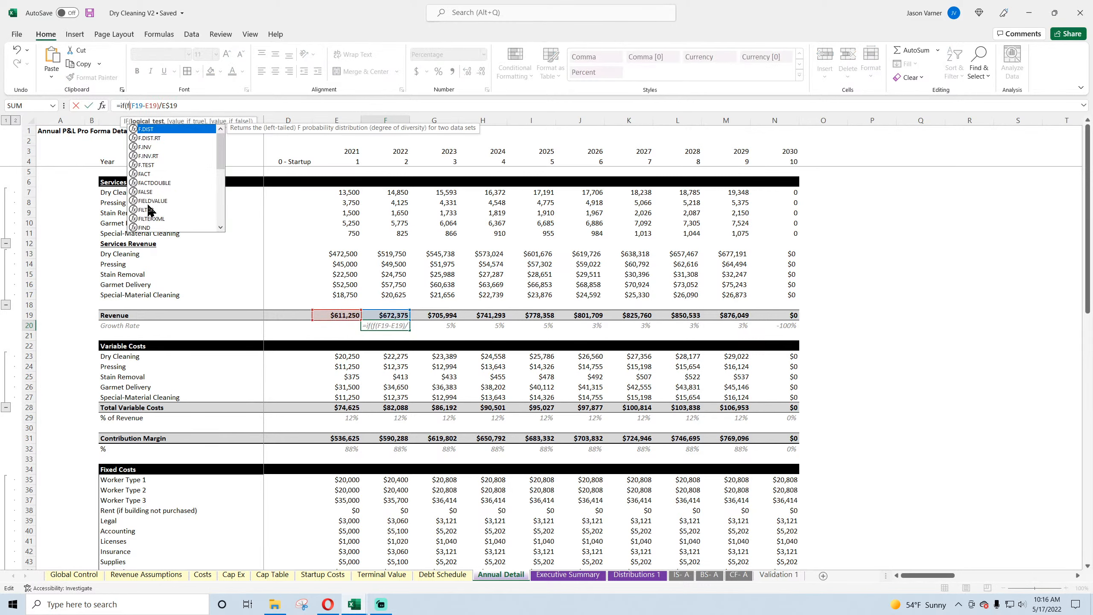
{"action": "type", "text": ","}
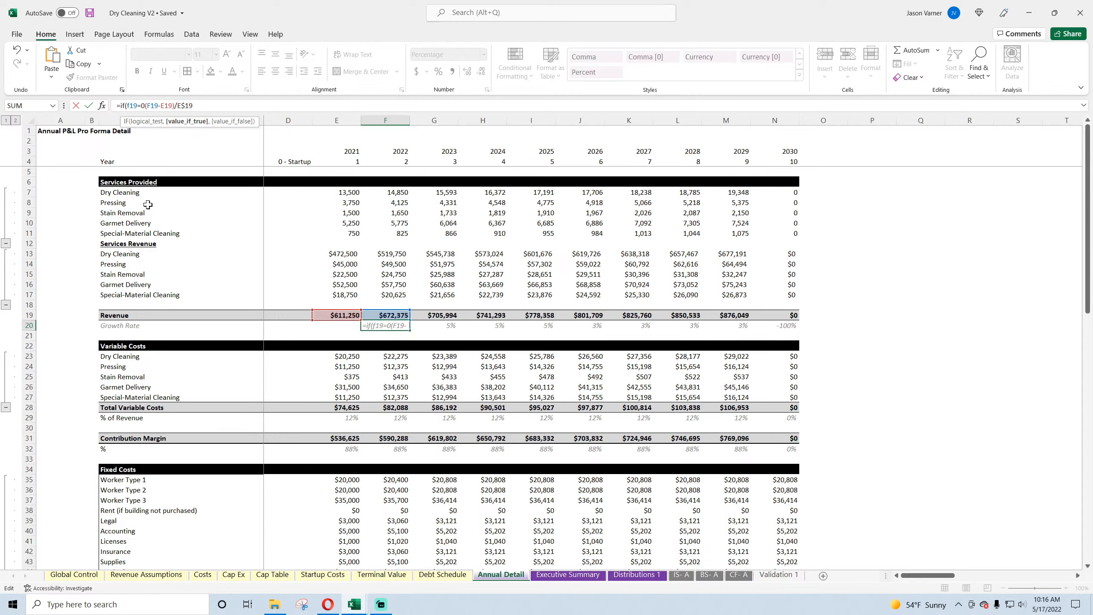
{"action": "type", "text": "0,"}
{"action": "key", "text": "Return"}
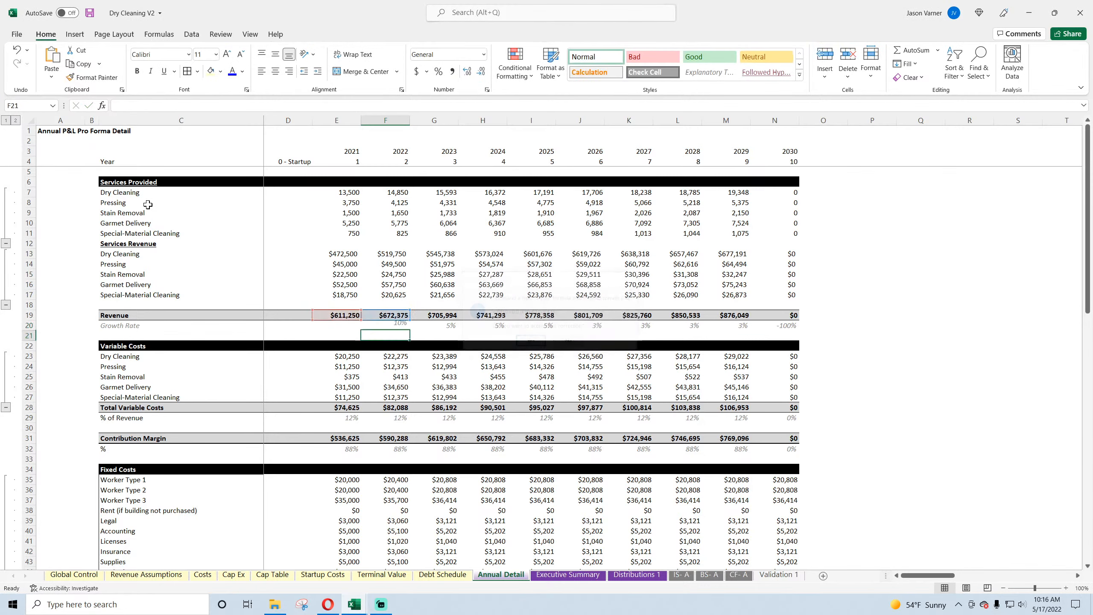
Step: Fill the Growth Rate formula from F20 across through column N and save the workbook
{"action": "left_click", "coordinate": [402, 326]}
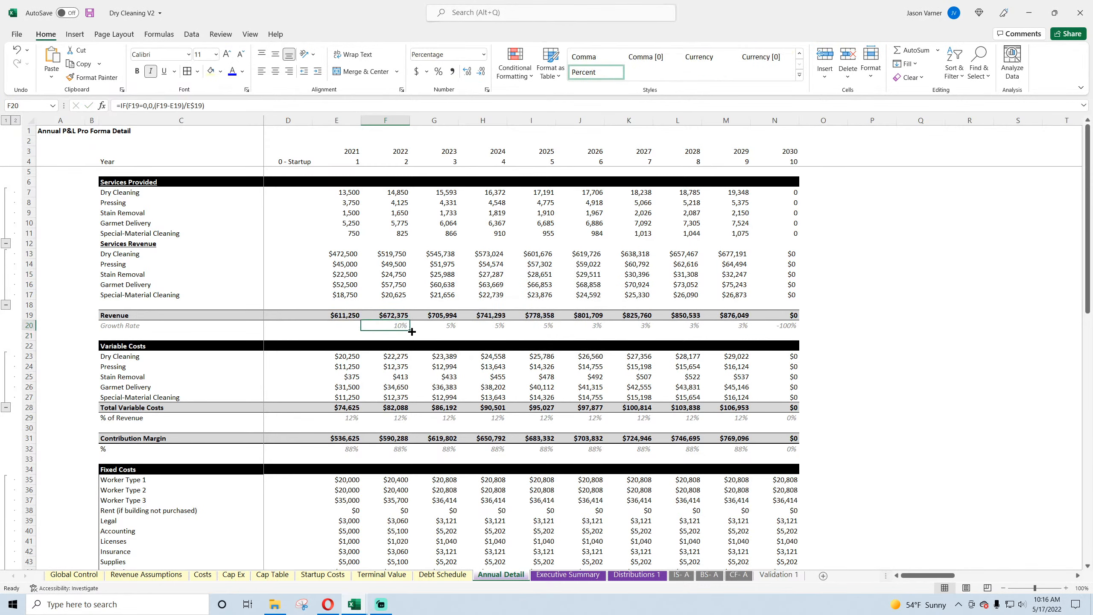
{"action": "left_click_drag", "start_coordinate": [412, 331], "coordinate": [804, 330]}
{"action": "left_click", "coordinate": [787, 325]}
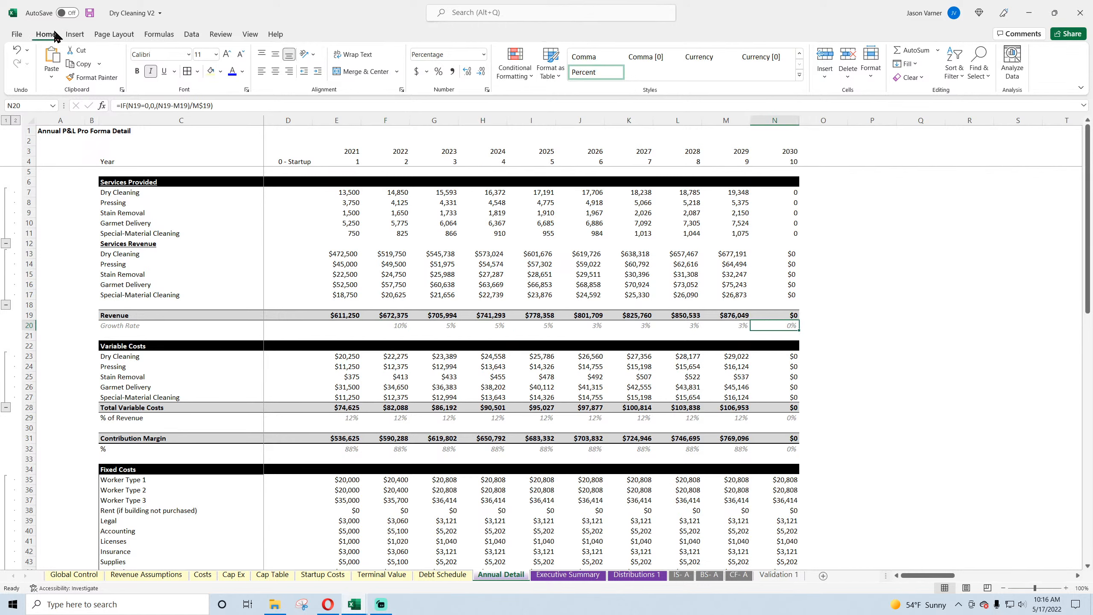
{"action": "left_click", "coordinate": [89, 13]}
Step: Insert the copied IF(F3>'Global Control'!$C$6,0, test at the start of the 2022 Worker Type 1 formula in F35, accepting the parenthesis correction
{"action": "scroll", "coordinate": [576, 274], "scroll_direction": "down", "scroll_amount": 4}
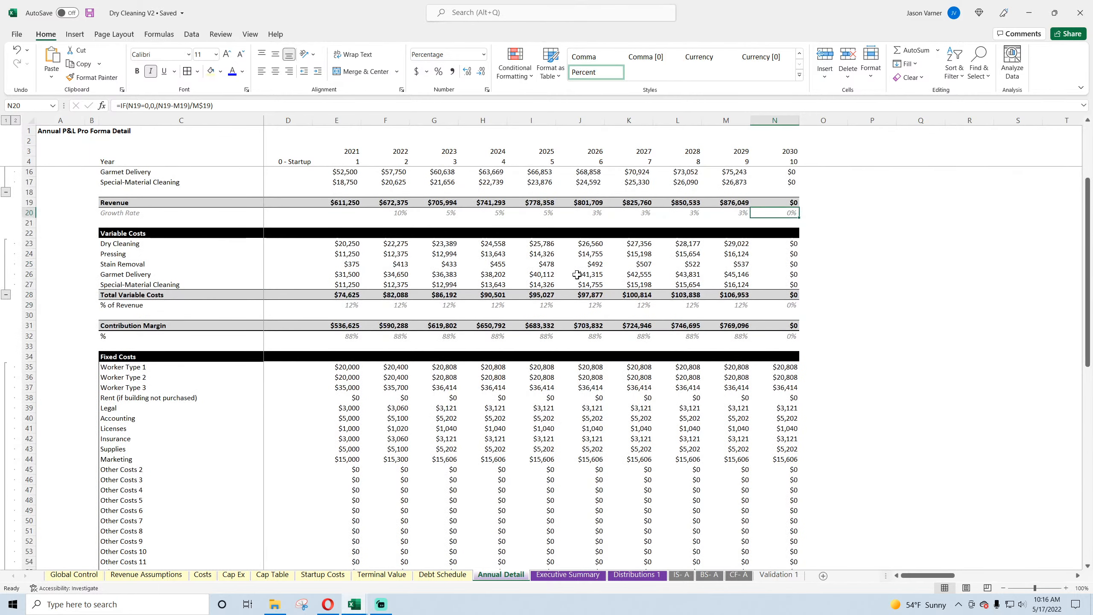
{"action": "left_click", "coordinate": [343, 366]}
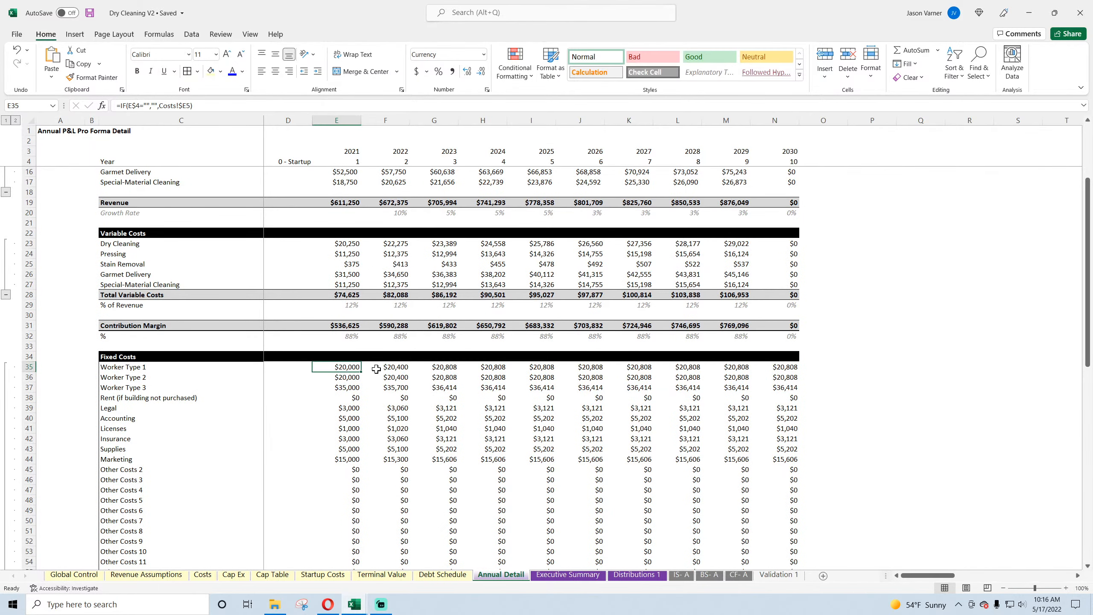
{"action": "left_click", "coordinate": [378, 368]}
{"action": "left_click", "coordinate": [340, 369]}
{"action": "left_click", "coordinate": [385, 366]}
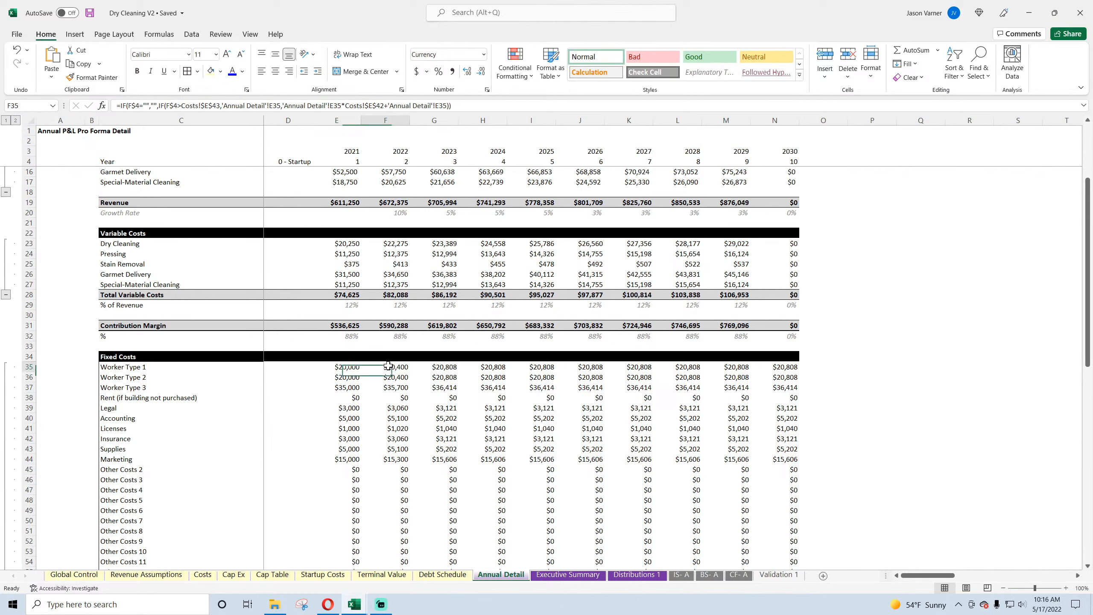
{"action": "left_click", "coordinate": [121, 105]}
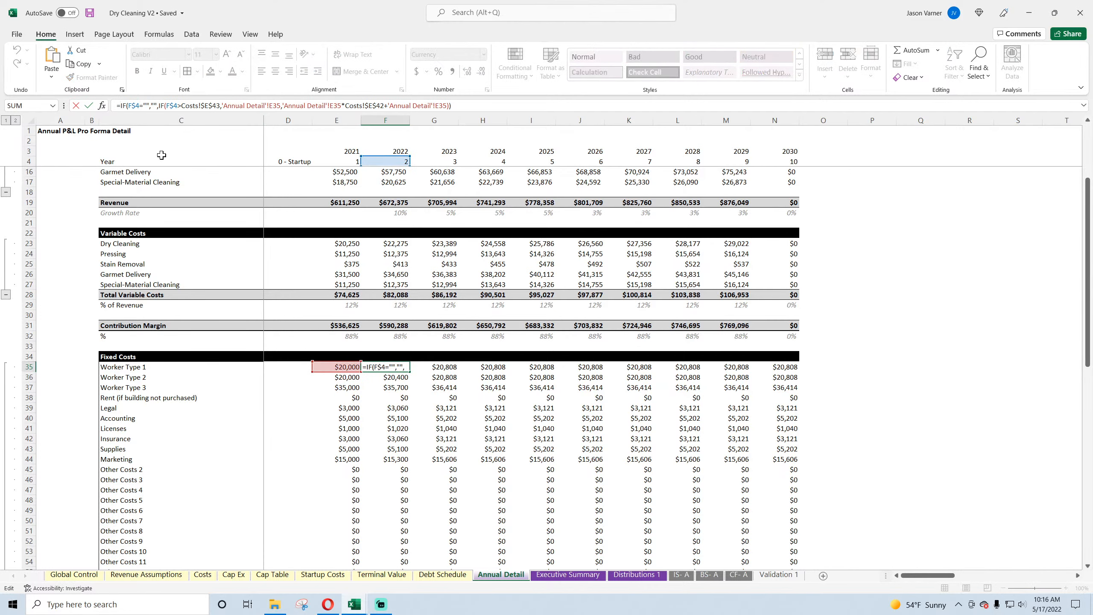
{"action": "type", "text": "IF(F3>'Global Control'!$C$6,0,"}
{"action": "key", "text": "Return"}
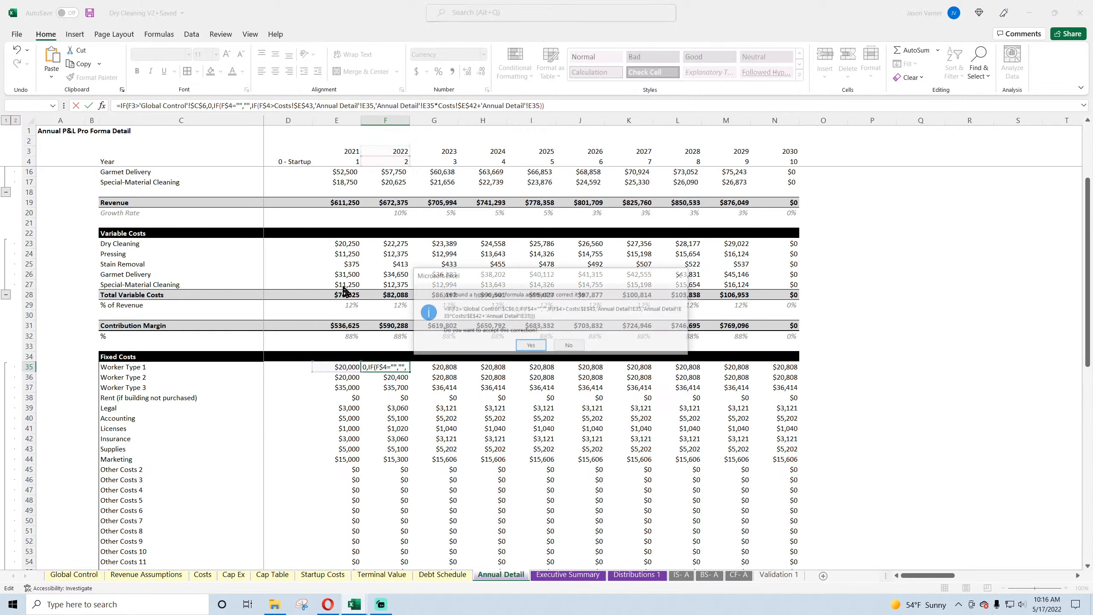
{"action": "key", "text": "Return"}
{"action": "left_click", "coordinate": [402, 366]}
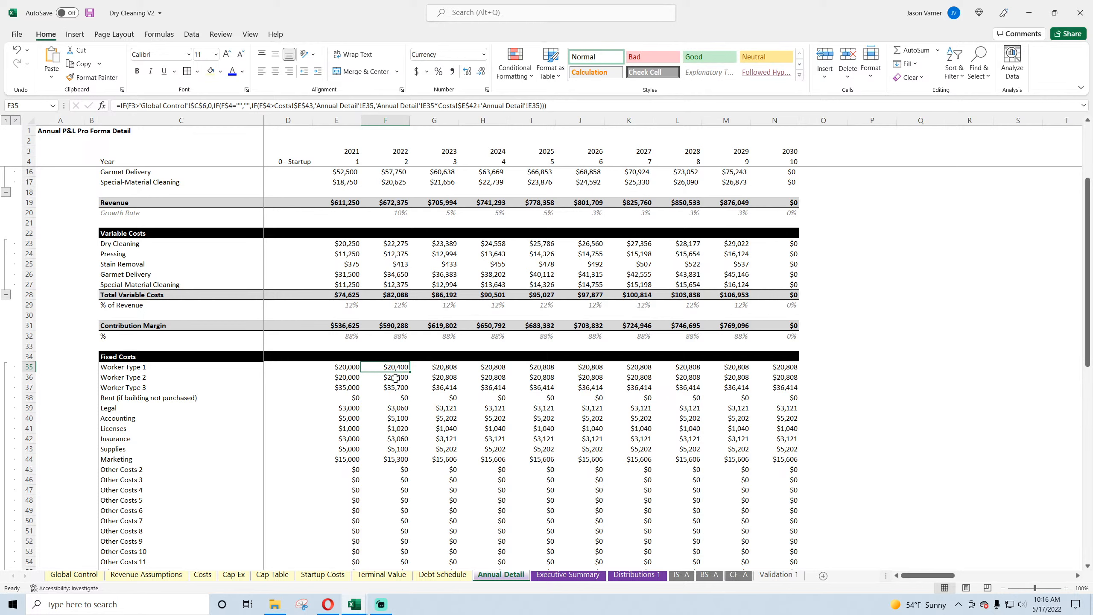
Step: Try to fill the Worker Type 1 formula in F35 across through column N and down to row 45
{"action": "left_click", "coordinate": [395, 378]}
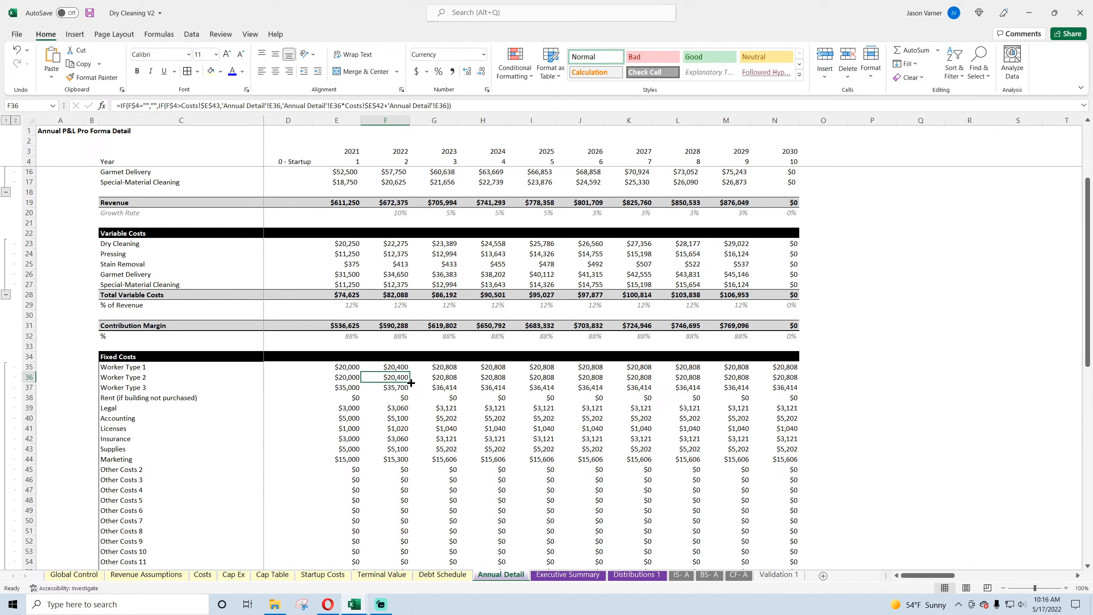
{"action": "left_click_drag", "start_coordinate": [411, 382], "coordinate": [803, 463]}
{"action": "left_click", "coordinate": [406, 370]}
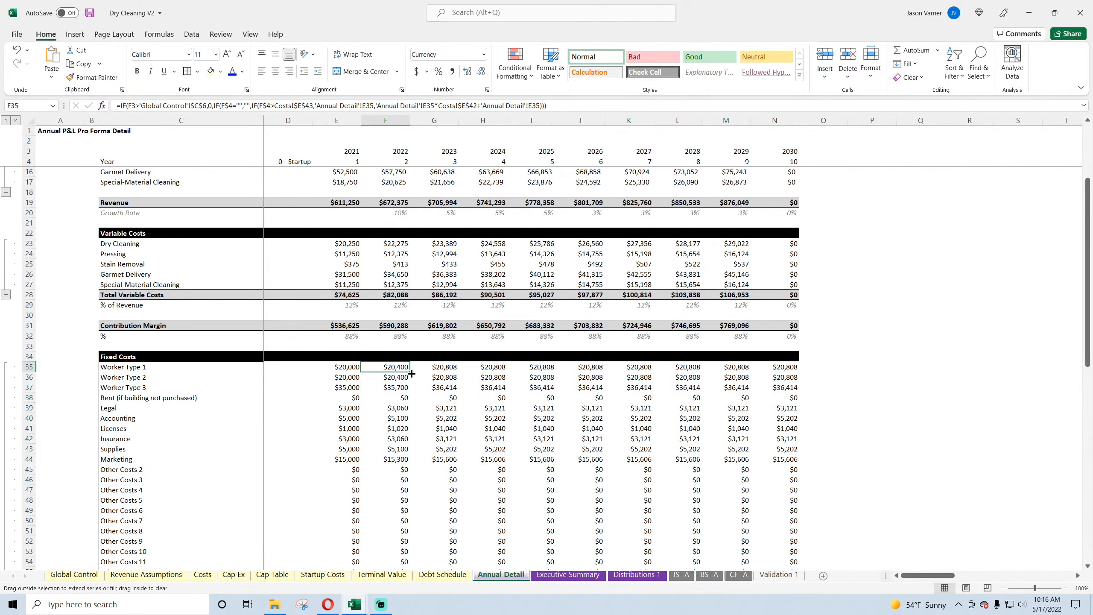
{"action": "left_click_drag", "start_coordinate": [411, 374], "coordinate": [789, 466]}
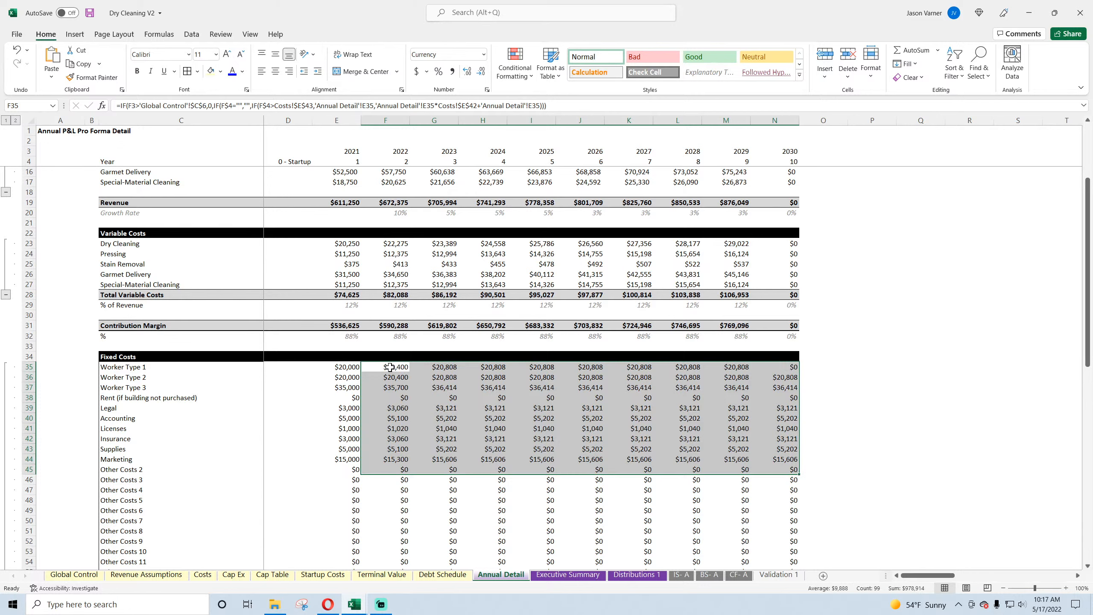
Step: Anchor the year row as F$3 in the F35 end-year test and fill the formula across and down through N44
{"action": "left_click", "coordinate": [389, 367]}
{"action": "left_click", "coordinate": [131, 105]}
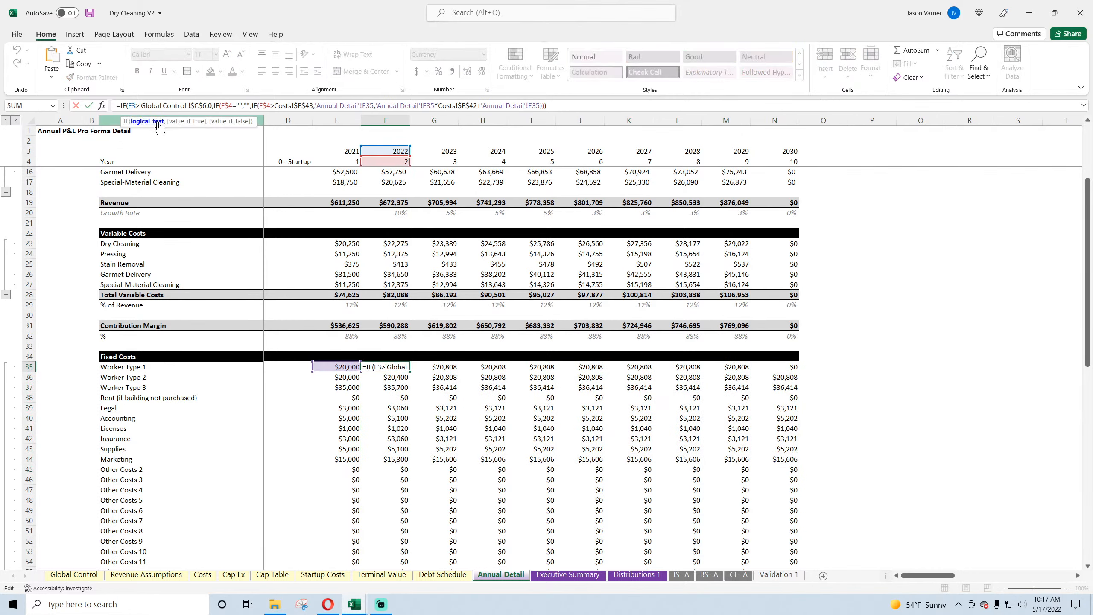
{"action": "type", "text": "$"}
{"action": "key", "text": "Return"}
{"action": "left_click", "coordinate": [393, 366]}
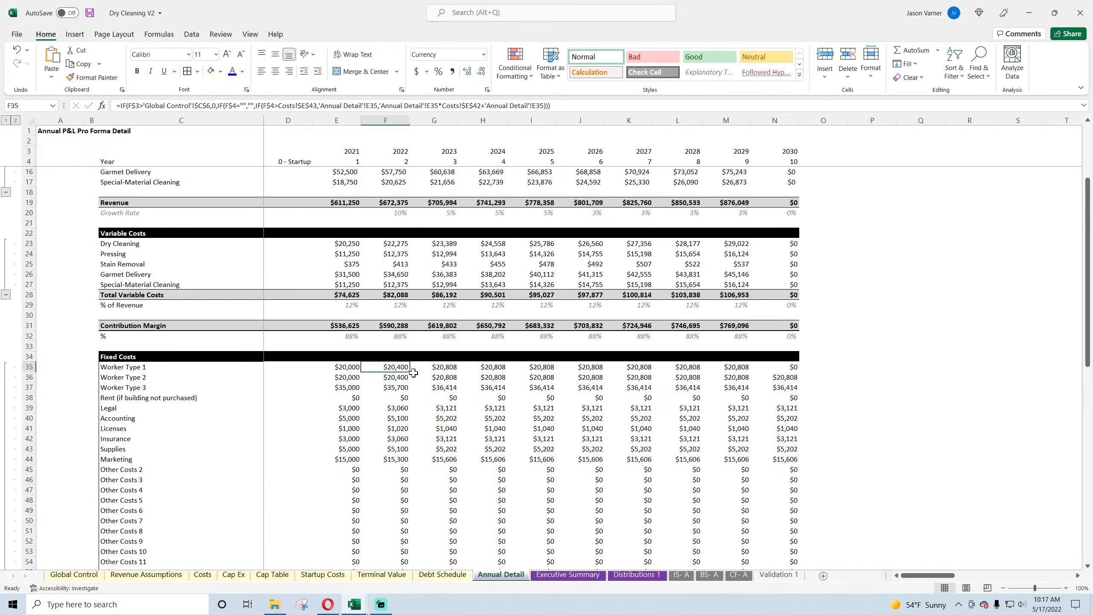
{"action": "left_click_drag", "start_coordinate": [413, 372], "coordinate": [791, 450]}
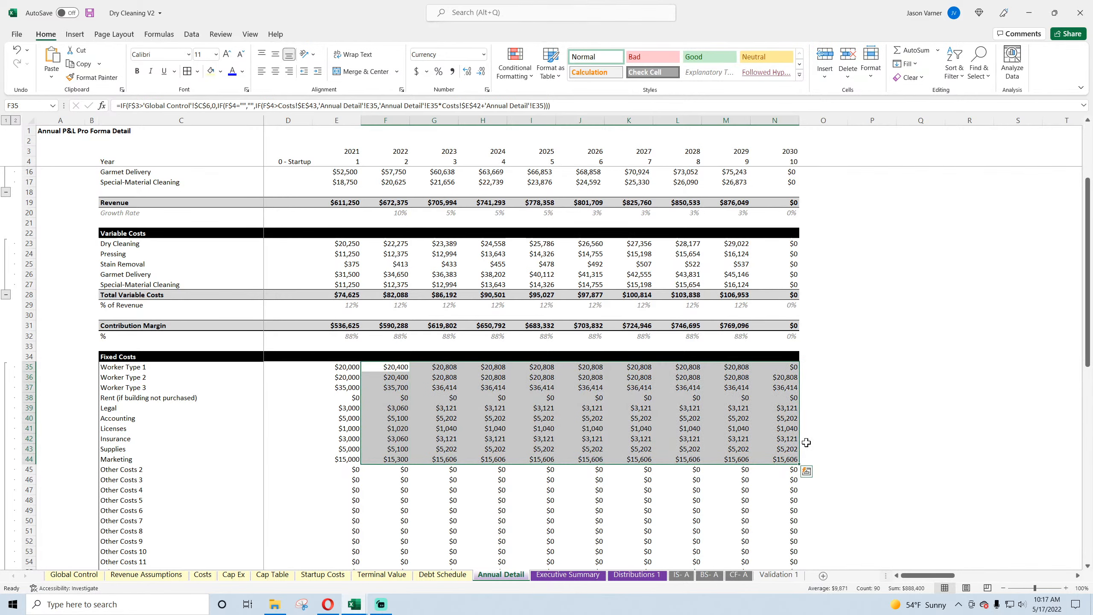
Step: Fill the fixed-cost end-year formula down through row 68 for 2022 to 2030 and save the workbook
{"action": "left_click", "coordinate": [395, 365]}
{"action": "left_click_drag", "start_coordinate": [410, 372], "coordinate": [774, 519]}
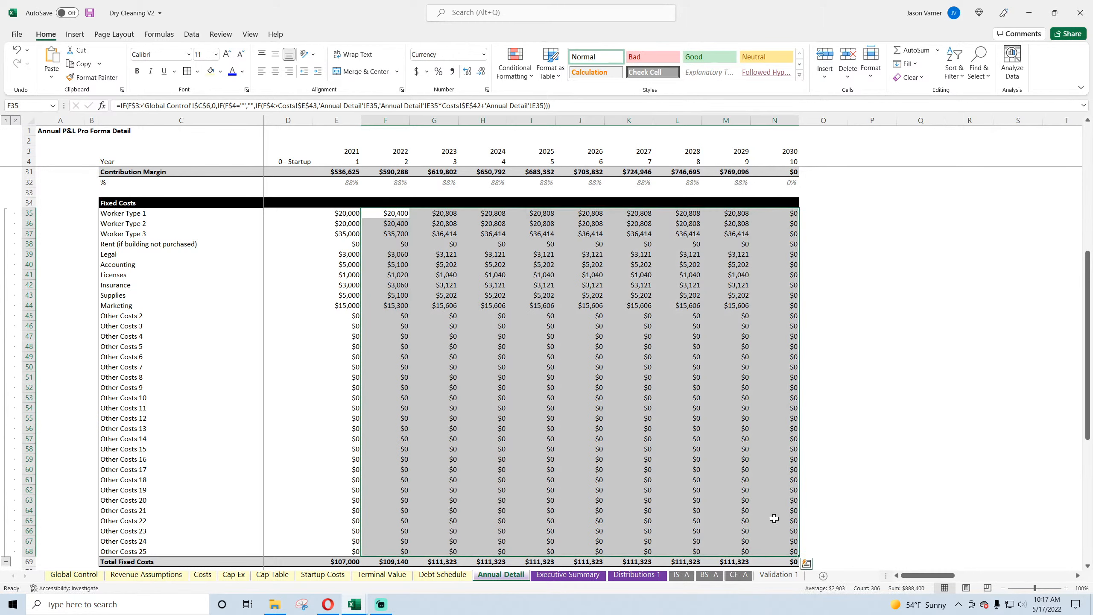
{"action": "left_click", "coordinate": [384, 245]}
{"action": "left_click", "coordinate": [341, 244]}
{"action": "left_click", "coordinate": [396, 244]}
{"action": "left_click", "coordinate": [337, 233]}
{"action": "left_click", "coordinate": [389, 242]}
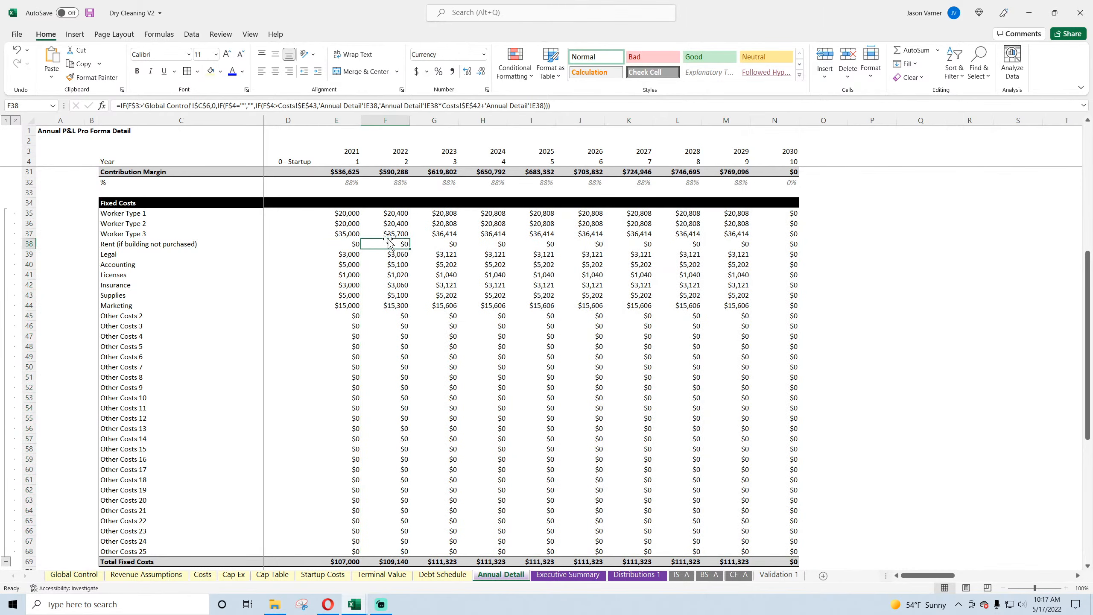
{"action": "left_click", "coordinate": [392, 284]}
{"action": "left_click", "coordinate": [771, 273]}
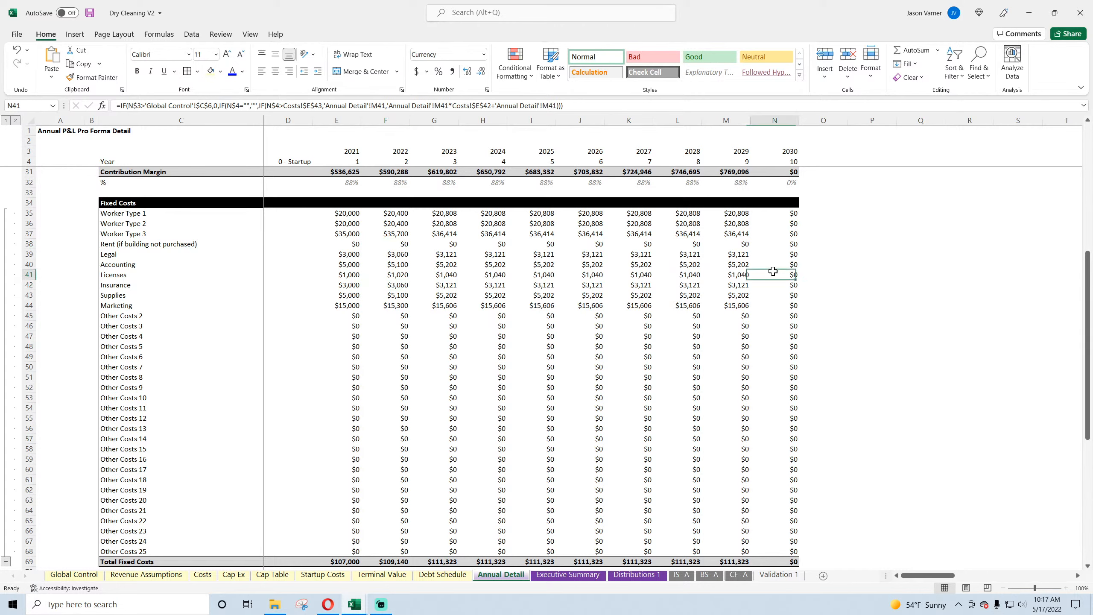
{"action": "left_click", "coordinate": [735, 275]}
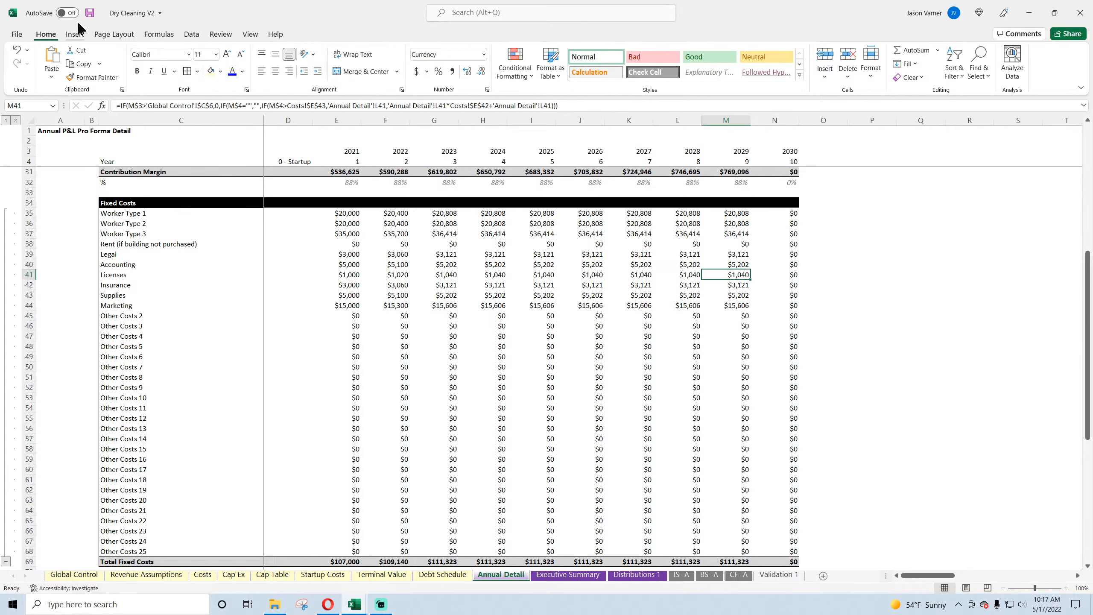
Step: Replace the 2021 Profit Margin formula in E73 with =IFERROR(E72/E19,0)
{"action": "scroll", "coordinate": [373, 346], "scroll_direction": "down", "scroll_amount": 4}
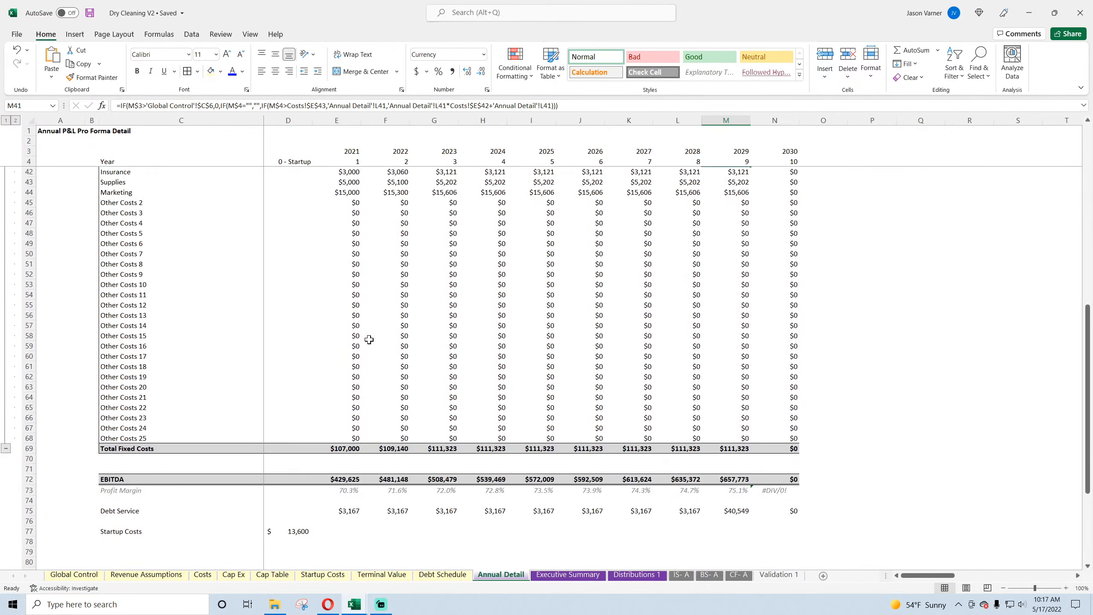
{"action": "left_click", "coordinate": [347, 494]}
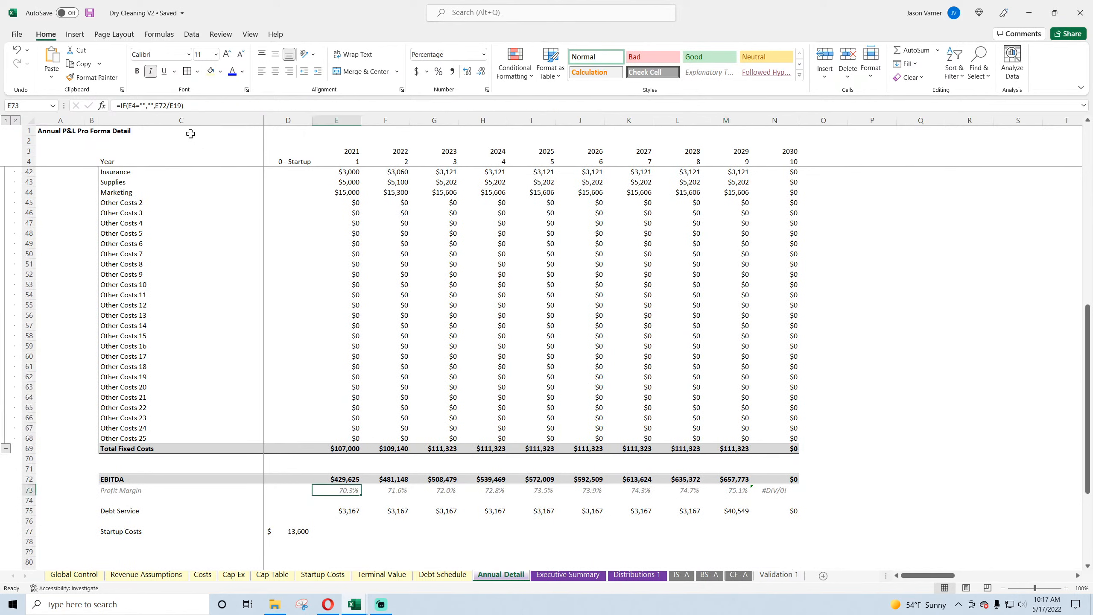
{"action": "left_click", "coordinate": [121, 105]}
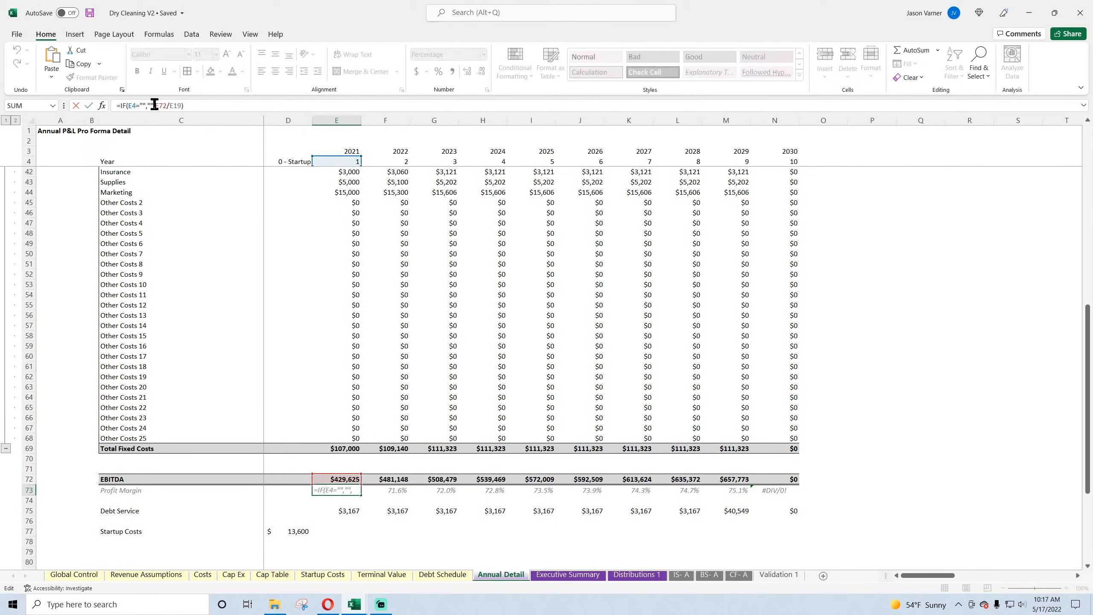
{"action": "type", "text": "iferro"}
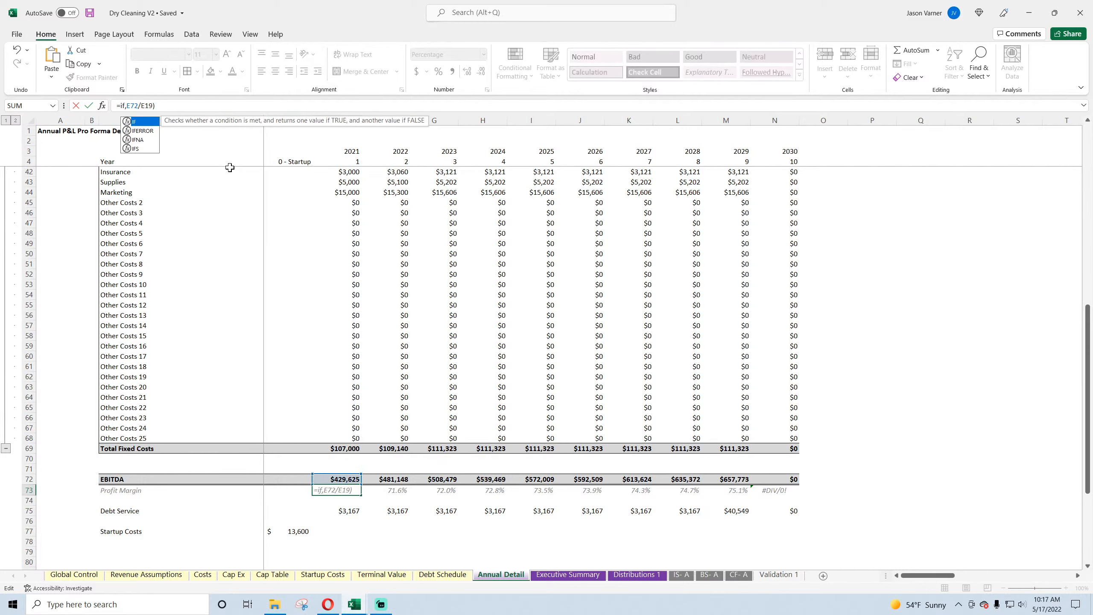
{"action": "type", "text": "r"}
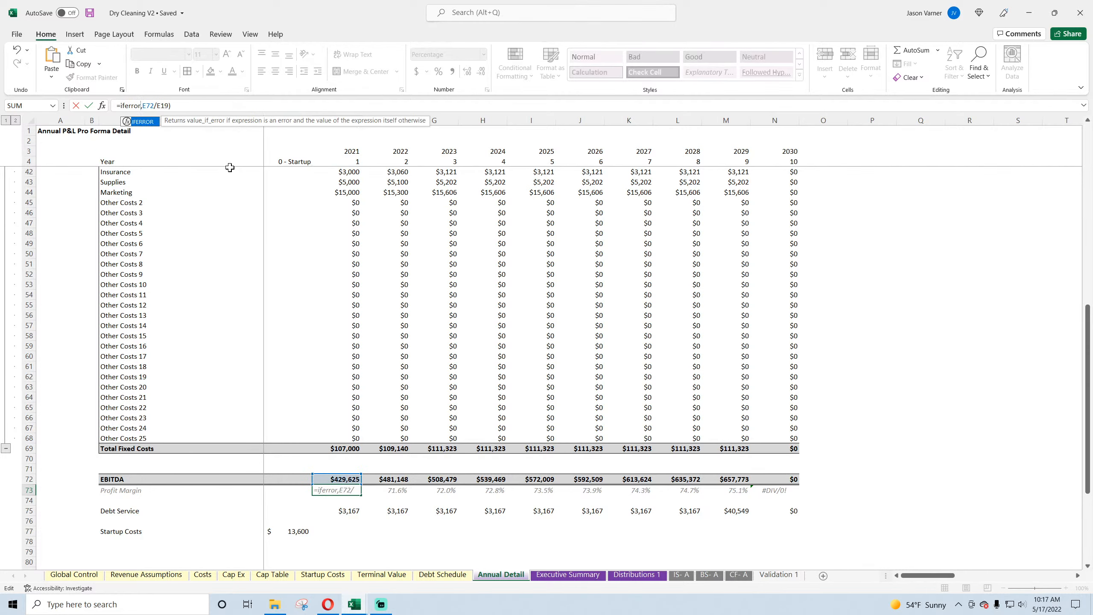
{"action": "type", "text": "("}
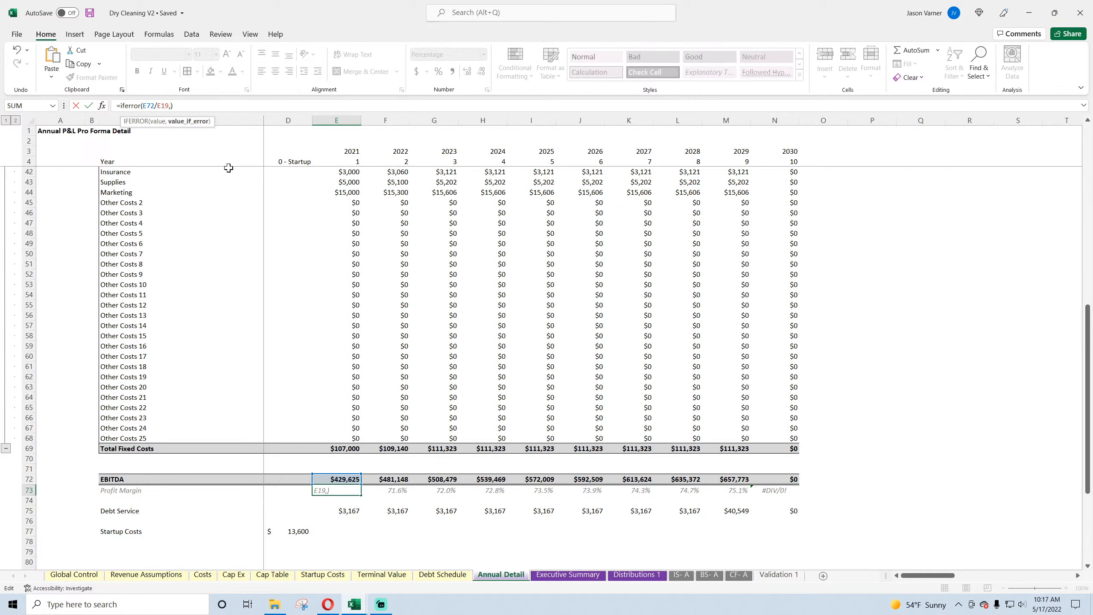
{"action": "type", "text": ")"}
{"action": "key", "text": "BackSpace"}
{"action": "type", "text": "0"}
{"action": "key", "text": "Return"}
{"action": "key", "text": "Return"}
Step: Fill the Profit Margin formula from E73 across through the 2030 column
{"action": "left_click", "coordinate": [342, 493]}
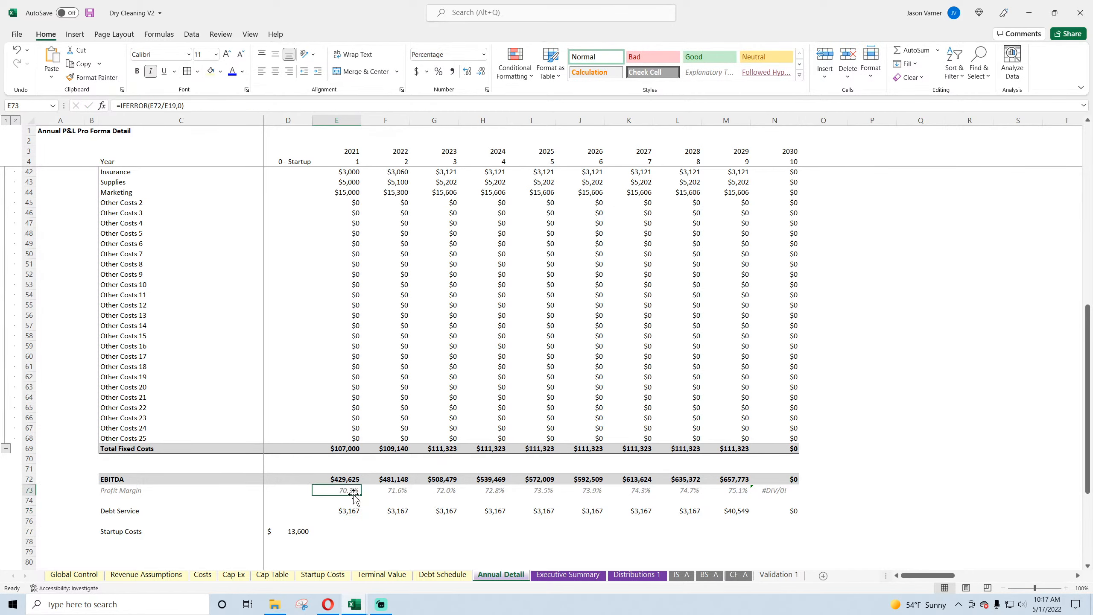
{"action": "left_click_drag", "start_coordinate": [362, 496], "coordinate": [798, 495]}
{"action": "left_click", "coordinate": [867, 461]}
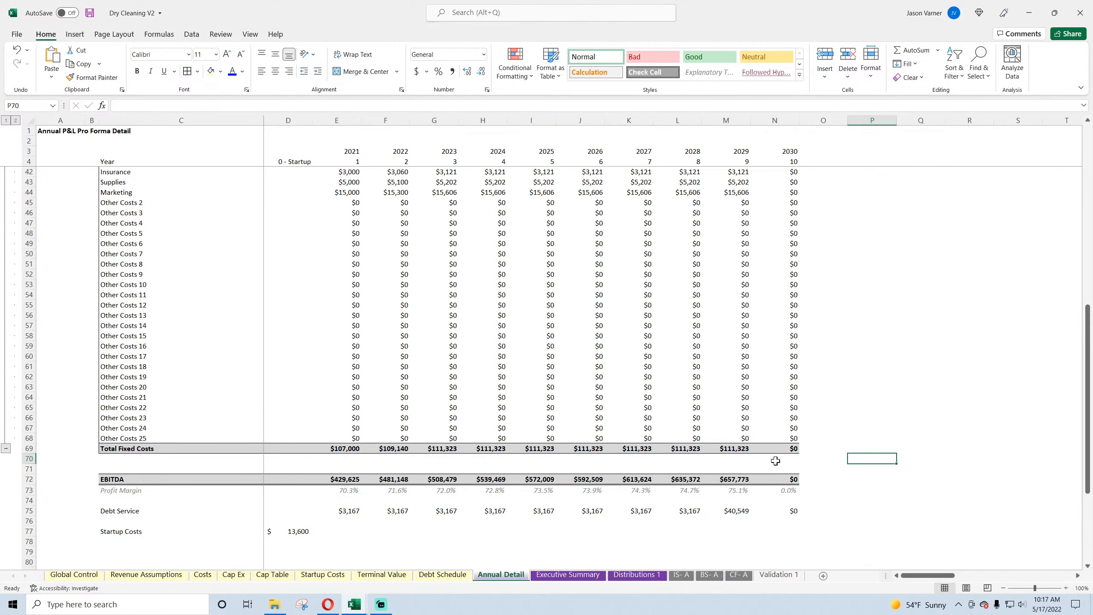
{"action": "scroll", "coordinate": [556, 431], "scroll_direction": "up", "scroll_amount": 12}
{"action": "scroll", "coordinate": [397, 246], "scroll_direction": "down", "scroll_amount": 17}
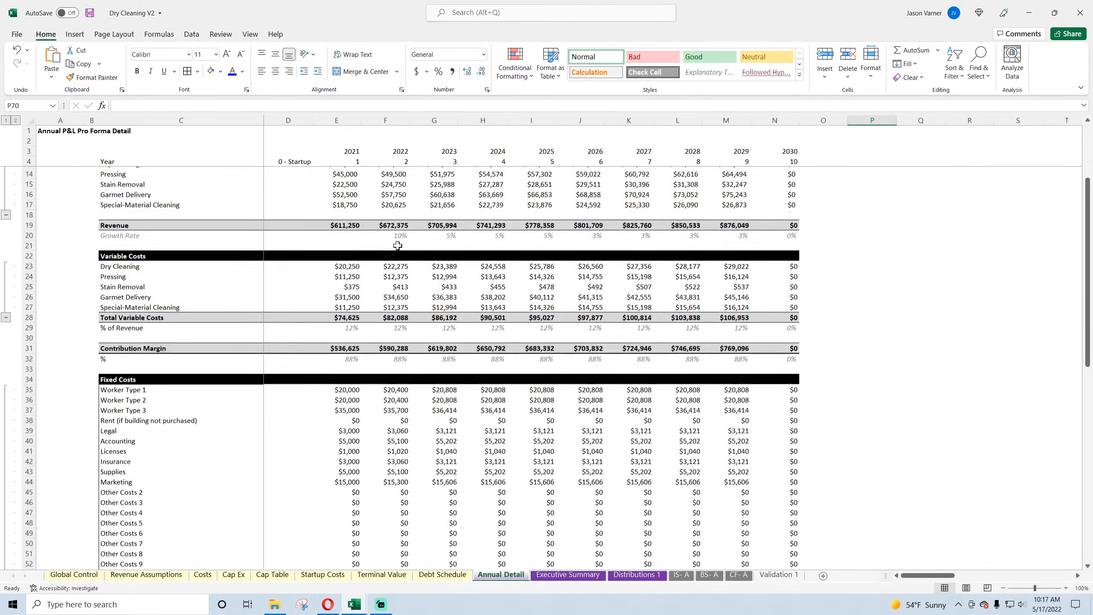
{"action": "scroll", "coordinate": [397, 246], "scroll_direction": "down", "scroll_amount": 1}
{"action": "scroll", "coordinate": [397, 246], "scroll_direction": "up", "scroll_amount": 18}
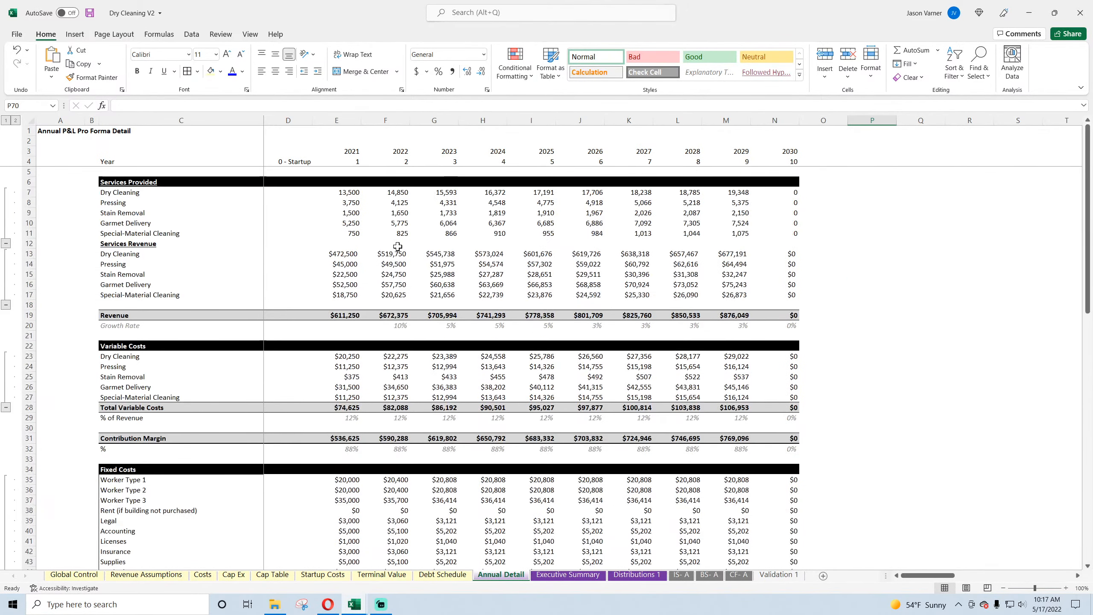
Step: On the IS- A sheet, change the Mo/Mo Change label in B13 to Yr/Yr Change
{"action": "left_click", "coordinate": [685, 575]}
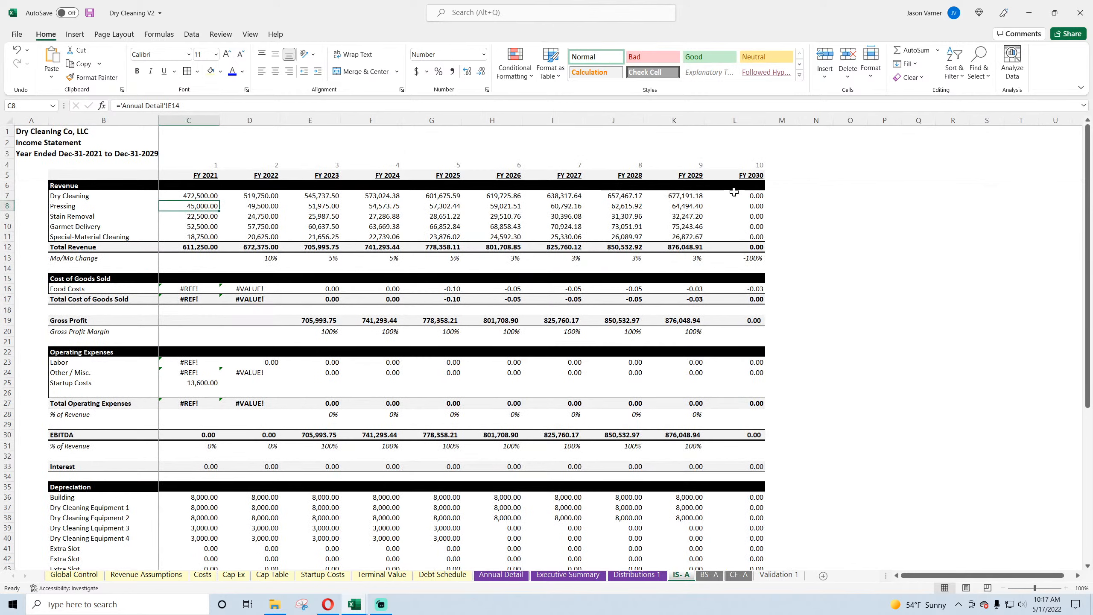
{"action": "left_click_drag", "start_coordinate": [735, 196], "coordinate": [736, 249]}
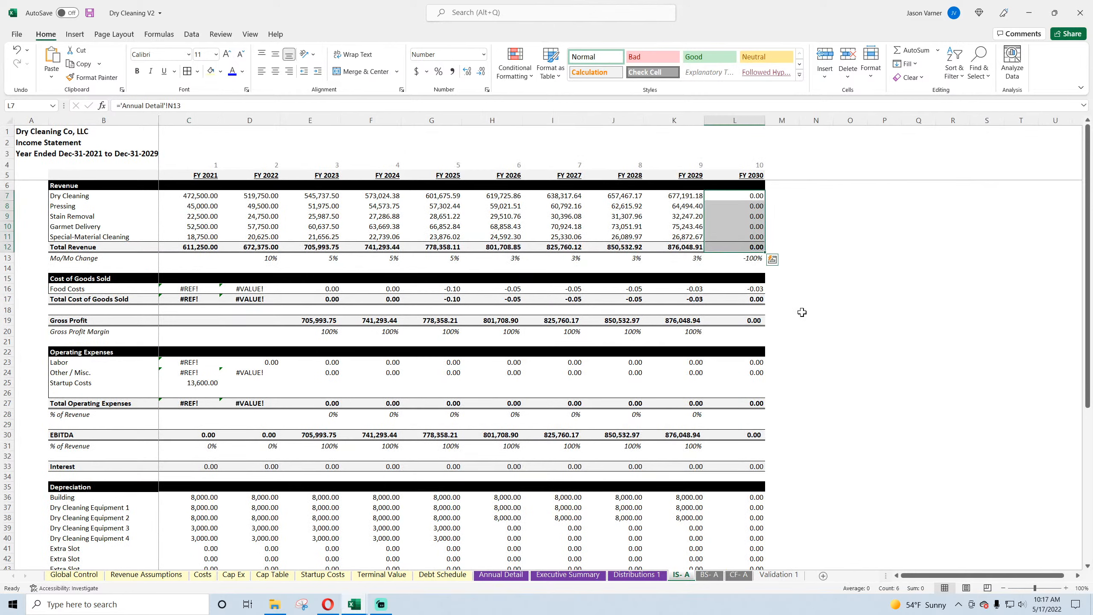
{"action": "left_click", "coordinate": [274, 256]}
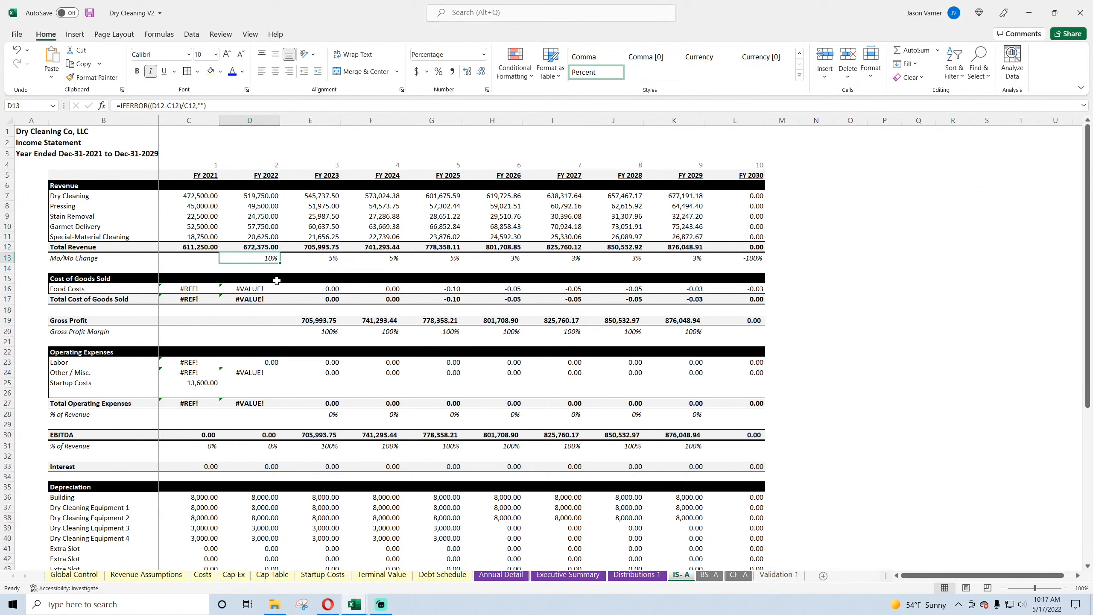
{"action": "left_click", "coordinate": [78, 258]}
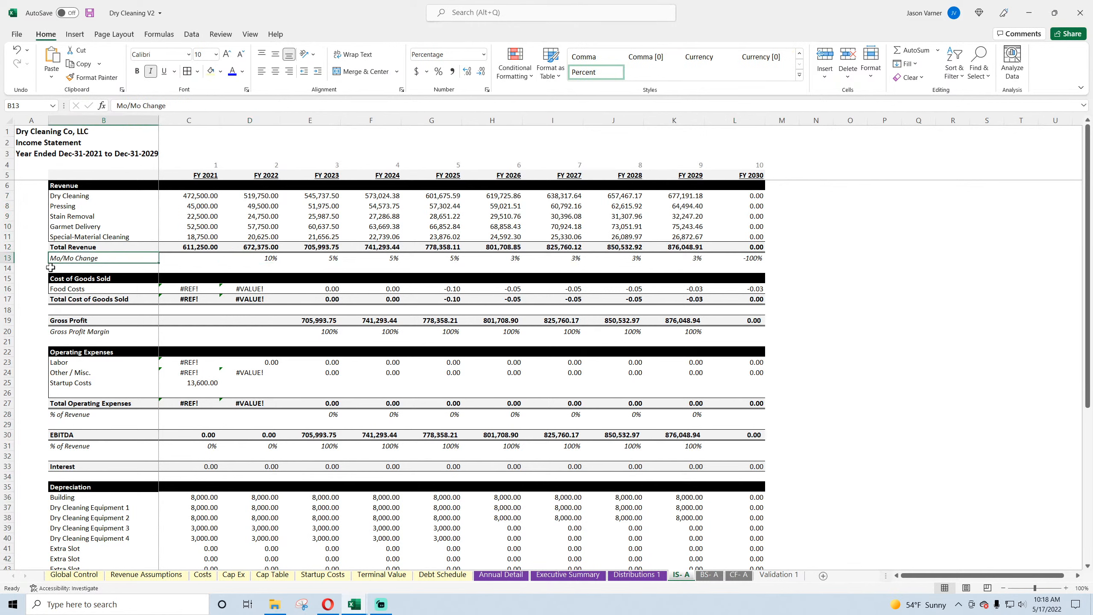
{"action": "type", "text": "Yr"}
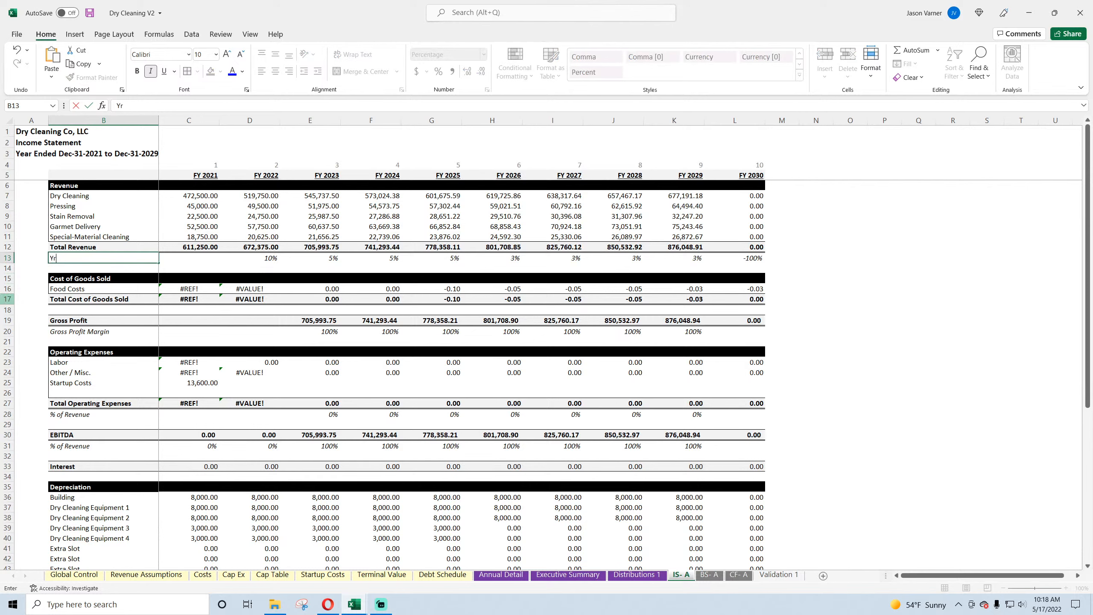
{"action": "type", "text": "/Yr Change"}
{"action": "key", "text": "Return"}
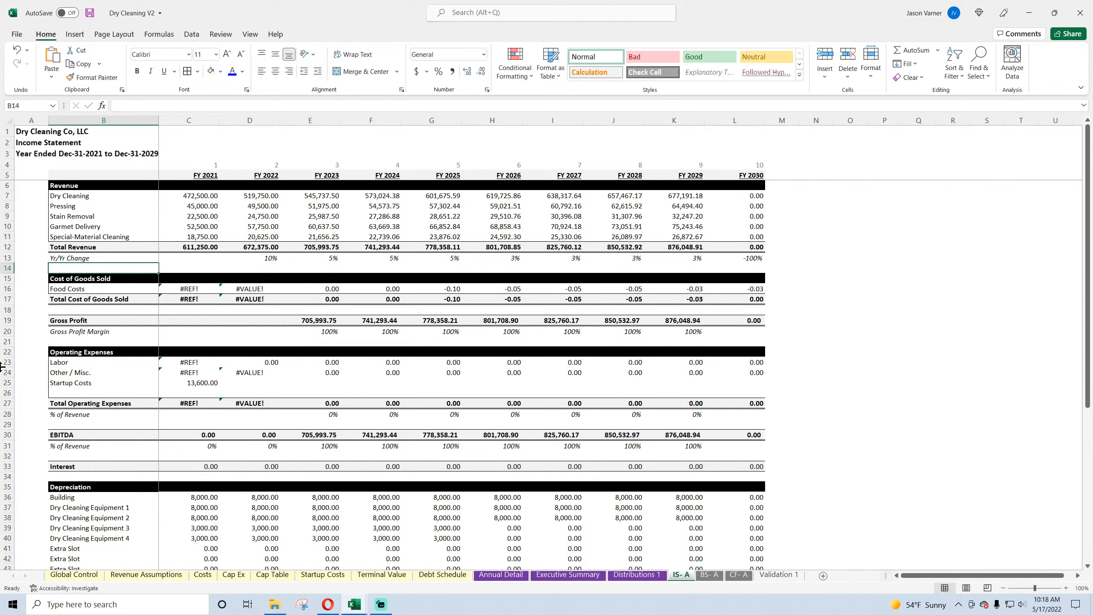
Step: Link the FY 2022 Yr/Yr Change in D13 to the growth rate in Annual Detail F20
{"action": "left_click", "coordinate": [254, 259]}
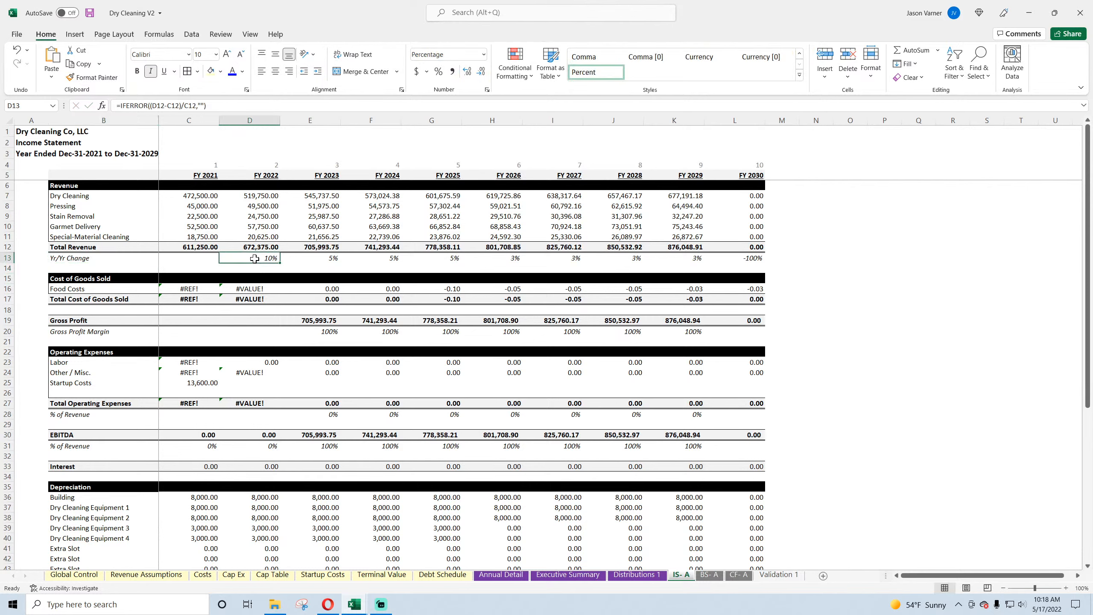
{"action": "type", "text": "="}
{"action": "left_click", "coordinate": [501, 574]}
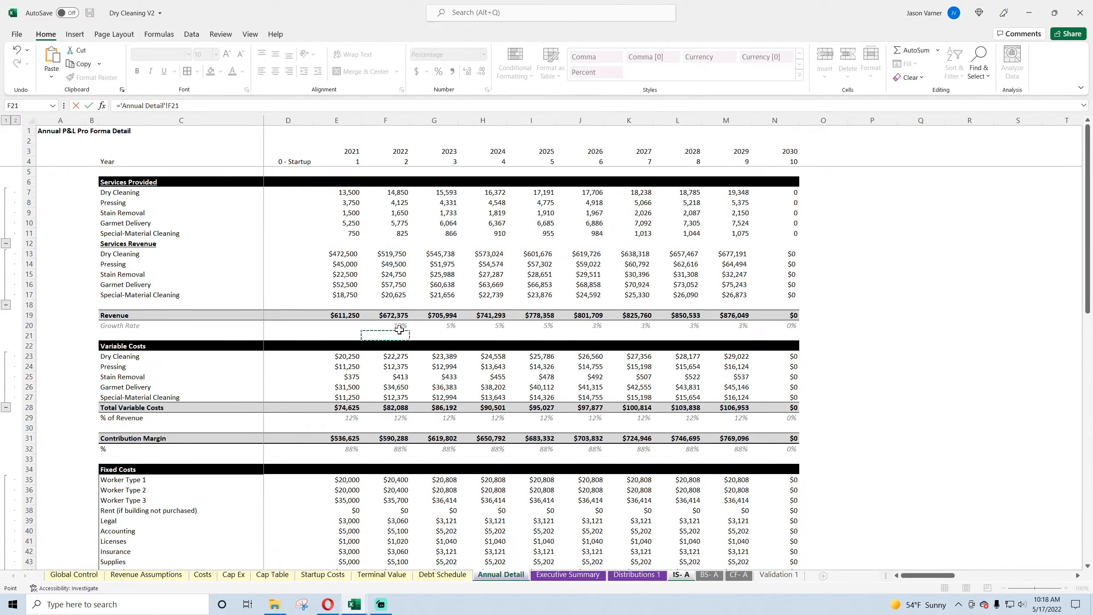
{"action": "key", "text": "Return"}
Step: Fill the Yr/Yr Change link from D13 across through FY 2030 and save the workbook
{"action": "left_click", "coordinate": [250, 258]}
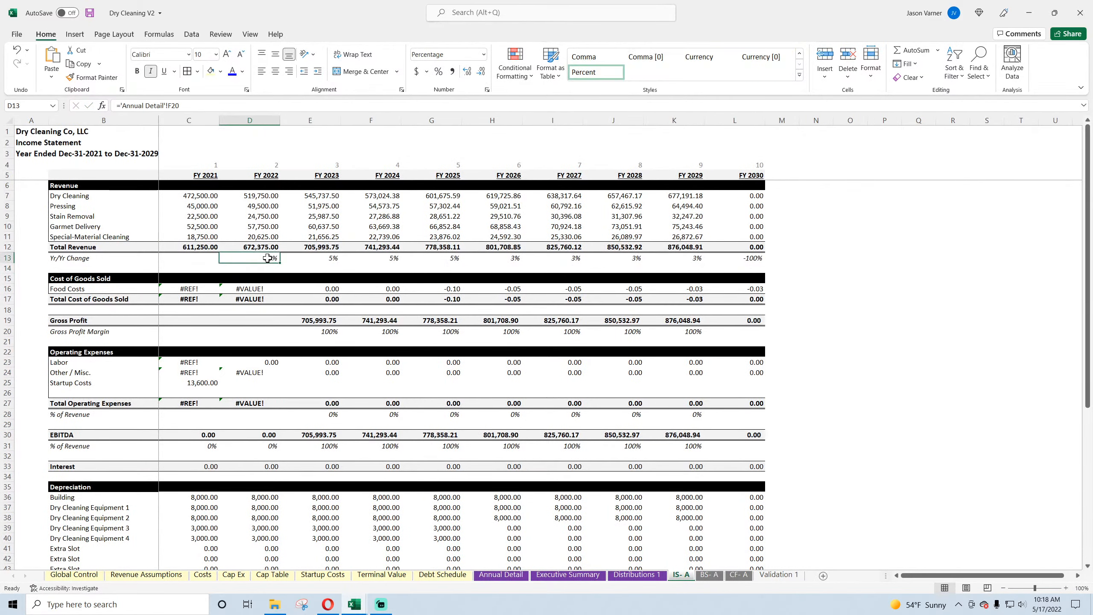
{"action": "left_click_drag", "start_coordinate": [280, 263], "coordinate": [745, 260]}
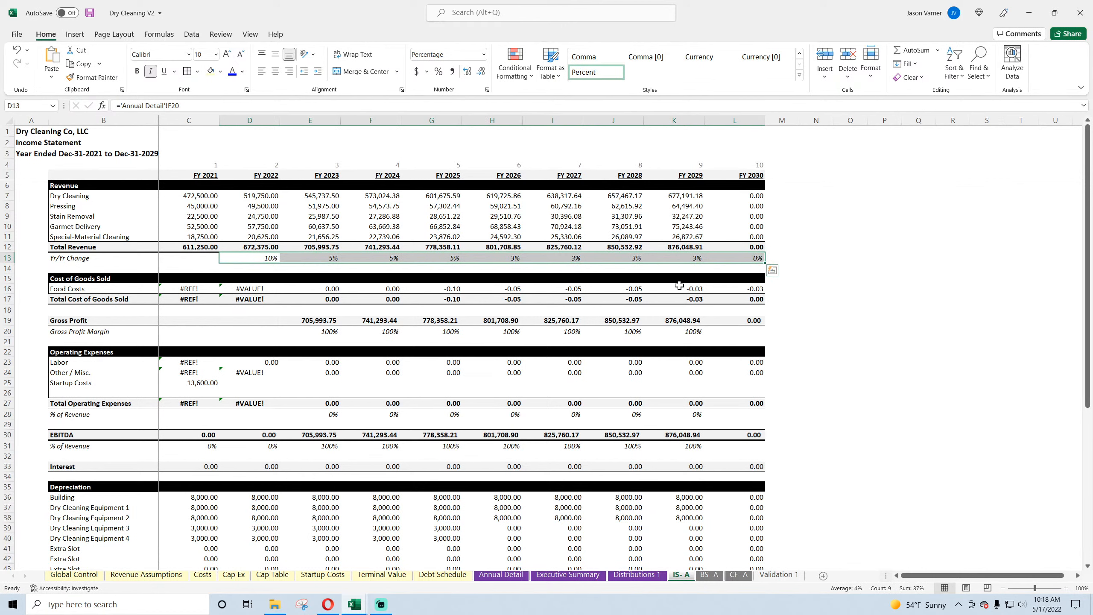
{"action": "left_click", "coordinate": [87, 17]}
Step: Insert three blank rows above Food Costs in the Cost of Goods Sold section
{"action": "left_click", "coordinate": [72, 289]}
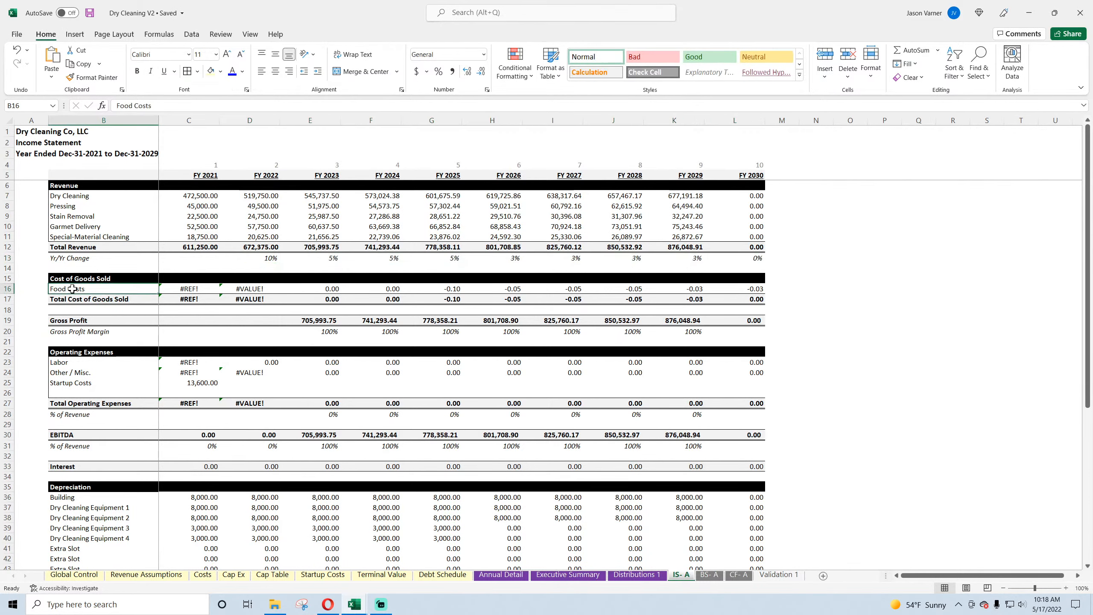
{"action": "right_click", "coordinate": [6, 290]}
{"action": "left_click", "coordinate": [25, 381]}
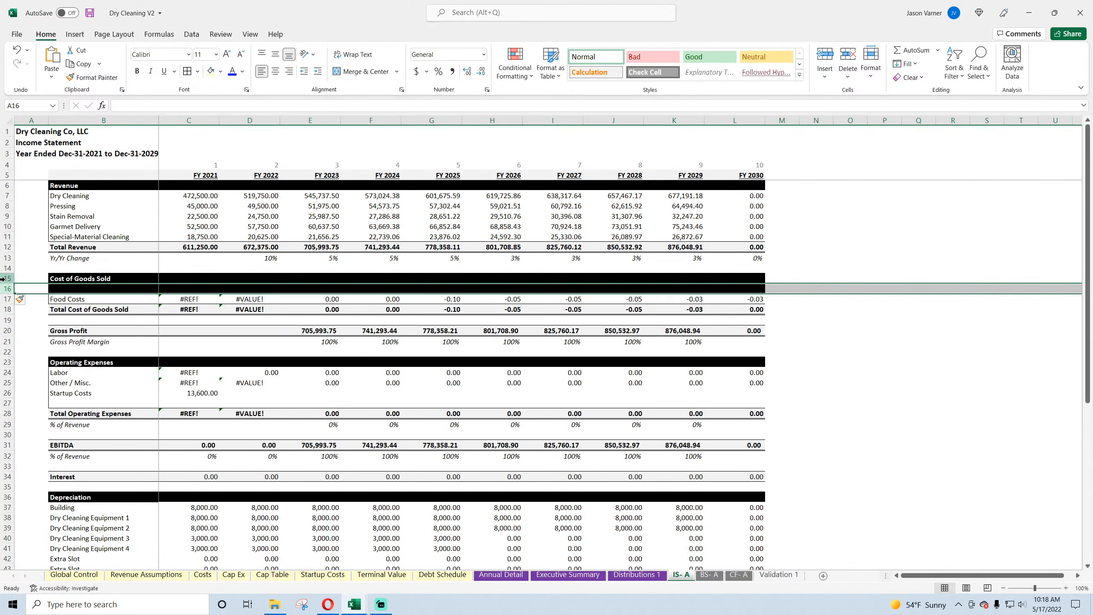
{"action": "right_click", "coordinate": [6, 299]}
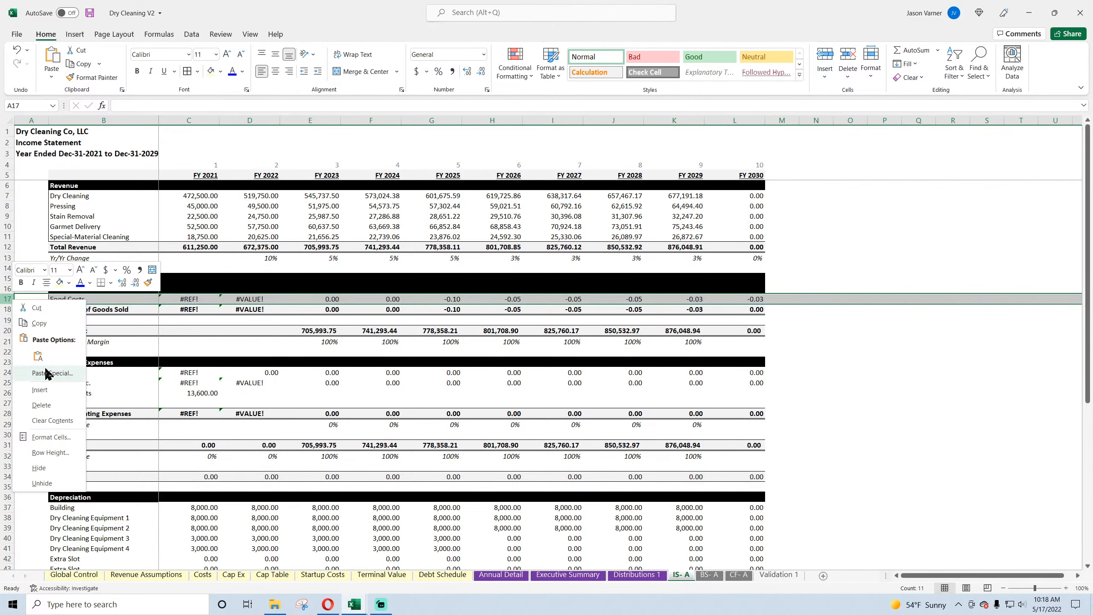
{"action": "left_click", "coordinate": [40, 390]}
{"action": "right_click", "coordinate": [10, 301]}
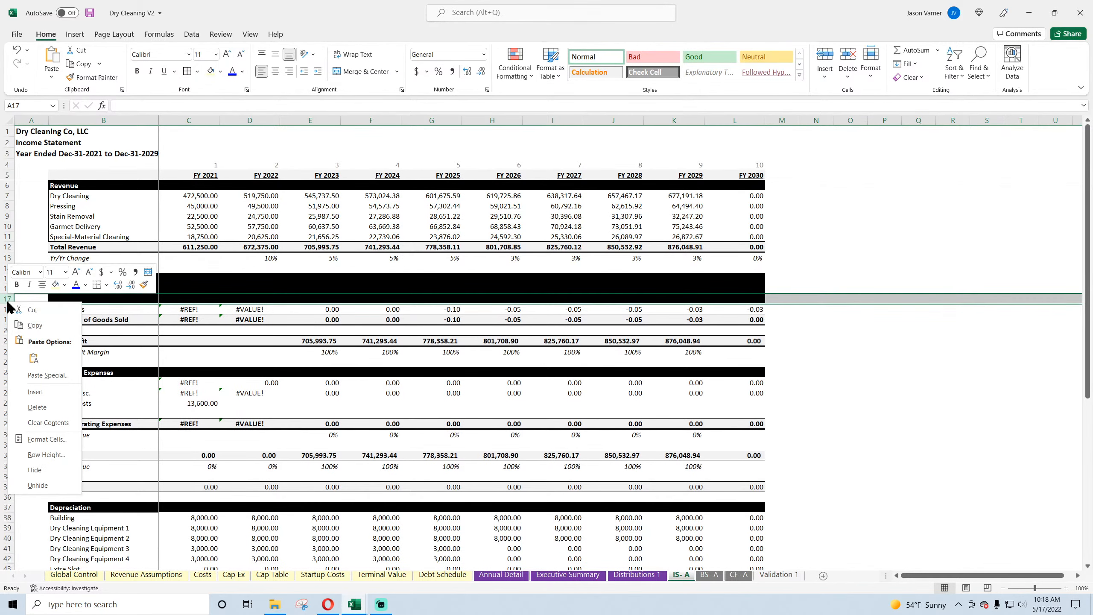
{"action": "left_click", "coordinate": [35, 392]}
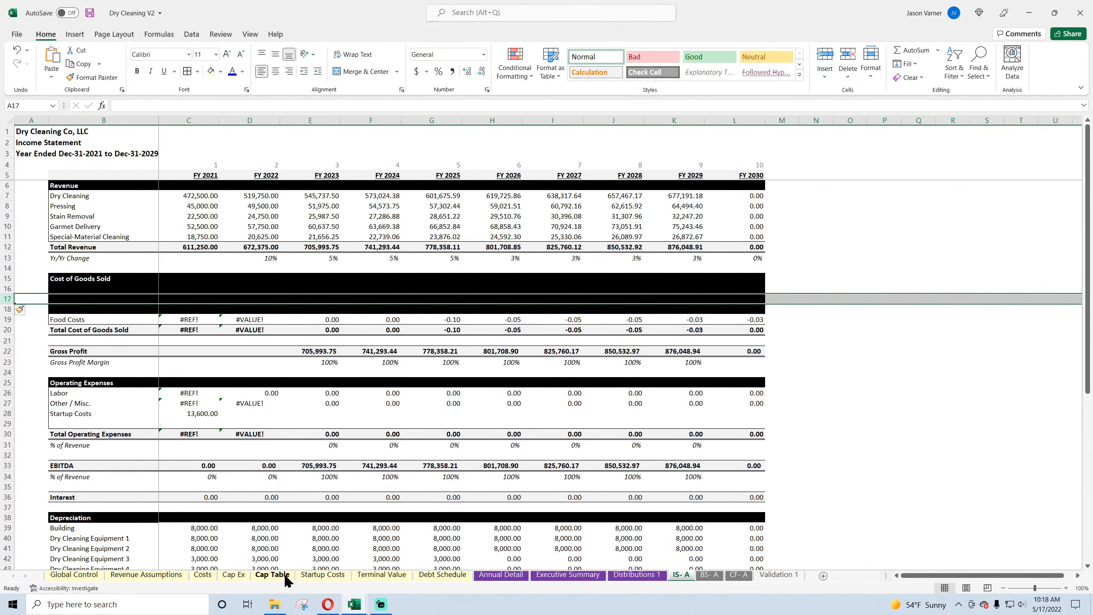
Step: Insert a fourth blank row at row 17 so Cost of Goods Sold has five lines, matching the revenue services
{"action": "left_click", "coordinate": [73, 196]}
{"action": "left_click_drag", "start_coordinate": [74, 195], "coordinate": [74, 237]}
{"action": "left_click", "coordinate": [7, 290]}
{"action": "left_click", "coordinate": [7, 300]}
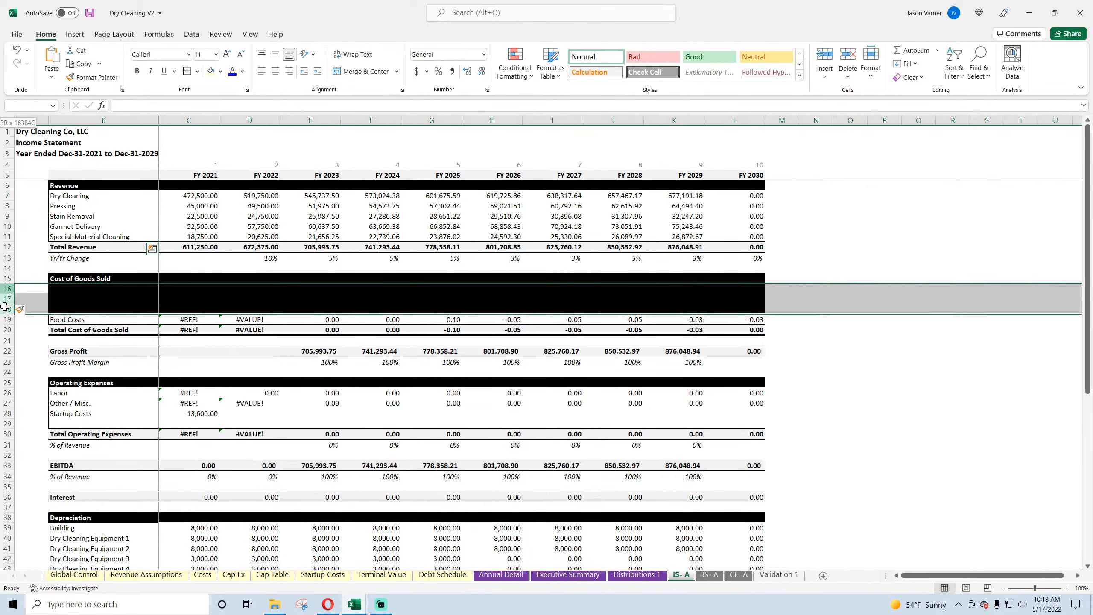
{"action": "right_click", "coordinate": [7, 301]}
{"action": "left_click", "coordinate": [33, 389]}
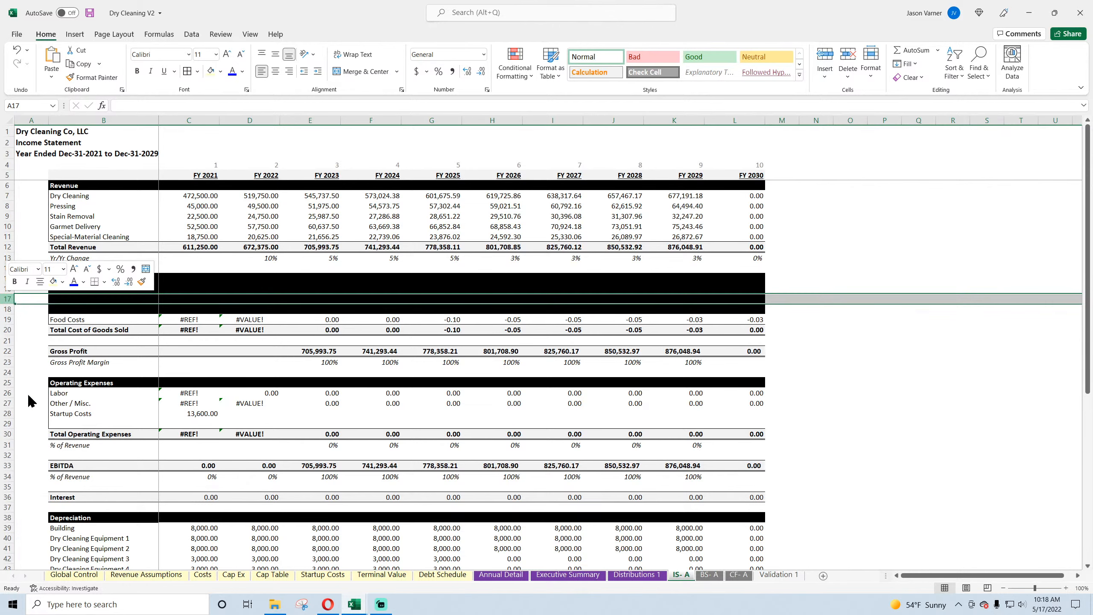
Step: Copy the revenue labels and FY 2021 amounts in B7:C11 and paste them into Cost of Goods Sold starting at B16
{"action": "left_click_drag", "start_coordinate": [64, 289], "coordinate": [761, 321]}
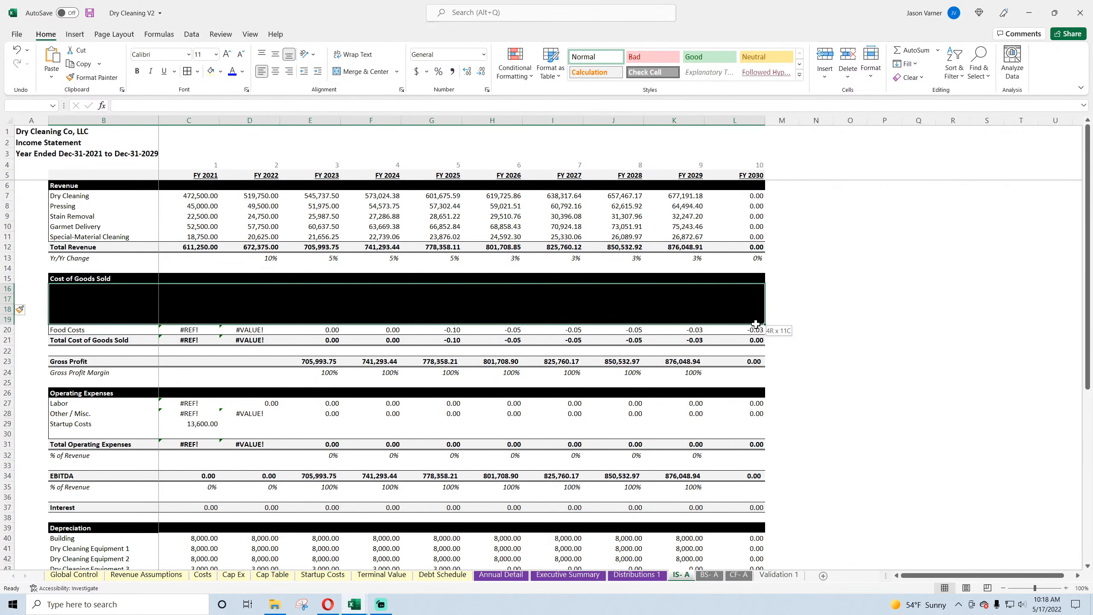
{"action": "left_click_drag", "start_coordinate": [122, 198], "coordinate": [203, 236]}
{"action": "right_click", "coordinate": [179, 191]}
{"action": "left_click", "coordinate": [207, 214]}
{"action": "right_click", "coordinate": [81, 288]}
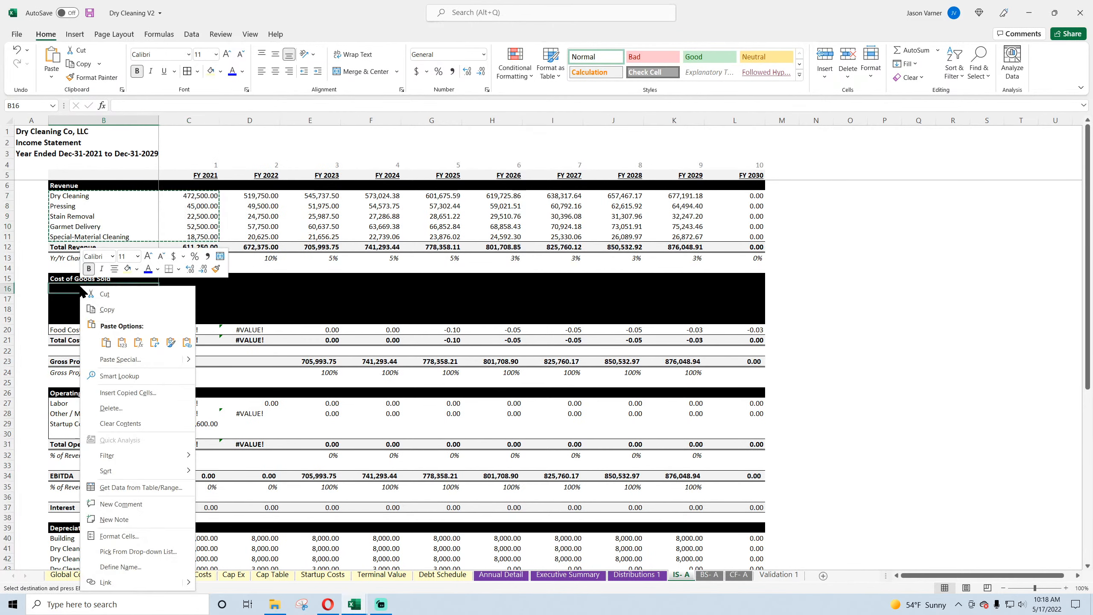
{"action": "left_click", "coordinate": [105, 342]}
Step: Link the first Cost of Goods Sold label in B16 to =B7 and fill it down through B20
{"action": "left_click", "coordinate": [126, 290]}
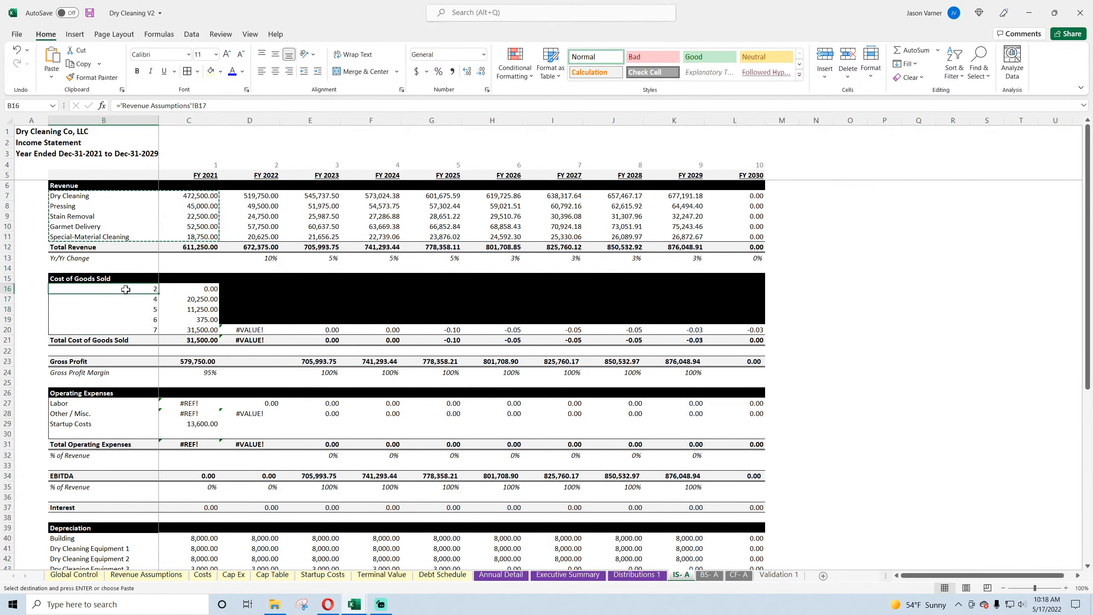
{"action": "type", "text": "="}
{"action": "left_click", "coordinate": [105, 196]}
{"action": "key", "text": "Return"}
{"action": "left_click", "coordinate": [125, 288]}
{"action": "left_click_drag", "start_coordinate": [153, 294], "coordinate": [155, 333]}
{"action": "left_click", "coordinate": [104, 289]}
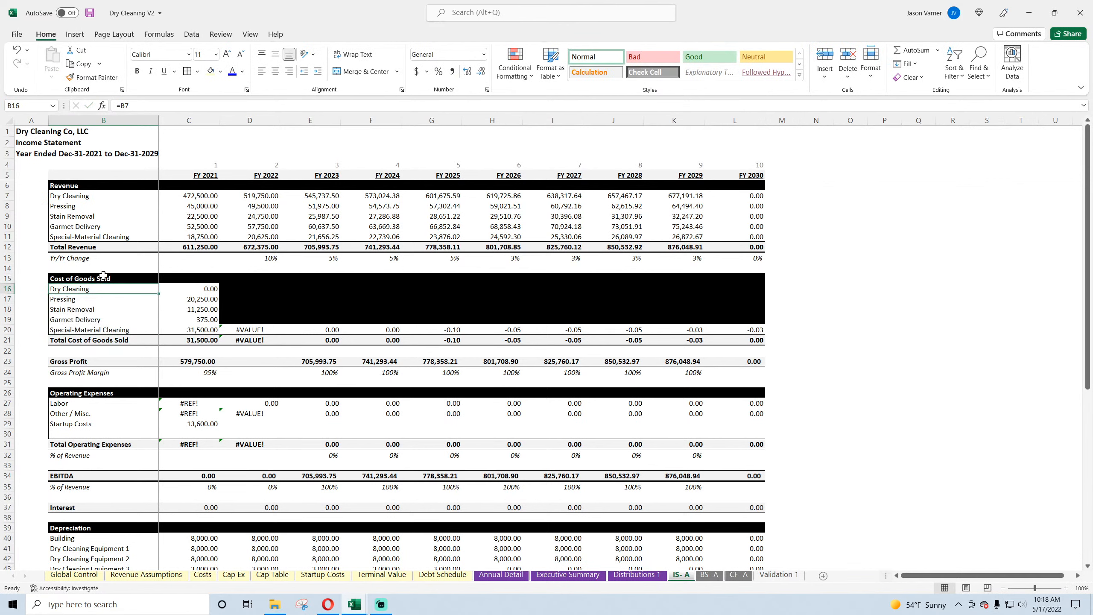
Step: Rename the Cost of Goods Sold section heading in B15 to Variable Costs
{"action": "left_click", "coordinate": [104, 275]}
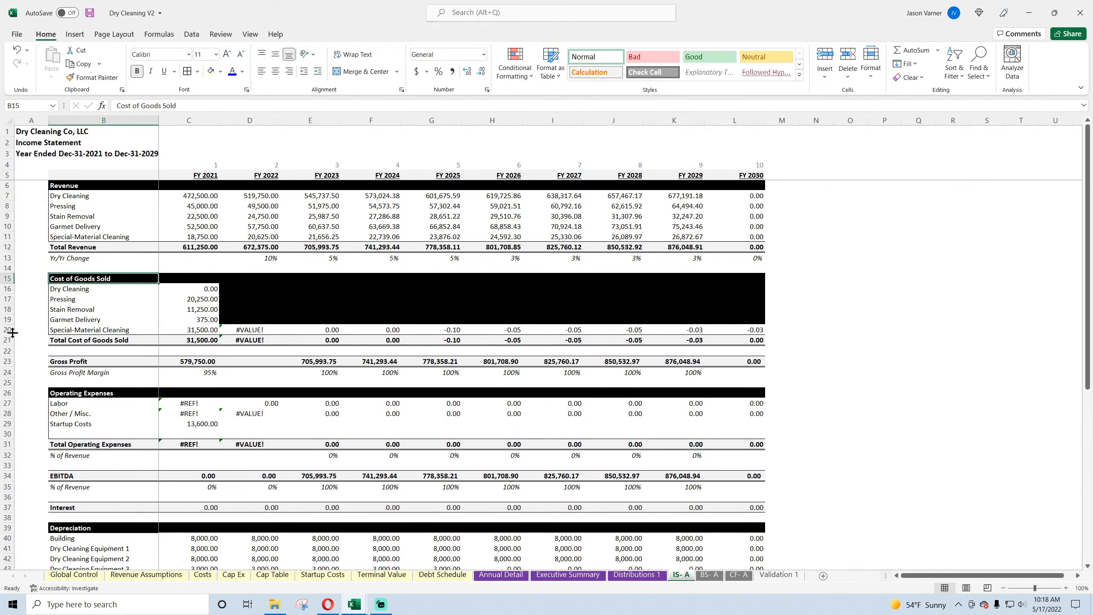
{"action": "type", "text": "Varia"}
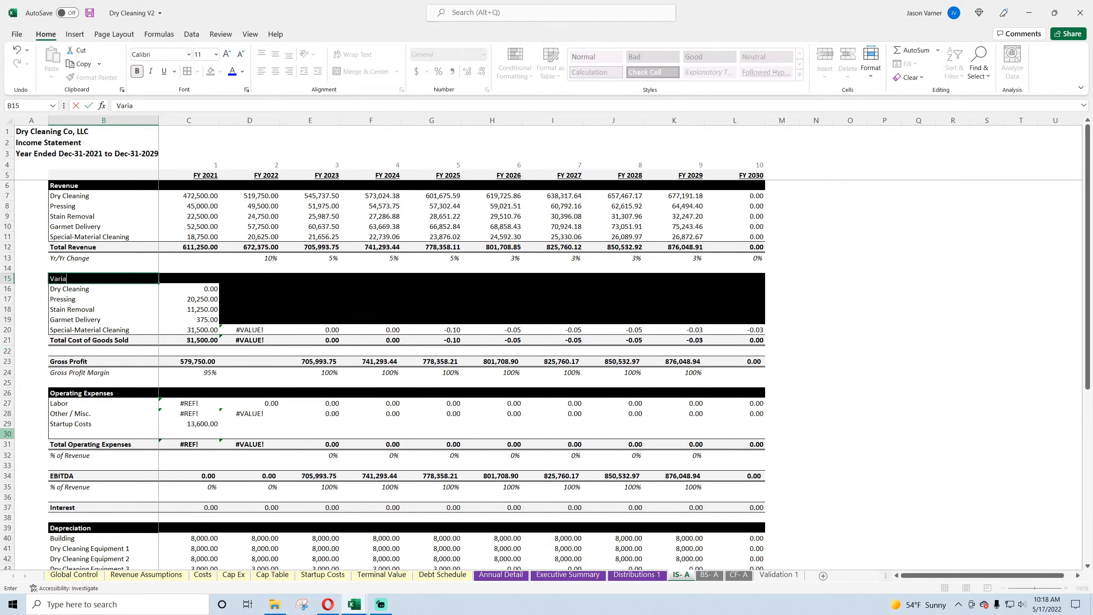
{"action": "type", "text": "ble Costs"}
{"action": "key", "text": "Return"}
Step: Link the Dry Cleaning cost in C16 to ='Annual Detail'!E23 and fill the link across C16:L20
{"action": "key", "text": "Right"}
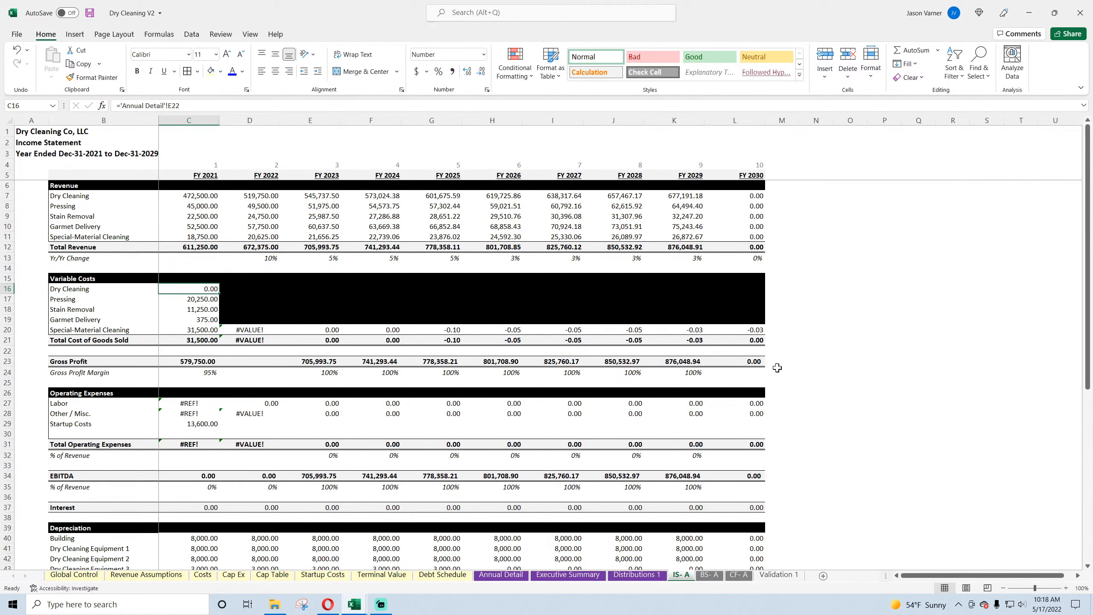
{"action": "type", "text": "="}
{"action": "left_click", "coordinate": [500, 574]}
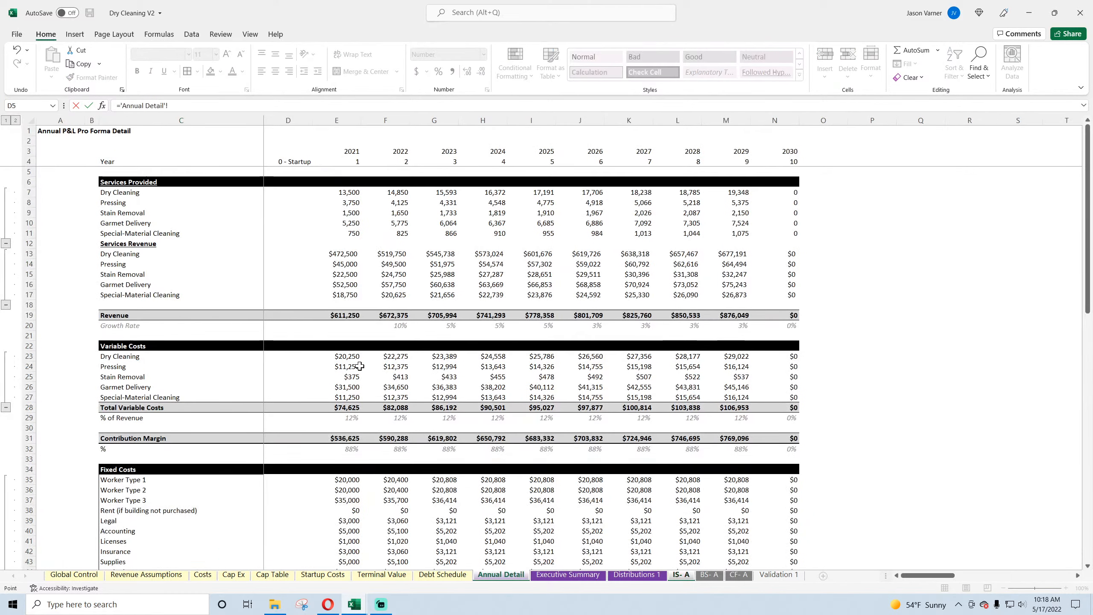
{"action": "left_click", "coordinate": [349, 356]}
{"action": "key", "text": "Return"}
{"action": "left_click", "coordinate": [217, 290]}
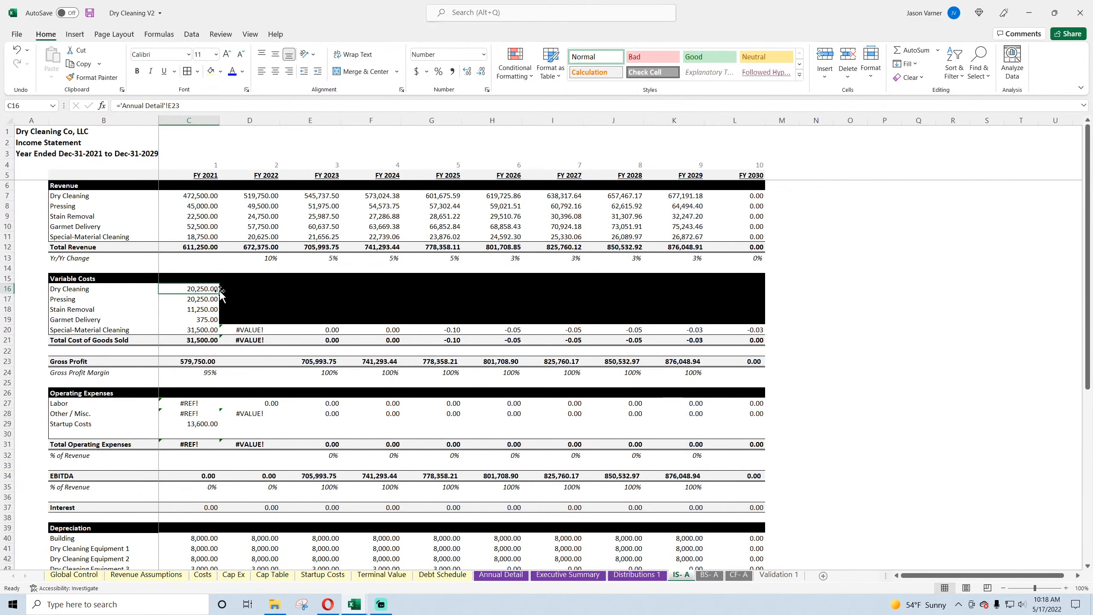
{"action": "left_click_drag", "start_coordinate": [219, 293], "coordinate": [763, 334]}
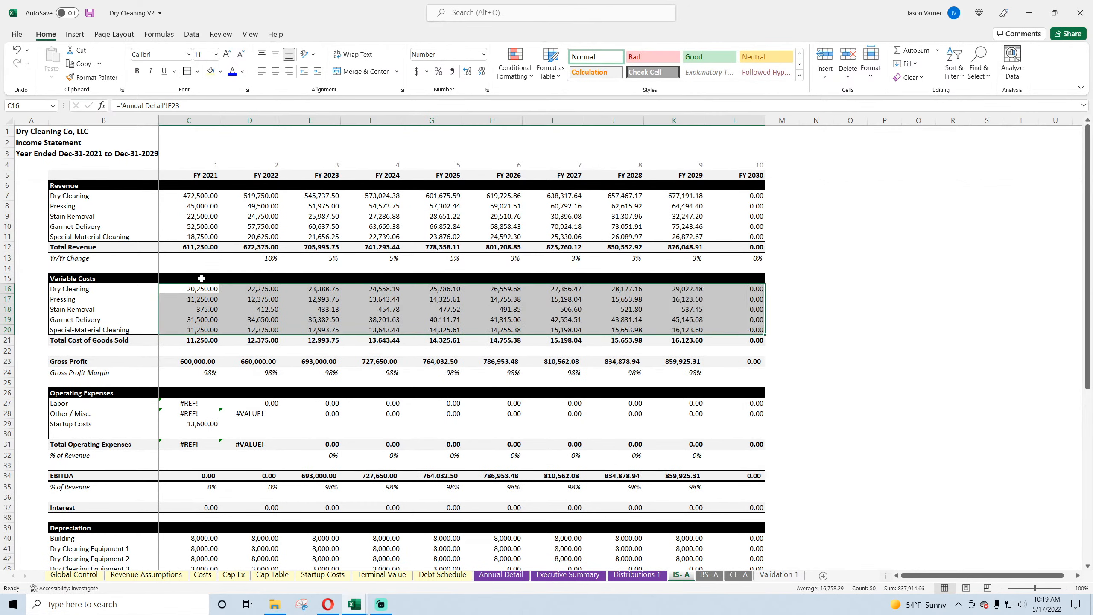
Step: Extend the sum in the C21 total to C16:C20 and fill the formula across through FY 2030
{"action": "double_click", "coordinate": [212, 340]}
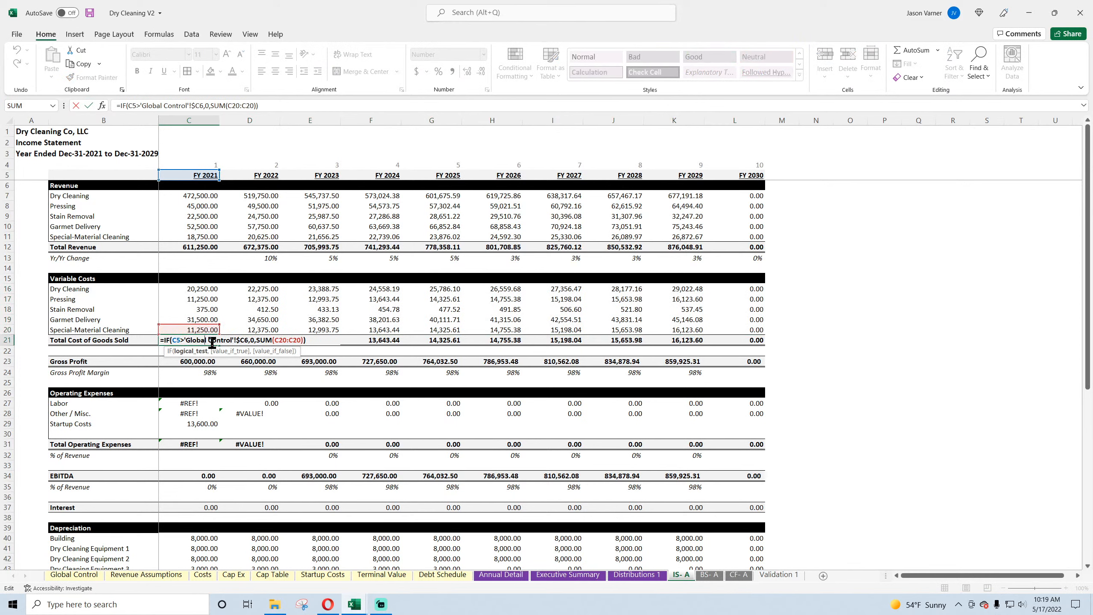
{"action": "left_click_drag", "start_coordinate": [220, 325], "coordinate": [221, 286]}
{"action": "key", "text": "Return"}
{"action": "left_click", "coordinate": [197, 341]}
{"action": "left_click_drag", "start_coordinate": [219, 345], "coordinate": [761, 344]}
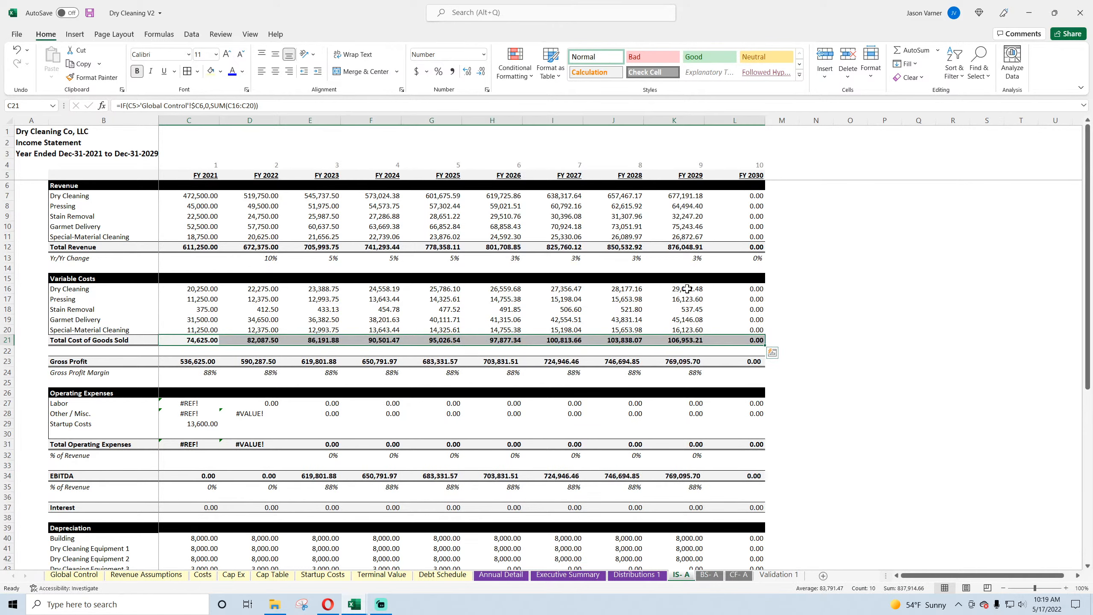
Step: Check the FY 2029 variable cost cells and the FY 2030 gross profit margin cell, and save the workbook
{"action": "left_click_drag", "start_coordinate": [687, 289], "coordinate": [692, 330]}
{"action": "left_click", "coordinate": [687, 311]}
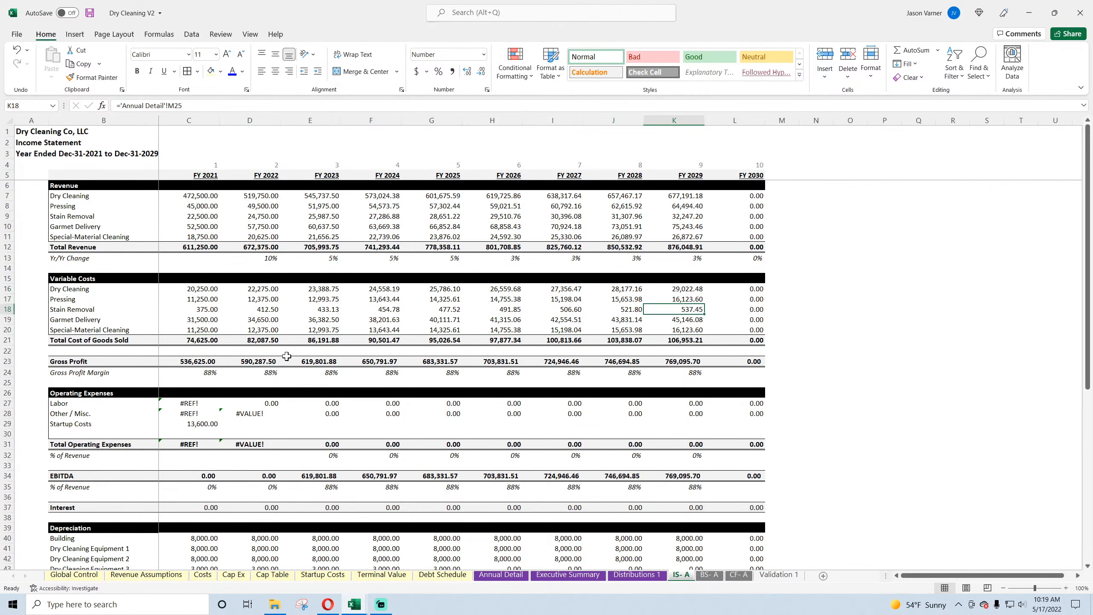
{"action": "left_click", "coordinate": [756, 372]}
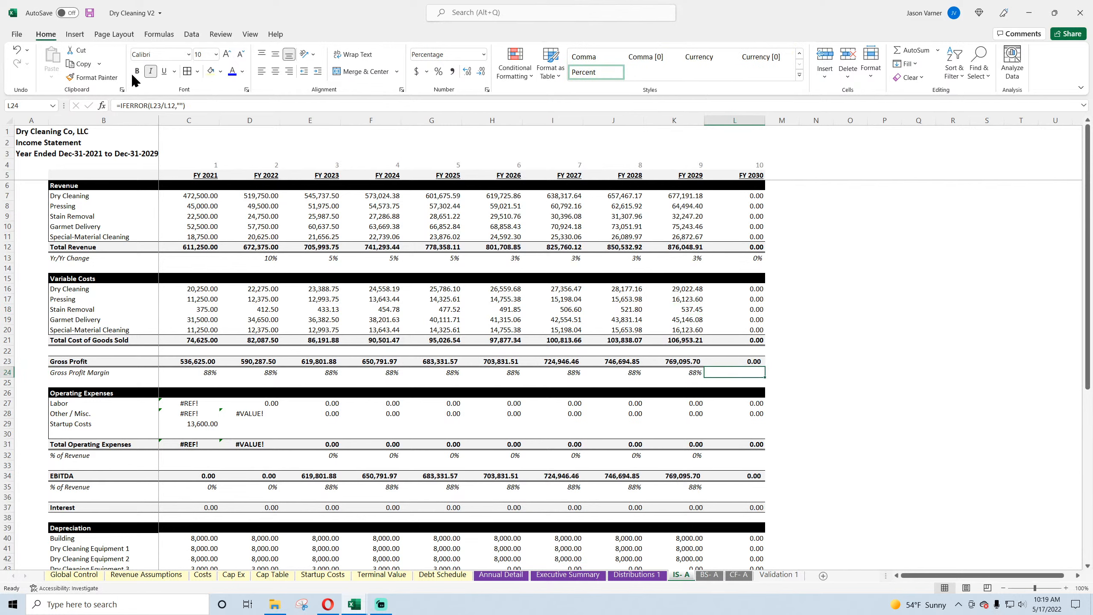
{"action": "left_click", "coordinate": [88, 14]}
Step: Clear the Other / Misc. label in B28 of the Operating Expenses section
{"action": "left_click_drag", "start_coordinate": [101, 403], "coordinate": [74, 423]}
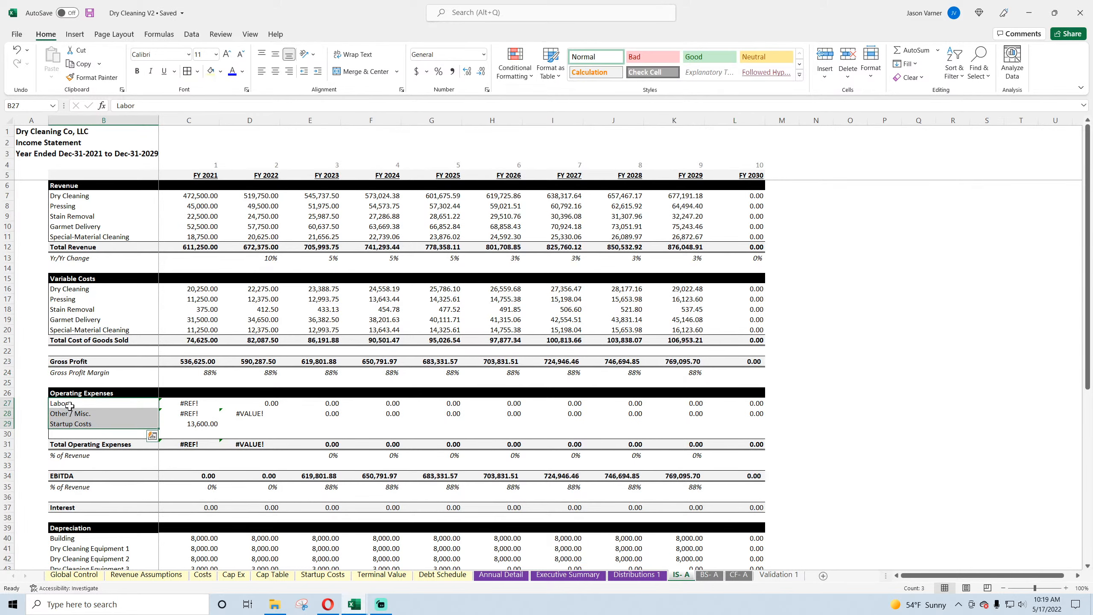
{"action": "left_click", "coordinate": [69, 413]}
{"action": "key", "text": "BackSpace"}
{"action": "key", "text": "Return"}
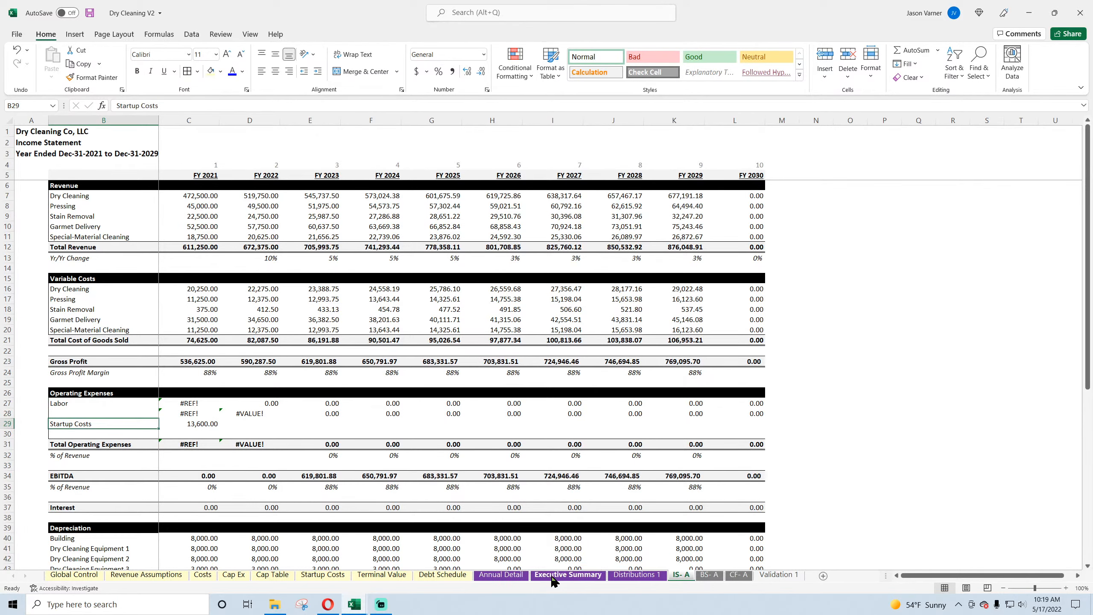
Step: Check the fixed cost lines on the Annual Detail sheet and relabel Labor in B27 of the income statement as SG&A
{"action": "left_click", "coordinate": [500, 574]}
{"action": "scroll", "coordinate": [275, 411], "scroll_direction": "down", "scroll_amount": 7}
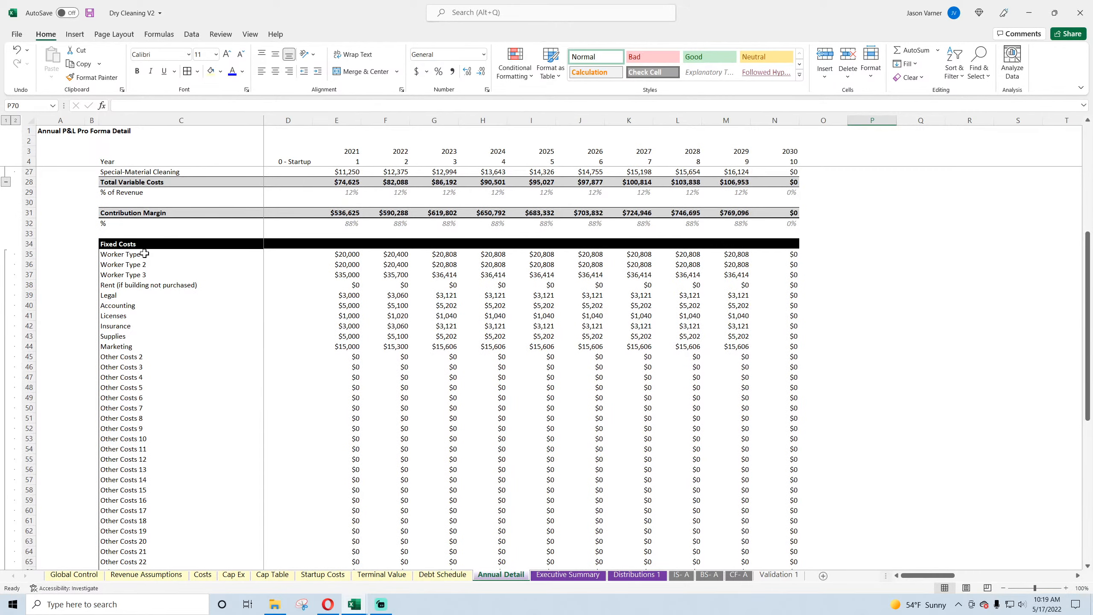
{"action": "left_click", "coordinate": [144, 254]}
{"action": "scroll", "coordinate": [152, 376], "scroll_direction": "down", "scroll_amount": 7}
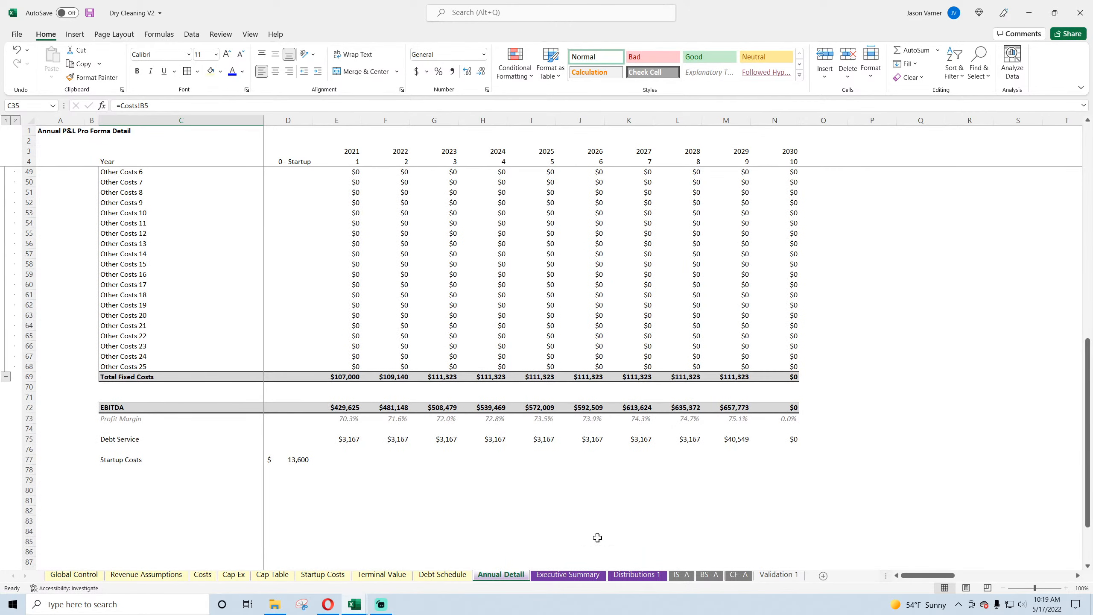
{"action": "left_click", "coordinate": [681, 575]}
{"action": "key", "text": "Up"}
{"action": "key", "text": "Up"}
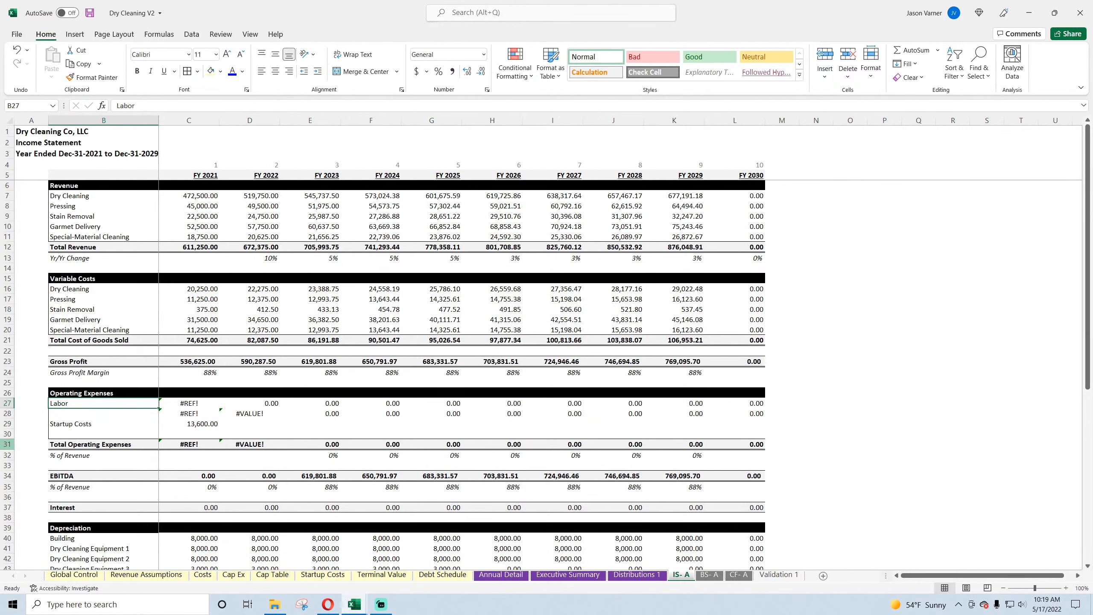
{"action": "type", "text": "S"}
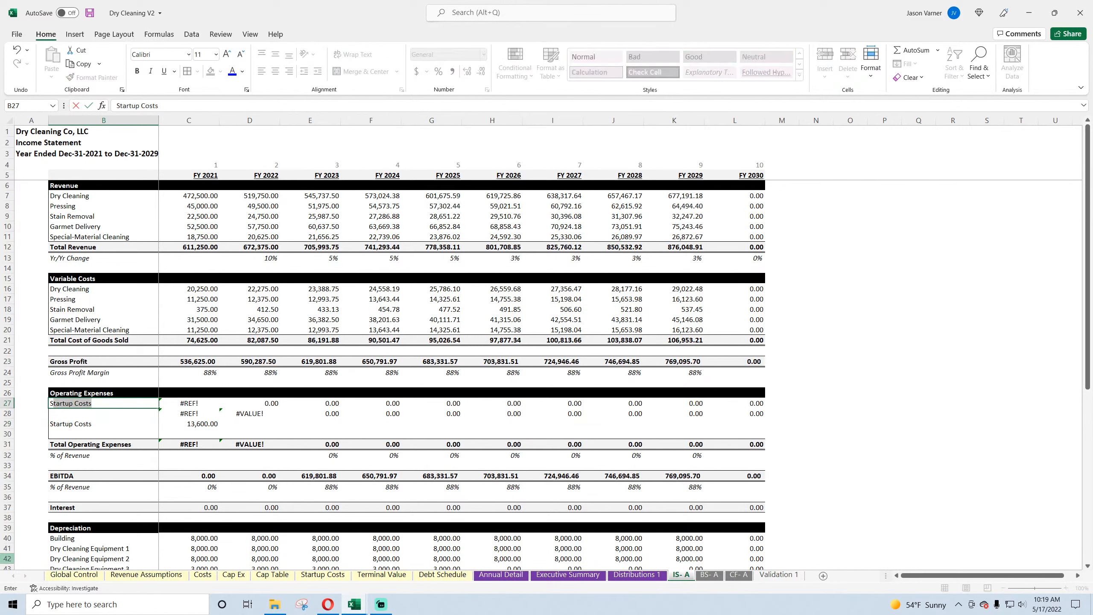
{"action": "type", "text": "G&A"}
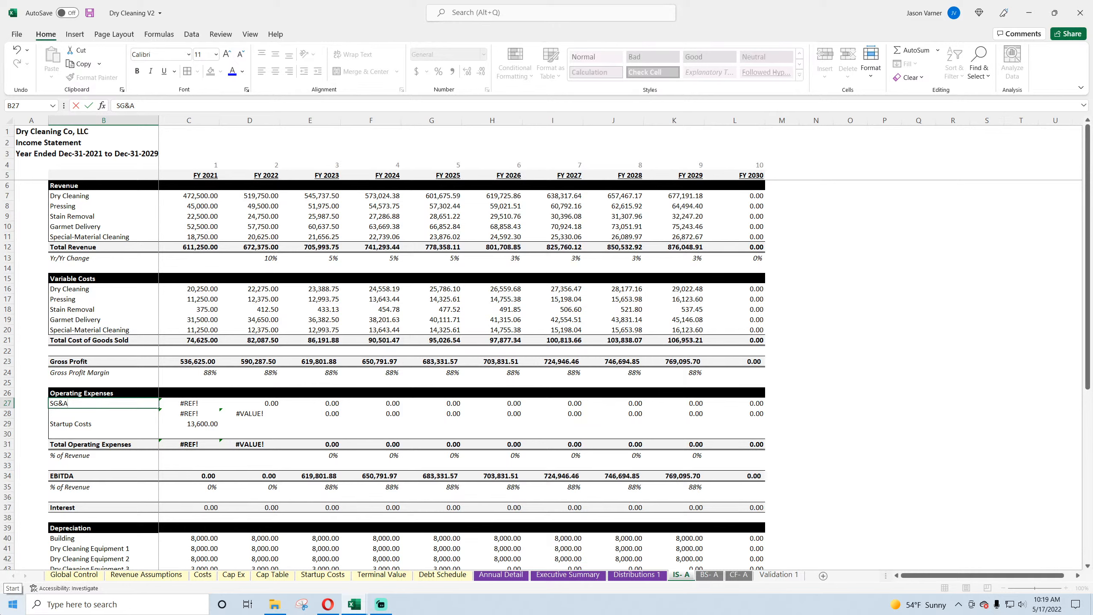
{"action": "key", "text": "Return"}
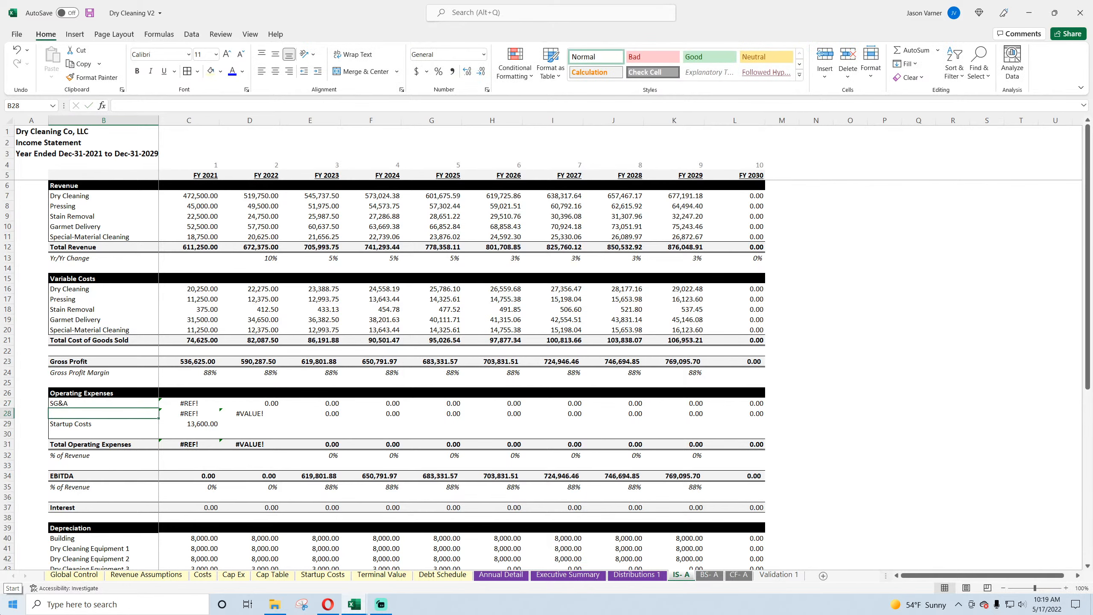
Step: Enter Startup Costs as the label in B28 and clear the old startup label and amount in row 29
{"action": "type", "text": "Startup"}
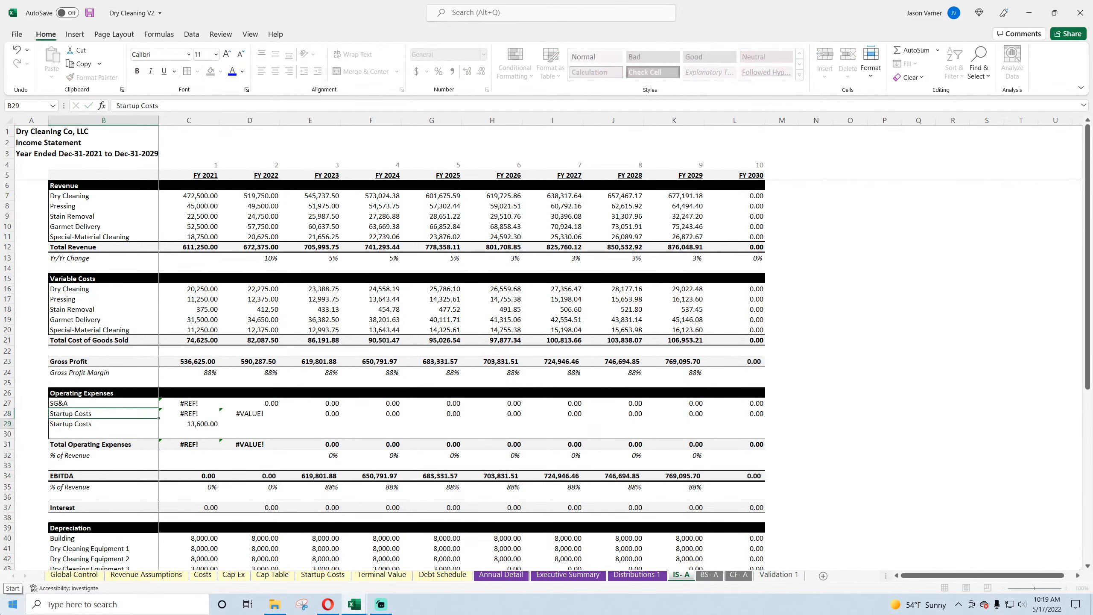
{"action": "key", "text": "BackSpace"}
{"action": "key", "text": "Return"}
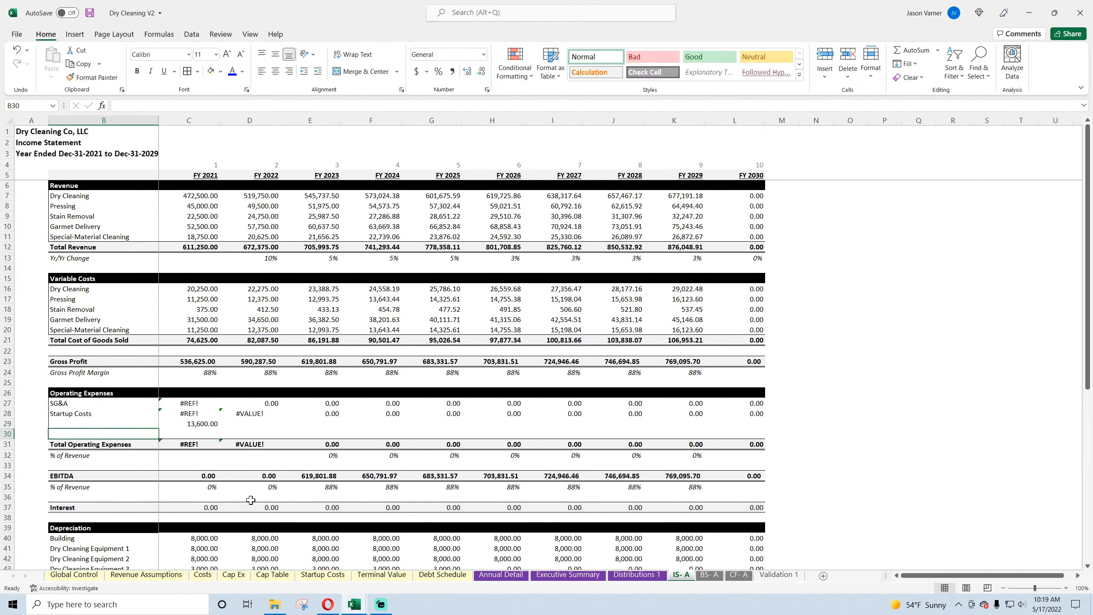
{"action": "left_click", "coordinate": [203, 423]}
{"action": "key", "text": "BackSpace"}
{"action": "key", "text": "Return"}
Step: Clear the FY 2022 error in D28 and link the FY 2021 startup cost in C28 to the Startup Costs sheet total
{"action": "left_click", "coordinate": [239, 414]}
{"action": "key", "text": "BackSpace"}
{"action": "key", "text": "Return"}
{"action": "left_click", "coordinate": [194, 414]}
{"action": "type", "text": "="}
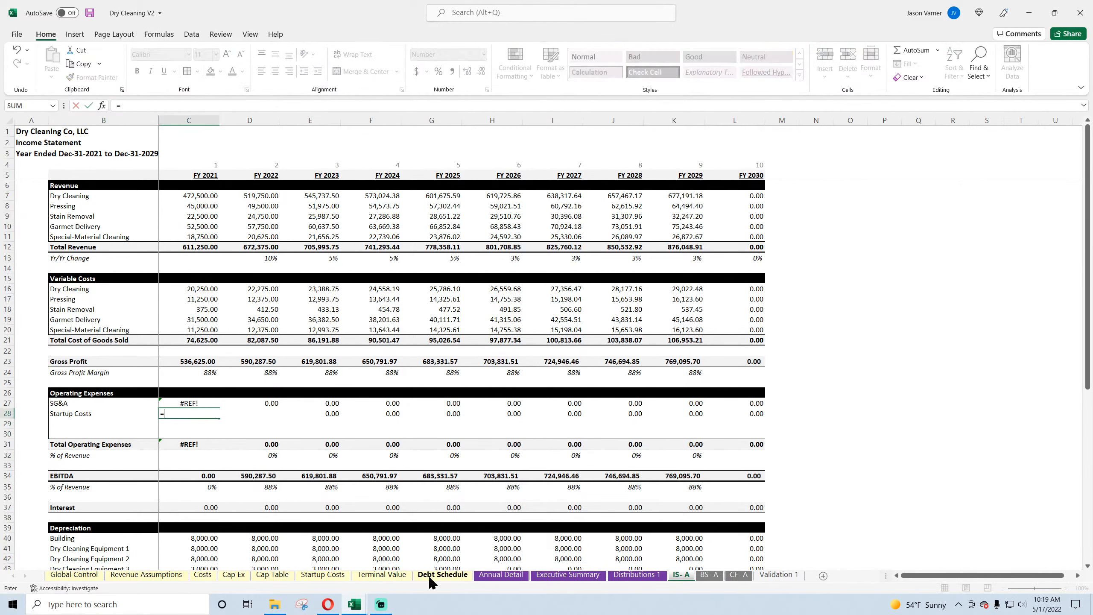
{"action": "left_click", "coordinate": [323, 574]}
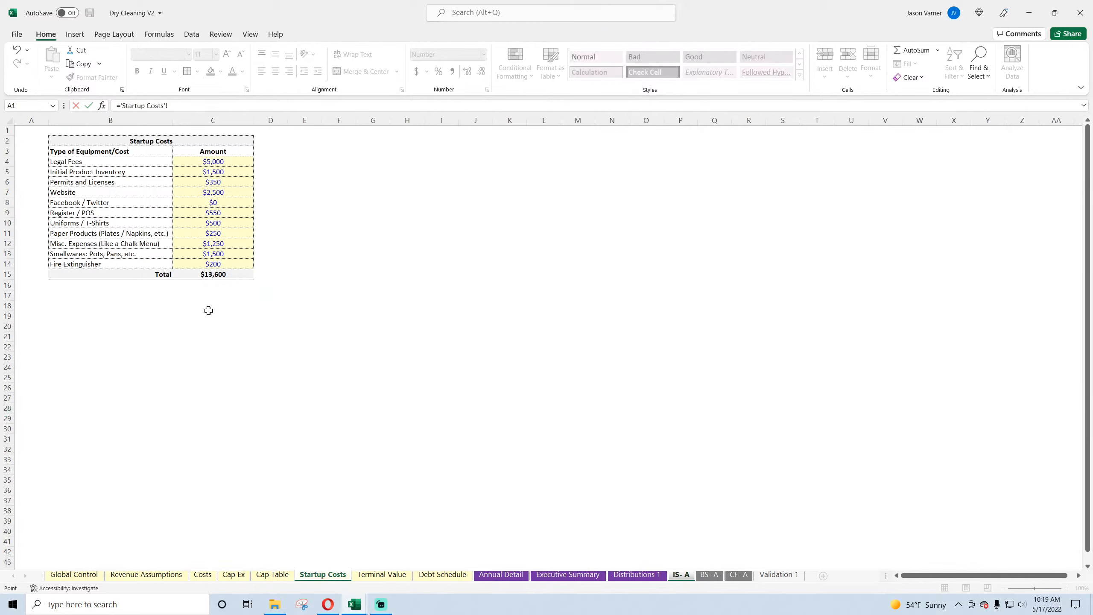
{"action": "key", "text": "Return"}
Step: Link FY 2021 SG&A in C27 to Total Fixed Costs with ='Annual Detail'!E69 and fill it across through FY 2030
{"action": "left_click", "coordinate": [188, 403]}
{"action": "type", "text": "="}
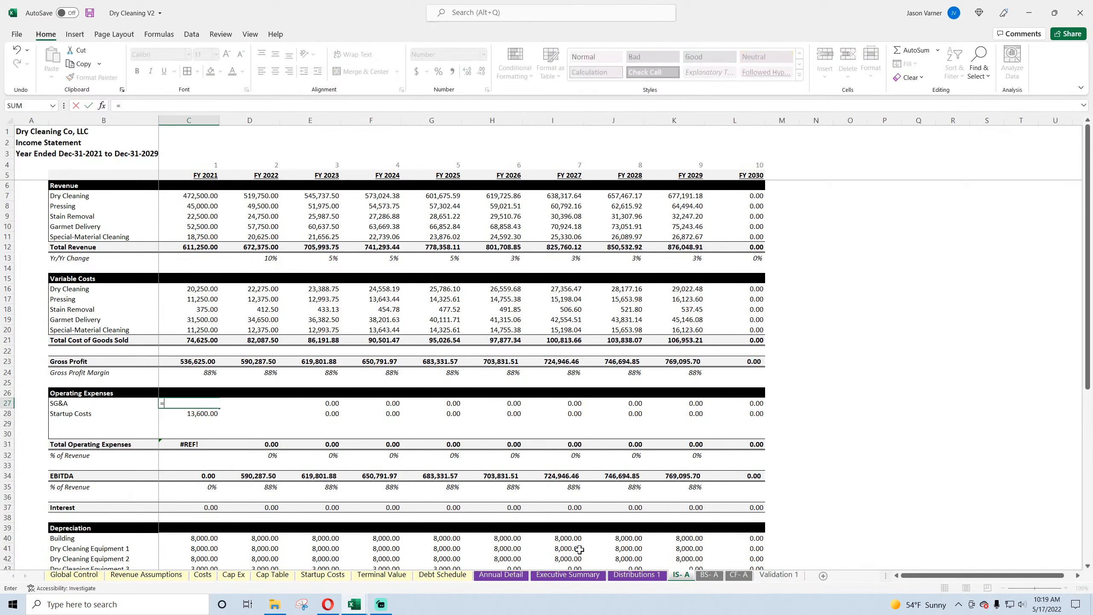
{"action": "left_click", "coordinate": [578, 576]}
{"action": "left_click", "coordinate": [501, 574]}
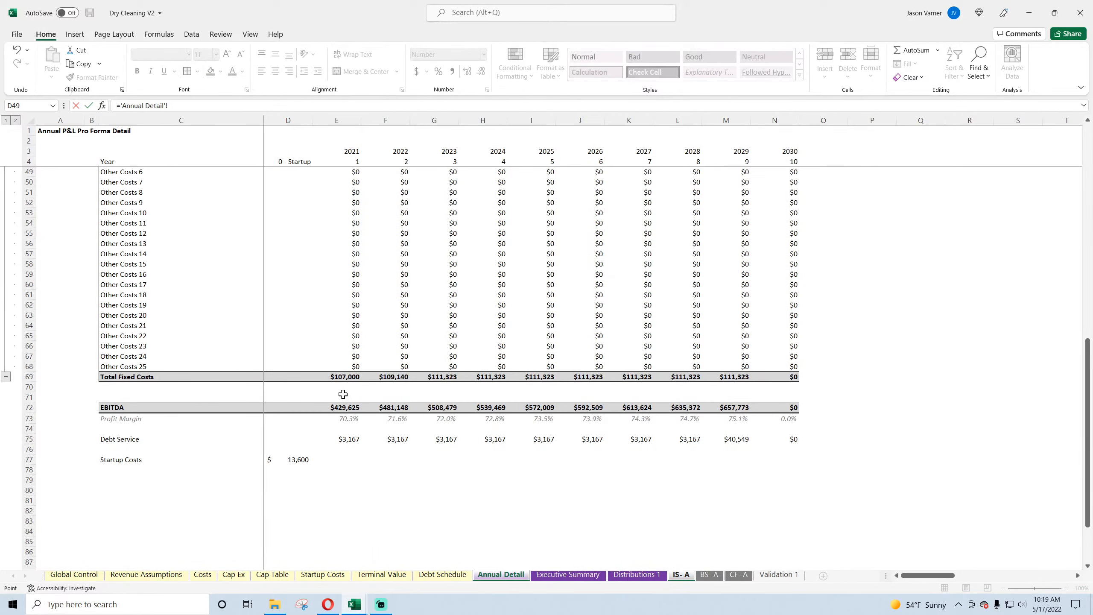
{"action": "left_click", "coordinate": [344, 373]}
{"action": "key", "text": "Return"}
{"action": "left_click", "coordinate": [198, 403]}
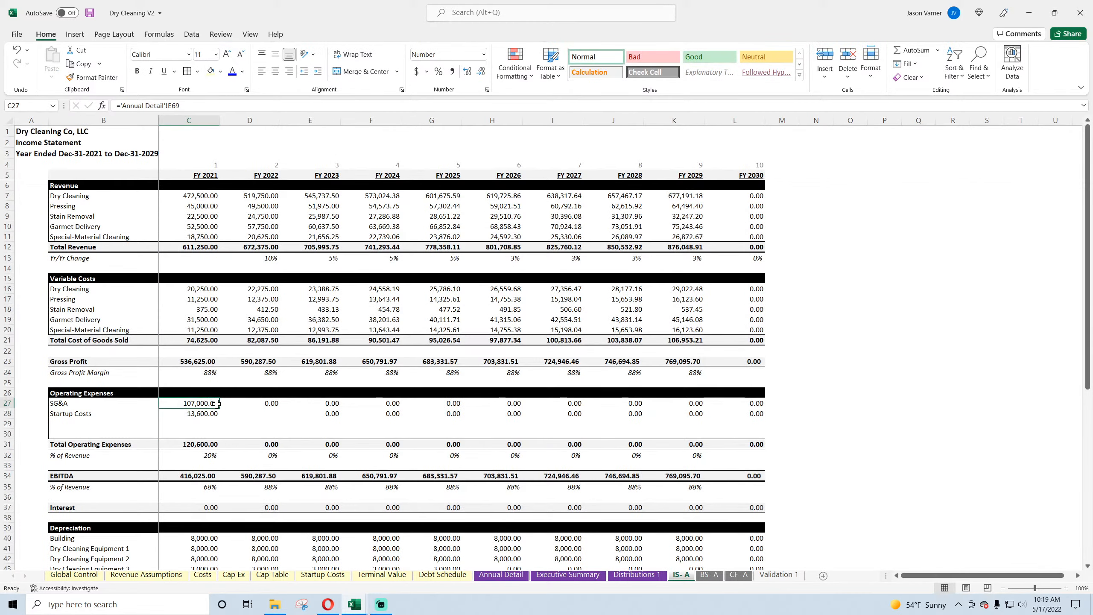
{"action": "left_click_drag", "start_coordinate": [219, 407], "coordinate": [748, 410]}
Step: Fill the blank D28 cell across the Startup Costs row to empty the years after FY 2022
{"action": "left_click", "coordinate": [275, 415]}
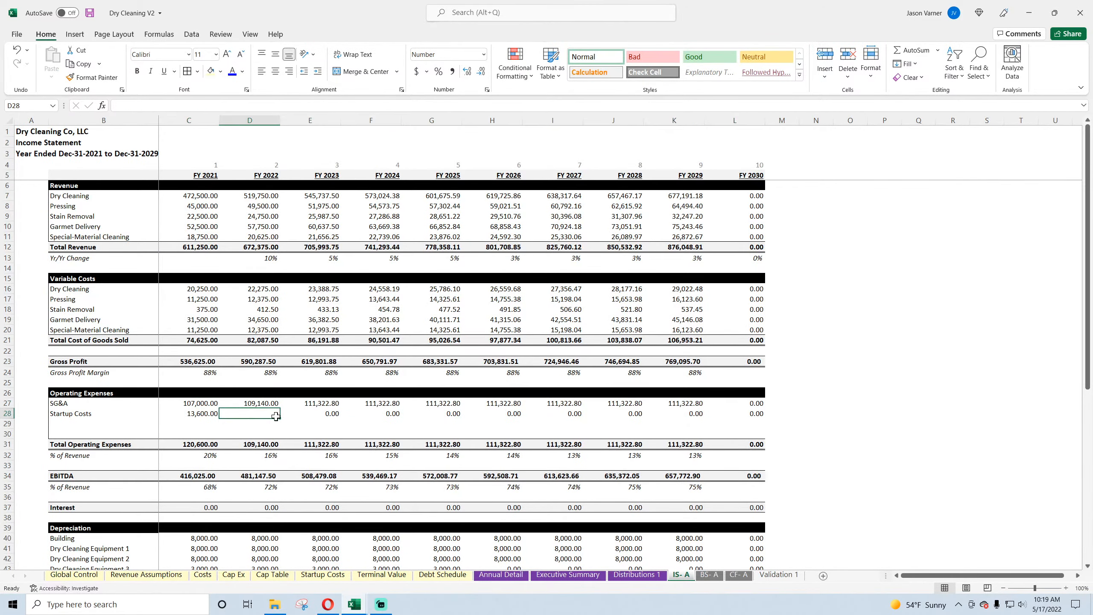
{"action": "left_click_drag", "start_coordinate": [279, 418], "coordinate": [897, 412]}
{"action": "left_click", "coordinate": [927, 354]}
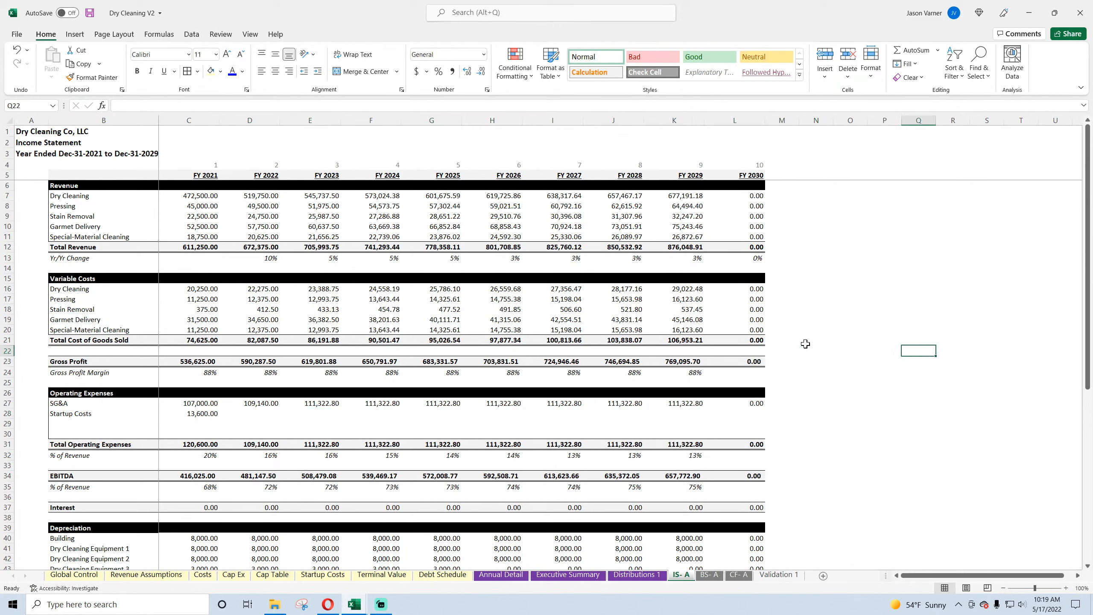
Step: Check the Total Operating Expenses formulas and compare the EBITDA row with the EBITDA and startup costs on the Annual Detail sheet
{"action": "double_click", "coordinate": [195, 444]}
{"action": "key", "text": "Return"}
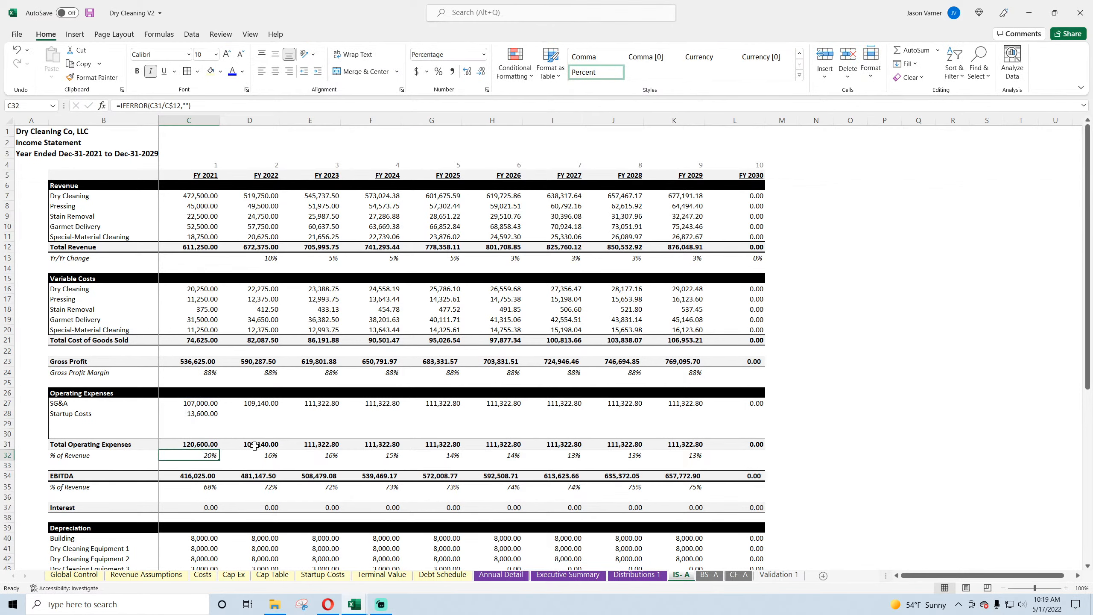
{"action": "double_click", "coordinate": [254, 446]}
{"action": "key", "text": "Return"}
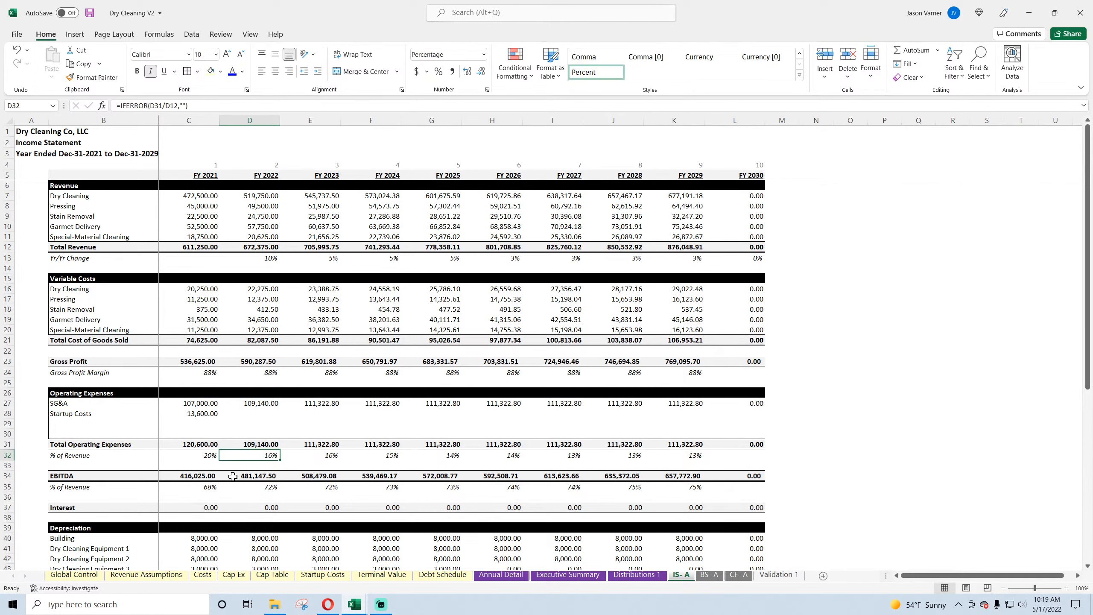
{"action": "left_click_drag", "start_coordinate": [198, 477], "coordinate": [675, 478]}
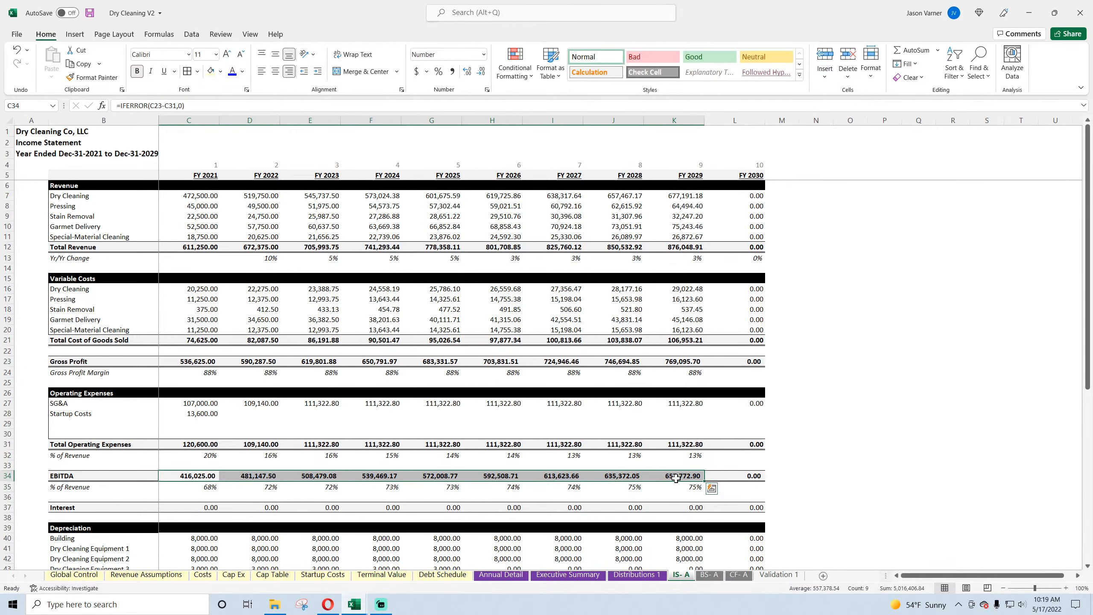
{"action": "left_click", "coordinate": [501, 575]}
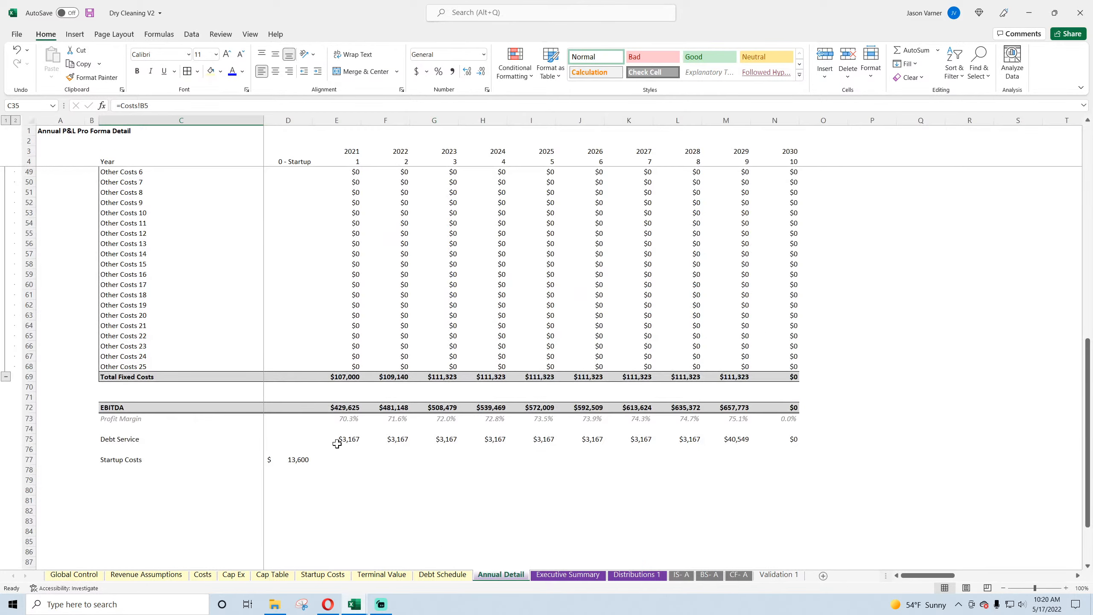
{"action": "left_click_drag", "start_coordinate": [349, 410], "coordinate": [778, 410]}
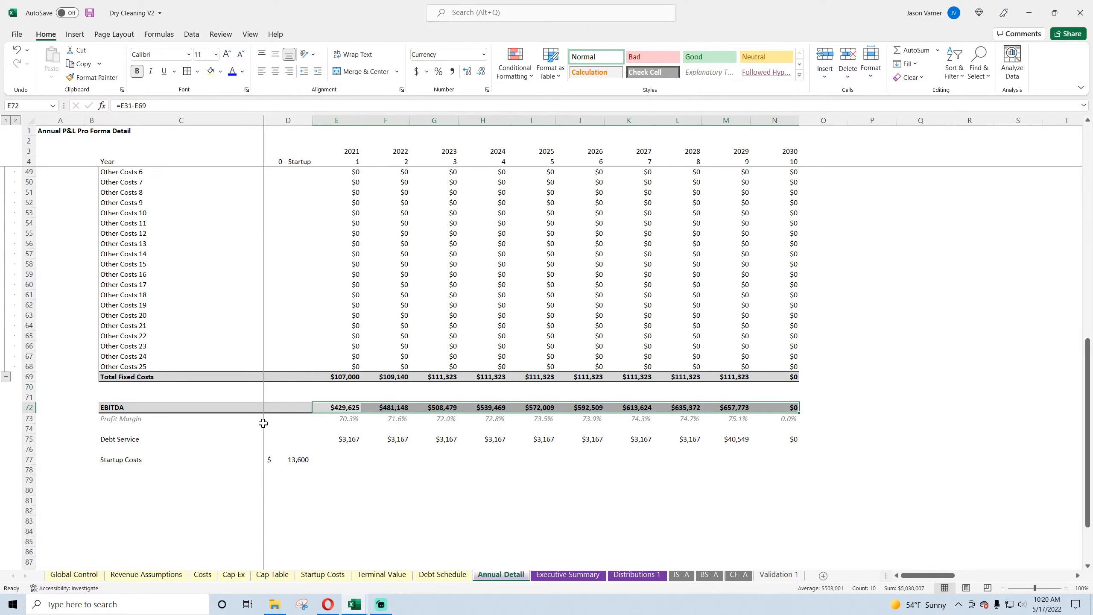
{"action": "left_click", "coordinate": [287, 408]}
{"action": "left_click", "coordinate": [288, 461]}
{"action": "left_click_drag", "start_coordinate": [335, 411], "coordinate": [760, 404]}
{"action": "left_click", "coordinate": [678, 576]}
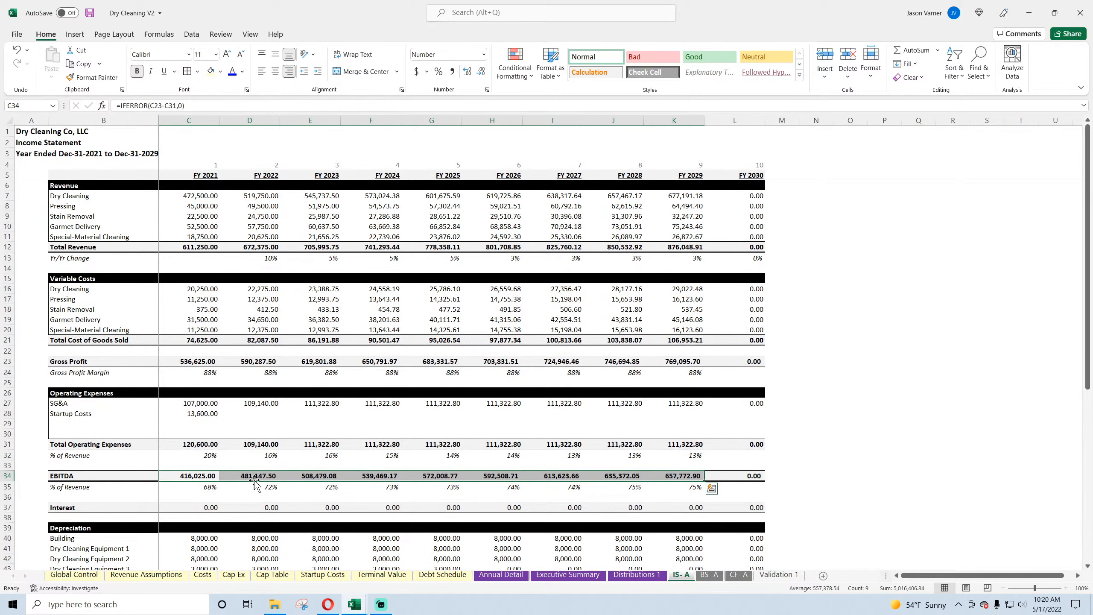
{"action": "left_click", "coordinate": [915, 435]}
Step: Inspect the FY 2021 Interest formula in C37 and the interest and year columns it depends on in the Debt Schedule
{"action": "scroll", "coordinate": [306, 394], "scroll_direction": "down", "scroll_amount": 4}
{"action": "left_click", "coordinate": [203, 393]}
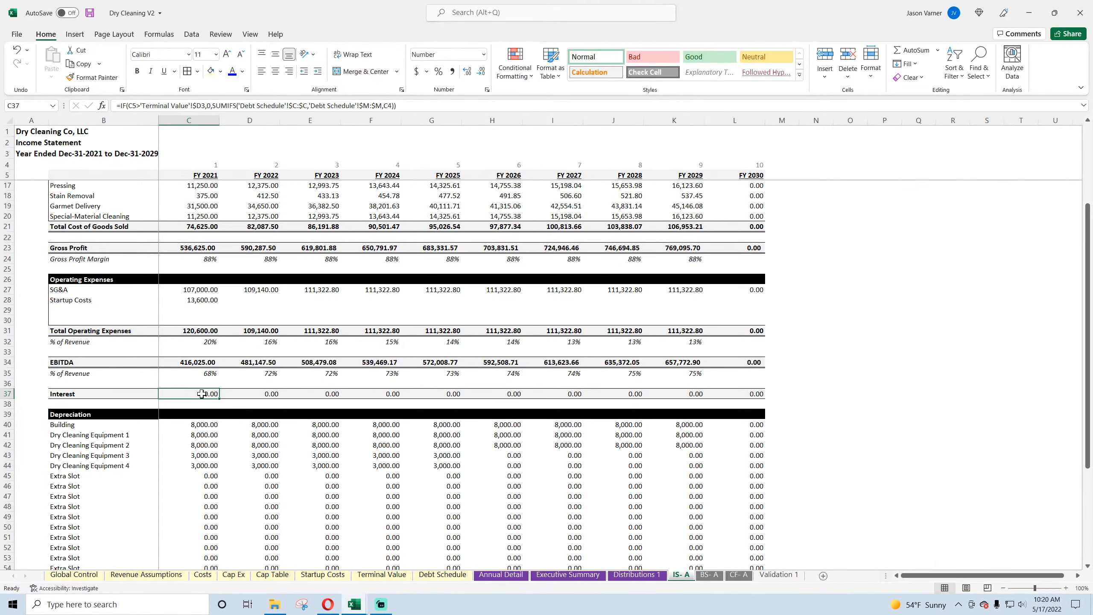
{"action": "double_click", "coordinate": [202, 393]}
{"action": "key", "text": "Escape"}
{"action": "left_click", "coordinate": [422, 578]}
{"action": "left_click_drag", "start_coordinate": [196, 271], "coordinate": [194, 361]}
{"action": "left_click_drag", "start_coordinate": [518, 264], "coordinate": [533, 423]}
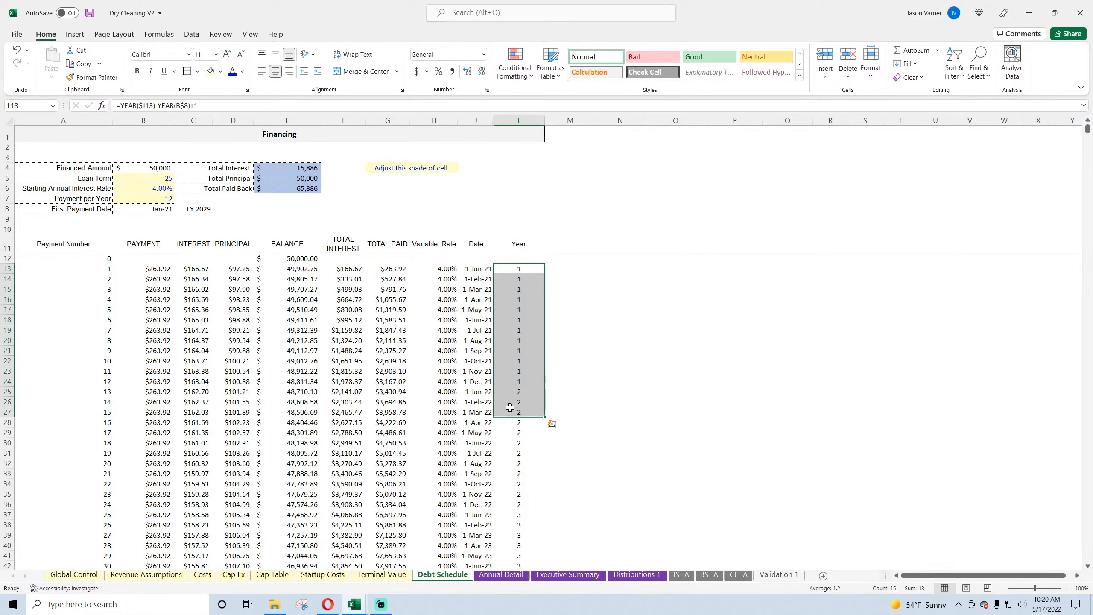
Step: Change the criteria range in the FY 2021 Interest formula to 'Debt Schedule'!$L:$L, fill it across through FY 2030, and save the workbook
{"action": "left_click", "coordinate": [681, 574]}
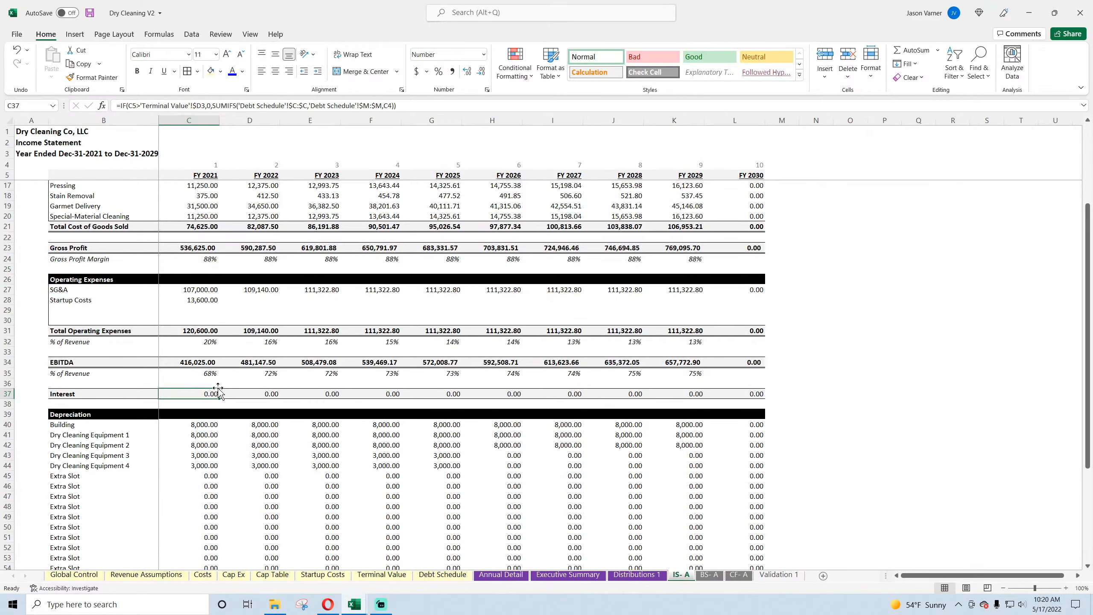
{"action": "left_click", "coordinate": [370, 106]}
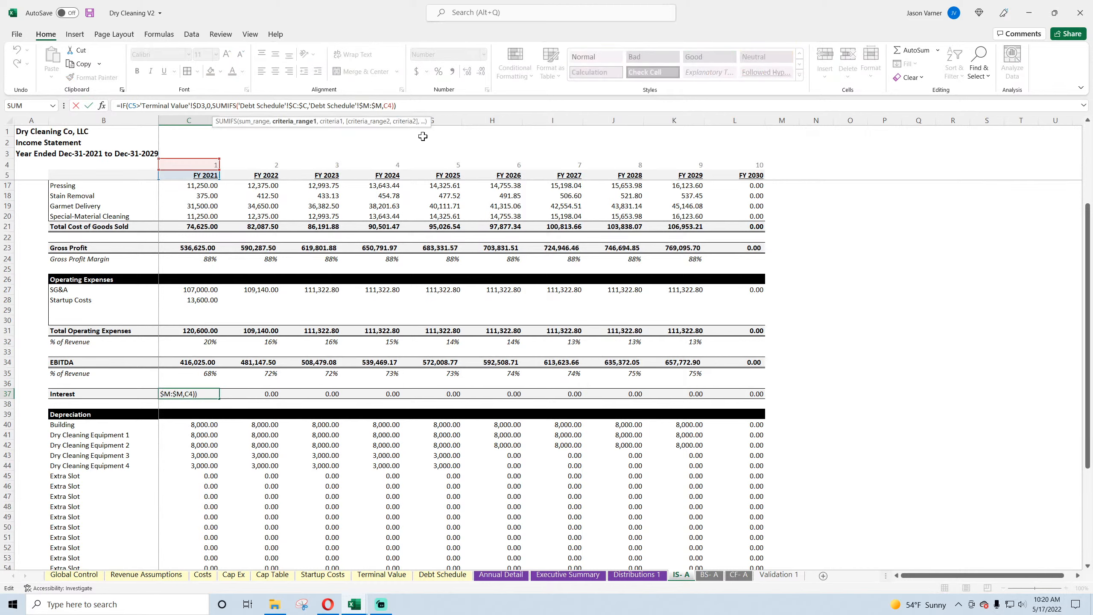
{"action": "key", "text": "BackSpace"}
{"action": "type", "text": "l"}
{"action": "key", "text": "BackSpace"}
{"action": "type", "text": "l"}
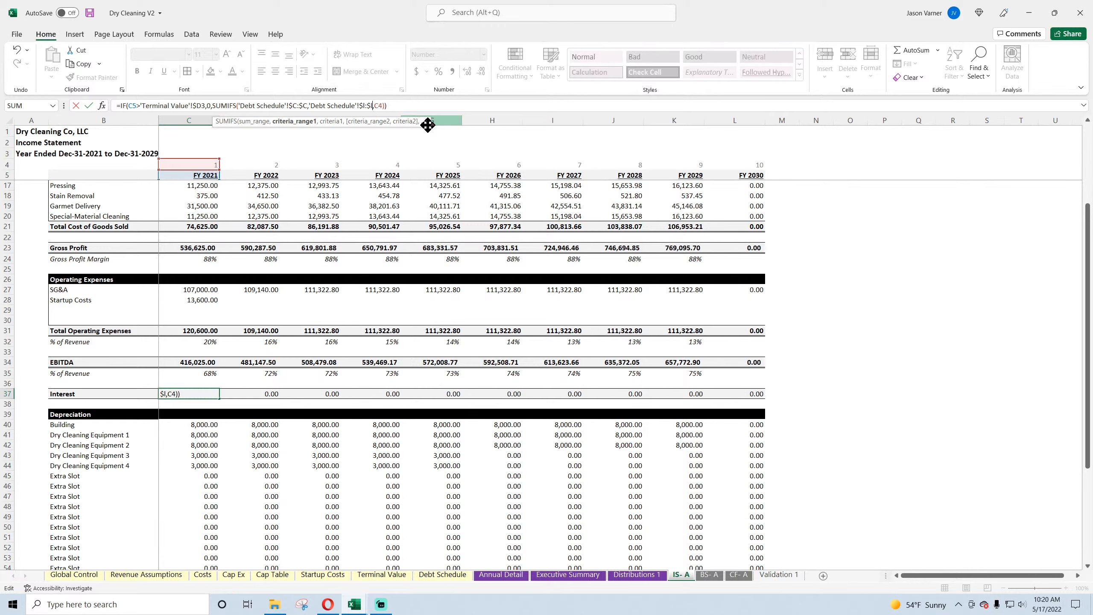
{"action": "key", "text": "Return"}
{"action": "left_click", "coordinate": [210, 393]}
{"action": "left_click_drag", "start_coordinate": [219, 399], "coordinate": [775, 401]}
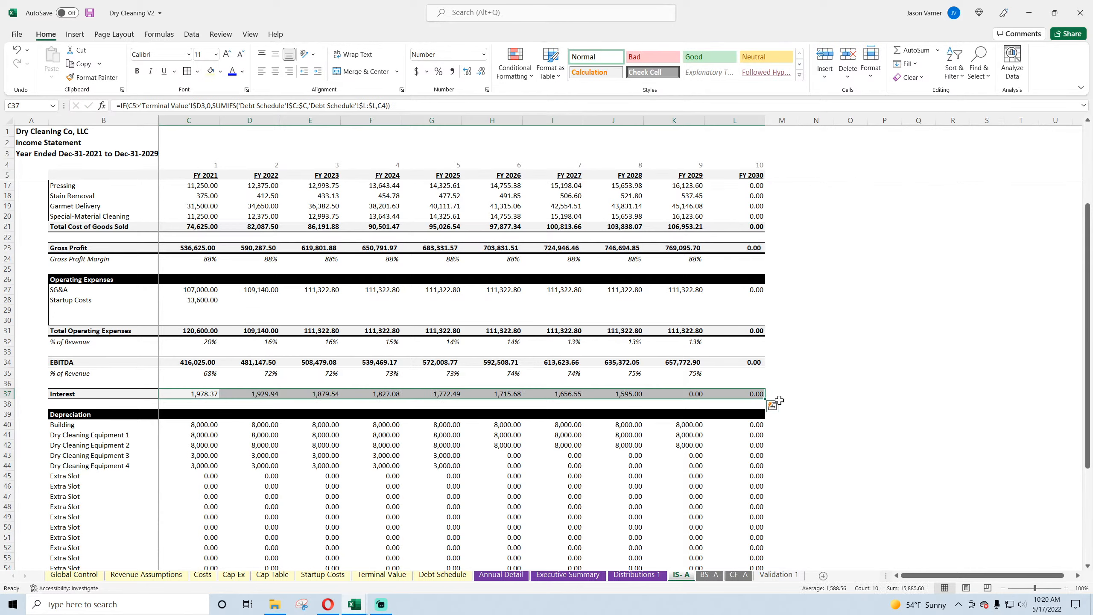
{"action": "left_click", "coordinate": [855, 351]}
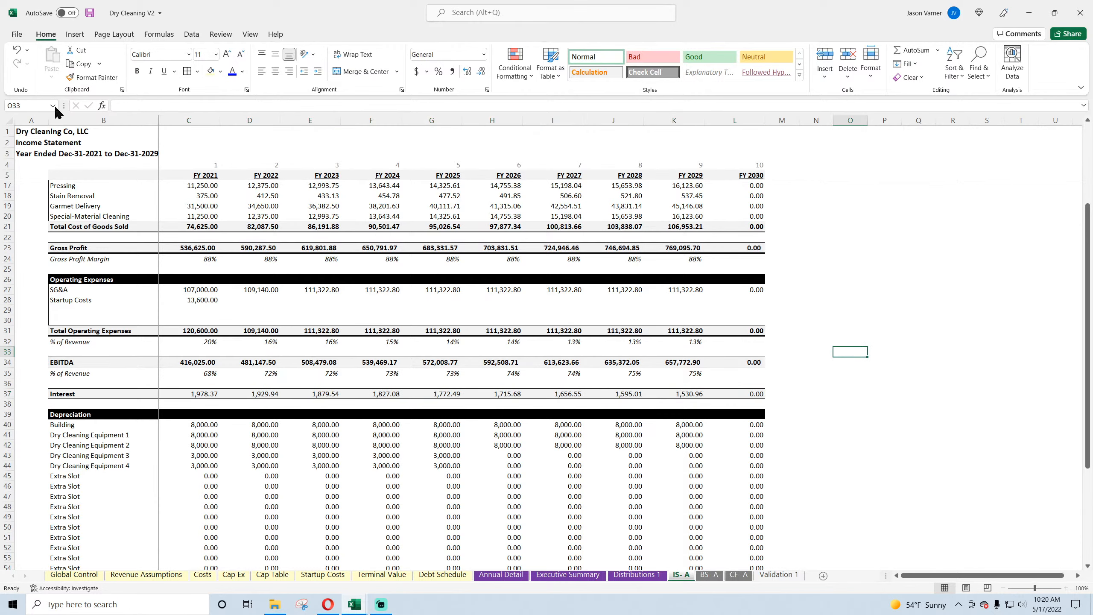
{"action": "left_click", "coordinate": [89, 15]}
Step: Inspect the FY 2021 depreciation formulas for the building, equipment and extra slot rows, and the Total Depreciation formula
{"action": "scroll", "coordinate": [416, 448], "scroll_direction": "down", "scroll_amount": 4}
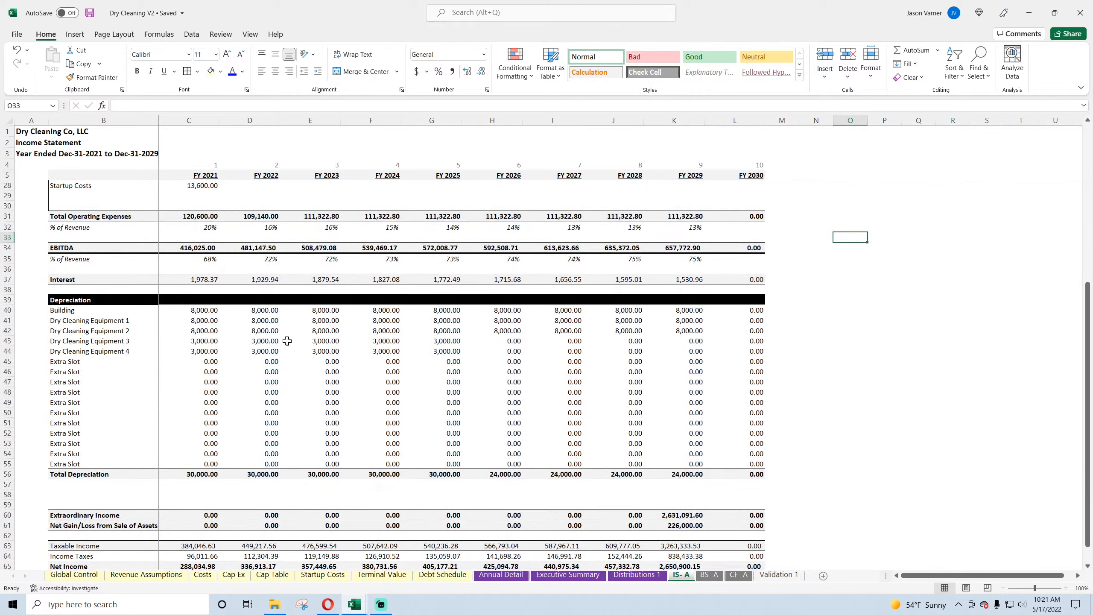
{"action": "left_click", "coordinate": [203, 310]}
{"action": "left_click", "coordinate": [196, 322]}
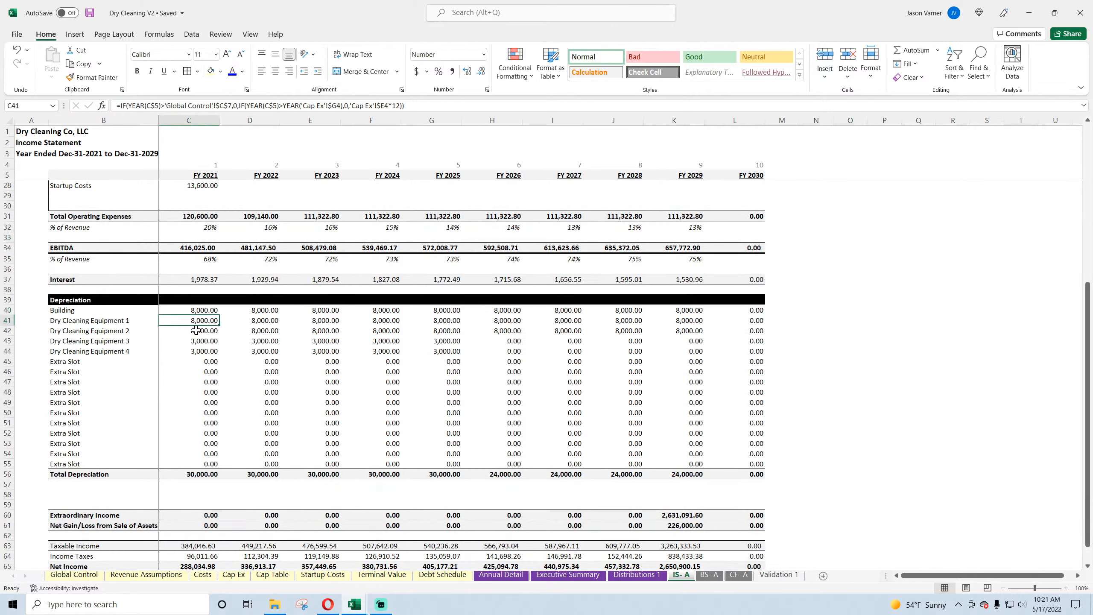
{"action": "left_click", "coordinate": [196, 332]}
{"action": "left_click", "coordinate": [196, 342]}
{"action": "left_click", "coordinate": [198, 352]}
{"action": "left_click", "coordinate": [196, 381]}
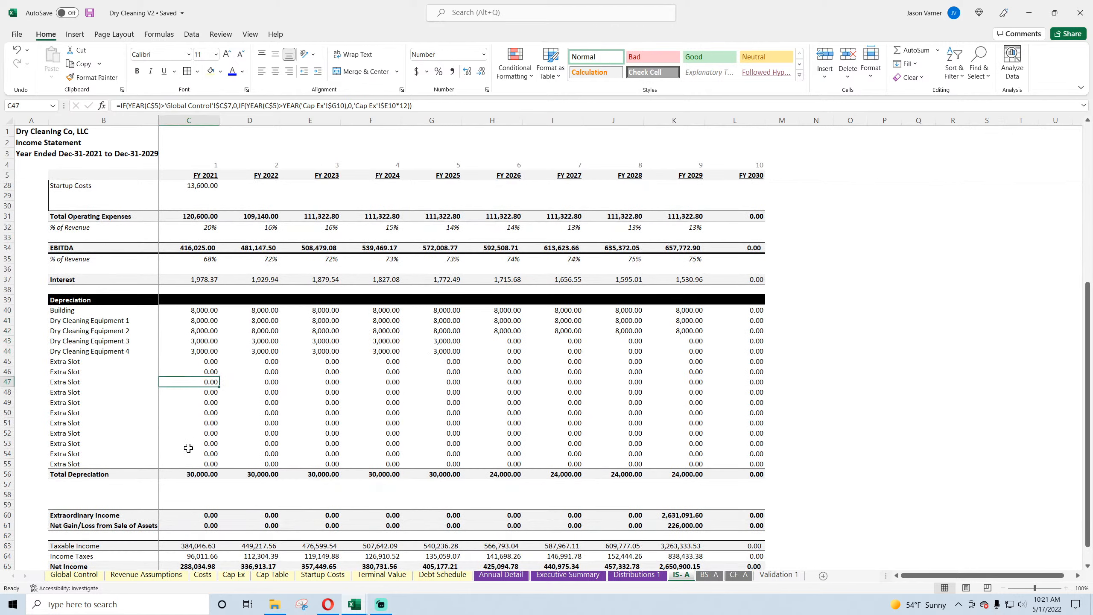
{"action": "left_click", "coordinate": [191, 475]}
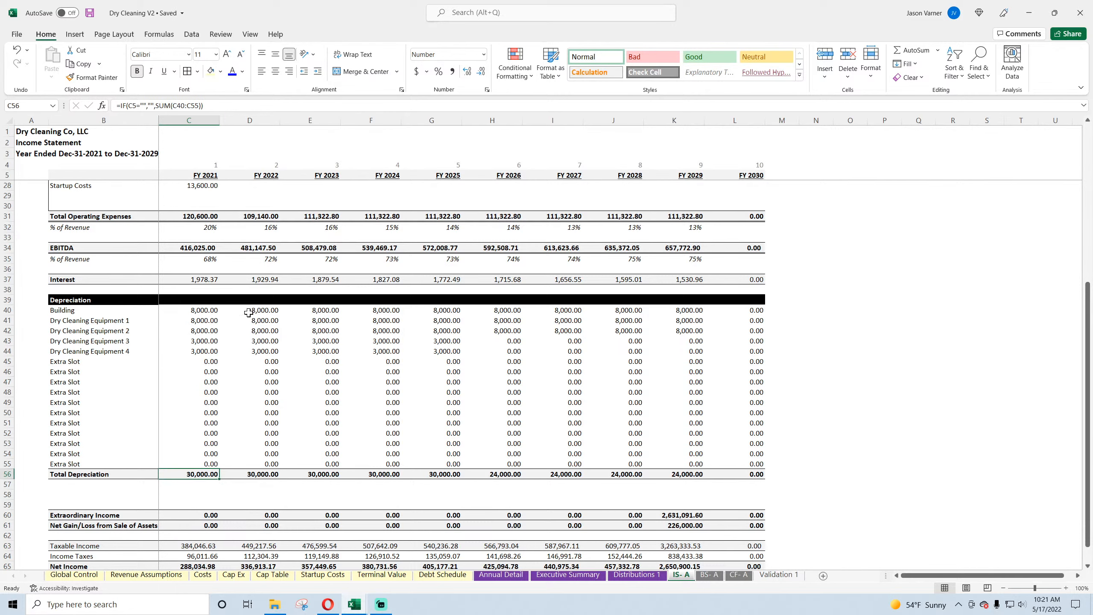
Step: Compare the useful life inputs on the Cap Ex sheet with the Dry Cleaning Equipment 3 and 4 depreciation on the income statement
{"action": "left_click", "coordinate": [234, 575]}
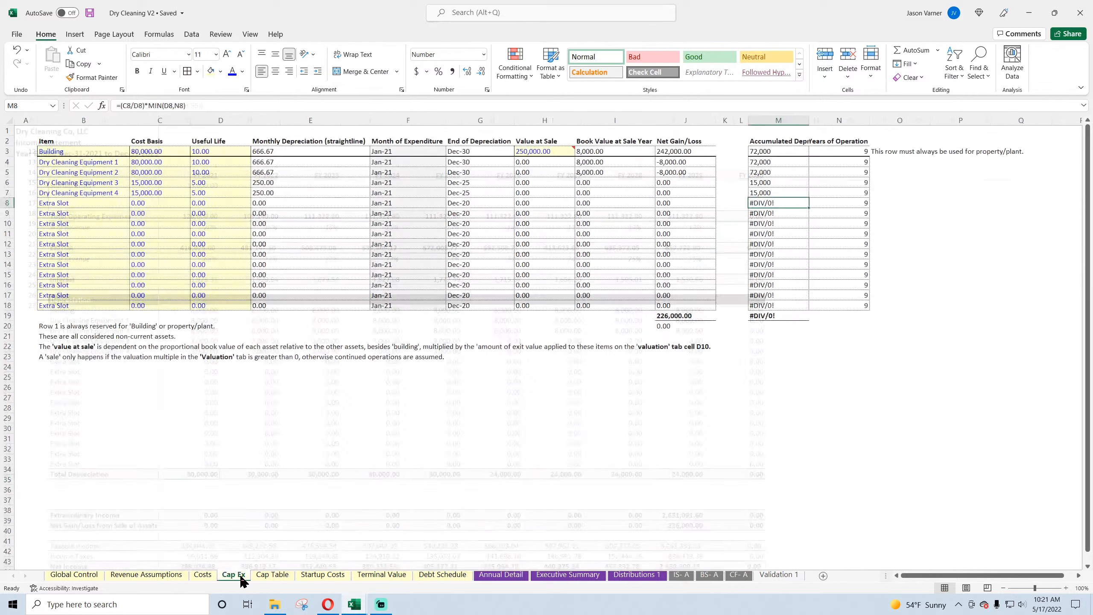
{"action": "left_click", "coordinate": [217, 151]}
{"action": "left_click", "coordinate": [215, 164]}
{"action": "left_click", "coordinate": [209, 203]}
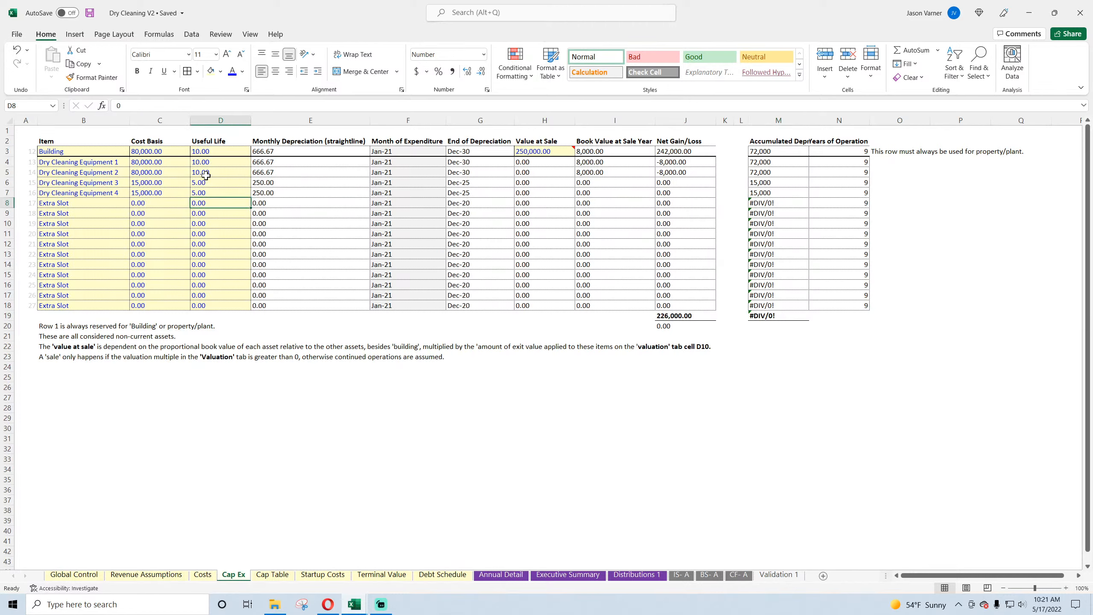
{"action": "left_click", "coordinate": [206, 182]}
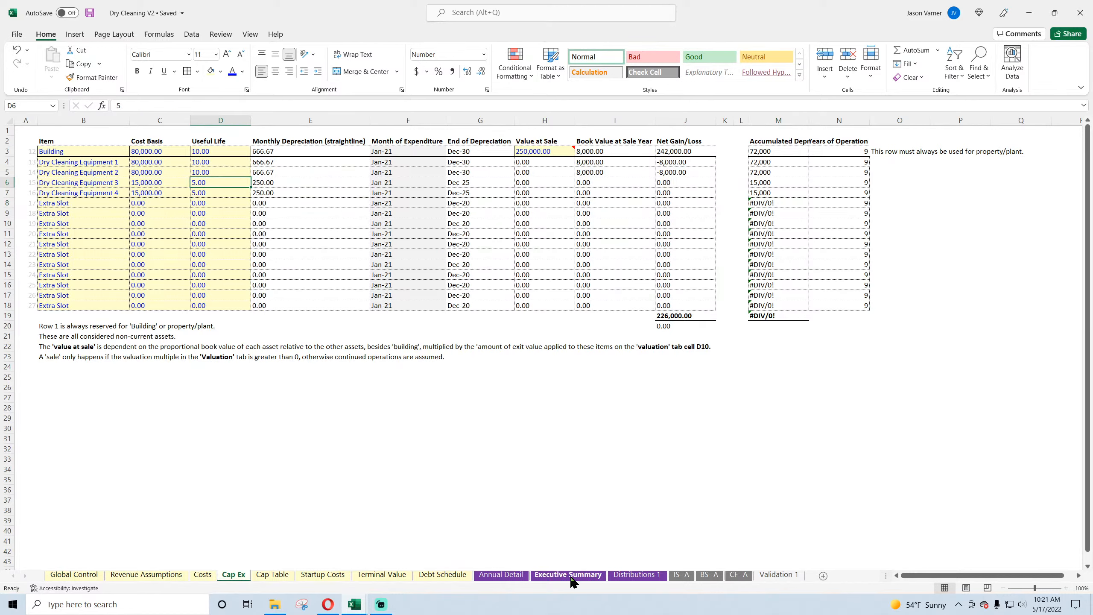
{"action": "left_click", "coordinate": [673, 577]}
{"action": "left_click_drag", "start_coordinate": [200, 339], "coordinate": [438, 352]}
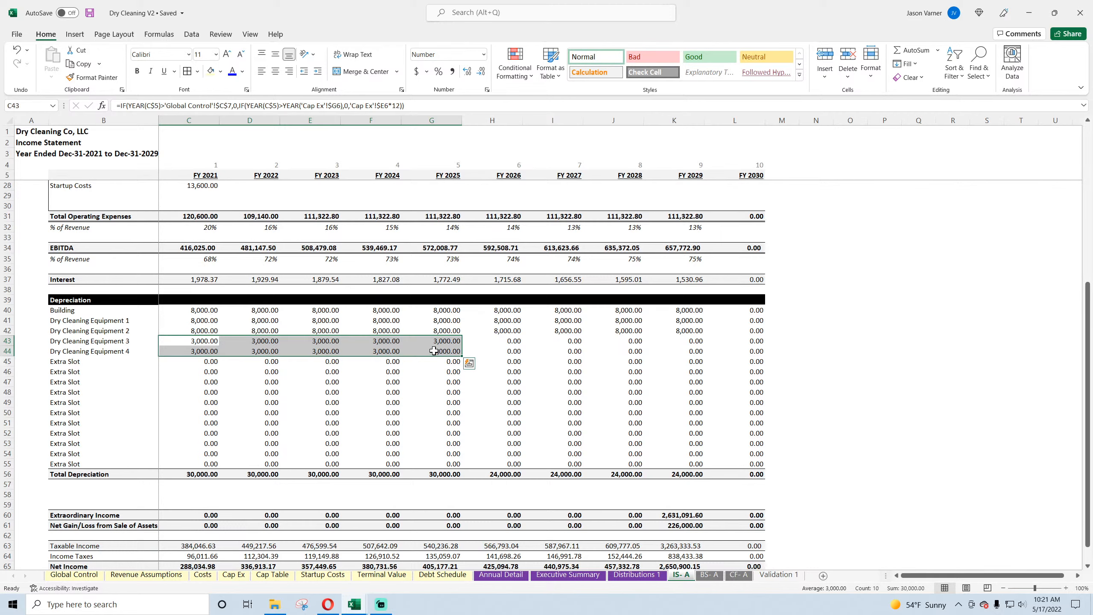
Step: Set the useful life of Dry Cleaning Equipment 3 and 4 to 7 on the Cap Ex sheet
{"action": "left_click", "coordinate": [231, 576]}
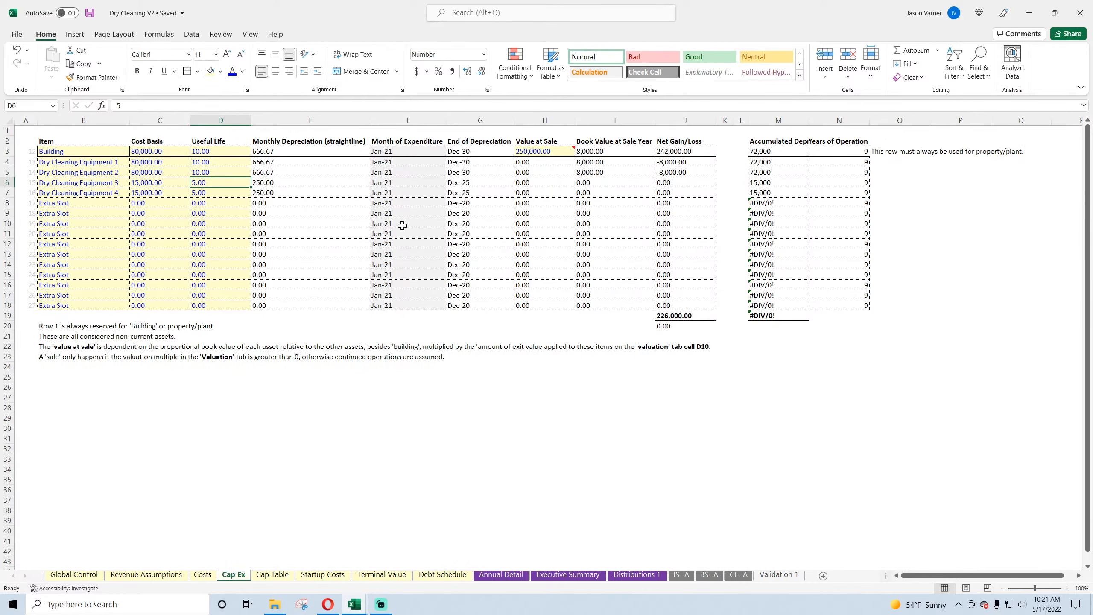
{"action": "type", "text": "7"}
{"action": "key", "text": "Return"}
{"action": "type", "text": "7"}
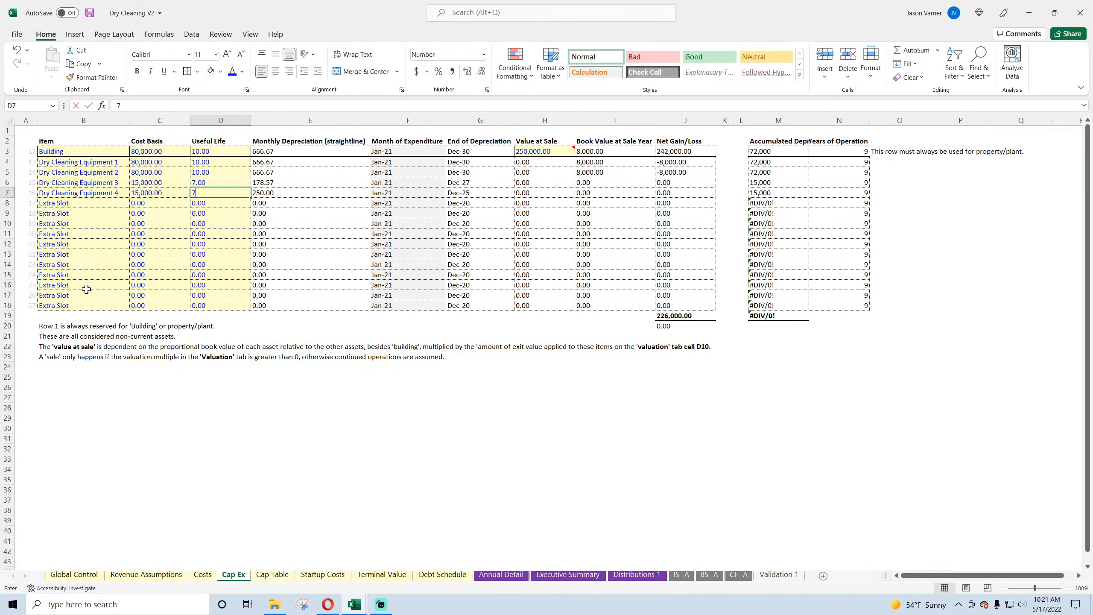
{"action": "key", "text": "Return"}
Step: Set the useful life of the Building to 51 and of Dry Cleaning Equipment 1 and 2 to 7
{"action": "key", "text": "Up"}
{"action": "key", "text": "Up"}
{"action": "key", "text": "Up"}
{"action": "key", "text": "Up"}
{"action": "key", "text": "Up"}
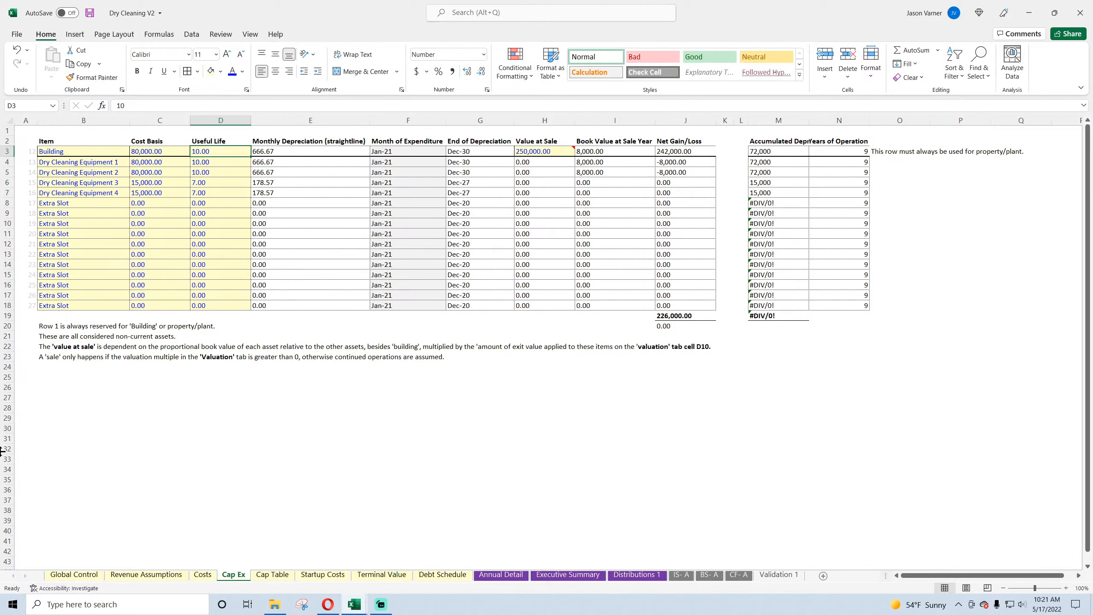
{"action": "type", "text": "51"}
{"action": "key", "text": "Return"}
{"action": "type", "text": "7"}
{"action": "key", "text": "Return"}
{"action": "type", "text": "7"}
{"action": "key", "text": "Return"}
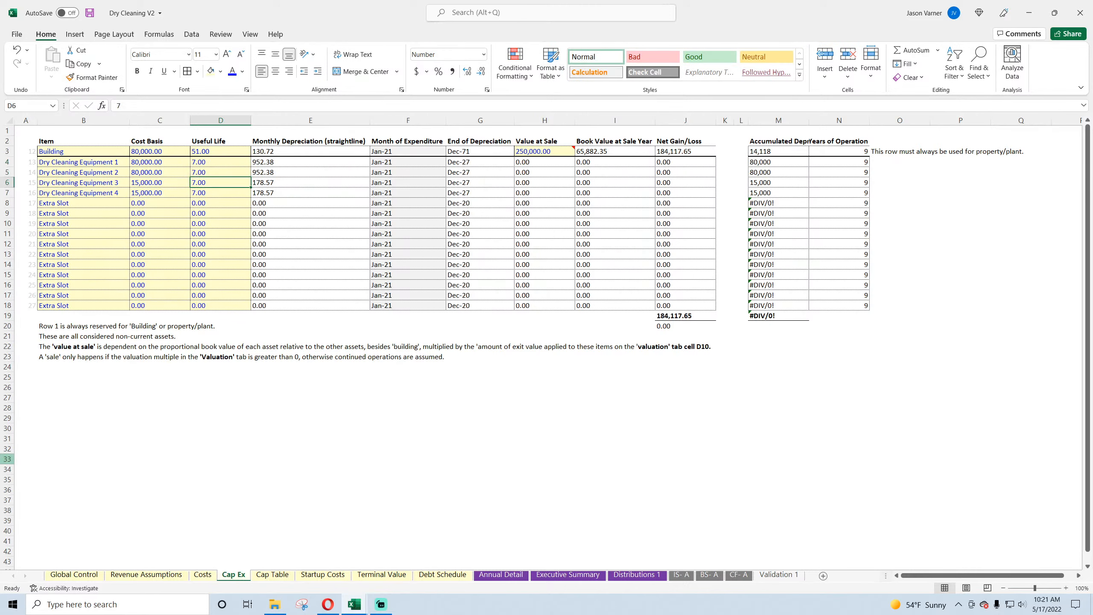
Step: Set the Building's useful life to 30
{"action": "left_click", "coordinate": [234, 152]}
{"action": "type", "text": "30"}
{"action": "key", "text": "Return"}
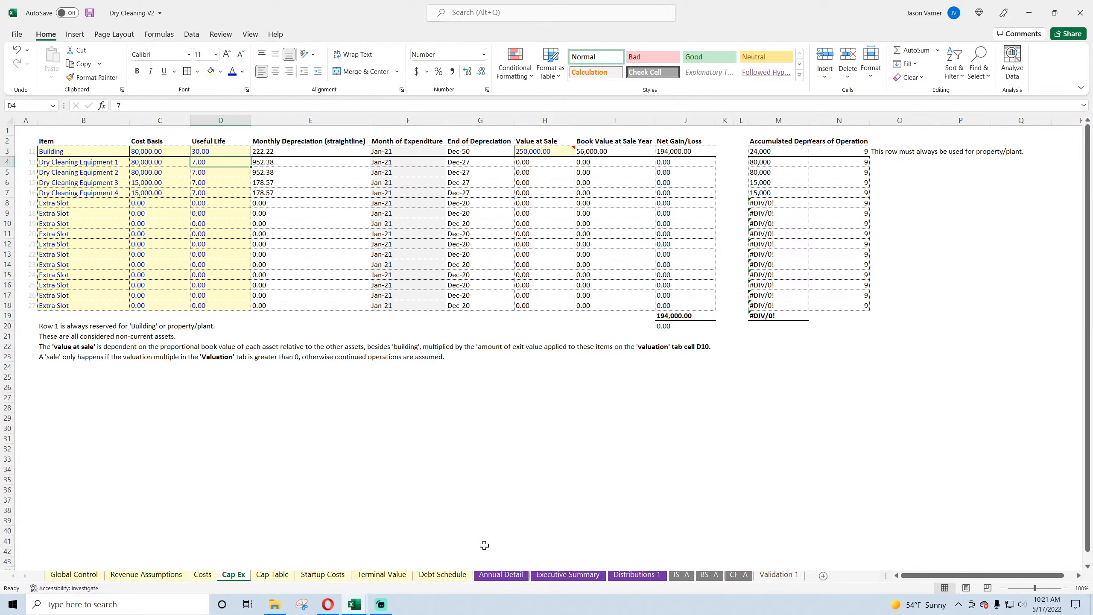
Step: Review the equipment and building depreciation across the years on the annual income statement and save the workbook
{"action": "left_click", "coordinate": [676, 576]}
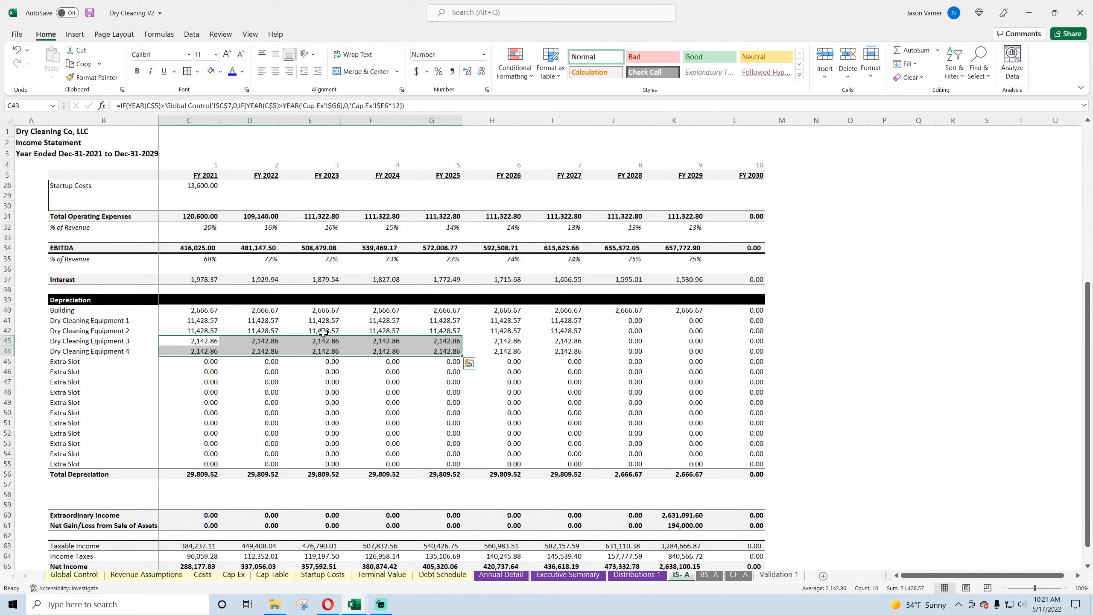
{"action": "left_click_drag", "start_coordinate": [566, 329], "coordinate": [566, 361]}
{"action": "left_click", "coordinate": [567, 319]}
{"action": "left_click_drag", "start_coordinate": [676, 313], "coordinate": [206, 305]}
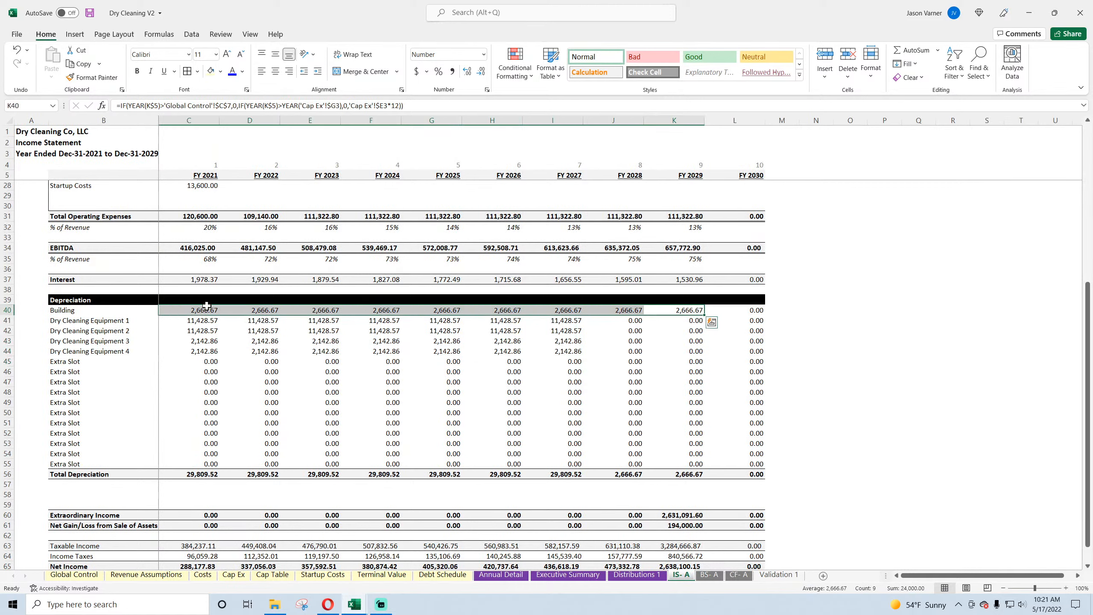
{"action": "left_click", "coordinate": [90, 14]}
Step: Inspect the Extraordinary Income and Net Gain/Loss from Sale of Assets formulas, including the FY 2029 sale gain
{"action": "scroll", "coordinate": [242, 346], "scroll_direction": "down", "scroll_amount": 4}
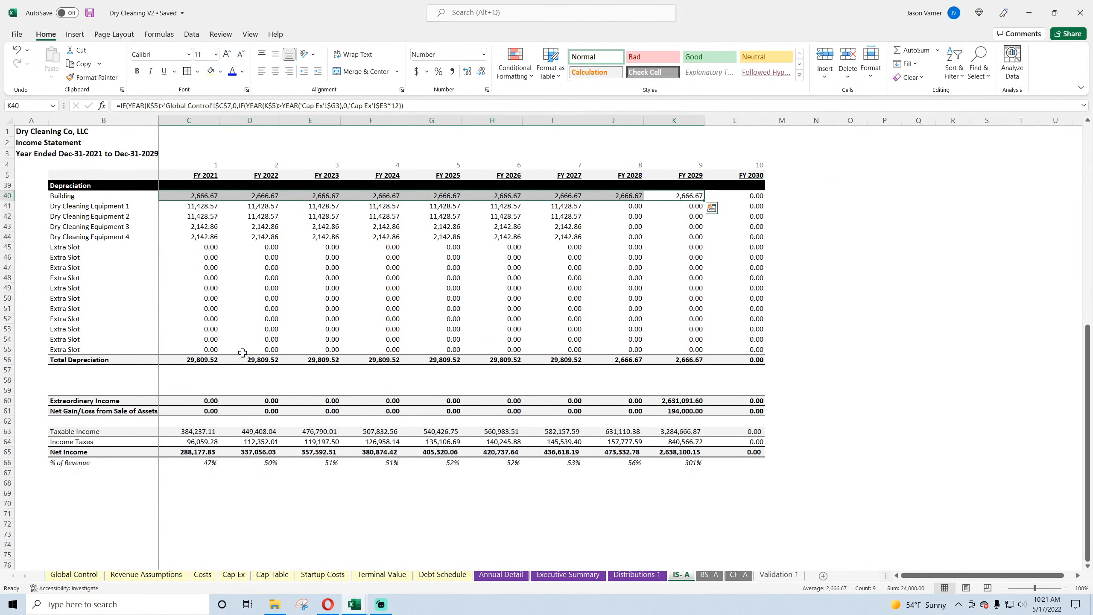
{"action": "left_click", "coordinate": [207, 411]}
{"action": "left_click", "coordinate": [255, 412]}
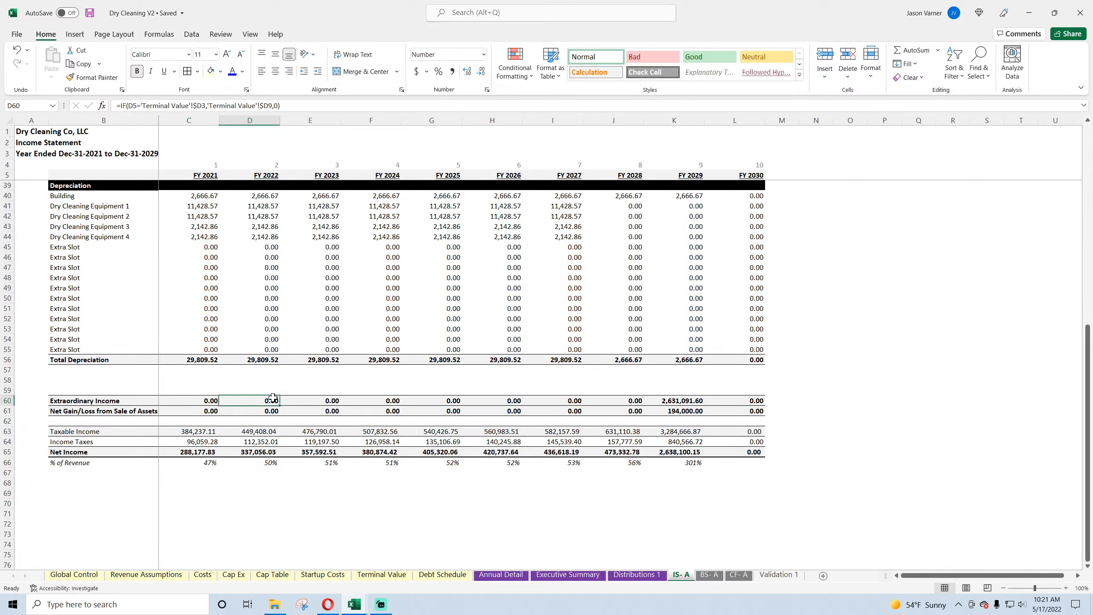
{"action": "left_click", "coordinate": [681, 410]}
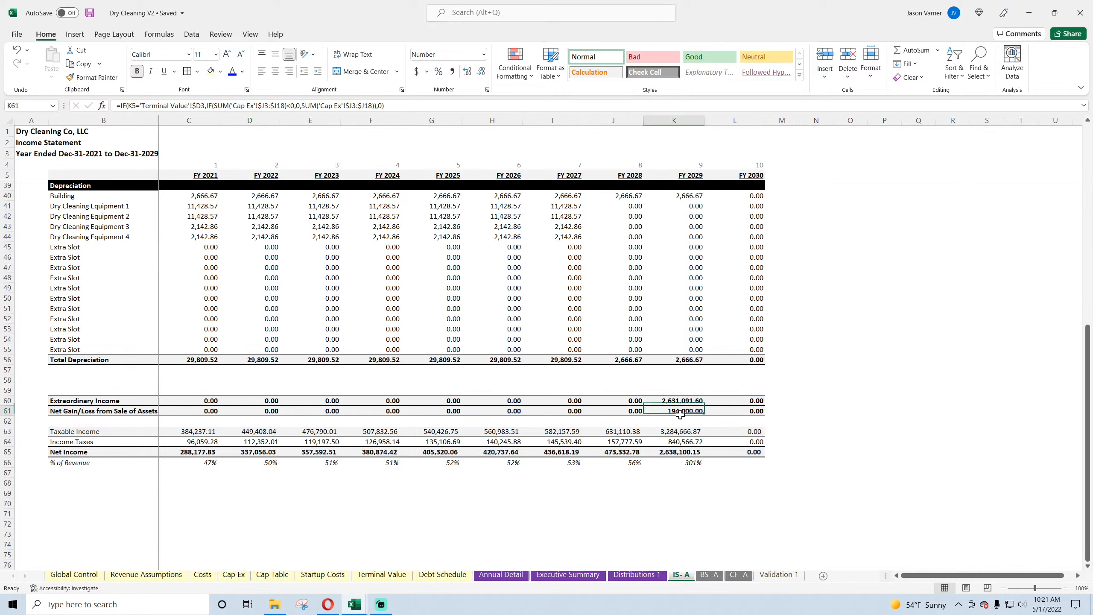
Step: Inspect the Income Taxes, Net Income and net income % of Revenue formulas for the early and final years
{"action": "left_click", "coordinate": [188, 443]}
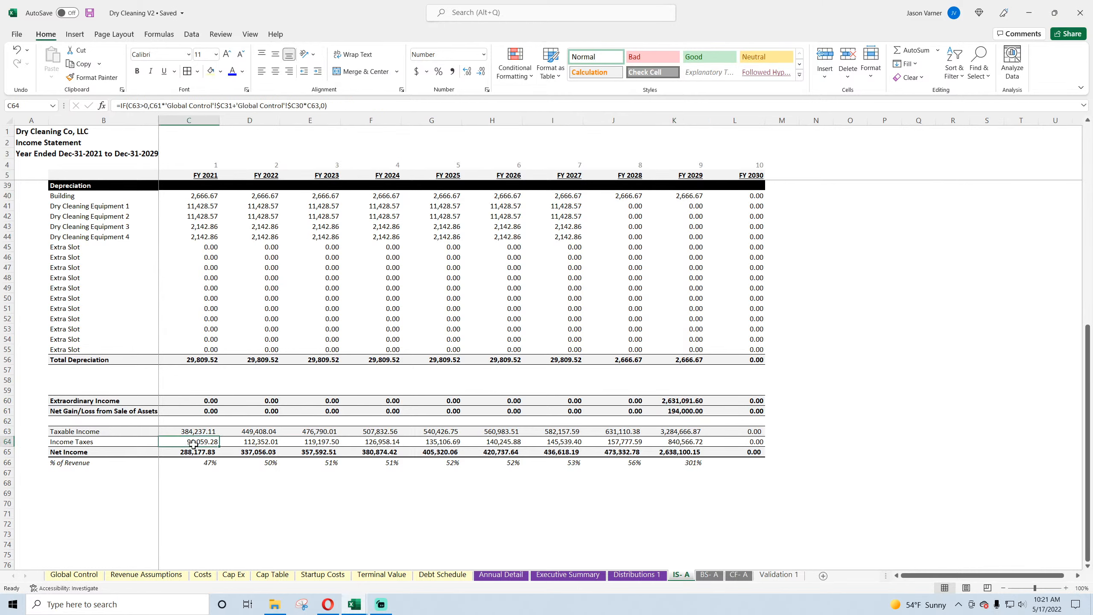
{"action": "left_click", "coordinate": [259, 444]}
{"action": "left_click", "coordinate": [674, 454]}
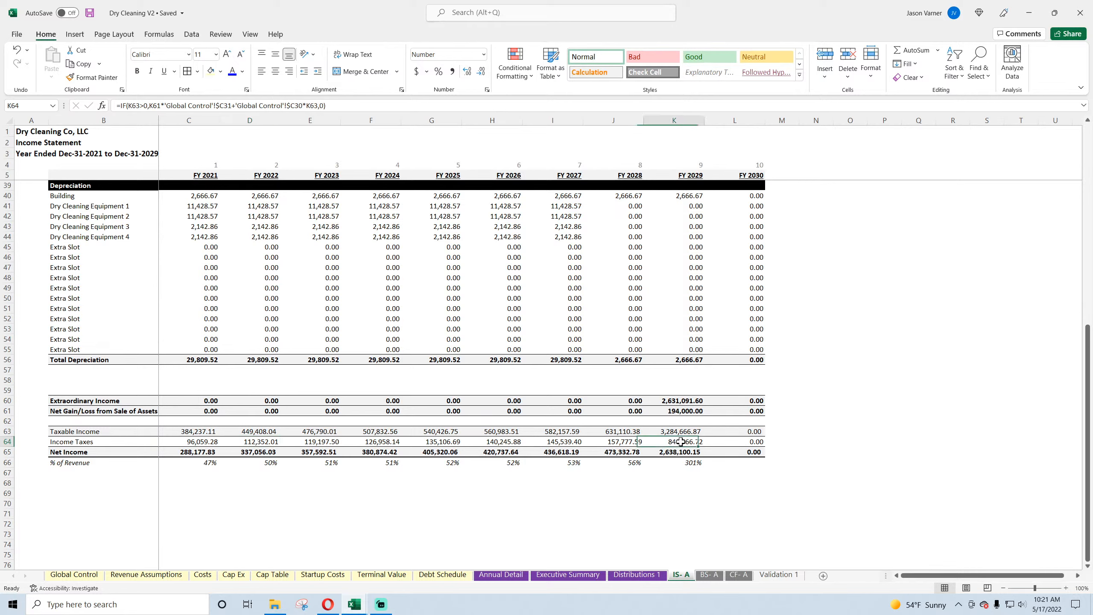
{"action": "left_click", "coordinate": [625, 453]}
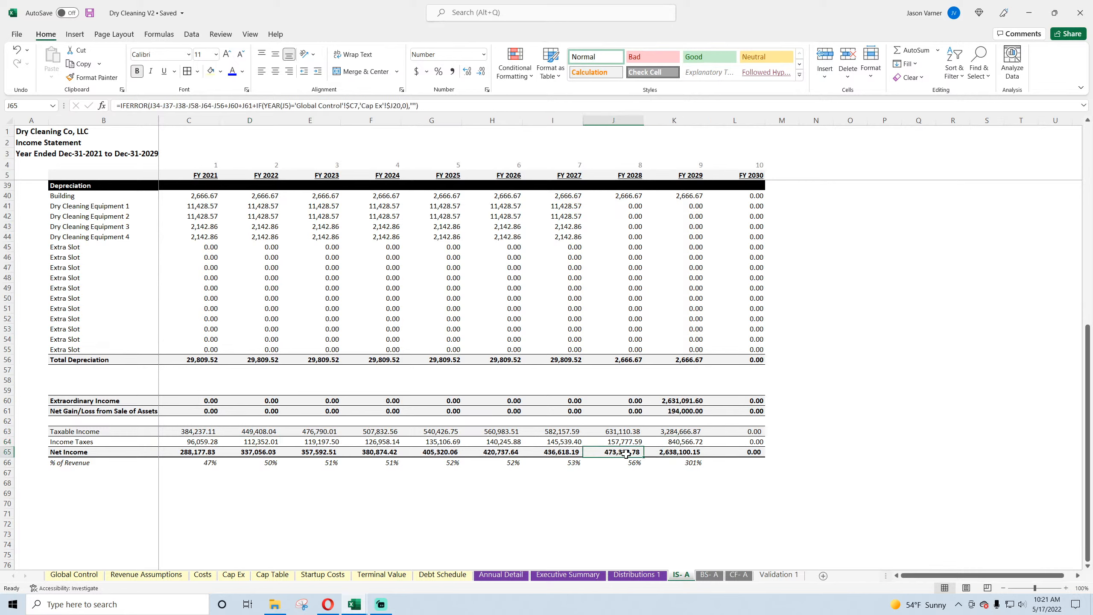
{"action": "left_click", "coordinate": [687, 465]}
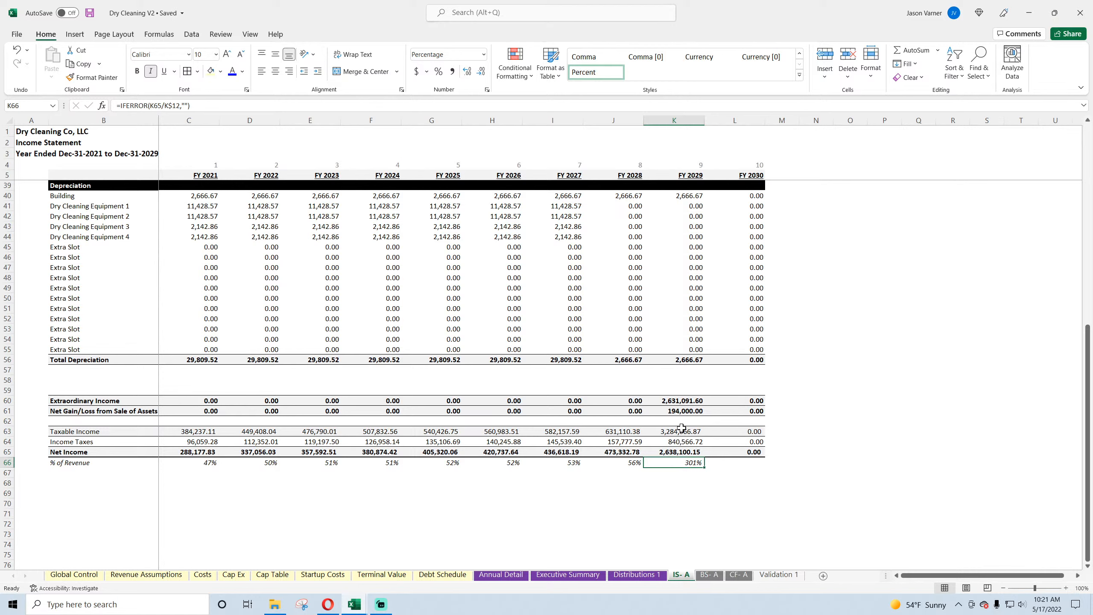
{"action": "left_click", "coordinate": [679, 443]}
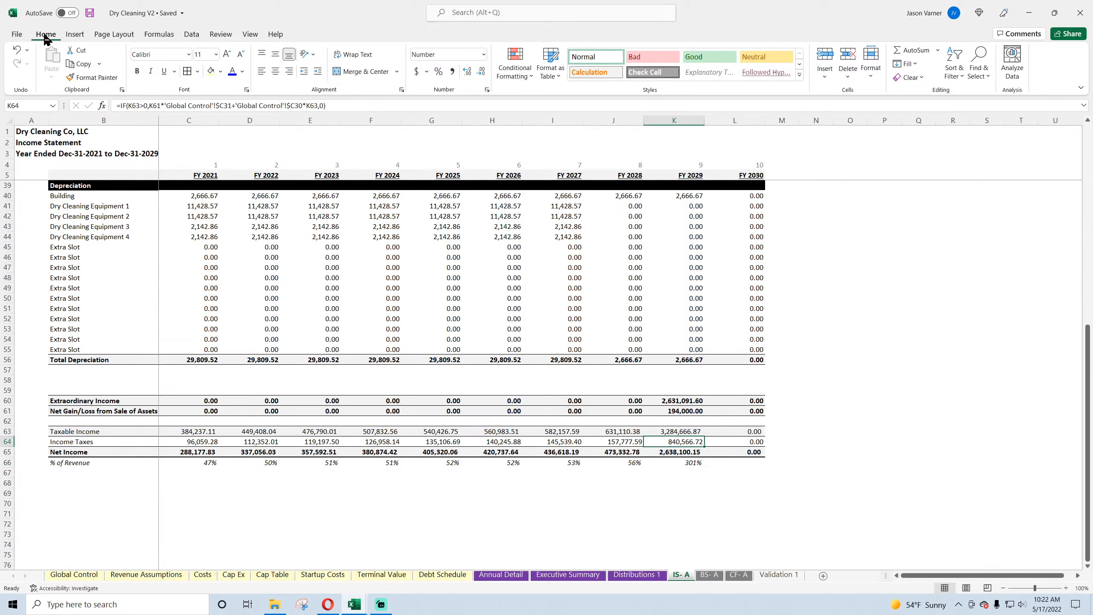
Step: Trace the Final Year EBITDA formula on the Terminal Value sheet to the EBITDA row of the annual income statement
{"action": "left_click", "coordinate": [386, 575]}
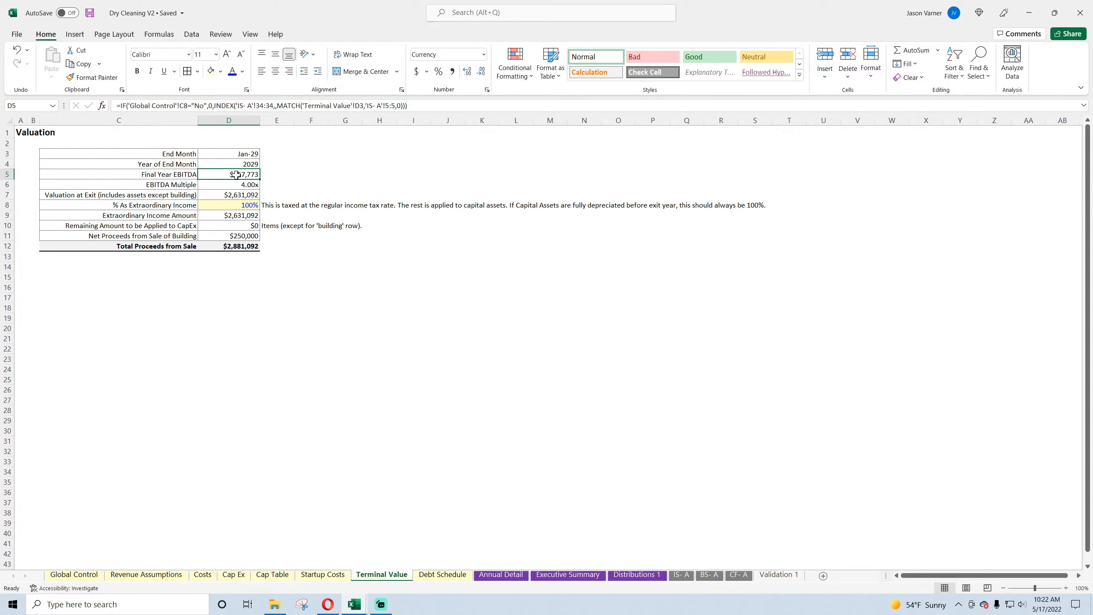
{"action": "left_click", "coordinate": [688, 575]}
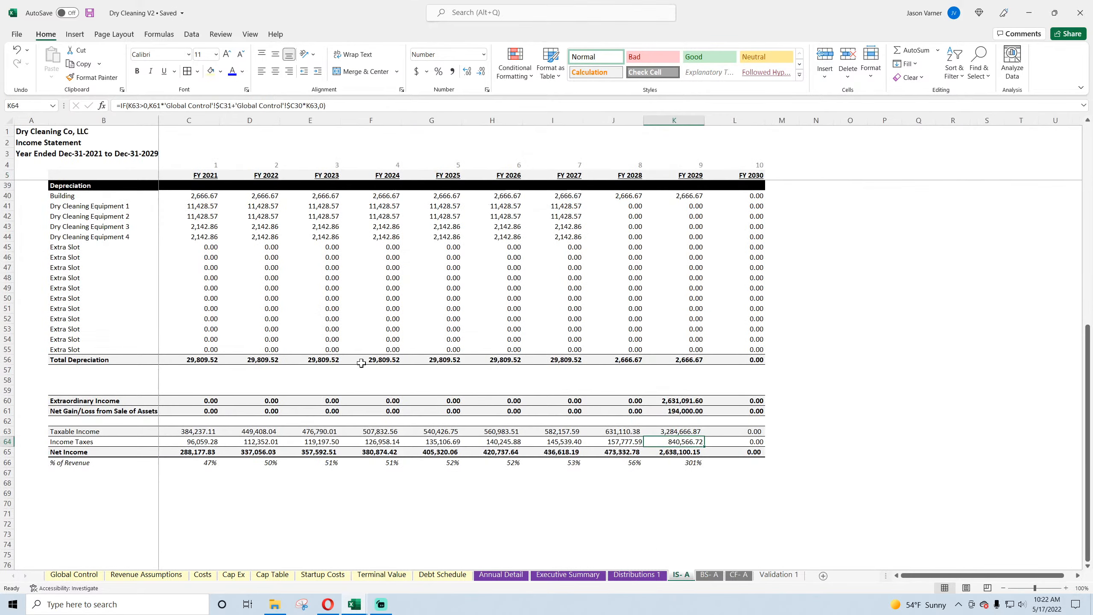
{"action": "scroll", "coordinate": [362, 363], "scroll_direction": "up", "scroll_amount": 11}
{"action": "scroll", "coordinate": [214, 289], "scroll_direction": "down", "scroll_amount": 2}
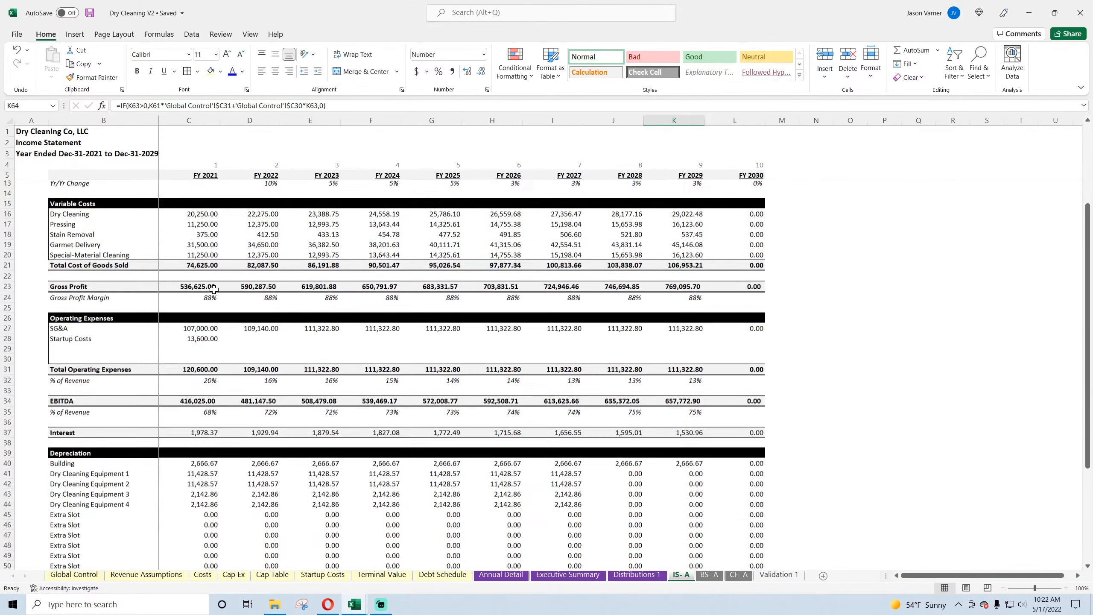
{"action": "scroll", "coordinate": [214, 289], "scroll_direction": "down", "scroll_amount": 1}
{"action": "left_click_drag", "start_coordinate": [196, 362], "coordinate": [736, 362]}
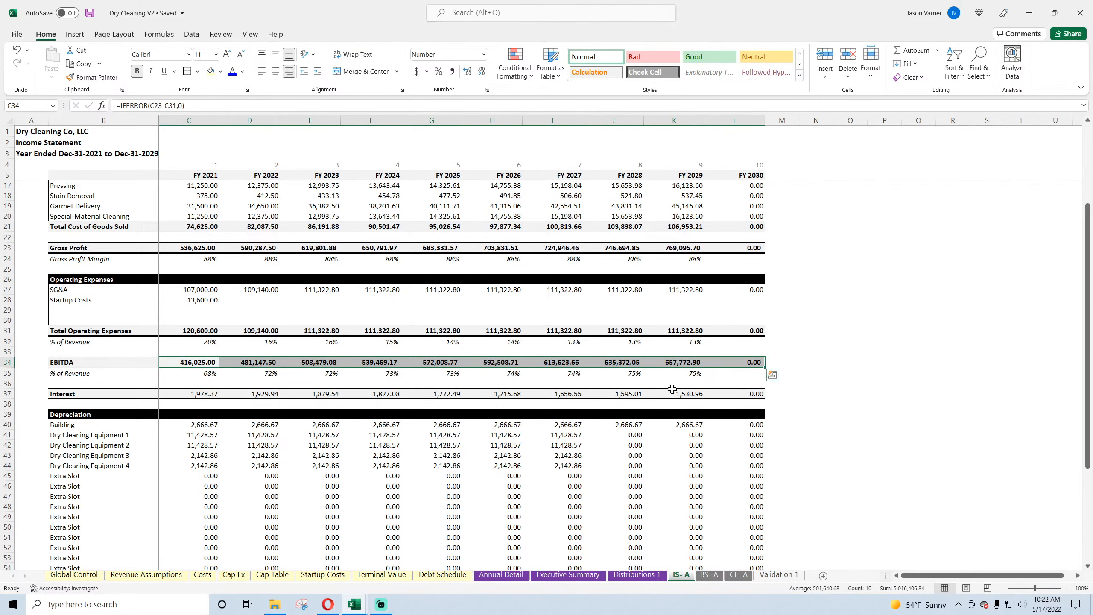
Step: Review the EBITDA multiple, exit valuation and extraordinary income share on Terminal Value, plus the tax rates on Global Control
{"action": "left_click", "coordinate": [381, 576]}
{"action": "left_click", "coordinate": [241, 184]}
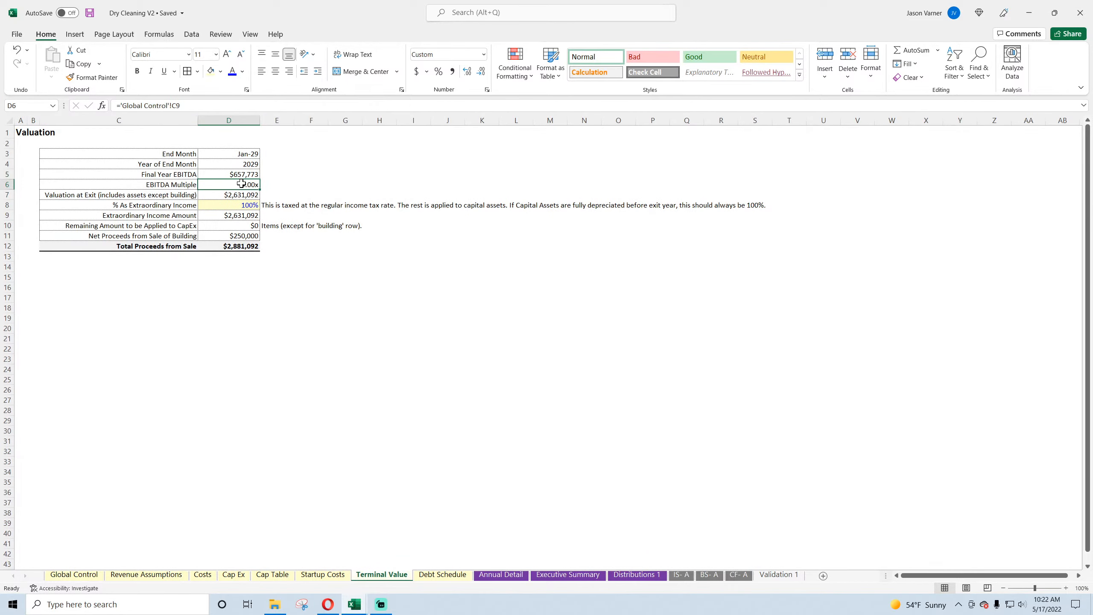
{"action": "left_click", "coordinate": [236, 195]}
{"action": "left_click", "coordinate": [251, 207]}
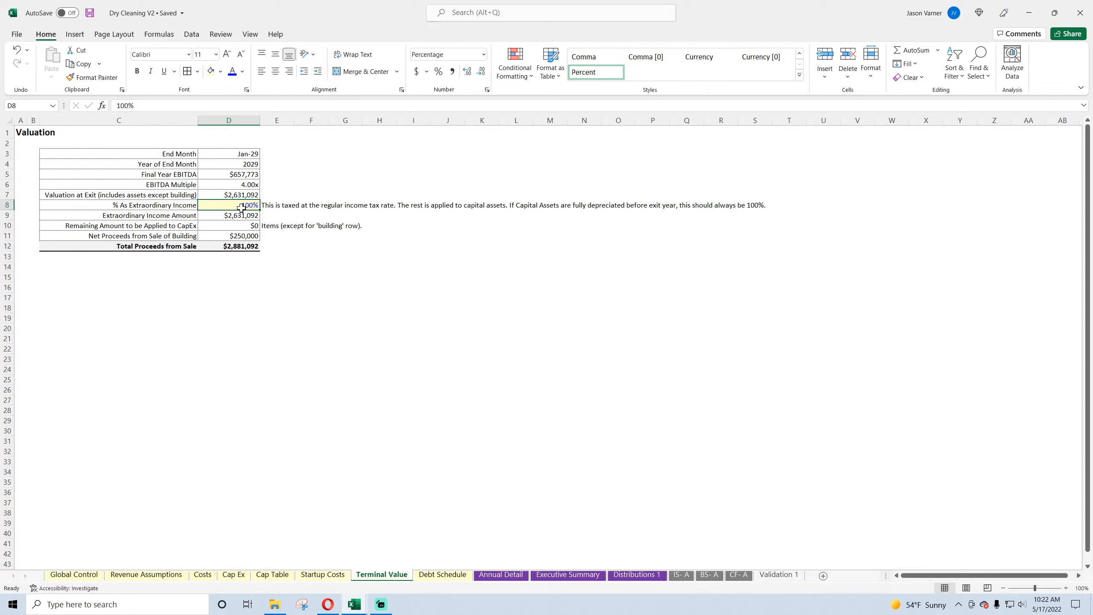
{"action": "left_click", "coordinate": [87, 574]}
{"action": "left_click", "coordinate": [291, 446]}
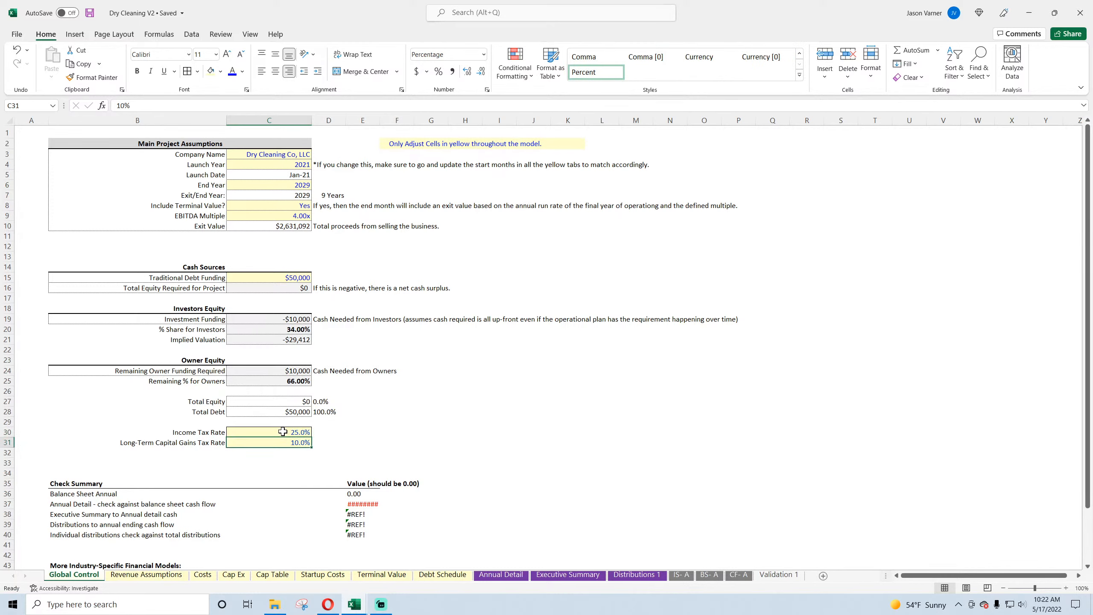
Step: Review the Annual Detail pro forma and the annual income statement after checking the Income Tax Rate on Global Control
{"action": "left_click", "coordinate": [282, 432]}
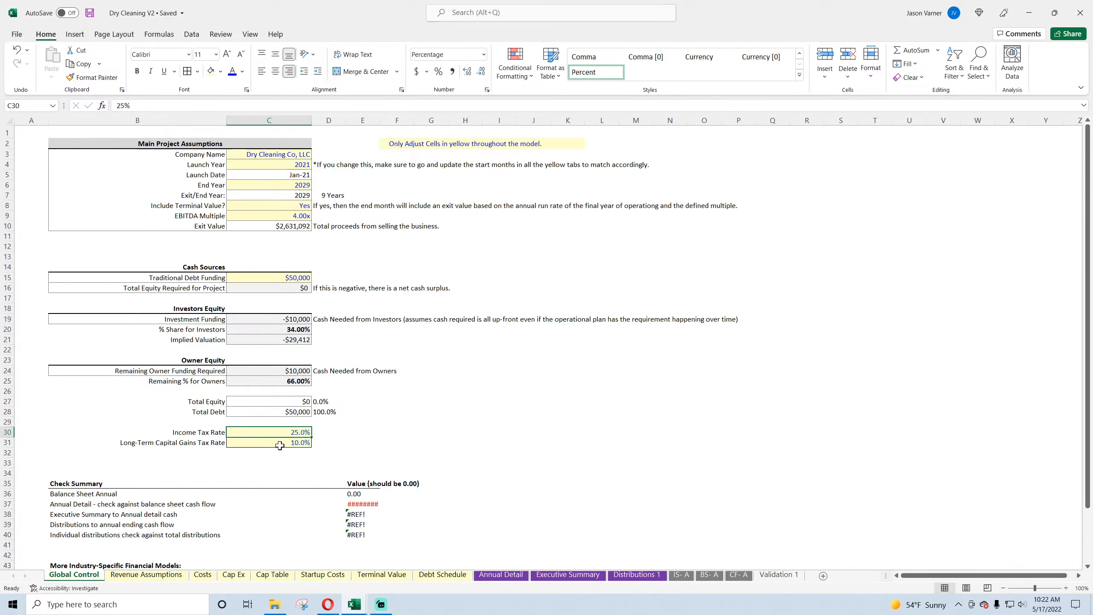
{"action": "left_click", "coordinate": [502, 575]}
{"action": "left_click", "coordinate": [500, 530]}
{"action": "scroll", "coordinate": [366, 504], "scroll_direction": "up", "scroll_amount": 15}
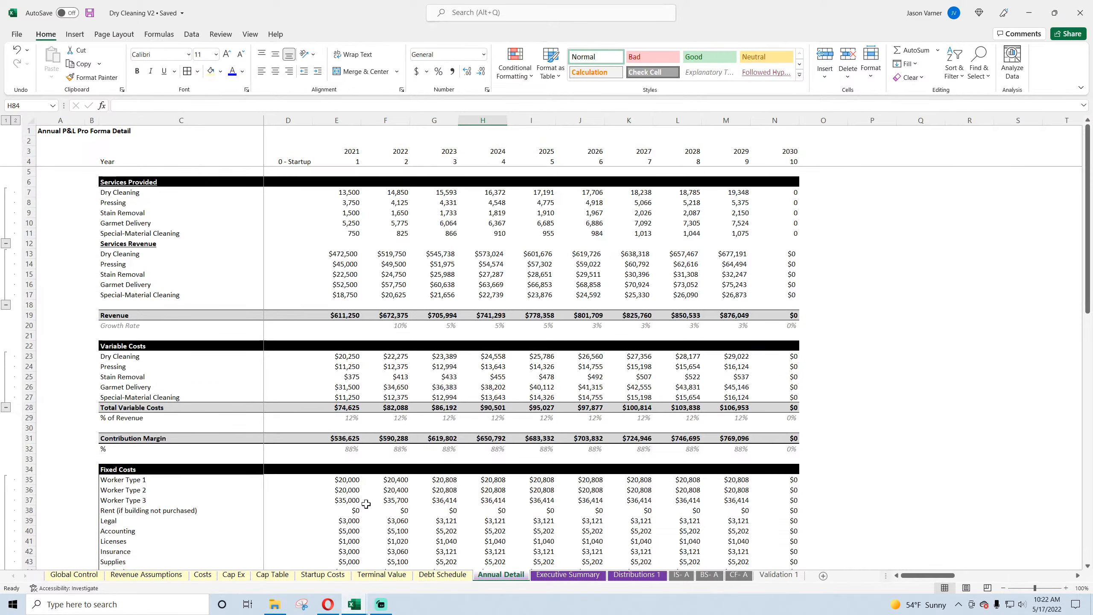
{"action": "left_click", "coordinate": [679, 575]}
{"action": "scroll", "coordinate": [329, 420], "scroll_direction": "down", "scroll_amount": 15}
{"action": "scroll", "coordinate": [431, 409], "scroll_direction": "up", "scroll_amount": 15}
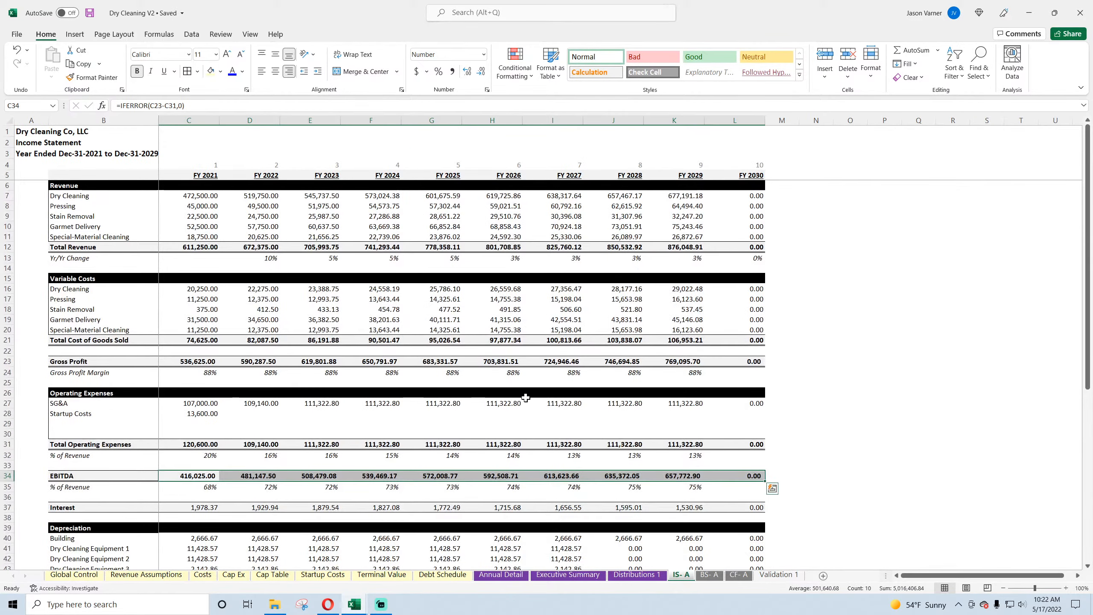
Step: Inspect the operating activities formulas on the annual cash flow statement, from Customer Receipts through Net Cash Effect of Operating Activities
{"action": "left_click", "coordinate": [739, 575]}
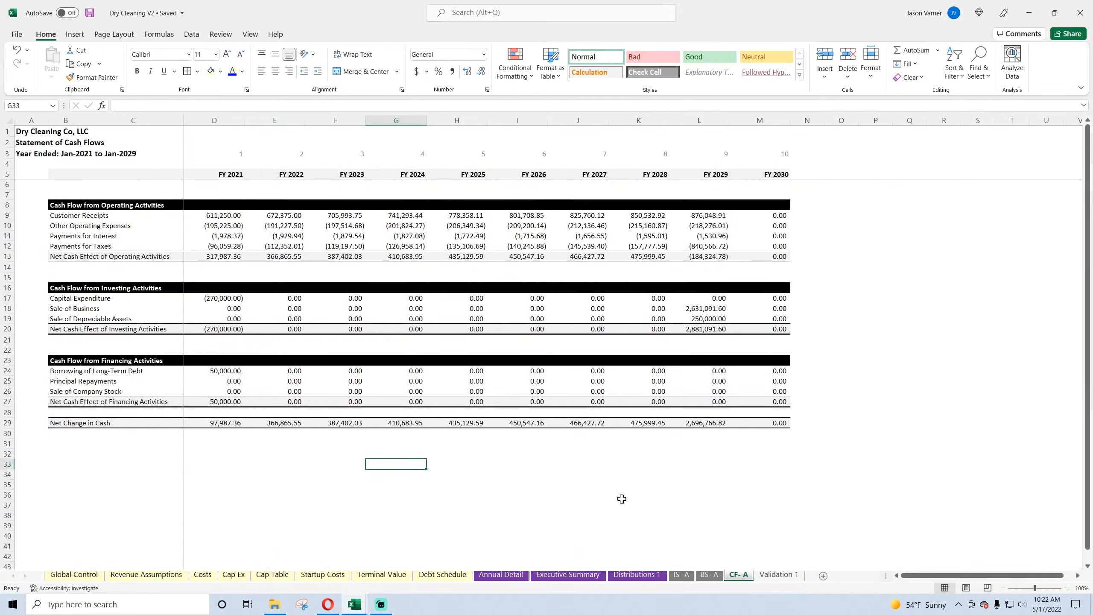
{"action": "left_click", "coordinate": [223, 216]}
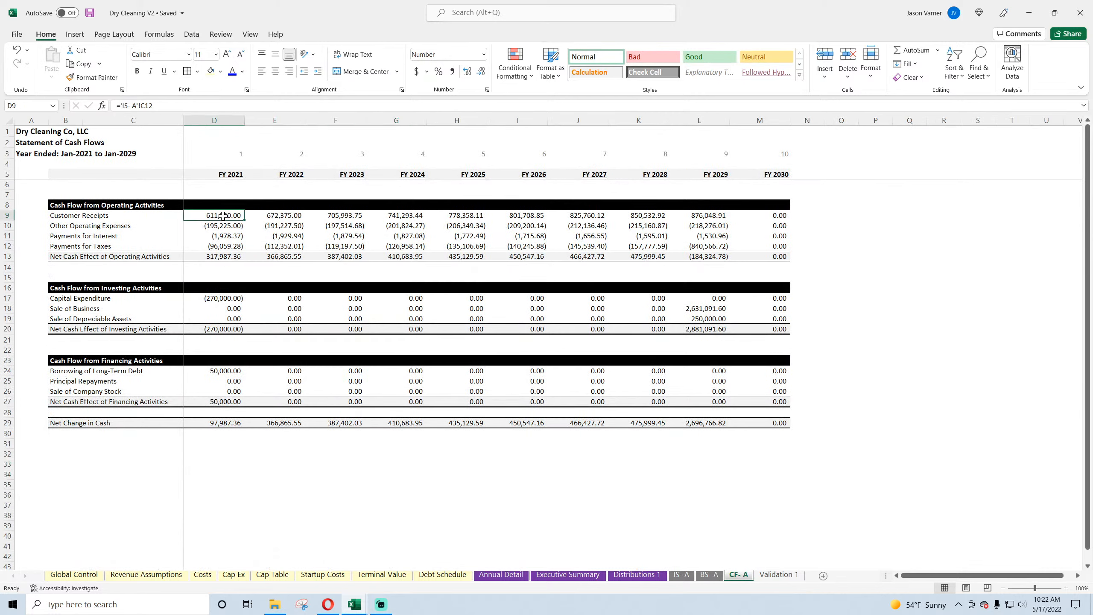
{"action": "left_click", "coordinate": [224, 227]}
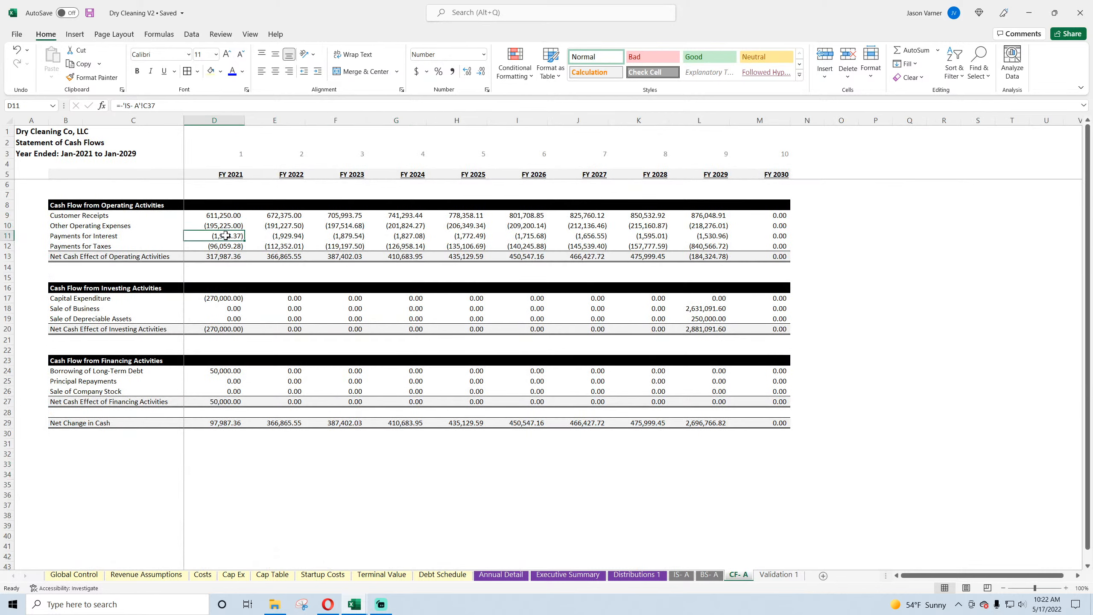
{"action": "left_click_drag", "start_coordinate": [117, 206], "coordinate": [375, 257]}
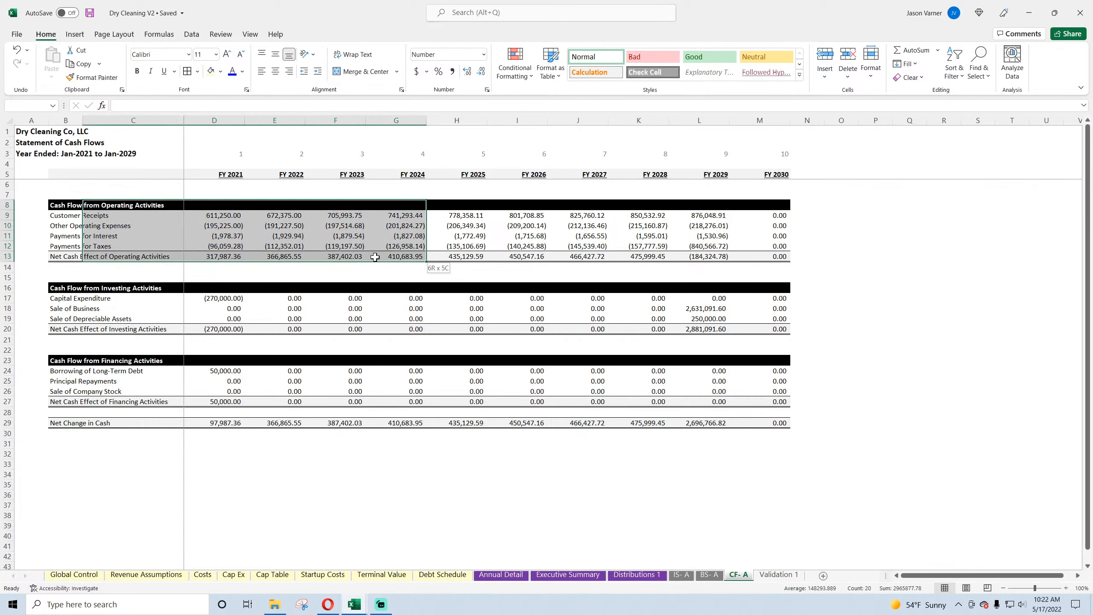
{"action": "left_click", "coordinate": [237, 246]}
{"action": "left_click", "coordinate": [231, 237]}
{"action": "left_click", "coordinate": [227, 226]}
{"action": "left_click", "coordinate": [226, 215]}
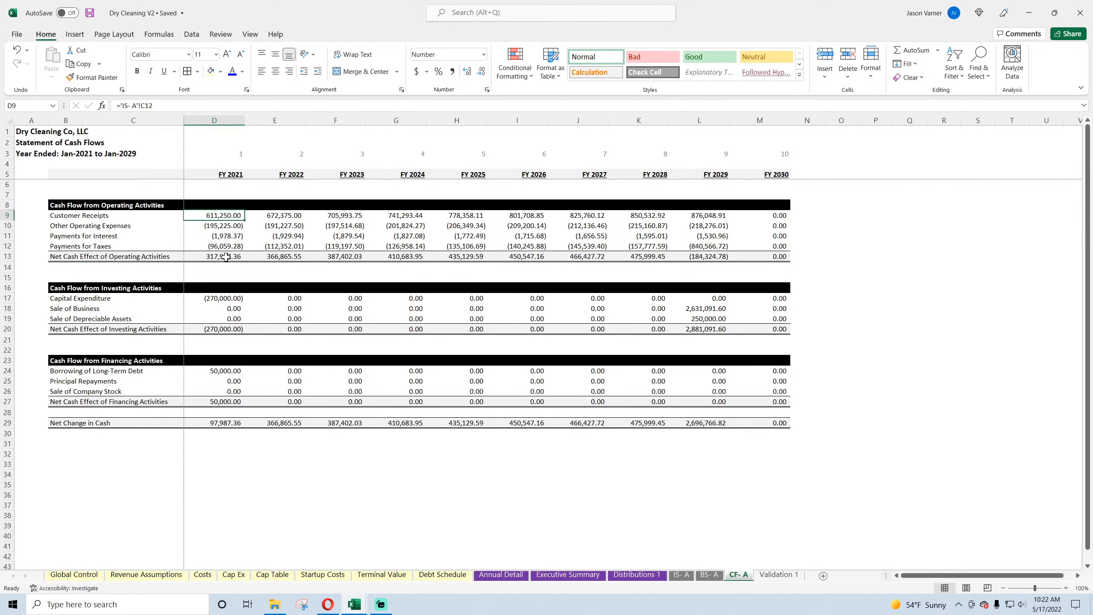
{"action": "left_click_drag", "start_coordinate": [226, 257], "coordinate": [781, 269]}
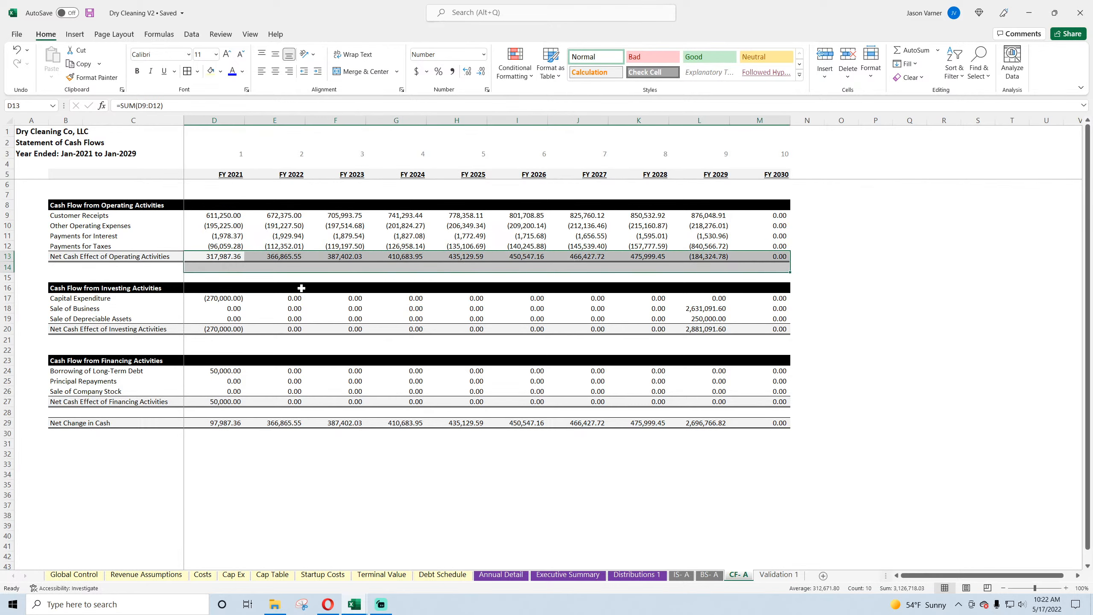
Step: Inspect the investing activities formulas for Capital Expenditure, Sale of Business and Sale of Depreciable Assets in the first and exit years
{"action": "left_click", "coordinate": [126, 295]}
{"action": "left_click", "coordinate": [238, 296]}
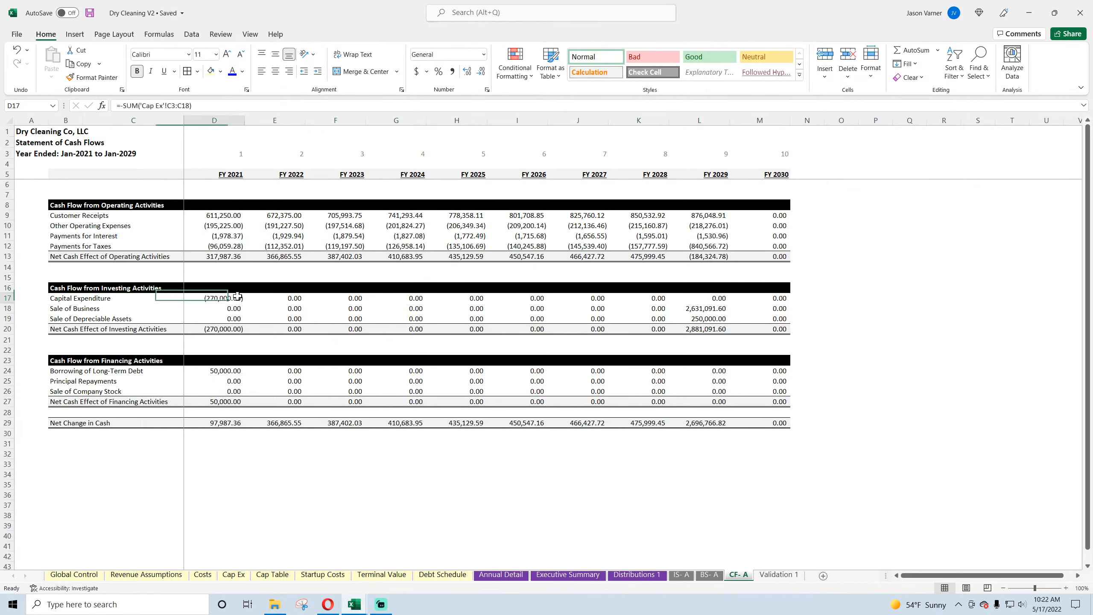
{"action": "left_click", "coordinate": [279, 298]}
{"action": "left_click", "coordinate": [338, 298]}
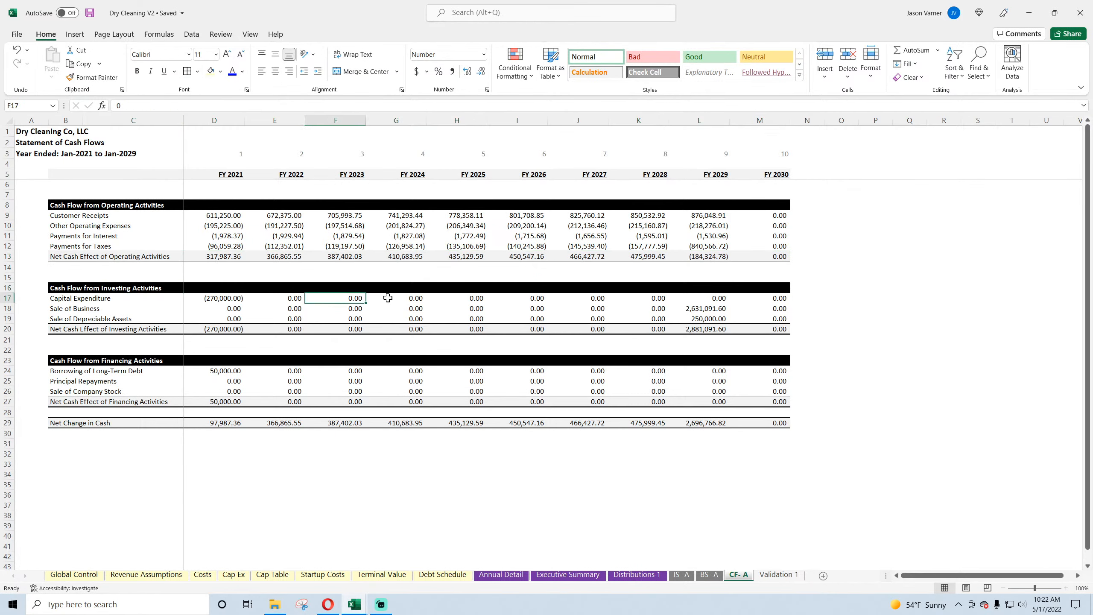
{"action": "left_click", "coordinate": [389, 298]}
{"action": "left_click", "coordinate": [214, 296]}
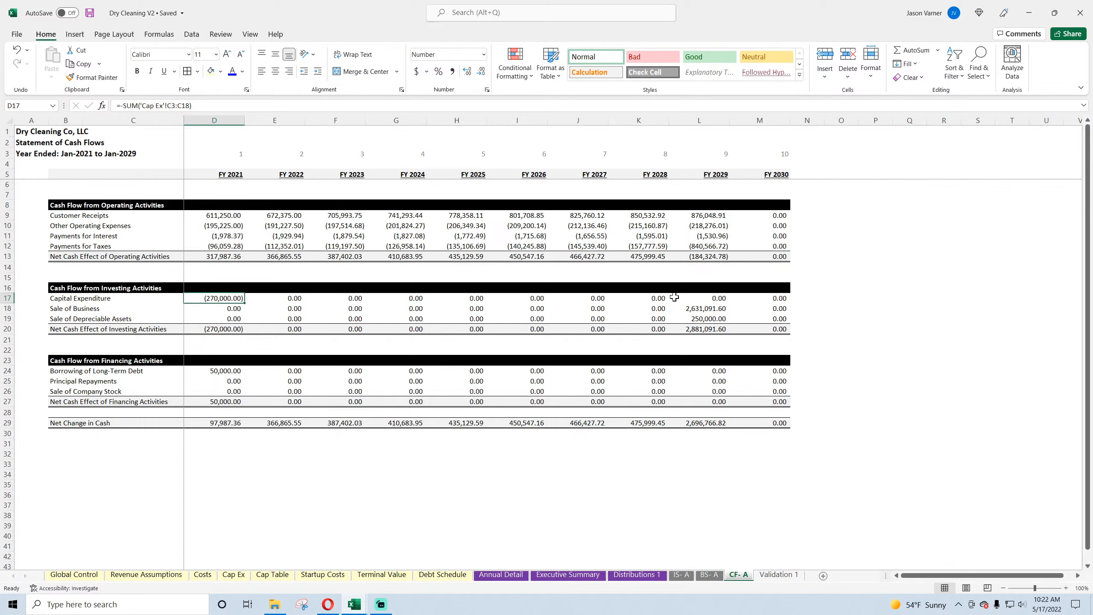
{"action": "left_click", "coordinate": [704, 308]}
{"action": "left_click", "coordinate": [704, 321]}
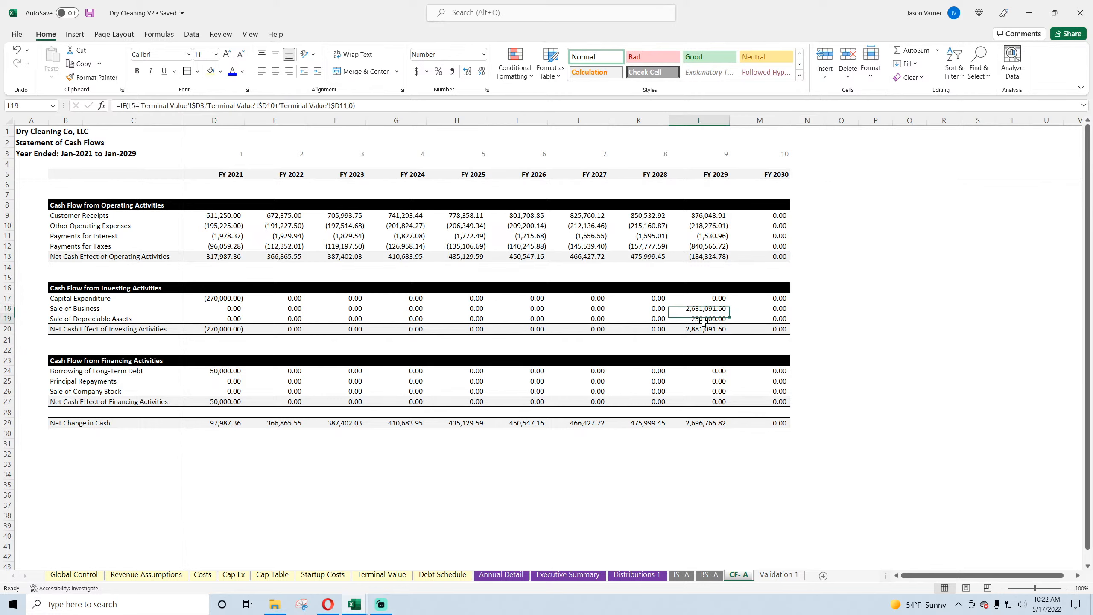
{"action": "left_click", "coordinate": [709, 308]}
{"action": "left_click", "coordinate": [708, 319]}
{"action": "left_click", "coordinate": [222, 319]}
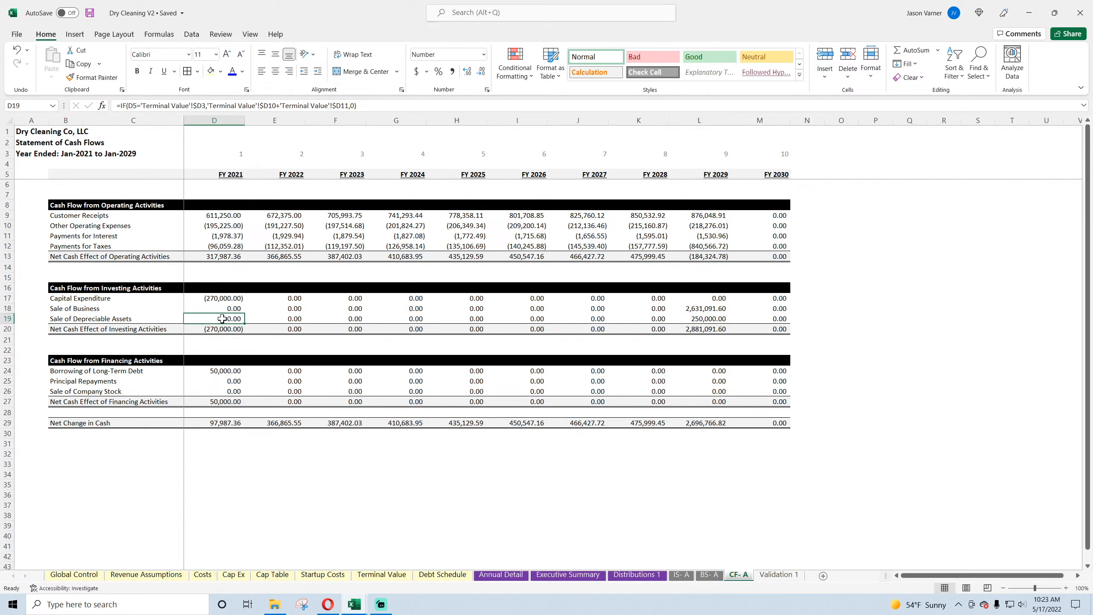
Step: Trace the Borrowing of Long-Term Debt and Principal Repayments formulas, comparing the latter with the principal column on Debt Schedule
{"action": "left_click", "coordinate": [220, 371]}
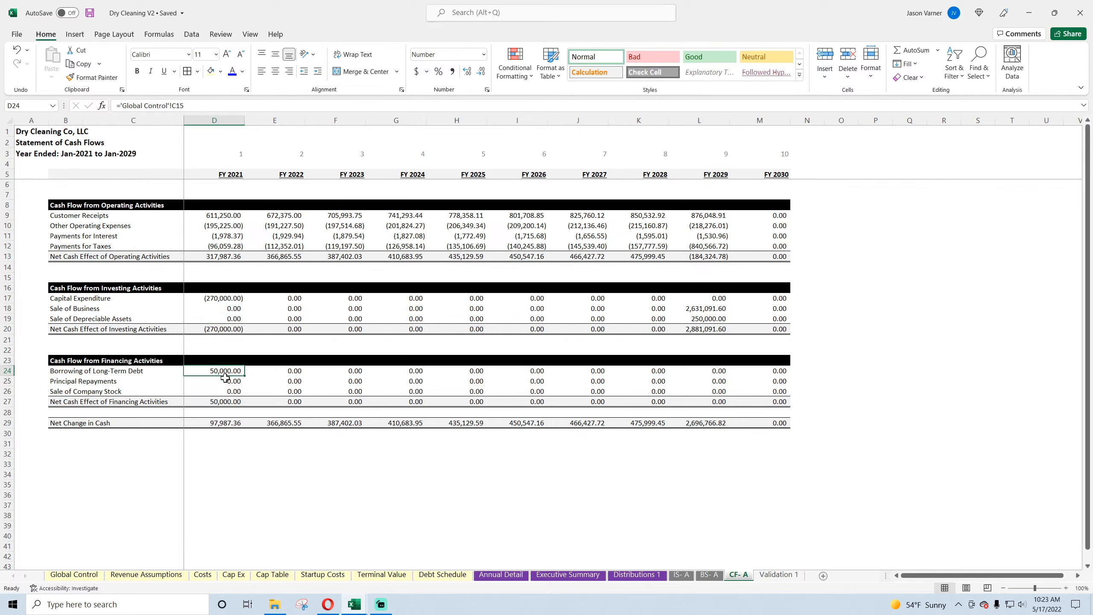
{"action": "left_click", "coordinate": [224, 382]}
{"action": "left_click_drag", "start_coordinate": [229, 384], "coordinate": [743, 392]}
{"action": "left_click", "coordinate": [219, 380]}
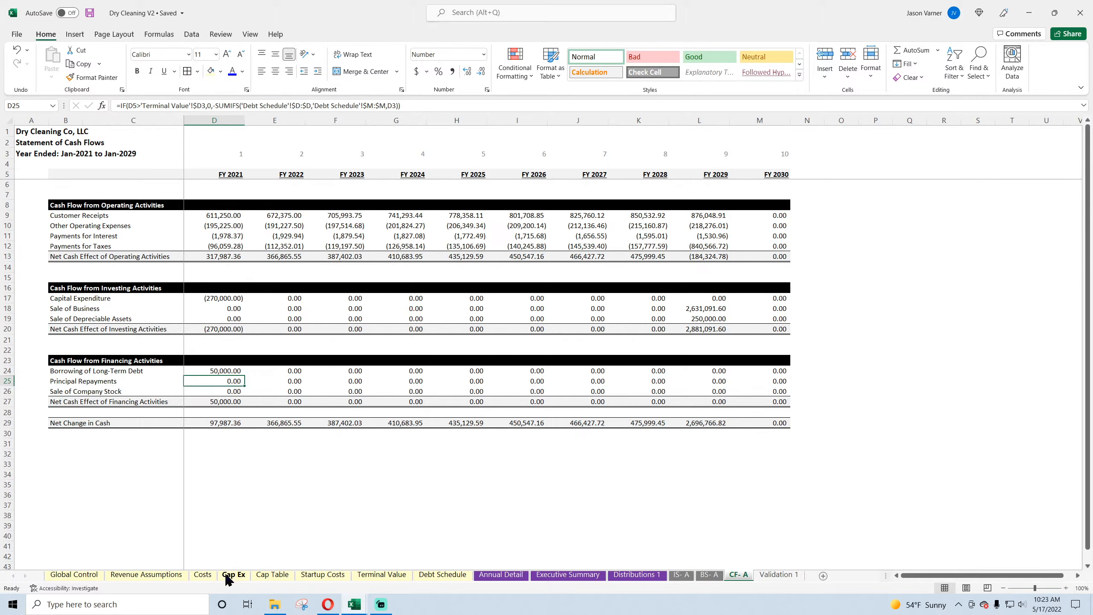
{"action": "left_click", "coordinate": [443, 574]}
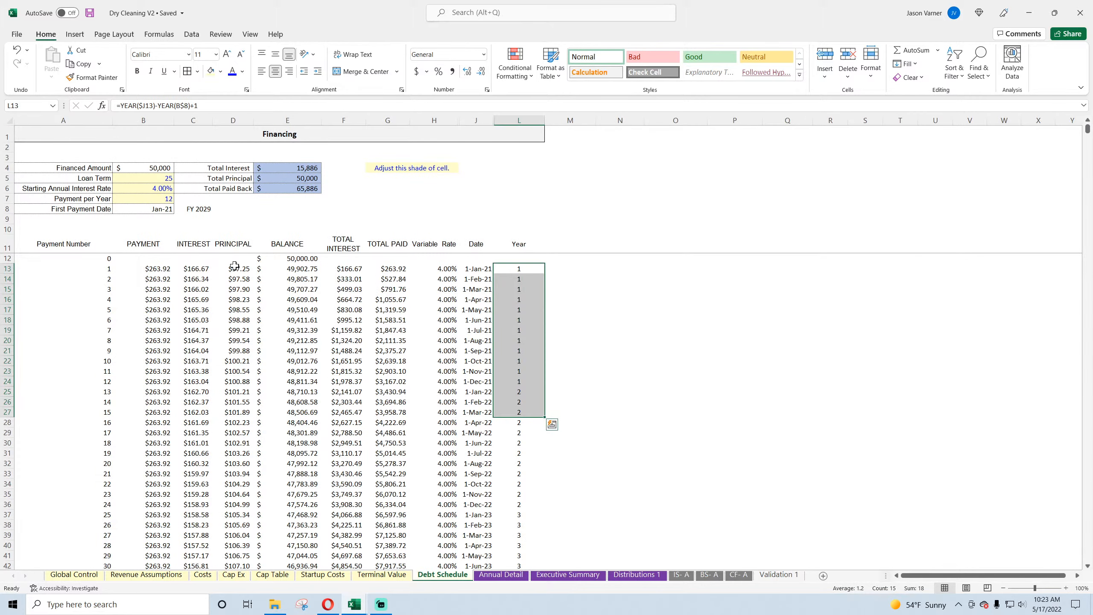
{"action": "left_click_drag", "start_coordinate": [234, 265], "coordinate": [235, 444]}
{"action": "scroll", "coordinate": [235, 443], "scroll_direction": "down", "scroll_amount": 20}
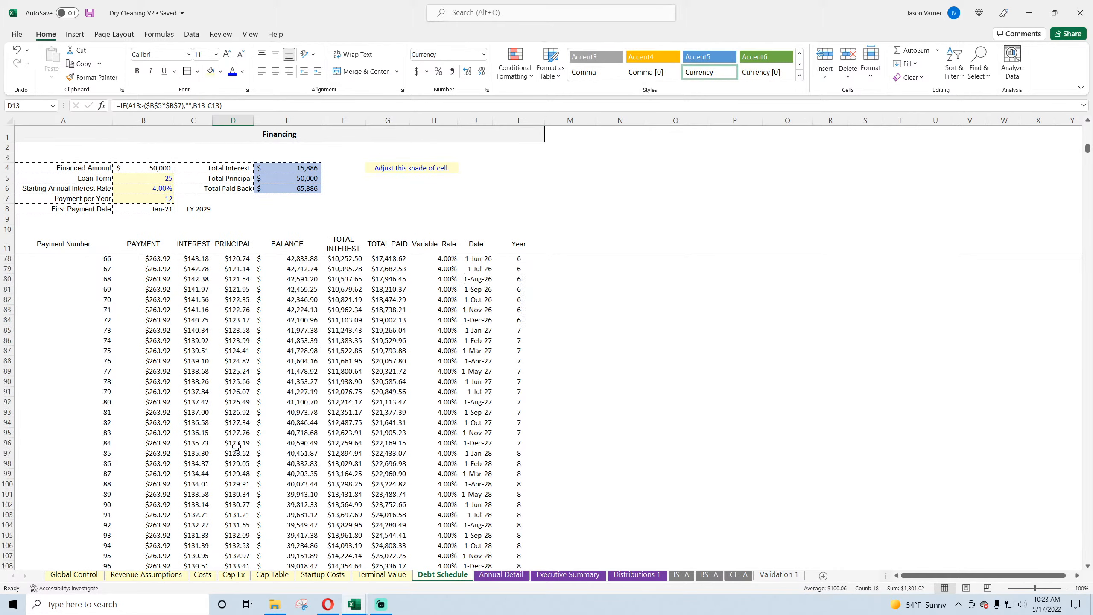
{"action": "scroll", "coordinate": [236, 445], "scroll_direction": "up", "scroll_amount": 3}
{"action": "scroll", "coordinate": [236, 445], "scroll_direction": "up", "scroll_amount": 20}
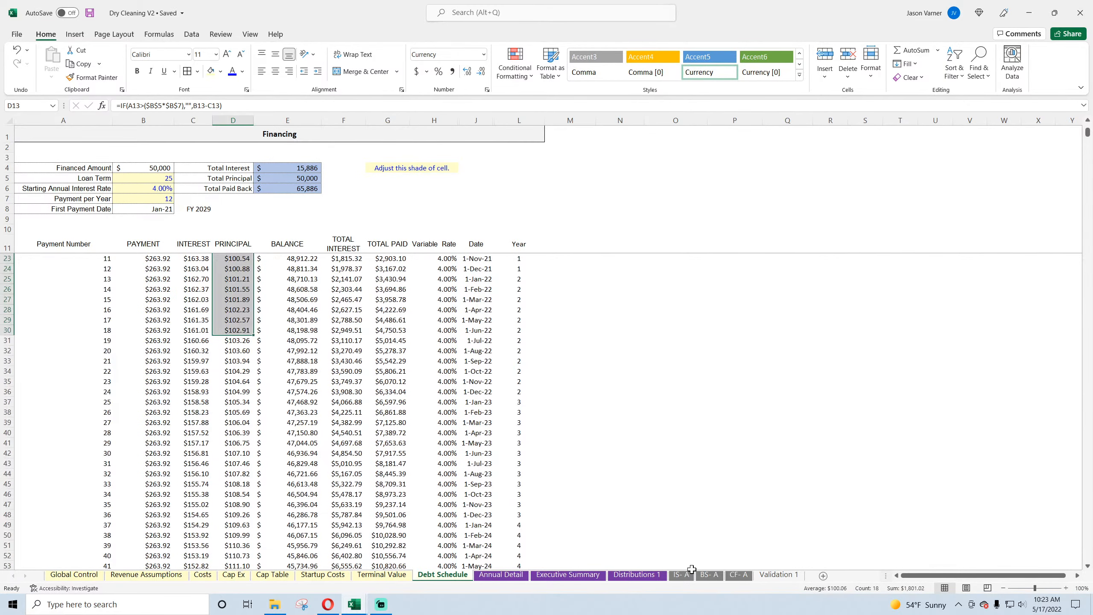
Step: Change the criteria range in the FY 2021 Principal Repayments formula on the cash flow statement to 'Debt Schedule'!$L:$L
{"action": "left_click", "coordinate": [739, 575]}
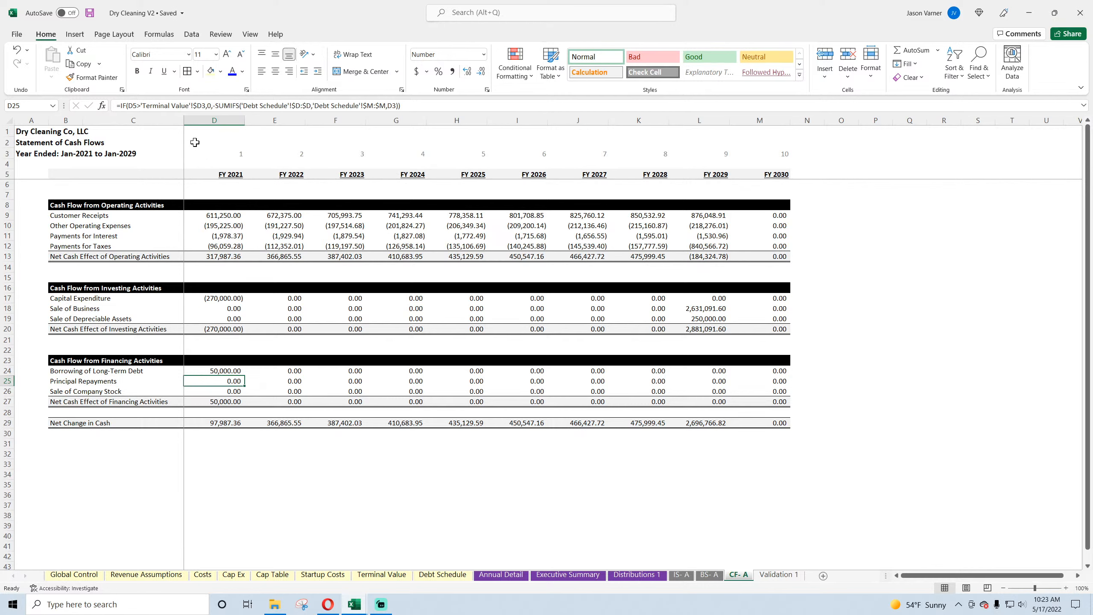
{"action": "left_click", "coordinate": [374, 105]}
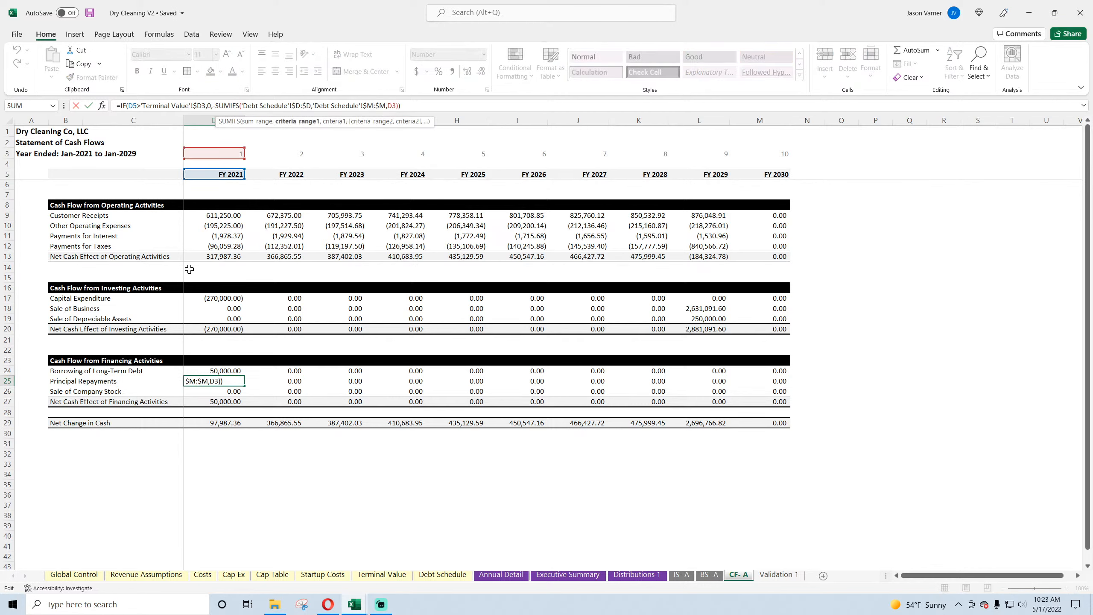
{"action": "key", "text": "BackSpace"}
{"action": "type", "text": "I"}
{"action": "key", "text": "BackSpace"}
{"action": "type", "text": "l"}
{"action": "key", "text": "Return"}
Step: Copy the FY 2021 Principal Repayments formula across through FY 2030 and save the workbook
{"action": "left_click", "coordinate": [240, 383]}
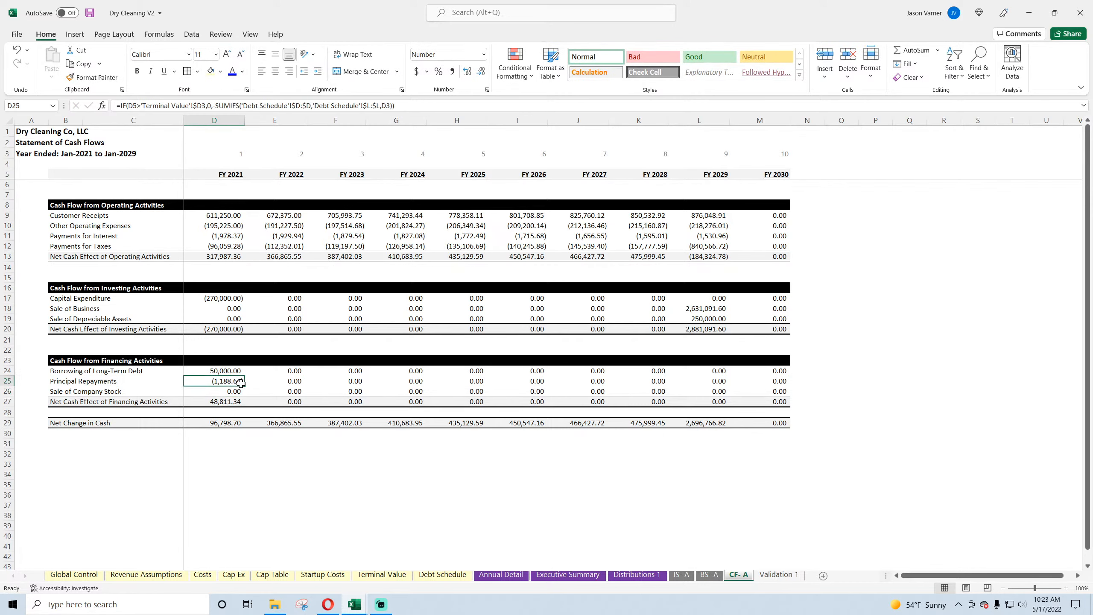
{"action": "left_click_drag", "start_coordinate": [240, 382], "coordinate": [775, 381]}
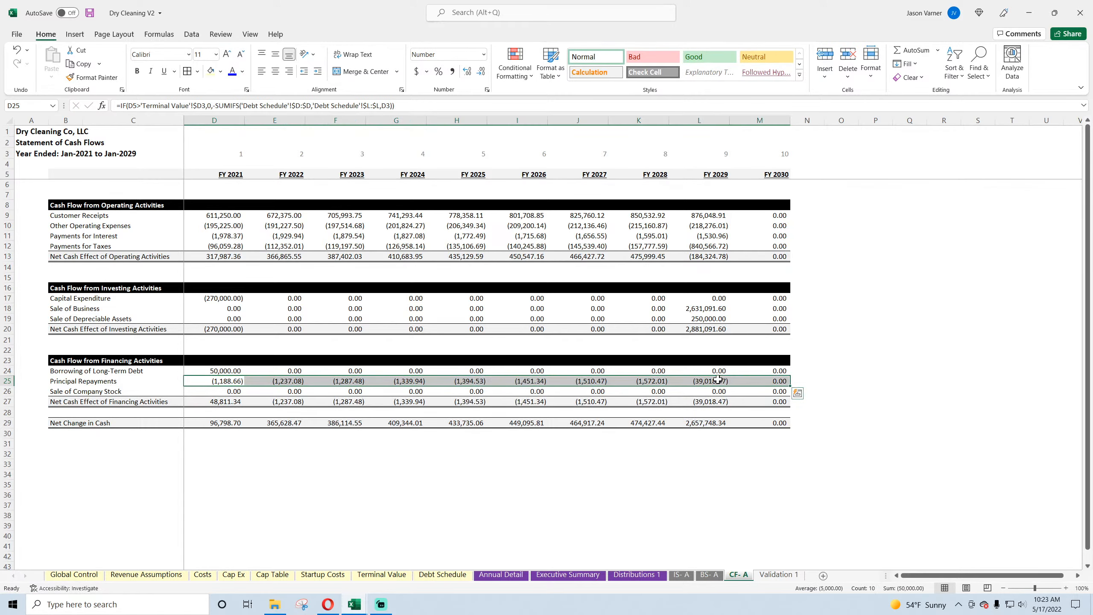
{"action": "left_click", "coordinate": [231, 391]}
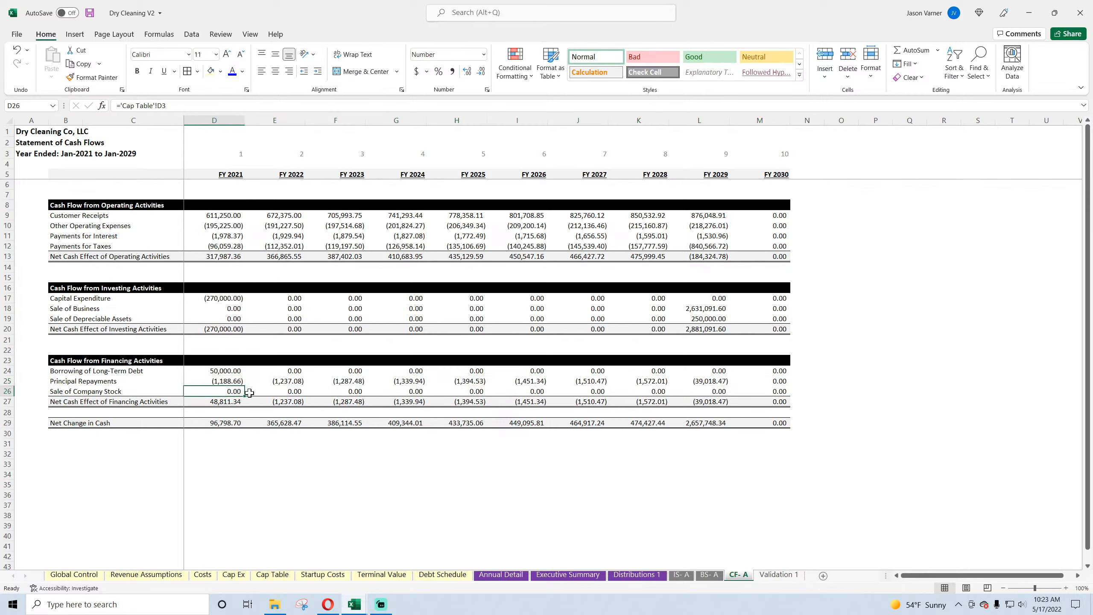
{"action": "left_click", "coordinate": [91, 14]}
Step: In the Food Truck V2 workbook, trace Sale of Company Stock through Cap Table to Total Equity Required for Project on Global Control
{"action": "left_click", "coordinate": [354, 605]}
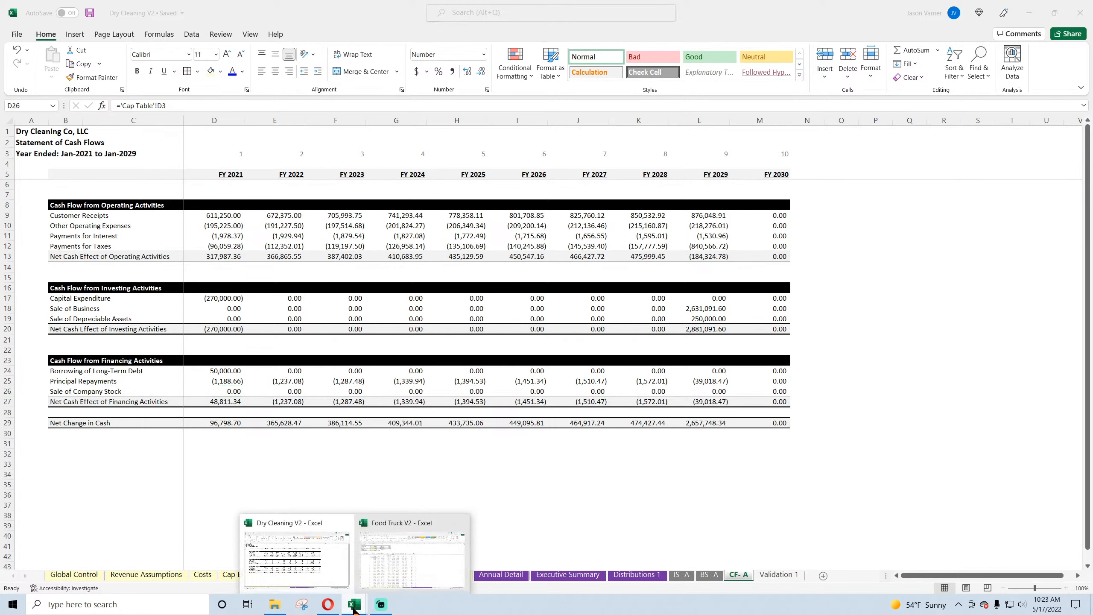
{"action": "left_click", "coordinate": [414, 562]}
{"action": "left_click", "coordinate": [458, 574]}
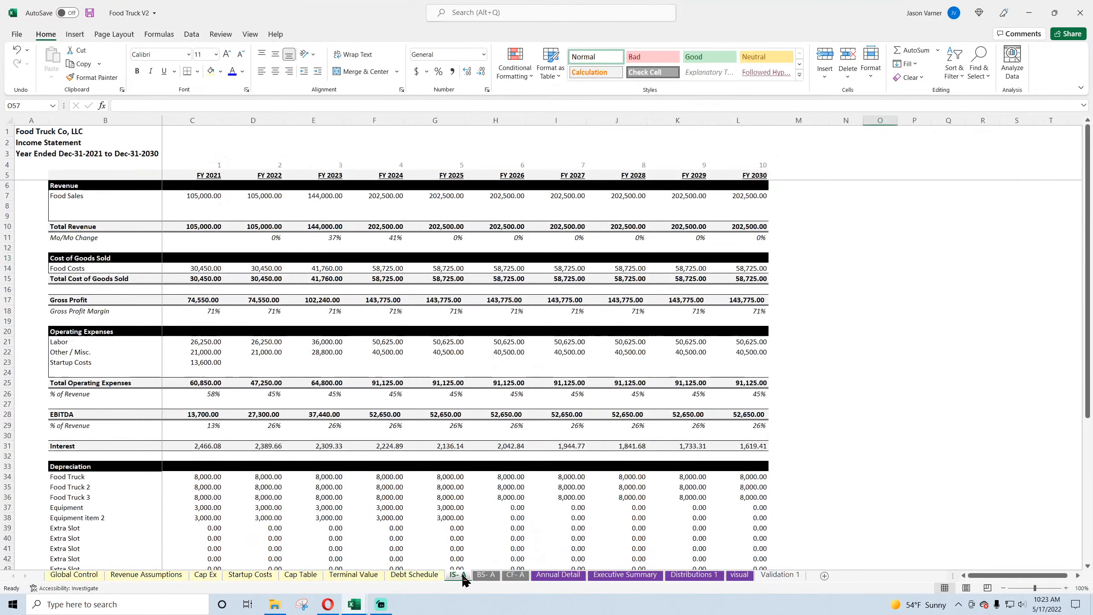
{"action": "left_click", "coordinate": [514, 575]}
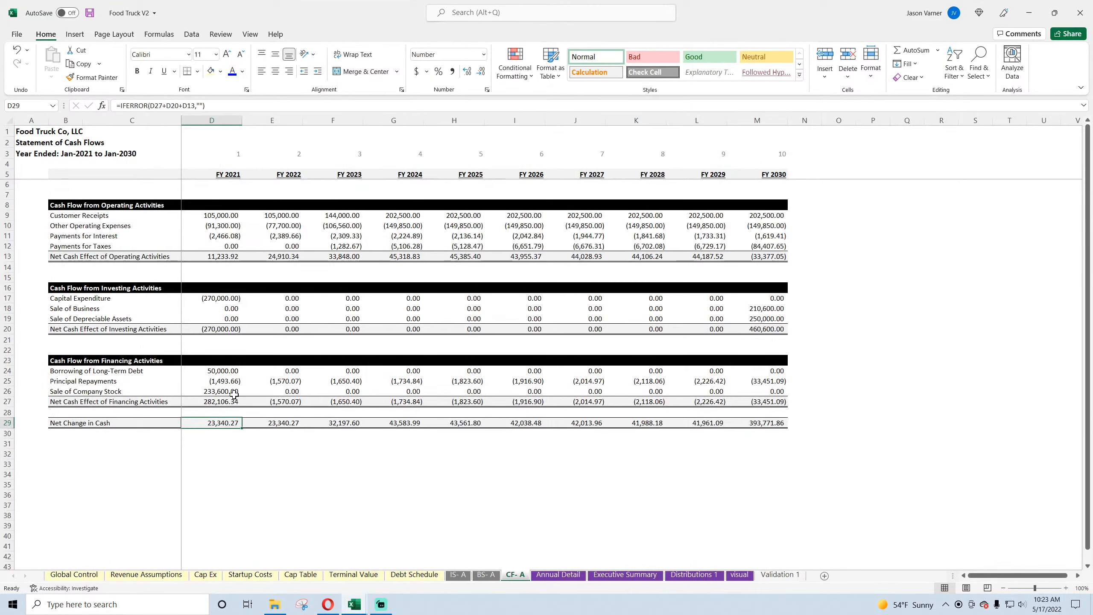
{"action": "left_click", "coordinate": [217, 392]}
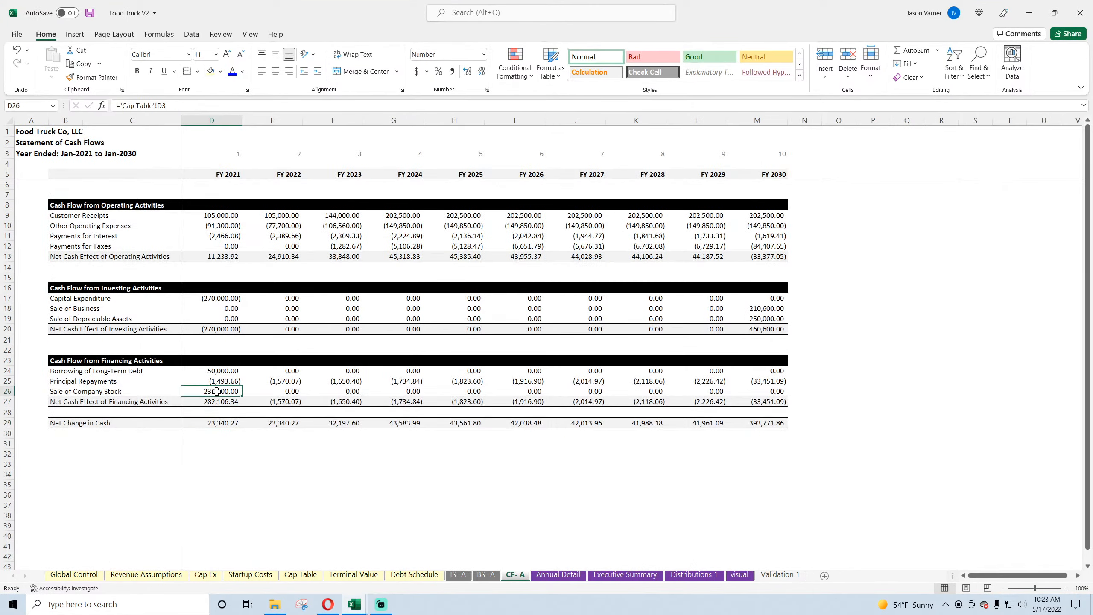
{"action": "left_click", "coordinate": [300, 575]}
{"action": "left_click", "coordinate": [213, 152]}
{"action": "left_click", "coordinate": [74, 575]}
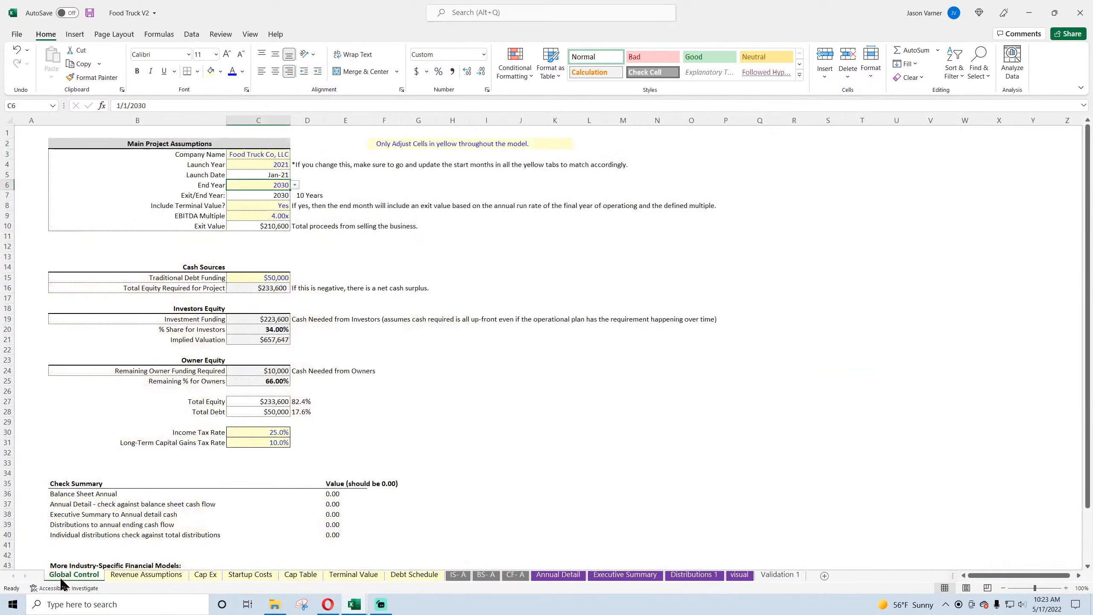
{"action": "left_click", "coordinate": [259, 287]}
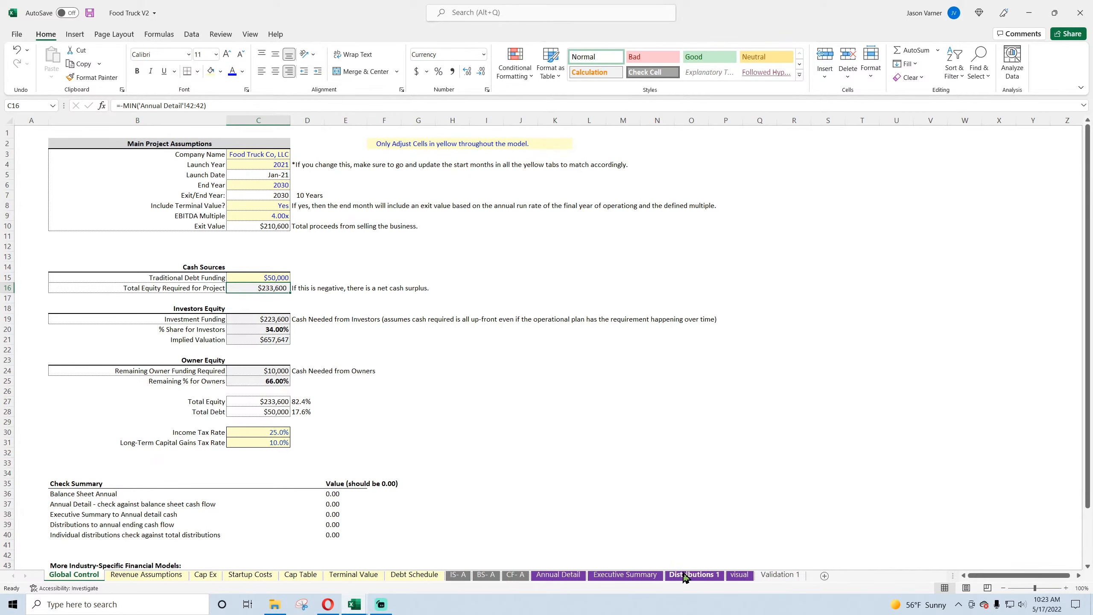
Step: Examine the Cumulative cash flow row and the Taxes, CapEx and Exit Proceeds rows on the food truck's Annual Detail
{"action": "left_click", "coordinate": [558, 575]}
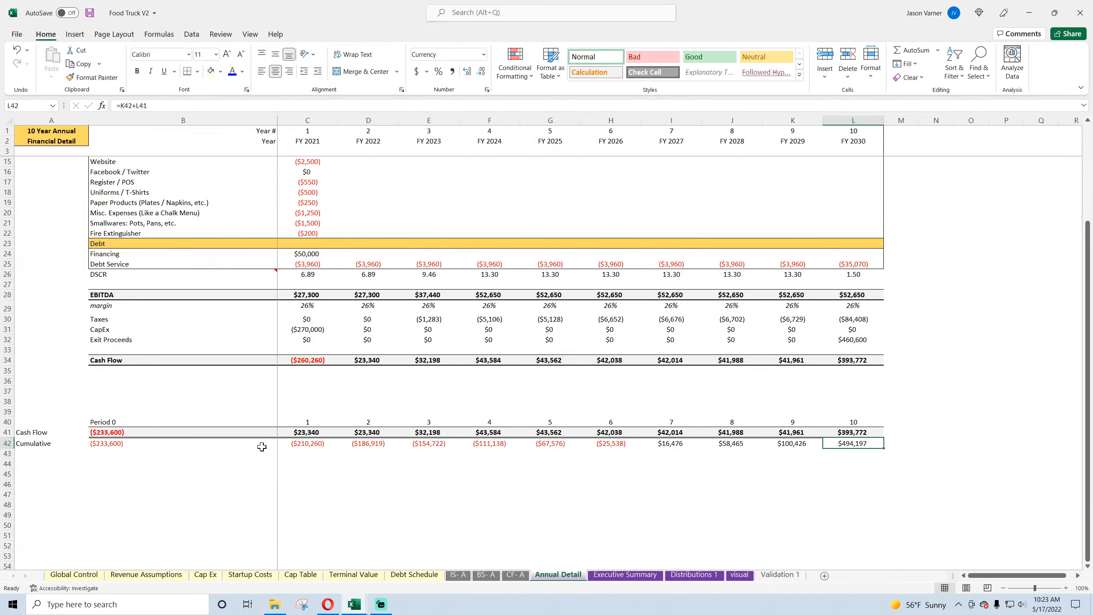
{"action": "left_click", "coordinate": [114, 447]}
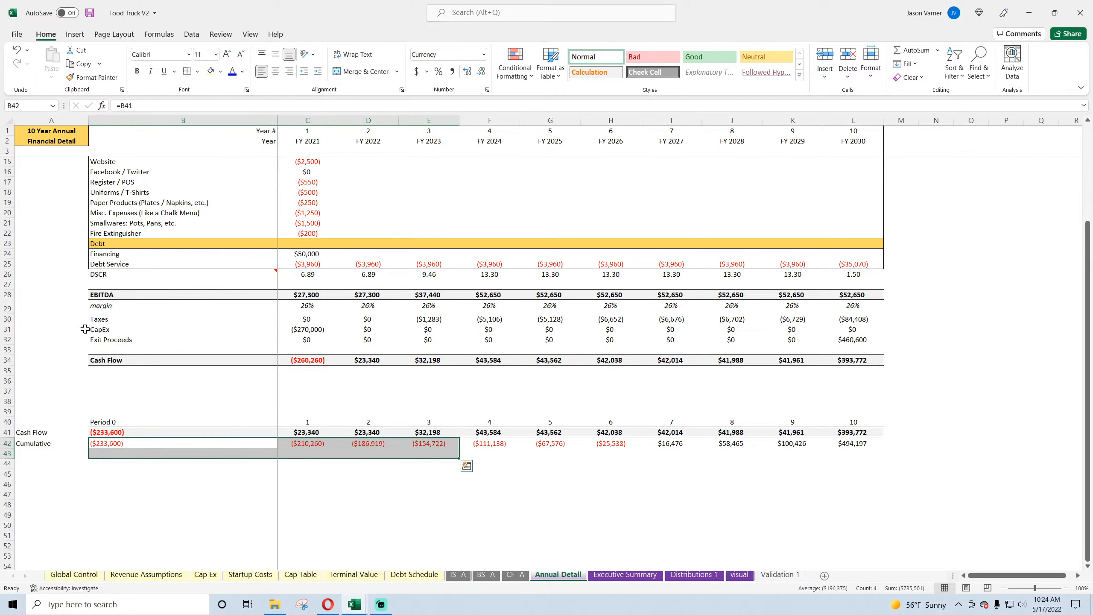
{"action": "left_click_drag", "start_coordinate": [97, 318], "coordinate": [450, 348]}
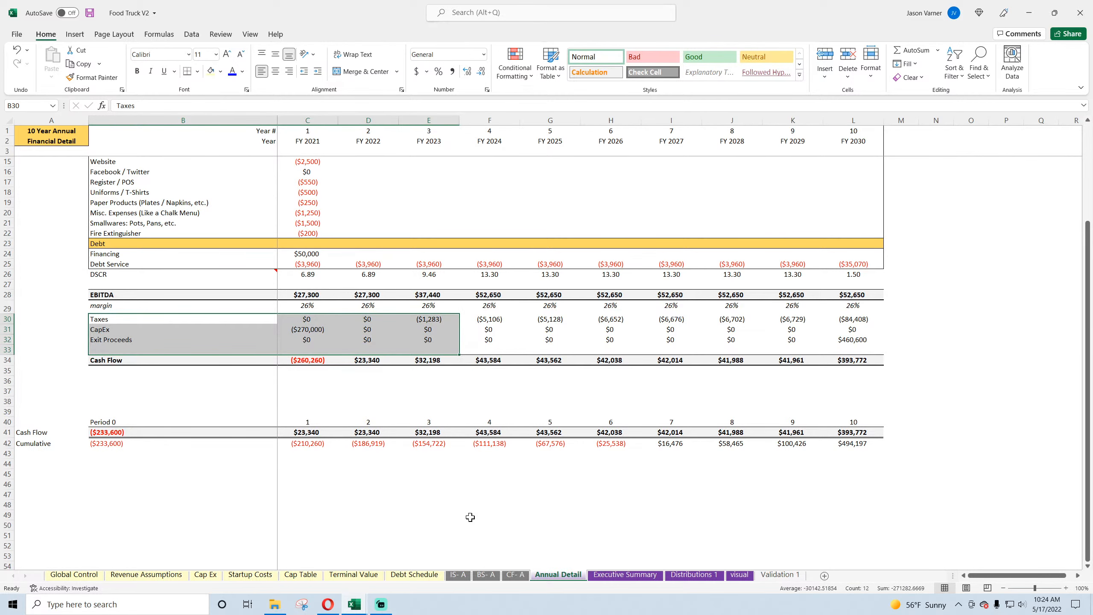
Step: In the Dry Cleaning V2 workbook's Annual Detail sheet, add the row labels Exit Proceeds, Taxes and CapEx in C79:C81
{"action": "left_click", "coordinate": [354, 604]}
{"action": "left_click", "coordinate": [297, 560]}
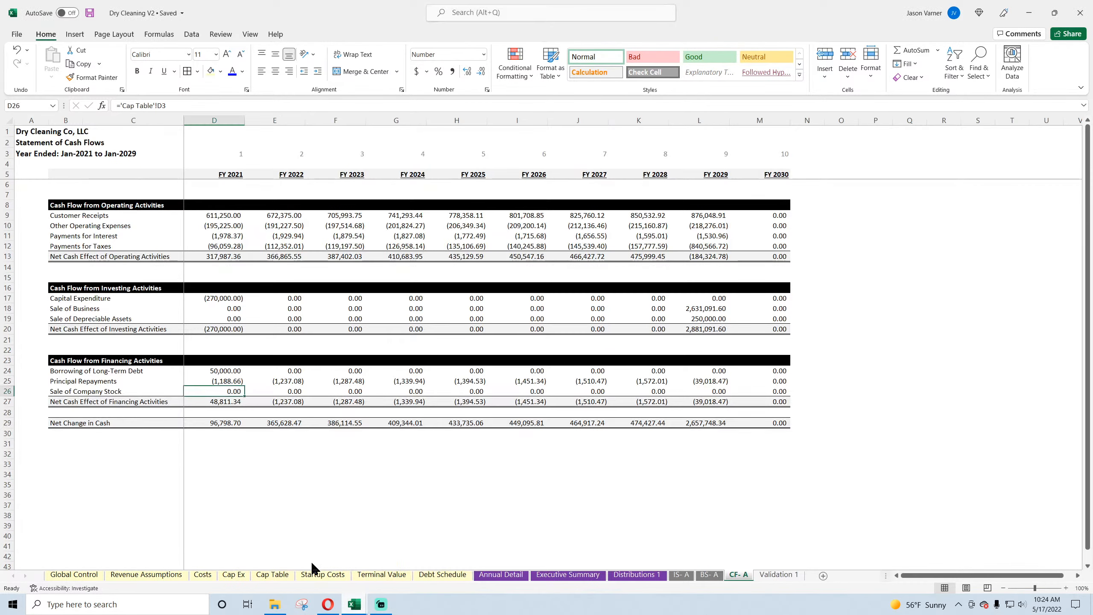
{"action": "left_click", "coordinate": [502, 574]}
{"action": "scroll", "coordinate": [267, 420], "scroll_direction": "down", "scroll_amount": 18}
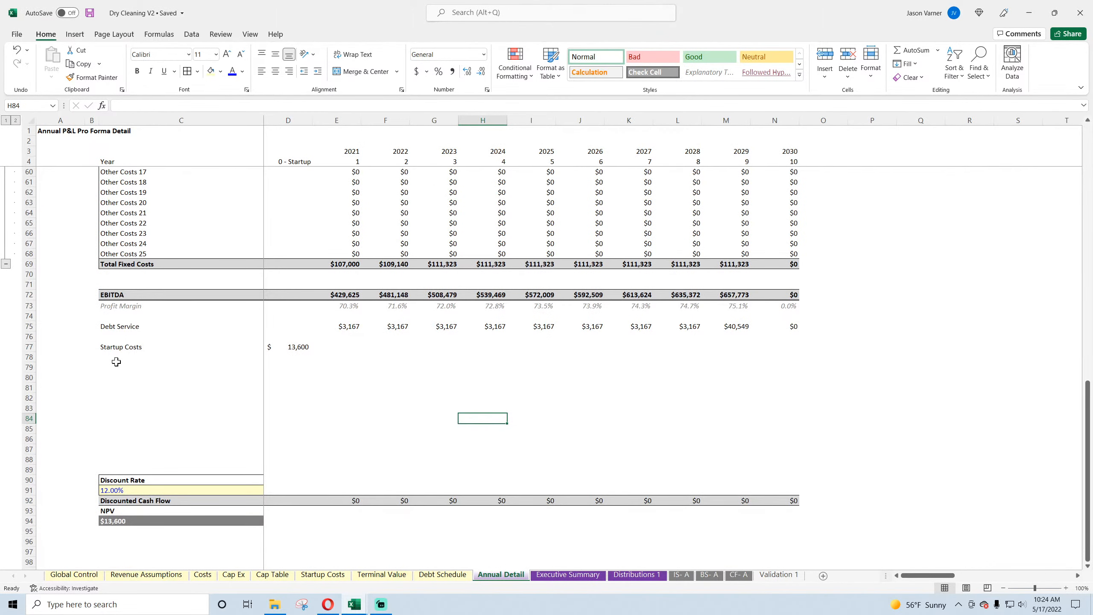
{"action": "left_click", "coordinate": [117, 363]}
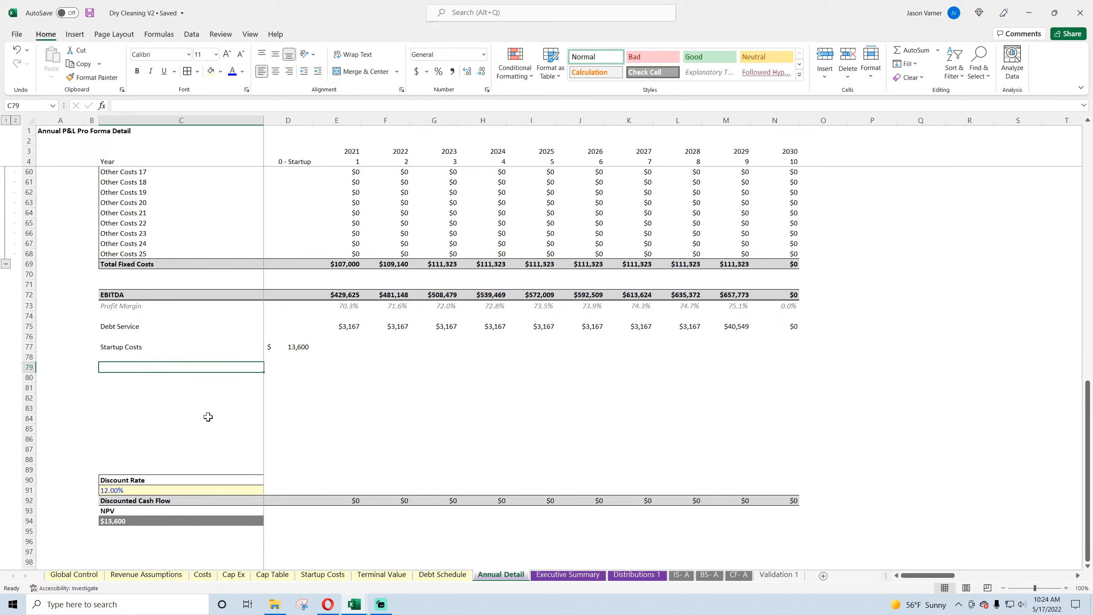
{"action": "type", "text": "Exit Proceeds"}
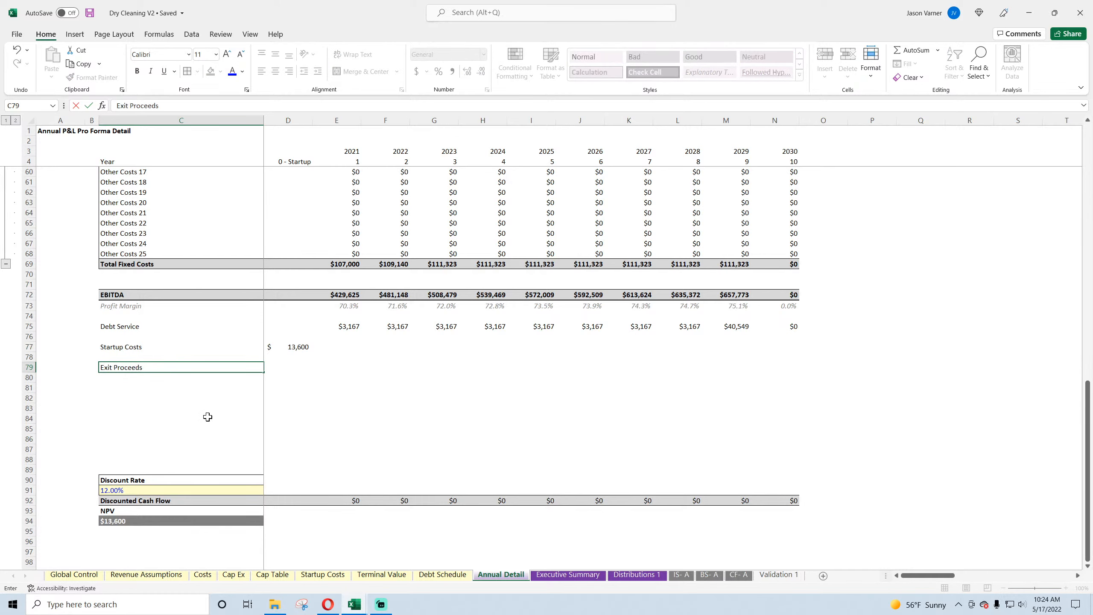
{"action": "key", "text": "Return"}
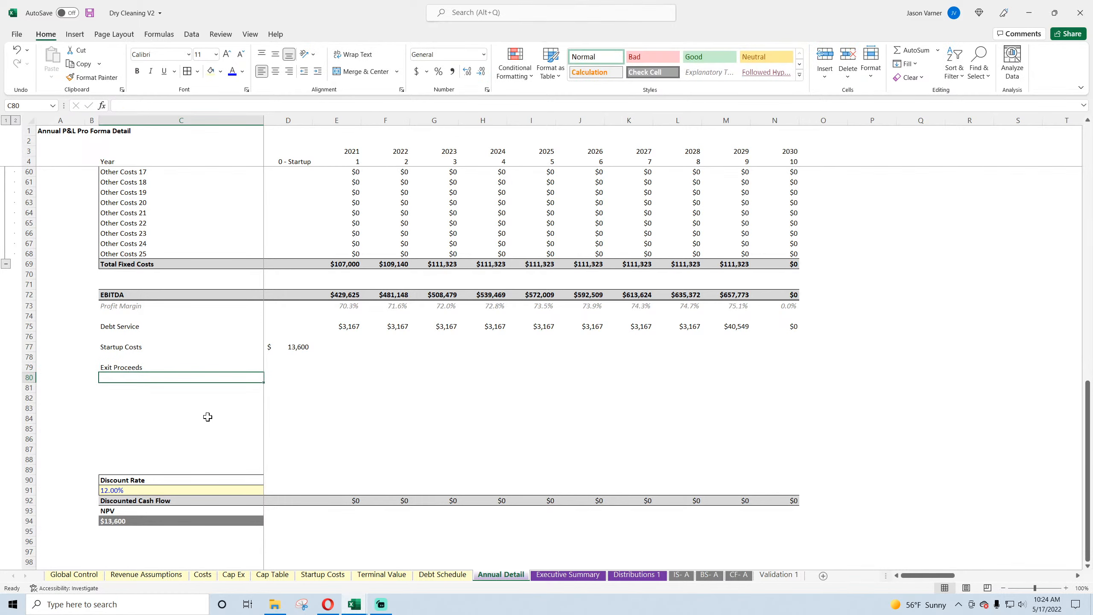
{"action": "type", "text": "Taxes"}
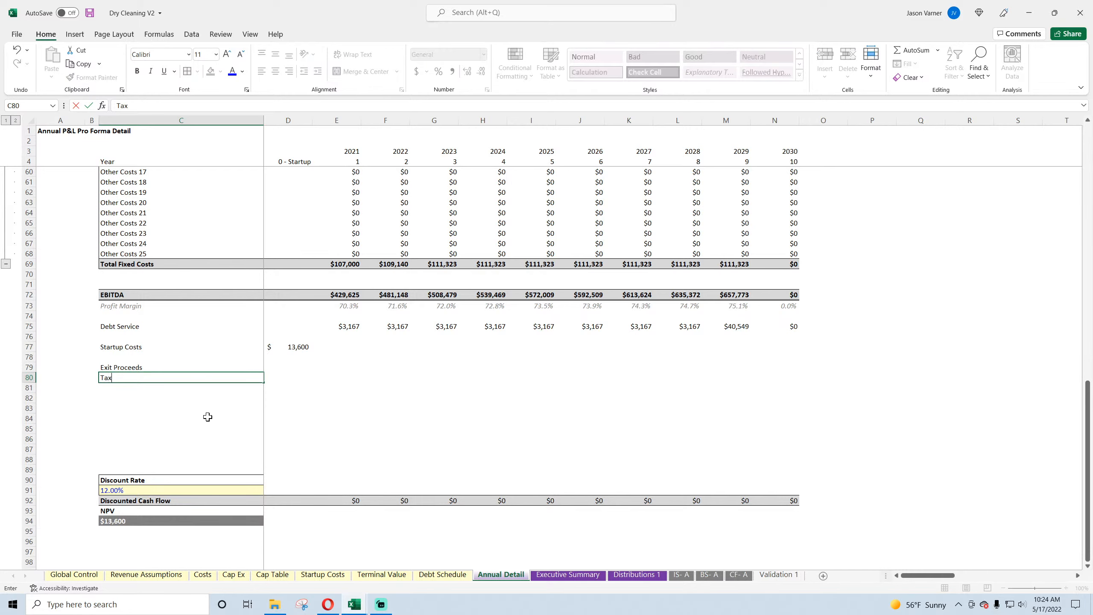
{"action": "key", "text": "Return"}
{"action": "type", "text": "Cap"}
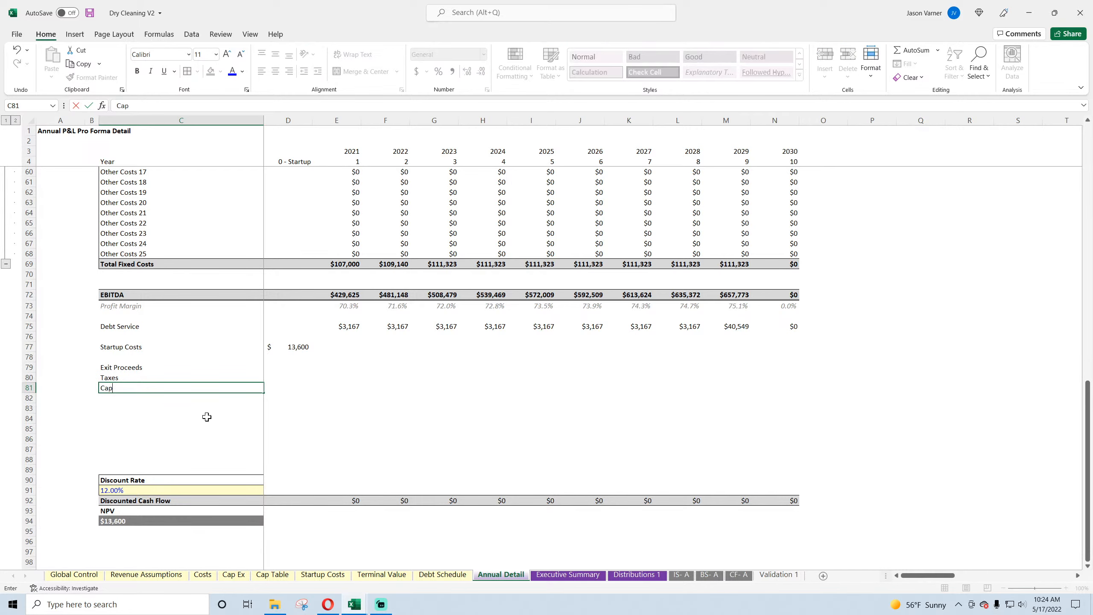
{"action": "type", "text": "Ex"}
{"action": "key", "text": "Return"}
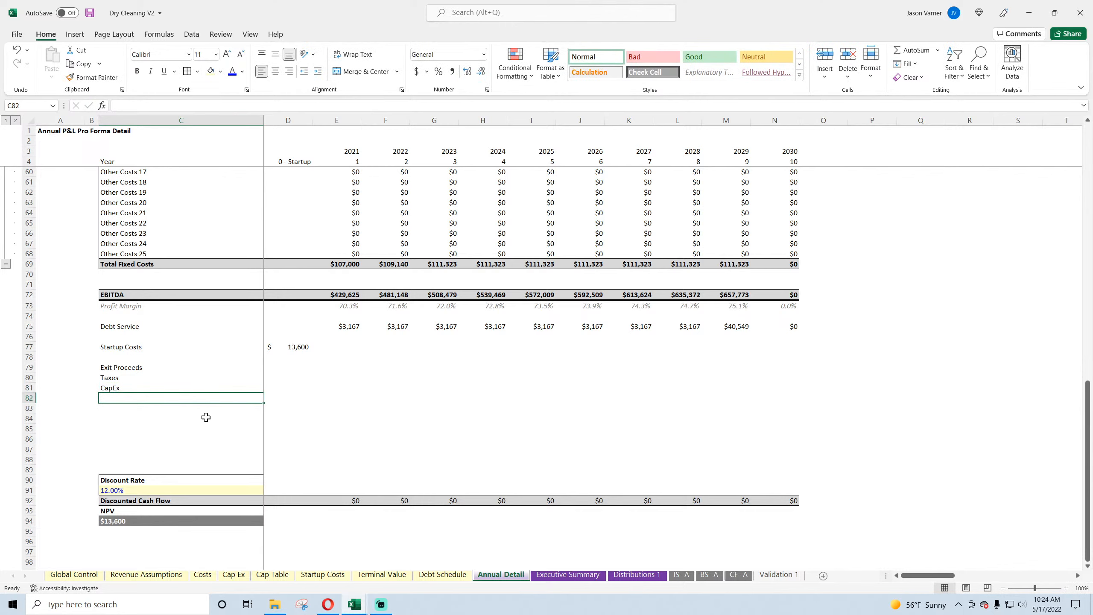
Step: Add the row labels Cash Flow in C83 and Cumulative Cash Flow in C84
{"action": "key", "text": "Return"}
{"action": "type", "text": "Cash"}
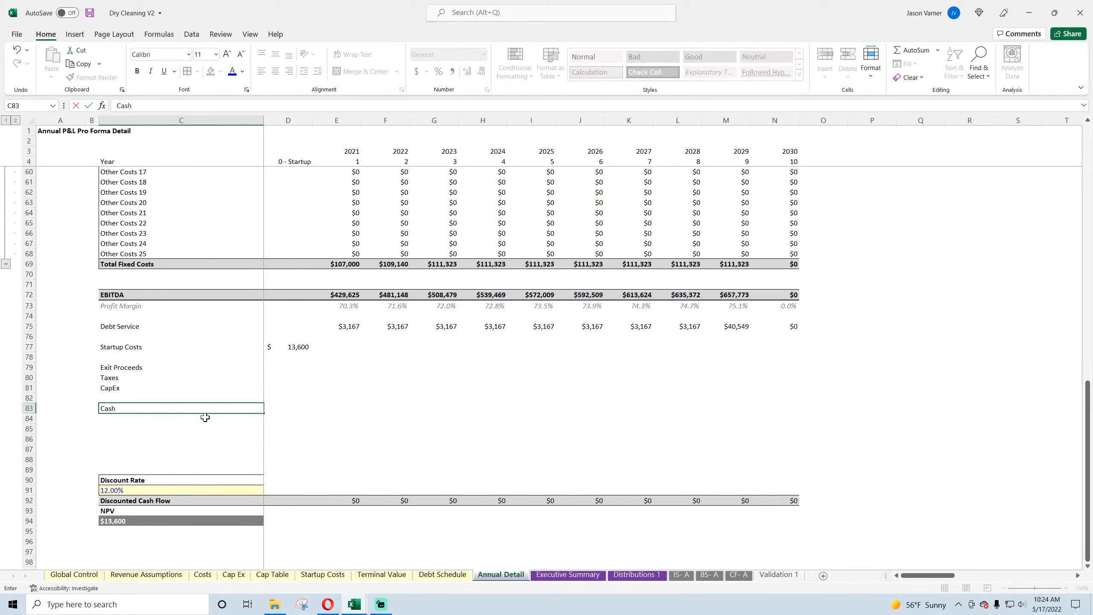
{"action": "type", "text": " Flow"}
{"action": "key", "text": "Return"}
{"action": "type", "text": "Cumulative"}
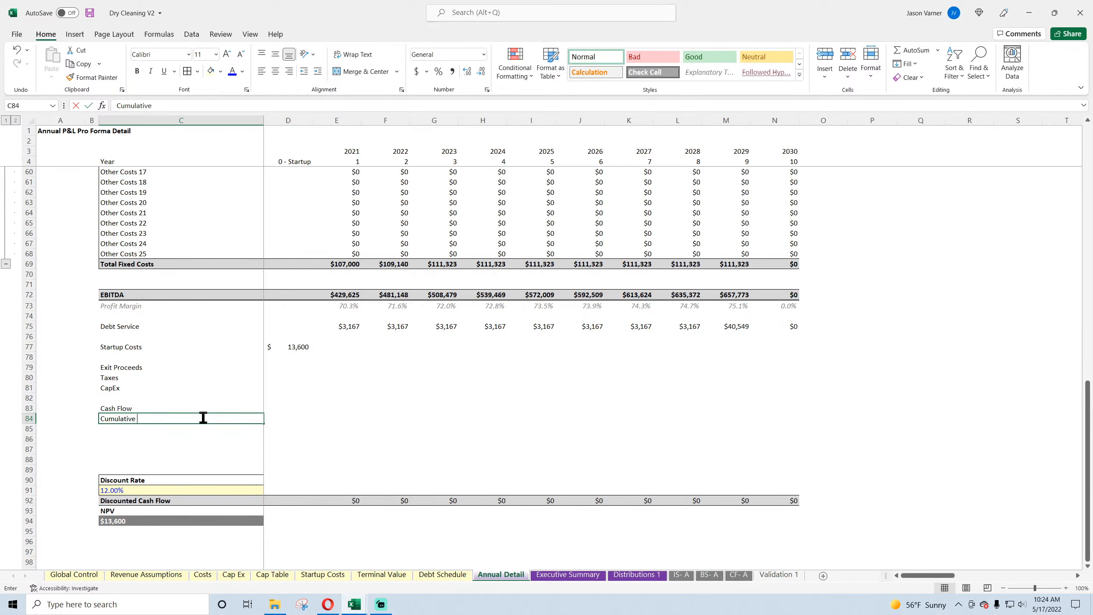
{"action": "type", "text": " Cash Flow"}
{"action": "key", "text": "Return"}
Step: Enter the Exit Proceeds formula ='CF- A'!D18+'CF- A'!D19 in D79 and fill it across row 79 through 2030
{"action": "key", "text": "Up"}
{"action": "key", "text": "Up"}
{"action": "key", "text": "Up"}
{"action": "key", "text": "Up"}
{"action": "key", "text": "Up"}
{"action": "key", "text": "Up"}
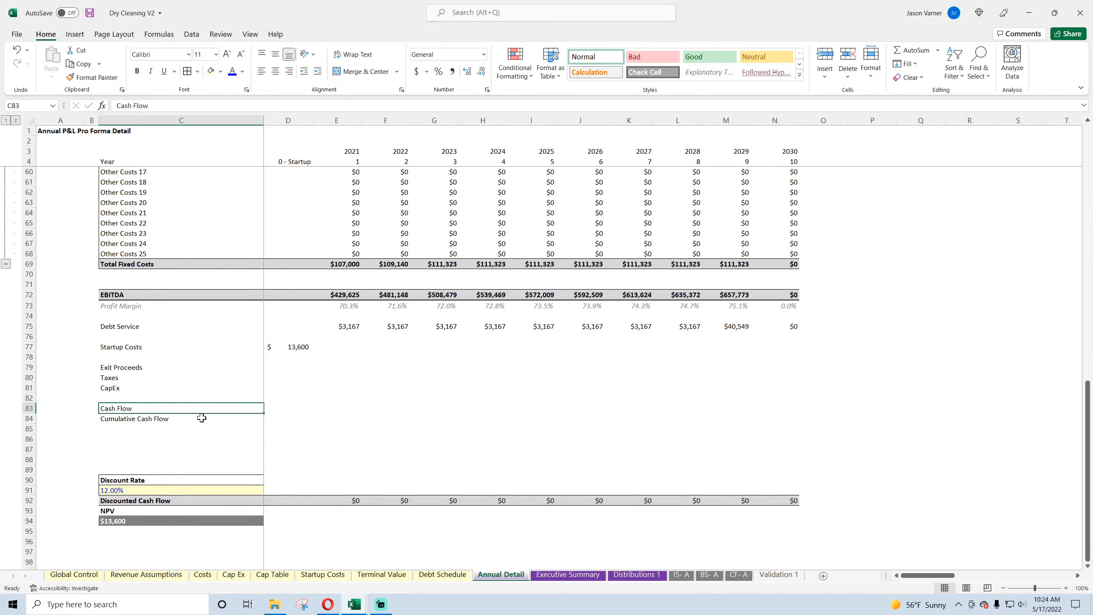
{"action": "key", "text": "Right"}
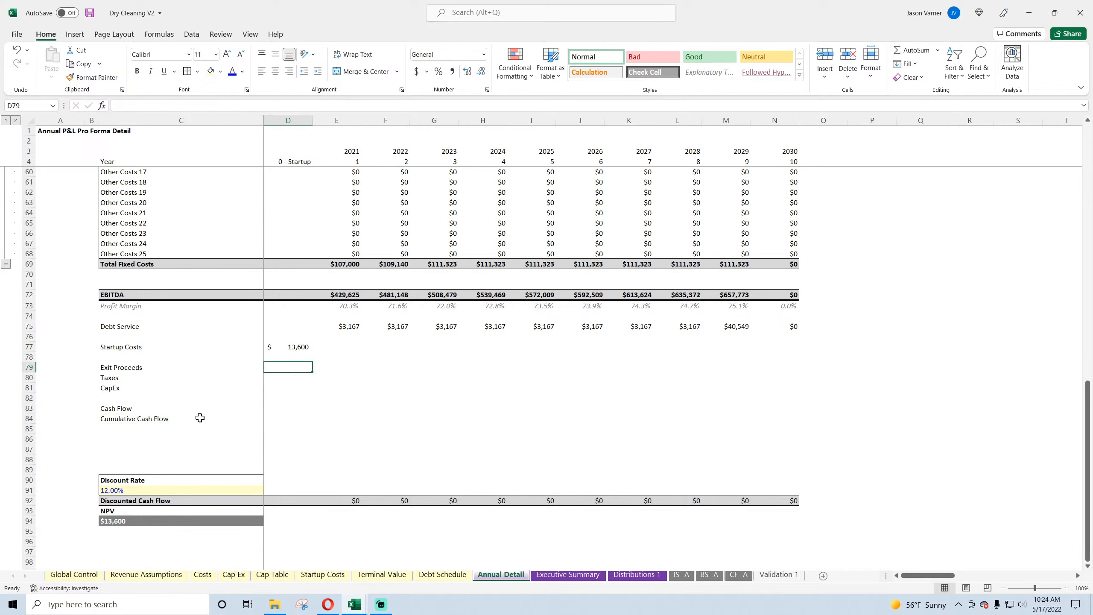
{"action": "type", "text": "="}
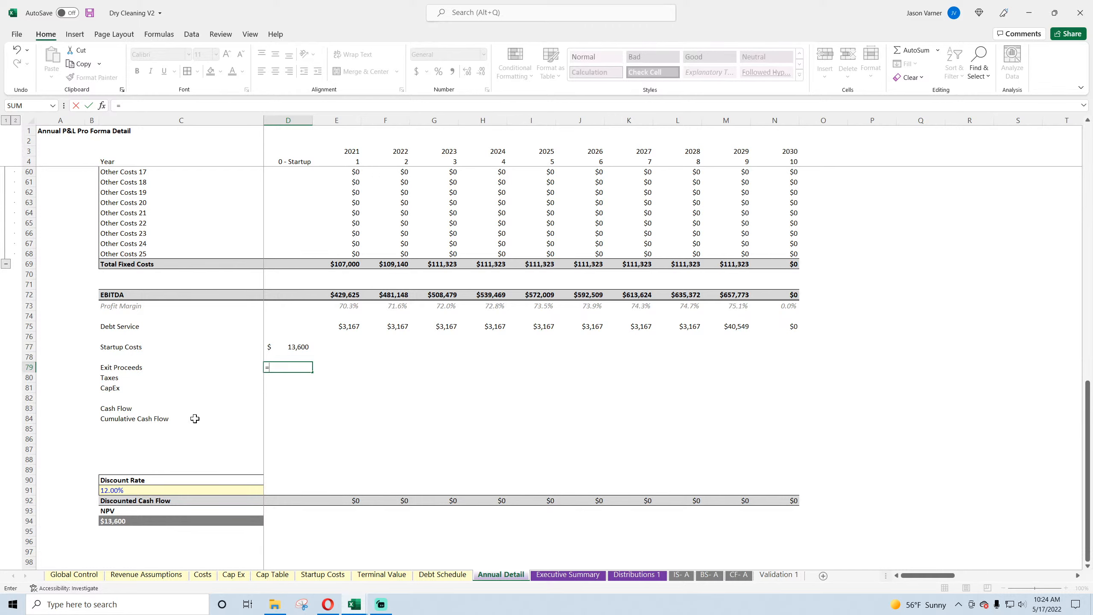
{"action": "left_click", "coordinate": [739, 574]}
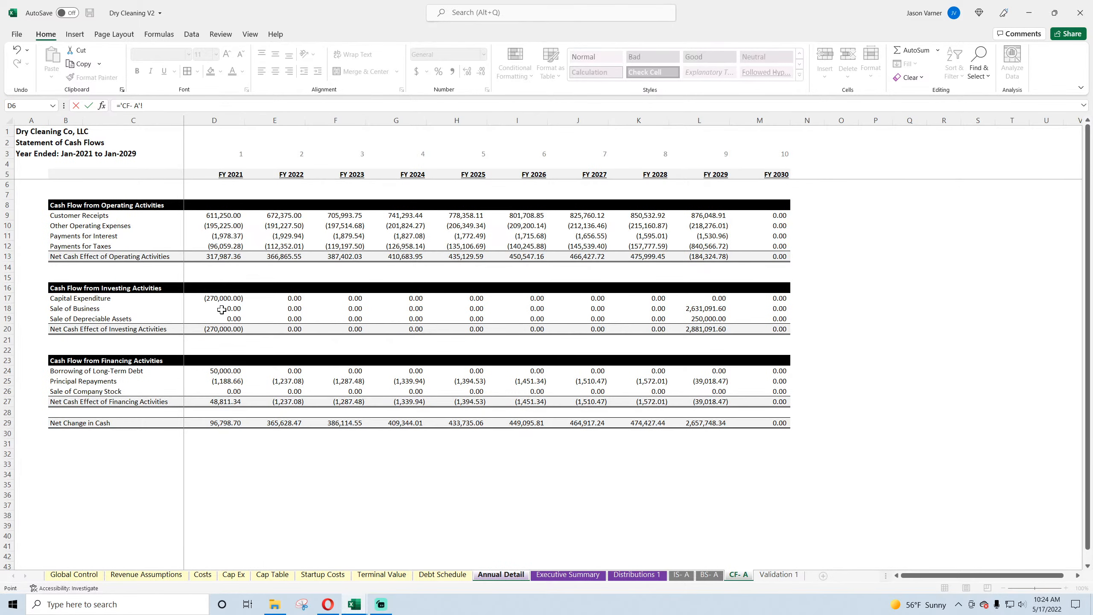
{"action": "left_click", "coordinate": [222, 308]}
{"action": "type", "text": "+"}
{"action": "left_click", "coordinate": [222, 318]}
{"action": "key", "text": "Return"}
{"action": "left_click", "coordinate": [291, 366]}
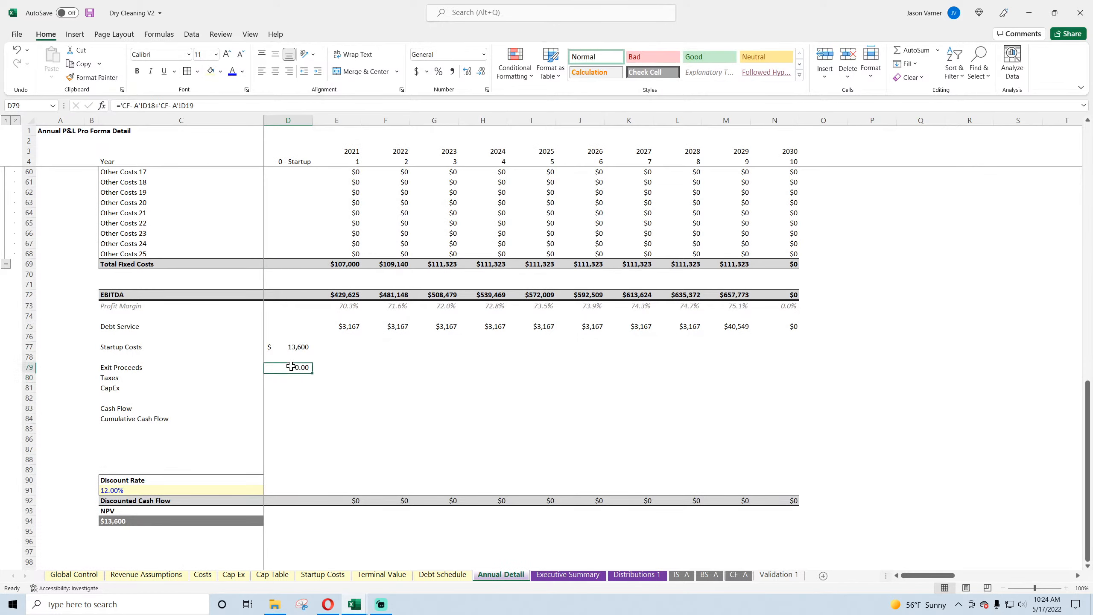
{"action": "left_click_drag", "start_coordinate": [311, 373], "coordinate": [796, 374]}
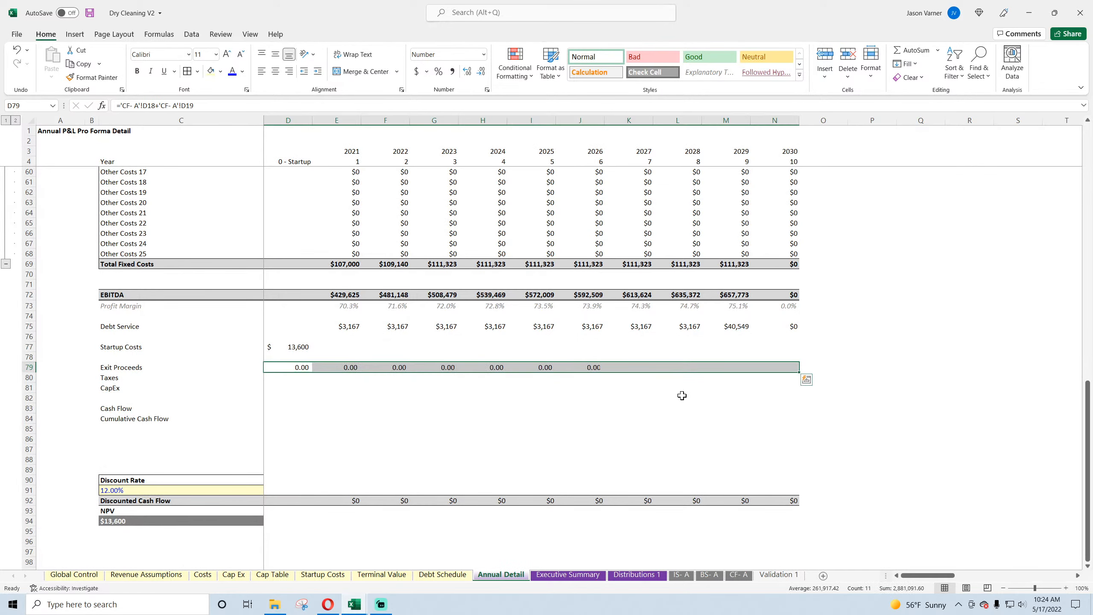
Step: Move the Exit Proceeds formulas one column over so that they start under 2021 in E79
{"action": "left_click", "coordinate": [293, 378]}
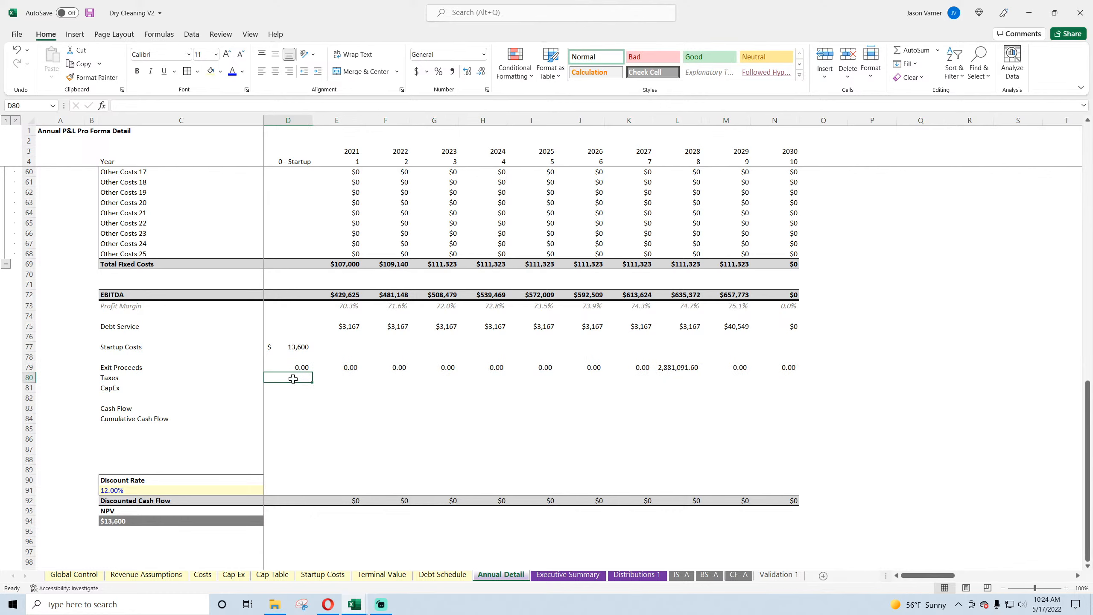
{"action": "left_click", "coordinate": [296, 370]}
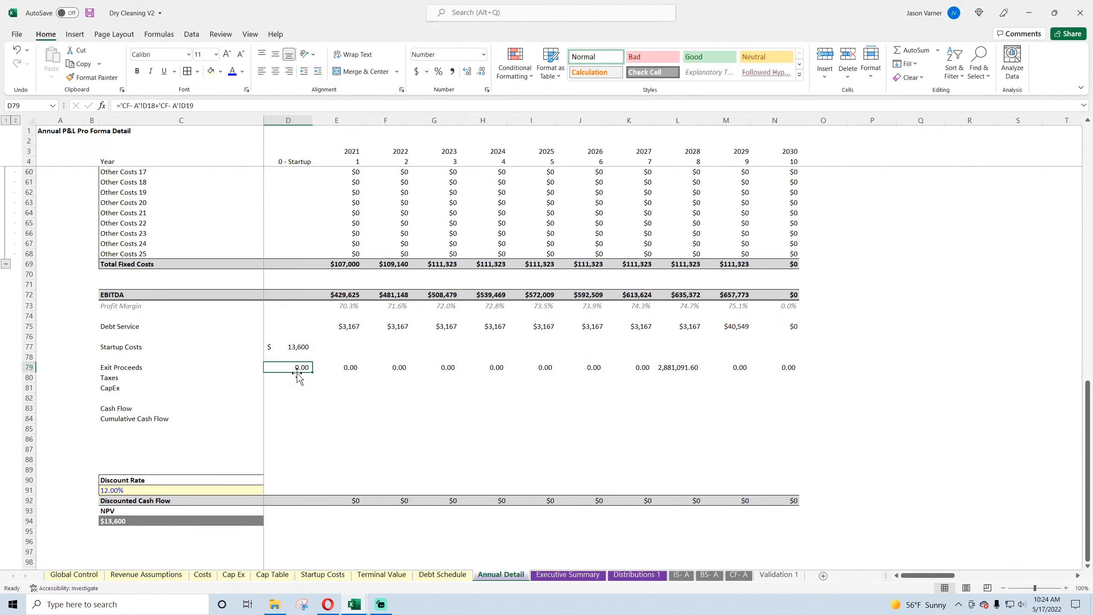
{"action": "left_click_drag", "start_coordinate": [296, 372], "coordinate": [783, 374]}
{"action": "left_click", "coordinate": [541, 332]}
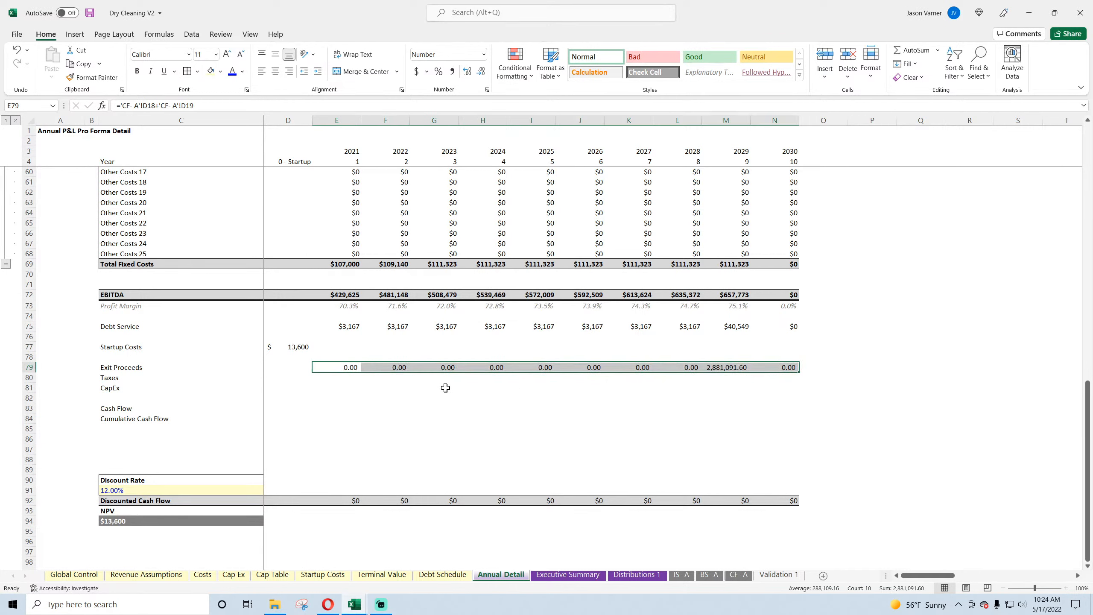
Step: Enter the 2021 Taxes formula =-'CF- A'!D12 in E80 and fill it across through 2030
{"action": "left_click", "coordinate": [343, 376]}
{"action": "type", "text": "=-"}
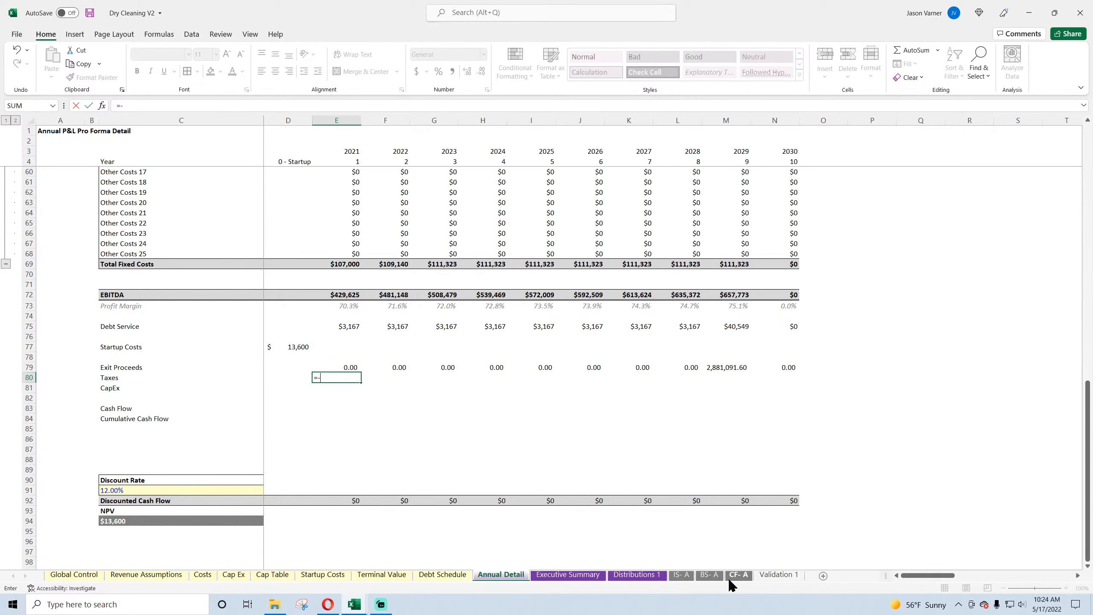
{"action": "left_click", "coordinate": [733, 577]}
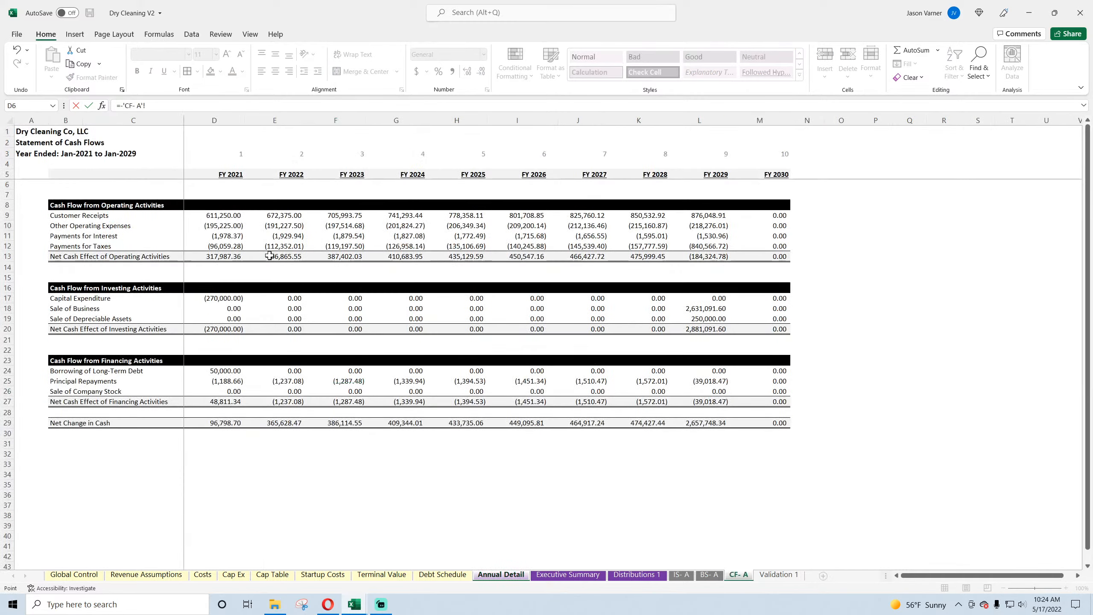
{"action": "left_click", "coordinate": [220, 247]}
{"action": "key", "text": "Return"}
{"action": "left_click", "coordinate": [349, 375]}
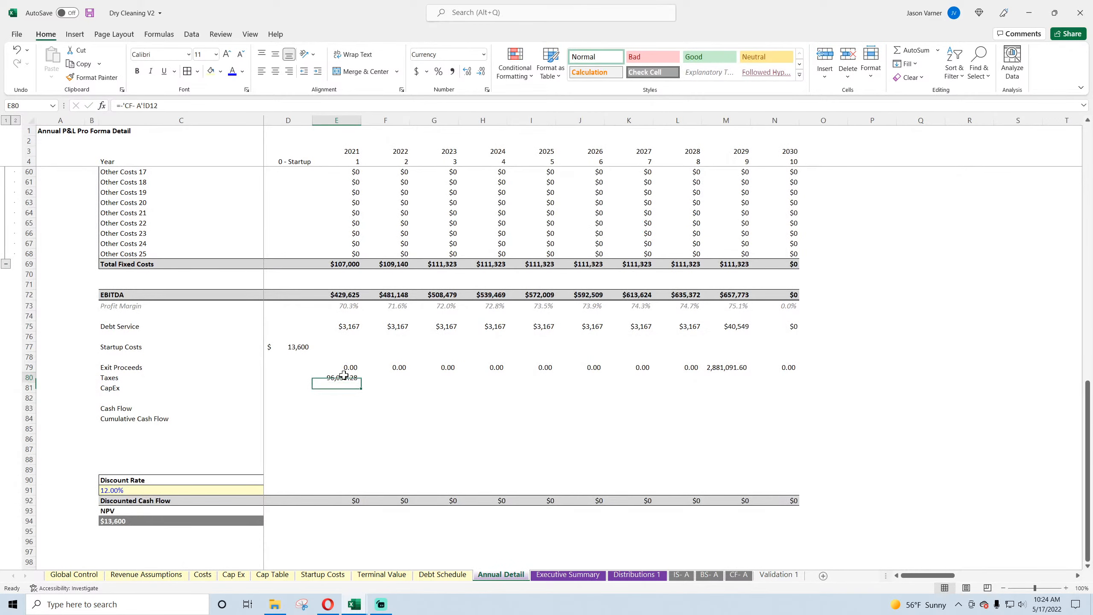
{"action": "left_click_drag", "start_coordinate": [361, 383], "coordinate": [776, 388]}
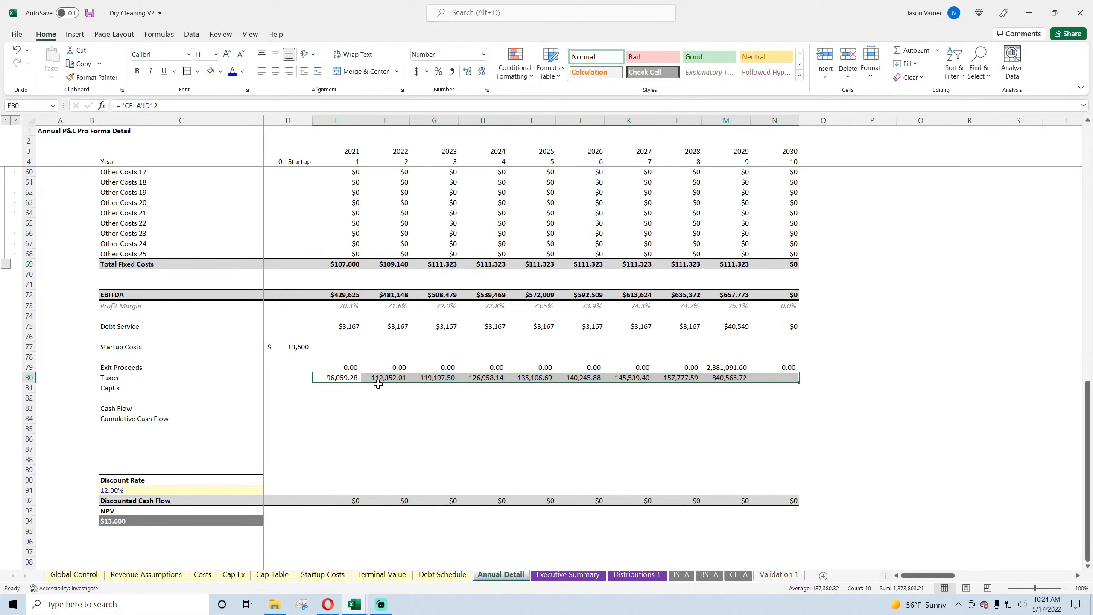
Step: Enter the 2021 CapEx formula =-'CF- A'!D17 in E81 and fill it across through 2030
{"action": "left_click", "coordinate": [341, 388]}
{"action": "type", "text": "=-"}
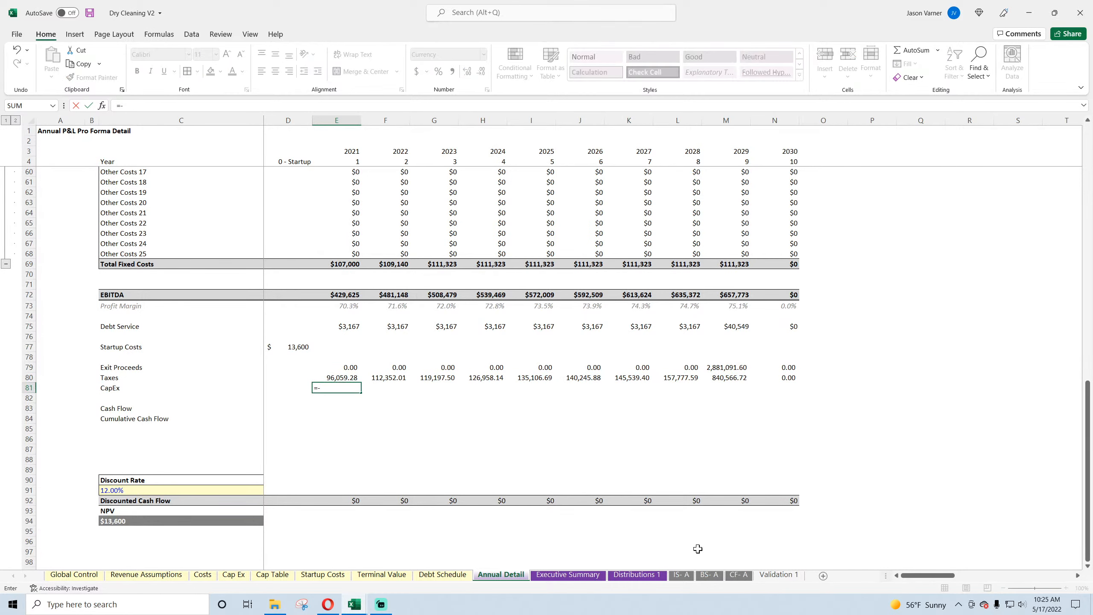
{"action": "left_click", "coordinate": [739, 575]}
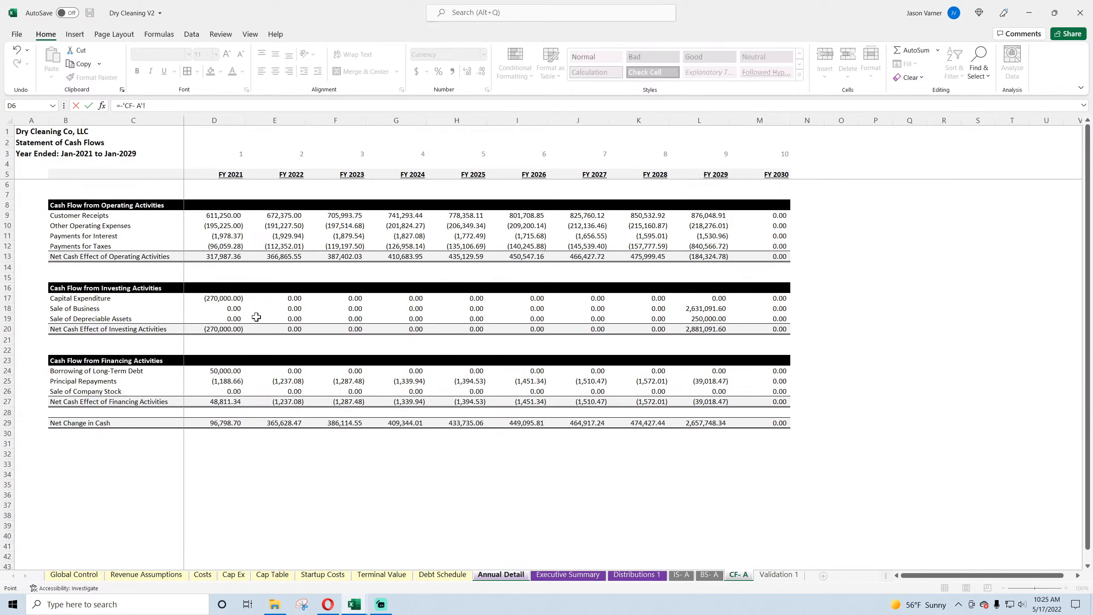
{"action": "left_click", "coordinate": [223, 298]}
{"action": "key", "text": "Return"}
{"action": "left_click", "coordinate": [351, 389]}
{"action": "left_click_drag", "start_coordinate": [364, 392], "coordinate": [796, 393]}
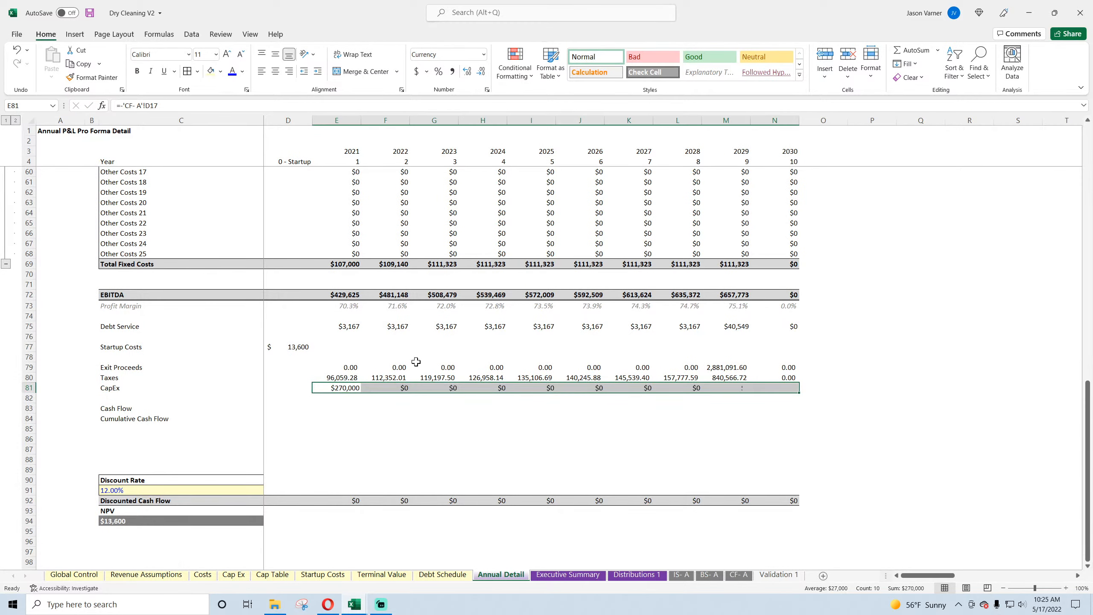
Step: Enter the 2021 Cash Flow formula =E72-E75-E77+E79-E80-E81 in E83
{"action": "left_click", "coordinate": [338, 408]}
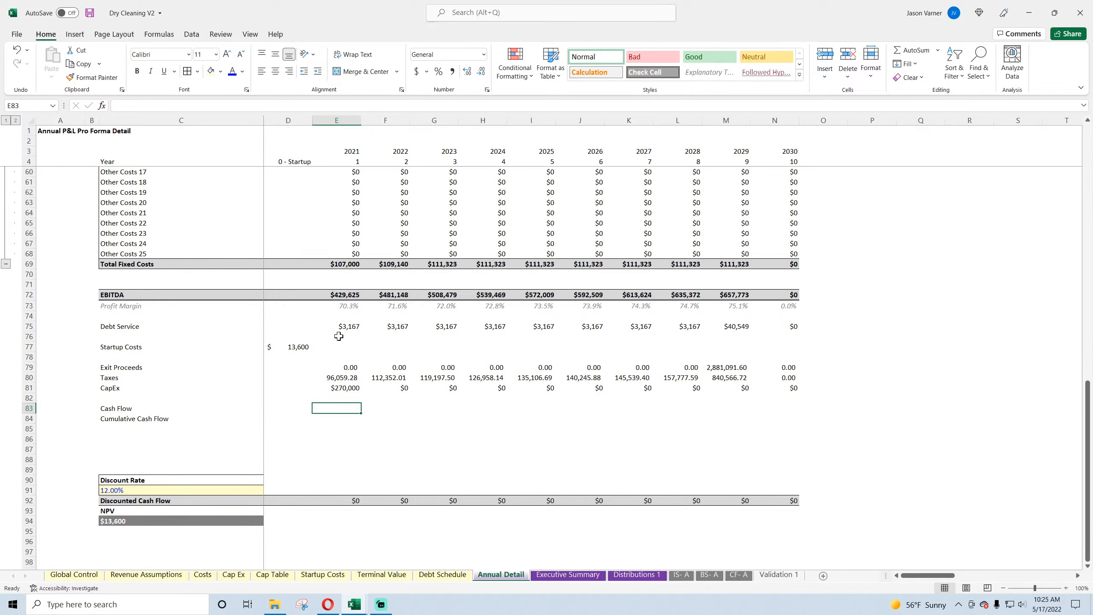
{"action": "type", "text": "="}
{"action": "left_click", "coordinate": [342, 296]}
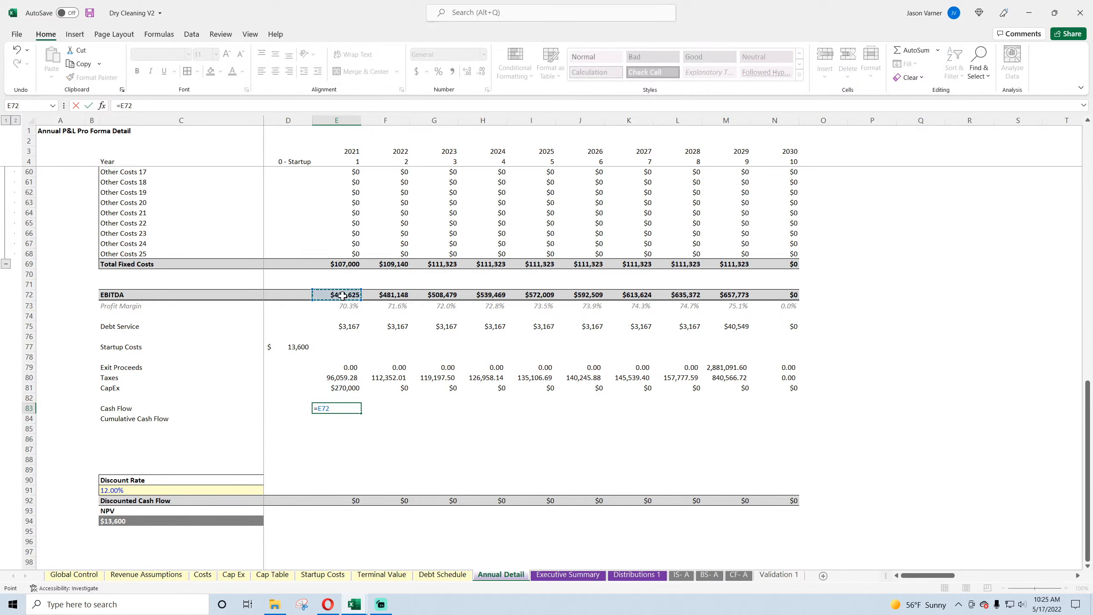
{"action": "type", "text": "-"}
{"action": "left_click", "coordinate": [342, 326]}
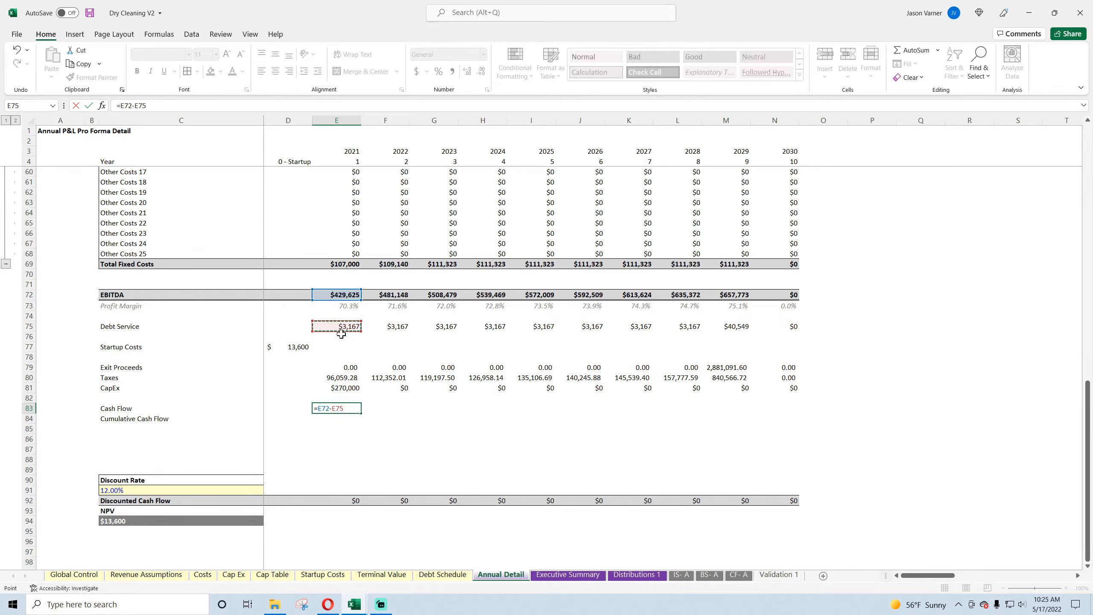
{"action": "type", "text": "-"}
{"action": "left_click", "coordinate": [338, 347]}
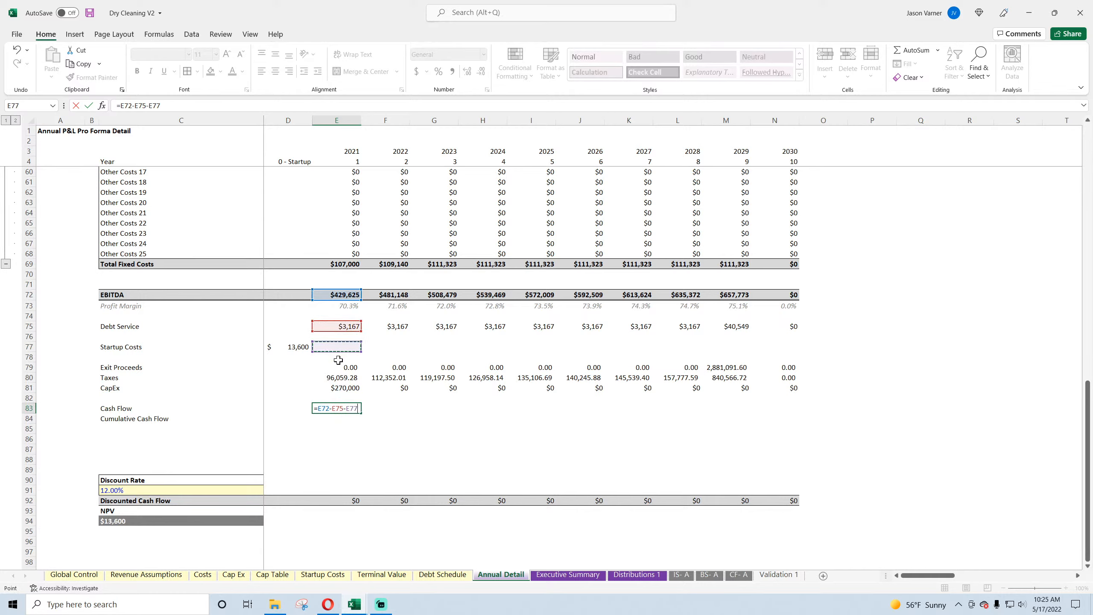
{"action": "type", "text": "+"}
{"action": "left_click", "coordinate": [340, 367]}
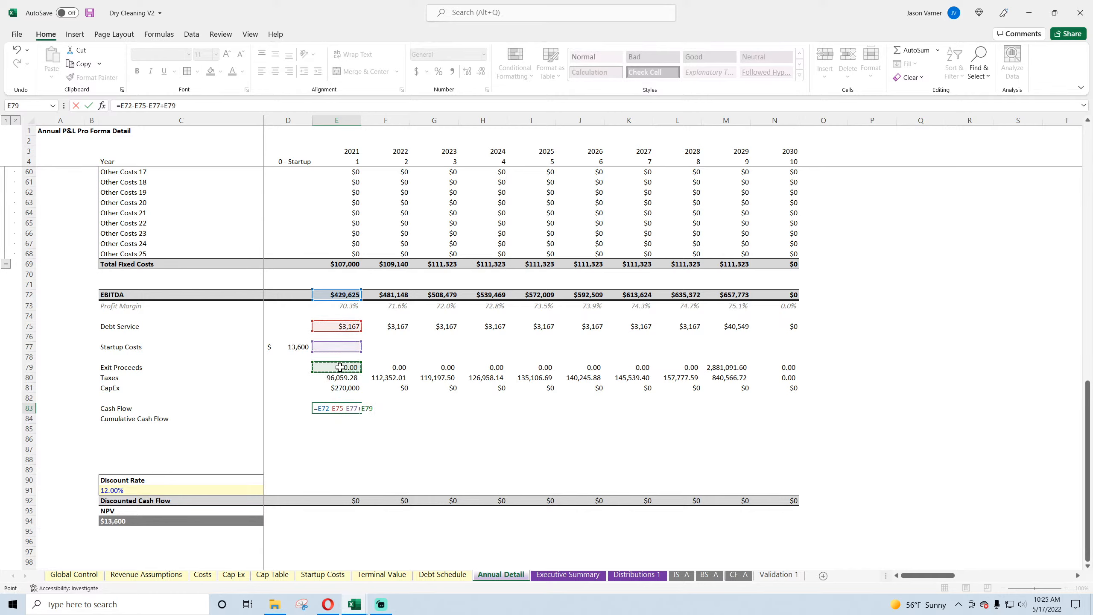
{"action": "type", "text": "-"}
{"action": "left_click", "coordinate": [340, 377]}
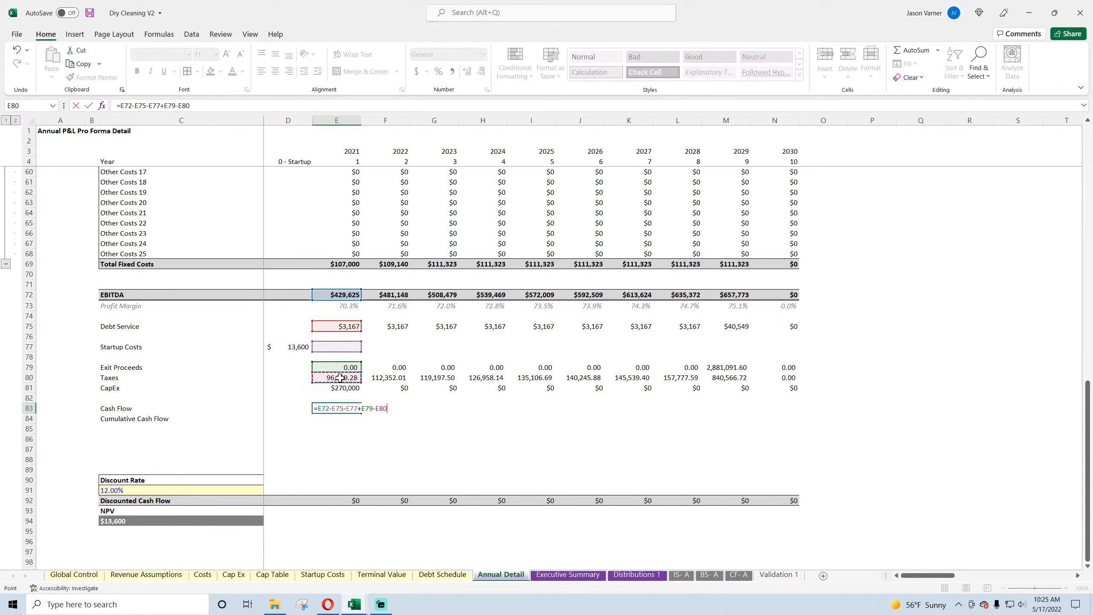
{"action": "type", "text": "-"}
{"action": "left_click", "coordinate": [340, 388]}
{"action": "key", "text": "Return"}
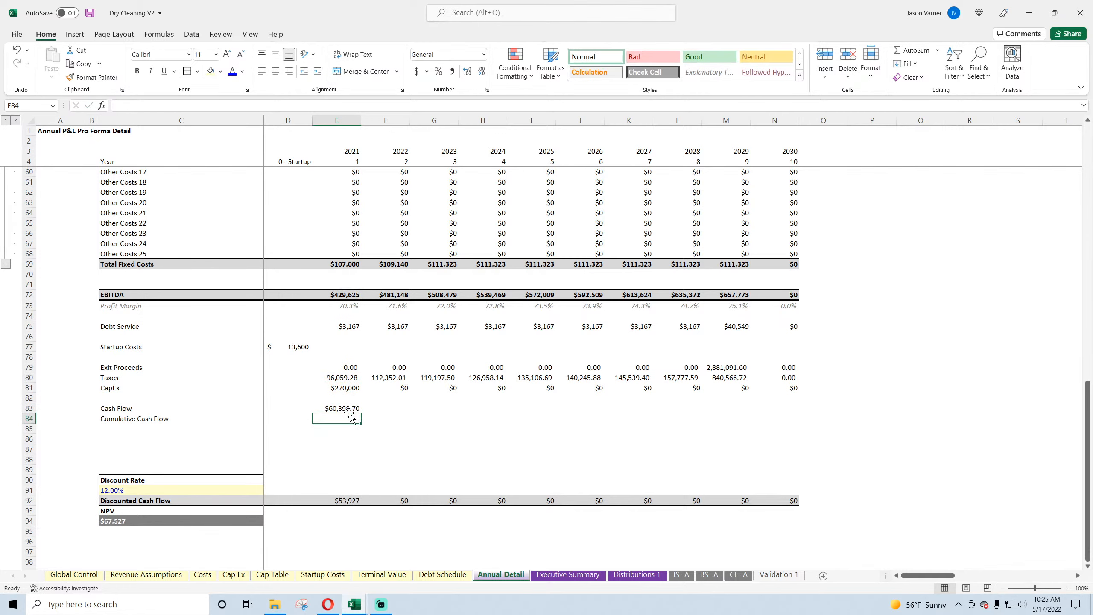
Step: Copy the 2021 Cash Flow formula across row 83 to cover the Startup column through 2030
{"action": "left_click", "coordinate": [344, 408]}
{"action": "left_click_drag", "start_coordinate": [361, 413], "coordinate": [851, 422]}
{"action": "left_click", "coordinate": [843, 390]}
{"action": "left_click", "coordinate": [849, 396]}
{"action": "left_click", "coordinate": [841, 390]}
{"action": "left_click", "coordinate": [352, 409]}
{"action": "left_click_drag", "start_coordinate": [361, 412], "coordinate": [791, 419]}
Step: Format the Cash Flow and Cumulative Cash Flow rows as dollar currency with 0 decimal places and negatives in parentheses, from Startup through 2030
{"action": "left_click", "coordinate": [487, 90]}
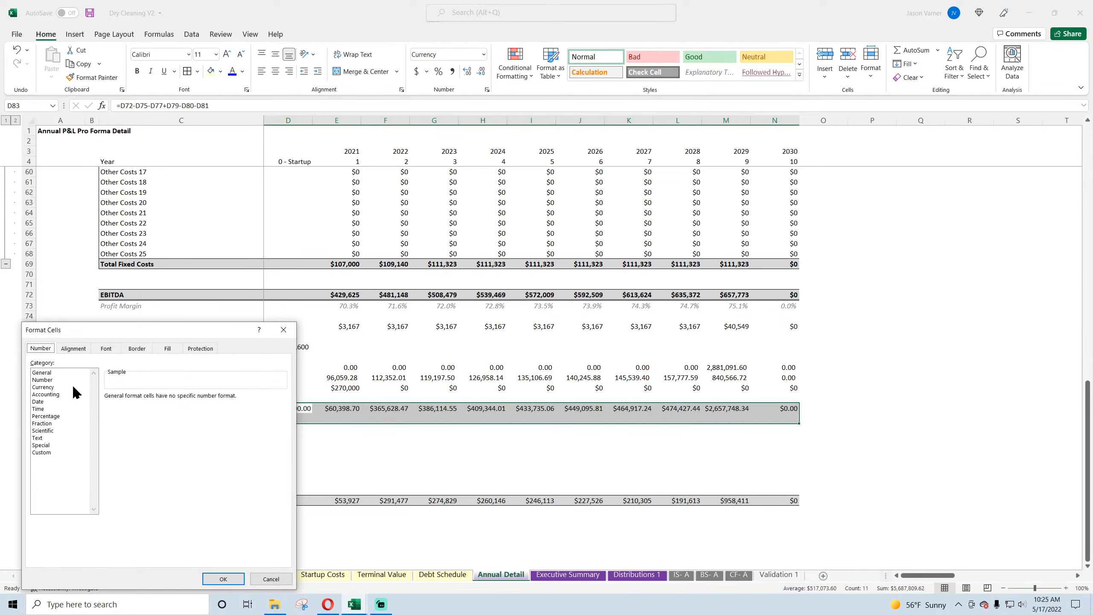
{"action": "left_click", "coordinate": [48, 387]}
{"action": "double_click", "coordinate": [175, 399]}
{"action": "left_click", "coordinate": [283, 410]}
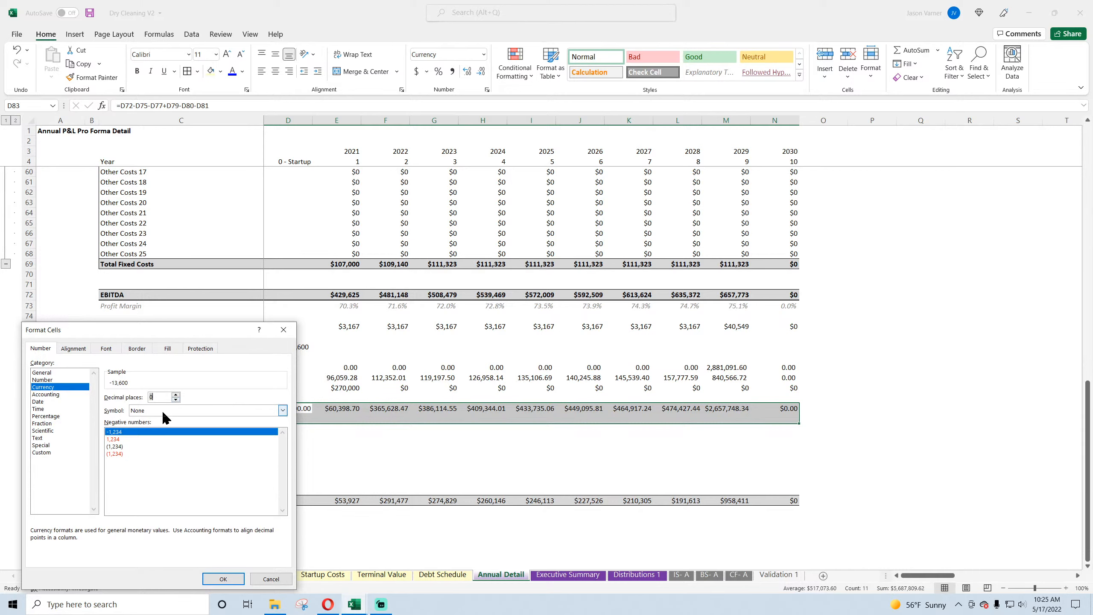
{"action": "left_click", "coordinate": [155, 429]}
{"action": "left_click", "coordinate": [138, 446]}
{"action": "left_click", "coordinate": [223, 579]}
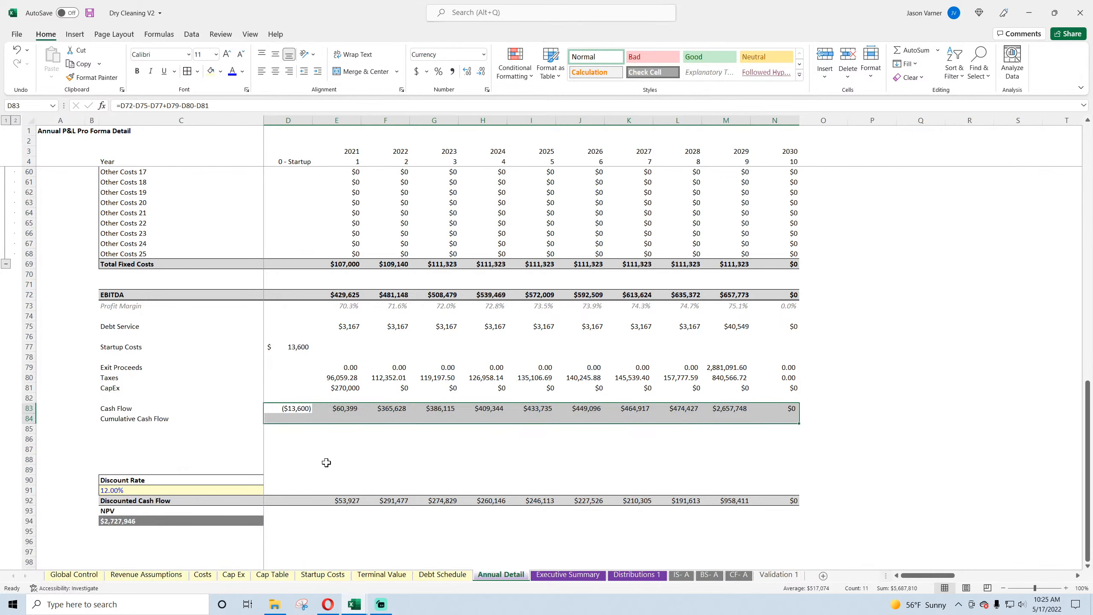
Step: Enter the Cumulative Cash Flow formulas =D83 in D84 for Startup and =D84+E83 in E84 for 2021
{"action": "left_click", "coordinate": [324, 459]}
{"action": "left_click", "coordinate": [288, 417]}
{"action": "type", "text": "="}
{"action": "left_click", "coordinate": [289, 409]}
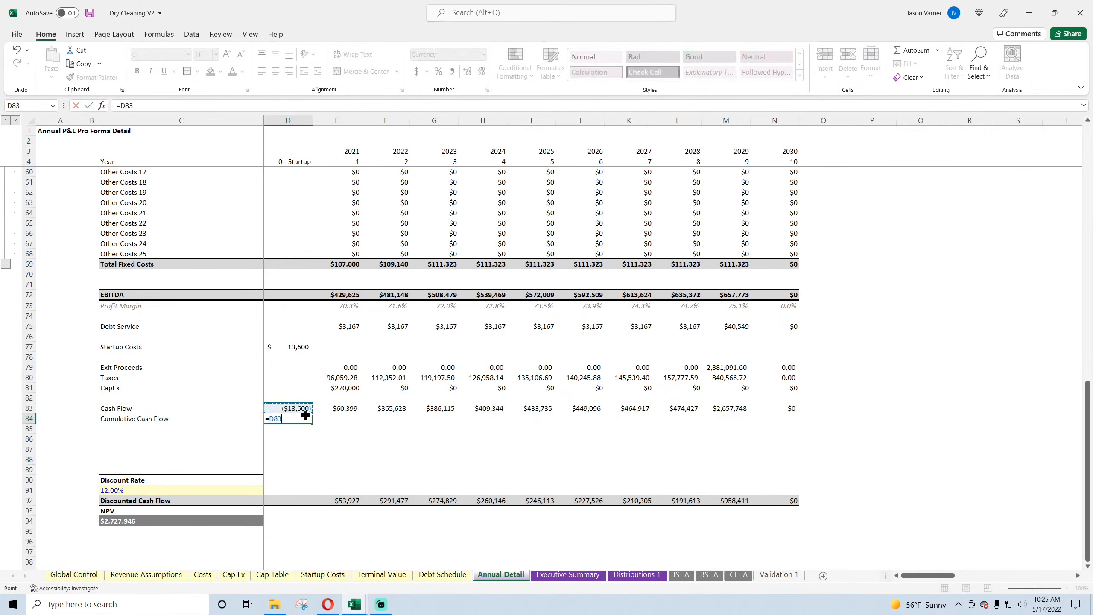
{"action": "key", "text": "Tab"}
{"action": "type", "text": "="}
{"action": "left_click", "coordinate": [292, 420]}
{"action": "type", "text": "+"}
{"action": "left_click", "coordinate": [340, 408]}
{"action": "key", "text": "Return"}
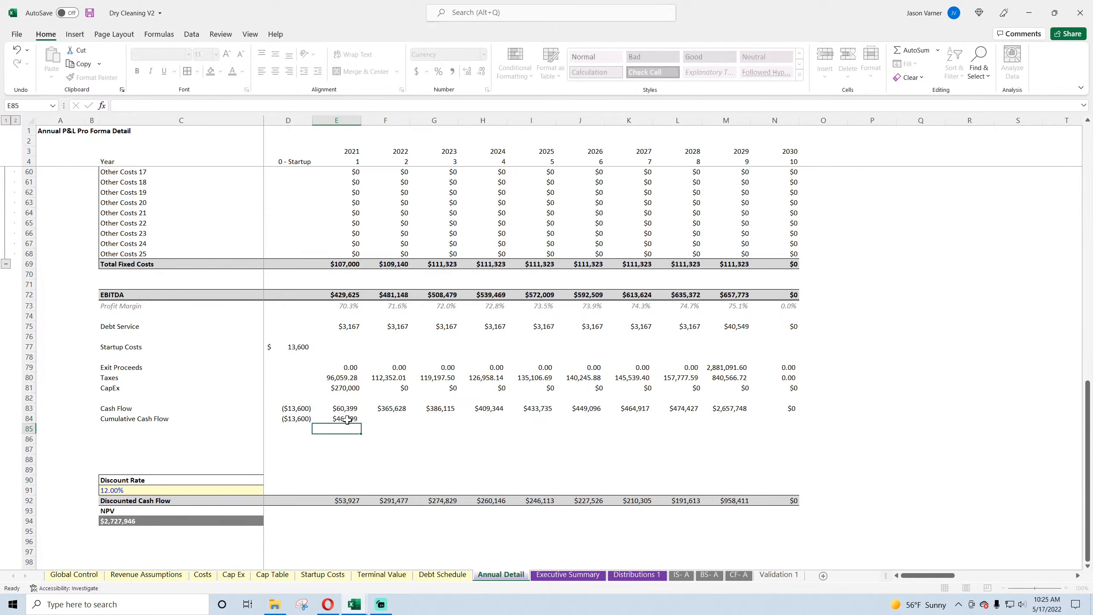
Step: Fill the 2021 Cumulative Cash Flow formula across row 84 through 2030 and save the workbook
{"action": "left_click", "coordinate": [350, 419]}
{"action": "left_click_drag", "start_coordinate": [361, 424], "coordinate": [774, 419]}
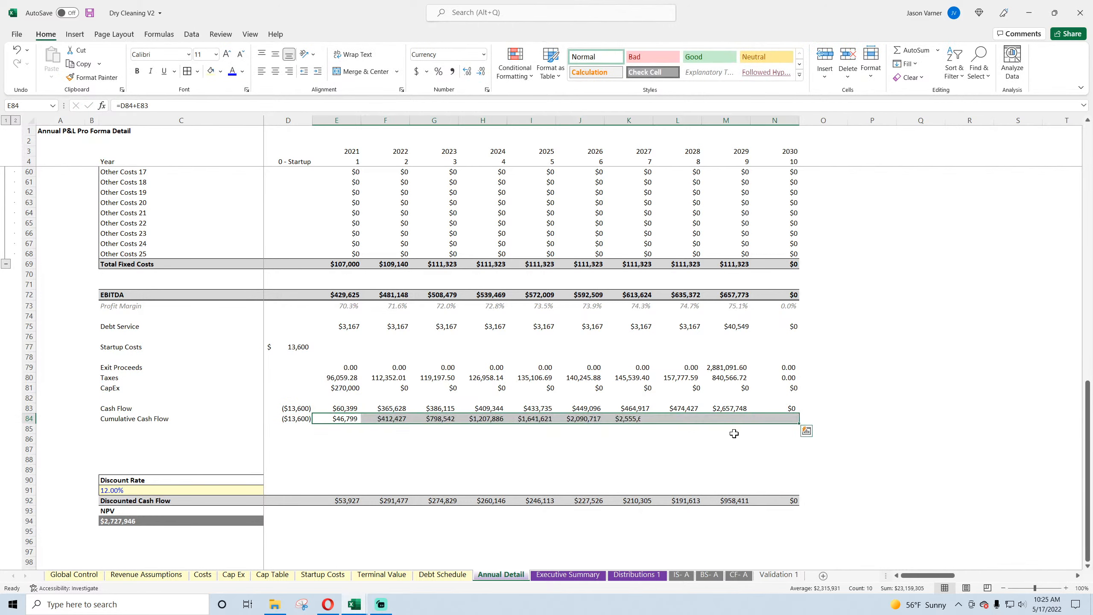
{"action": "left_click", "coordinate": [344, 439]}
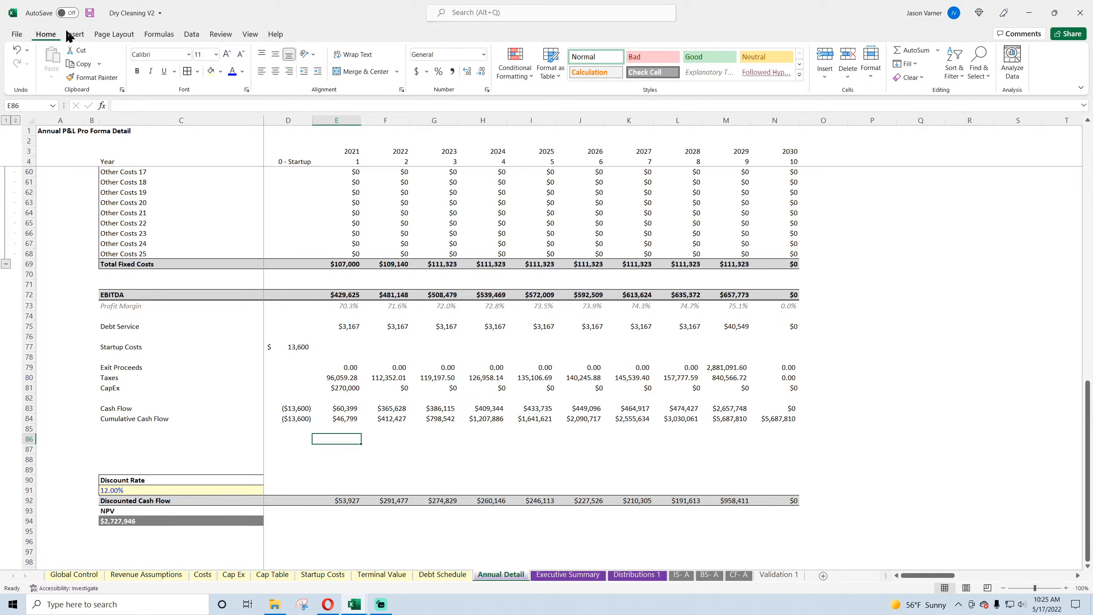
{"action": "left_click", "coordinate": [90, 13]}
Step: Examine the 2021 Taxes and CapEx formulas in Annual Detail and the building and equipment items on the Cap Ex sheet
{"action": "left_click", "coordinate": [338, 375]}
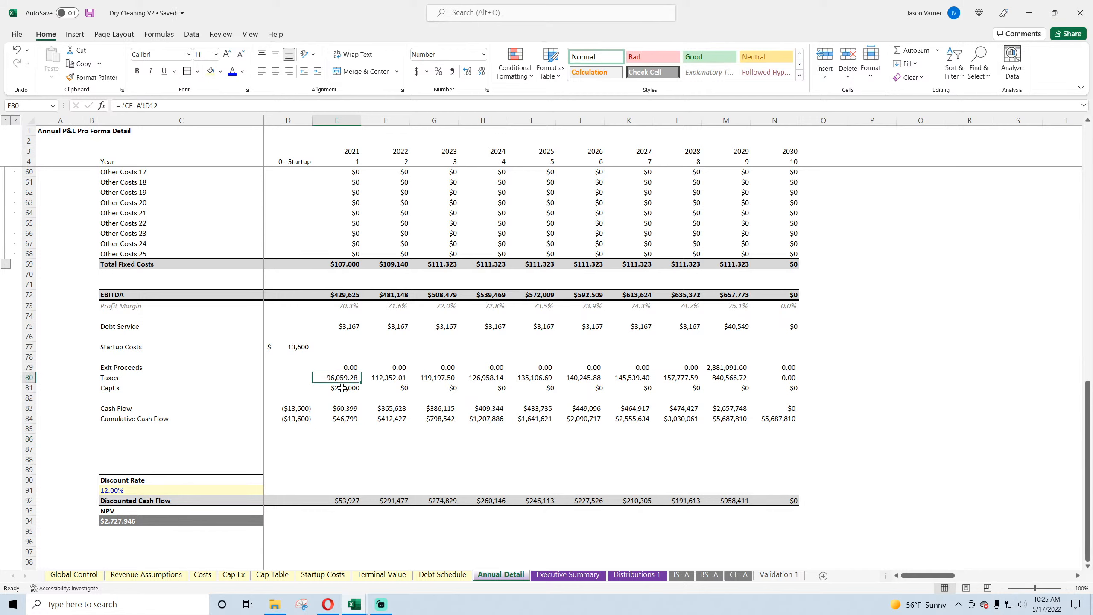
{"action": "left_click", "coordinate": [342, 388]}
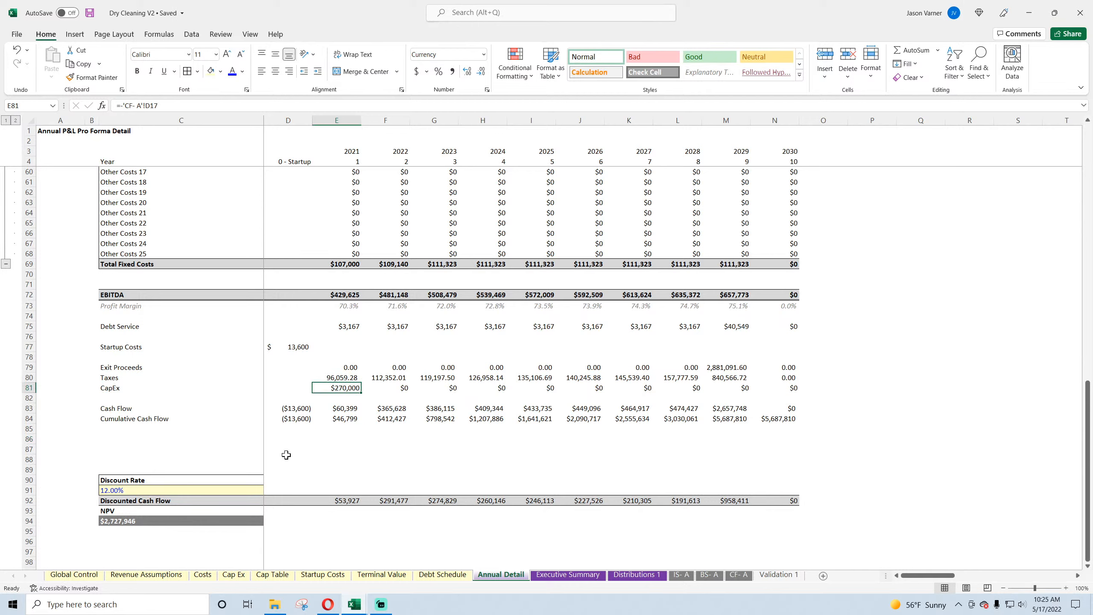
{"action": "left_click", "coordinate": [234, 574]}
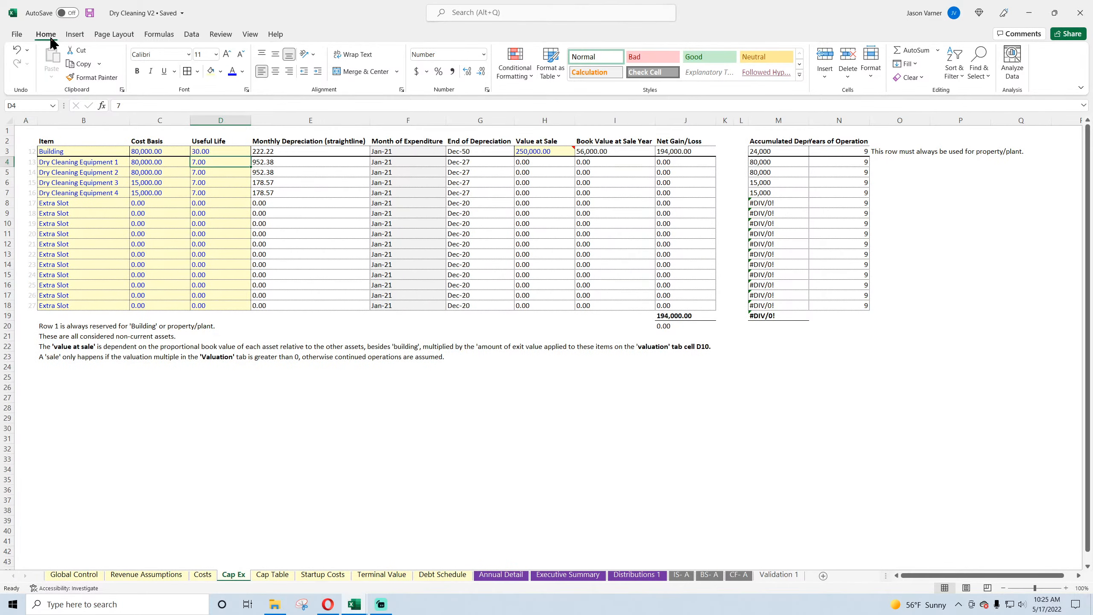
{"action": "left_click", "coordinate": [89, 14]}
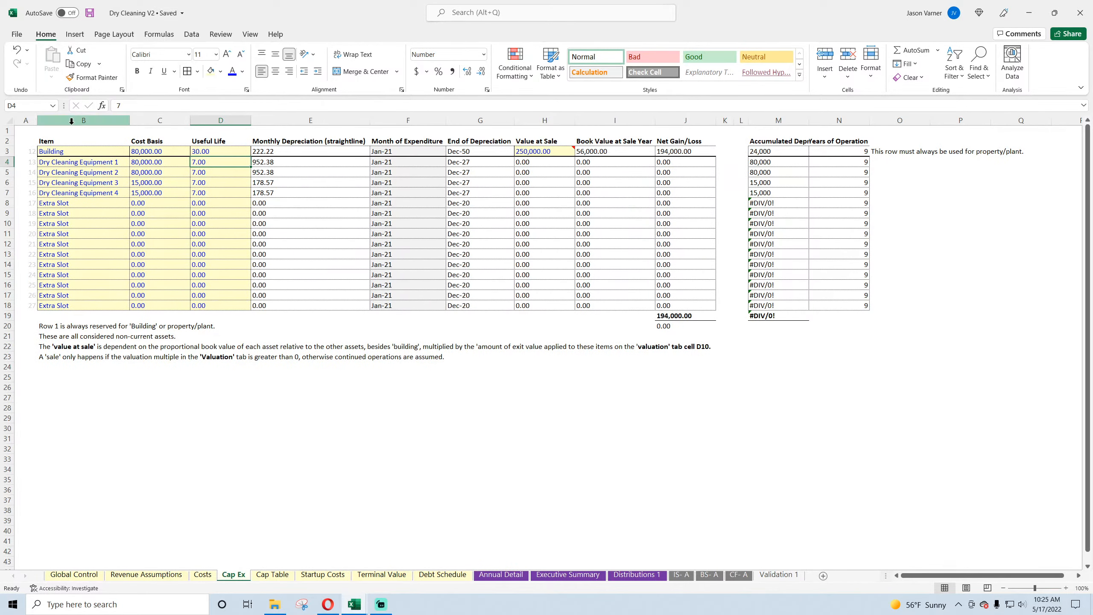
{"action": "left_click", "coordinate": [71, 152]}
{"action": "left_click", "coordinate": [72, 162]}
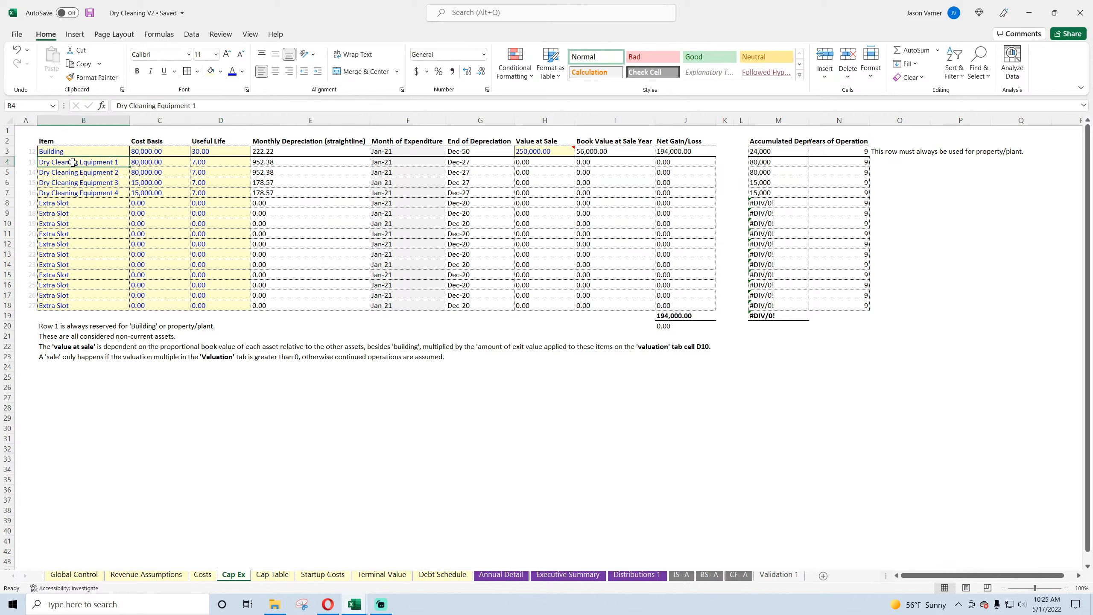
{"action": "left_click", "coordinate": [80, 151]}
{"action": "left_click", "coordinate": [81, 172]}
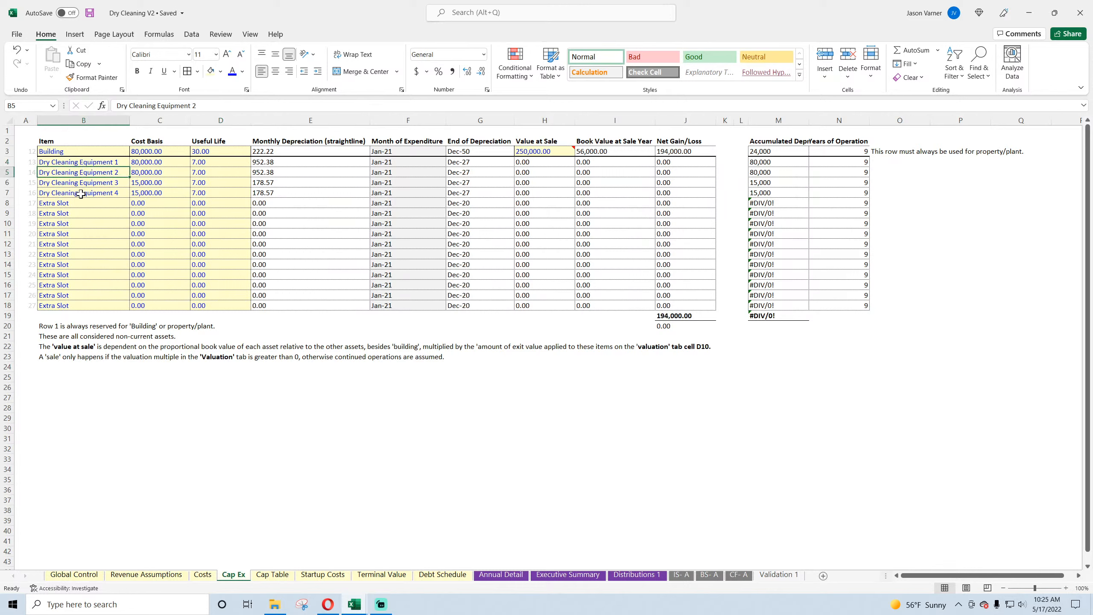
{"action": "left_click", "coordinate": [80, 194]}
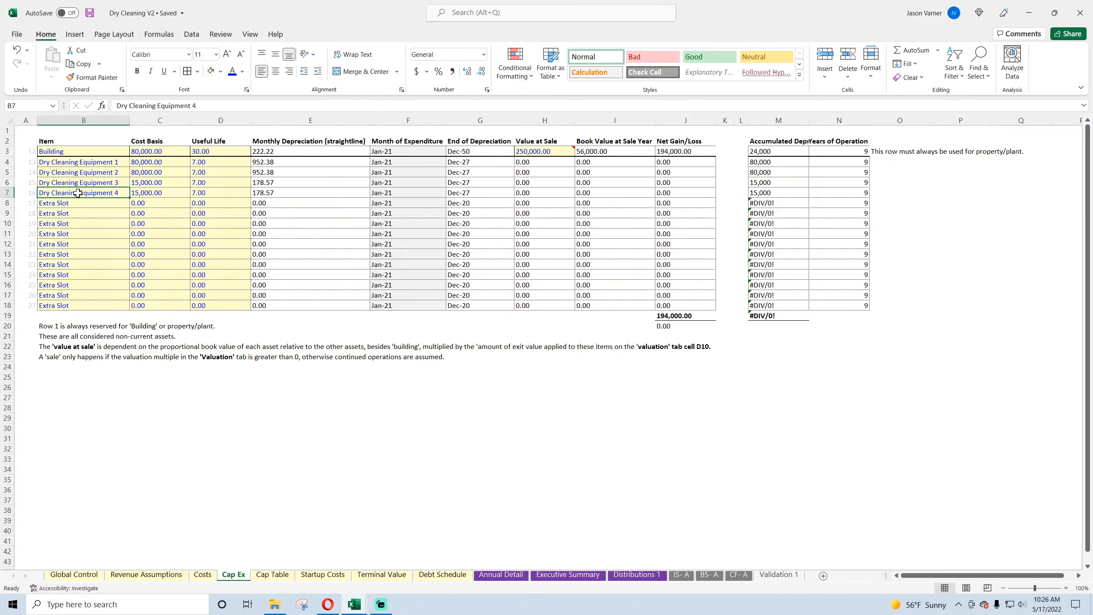
Step: Switch to the Food Truck V2 workbook, examine how its Period 0 Cash Flow formula in B41 is built, and return to Dry Cleaning V2
{"action": "left_click", "coordinate": [362, 605]}
{"action": "left_click", "coordinate": [415, 560]}
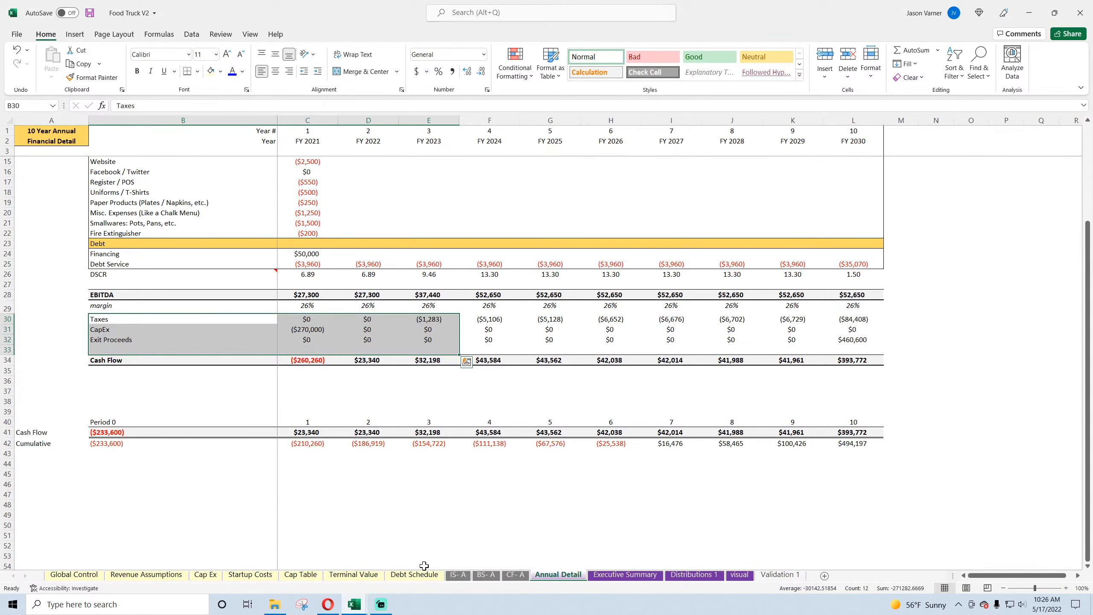
{"action": "left_click", "coordinate": [366, 517]}
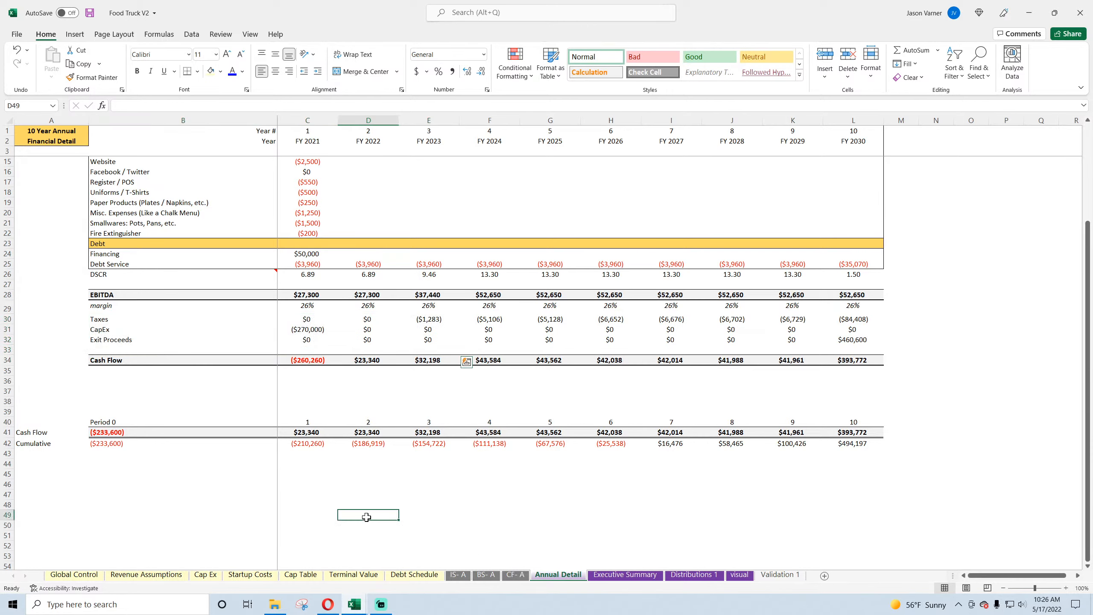
{"action": "left_click_drag", "start_coordinate": [303, 328], "coordinate": [17, 320]}
{"action": "left_click", "coordinate": [106, 434]}
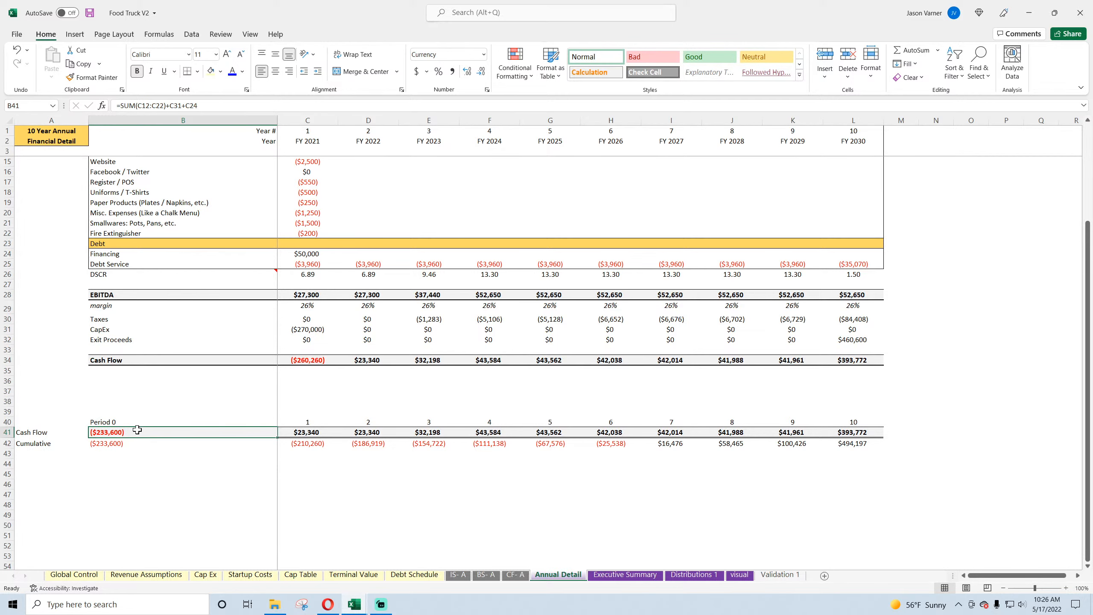
{"action": "double_click", "coordinate": [108, 432]}
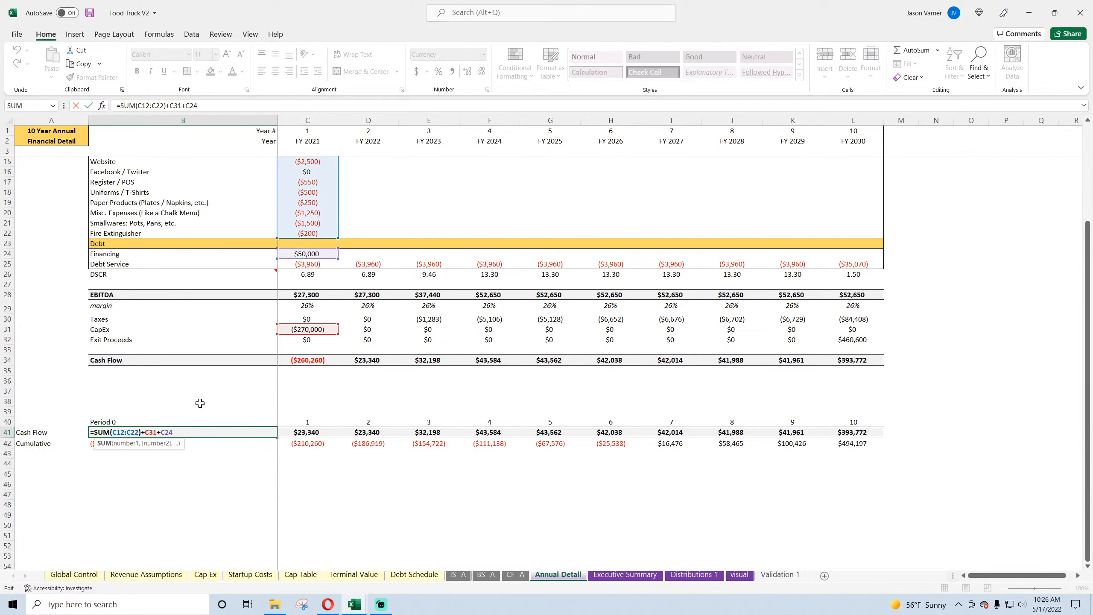
{"action": "scroll", "coordinate": [201, 402], "scroll_direction": "up", "scroll_amount": 4}
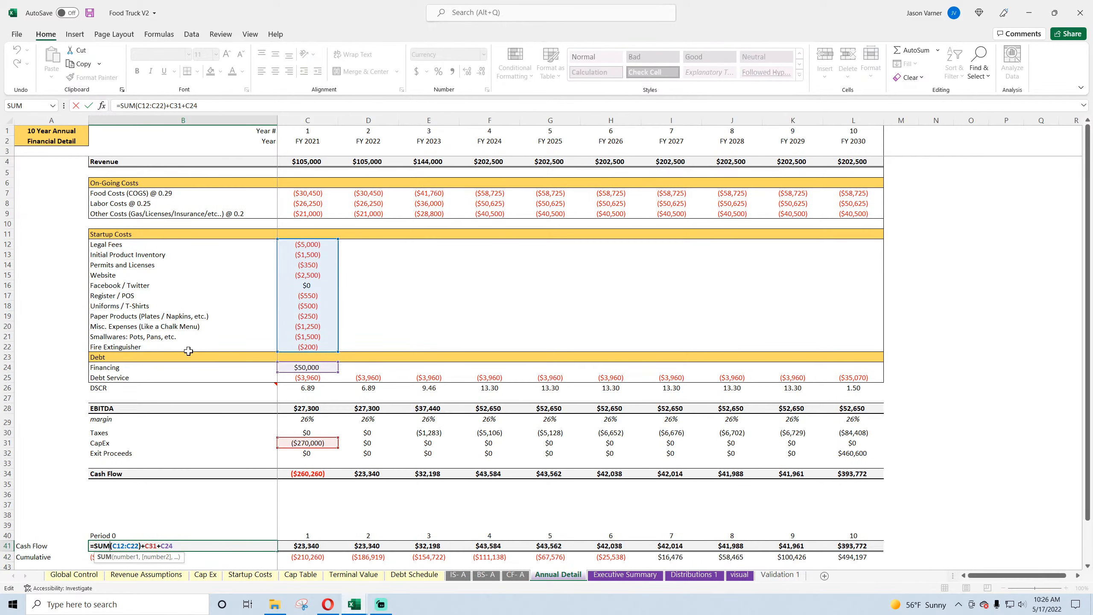
{"action": "key", "text": "Return"}
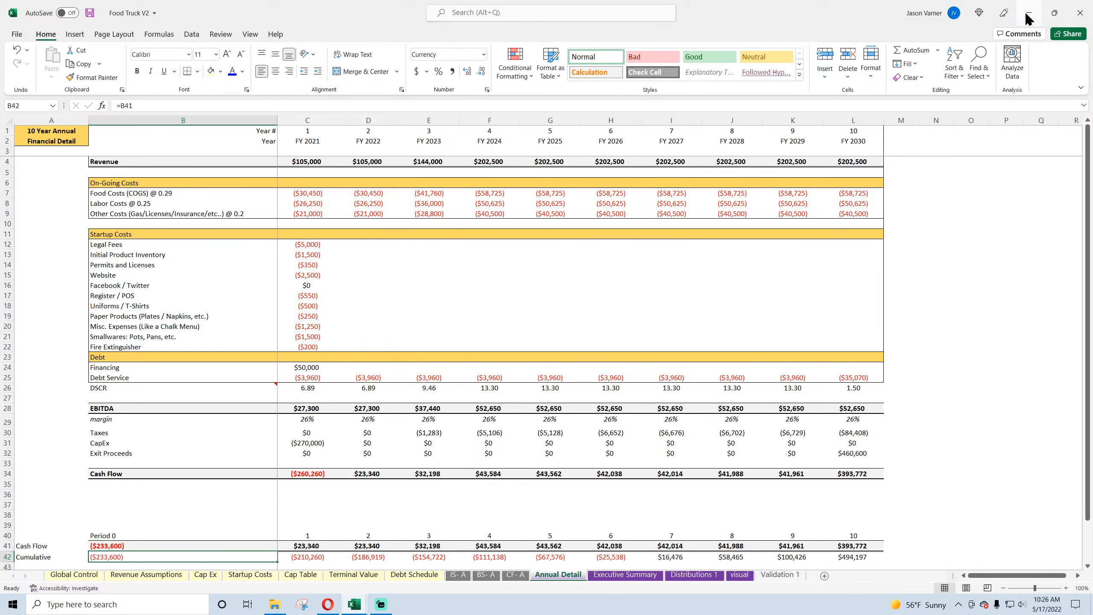
{"action": "left_click", "coordinate": [1080, 13]}
{"action": "left_click", "coordinate": [550, 316]}
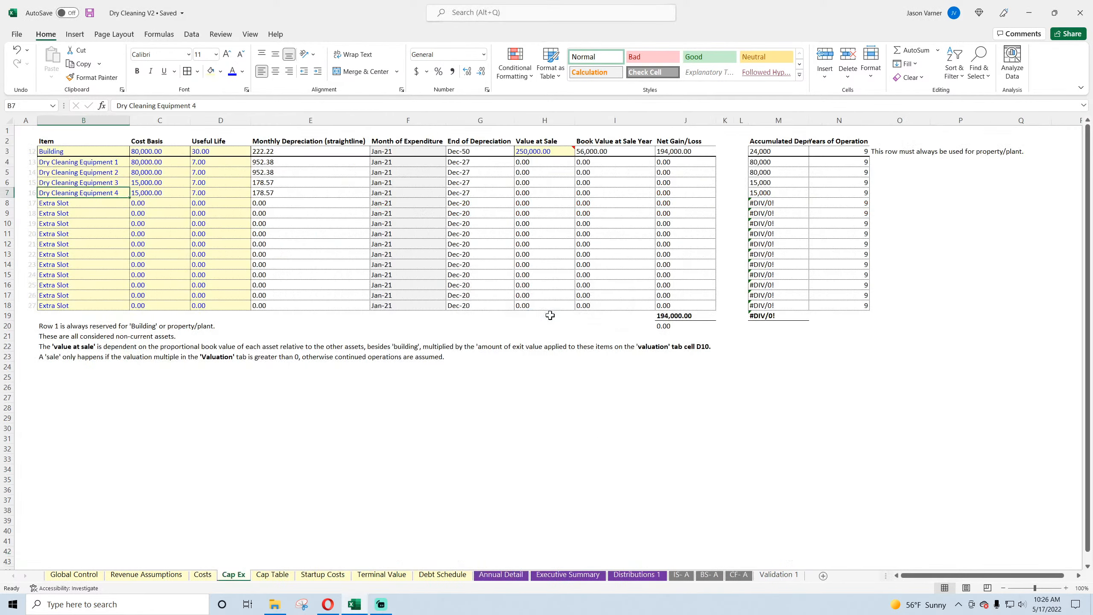
Step: Check the Cap Ex cost basis entries and open the Startup Cash Flow formula in D83 of Annual Detail for editing
{"action": "left_click", "coordinate": [480, 428]}
{"action": "left_click", "coordinate": [157, 154]}
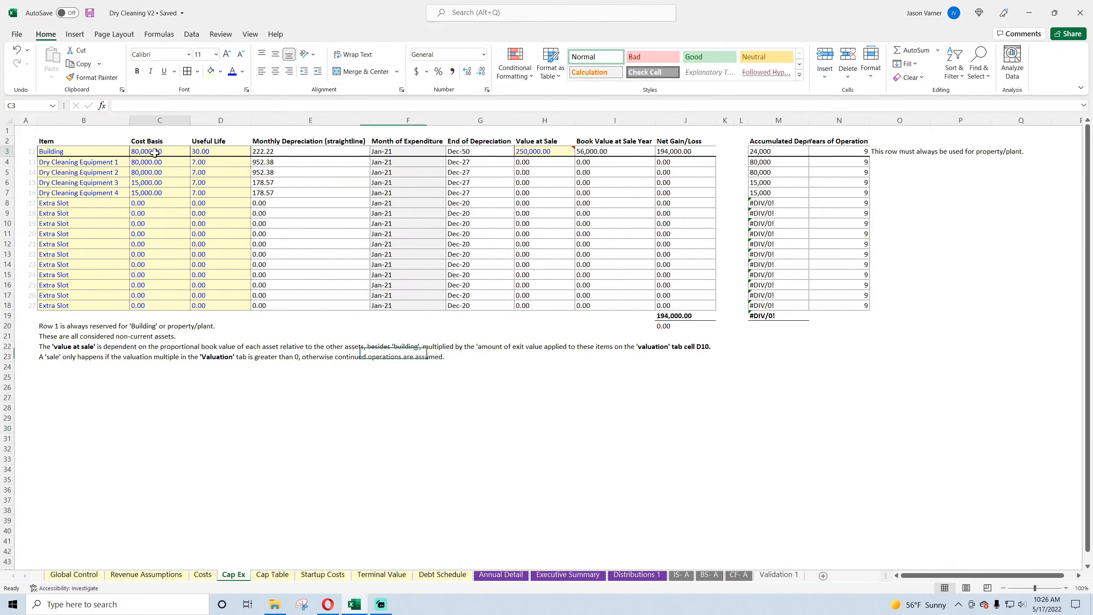
{"action": "left_click", "coordinate": [155, 182]}
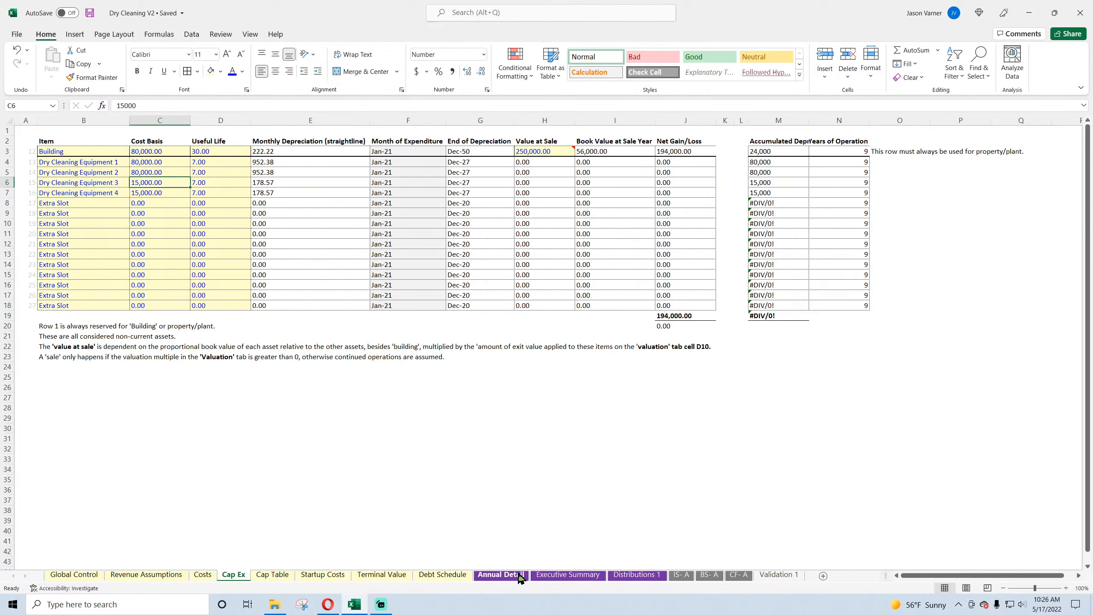
{"action": "left_click", "coordinate": [501, 574]}
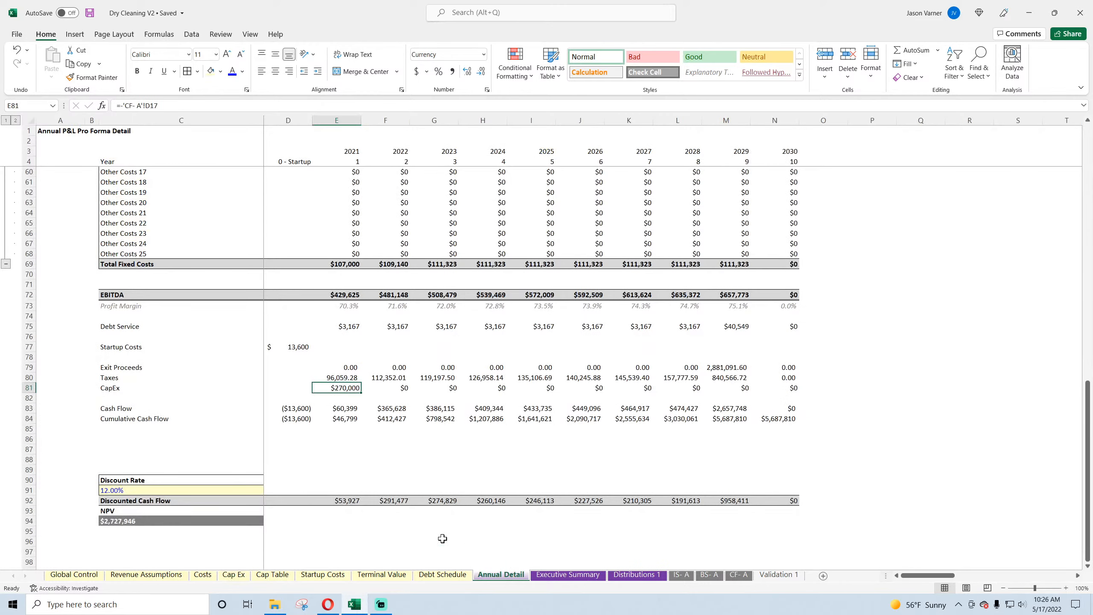
{"action": "left_click", "coordinate": [134, 409]}
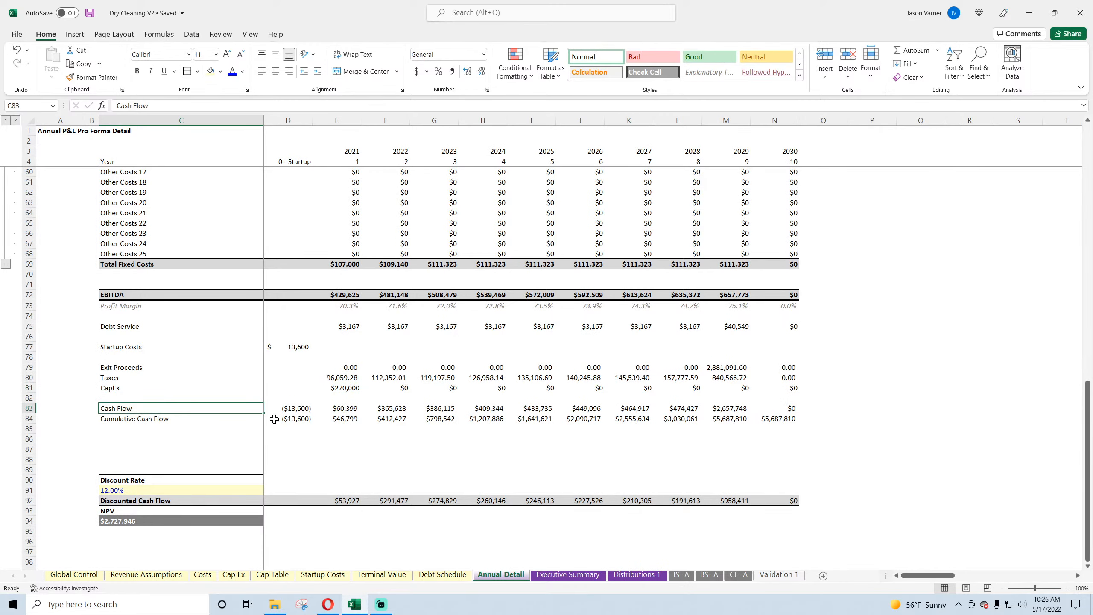
{"action": "left_click", "coordinate": [297, 409]}
{"action": "left_click", "coordinate": [221, 105]}
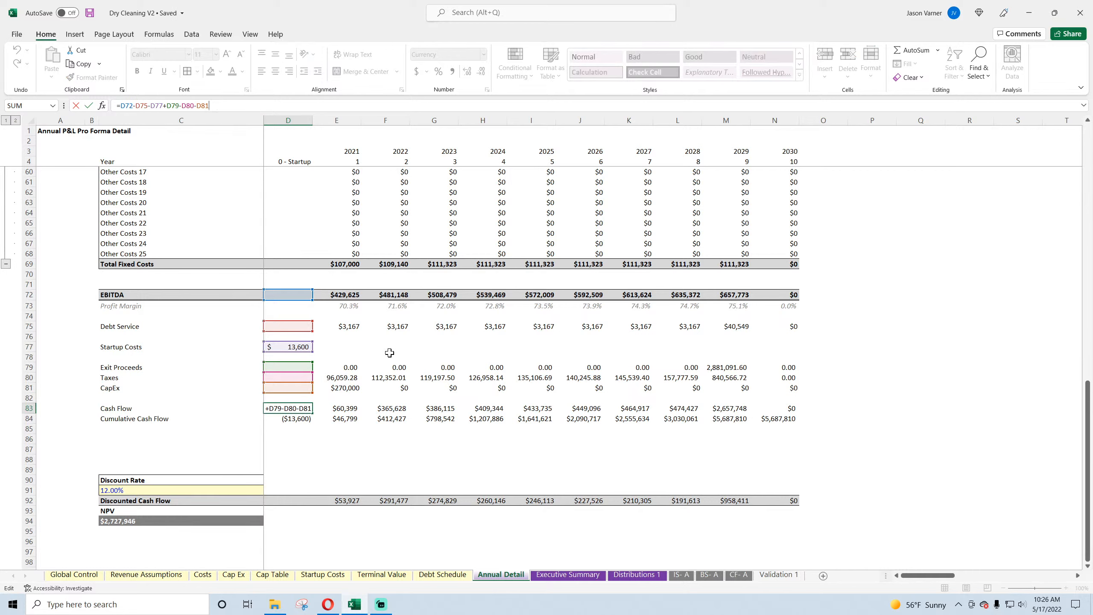
Step: Add a subtraction of the 2021 CapEx in E81 to the Startup Cash Flow formula in D83
{"action": "type", "text": "-"}
{"action": "left_click", "coordinate": [343, 389]}
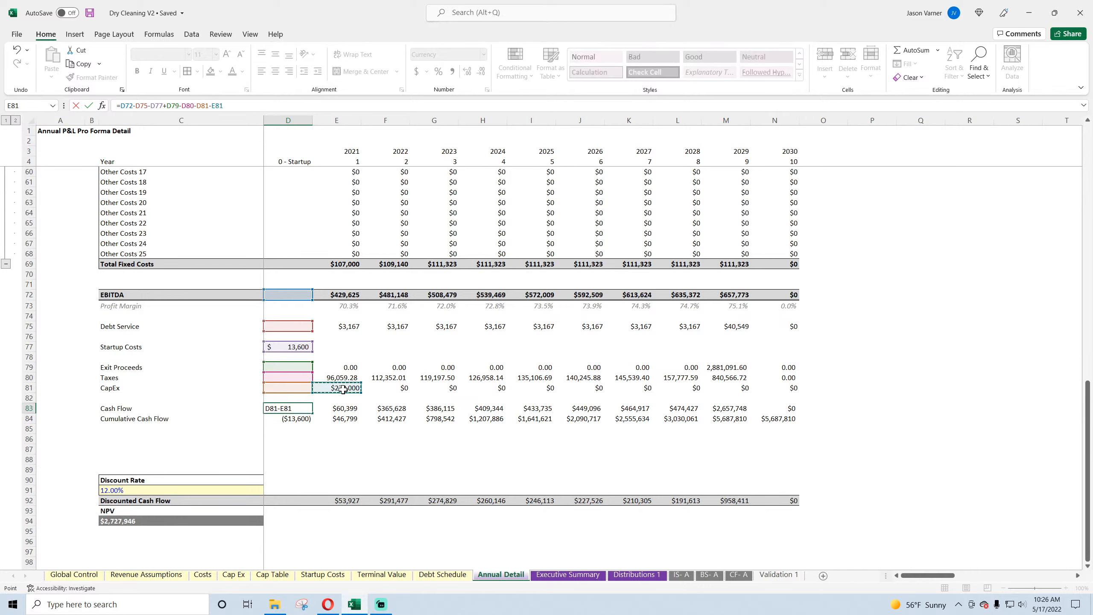
{"action": "key", "text": "Return"}
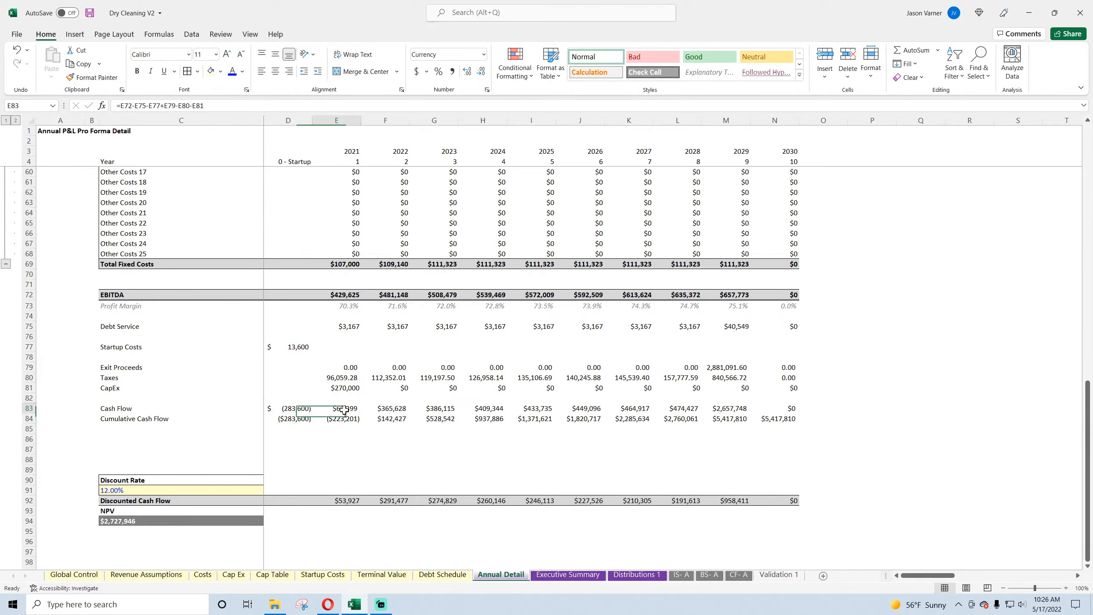
Step: Remove the CapEx term (-E81) from the 2021 Cash Flow formula in E83
{"action": "double_click", "coordinate": [343, 408]}
{"action": "mouse_move", "coordinate": [343, 393]}
{"action": "left_mouse_down"}
{"action": "mouse_move", "coordinate": [374, 391]}
{"action": "mouse_move", "coordinate": [350, 390]}
{"action": "left_mouse_up"}
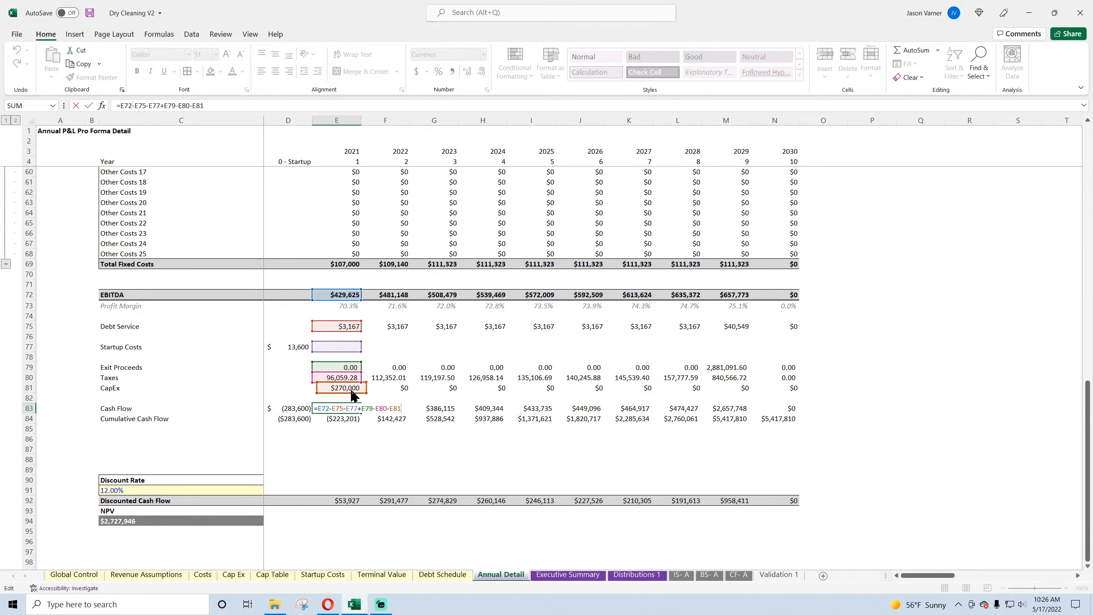
{"action": "key", "text": "BackSpace"}
{"action": "key", "text": "BackSpace"}
{"action": "key", "text": "BackSpace"}
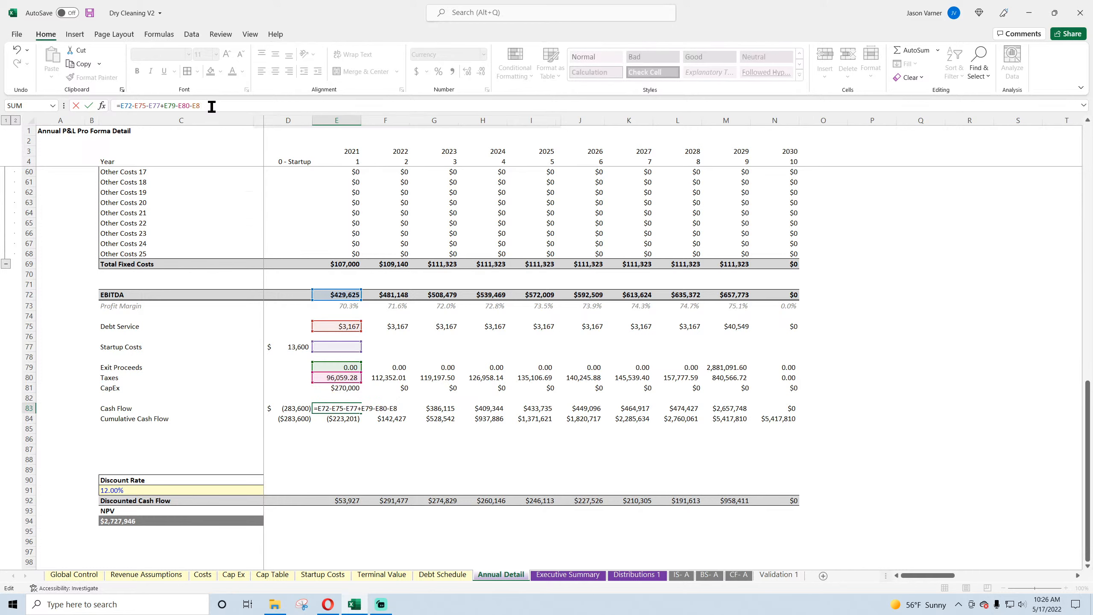
{"action": "key", "text": "Return"}
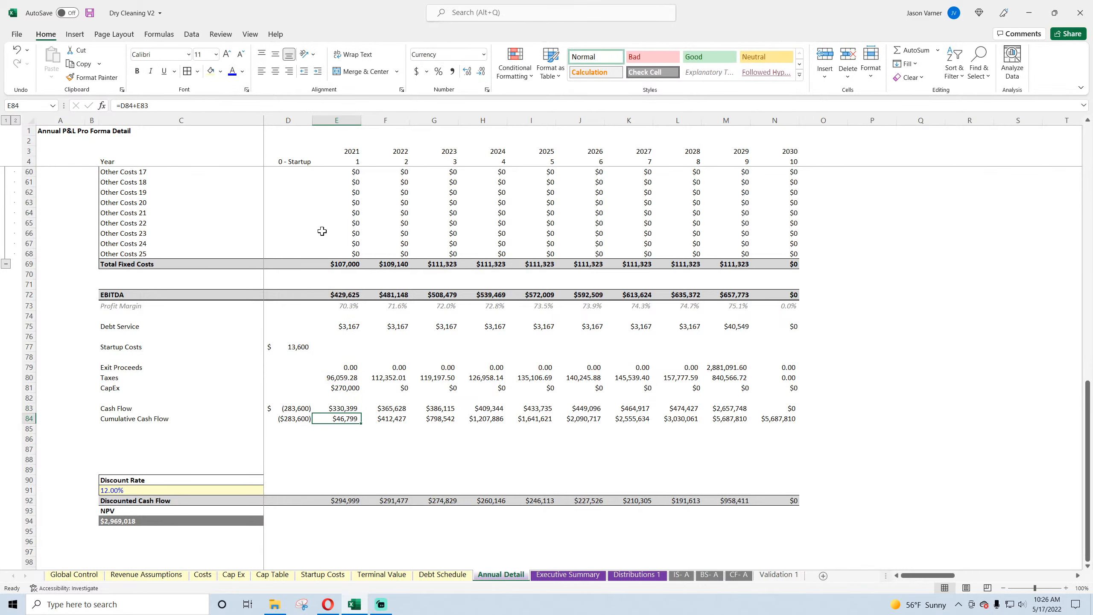
Step: Undo the two Cash Flow formula edits in D83 and E83, and redo them to compare the effect
{"action": "left_click", "coordinate": [17, 54]}
{"action": "left_click", "coordinate": [16, 54]}
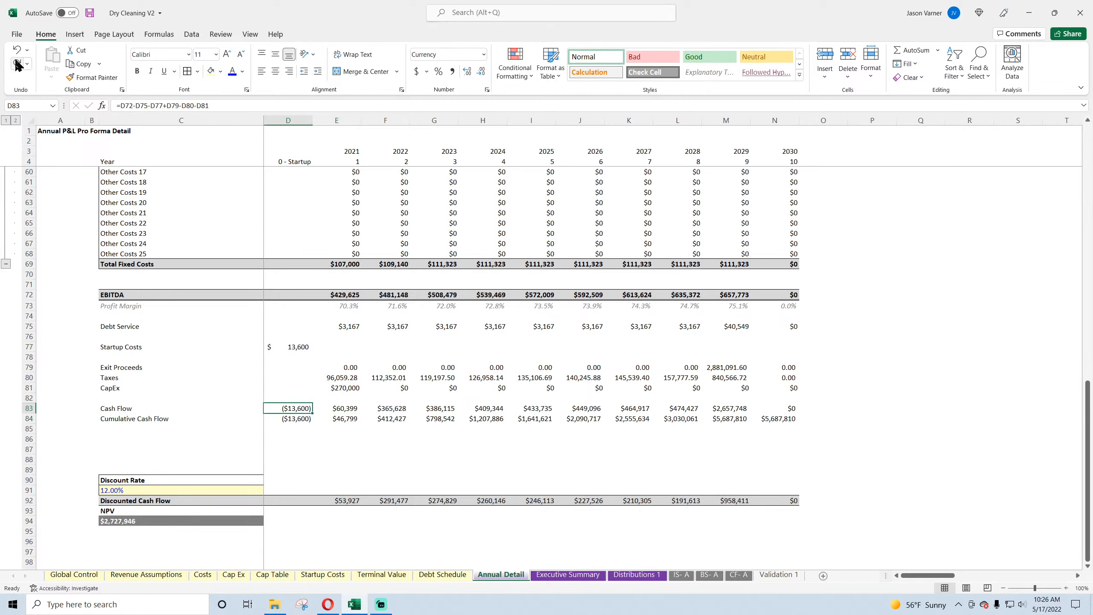
{"action": "left_click", "coordinate": [16, 64]}
{"action": "left_click", "coordinate": [17, 63]}
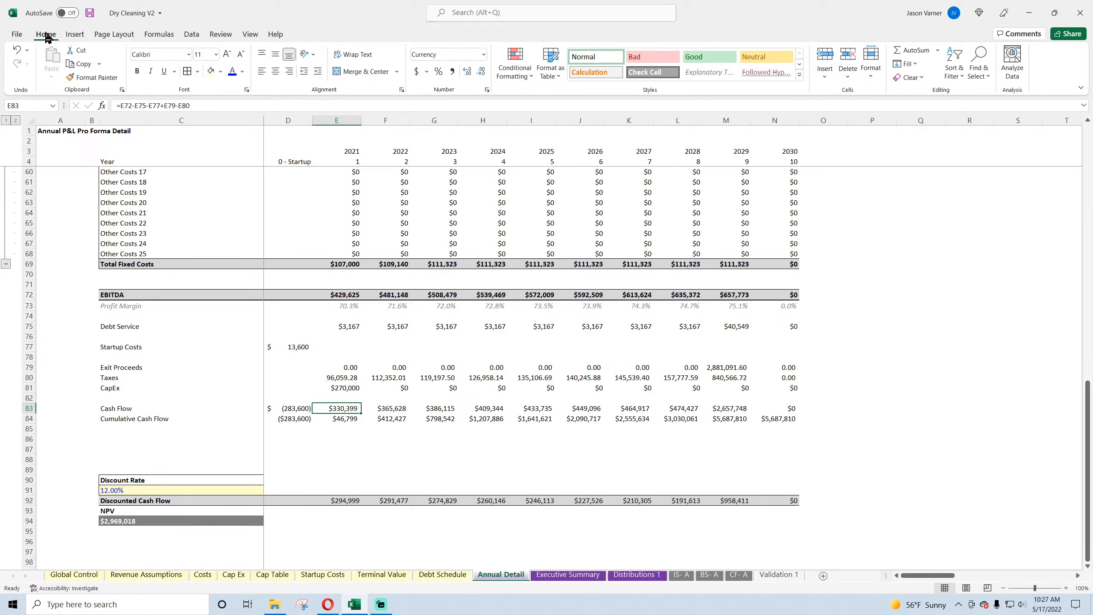
Step: Save the workbook and check the Startup and 2021 Cash Flow formulas in row 83
{"action": "left_click", "coordinate": [90, 13]}
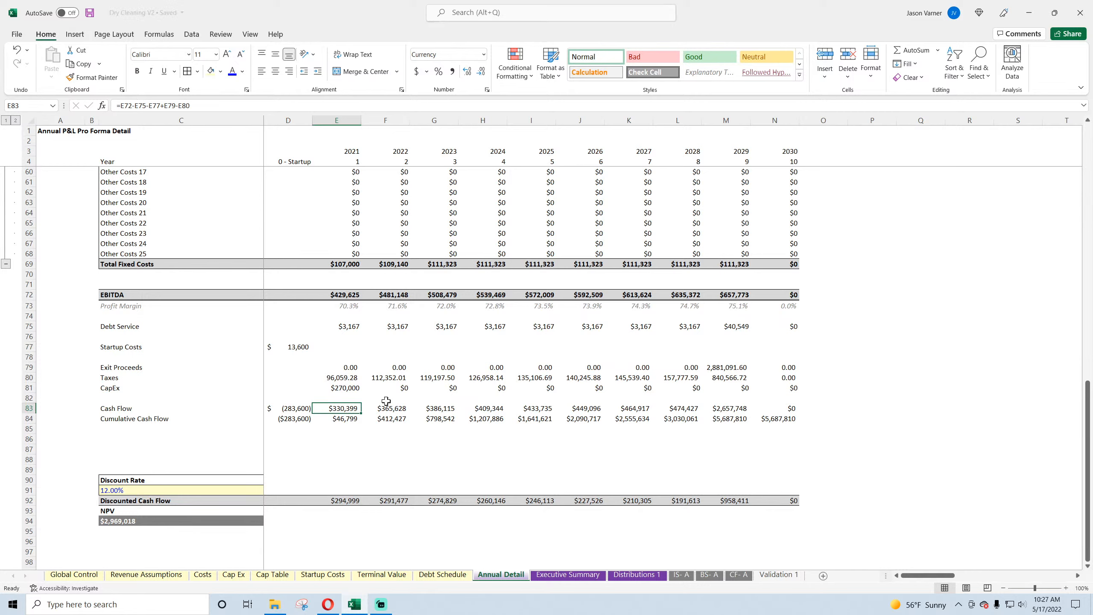
{"action": "left_click", "coordinate": [301, 408]}
{"action": "left_click", "coordinate": [324, 409]}
{"action": "left_click", "coordinate": [292, 408]}
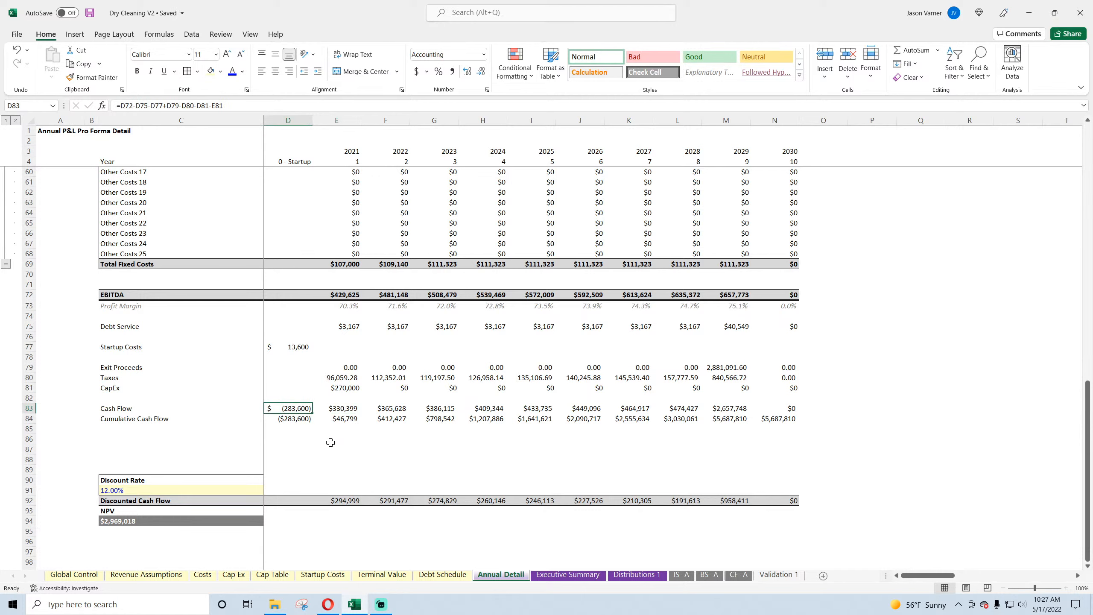
Step: Format the Cash Flow row from its label through 2030 with top and bottom borders, bold text and a light grey fill
{"action": "left_click_drag", "start_coordinate": [780, 422], "coordinate": [166, 409]}
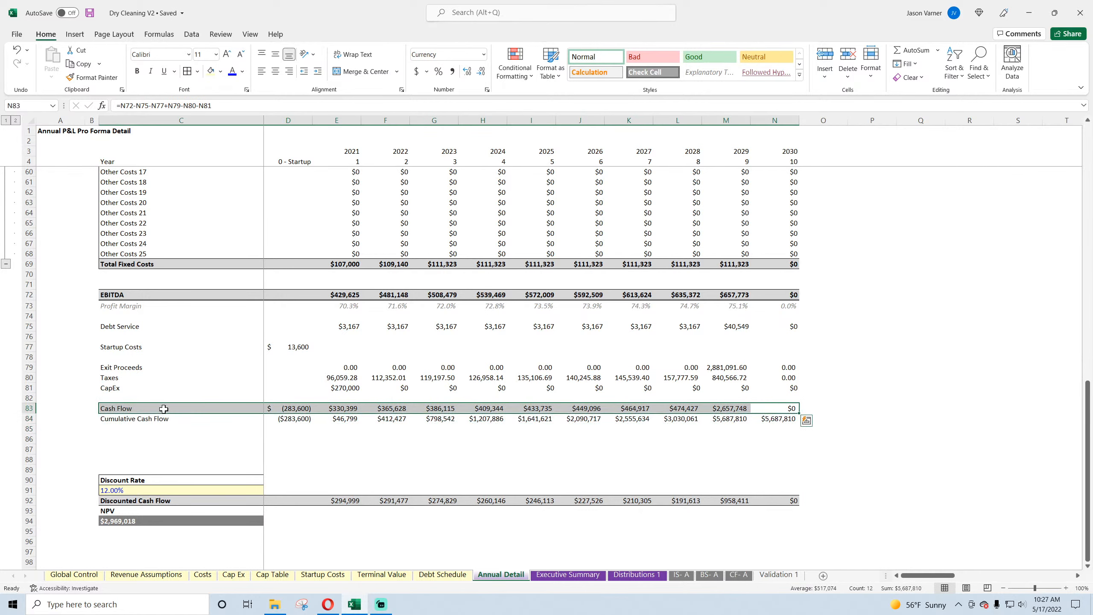
{"action": "left_click", "coordinate": [197, 70]}
{"action": "left_click", "coordinate": [225, 290]}
{"action": "left_click", "coordinate": [137, 71]}
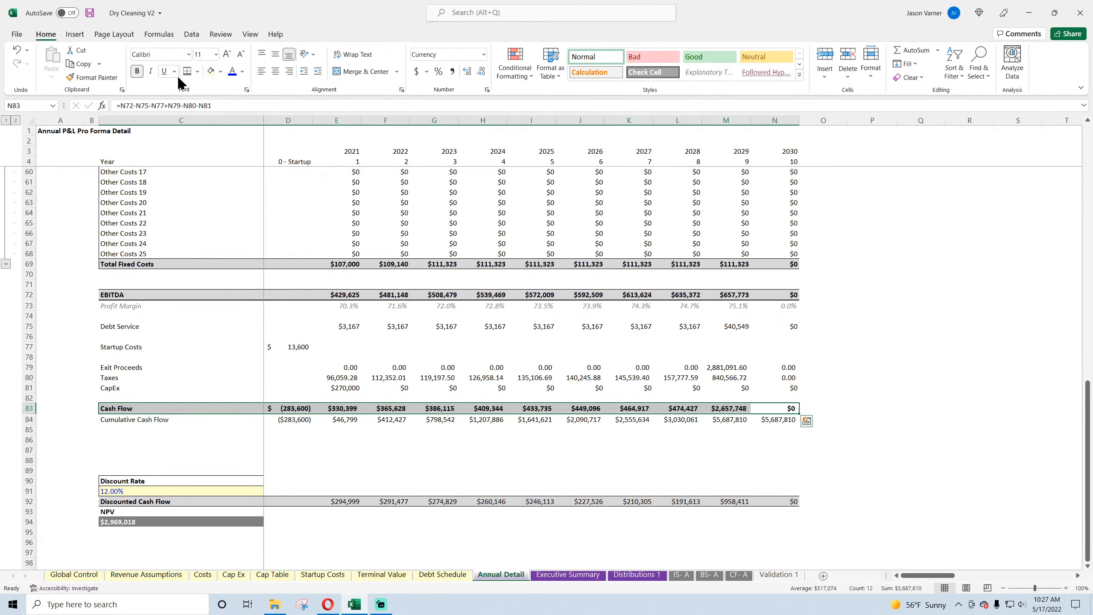
{"action": "left_click", "coordinate": [221, 71]}
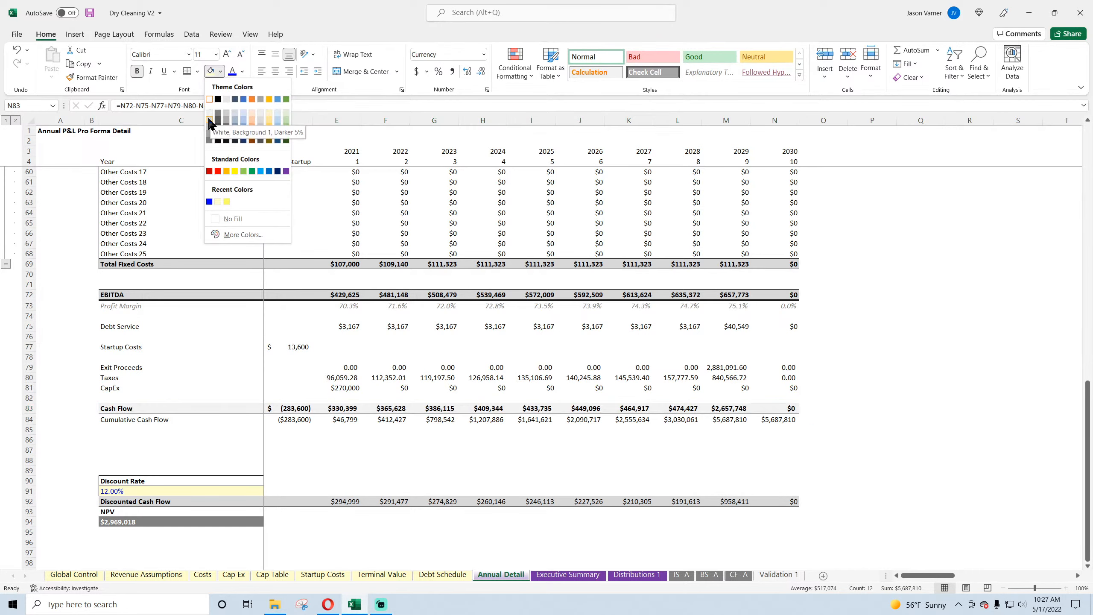
{"action": "left_click", "coordinate": [210, 122]}
{"action": "left_click", "coordinate": [307, 440]}
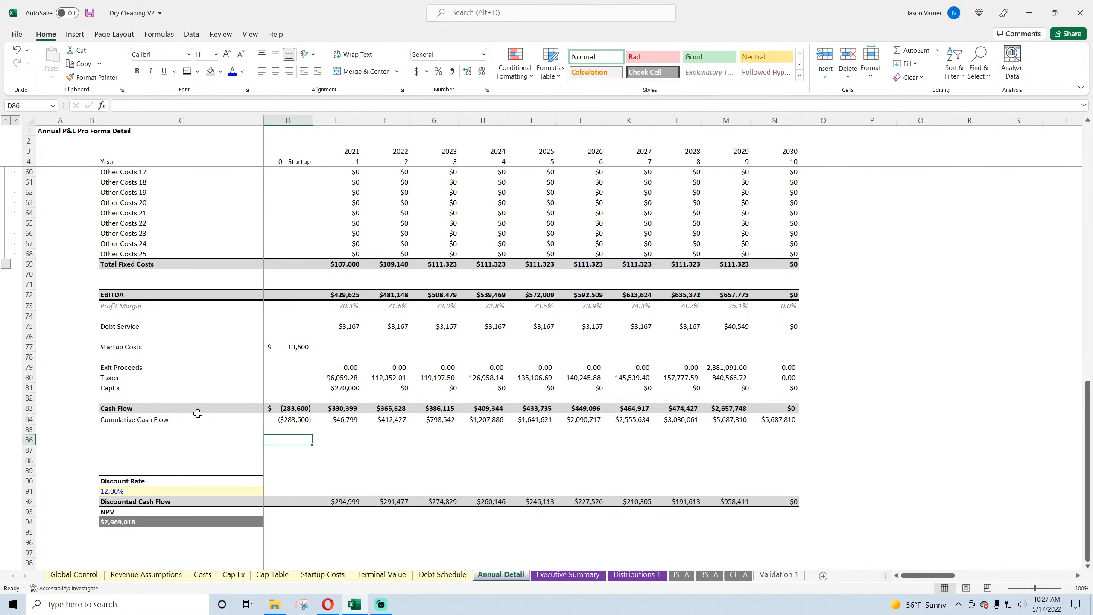
Step: Check the Startup Costs, 2021 CapEx and yearly Cash Flow cells, and save the workbook
{"action": "left_click", "coordinate": [295, 419]}
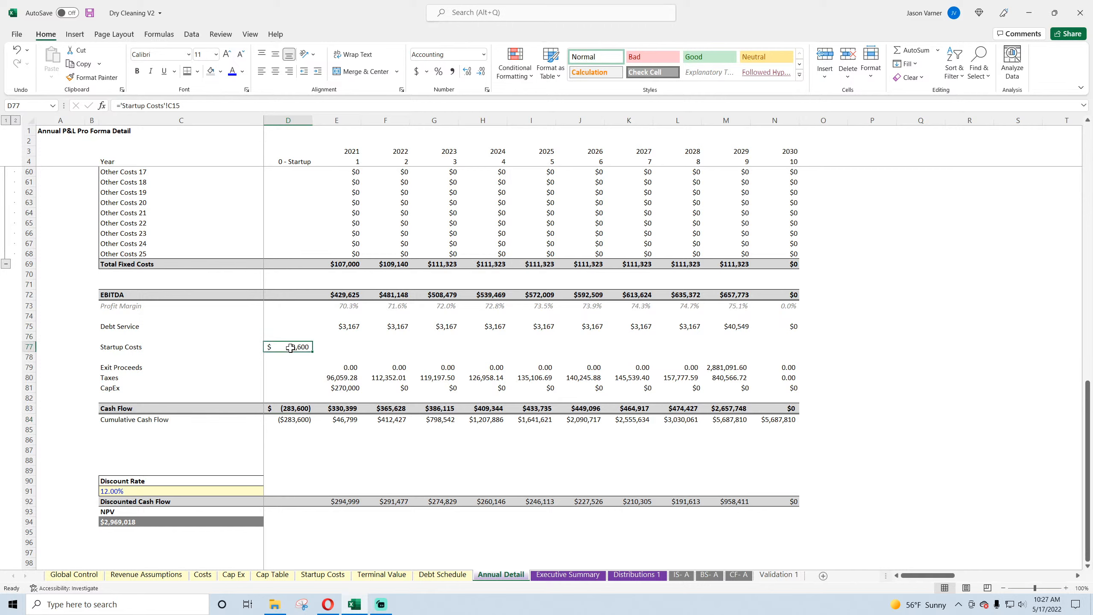
{"action": "left_click", "coordinate": [343, 384]}
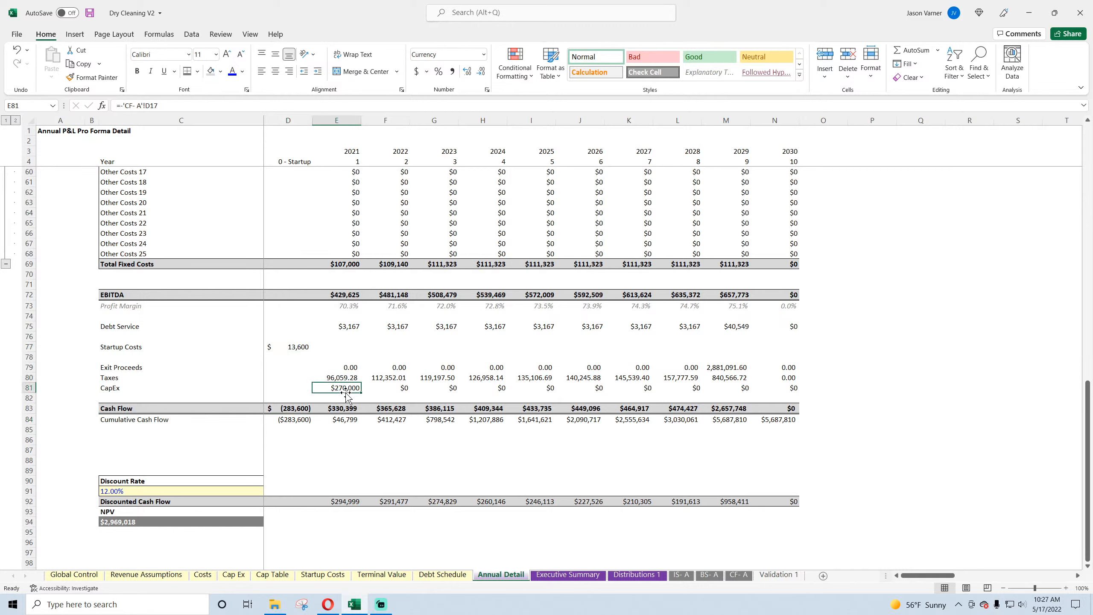
{"action": "left_click_drag", "start_coordinate": [340, 408], "coordinate": [756, 409]}
{"action": "left_click", "coordinate": [339, 409]}
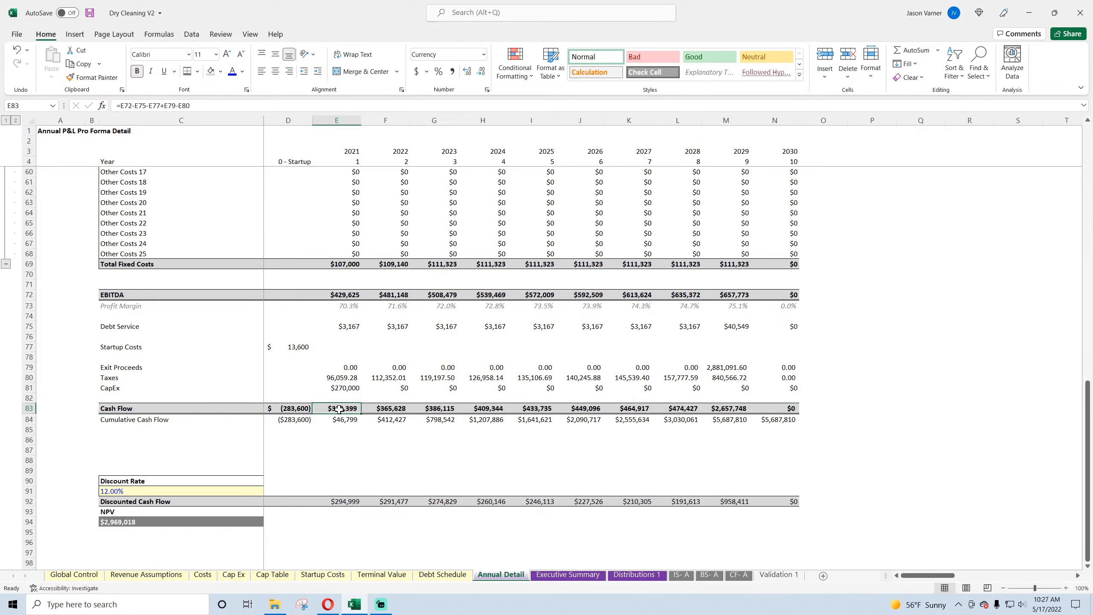
{"action": "left_click", "coordinate": [90, 13]}
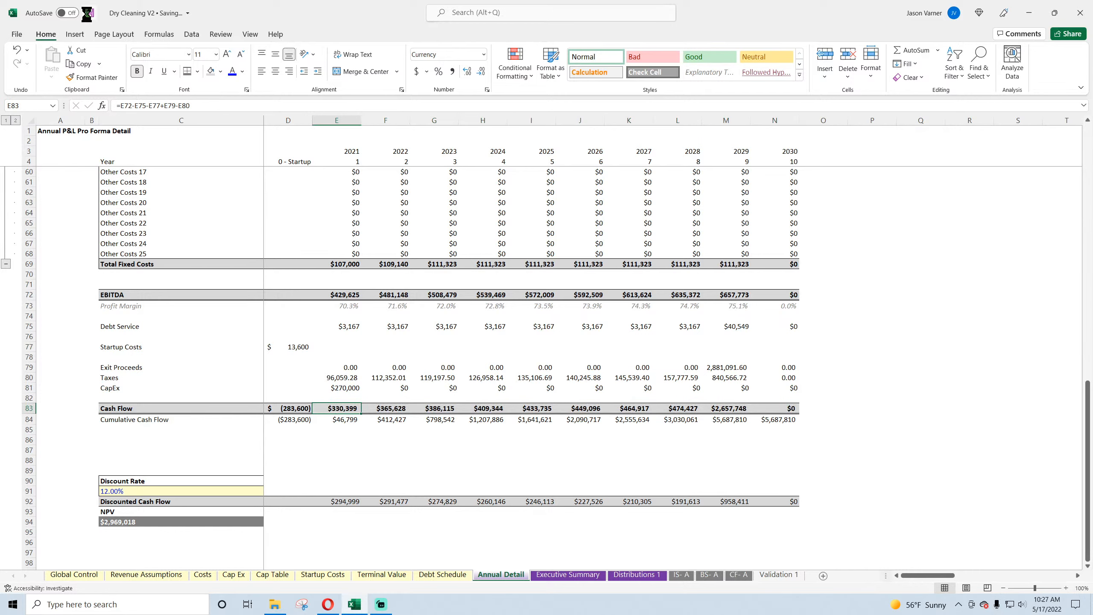
{"action": "left_click", "coordinate": [342, 455]}
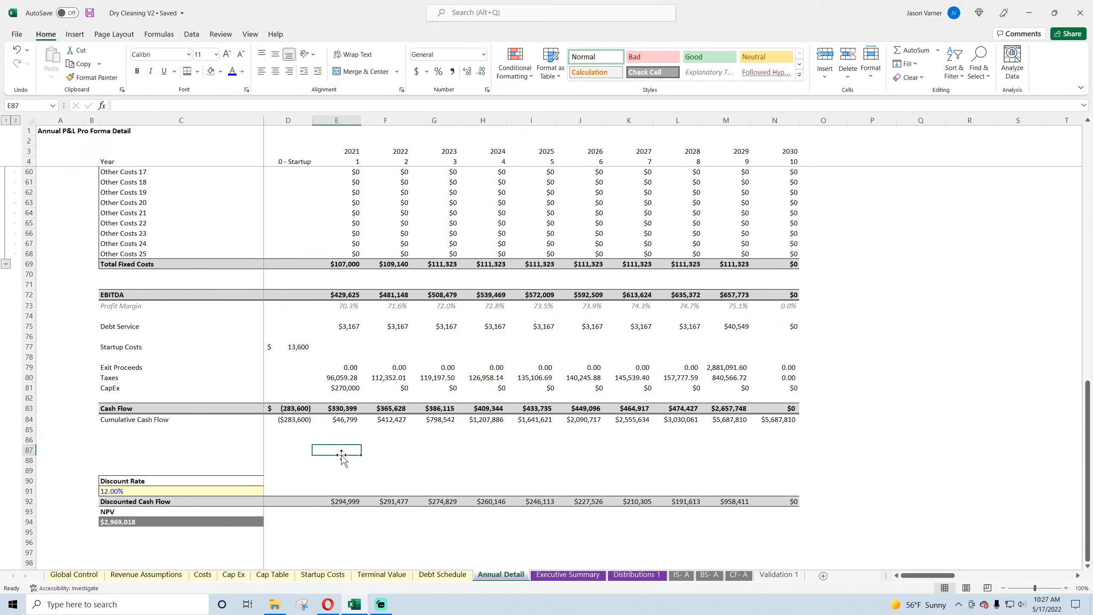
Step: Review Annual Detail from 2021 Revenue and Contribution Margin through the fixed costs to the Startup Cash Flow
{"action": "scroll", "coordinate": [343, 427], "scroll_direction": "up", "scroll_amount": 18}
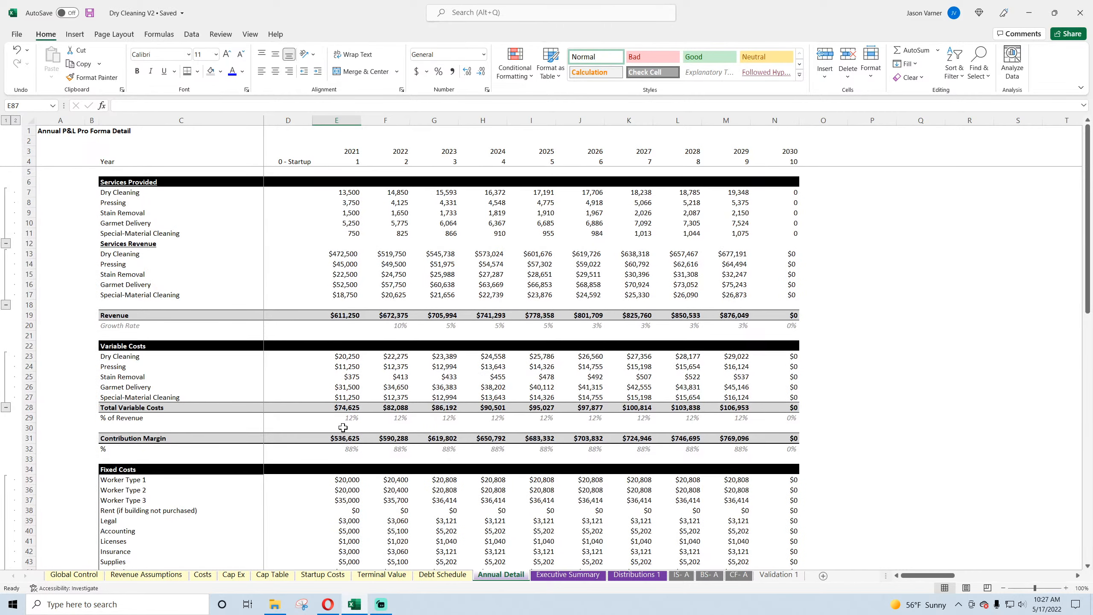
{"action": "left_click", "coordinate": [347, 313]}
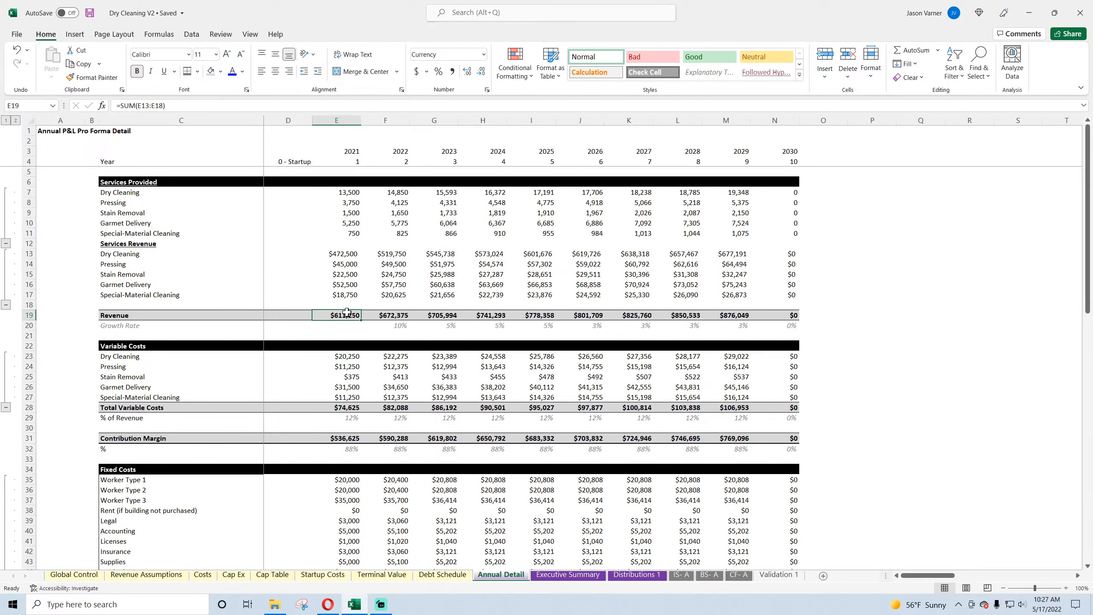
{"action": "left_click", "coordinate": [348, 437]}
{"action": "scroll", "coordinate": [351, 438], "scroll_direction": "down", "scroll_amount": 4}
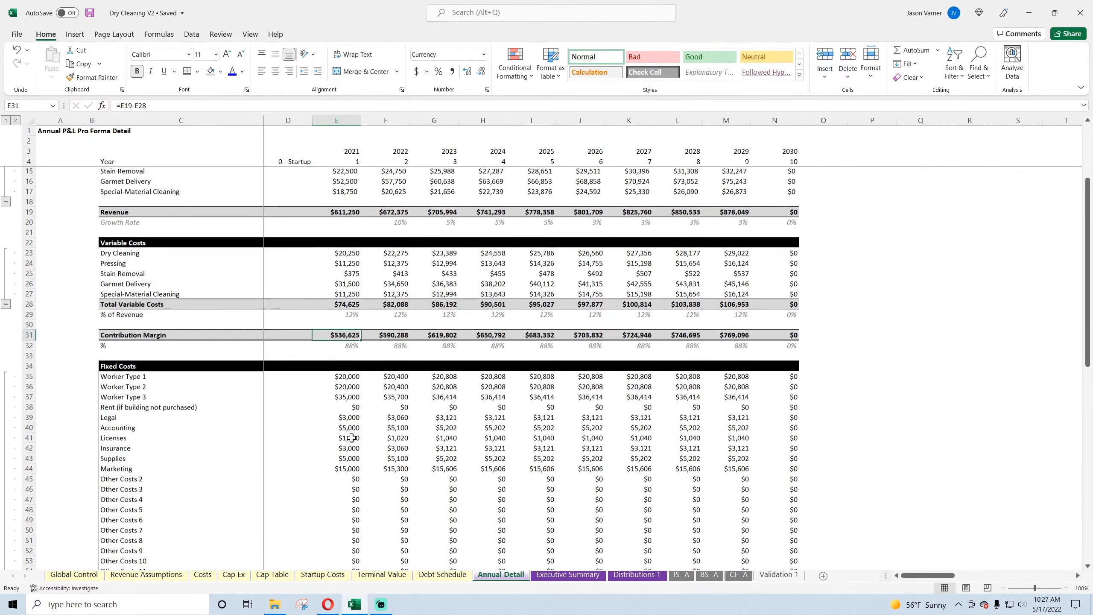
{"action": "left_click_drag", "start_coordinate": [343, 367], "coordinate": [339, 449]}
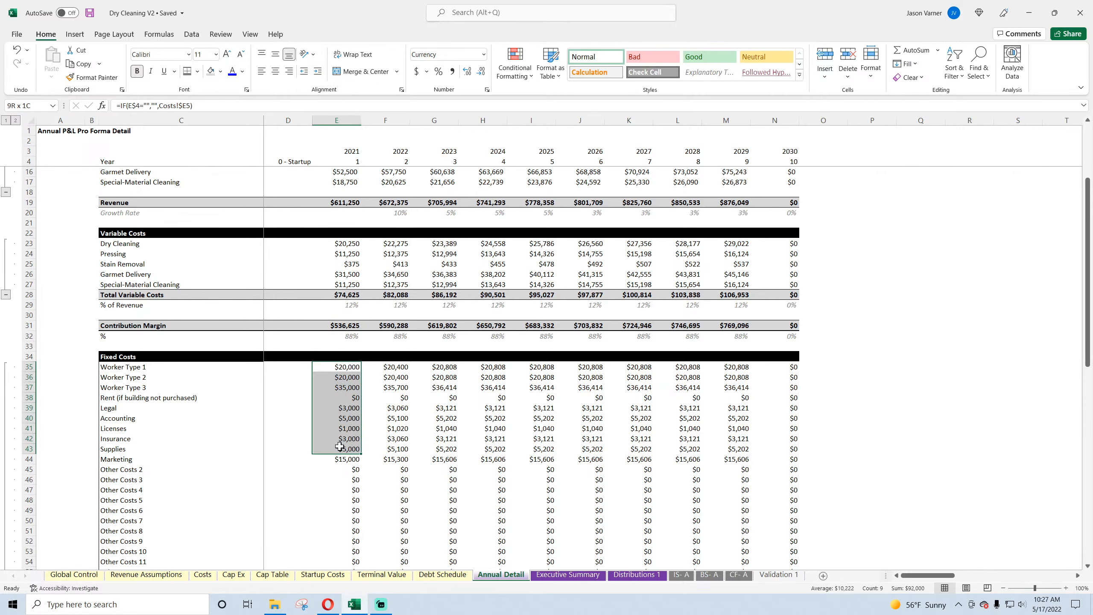
{"action": "left_click", "coordinate": [344, 387]}
{"action": "left_click", "coordinate": [344, 418]}
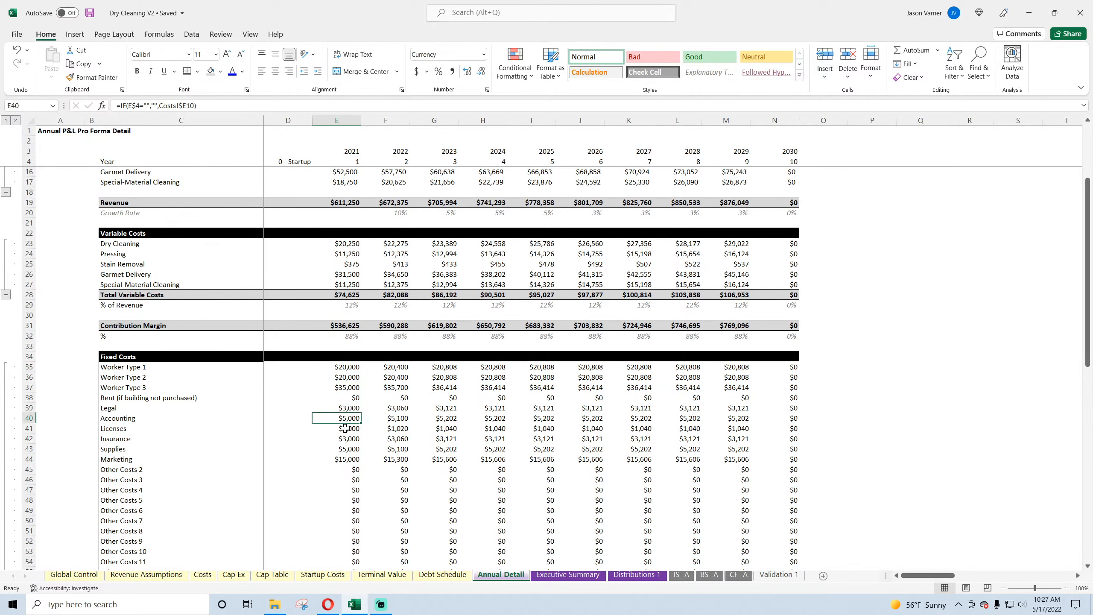
{"action": "scroll", "coordinate": [346, 427], "scroll_direction": "down", "scroll_amount": 15}
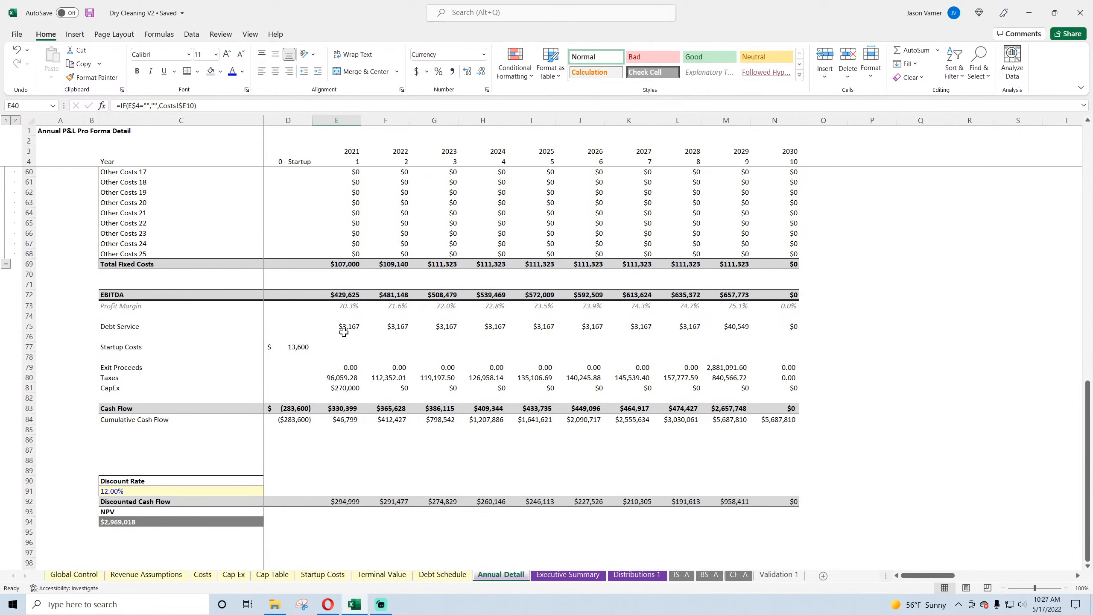
{"action": "left_click", "coordinate": [295, 408]}
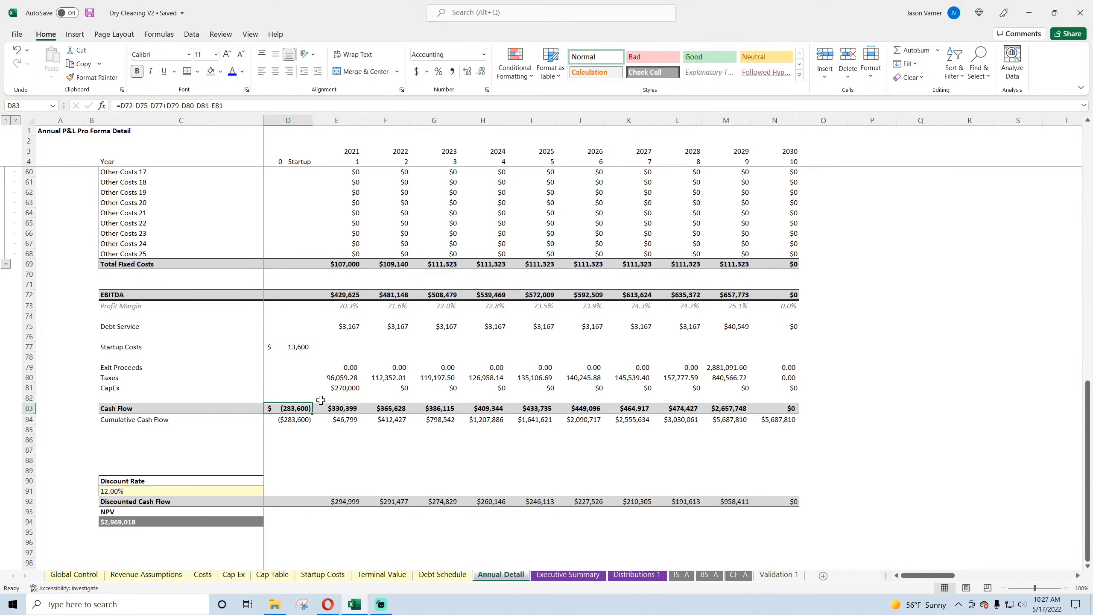
{"action": "left_click", "coordinate": [362, 449]}
{"action": "scroll", "coordinate": [287, 434], "scroll_direction": "down", "scroll_amount": 4}
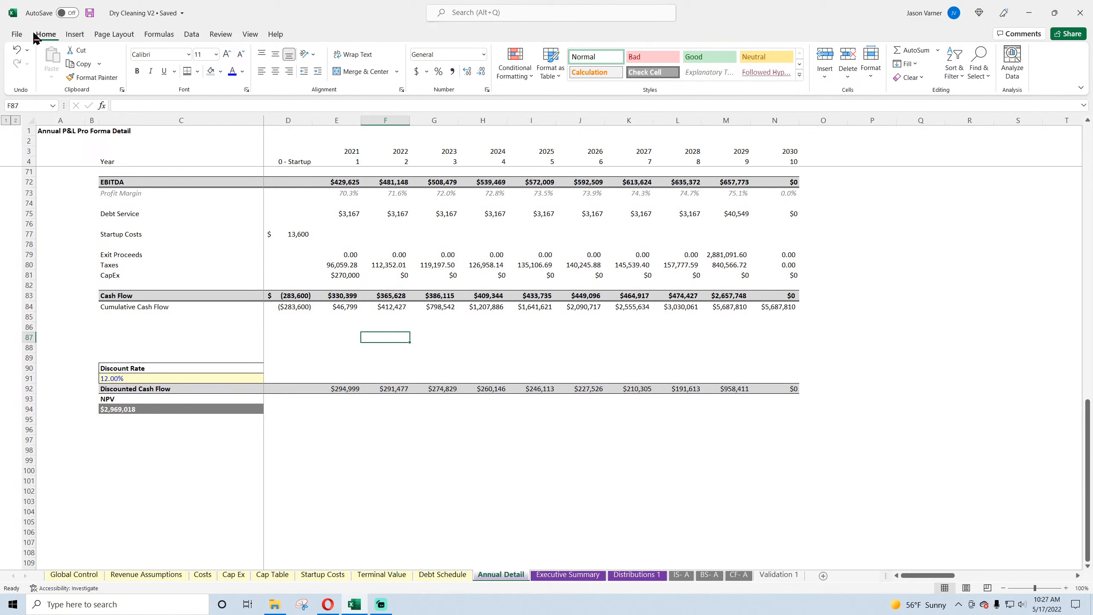
Step: On Global Control, change the Total Equity Required for Project formula in C16 to =-MIN('Annual Detail'!84:84)
{"action": "left_click", "coordinate": [294, 306]}
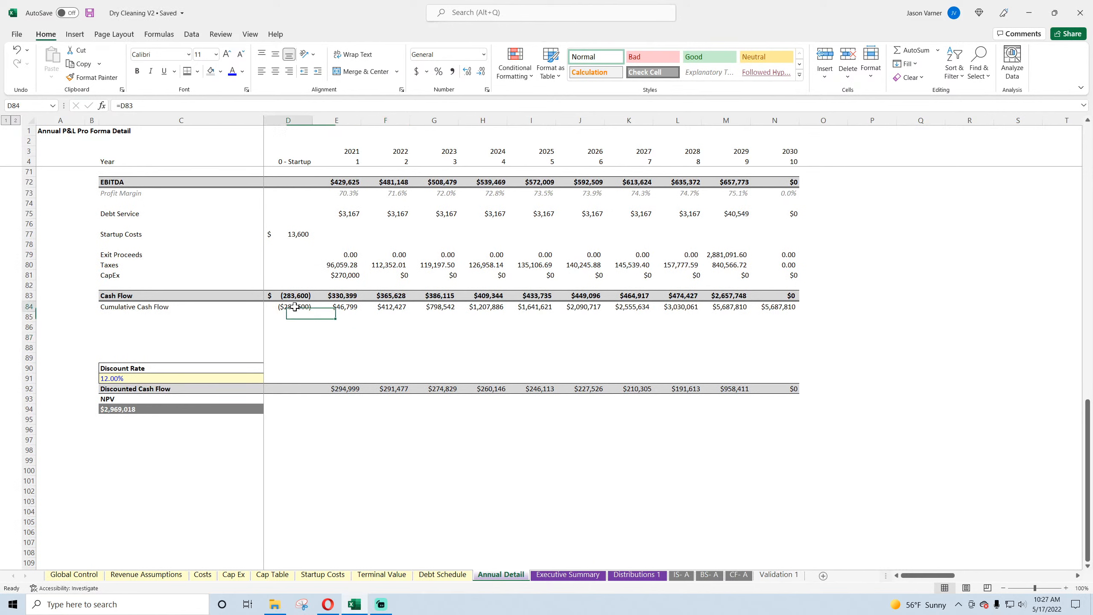
{"action": "left_click", "coordinate": [85, 576]}
{"action": "left_click", "coordinate": [278, 289]}
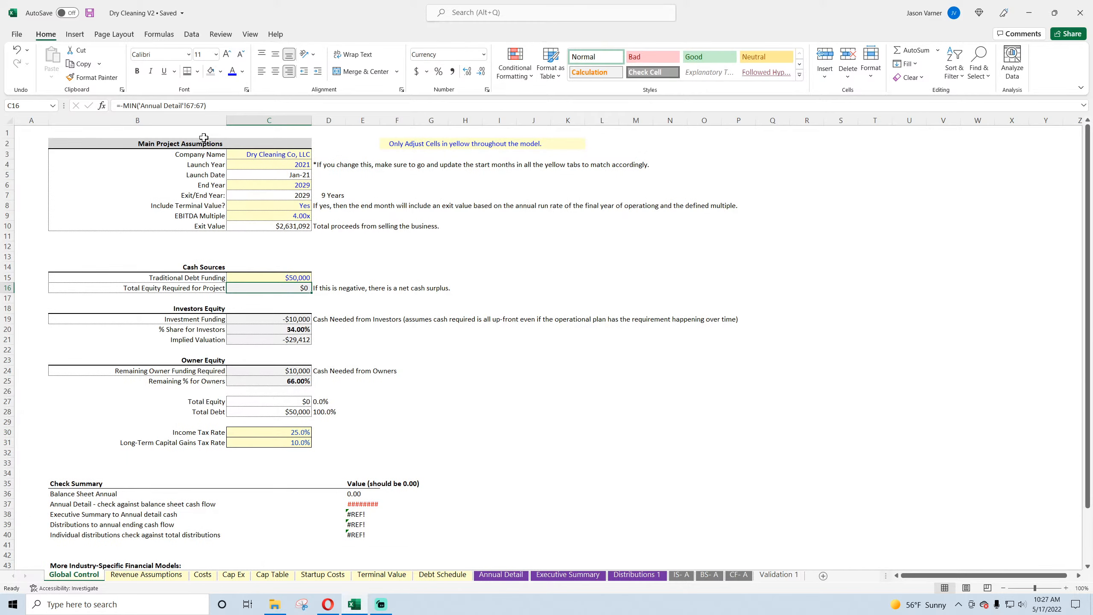
{"action": "left_click", "coordinate": [194, 106]}
{"action": "type", "text": "84"}
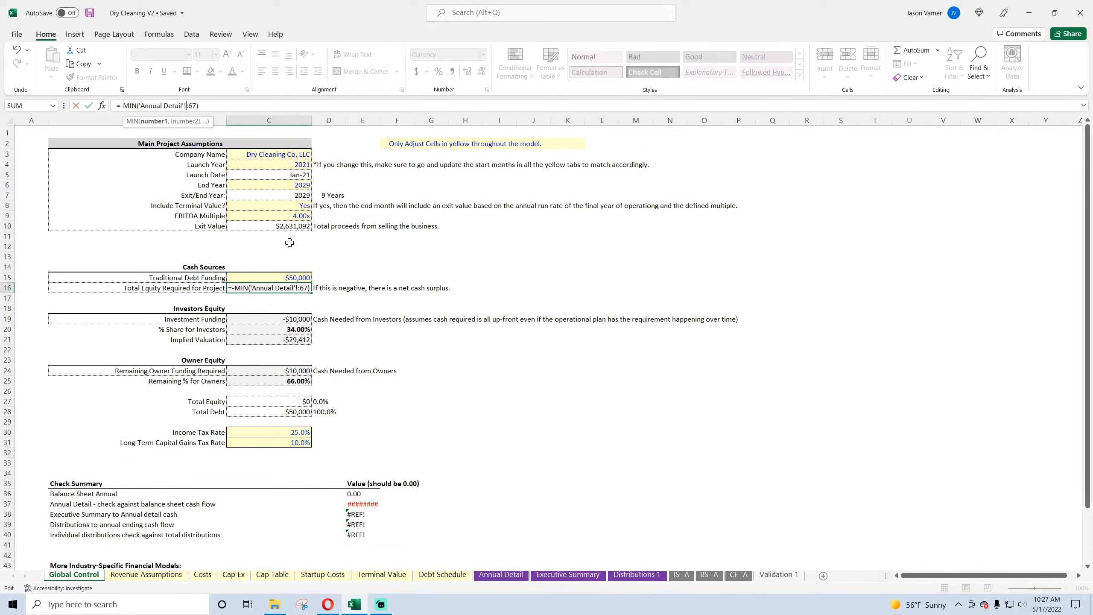
{"action": "key", "text": "BackSpace"}
{"action": "type", "text": "84"}
{"action": "key", "text": "Return"}
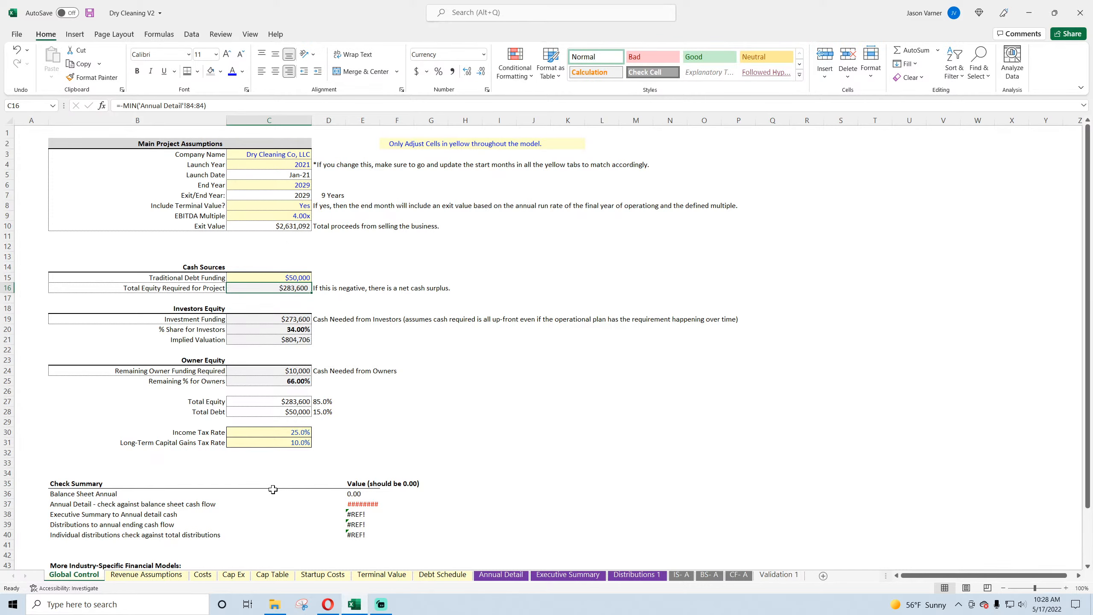
Step: Examine the Cap Table's investor and founder contributions and the check row 57 beneath the totals
{"action": "left_click", "coordinate": [271, 575]}
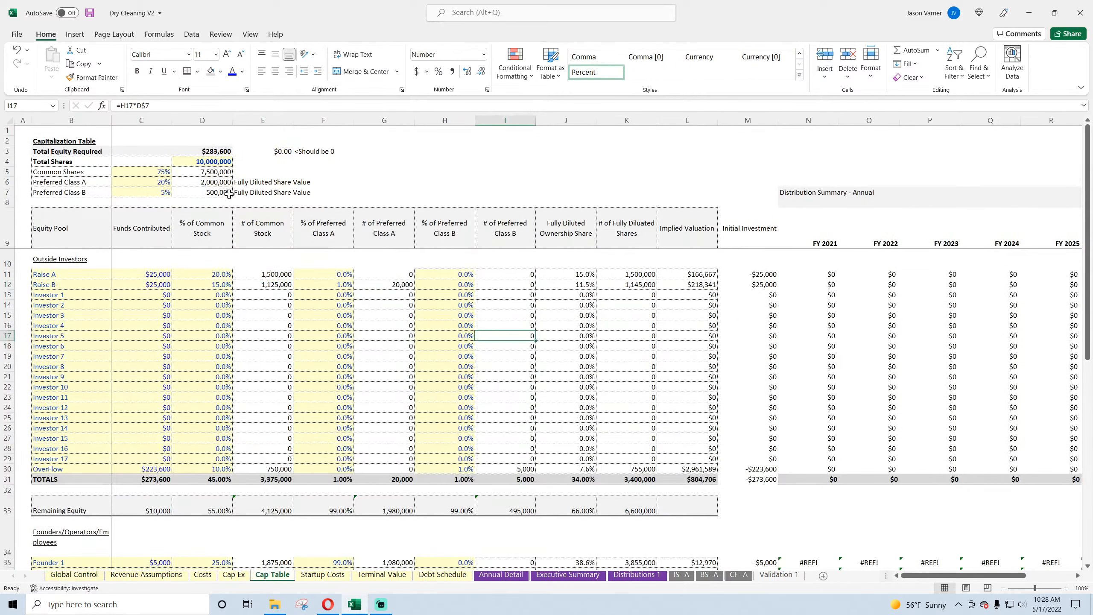
{"action": "left_click", "coordinate": [147, 278]}
{"action": "scroll", "coordinate": [163, 385], "scroll_direction": "down", "scroll_amount": 7}
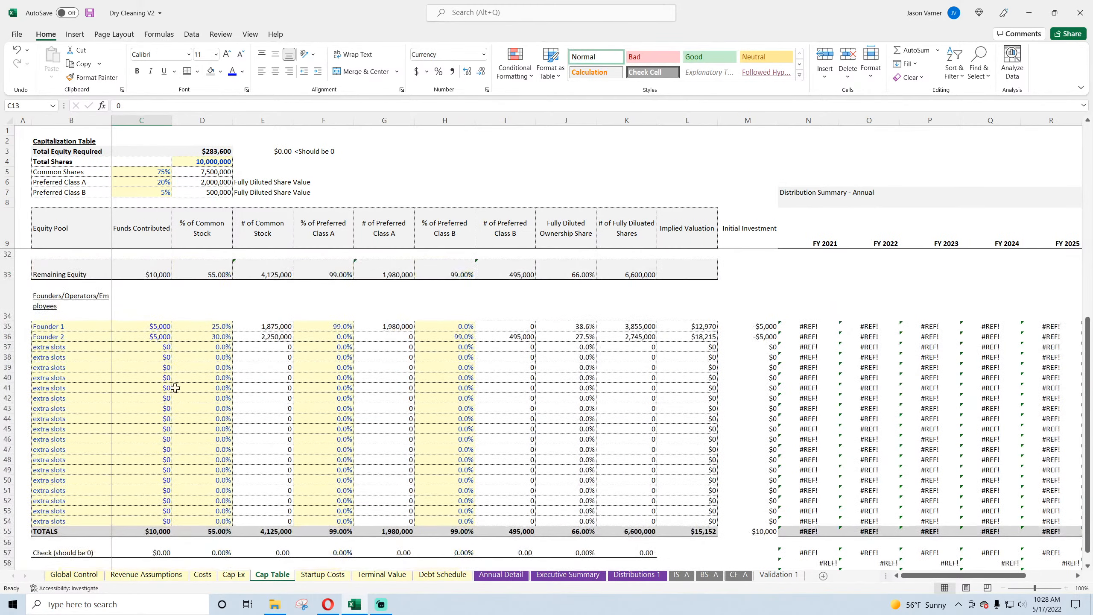
{"action": "left_click", "coordinate": [189, 388]}
{"action": "scroll", "coordinate": [302, 383], "scroll_direction": "up", "scroll_amount": 7}
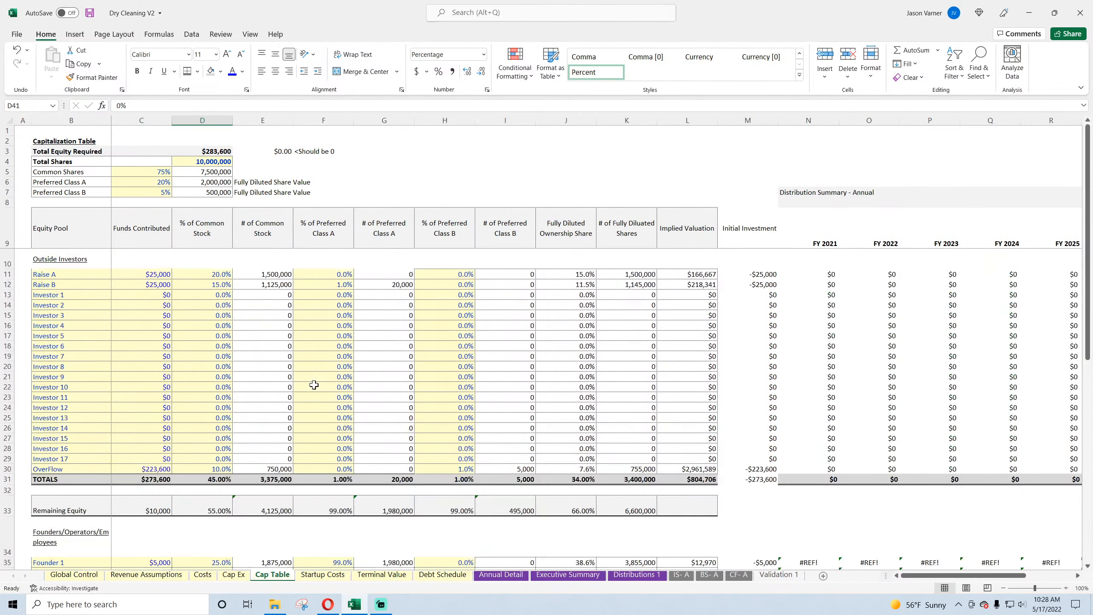
{"action": "scroll", "coordinate": [244, 383], "scroll_direction": "down", "scroll_amount": 11}
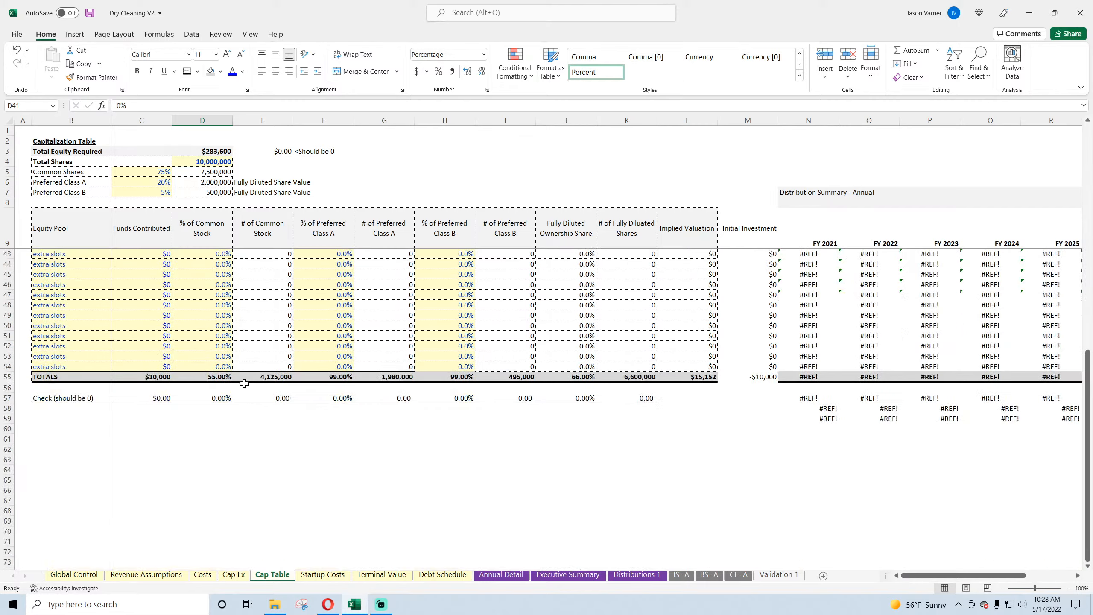
{"action": "left_click_drag", "start_coordinate": [159, 399], "coordinate": [633, 399]}
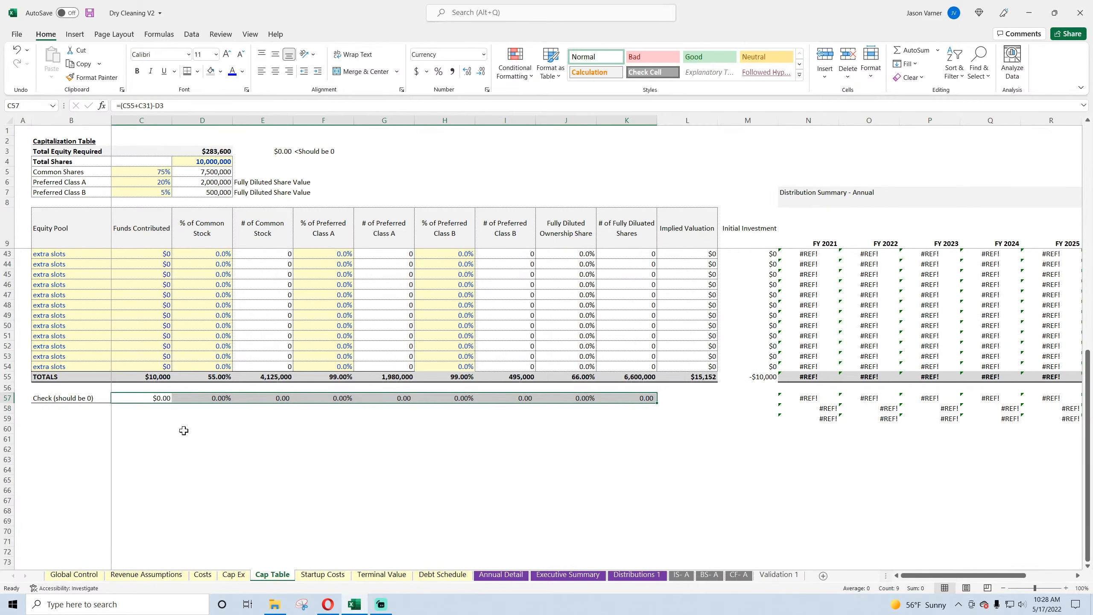
{"action": "scroll", "coordinate": [183, 430], "scroll_direction": "up", "scroll_amount": 11}
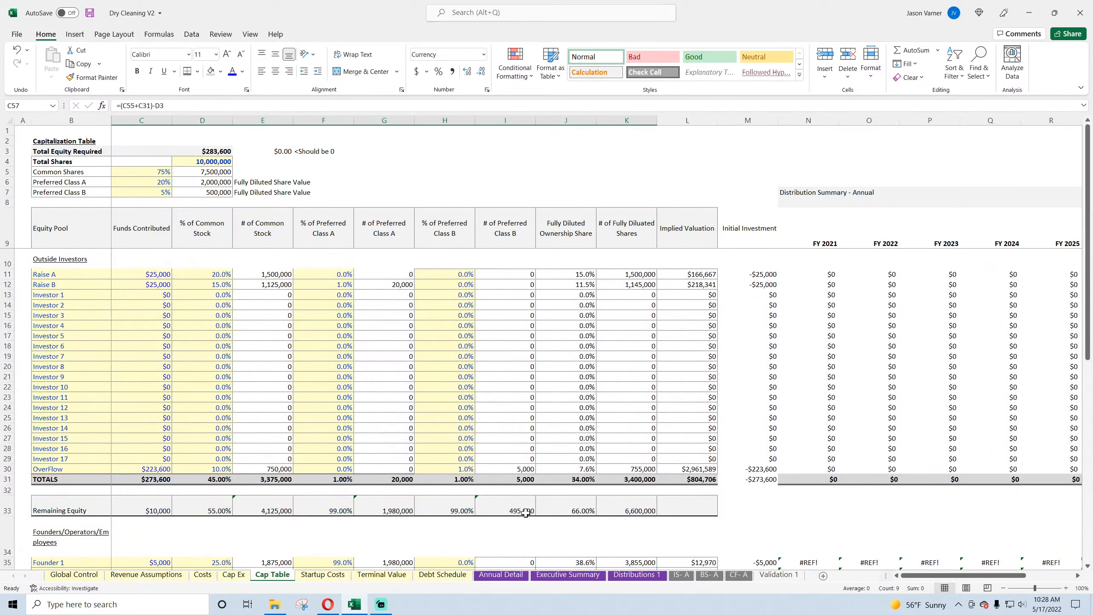
Step: Save the workbook and check the 2021 Discounted Cash Flow formula in E92 on Annual Detail
{"action": "left_click", "coordinate": [90, 16]}
{"action": "left_click", "coordinate": [501, 575]}
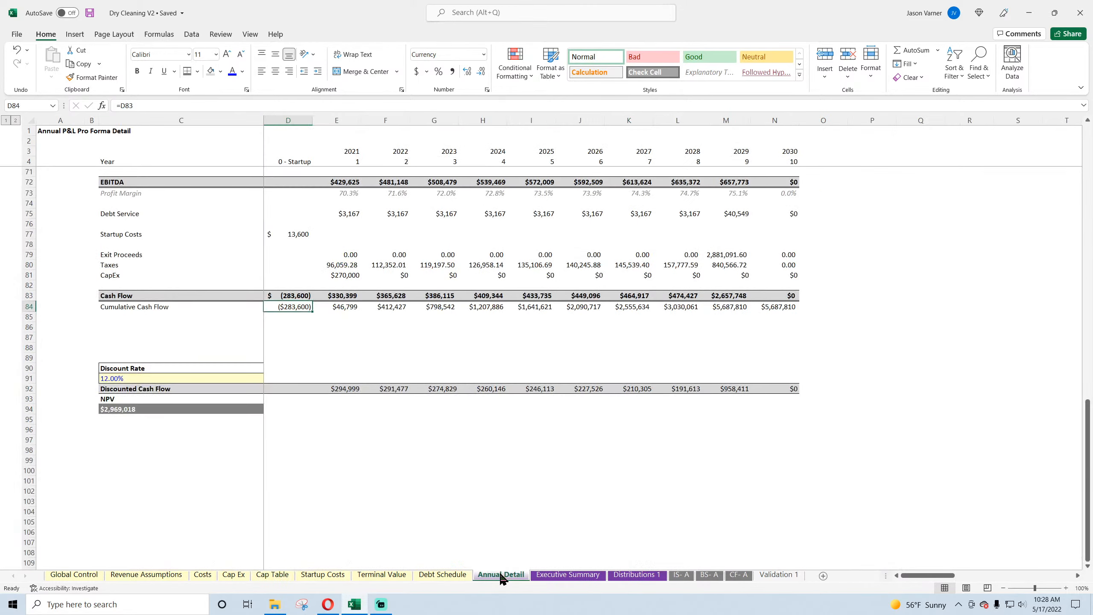
{"action": "left_click", "coordinate": [363, 472]}
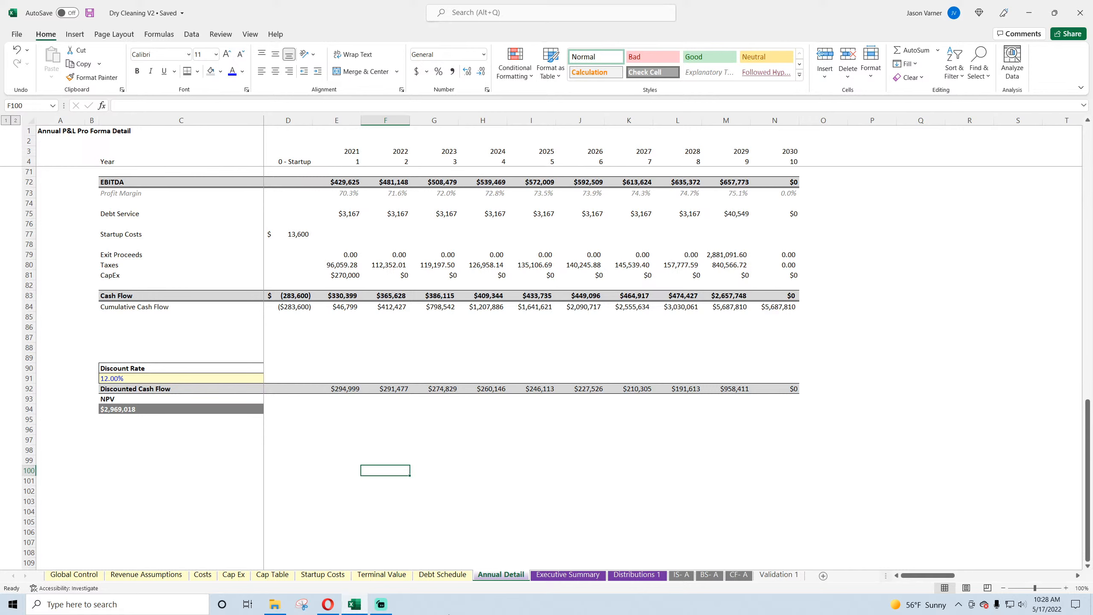
{"action": "left_click", "coordinate": [349, 389]}
{"action": "double_click", "coordinate": [348, 389]}
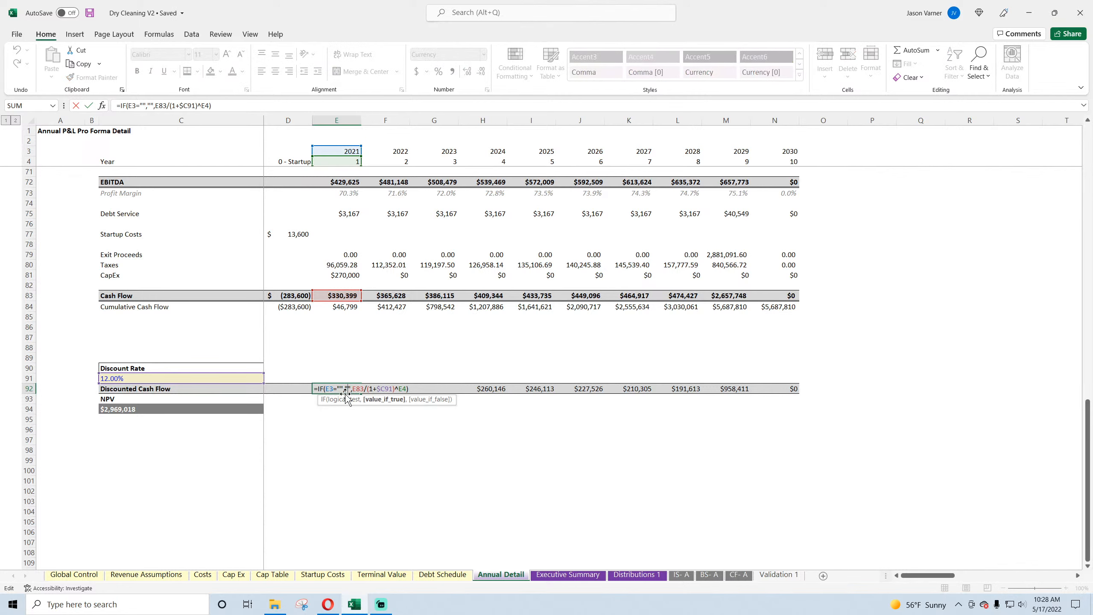
{"action": "key", "text": "Return"}
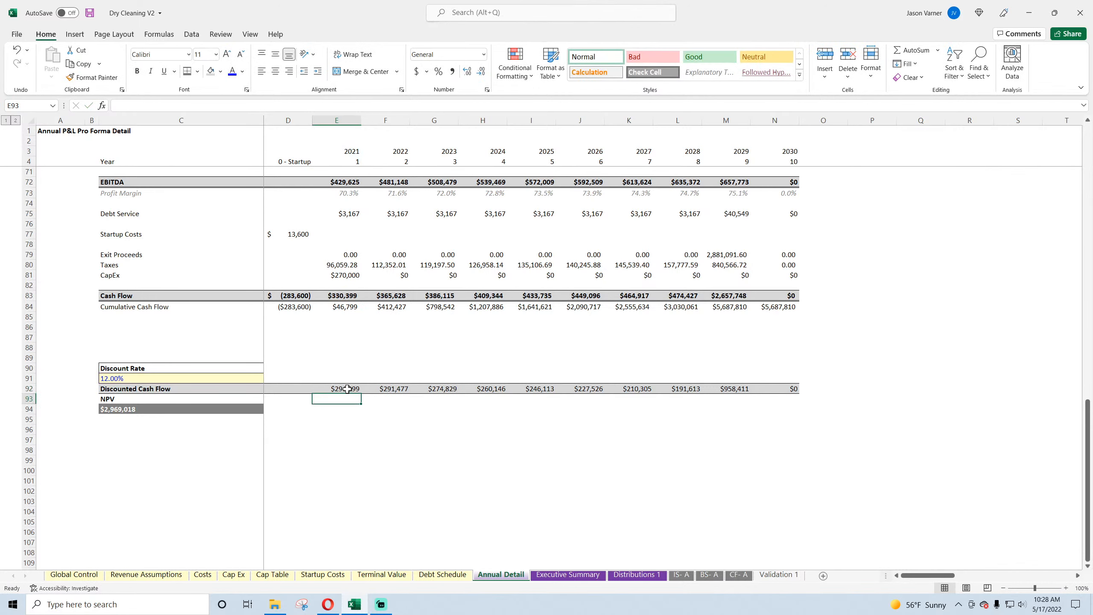
Step: Extend the 2021 Discounted Cash Flow formula back to startup cell D92 and shorten it there to =D83/(1+$C91)^D4
{"action": "left_click", "coordinate": [347, 389]}
{"action": "left_click_drag", "start_coordinate": [360, 393], "coordinate": [284, 393]}
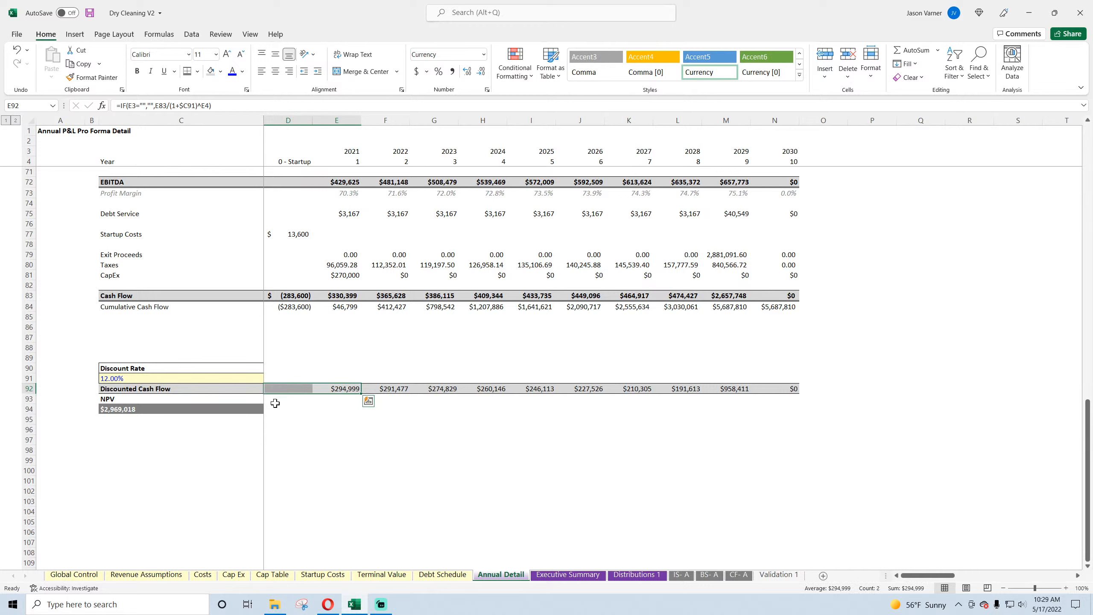
{"action": "double_click", "coordinate": [295, 390]}
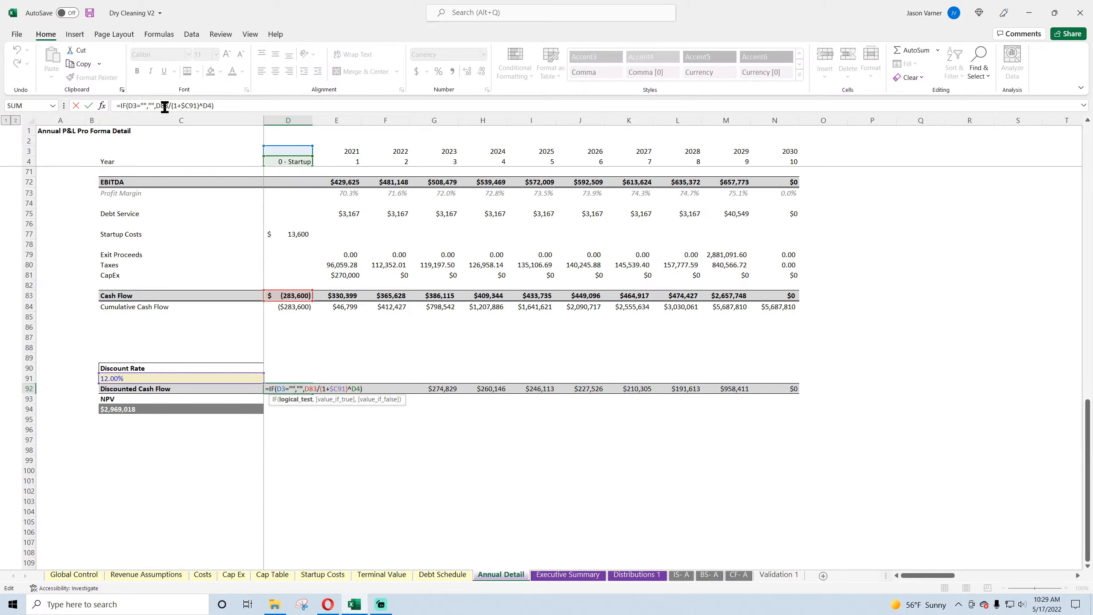
{"action": "left_click_drag", "start_coordinate": [156, 105], "coordinate": [120, 106]}
{"action": "key", "text": "BackSpace"}
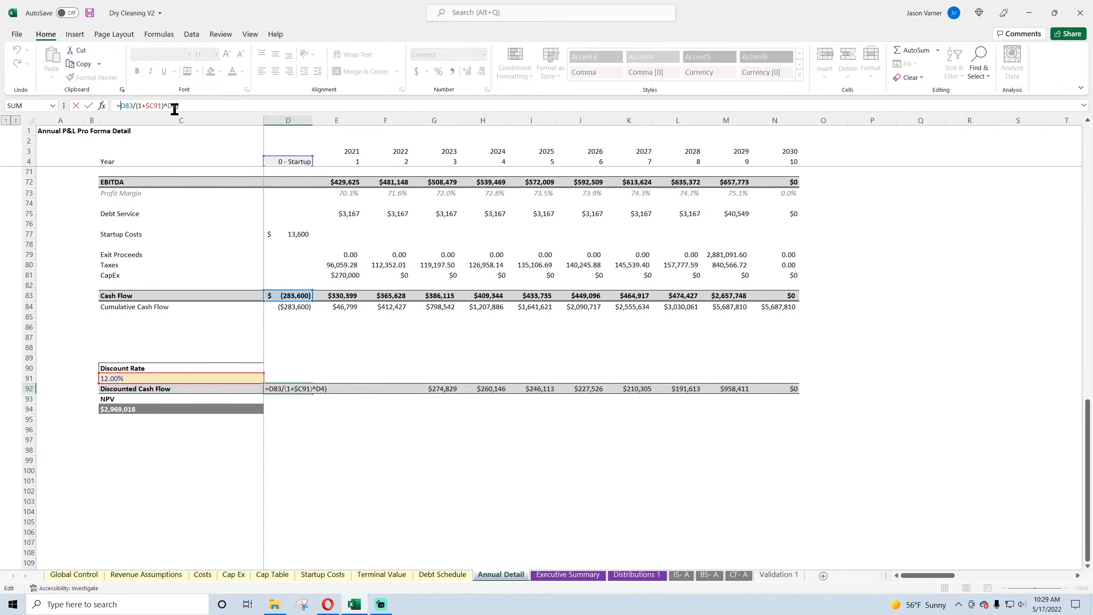
{"action": "key", "text": "Return"}
{"action": "key", "text": "Return"}
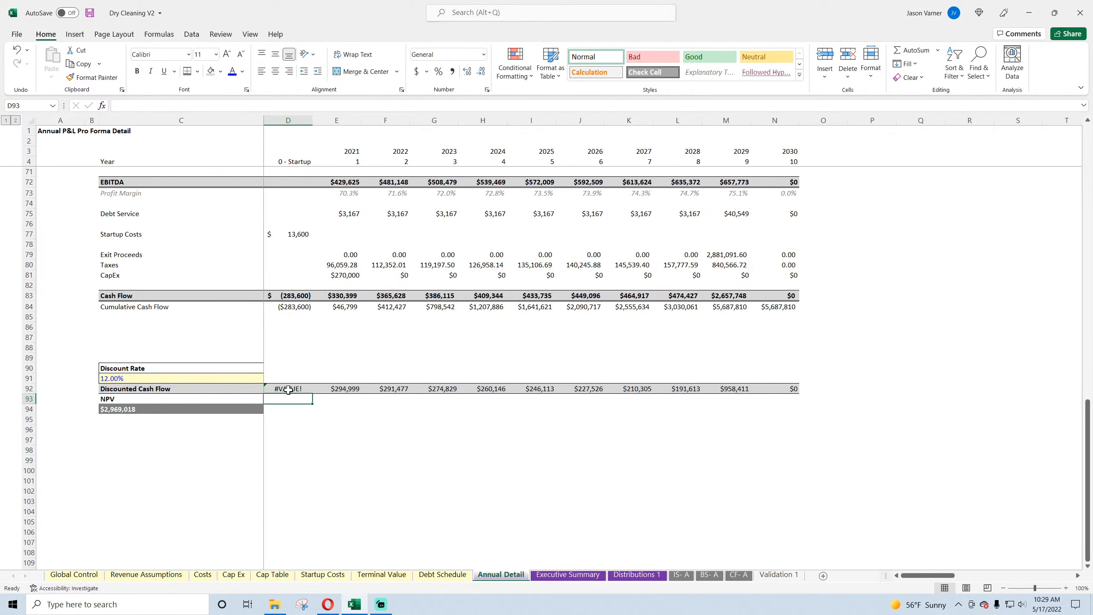
Step: Set the startup column's Year label in D4 to the plain number 0
{"action": "left_click", "coordinate": [296, 161]}
{"action": "type", "text": "0"}
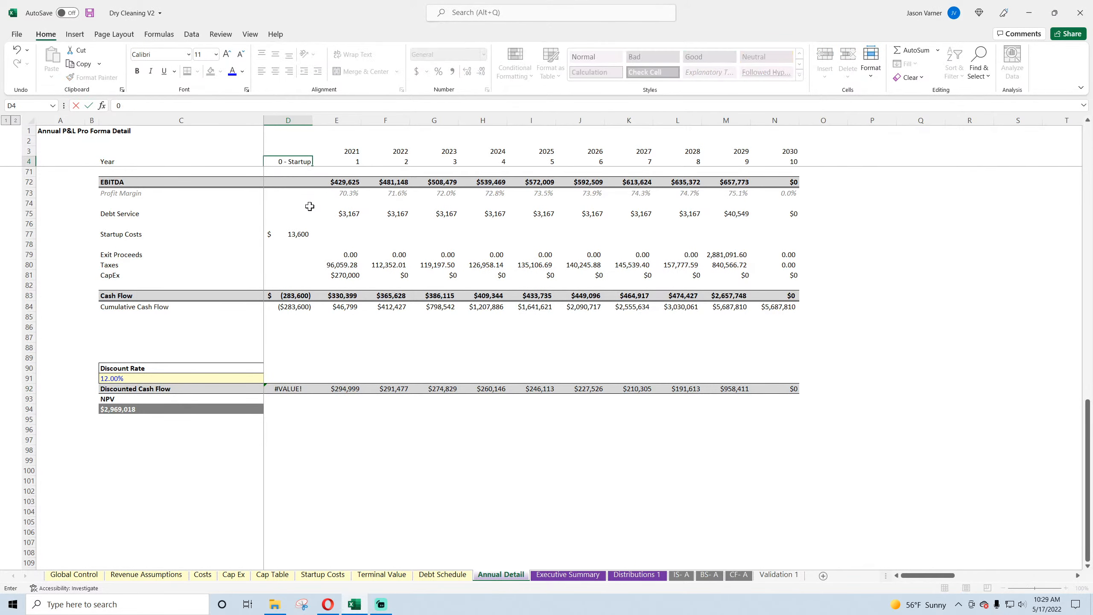
{"action": "key", "text": "Return"}
{"action": "scroll", "coordinate": [300, 301], "scroll_direction": "down", "scroll_amount": 18}
{"action": "scroll", "coordinate": [299, 418], "scroll_direction": "down", "scroll_amount": 4}
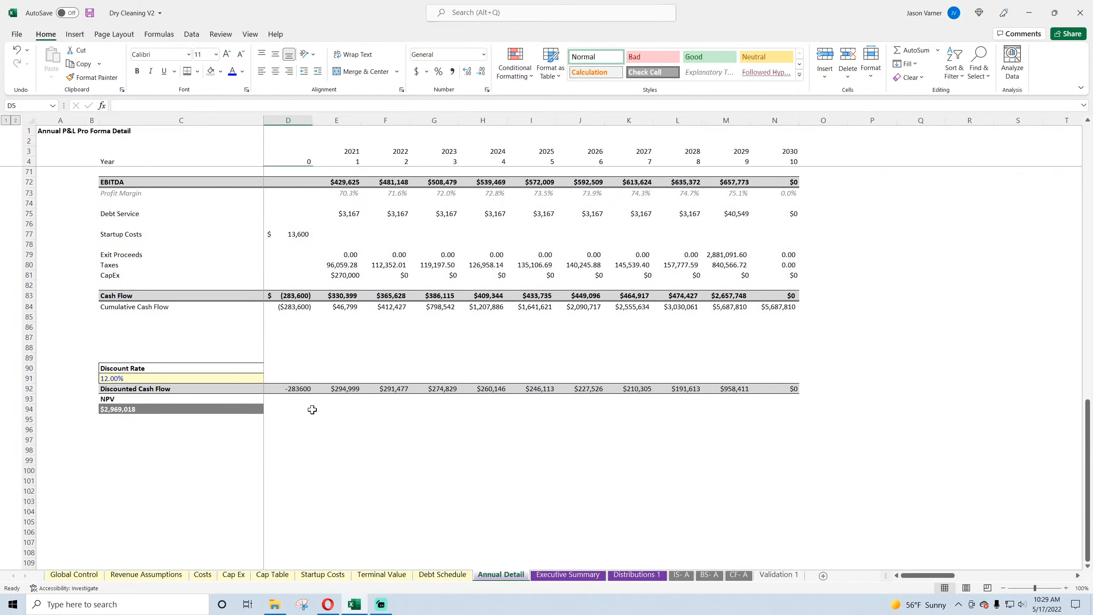
Step: Format the Discounted Cash Flow cells D92:N92 as Currency with 0 decimal places and the $ symbol
{"action": "left_click_drag", "start_coordinate": [303, 391], "coordinate": [791, 389]}
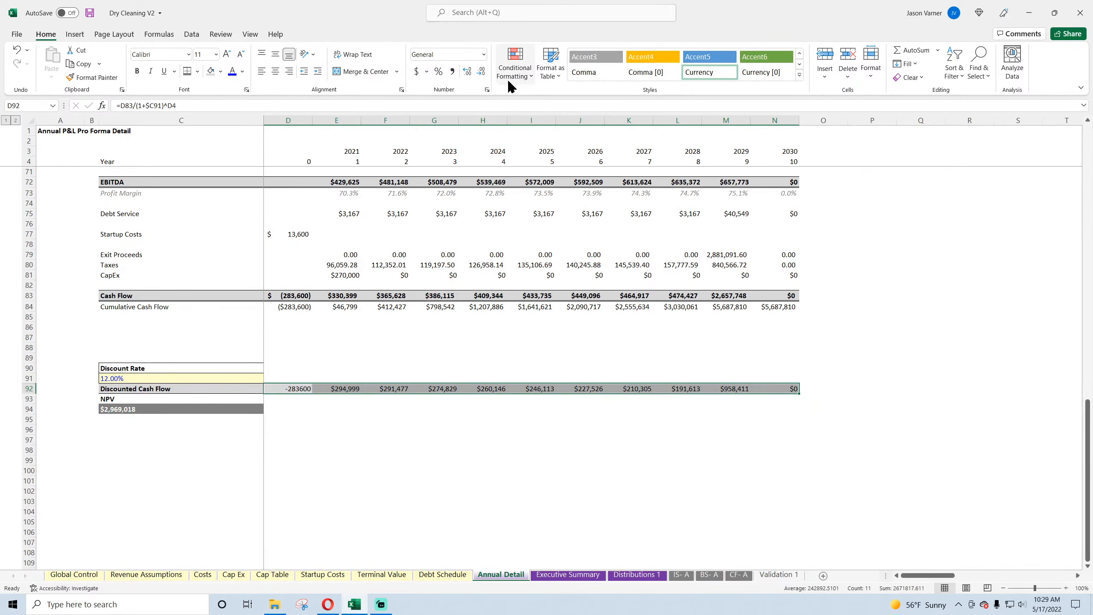
{"action": "left_click", "coordinate": [486, 90]}
{"action": "left_click", "coordinate": [53, 388]}
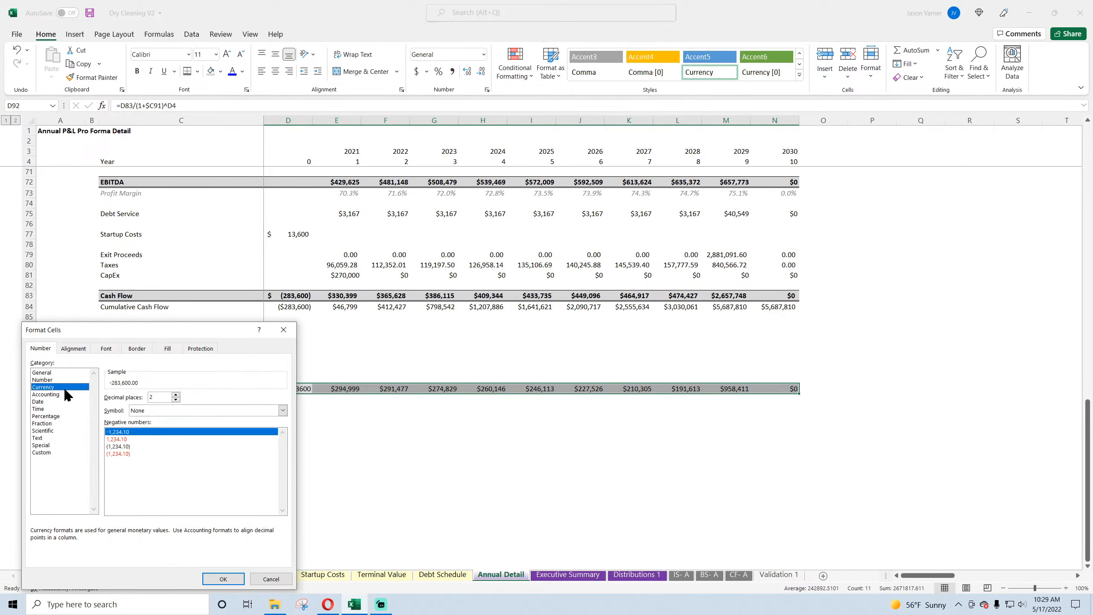
{"action": "left_click", "coordinate": [175, 400]}
{"action": "left_click", "coordinate": [175, 400]}
{"action": "left_click", "coordinate": [168, 410]}
{"action": "left_click", "coordinate": [146, 424]}
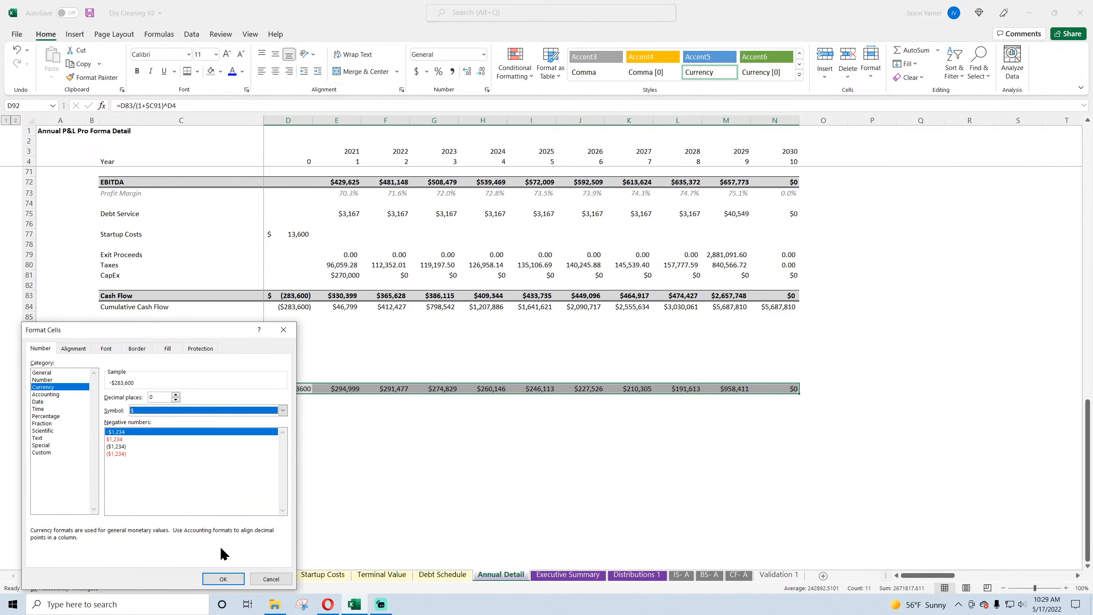
{"action": "left_click", "coordinate": [223, 579]}
{"action": "left_click", "coordinate": [376, 501]}
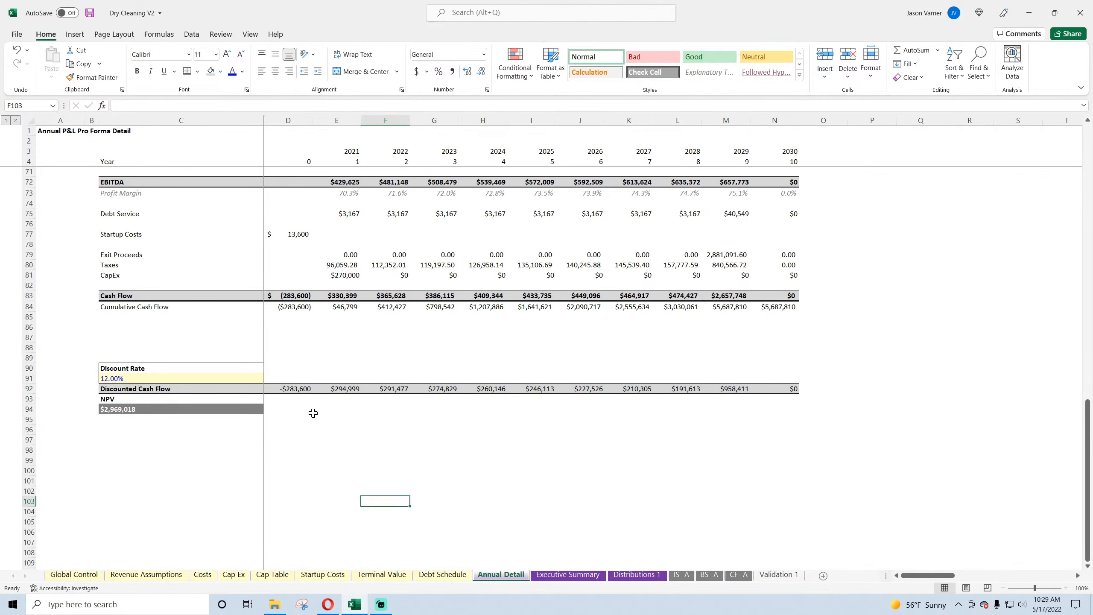
Step: Check the startup and yearly Discounted Cash Flow formulas, the Discount Rate and the NPV formula
{"action": "double_click", "coordinate": [301, 389]}
{"action": "key", "text": "Return"}
{"action": "double_click", "coordinate": [346, 388]}
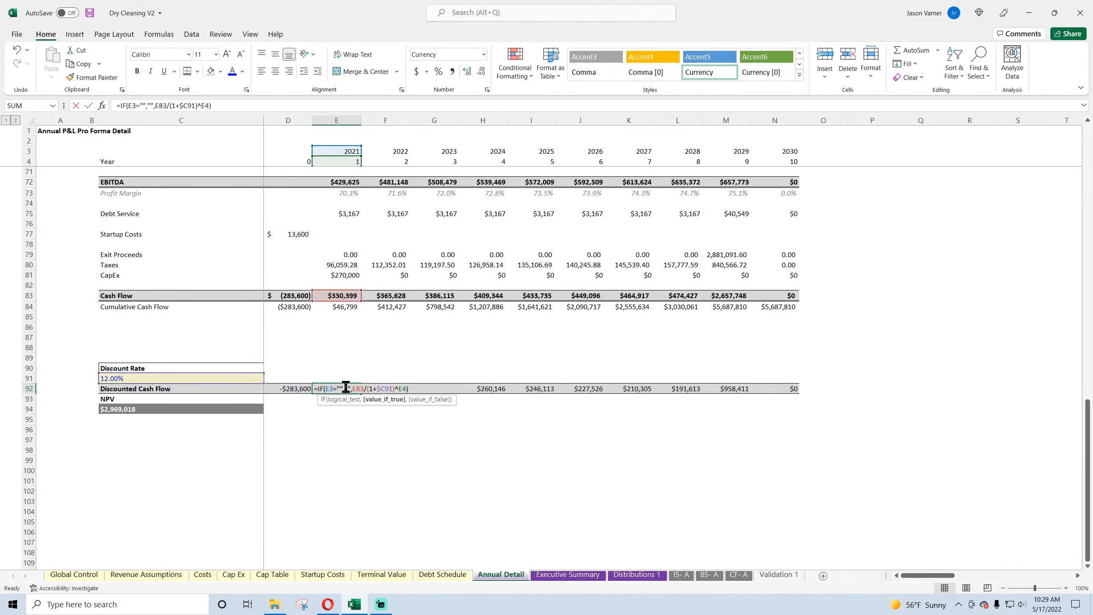
{"action": "key", "text": "Return"}
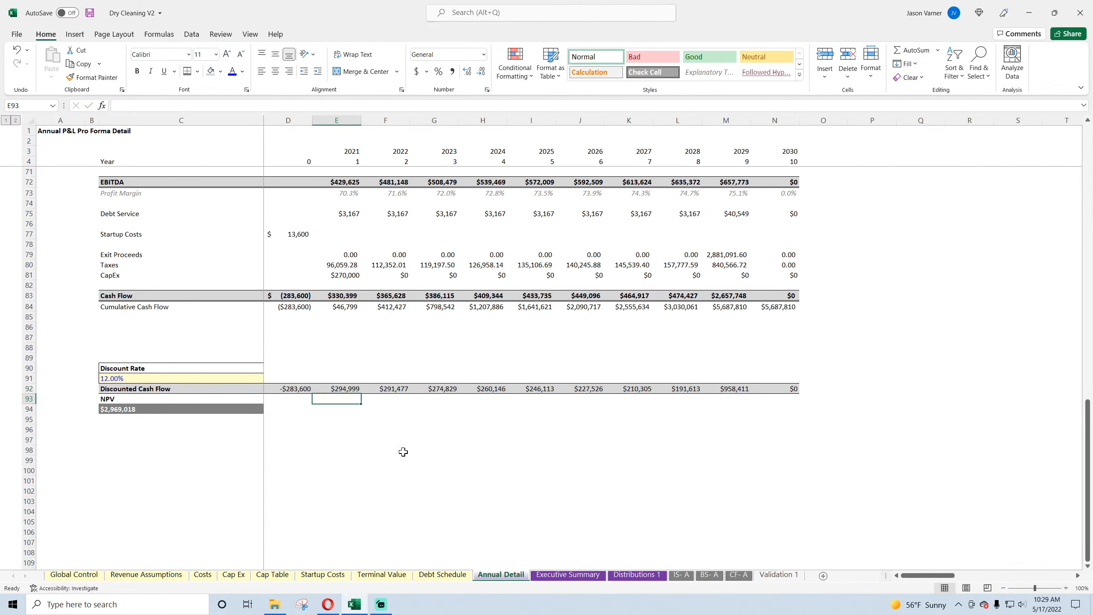
{"action": "left_click", "coordinate": [400, 390]}
{"action": "left_click", "coordinate": [443, 388]}
{"action": "left_click", "coordinate": [154, 375]}
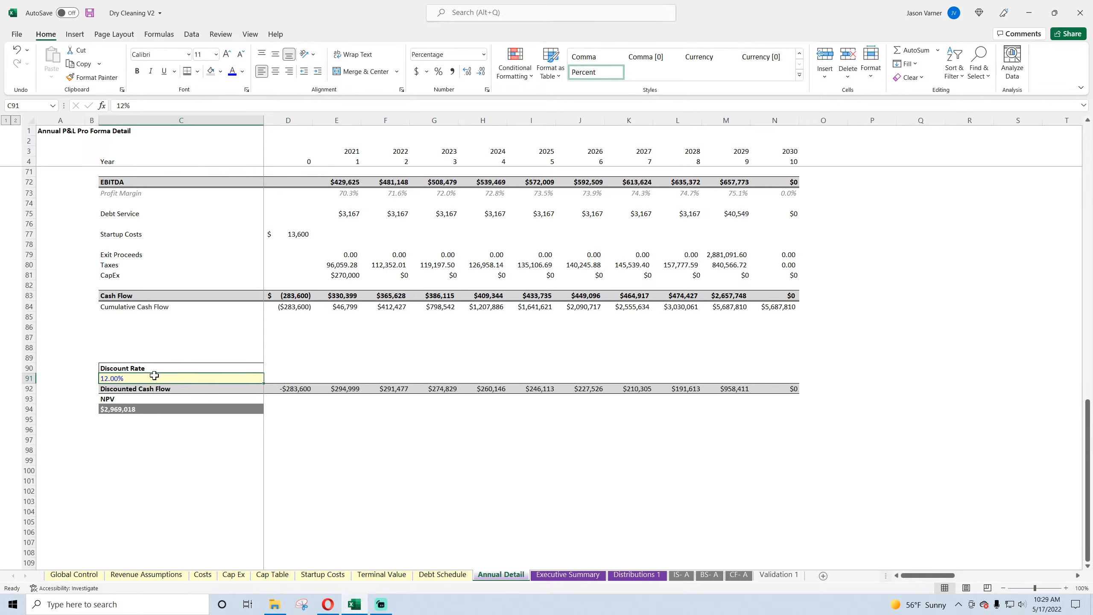
{"action": "left_click", "coordinate": [125, 411]}
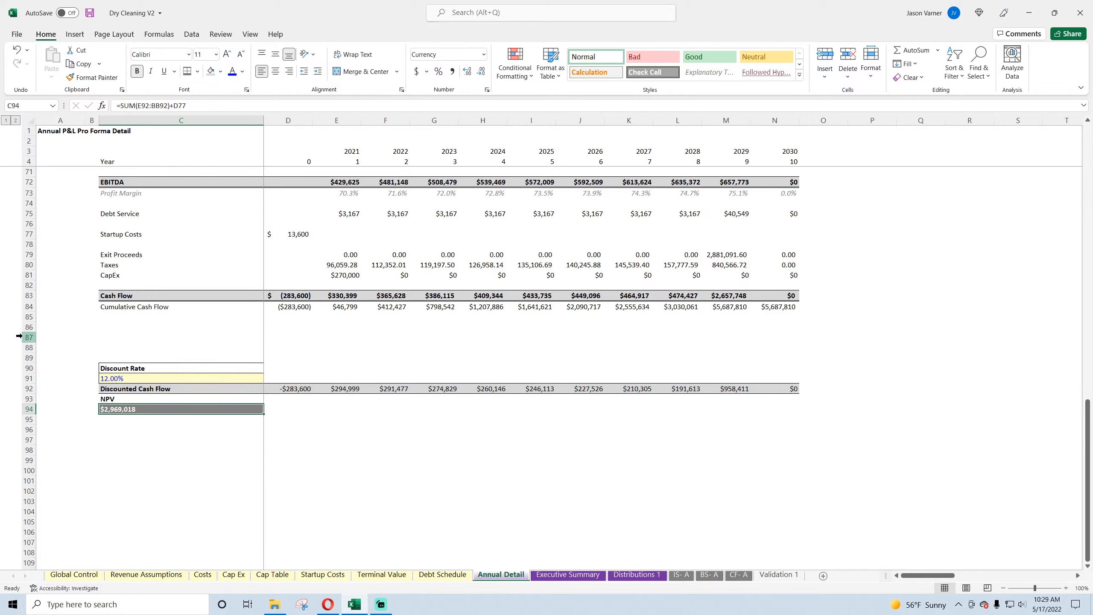
Step: Delete the two blank rows 87 and 88 above the Discount Rate block
{"action": "left_click_drag", "start_coordinate": [28, 337], "coordinate": [26, 345]}
{"action": "right_click", "coordinate": [26, 343]}
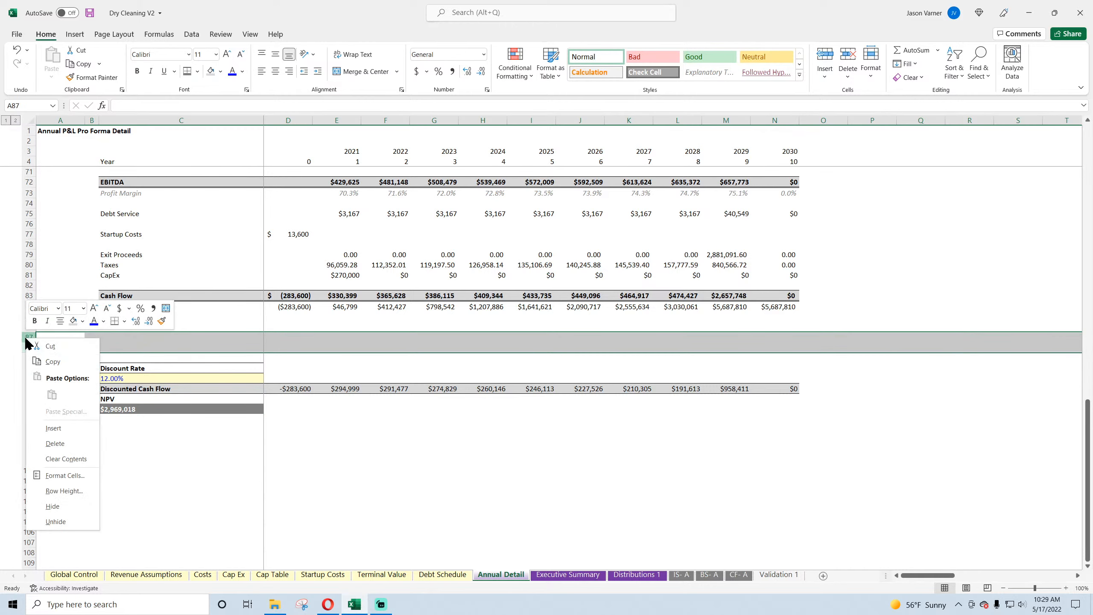
{"action": "left_click", "coordinate": [55, 444]}
{"action": "left_click", "coordinate": [141, 357]}
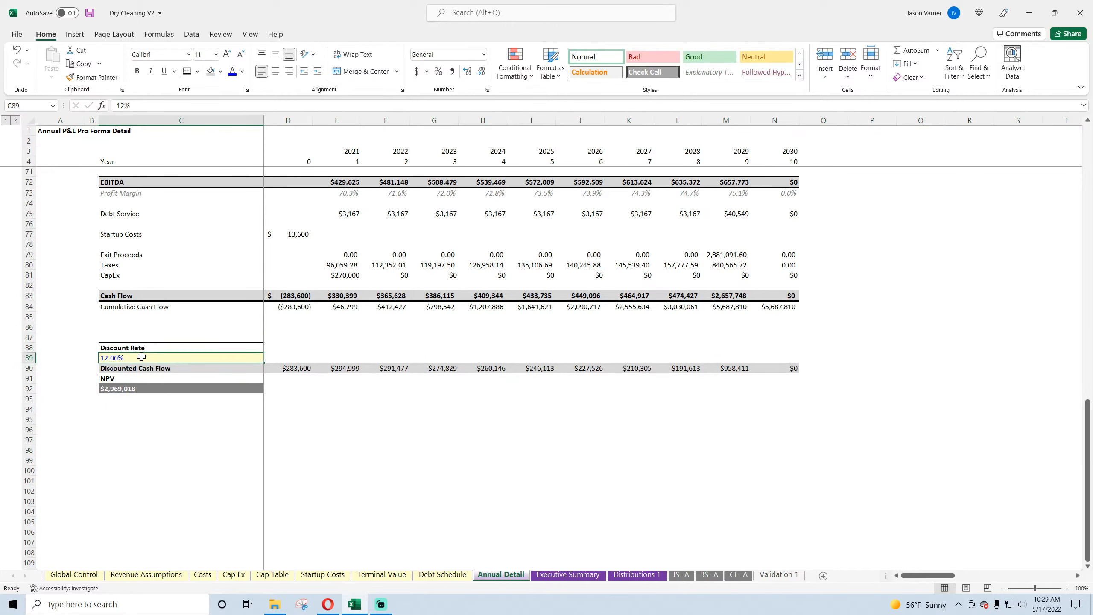
Step: Change the currency format of Discounted Cash Flow cells D90:N90 to show negative numbers in black parentheses
{"action": "left_click_drag", "start_coordinate": [348, 366], "coordinate": [773, 372]}
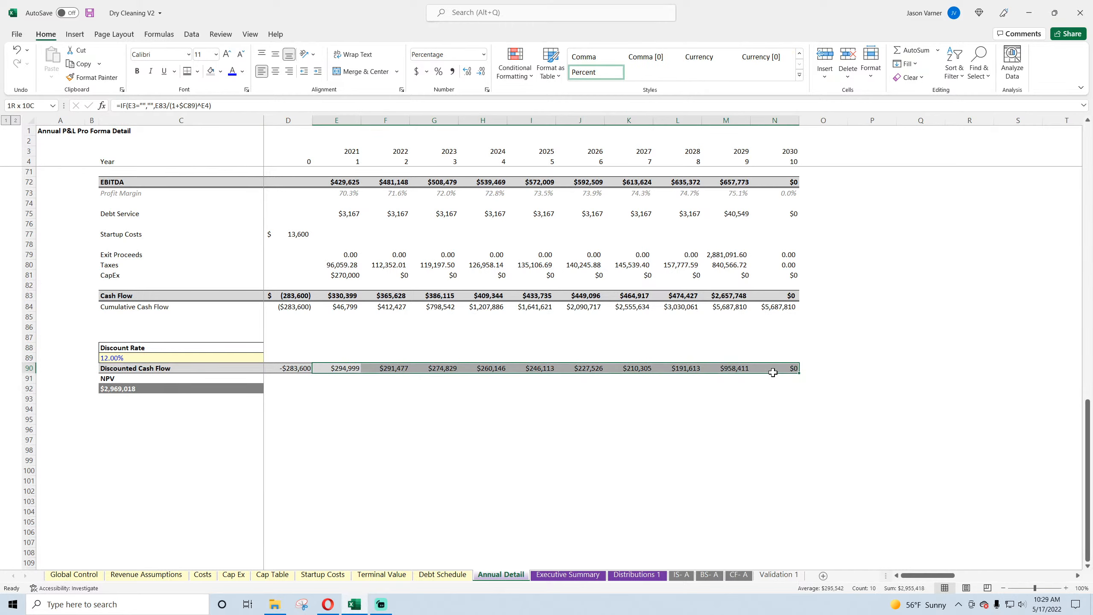
{"action": "left_click", "coordinate": [296, 369]}
{"action": "left_click_drag", "start_coordinate": [290, 370], "coordinate": [796, 370]}
{"action": "left_click", "coordinate": [486, 89]}
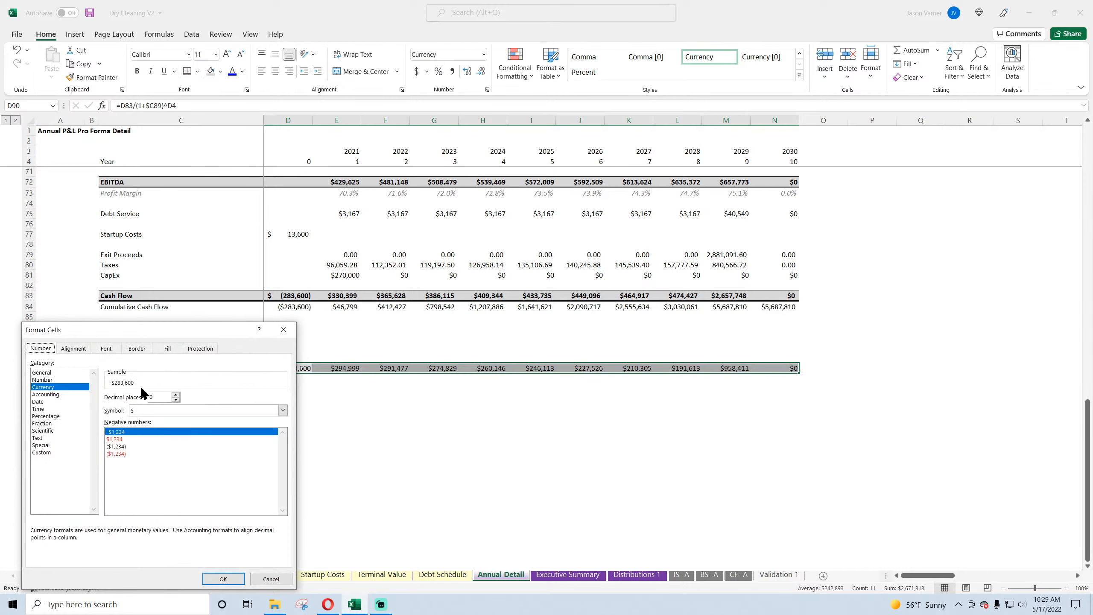
{"action": "left_click", "coordinate": [127, 448]}
{"action": "left_click", "coordinate": [223, 578]}
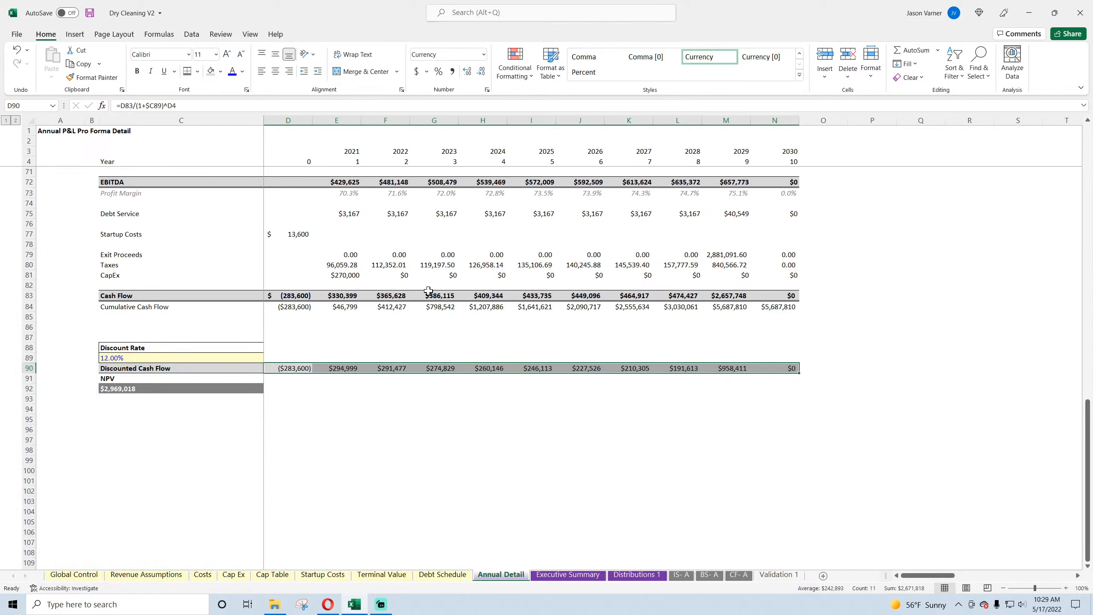
Step: Check the Discounted Cash Flow formulas for 2021 and 2029 in row 90
{"action": "double_click", "coordinate": [343, 368]}
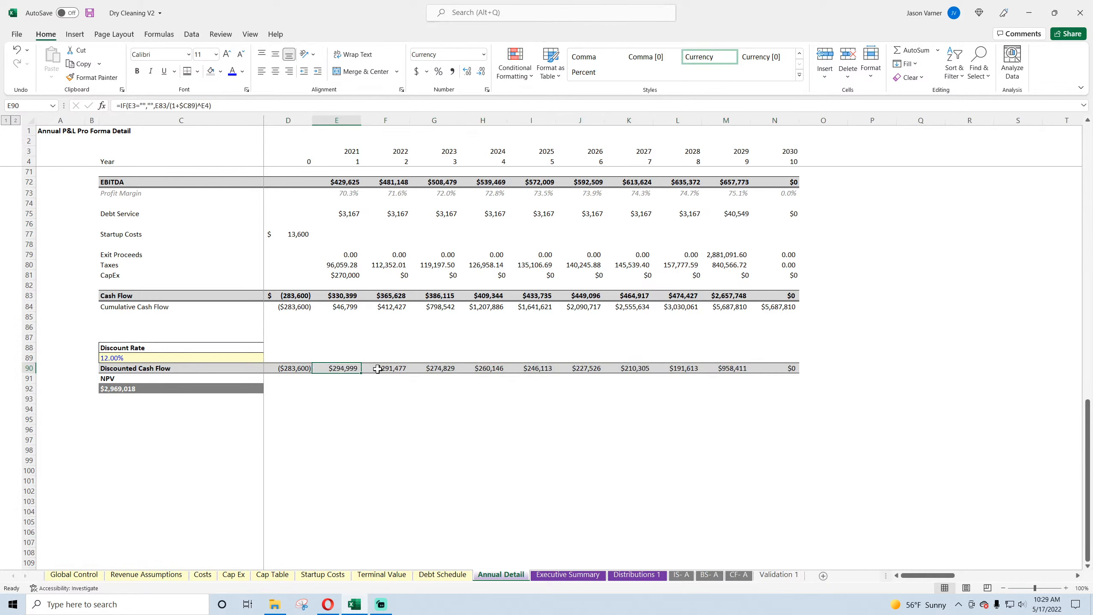
{"action": "key", "text": "Return"}
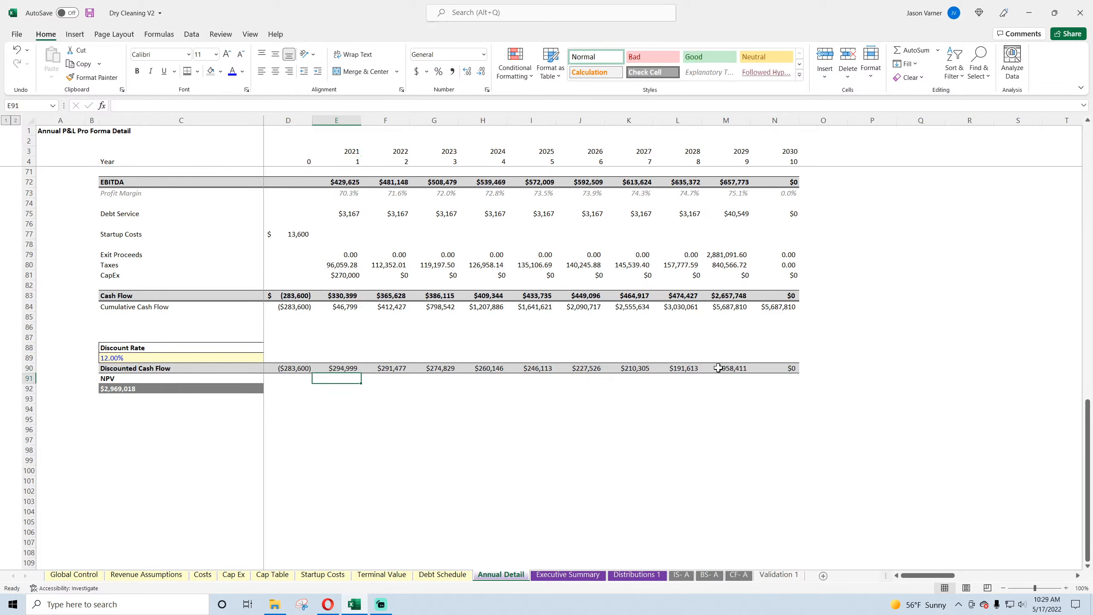
{"action": "double_click", "coordinate": [725, 368]}
{"action": "key", "text": "Return"}
{"action": "left_click", "coordinate": [398, 439]}
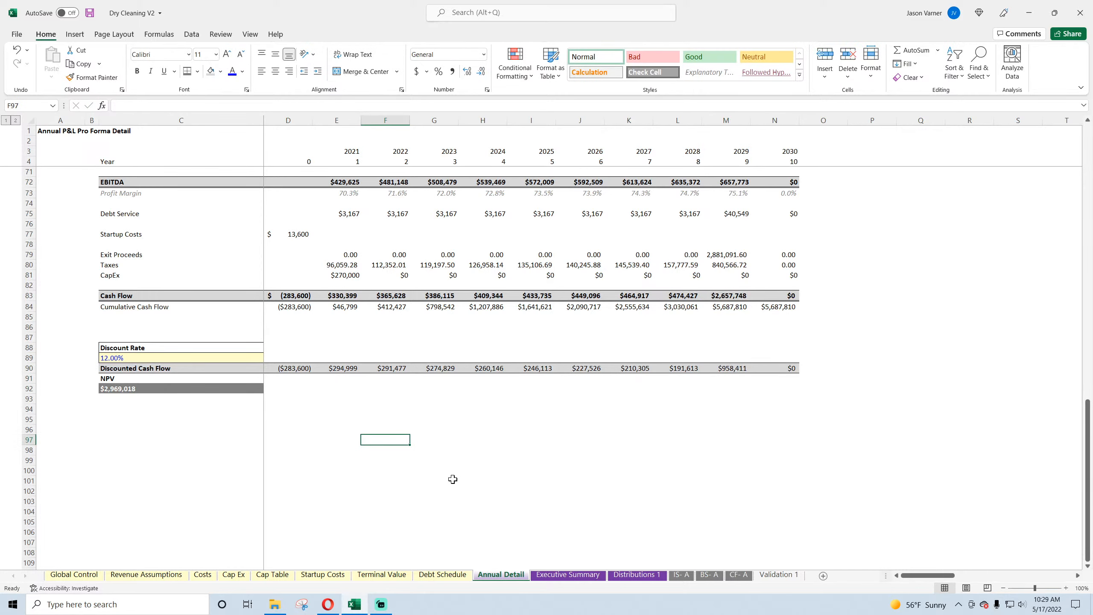
Step: Look at the Distributions 1 summary and examine the yearly Cash formulas in row 11 of the BS- A balance sheet
{"action": "left_click", "coordinate": [637, 574]}
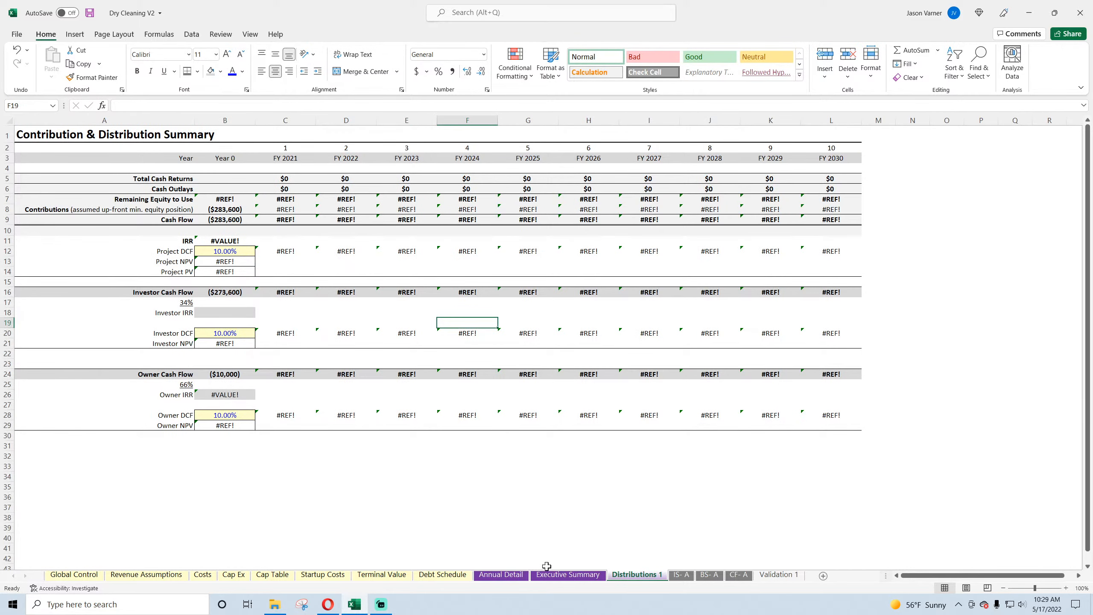
{"action": "left_click", "coordinate": [717, 575]}
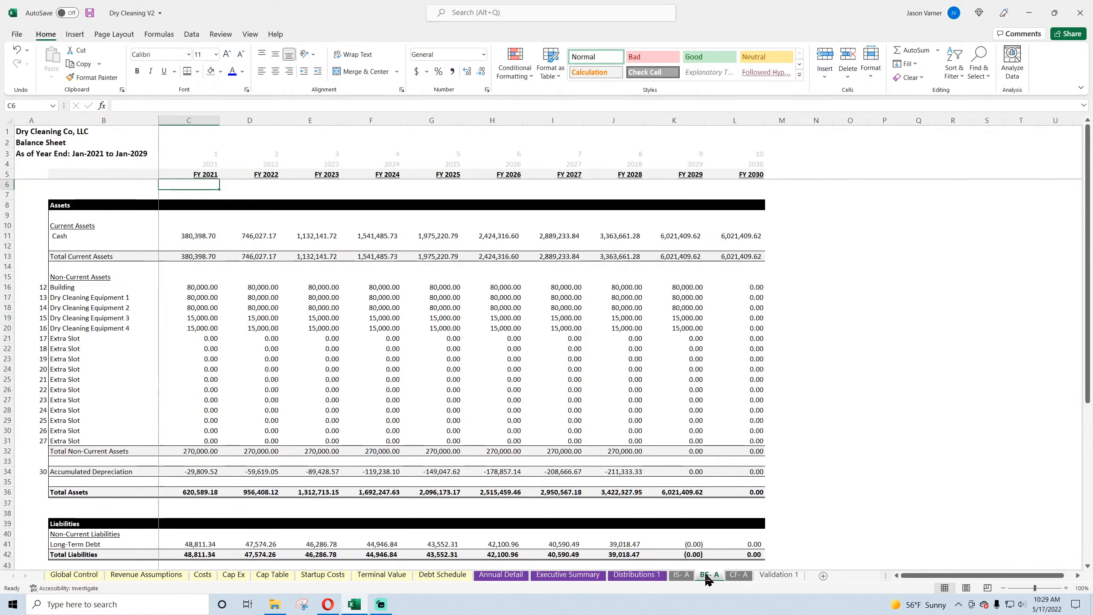
{"action": "scroll", "coordinate": [256, 422], "scroll_direction": "down", "scroll_amount": 10}
{"action": "scroll", "coordinate": [251, 416], "scroll_direction": "up", "scroll_amount": 10}
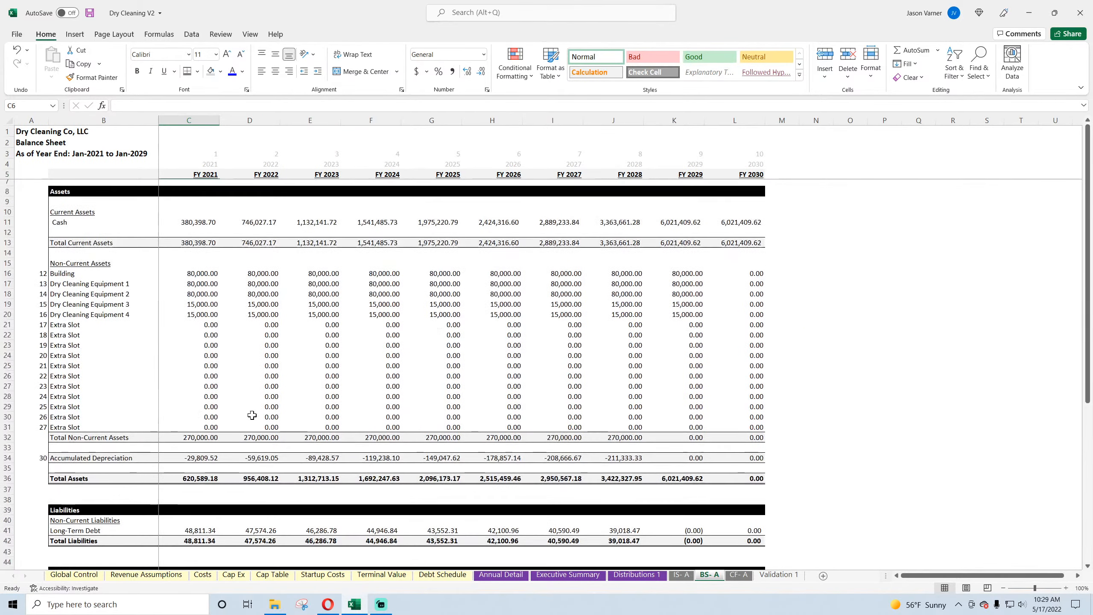
{"action": "left_click", "coordinate": [200, 237]}
{"action": "left_click", "coordinate": [262, 238]}
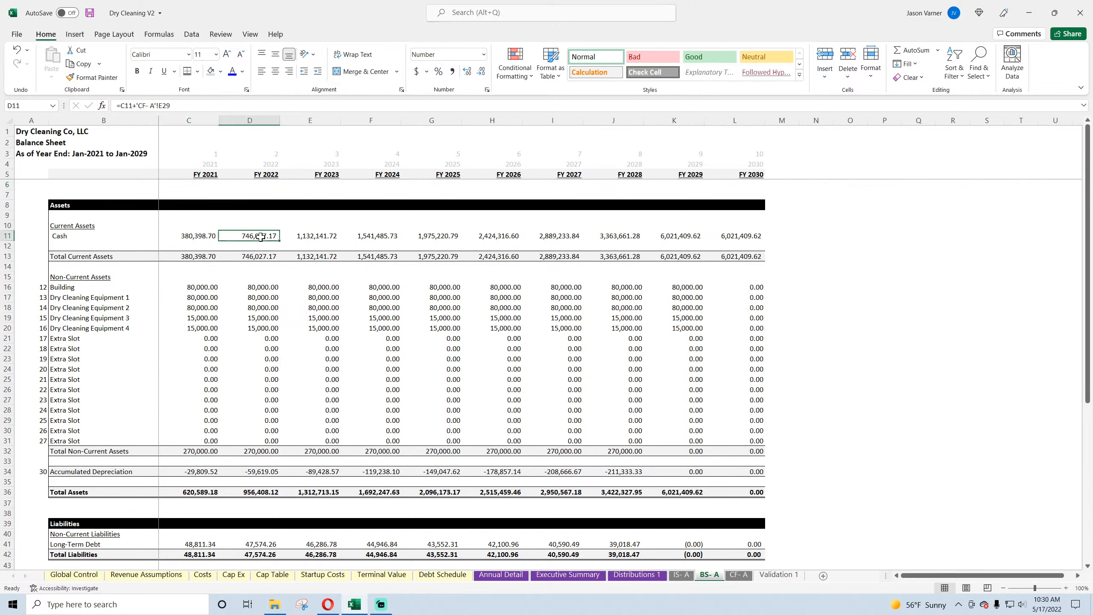
{"action": "left_click", "coordinate": [372, 236]}
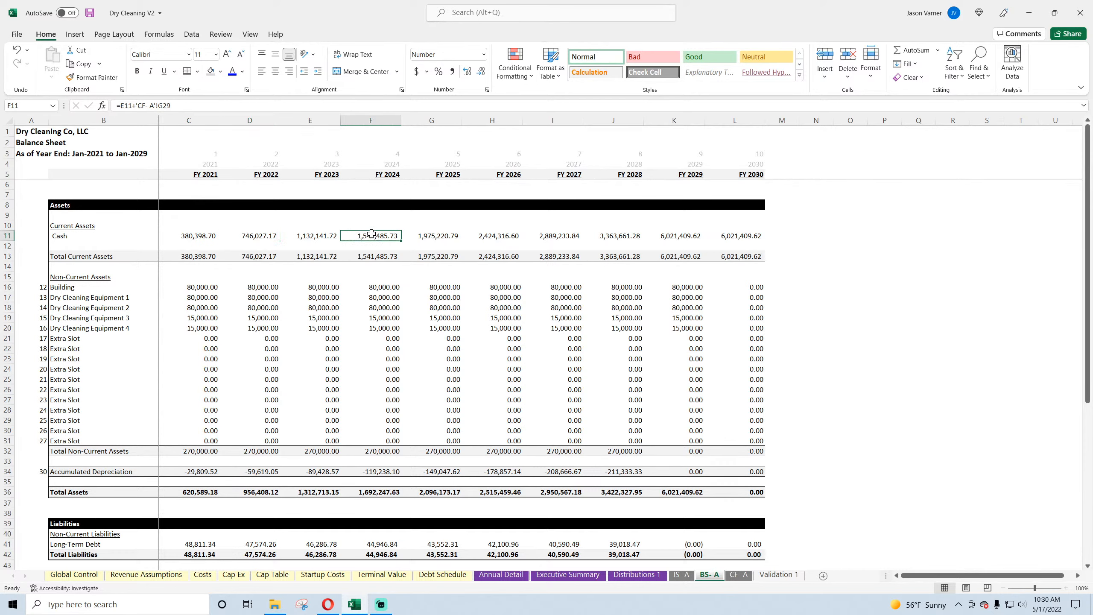
{"action": "left_click", "coordinate": [489, 238]}
{"action": "left_click", "coordinate": [563, 238]}
{"action": "left_click", "coordinate": [626, 238]}
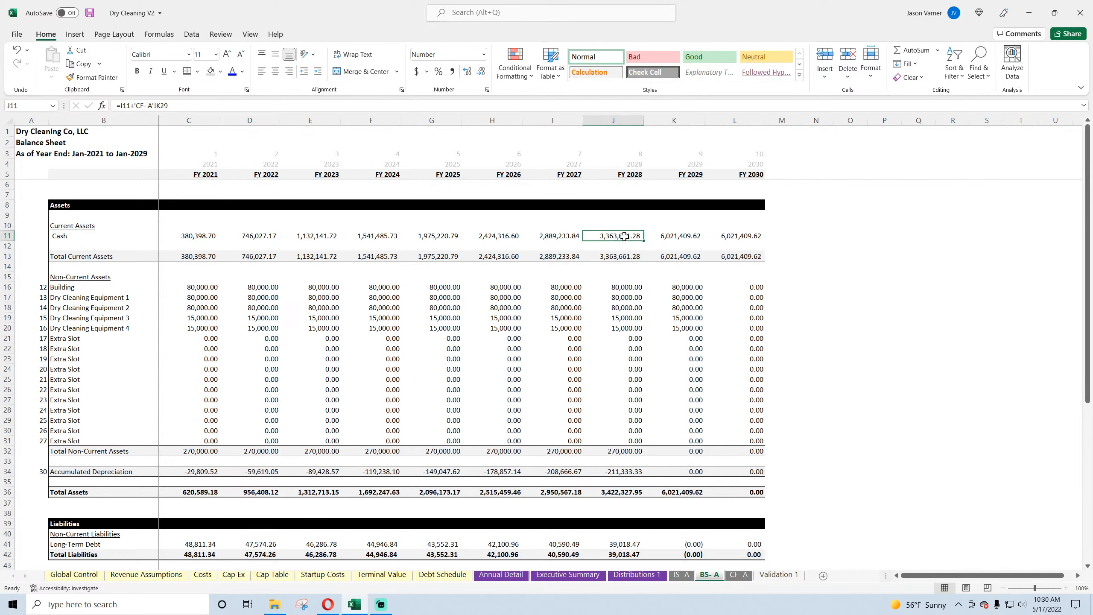
{"action": "left_click", "coordinate": [196, 232]}
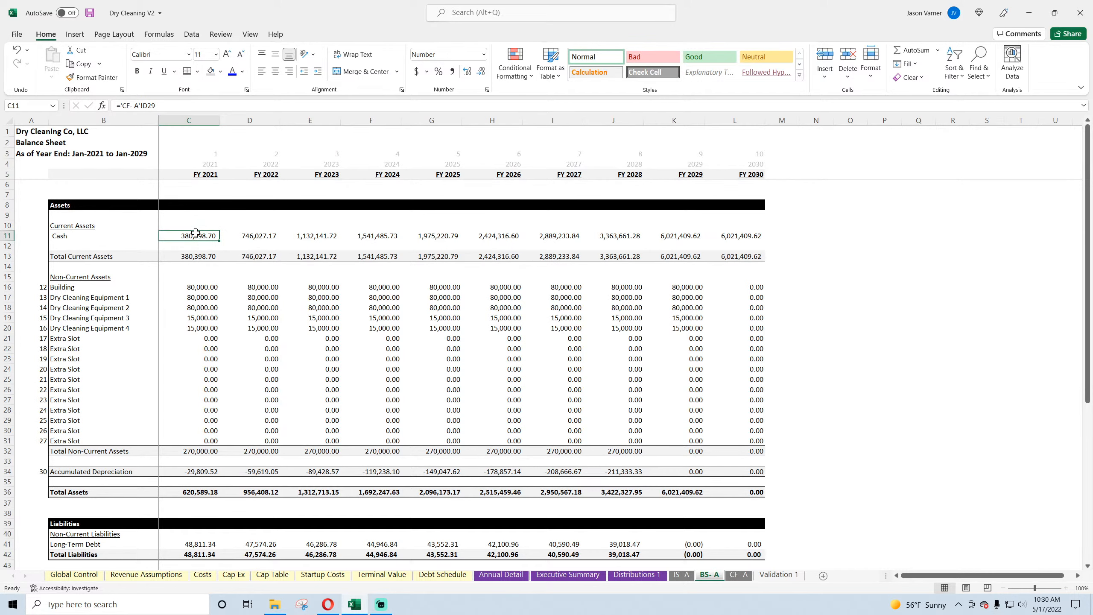
{"action": "left_click", "coordinate": [259, 237]}
Step: Examine the balance sheet's 2021 Accumulated Depreciation formula and the liabilities, equity and Check rows beneath it
{"action": "scroll", "coordinate": [233, 354], "scroll_direction": "down", "scroll_amount": 2}
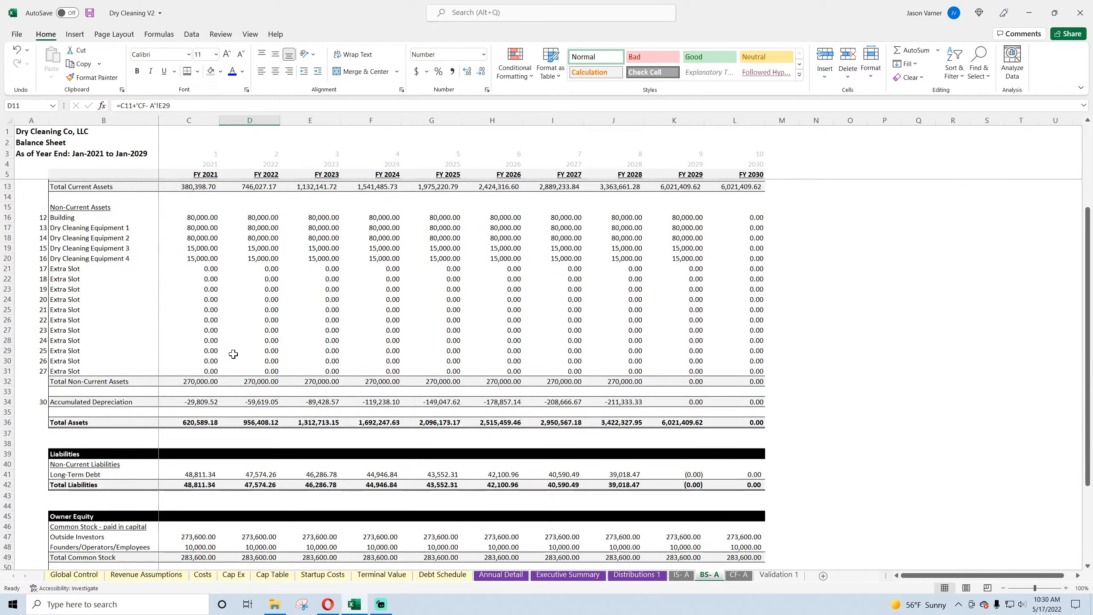
{"action": "scroll", "coordinate": [234, 354], "scroll_direction": "down", "scroll_amount": 1}
{"action": "left_click", "coordinate": [210, 359]}
{"action": "scroll", "coordinate": [456, 362], "scroll_direction": "down", "scroll_amount": 2}
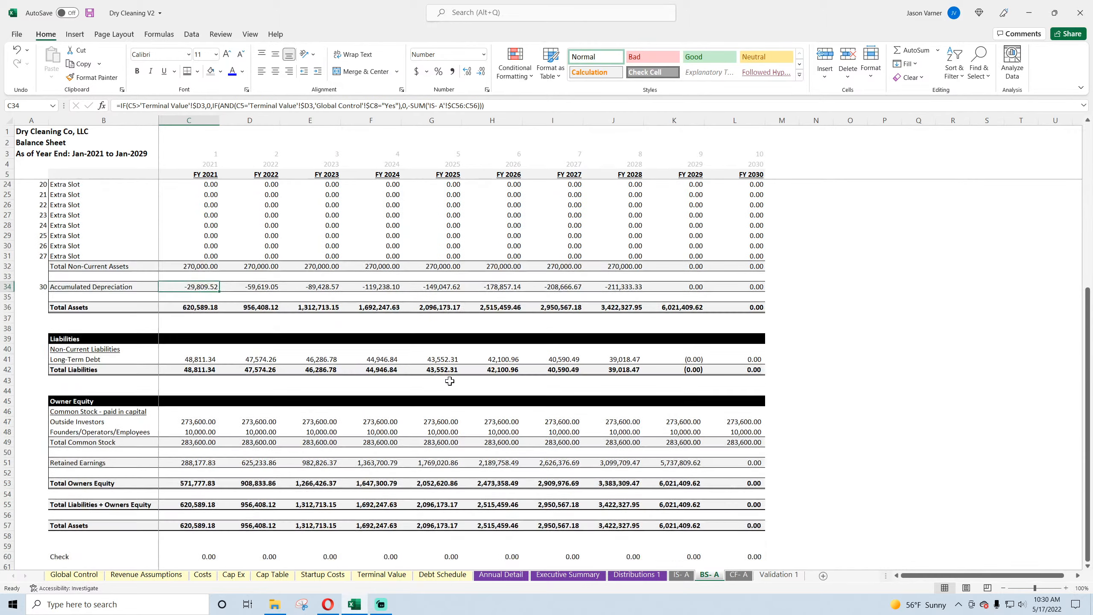
Step: Check the balance sheet's 2021 formulas for Total Liabilities + Owners Equity, Total Assets, Outside Investors and Founders/Operators/Employees stock
{"action": "scroll", "coordinate": [449, 381], "scroll_direction": "down", "scroll_amount": 2}
{"action": "left_click", "coordinate": [195, 466]}
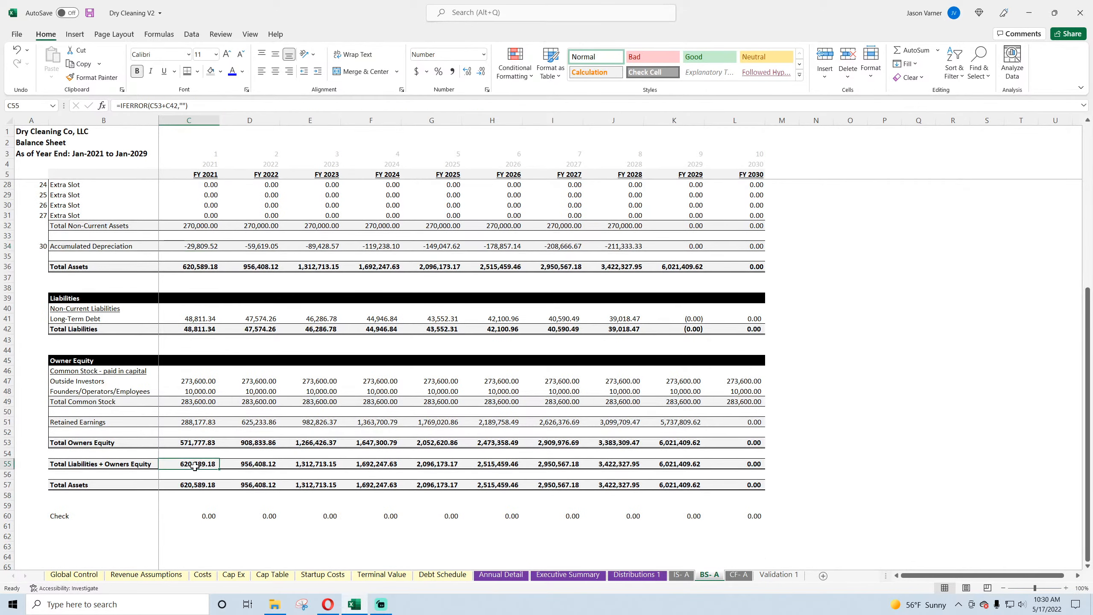
{"action": "left_click", "coordinate": [195, 483]}
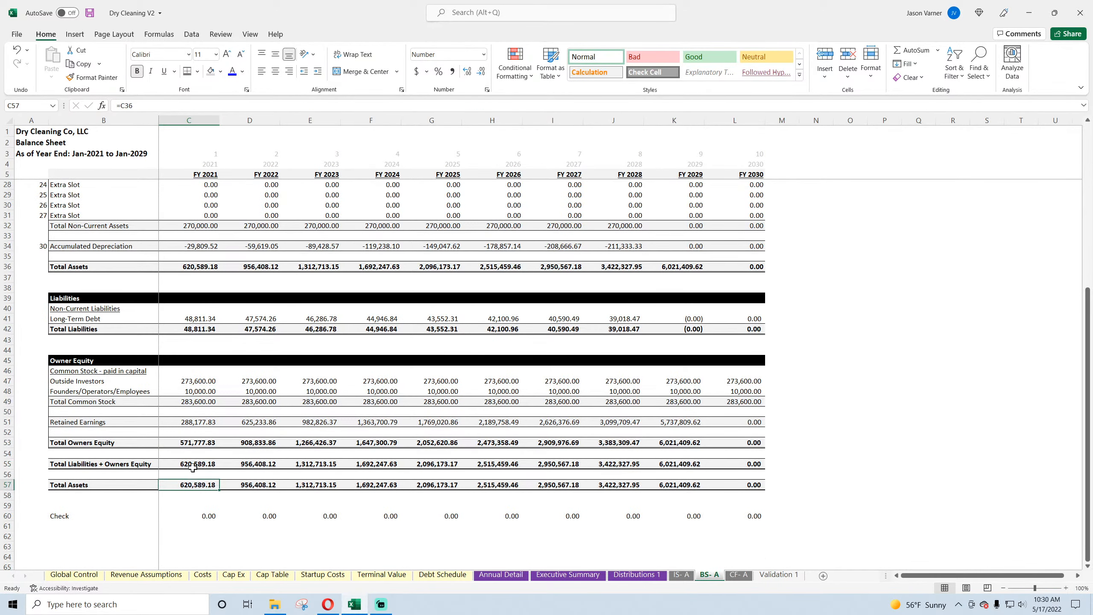
{"action": "left_click", "coordinate": [192, 465]}
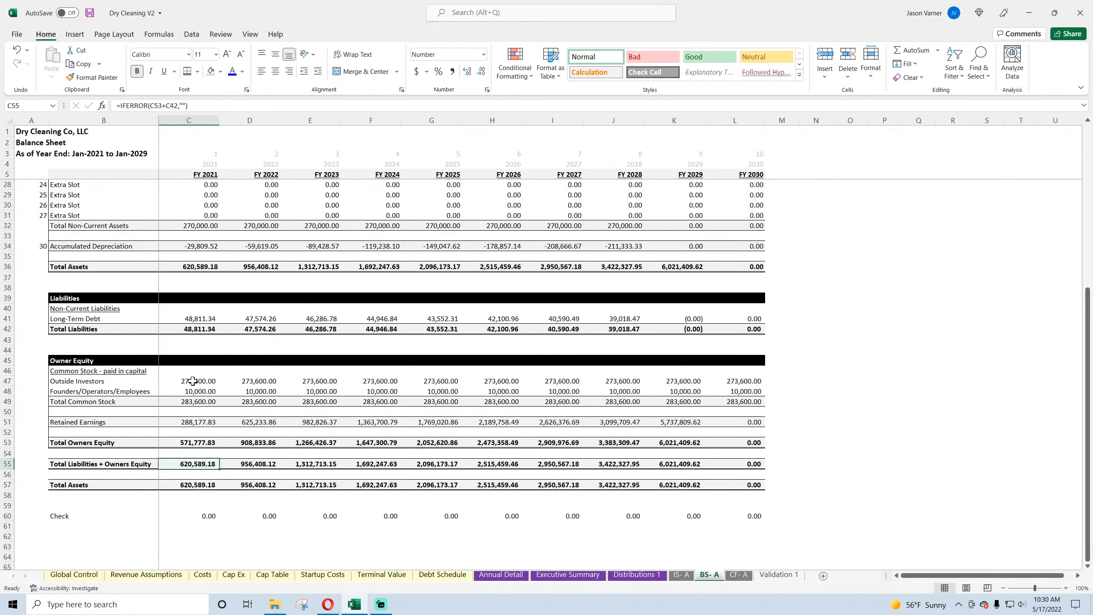
{"action": "left_click", "coordinate": [192, 380]}
{"action": "left_click", "coordinate": [196, 392]}
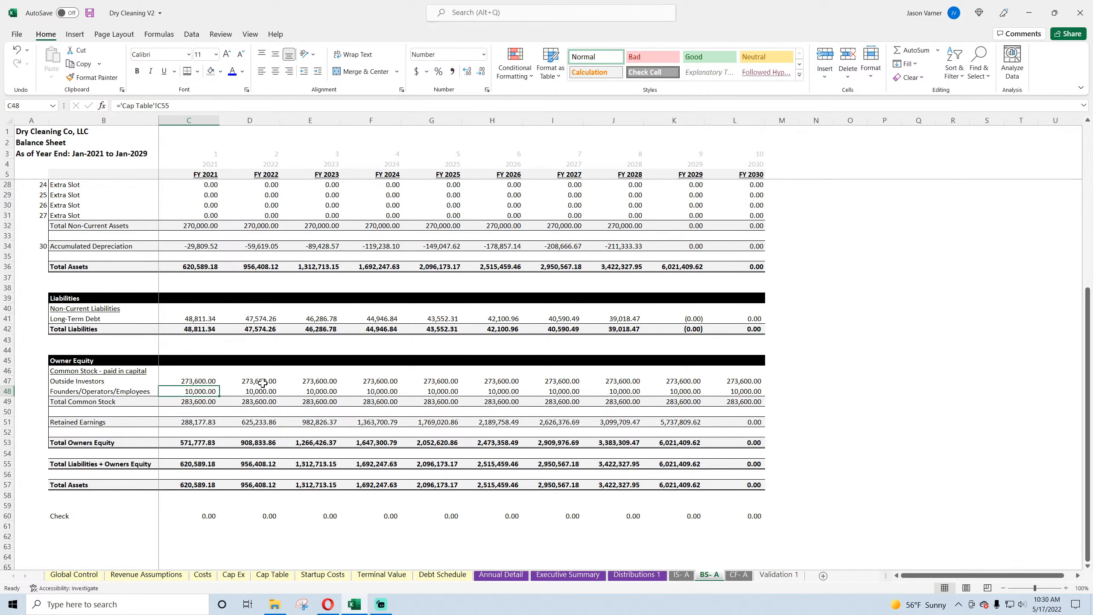
Step: Check the Long-Term Debt formulas for 2021 and 2028 on the balance sheet and review the asset rows above
{"action": "scroll", "coordinate": [206, 389], "scroll_direction": "up", "scroll_amount": 4}
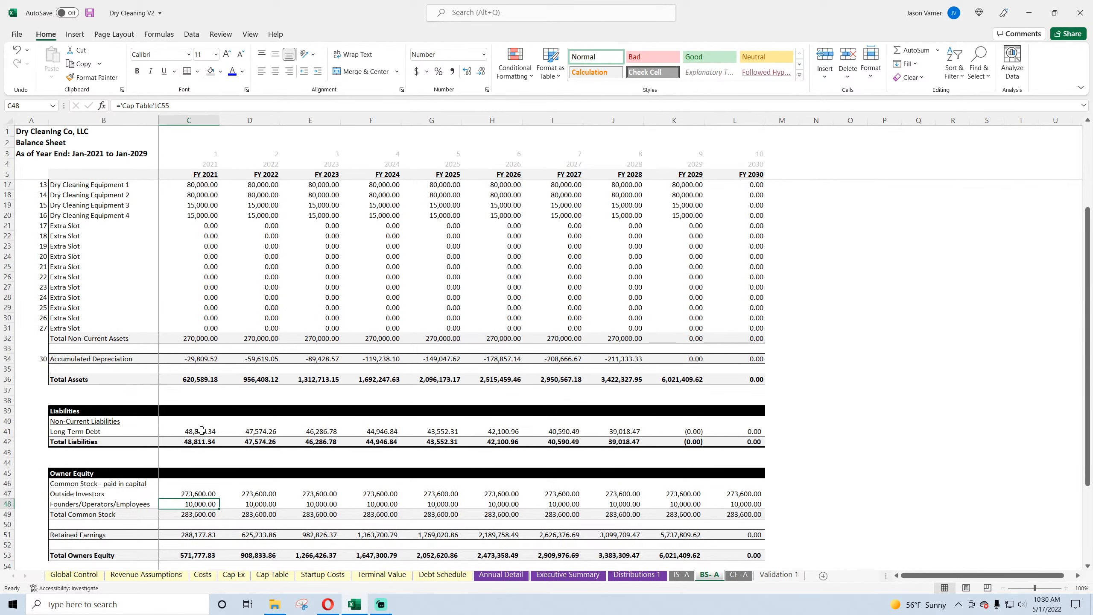
{"action": "left_click", "coordinate": [201, 430]}
{"action": "left_click", "coordinate": [630, 430]}
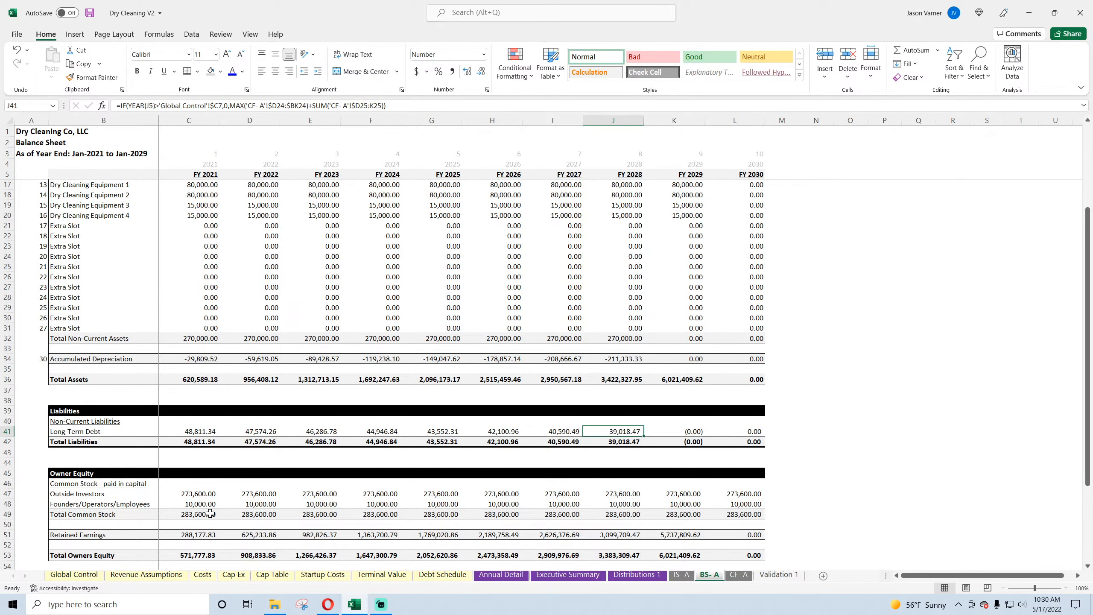
{"action": "scroll", "coordinate": [211, 513], "scroll_direction": "up", "scroll_amount": 4}
{"action": "scroll", "coordinate": [210, 514], "scroll_direction": "down", "scroll_amount": 4}
{"action": "scroll", "coordinate": [210, 512], "scroll_direction": "up", "scroll_amount": 4}
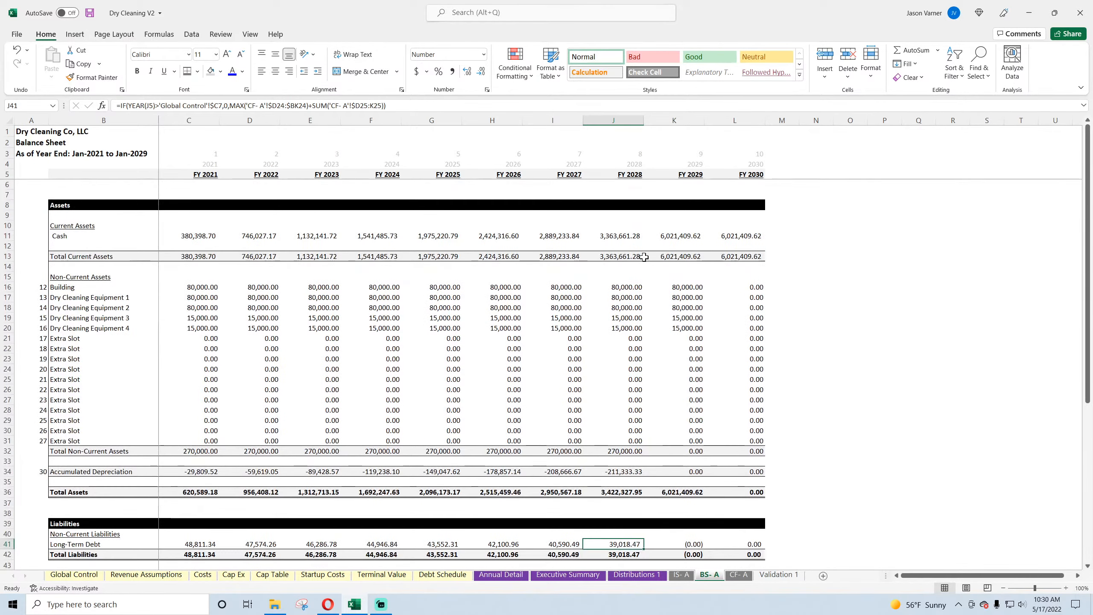
Step: In cell N11 of BS- A, subtract Global Control C16 from the 2030 Cash balance with =L11-'Global Control'!C16
{"action": "left_click", "coordinate": [746, 236]}
{"action": "left_click", "coordinate": [801, 236]}
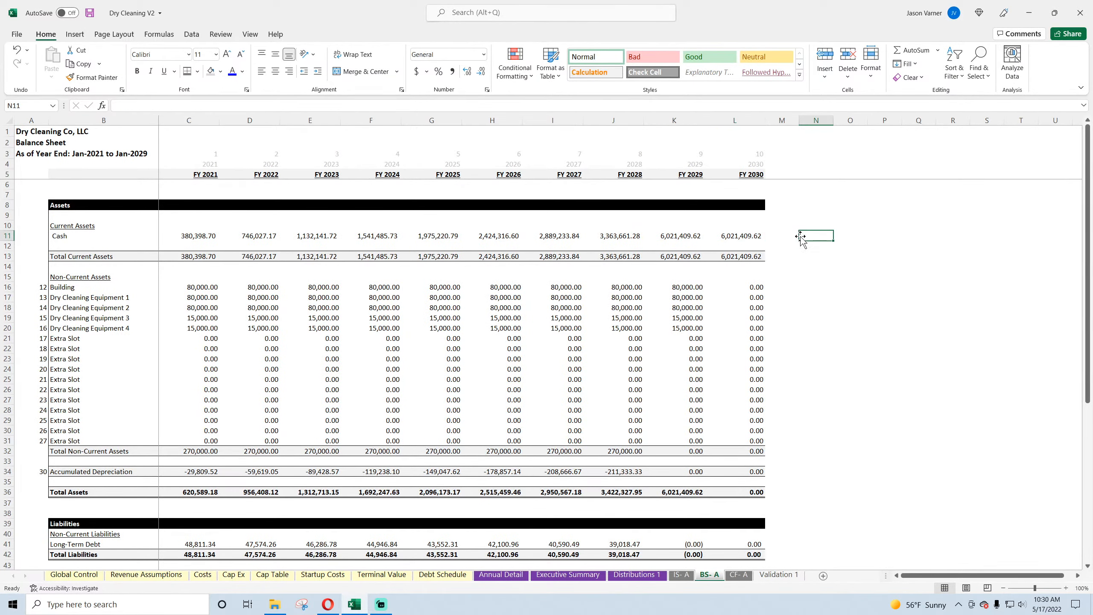
{"action": "type", "text": "=L11-"}
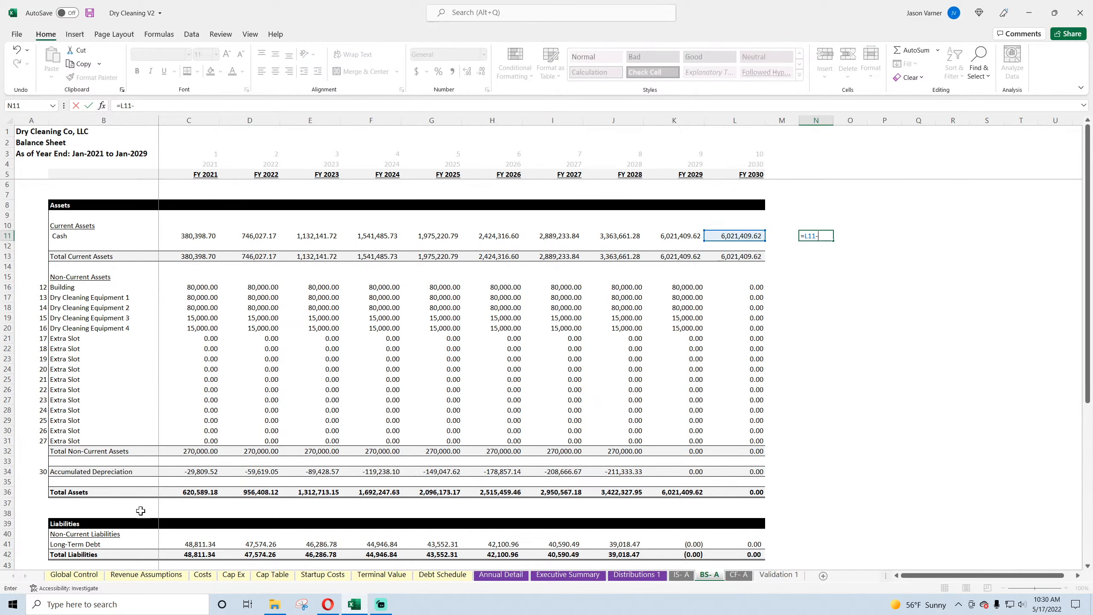
{"action": "left_click", "coordinate": [79, 574]}
{"action": "left_click", "coordinate": [285, 289]}
{"action": "key", "text": "Return"}
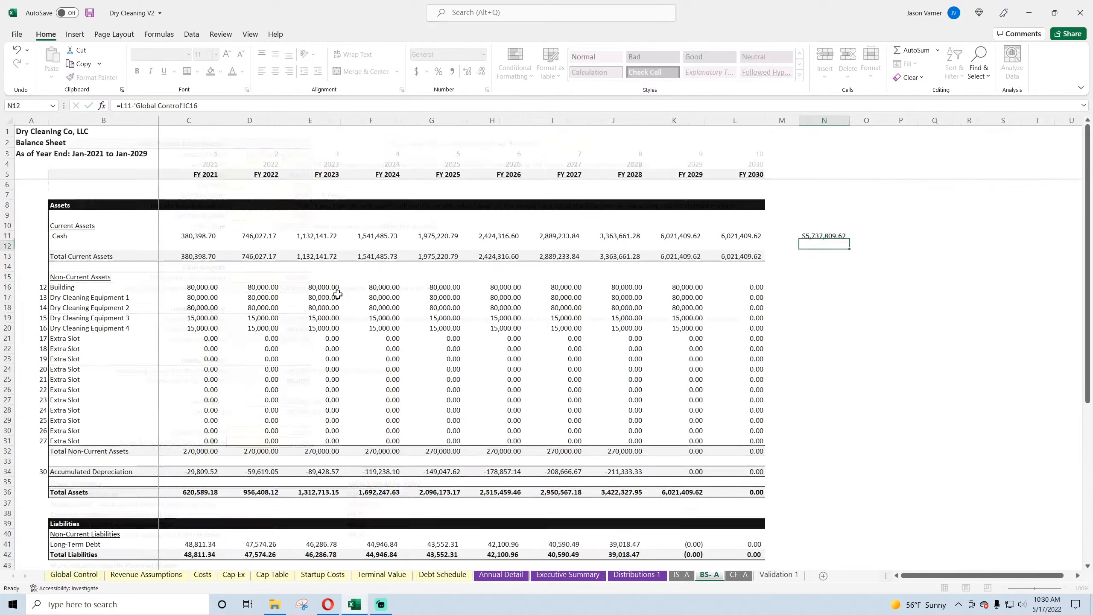
{"action": "key", "text": "Up"}
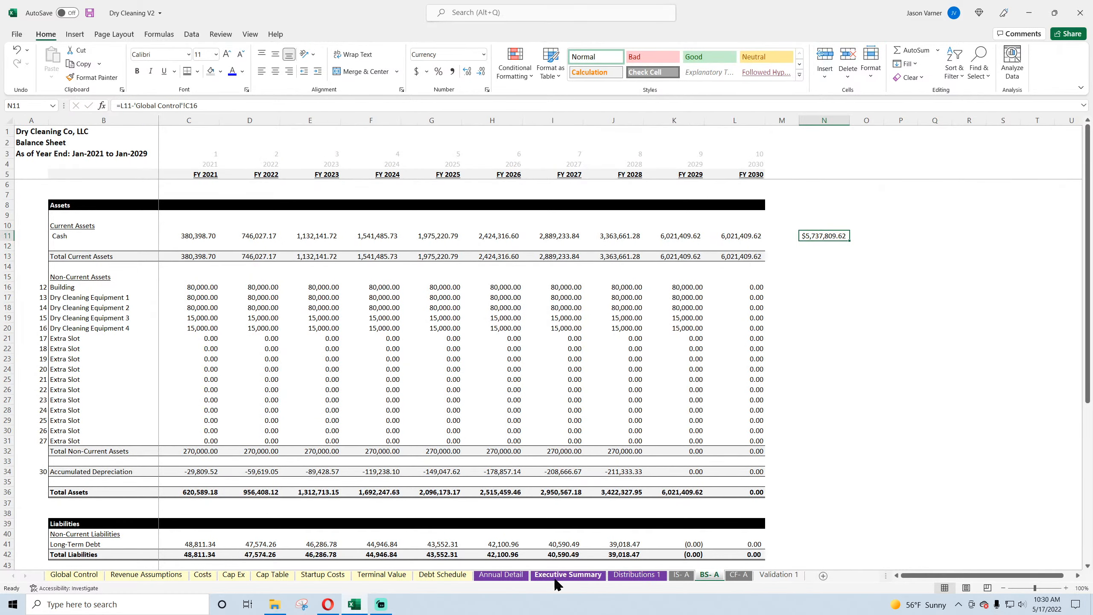
Step: In Annual Detail cell O84, subtract the 2030 balance sheet cash from the 2030 Cumulative Cash Flow with =N84-'BS- A'!L11
{"action": "left_click", "coordinate": [510, 576]}
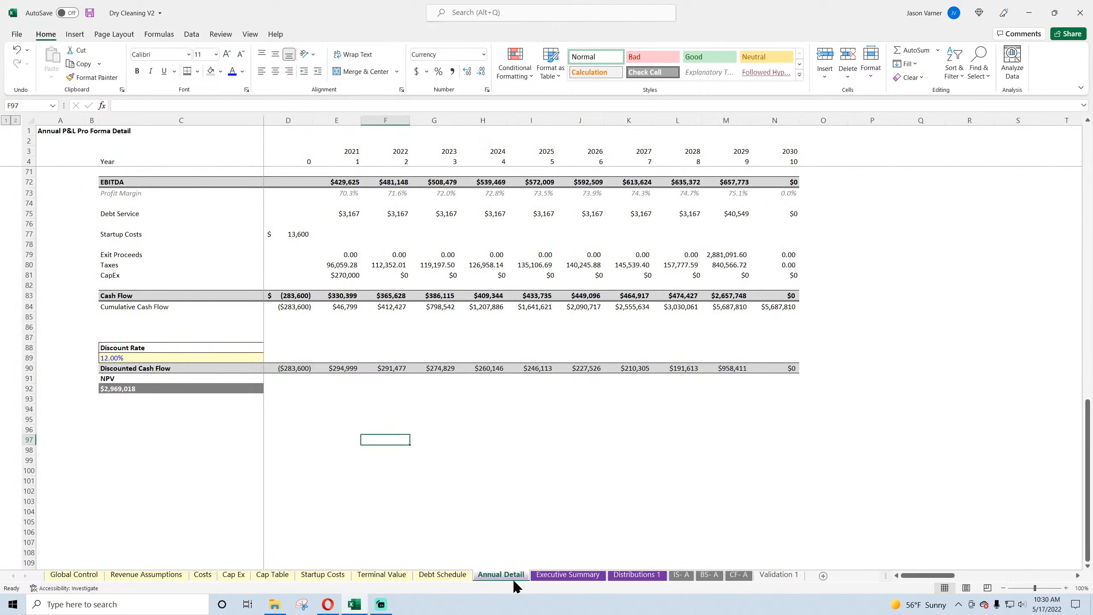
{"action": "left_click", "coordinate": [777, 308]}
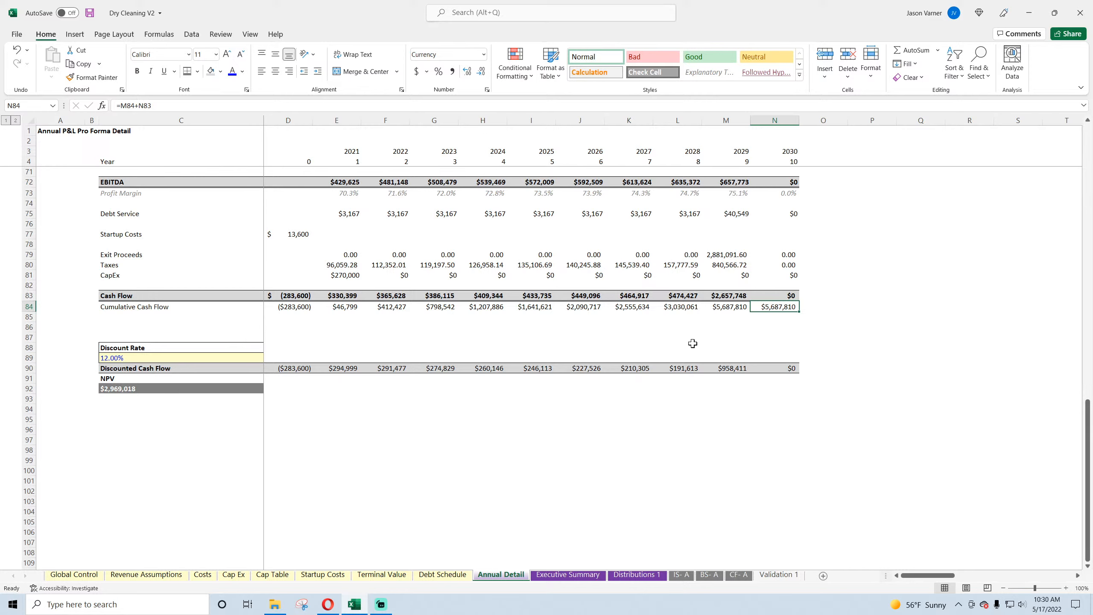
{"action": "left_click", "coordinate": [811, 306]}
{"action": "type", "text": "="}
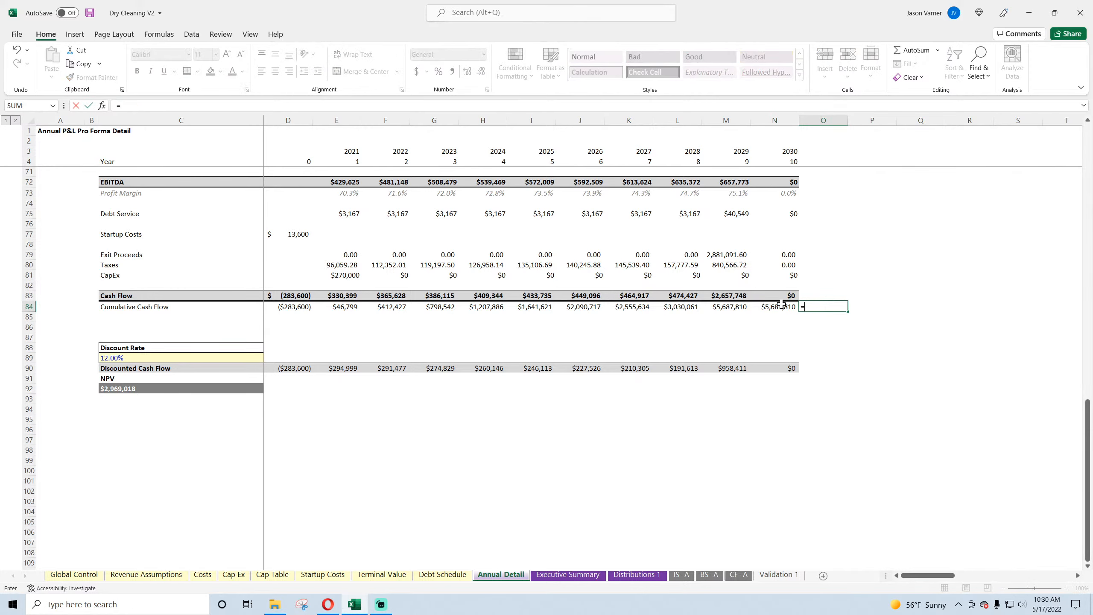
{"action": "left_click", "coordinate": [780, 306]}
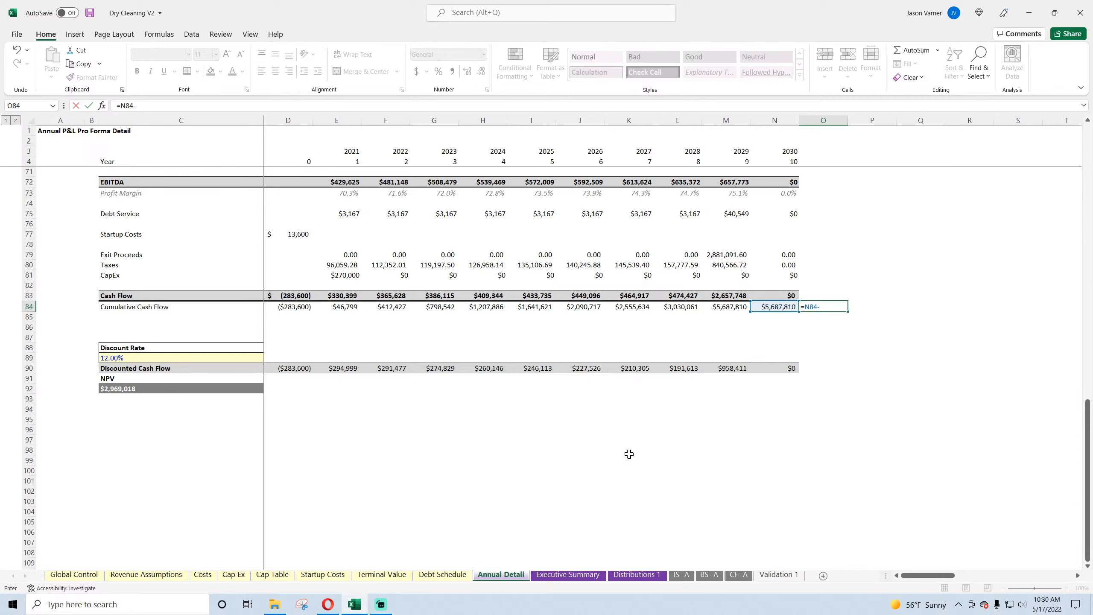
{"action": "left_click", "coordinate": [718, 575]}
{"action": "left_click", "coordinate": [739, 236]}
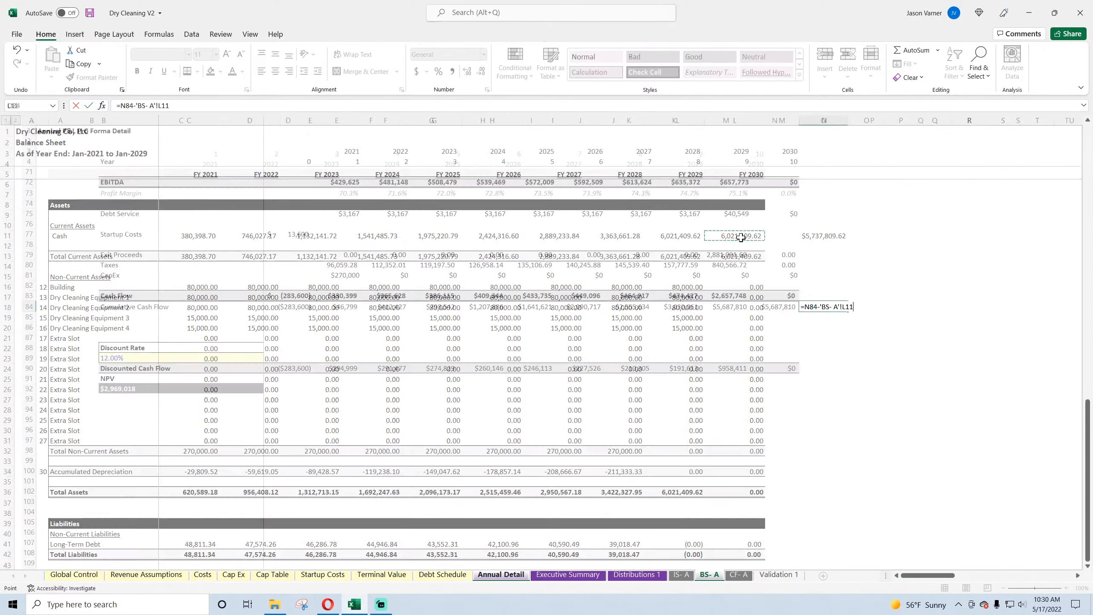
{"action": "key", "text": "Return"}
{"action": "left_click", "coordinate": [536, 337]}
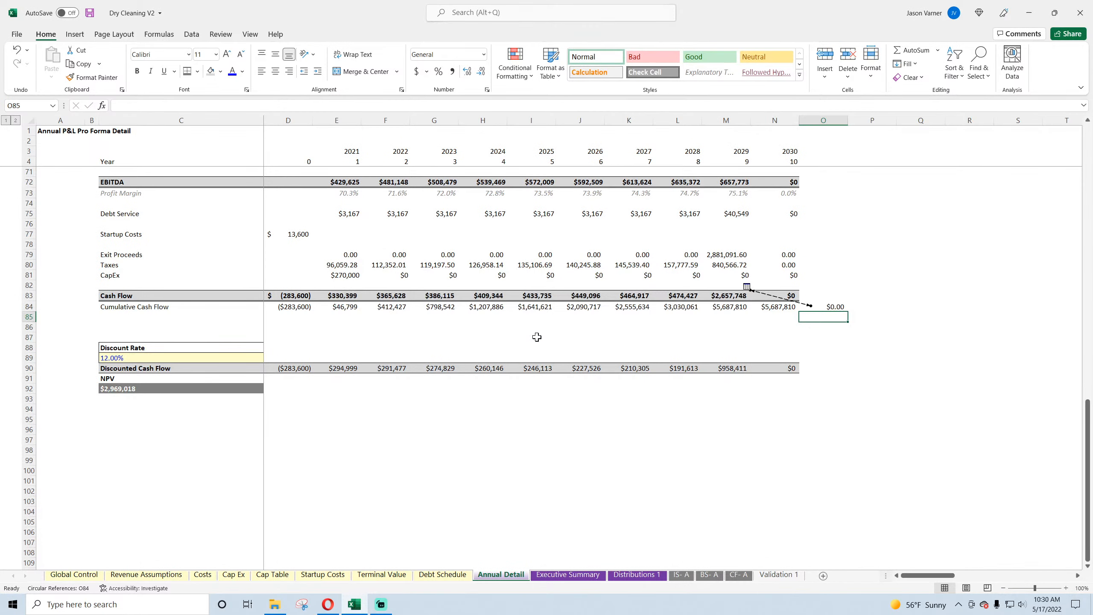
Step: Check the difference formula in O84 and the Cash Flow formulas for 2029 and 2030 in row 83
{"action": "left_click", "coordinate": [827, 307]}
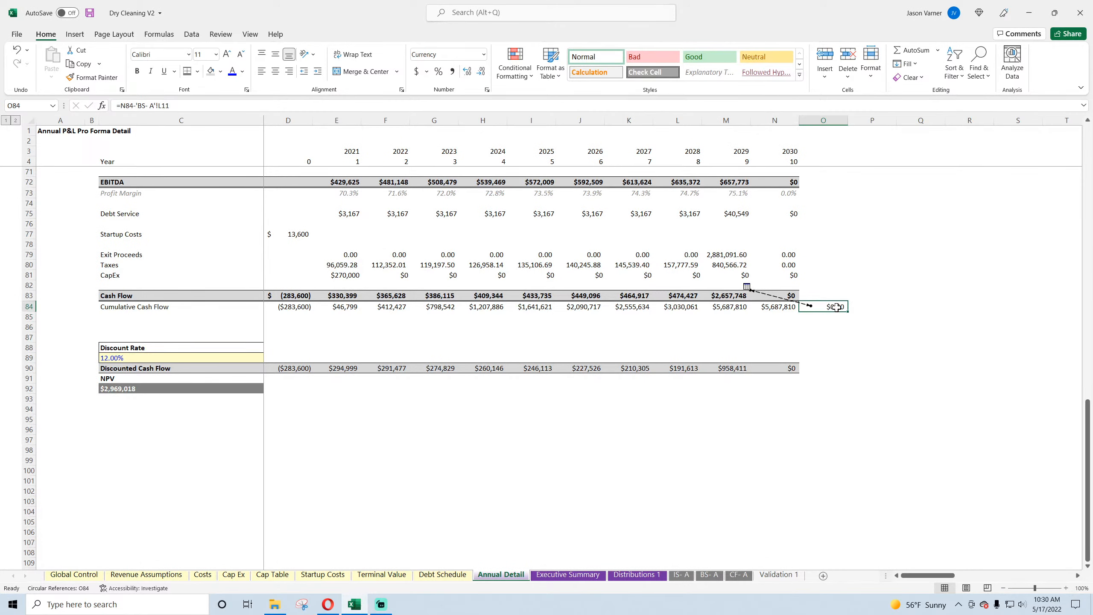
{"action": "left_click", "coordinate": [737, 294]}
{"action": "double_click", "coordinate": [735, 296]}
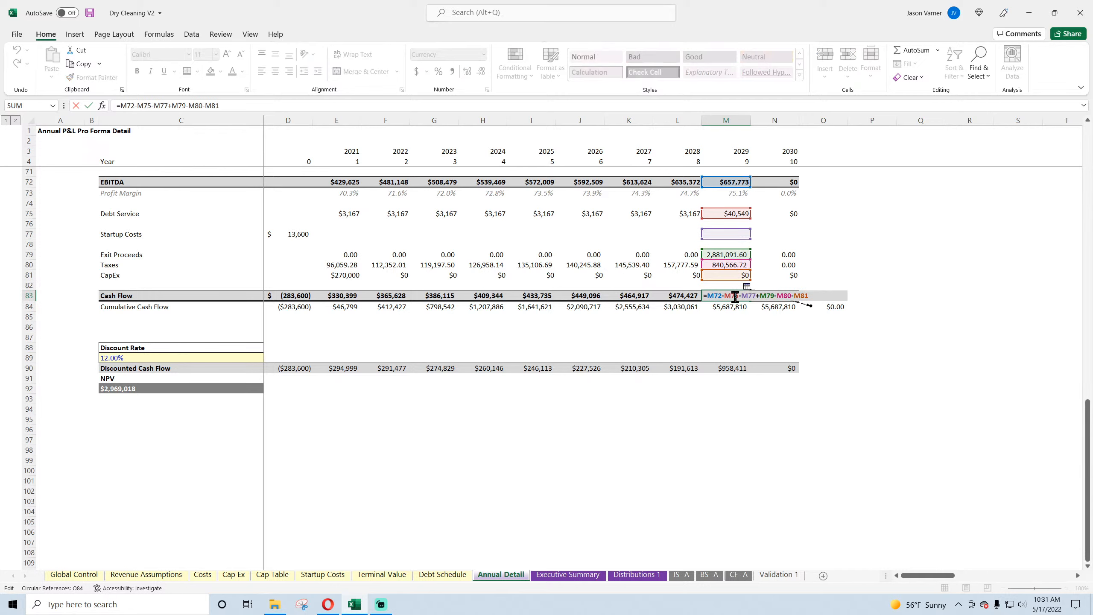
{"action": "key", "text": "Escape"}
{"action": "double_click", "coordinate": [781, 297]}
{"action": "key", "text": "Escape"}
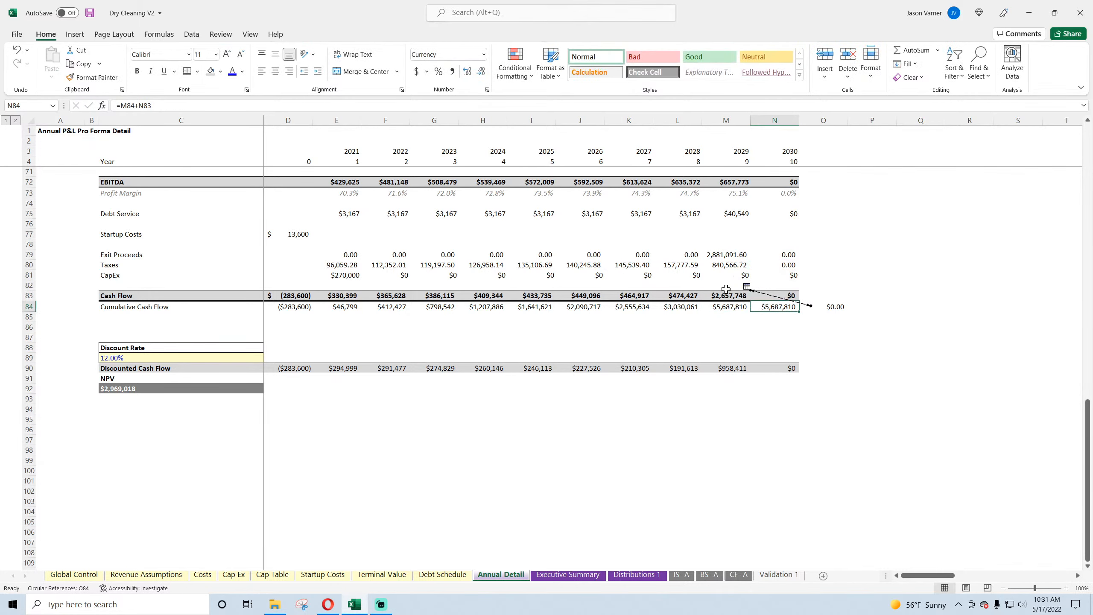
{"action": "left_click", "coordinate": [732, 286]}
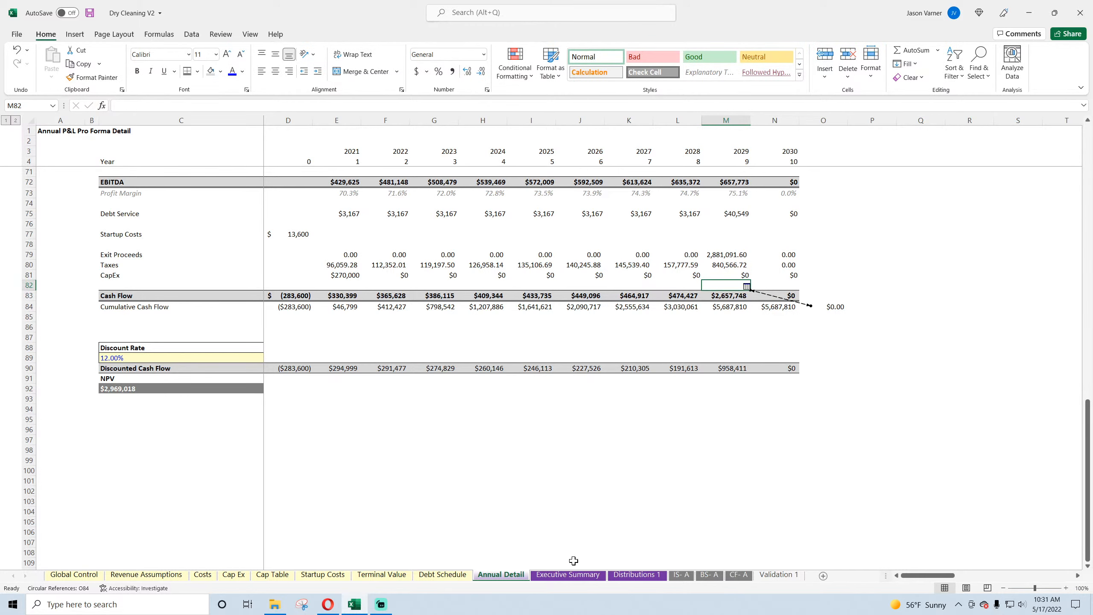
Step: Examine the Cumulative Cash Flow, Cash Flow and Debt Service formulas in the Executive Summary's 10-Year Project Summary
{"action": "left_click", "coordinate": [568, 574]}
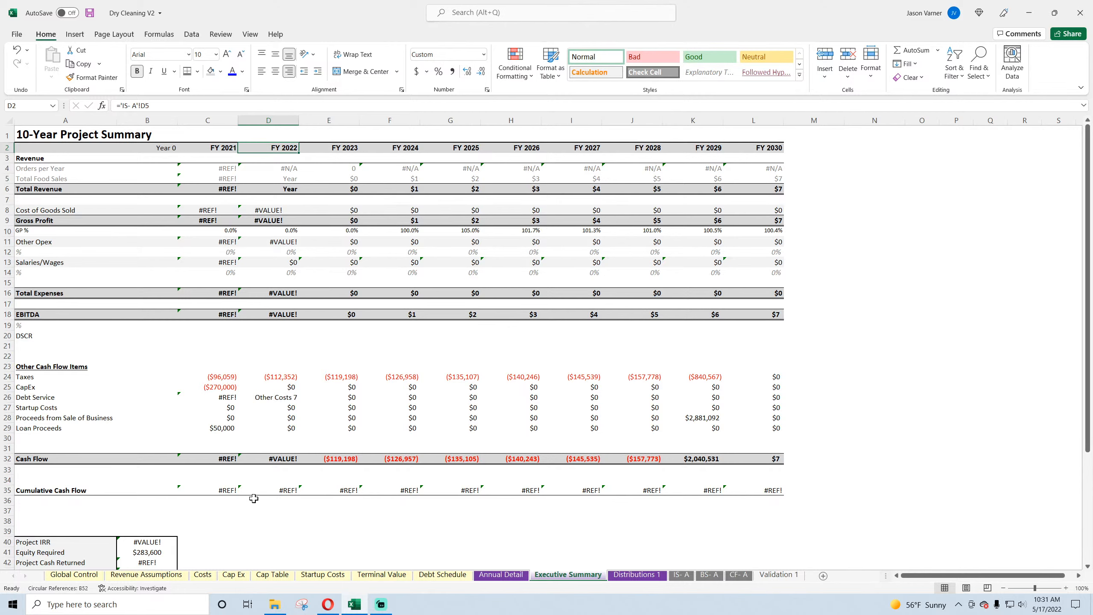
{"action": "left_click", "coordinate": [228, 490]}
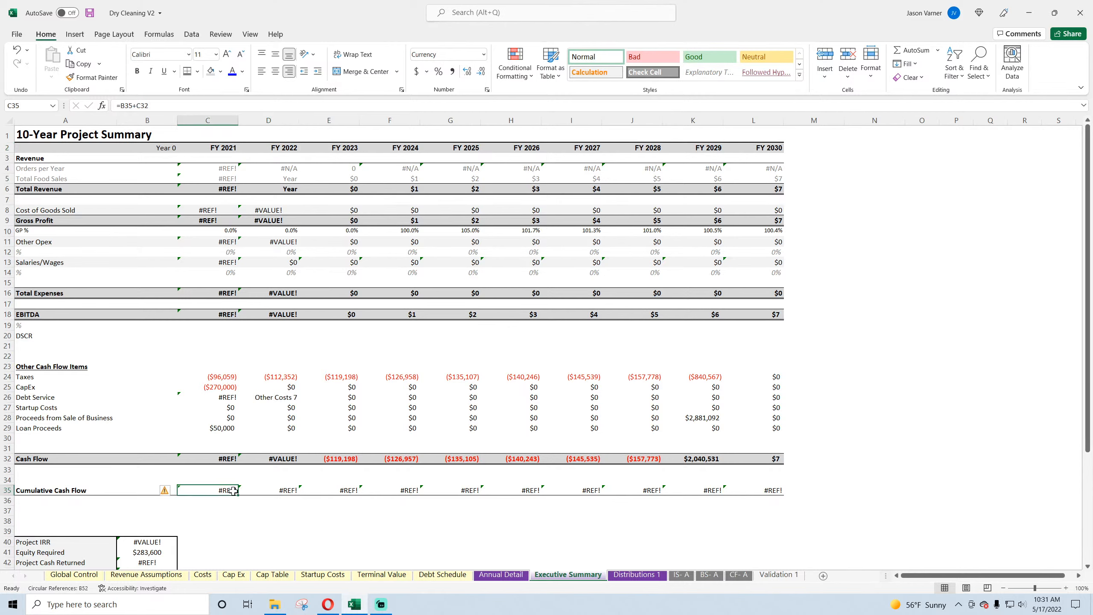
{"action": "left_click", "coordinate": [225, 458]}
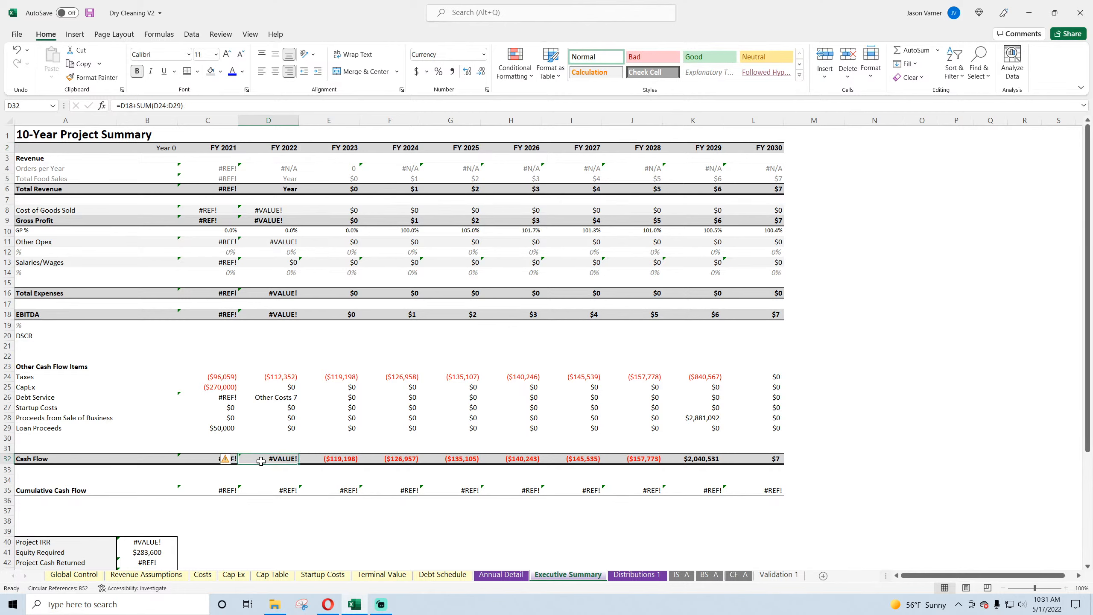
{"action": "left_click", "coordinate": [223, 398]}
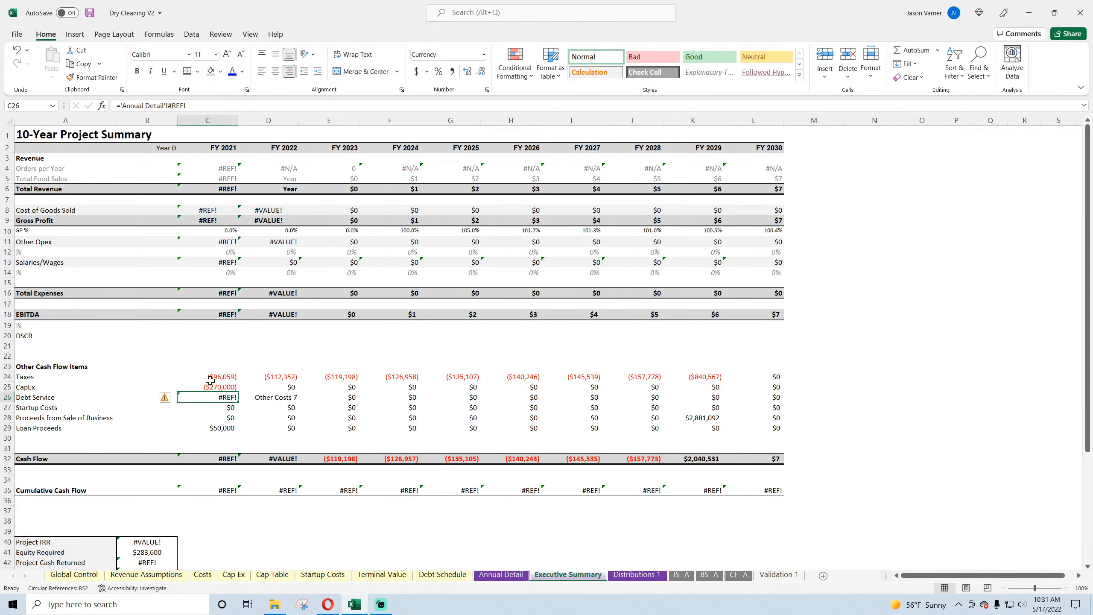
Step: Examine the 2021 financing formulas on CF- A for long-term debt borrowings, principal repayments, company stock sales and their net effect
{"action": "left_click", "coordinate": [741, 575]}
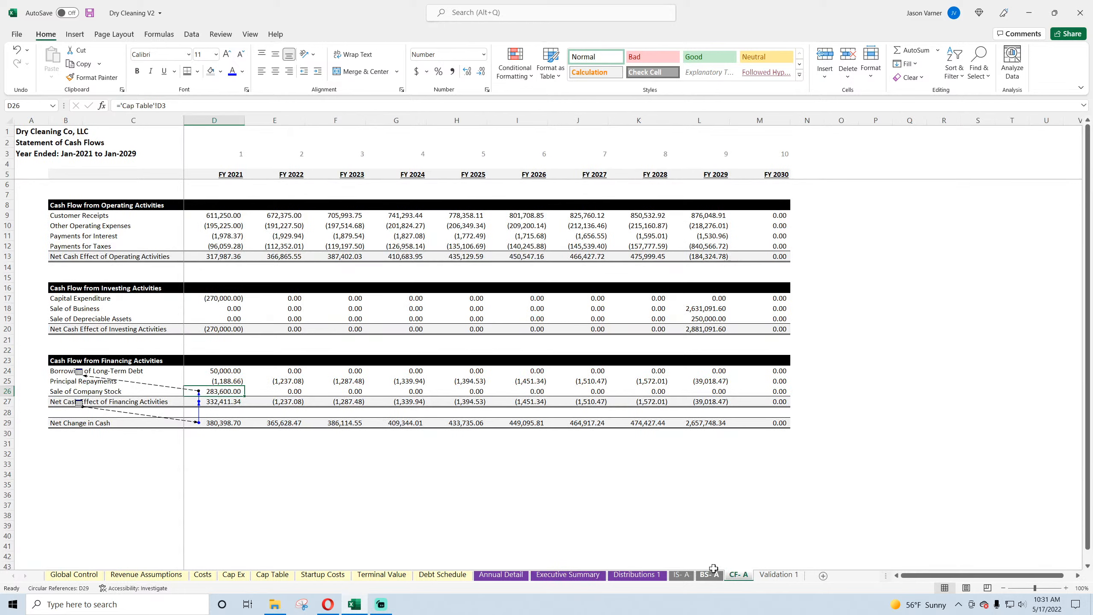
{"action": "left_click", "coordinate": [224, 402]}
{"action": "left_click", "coordinate": [225, 371]}
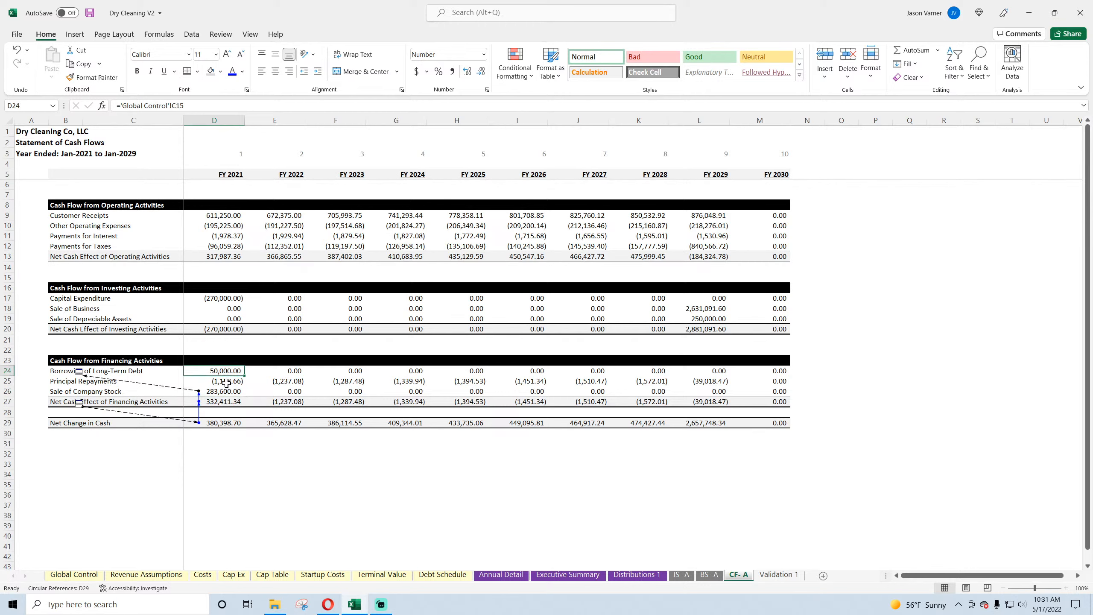
{"action": "left_click", "coordinate": [226, 381]}
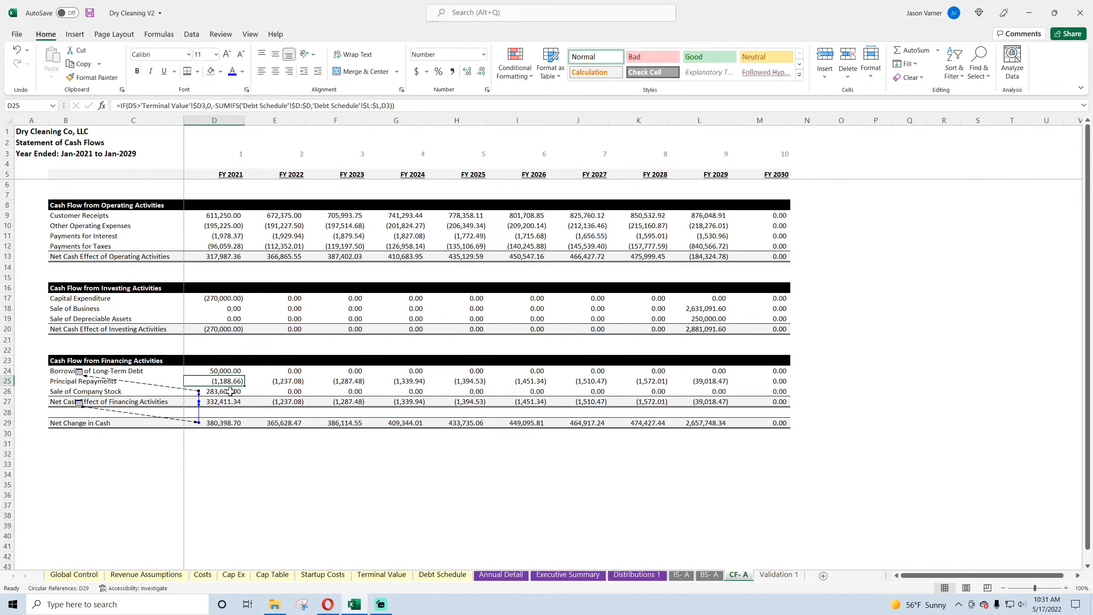
{"action": "left_click", "coordinate": [230, 392]}
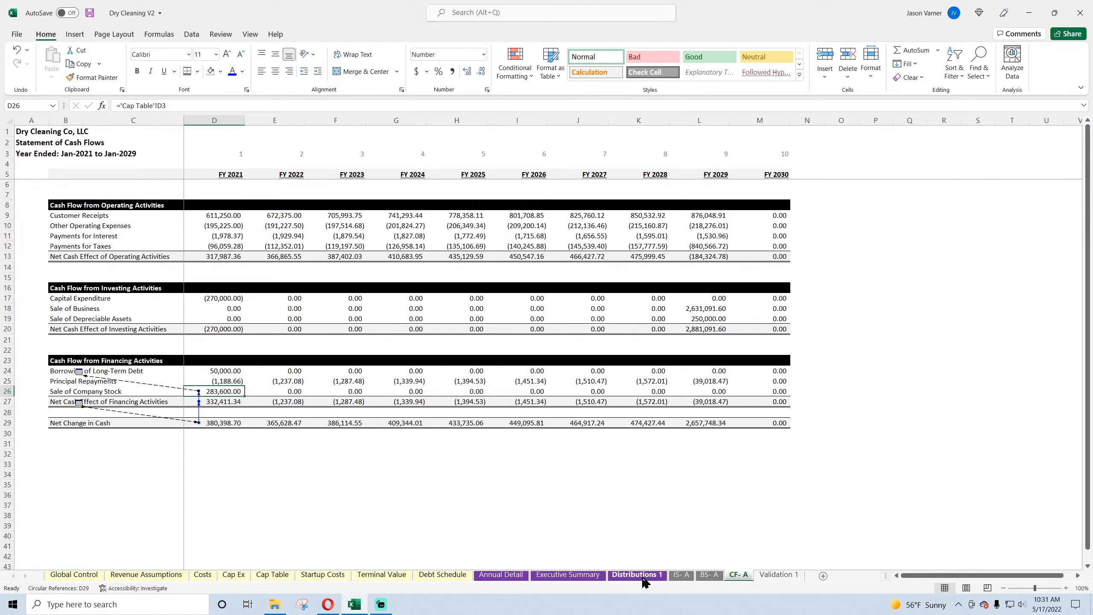
Step: Compare Annual Detail's 2021 Exit Proceeds, Taxes and CapEx formulas with the 2021 long-term debt borrowings on CF- A
{"action": "left_click", "coordinate": [490, 575]}
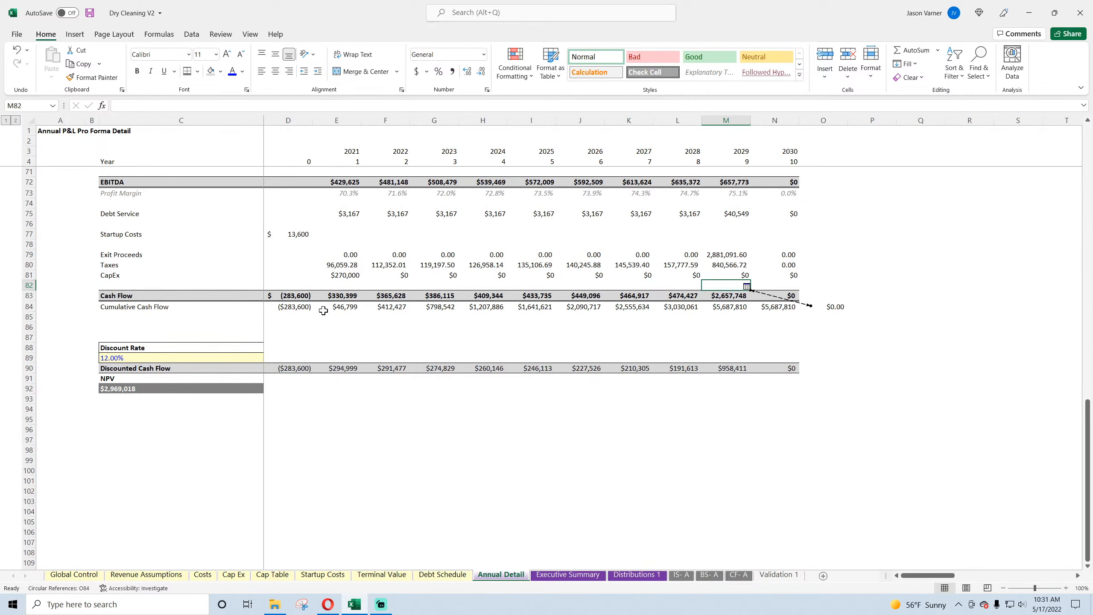
{"action": "left_click", "coordinate": [348, 254]}
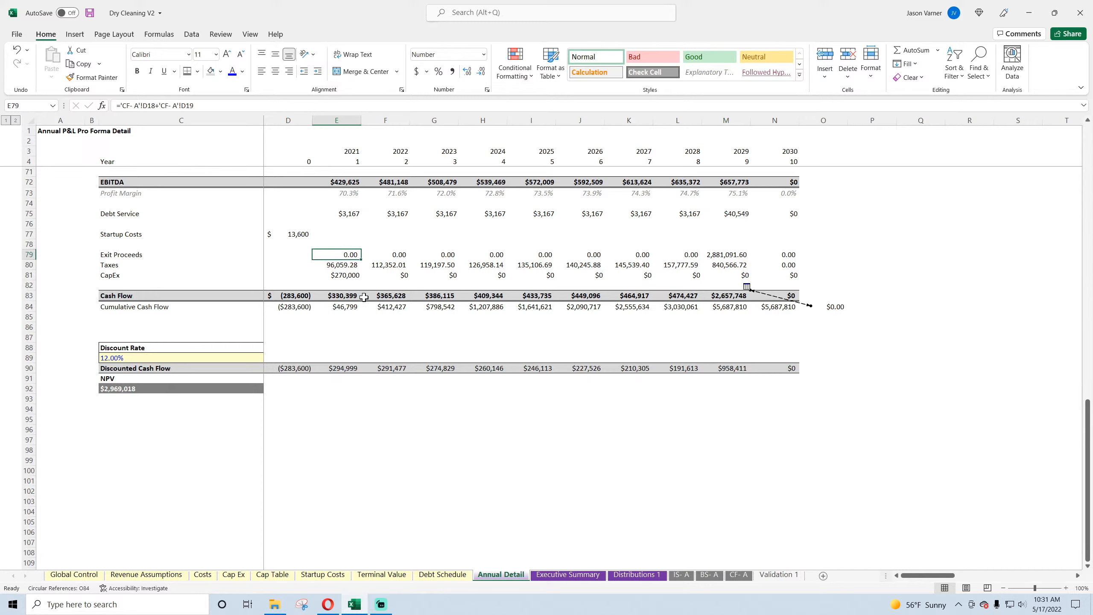
{"action": "key", "text": "Down"}
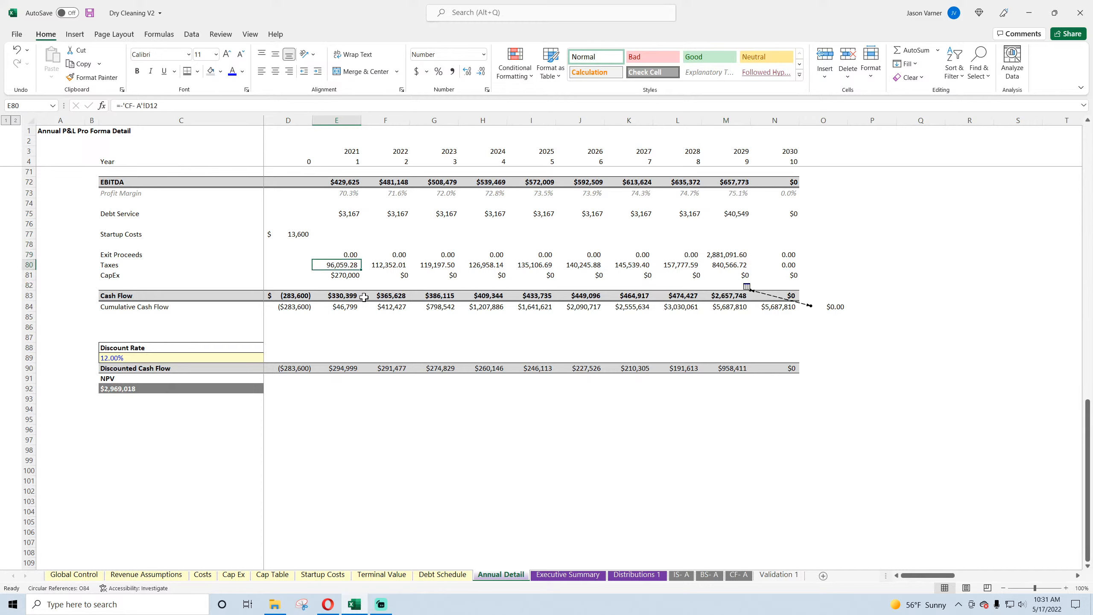
{"action": "key", "text": "Down"}
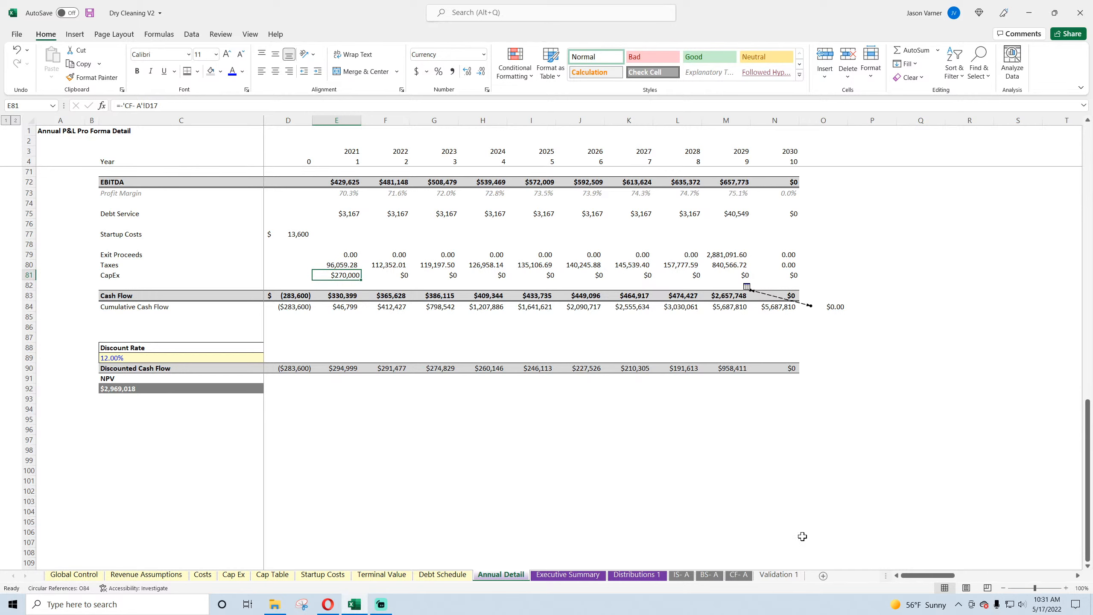
{"action": "left_click", "coordinate": [739, 575]}
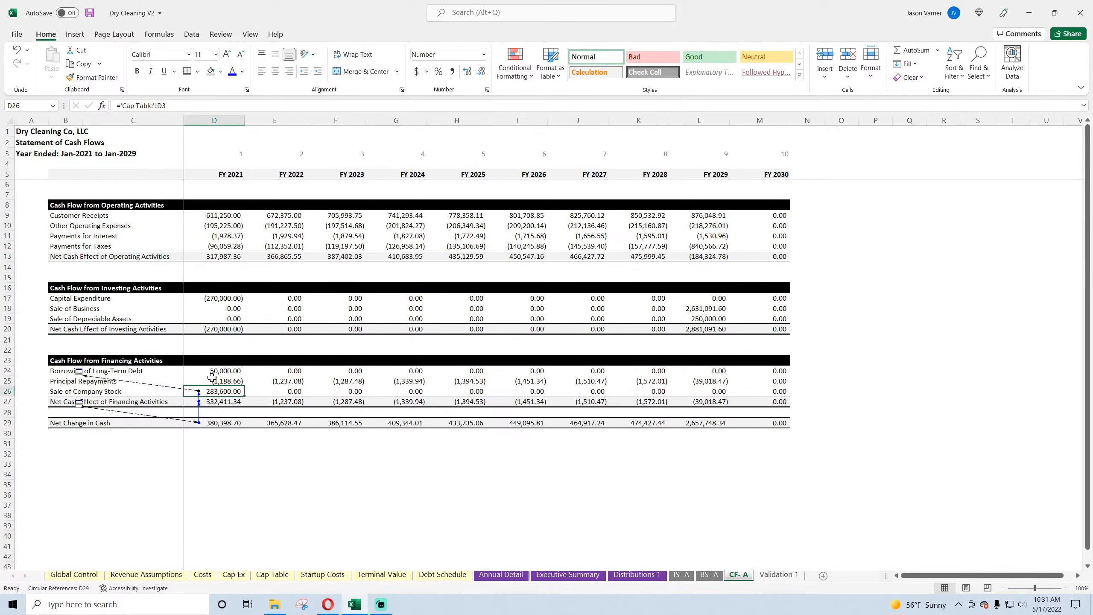
{"action": "left_click_drag", "start_coordinate": [211, 373], "coordinate": [78, 419]}
{"action": "left_click", "coordinate": [231, 372]}
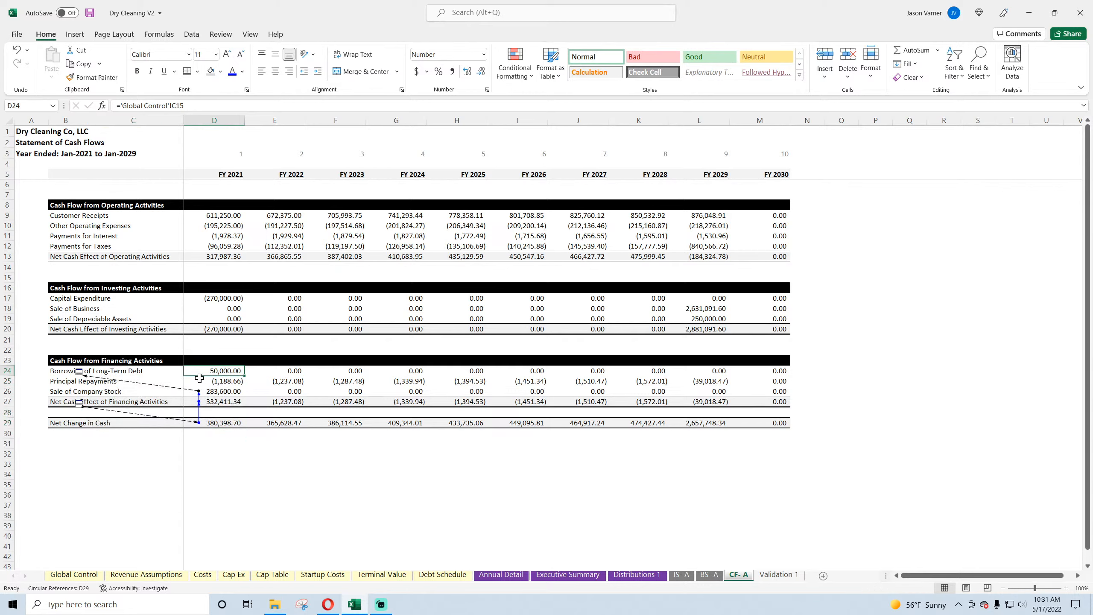
Step: Examine the 2021 Sale of Company Stock and Net Change in Cash formulas on the cash flow statement
{"action": "key", "text": "Down"}
{"action": "key", "text": "Down"}
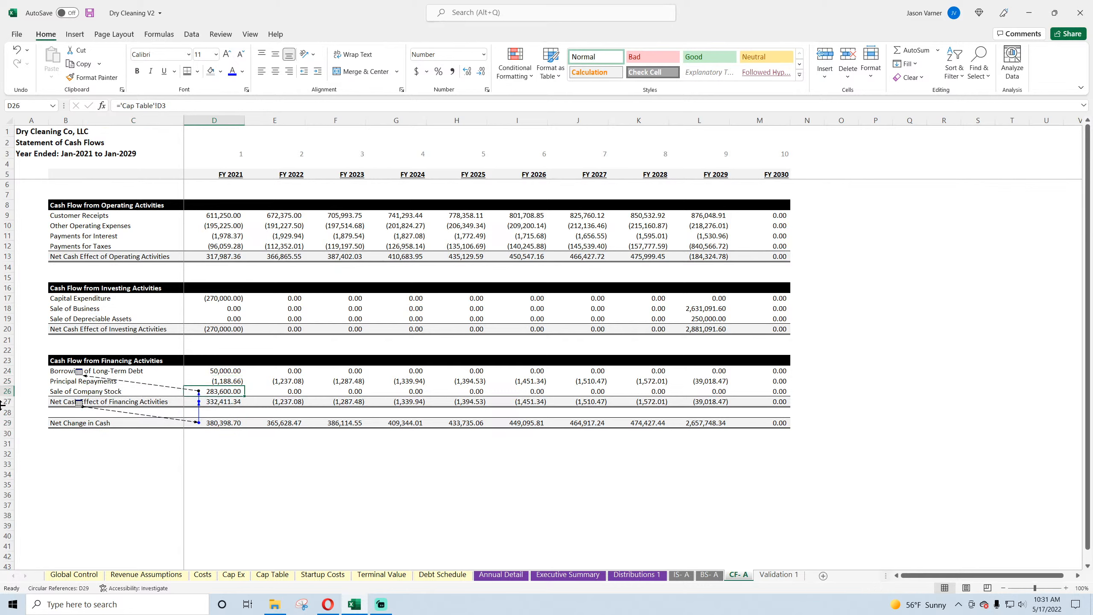
{"action": "key", "text": "Right"}
{"action": "key", "text": "Left"}
{"action": "key", "text": "Down"}
{"action": "key", "text": "Down"}
{"action": "key", "text": "Down"}
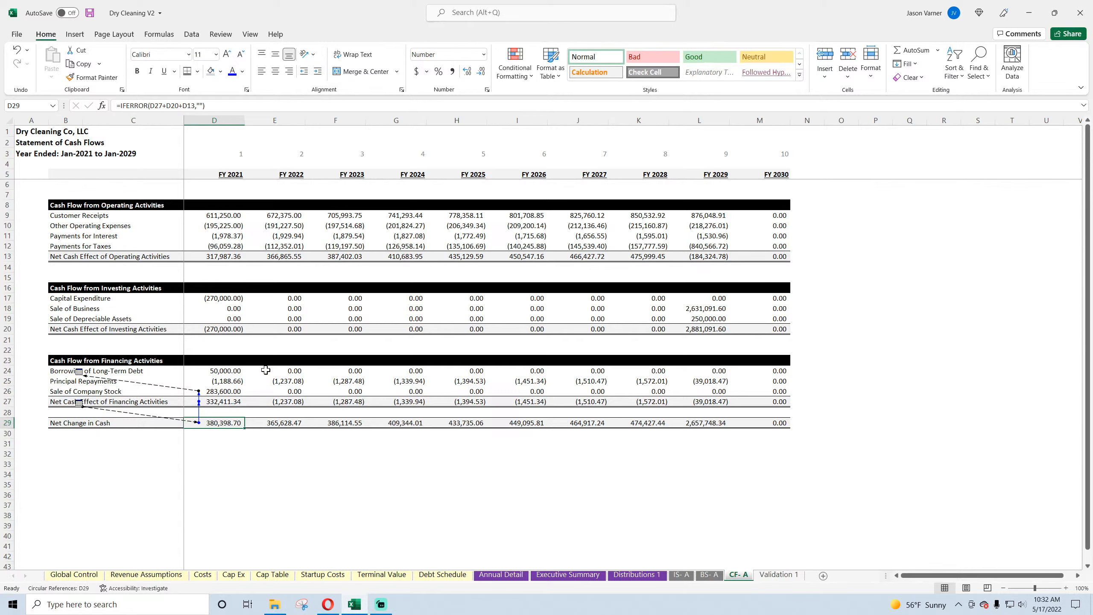
Step: Review the 2021 financing line items and the SUM formula for Net Cash Effect of Financing Activities in D27
{"action": "left_click", "coordinate": [219, 371]}
{"action": "left_click", "coordinate": [222, 381]}
{"action": "left_click", "coordinate": [55, 369]}
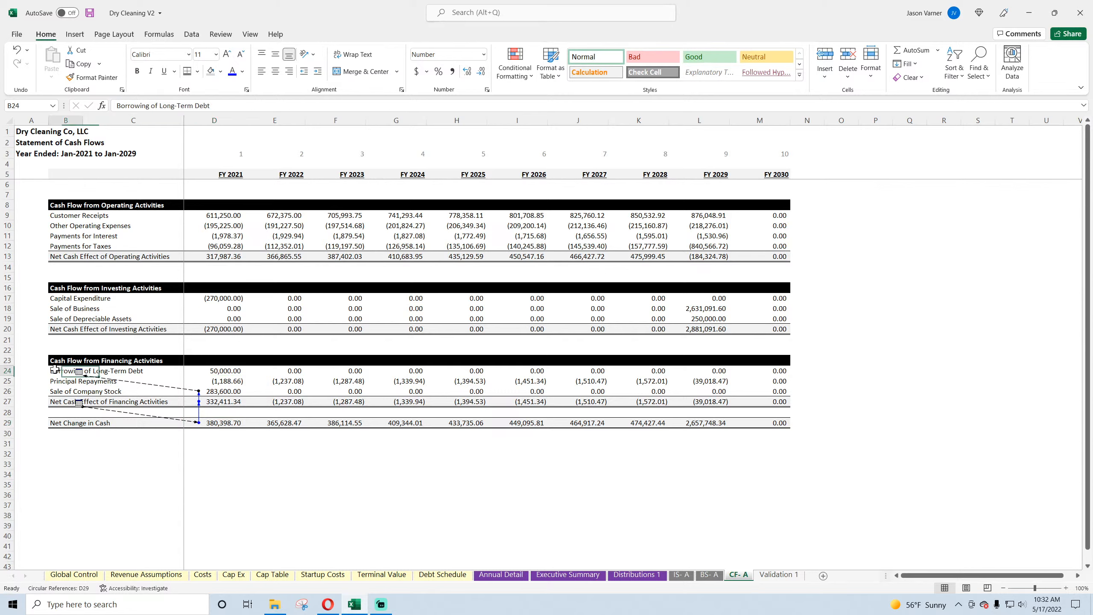
{"action": "left_click", "coordinate": [55, 381]}
{"action": "left_click", "coordinate": [56, 391]}
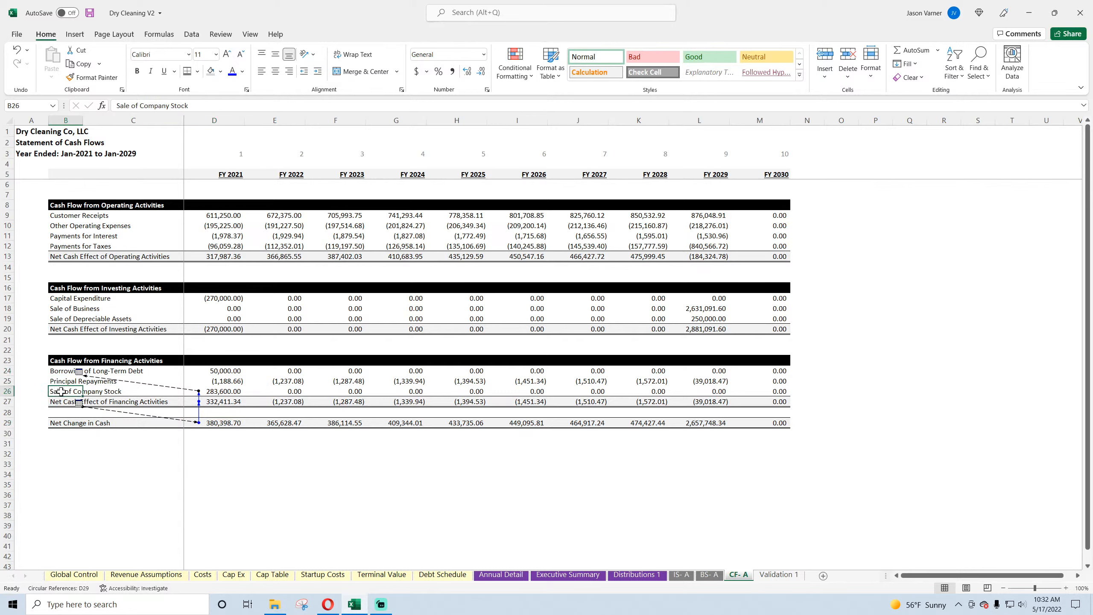
{"action": "left_click", "coordinate": [80, 371]}
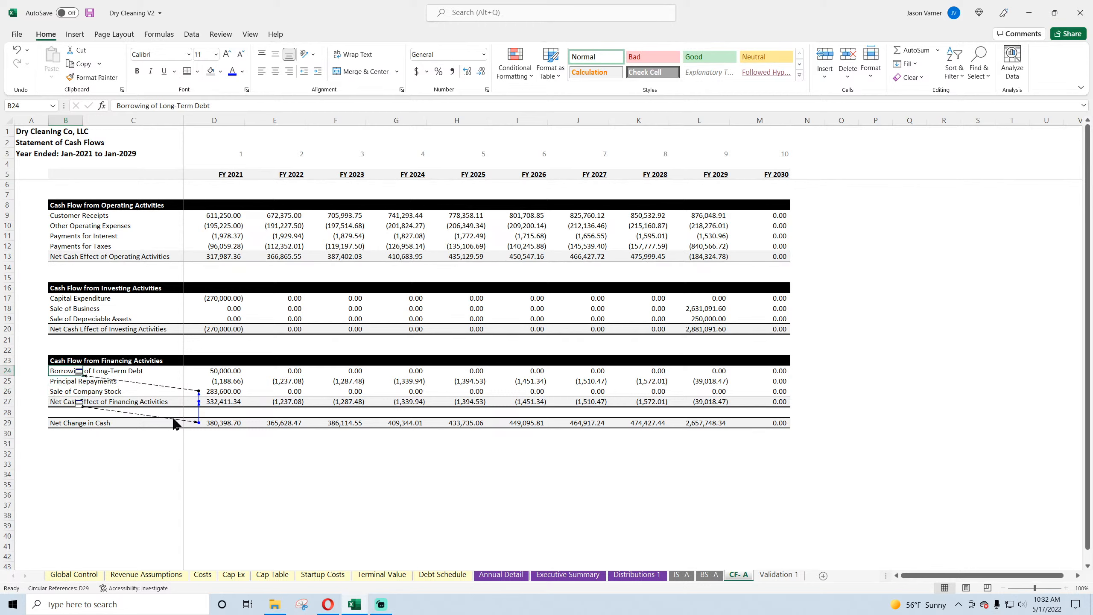
{"action": "left_click", "coordinate": [221, 401]}
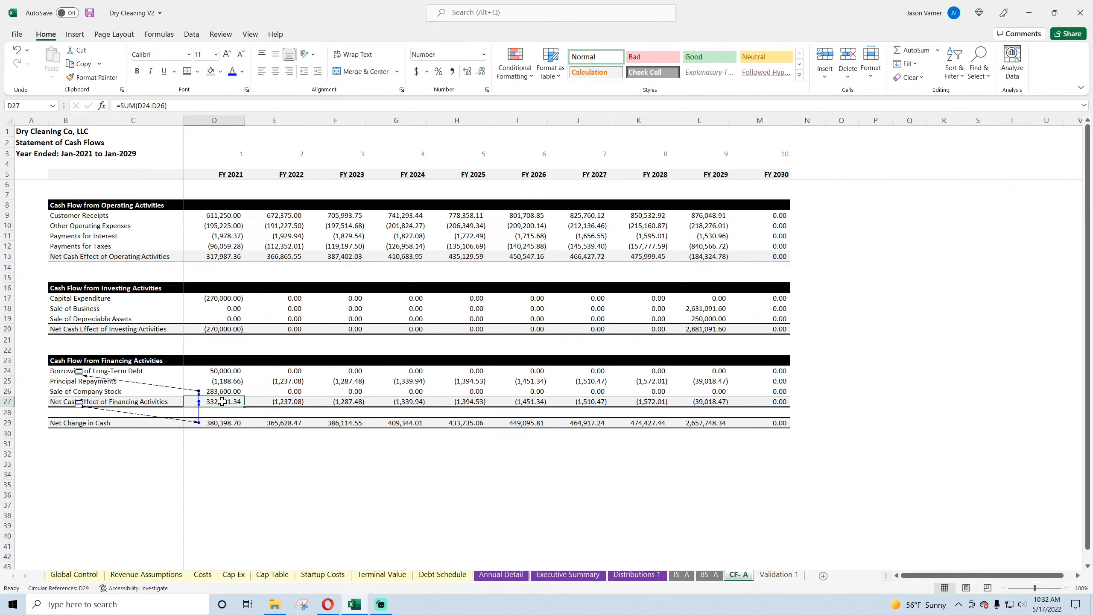
{"action": "double_click", "coordinate": [222, 401]}
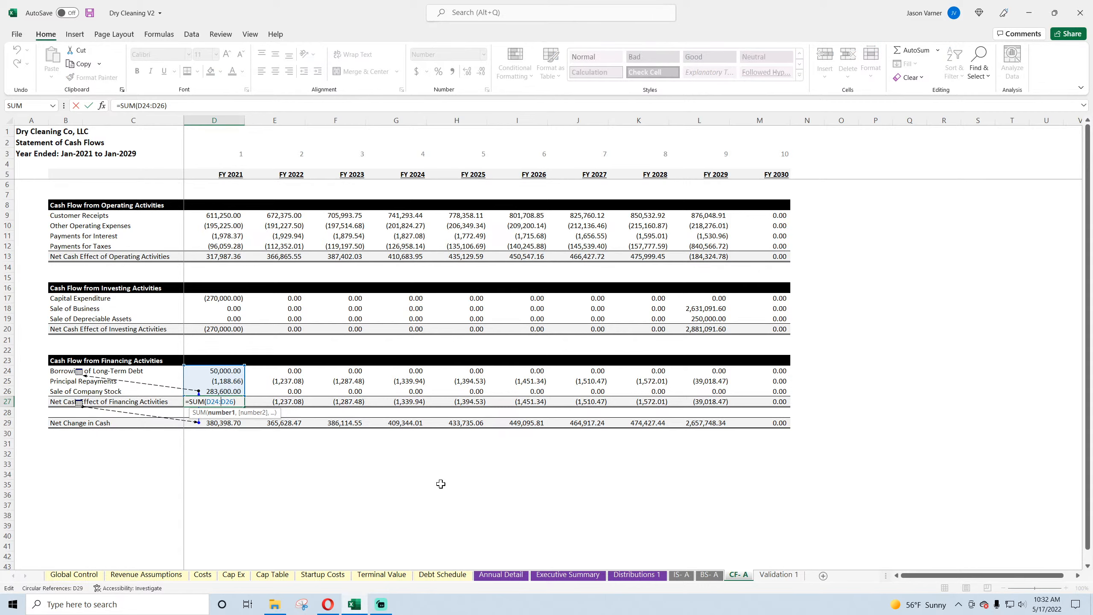
{"action": "key", "text": "Return"}
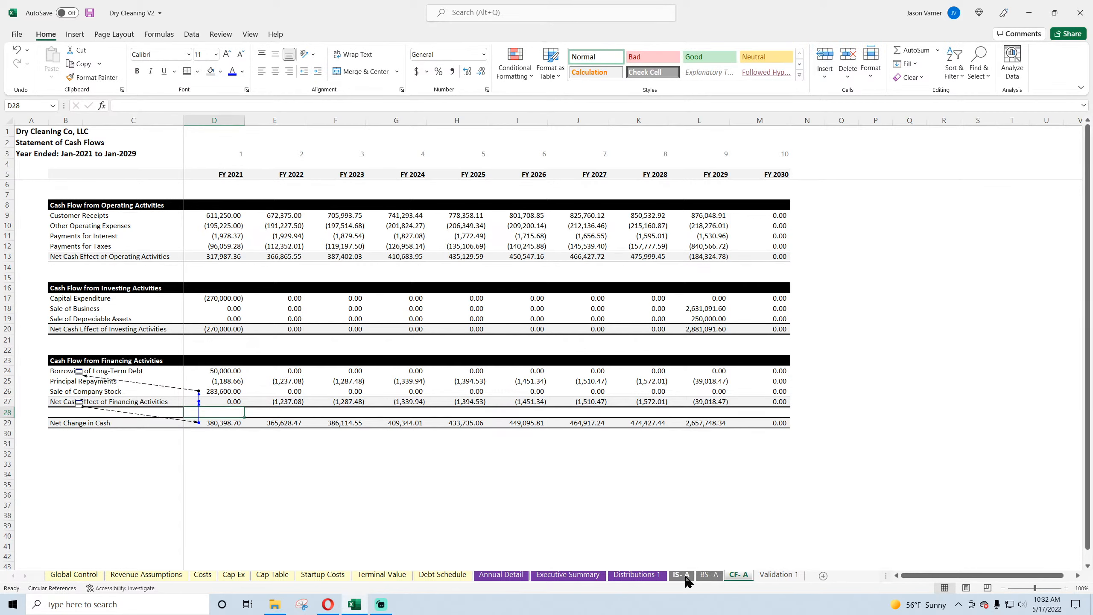
Step: Clear the difference formula beside the Cash row in N11 of BS- A
{"action": "left_click", "coordinate": [708, 576]}
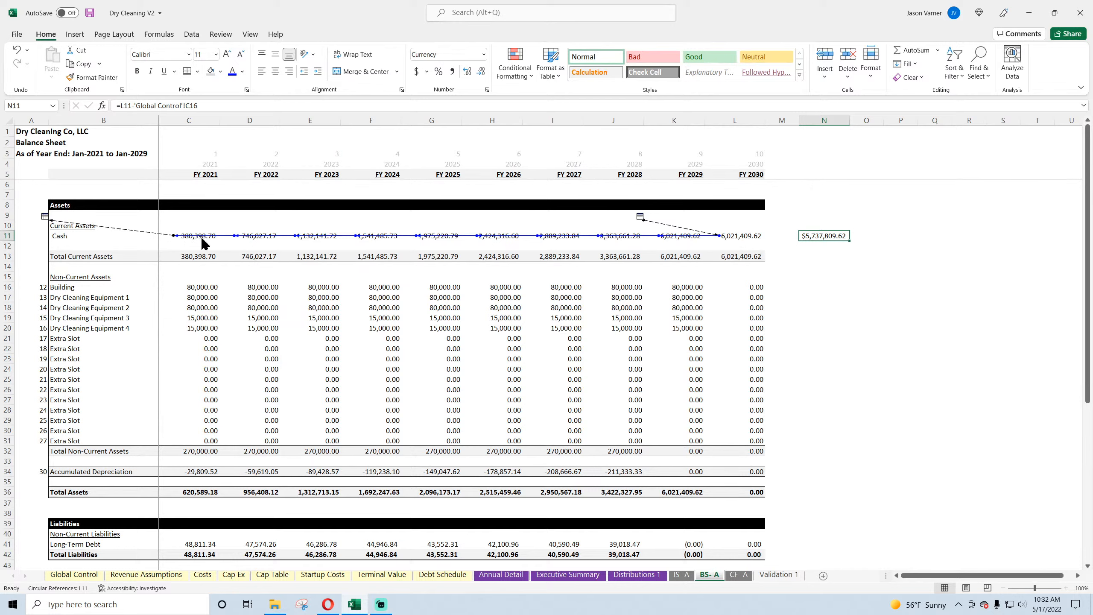
{"action": "key", "text": "Delete"}
{"action": "left_click", "coordinate": [844, 246]}
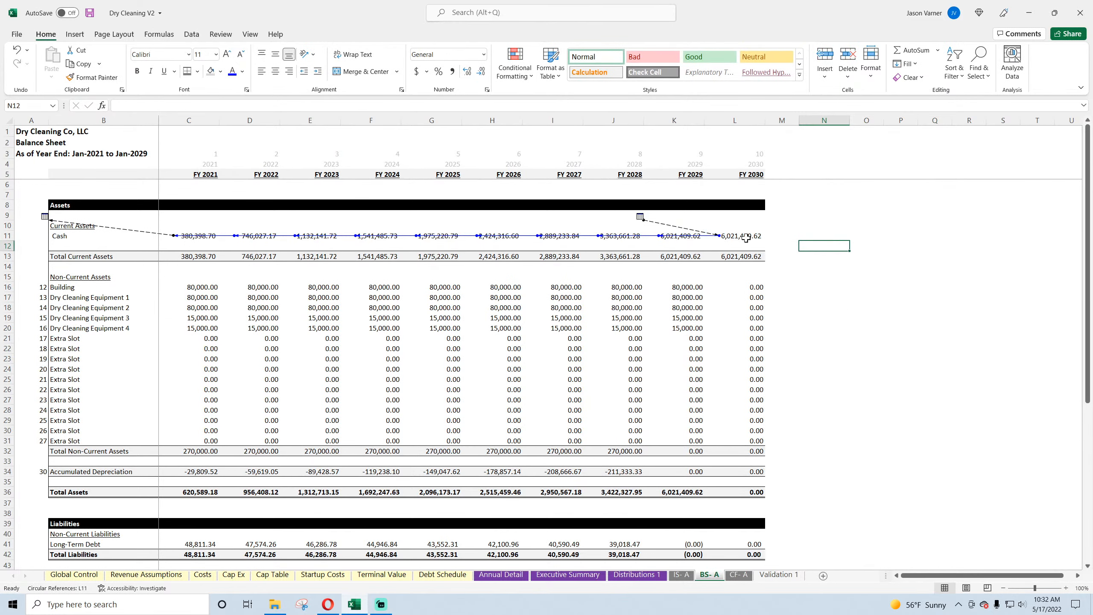
Step: Check the FY 2030 and FY 2021 Cash formulas on the balance sheet and save the workbook
{"action": "left_click", "coordinate": [746, 238]}
{"action": "double_click", "coordinate": [746, 237]}
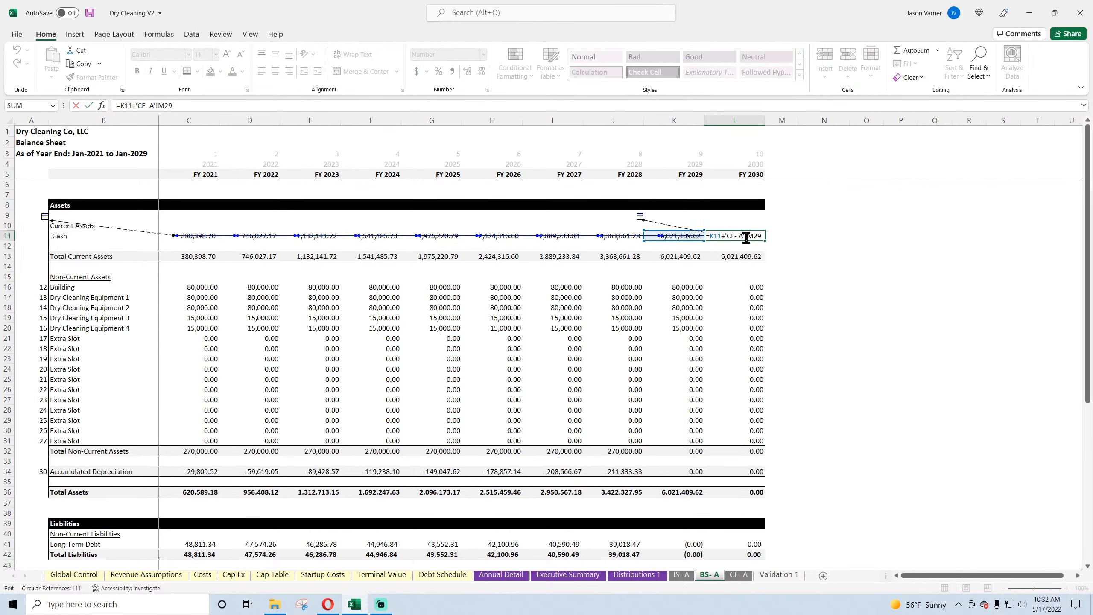
{"action": "key", "text": "Escape"}
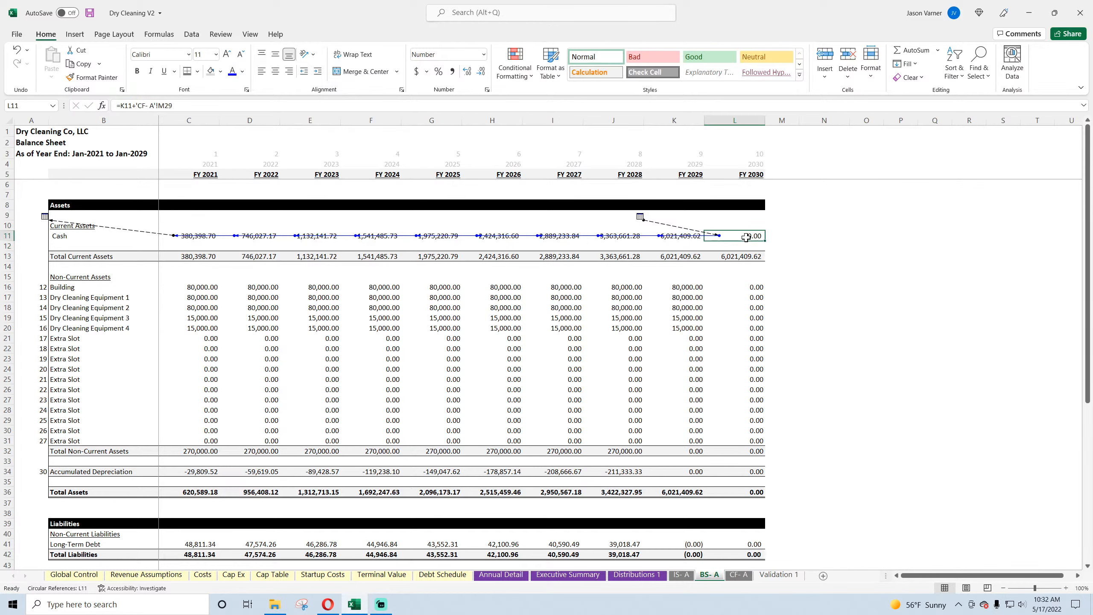
{"action": "left_click", "coordinate": [87, 236]}
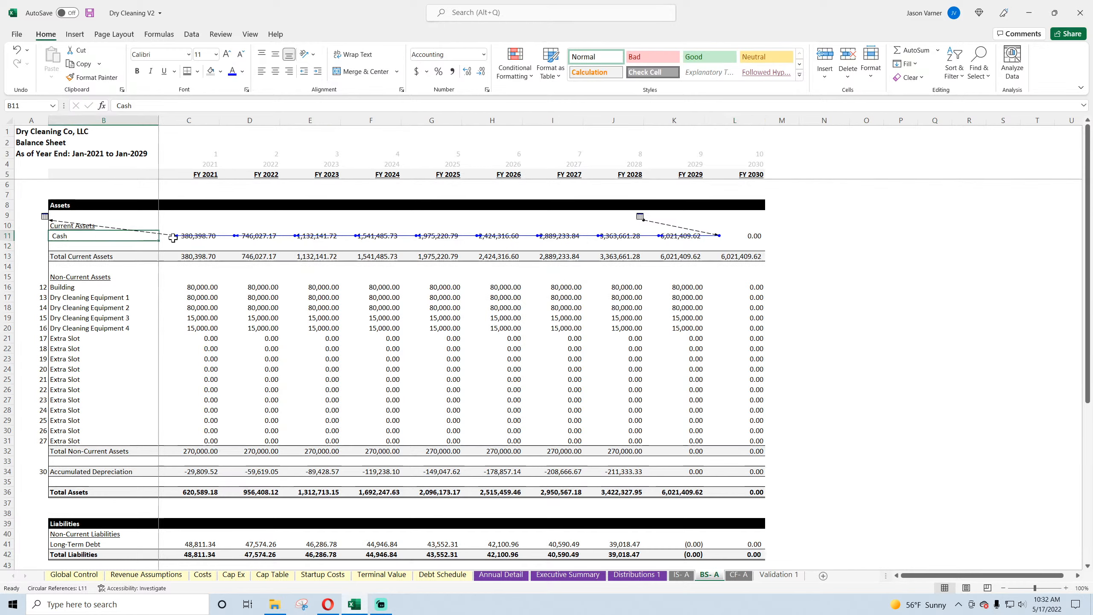
{"action": "left_click", "coordinate": [333, 612]}
{"action": "left_click", "coordinate": [333, 612]}
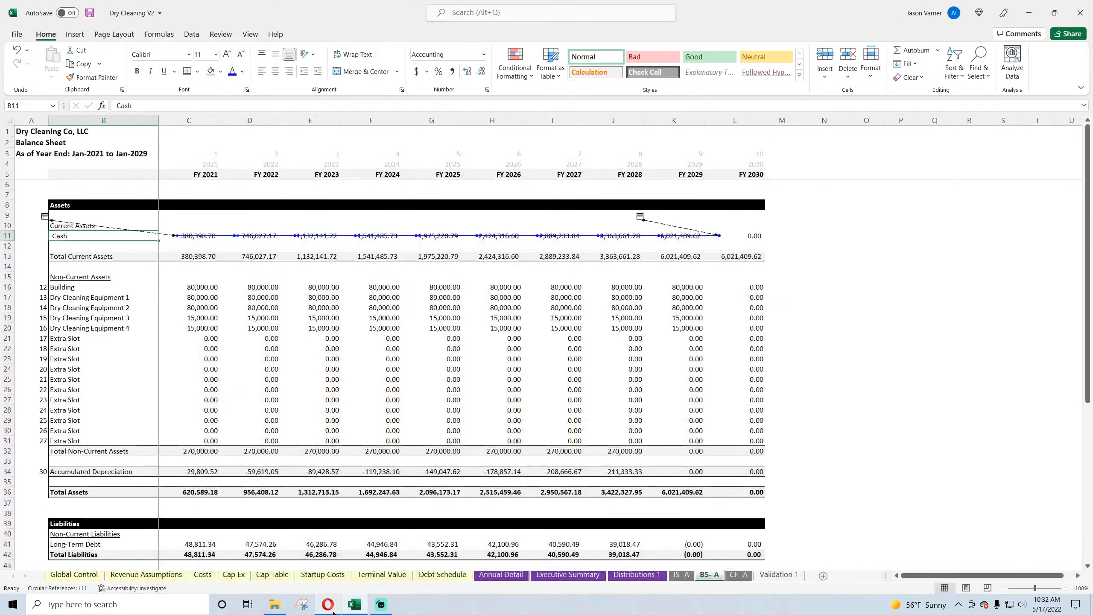
{"action": "left_click", "coordinate": [971, 318]}
{"action": "left_click", "coordinate": [751, 236]}
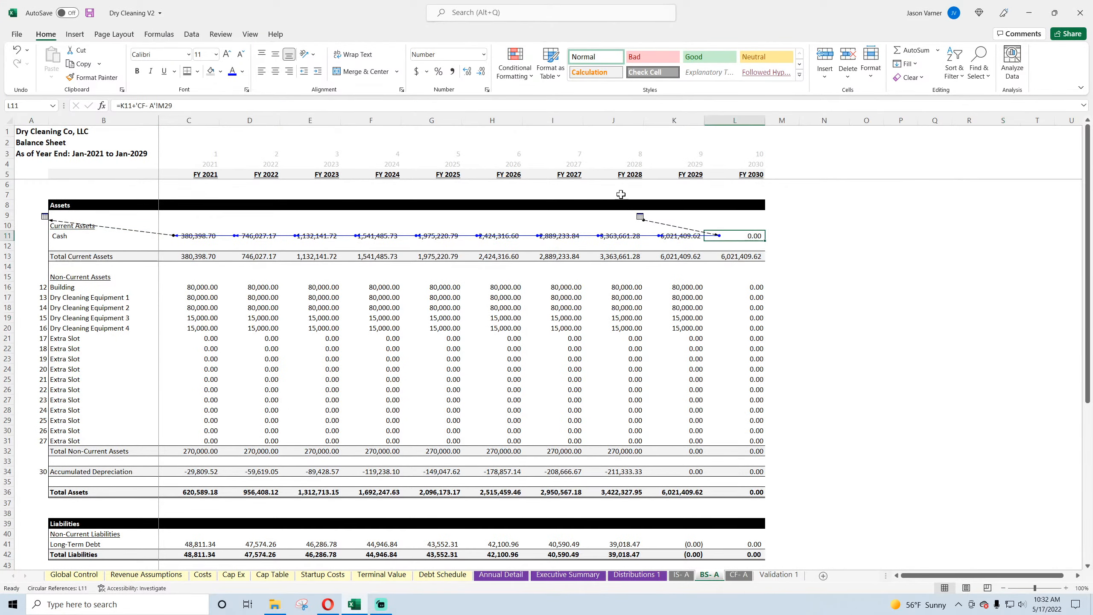
{"action": "left_click", "coordinate": [90, 13]}
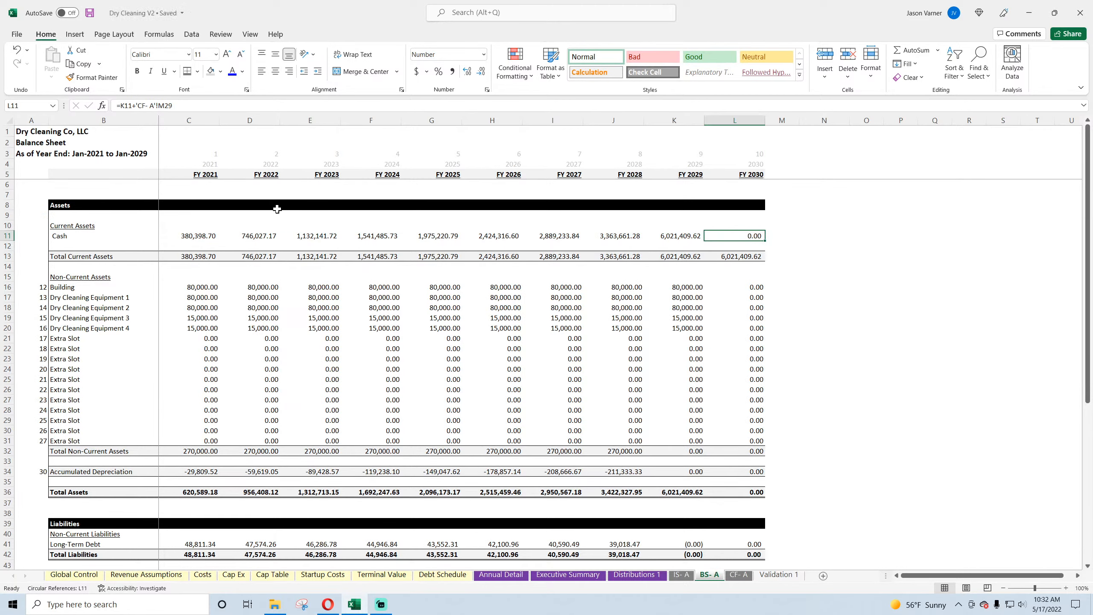
{"action": "left_click", "coordinate": [203, 239]}
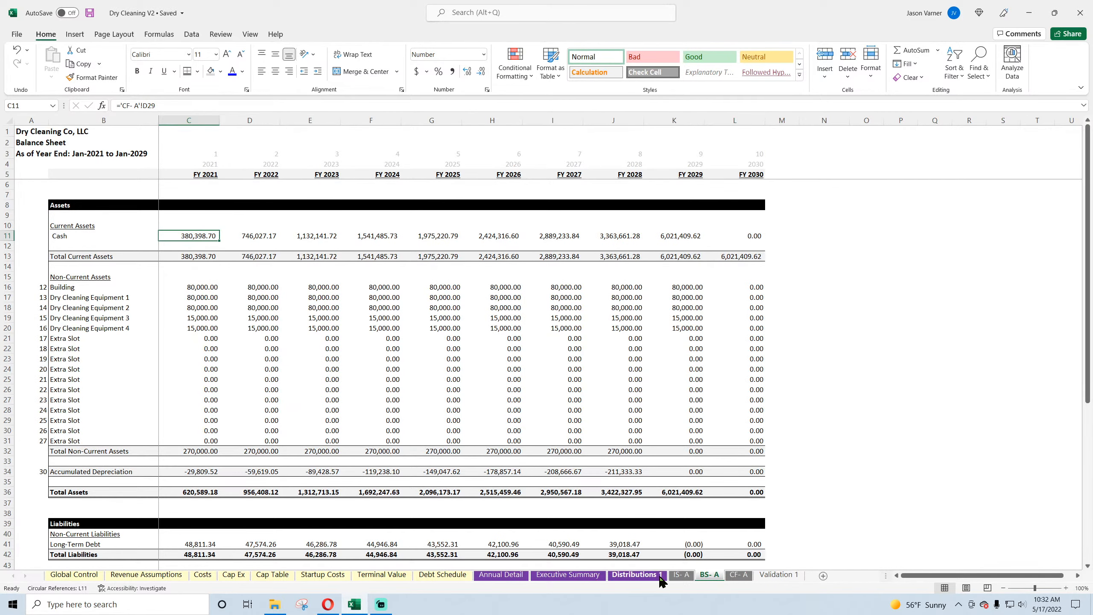
{"action": "left_click", "coordinate": [661, 575]}
{"action": "left_click", "coordinate": [503, 575]}
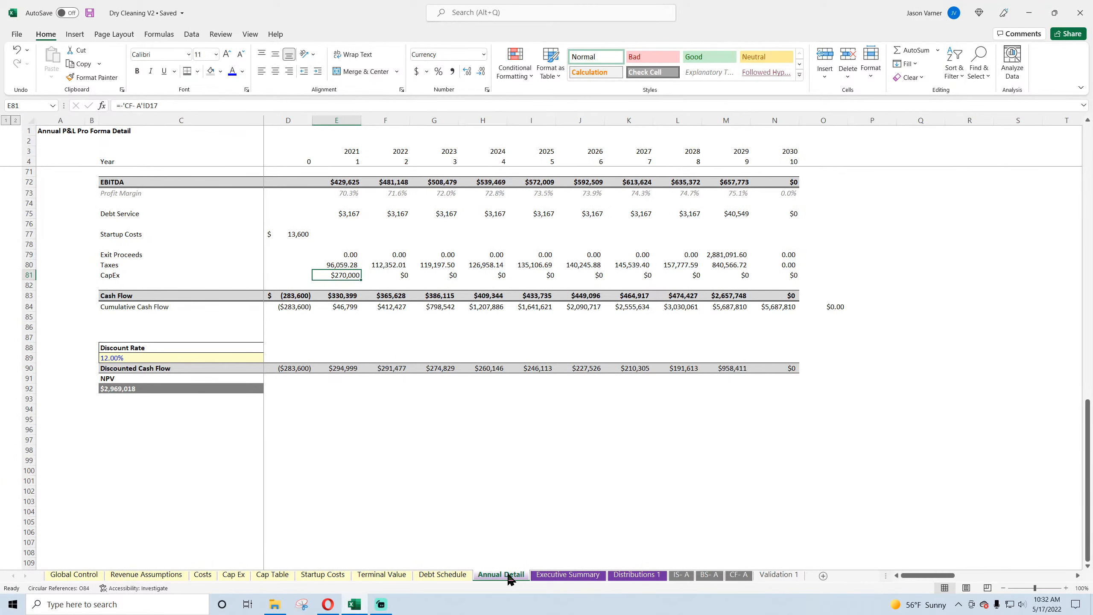
{"action": "left_click", "coordinate": [27, 50]}
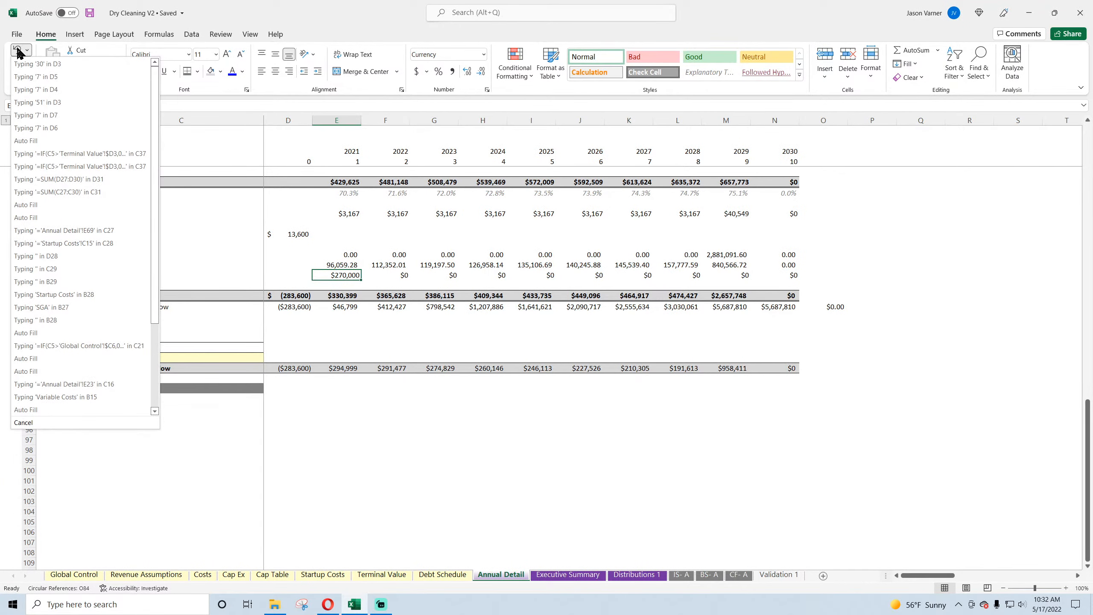
{"action": "left_click", "coordinate": [19, 52]}
{"action": "left_click", "coordinate": [18, 52]}
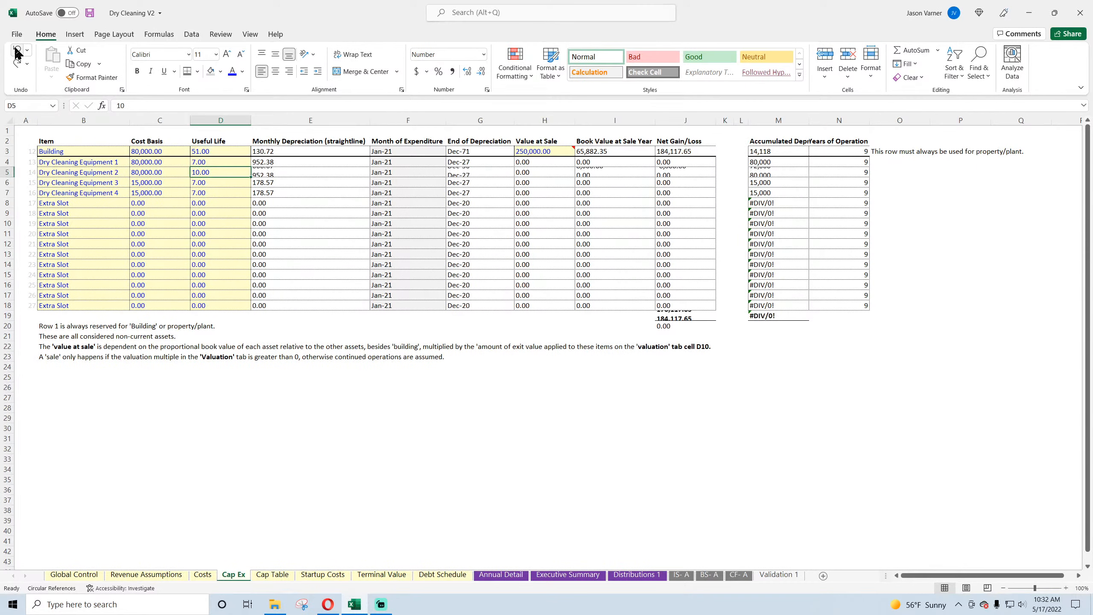
{"action": "left_click", "coordinate": [18, 64]}
{"action": "left_click", "coordinate": [19, 64]}
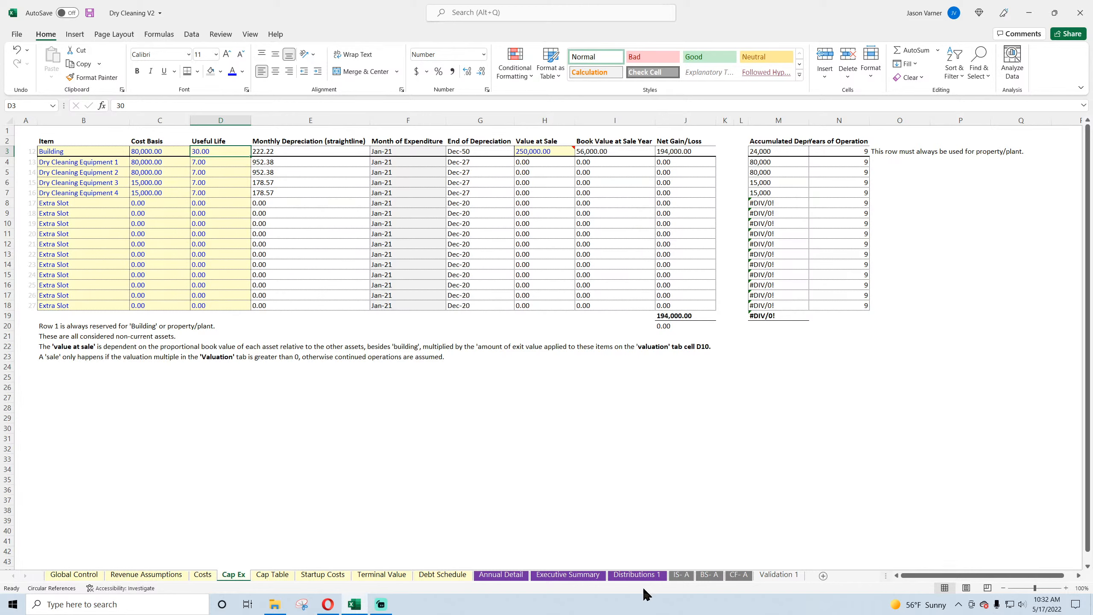
Step: Clear the difference formula in O84 beside Cumulative Cash Flow on Annual Detail
{"action": "left_click", "coordinate": [734, 575]}
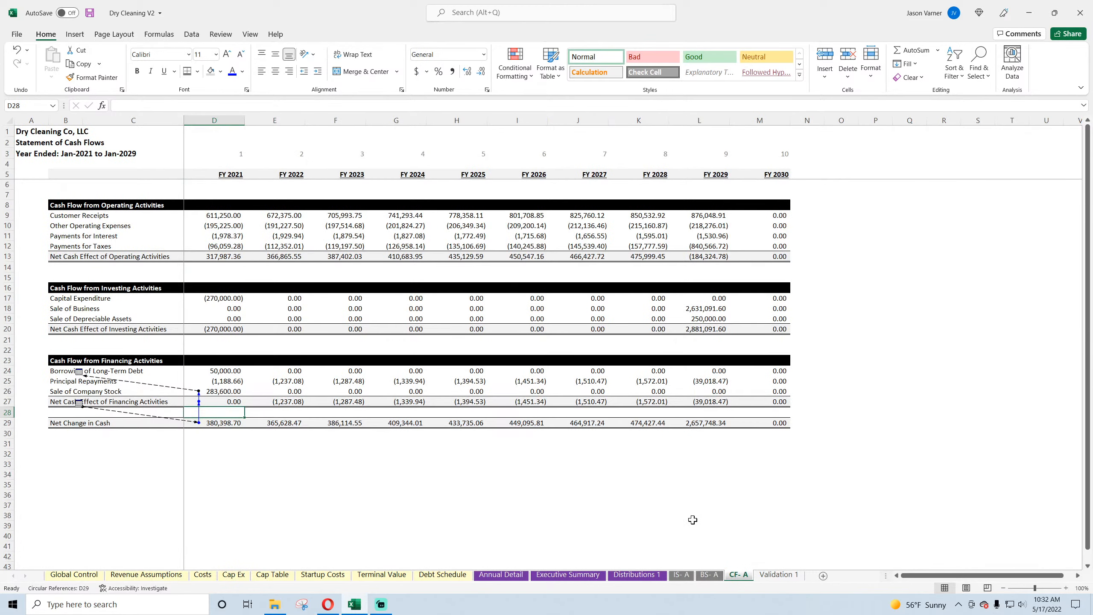
{"action": "left_click", "coordinate": [516, 578]}
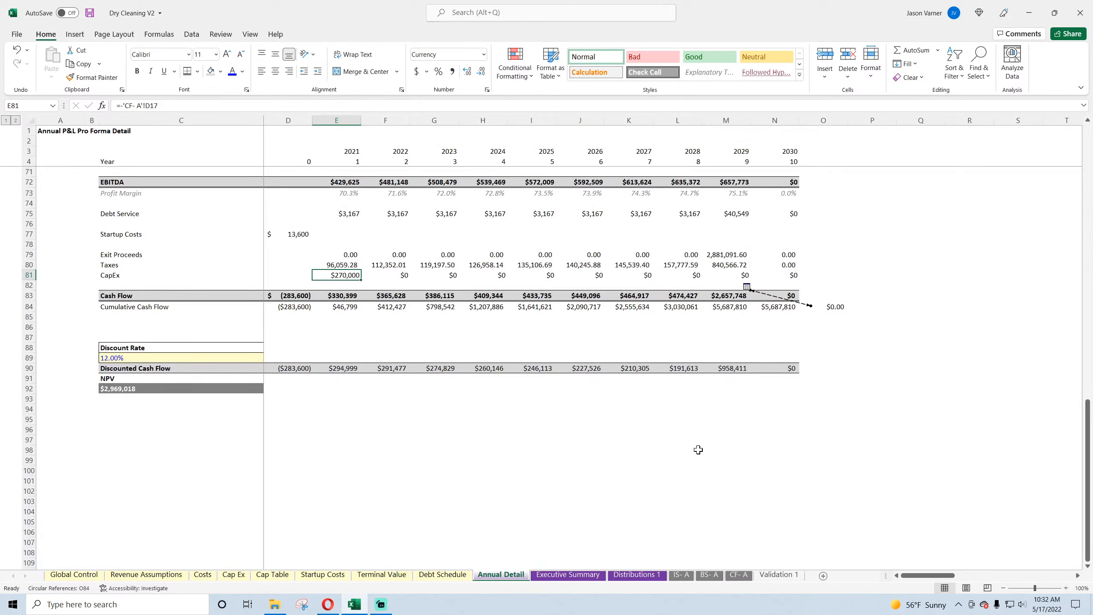
{"action": "left_click", "coordinate": [829, 306]}
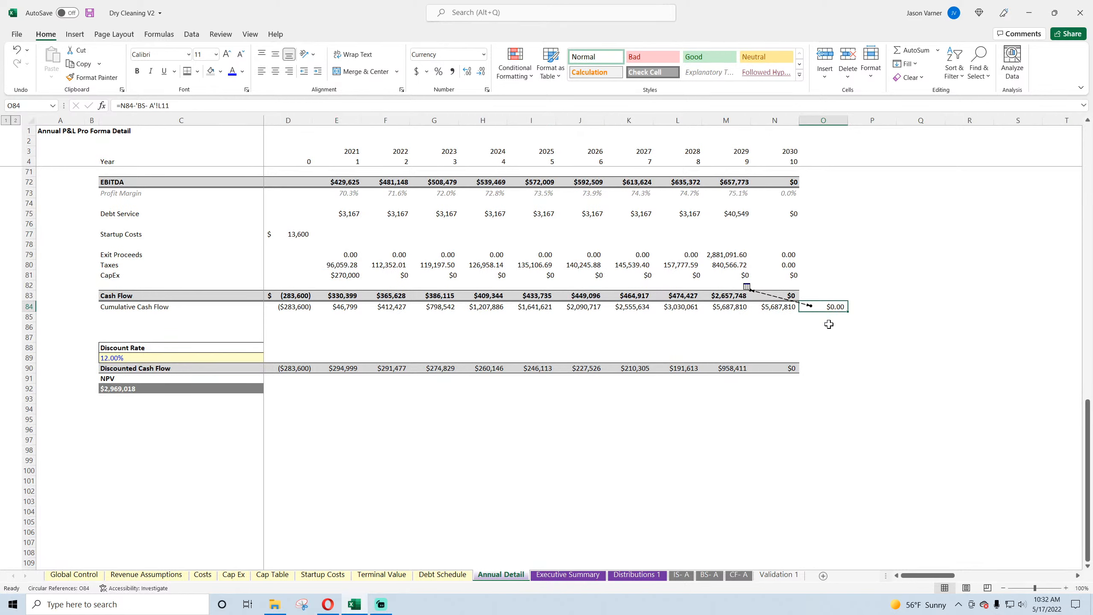
{"action": "key", "text": "Delete"}
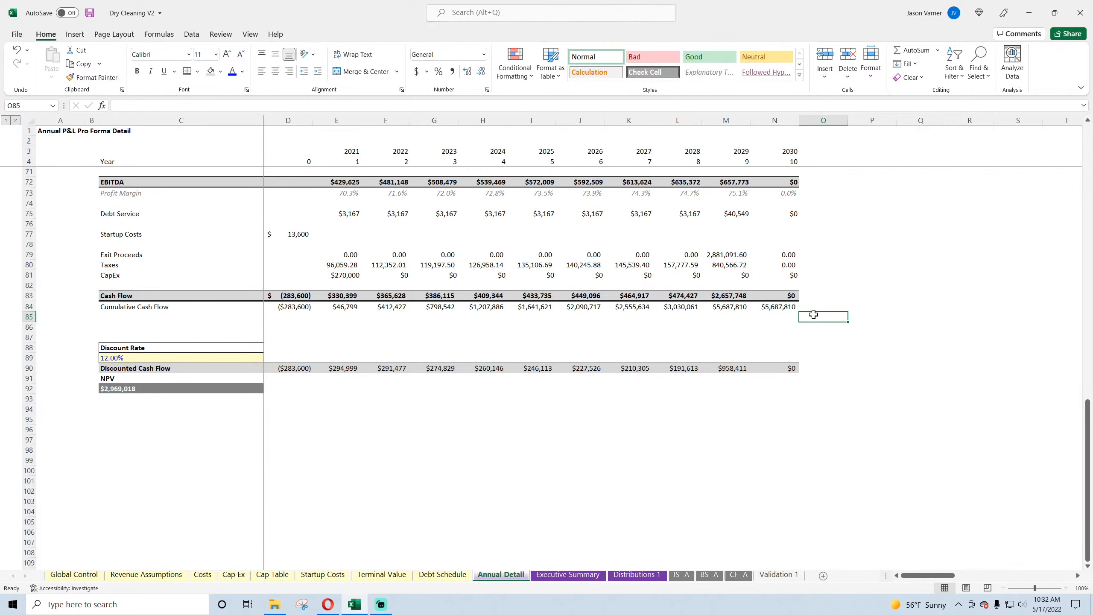
Step: Enter =N84-'BS- A'!L11 in N85 to compare 2030 Cumulative Cash Flow with the FY 2030 balance sheet cash
{"action": "left_click", "coordinate": [782, 318]}
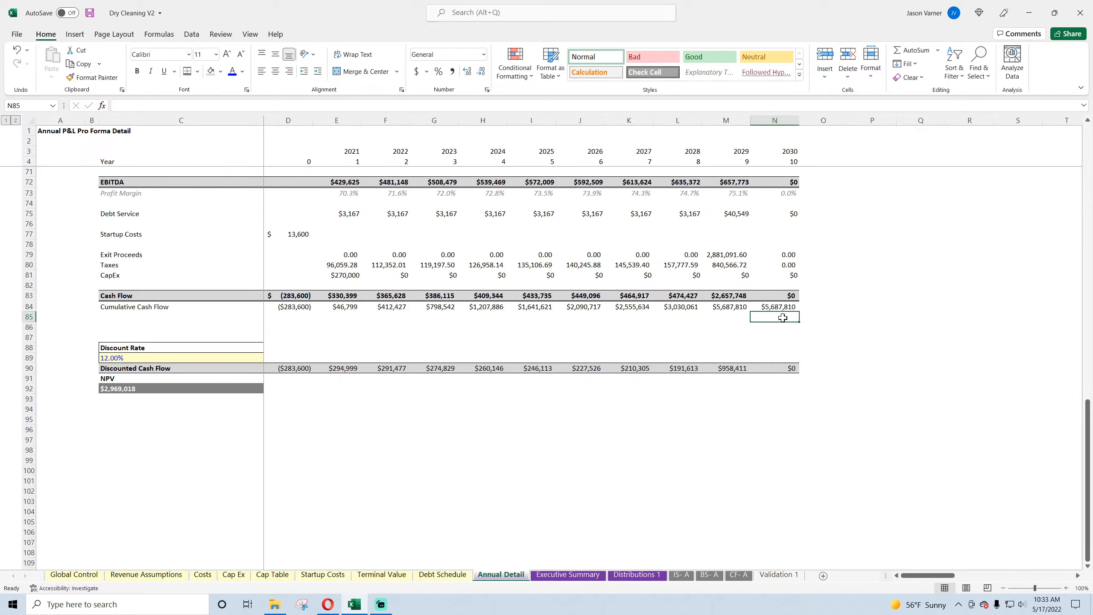
{"action": "type", "text": "=N84-"}
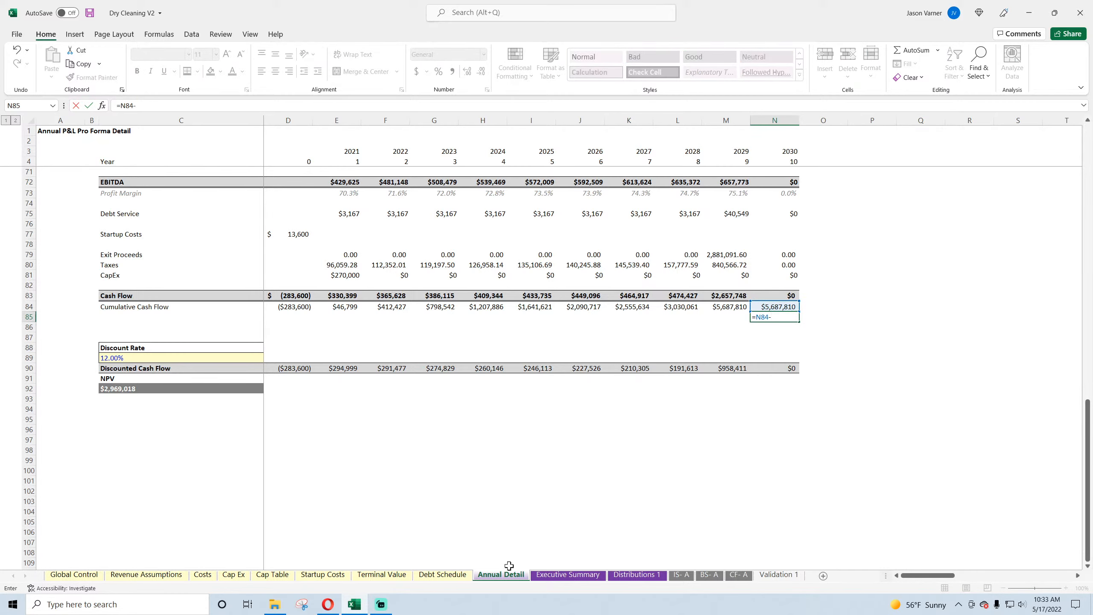
{"action": "left_click", "coordinate": [737, 575]}
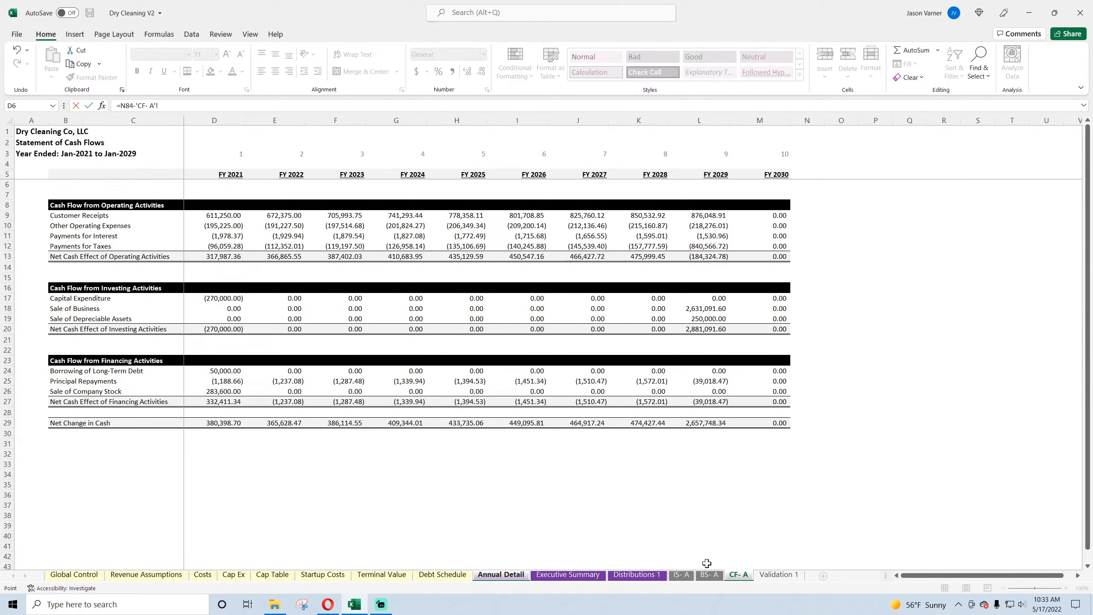
{"action": "left_click", "coordinate": [709, 574]}
{"action": "left_click", "coordinate": [740, 236]}
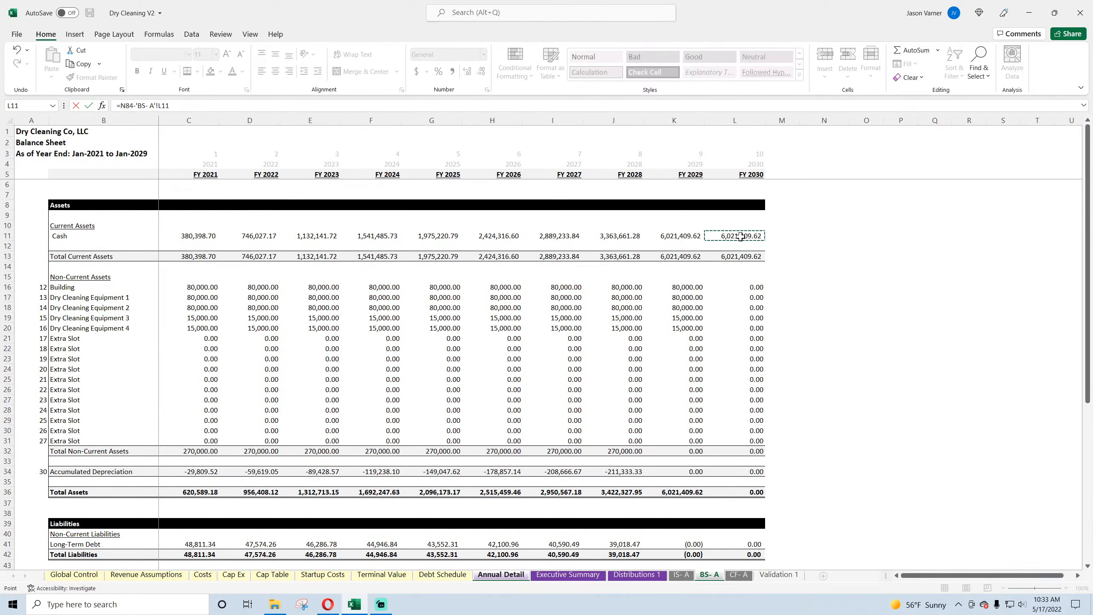
{"action": "key", "text": "Return"}
{"action": "left_click", "coordinate": [776, 317]}
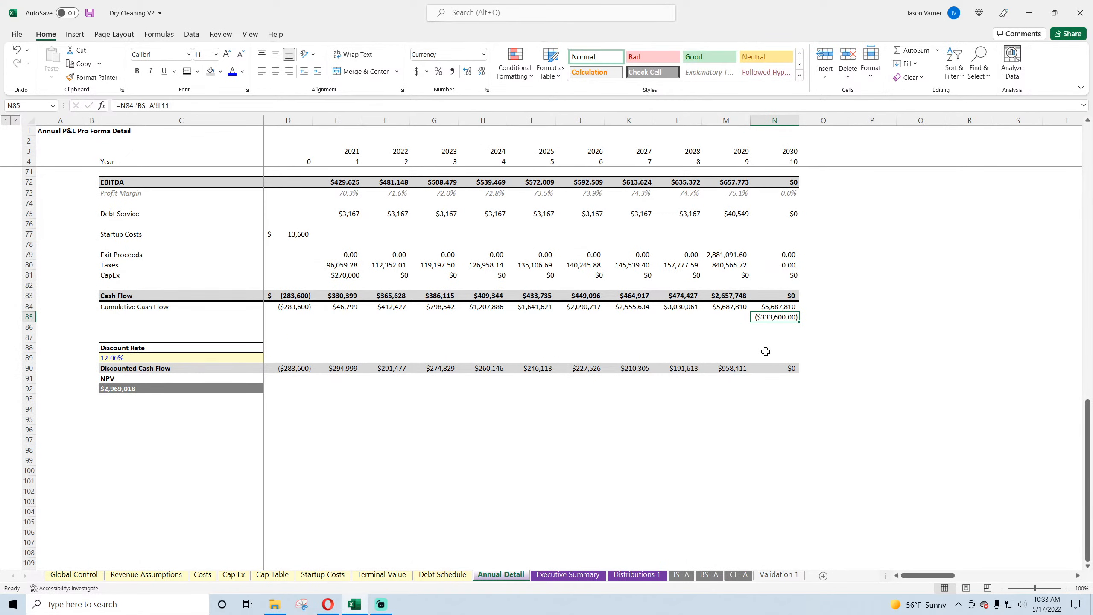
Step: Examine the 2030 Cash Flow, Cumulative Cash Flow, CapEx and Taxes formulas alongside the difference in N85
{"action": "left_click", "coordinate": [809, 306]}
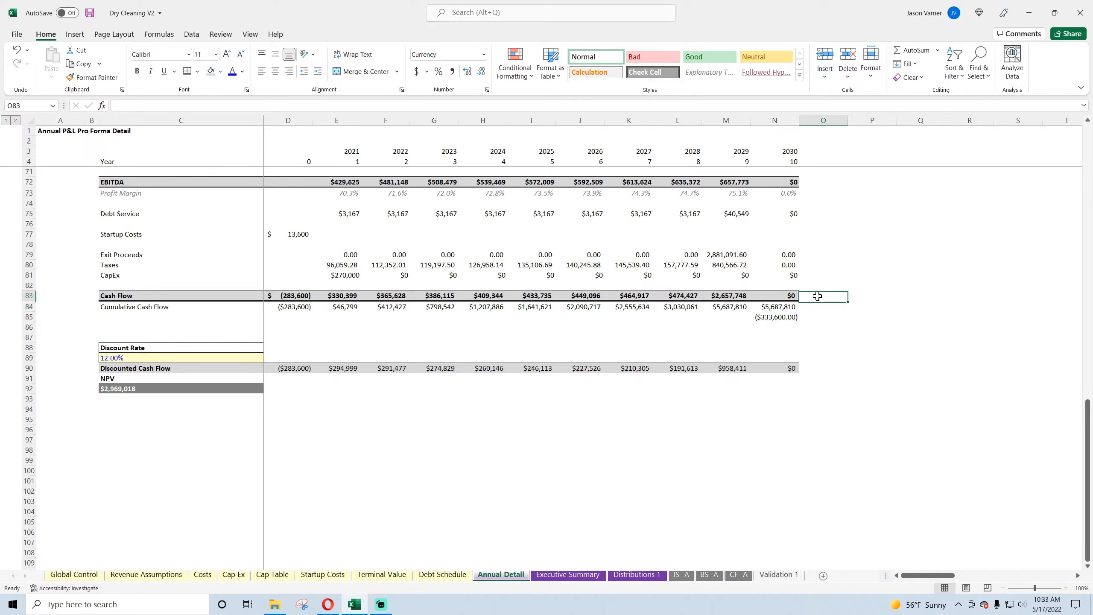
{"action": "left_click", "coordinate": [779, 318]}
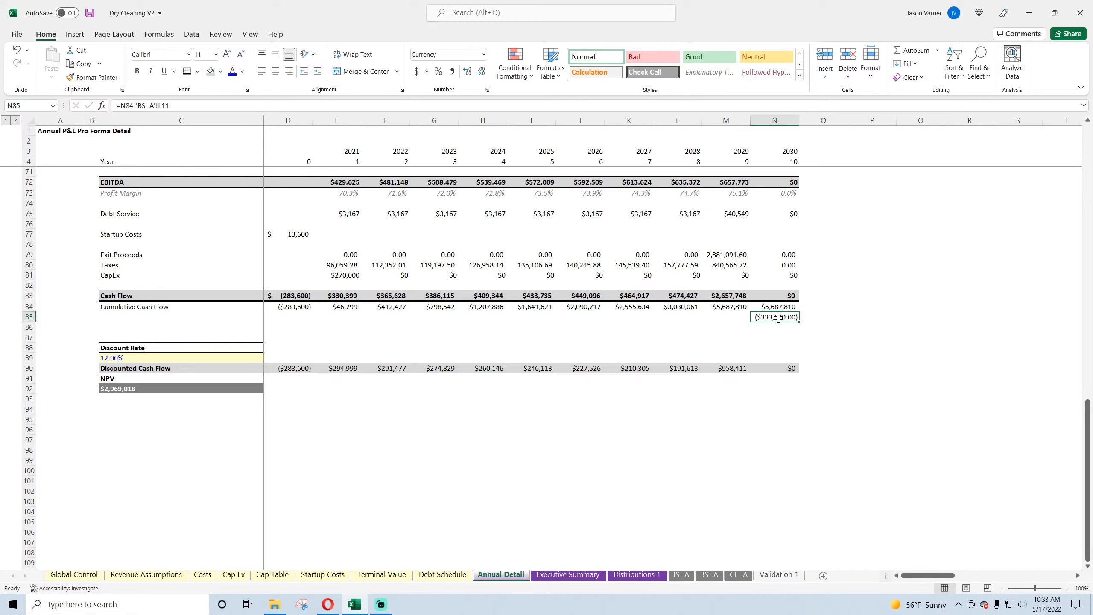
{"action": "left_click", "coordinate": [779, 296]}
{"action": "left_click", "coordinate": [777, 307]}
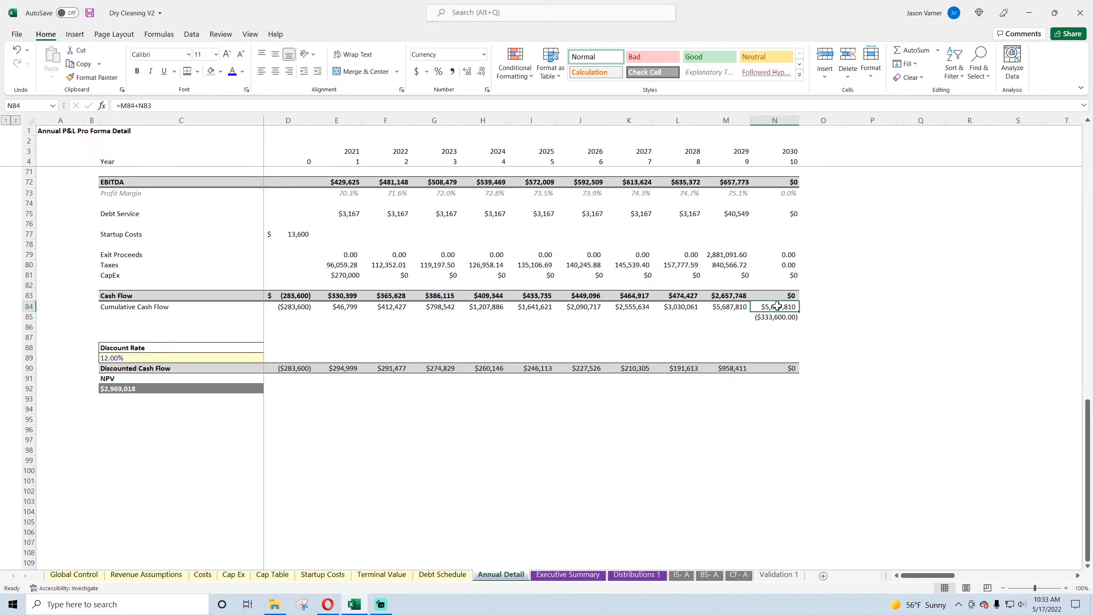
{"action": "left_click", "coordinate": [782, 274]}
{"action": "left_click", "coordinate": [781, 262]}
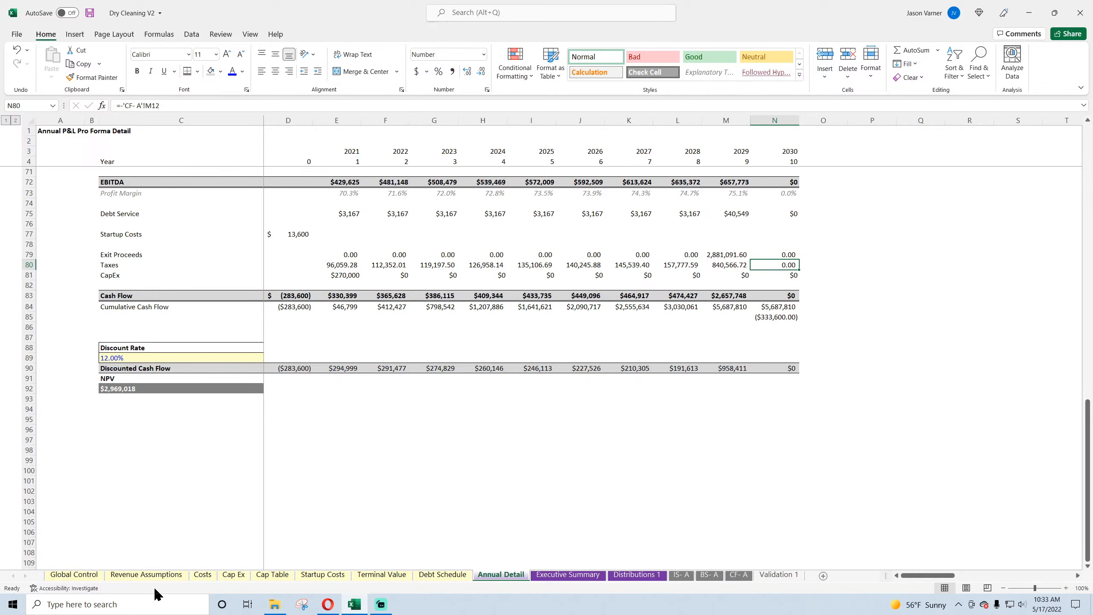
{"action": "scroll", "coordinate": [472, 512], "scroll_direction": "up", "scroll_amount": 20}
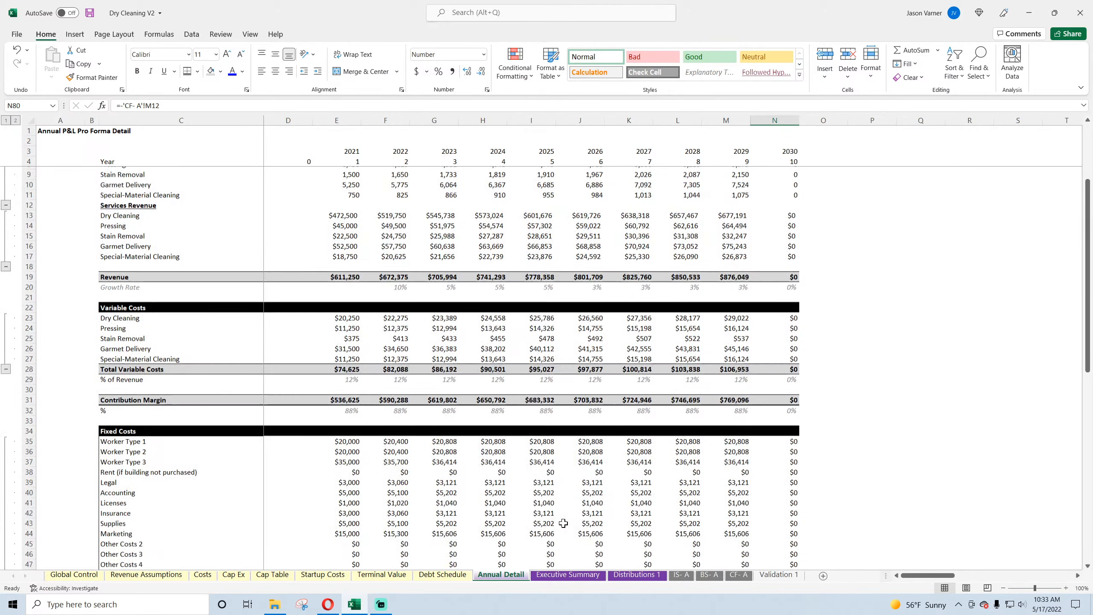
Step: Extend the difference formula in N85 on Annual Detail to also subtract Total Equity Required for Project from Global Control C16
{"action": "scroll", "coordinate": [564, 523], "scroll_direction": "down", "scroll_amount": 20}
{"action": "left_click", "coordinate": [774, 317]}
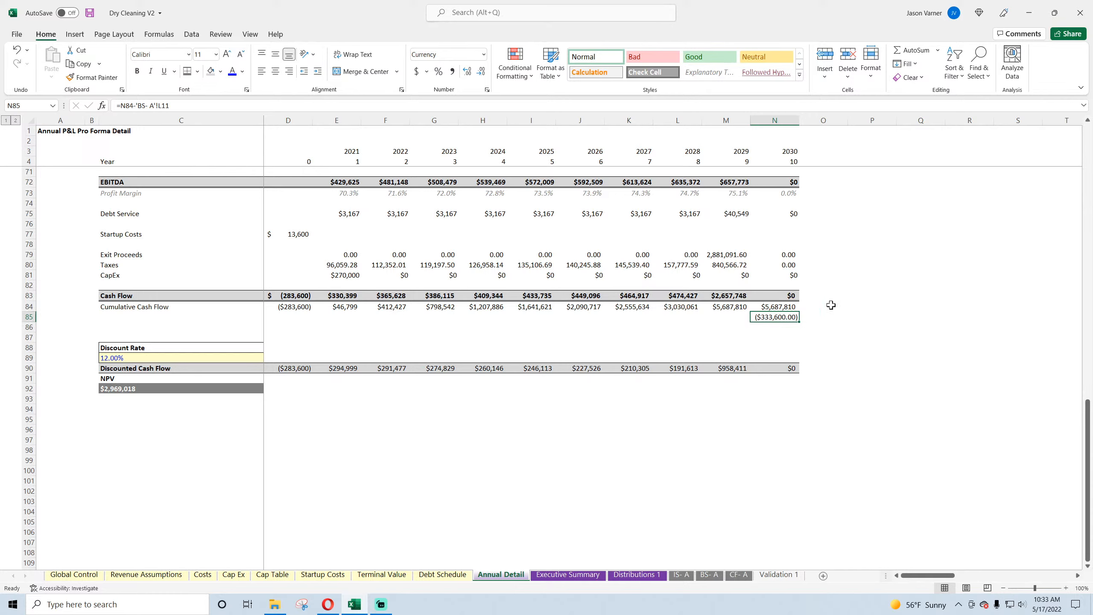
{"action": "left_click", "coordinate": [205, 105]}
{"action": "type", "text": "-"}
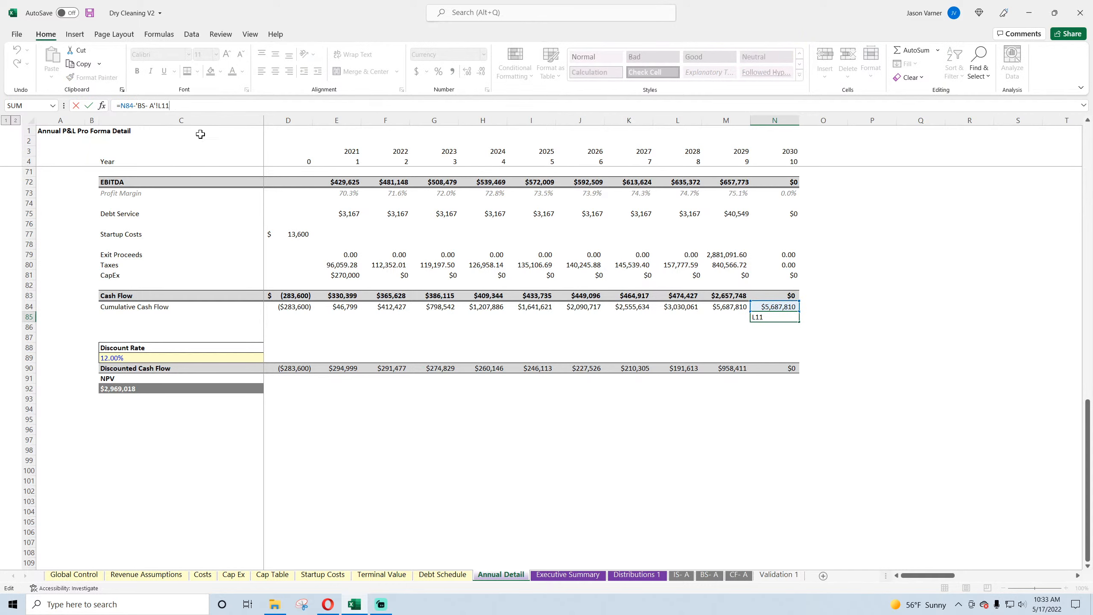
{"action": "left_click", "coordinate": [73, 575]}
{"action": "left_click", "coordinate": [290, 319]}
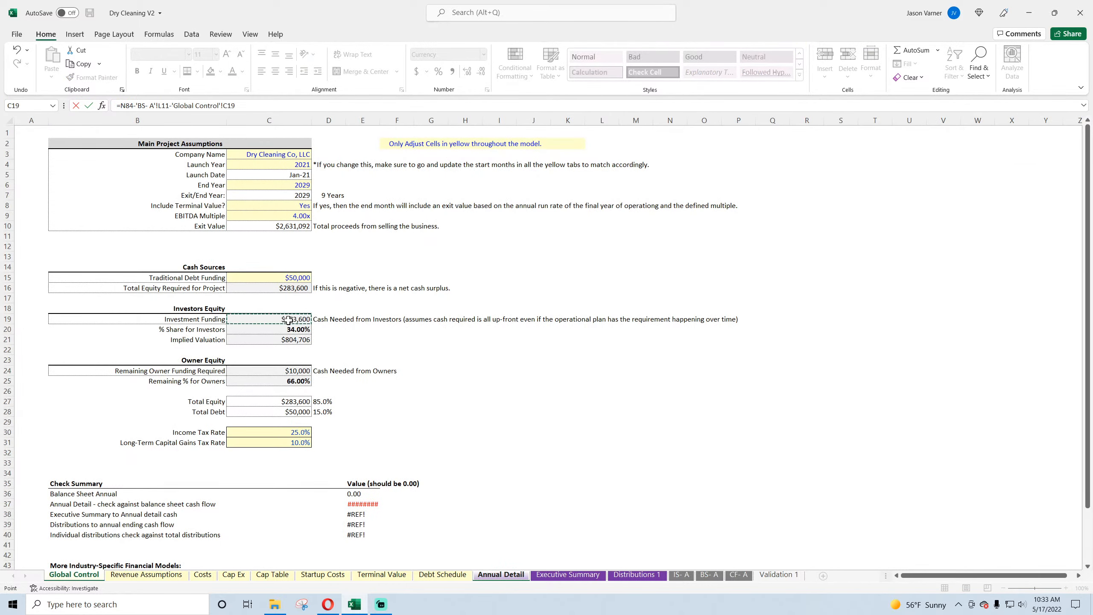
{"action": "left_click", "coordinate": [292, 288]}
{"action": "key", "text": "Return"}
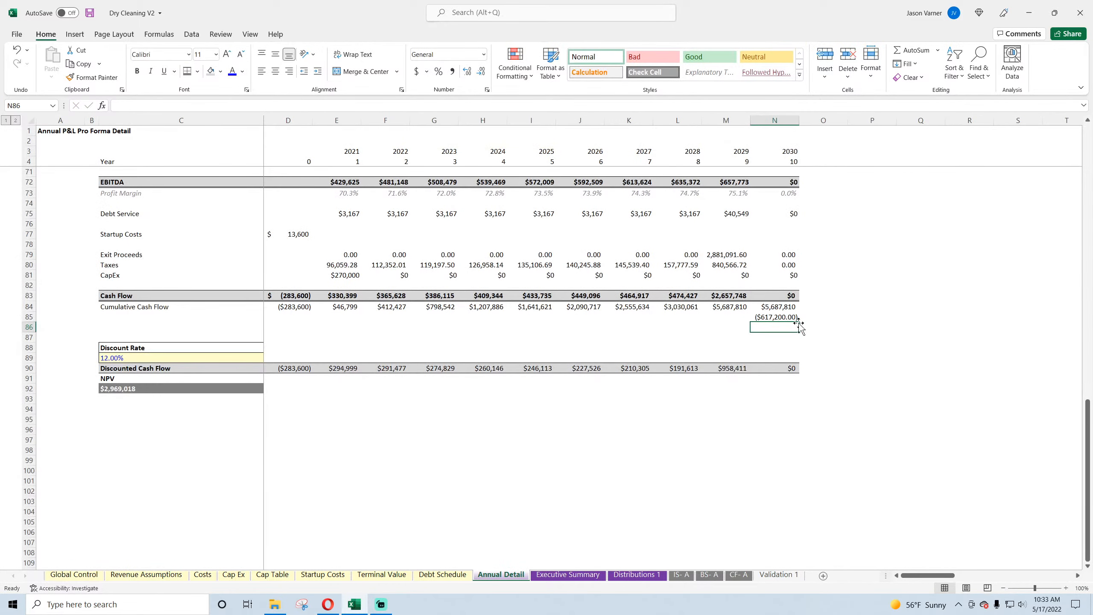
Step: Change the N85 formula to add the Total Equity Required: =N84-'BS- A'!L11+'Global Control'!C16
{"action": "left_click", "coordinate": [780, 318]}
{"action": "left_click", "coordinate": [176, 105]}
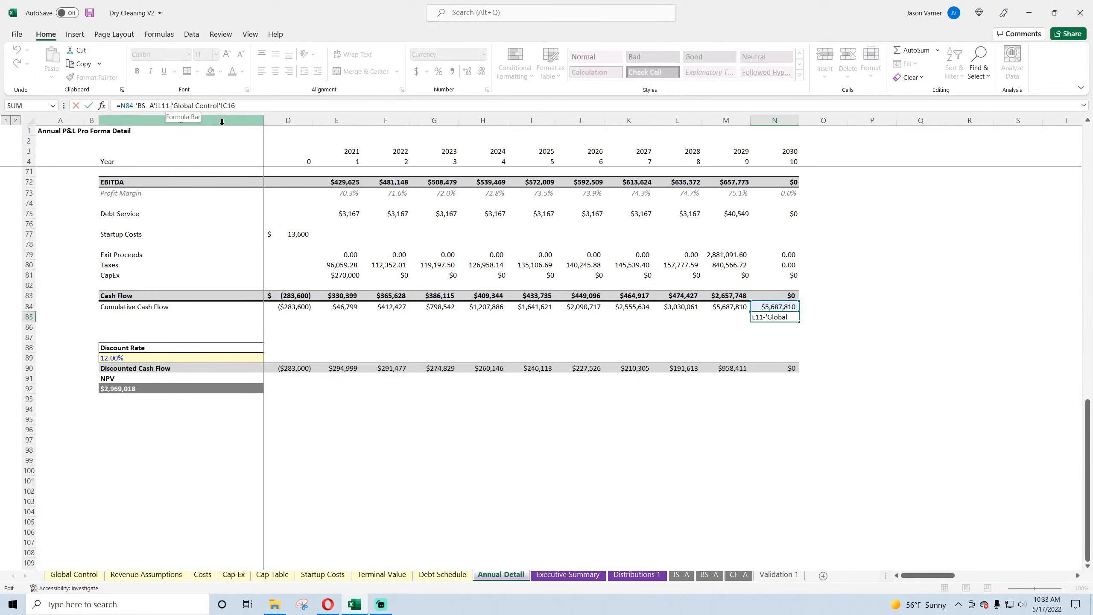
{"action": "key", "text": "BackSpace"}
{"action": "type", "text": "+"}
{"action": "key", "text": "Return"}
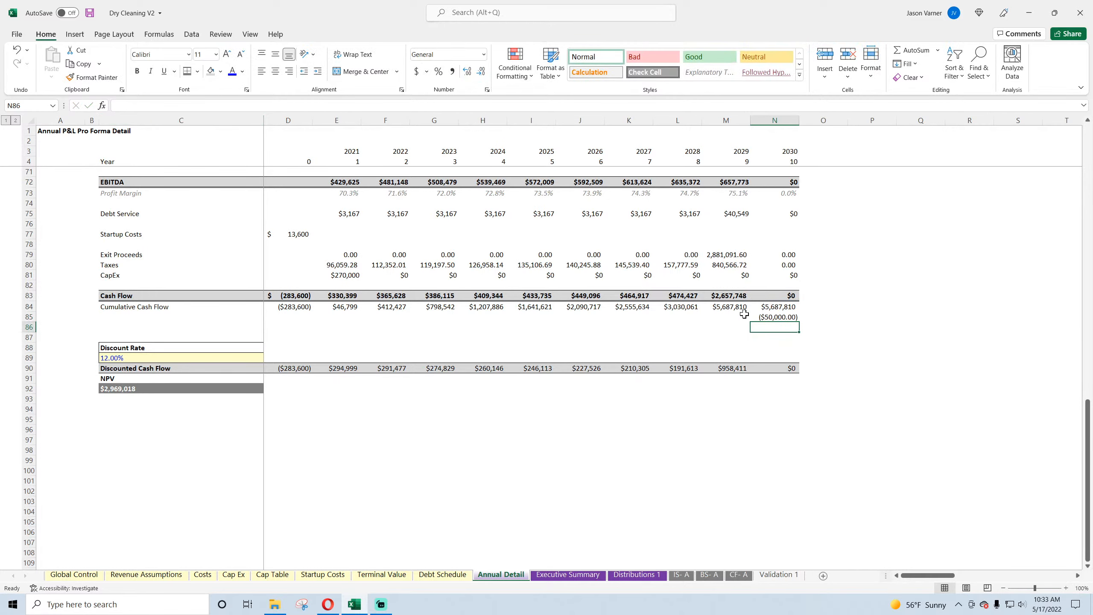
{"action": "left_click", "coordinate": [779, 316]}
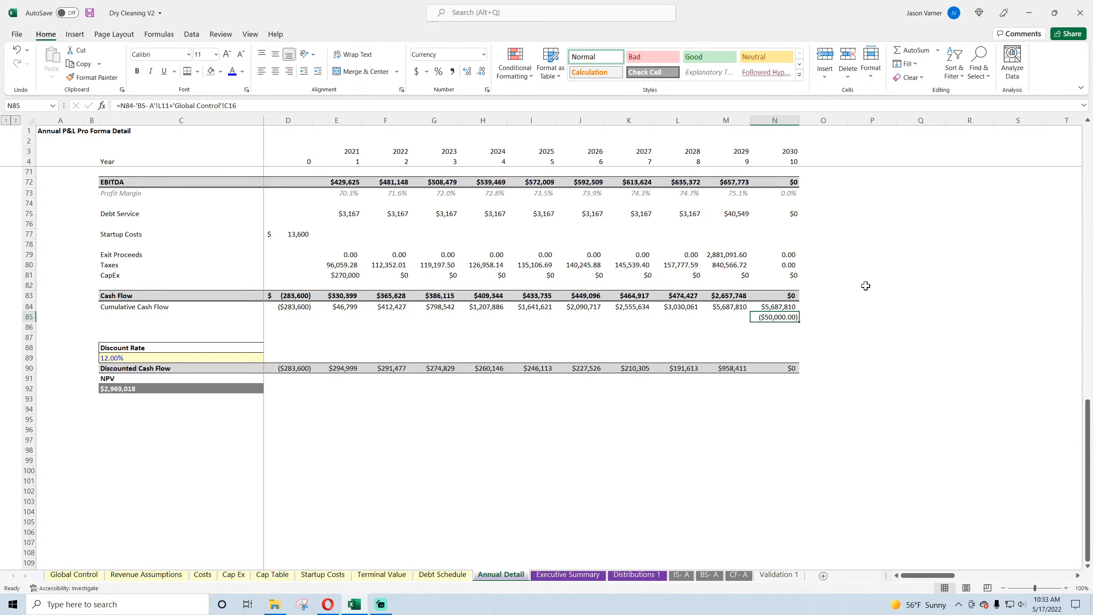
Step: Examine the FY 2029 business and asset sale proceeds on the cash flow statement and Terminal Value sheet against Annual Detail's Exit Proceeds and Taxes
{"action": "scroll", "coordinate": [369, 302], "scroll_direction": "up", "scroll_amount": 4}
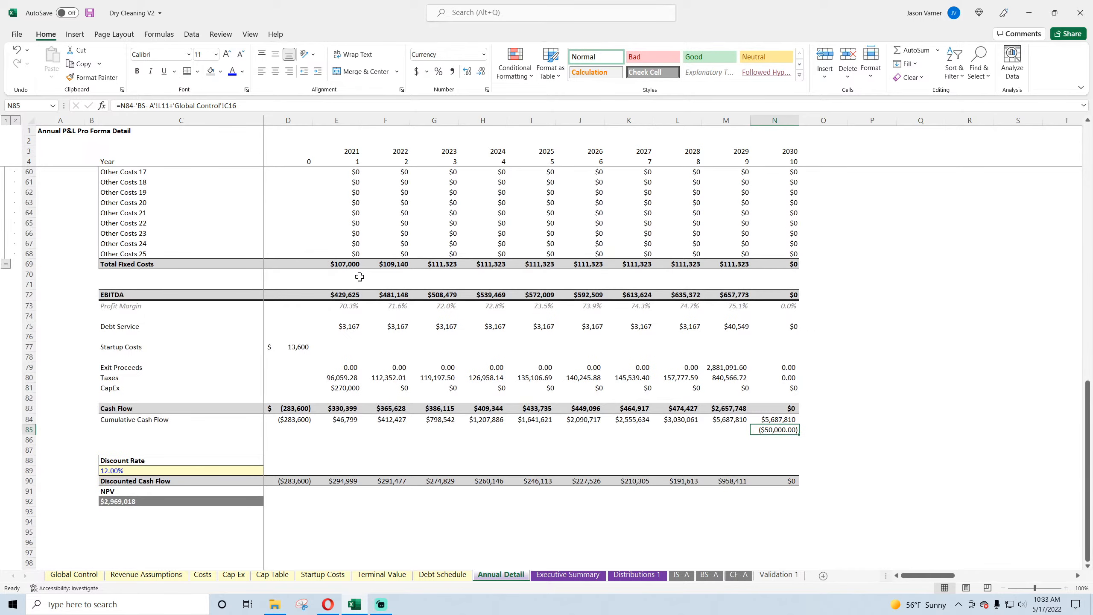
{"action": "scroll", "coordinate": [359, 276], "scroll_direction": "up", "scroll_amount": 15}
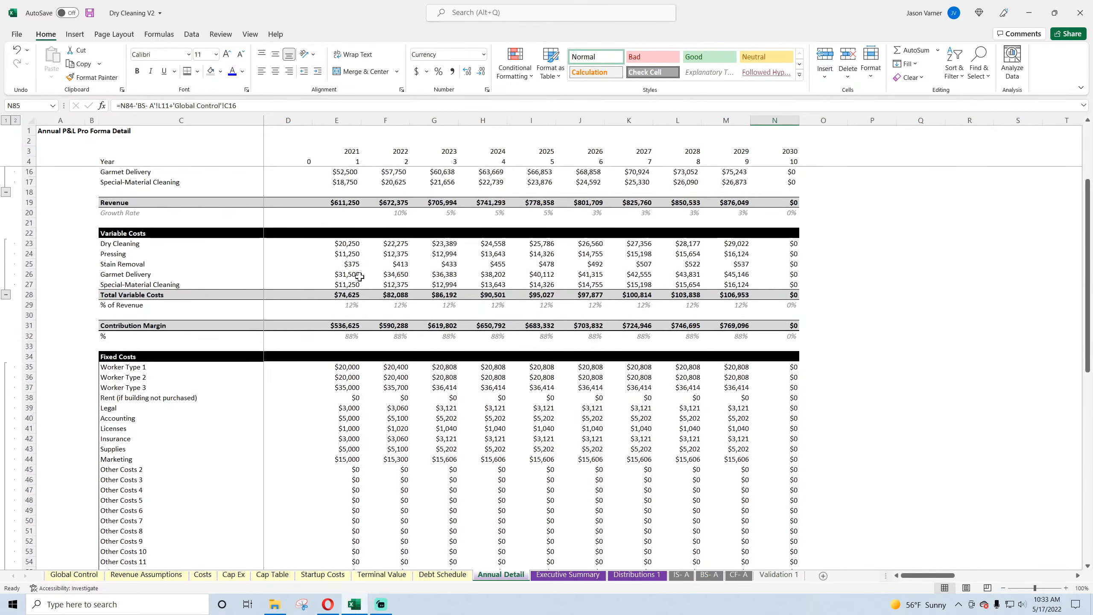
{"action": "scroll", "coordinate": [359, 276], "scroll_direction": "down", "scroll_amount": 18}
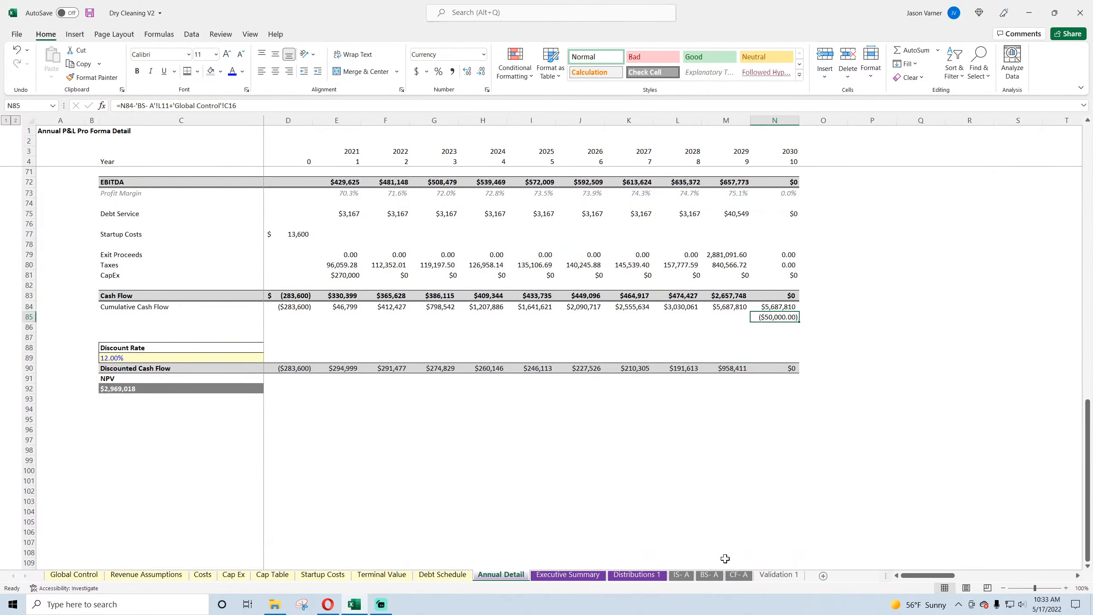
{"action": "left_click", "coordinate": [708, 575]}
{"action": "left_click", "coordinate": [739, 576]}
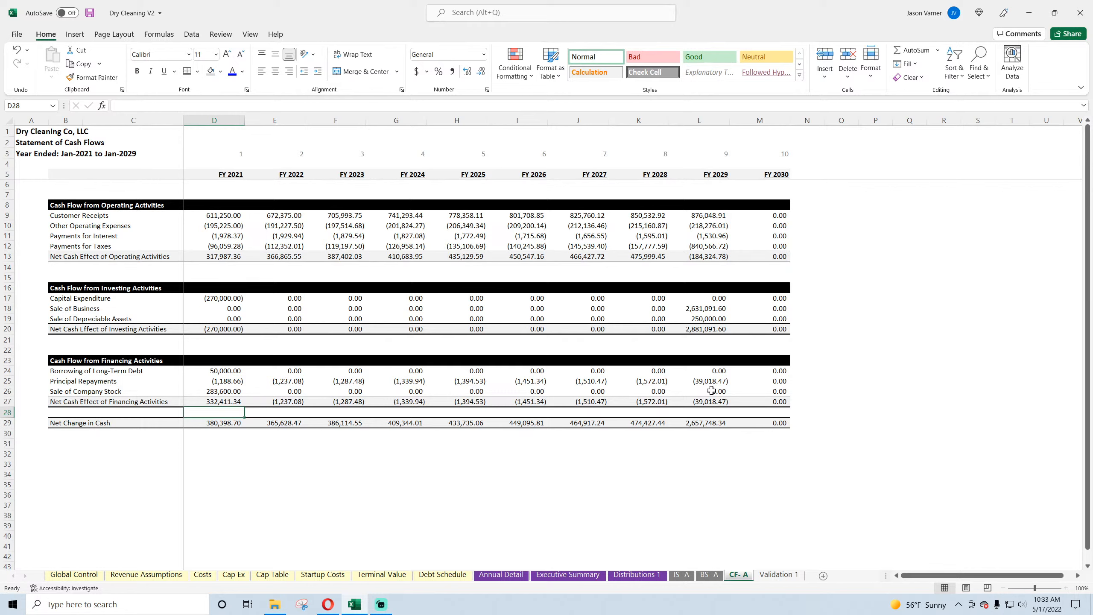
{"action": "left_click", "coordinate": [707, 318]}
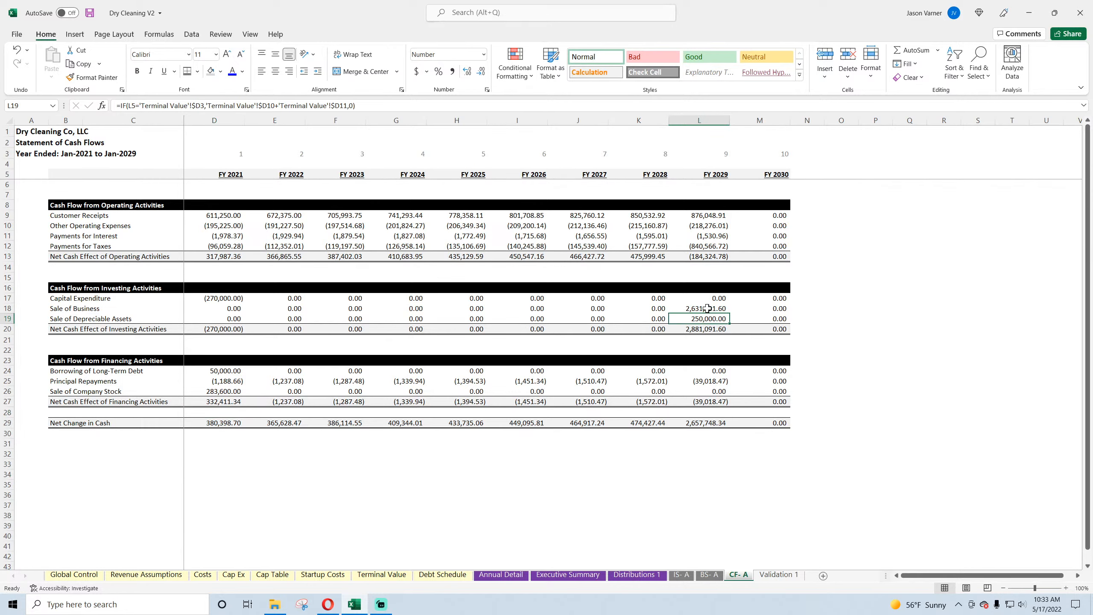
{"action": "left_click", "coordinate": [707, 308]}
{"action": "left_click", "coordinate": [705, 320]}
{"action": "left_click", "coordinate": [363, 575]}
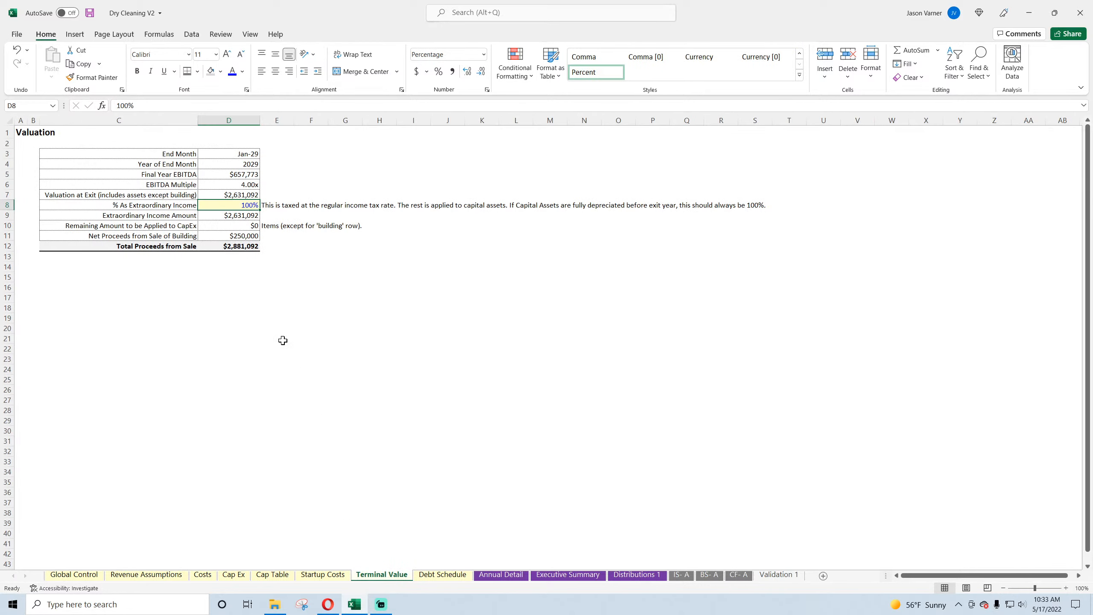
{"action": "left_click_drag", "start_coordinate": [244, 215], "coordinate": [243, 231]}
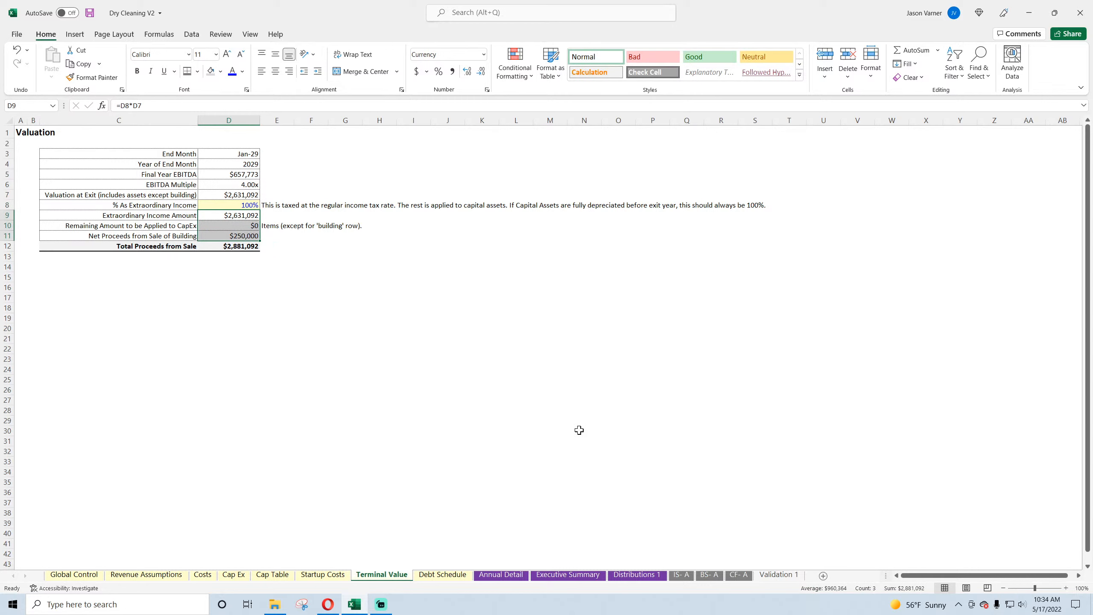
{"action": "left_click", "coordinate": [518, 576]}
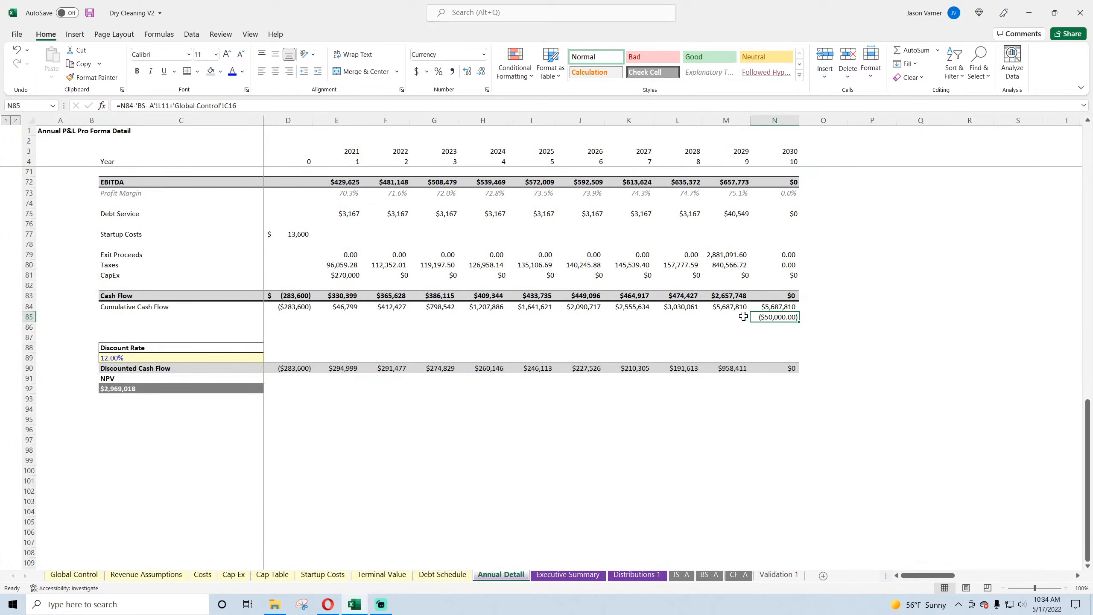
{"action": "left_click", "coordinate": [730, 255]}
{"action": "left_click", "coordinate": [727, 264]}
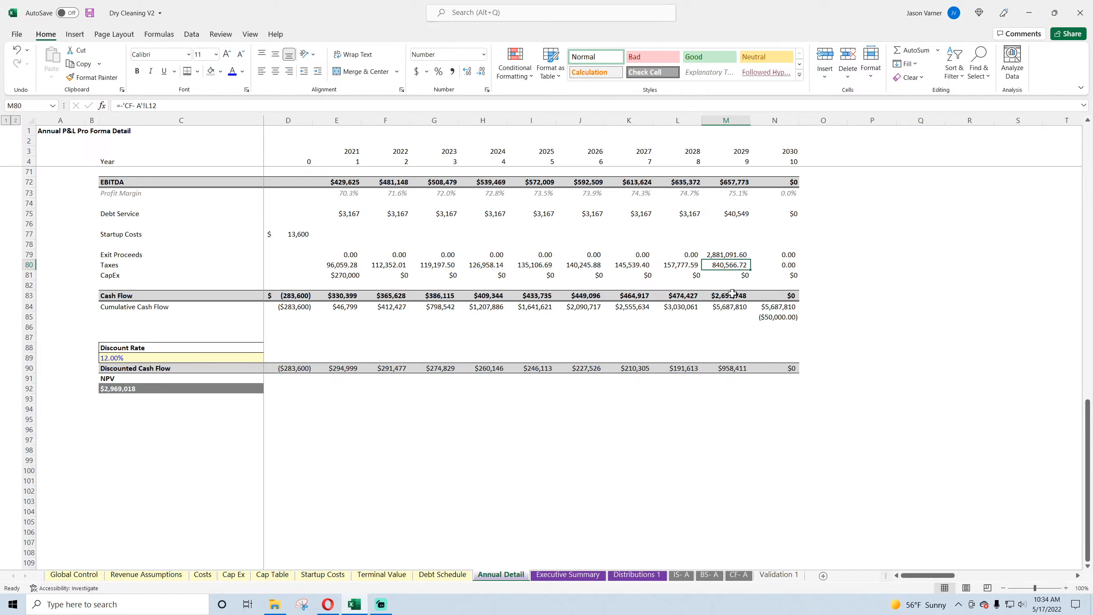
{"action": "left_click", "coordinate": [786, 318]}
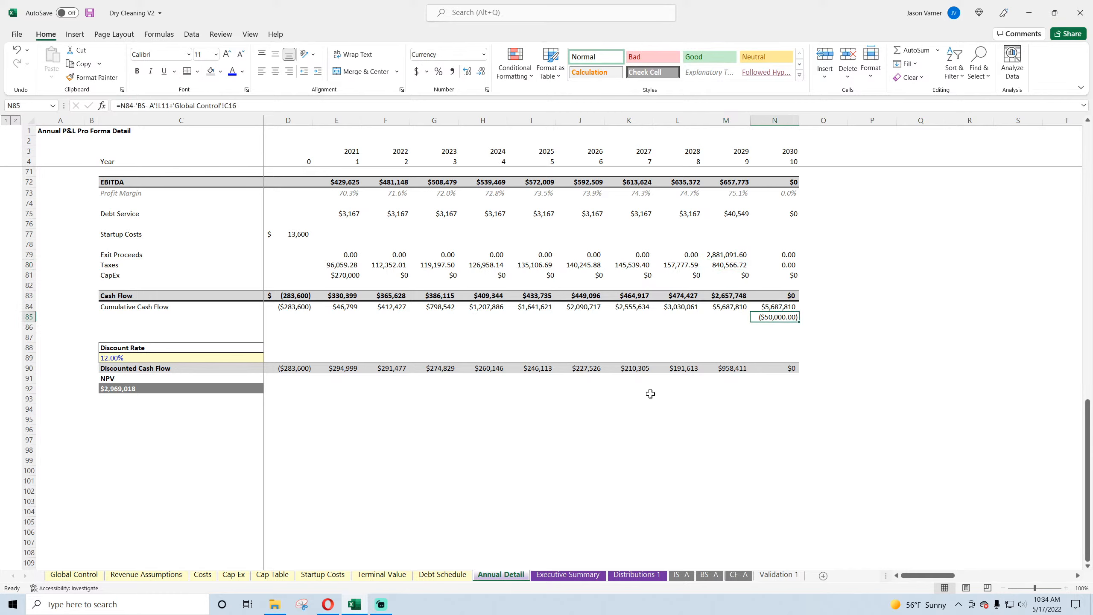
Step: Review the Cap Table totals and check row, and the Traditional Debt Funding input on Global Control
{"action": "left_click", "coordinate": [149, 575]}
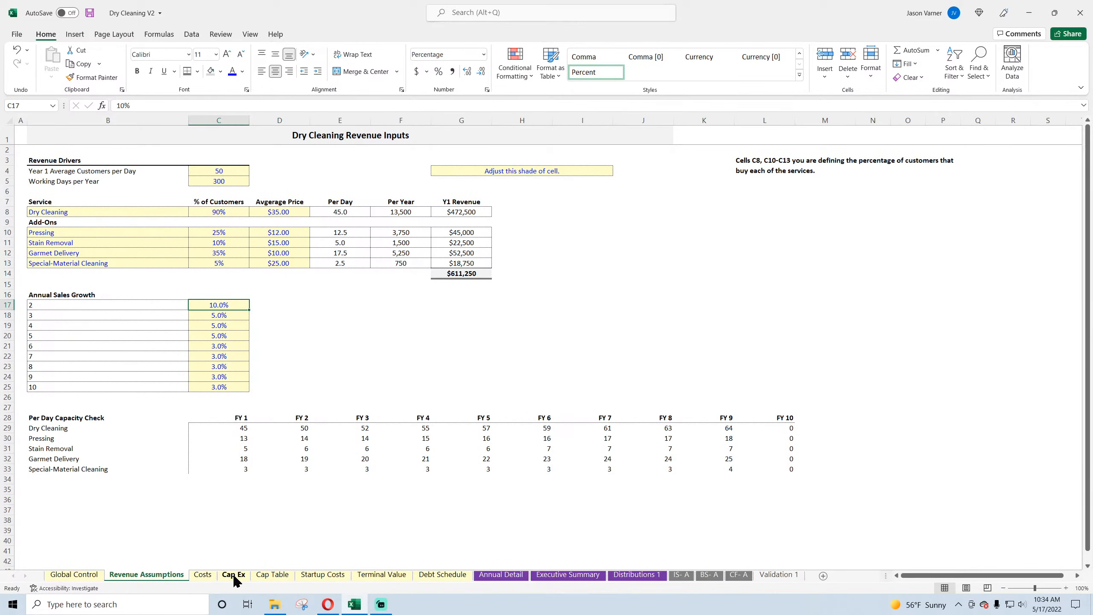
{"action": "left_click", "coordinate": [259, 575]}
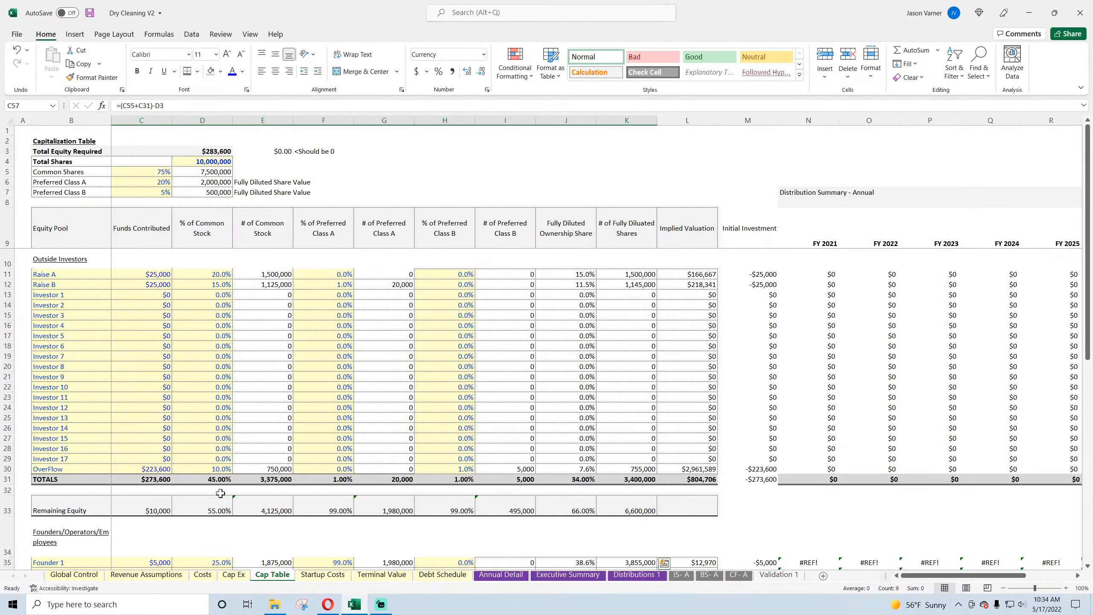
{"action": "scroll", "coordinate": [220, 493], "scroll_direction": "down", "scroll_amount": 10}
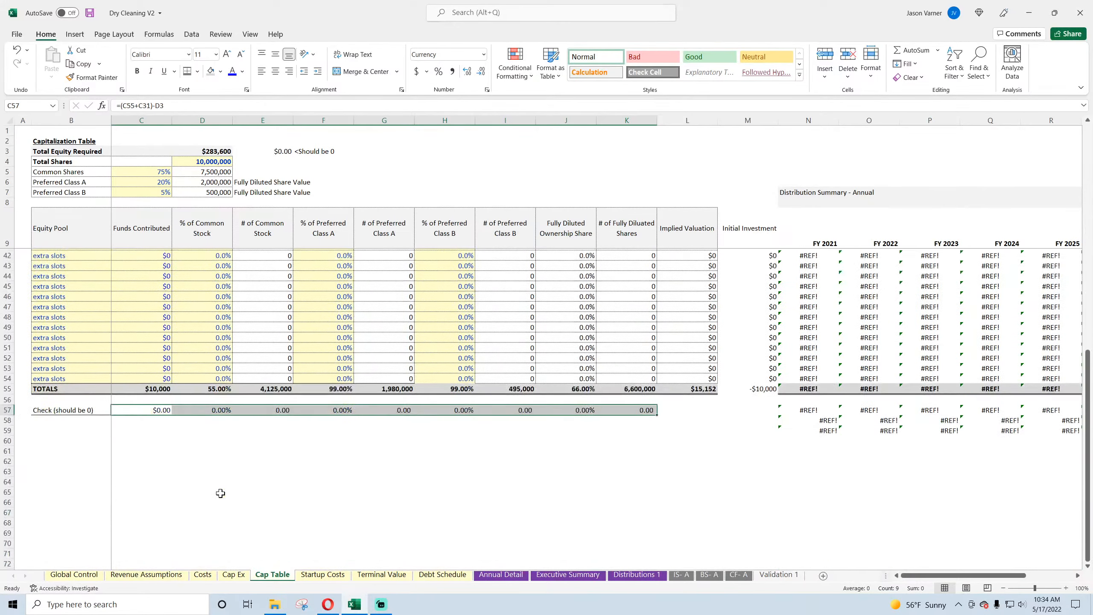
{"action": "scroll", "coordinate": [220, 493], "scroll_direction": "up", "scroll_amount": 10}
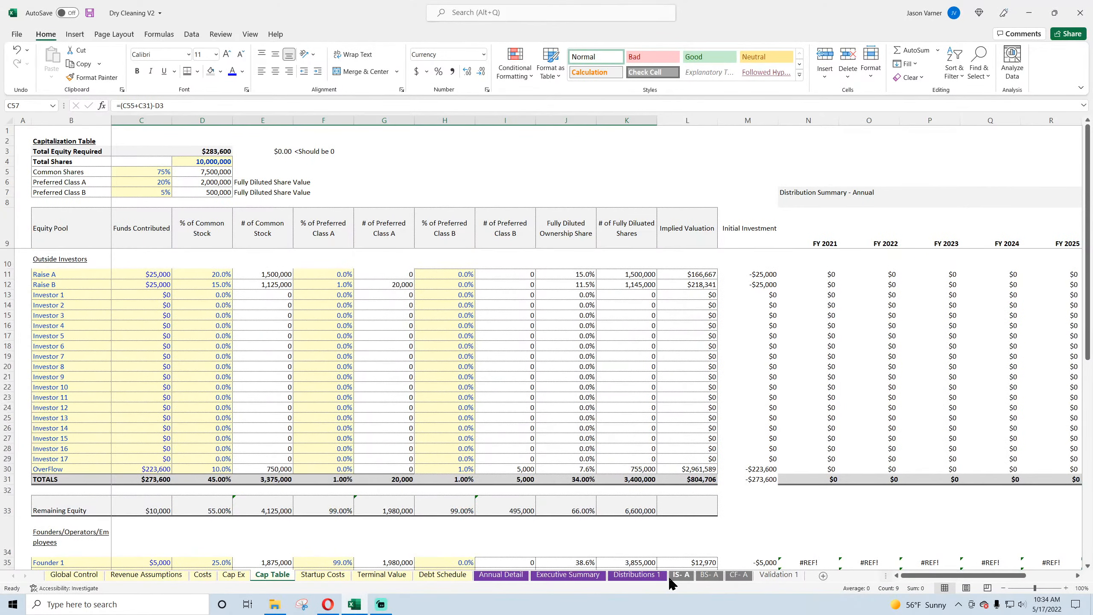
{"action": "left_click", "coordinate": [81, 577]}
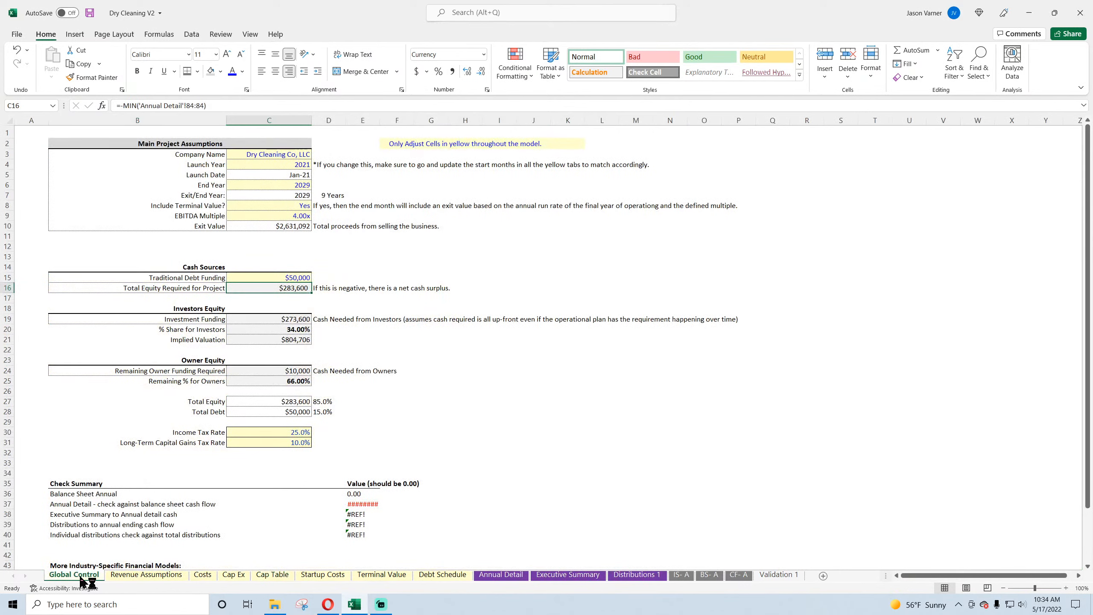
{"action": "left_click", "coordinate": [199, 276]}
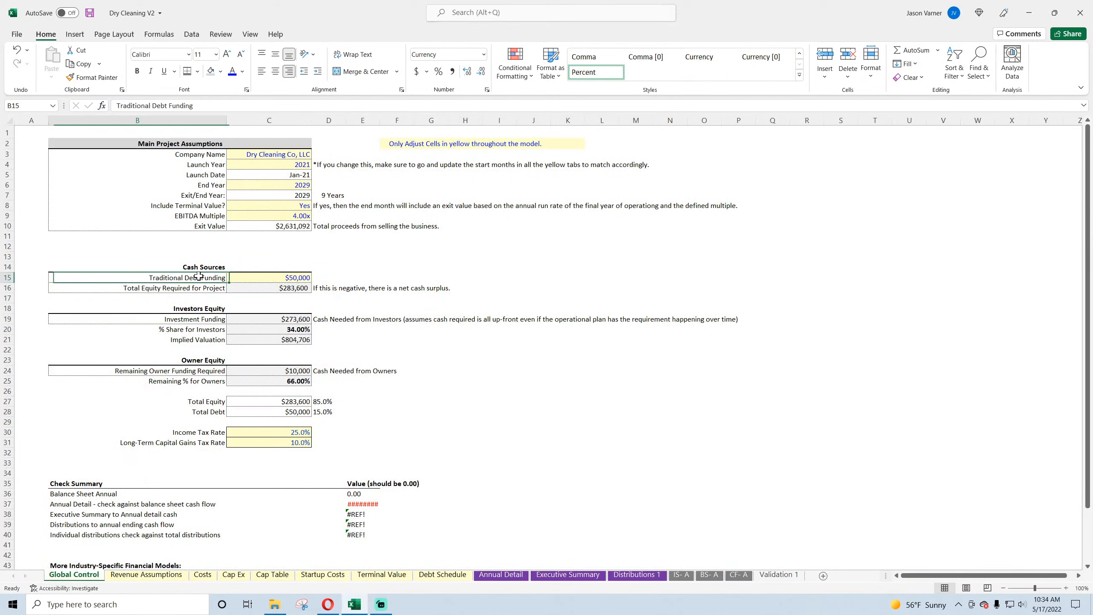
{"action": "left_click", "coordinate": [271, 278]}
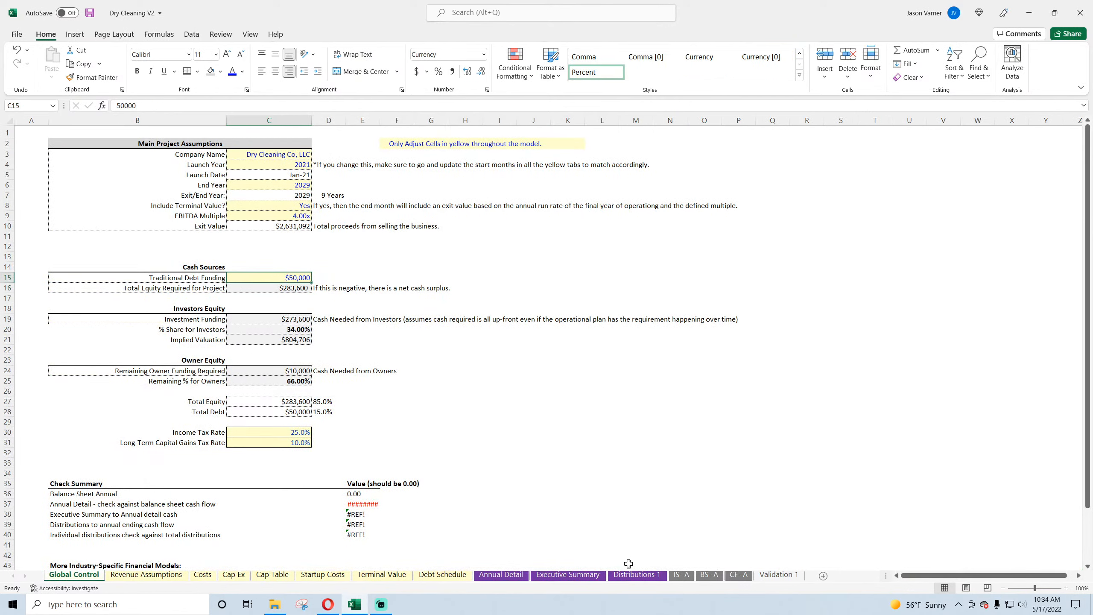
Step: Add the row label Loan Proceeds in C78 on Annual Detail, between Startup Costs and Exit Proceeds
{"action": "left_click", "coordinate": [506, 578]}
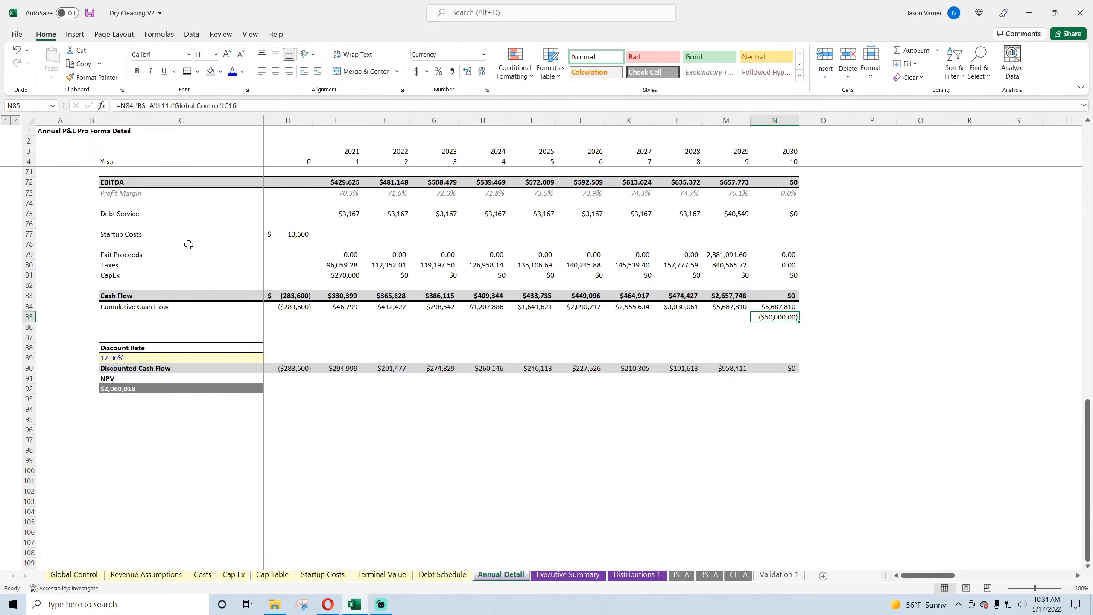
{"action": "left_click", "coordinate": [123, 243]}
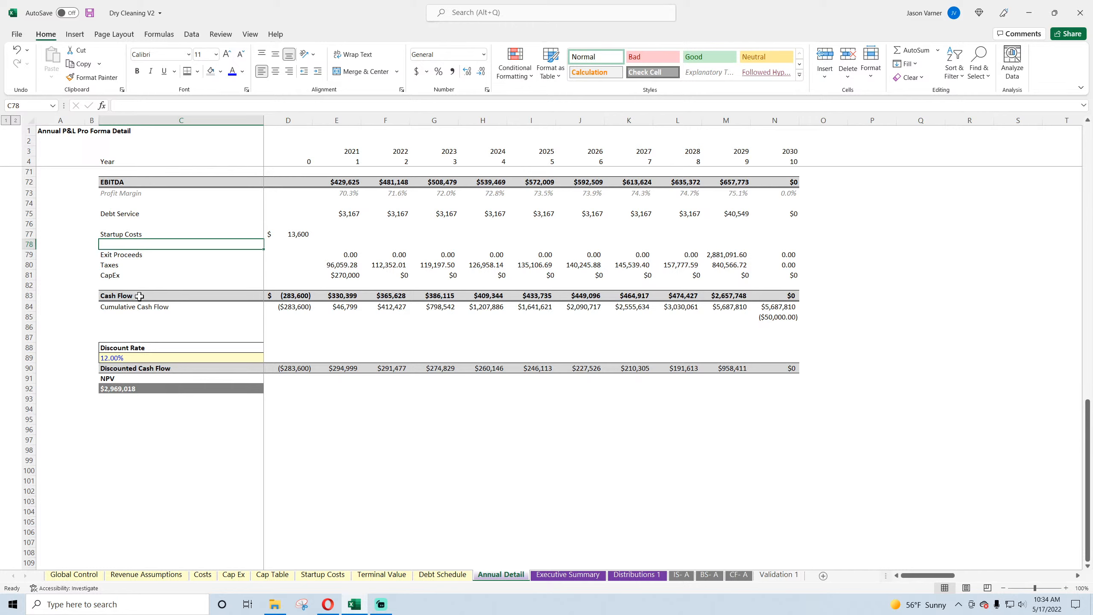
{"action": "type", "text": "Loan Proc"}
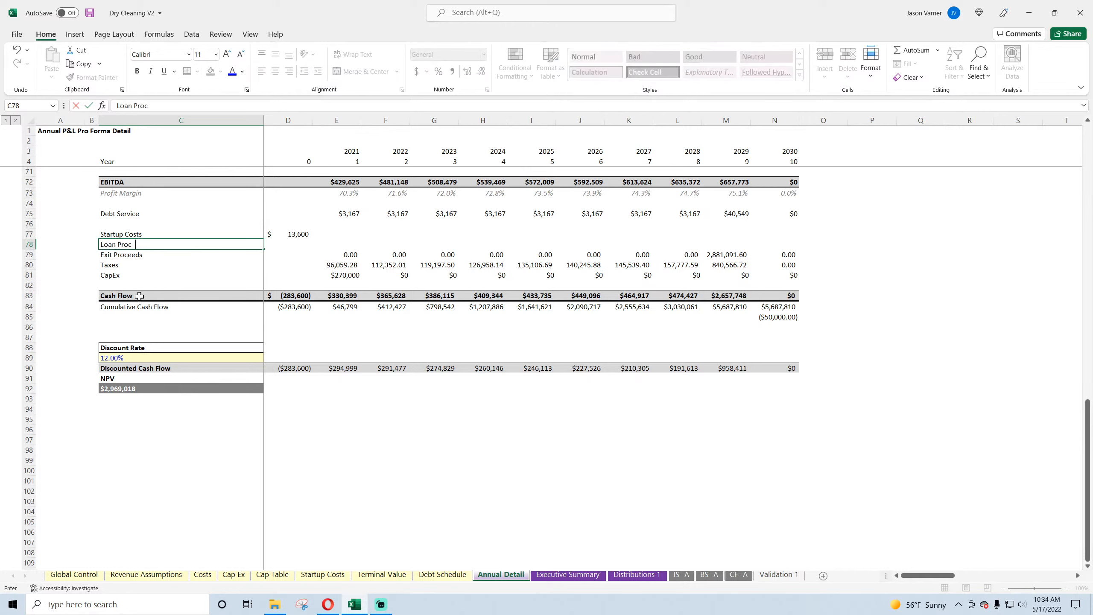
{"action": "type", "text": "eeds"}
{"action": "key", "text": "Tab"}
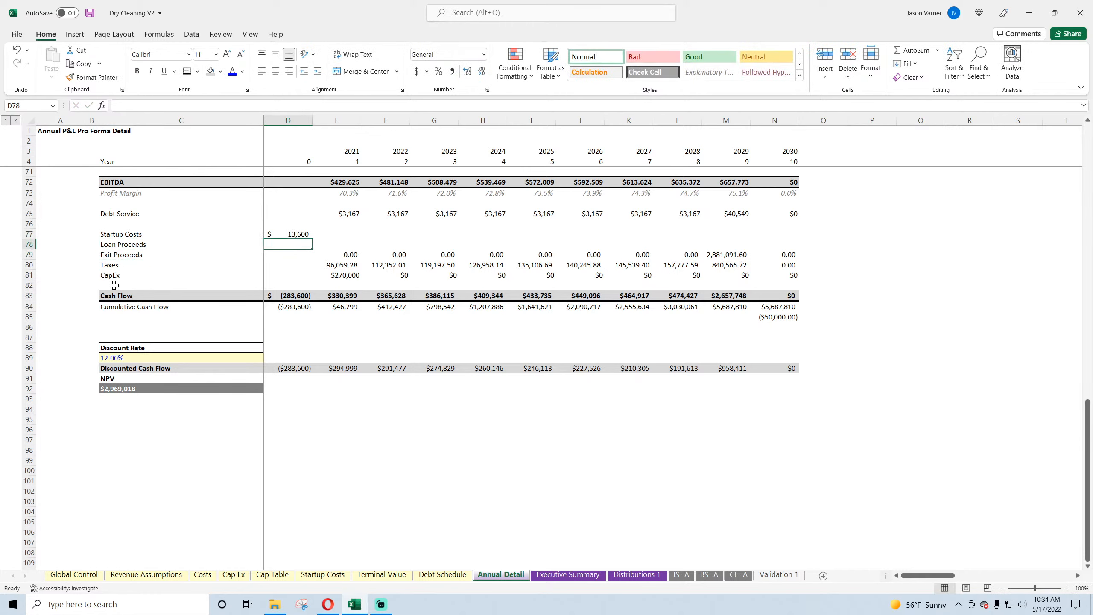
Step: Link the year 0 Loan Proceeds in D78 to the Financed Amount with ='Debt Schedule'!B4
{"action": "type", "text": "="}
{"action": "left_click", "coordinate": [74, 574]}
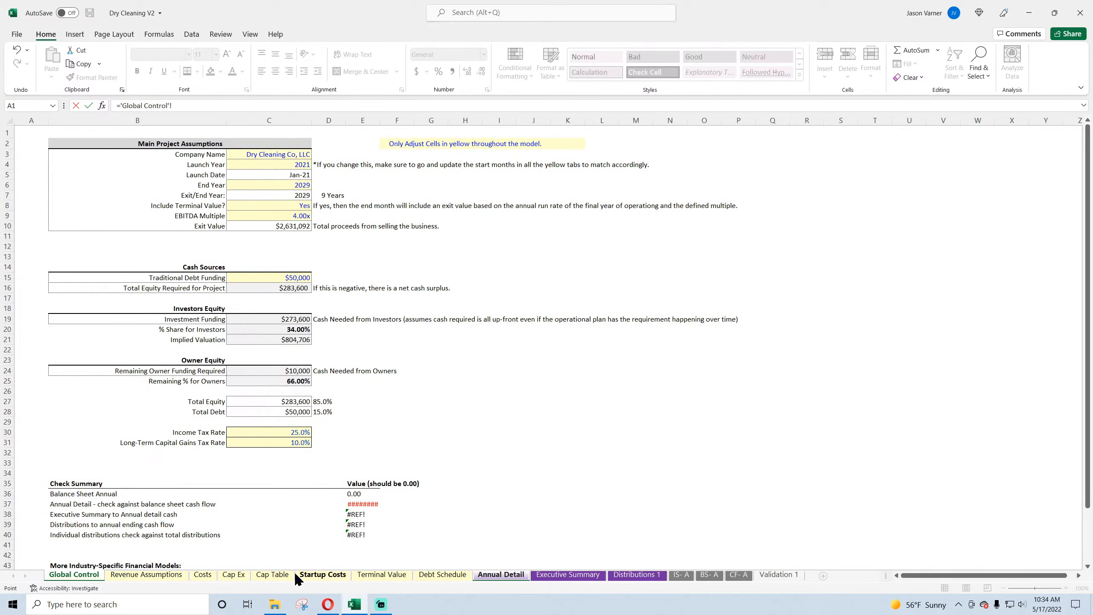
{"action": "left_click", "coordinate": [442, 574]}
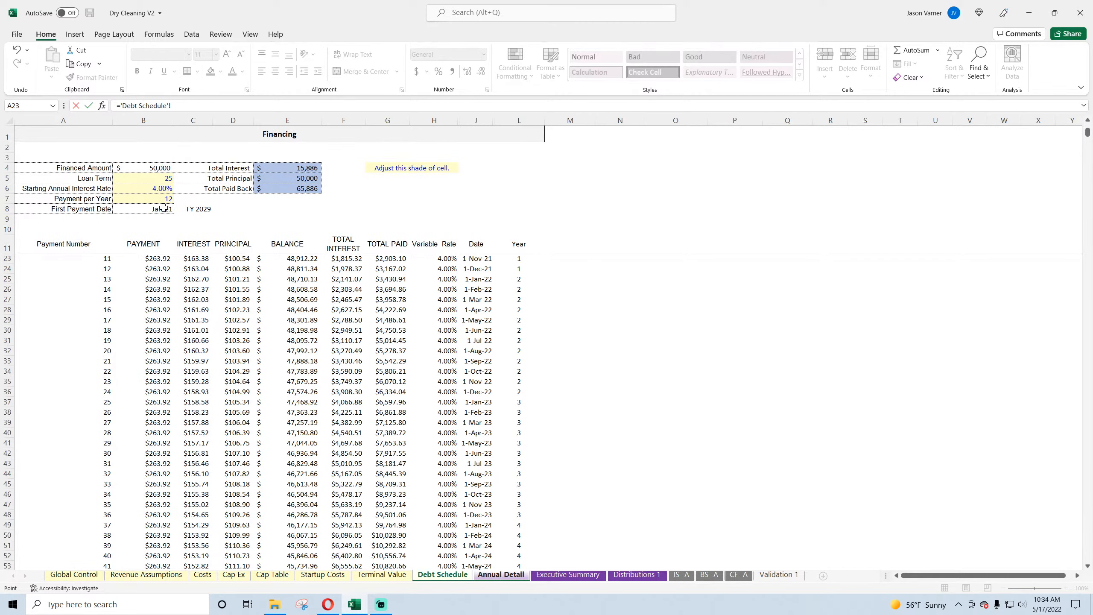
{"action": "left_click", "coordinate": [143, 168]}
{"action": "key", "text": "Return"}
{"action": "left_click", "coordinate": [293, 245]}
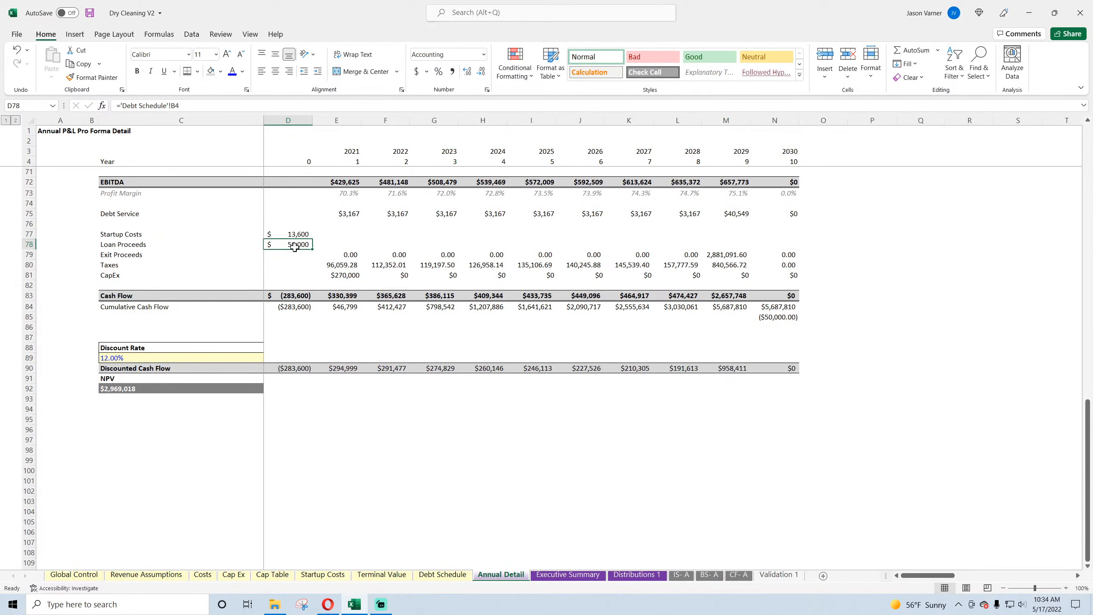
Step: Add +D78 to the year 0 Cash Flow formula in D83 to include Loan Proceeds, and save the workbook
{"action": "left_click", "coordinate": [297, 296]}
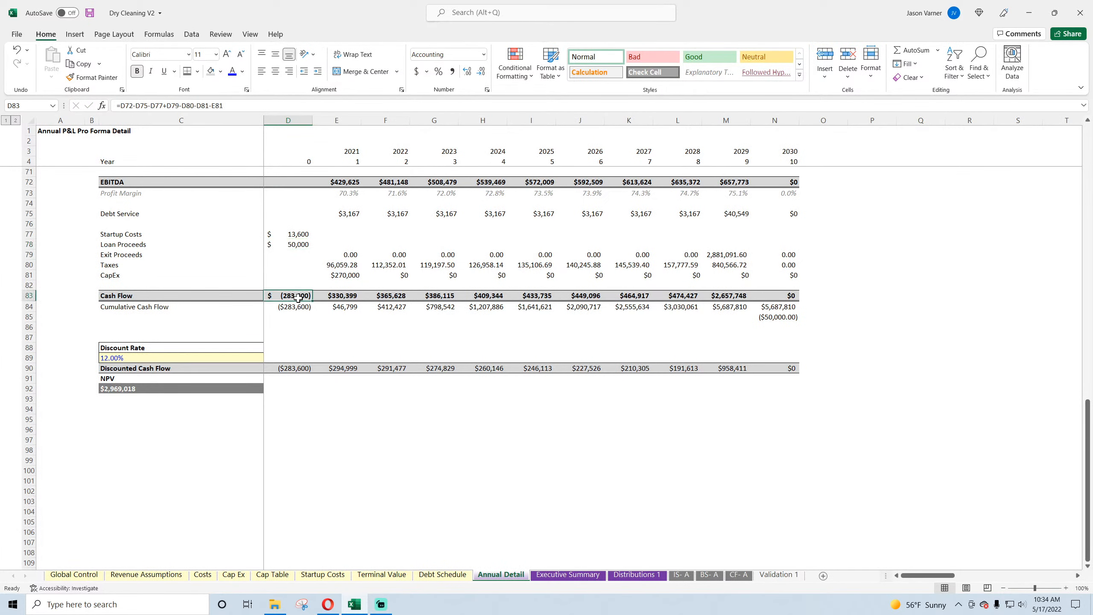
{"action": "left_click", "coordinate": [237, 105]}
{"action": "type", "text": "+"}
{"action": "left_click", "coordinate": [295, 243]}
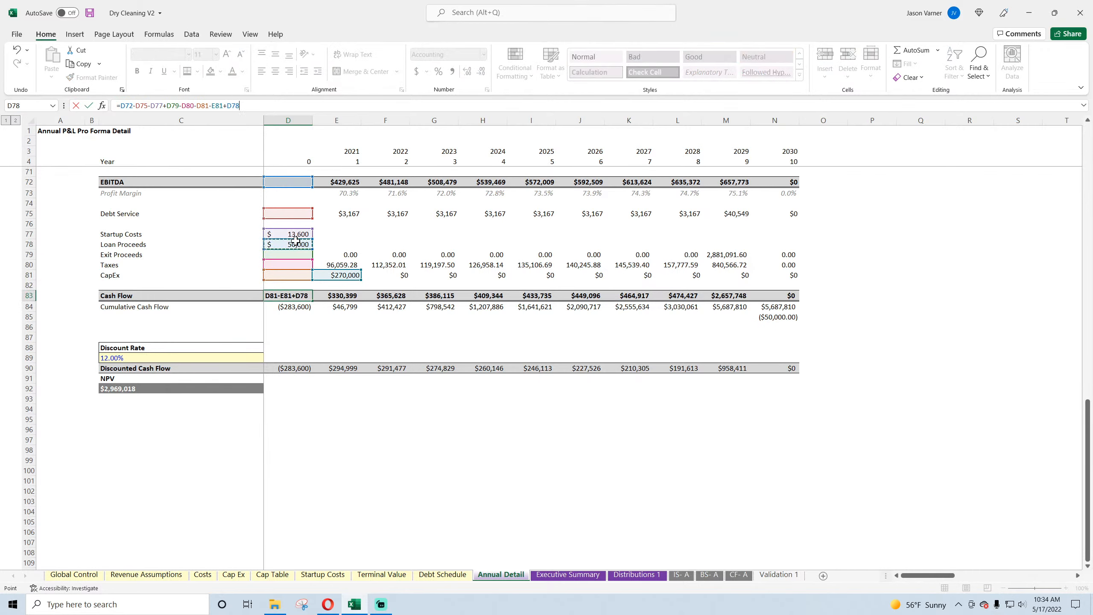
{"action": "key", "text": "Return"}
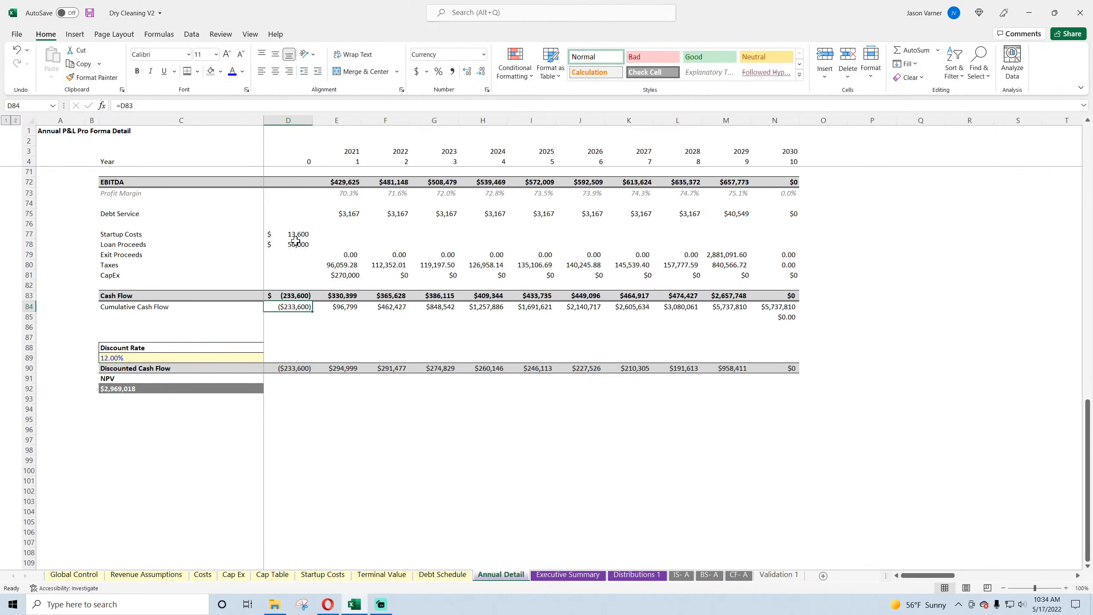
{"action": "left_click", "coordinate": [92, 10]}
{"action": "left_click", "coordinate": [777, 318]}
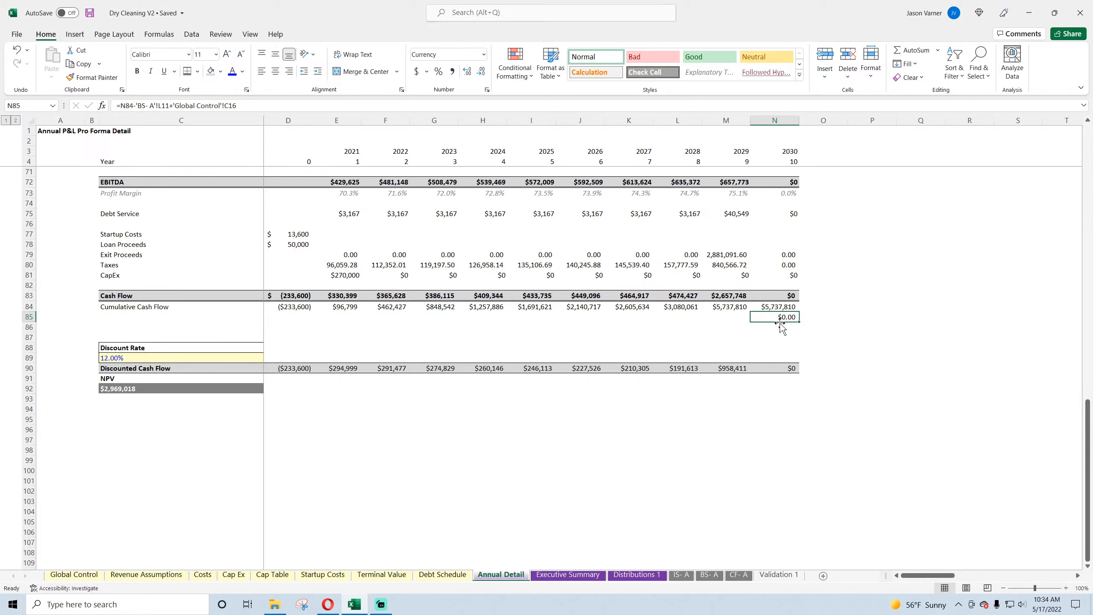
Step: Move the balance sheet cash check formula from N85 to O84, beside the Cumulative Cash Flow row, and inspect its references
{"action": "left_click_drag", "start_coordinate": [780, 323], "coordinate": [814, 307]}
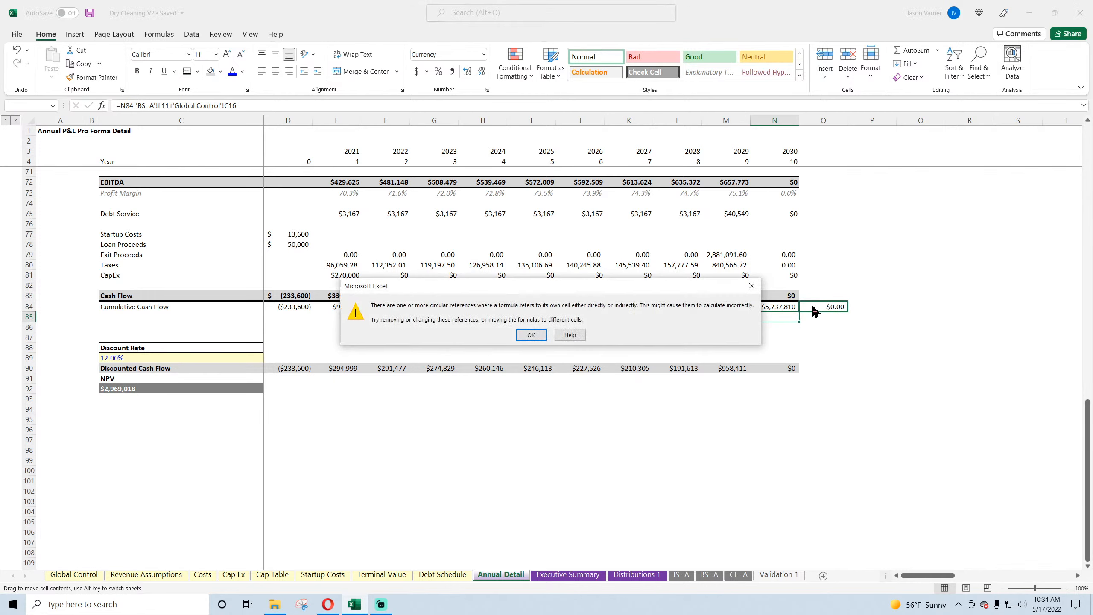
{"action": "left_click", "coordinate": [526, 335]}
{"action": "left_click", "coordinate": [785, 294]}
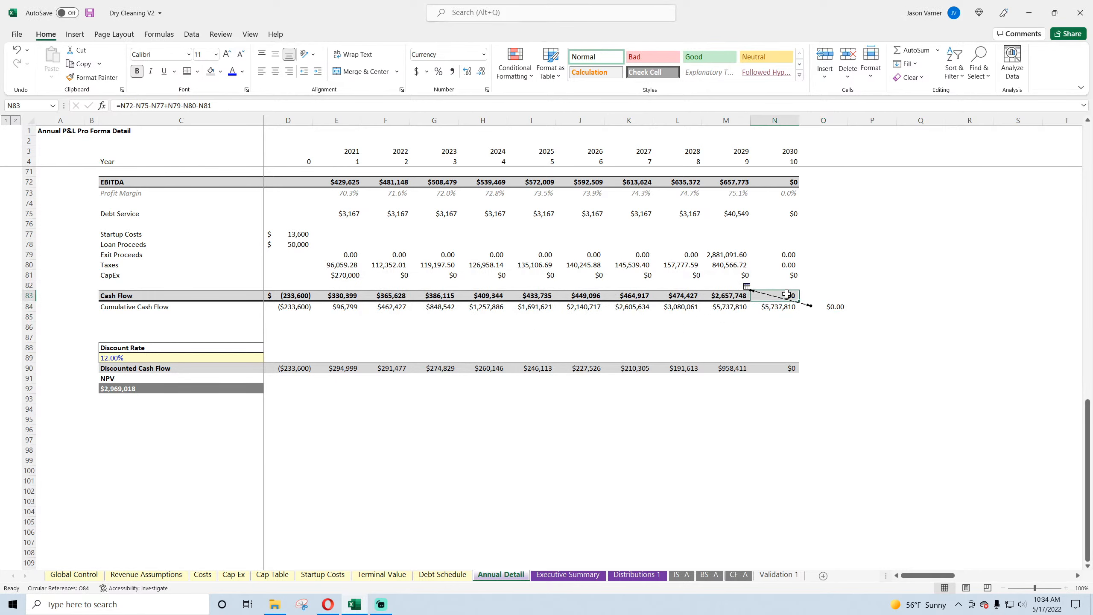
{"action": "left_click", "coordinate": [723, 294]}
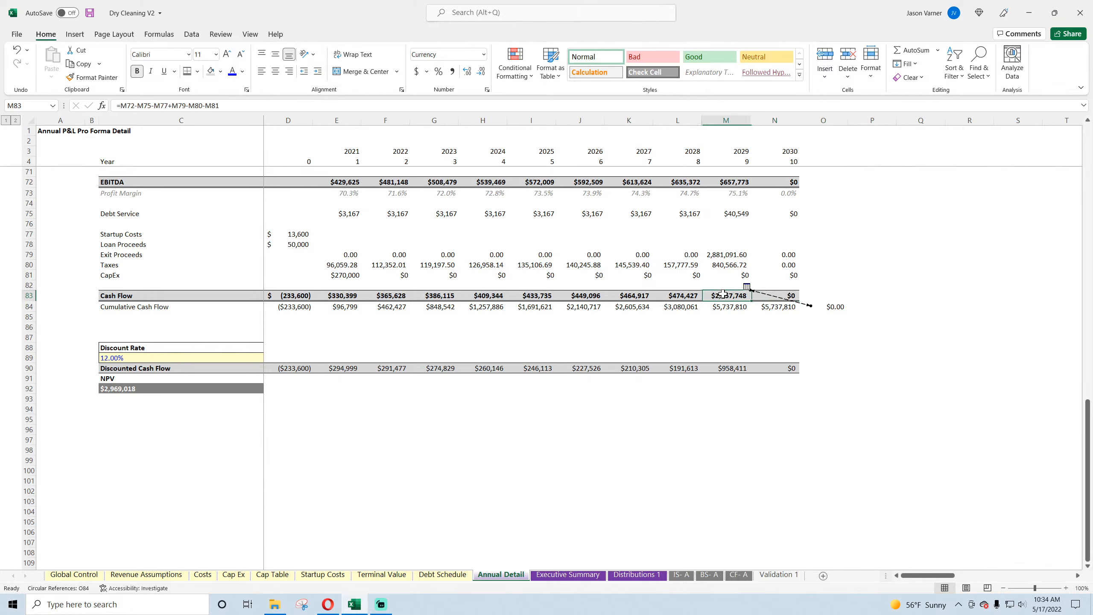
{"action": "left_click", "coordinate": [778, 307]}
{"action": "left_click", "coordinate": [827, 307]}
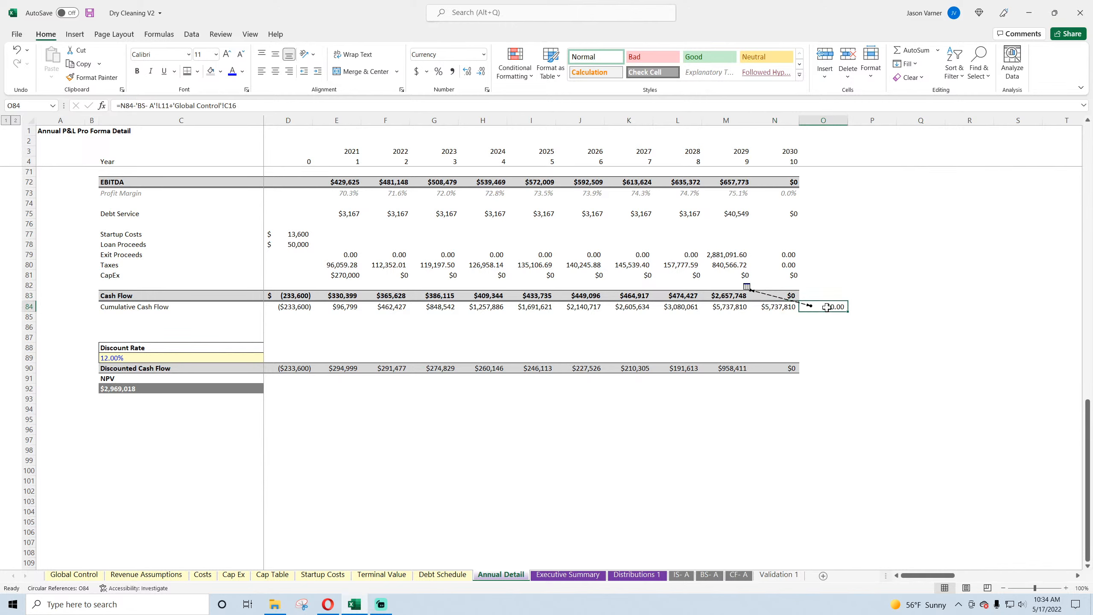
{"action": "double_click", "coordinate": [827, 307]}
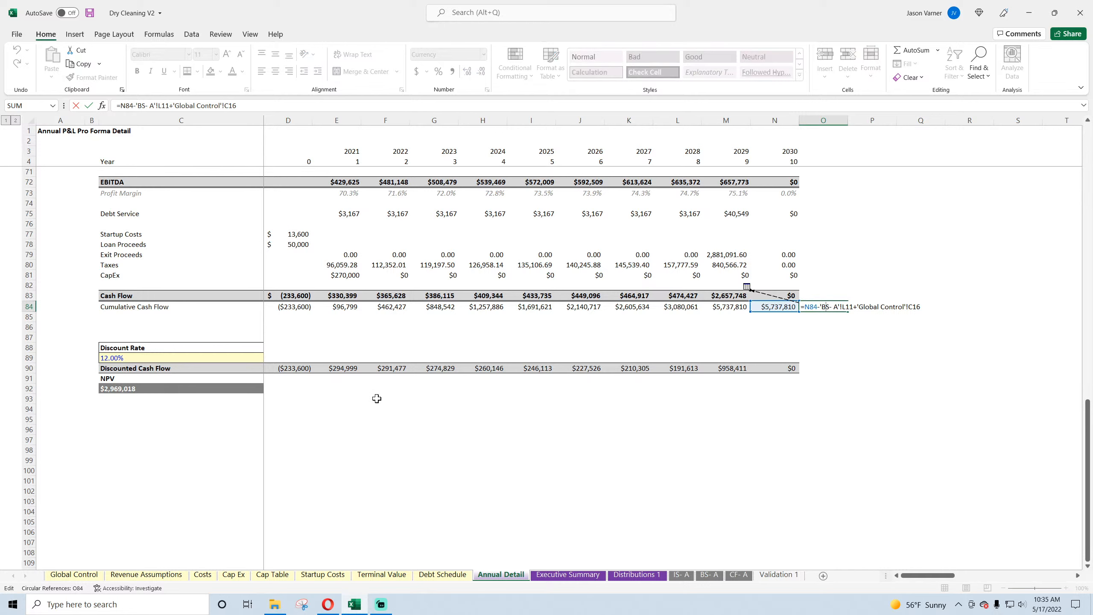
{"action": "key", "text": "Return"}
{"action": "left_click", "coordinate": [833, 304]}
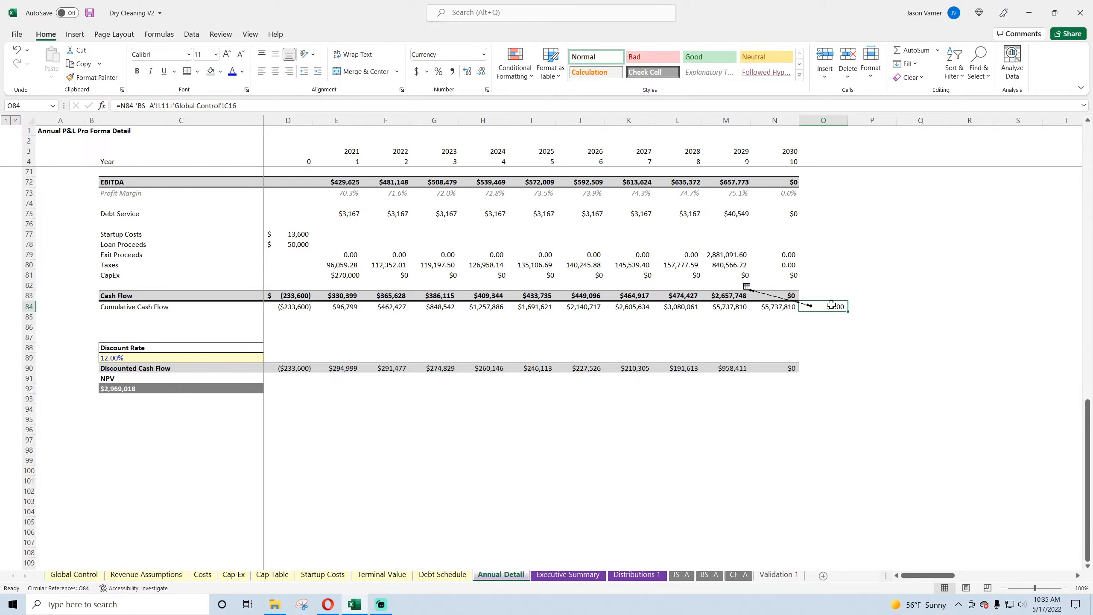
Step: Move the check formula from O84 to O83, outside the Cumulative Cash Flow row
{"action": "left_click_drag", "start_coordinate": [830, 308], "coordinate": [834, 297]}
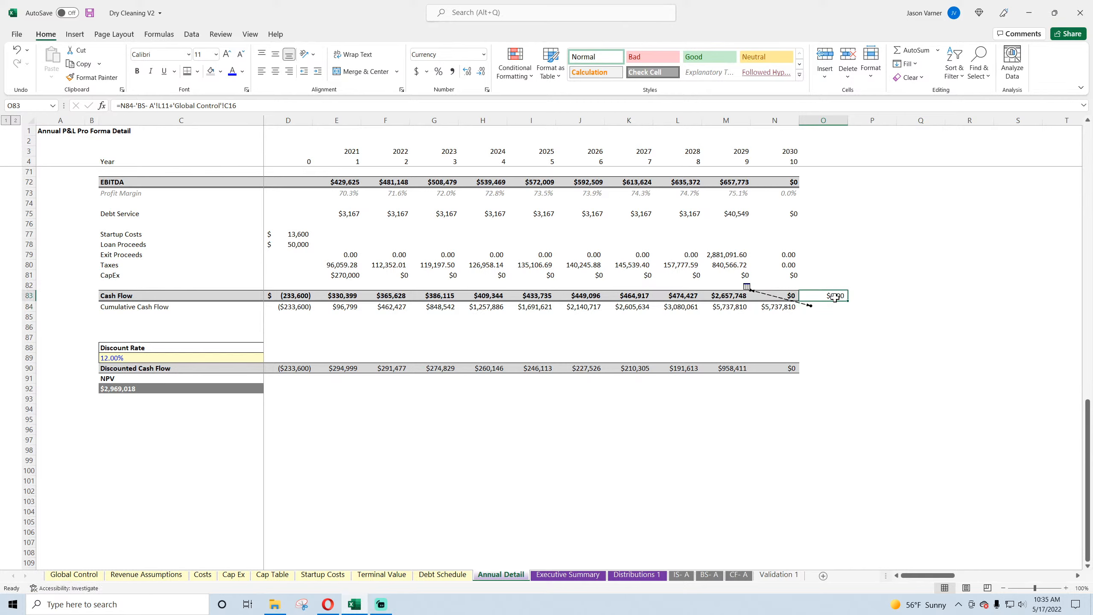
{"action": "left_click", "coordinate": [835, 309]}
{"action": "left_click", "coordinate": [788, 309]}
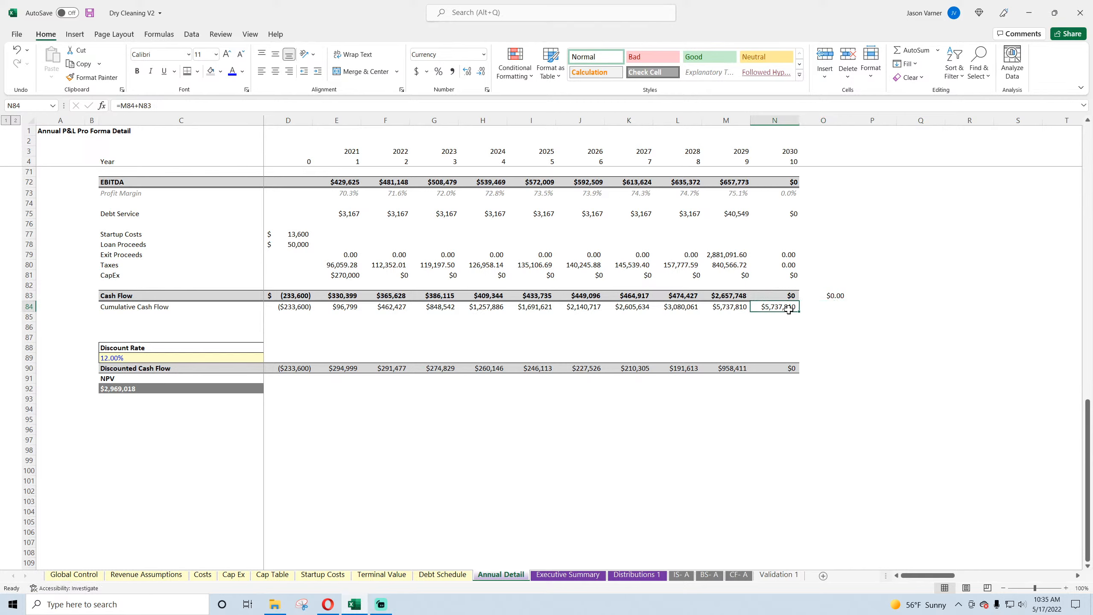
{"action": "left_click_drag", "start_coordinate": [301, 312], "coordinate": [960, 307]}
{"action": "left_click", "coordinate": [762, 306]}
{"action": "left_click_drag", "start_coordinate": [811, 306], "coordinate": [184, 297]}
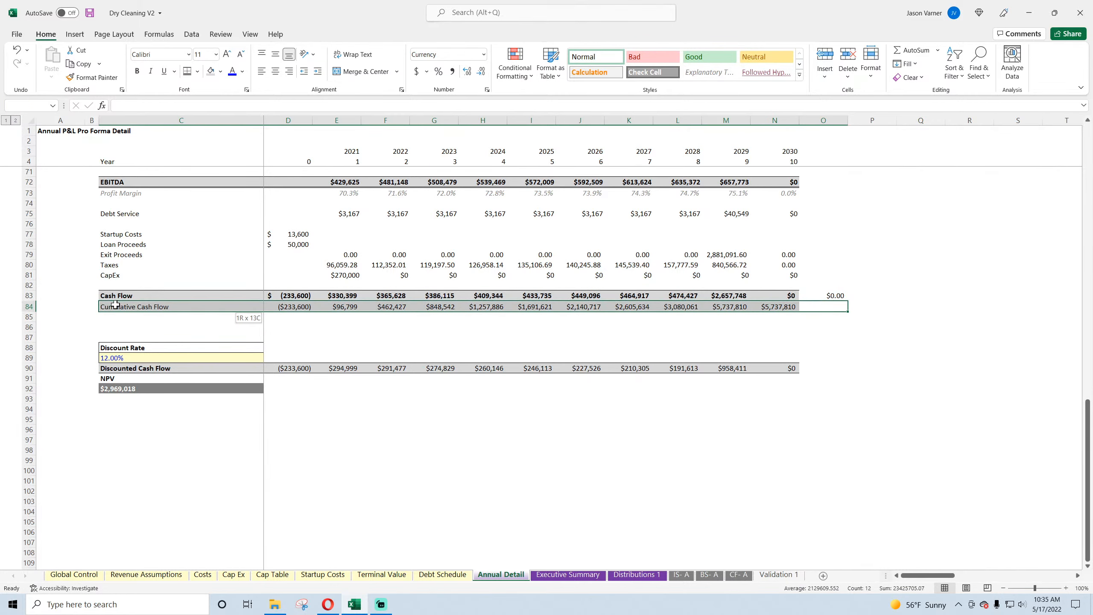
{"action": "left_click", "coordinate": [872, 347]}
Step: Format the check in O83 as a Number with two decimals and a thousands separator, and save the workbook
{"action": "left_click", "coordinate": [833, 296]}
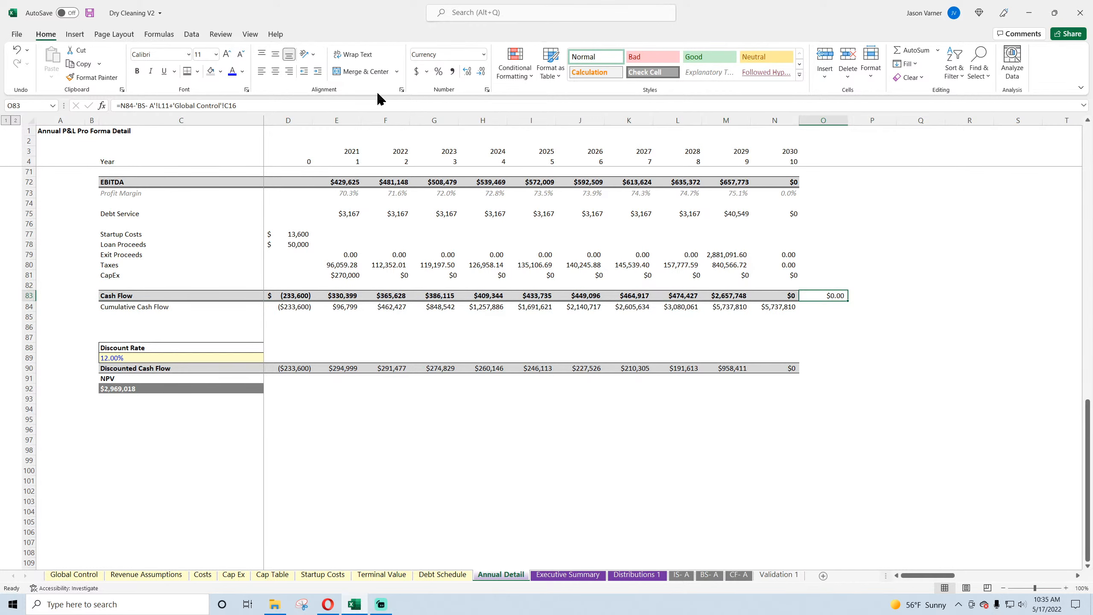
{"action": "left_click", "coordinate": [486, 91]}
{"action": "left_click", "coordinate": [52, 380]}
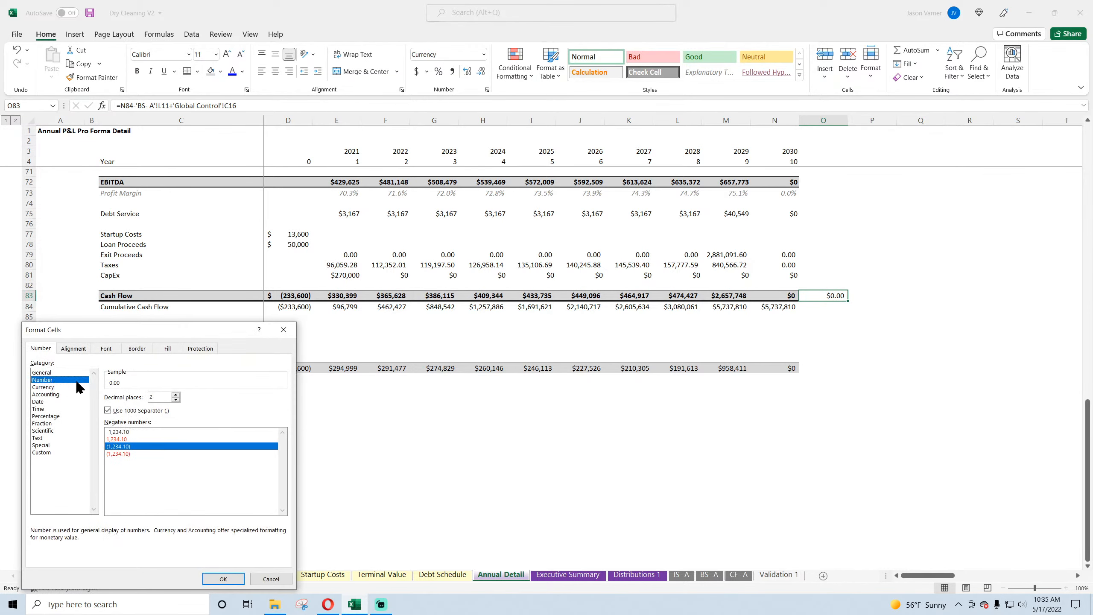
{"action": "left_click", "coordinate": [224, 576]}
{"action": "left_click", "coordinate": [819, 429]}
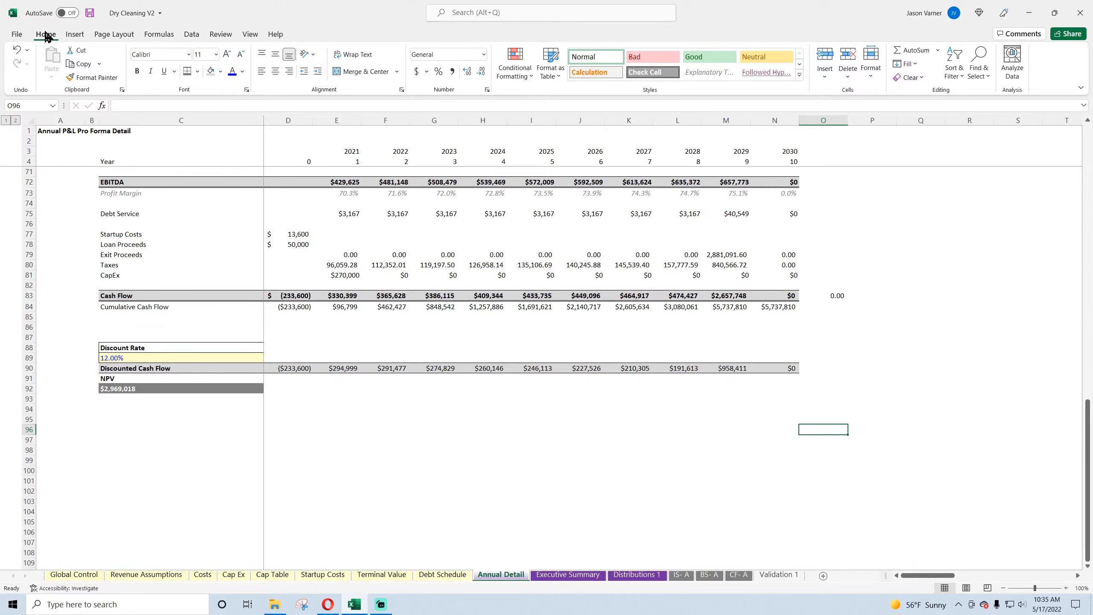
{"action": "left_click", "coordinate": [90, 13]}
Step: Review the annual balance sheet and cash flow statement, and set the End Year on Global Control to 2030
{"action": "left_click", "coordinate": [709, 575]}
{"action": "scroll", "coordinate": [463, 419], "scroll_direction": "down", "scroll_amount": 7}
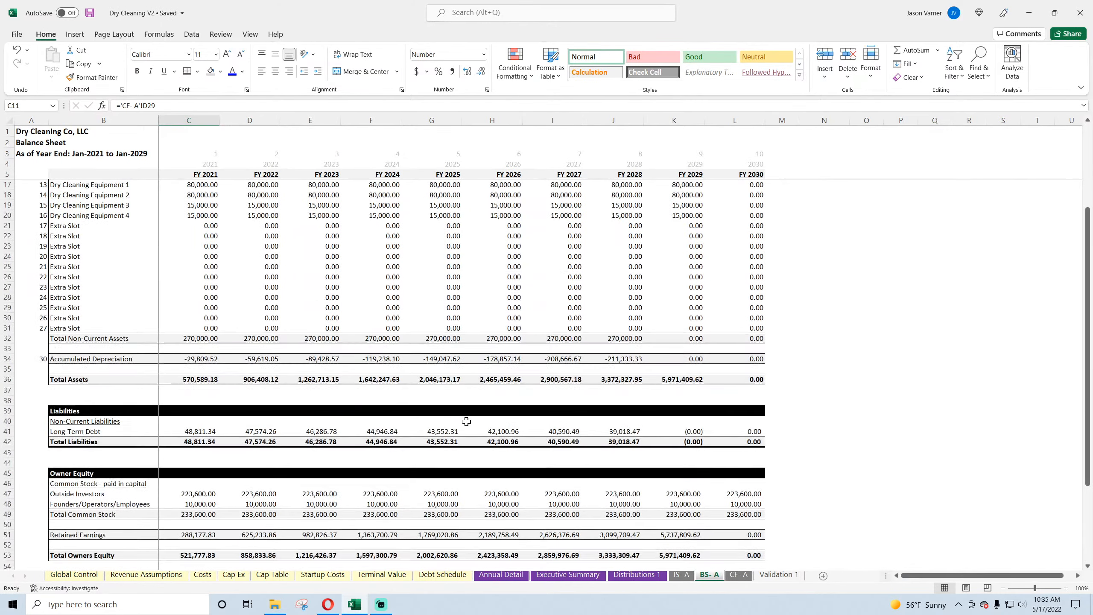
{"action": "scroll", "coordinate": [383, 406], "scroll_direction": "up", "scroll_amount": 7}
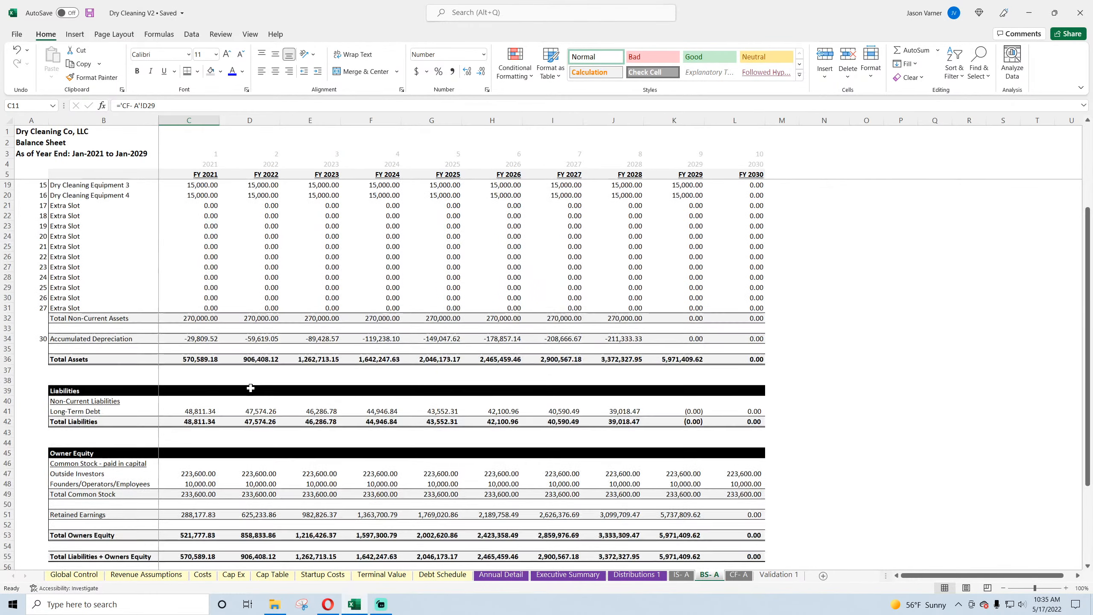
{"action": "left_click", "coordinate": [739, 574]}
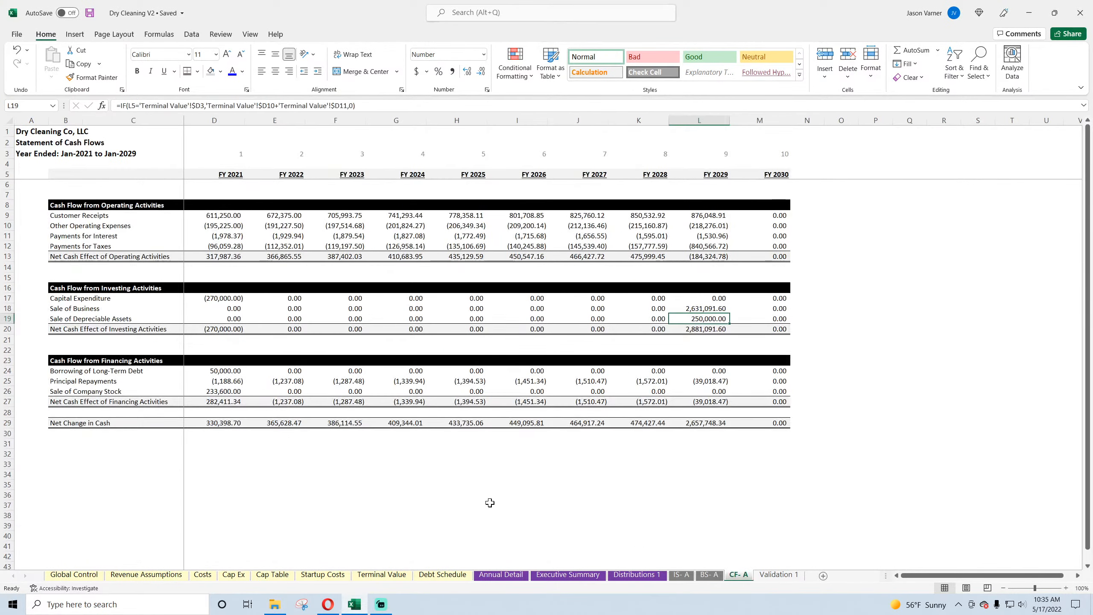
{"action": "left_click", "coordinate": [73, 574]}
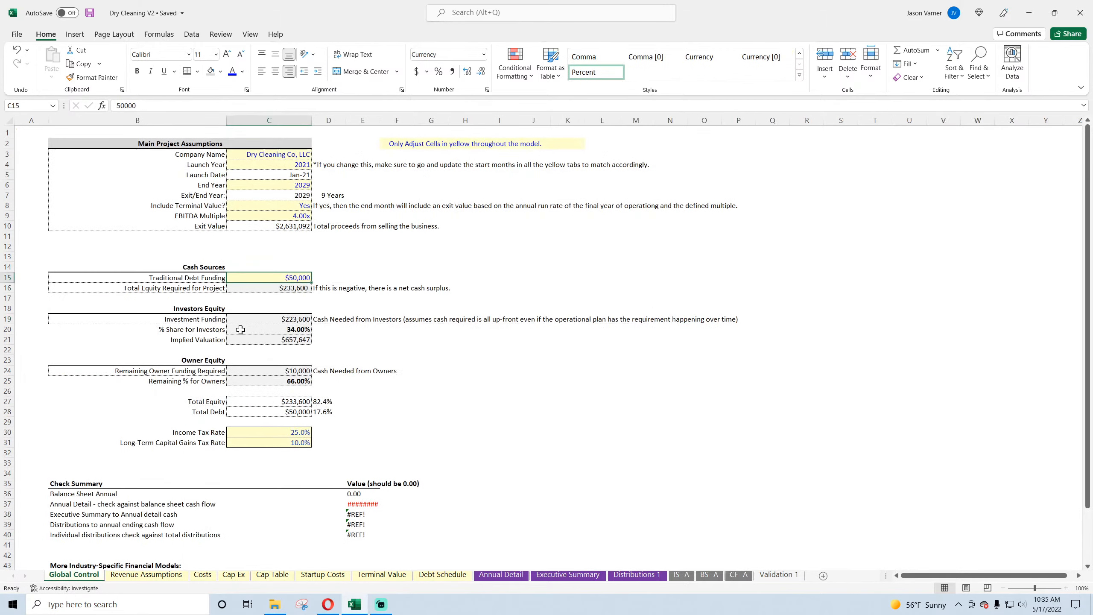
{"action": "left_click", "coordinate": [304, 206]}
{"action": "left_click", "coordinate": [297, 185]}
{"action": "left_click", "coordinate": [316, 184]}
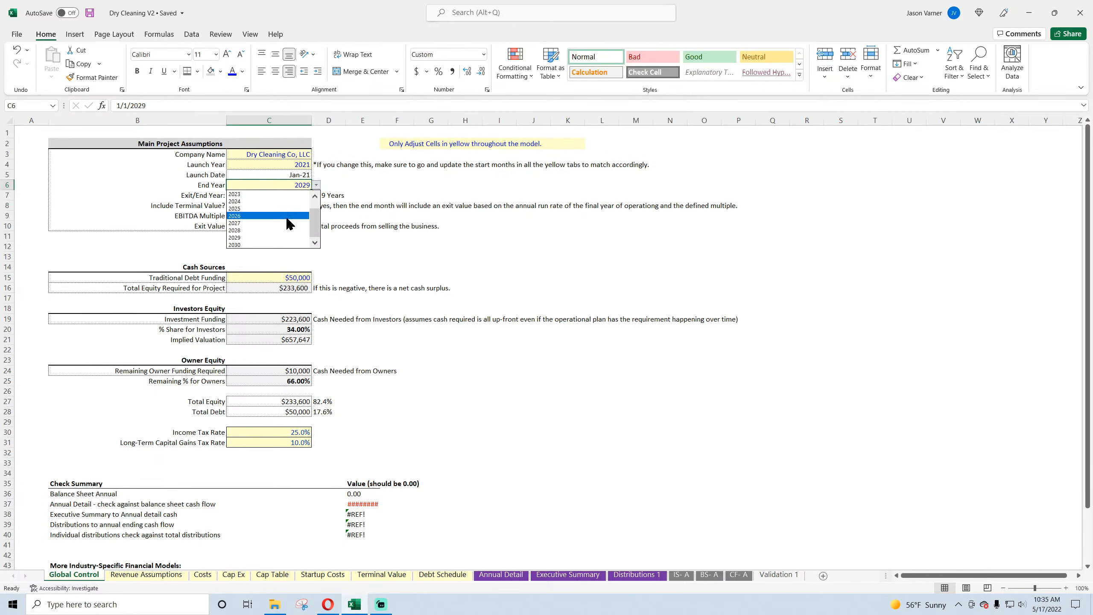
{"action": "left_click", "coordinate": [276, 244]}
Step: Review the annual cash flow statement, balance sheet check row, income statement and Annual Detail cash flow rows through 2030
{"action": "left_click", "coordinate": [739, 575]}
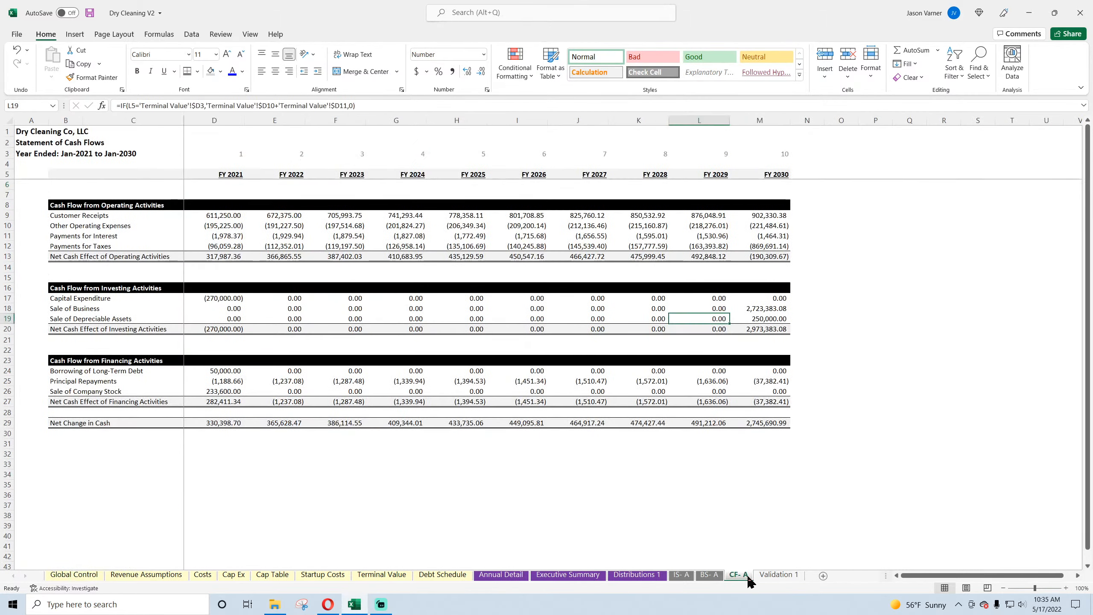
{"action": "left_click", "coordinate": [709, 575]}
{"action": "scroll", "coordinate": [588, 486], "scroll_direction": "down", "scroll_amount": 4}
{"action": "scroll", "coordinate": [589, 486], "scroll_direction": "down", "scroll_amount": 4}
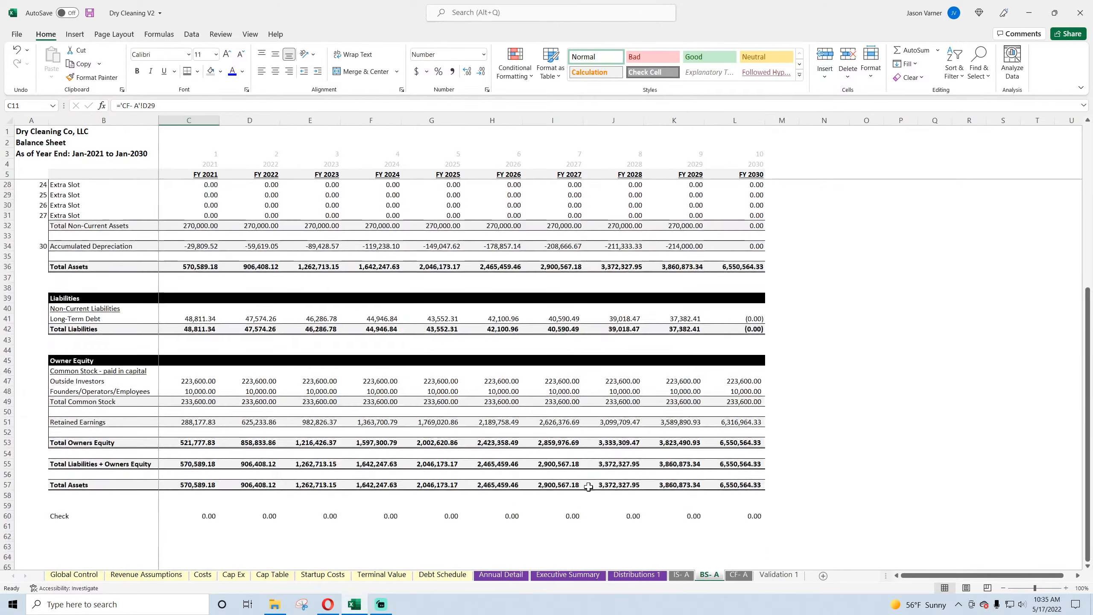
{"action": "scroll", "coordinate": [249, 436], "scroll_direction": "up", "scroll_amount": 7}
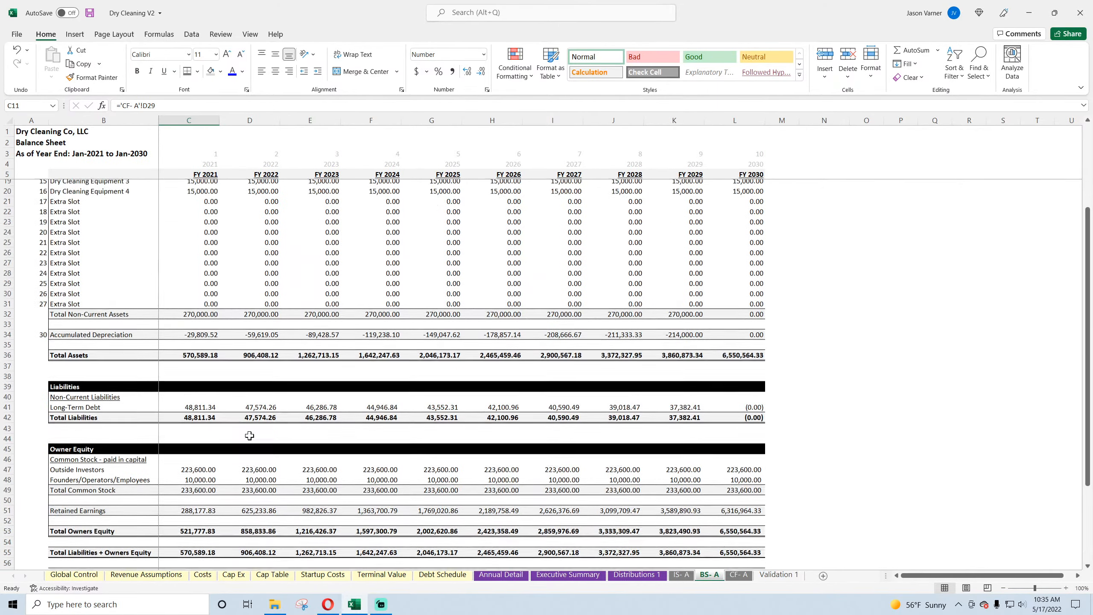
{"action": "left_click", "coordinate": [679, 574]}
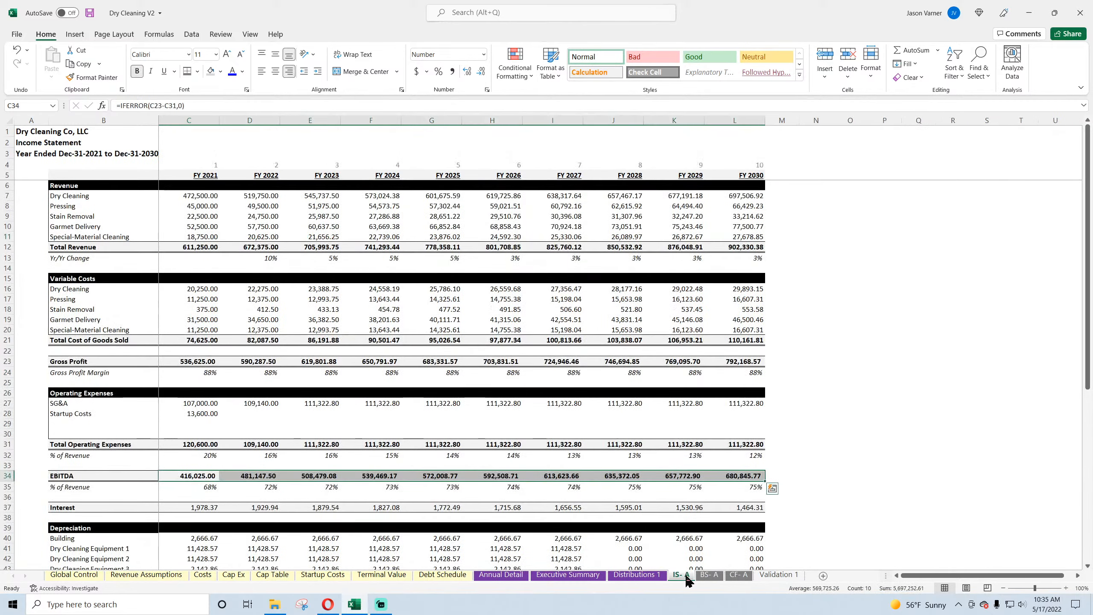
{"action": "left_click", "coordinate": [500, 574]}
{"action": "left_click", "coordinate": [319, 480]}
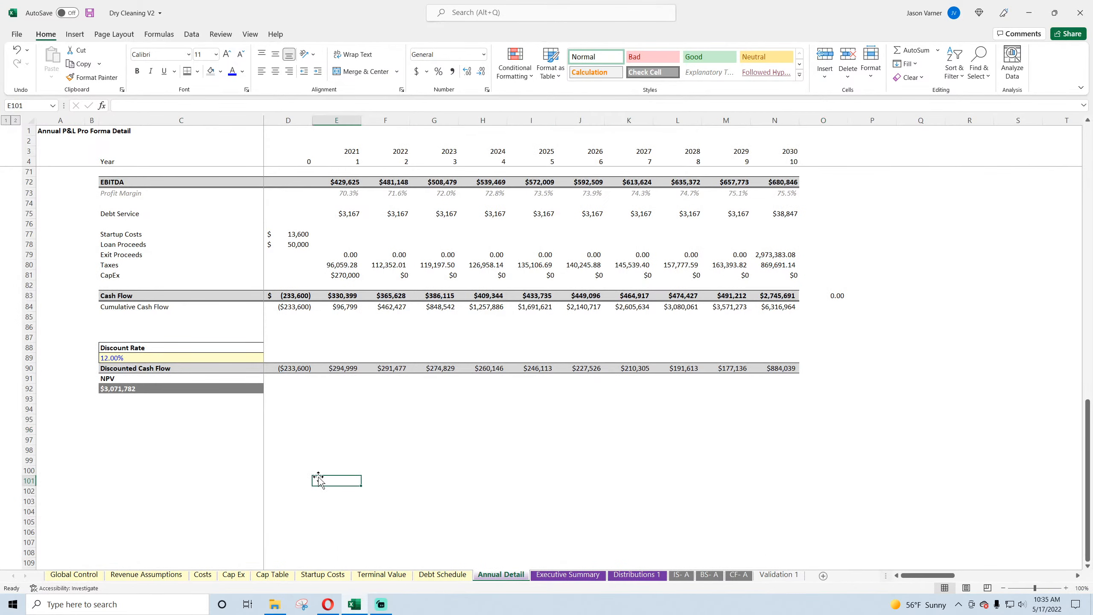
{"action": "left_click", "coordinate": [294, 369]}
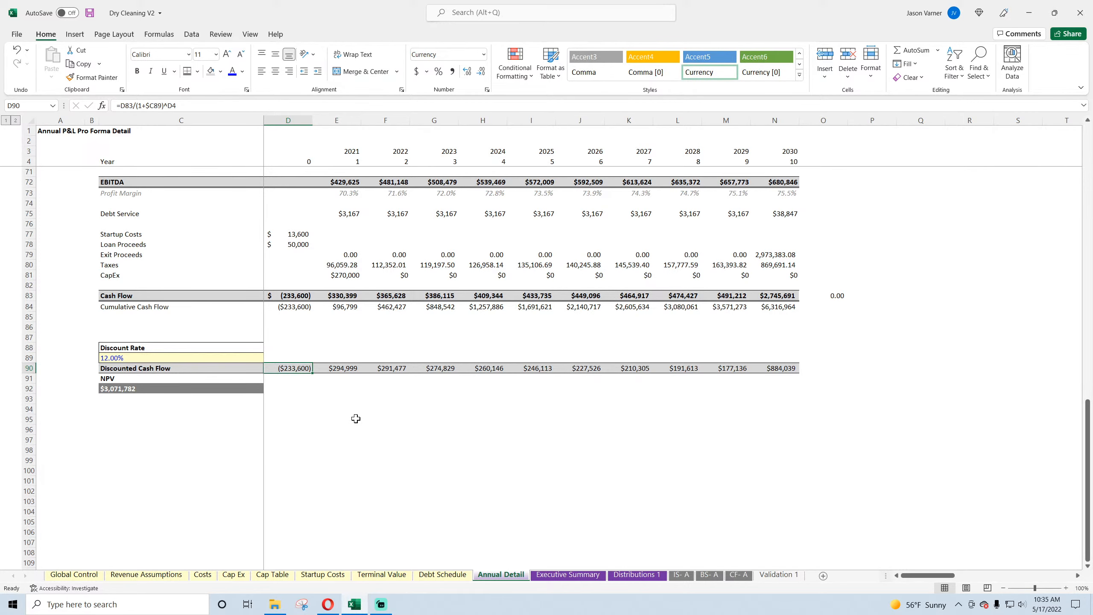
{"action": "scroll", "coordinate": [355, 418], "scroll_direction": "up", "scroll_amount": 20}
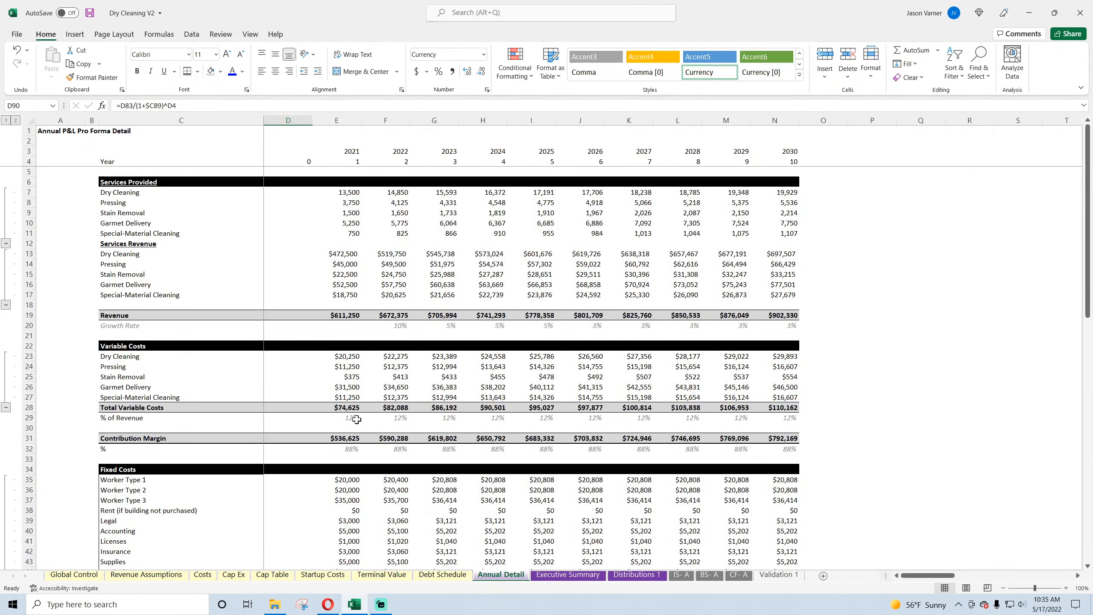
Step: Delete the Orders per Year and Total Food Sales rows from the Executive Summary
{"action": "left_click", "coordinate": [556, 575]}
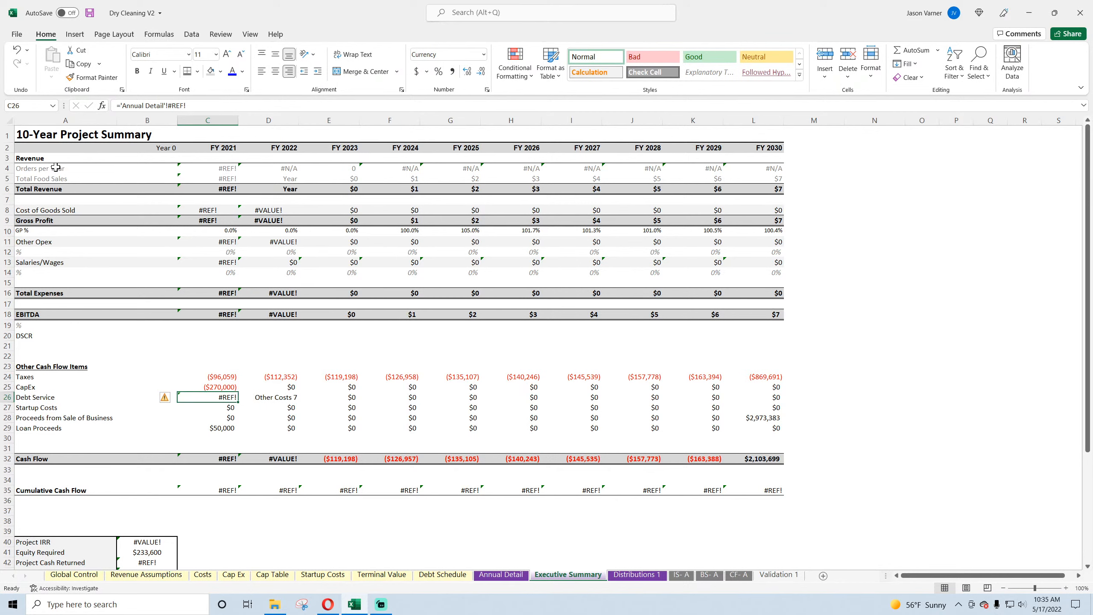
{"action": "left_click", "coordinate": [207, 168]}
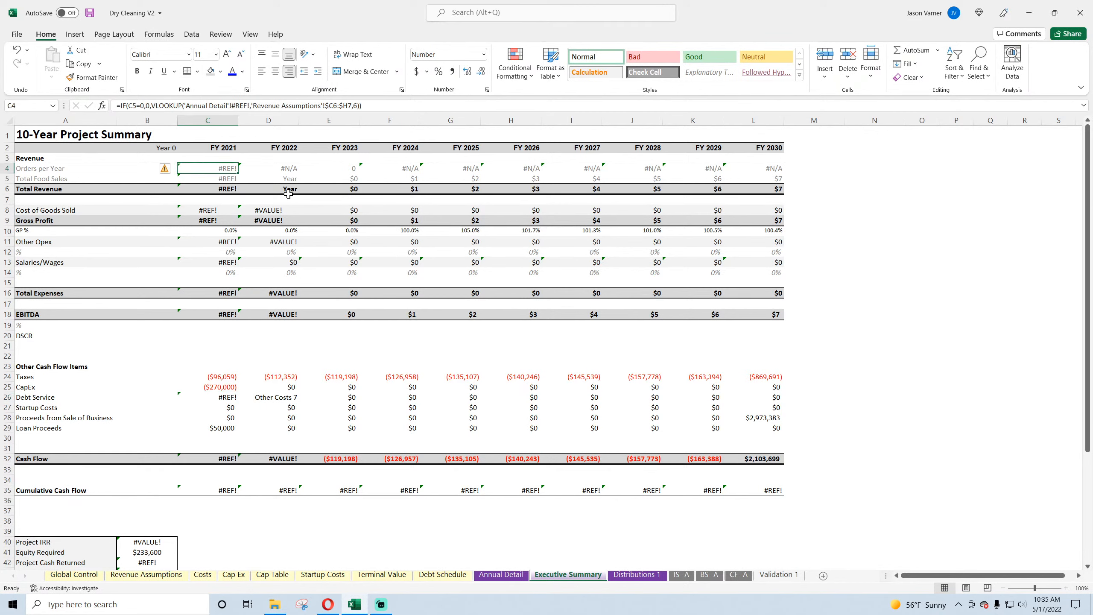
{"action": "right_click", "coordinate": [9, 169]}
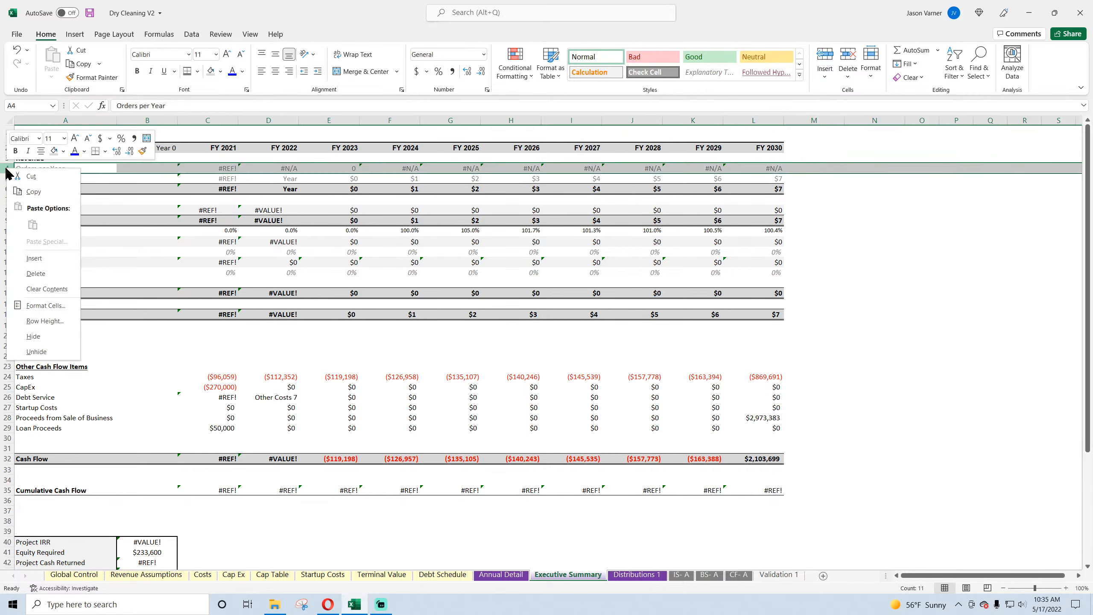
{"action": "left_click", "coordinate": [39, 274]}
{"action": "right_click", "coordinate": [9, 168]}
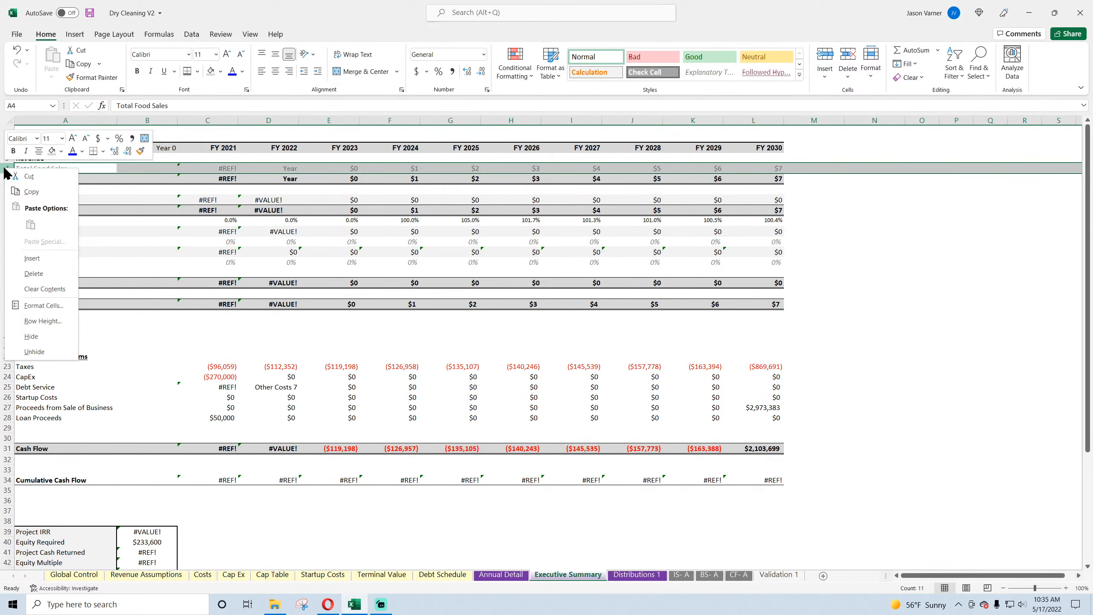
{"action": "left_click", "coordinate": [45, 274]}
Step: Link FY 2021 Total Revenue in C4 to Annual Detail's Revenue in E19, and fill the formula across through FY 2030
{"action": "left_click", "coordinate": [221, 168]}
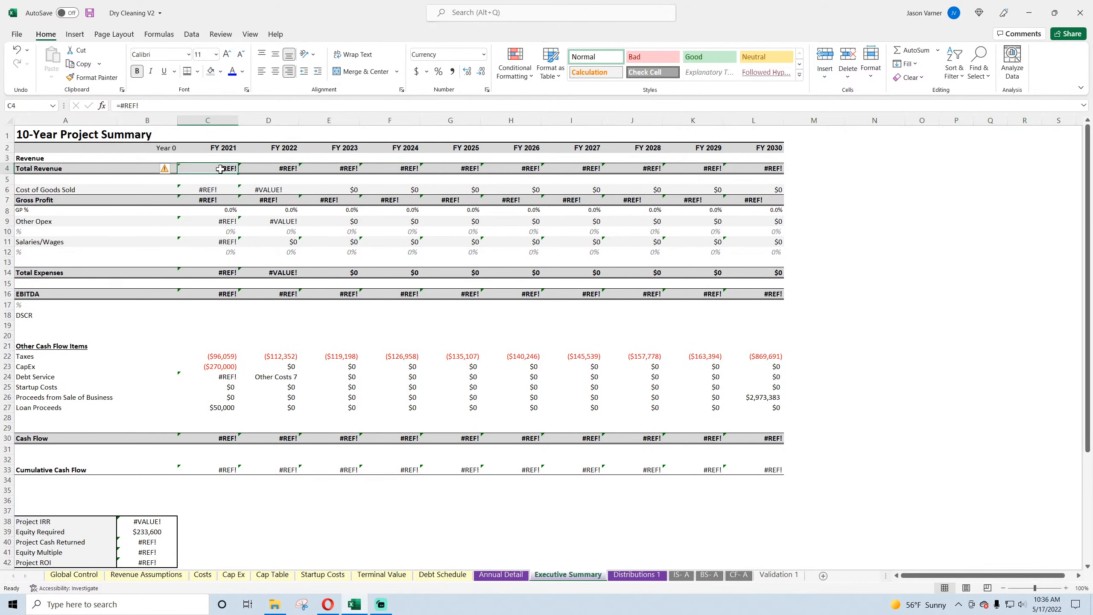
{"action": "type", "text": "="}
{"action": "left_click", "coordinate": [501, 574]}
{"action": "left_click", "coordinate": [339, 315]}
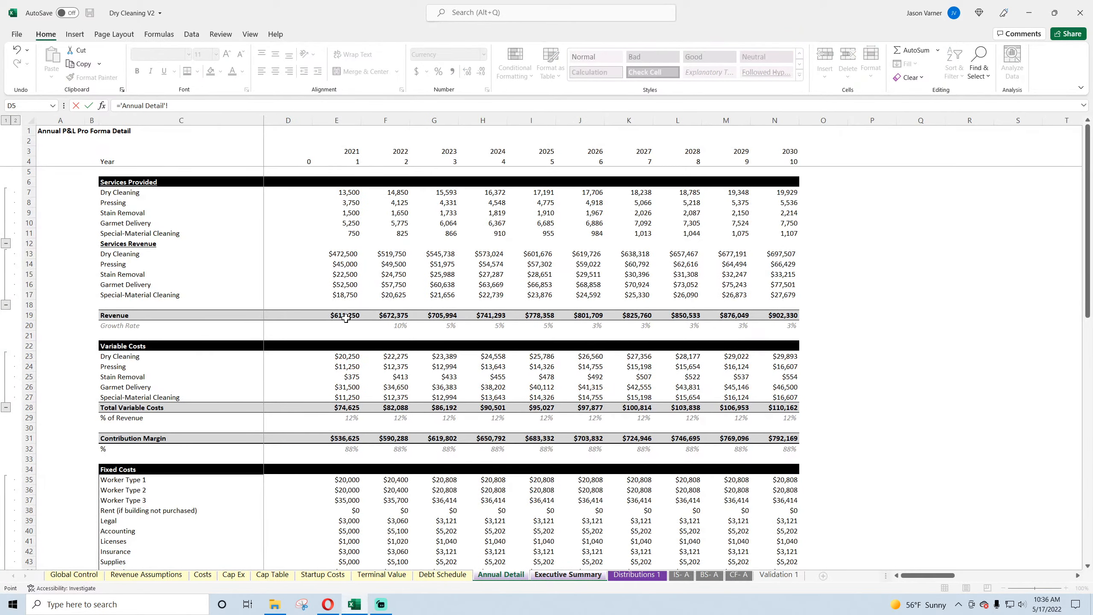
{"action": "key", "text": "Return"}
{"action": "left_click", "coordinate": [235, 171]}
{"action": "left_click_drag", "start_coordinate": [236, 172], "coordinate": [774, 174]}
{"action": "left_click", "coordinate": [760, 148]}
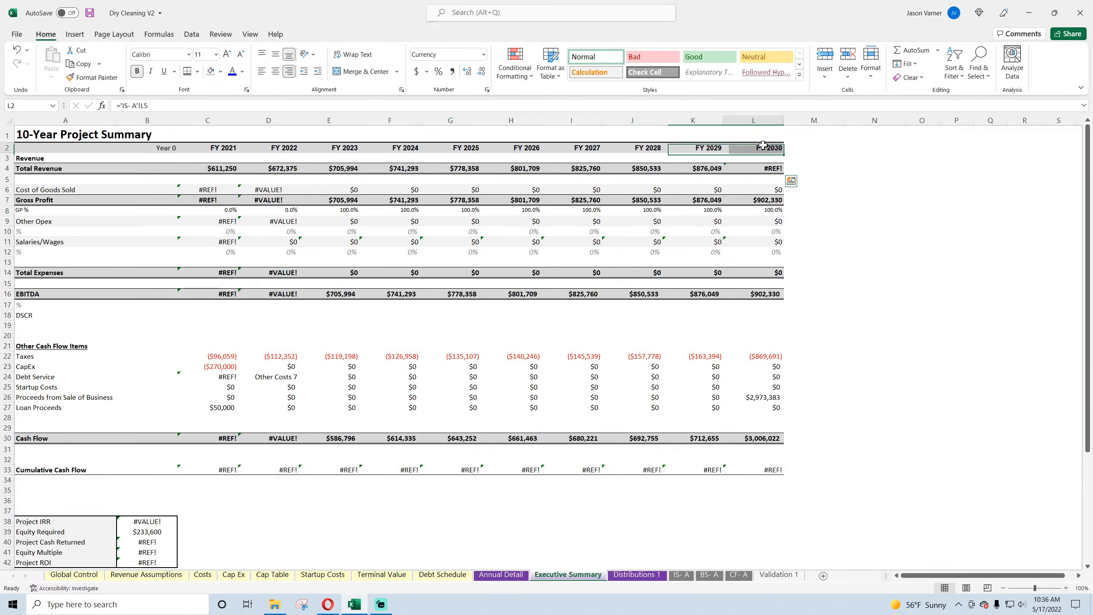
Step: Rename the Cost of Goods Sold, Gross Profit and GP % row labels as Variable Costs, Contribution Margin and %
{"action": "left_click", "coordinate": [219, 189]}
{"action": "left_click", "coordinate": [53, 192]}
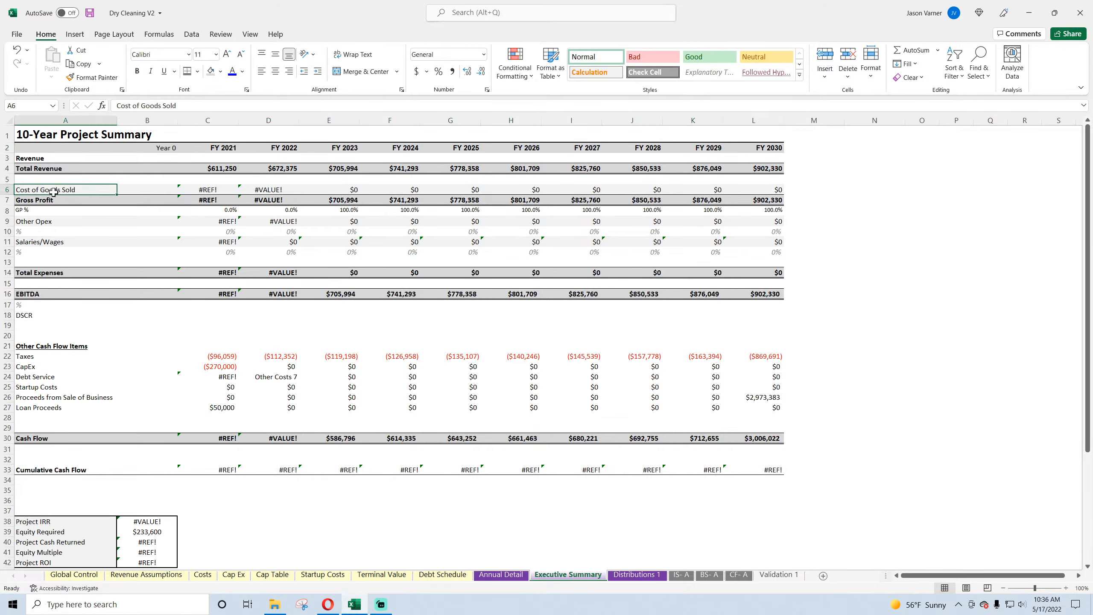
{"action": "type", "text": "Variable Costs"}
{"action": "key", "text": "Return"}
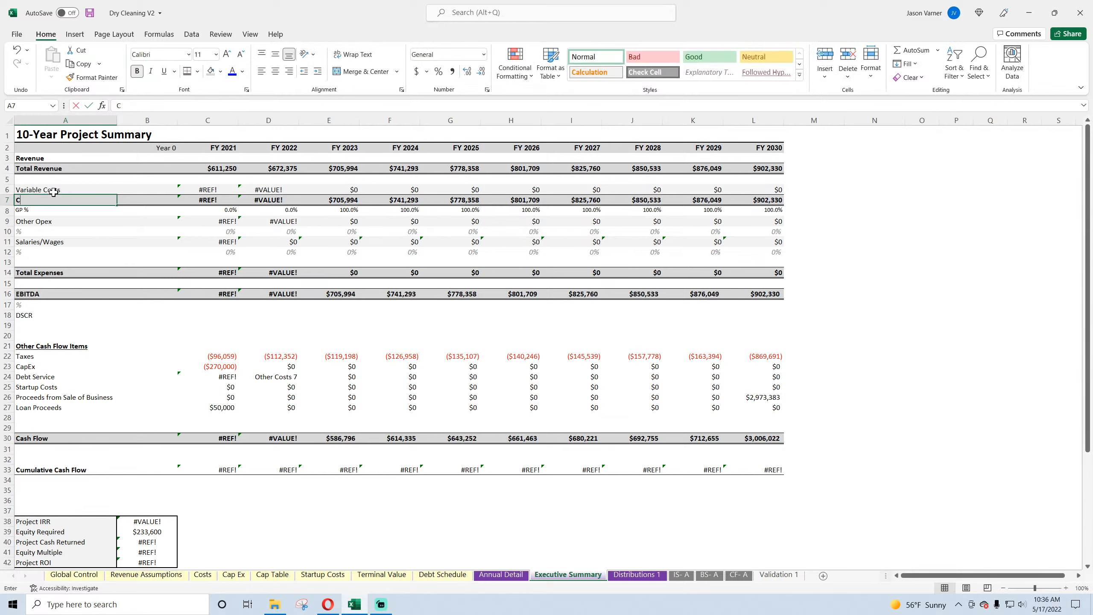
{"action": "type", "text": "Contribution Margin"}
{"action": "key", "text": "Return"}
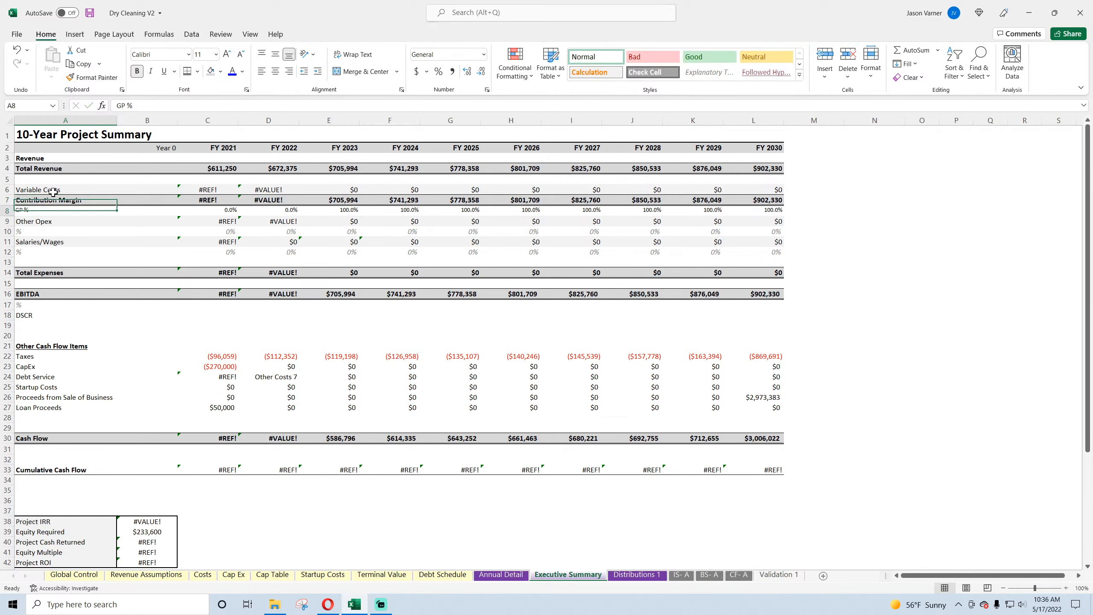
{"action": "type", "text": "%"}
{"action": "key", "text": "Return"}
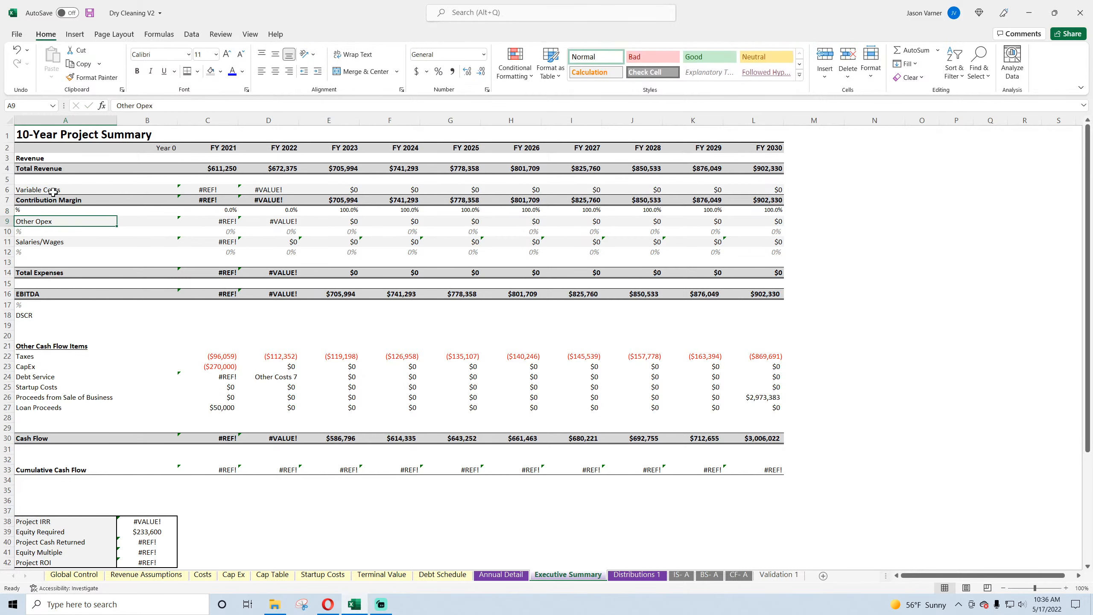
Step: Link FY 2021 Variable Costs in C6 to Annual Detail's E28, and fill the formula across through FY 2030
{"action": "left_click", "coordinate": [211, 193]}
{"action": "type", "text": "="}
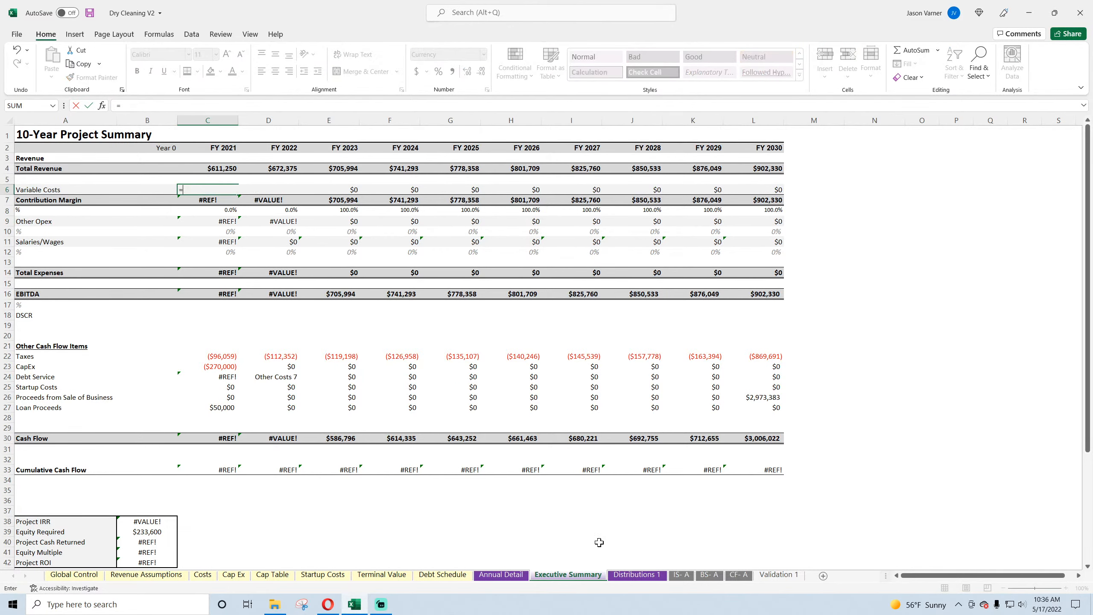
{"action": "left_click", "coordinate": [500, 574]}
{"action": "left_click", "coordinate": [347, 408]}
{"action": "key", "text": "Return"}
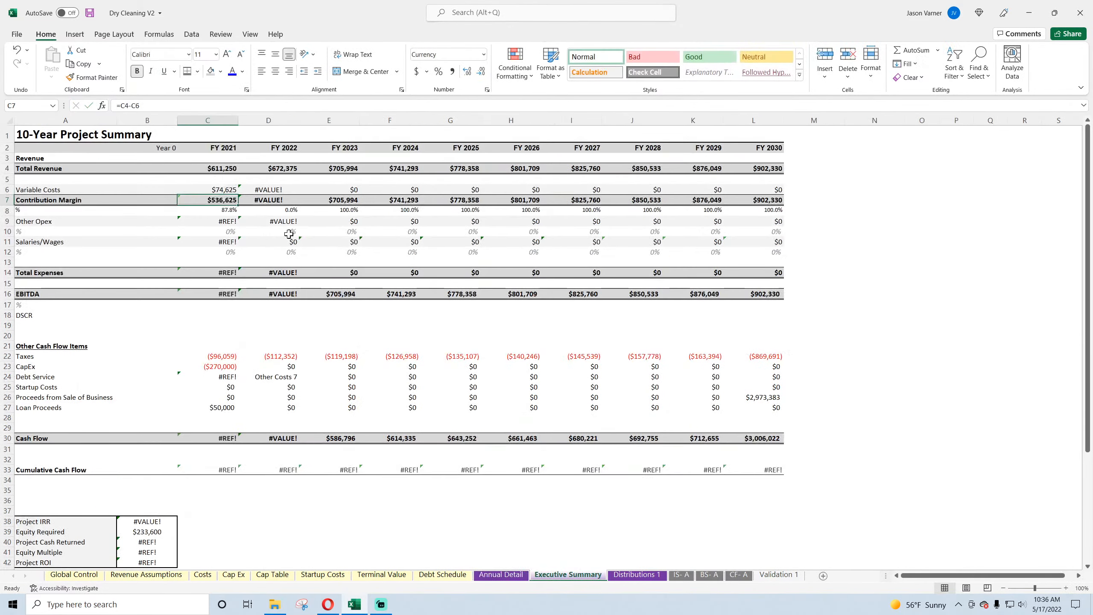
{"action": "left_click", "coordinate": [213, 191]}
{"action": "left_click_drag", "start_coordinate": [238, 194], "coordinate": [758, 188]}
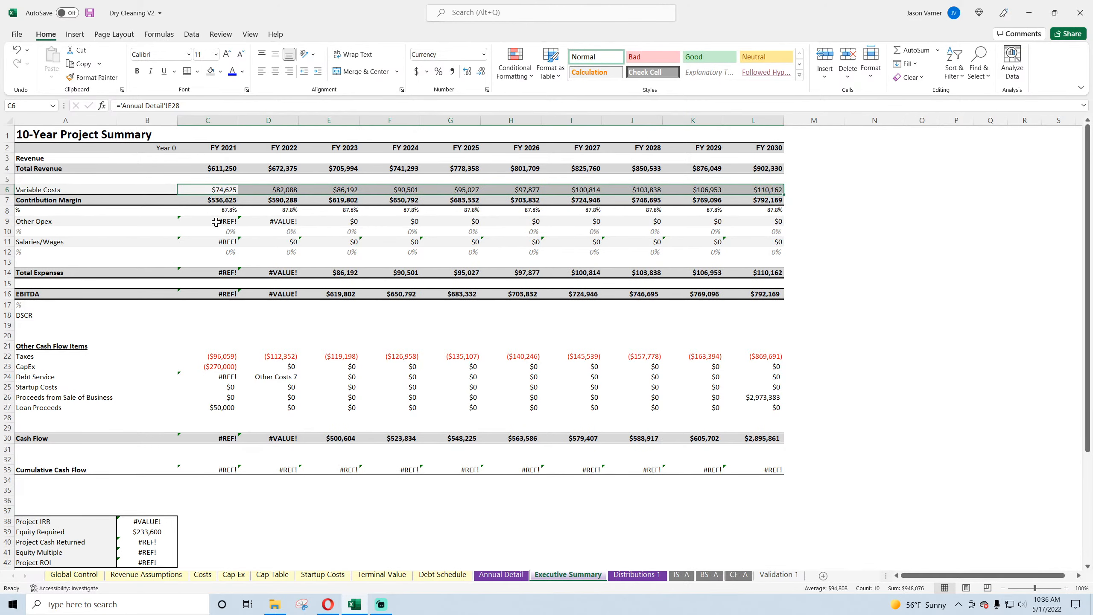
Step: Rename the Other Opex row label in A9 as SG&A
{"action": "left_click", "coordinate": [43, 221]}
{"action": "type", "text": "Salaries/Wages"}
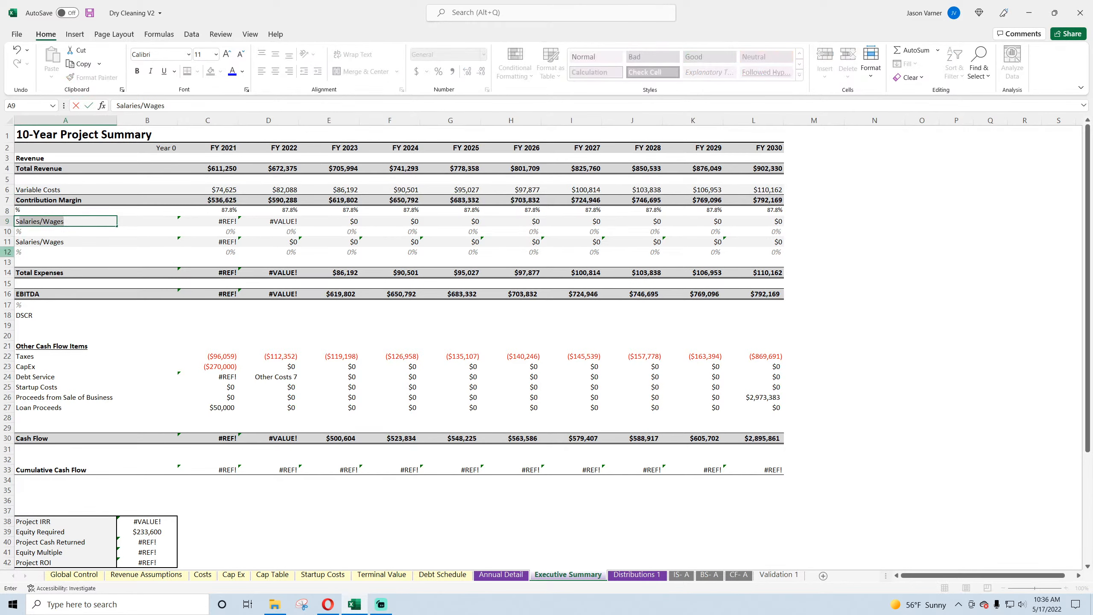
{"action": "type", "text": "G&A"}
{"action": "key", "text": "Tab"}
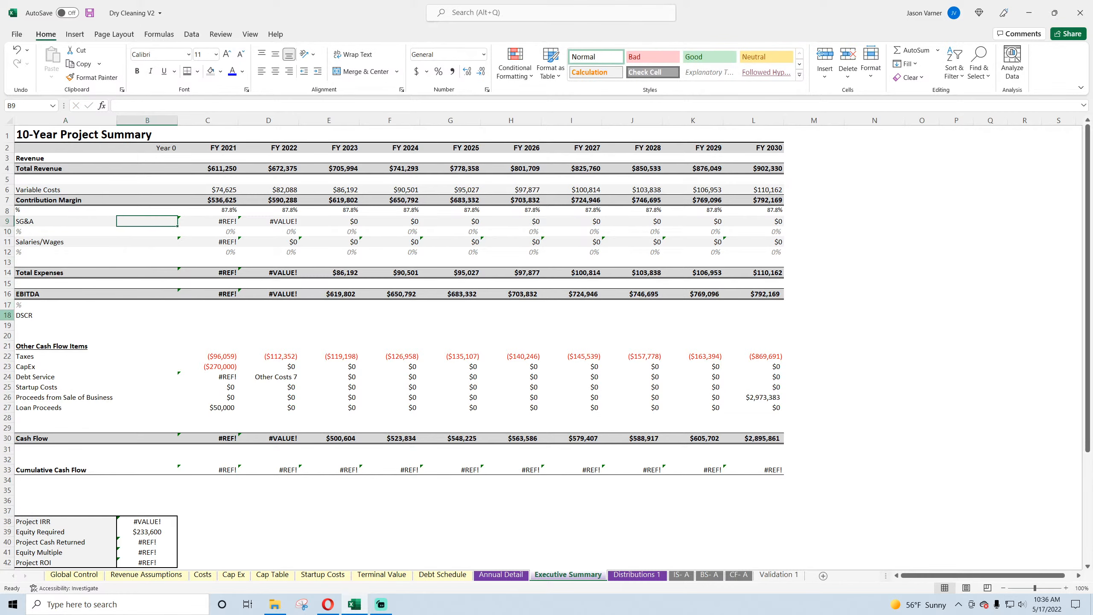
Step: Link FY 2021 SG&A in C9 to Annual Detail's Total Fixed Costs in E69, and fill the formula across through FY 2030
{"action": "key", "text": "Tab"}
{"action": "type", "text": "="}
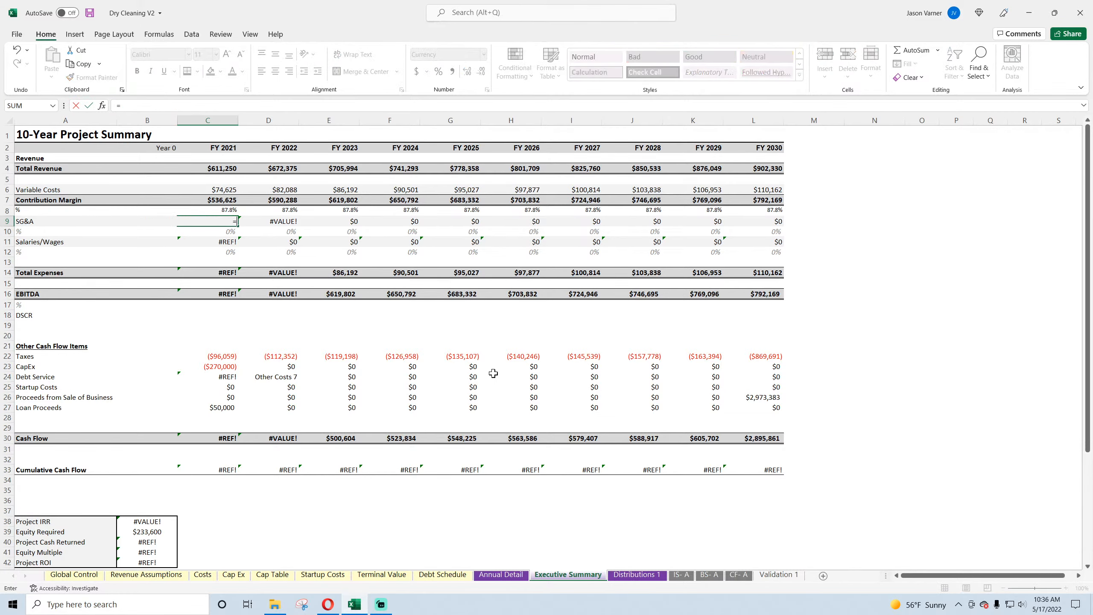
{"action": "left_click", "coordinate": [500, 575]}
{"action": "scroll", "coordinate": [353, 430], "scroll_direction": "down", "scroll_amount": 11}
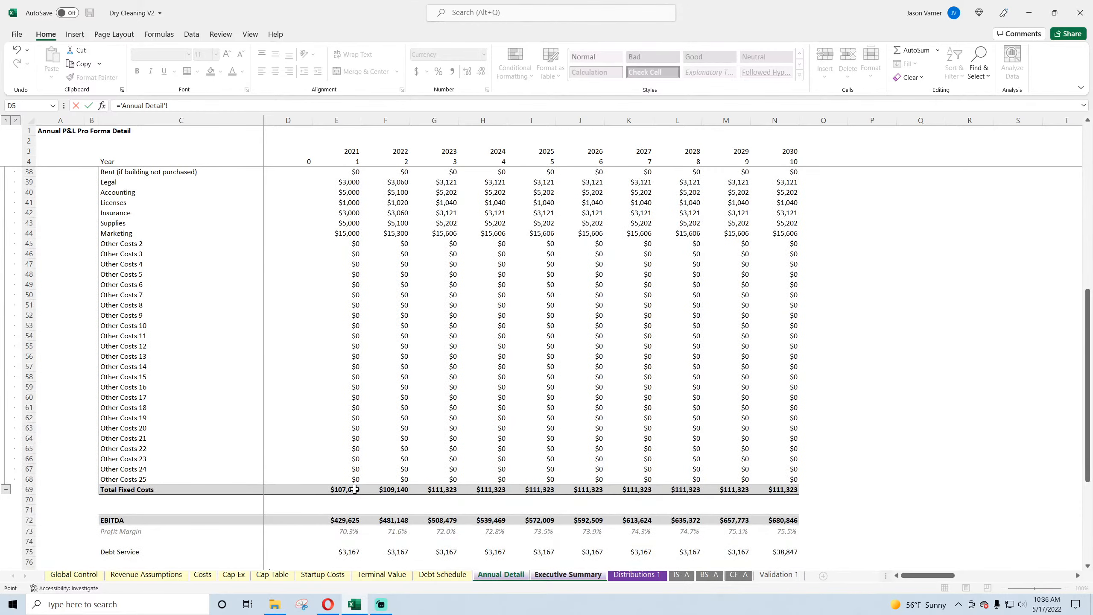
{"action": "key", "text": "Return"}
{"action": "left_click", "coordinate": [219, 220]}
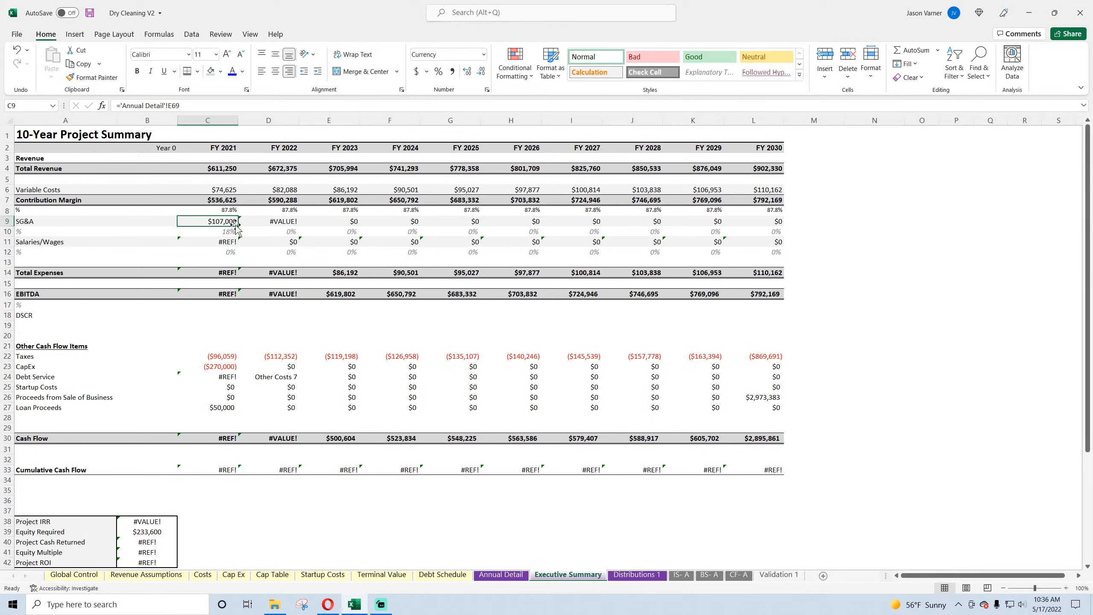
{"action": "left_click_drag", "start_coordinate": [237, 225], "coordinate": [772, 228]}
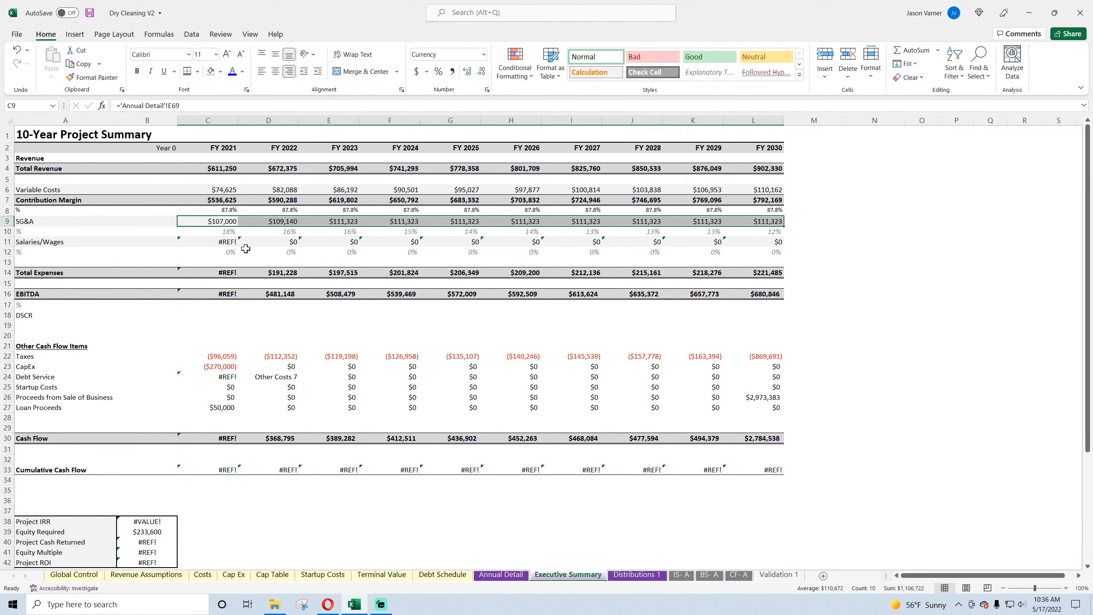
Step: Delete the Salaries/Wages row and the % row beneath it from the Executive Summary
{"action": "left_click", "coordinate": [67, 242]}
{"action": "key", "text": "shift+space"}
{"action": "key", "text": "shift+Down"}
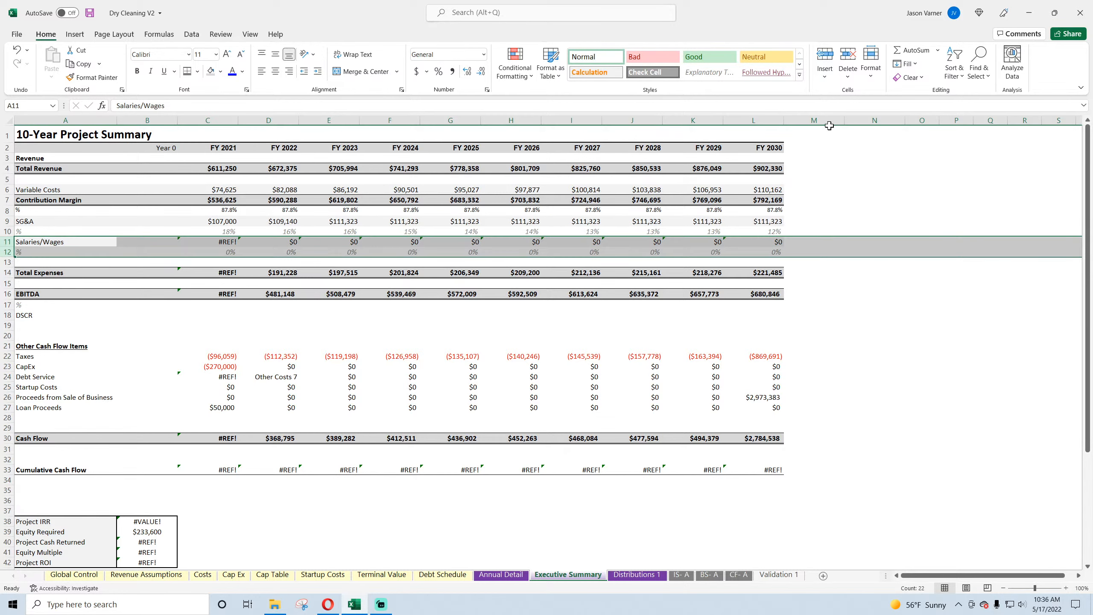
{"action": "right_click", "coordinate": [8, 246]}
{"action": "left_click", "coordinate": [37, 338]}
{"action": "left_click", "coordinate": [257, 308]}
Step: Set FY 2021 Total Expenses in C12 to =C9, and fill the formula across through FY 2030
{"action": "left_click", "coordinate": [225, 251]}
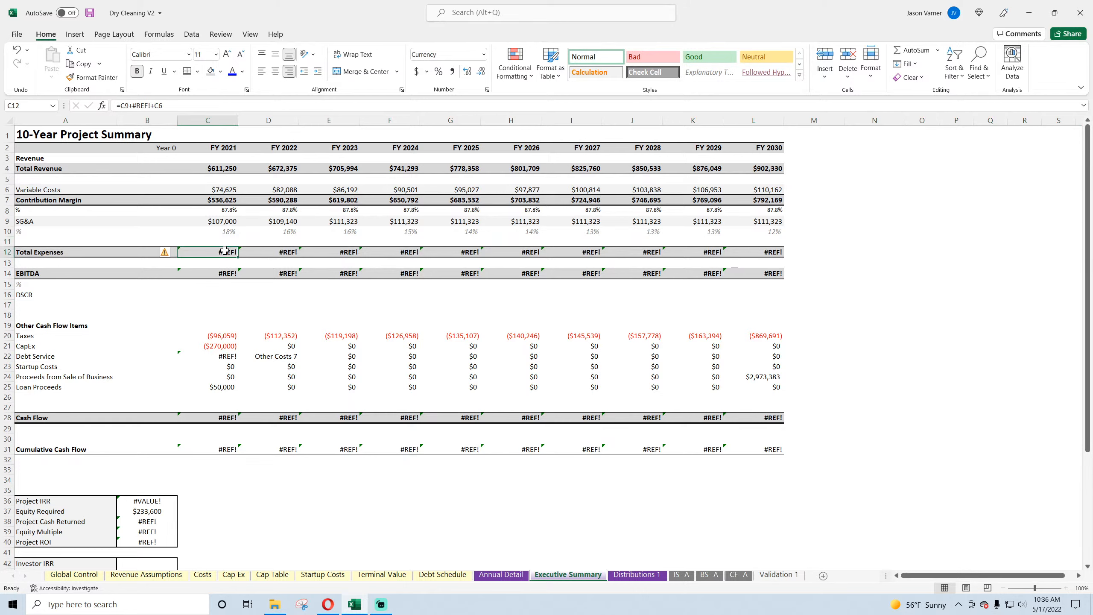
{"action": "type", "text": "="}
{"action": "left_click", "coordinate": [229, 222]}
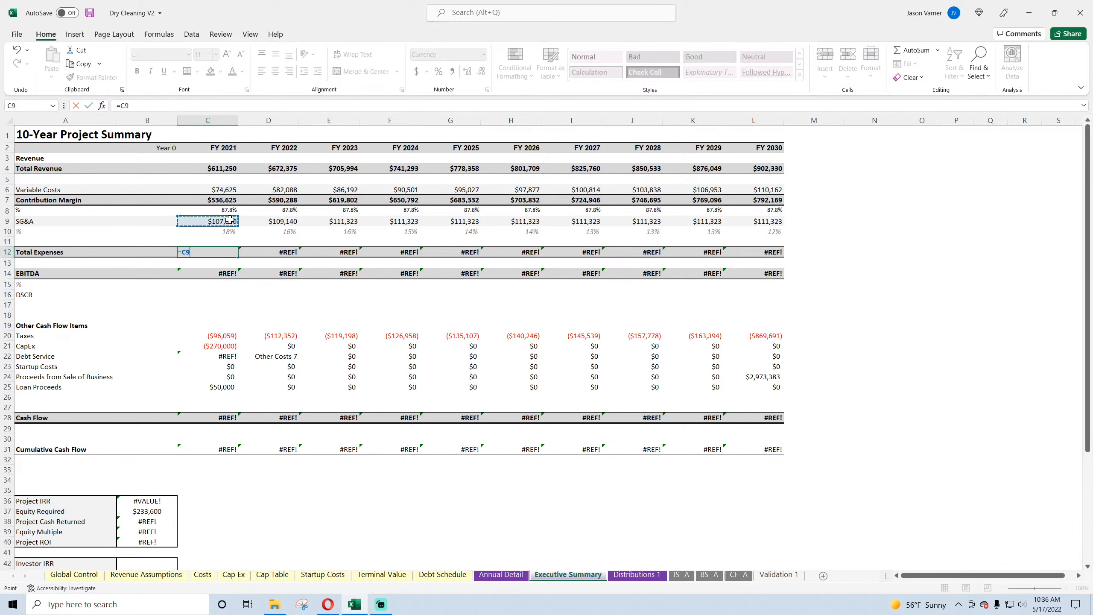
{"action": "key", "text": "Return"}
{"action": "left_click", "coordinate": [234, 252]}
{"action": "left_click_drag", "start_coordinate": [238, 257], "coordinate": [787, 258]}
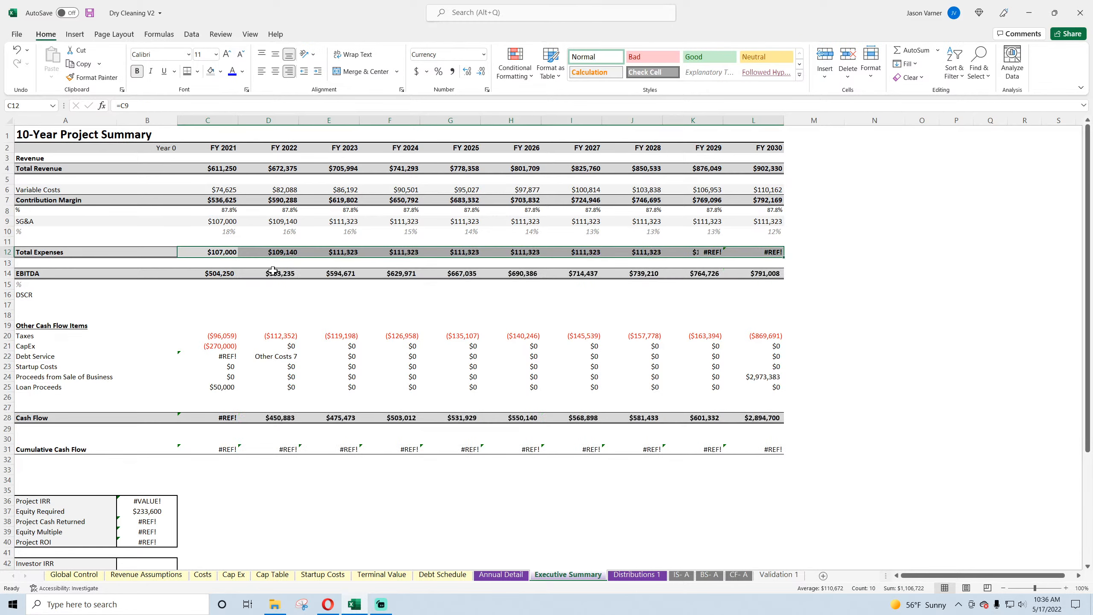
Step: Check the FY 2021 EBITDA formula, extend Total Expenses in C12 to =C9+C6, and fill it across through FY 2030
{"action": "double_click", "coordinate": [216, 274]}
{"action": "key", "text": "Return"}
{"action": "left_click", "coordinate": [216, 254]}
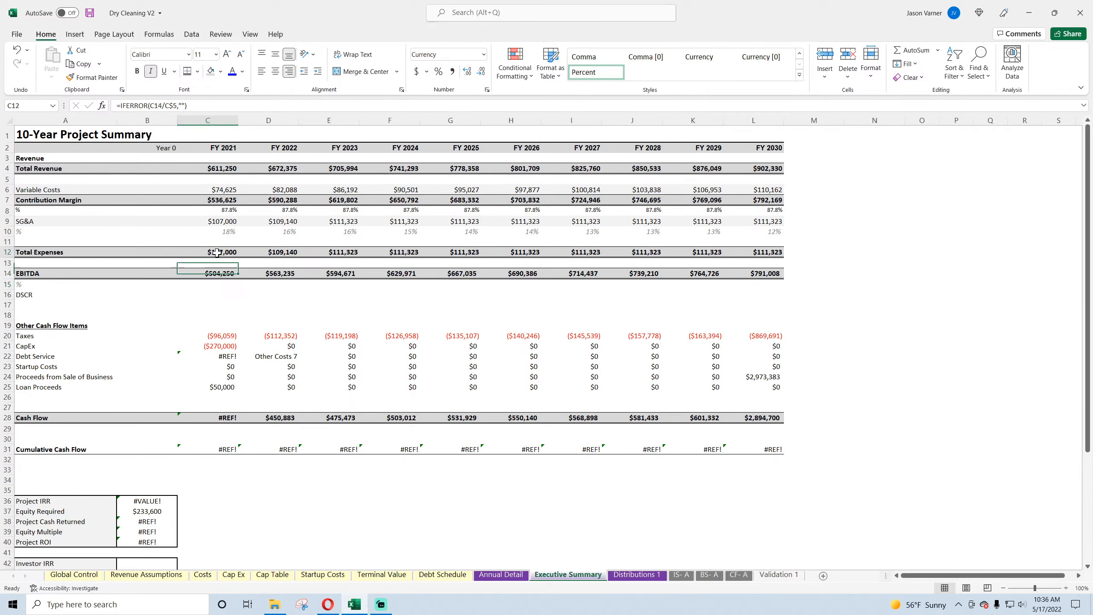
{"action": "left_click", "coordinate": [174, 108]}
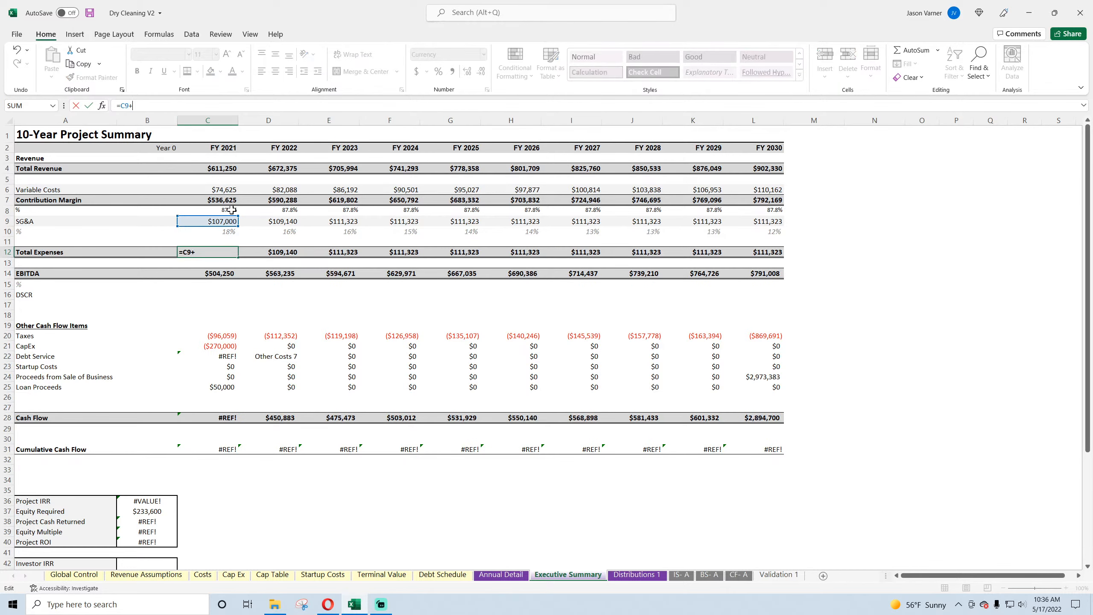
{"action": "left_click", "coordinate": [221, 187]}
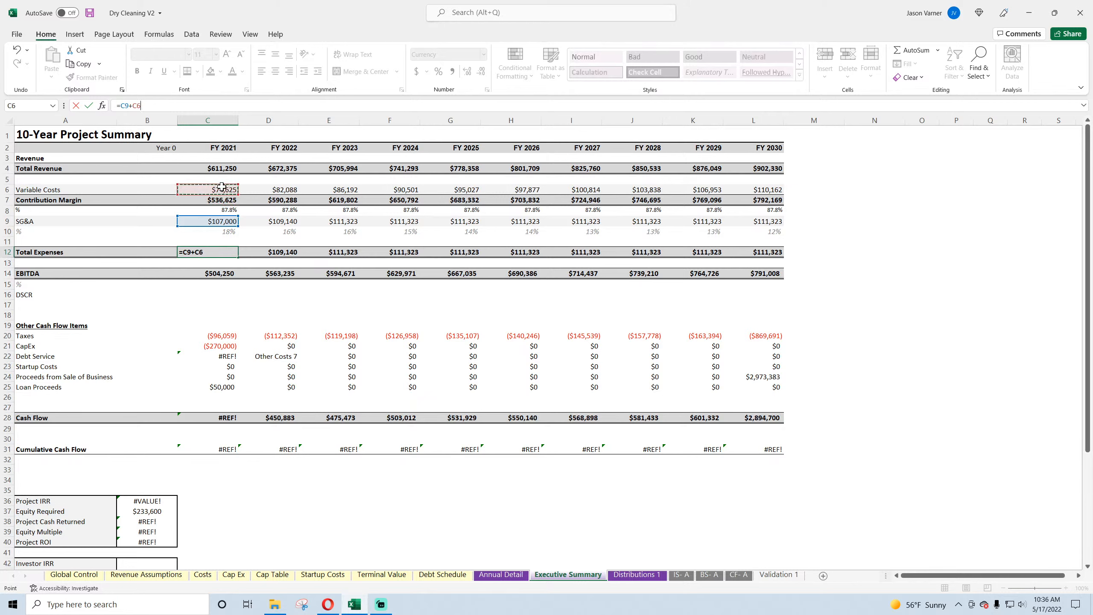
{"action": "key", "text": "Return"}
{"action": "left_click_drag", "start_coordinate": [215, 252], "coordinate": [770, 253]}
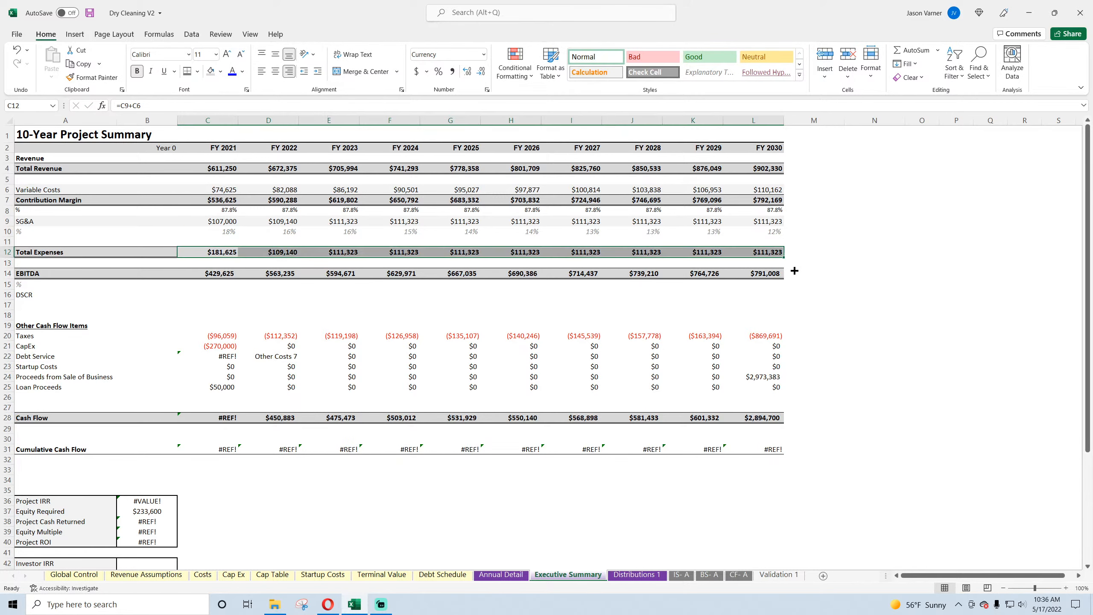
{"action": "key", "text": "ctrl+r"}
Step: Check the FY 2030 EBITDA formula in L14 and open the FY 2021 EBITDA % formula in C15
{"action": "double_click", "coordinate": [768, 274]}
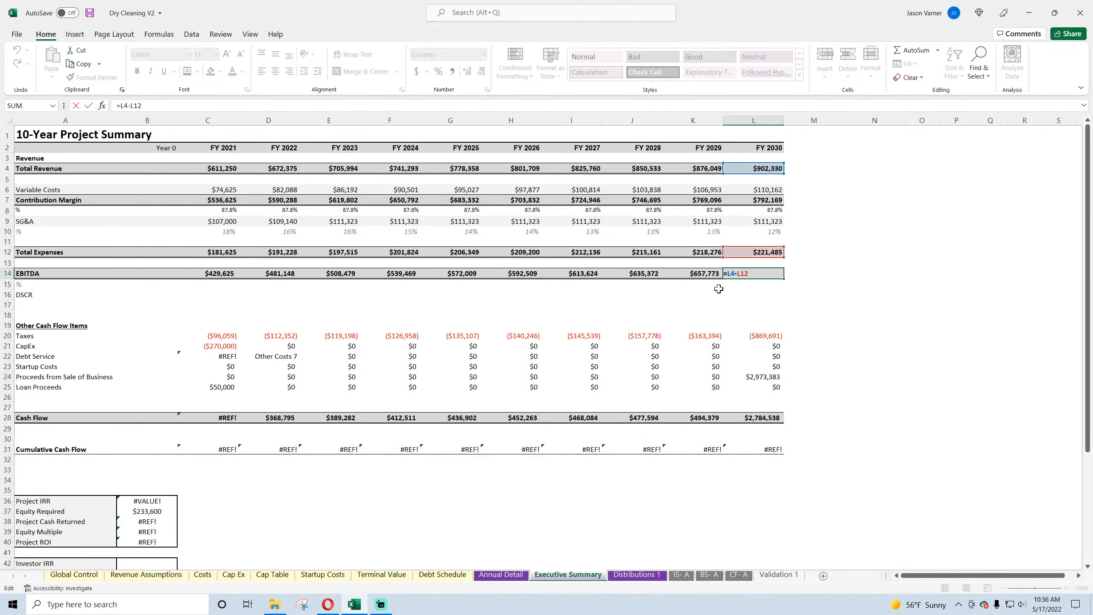
{"action": "key", "text": "Return"}
{"action": "double_click", "coordinate": [220, 285]}
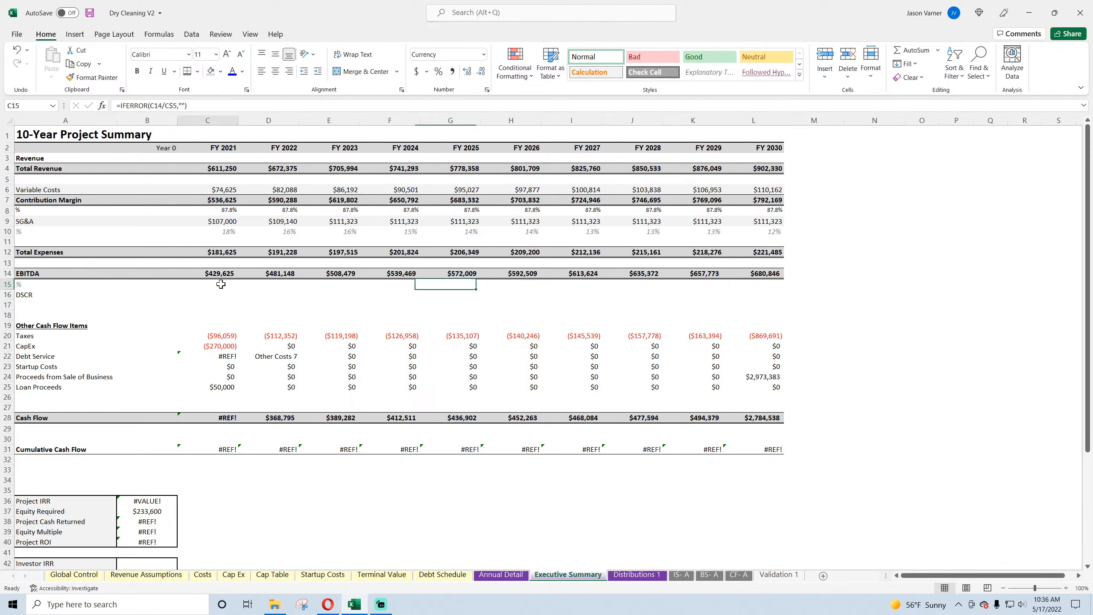
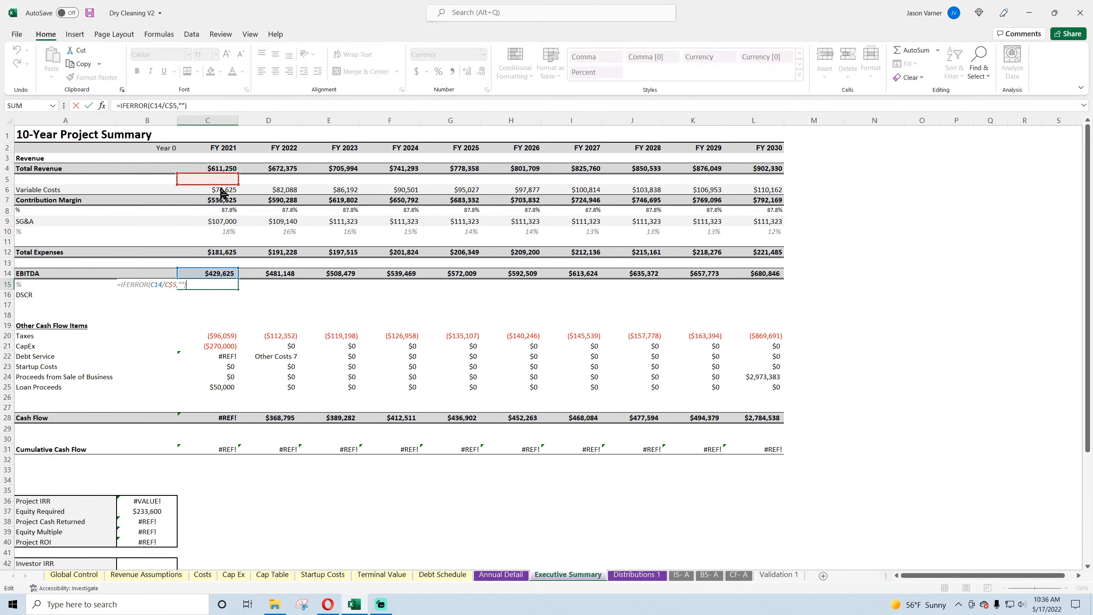
Step: Correct the FY 2021 EBITDA % in C15 to =IFERROR(C14/C$4,""), format it as a percentage, fill it through FY 2030, and save
{"action": "left_click_drag", "start_coordinate": [220, 188], "coordinate": [228, 169]}
{"action": "key", "text": "Return"}
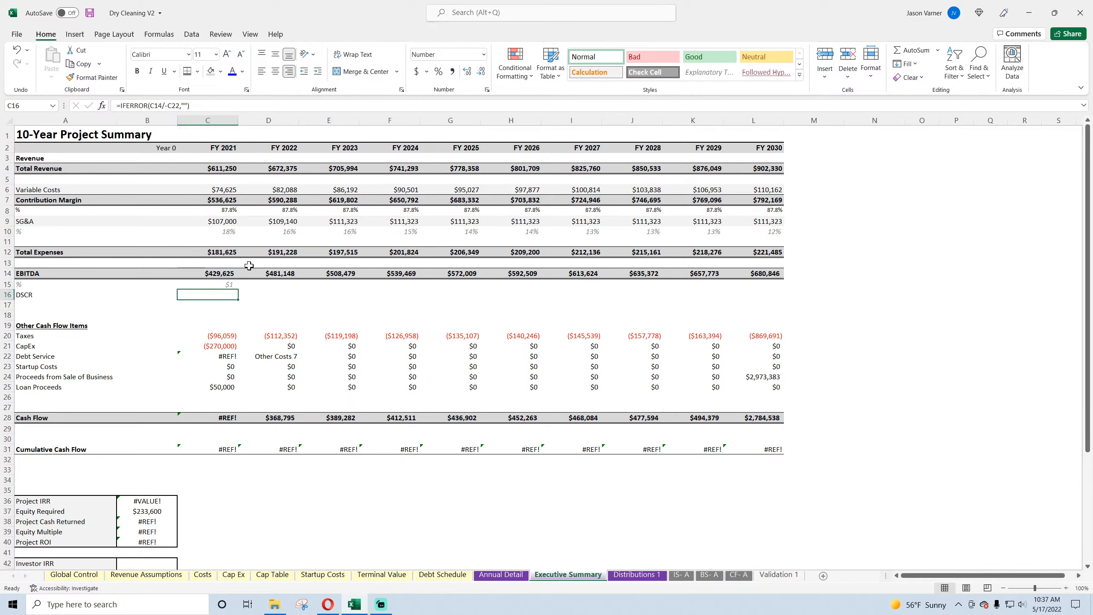
{"action": "left_click", "coordinate": [228, 284]}
{"action": "left_click", "coordinate": [438, 70]}
{"action": "left_click_drag", "start_coordinate": [237, 289], "coordinate": [775, 290]}
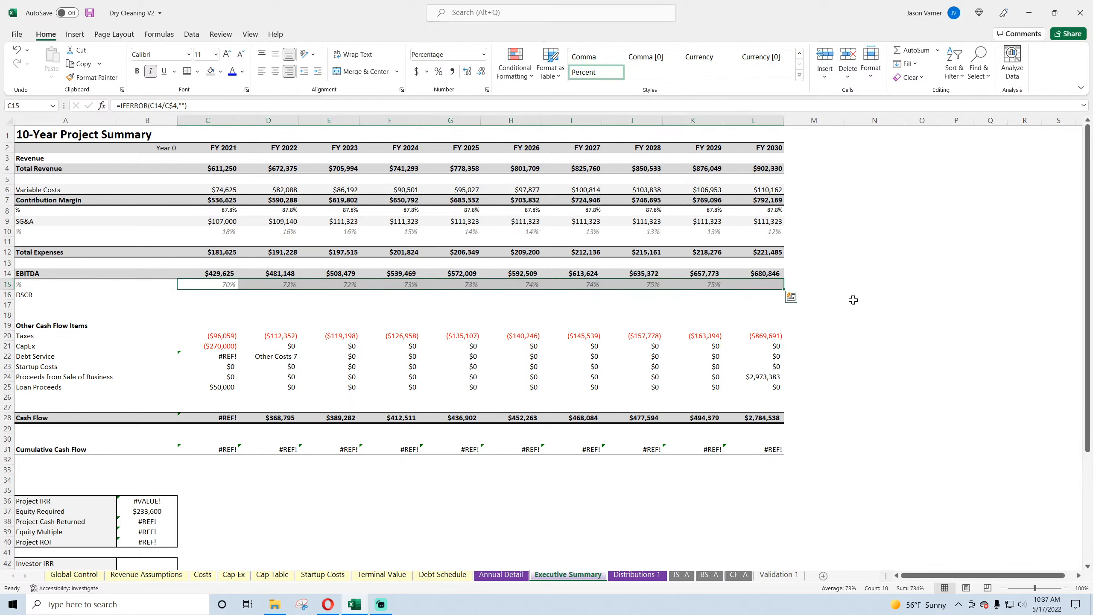
{"action": "left_click", "coordinate": [888, 328]}
{"action": "left_click", "coordinate": [89, 14]}
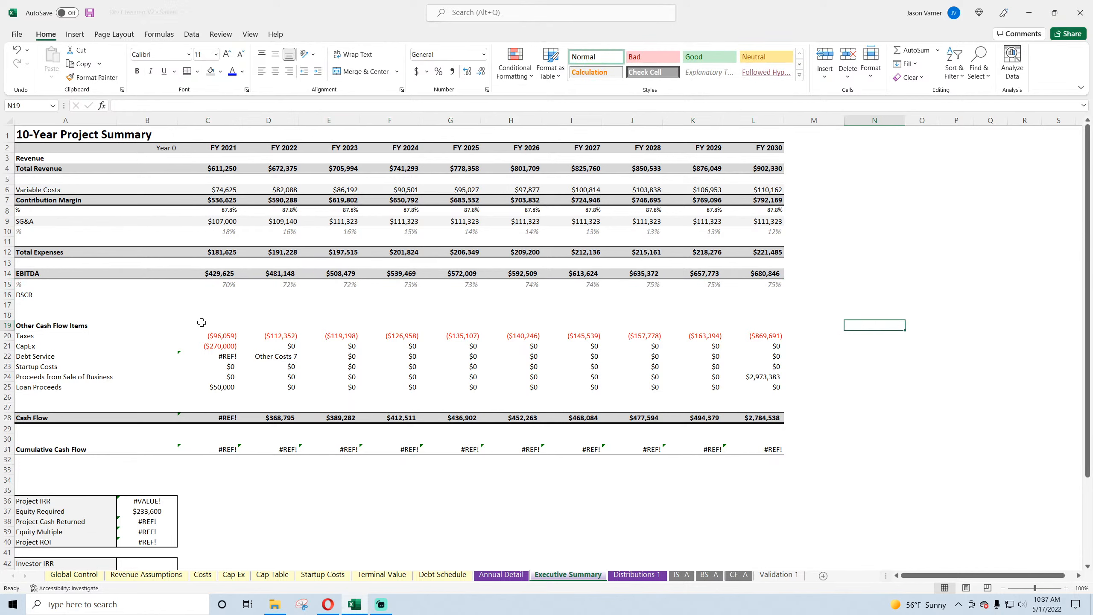
Step: Link the FY 2021 Taxes in C20 to 'CF- A'!D12 and the FY 2021 CapEx in C21 to 'CF- A'!D17
{"action": "left_click", "coordinate": [225, 337]}
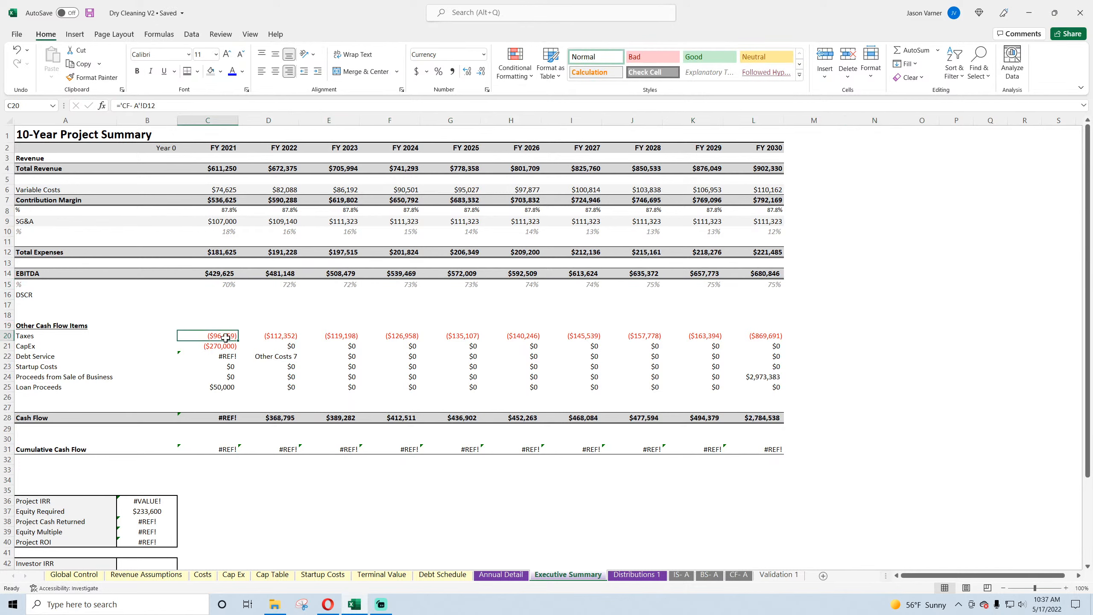
{"action": "type", "text": "="}
{"action": "left_click", "coordinate": [741, 577]}
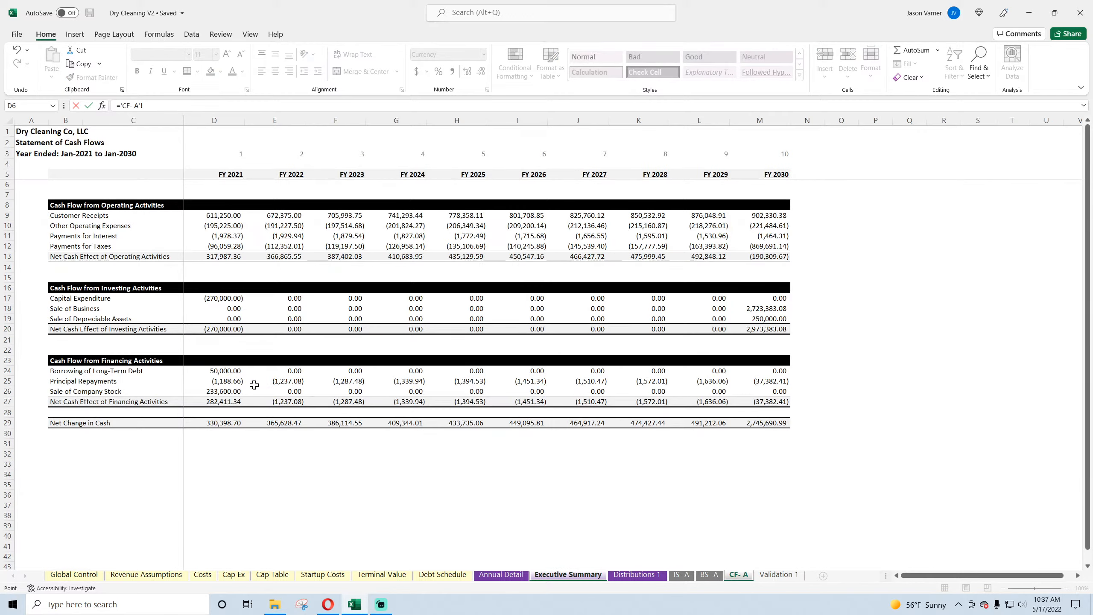
{"action": "left_click", "coordinate": [222, 246]}
{"action": "key", "text": "Return"}
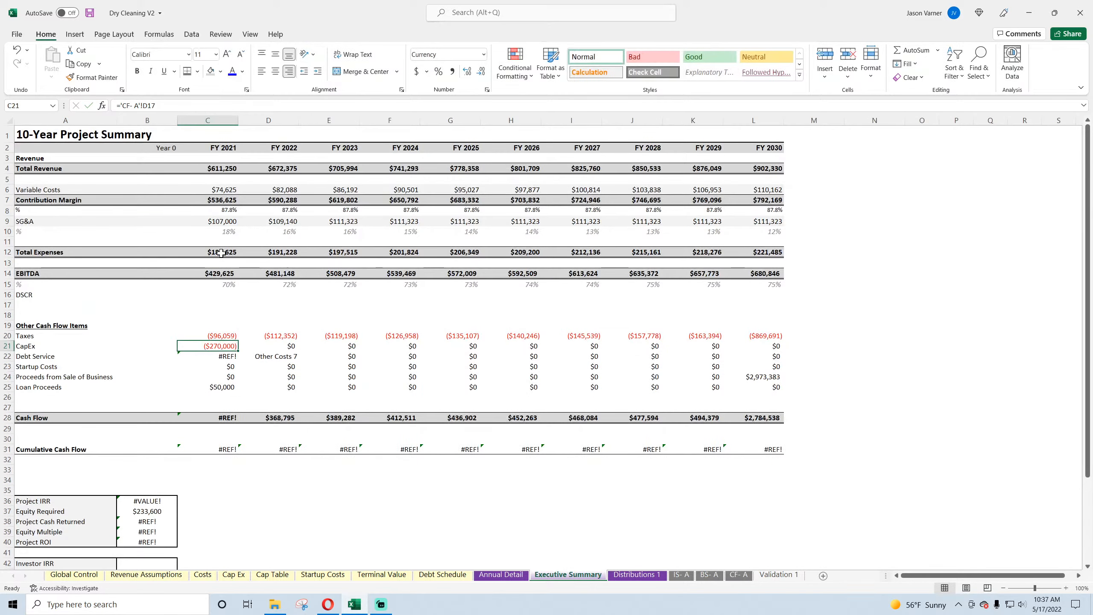
{"action": "type", "text": "="}
{"action": "left_click", "coordinate": [739, 575]}
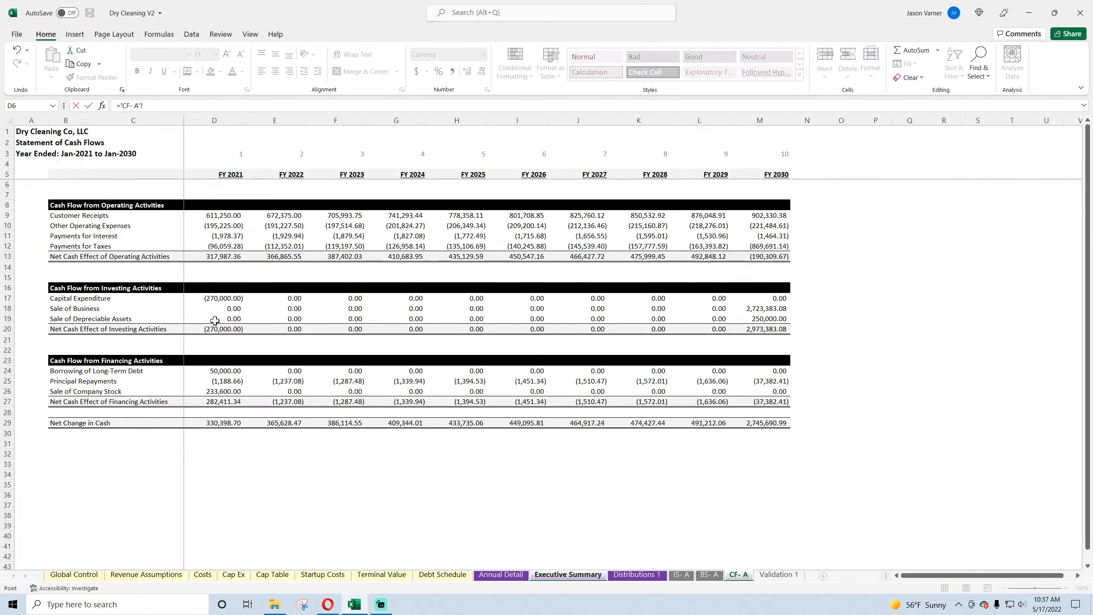
{"action": "left_click", "coordinate": [211, 298]}
{"action": "key", "text": "Return"}
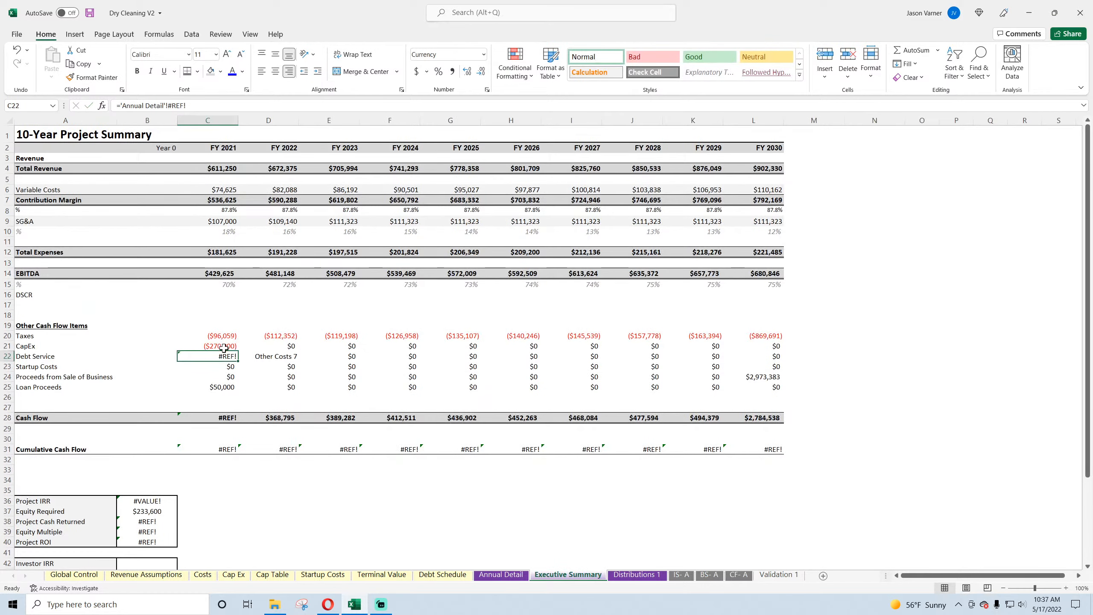
Step: Link the FY 2021 Debt Service in C22 to the 2021 Debt Service on Annual Detail
{"action": "type", "text": "="}
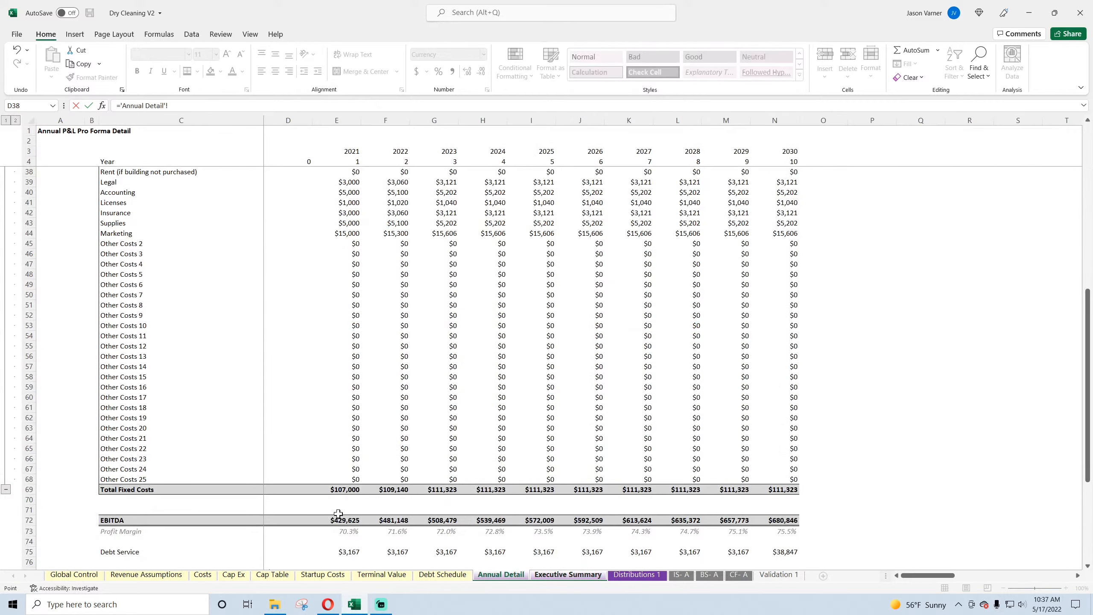
{"action": "left_click", "coordinate": [345, 551]}
{"action": "key", "text": "Return"}
Step: On Annual Detail, move the Debt Service row down to row 76 and enter the heading Other Cash Flow Items in C75
{"action": "left_click", "coordinate": [500, 574]}
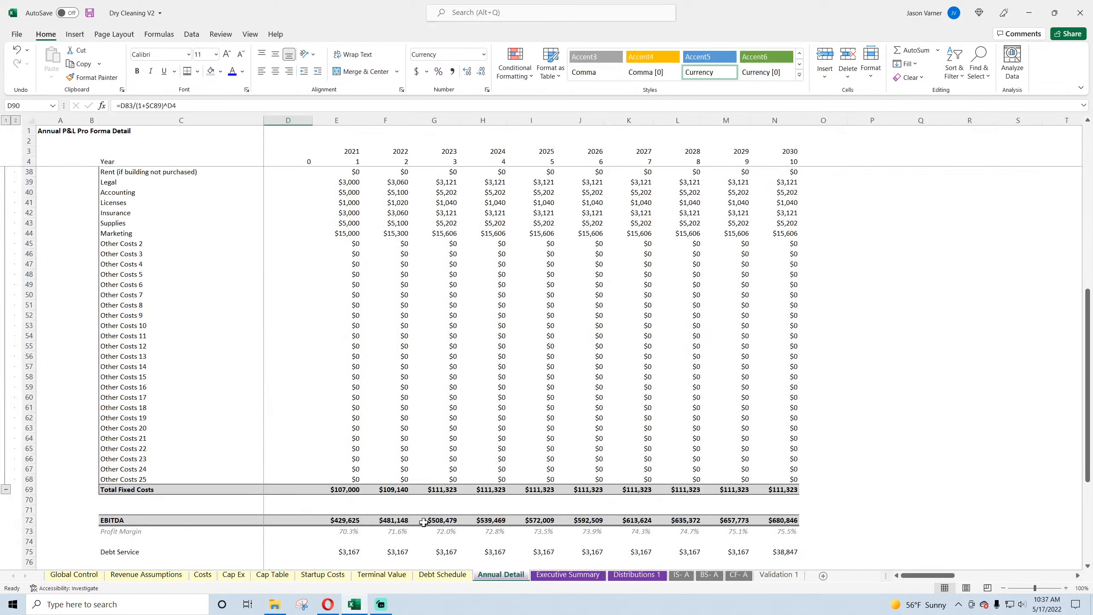
{"action": "scroll", "coordinate": [187, 441], "scroll_direction": "down", "scroll_amount": 4}
{"action": "left_click_drag", "start_coordinate": [114, 438], "coordinate": [762, 453]}
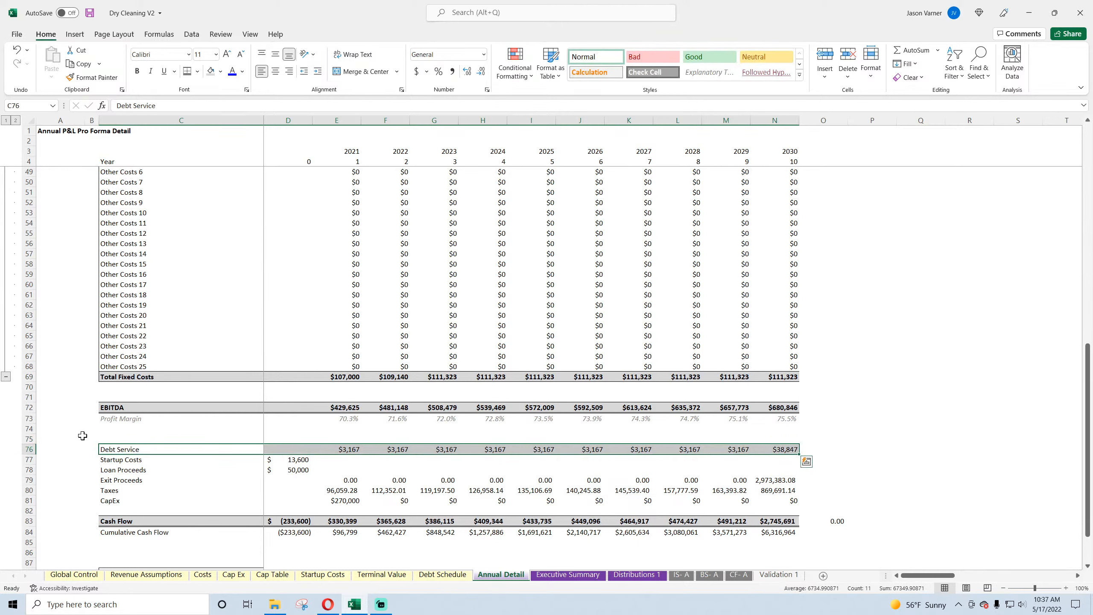
{"action": "left_click", "coordinate": [145, 439]}
{"action": "type", "text": "Other C"}
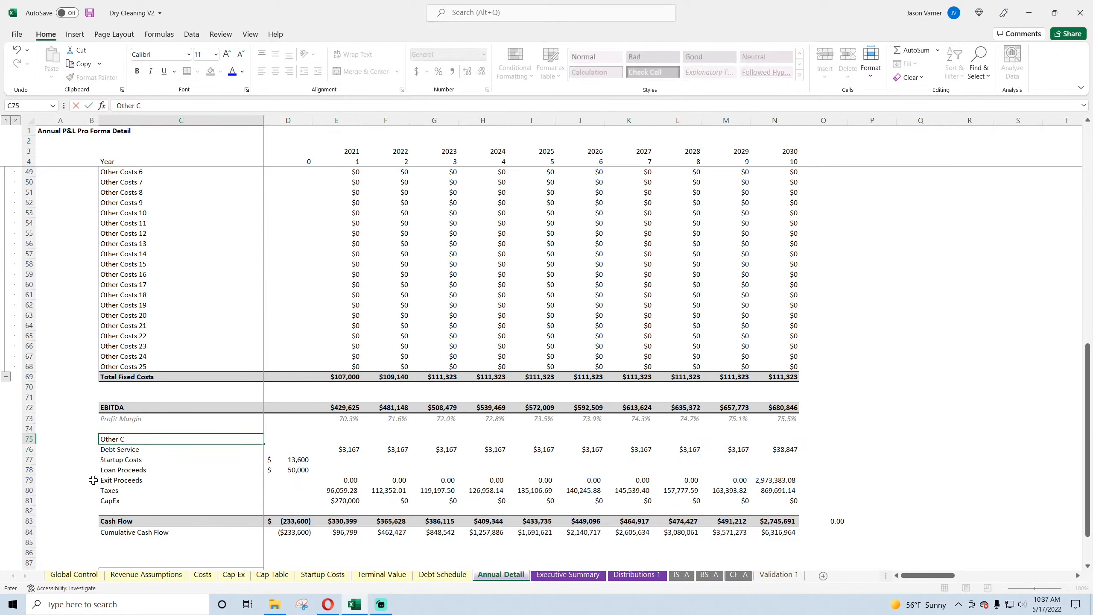
{"action": "type", "text": "ash Flow Items"}
{"action": "key", "text": "Return"}
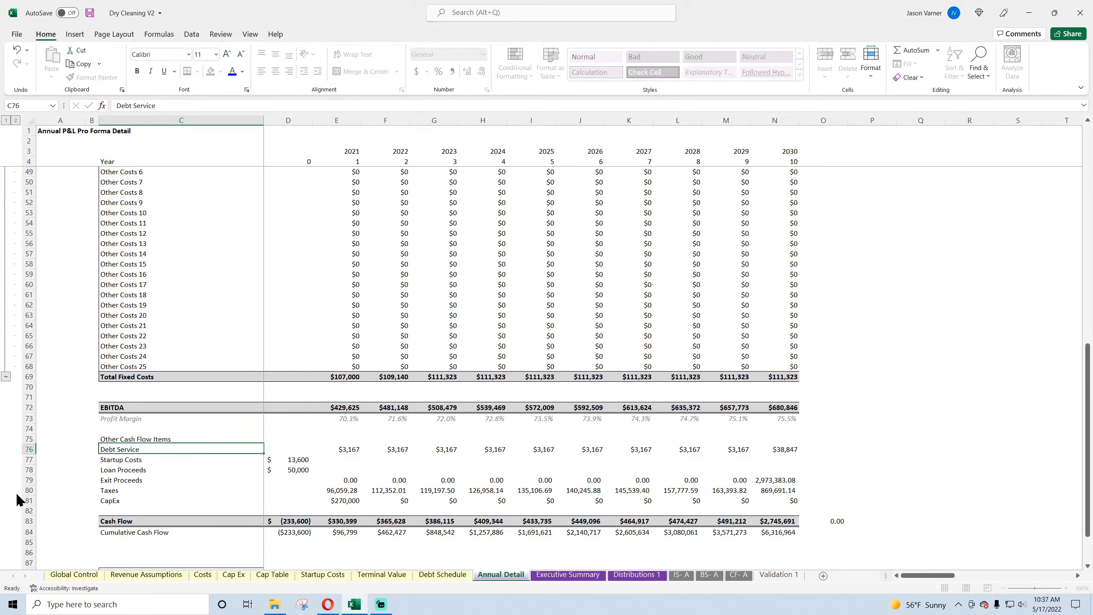
Step: Give the Other Cash Flow Items heading row C75:N75 a black fill and white text, and save the workbook
{"action": "left_click_drag", "start_coordinate": [166, 439], "coordinate": [774, 450]}
{"action": "scroll", "coordinate": [317, 330], "scroll_direction": "up", "scroll_amount": 15}
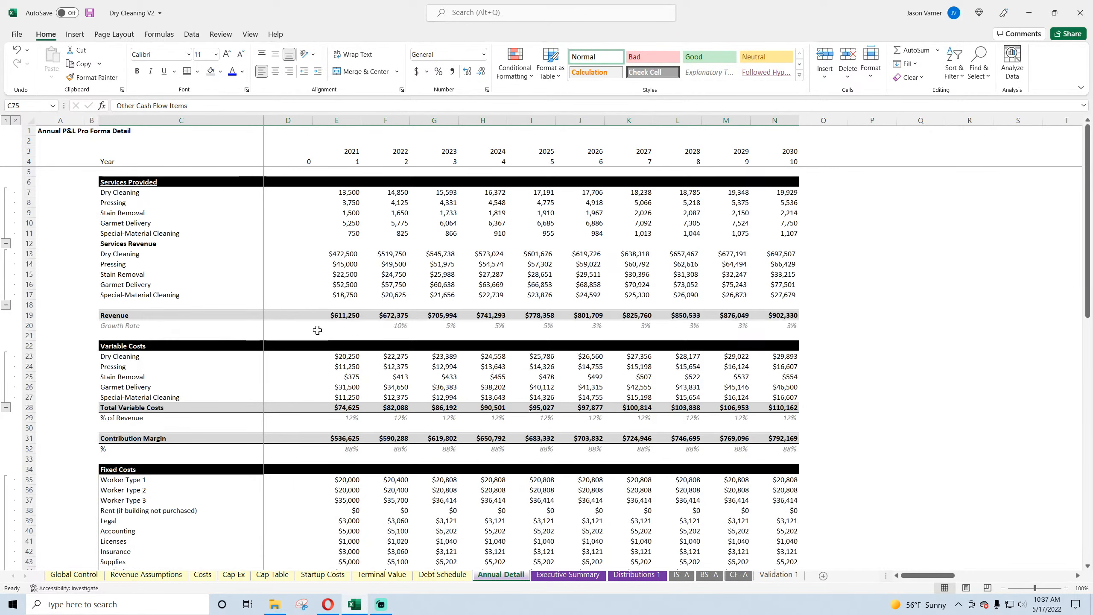
{"action": "left_click", "coordinate": [221, 73]}
{"action": "left_click", "coordinate": [219, 100]}
{"action": "left_click", "coordinate": [242, 71]}
{"action": "left_click", "coordinate": [233, 102]}
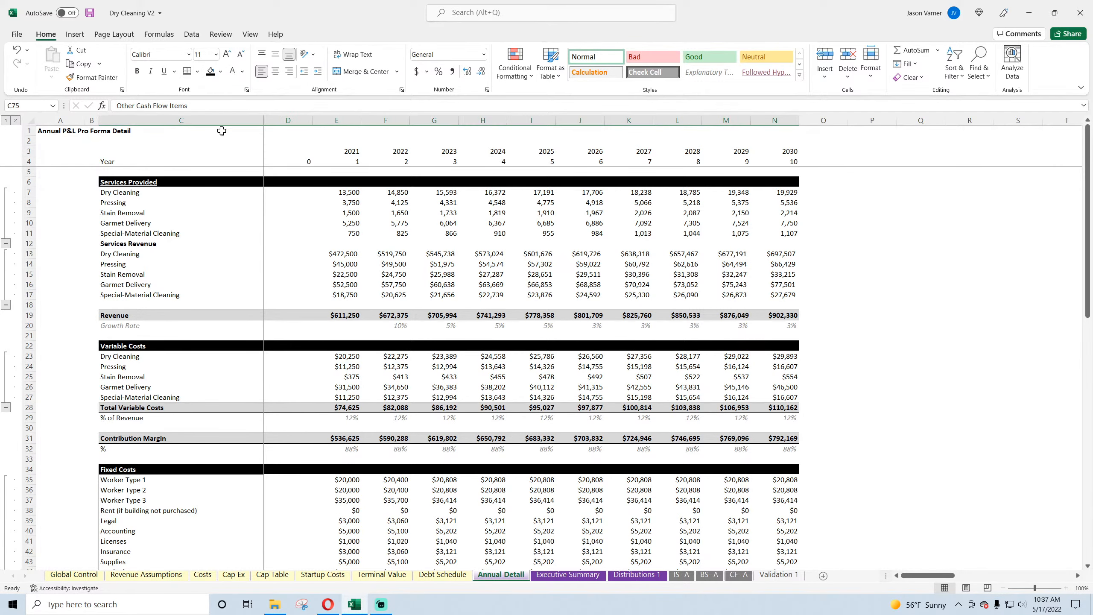
{"action": "scroll", "coordinate": [178, 354], "scroll_direction": "down", "scroll_amount": 7}
{"action": "scroll", "coordinate": [181, 357], "scroll_direction": "up", "scroll_amount": 4}
{"action": "scroll", "coordinate": [180, 356], "scroll_direction": "up", "scroll_amount": 4}
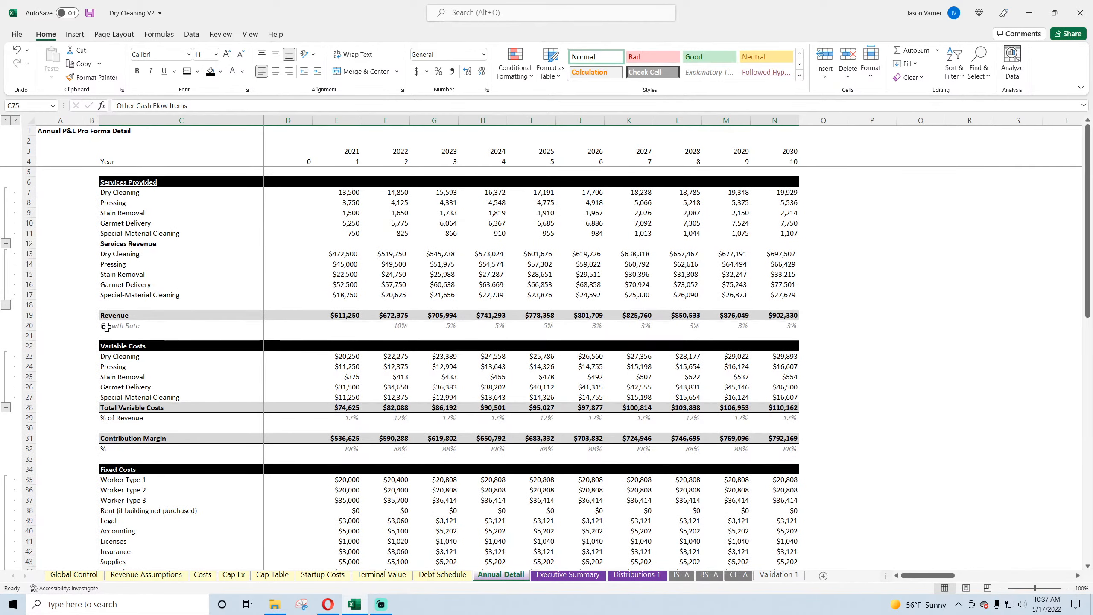
{"action": "left_click", "coordinate": [71, 325]}
{"action": "scroll", "coordinate": [71, 325], "scroll_direction": "down", "scroll_amount": 18}
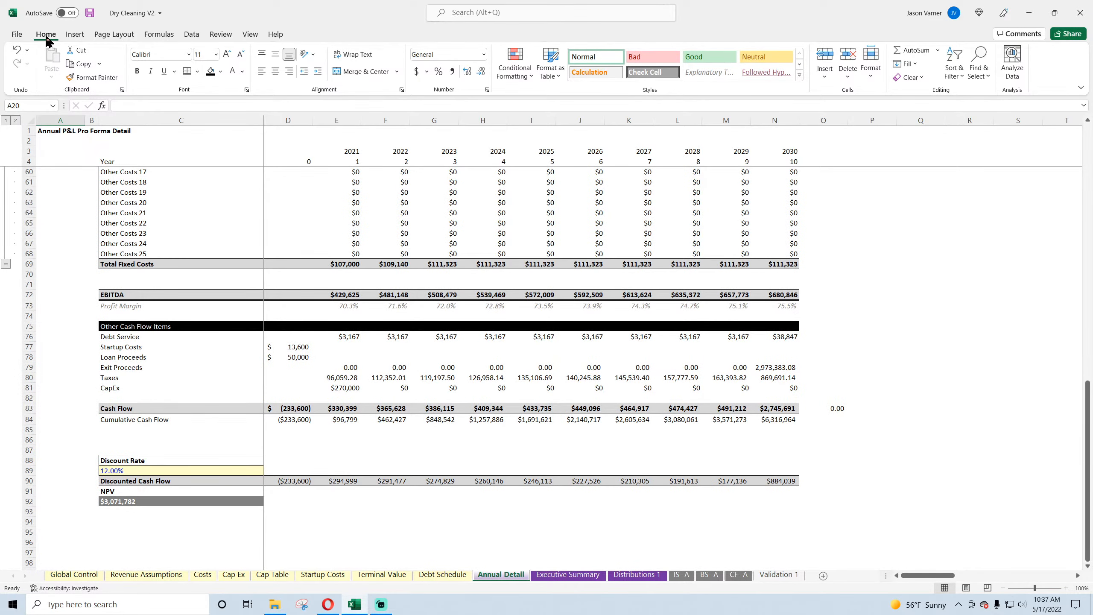
{"action": "left_click", "coordinate": [90, 14]}
Step: On the Executive Summary, fill the Debt Service link from C22 across through FY 2030
{"action": "left_click", "coordinate": [568, 574]}
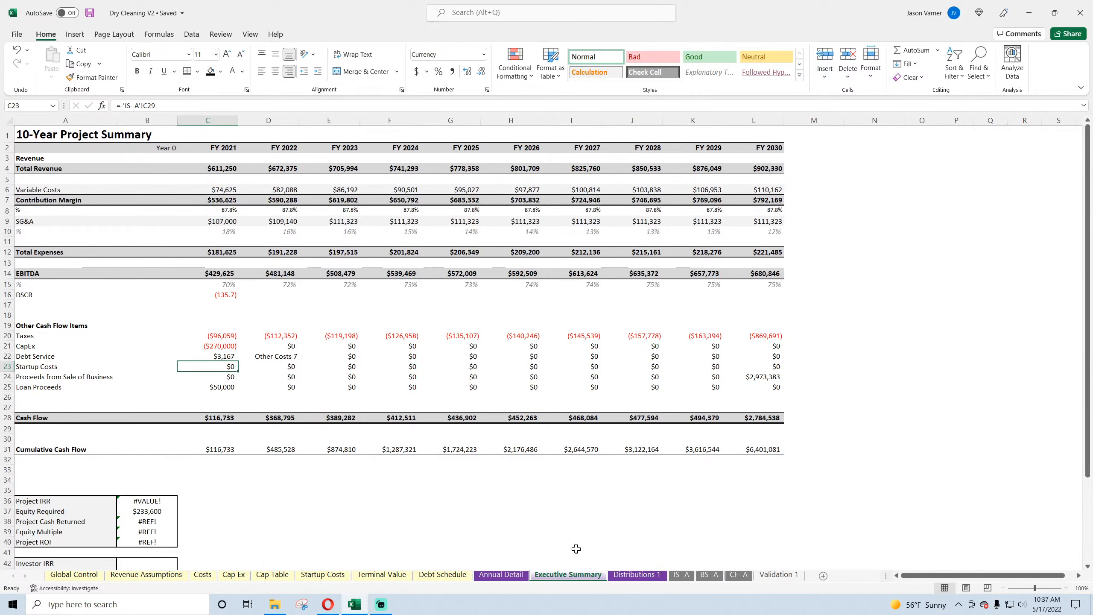
{"action": "left_click_drag", "start_coordinate": [229, 356], "coordinate": [774, 357]}
{"action": "key", "text": "ctrl+r"}
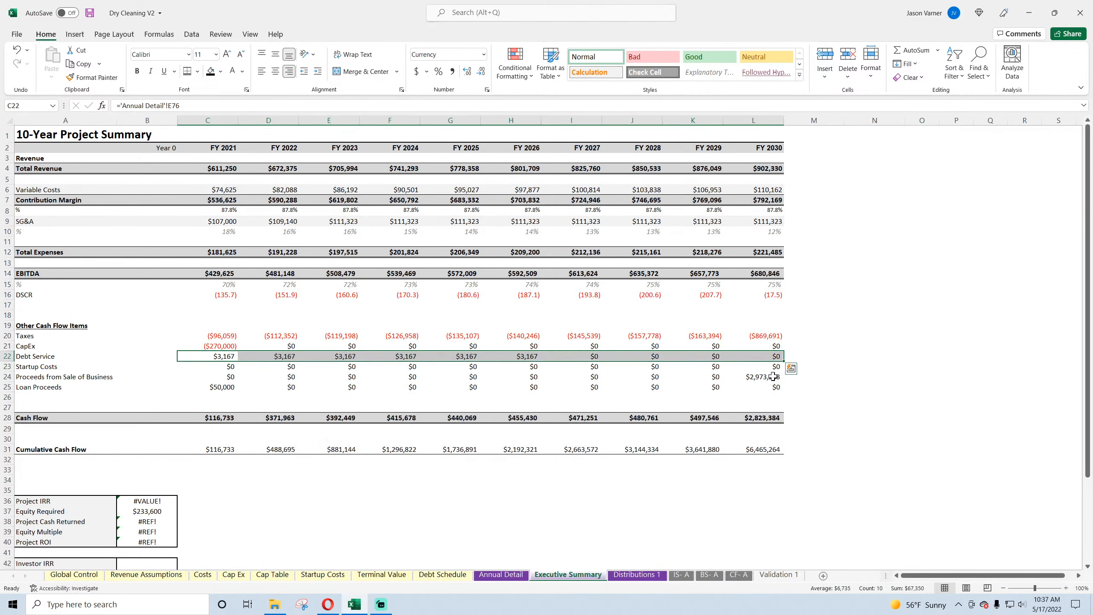
Step: Check the FY 2021 Taxes, CapEx and Debt Service formulas in C20:C22 and save the workbook
{"action": "left_click", "coordinate": [218, 336]}
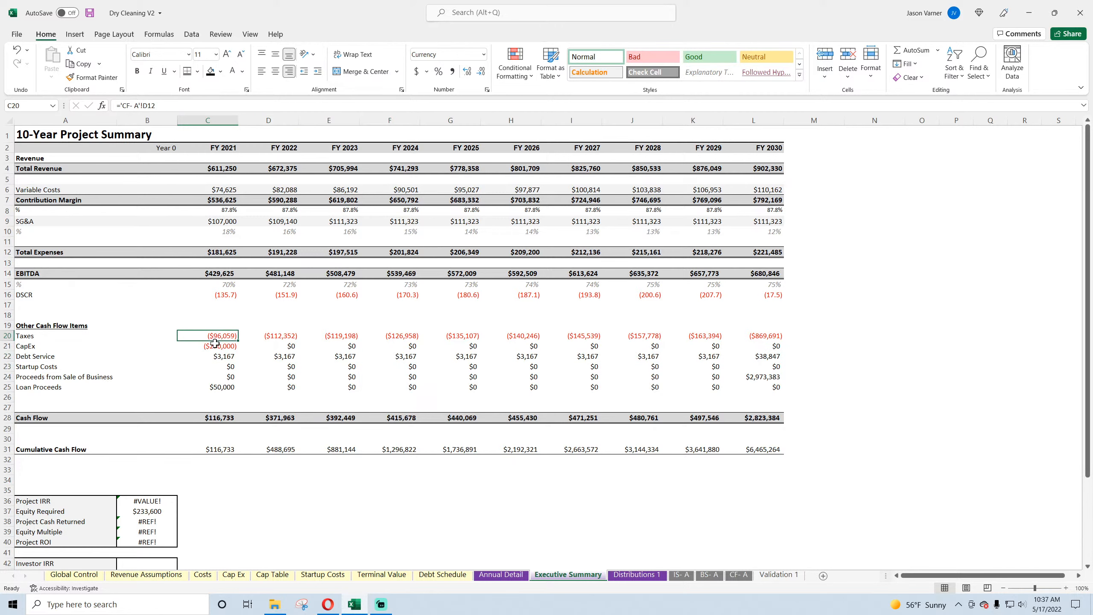
{"action": "left_click", "coordinate": [217, 347]}
{"action": "left_click", "coordinate": [213, 357]}
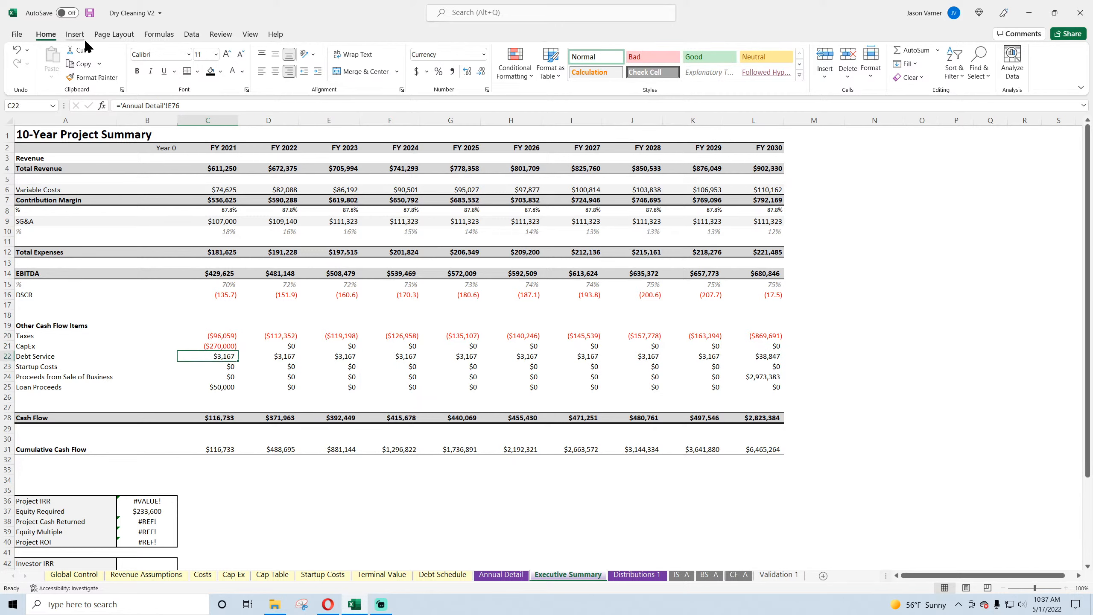
{"action": "left_click", "coordinate": [89, 13]}
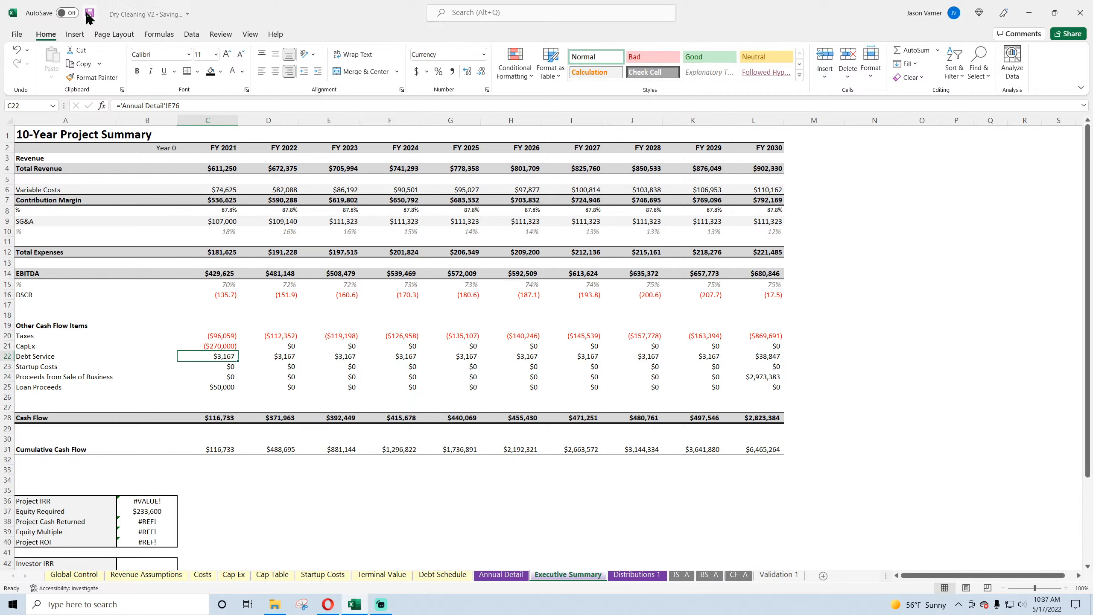
{"action": "left_click", "coordinate": [216, 347]}
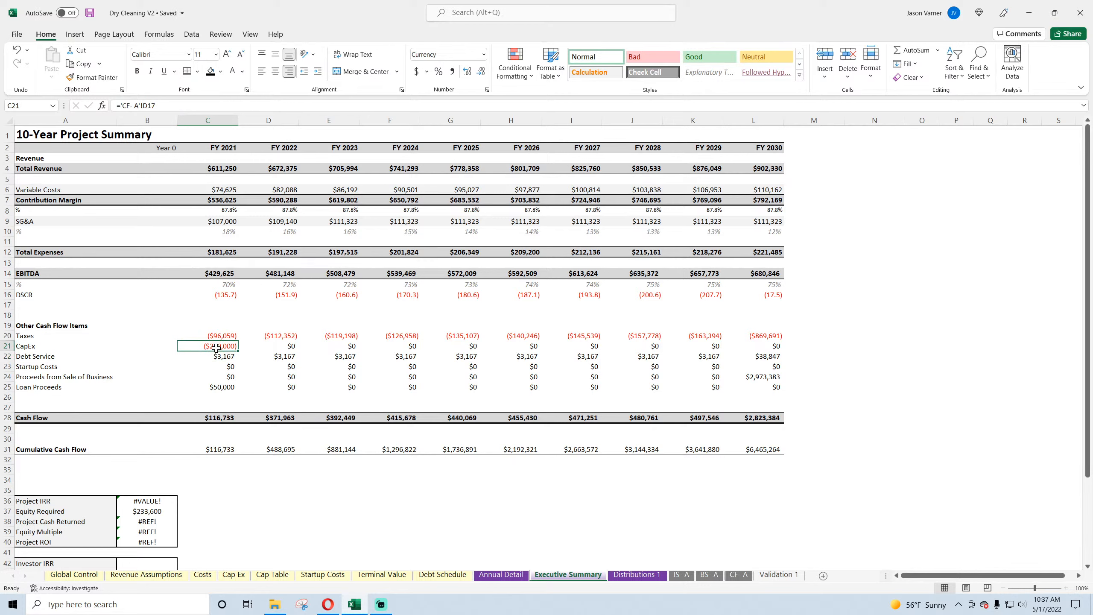
{"action": "left_click", "coordinate": [217, 357]}
Step: Link the FY 2021 Startup Costs in C23 to the Year 0 Startup Costs on Annual Detail
{"action": "left_click", "coordinate": [216, 367]}
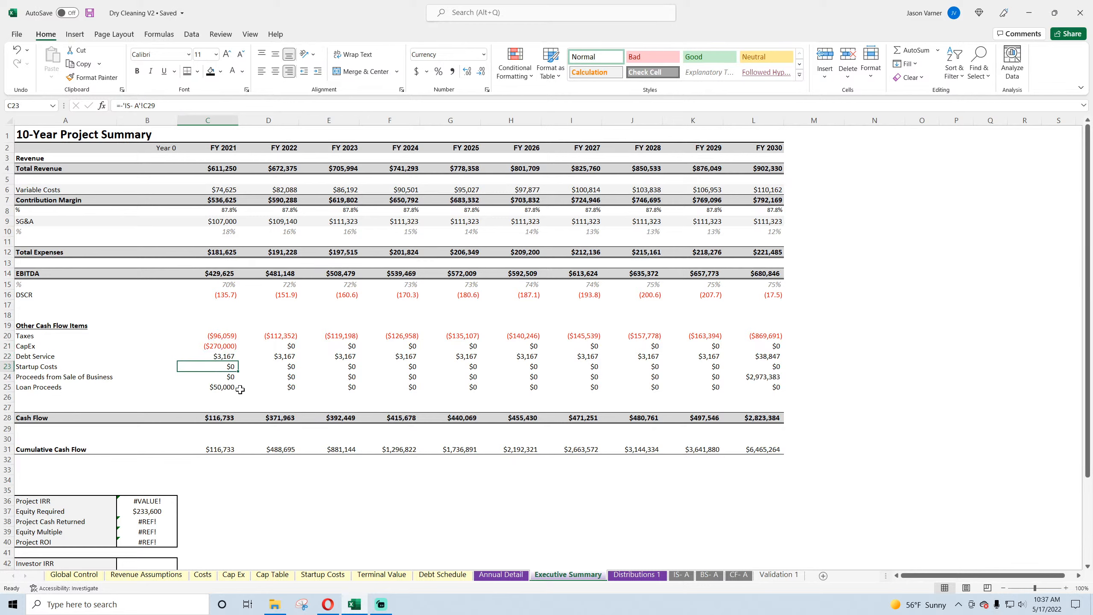
{"action": "type", "text": "="}
{"action": "left_click", "coordinate": [516, 576]}
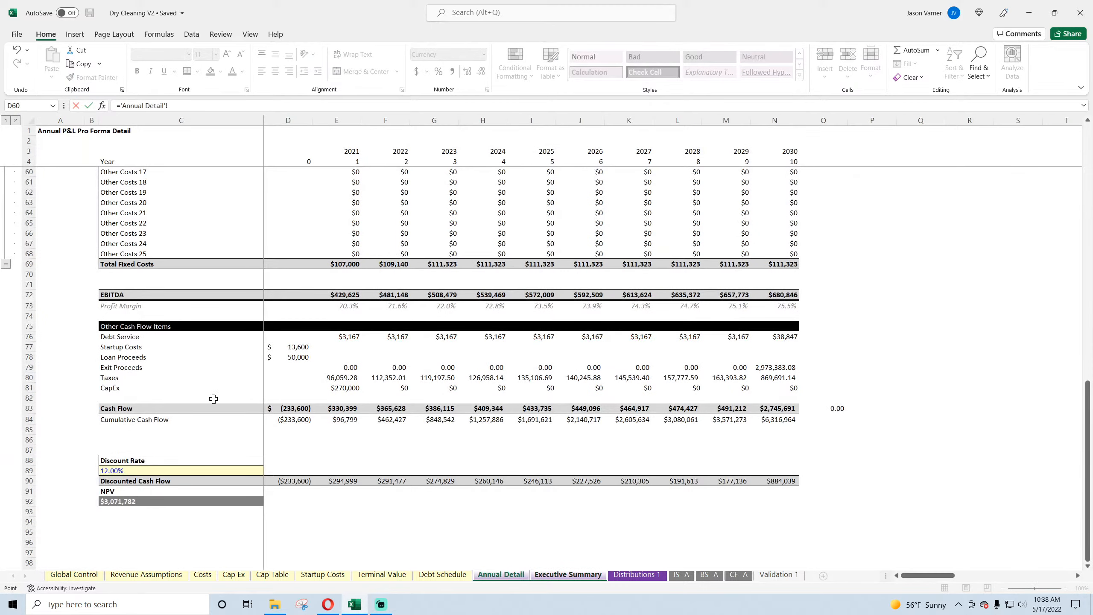
{"action": "key", "text": "Return"}
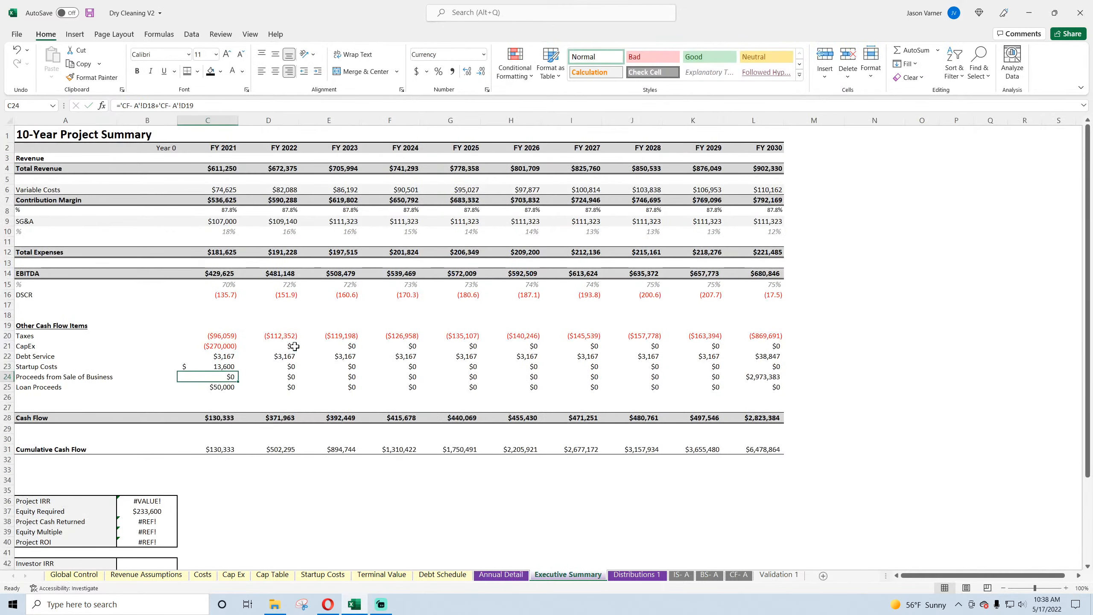
Step: Link the FY 2021 Proceeds from Sale of Business in C24 to the 2021 Exit Proceeds, 'Annual Detail'!E79
{"action": "type", "text": "="}
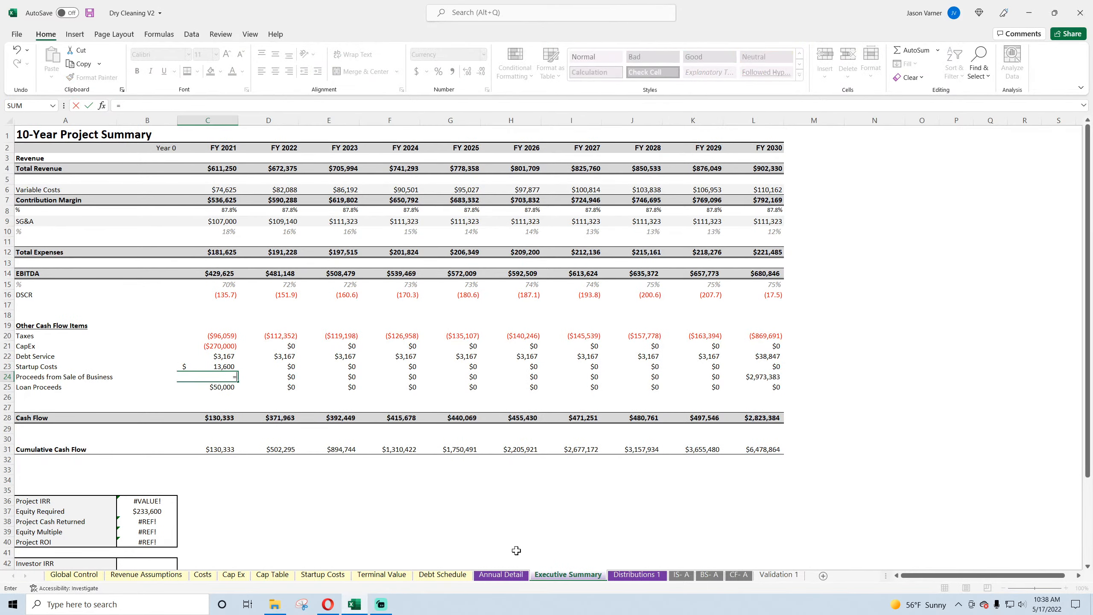
{"action": "left_click", "coordinate": [501, 574]}
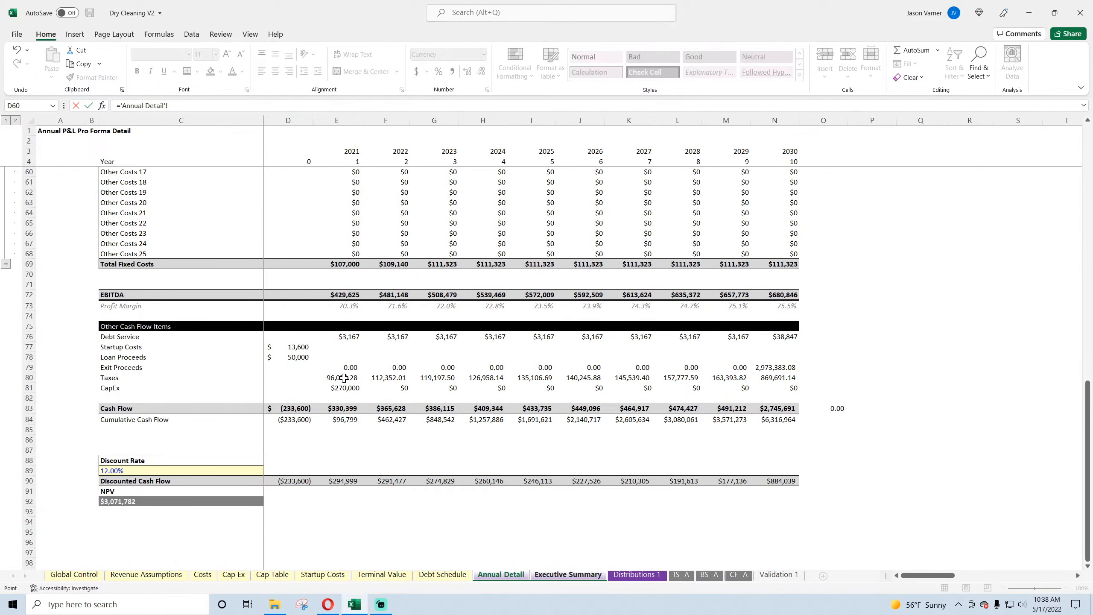
{"action": "left_click", "coordinate": [347, 367]}
{"action": "key", "text": "Return"}
Step: On Annual Detail, format D76:N81 as Currency with the $ symbol, 0 decimal places and negatives as ($1,234) in black
{"action": "left_click", "coordinate": [629, 577]}
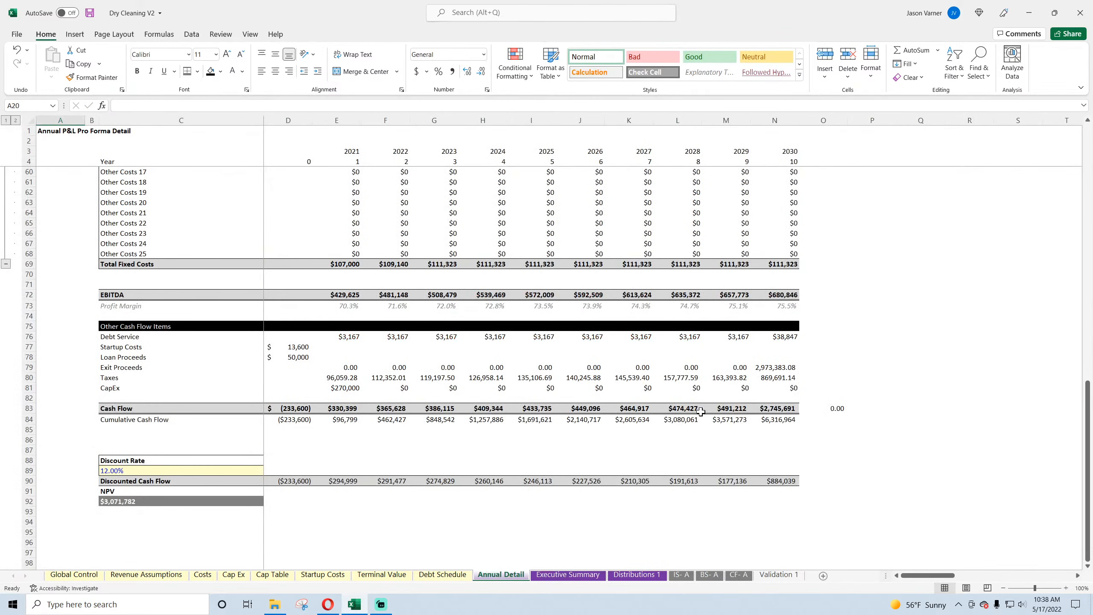
{"action": "left_click_drag", "start_coordinate": [770, 382], "coordinate": [295, 336]}
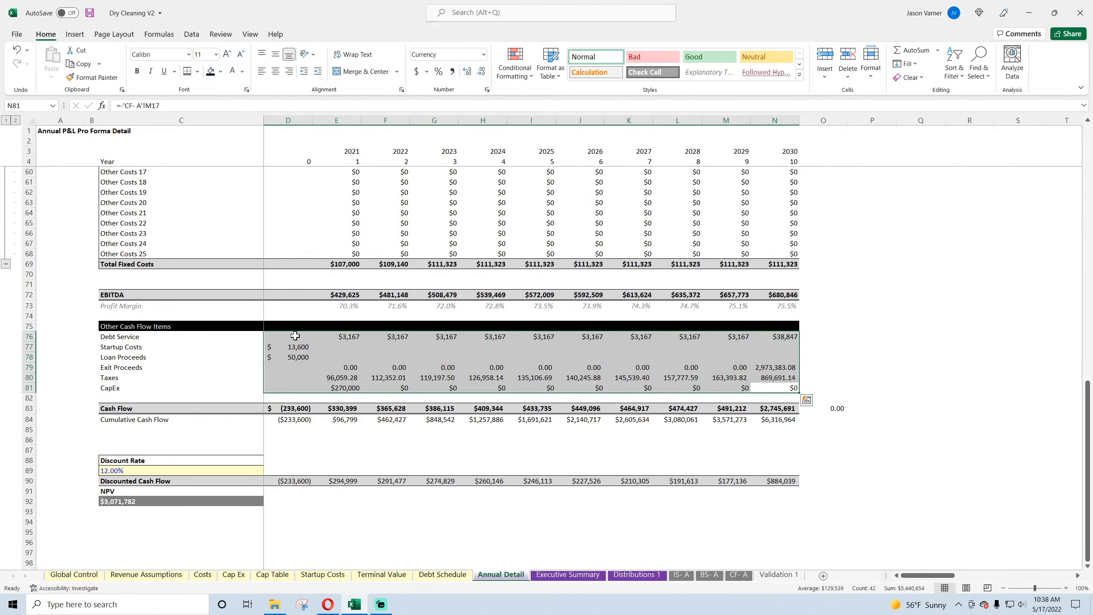
{"action": "left_click", "coordinate": [487, 90]}
{"action": "left_click", "coordinate": [51, 387]}
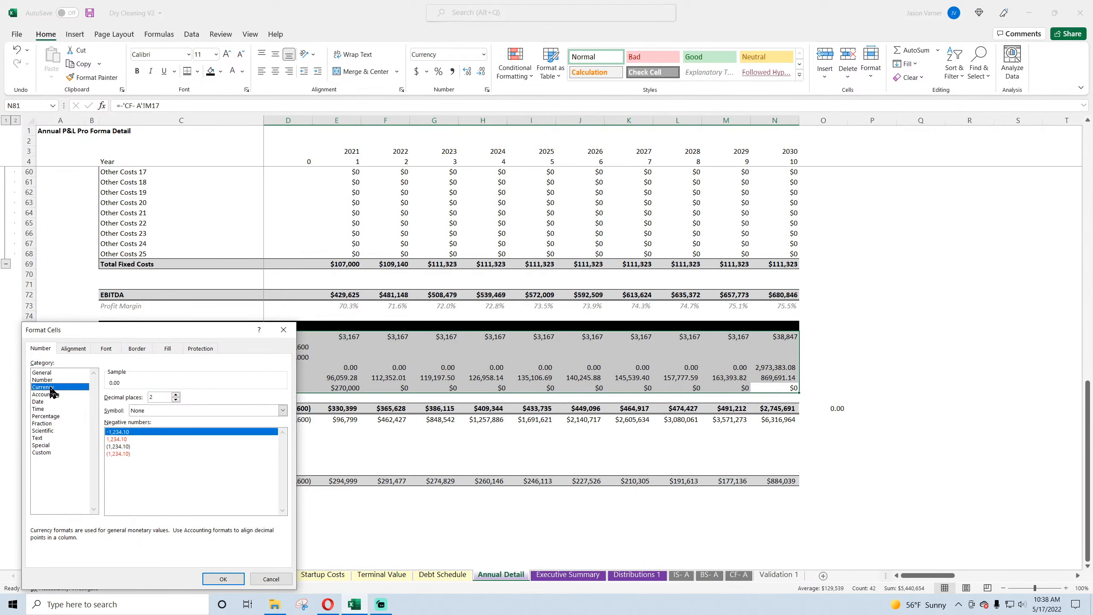
{"action": "left_click", "coordinate": [167, 410]}
{"action": "left_click", "coordinate": [166, 426]}
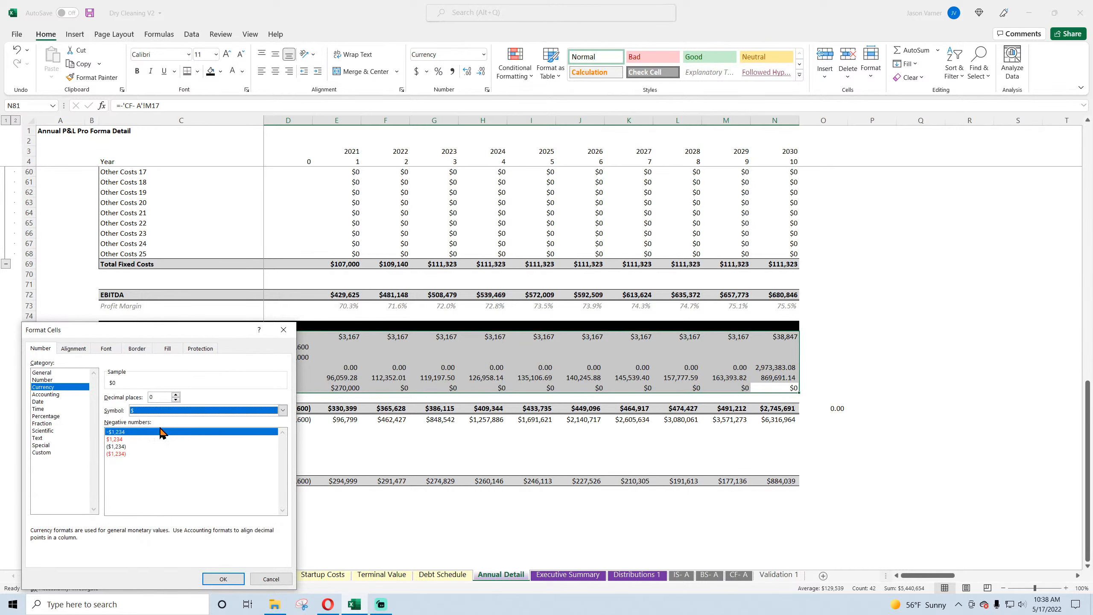
{"action": "left_click", "coordinate": [124, 446]}
{"action": "left_click", "coordinate": [223, 579]}
{"action": "left_click", "coordinate": [406, 450]}
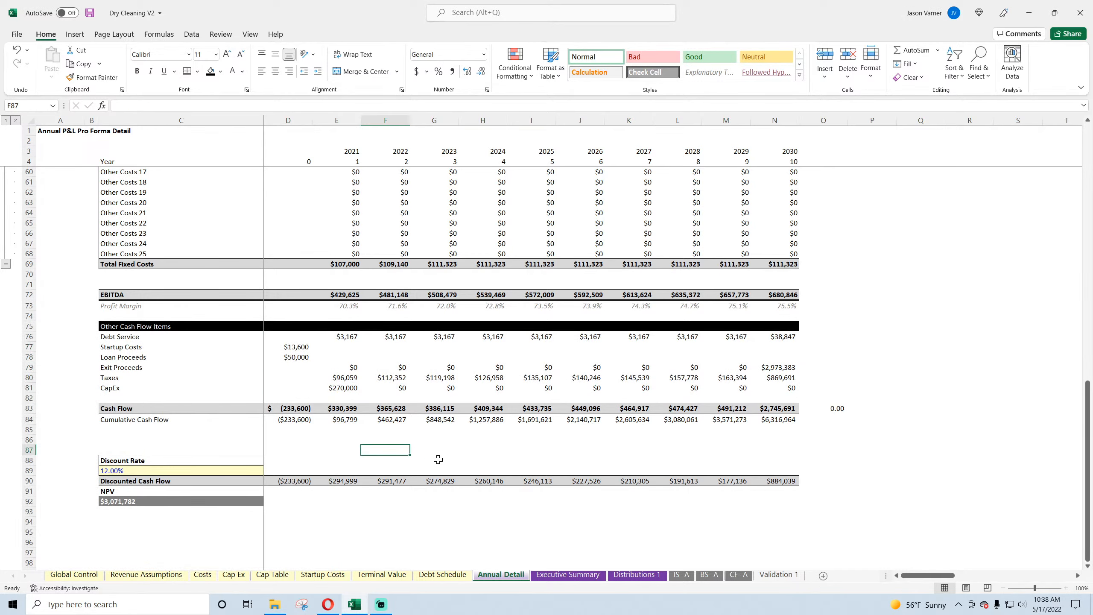
Step: On the Executive Summary, fill Loan Proceeds from C25 and Proceeds from Sale of Business from C24 across through FY 2030
{"action": "left_click", "coordinate": [568, 575]}
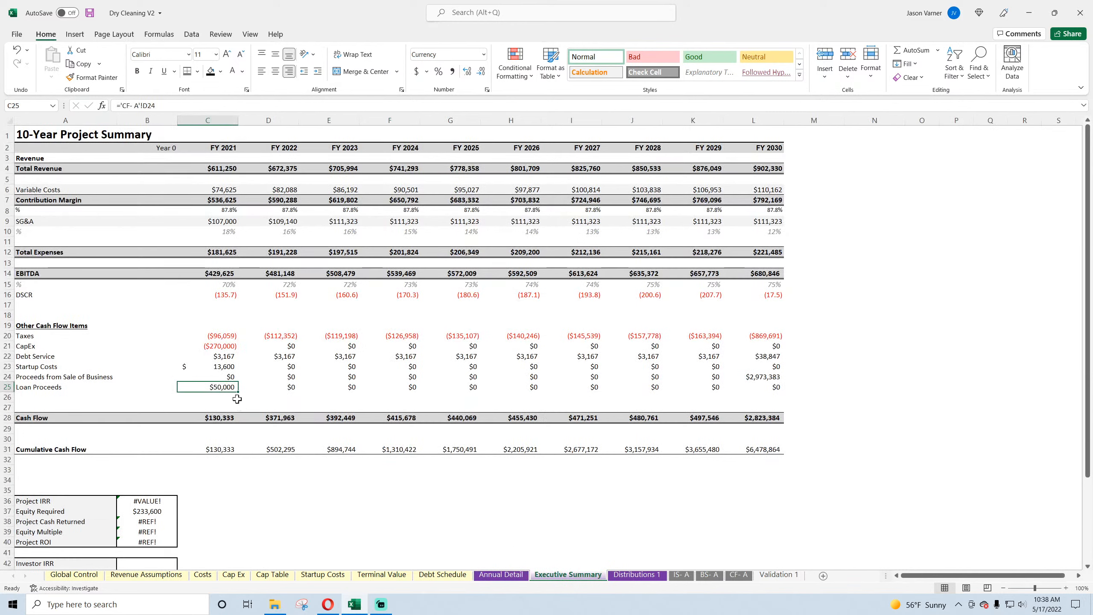
{"action": "left_click_drag", "start_coordinate": [238, 392], "coordinate": [696, 399]}
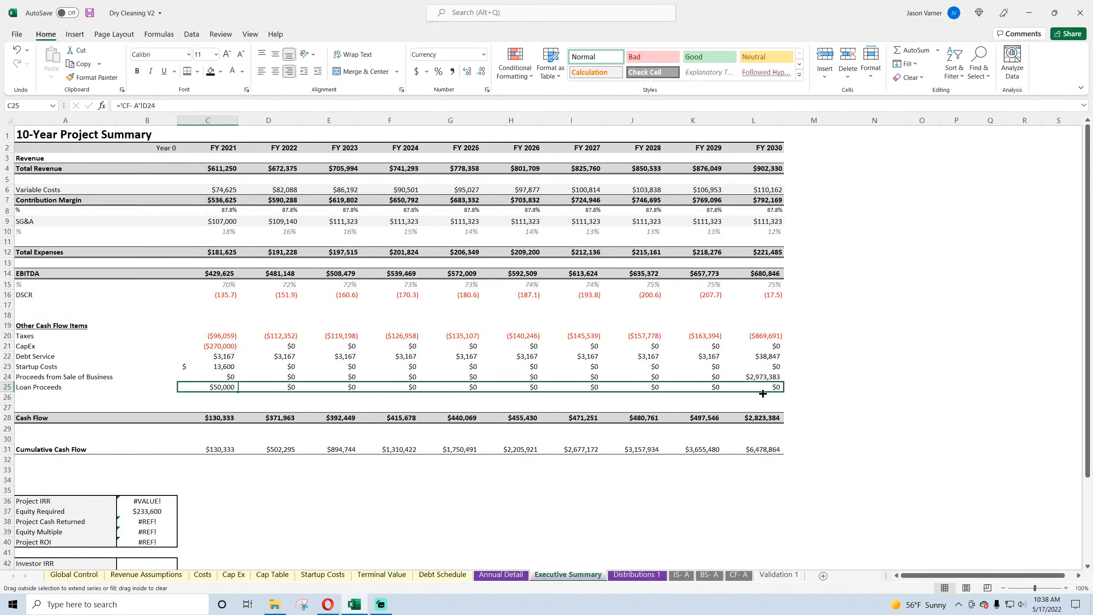
{"action": "left_click_drag", "start_coordinate": [762, 393], "coordinate": [762, 394]}
{"action": "left_click", "coordinate": [207, 376]}
{"action": "left_click_drag", "start_coordinate": [238, 381], "coordinate": [768, 386]}
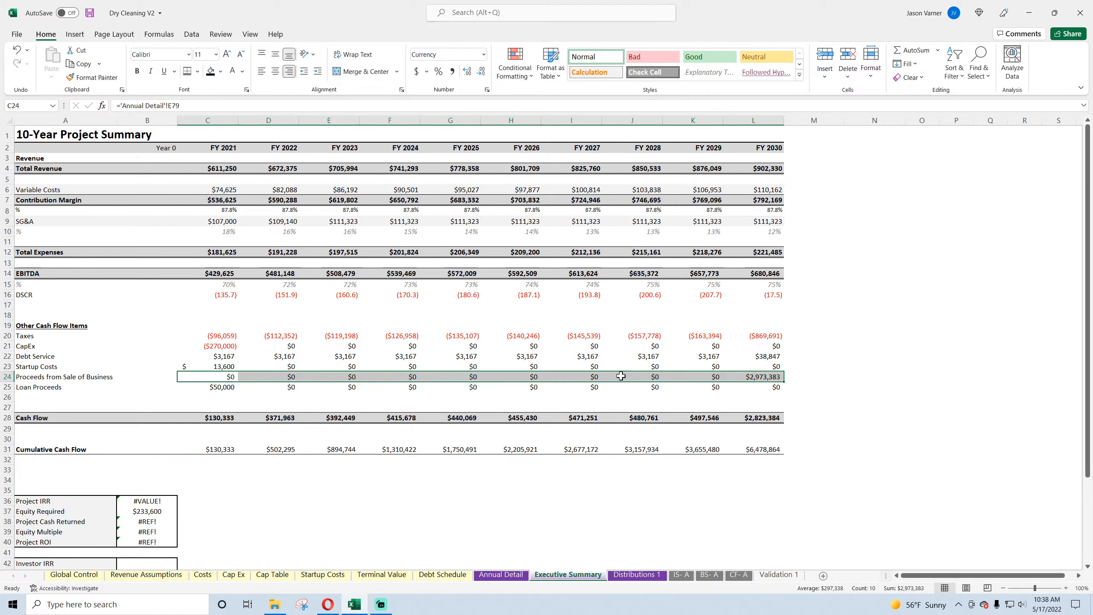
{"action": "left_click", "coordinate": [220, 376]}
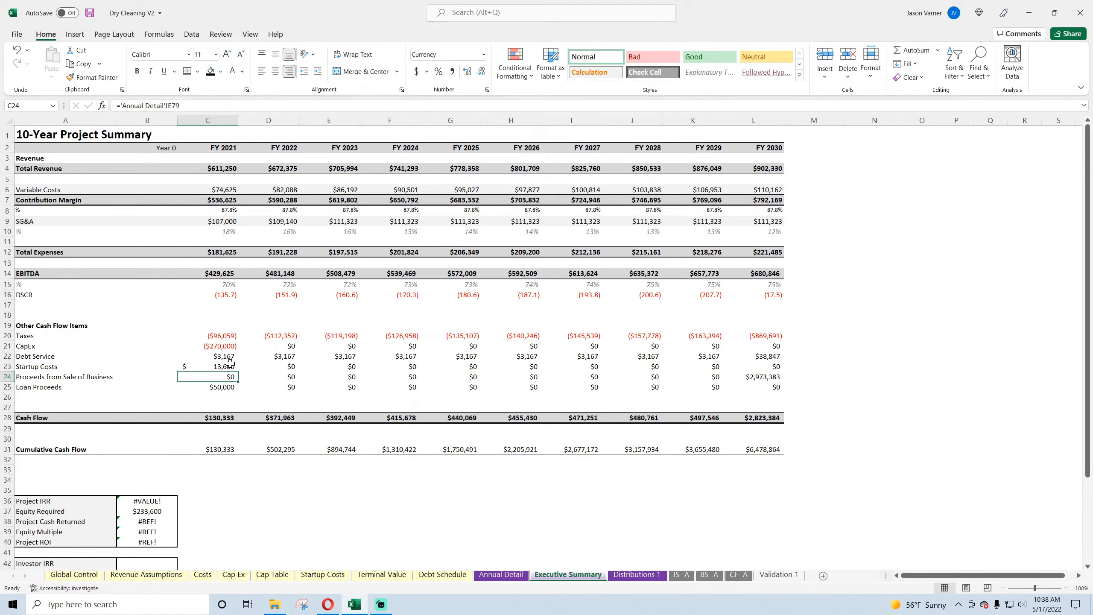
Step: Format C20:L25 on the Executive Summary as Currency with the $ symbol, 0 decimal places and negatives as red ($1,234)
{"action": "left_click", "coordinate": [231, 365]}
{"action": "left_click_drag", "start_coordinate": [218, 335], "coordinate": [775, 387]}
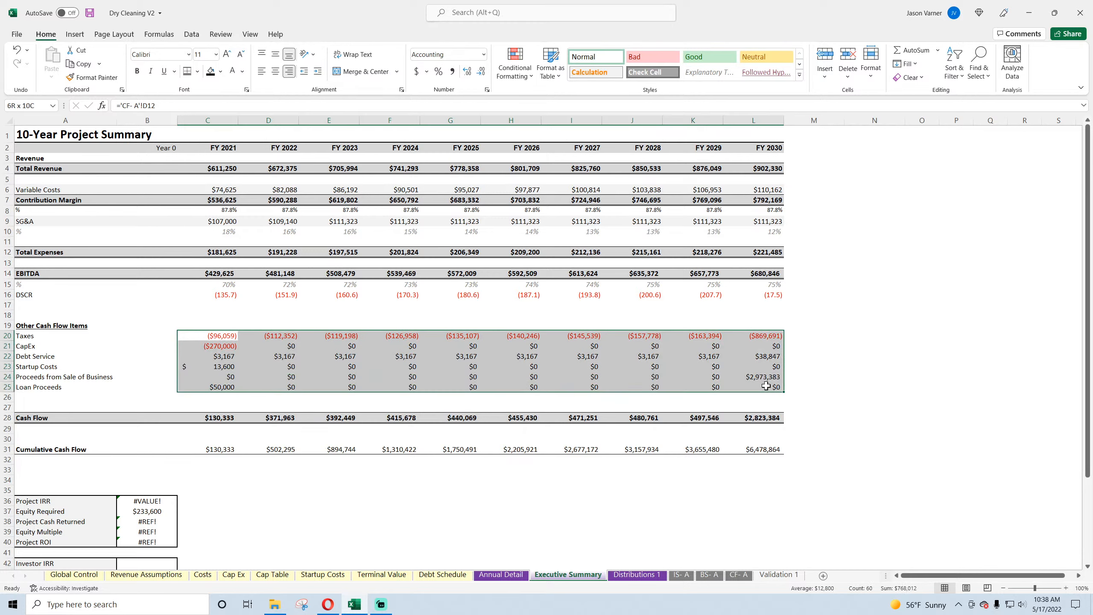
{"action": "left_click", "coordinate": [487, 89]}
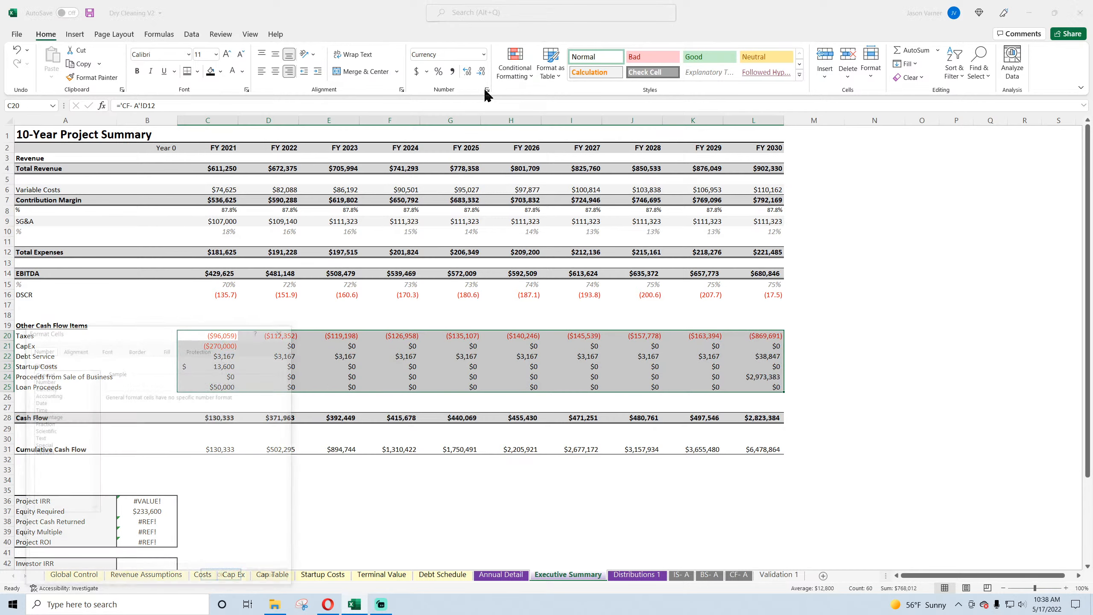
{"action": "left_click", "coordinate": [54, 387]}
{"action": "left_click", "coordinate": [175, 399]}
{"action": "left_click", "coordinate": [174, 400]}
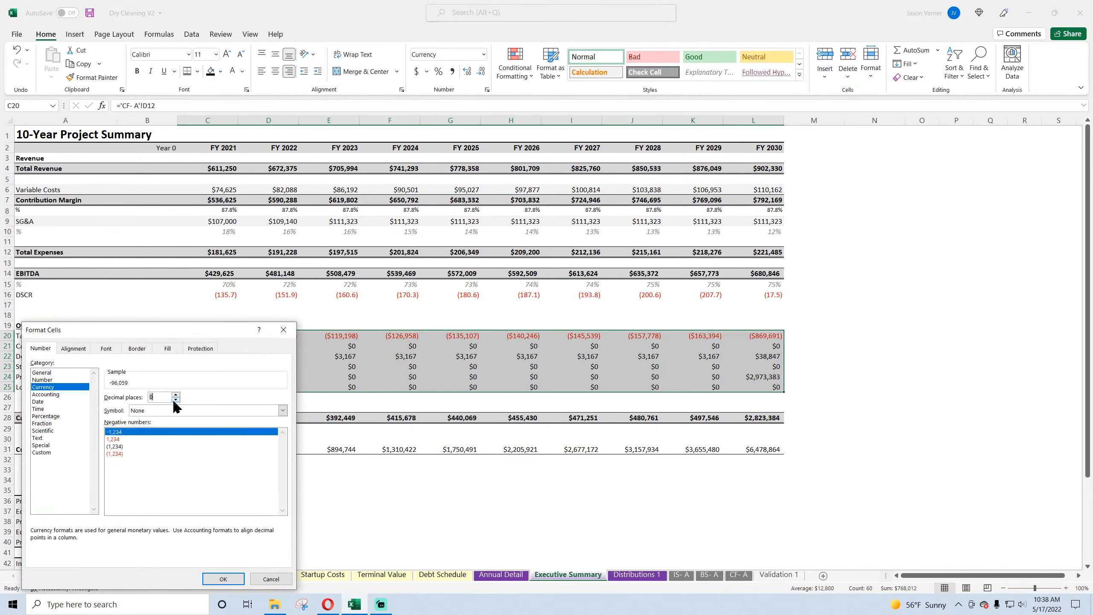
{"action": "left_click", "coordinate": [283, 410]}
{"action": "left_click", "coordinate": [134, 445]}
{"action": "left_click", "coordinate": [129, 455]}
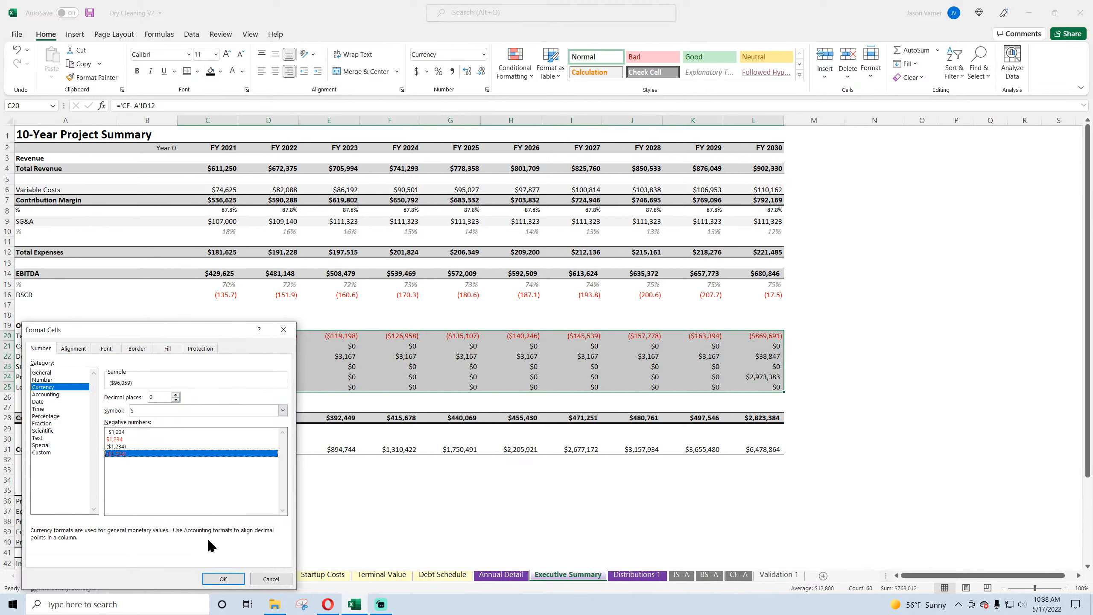
{"action": "left_click", "coordinate": [223, 579]}
Step: Remove the minus sign before C22 in the FY 2021 DSCR formula, fill C16 across through FY 2030 and save the workbook
{"action": "left_click", "coordinate": [225, 295]}
{"action": "double_click", "coordinate": [225, 294]}
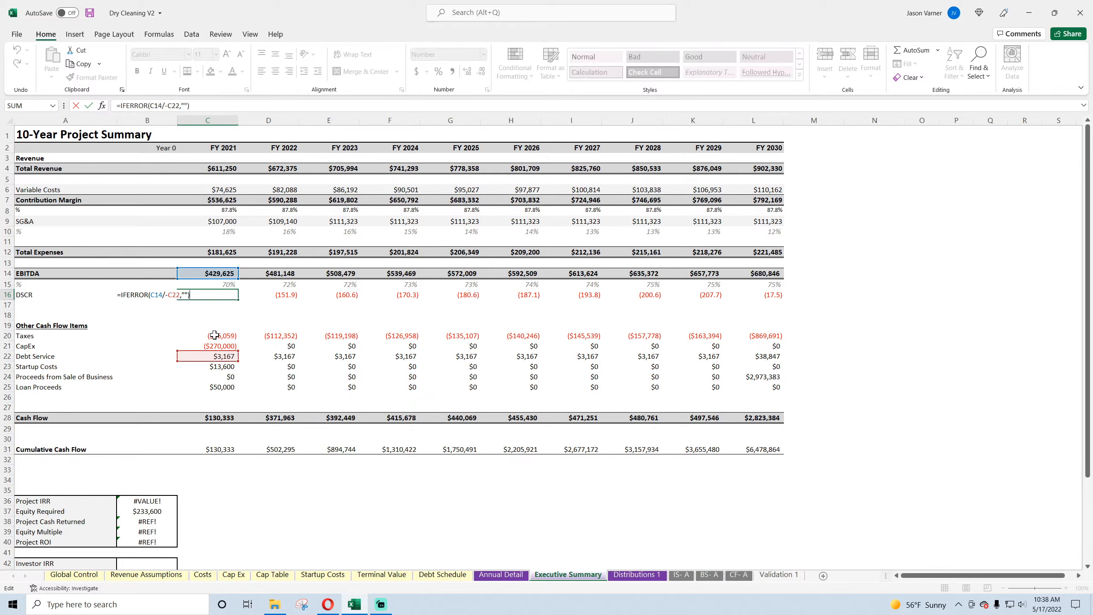
{"action": "key", "text": "Return"}
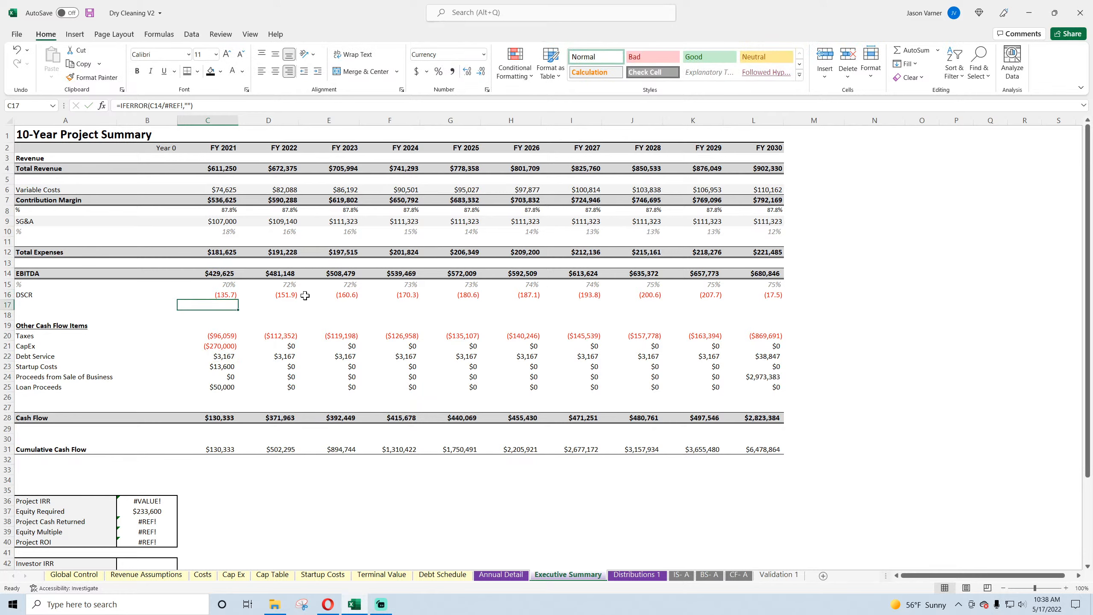
{"action": "left_click", "coordinate": [219, 295]}
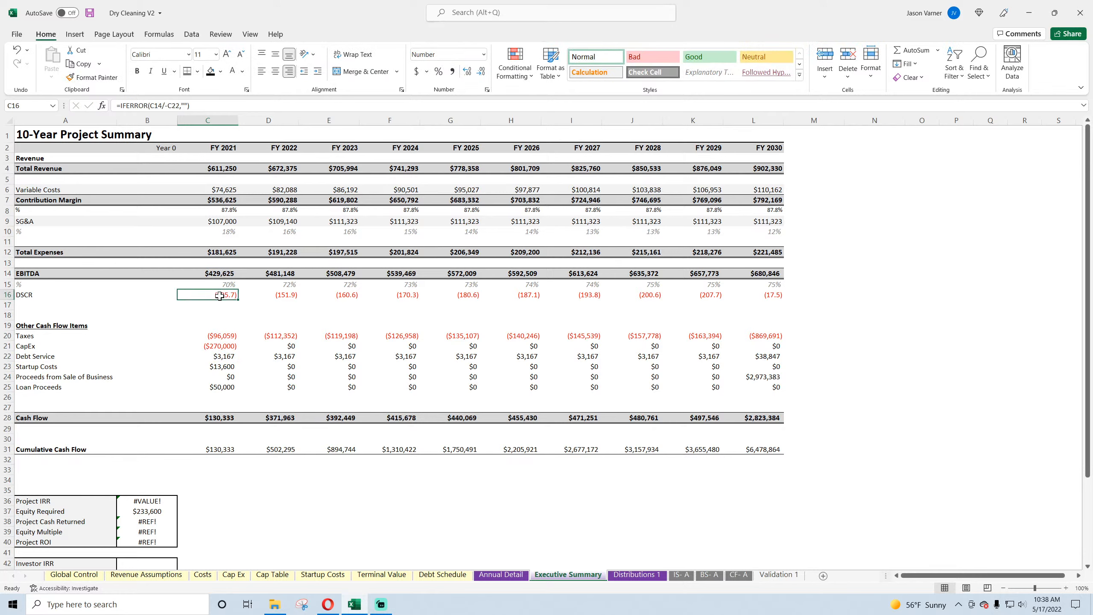
{"action": "left_click", "coordinate": [175, 104]}
{"action": "key", "text": "BackSpace"}
{"action": "key", "text": "Return"}
{"action": "left_click", "coordinate": [234, 297]}
{"action": "left_click_drag", "start_coordinate": [238, 299], "coordinate": [774, 302]}
{"action": "left_click", "coordinate": [956, 336]}
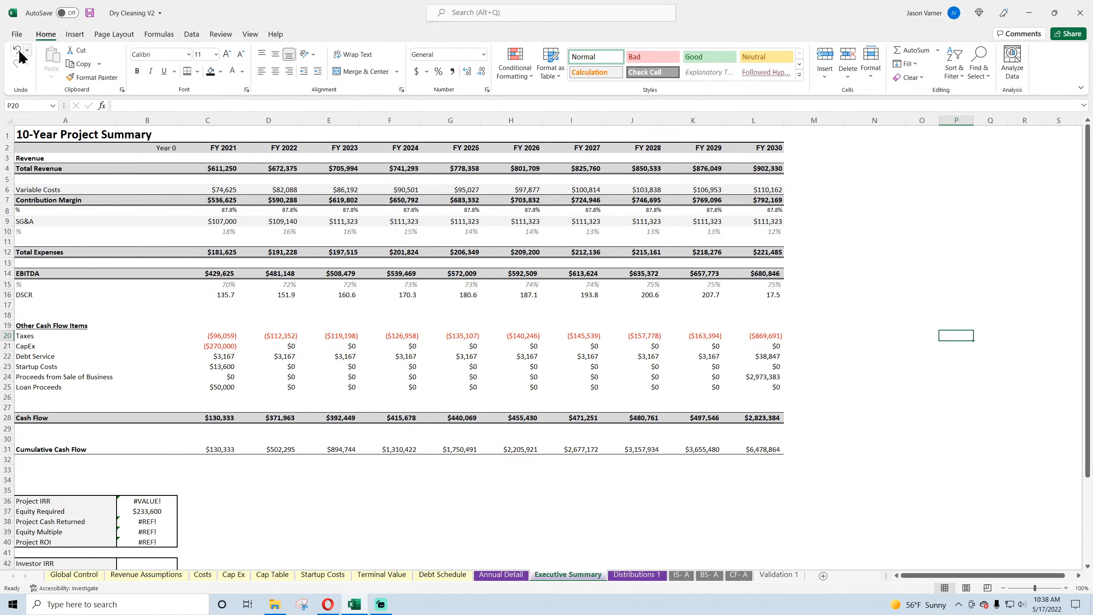
{"action": "left_click", "coordinate": [89, 12]}
Step: Rewrite the FY 2021 Cash Flow formula in C28 as =C14+C20+C21+C22+C23+C24+C25 and fill it across through FY 2030
{"action": "left_click", "coordinate": [218, 418]}
{"action": "type", "text": "="}
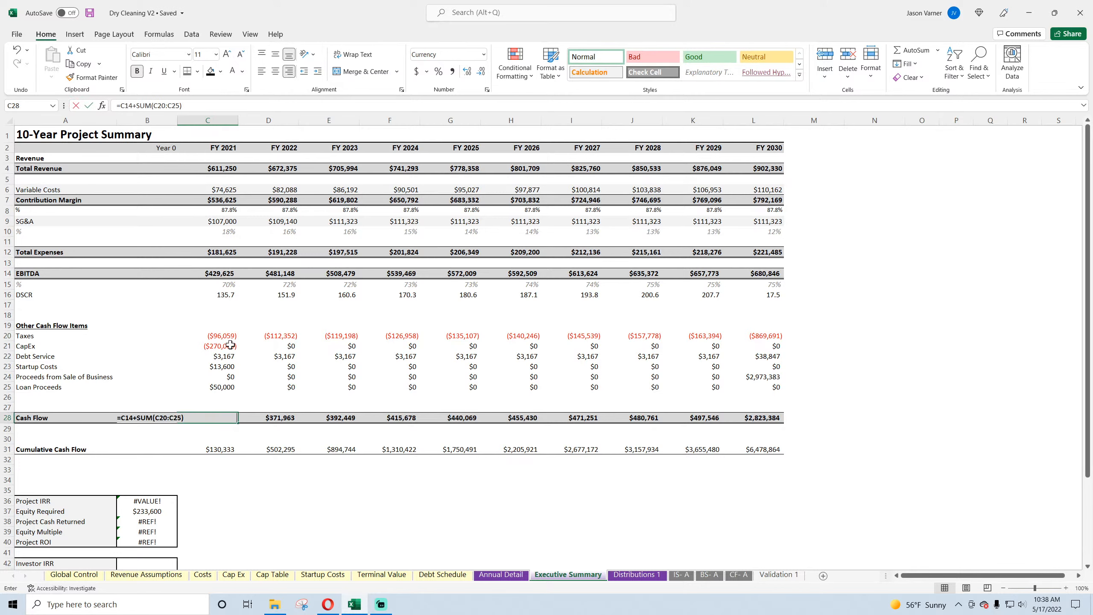
{"action": "left_click", "coordinate": [221, 272]}
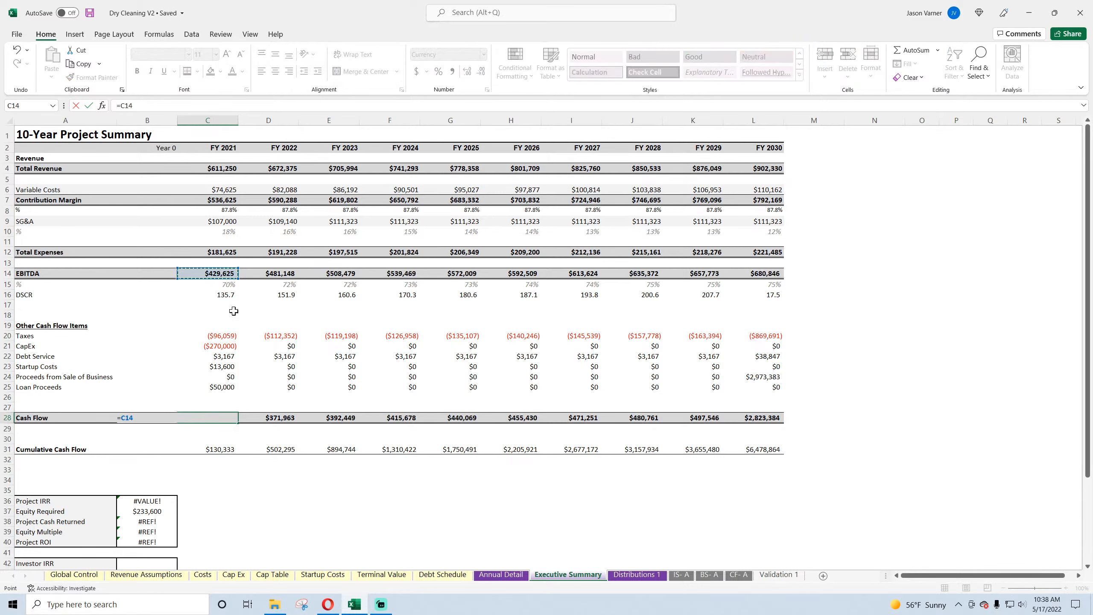
{"action": "type", "text": "+"}
{"action": "left_click", "coordinate": [217, 335]}
{"action": "type", "text": "+"}
{"action": "left_click", "coordinate": [215, 347]}
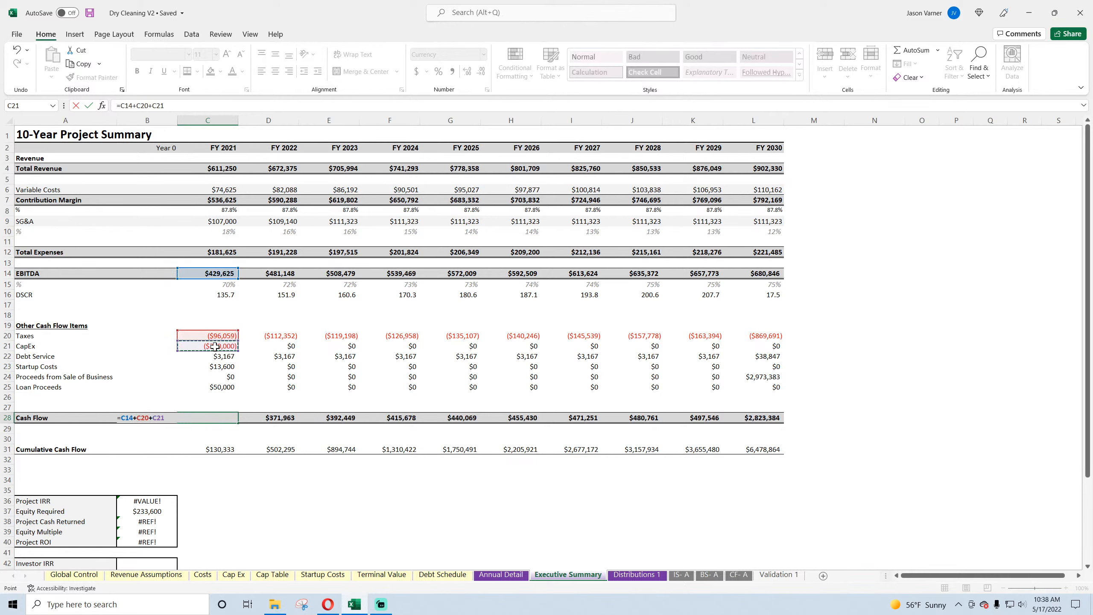
{"action": "type", "text": "-"}
{"action": "left_click", "coordinate": [215, 357]}
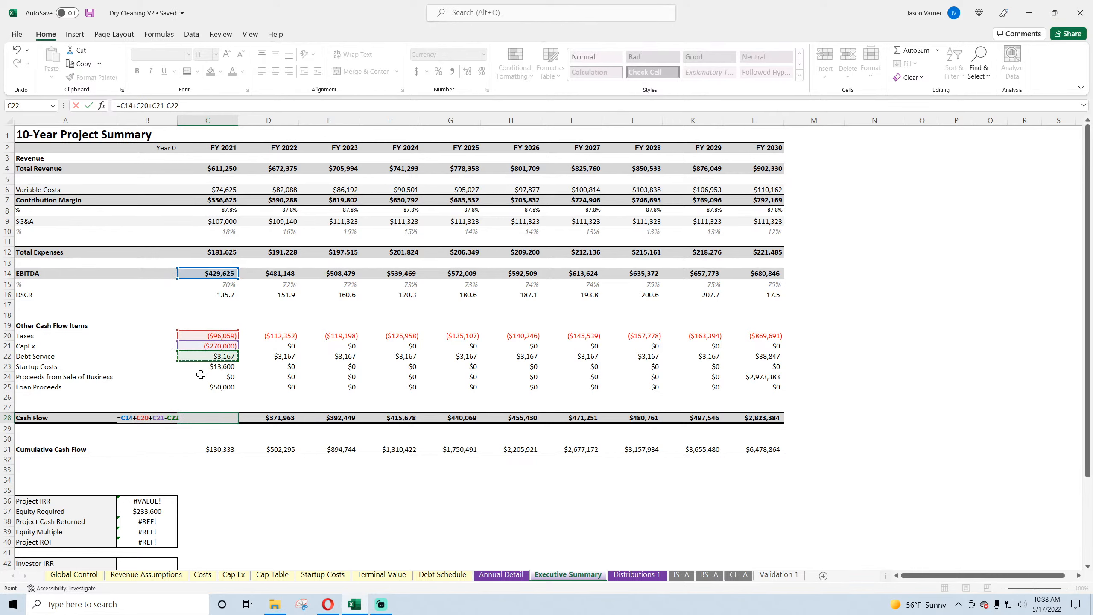
{"action": "key", "text": "BackSpace"}
{"action": "key", "text": "BackSpace"}
{"action": "key", "text": "BackSpace"}
{"action": "key", "text": "BackSpace"}
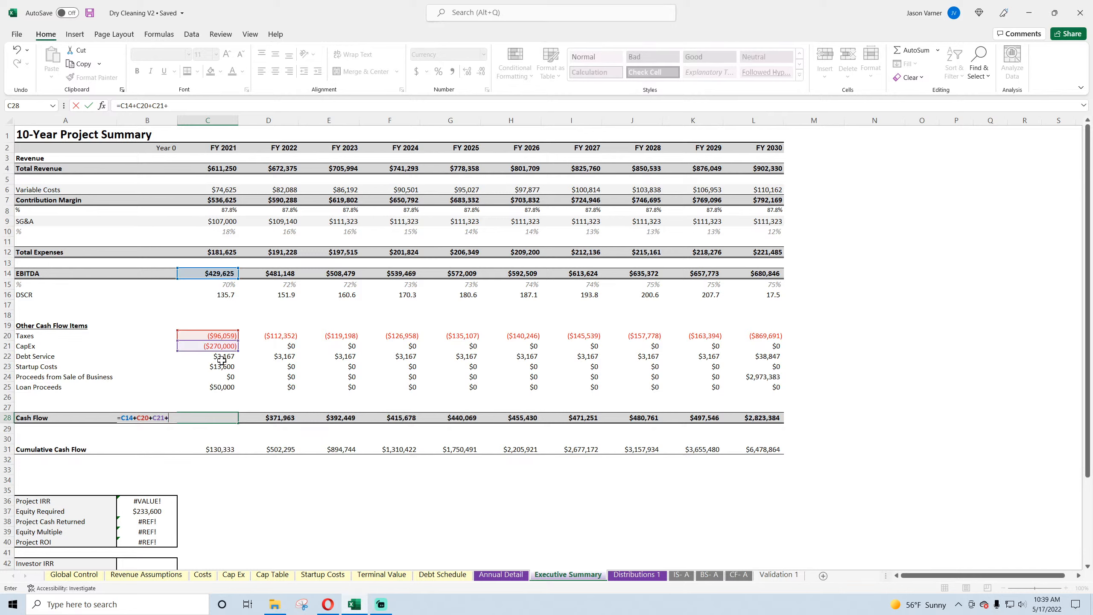
{"action": "type", "text": "+"}
{"action": "left_click", "coordinate": [220, 355]}
{"action": "left_click", "coordinate": [220, 366]}
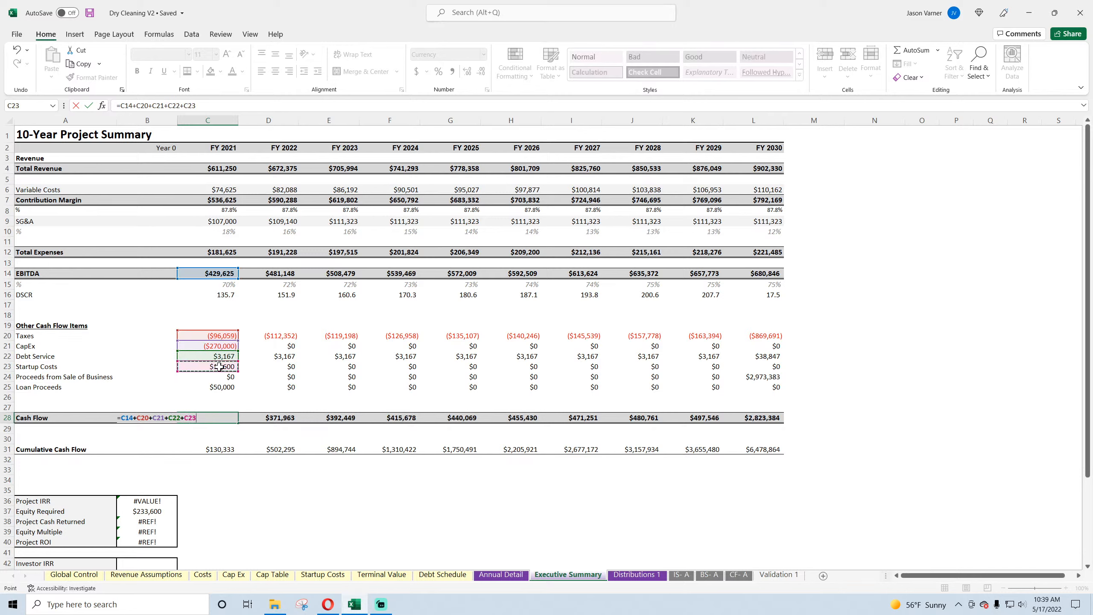
{"action": "type", "text": "+"}
{"action": "left_click", "coordinate": [219, 376]}
{"action": "type", "text": "+"}
{"action": "left_click", "coordinate": [219, 387]}
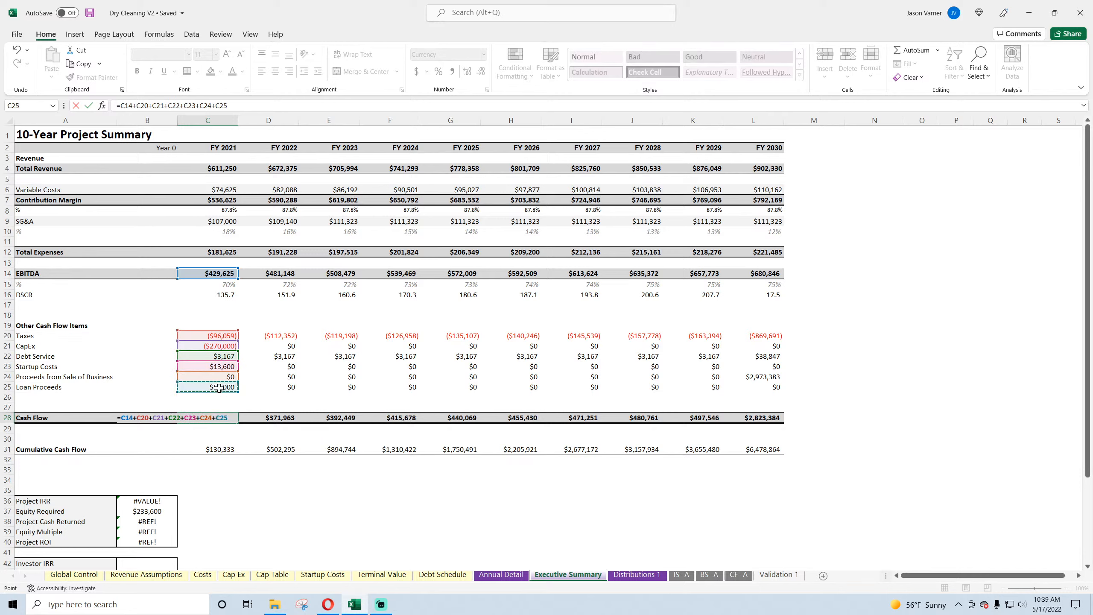
{"action": "key", "text": "Return"}
{"action": "left_click", "coordinate": [219, 417]}
{"action": "left_click_drag", "start_coordinate": [238, 422], "coordinate": [658, 428]}
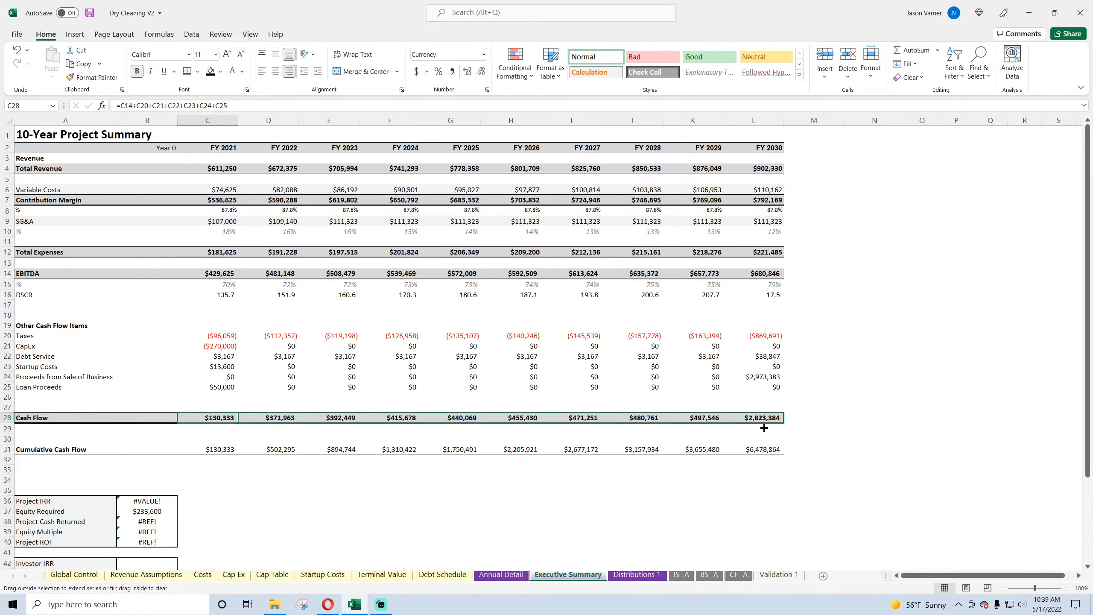
Step: Negate the FY 2021 Startup Costs link in C23 as =-'Annual Detail'!D77 and fill it across through FY 2030
{"action": "left_click", "coordinate": [222, 367]}
{"action": "left_click", "coordinate": [120, 105]}
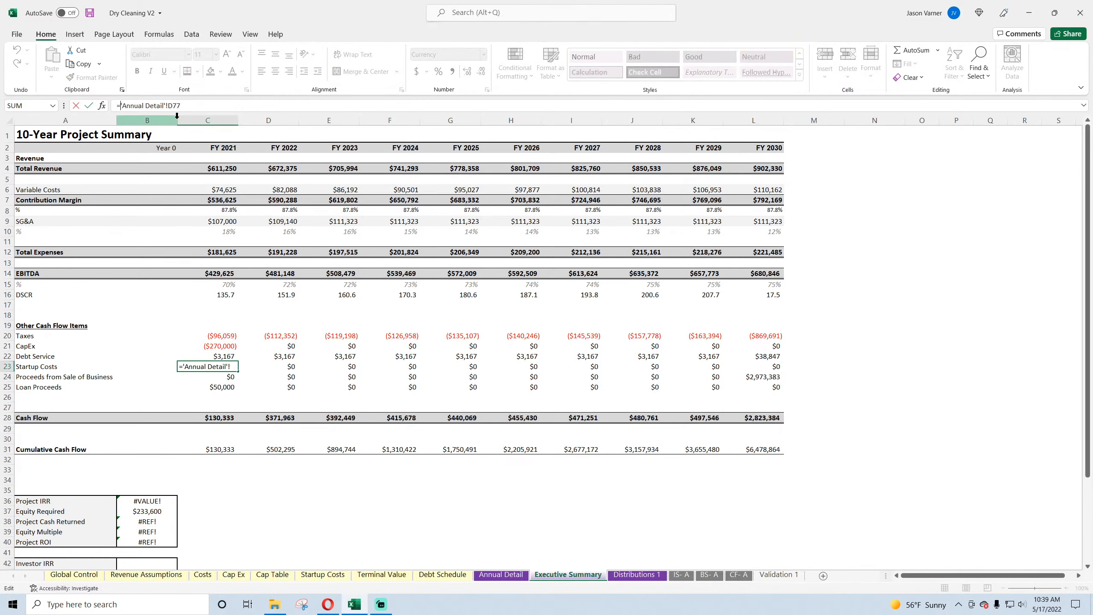
{"action": "type", "text": "-"}
{"action": "key", "text": "Return"}
{"action": "left_click", "coordinate": [228, 366]}
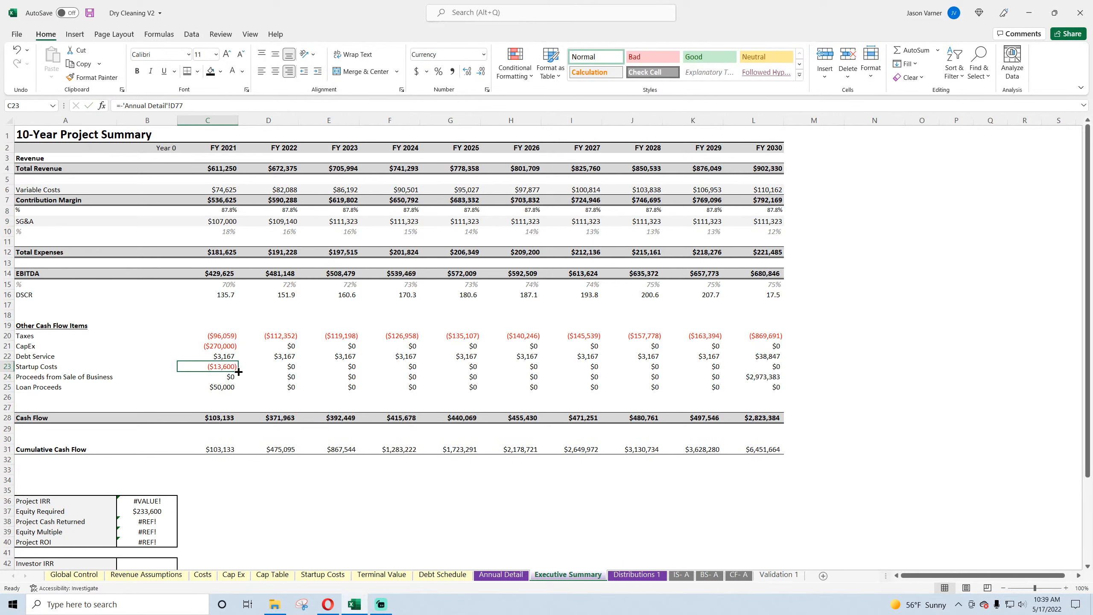
{"action": "left_click_drag", "start_coordinate": [239, 372], "coordinate": [782, 369]}
Step: Negate the FY 2021 Debt Service link in C22 as =-'Annual Detail'!E76, fill it across through FY 2030 and save the workbook
{"action": "left_click", "coordinate": [220, 355]}
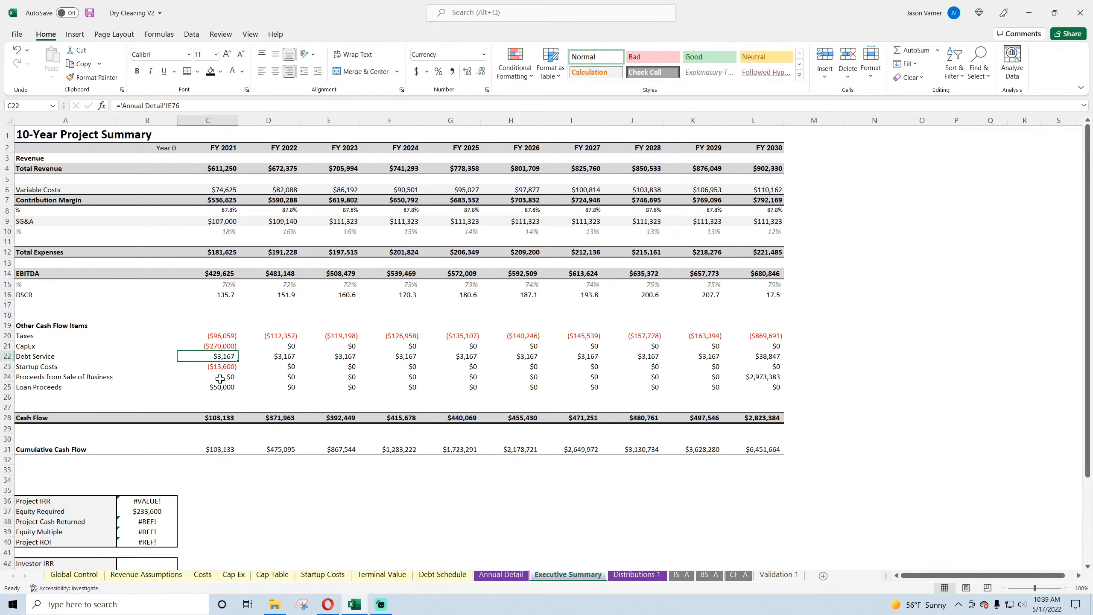
{"action": "left_click", "coordinate": [222, 367]}
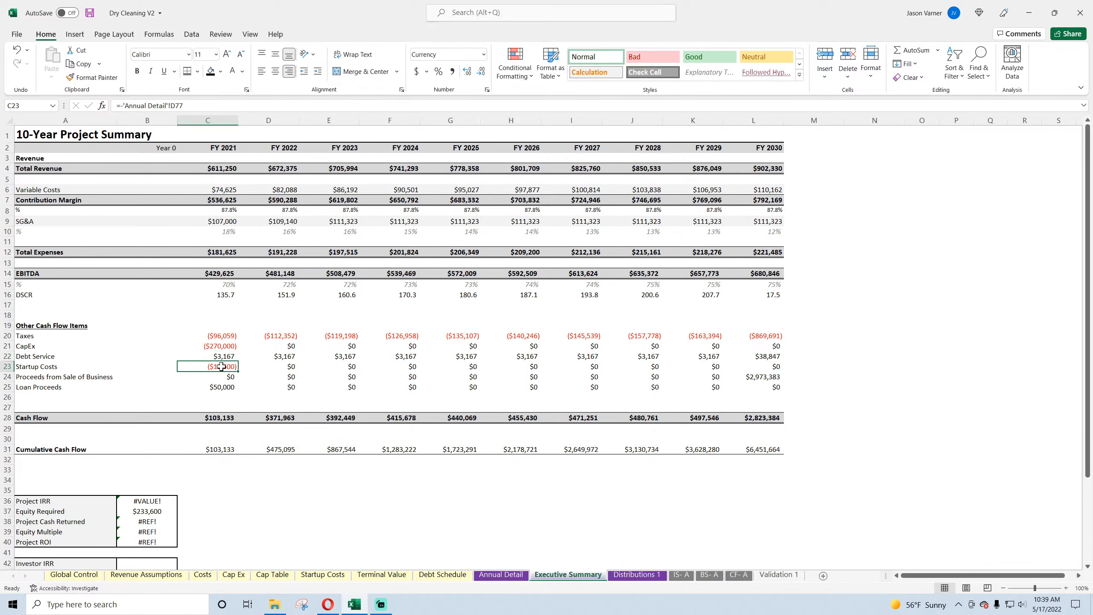
{"action": "left_click", "coordinate": [222, 355]}
{"action": "left_click", "coordinate": [120, 105]}
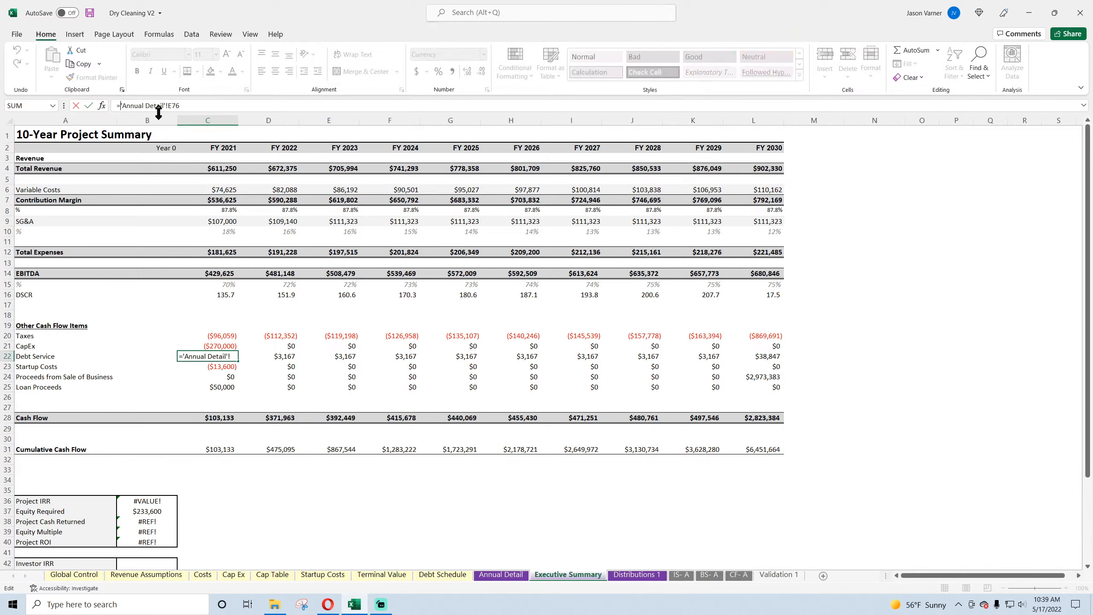
{"action": "type", "text": "-"}
{"action": "key", "text": "Return"}
{"action": "left_click", "coordinate": [229, 351]}
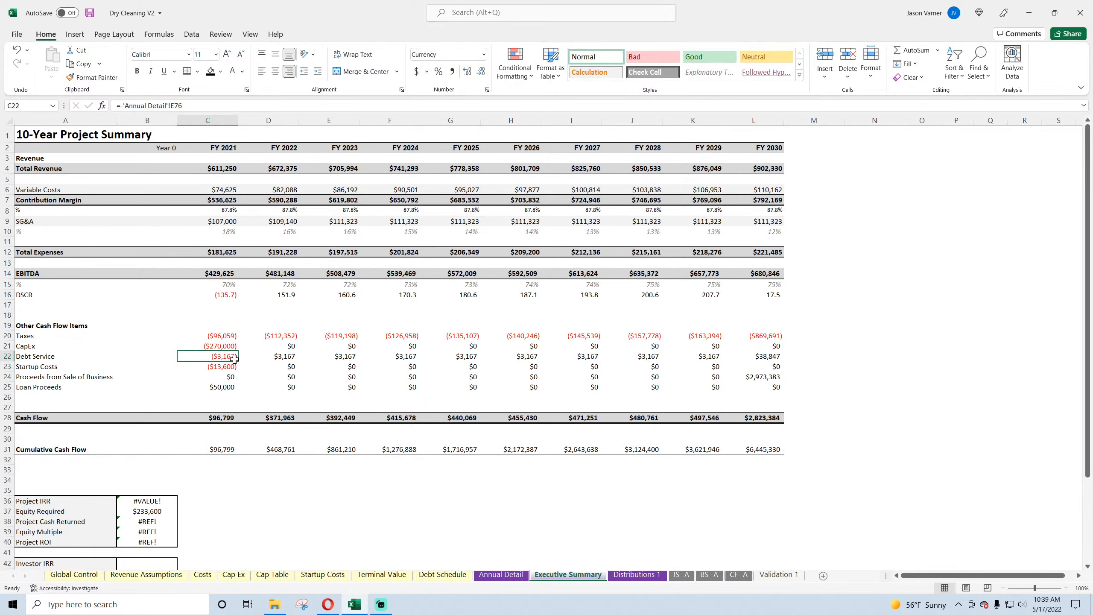
{"action": "left_click_drag", "start_coordinate": [238, 360], "coordinate": [751, 353]}
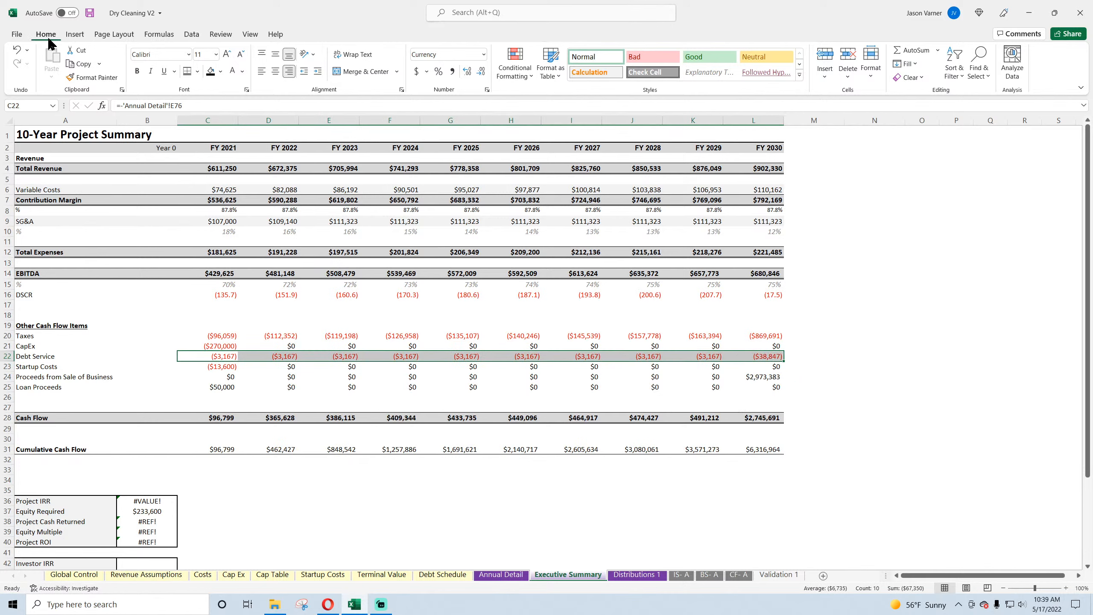
{"action": "left_click", "coordinate": [90, 13]}
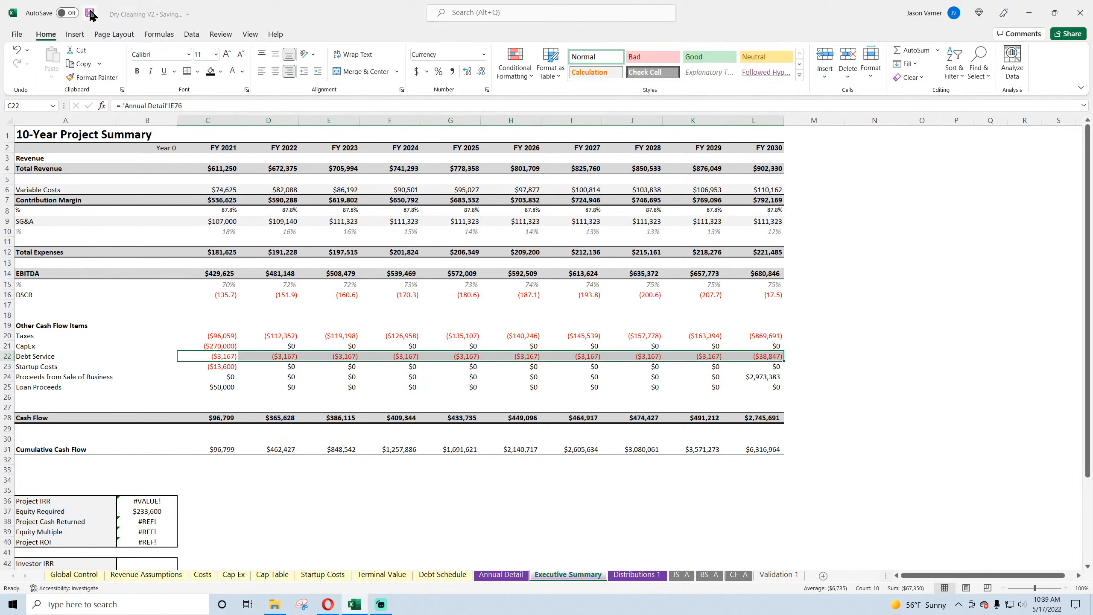
Step: Copy the FY 2021 CapEx formula ='CF- A'!D17 into the Year 0 cell B21, keeping its reference unshifted
{"action": "left_click", "coordinate": [223, 332]}
{"action": "left_click", "coordinate": [216, 417]}
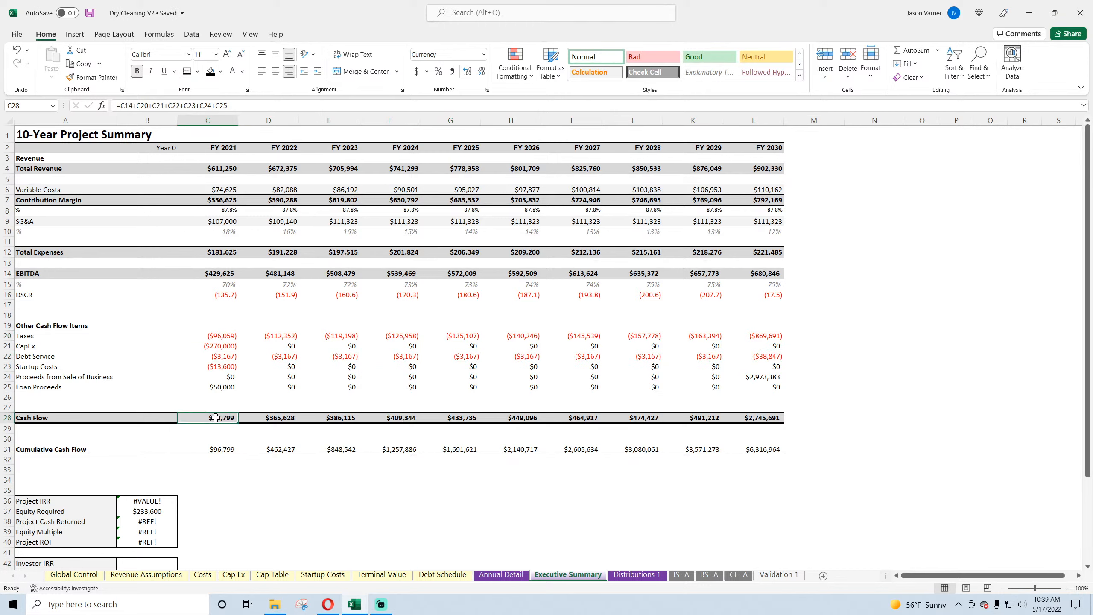
{"action": "left_click", "coordinate": [166, 418]}
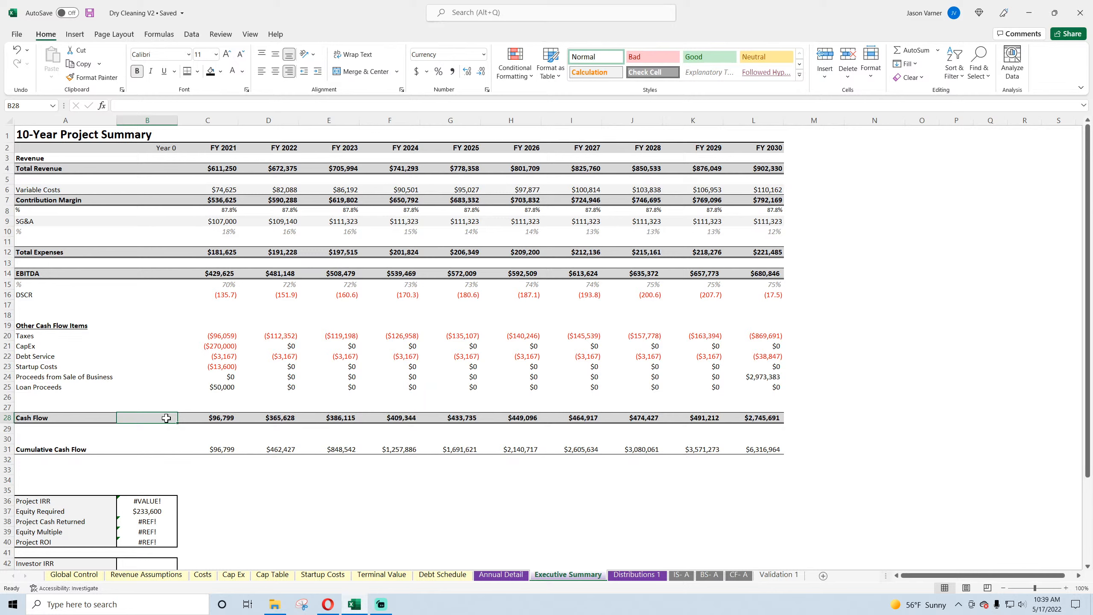
{"action": "left_click", "coordinate": [219, 345]}
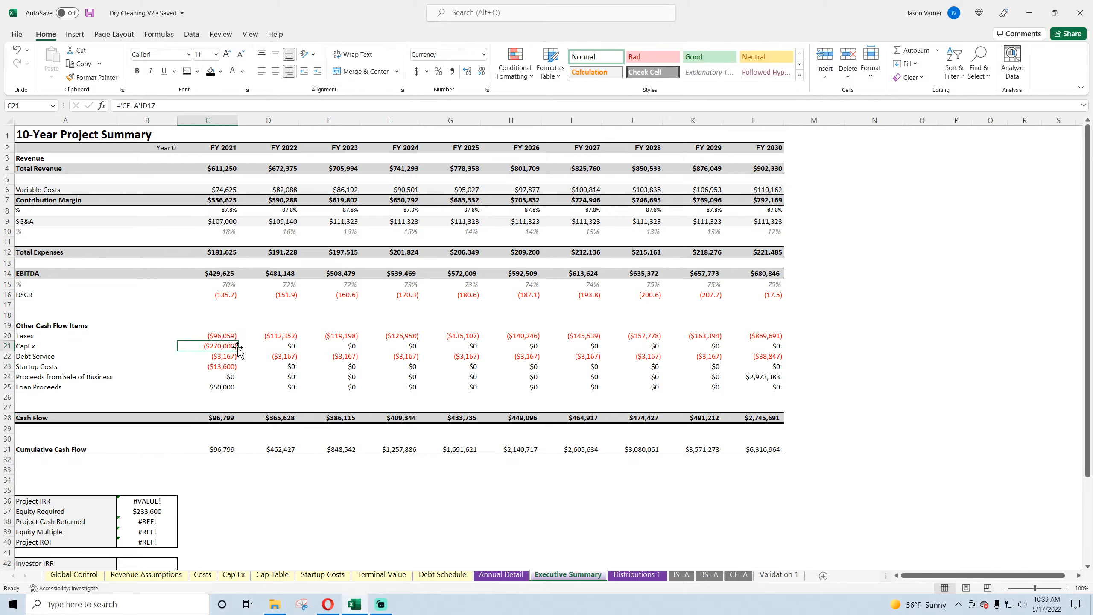
{"action": "left_click_drag", "start_coordinate": [167, 107], "coordinate": [117, 105]}
{"action": "right_click", "coordinate": [151, 105]}
{"action": "left_click", "coordinate": [172, 128]}
{"action": "key", "text": "Return"}
{"action": "left_click", "coordinate": [230, 347]}
{"action": "key", "text": "ctrl+c"}
{"action": "left_click", "coordinate": [166, 347]}
{"action": "key", "text": "Return"}
{"action": "left_click_drag", "start_coordinate": [177, 107], "coordinate": [104, 107]}
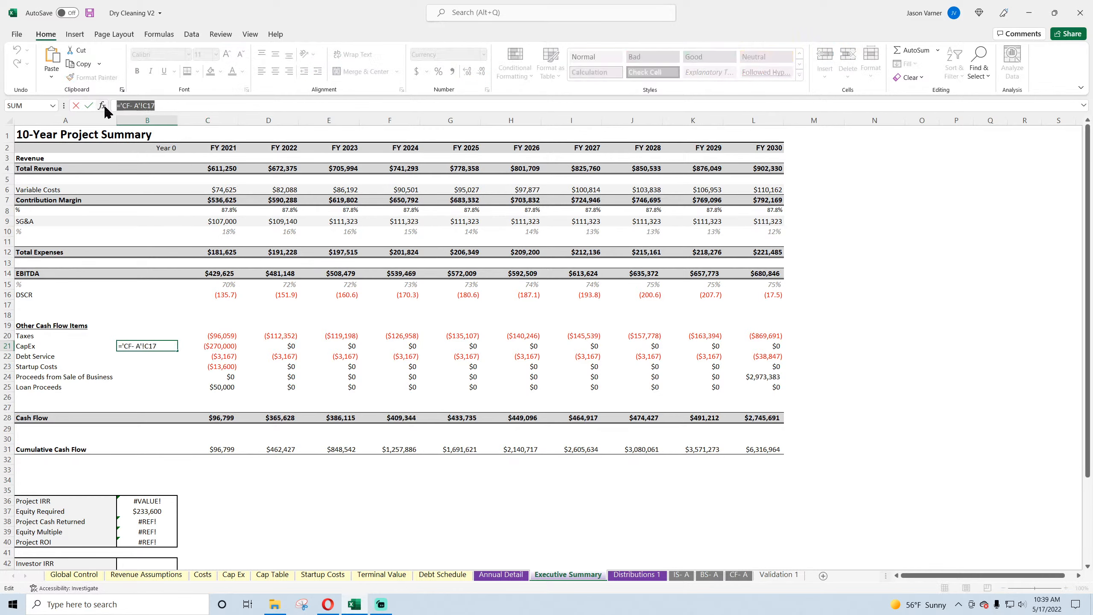
{"action": "right_click", "coordinate": [137, 107]}
{"action": "left_click", "coordinate": [162, 163]}
{"action": "key", "text": "Return"}
Step: Clear the FY 2021 CapEx cell C21
{"action": "left_click", "coordinate": [225, 348]}
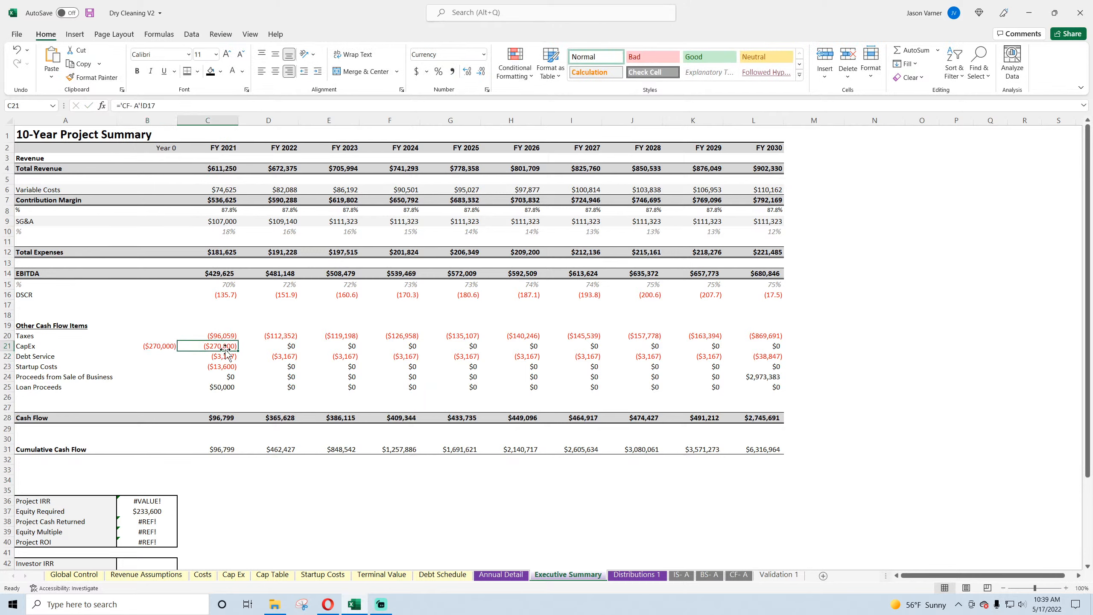
{"action": "key", "text": "BackSpace"}
{"action": "key", "text": "Return"}
Step: Move the Startup Costs formula =-'Annual Detail'!D77 from the FY 2021 cell C23 to the Year 0 cell B23
{"action": "left_click", "coordinate": [224, 371]}
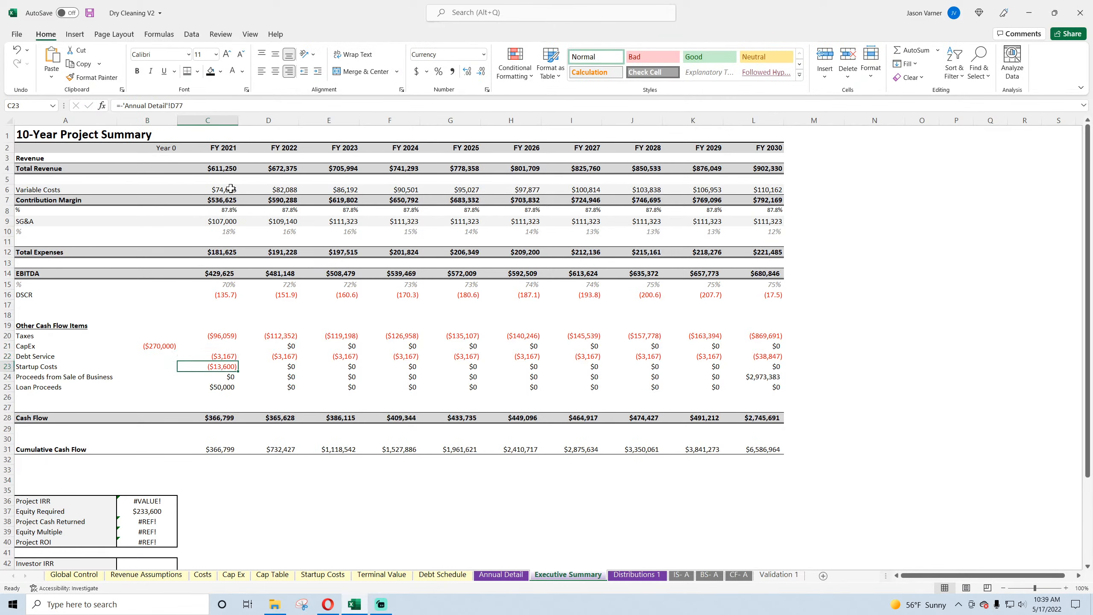
{"action": "left_click_drag", "start_coordinate": [207, 106], "coordinate": [116, 106]}
{"action": "right_click", "coordinate": [137, 106]}
{"action": "left_click", "coordinate": [162, 125]}
{"action": "key", "text": "Escape"}
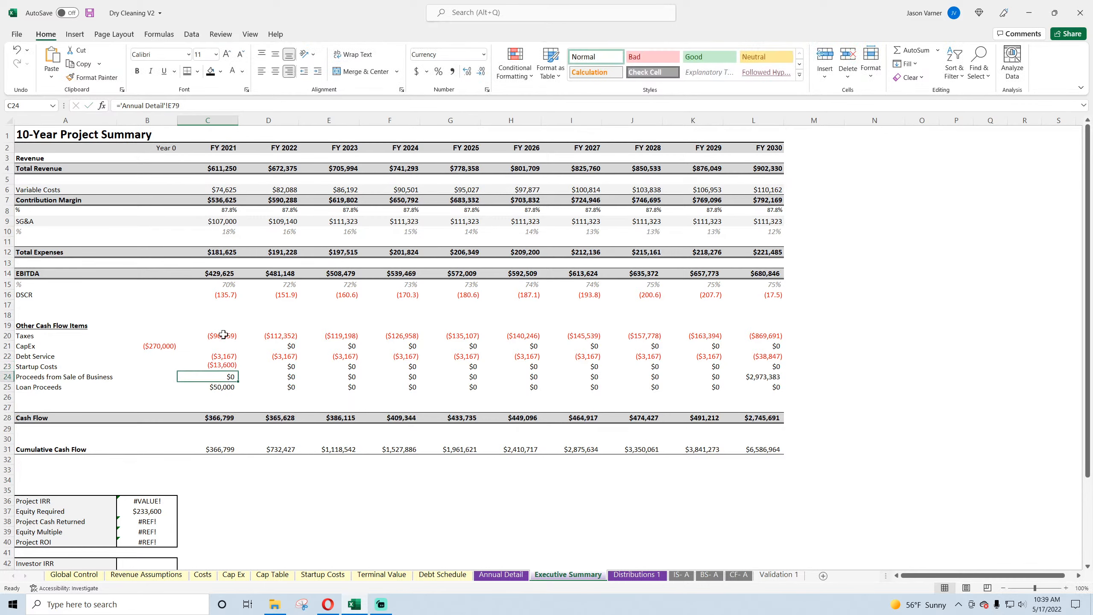
{"action": "left_click", "coordinate": [147, 366]}
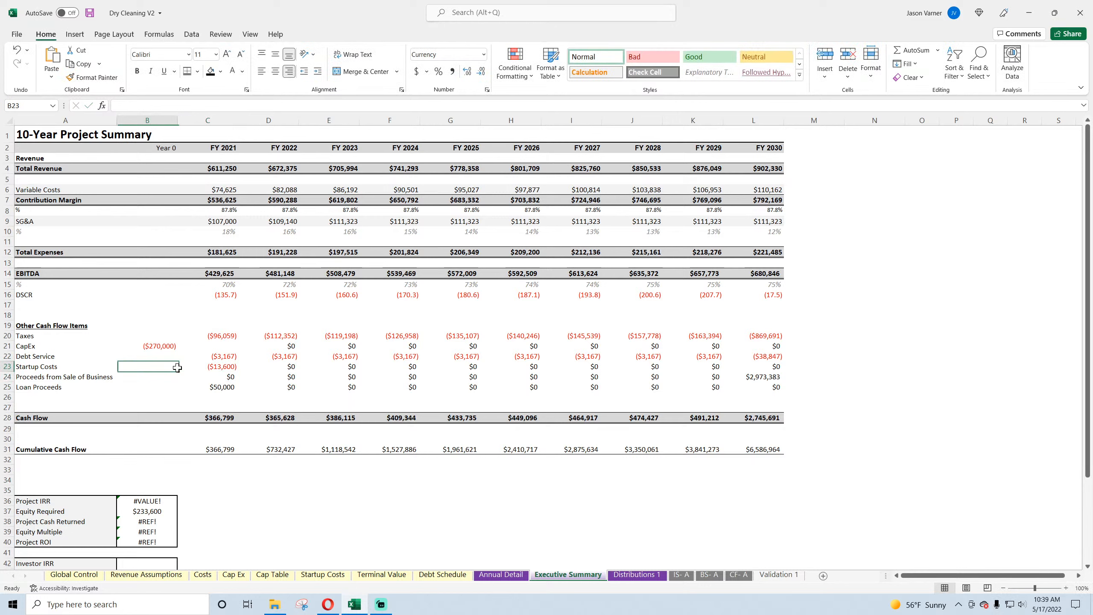
{"action": "right_click", "coordinate": [177, 106]}
{"action": "left_click", "coordinate": [193, 156]}
{"action": "key", "text": "Return"}
{"action": "left_click", "coordinate": [223, 366]}
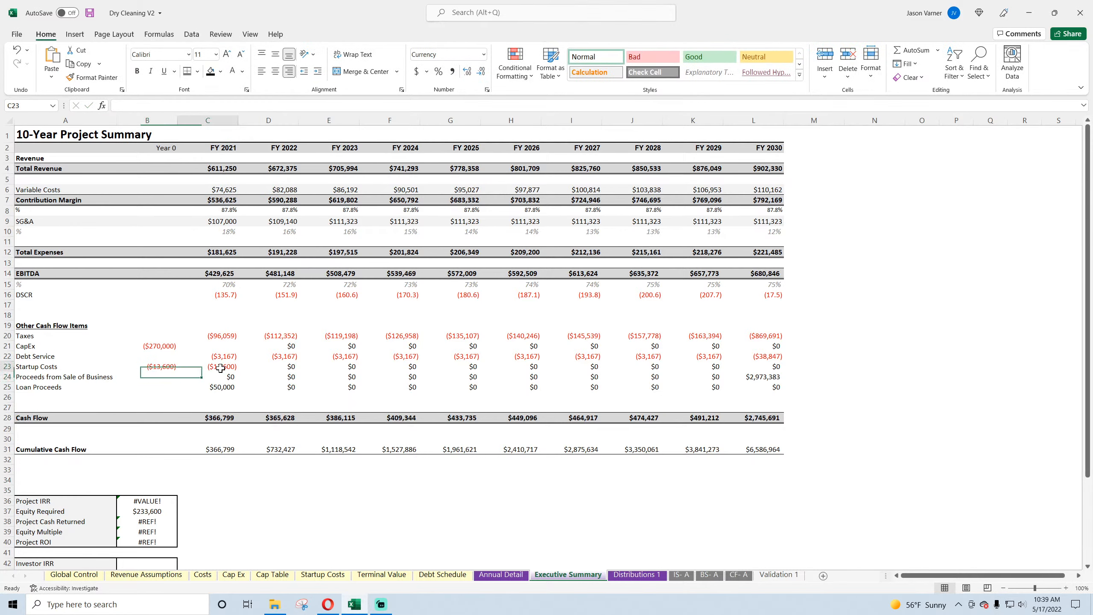
{"action": "key", "text": "Delete"}
Step: Fill the FY 2021 Cash Flow formula from C28 back into the Year 0 cell B28
{"action": "left_click", "coordinate": [227, 418]}
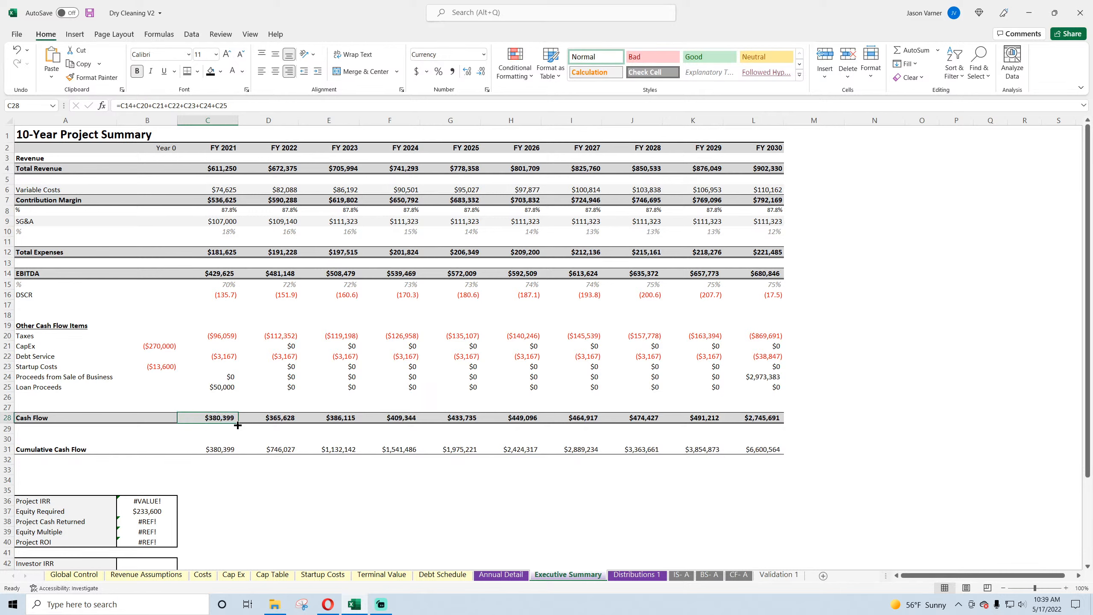
{"action": "left_click_drag", "start_coordinate": [238, 425], "coordinate": [135, 425]}
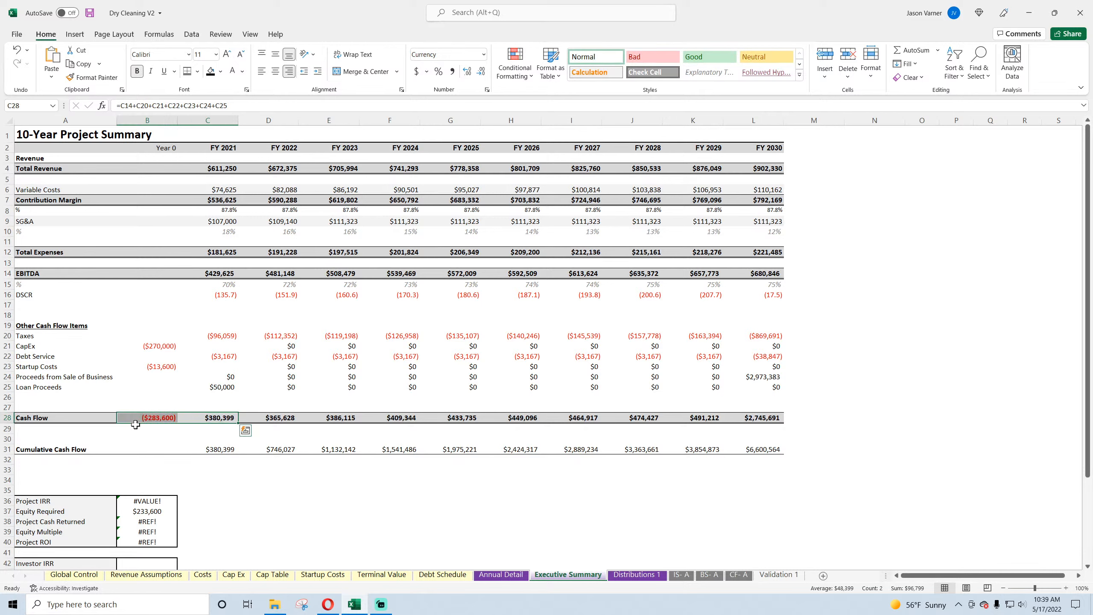
{"action": "left_click", "coordinate": [161, 418]}
Step: Copy the FY 2021 Loan Proceeds formula ='CF- A'!D24 into the Year 0 cell B25, keeping its reference unshifted
{"action": "left_click", "coordinate": [222, 388]}
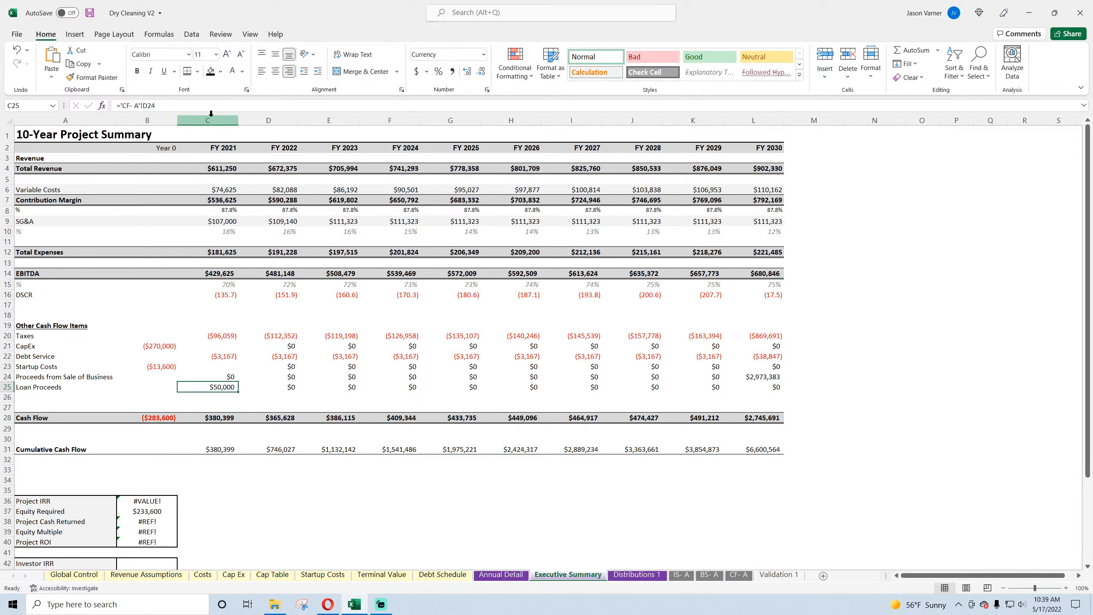
{"action": "left_click_drag", "start_coordinate": [184, 108], "coordinate": [95, 113]}
{"action": "right_click", "coordinate": [137, 107]}
{"action": "left_click", "coordinate": [162, 131]}
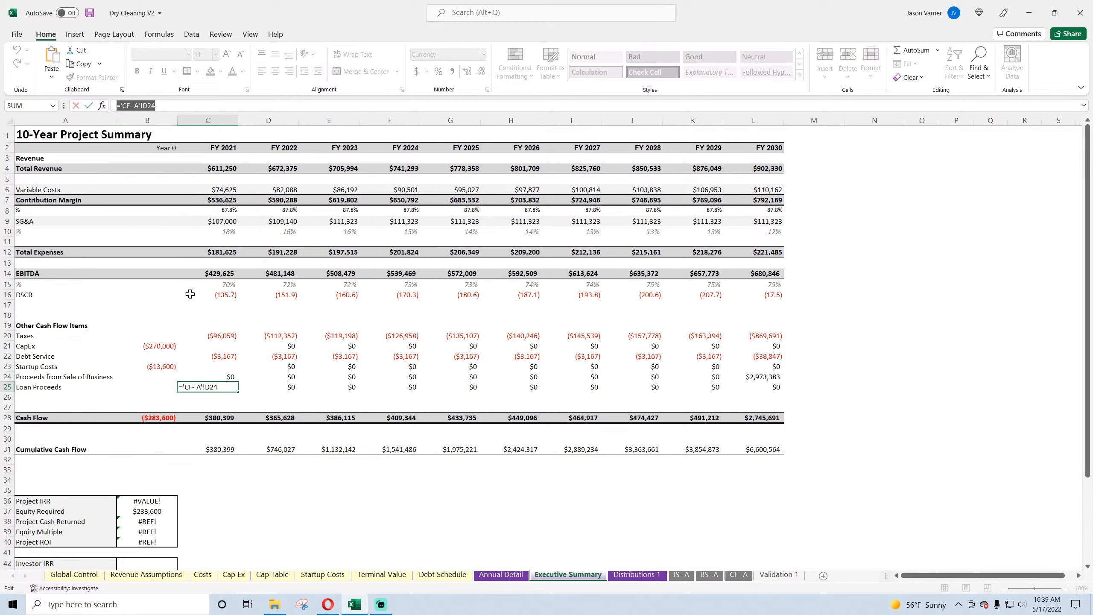
{"action": "left_click", "coordinate": [168, 387]}
{"action": "right_click", "coordinate": [163, 104]}
{"action": "left_click", "coordinate": [188, 158]}
{"action": "key", "text": "Return"}
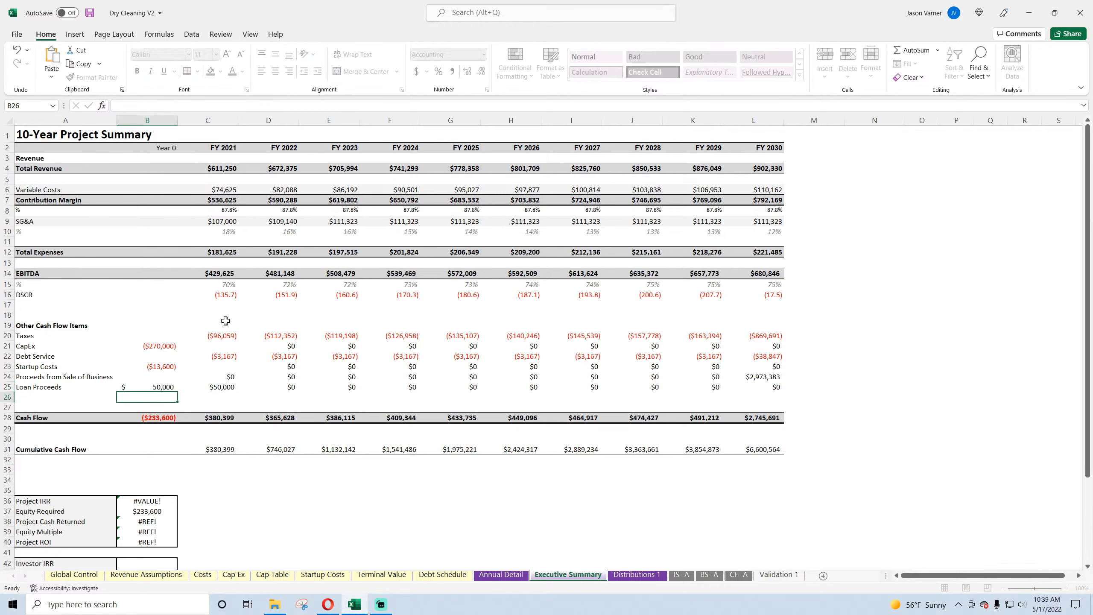
Step: Replace the FY 2021 Loan Proceeds in C25 with 0 and fill it across the row through FY 2030
{"action": "left_click", "coordinate": [231, 388]}
{"action": "key", "text": "Delete"}
{"action": "left_click", "coordinate": [285, 389]}
{"action": "left_click", "coordinate": [232, 389]}
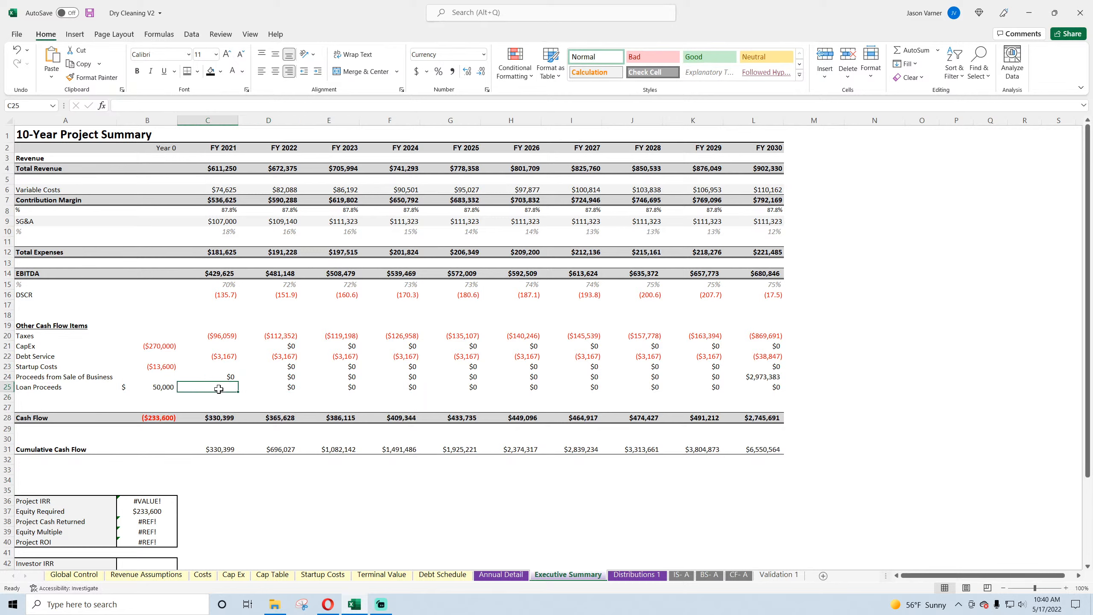
{"action": "type", "text": "0"}
{"action": "key", "text": "Return"}
{"action": "left_click", "coordinate": [235, 390]}
{"action": "left_click_drag", "start_coordinate": [238, 392], "coordinate": [775, 394]}
Step: Format the Other Cash Flow Items B20:L25 as $ currency with 0 decimals and red parenthesised negatives, and save the workbook
{"action": "left_click_drag", "start_coordinate": [760, 388], "coordinate": [166, 333]}
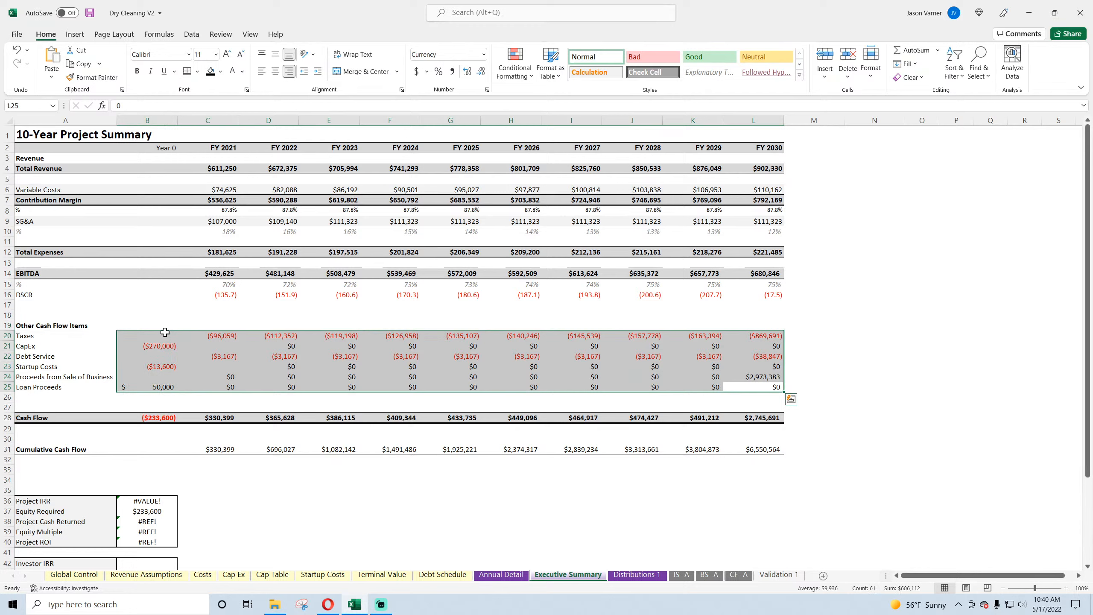
{"action": "left_click", "coordinate": [486, 90]}
{"action": "left_click", "coordinate": [43, 386]}
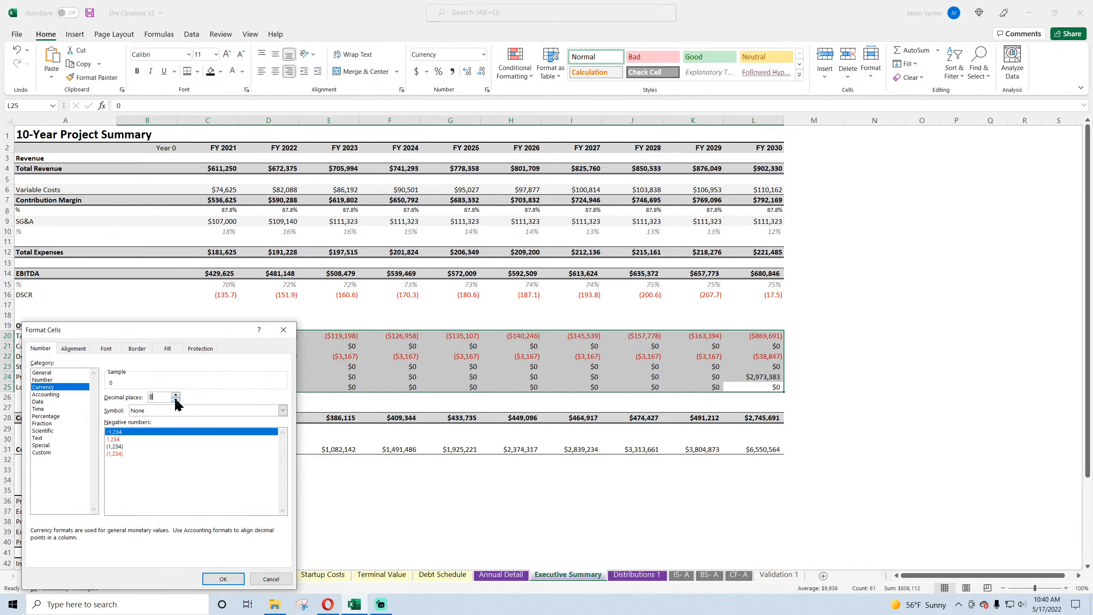
{"action": "left_click", "coordinate": [177, 409]}
{"action": "left_click", "coordinate": [130, 439]}
{"action": "left_click", "coordinate": [129, 453]}
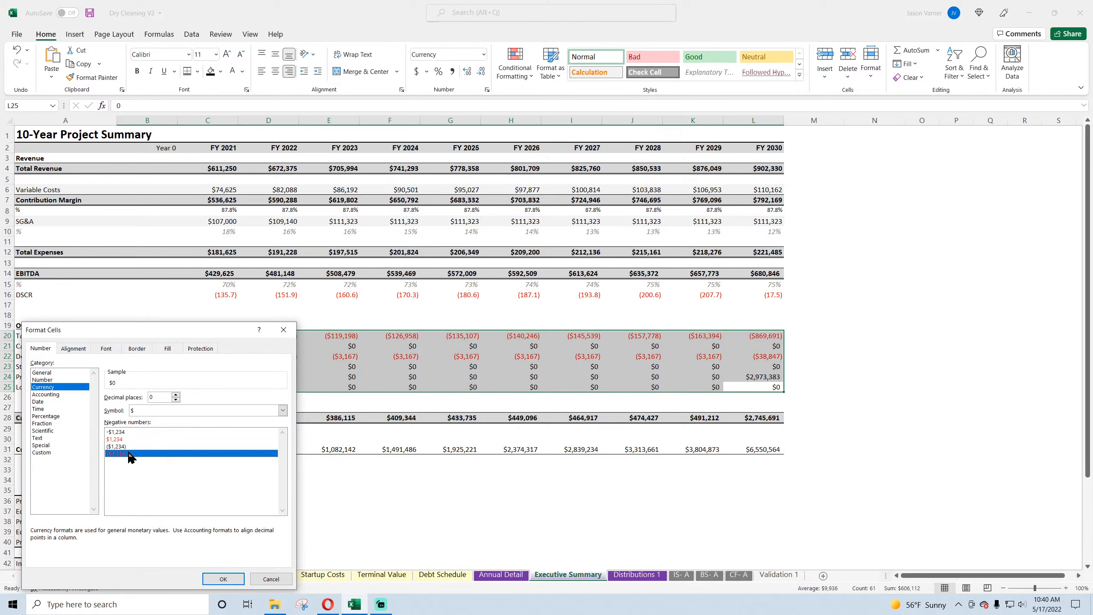
{"action": "left_click", "coordinate": [223, 579]}
{"action": "left_click", "coordinate": [268, 500]}
{"action": "left_click", "coordinate": [90, 15]}
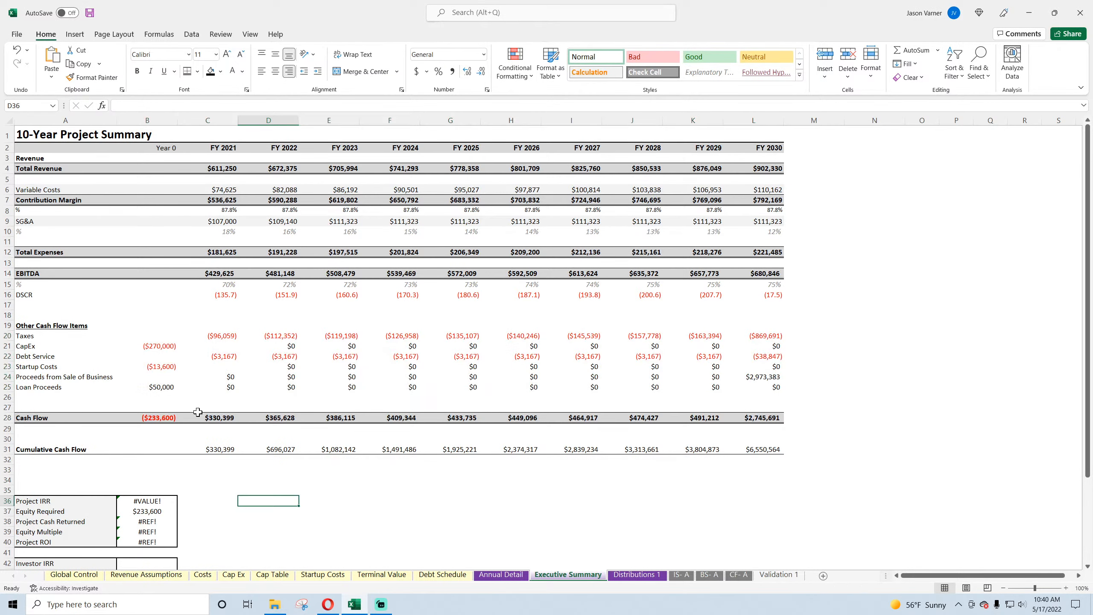
Step: Set the Year 0 Cumulative Cash Flow in B31 equal to the Year 0 Cash Flow in B28
{"action": "left_click", "coordinate": [222, 450]}
{"action": "left_click_drag", "start_coordinate": [239, 453], "coordinate": [156, 451]}
{"action": "left_click", "coordinate": [156, 450]}
{"action": "type", "text": "="}
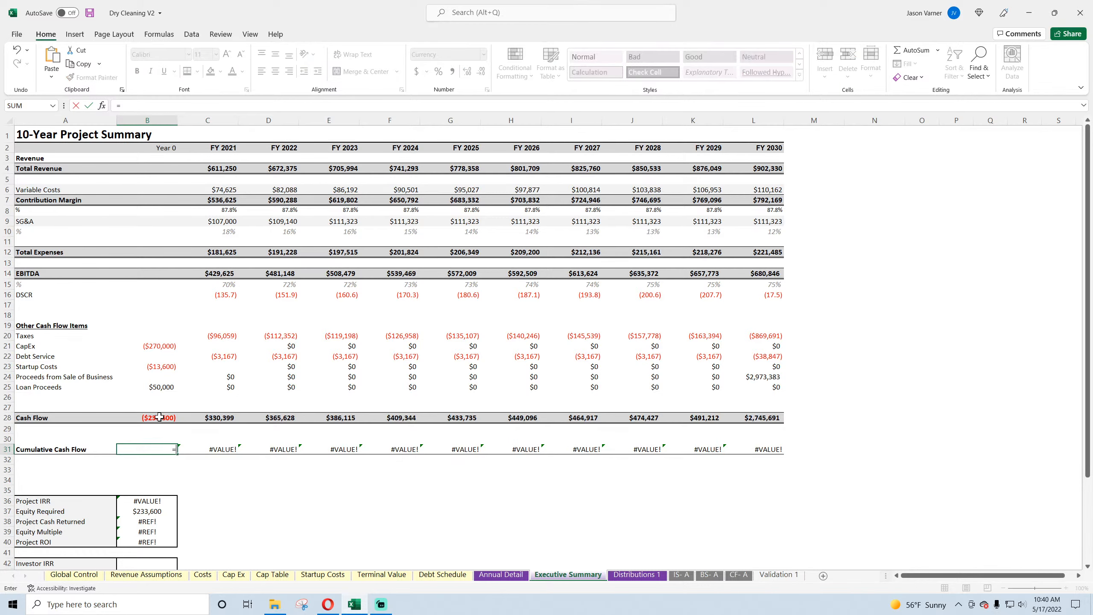
{"action": "left_click", "coordinate": [160, 418]}
{"action": "key", "text": "Return"}
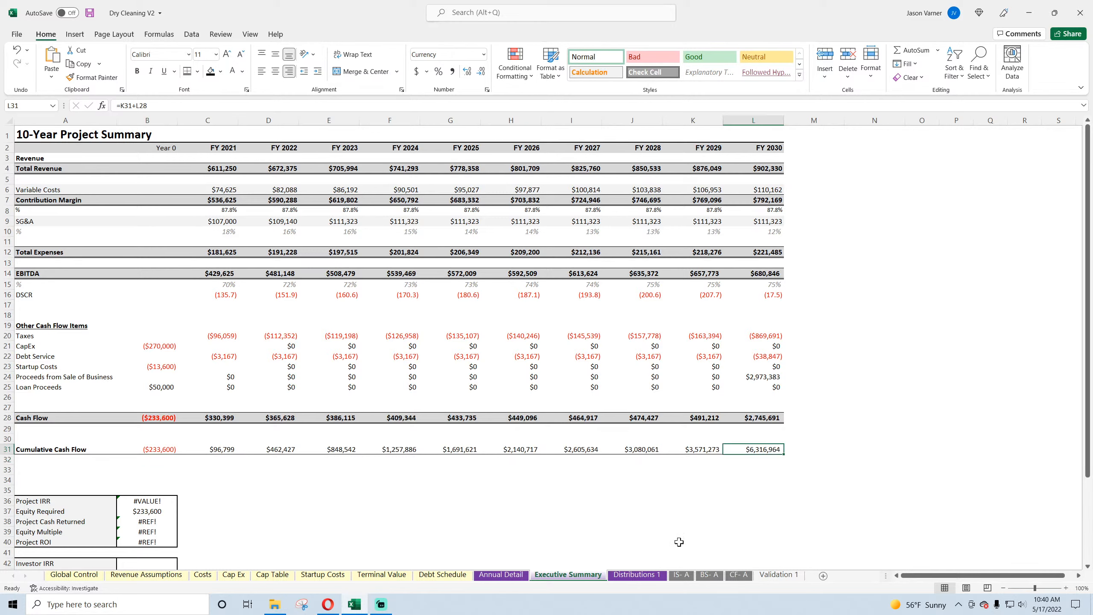
Step: Compare the FY 2030 Cumulative Cash Flow on Annual Detail with the Executive Summary, and view the return metrics below
{"action": "left_click", "coordinate": [499, 575]}
{"action": "left_click", "coordinate": [775, 419]}
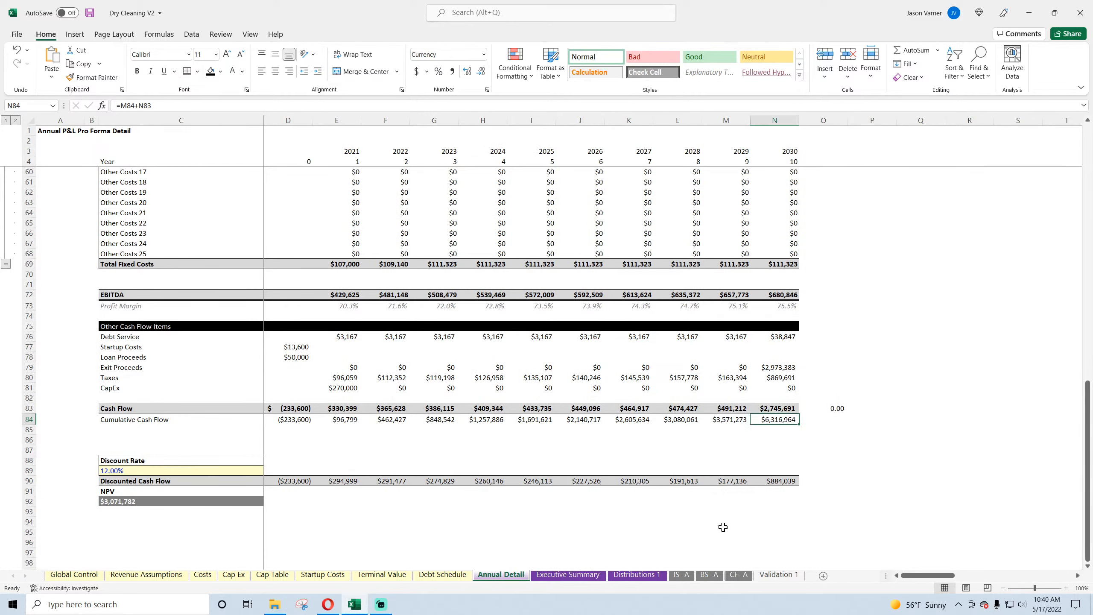
{"action": "left_click", "coordinate": [568, 575]}
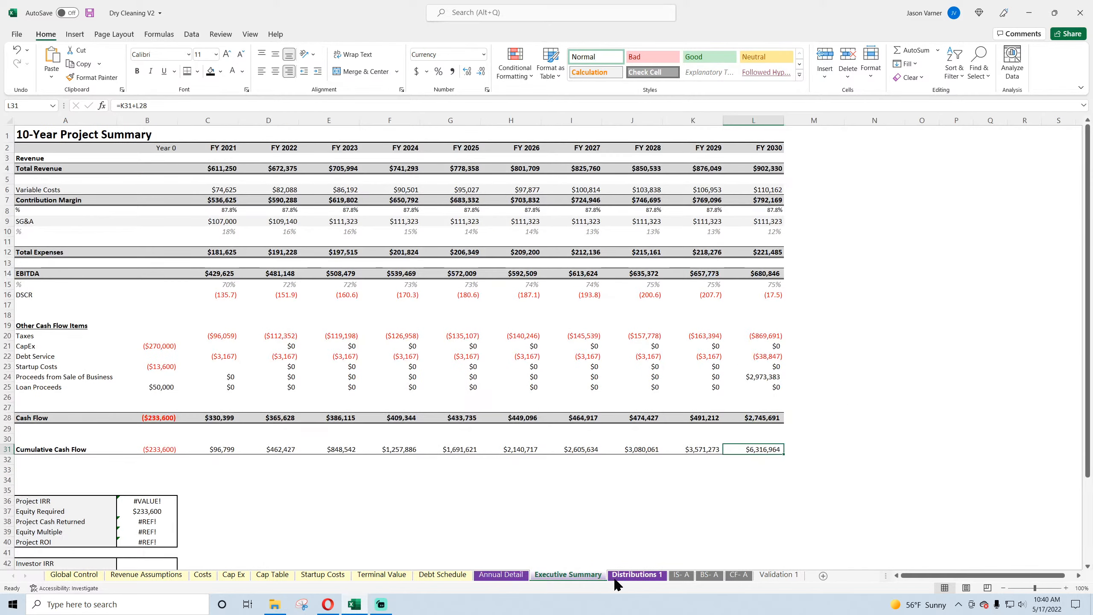
{"action": "scroll", "coordinate": [491, 508], "scroll_direction": "down", "scroll_amount": 4}
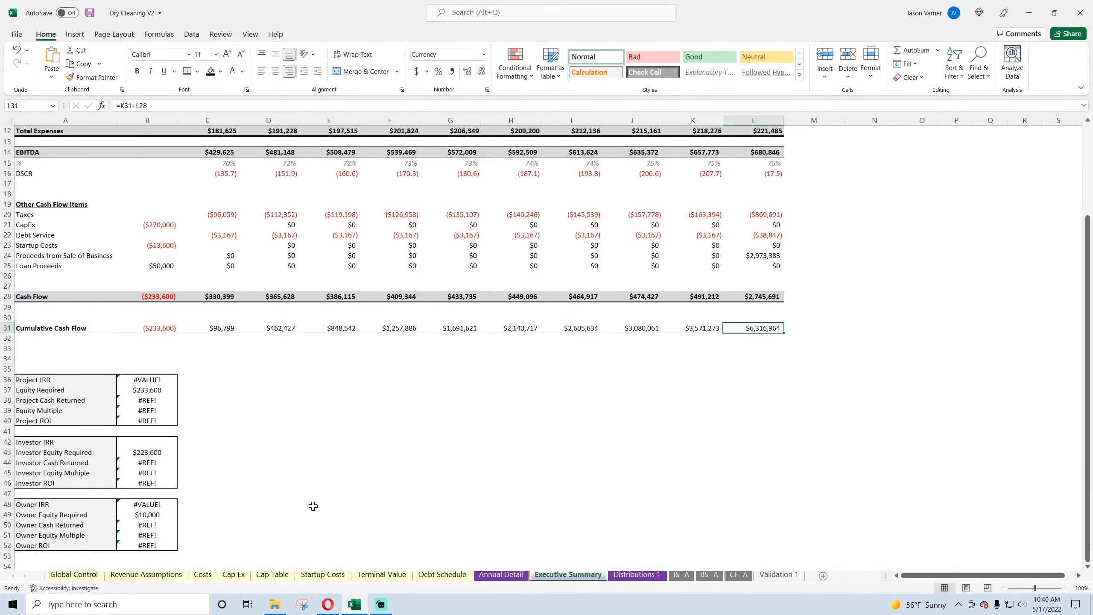
Step: Save the workbook, and on Distributions 1 set the sum range of the FY 2021 Total Cash Returns formula to 'Annual Detail'!83:83
{"action": "left_click", "coordinate": [614, 572]}
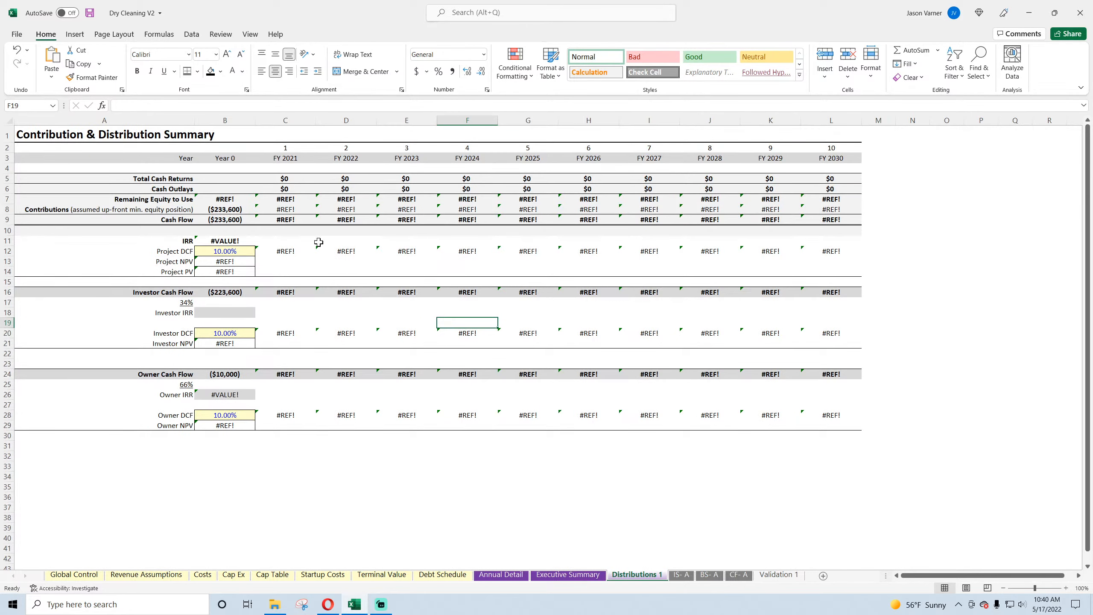
{"action": "left_click", "coordinate": [89, 16]}
{"action": "left_click", "coordinate": [284, 178]}
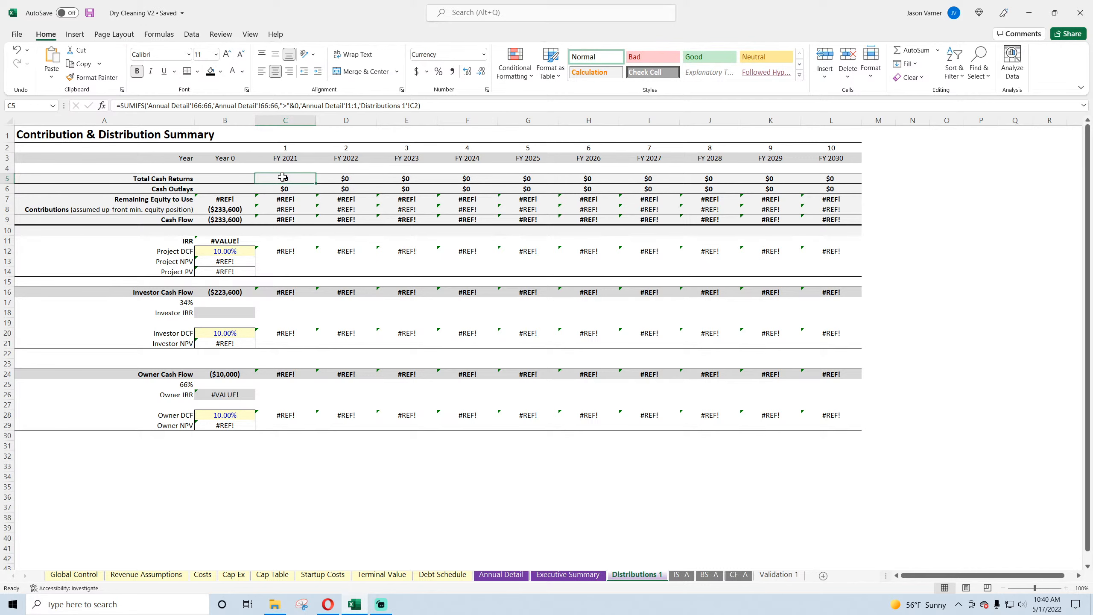
{"action": "left_click", "coordinate": [508, 575]}
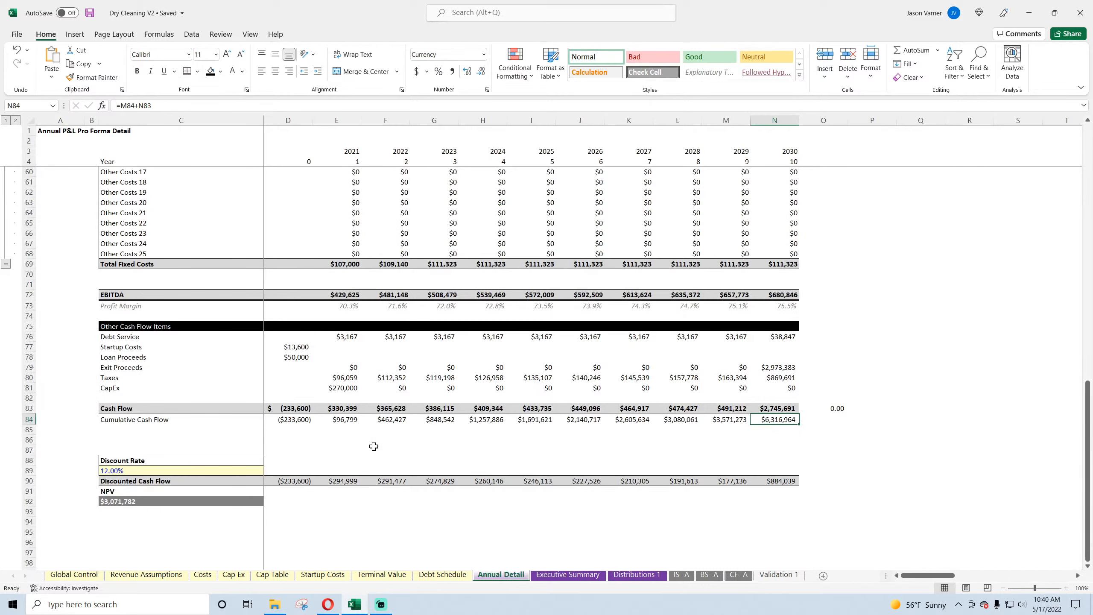
{"action": "left_click", "coordinate": [289, 410]}
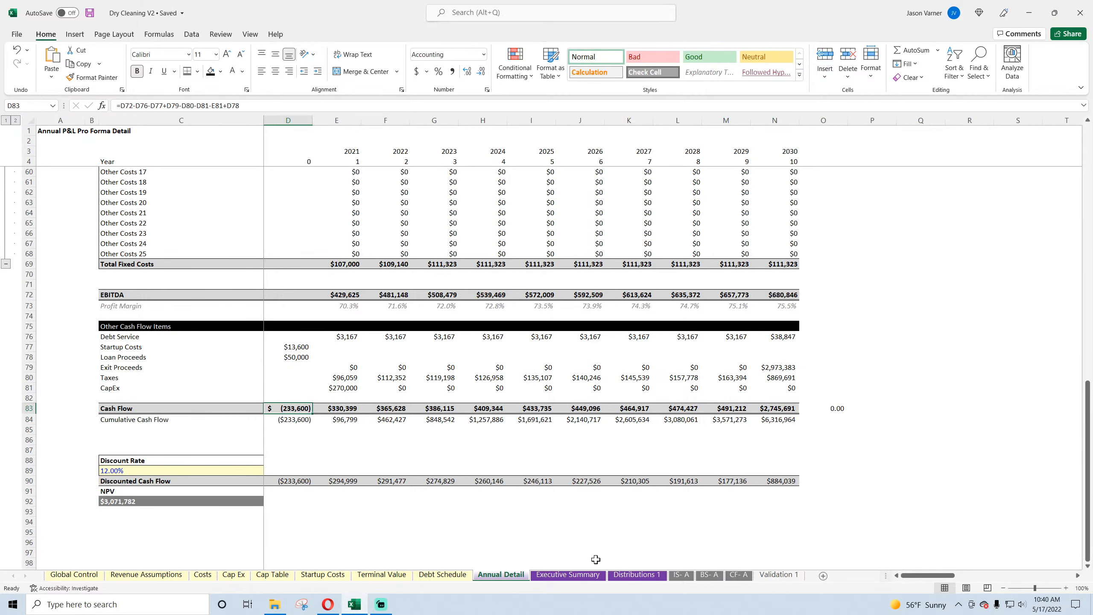
{"action": "left_click", "coordinate": [634, 576]}
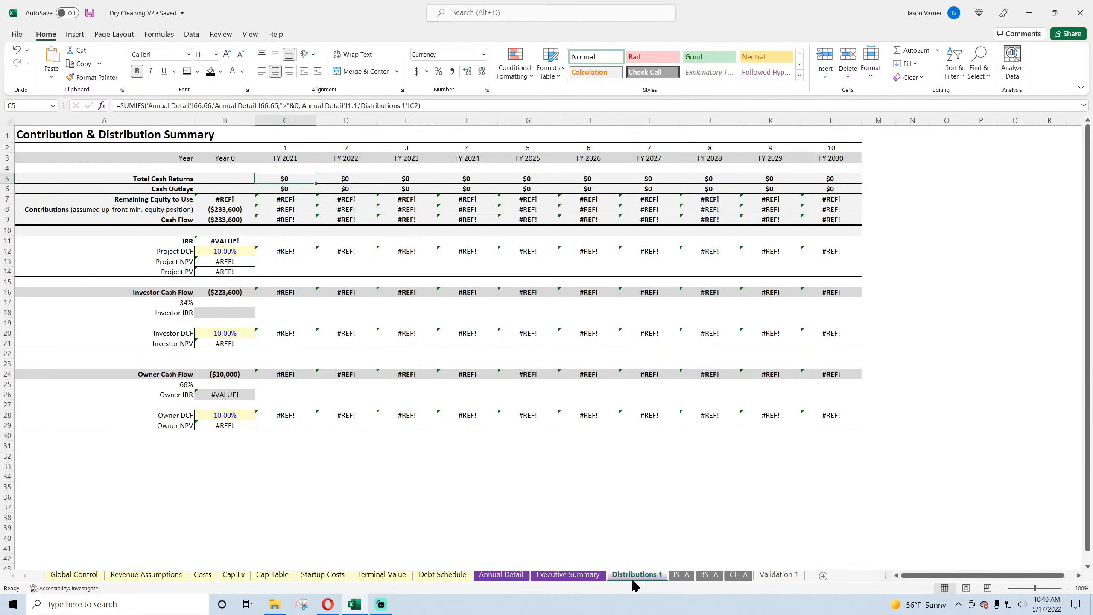
{"action": "left_click", "coordinate": [215, 108]}
{"action": "key", "text": "BackSpace"}
{"action": "type", "text": "83"}
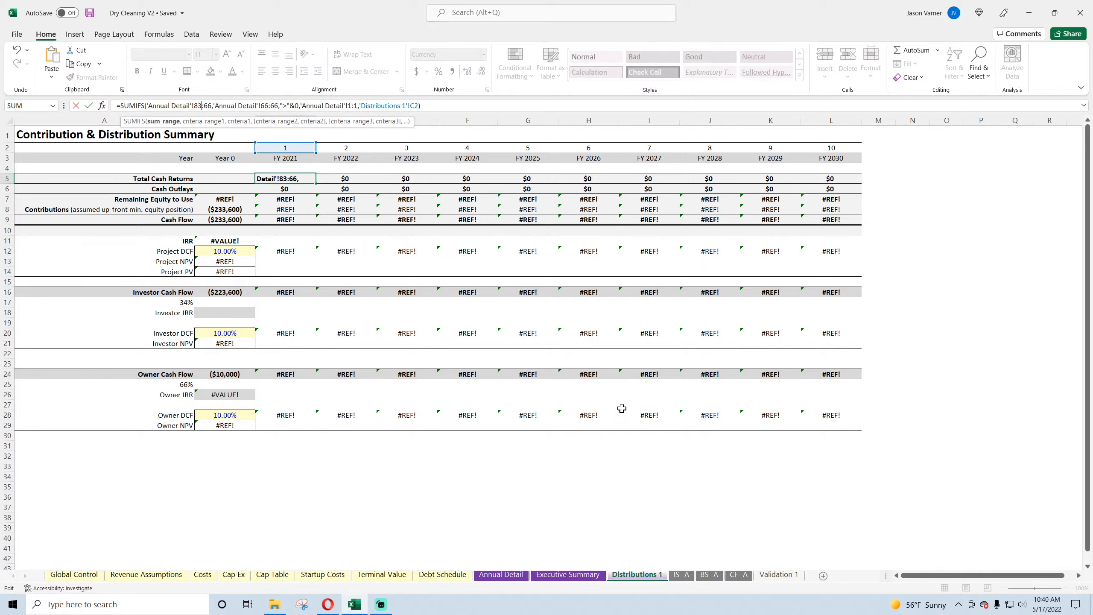
{"action": "key", "text": "BackSpace"}
{"action": "key", "text": "BackSpace"}
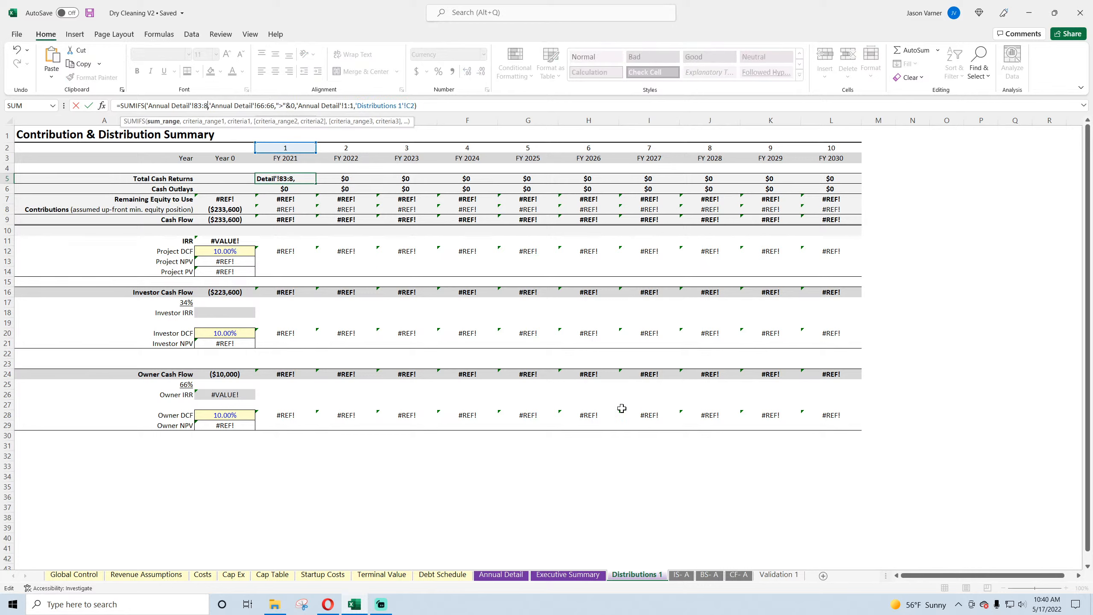
{"action": "type", "text": "83"}
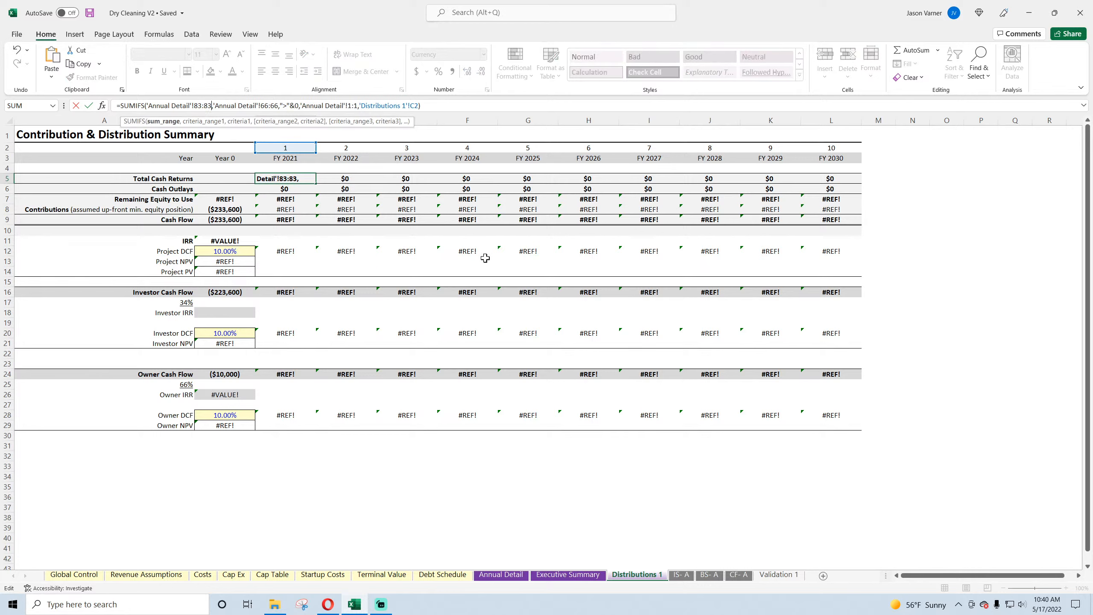
Step: Set the first criteria range of the Total Cash Returns formula in C5 to 'Annual Detail'!83:83
{"action": "left_click", "coordinate": [266, 105]}
{"action": "key", "text": "BackSpace"}
{"action": "key", "text": "BackSpace"}
{"action": "type", "text": "83"}
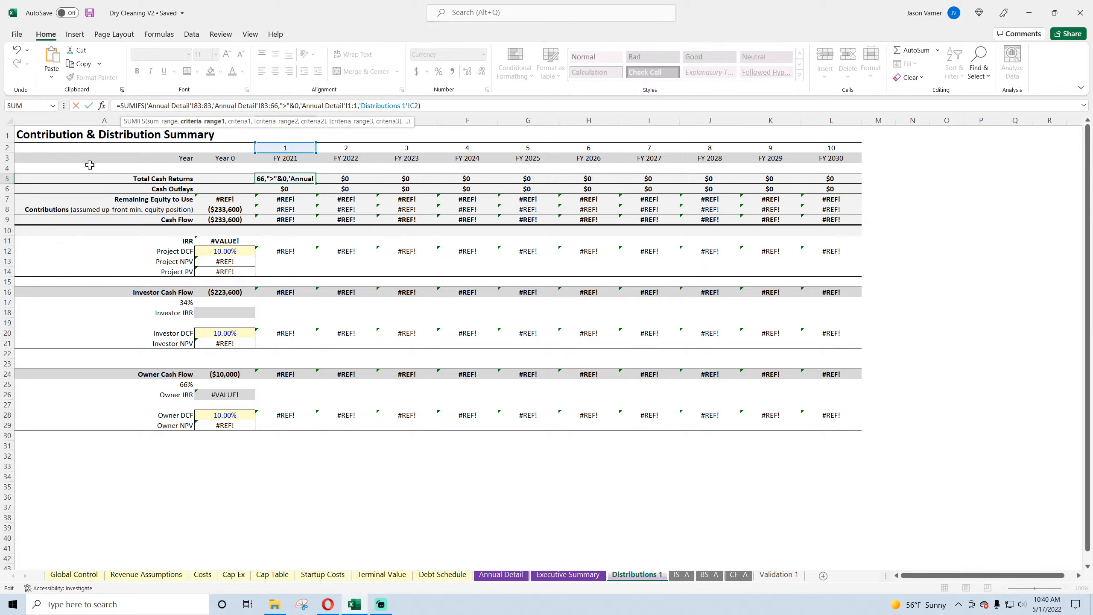
{"action": "key", "text": "Right"}
{"action": "key", "text": "Delete"}
{"action": "key", "text": "Delete"}
{"action": "type", "text": "83"}
{"action": "key", "text": "Return"}
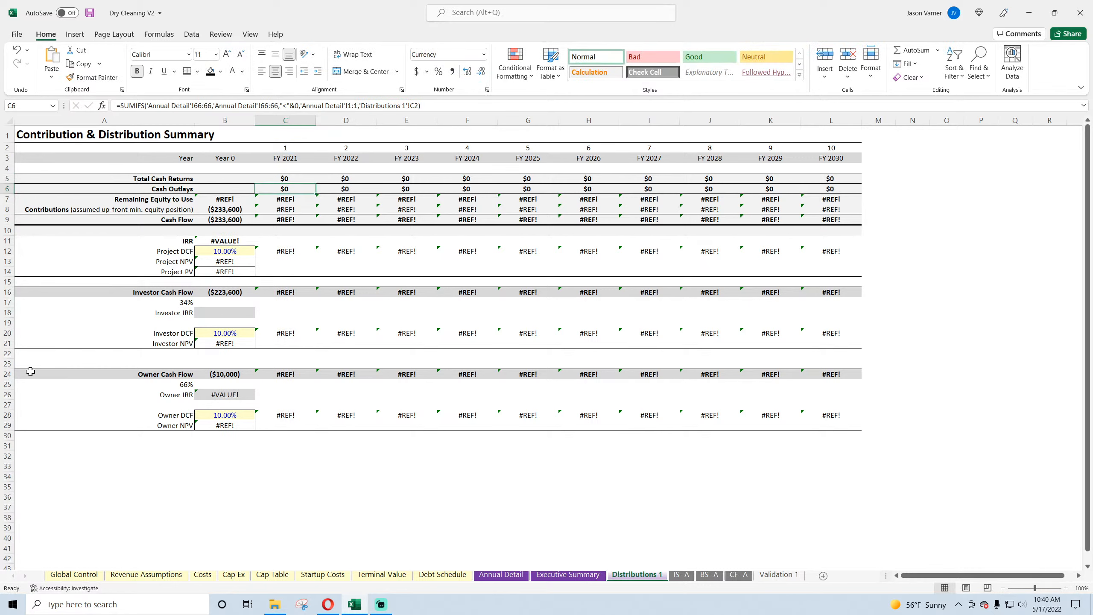
Step: Set the sum range of the FY 2021 Cash Outlays formula in C6 to 'Annual Detail'!83:83
{"action": "left_click", "coordinate": [199, 105]}
{"action": "key", "text": "BackSpace"}
{"action": "key", "text": "BackSpace"}
{"action": "type", "text": "83"}
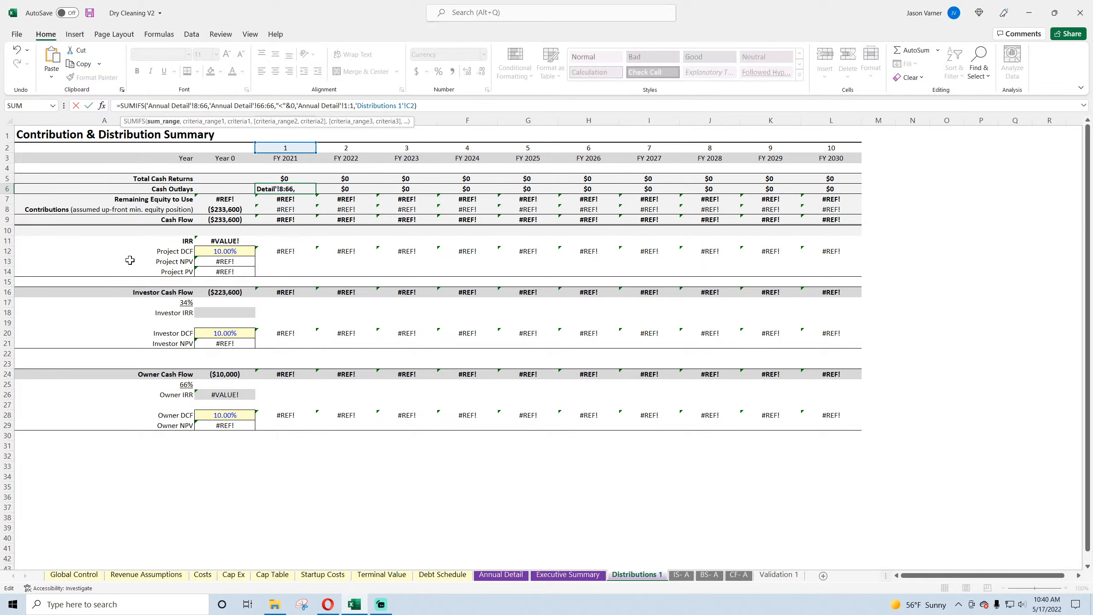
{"action": "left_click", "coordinate": [211, 105]}
{"action": "key", "text": "BackSpace"}
{"action": "key", "text": "BackSpace"}
{"action": "type", "text": "83"}
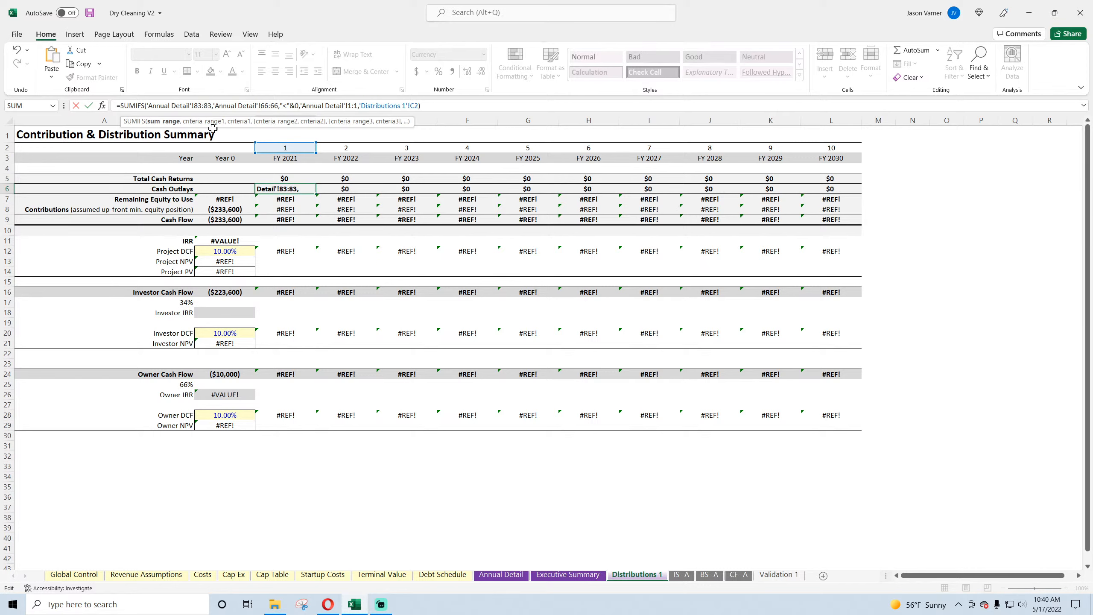
Step: Set the first criteria range of the Cash Outlays formula to 'Annual Detail'!83:83 and fill C5:C6 across through FY 2030
{"action": "left_click", "coordinate": [270, 102]}
{"action": "key", "text": "BackSpace"}
{"action": "key", "text": "BackSpace"}
{"action": "type", "text": "83"}
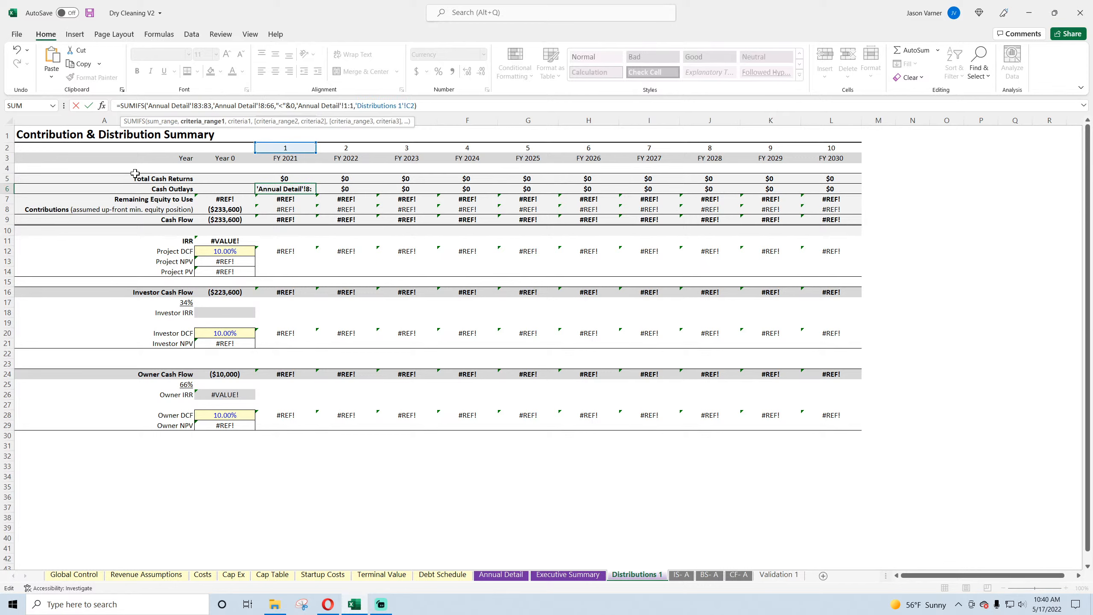
{"action": "key", "text": "Right"}
{"action": "key", "text": "Right"}
{"action": "key", "text": "Right"}
{"action": "key", "text": "BackSpace"}
{"action": "key", "text": "BackSpace"}
{"action": "type", "text": "83"}
{"action": "key", "text": "Return"}
{"action": "left_click_drag", "start_coordinate": [302, 180], "coordinate": [856, 193]}
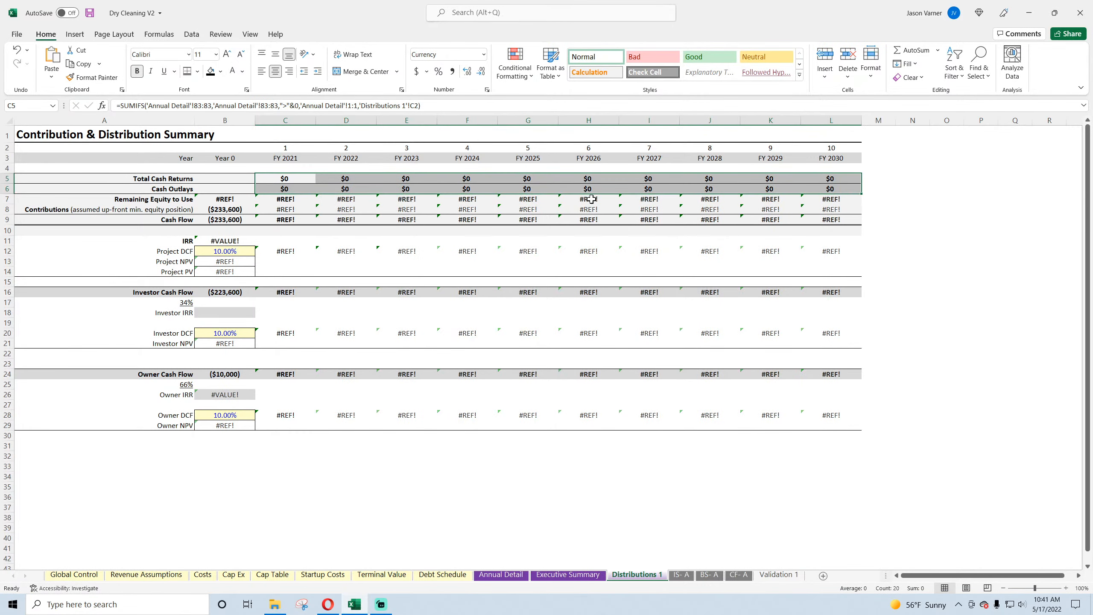
Step: Check the year number row on Annual Detail and set the second criteria range in the C5 Total Cash Returns formula to 'Annual Detail'!4:4
{"action": "left_click", "coordinate": [292, 177]}
{"action": "double_click", "coordinate": [291, 177]}
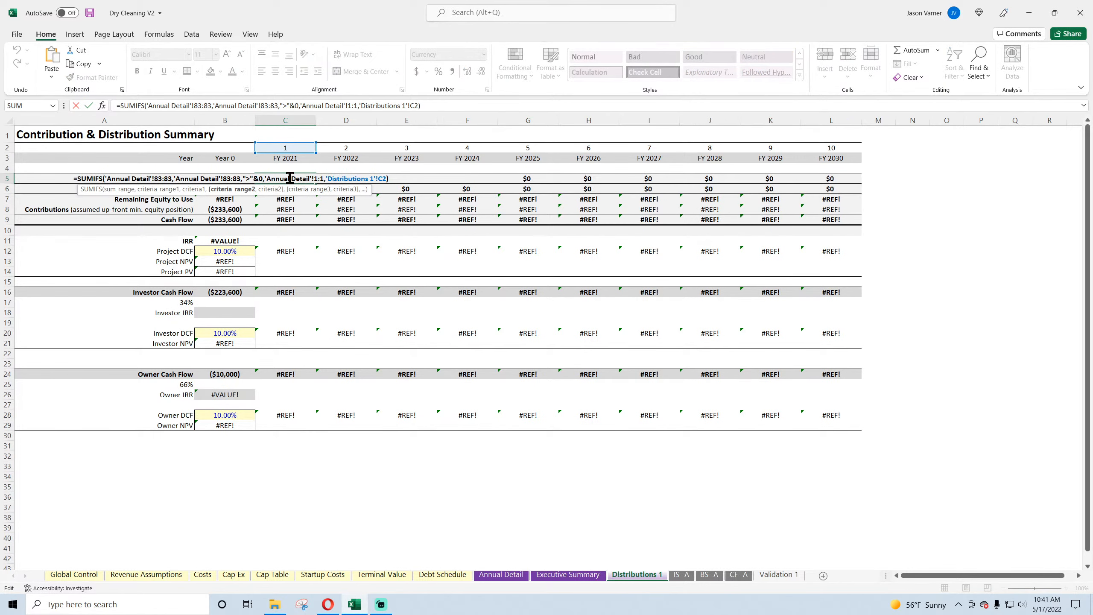
{"action": "key", "text": "Escape"}
{"action": "left_click", "coordinate": [501, 575]}
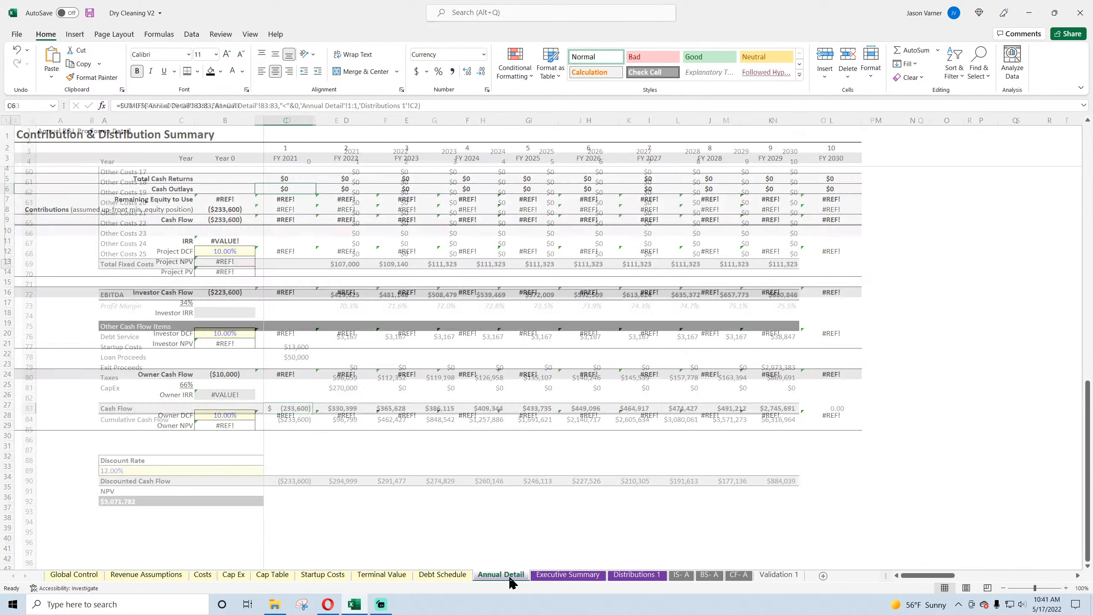
{"action": "left_click", "coordinate": [358, 161]}
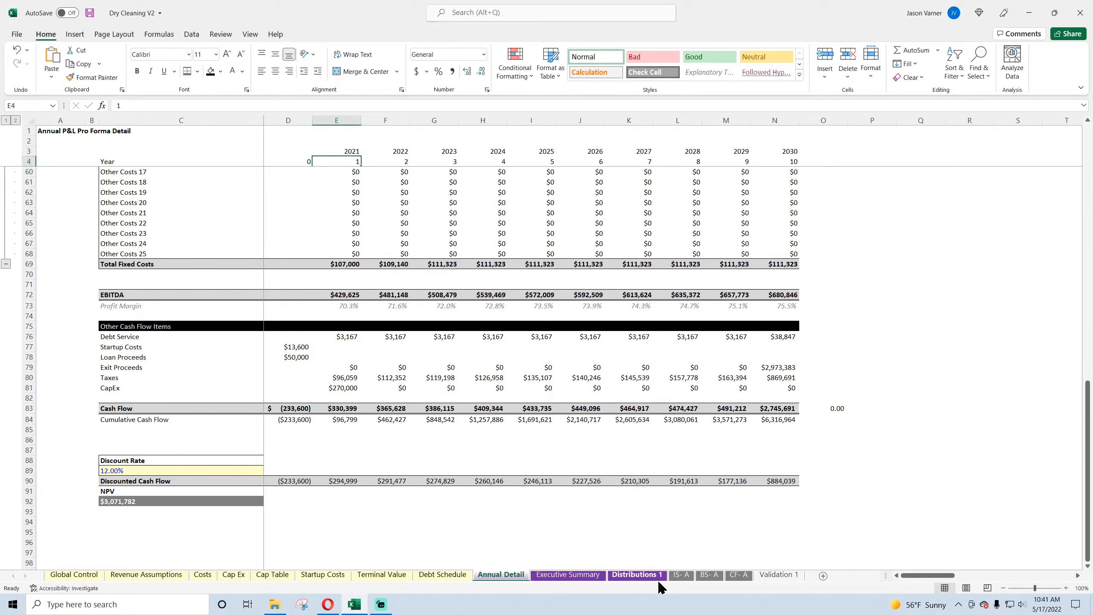
{"action": "left_click", "coordinate": [637, 575]}
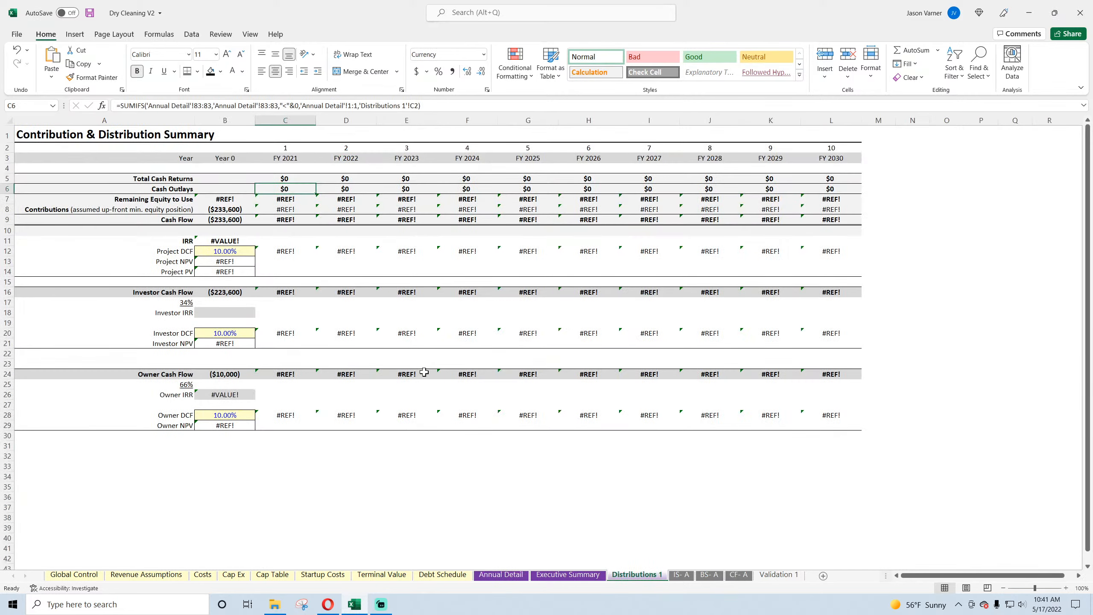
{"action": "left_click", "coordinate": [290, 178]}
{"action": "left_click", "coordinate": [350, 106]}
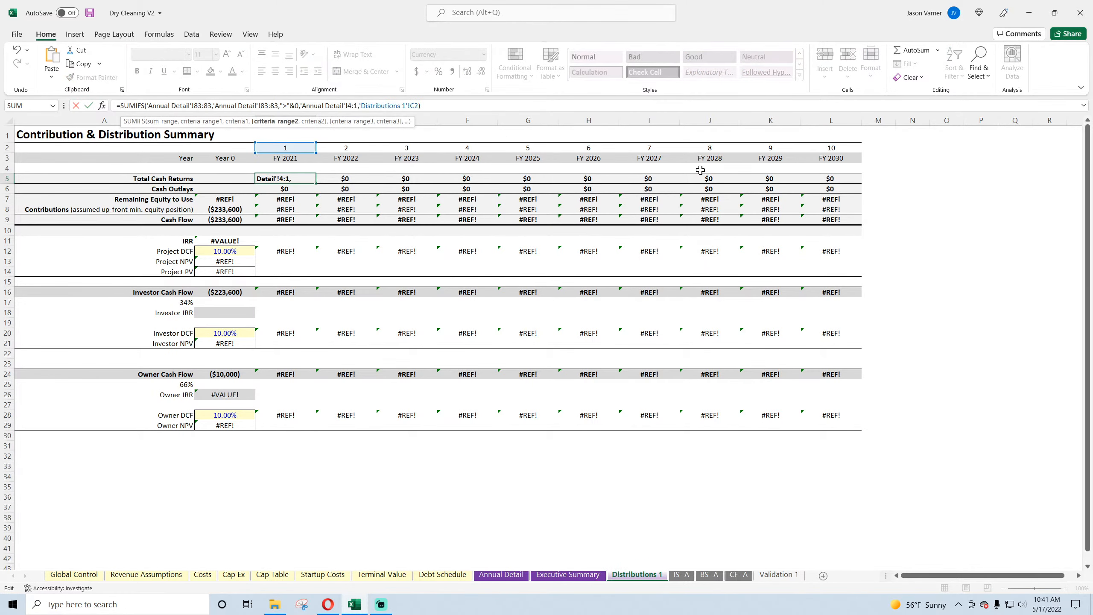
{"action": "key", "text": "BackSpace"}
{"action": "type", "text": "4"}
{"action": "key", "text": "Right"}
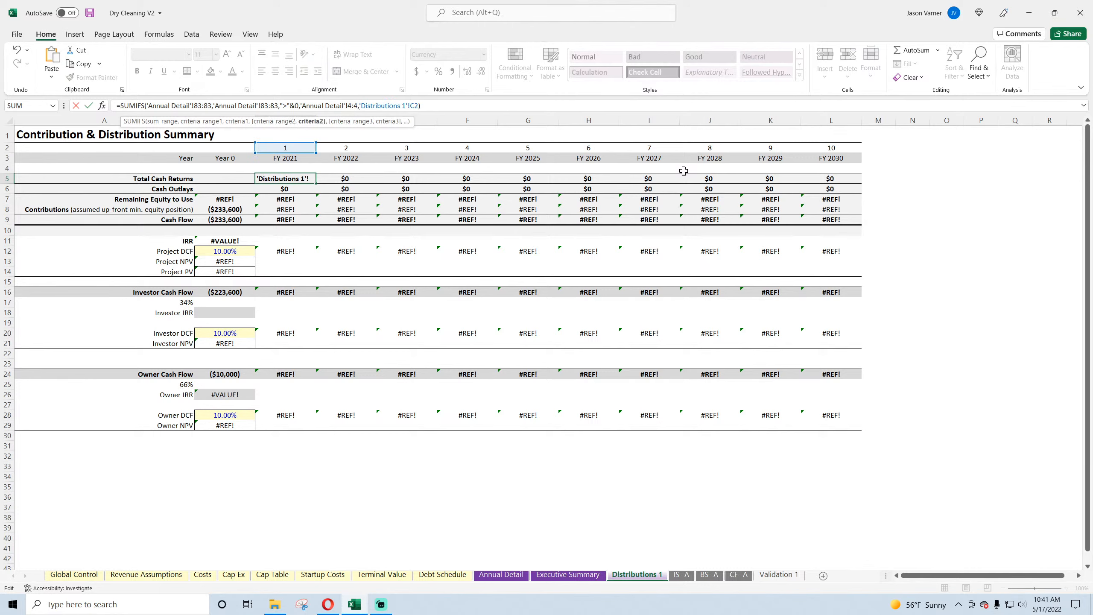
Step: Remove the 'Distributions 1'! sheet prefix from the last criterion of the C5 formula, leaving C2
{"action": "key", "text": "Right"}
{"action": "key", "text": "Right"}
{"action": "key", "text": "Right"}
{"action": "key", "text": "BackSpace"}
{"action": "key", "text": "BackSpace"}
{"action": "key", "text": "BackSpace"}
{"action": "key", "text": "BackSpace"}
{"action": "key", "text": "BackSpace"}
{"action": "key", "text": "BackSpace"}
{"action": "key", "text": "BackSpace"}
{"action": "key", "text": "BackSpace"}
{"action": "key", "text": "BackSpace"}
{"action": "key", "text": "BackSpace"}
{"action": "key", "text": "BackSpace"}
{"action": "key", "text": "BackSpace"}
{"action": "key", "text": "BackSpace"}
{"action": "key", "text": "BackSpace"}
{"action": "key", "text": "BackSpace"}
{"action": "key", "text": "BackSpace"}
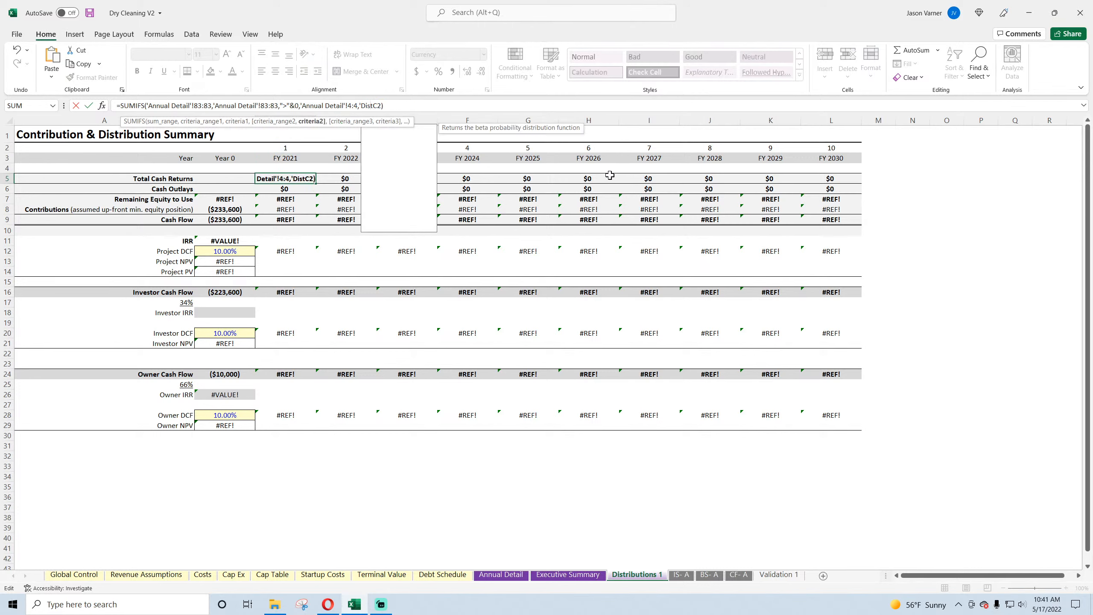
{"action": "key", "text": "BackSpace"}
{"action": "key", "text": "BackSpace"}
{"action": "key", "text": "Return"}
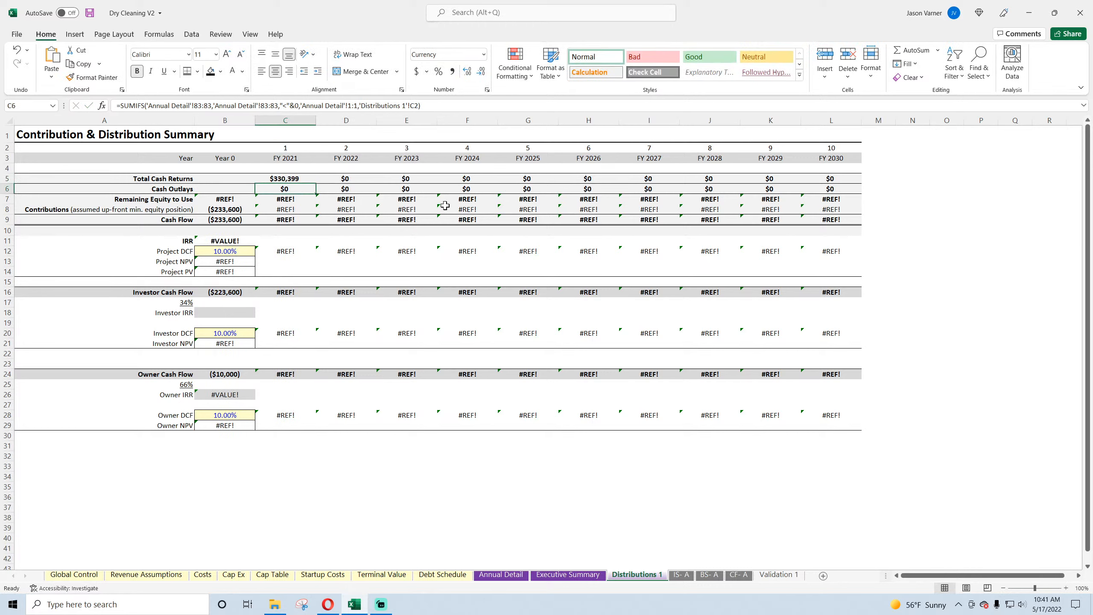
Step: Set the second criteria range of the FY 2021 Cash Outlays formula in C6 to 'Annual Detail'!4:4
{"action": "left_click", "coordinate": [349, 105]}
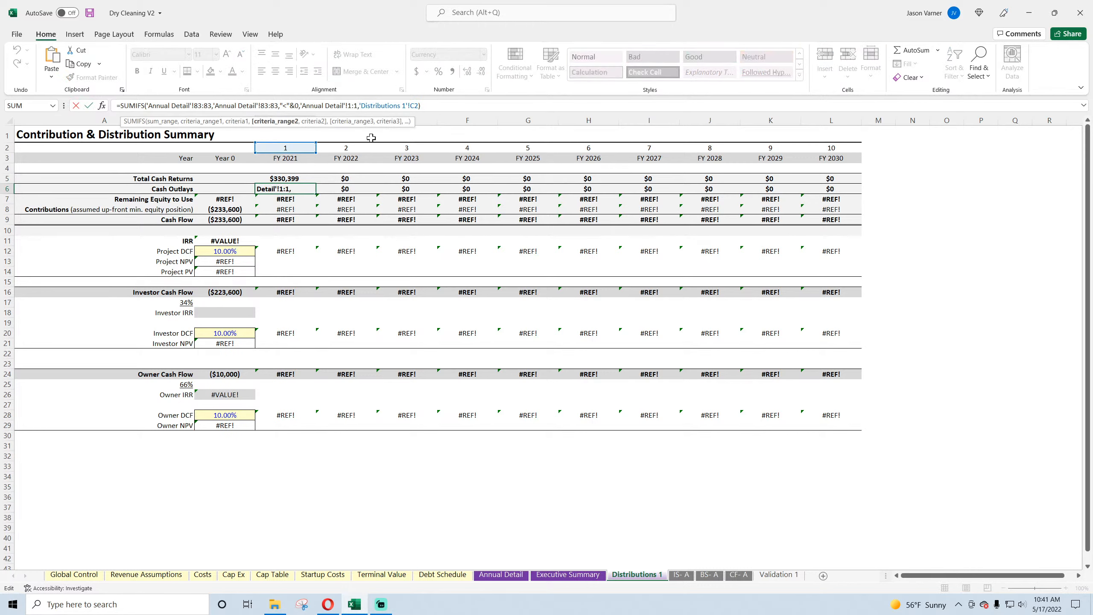
{"action": "key", "text": "BackSpace"}
{"action": "type", "text": "4"}
{"action": "key", "text": "BackSpace"}
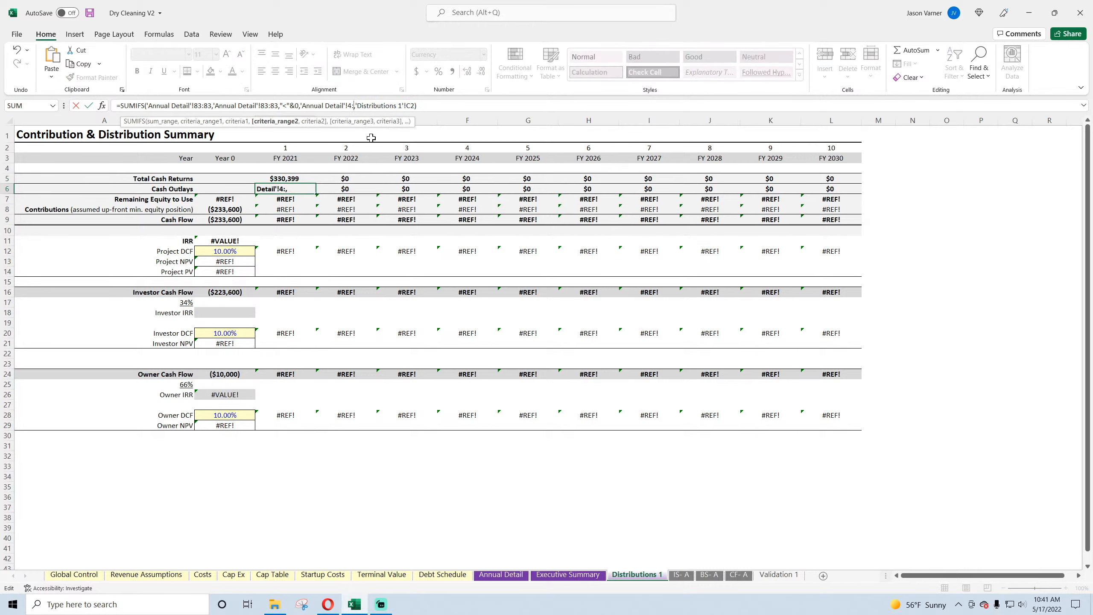
{"action": "type", "text": "4"}
Step: Remove the 'Distributions 1'! prefix from the C6 formula's last criterion, leaving C2, and fill C5:C6 across through FY 2030
{"action": "key", "text": "Right"}
{"action": "key", "text": "BackSpace"}
{"action": "key", "text": "BackSpace"}
{"action": "key", "text": "BackSpace"}
{"action": "key", "text": "BackSpace"}
{"action": "key", "text": "BackSpace"}
{"action": "key", "text": "BackSpace"}
{"action": "key", "text": "BackSpace"}
{"action": "key", "text": "BackSpace"}
{"action": "key", "text": "BackSpace"}
{"action": "key", "text": "BackSpace"}
{"action": "key", "text": "BackSpace"}
{"action": "key", "text": "BackSpace"}
{"action": "key", "text": "BackSpace"}
{"action": "key", "text": "BackSpace"}
{"action": "key", "text": "BackSpace"}
{"action": "key", "text": "BackSpace"}
{"action": "key", "text": "BackSpace"}
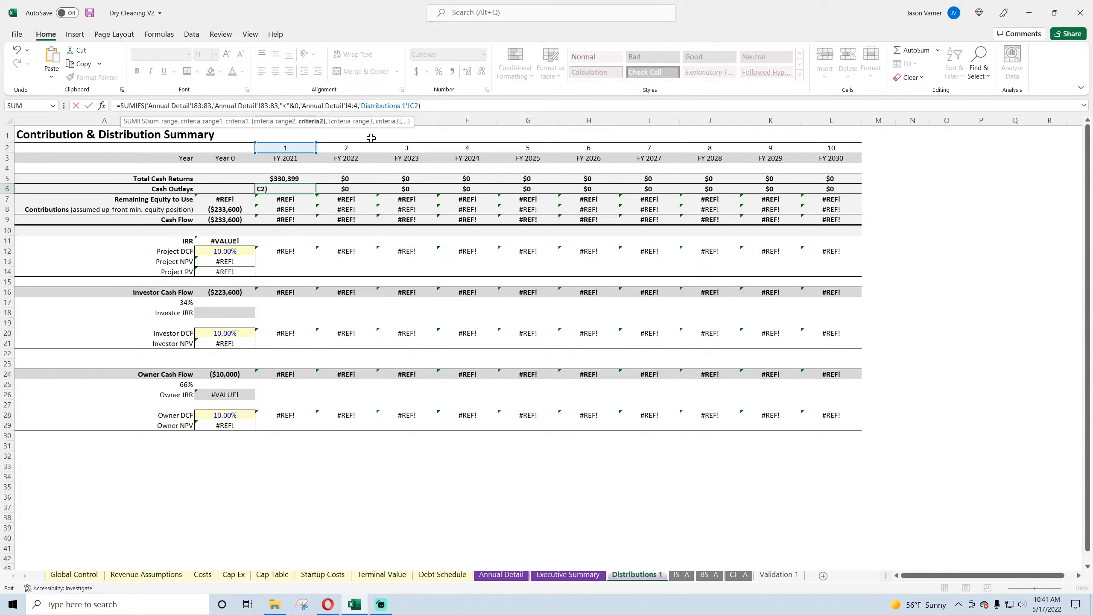
{"action": "type", "text": "D"}
{"action": "key", "text": "BackSpace"}
{"action": "key", "text": "BackSpace"}
{"action": "key", "text": "Return"}
{"action": "left_click", "coordinate": [278, 180]}
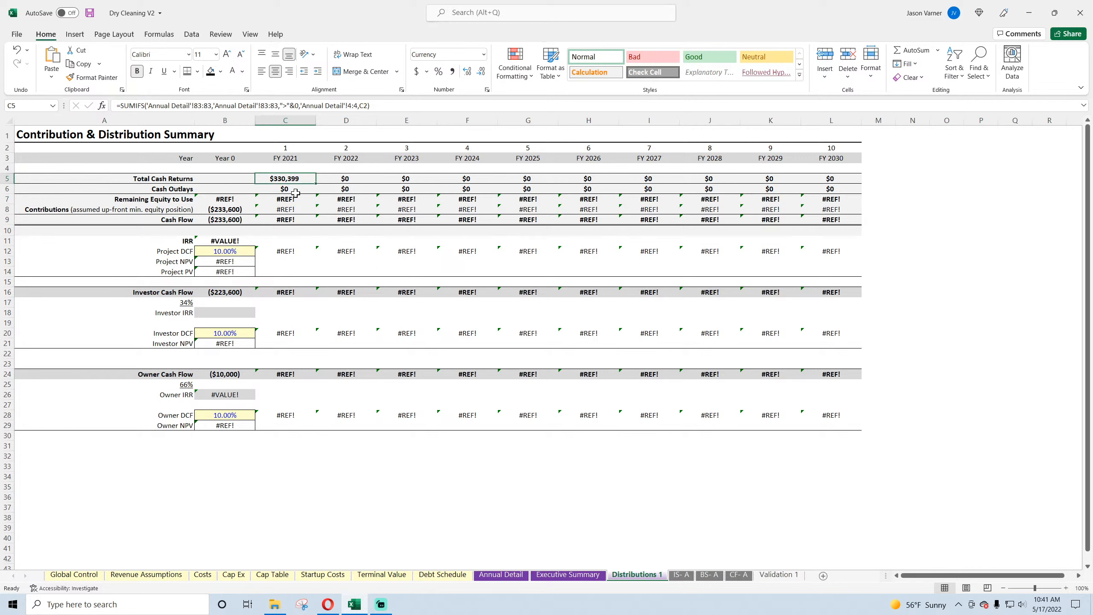
{"action": "left_click_drag", "start_coordinate": [278, 183], "coordinate": [845, 194]}
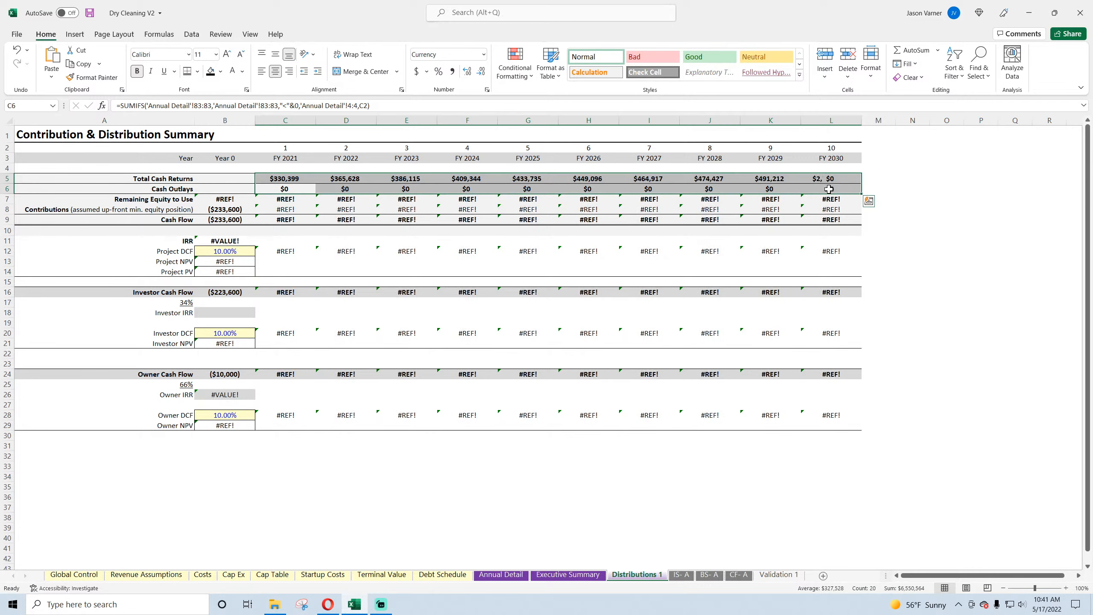
Step: Rebuild the Year 0 Remaining Equity to Use formula in B7 as ='Global Control'!C16+'Annual Detail'!D78-'Annual Detail'!D77-'Annual Detail'!E81
{"action": "left_click", "coordinate": [237, 200]}
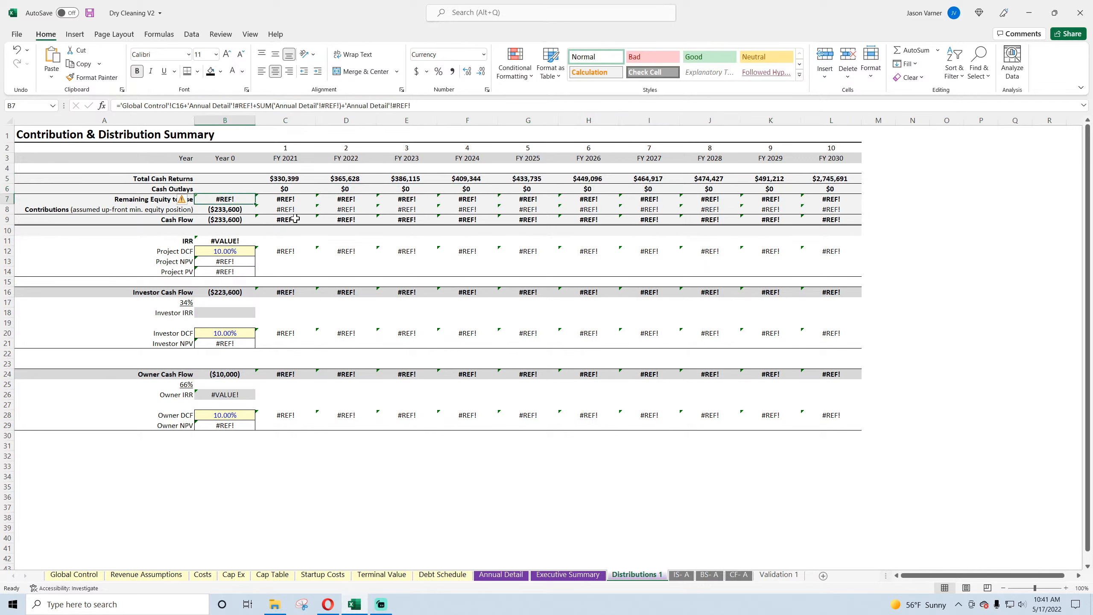
{"action": "type", "text": "="}
{"action": "left_click", "coordinate": [75, 574]}
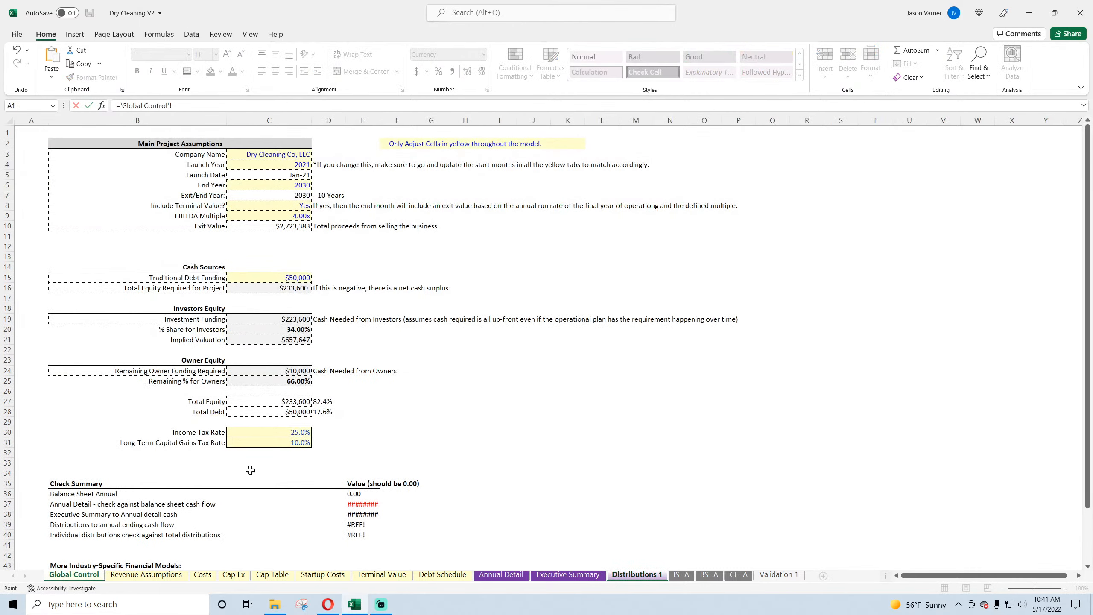
{"action": "left_click", "coordinate": [297, 290]}
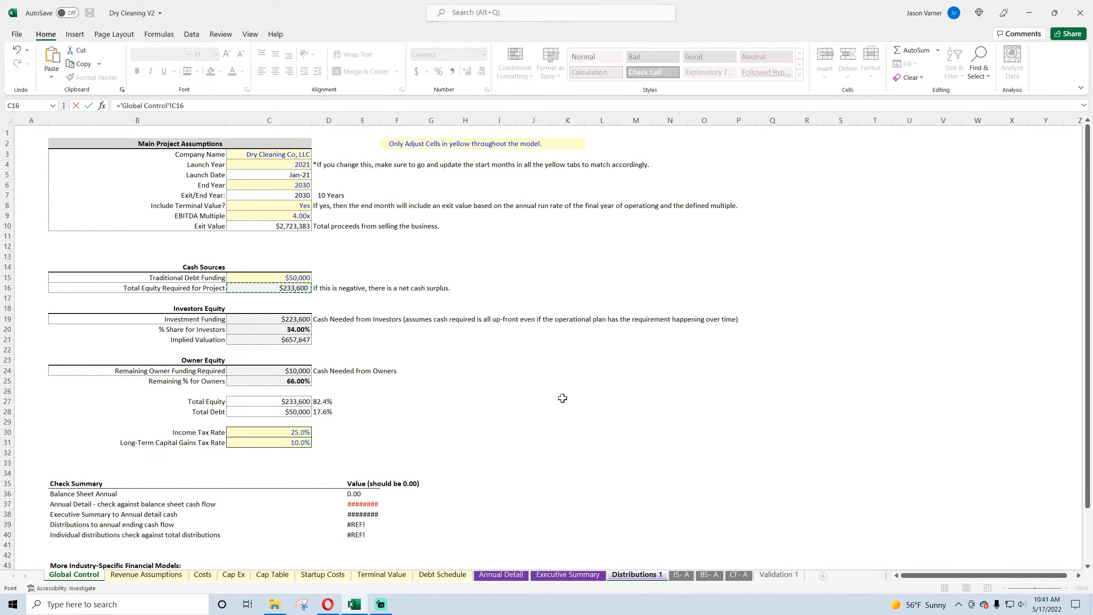
{"action": "type", "text": "+"}
{"action": "left_click", "coordinate": [502, 575]}
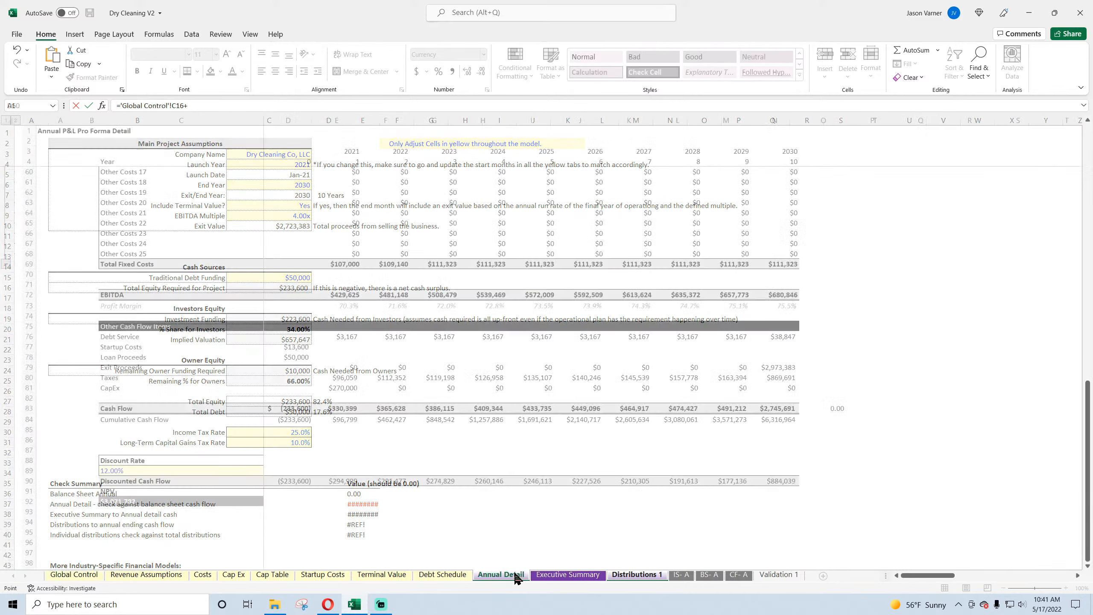
{"action": "left_click", "coordinate": [296, 357]}
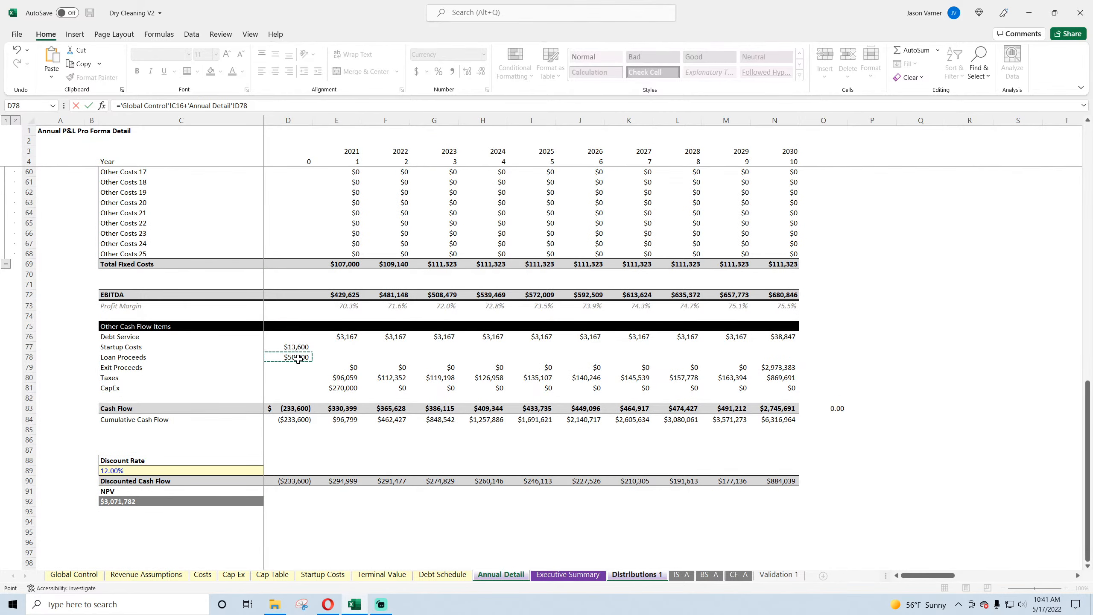
{"action": "type", "text": "-"}
{"action": "left_click", "coordinate": [294, 347]}
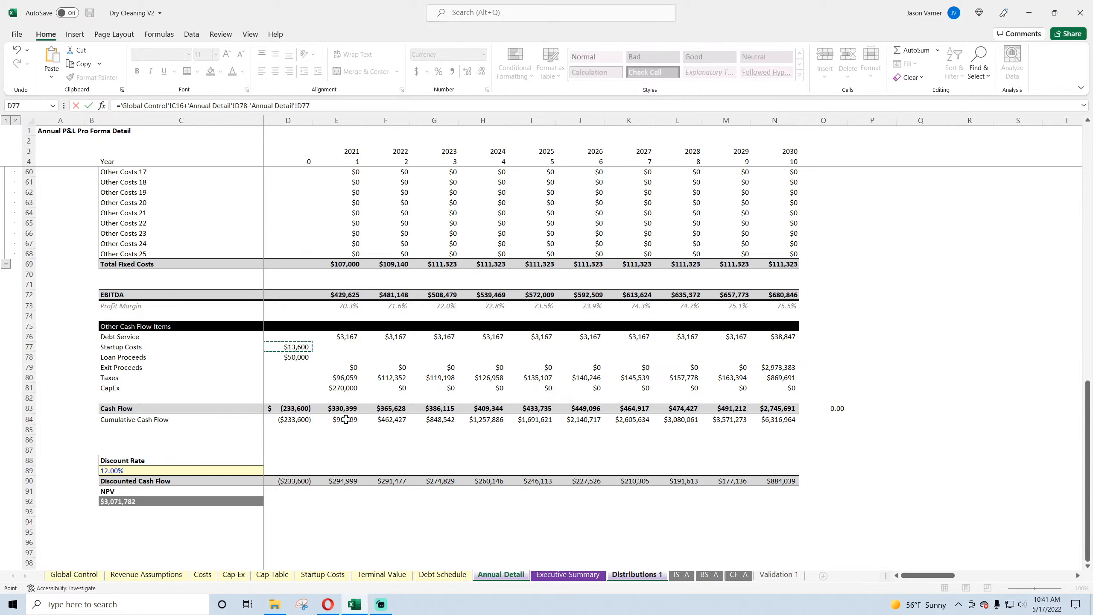
{"action": "type", "text": "-"}
{"action": "left_click", "coordinate": [347, 389]}
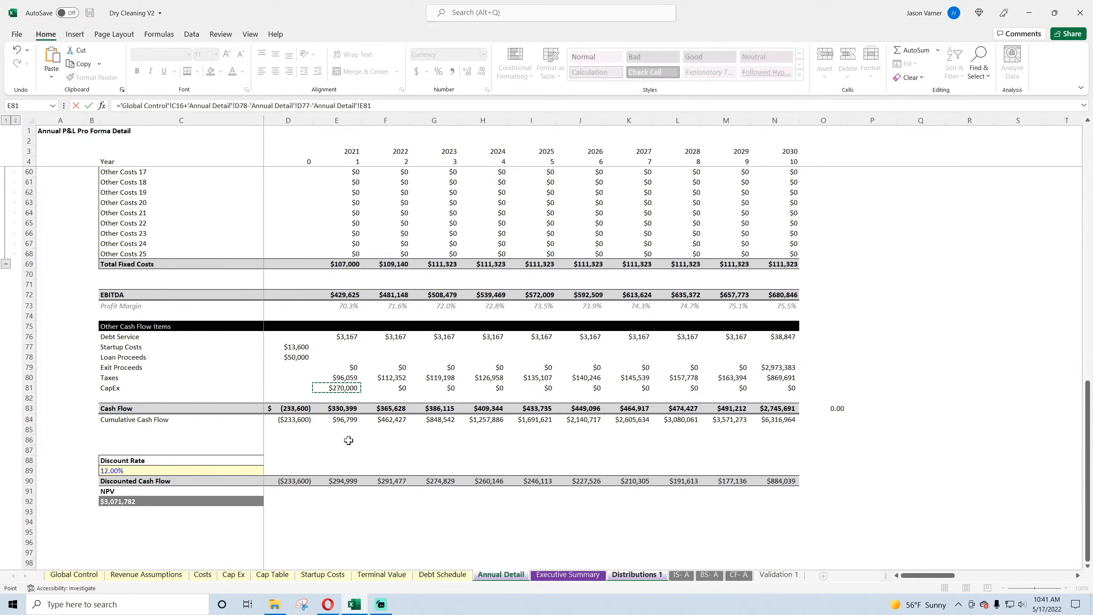
{"action": "key", "text": "Escape"}
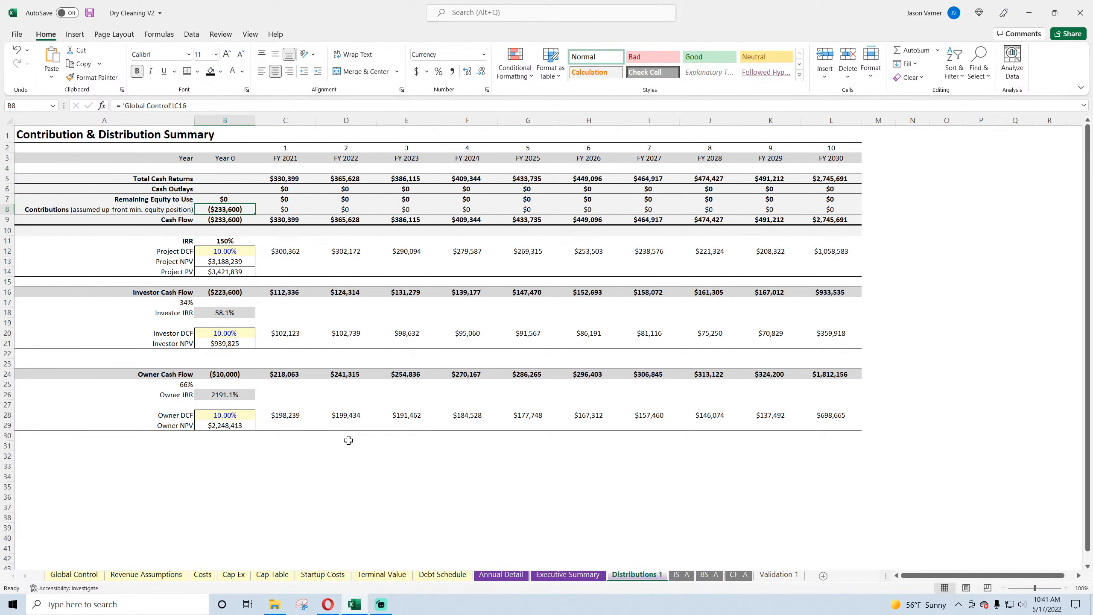
Step: Check the Year 0 formulas in B7:B9 on Distributions 1 and save the workbook
{"action": "left_click", "coordinate": [229, 199]}
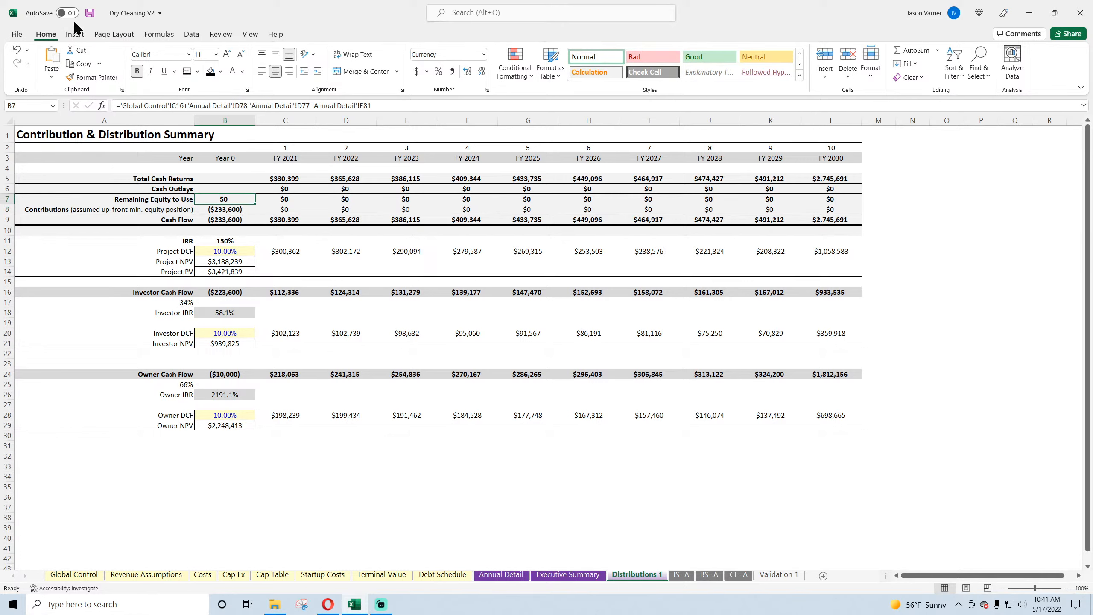
{"action": "left_click", "coordinate": [90, 13]}
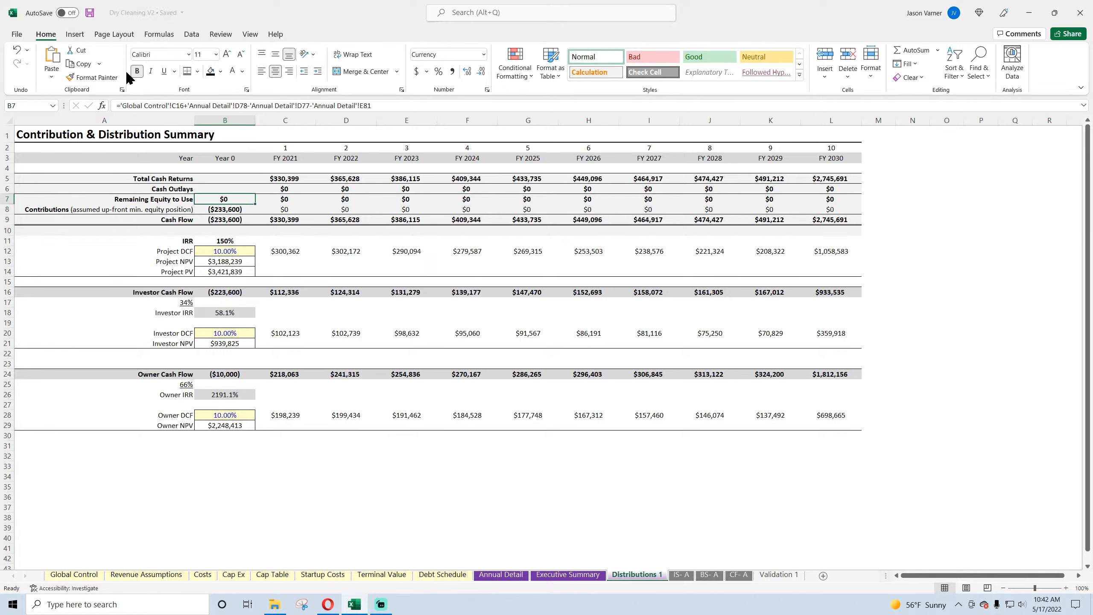
{"action": "left_click", "coordinate": [225, 209]}
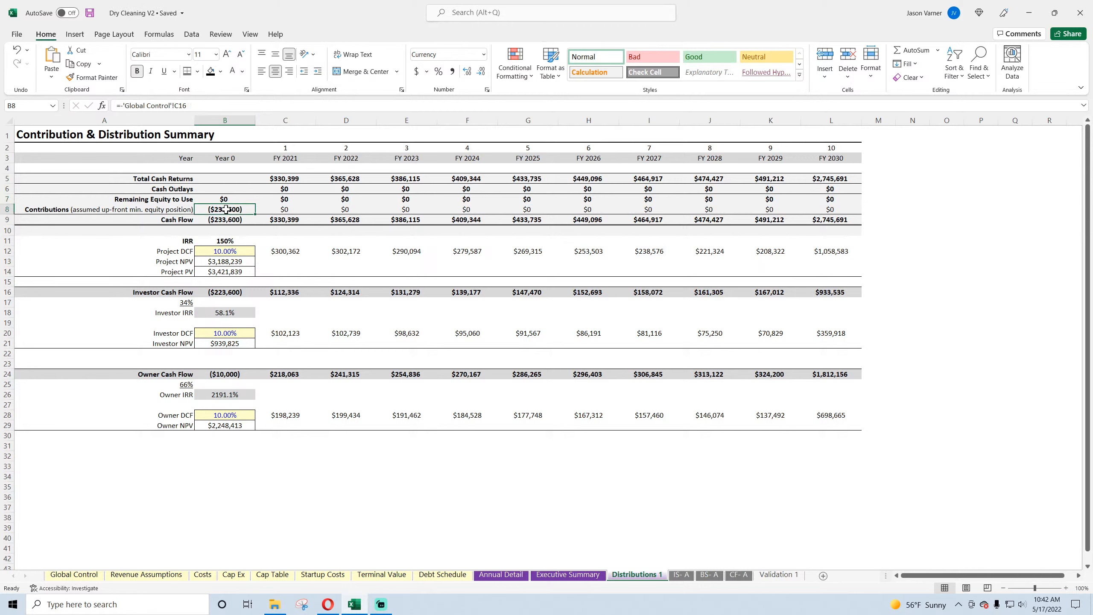
{"action": "left_click", "coordinate": [231, 219]}
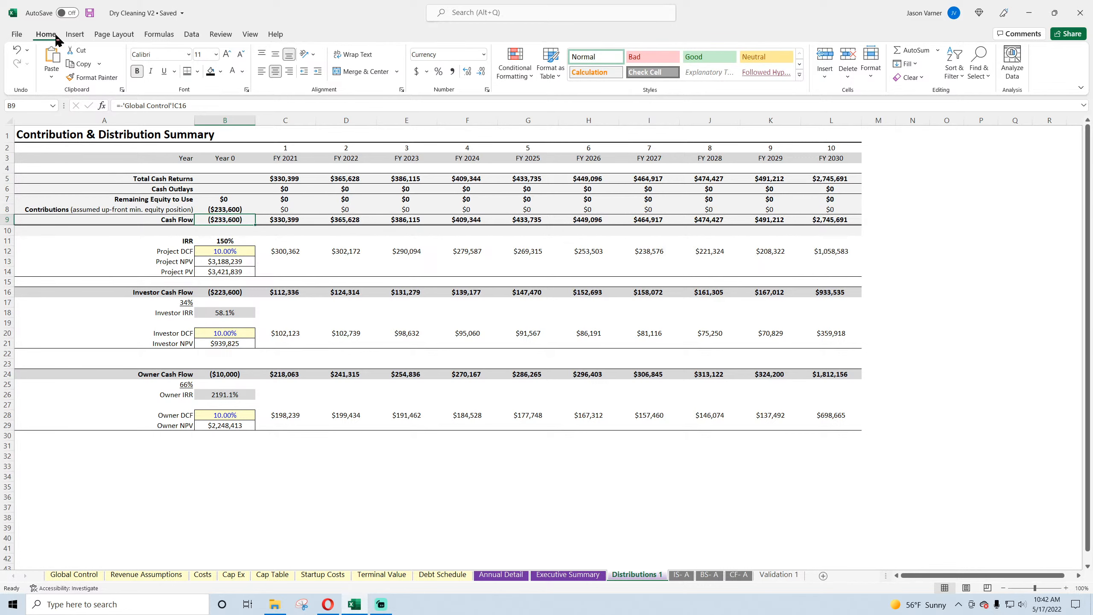
{"action": "left_click", "coordinate": [89, 13]}
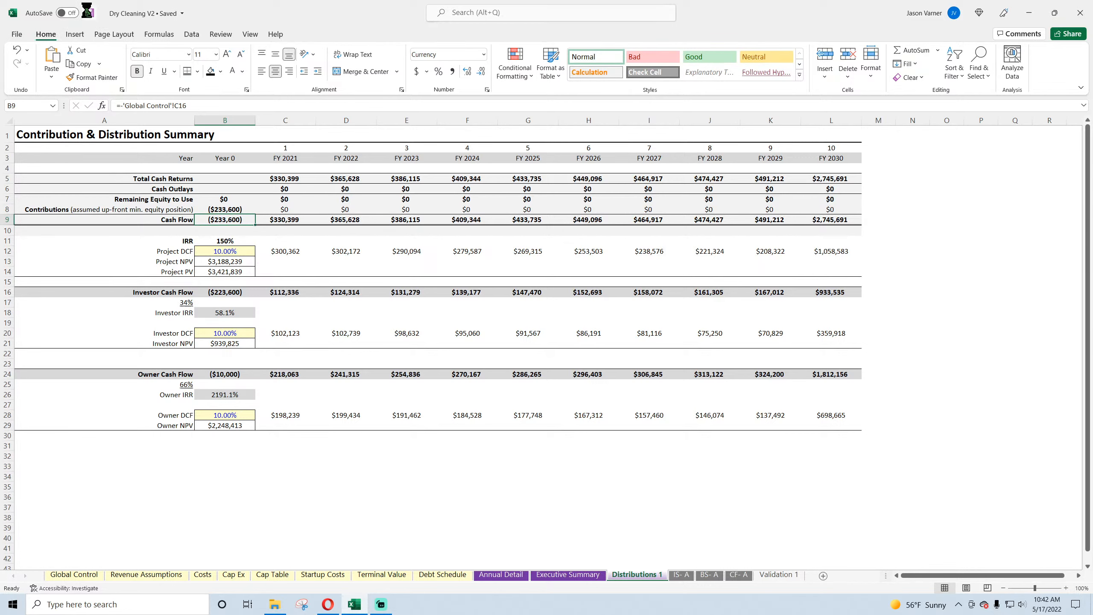
Step: Set Year 1 Average Customers per Day to 5 on Revenue Assumptions and check the cash flows on Annual Detail
{"action": "left_click", "coordinate": [135, 575]}
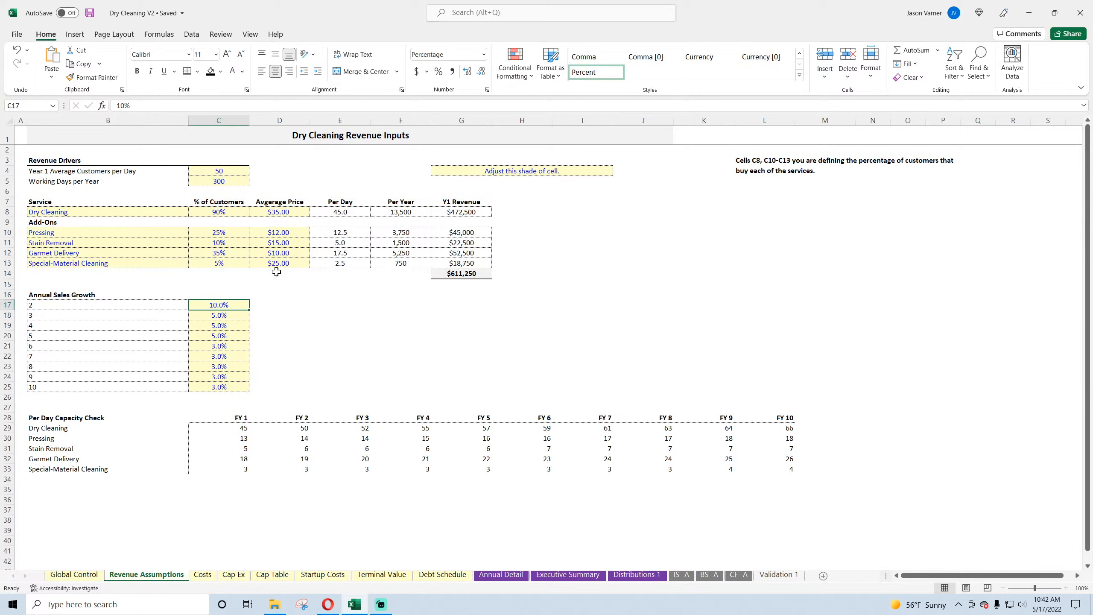
{"action": "left_click", "coordinate": [232, 169]}
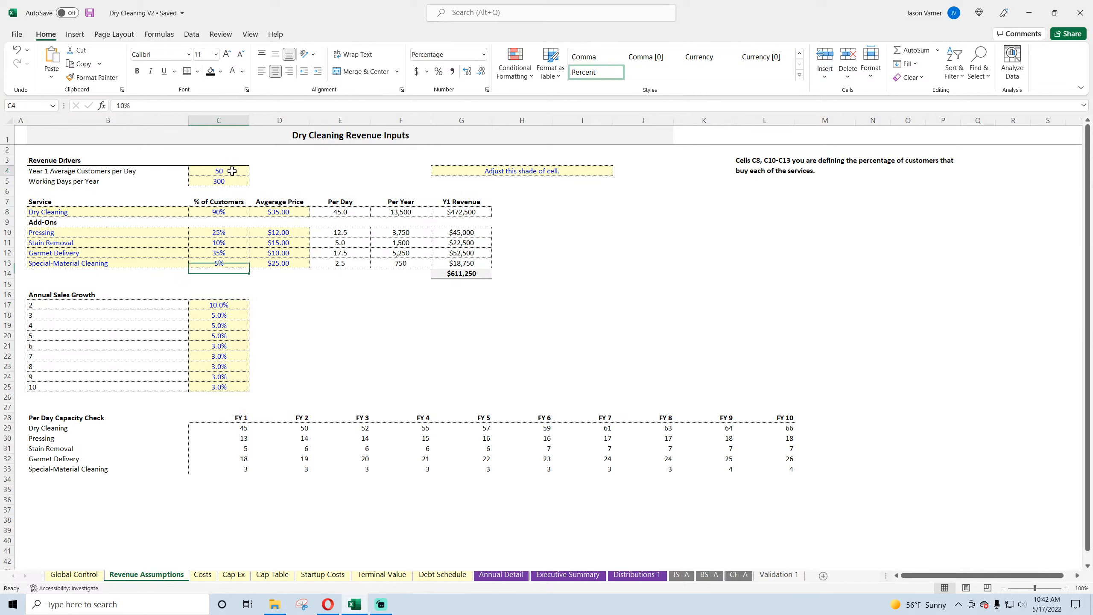
{"action": "type", "text": "5"}
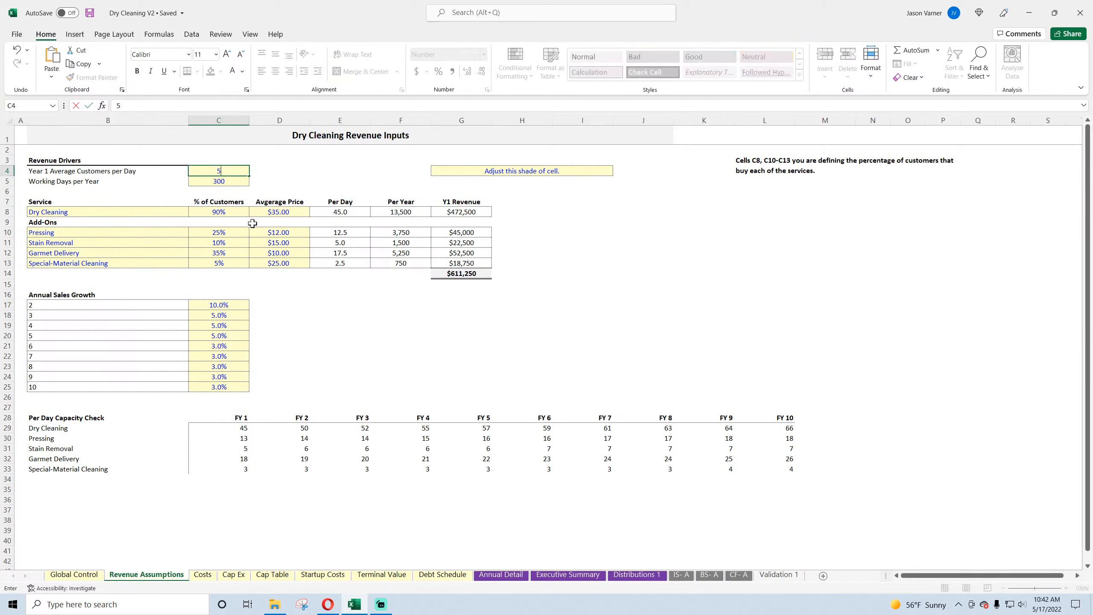
{"action": "key", "text": "Return"}
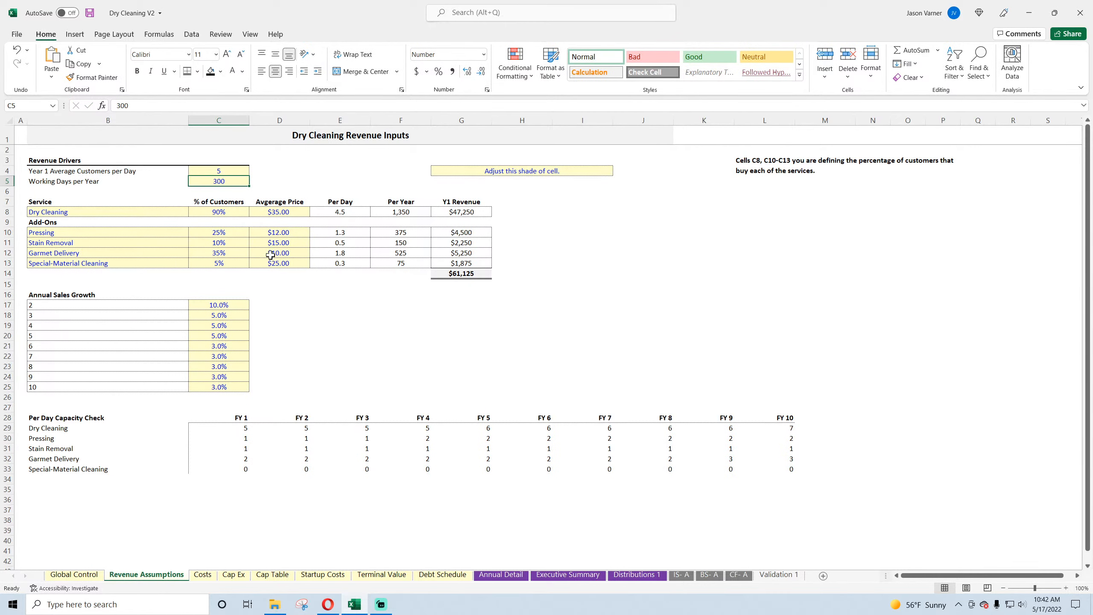
{"action": "left_click", "coordinate": [512, 576]}
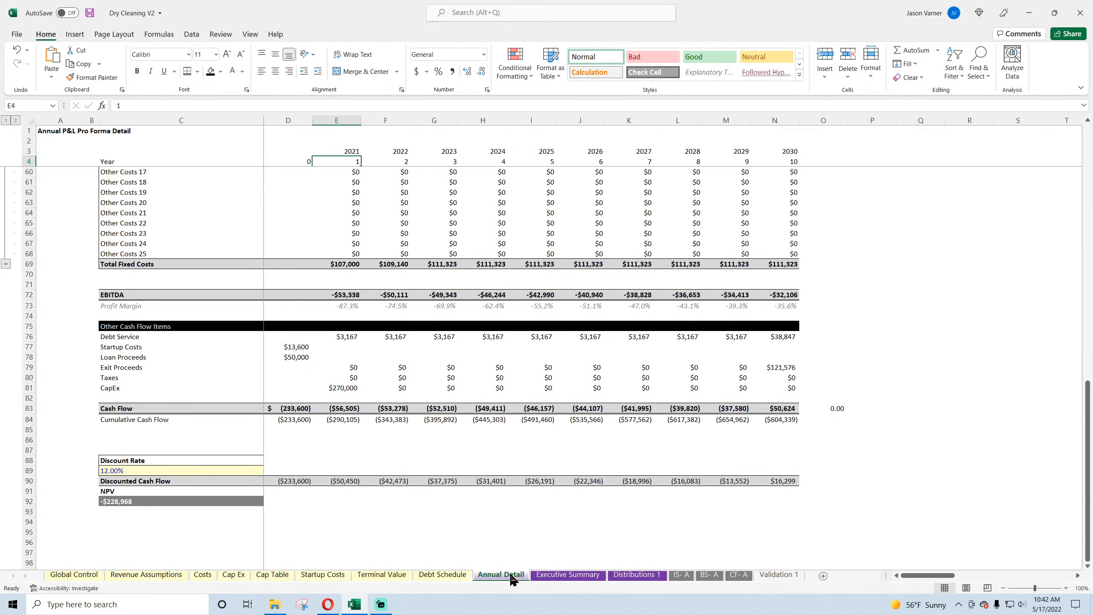
Step: Set Year 1 Average Customers per Day to 15 and check the Year 0 cash flow formula on Annual Detail
{"action": "left_click", "coordinate": [142, 575]}
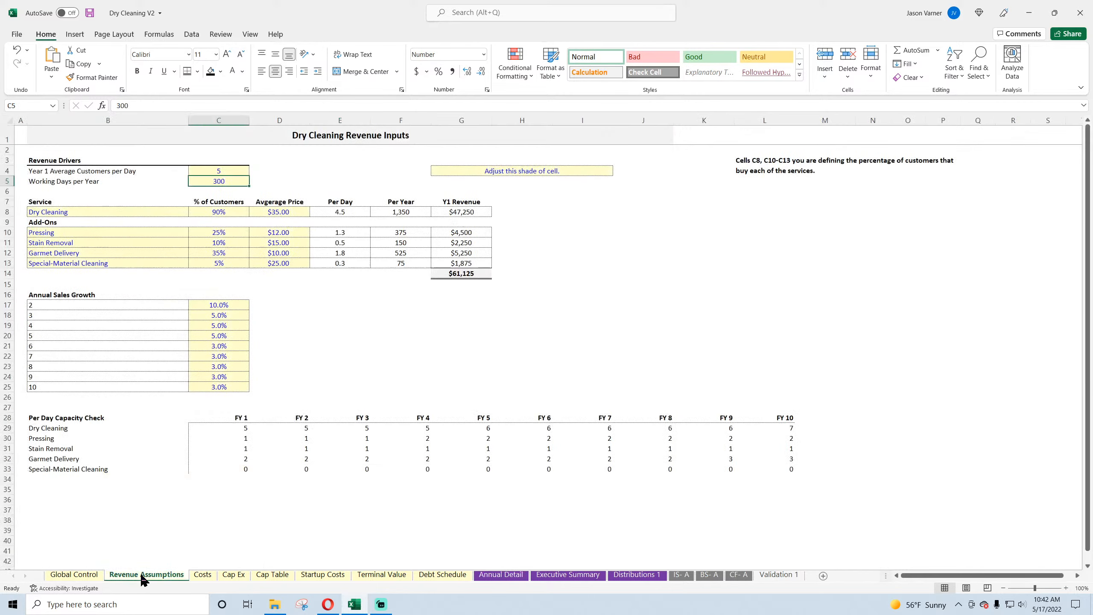
{"action": "left_click", "coordinate": [227, 171]}
{"action": "type", "text": "15"}
{"action": "key", "text": "Return"}
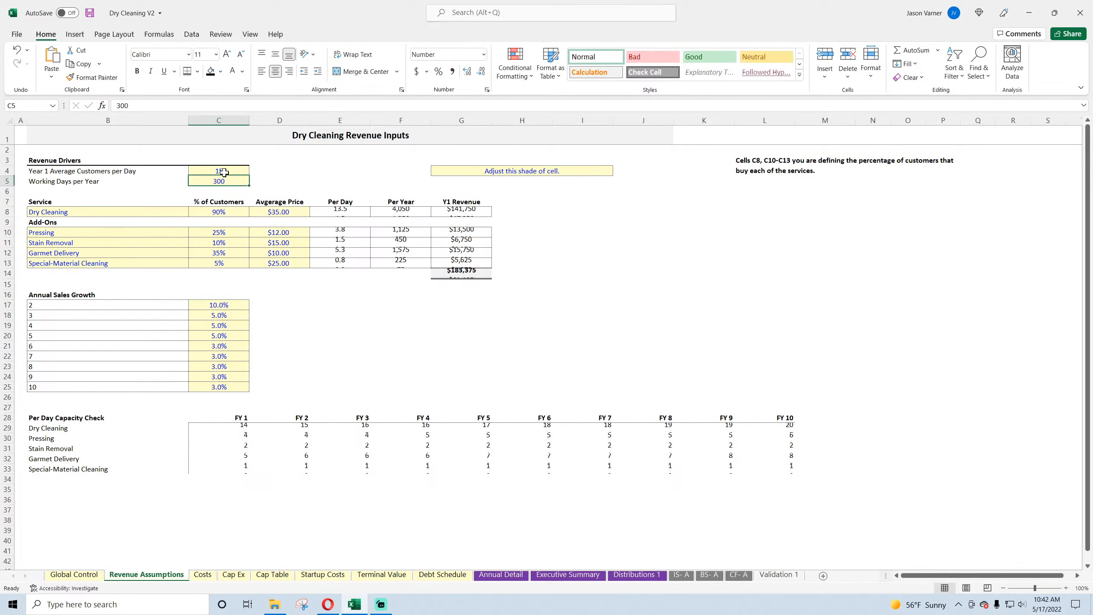
{"action": "left_click", "coordinate": [499, 574]}
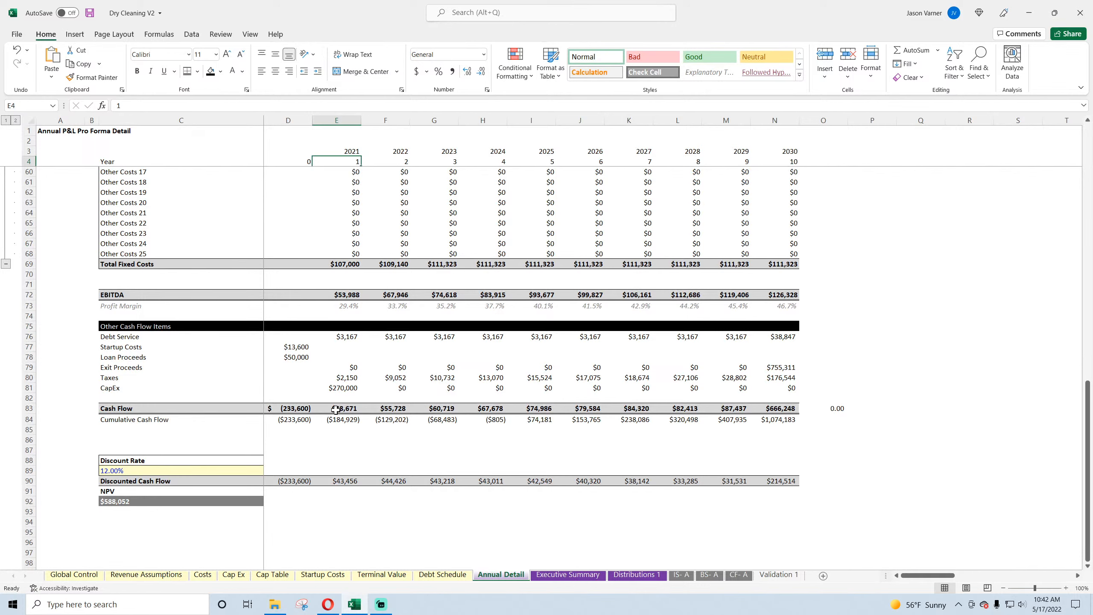
{"action": "left_click", "coordinate": [306, 407]}
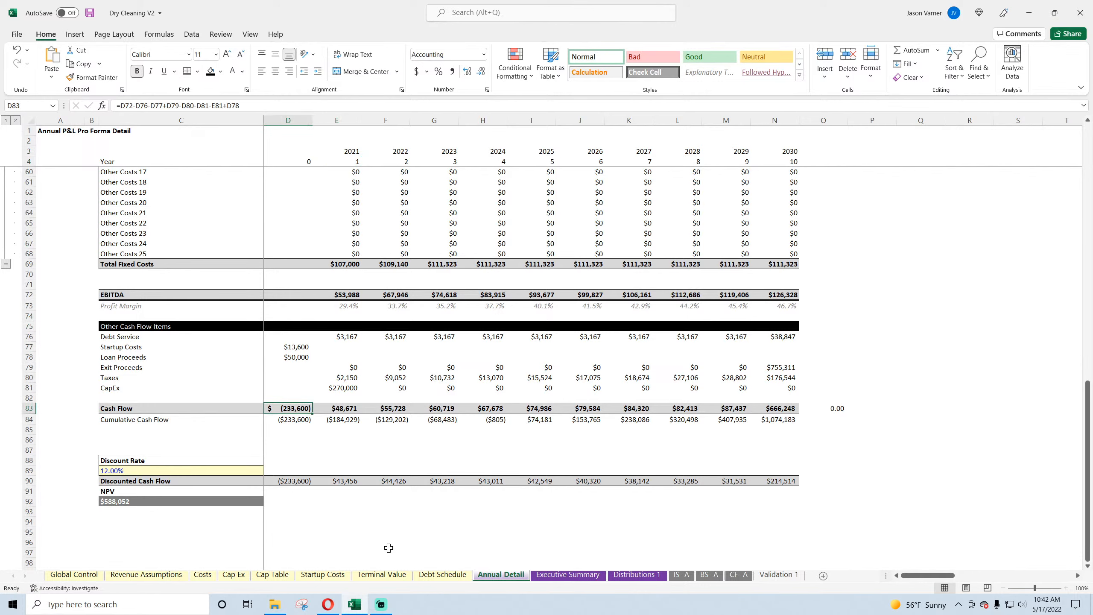
Step: Set Year 1 Average Customers per Day to 12 and review the costs and cash flows on Annual Detail
{"action": "left_click", "coordinate": [233, 575]}
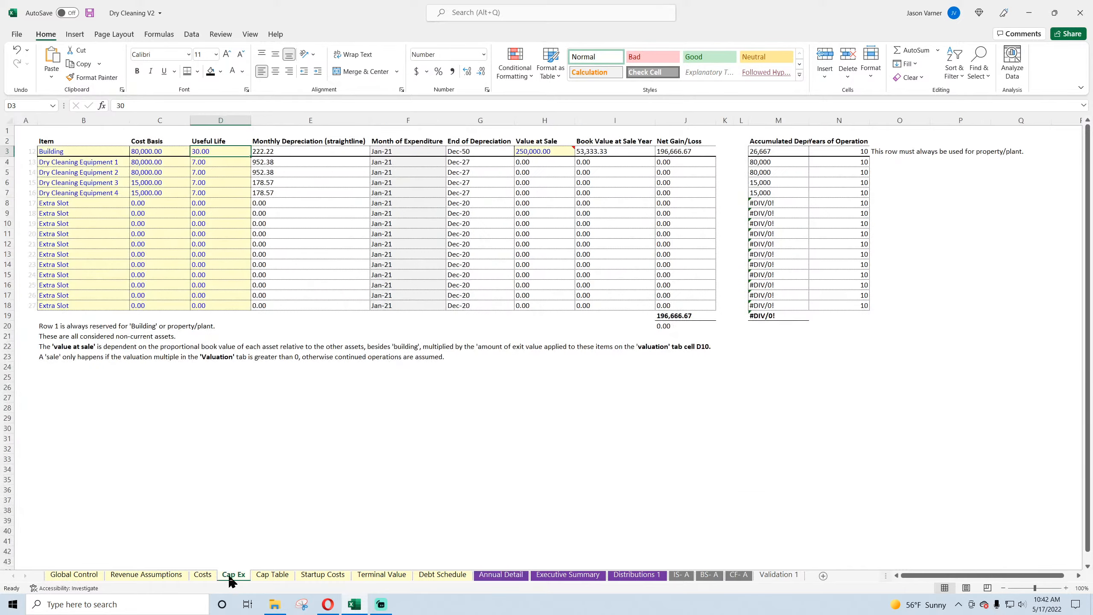
{"action": "left_click", "coordinate": [203, 574]}
{"action": "left_click", "coordinate": [147, 574]}
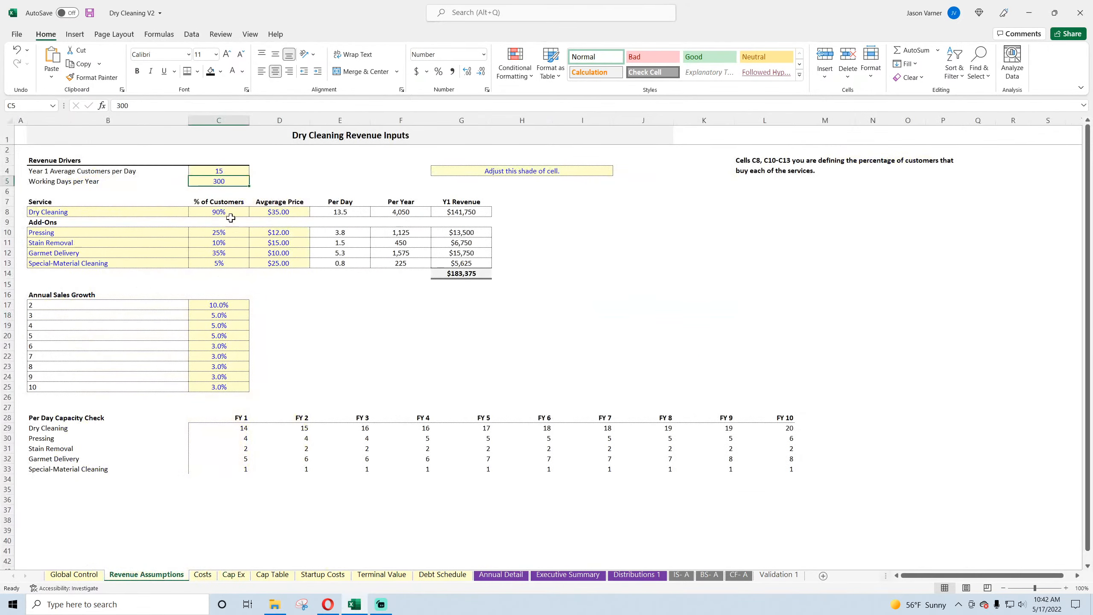
{"action": "left_click", "coordinate": [215, 168]}
{"action": "type", "text": "12"}
{"action": "key", "text": "Return"}
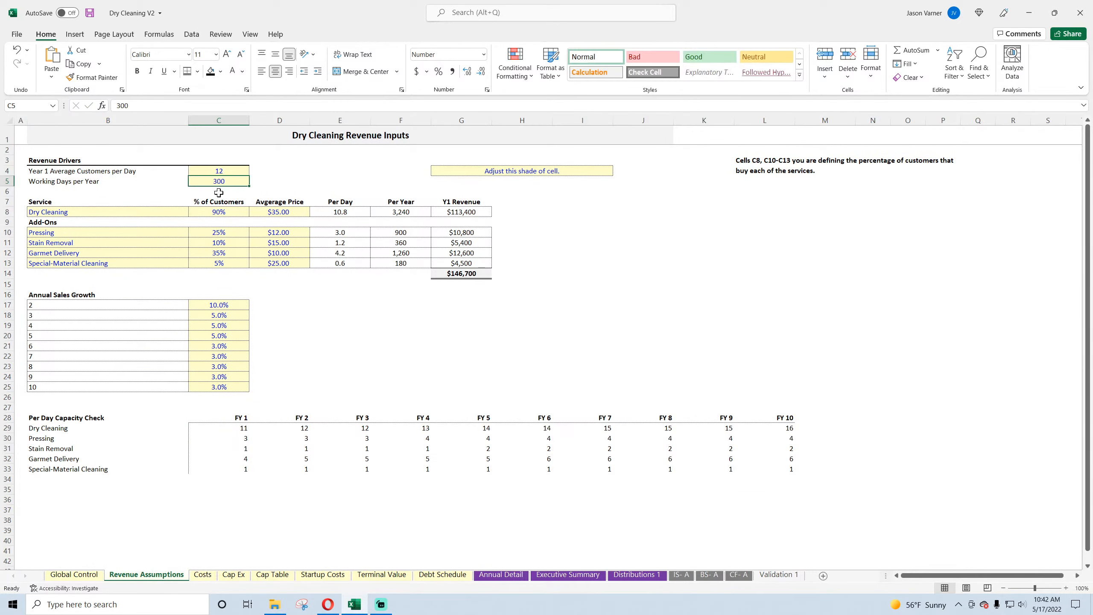
{"action": "left_click", "coordinate": [495, 576]}
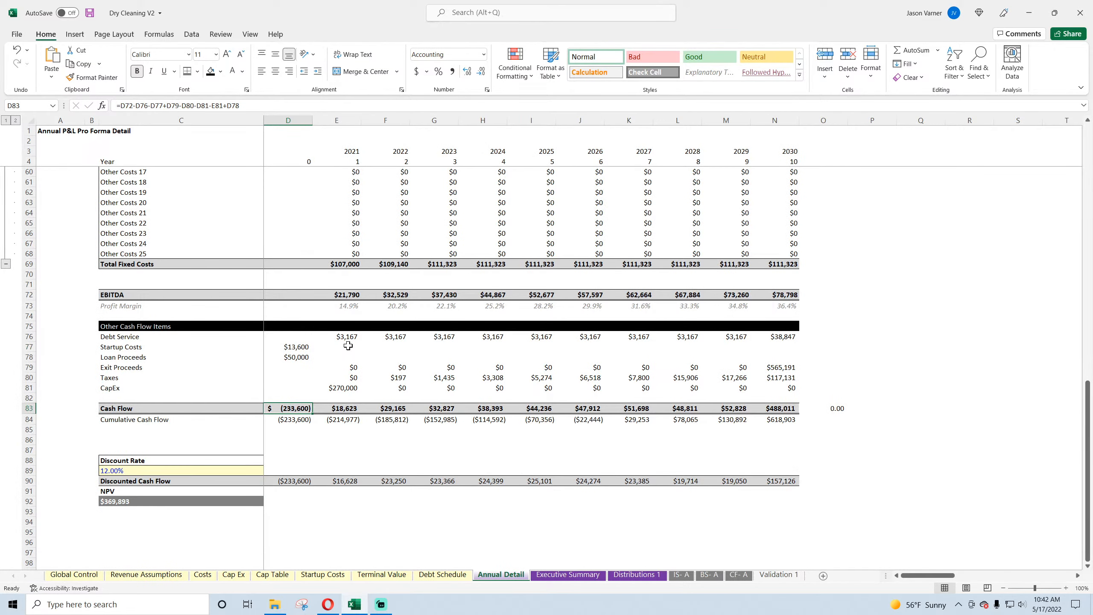
{"action": "scroll", "coordinate": [348, 346], "scroll_direction": "up", "scroll_amount": 11}
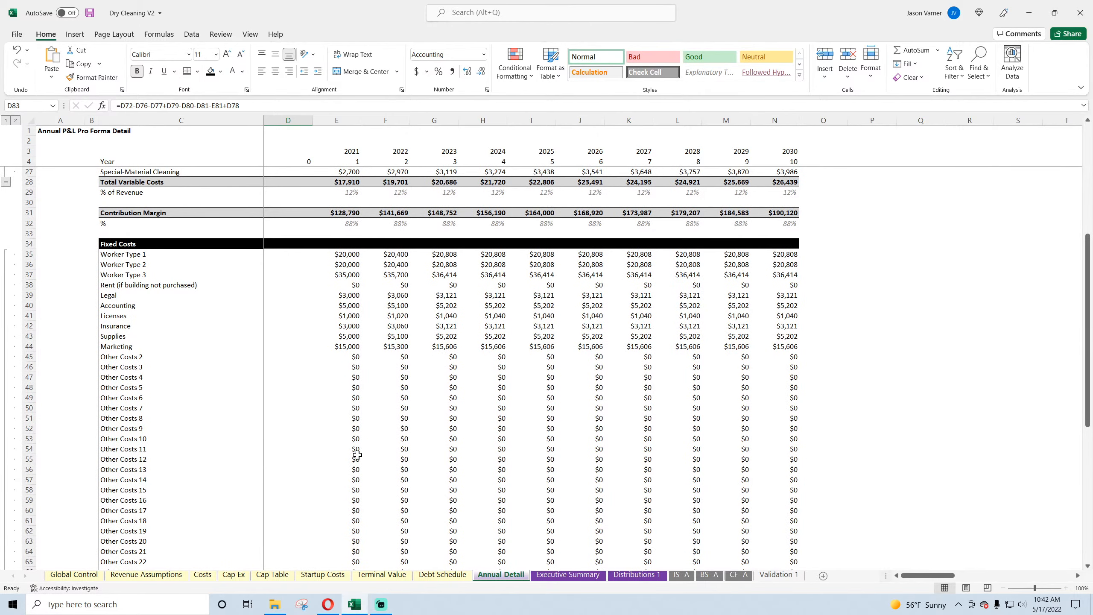
{"action": "scroll", "coordinate": [357, 454], "scroll_direction": "down", "scroll_amount": 10}
Step: Set Year 1 Average Customers per Day to 10 and inspect the Annual Detail cash flows and their formulas for 2021, 2022 and 2027–2029
{"action": "left_click", "coordinate": [177, 575]}
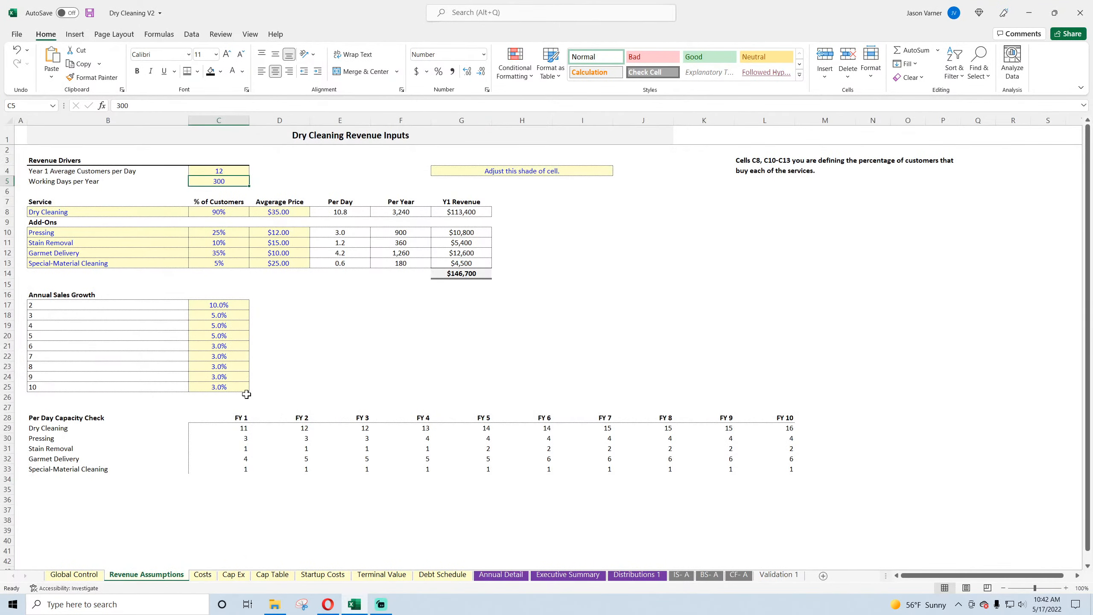
{"action": "left_click", "coordinate": [227, 171]}
{"action": "type", "text": "10"}
{"action": "key", "text": "Return"}
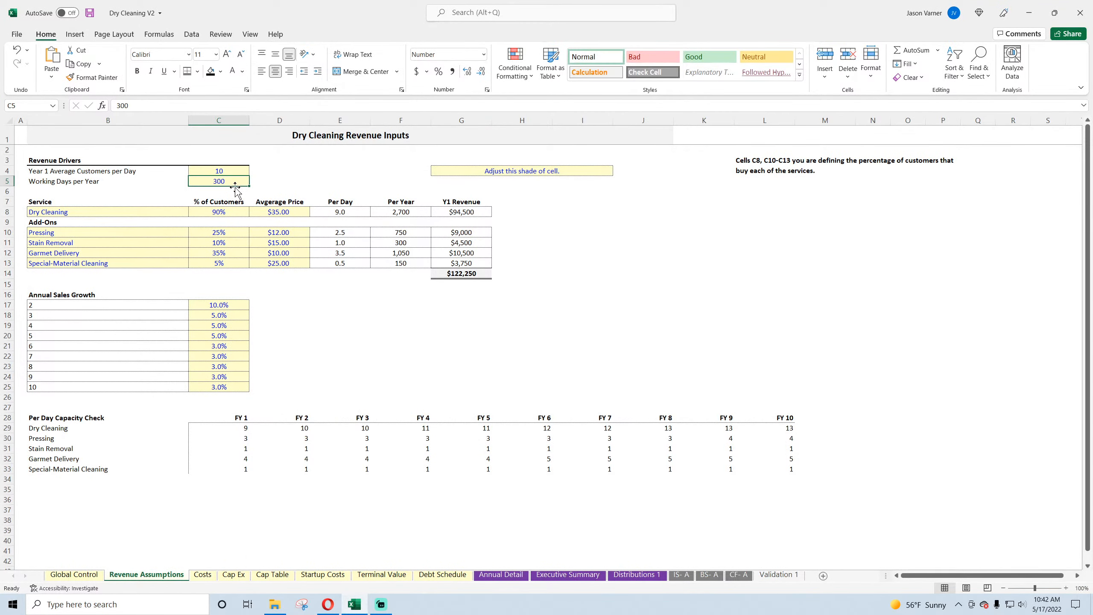
{"action": "left_click", "coordinate": [500, 575]}
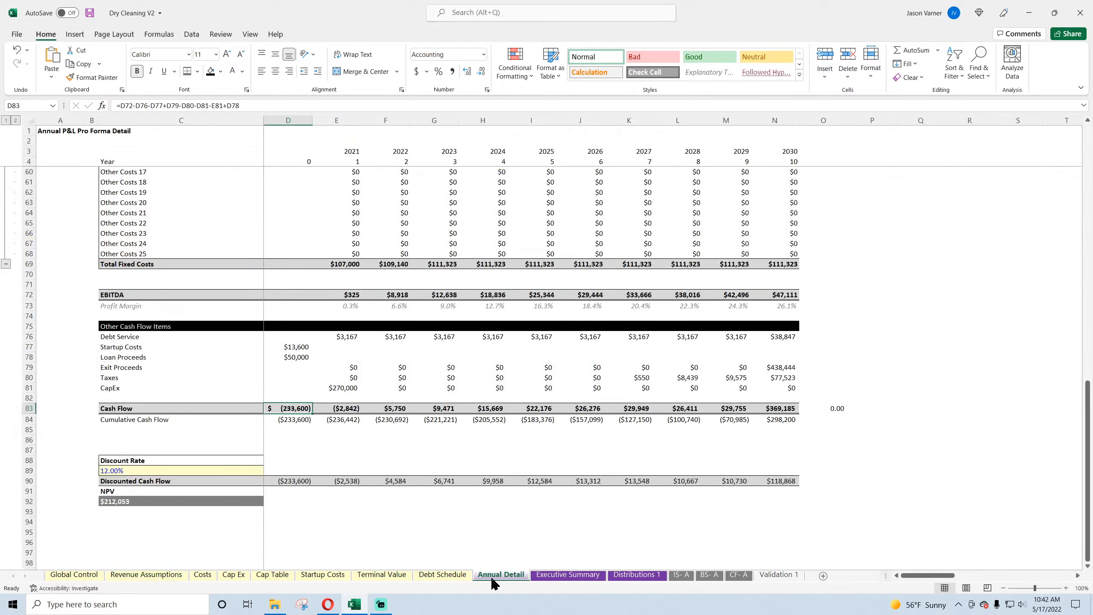
{"action": "left_click", "coordinate": [344, 409]}
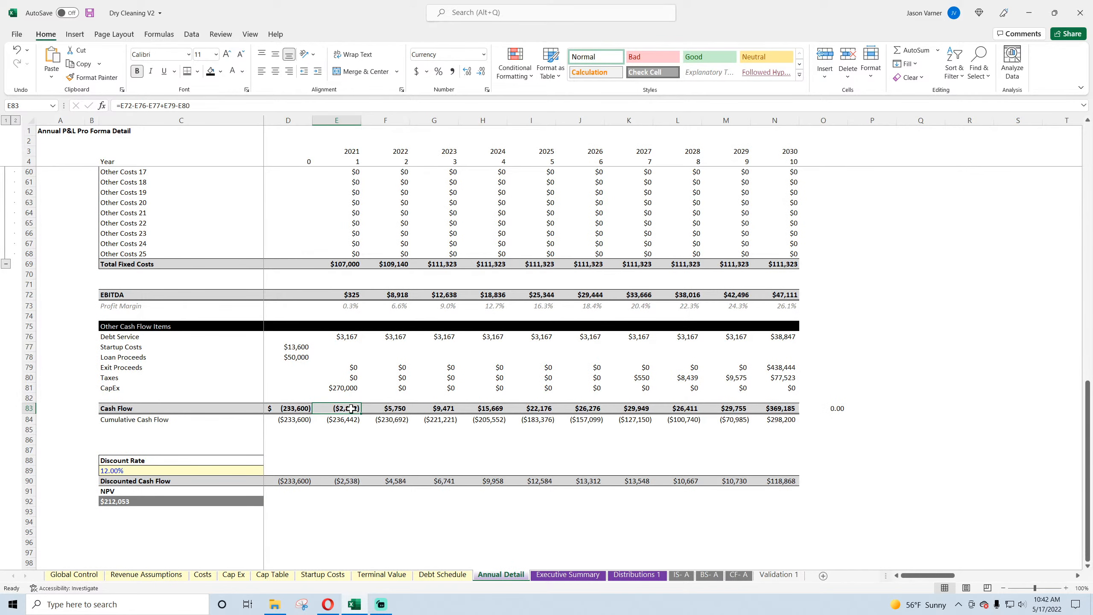
{"action": "left_click", "coordinate": [384, 409]}
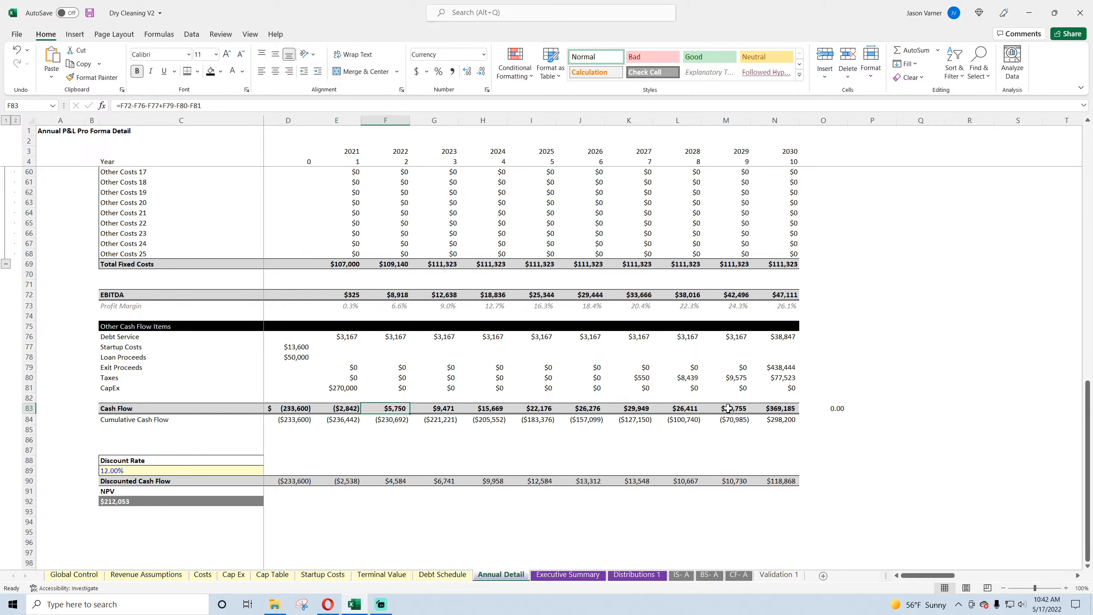
{"action": "left_click_drag", "start_coordinate": [727, 408], "coordinate": [628, 408]}
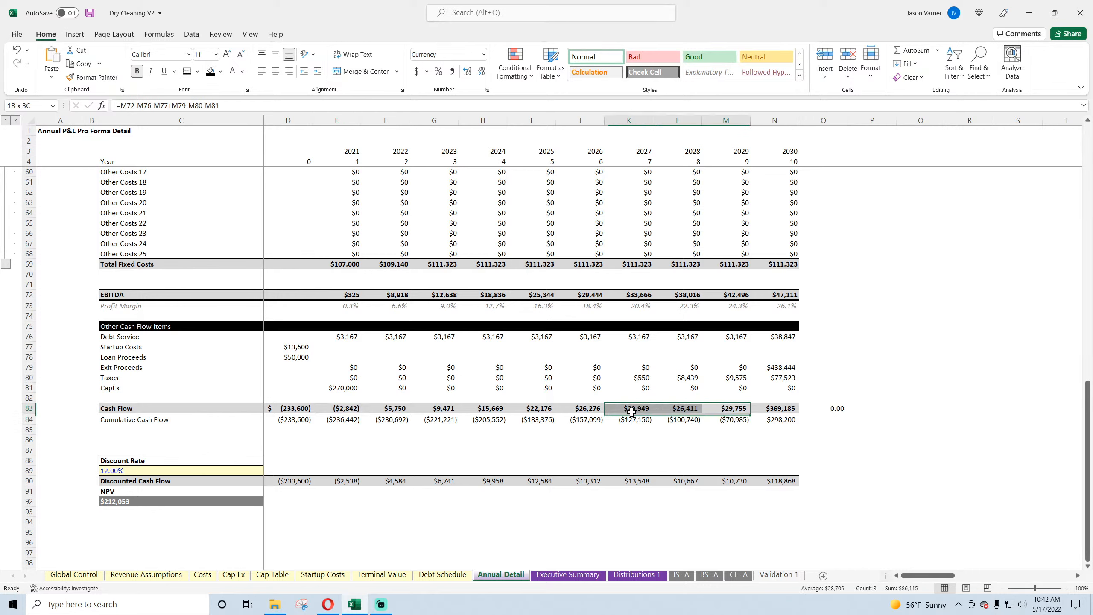
Step: Save the workbook and check the 2030 cash flow formula and the discount rate on Annual Detail
{"action": "left_click", "coordinate": [89, 13]}
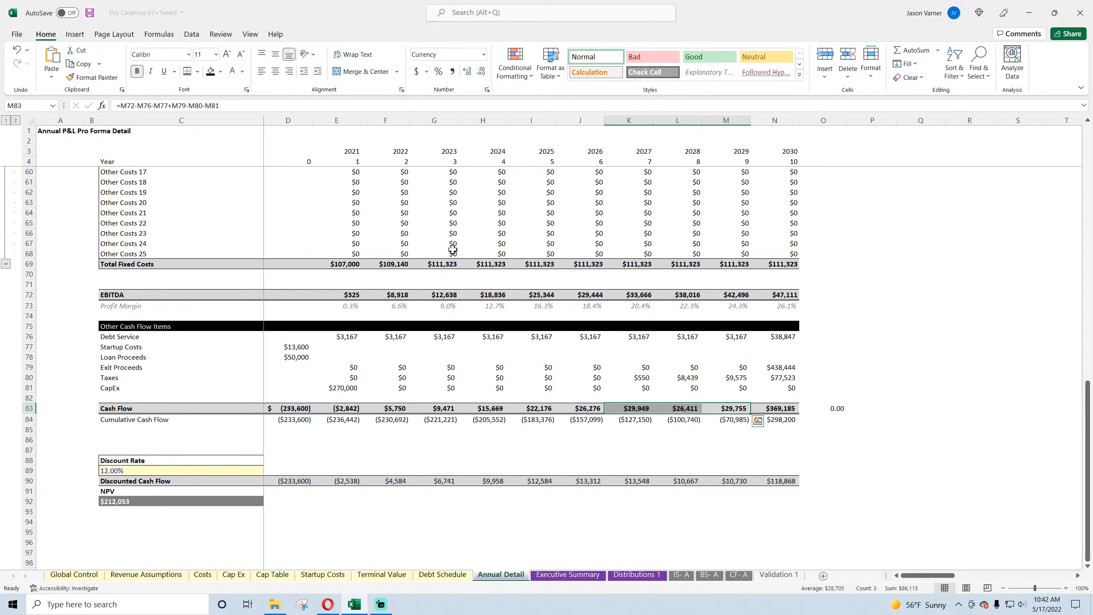
{"action": "left_click", "coordinate": [787, 410]}
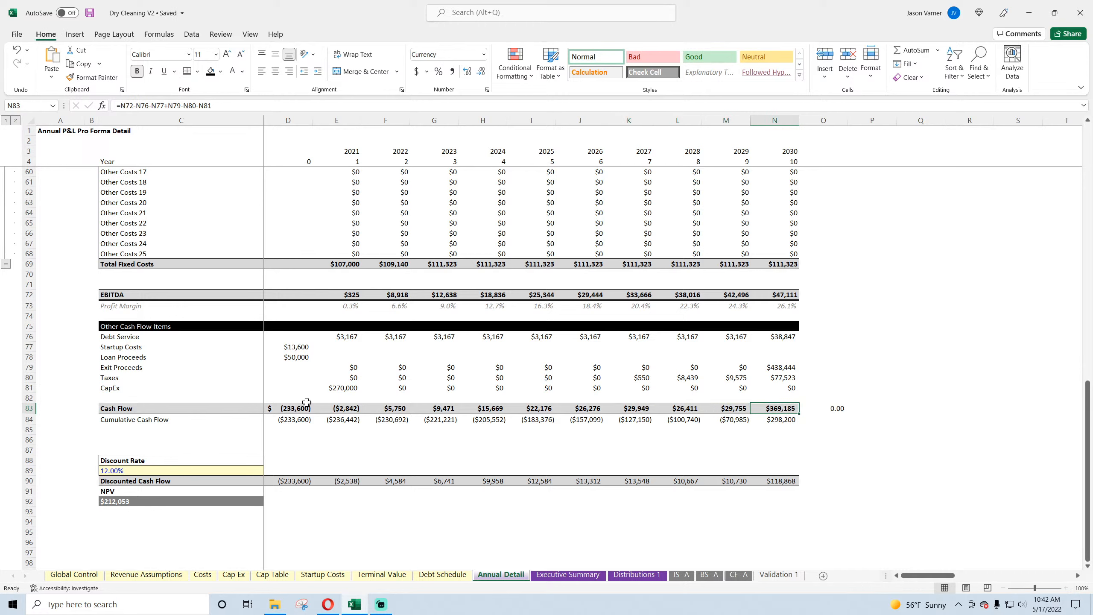
{"action": "left_click", "coordinate": [152, 471]}
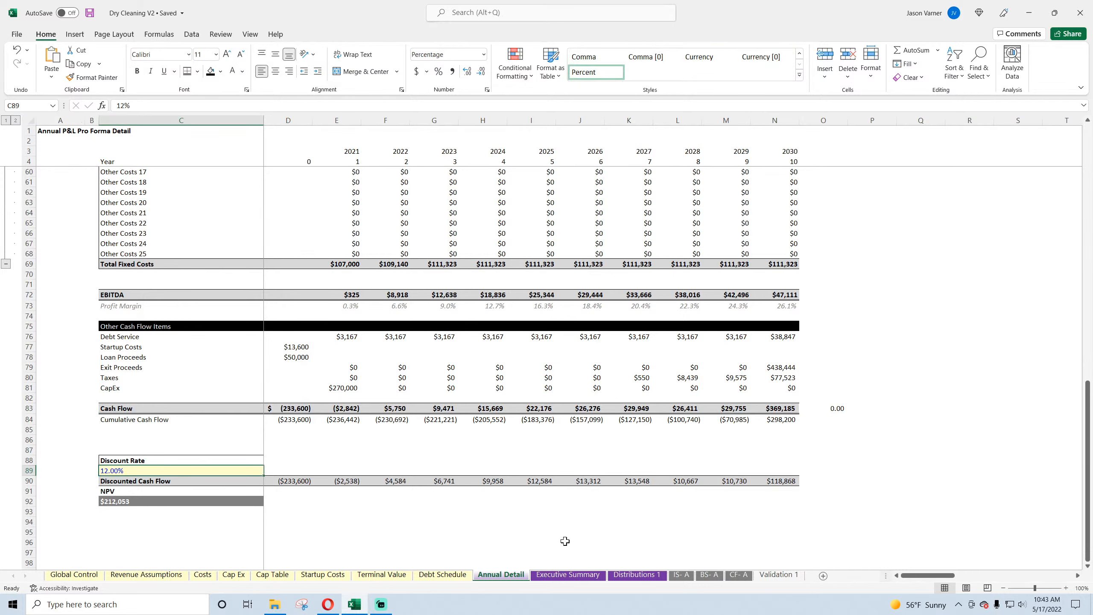
Step: Inspect the Year 0 remaining equity and the FY 2021 outlay, remaining equity and contribution formulas on Distributions 1
{"action": "left_click", "coordinate": [641, 575]}
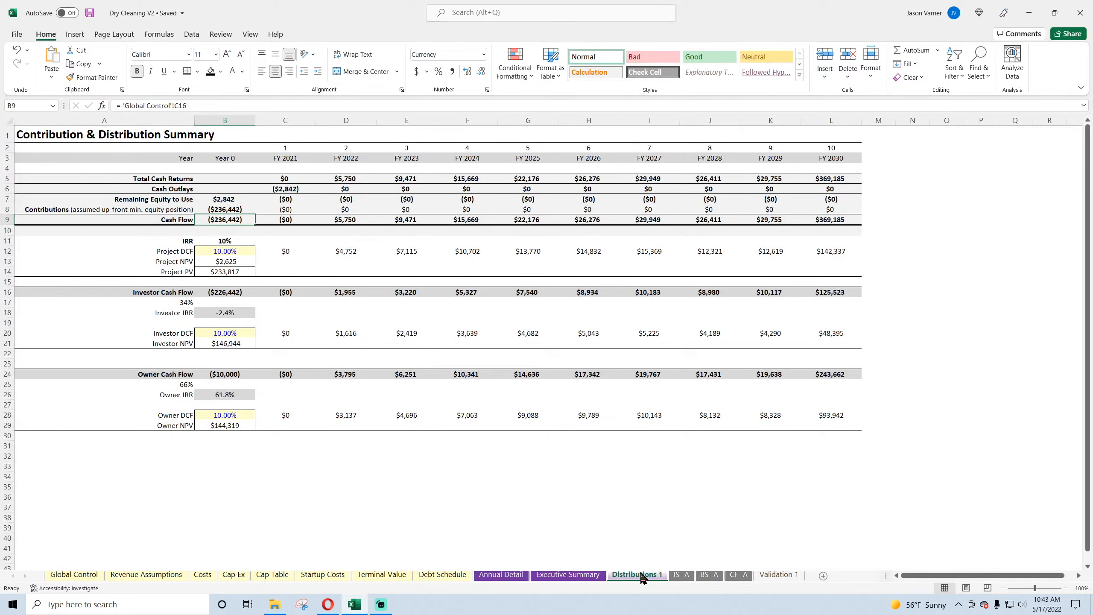
{"action": "left_click", "coordinate": [231, 197]}
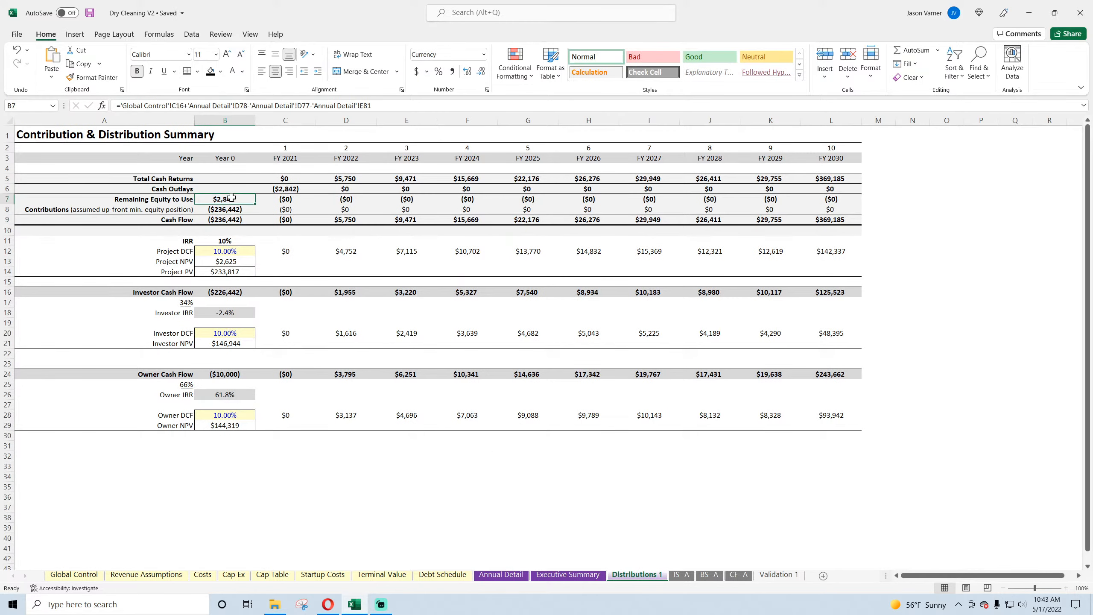
{"action": "left_click", "coordinate": [300, 188]}
{"action": "left_click", "coordinate": [238, 201]}
{"action": "left_click", "coordinate": [288, 188]}
{"action": "left_click", "coordinate": [288, 200]}
{"action": "left_click", "coordinate": [288, 210]}
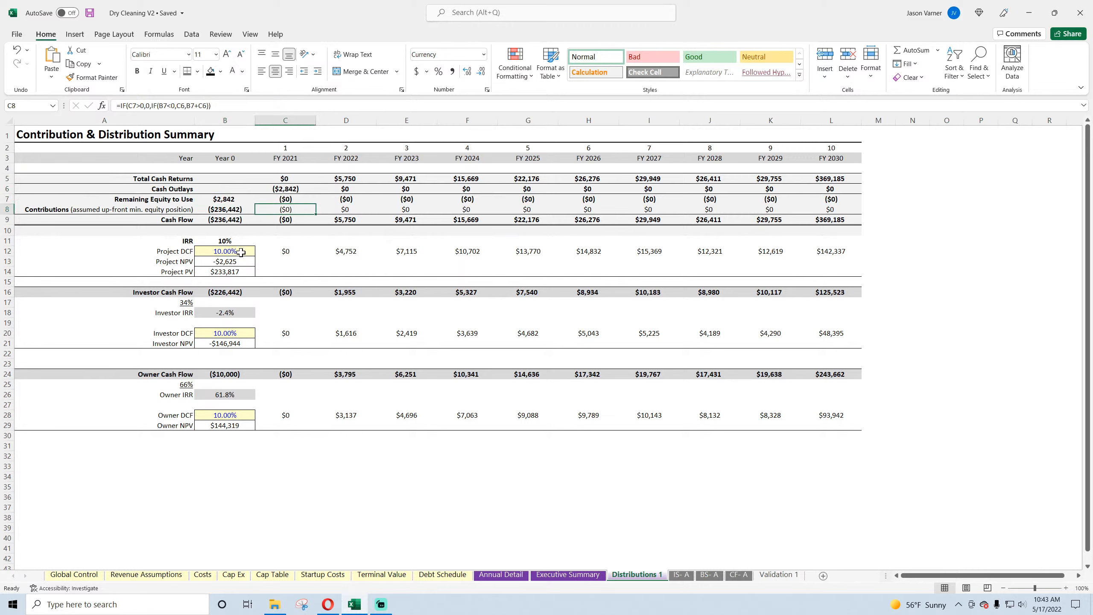
Step: Format the project IRR on Distributions 1 as a percentage with one decimal place and check its formula
{"action": "left_click", "coordinate": [229, 242]}
{"action": "left_click", "coordinate": [486, 90]}
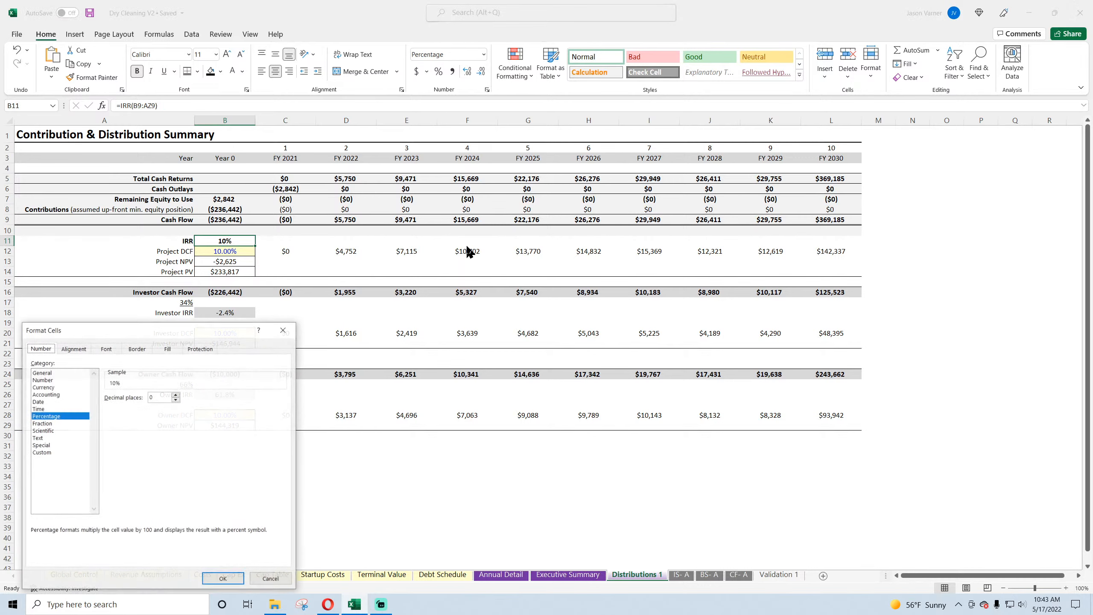
{"action": "left_click", "coordinate": [175, 394]}
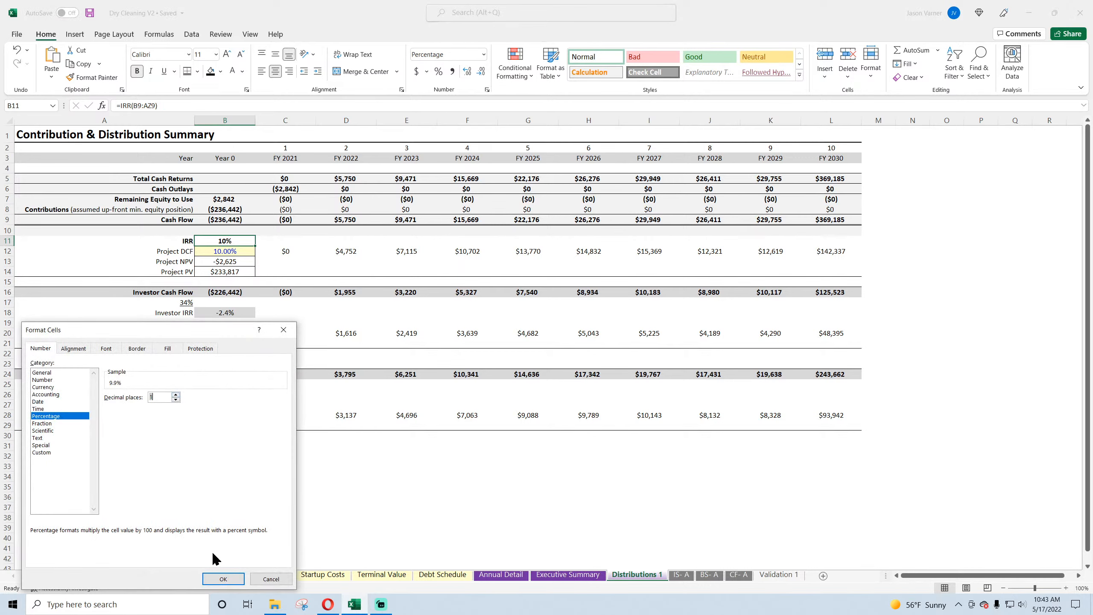
{"action": "left_click", "coordinate": [221, 578]}
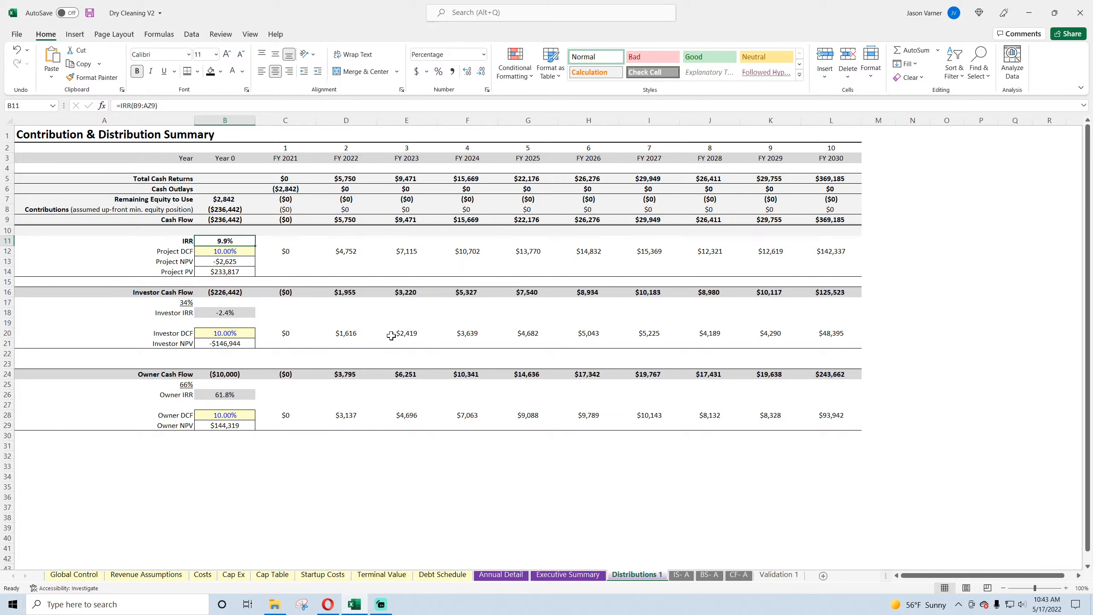
{"action": "double_click", "coordinate": [239, 241]}
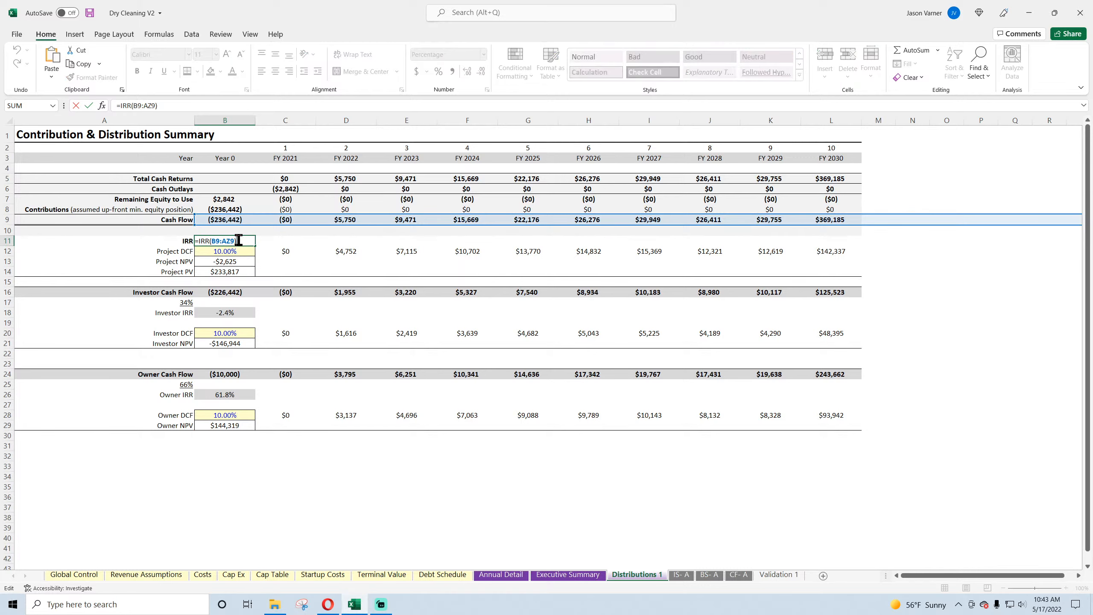
{"action": "key", "text": "Return"}
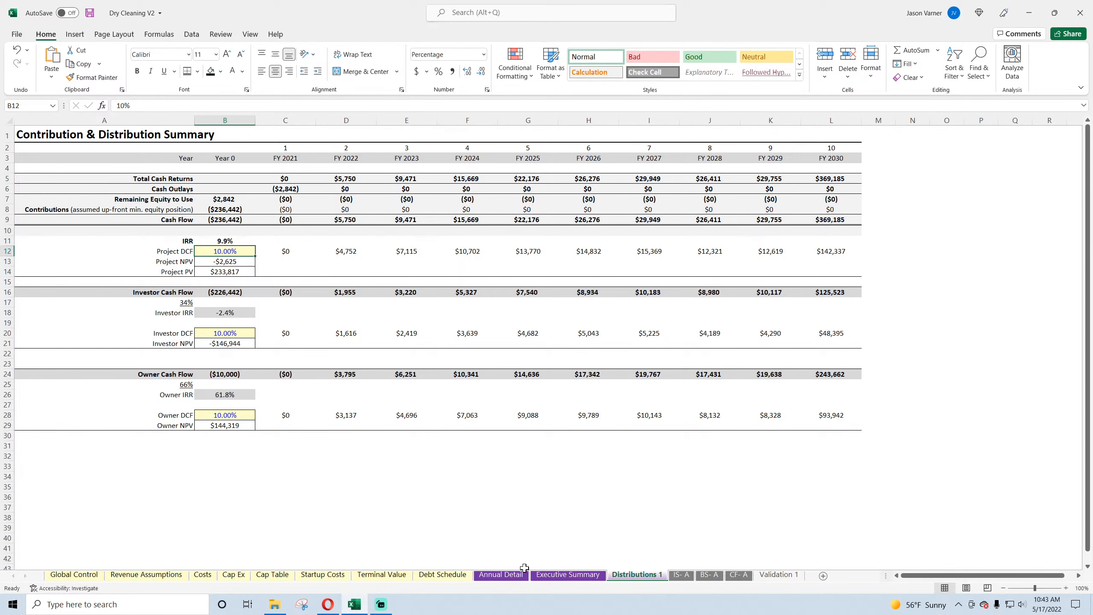
Step: Review the Discounted Cash Flow row on Annual Detail and replace the NPV formula in C92 with =SUM(D90:N90)
{"action": "left_click", "coordinate": [501, 575]}
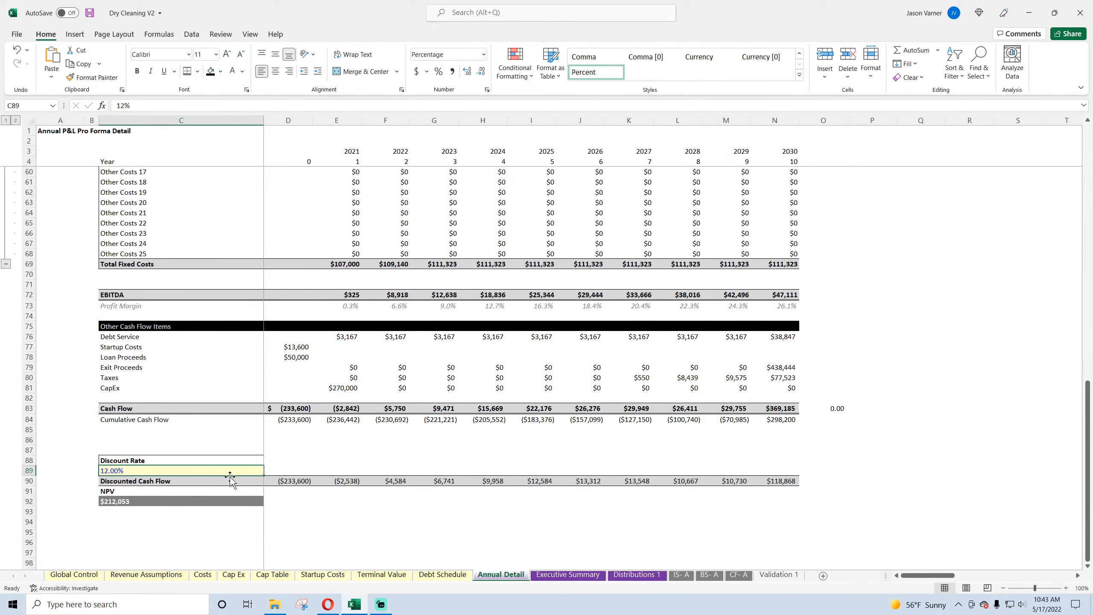
{"action": "left_click_drag", "start_coordinate": [292, 484], "coordinate": [775, 477]}
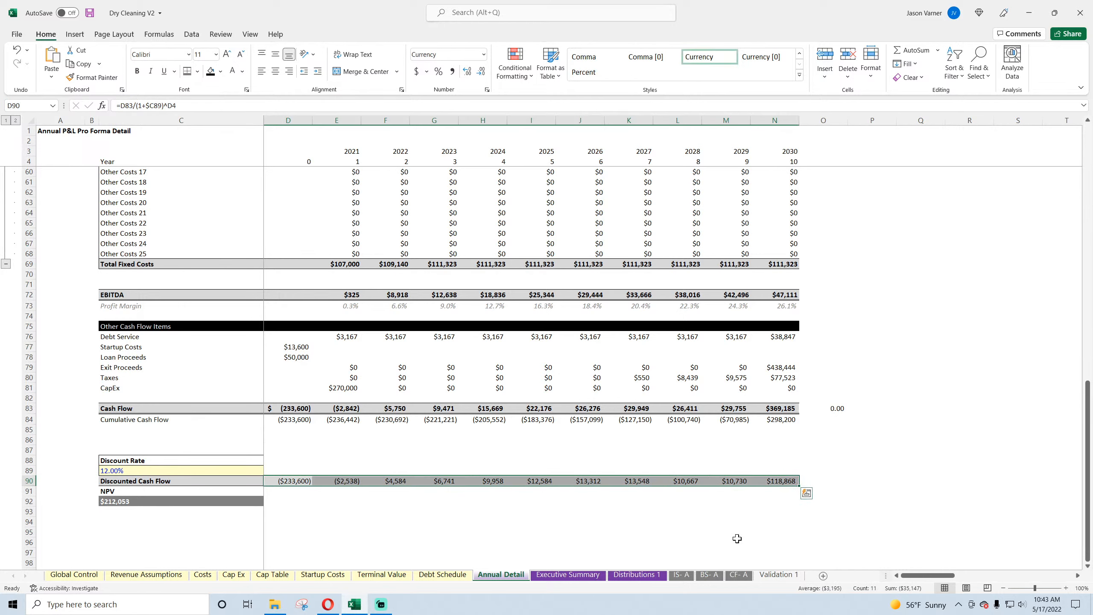
{"action": "double_click", "coordinate": [152, 503]}
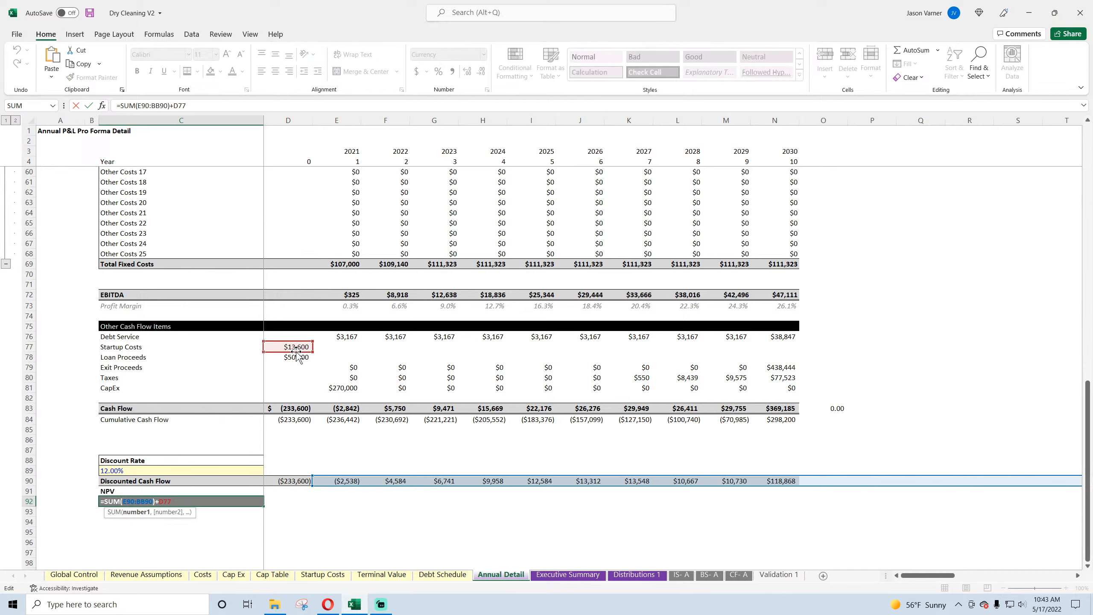
{"action": "key", "text": "Return"}
{"action": "left_click", "coordinate": [145, 500]}
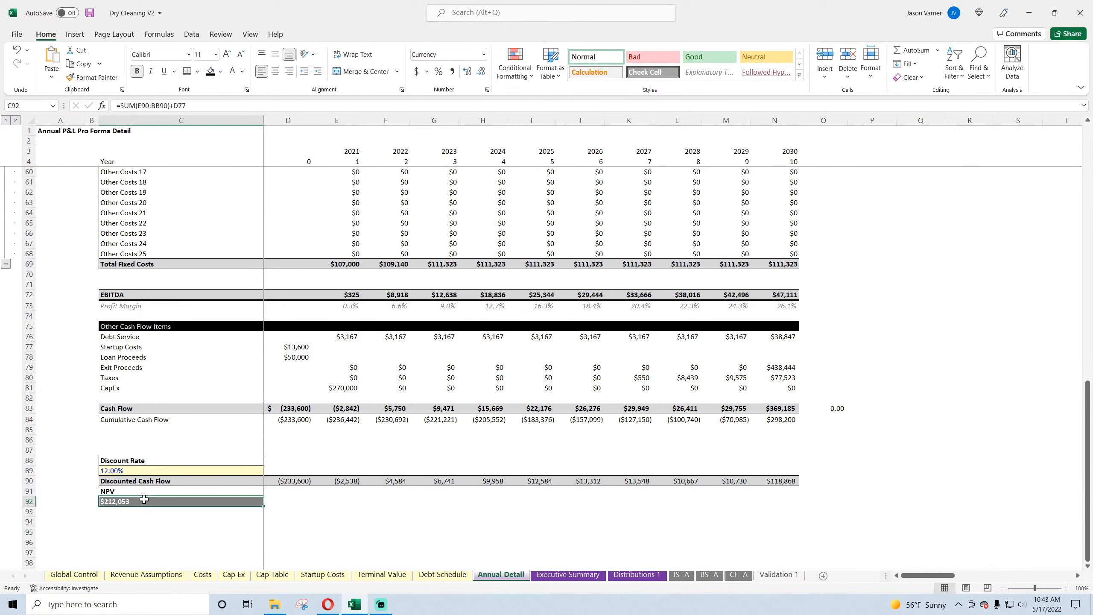
{"action": "left_click", "coordinate": [925, 50]}
{"action": "left_click_drag", "start_coordinate": [292, 481], "coordinate": [787, 484]}
{"action": "key", "text": "Return"}
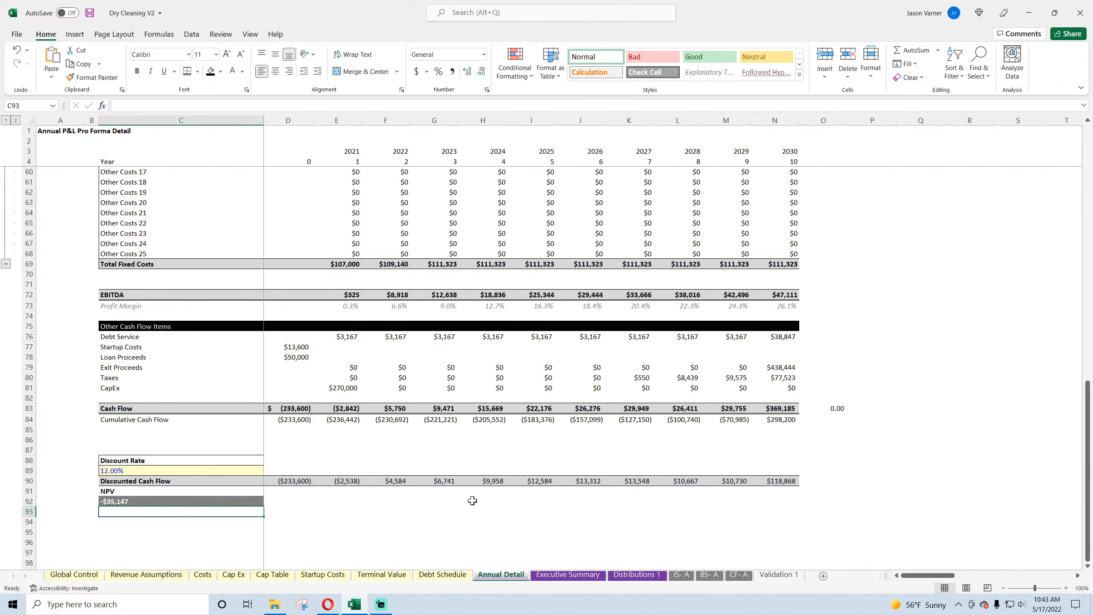
{"action": "left_click", "coordinate": [130, 502]}
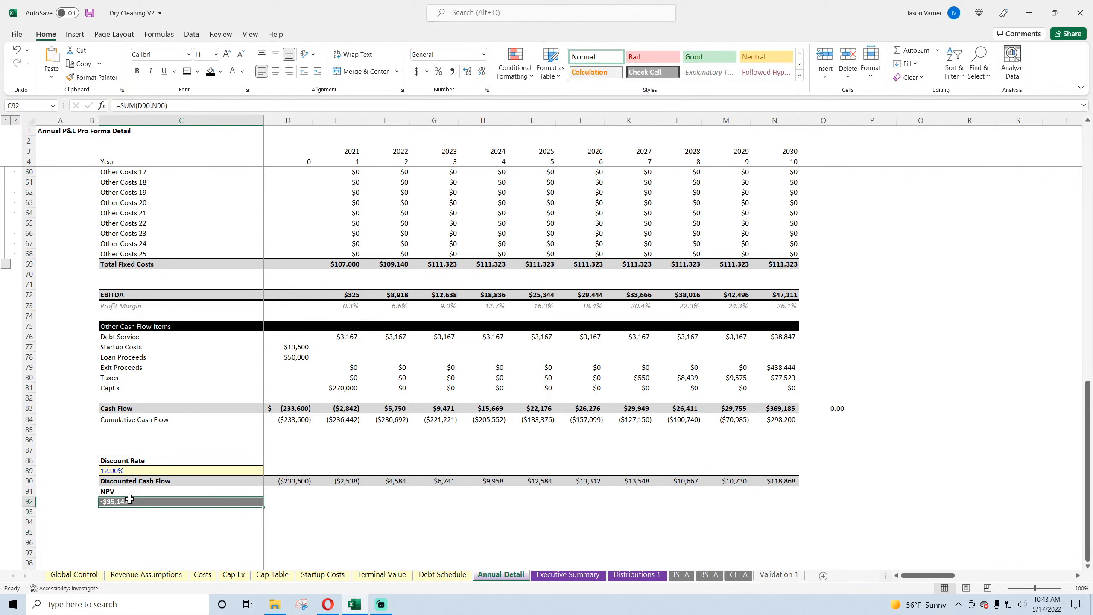
Step: Set the Annual Detail discount rate to 8% and check the NPV
{"action": "left_click", "coordinate": [137, 471]}
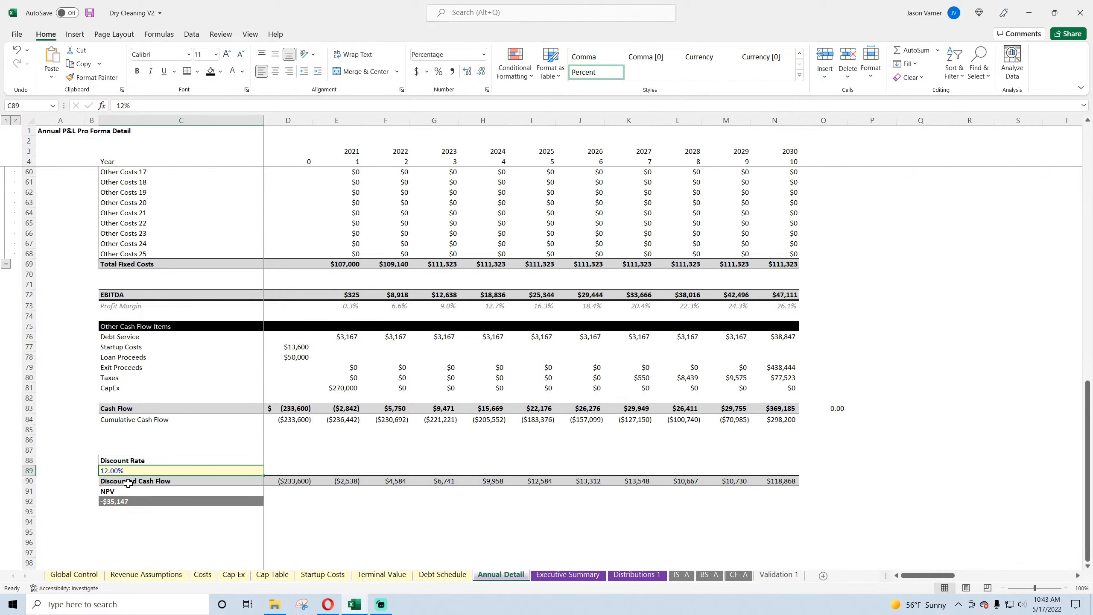
{"action": "type", "text": "8"}
{"action": "key", "text": "Return"}
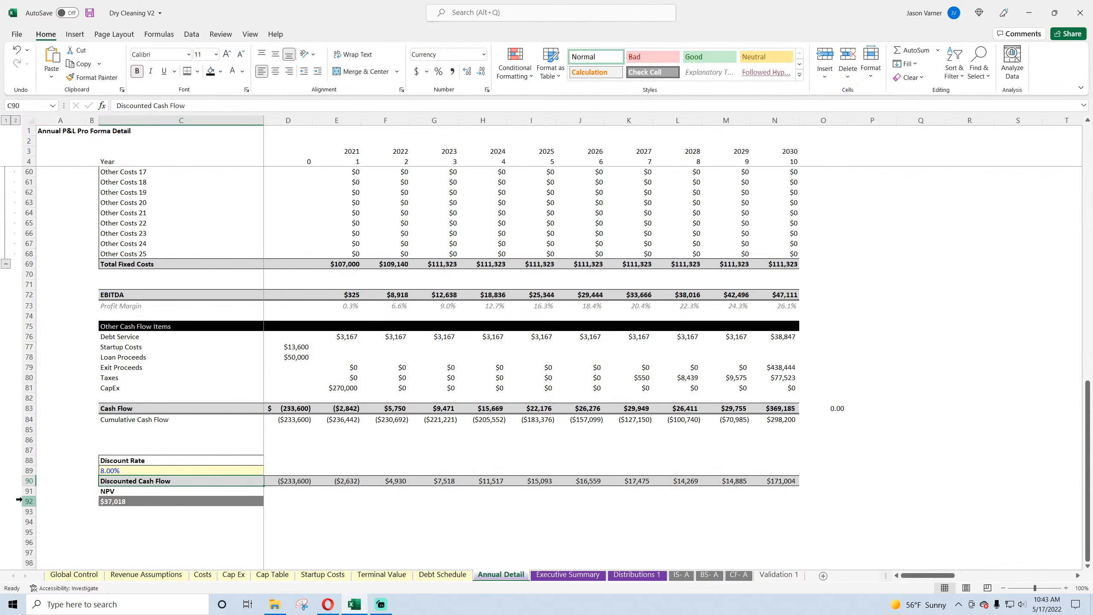
{"action": "left_click", "coordinate": [158, 501]}
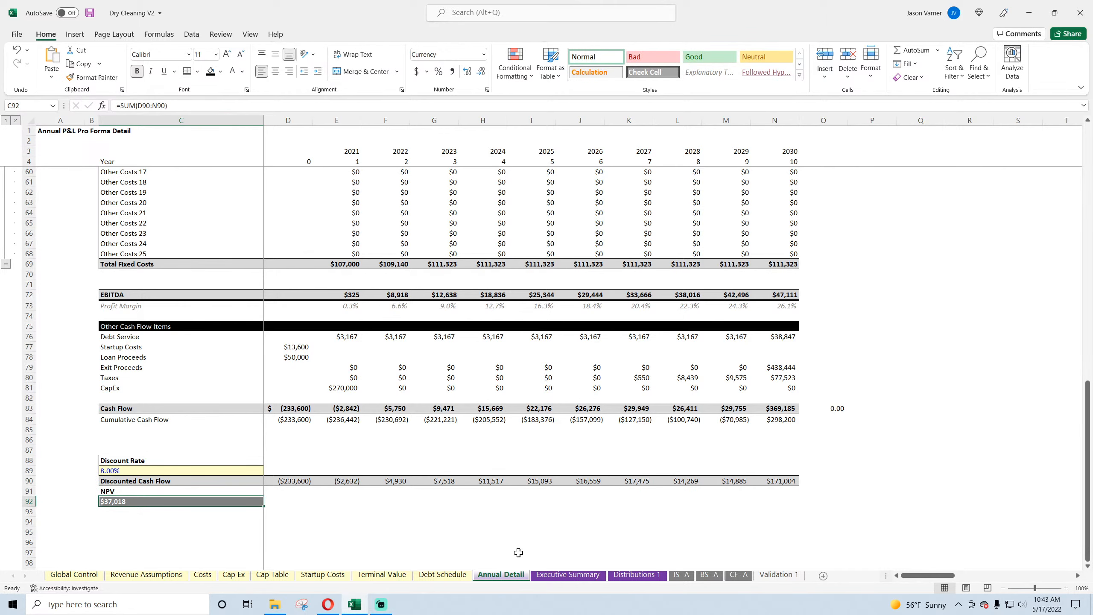
Step: Copy the project IRR from Distributions 1 and paste it as a value into the Annual Detail discount rate
{"action": "left_click", "coordinate": [637, 574]}
{"action": "right_click", "coordinate": [226, 241]}
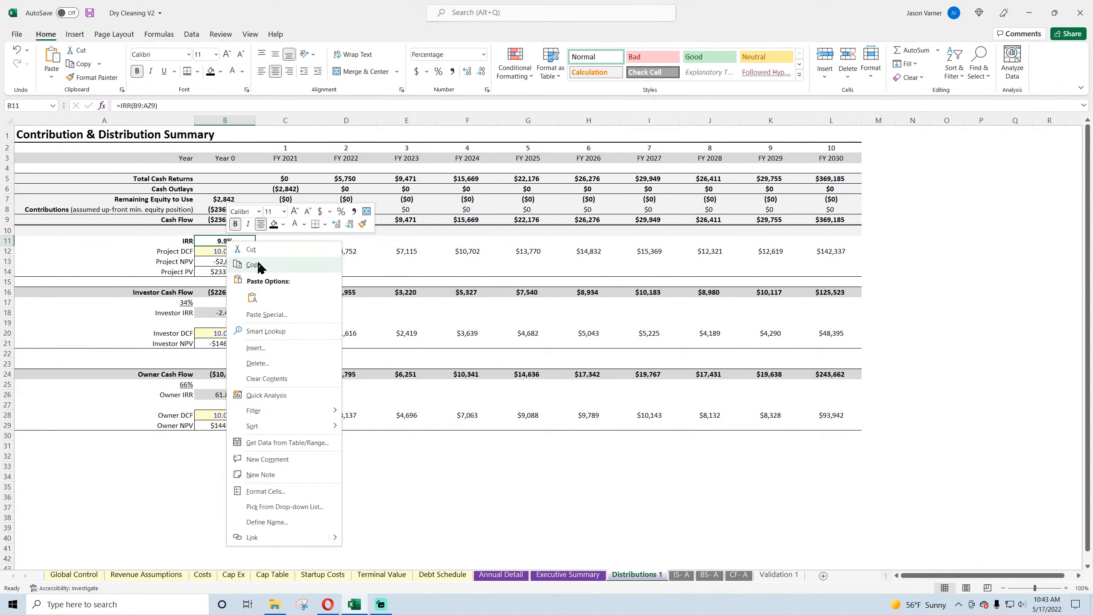
{"action": "left_click", "coordinate": [250, 267]}
{"action": "left_click", "coordinate": [441, 576]}
{"action": "left_click", "coordinate": [382, 574]}
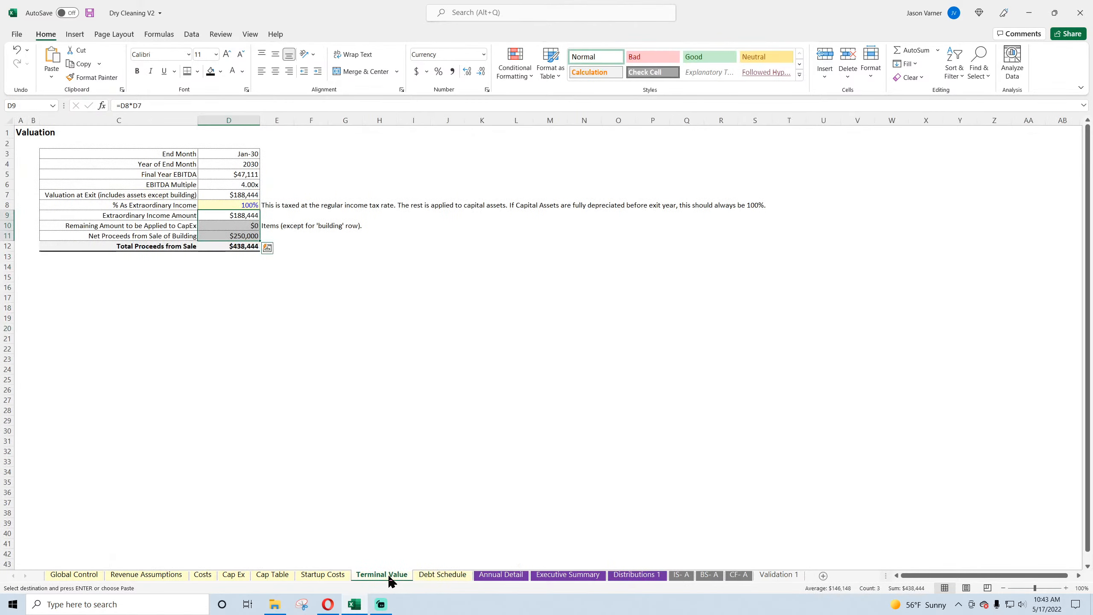
{"action": "left_click", "coordinate": [501, 574]}
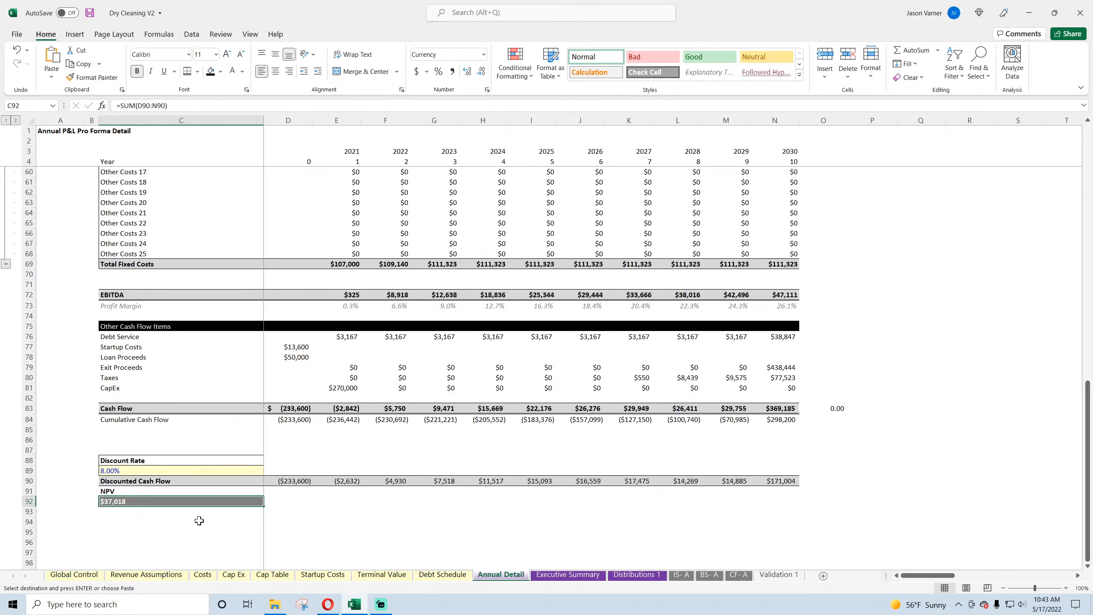
{"action": "right_click", "coordinate": [120, 471]}
{"action": "left_click", "coordinate": [164, 222]}
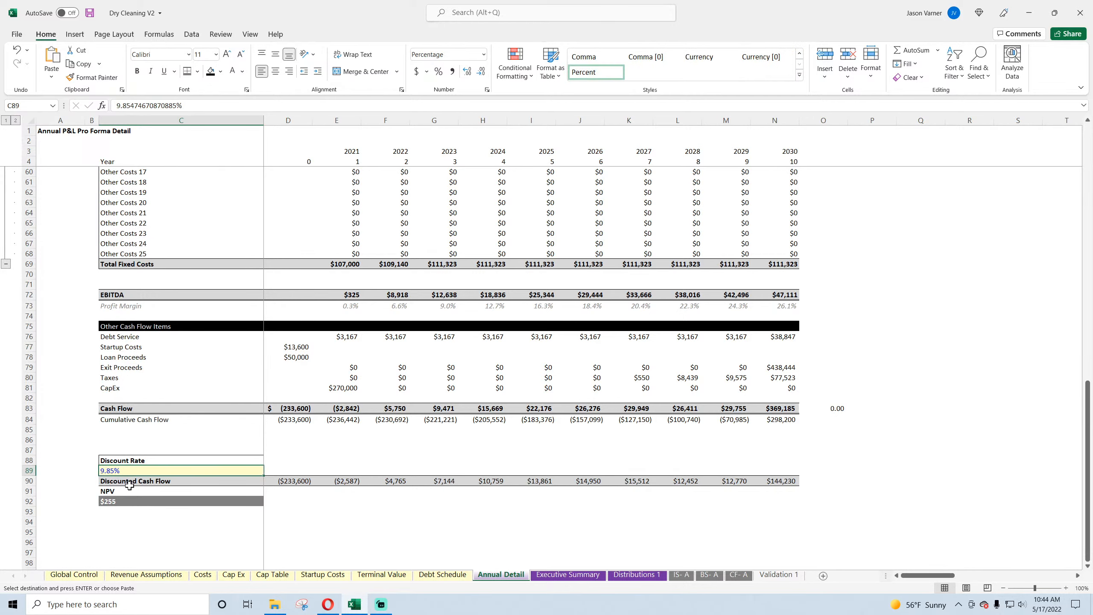
Step: Inspect the Year 0 and 2021 discounted cash flow formulas, the discount rate and the NPV formula on Annual Detail
{"action": "left_click", "coordinate": [298, 480]}
{"action": "left_click", "coordinate": [349, 480]}
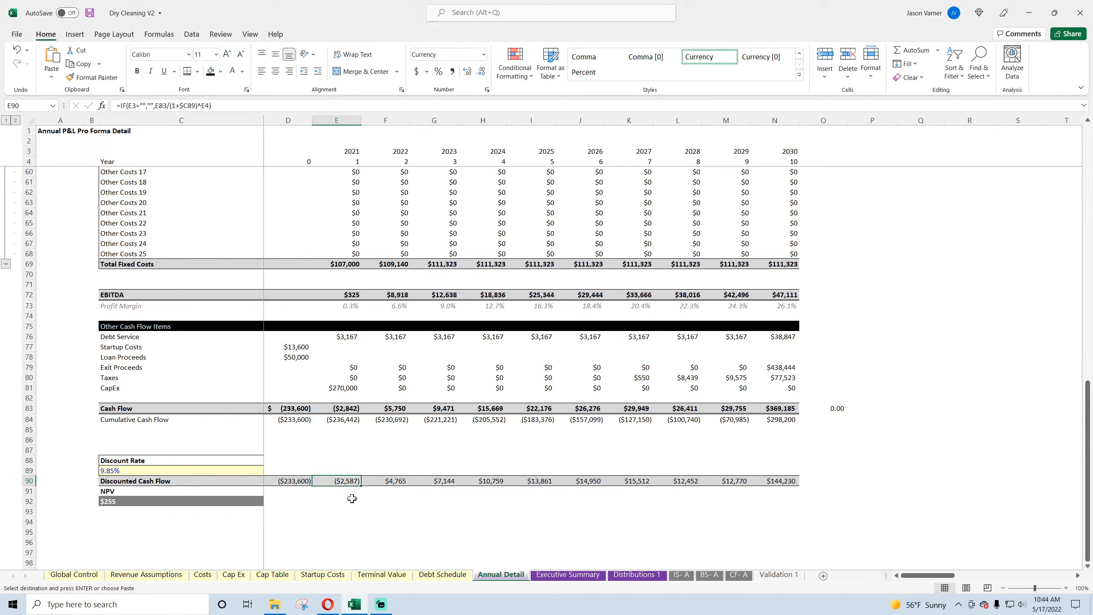
{"action": "left_click", "coordinate": [156, 469]}
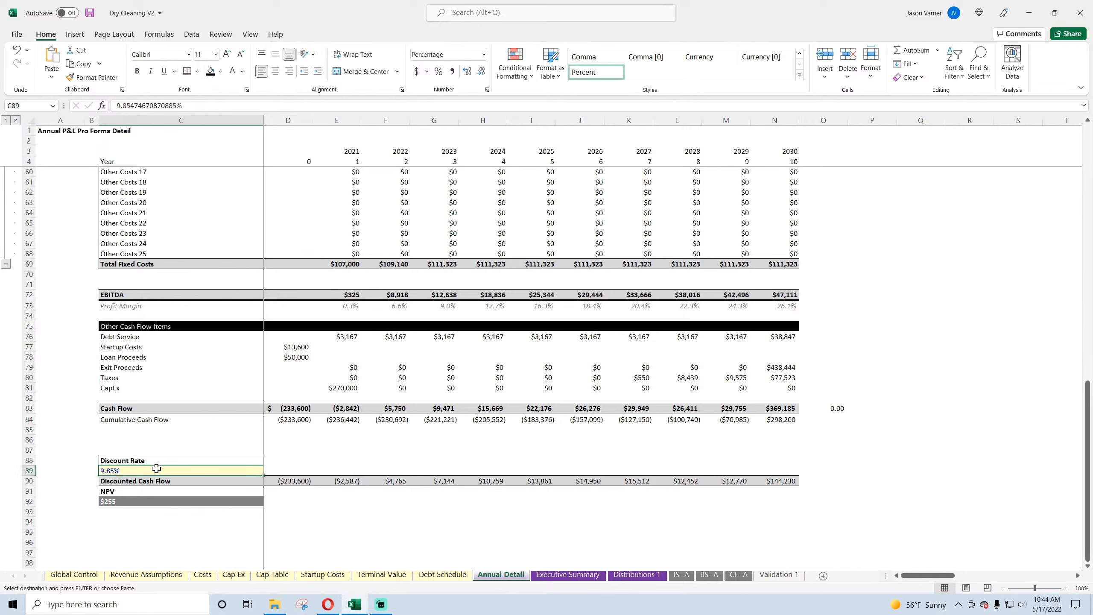
{"action": "left_click", "coordinate": [152, 502]}
{"action": "left_click", "coordinate": [106, 510]}
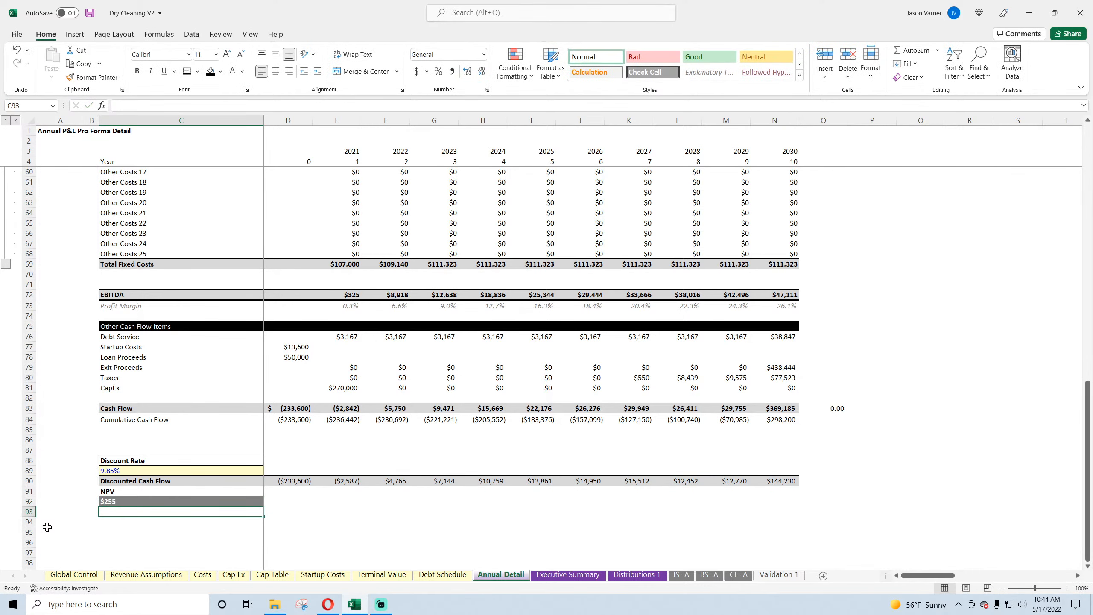
{"action": "left_click", "coordinate": [127, 502]}
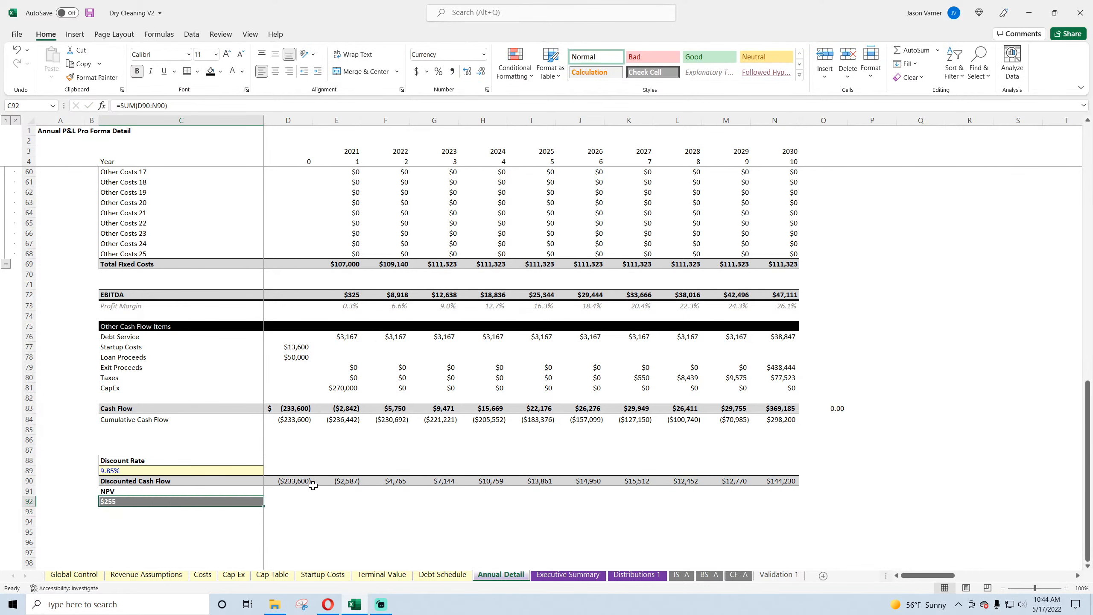
{"action": "left_click", "coordinate": [298, 483]}
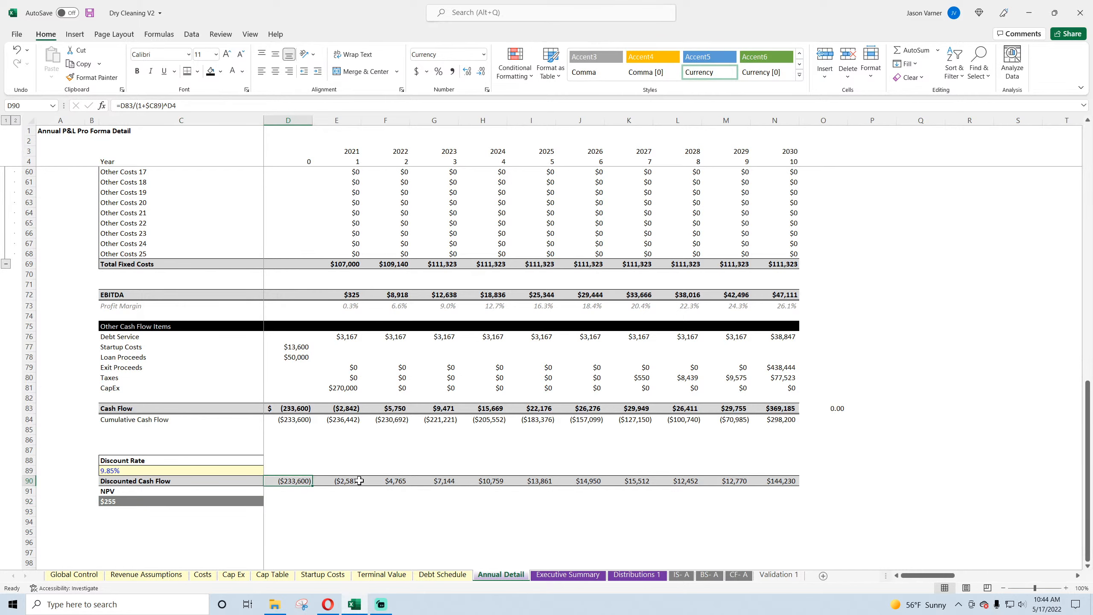
Step: Compare Distributions 1 with Annual Detail, examining the Year 0 equity and cash flow and the FY 2021 outlay and cash flow formulas
{"action": "left_click", "coordinate": [638, 575]}
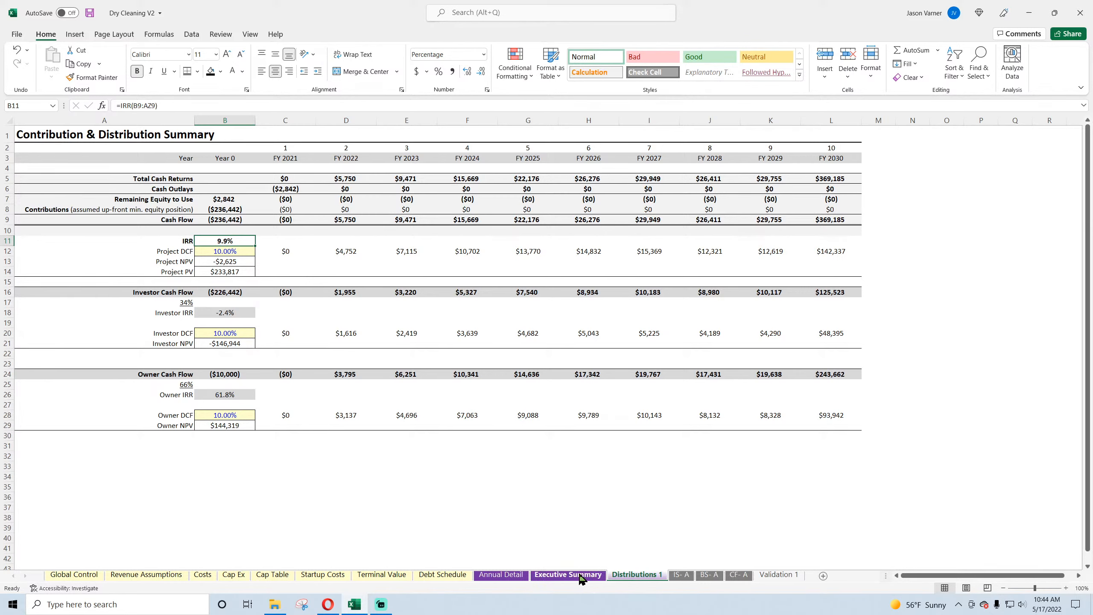
{"action": "left_click", "coordinate": [507, 576]}
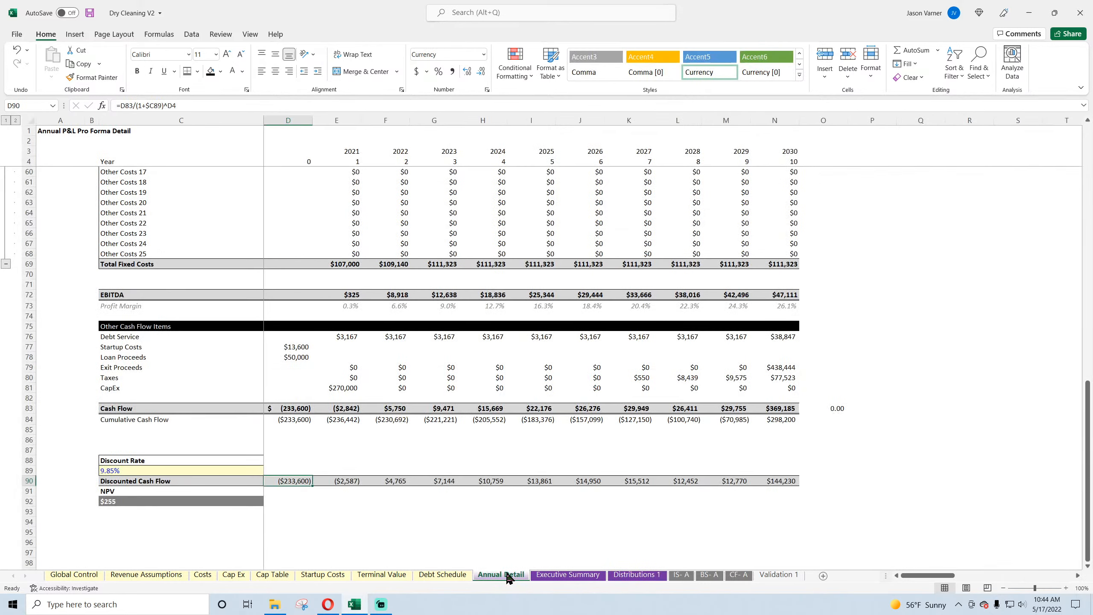
{"action": "left_click", "coordinate": [638, 575]}
{"action": "left_click", "coordinate": [287, 189]}
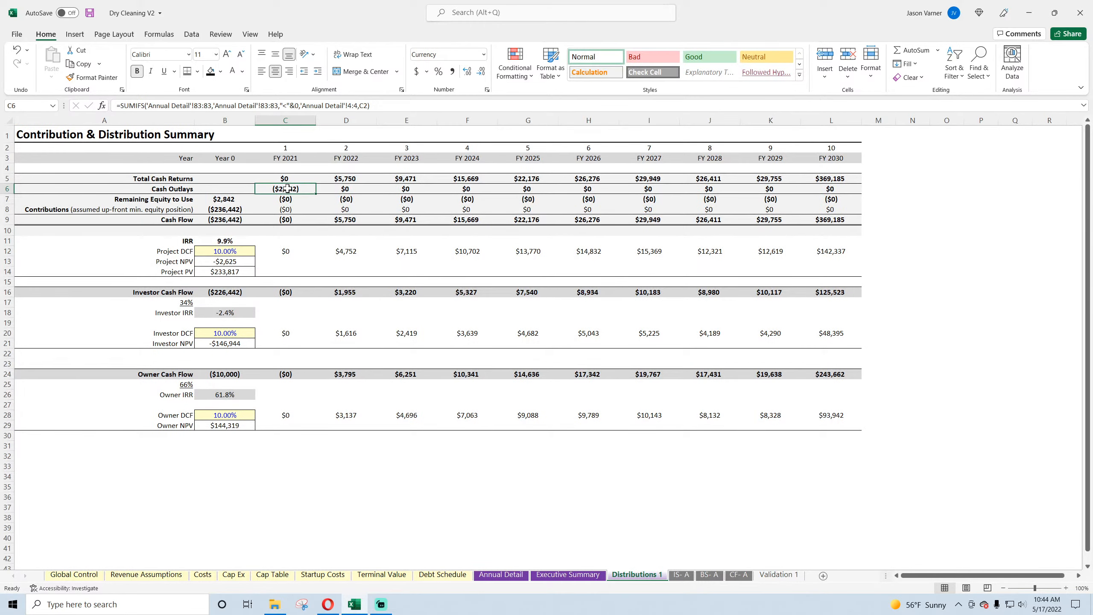
{"action": "left_click", "coordinate": [229, 219]}
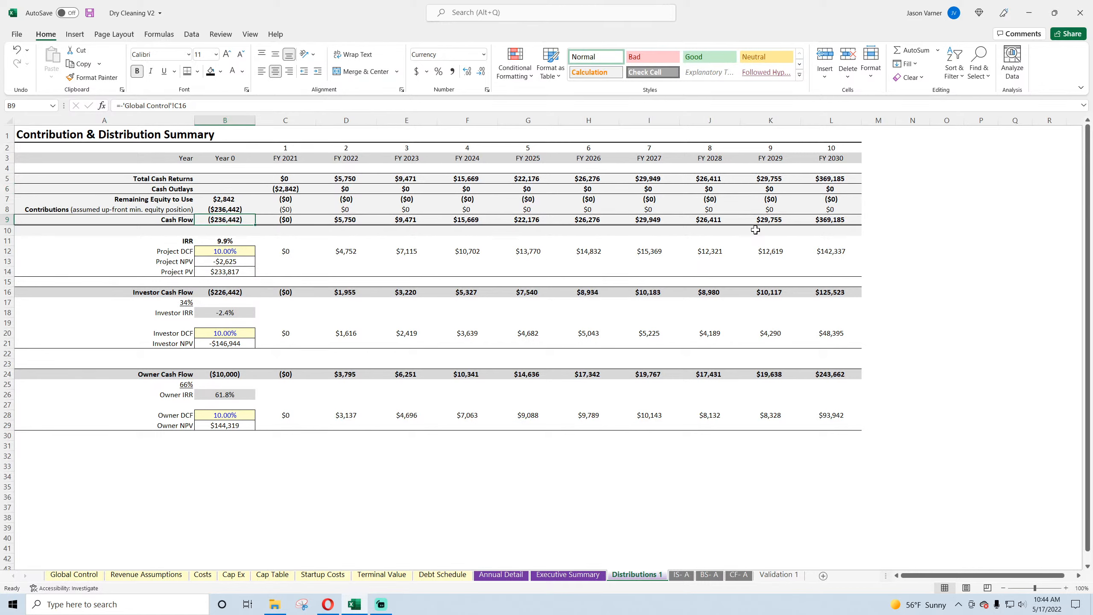
{"action": "left_click", "coordinate": [224, 198]}
{"action": "left_click", "coordinate": [222, 220]}
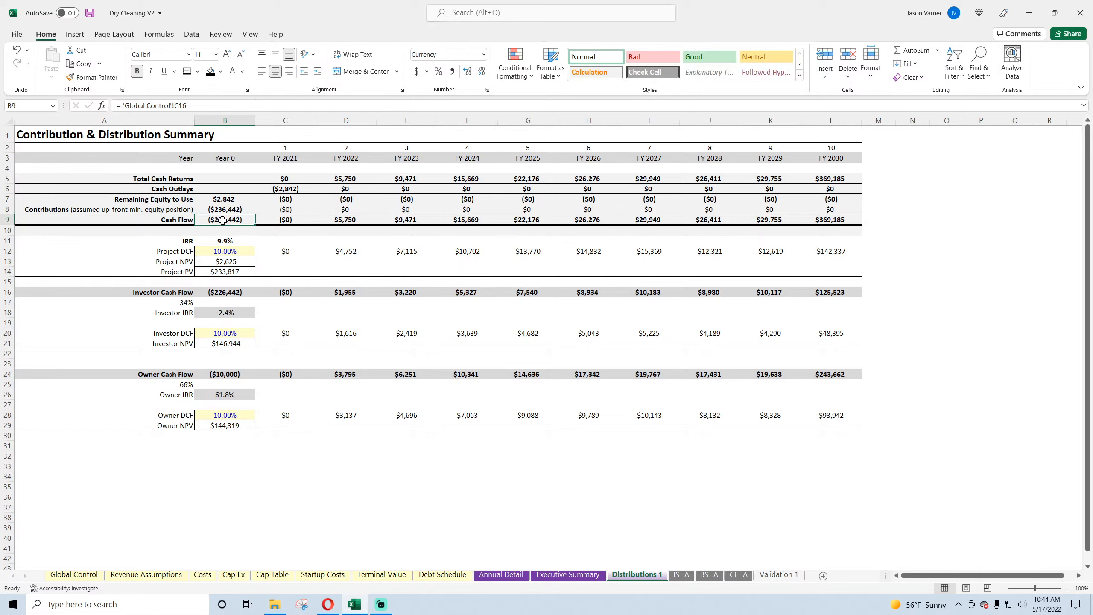
{"action": "left_click", "coordinate": [286, 220]}
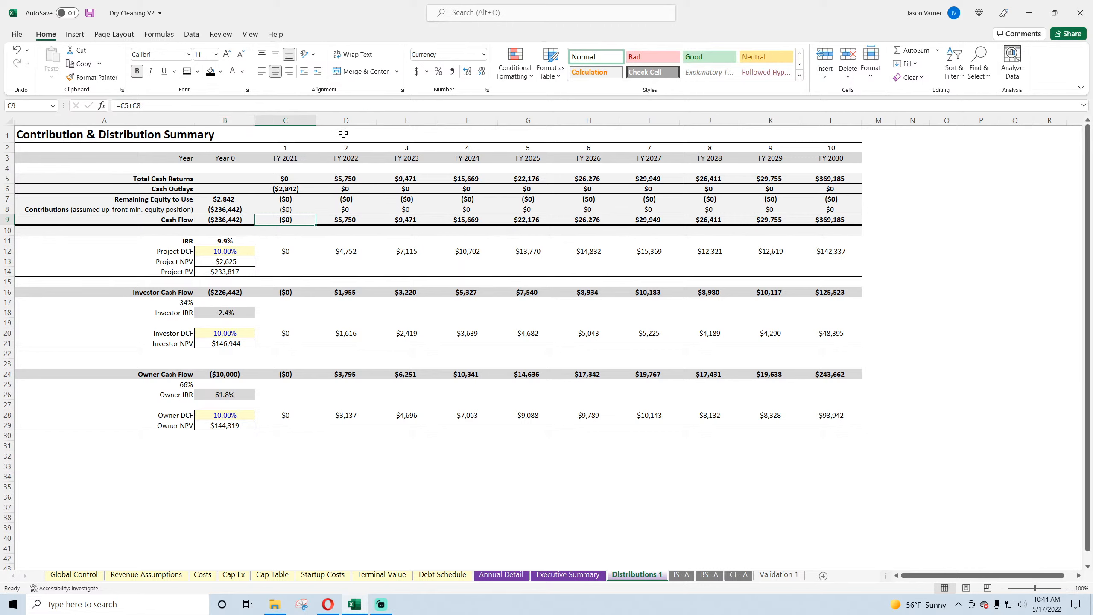
{"action": "left_click", "coordinate": [235, 224]}
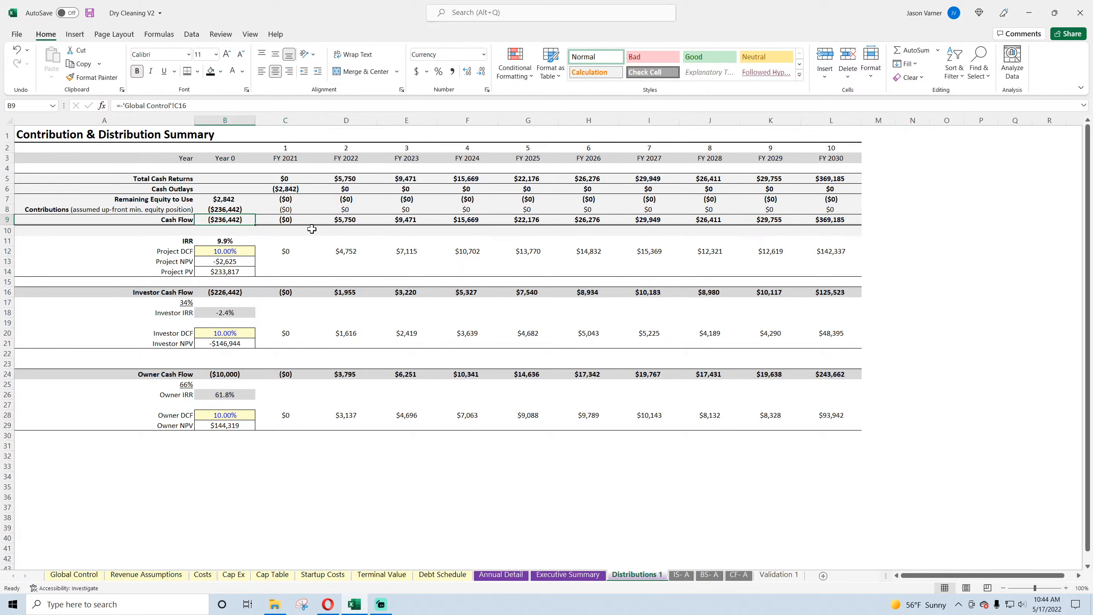
Step: Save the workbook and return to the Annual Detail sheet
{"action": "left_click", "coordinate": [89, 14]}
{"action": "left_click", "coordinate": [498, 577]}
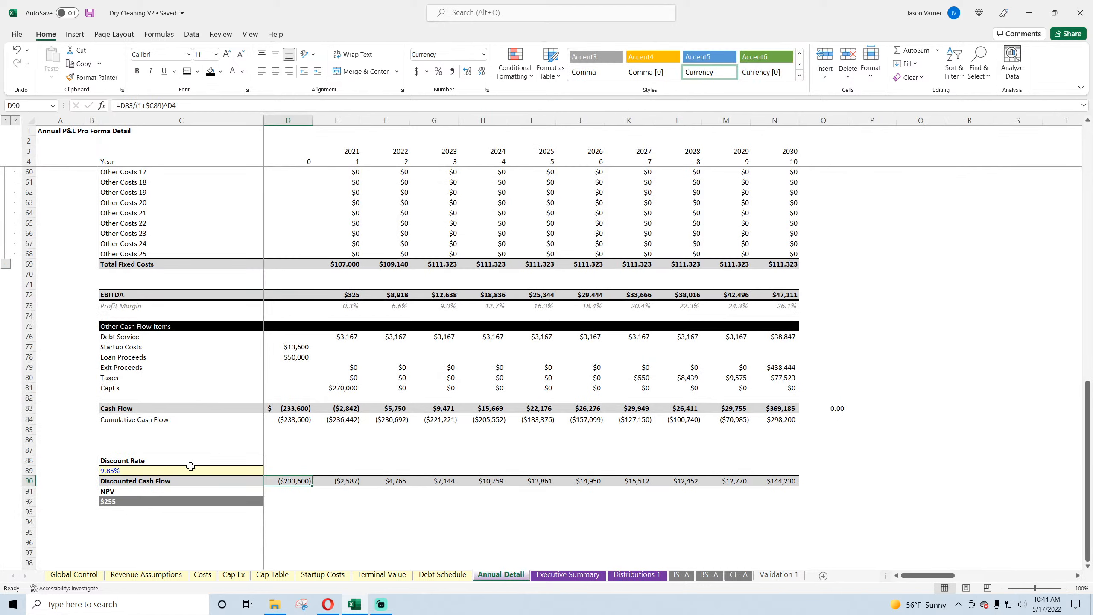
Step: Examine the Annual Detail discounted cash flows from Year 0 through 2030 against the discount rate, and save the workbook
{"action": "left_click", "coordinate": [135, 470]}
{"action": "left_click", "coordinate": [306, 481]}
{"action": "left_click", "coordinate": [353, 480]}
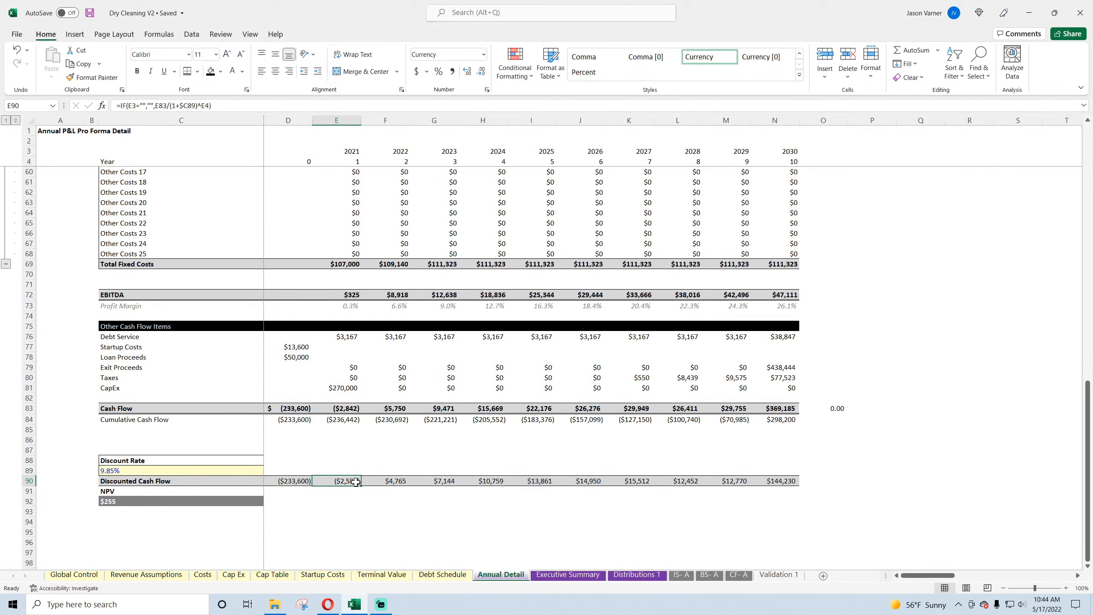
{"action": "left_click", "coordinate": [396, 481]}
{"action": "left_click", "coordinate": [435, 481]}
{"action": "left_click", "coordinate": [295, 481]}
{"action": "left_click_drag", "start_coordinate": [296, 481], "coordinate": [794, 480]}
{"action": "left_click", "coordinate": [89, 14]}
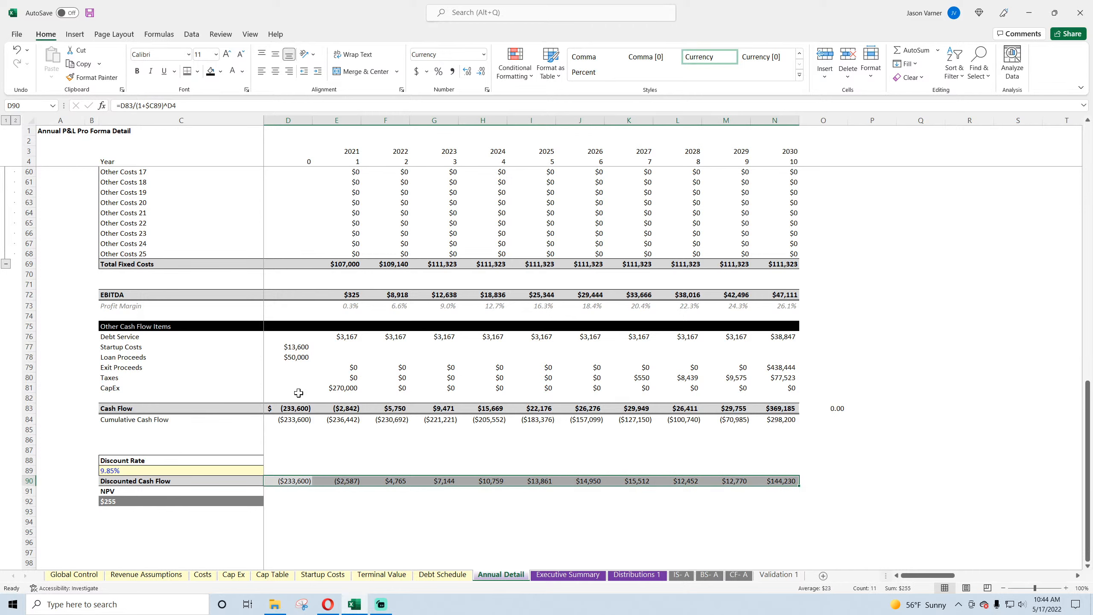
{"action": "left_click", "coordinate": [348, 481]}
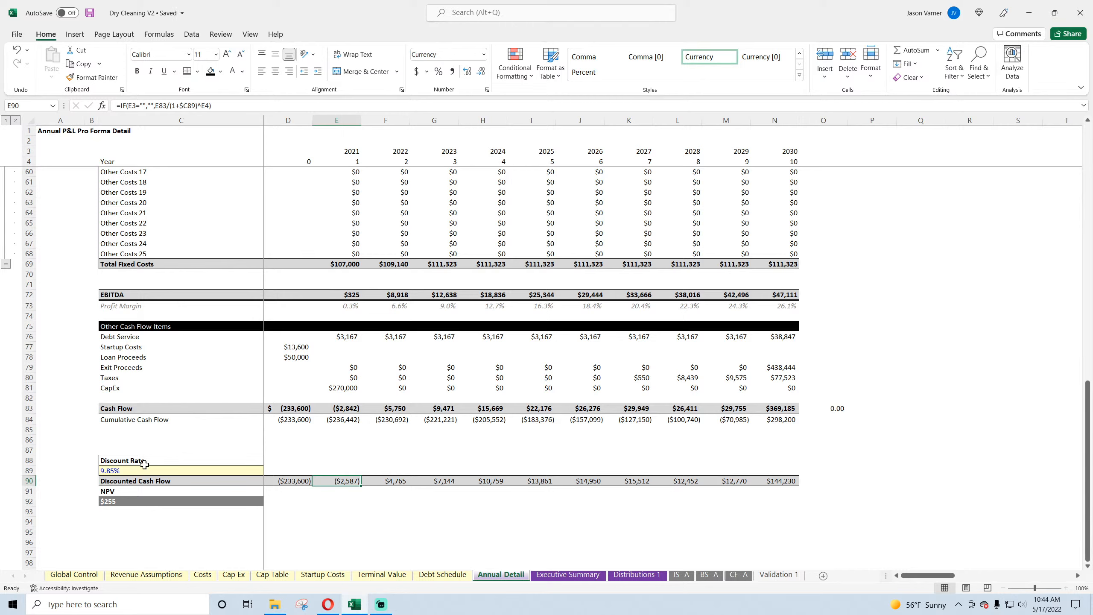
{"action": "left_click", "coordinate": [129, 469]}
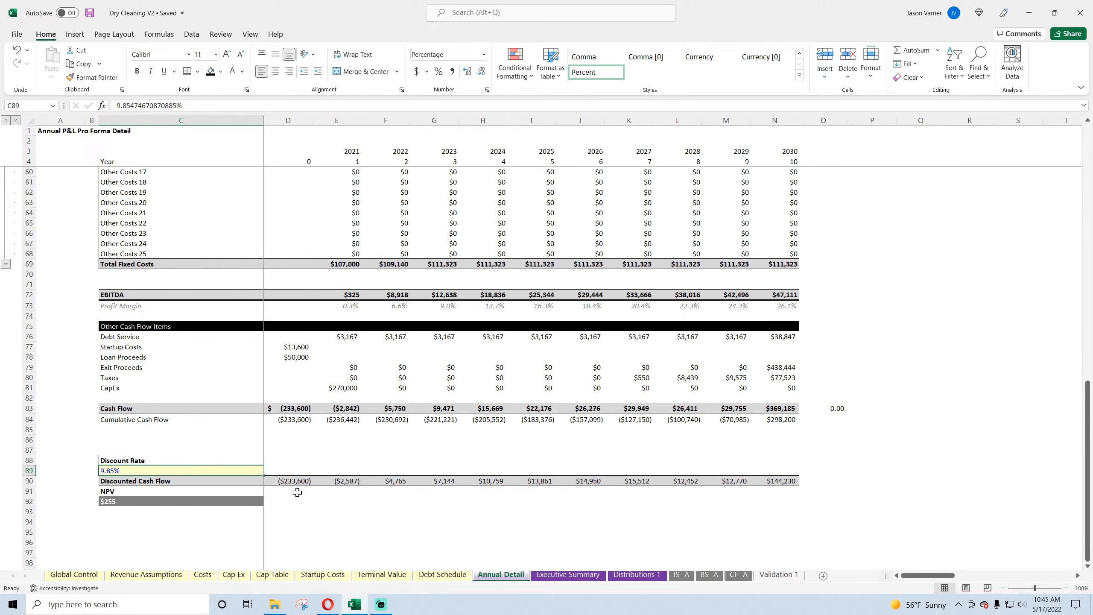
Step: Save the workbook and inspect the project DCF and IRR, investor cash flow, share and IRR, and owner IRR formulas on Distributions 1
{"action": "left_click", "coordinate": [636, 574]}
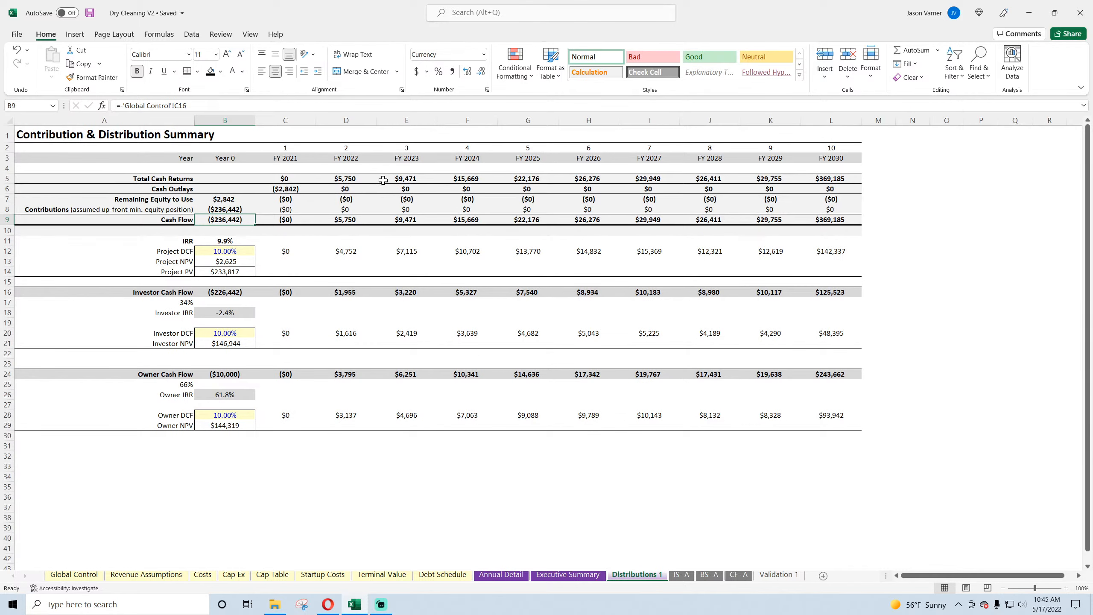
{"action": "left_click", "coordinate": [89, 12]}
{"action": "left_click", "coordinate": [289, 251]}
{"action": "left_click", "coordinate": [319, 251]}
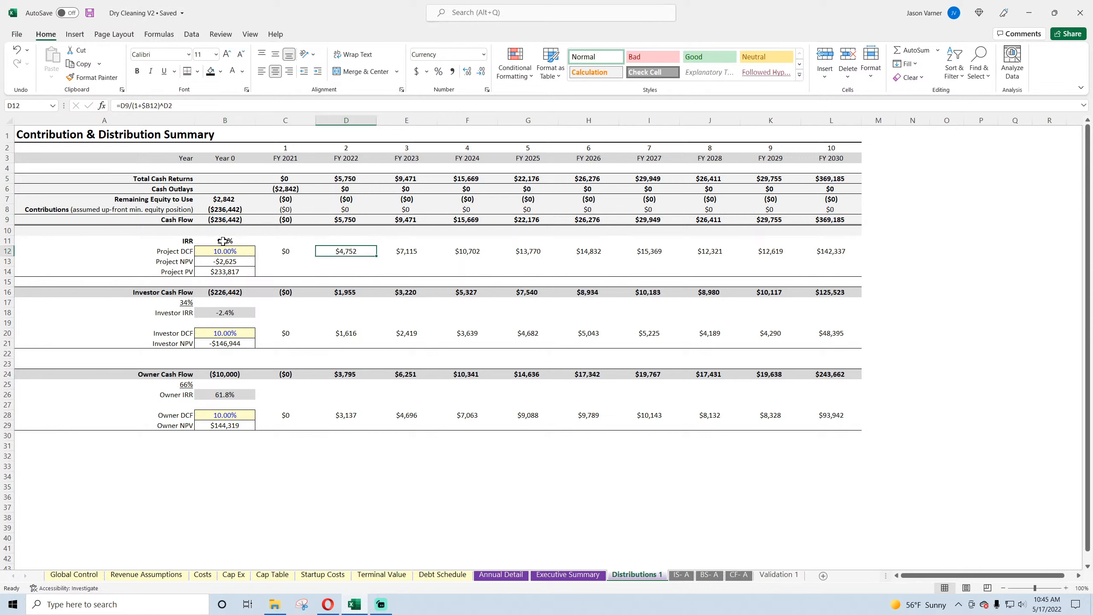
{"action": "left_click", "coordinate": [224, 241]}
{"action": "left_click", "coordinate": [232, 293]}
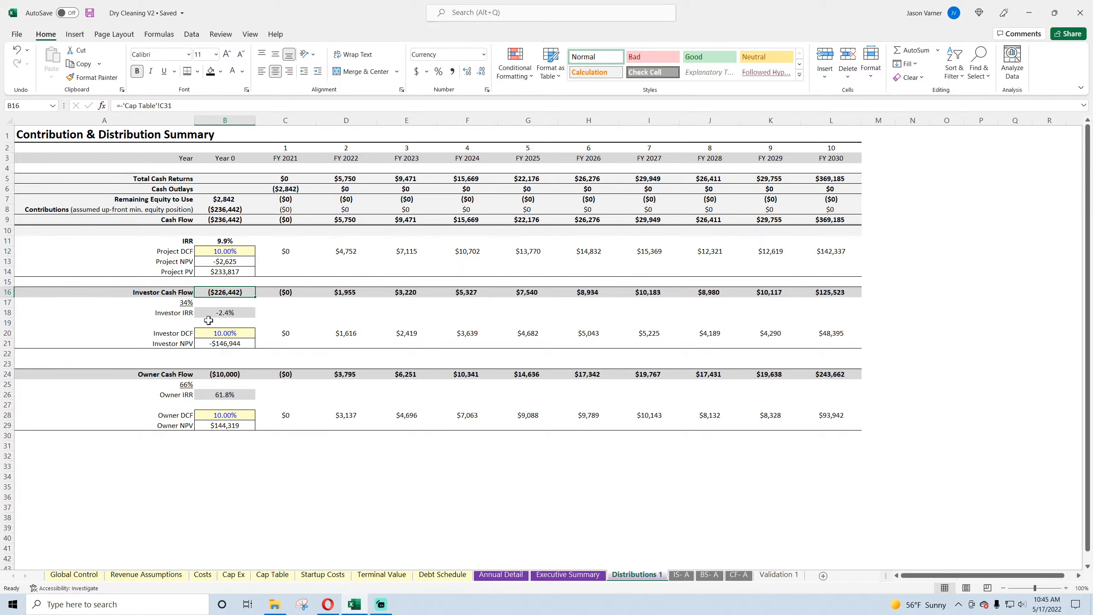
{"action": "left_click", "coordinate": [181, 303]}
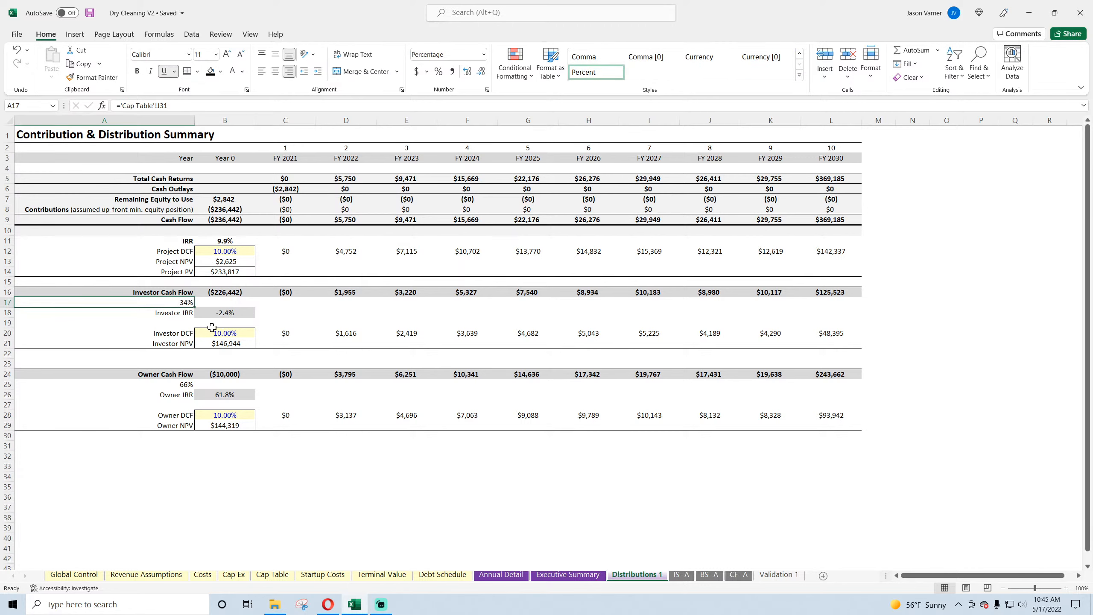
{"action": "left_click", "coordinate": [240, 318]}
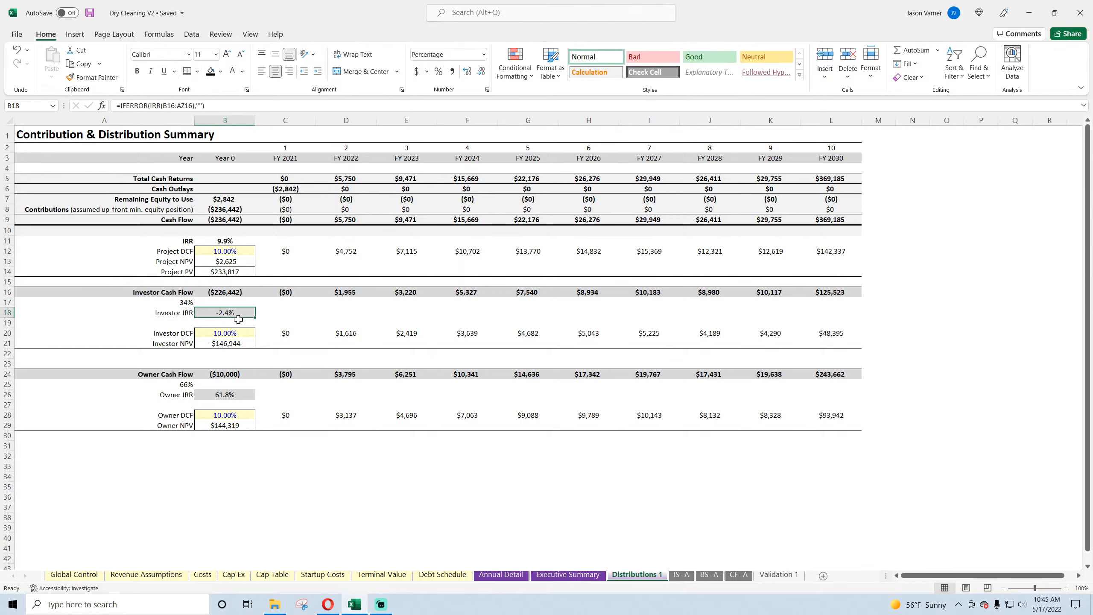
{"action": "left_click", "coordinate": [234, 395]}
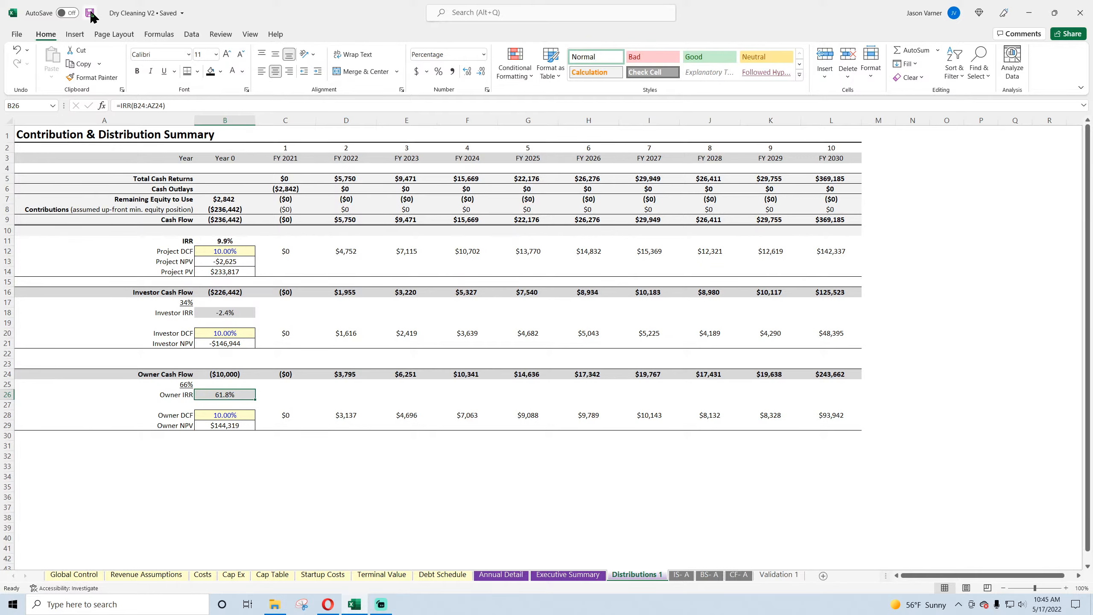
Step: Review the assumption sheets from Revenue Assumptions through Debt Schedule, and look over the Annual Detail sheet
{"action": "left_click", "coordinate": [159, 575]}
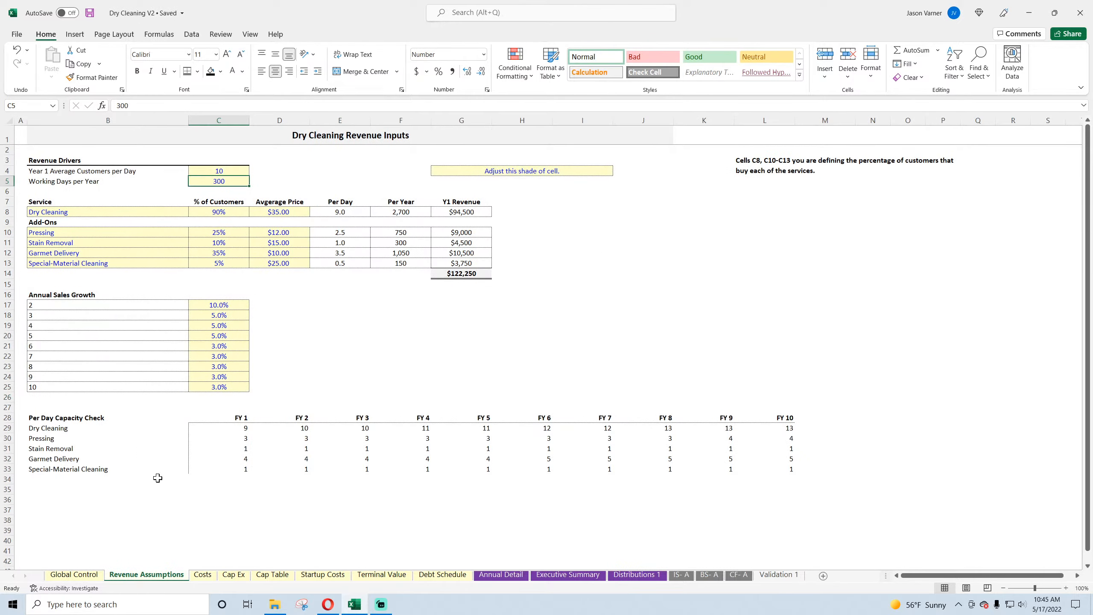
{"action": "left_click", "coordinate": [202, 576]}
{"action": "left_click", "coordinate": [230, 576]}
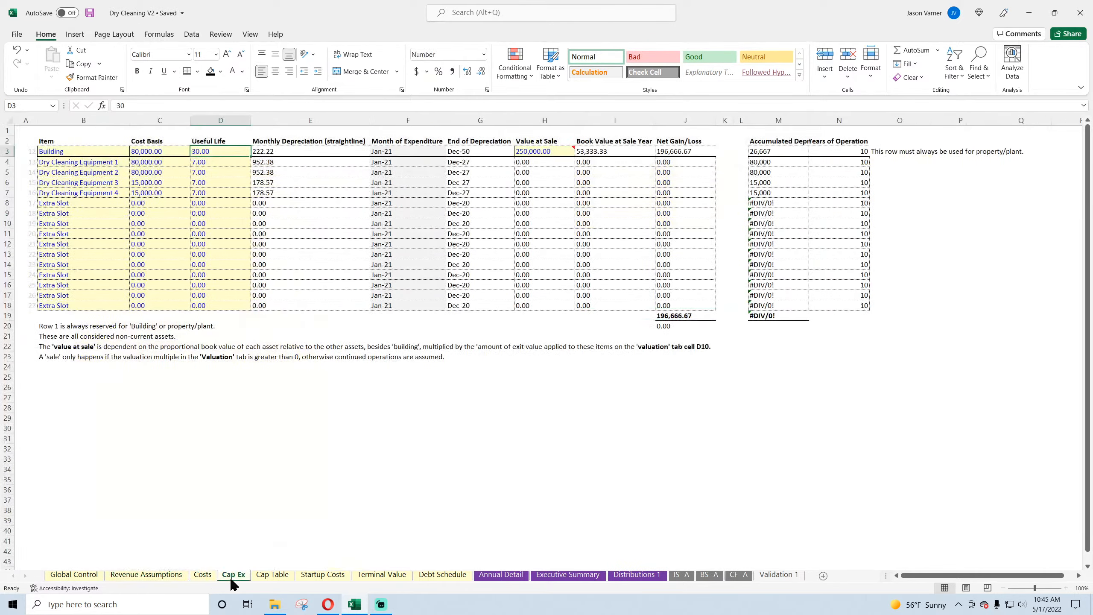
{"action": "left_click", "coordinate": [268, 576]}
{"action": "left_click", "coordinate": [322, 576]}
{"action": "left_click", "coordinate": [384, 576]}
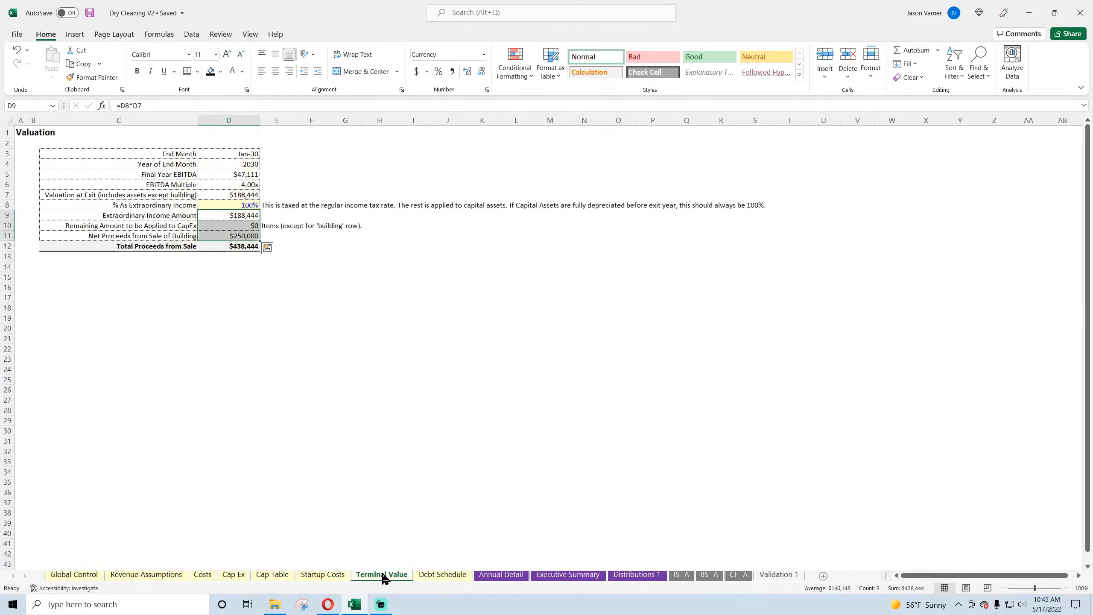
{"action": "left_click", "coordinate": [441, 575]}
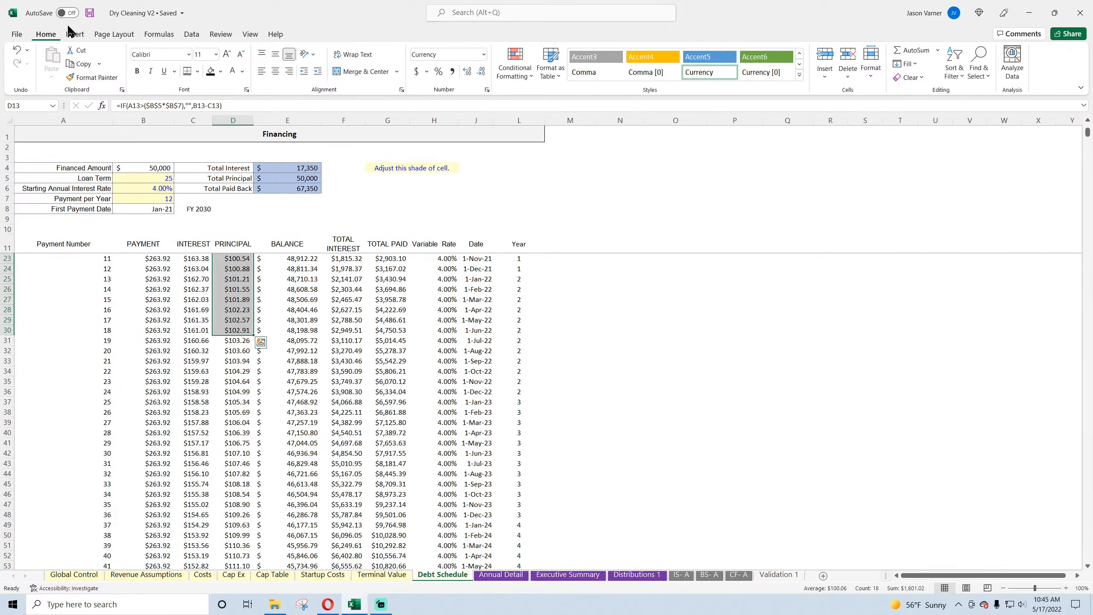
{"action": "left_click", "coordinate": [619, 401]}
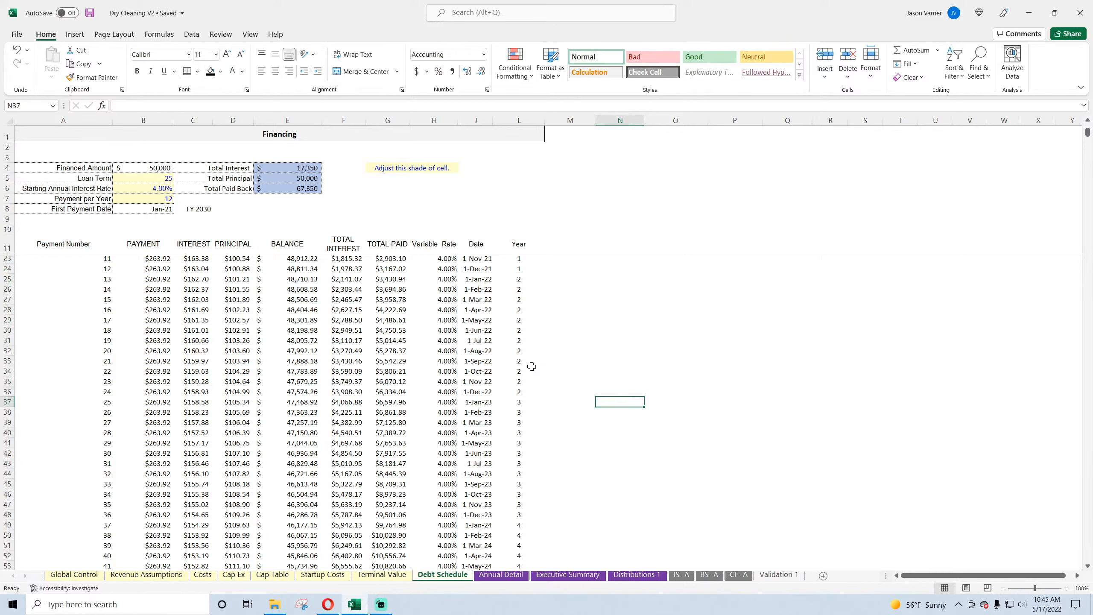
{"action": "left_click", "coordinate": [518, 577]}
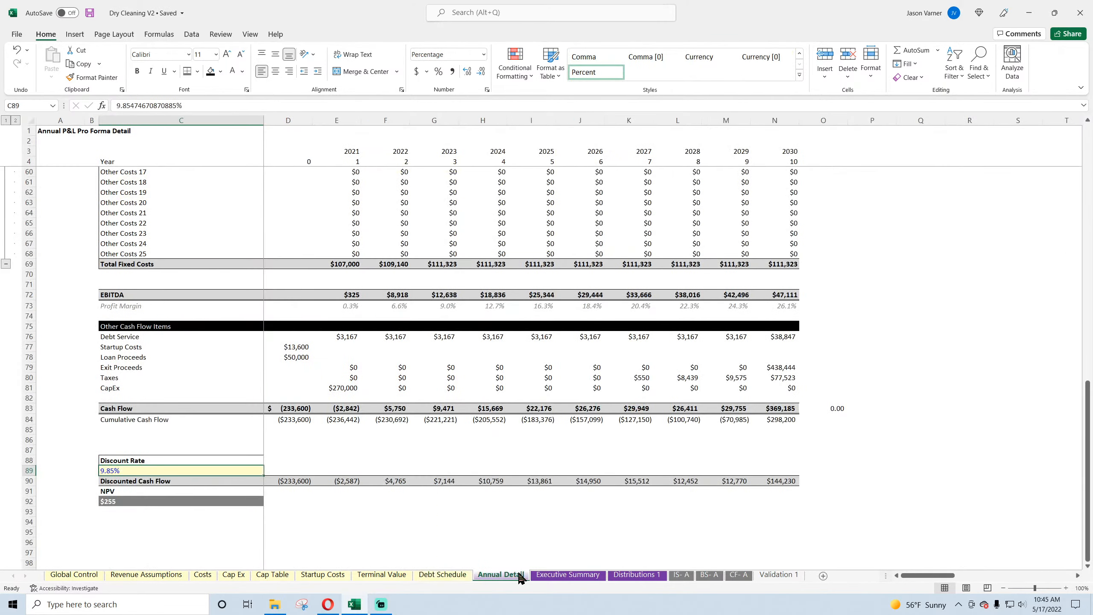
{"action": "scroll", "coordinate": [351, 475], "scroll_direction": "up", "scroll_amount": 18}
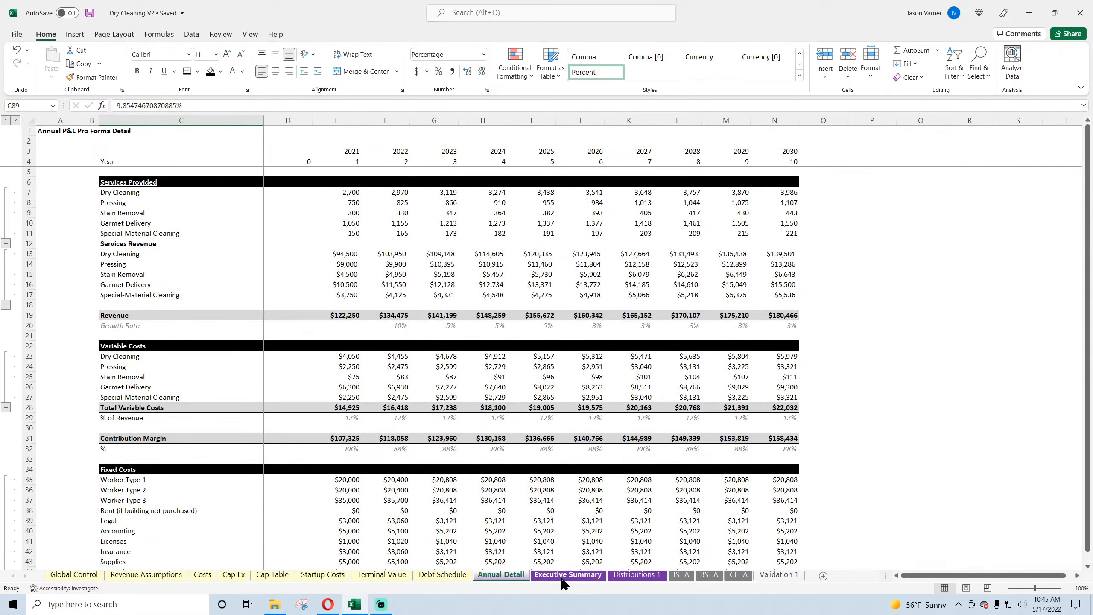
Step: Inspect the Project IRR, Equity Required and Project Cash Returned figures on Executive Summary, and view Distributions 1
{"action": "left_click", "coordinate": [564, 577]}
{"action": "left_click", "coordinate": [157, 379]}
{"action": "left_click", "coordinate": [151, 390]}
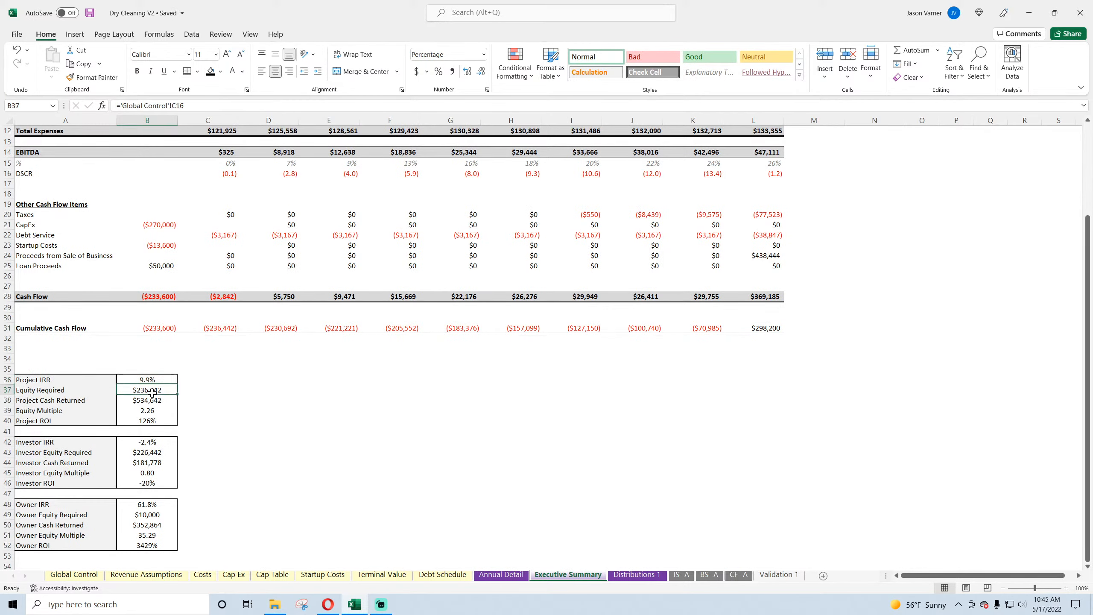
{"action": "left_click", "coordinate": [150, 400]}
{"action": "scroll", "coordinate": [347, 450], "scroll_direction": "up", "scroll_amount": 4}
{"action": "left_click", "coordinate": [621, 577]}
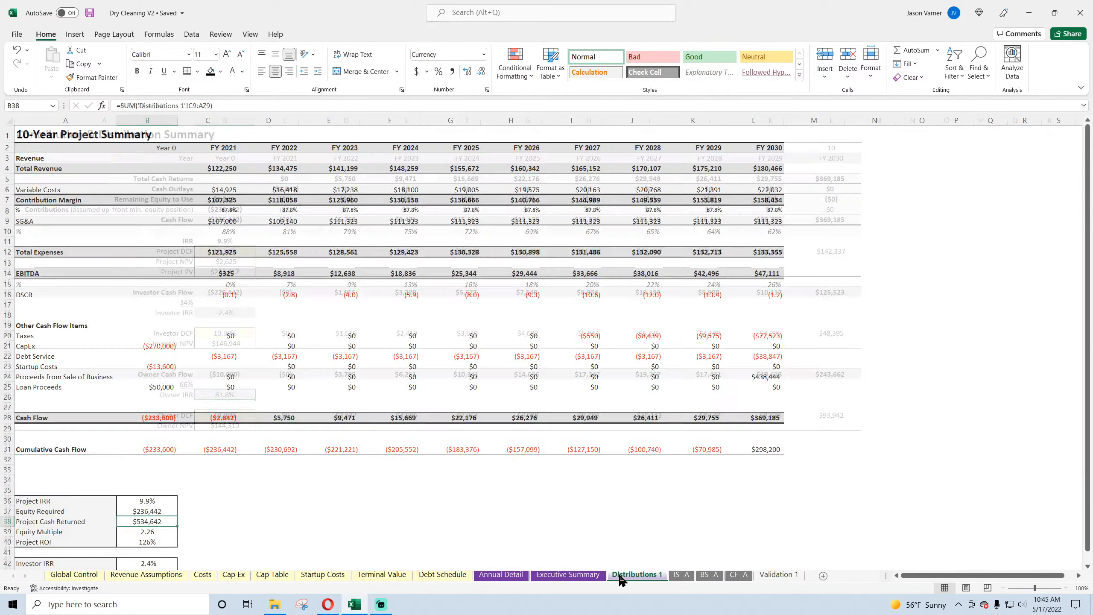
Step: Trace the Global Control balance sheet check to the check row on BS- A and examine its FY 2021 formula
{"action": "left_click", "coordinate": [69, 576]}
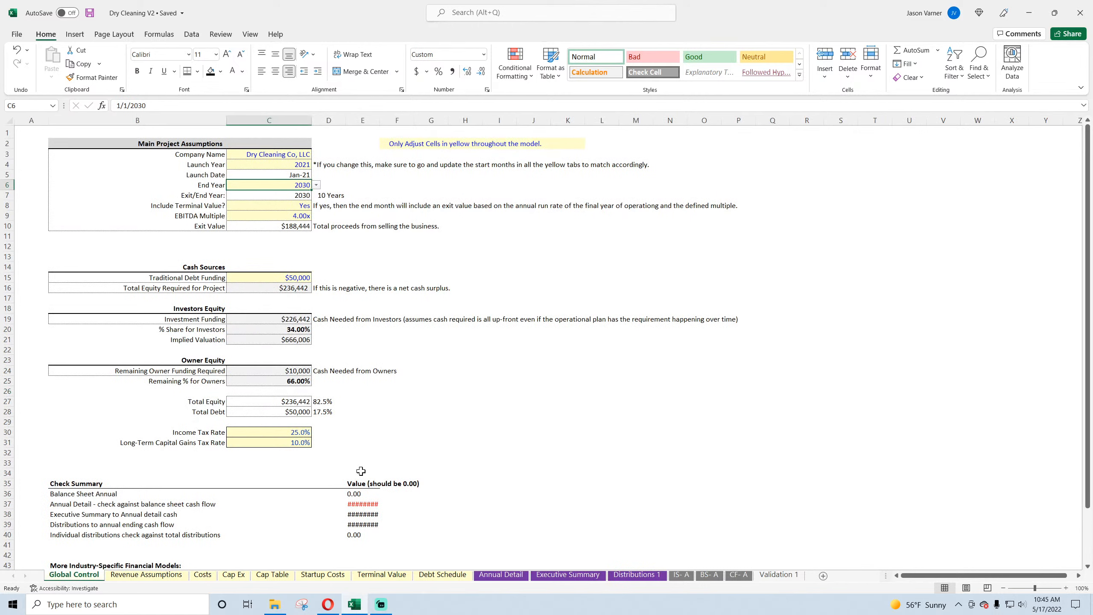
{"action": "left_click", "coordinate": [363, 497]}
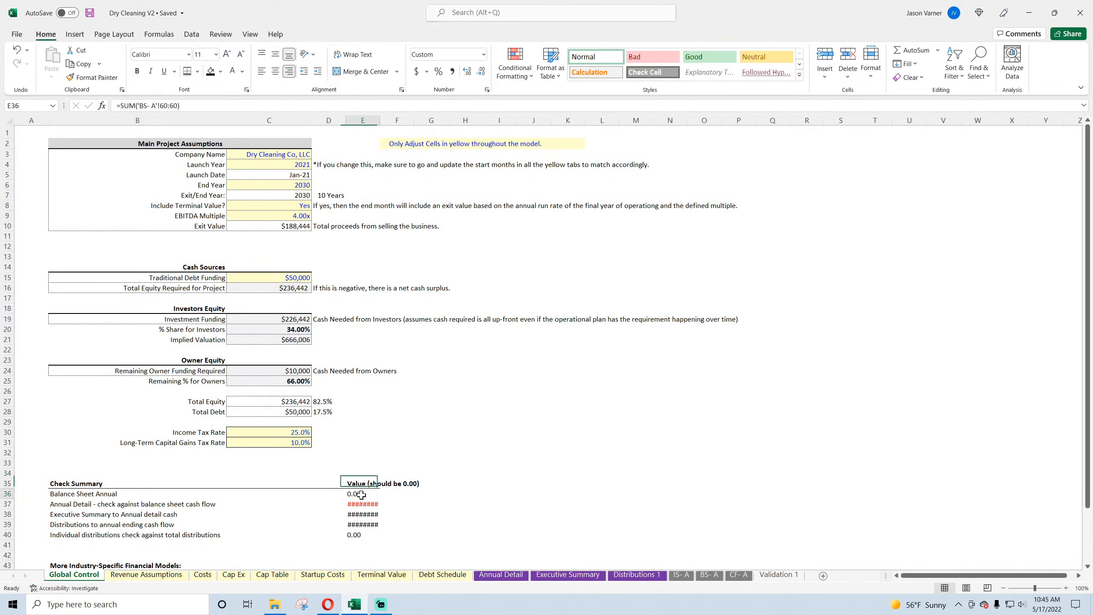
{"action": "left_click", "coordinate": [709, 575]}
{"action": "scroll", "coordinate": [207, 480], "scroll_direction": "down", "scroll_amount": 5}
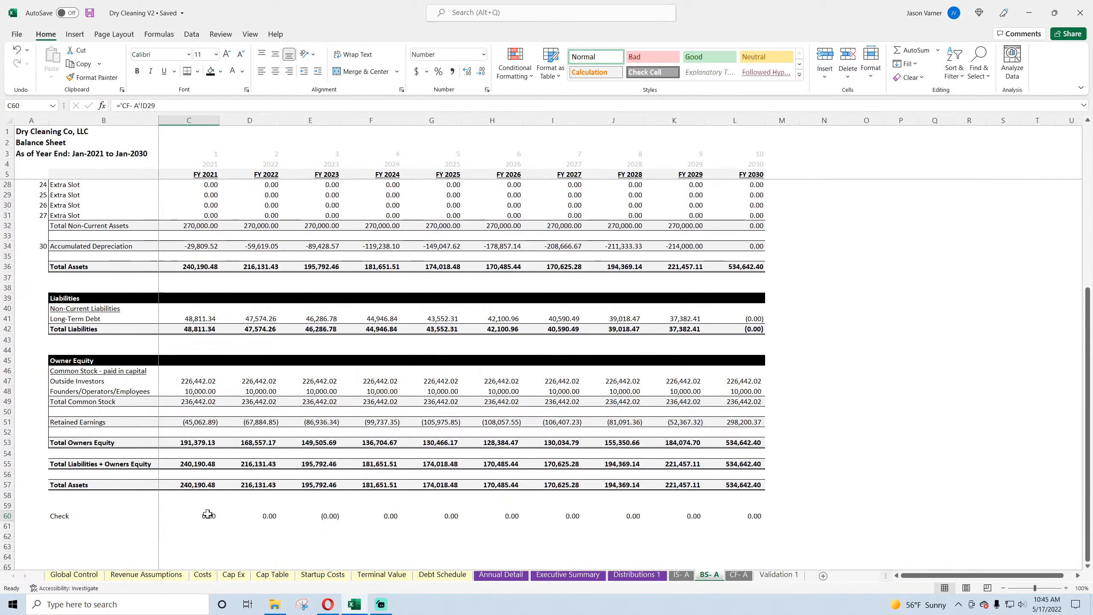
{"action": "left_click", "coordinate": [207, 515]}
{"action": "scroll", "coordinate": [350, 489], "scroll_direction": "up", "scroll_amount": 7}
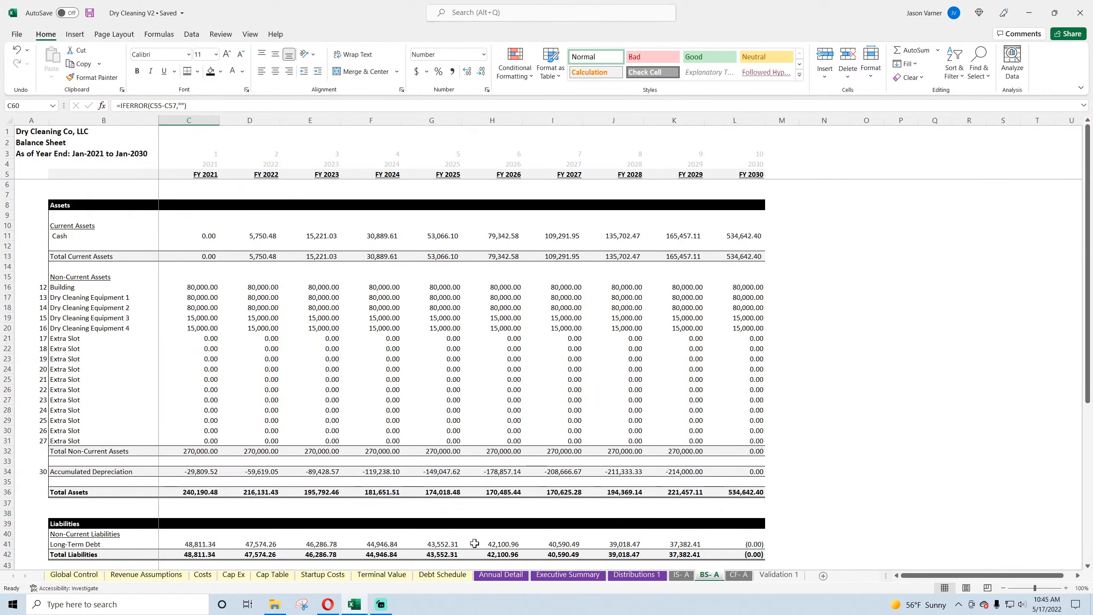
Step: Relink the Global Control check of Annual Detail against balance sheet cash flow to cell O83 on Annual Detail
{"action": "left_click", "coordinate": [74, 574]}
{"action": "left_click", "coordinate": [364, 504]}
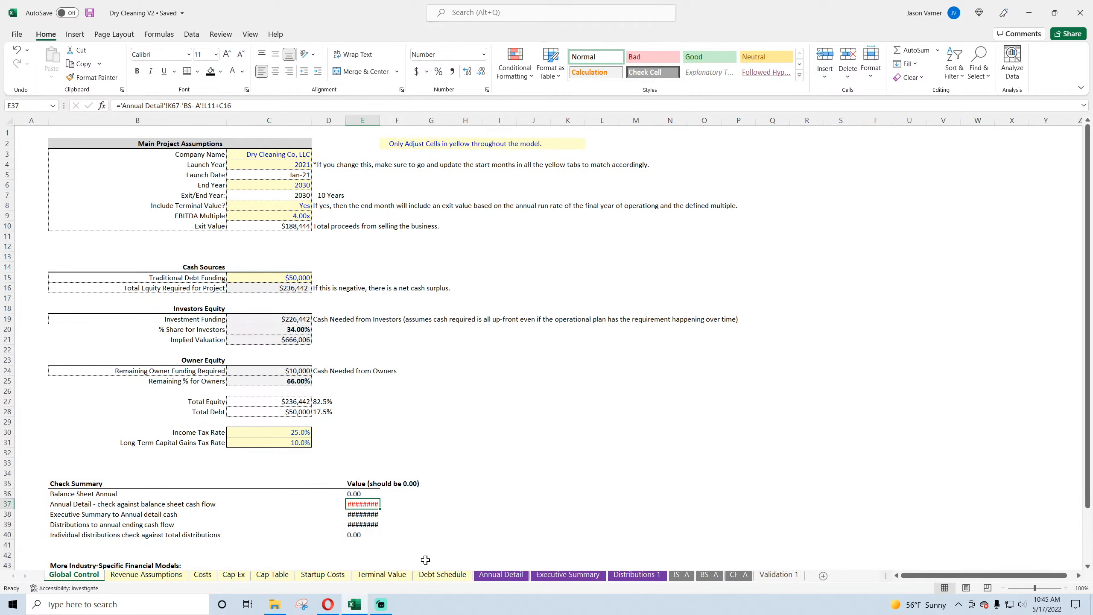
{"action": "type", "text": "="}
{"action": "left_click", "coordinate": [501, 574]}
{"action": "scroll", "coordinate": [602, 345], "scroll_direction": "down", "scroll_amount": 15}
{"action": "left_click", "coordinate": [839, 521]}
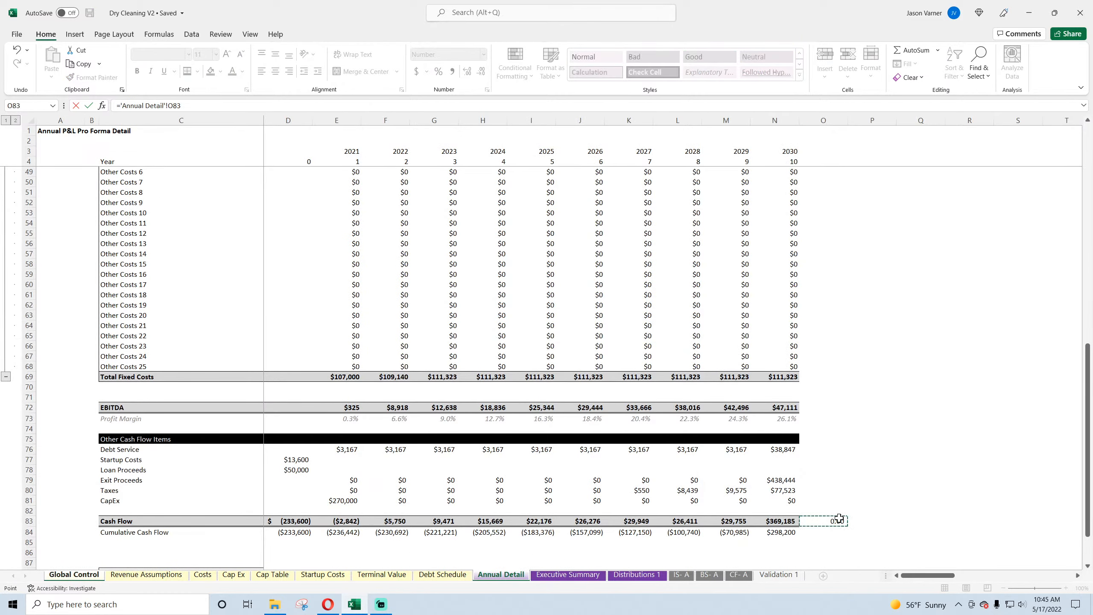
{"action": "key", "text": "Return"}
Step: Set the Executive Summary to Annual Detail check on Global Control to Executive Summary's FY 2030 cumulative cash flow minus Annual Detail's 2030 cumulative cash flow
{"action": "left_click", "coordinate": [114, 513]}
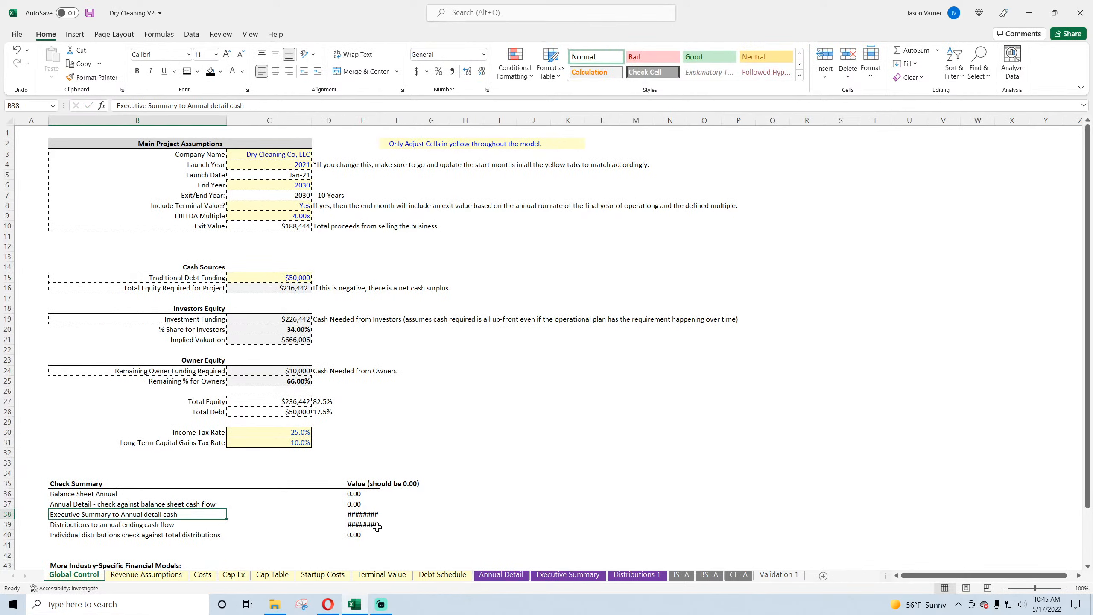
{"action": "left_click", "coordinate": [366, 514]}
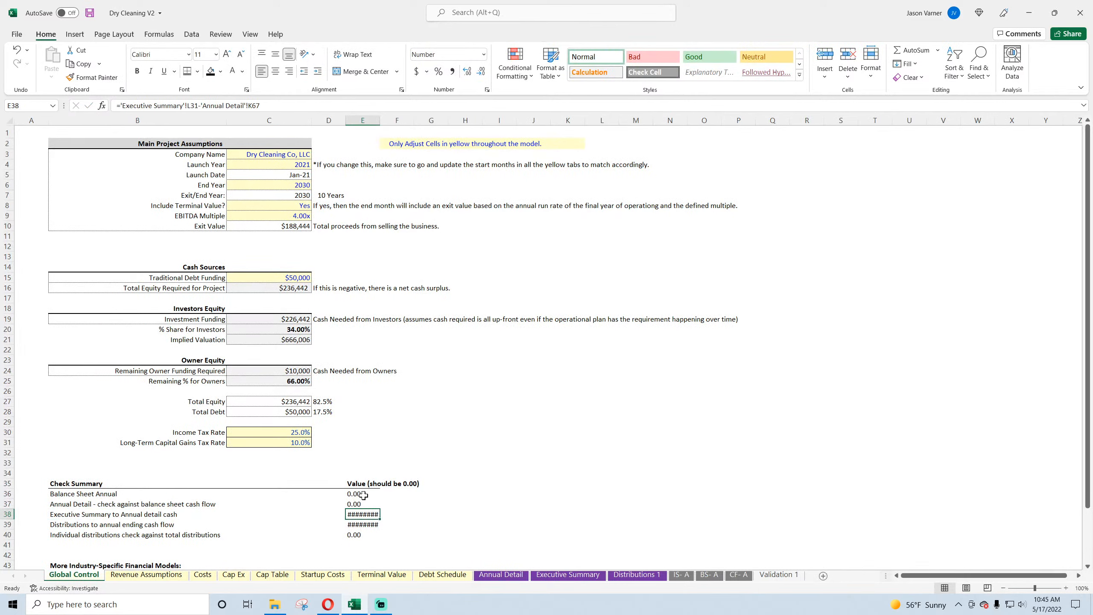
{"action": "left_click_drag", "start_coordinate": [364, 495], "coordinate": [364, 533]}
{"action": "left_click", "coordinate": [365, 513]}
{"action": "type", "text": "="}
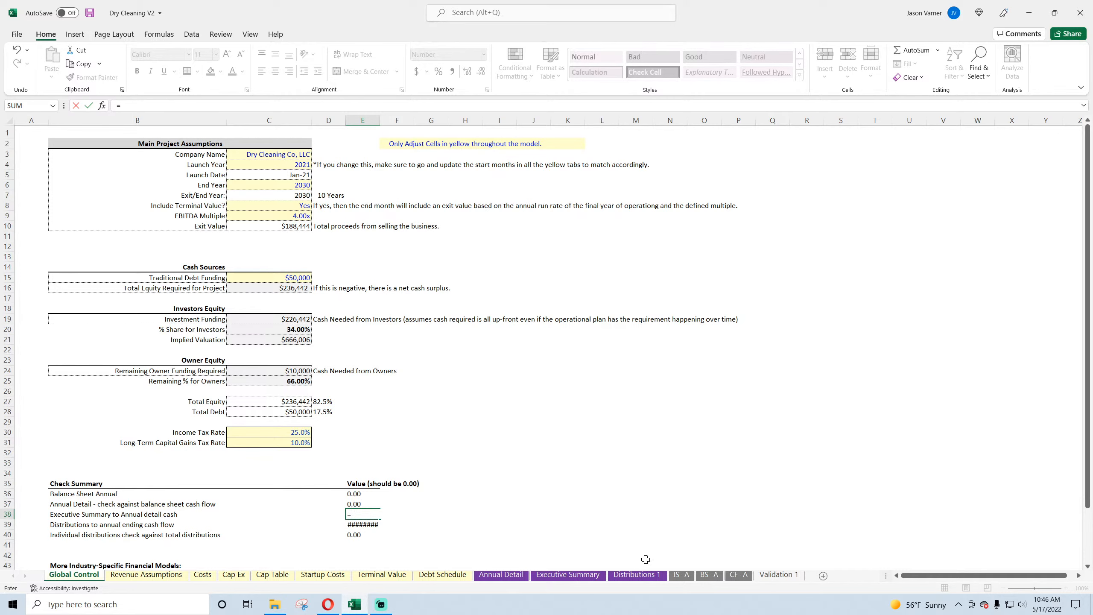
{"action": "left_click", "coordinate": [583, 574]}
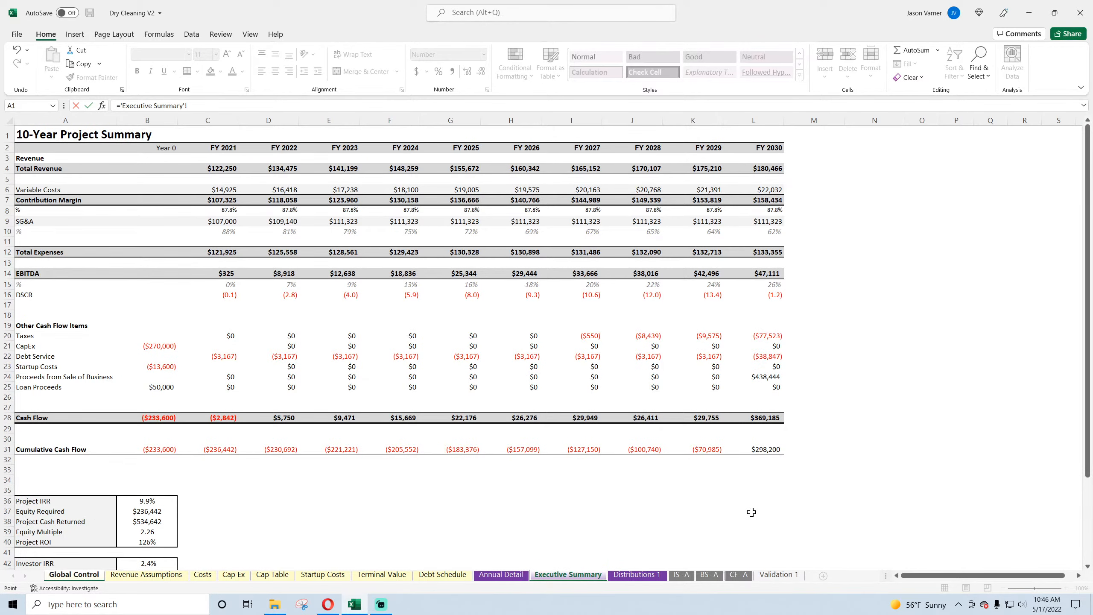
{"action": "left_click", "coordinate": [767, 449]}
{"action": "type", "text": "-"}
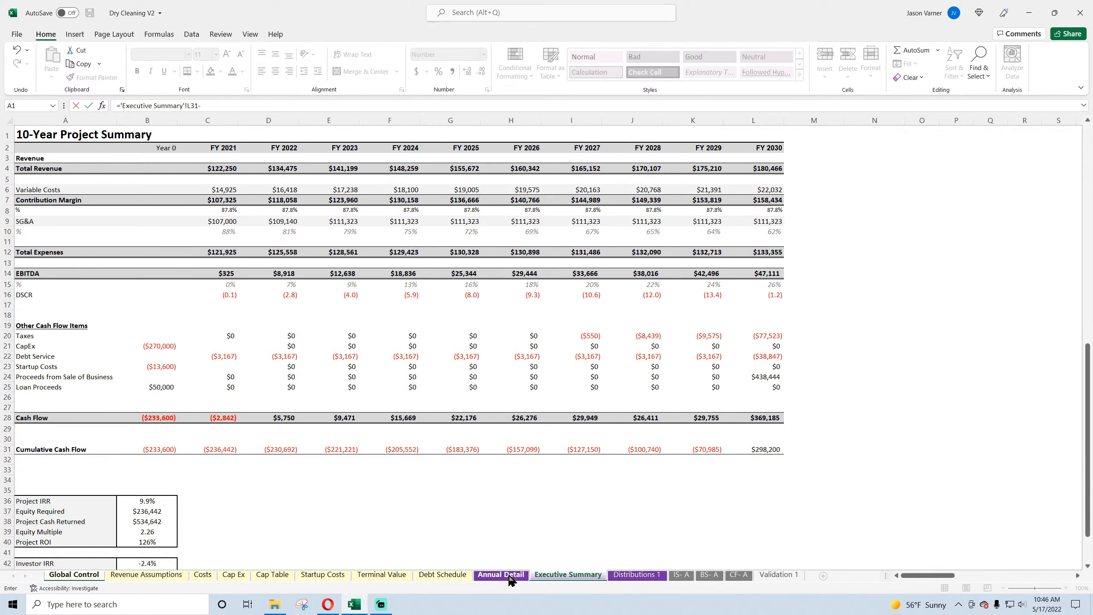
{"action": "left_click", "coordinate": [501, 574]}
{"action": "left_click", "coordinate": [774, 534]}
{"action": "key", "text": "Return"}
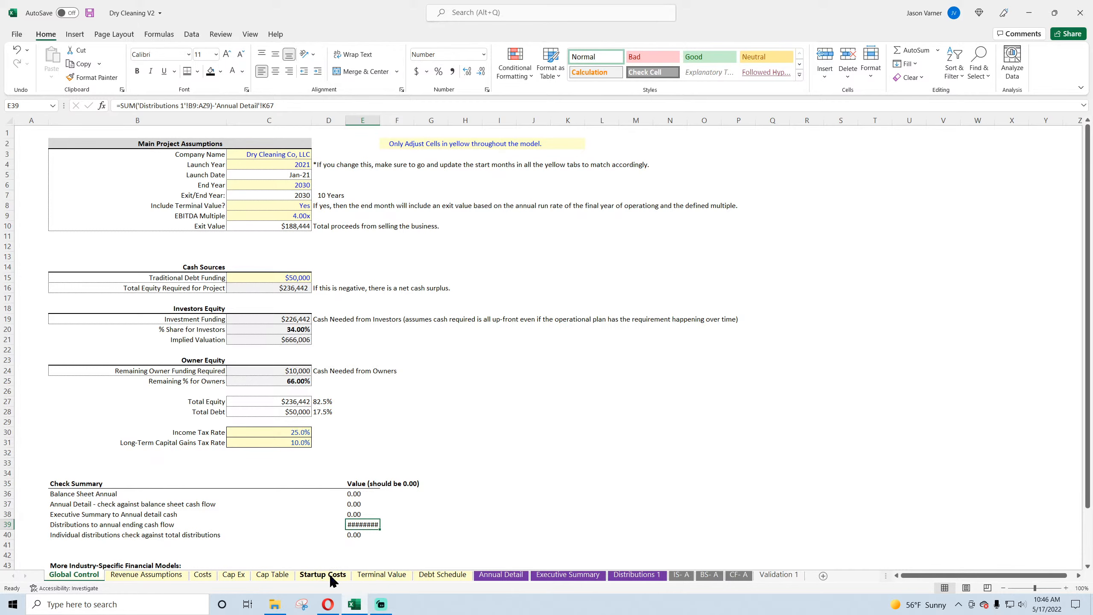
Step: Examine the Cap Table's annual distribution totals for investors and founders and the check rows beneath them
{"action": "left_click", "coordinate": [272, 574]}
{"action": "scroll", "coordinate": [752, 475], "scroll_direction": "down", "scroll_amount": 11}
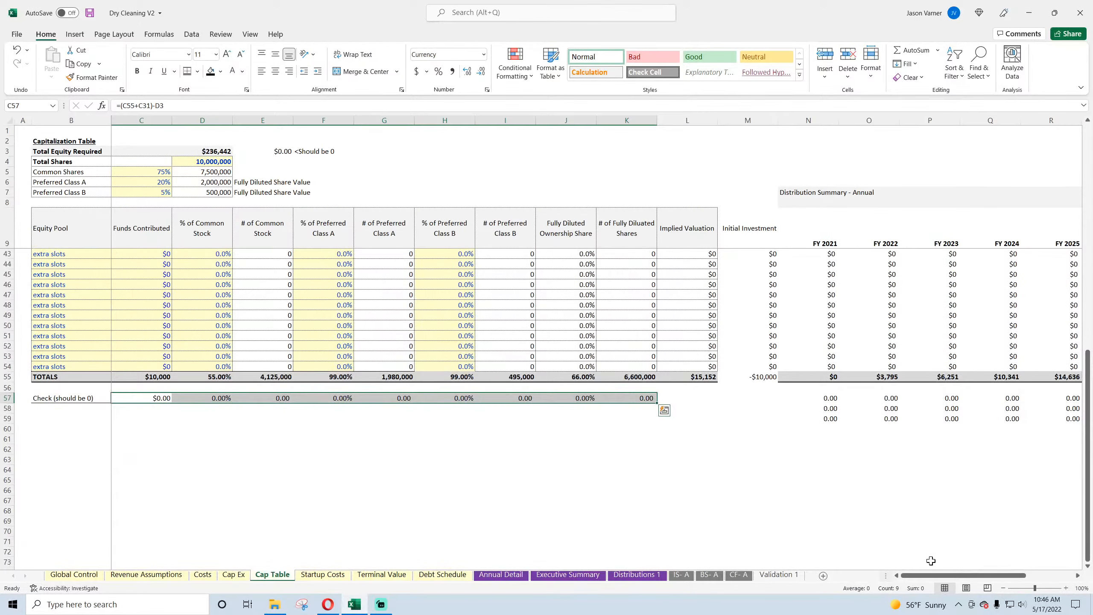
{"action": "left_click_drag", "start_coordinate": [931, 575], "coordinate": [982, 575]}
{"action": "left_click", "coordinate": [816, 468]}
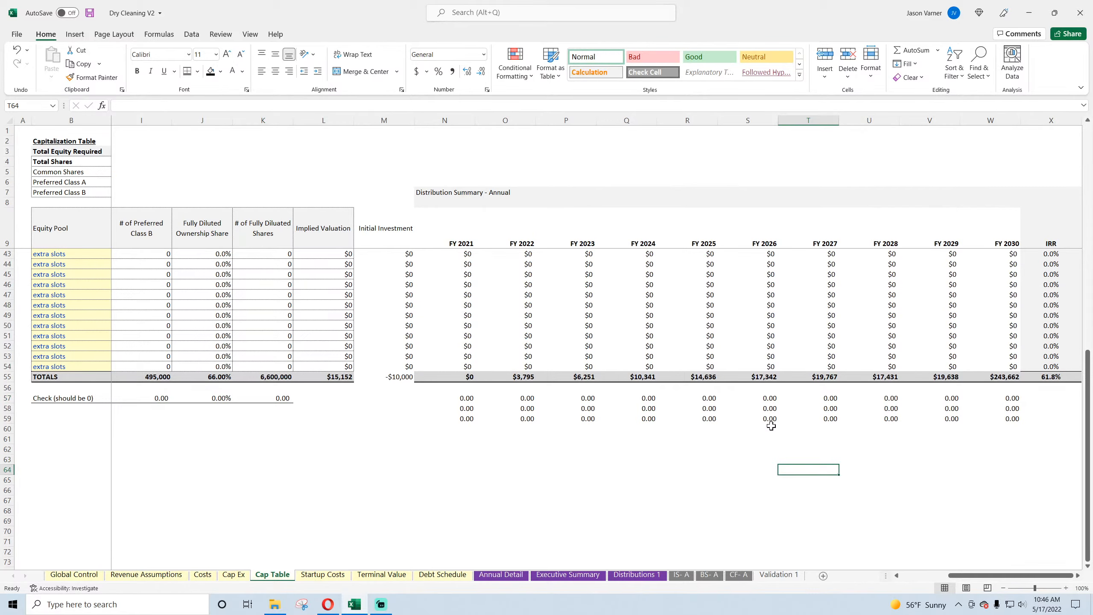
{"action": "left_click", "coordinate": [771, 426]}
{"action": "scroll", "coordinate": [656, 419], "scroll_direction": "up", "scroll_amount": 7}
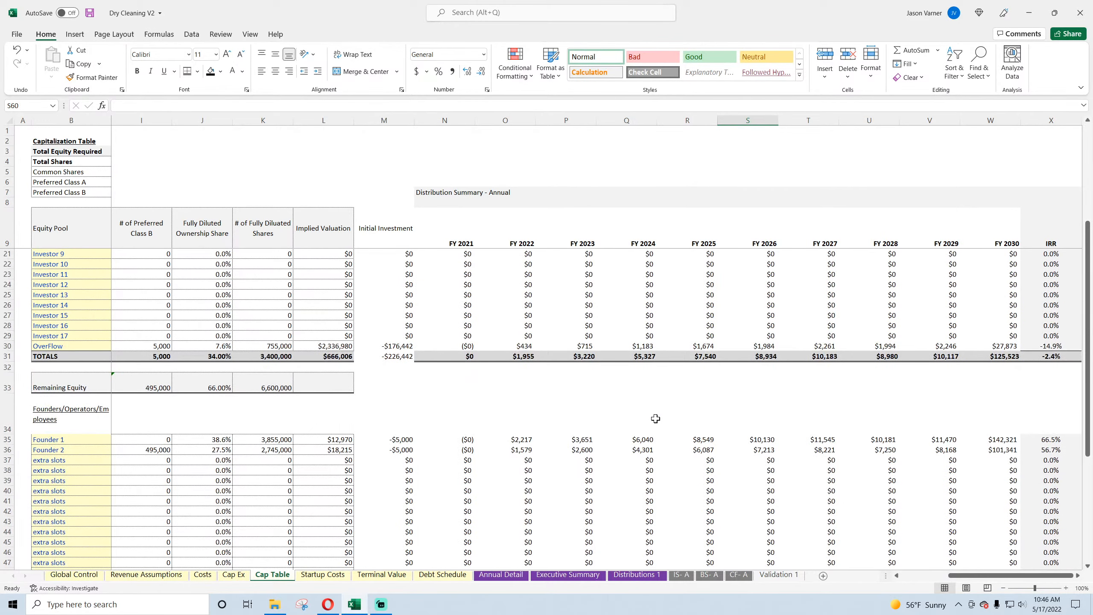
{"action": "scroll", "coordinate": [655, 419], "scroll_direction": "down", "scroll_amount": 10}
{"action": "scroll", "coordinate": [655, 418], "scroll_direction": "up", "scroll_amount": 13}
{"action": "scroll", "coordinate": [655, 418], "scroll_direction": "down", "scroll_amount": 7}
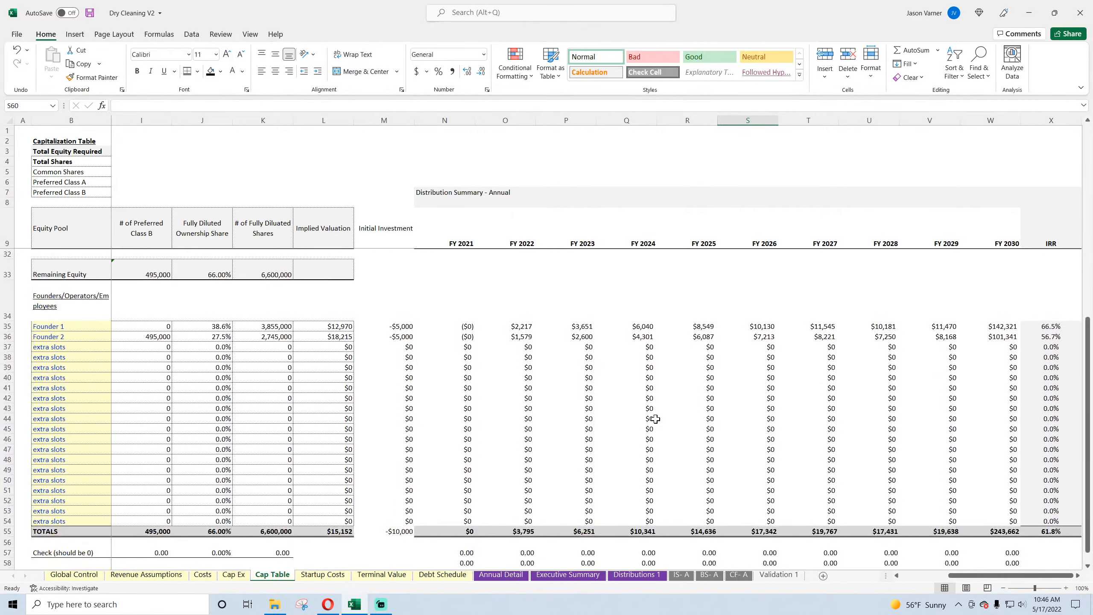
Step: Examine the IRR formulas on Cap Table for the founders' total and the individual outside investors
{"action": "left_click", "coordinate": [1048, 530]}
{"action": "scroll", "coordinate": [1046, 525], "scroll_direction": "up", "scroll_amount": 4}
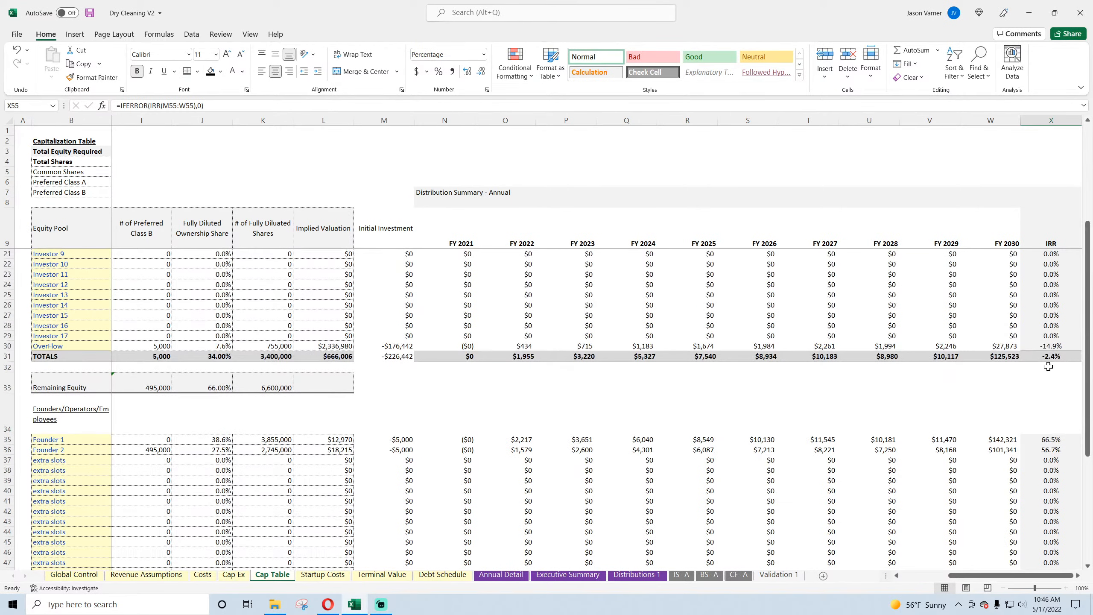
{"action": "scroll", "coordinate": [1048, 362], "scroll_direction": "up", "scroll_amount": 4}
{"action": "left_click", "coordinate": [1046, 275]}
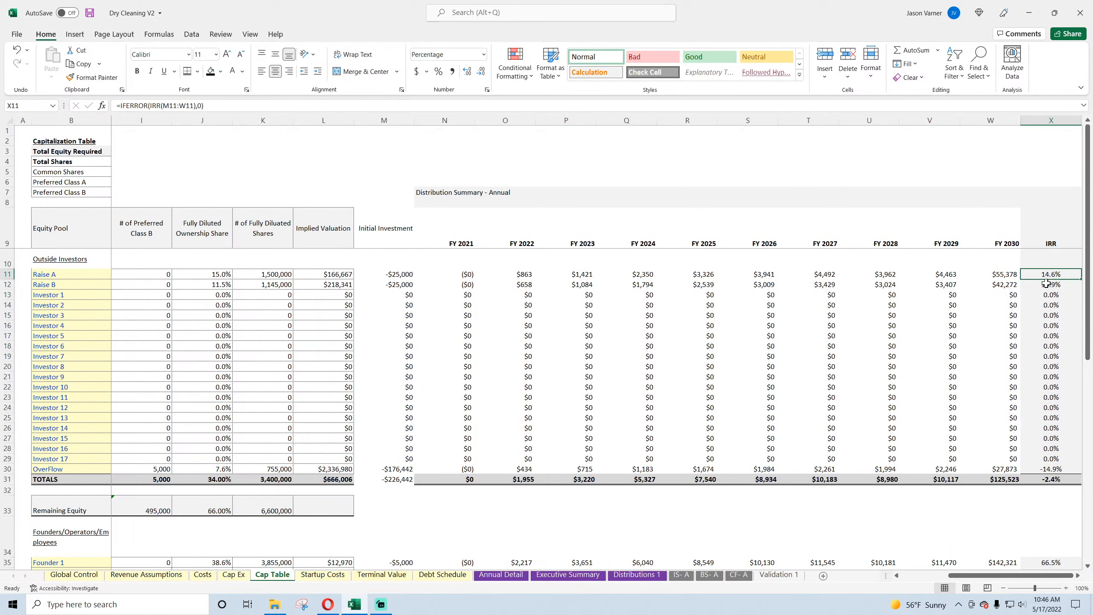
{"action": "left_click", "coordinate": [1046, 284]}
{"action": "left_click", "coordinate": [1050, 303]}
{"action": "left_click", "coordinate": [1049, 354]}
{"action": "left_click", "coordinate": [1041, 389]}
Step: Examine the founders' IRR formulas on Cap Table and compare the founder and outside investor total IRRs
{"action": "scroll", "coordinate": [1046, 425], "scroll_direction": "down", "scroll_amount": 2}
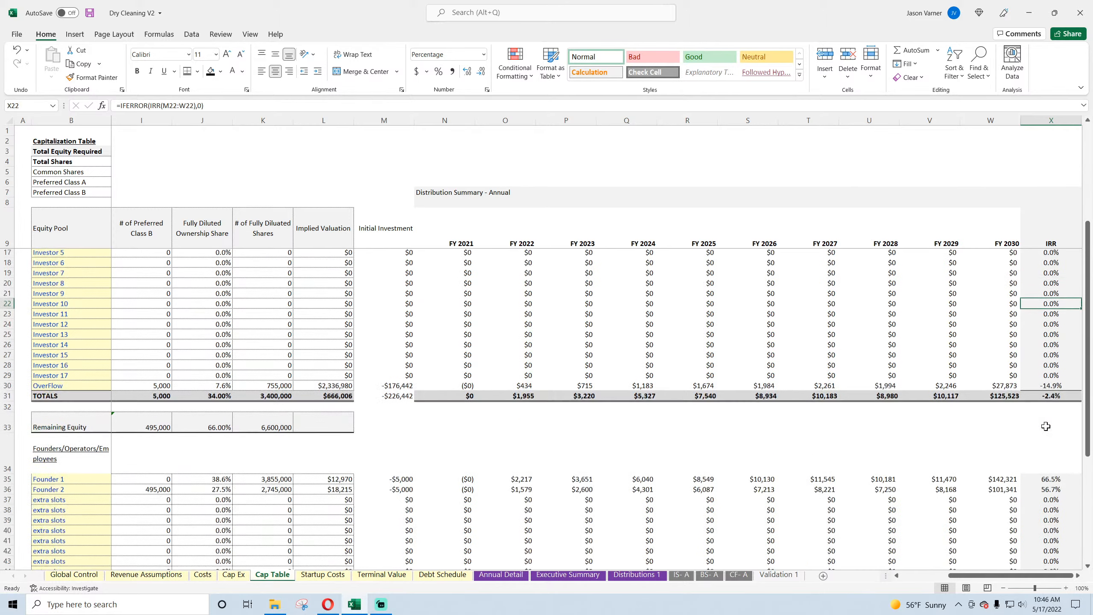
{"action": "scroll", "coordinate": [1046, 426], "scroll_direction": "down", "scroll_amount": 5}
{"action": "left_click", "coordinate": [1050, 326]}
{"action": "left_click", "coordinate": [1050, 337]}
{"action": "left_click", "coordinate": [1049, 407]}
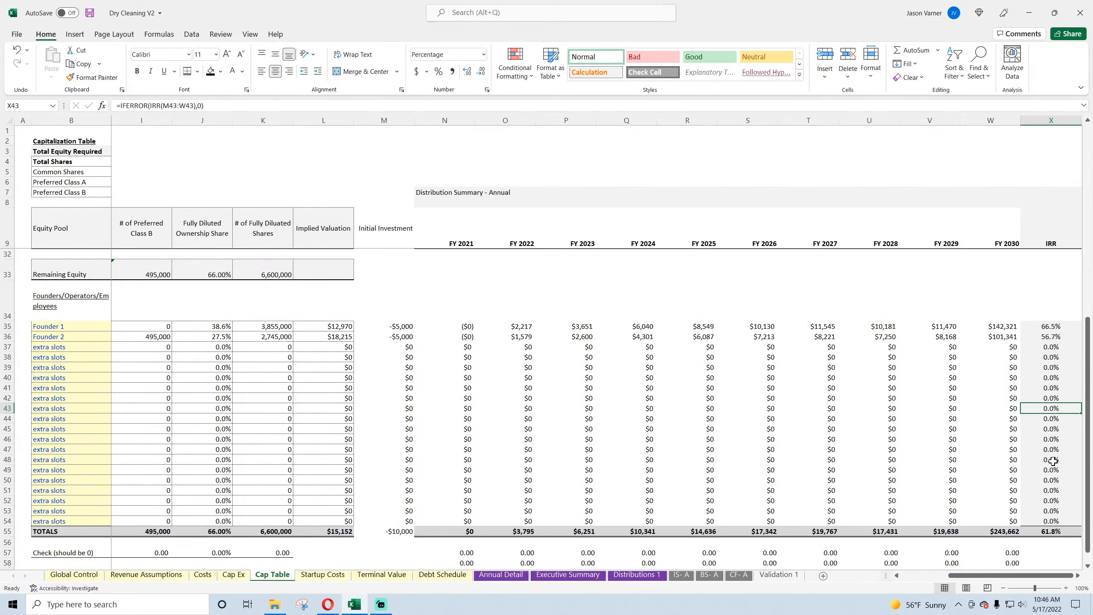
{"action": "scroll", "coordinate": [1053, 461], "scroll_direction": "down", "scroll_amount": 4}
{"action": "left_click", "coordinate": [1051, 377]}
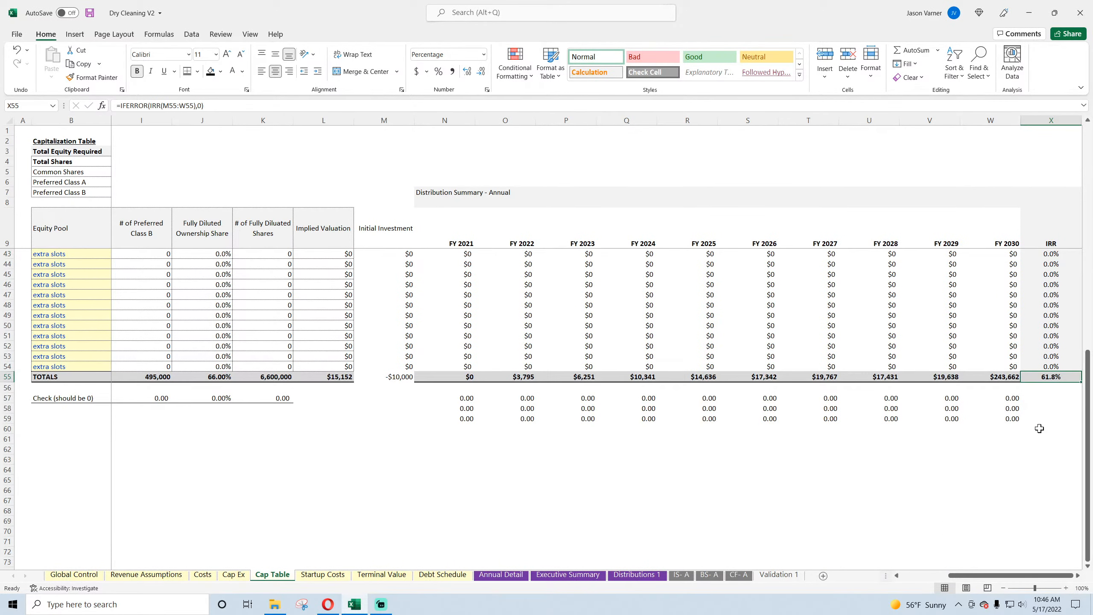
{"action": "scroll", "coordinate": [1040, 427], "scroll_direction": "up", "scroll_amount": 8}
{"action": "left_click", "coordinate": [1050, 358]}
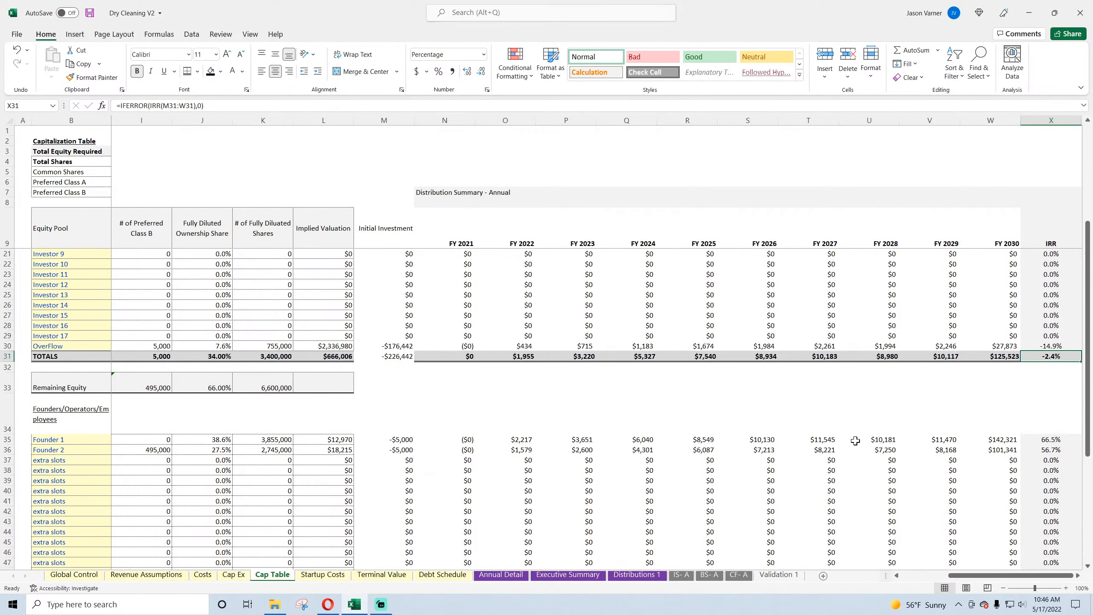
{"action": "scroll", "coordinate": [806, 453], "scroll_direction": "down", "scroll_amount": 8}
{"action": "scroll", "coordinate": [806, 453], "scroll_direction": "up", "scroll_amount": 4}
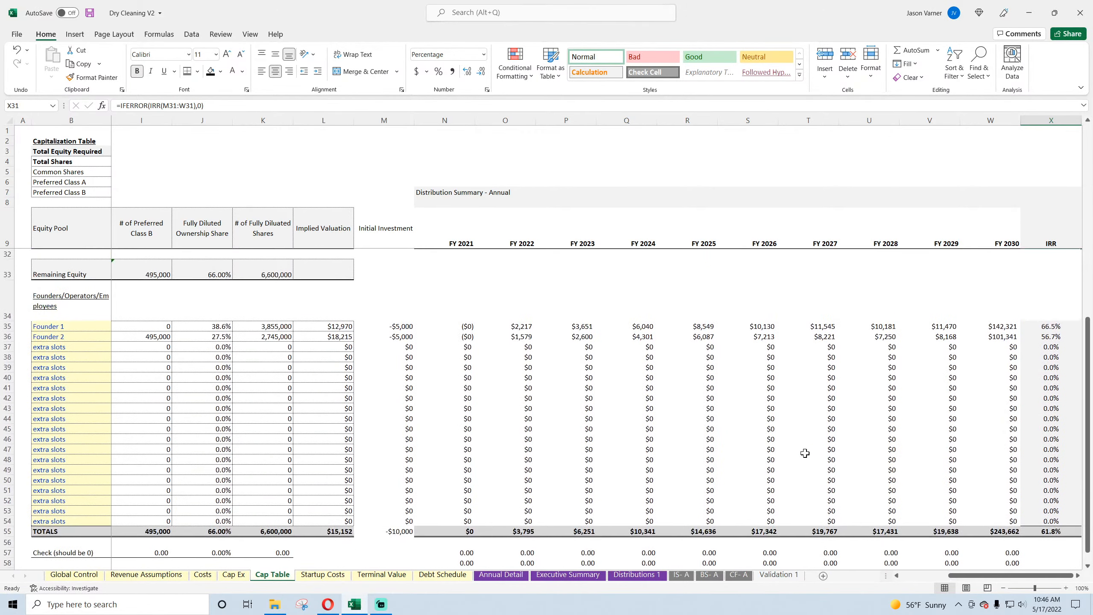
Step: Set the Global Control distributions check to the Distributions 1 row 9 sum minus Annual Detail's 2030 cumulative cash flow
{"action": "left_click", "coordinate": [75, 575]}
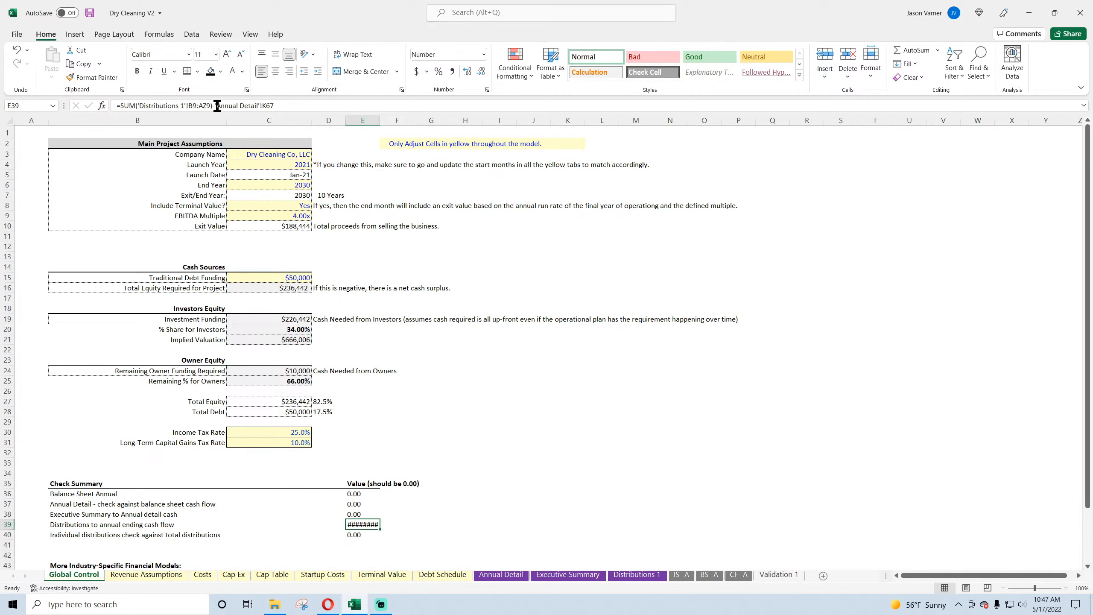
{"action": "left_click_drag", "start_coordinate": [215, 106], "coordinate": [378, 106]}
{"action": "key", "text": "BackSpace"}
{"action": "left_click", "coordinate": [501, 574]}
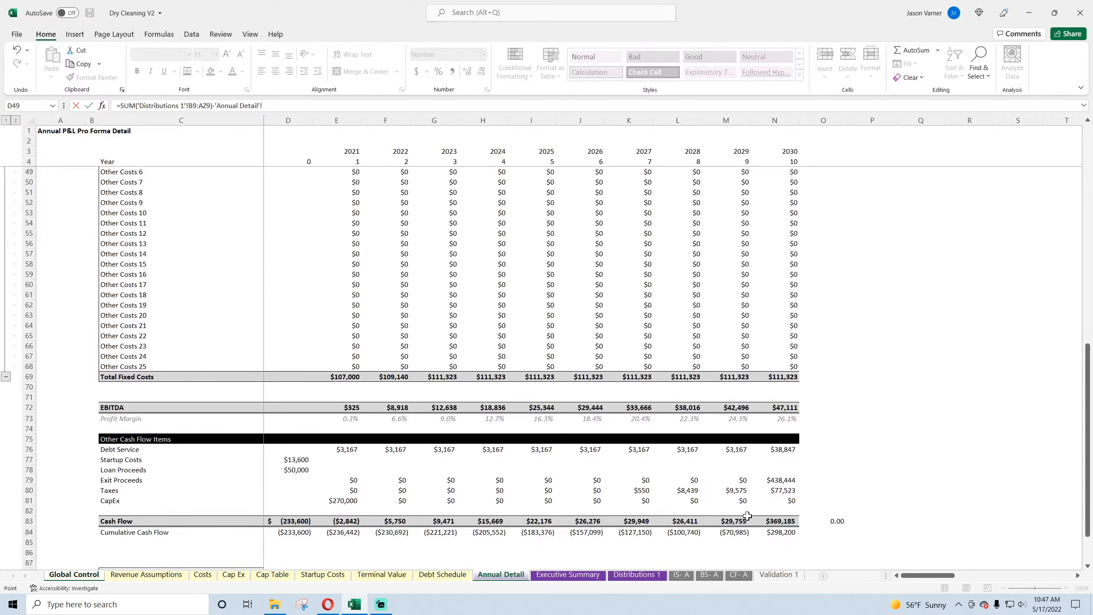
{"action": "left_click", "coordinate": [782, 532]}
{"action": "key", "text": "Return"}
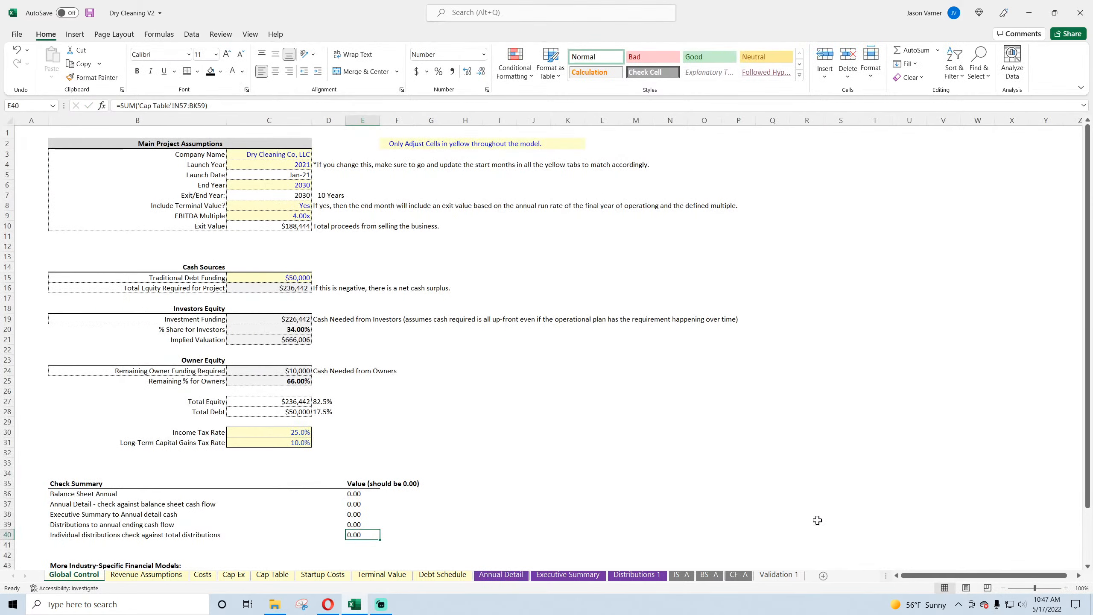
Step: Review the two distribution check formulas in the Global Control Check Summary and save the workbook
{"action": "left_click", "coordinate": [357, 525]}
{"action": "left_click", "coordinate": [357, 535]}
{"action": "scroll", "coordinate": [449, 459], "scroll_direction": "down", "scroll_amount": 4}
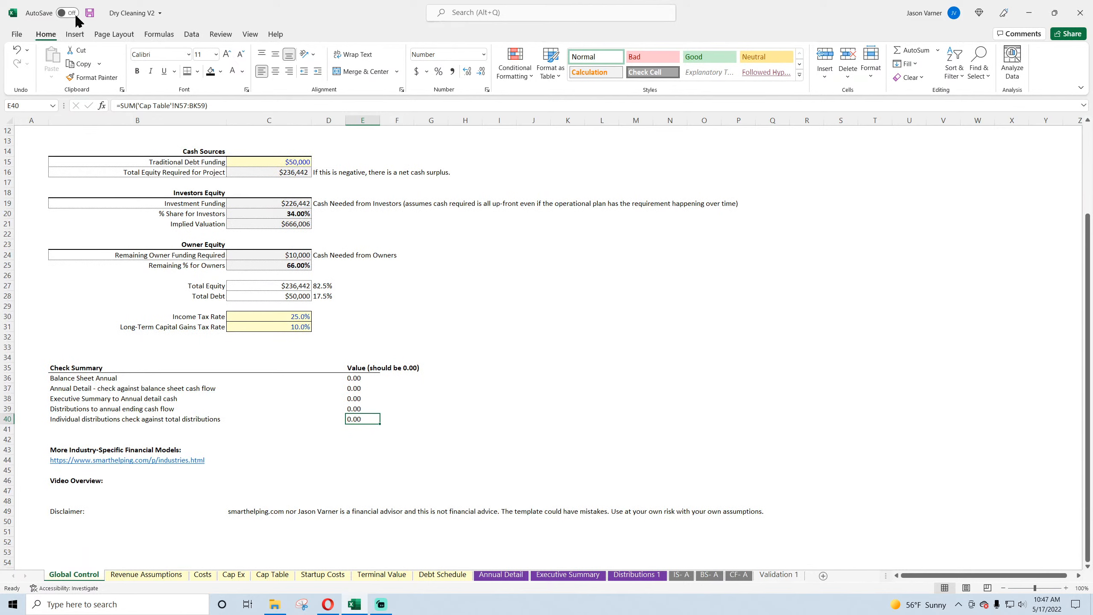
{"action": "left_click", "coordinate": [90, 12]}
Step: Review the Cap Table distribution check rows for FY 2021 to FY 2030, return to Global Control and save the workbook
{"action": "left_click", "coordinate": [261, 577]}
{"action": "scroll", "coordinate": [615, 500], "scroll_direction": "down", "scroll_amount": 6}
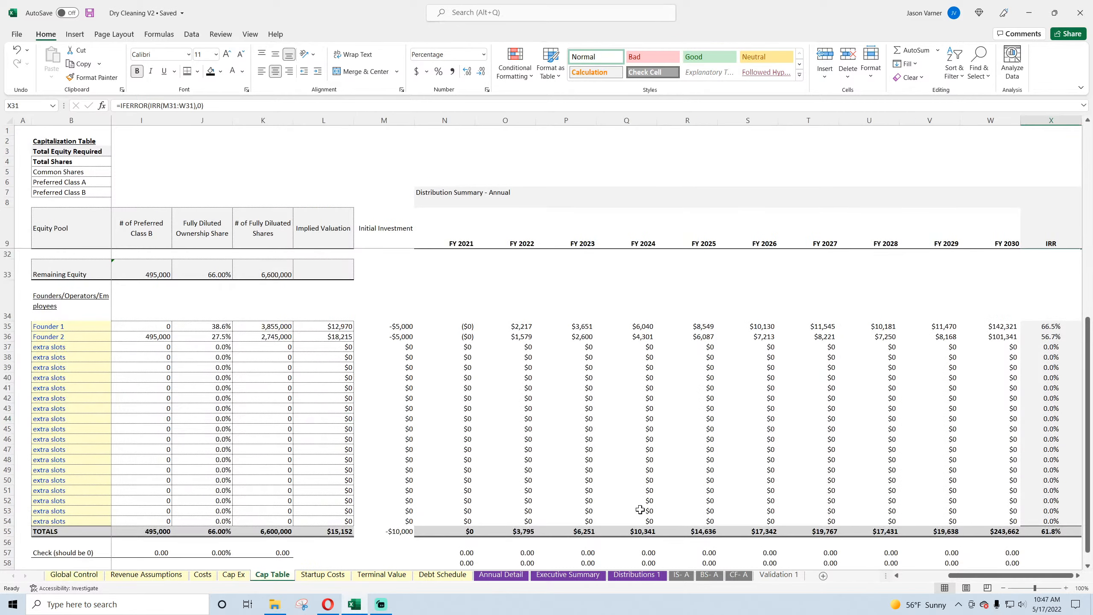
{"action": "left_click_drag", "start_coordinate": [458, 399], "coordinate": [639, 412]}
{"action": "left_click_drag", "start_coordinate": [984, 423], "coordinate": [978, 421]}
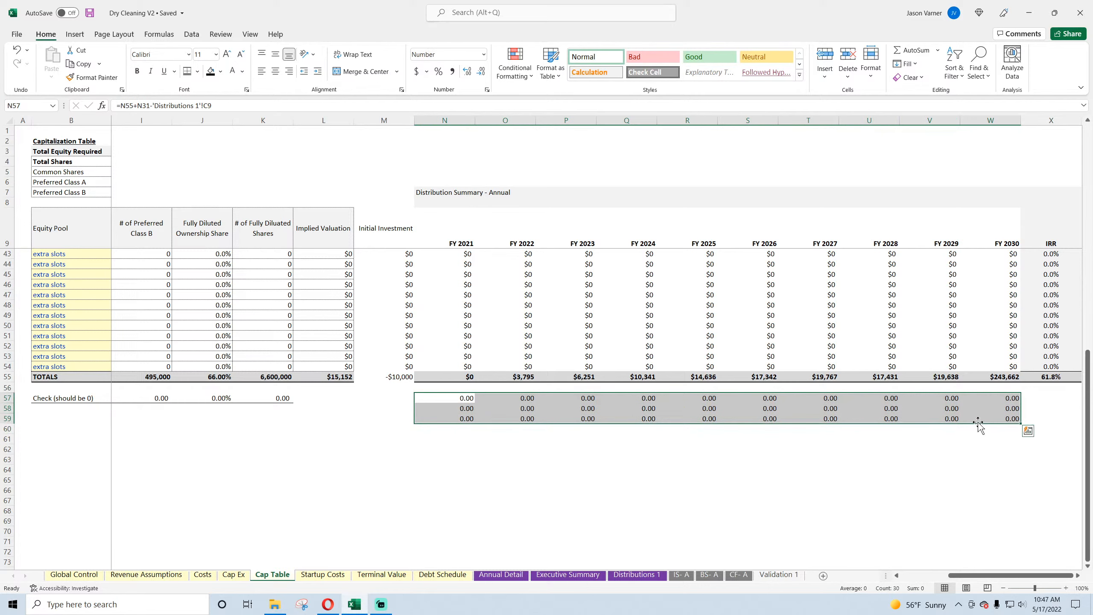
{"action": "scroll", "coordinate": [282, 413], "scroll_direction": "up", "scroll_amount": 11}
{"action": "left_click_drag", "start_coordinate": [983, 576], "coordinate": [915, 576]}
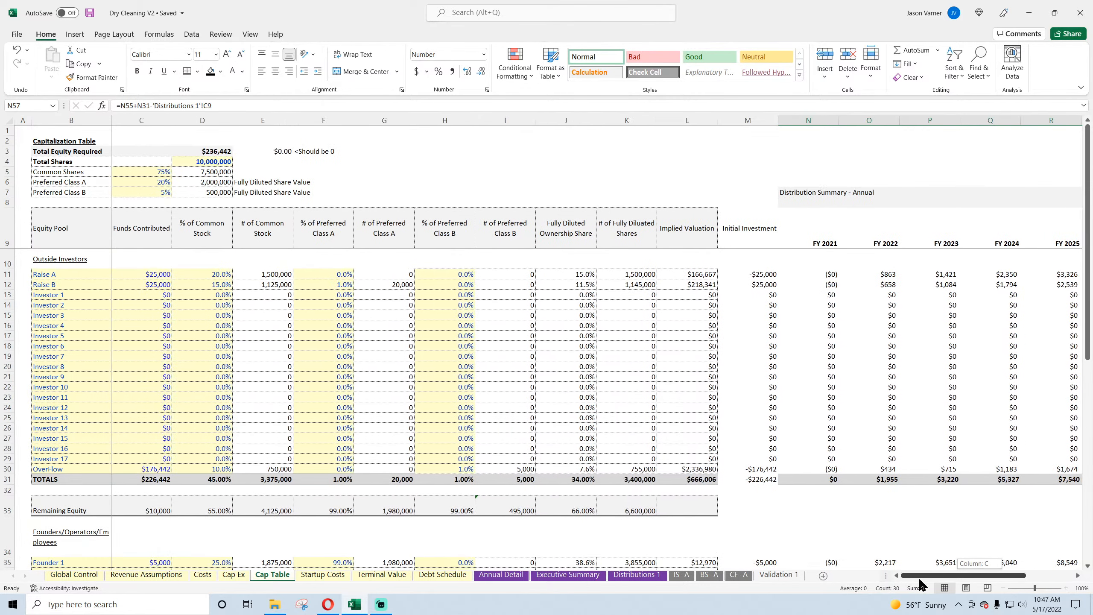
{"action": "left_click", "coordinate": [73, 574]}
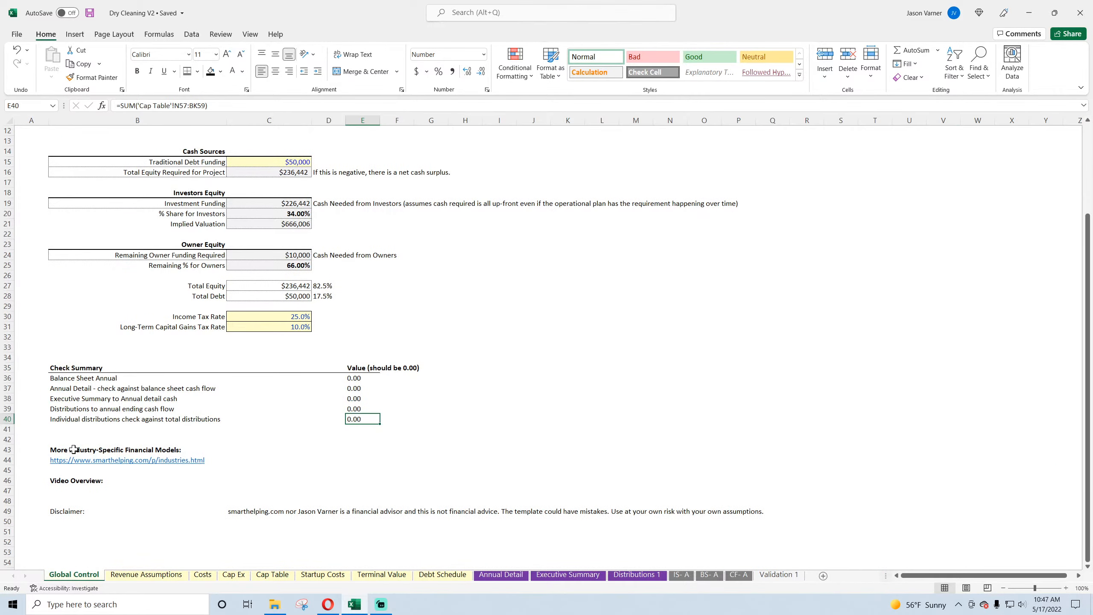
{"action": "left_click", "coordinate": [89, 17]}
Step: Set the End Year to 2027 and Include Terminal Value to No on Global Control
{"action": "scroll", "coordinate": [273, 329], "scroll_direction": "up", "scroll_amount": 4}
{"action": "left_click", "coordinate": [294, 185]}
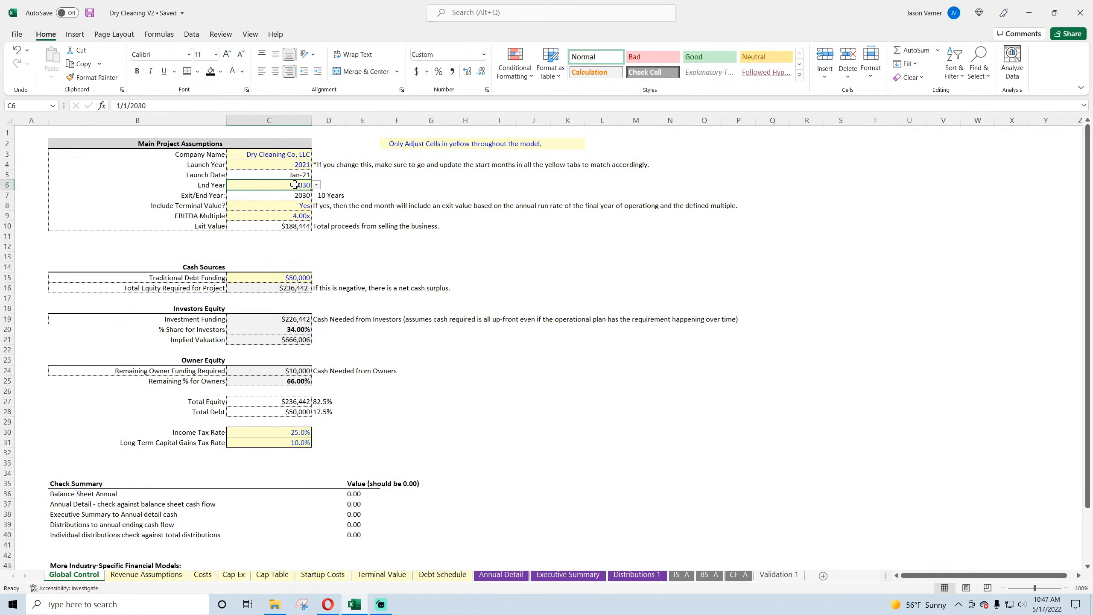
{"action": "left_click", "coordinate": [317, 185]}
{"action": "left_click", "coordinate": [286, 215]}
{"action": "left_click", "coordinate": [303, 205]}
{"action": "left_click", "coordinate": [316, 206]}
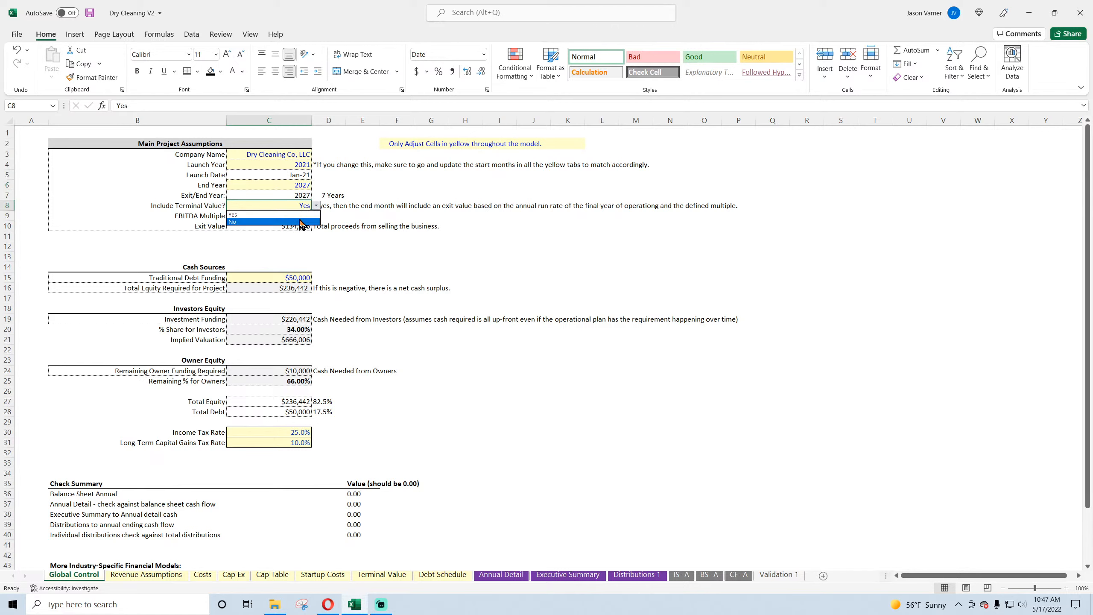
{"action": "left_click", "coordinate": [301, 222]}
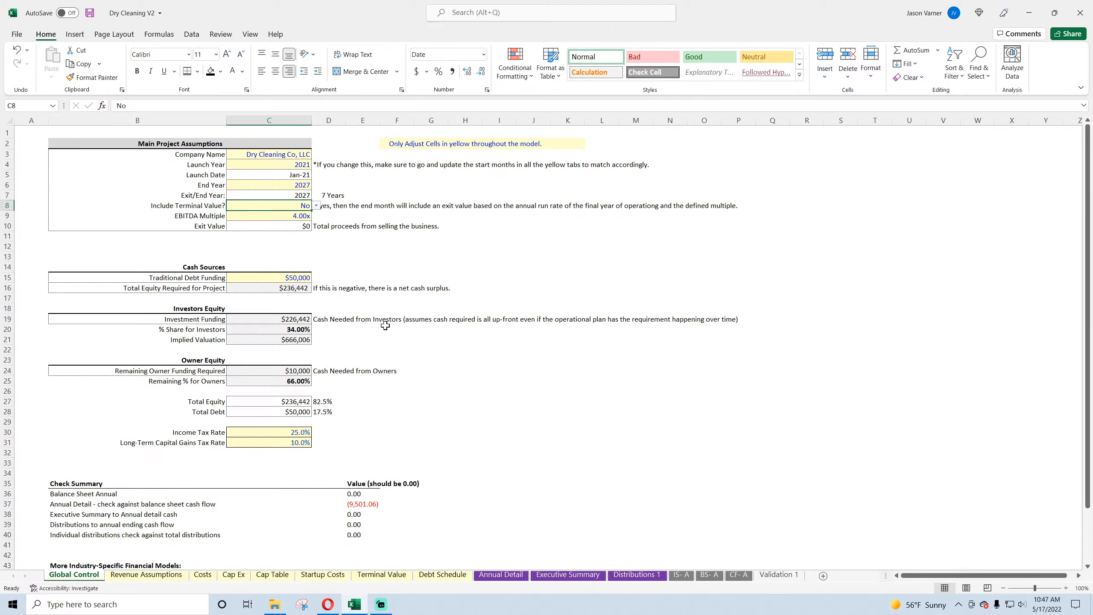
Step: Trace the Global Control check of Annual Detail against balance sheet cash flow through BS- A to cell O83 on Annual Detail
{"action": "left_click", "coordinate": [360, 504]}
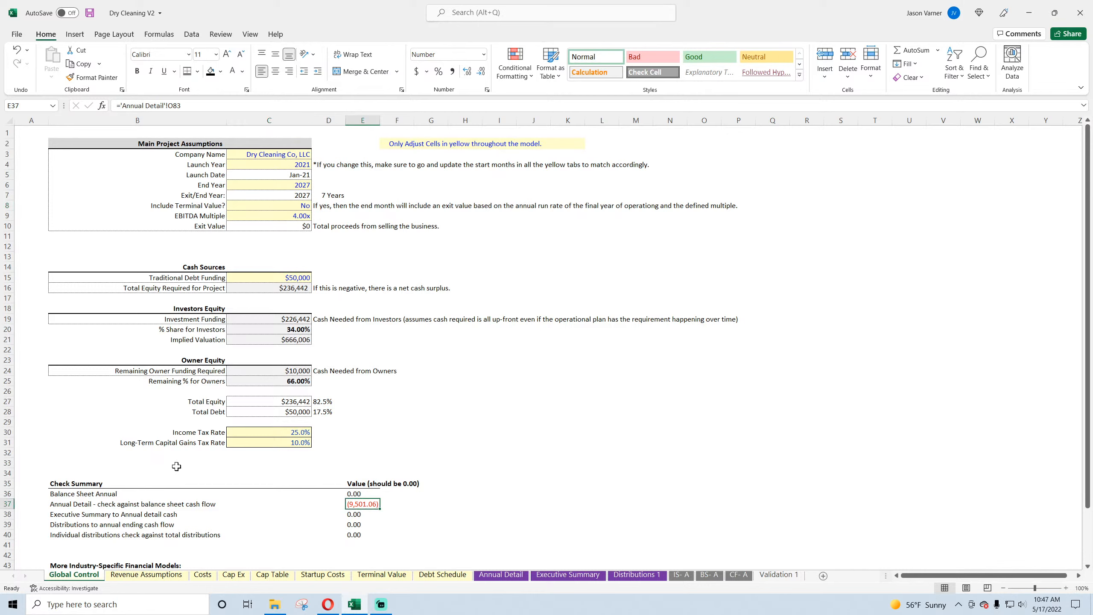
{"action": "left_click", "coordinate": [274, 207]}
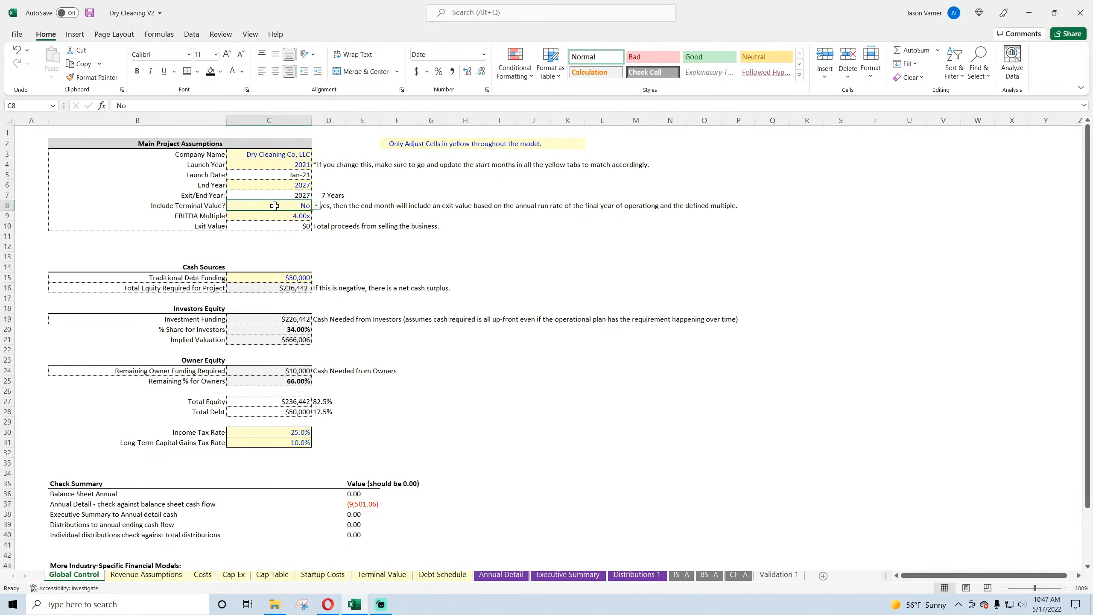
{"action": "left_click", "coordinate": [356, 504]}
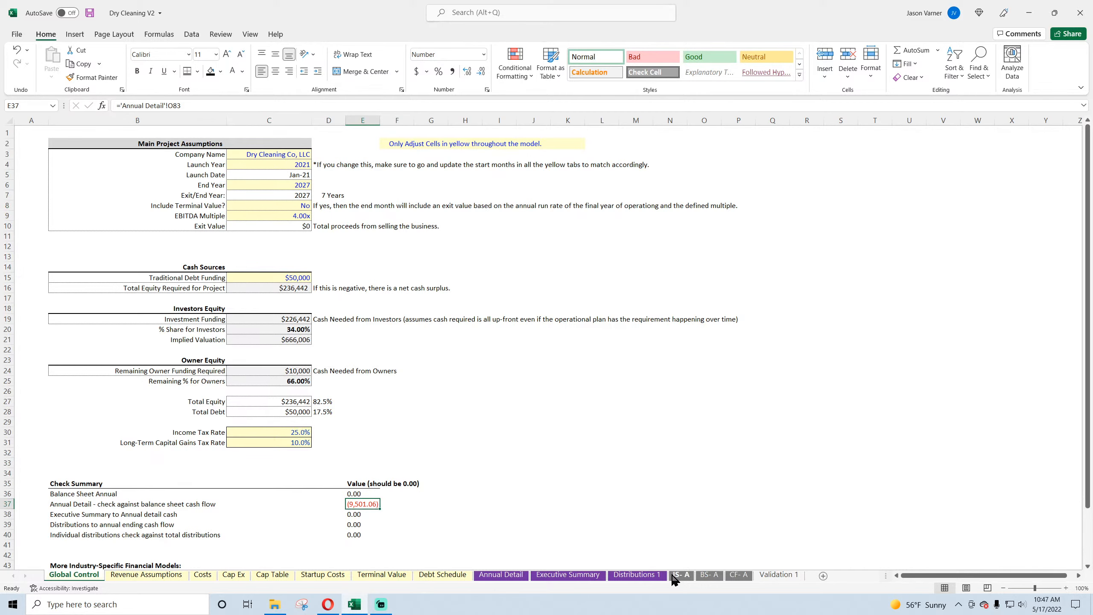
{"action": "left_click", "coordinate": [708, 575]}
{"action": "scroll", "coordinate": [498, 481], "scroll_direction": "down", "scroll_amount": 7}
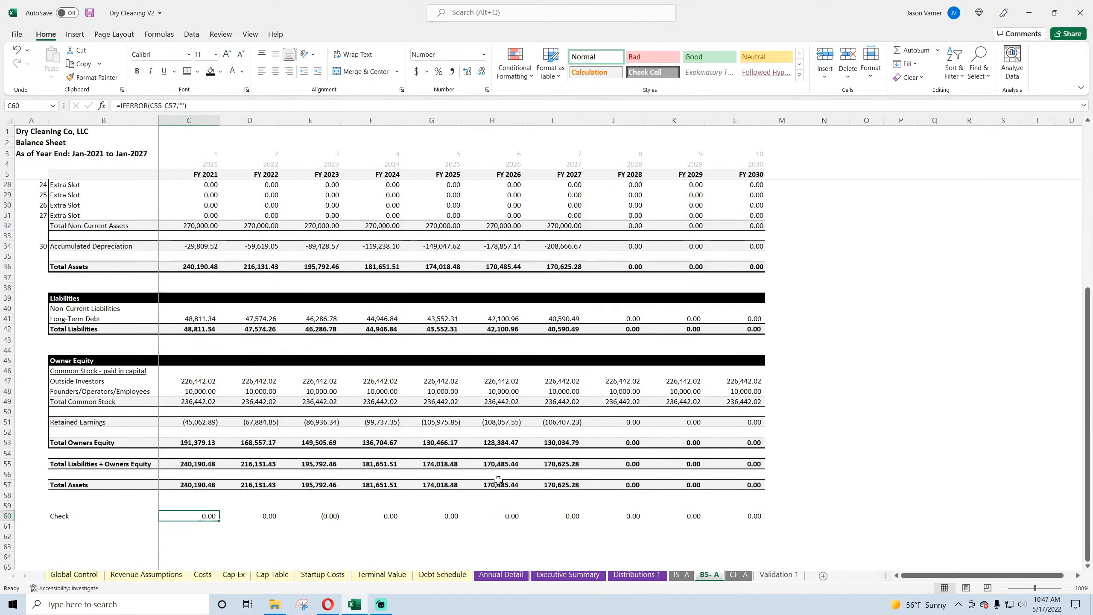
{"action": "scroll", "coordinate": [498, 481], "scroll_direction": "up", "scroll_amount": 7}
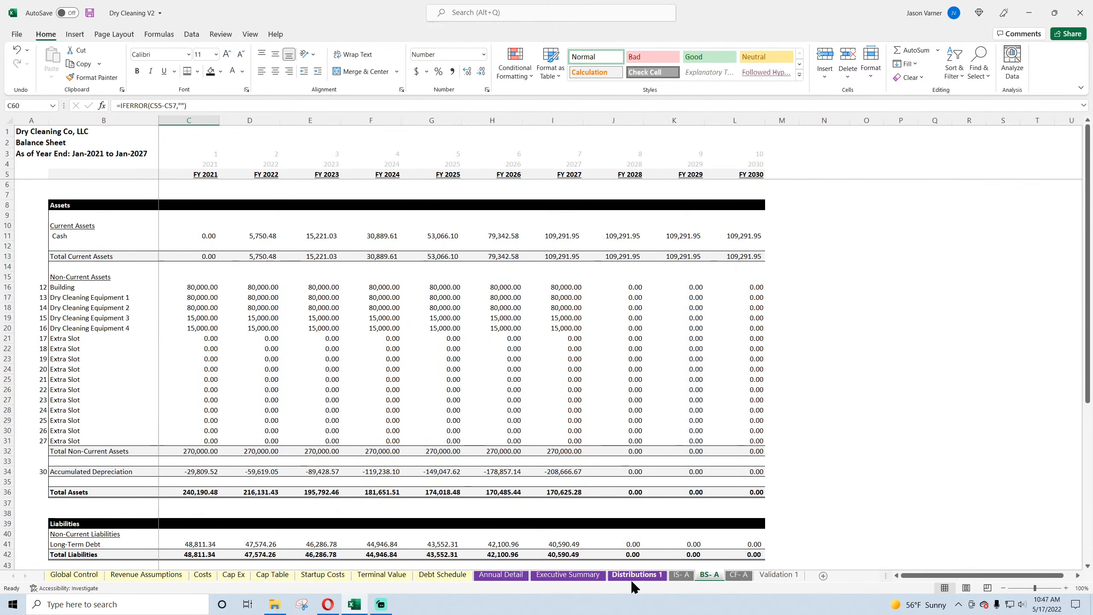
{"action": "left_click", "coordinate": [502, 575]}
{"action": "left_click", "coordinate": [830, 521]}
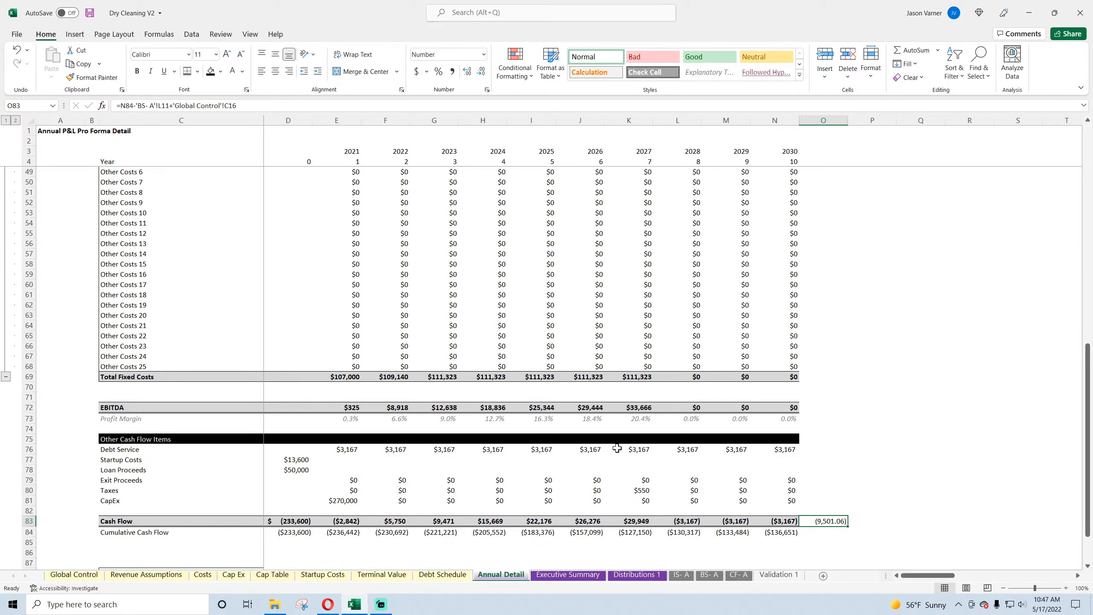
Step: Compare the 2021 Debt Service formula with the Other Costs formulas and their End Year condition
{"action": "left_click", "coordinate": [342, 450]}
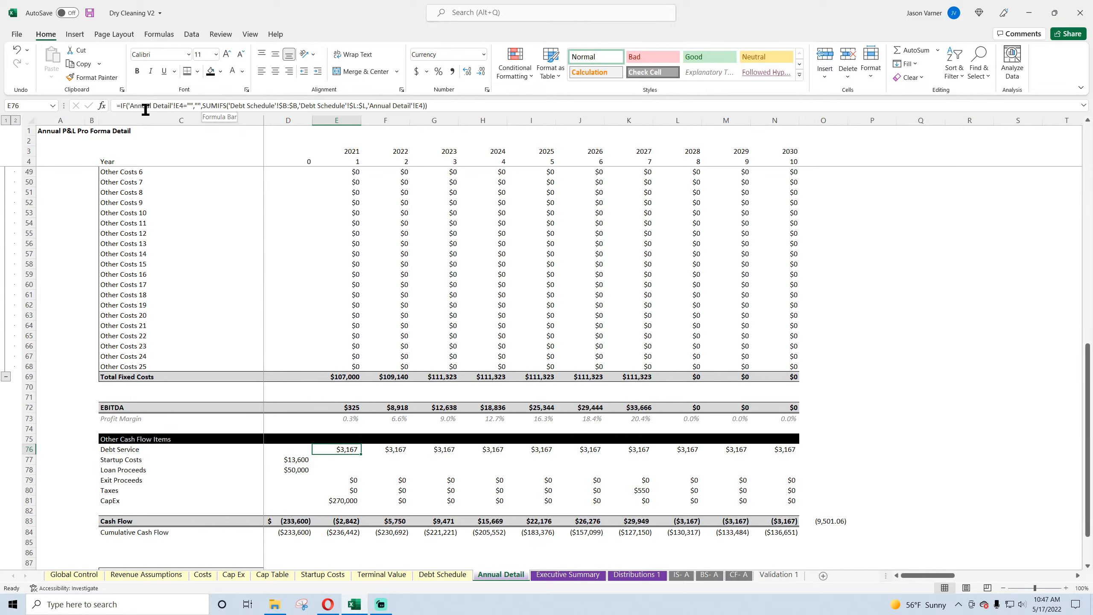
{"action": "left_click", "coordinate": [339, 284]}
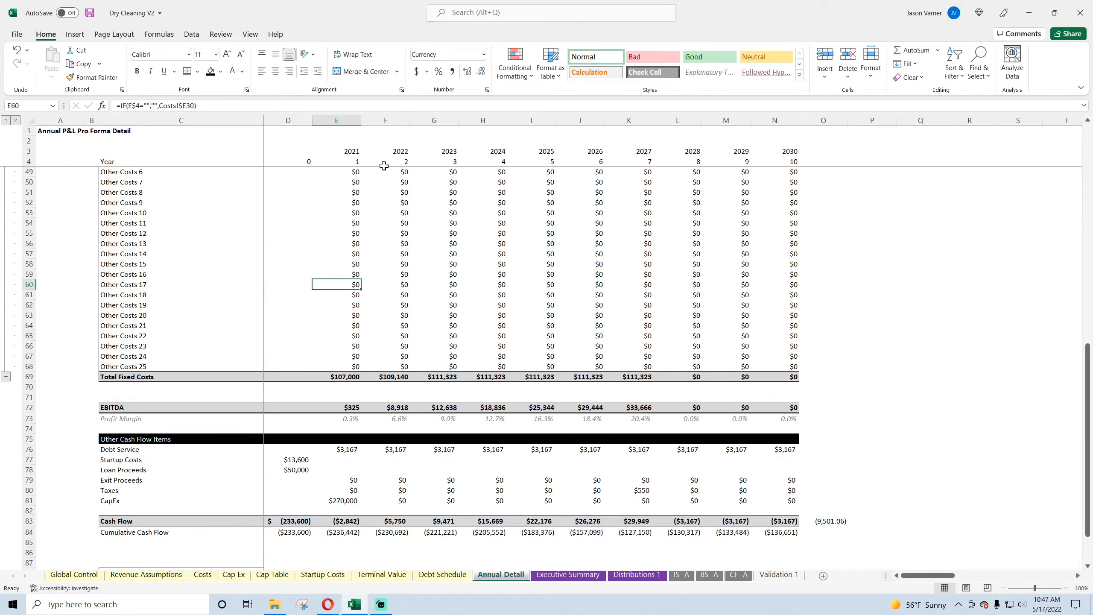
{"action": "left_click", "coordinate": [380, 212]}
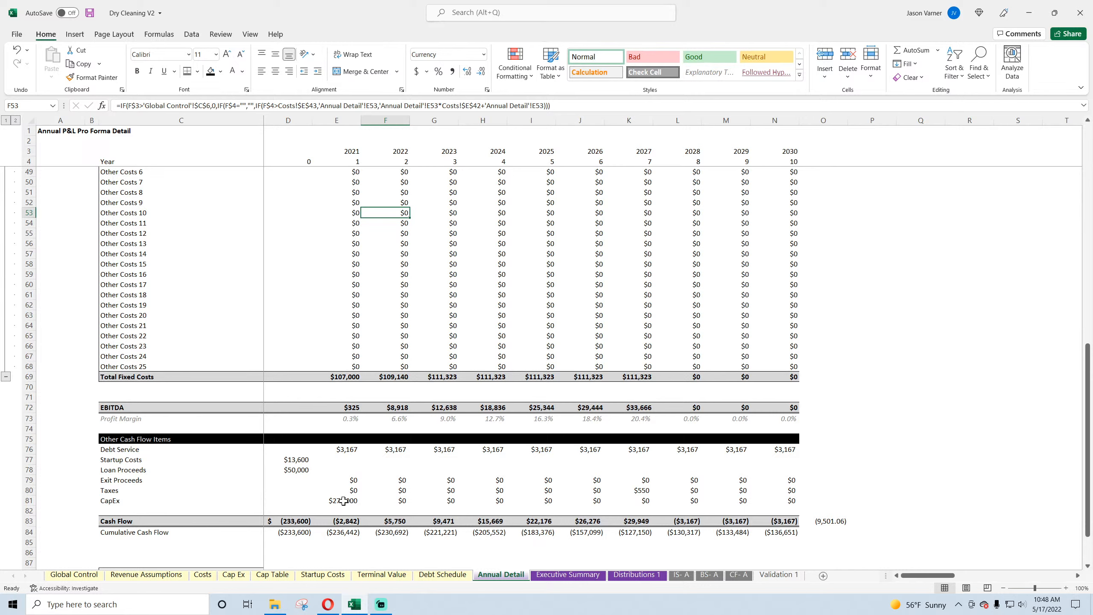
Step: Change the 2021 Debt Service formula on Annual Detail to return 0 when its year exceeds Global Control's End Year, with column C anchored
{"action": "left_click", "coordinate": [343, 449]}
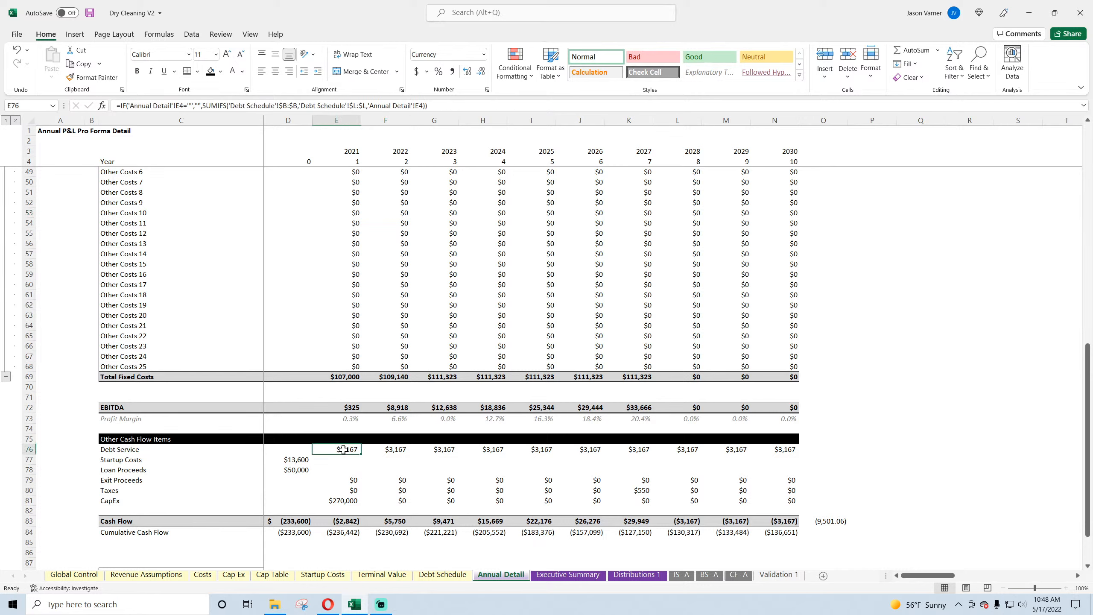
{"action": "left_click", "coordinate": [200, 105]}
{"action": "key", "text": "BackSpace"}
{"action": "key", "text": "BackSpace"}
{"action": "key", "text": "BackSpace"}
{"action": "key", "text": "BackSpace"}
{"action": "key", "text": "BackSpace"}
{"action": "key", "text": "BackSpace"}
{"action": "key", "text": "BackSpace"}
{"action": "key", "text": "BackSpace"}
{"action": "key", "text": "BackSpace"}
{"action": "key", "text": "BackSpace"}
{"action": "key", "text": "BackSpace"}
{"action": "key", "text": "BackSpace"}
{"action": "key", "text": "BackSpace"}
{"action": "key", "text": "BackSpace"}
{"action": "key", "text": "BackSpace"}
{"action": "key", "text": "BackSpace"}
{"action": "key", "text": "BackSpace"}
{"action": "key", "text": "BackSpace"}
{"action": "key", "text": "BackSpace"}
{"action": "key", "text": "BackSpace"}
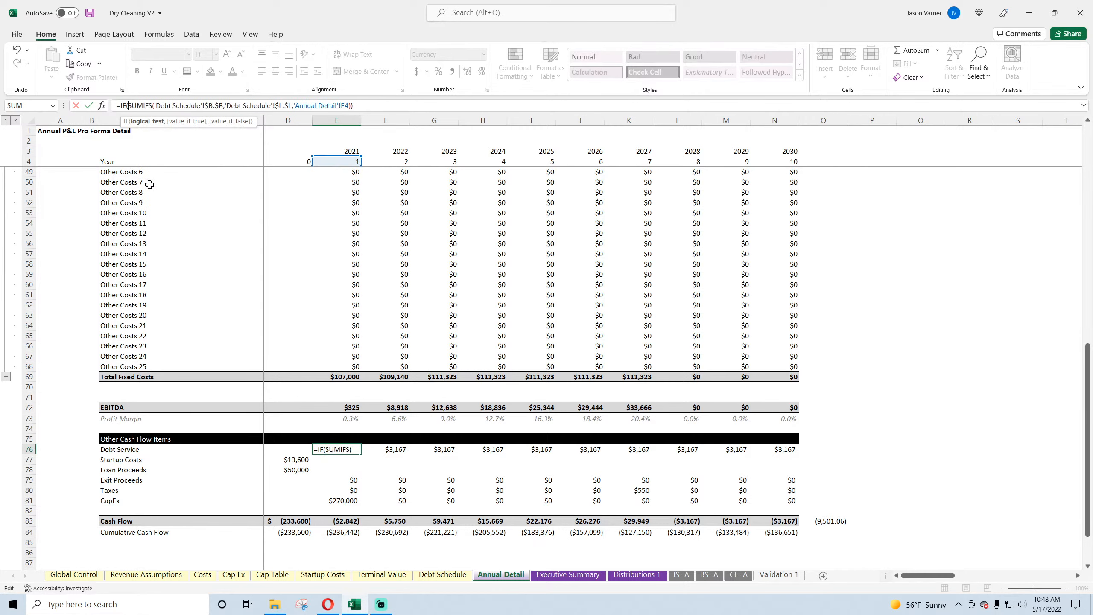
{"action": "left_click", "coordinate": [352, 153]}
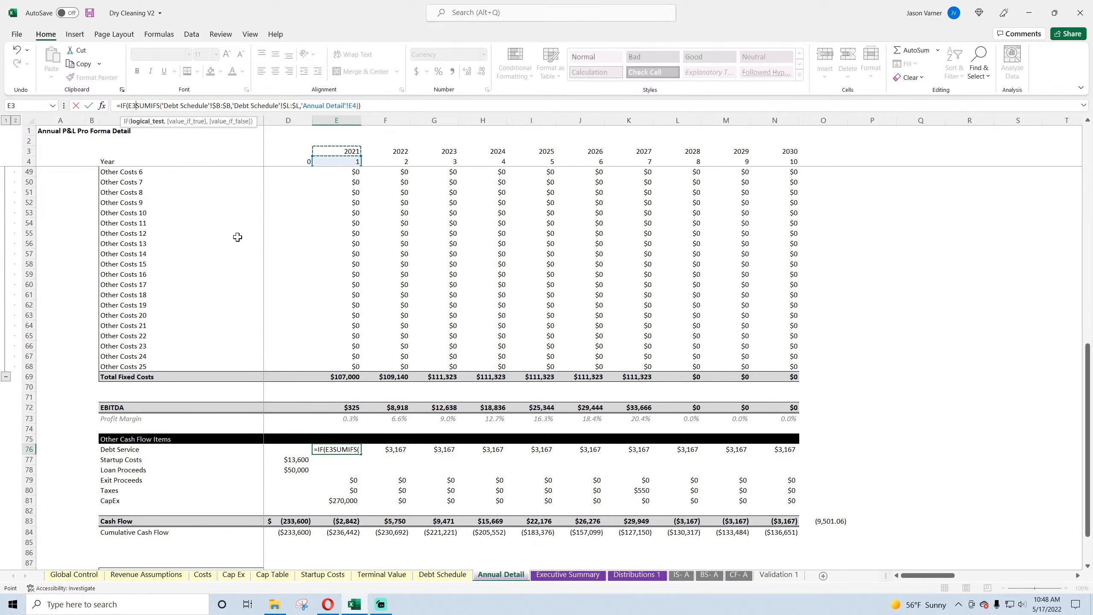
{"action": "type", "text": ">"}
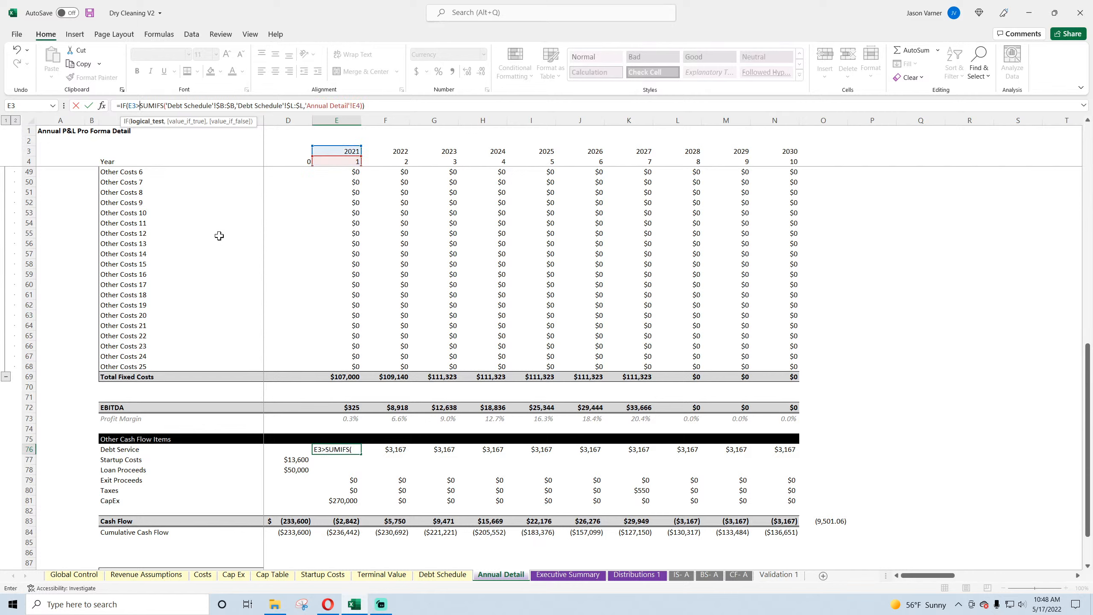
{"action": "left_click", "coordinate": [65, 574]}
{"action": "left_click", "coordinate": [274, 184]}
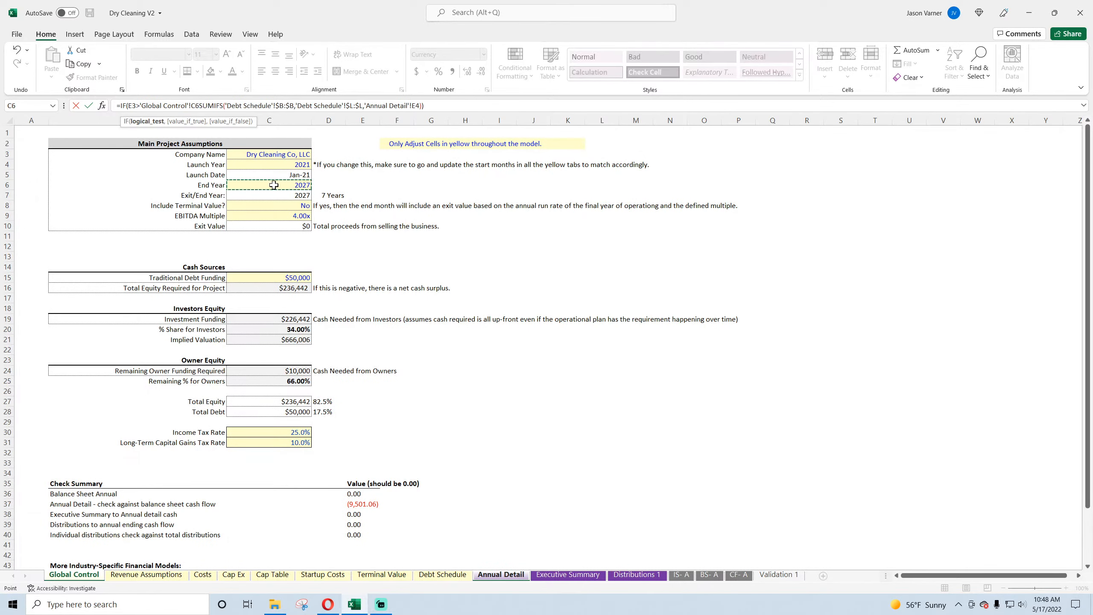
{"action": "type", "text": ",0,"}
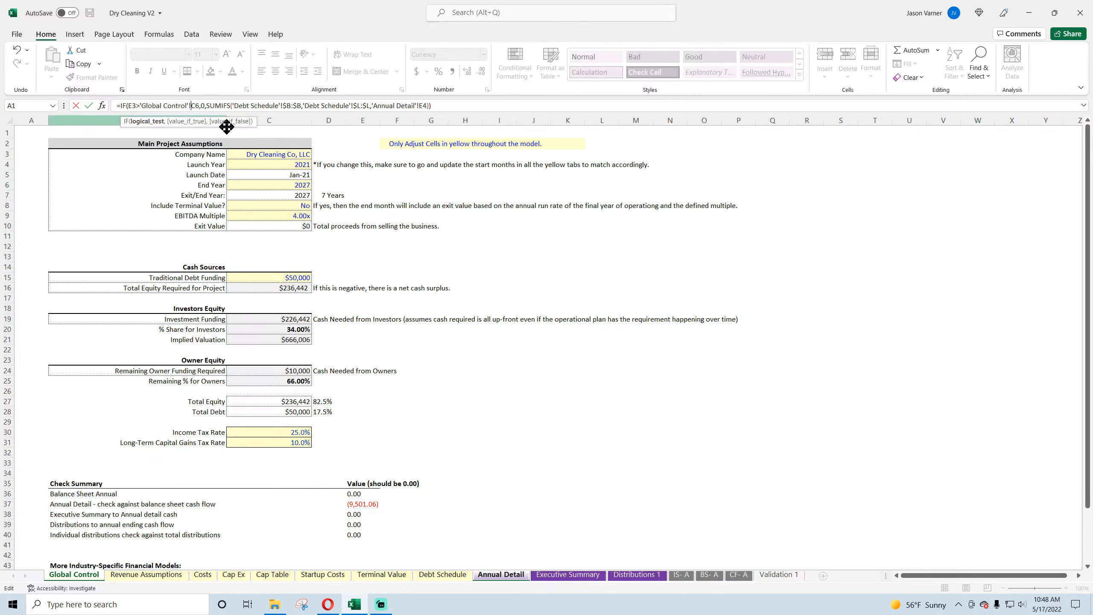
{"action": "key", "text": "Return"}
Step: Fill the revised 2021 Debt Service formula across the row through 2030
{"action": "left_click", "coordinate": [344, 449]}
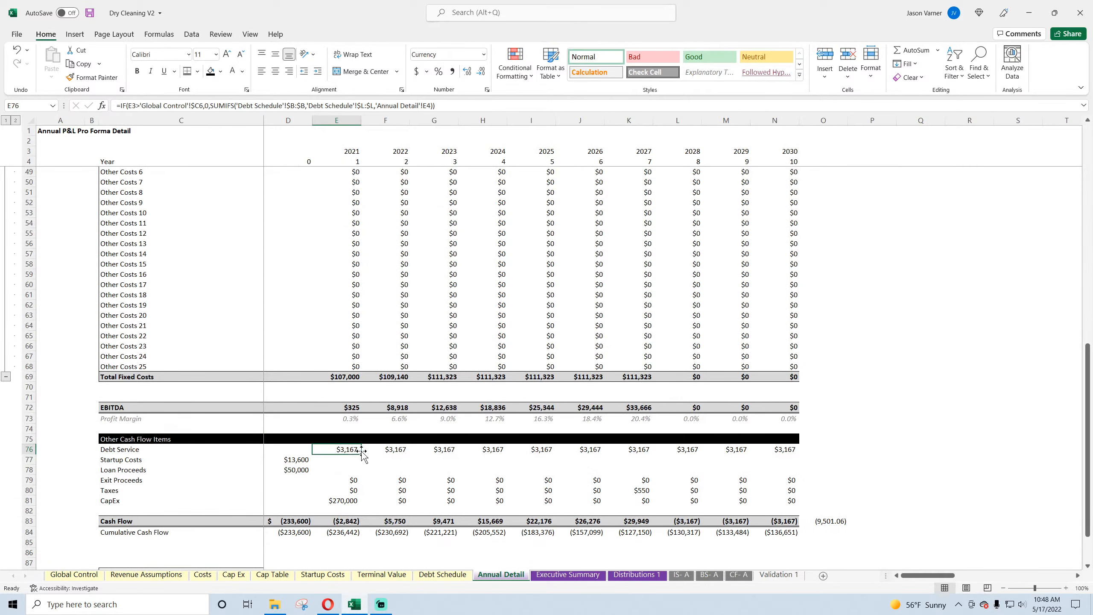
{"action": "left_click_drag", "start_coordinate": [361, 454], "coordinate": [796, 459]}
{"action": "left_click", "coordinate": [915, 437]}
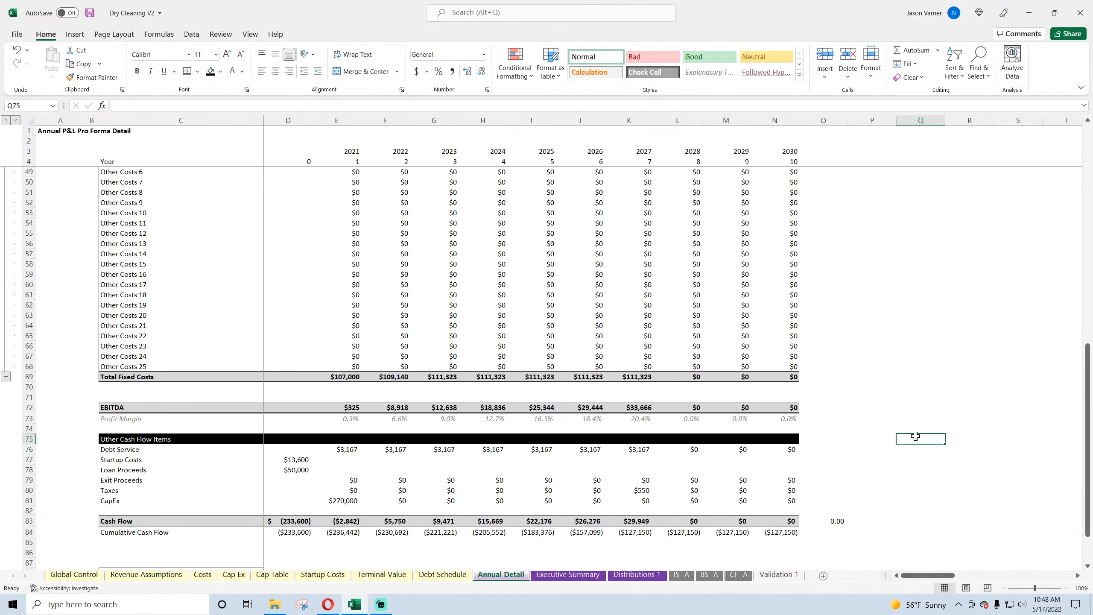
Step: Save the workbook and review the 10-Year Project Summary with its project, investor and owner returns on Executive Summary
{"action": "left_click", "coordinate": [89, 13]}
{"action": "scroll", "coordinate": [231, 442], "scroll_direction": "up", "scroll_amount": 15}
{"action": "left_click", "coordinate": [572, 575]}
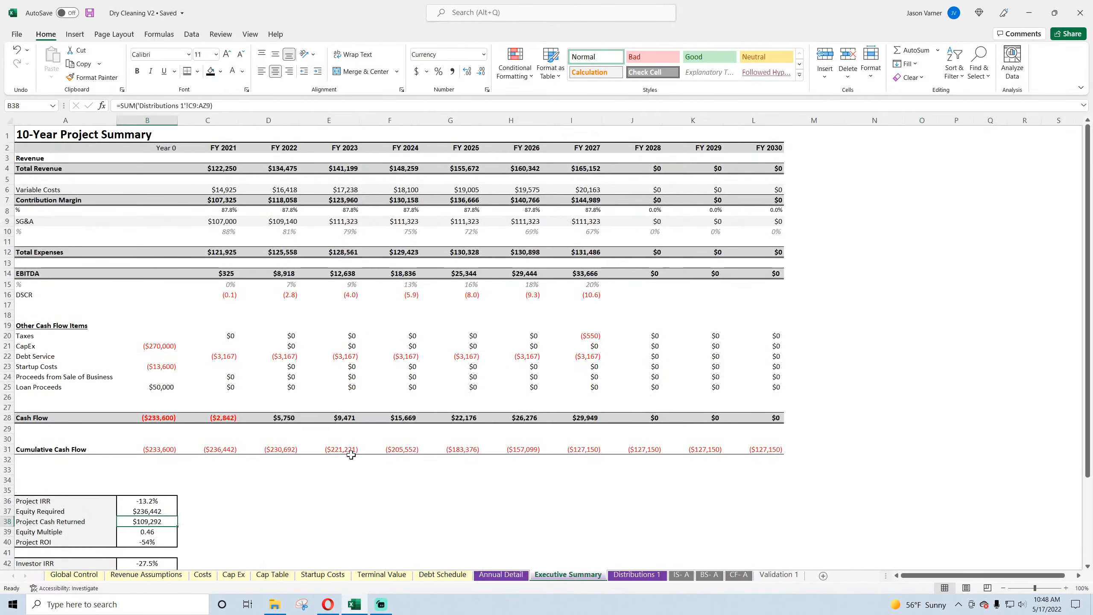
{"action": "scroll", "coordinate": [266, 442], "scroll_direction": "down", "scroll_amount": 4}
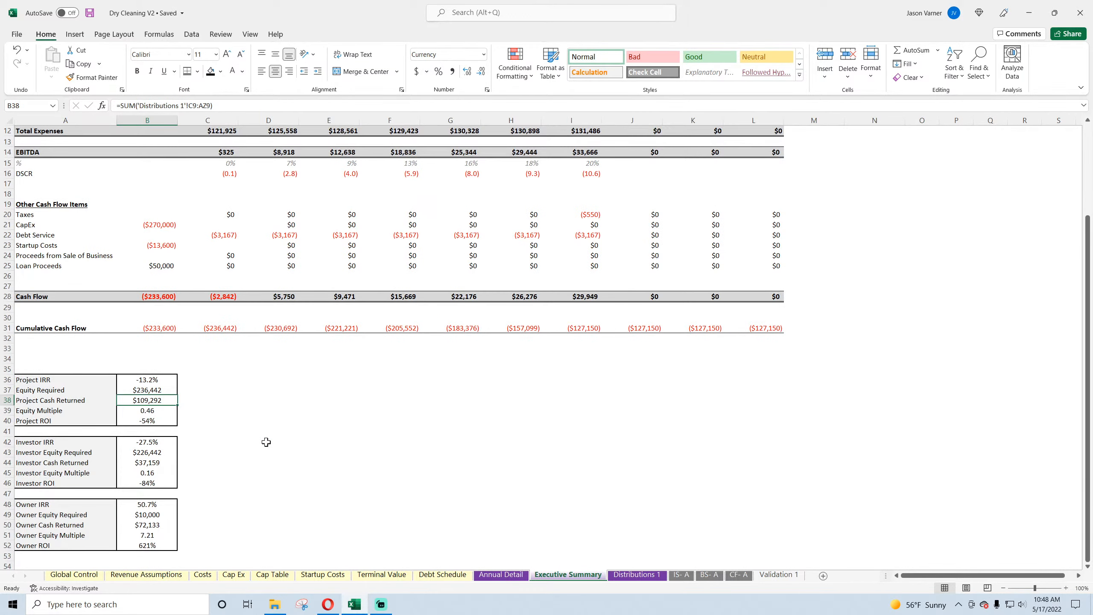
{"action": "scroll", "coordinate": [266, 442], "scroll_direction": "up", "scroll_amount": 4}
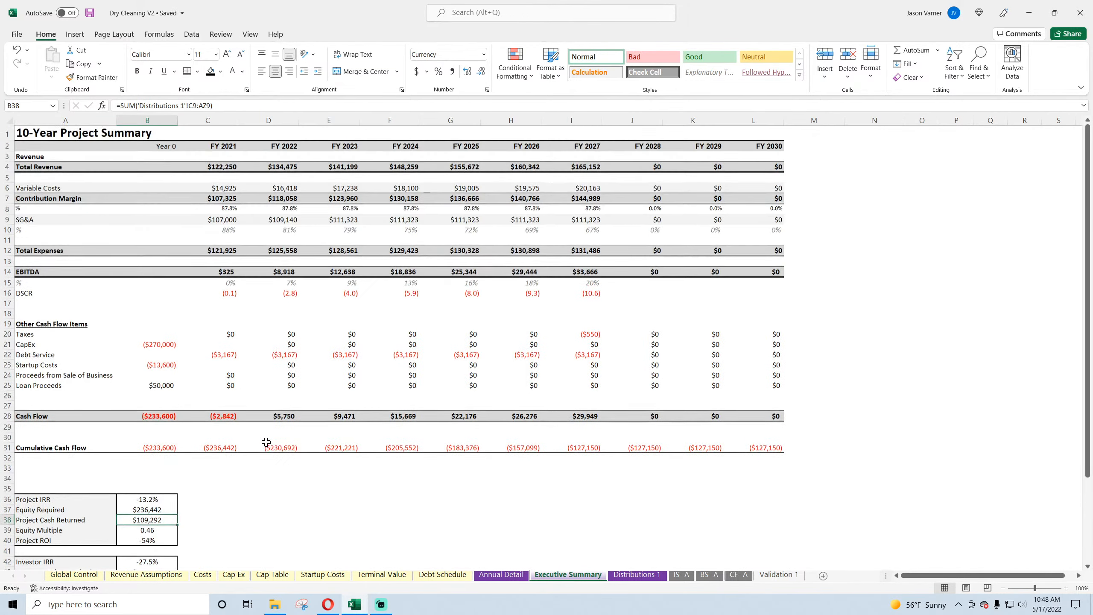
Step: Check the project IRR on Distributions 1 and look through the IS- A, BS- A and CF- A statements
{"action": "left_click", "coordinate": [641, 576]}
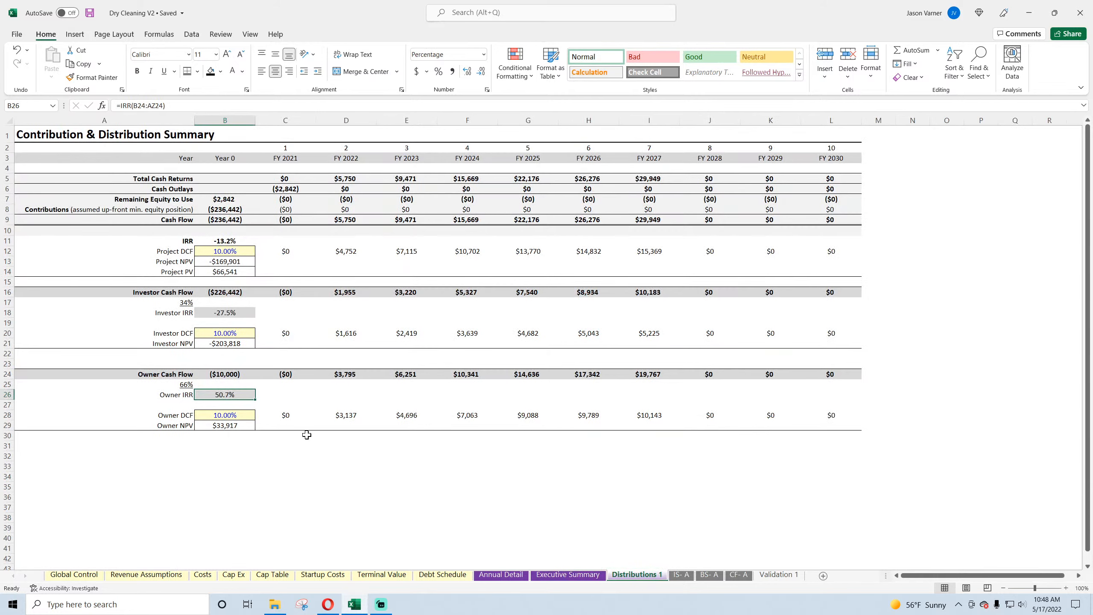
{"action": "left_click", "coordinate": [239, 242]}
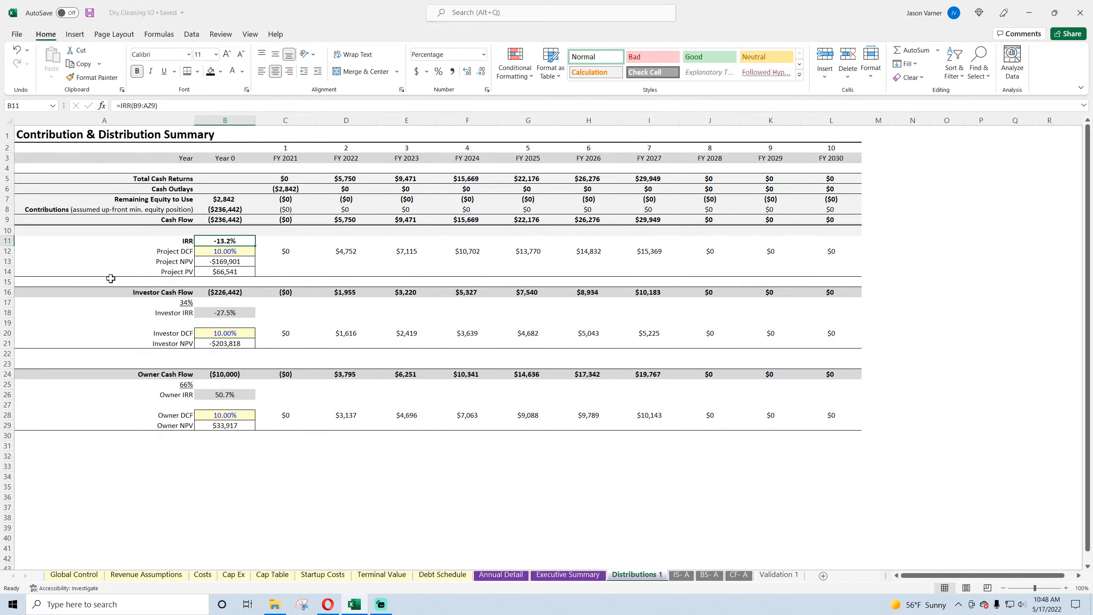
{"action": "left_click", "coordinate": [684, 575]}
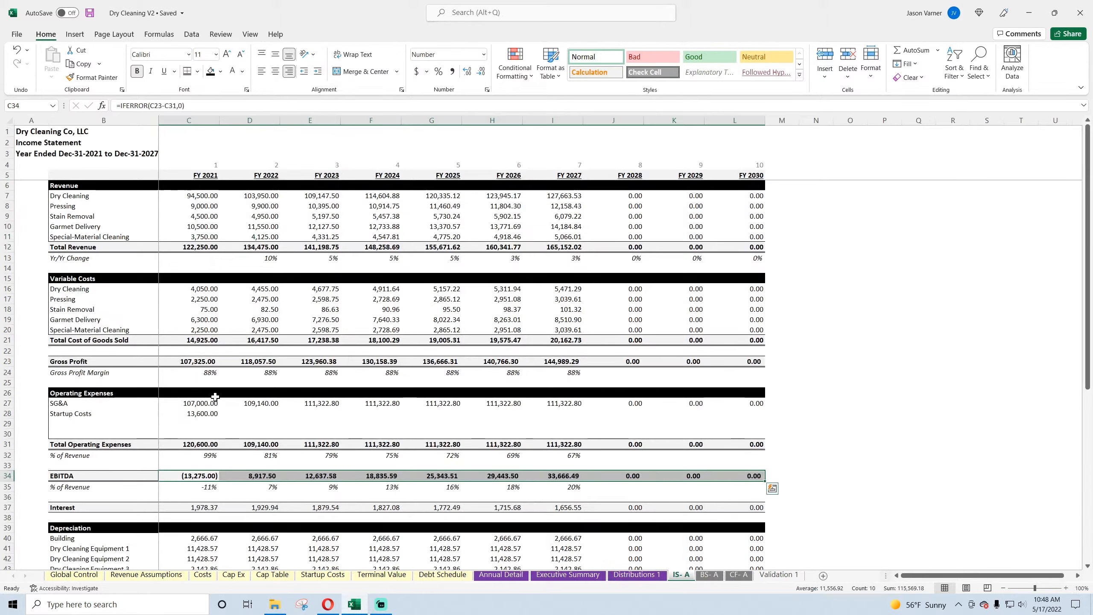
{"action": "left_click", "coordinate": [711, 577]}
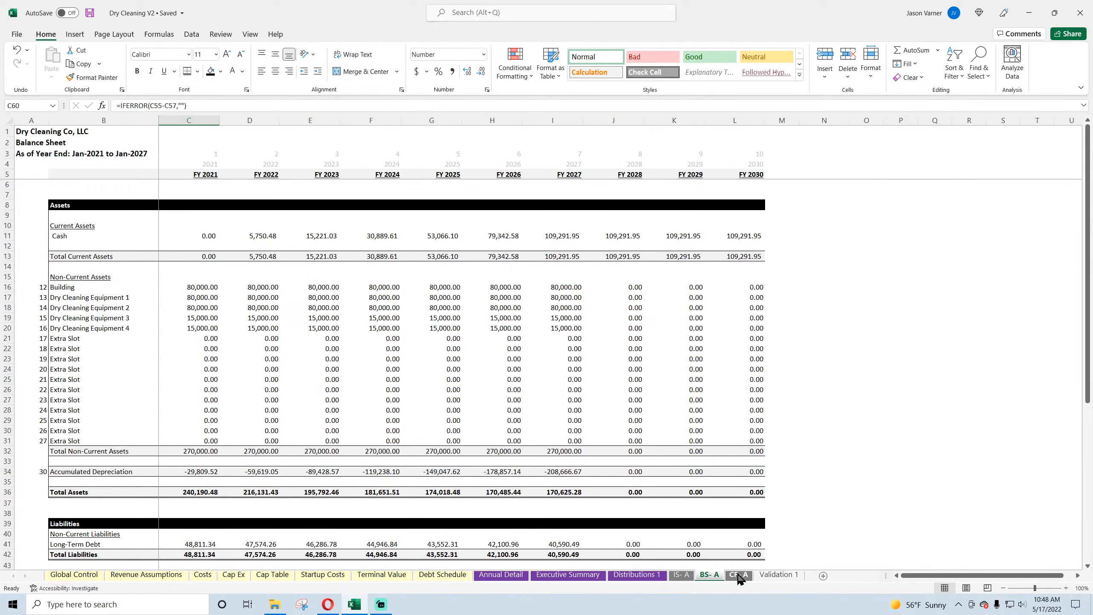
{"action": "left_click", "coordinate": [738, 575]}
Step: On Global Control, set Include Terminal Value to Yes and End Year to 2030
{"action": "left_click", "coordinate": [81, 575]}
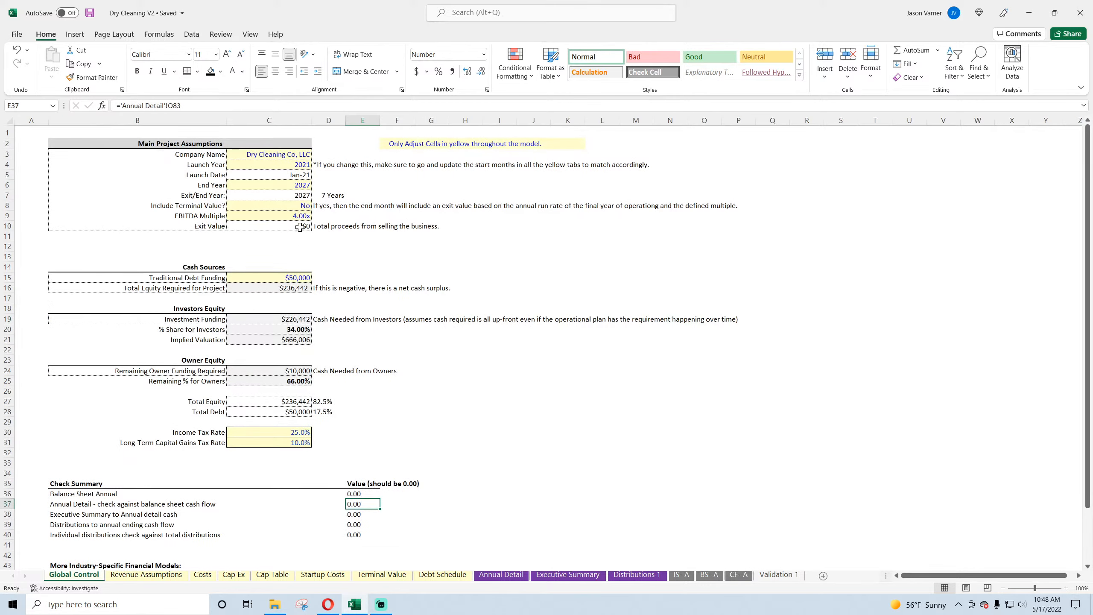
{"action": "left_click", "coordinate": [291, 185]}
{"action": "left_click", "coordinate": [296, 206]}
{"action": "left_click", "coordinate": [316, 206]}
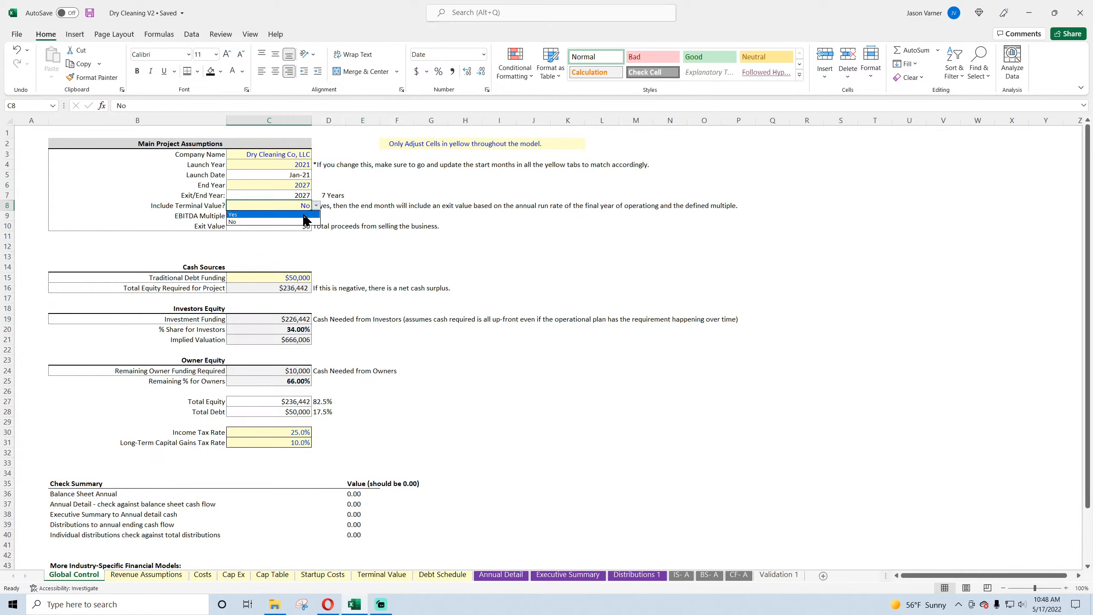
{"action": "left_click", "coordinate": [302, 215]}
{"action": "left_click", "coordinate": [300, 185]}
{"action": "left_click", "coordinate": [317, 185]}
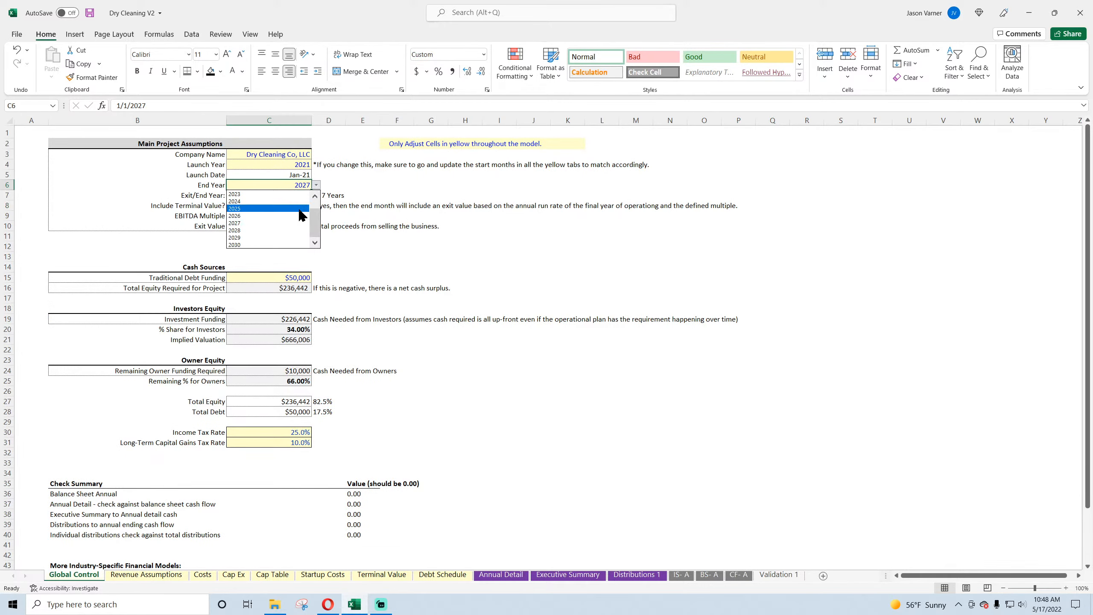
{"action": "left_click", "coordinate": [289, 248]}
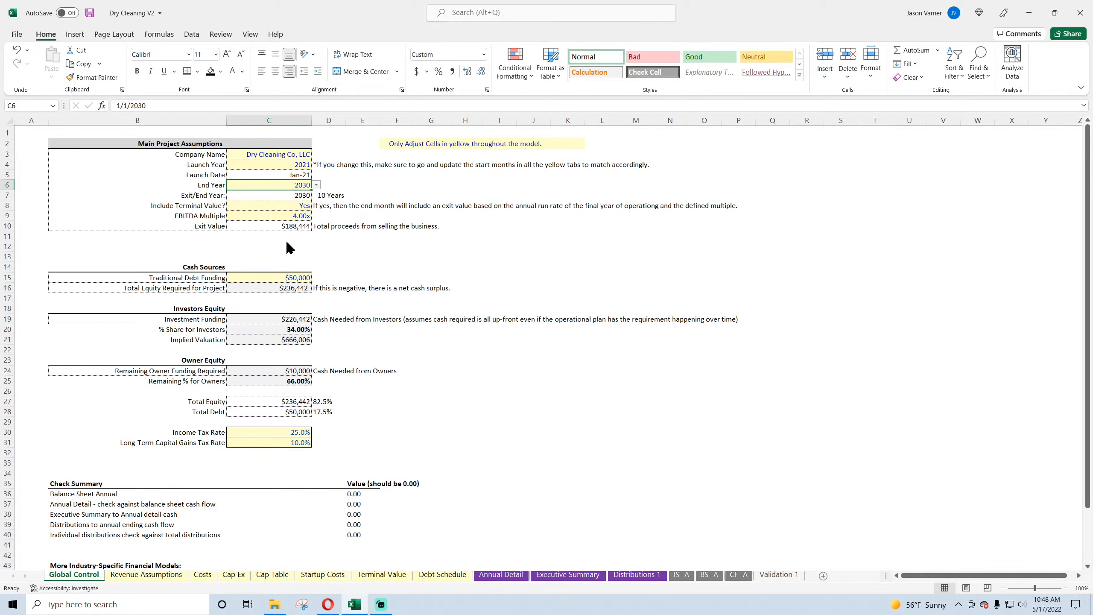
Step: Switch Include Terminal Value to No and back to Yes to test its effect on the exit value
{"action": "left_click", "coordinate": [303, 206]}
{"action": "left_click", "coordinate": [316, 205]}
{"action": "left_click", "coordinate": [301, 221]}
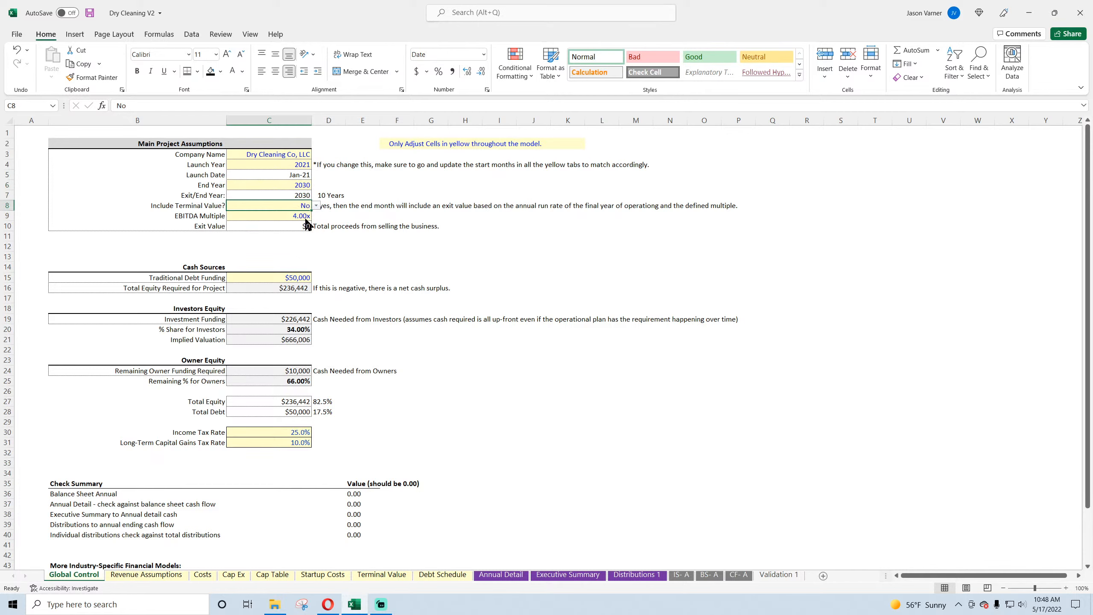
{"action": "left_click", "coordinate": [317, 205]}
{"action": "left_click", "coordinate": [302, 213]}
{"action": "left_click", "coordinate": [297, 216]}
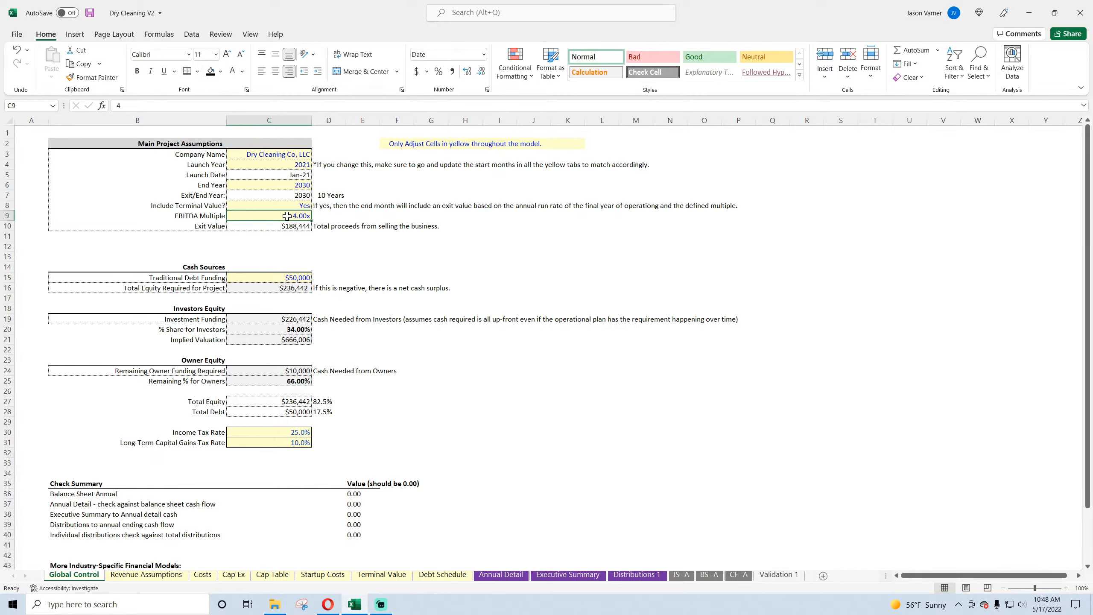
Step: Save the workbook and inspect the project, investor and owner IRRs on Distributions 1
{"action": "left_click", "coordinate": [90, 13]}
{"action": "left_click", "coordinate": [636, 575]}
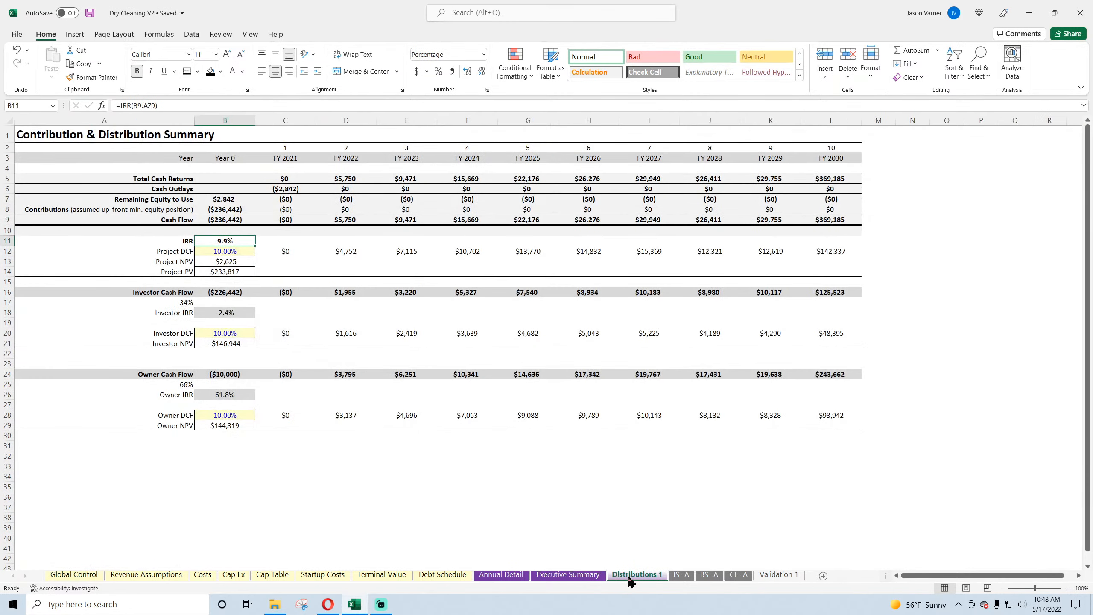
{"action": "left_click", "coordinate": [224, 314]}
{"action": "left_click", "coordinate": [223, 394]}
Step: Review the Check Summary, industry models link and Video Overview label on Global Control, and save the workbook
{"action": "left_click", "coordinate": [74, 575]}
{"action": "left_click", "coordinate": [510, 463]}
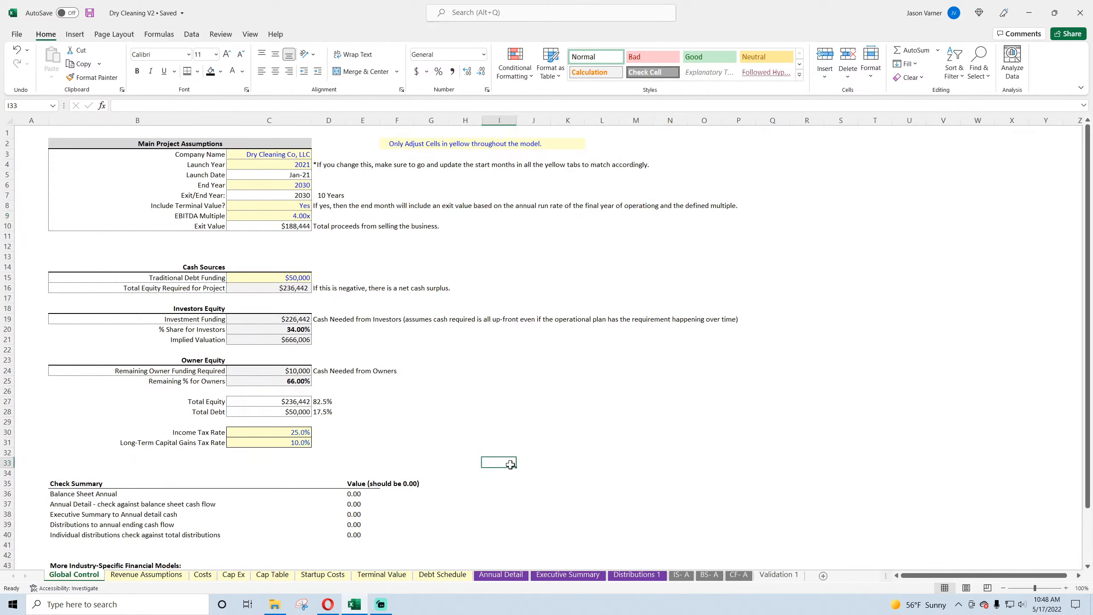
{"action": "scroll", "coordinate": [510, 464], "scroll_direction": "down", "scroll_amount": 7}
{"action": "left_click", "coordinate": [73, 335]}
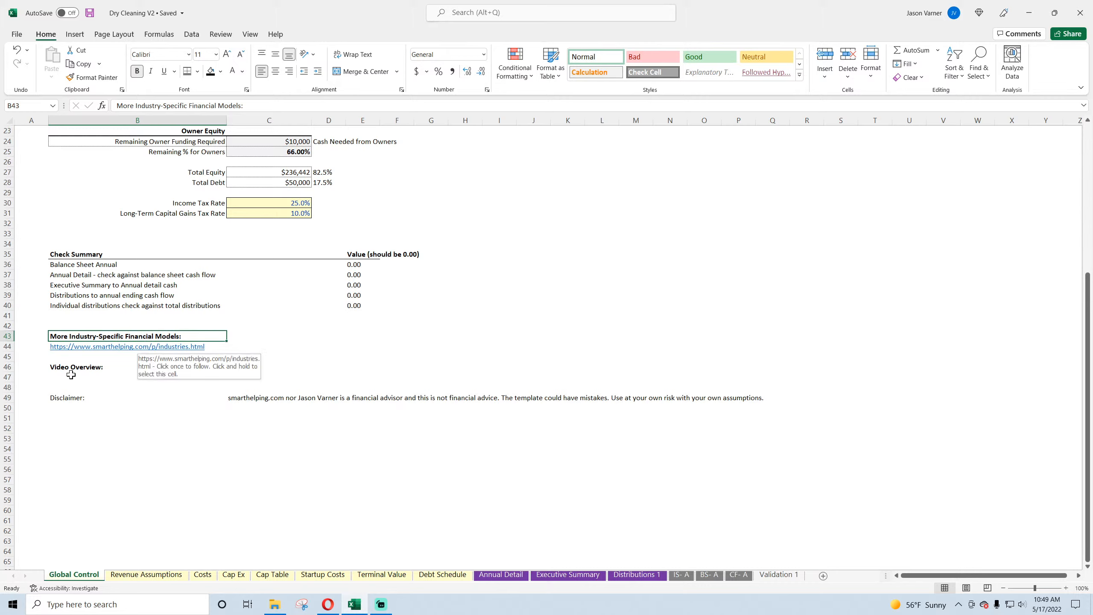
{"action": "left_click", "coordinate": [120, 369]}
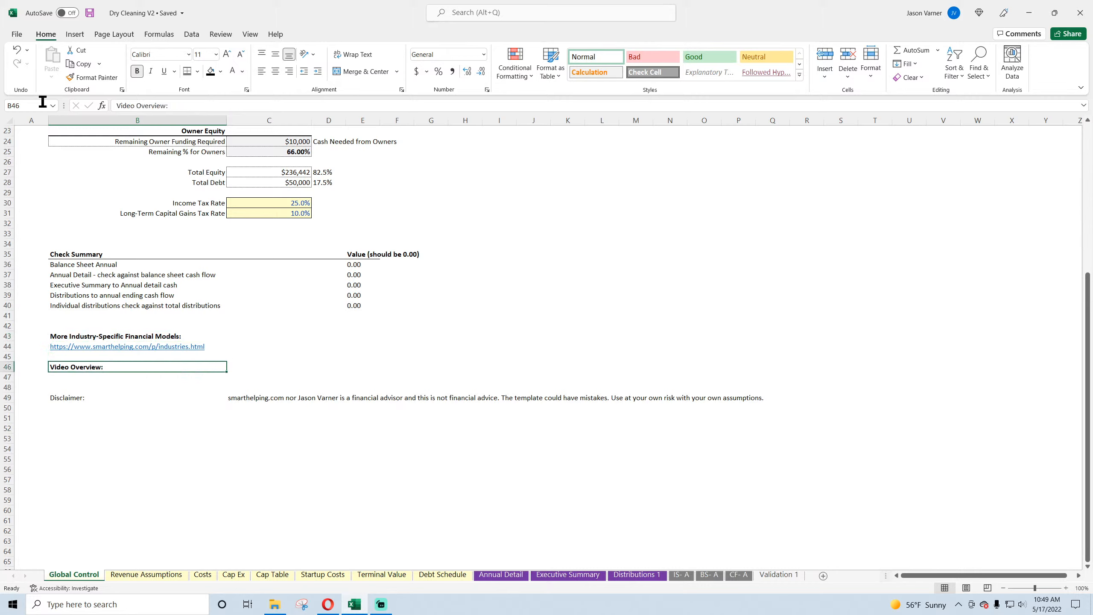
{"action": "left_click", "coordinate": [91, 15]}
{"action": "left_click", "coordinate": [90, 13]}
{"action": "scroll", "coordinate": [199, 294], "scroll_direction": "up", "scroll_amount": 1}
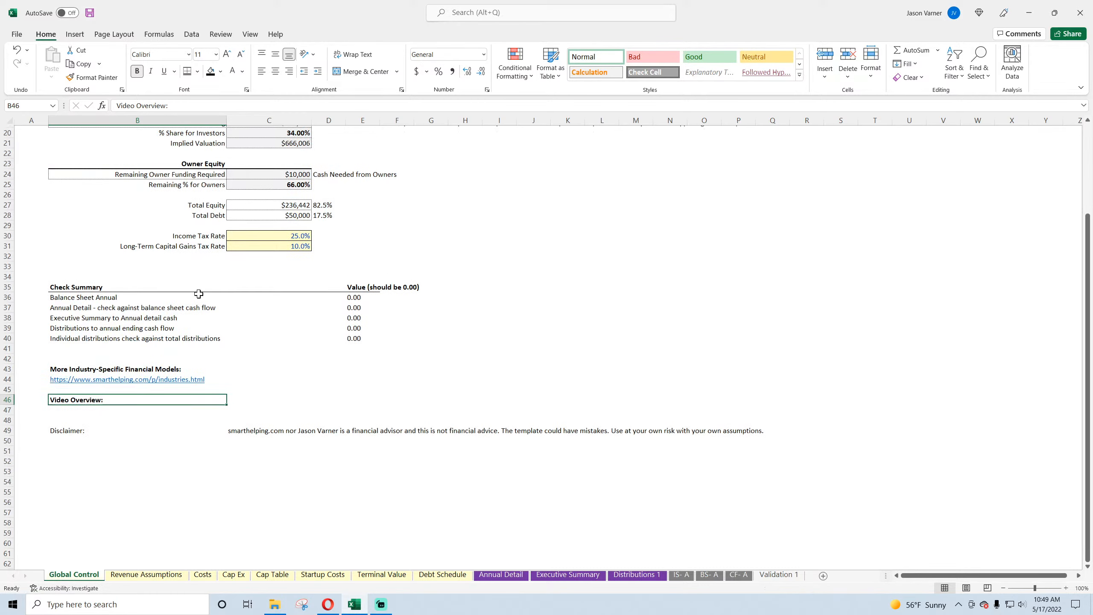
{"action": "scroll", "coordinate": [199, 294], "scroll_direction": "up", "scroll_amount": 6}
Step: Switch to the Opera browser and open the Dry Cleaning model page from the Industries list on smarthelping.com
{"action": "left_click", "coordinate": [328, 605]}
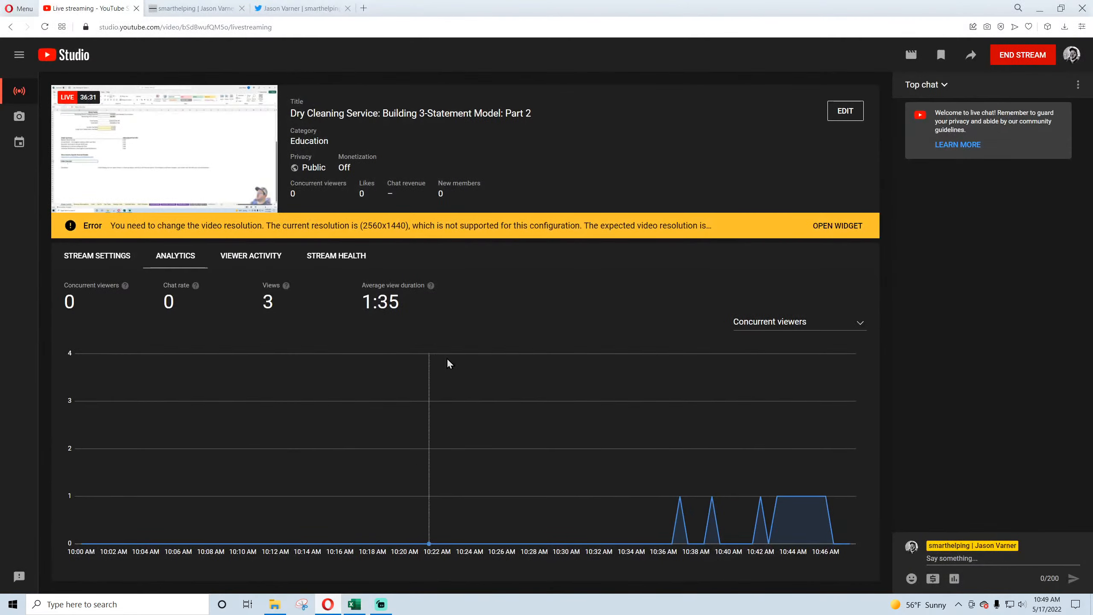
{"action": "left_click", "coordinate": [202, 9]}
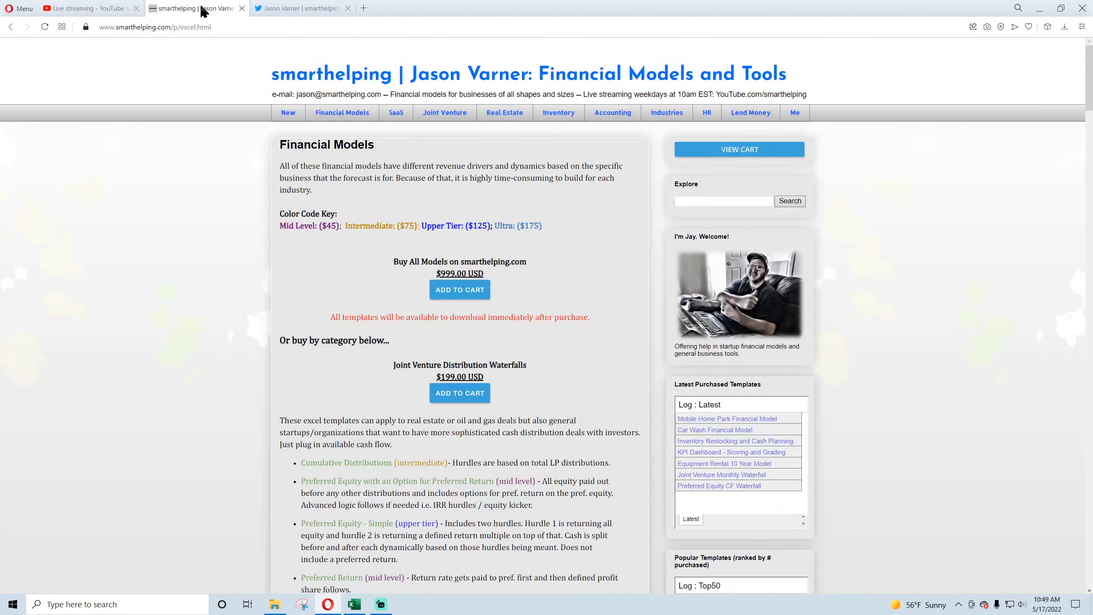
{"action": "left_click", "coordinate": [667, 112]}
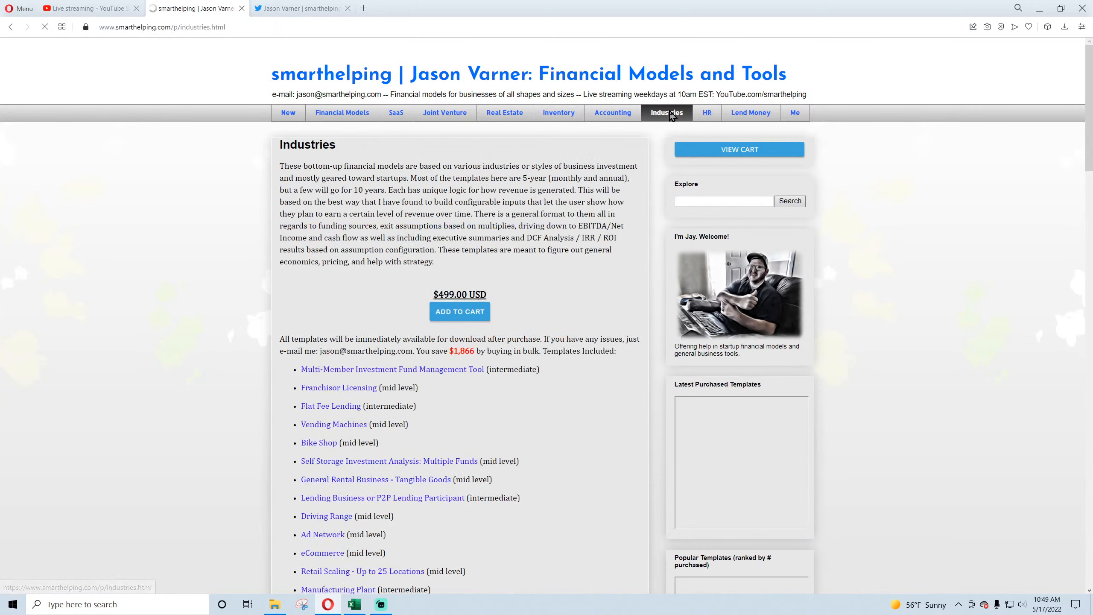
{"action": "scroll", "coordinate": [280, 415], "scroll_direction": "down", "scroll_amount": 10}
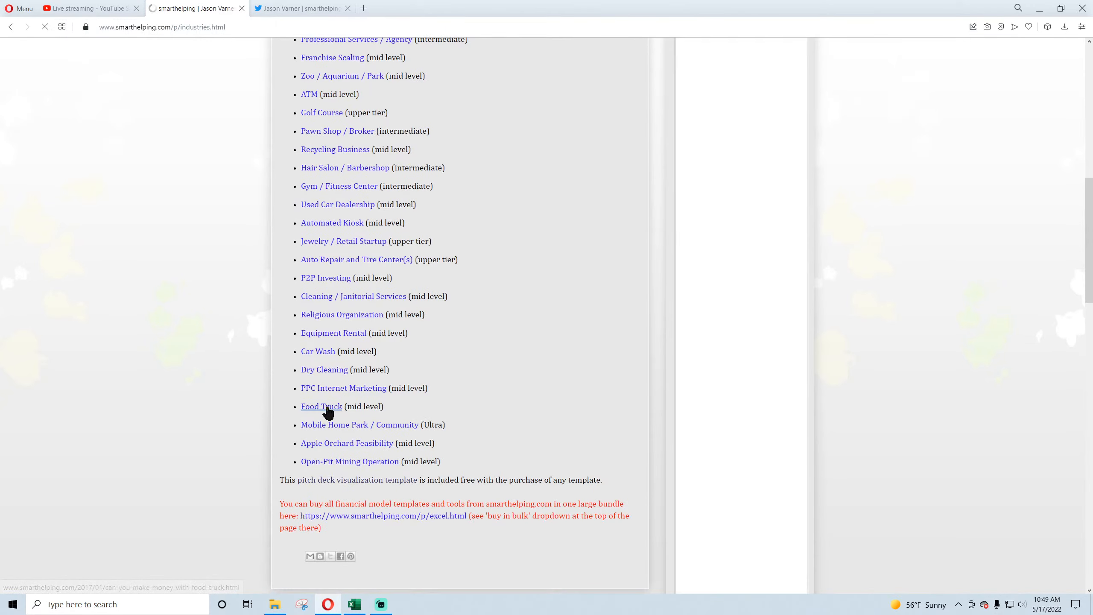
{"action": "left_click", "coordinate": [327, 372]}
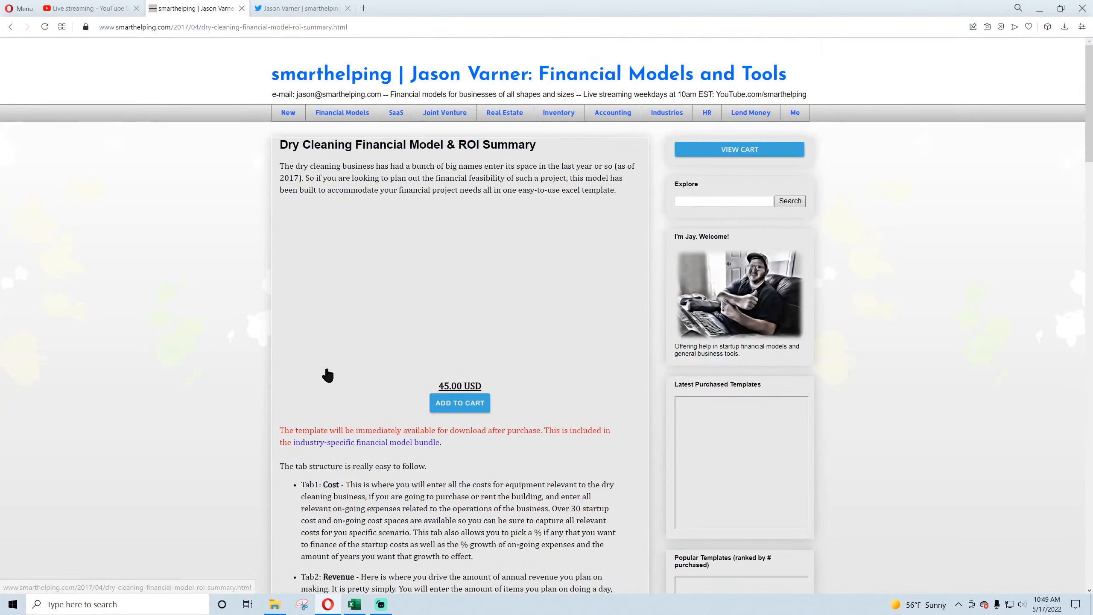
{"action": "left_click", "coordinate": [712, 200]}
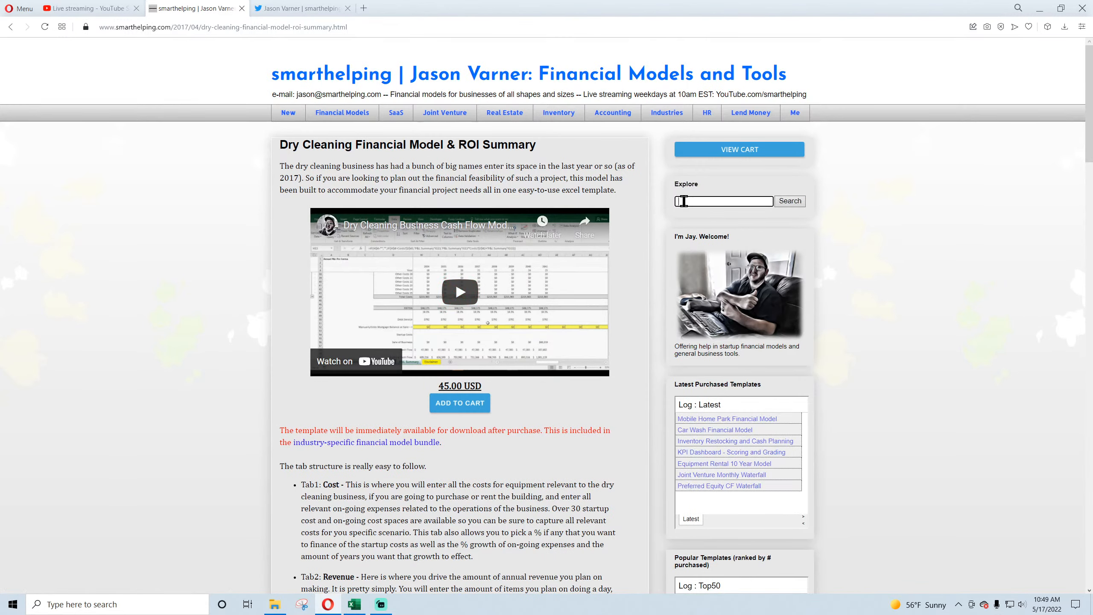
{"action": "left_click_drag", "start_coordinate": [293, 145], "coordinate": [476, 145]}
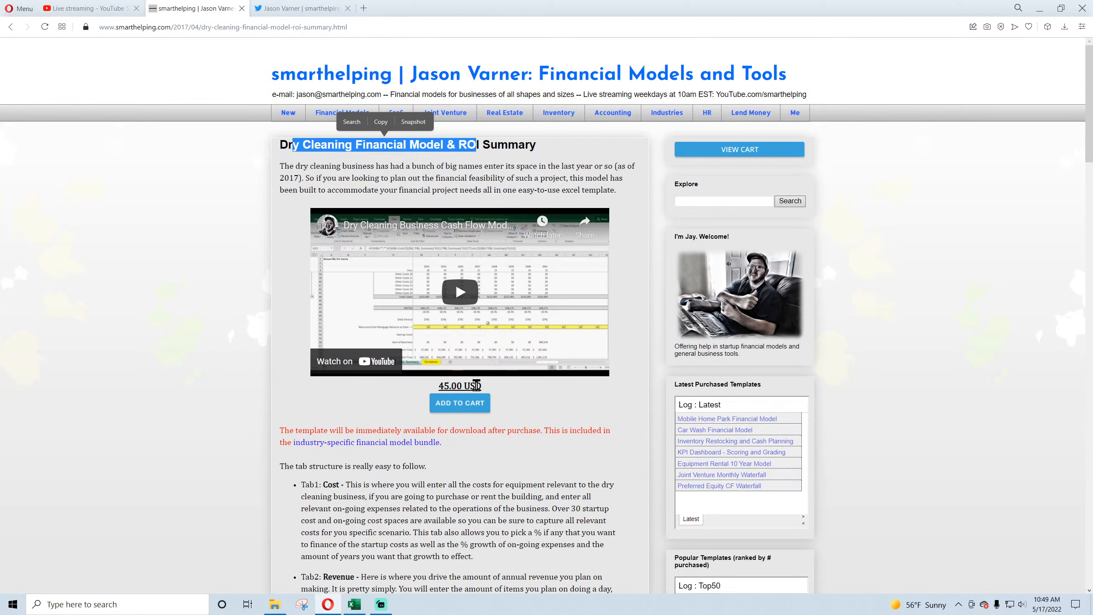
Step: Review the price and tab structure description on the Dry Cleaning Financial Model page
{"action": "left_click", "coordinate": [476, 384]}
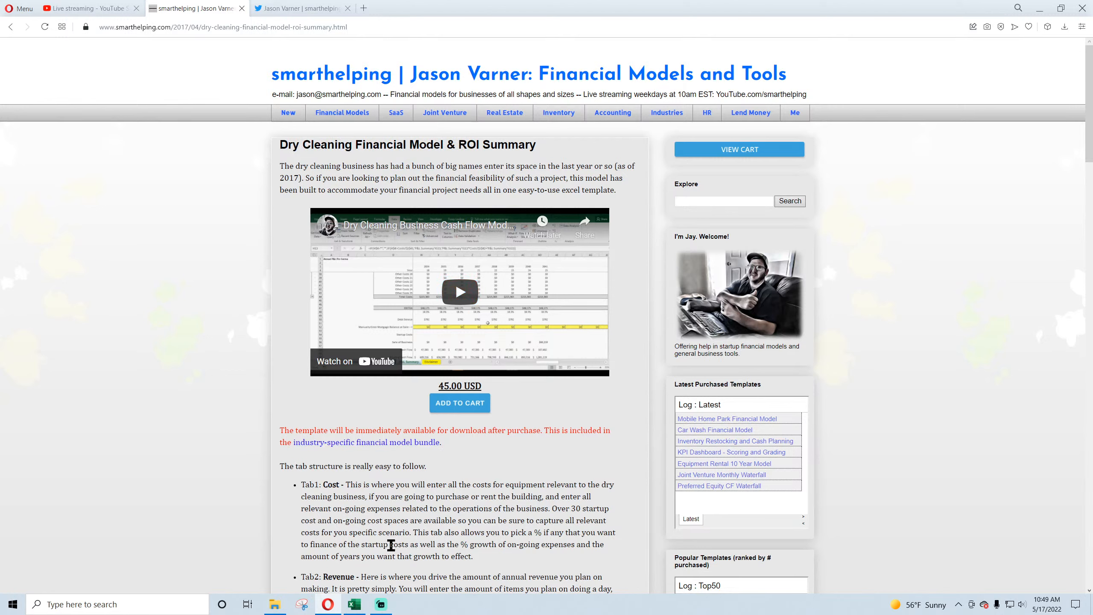
{"action": "left_click", "coordinate": [353, 605]}
{"action": "left_click", "coordinate": [353, 605]}
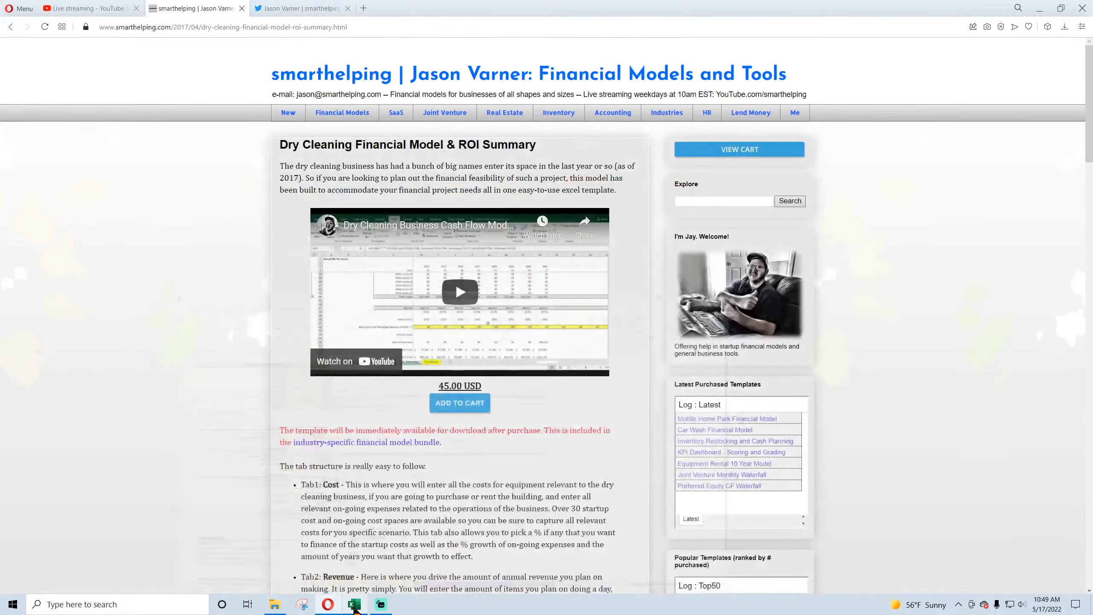
{"action": "scroll", "coordinate": [385, 474], "scroll_direction": "down", "scroll_amount": 15}
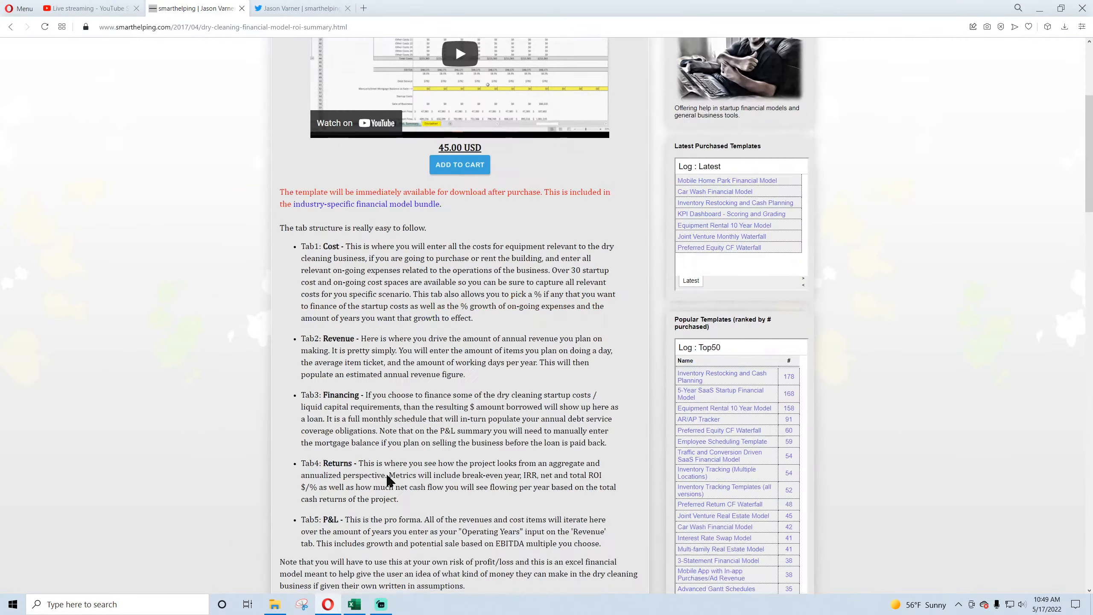
{"action": "scroll", "coordinate": [383, 460], "scroll_direction": "up", "scroll_amount": 5}
{"action": "scroll", "coordinate": [383, 458], "scroll_direction": "up", "scroll_amount": 10}
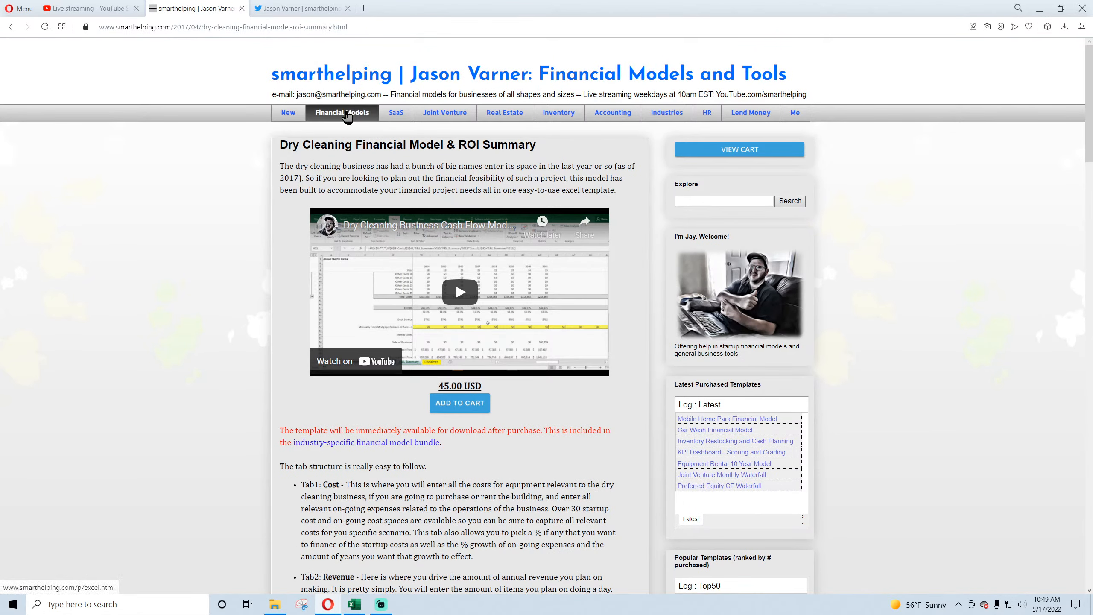
Step: Open the site's Financial Models page and review the all-models offer and the Joint Venture Distribution Waterfalls bundle
{"action": "left_click", "coordinate": [346, 114]}
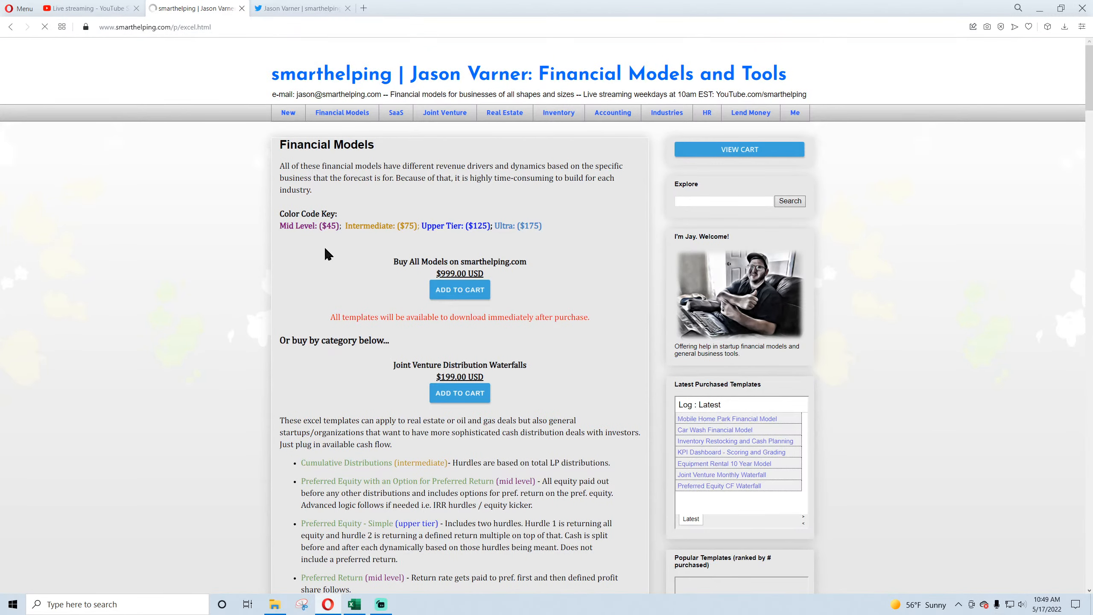
{"action": "left_click_drag", "start_coordinate": [388, 263], "coordinate": [473, 269]}
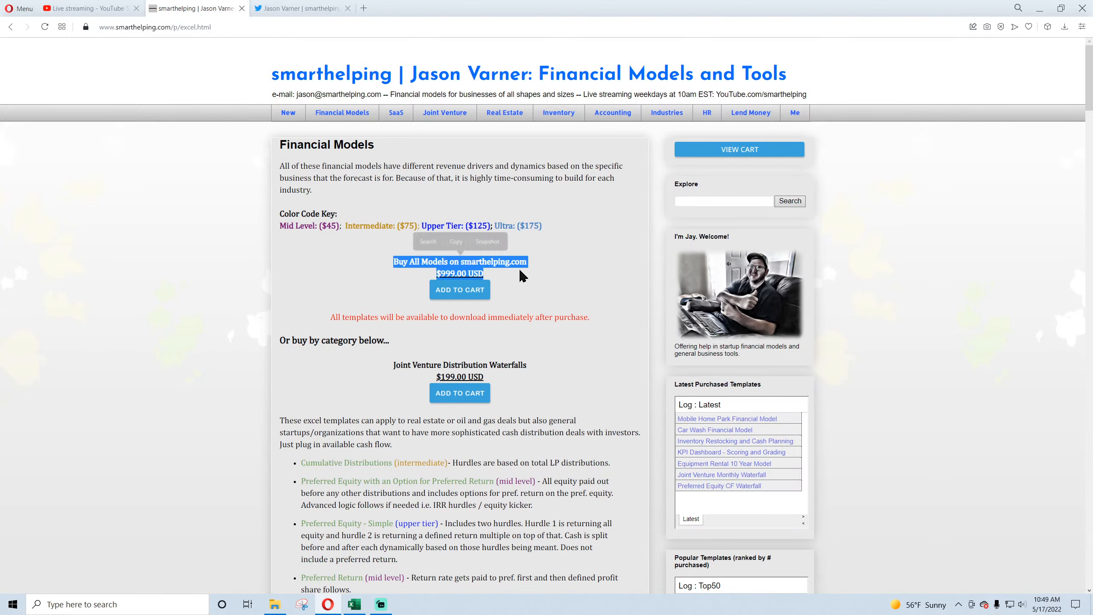
{"action": "left_click", "coordinate": [473, 269]}
{"action": "scroll", "coordinate": [374, 314], "scroll_direction": "down", "scroll_amount": 5}
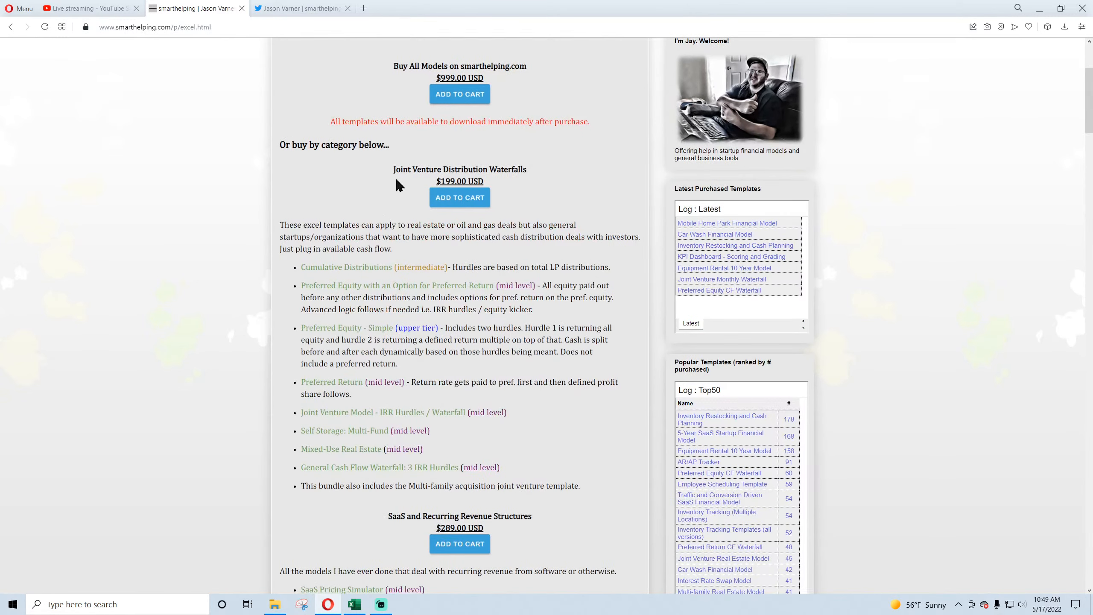
{"action": "left_click_drag", "start_coordinate": [394, 169], "coordinate": [484, 184]}
{"action": "left_click", "coordinate": [454, 177]}
{"action": "left_click_drag", "start_coordinate": [400, 167], "coordinate": [482, 177]}
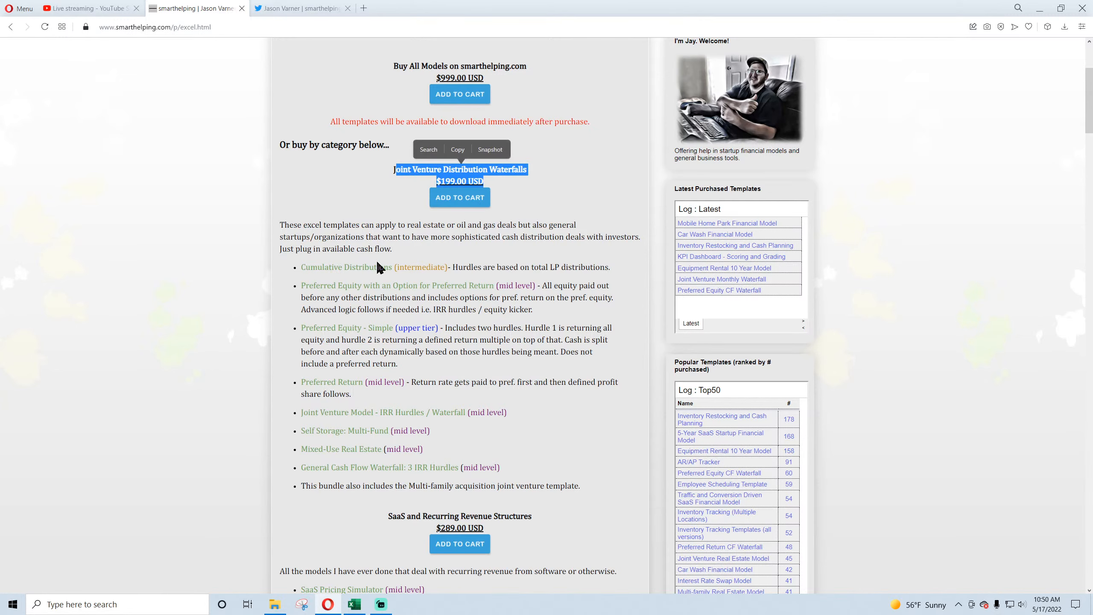
Step: Look through the remaining category bundles, including SaaS, industry-specific models, accounting tools, personal finance and Google Sheets trackers
{"action": "scroll", "coordinate": [383, 273], "scroll_direction": "down", "scroll_amount": 5}
{"action": "left_click_drag", "start_coordinate": [404, 319], "coordinate": [409, 328]}
{"action": "scroll", "coordinate": [403, 328], "scroll_direction": "down", "scroll_amount": 10}
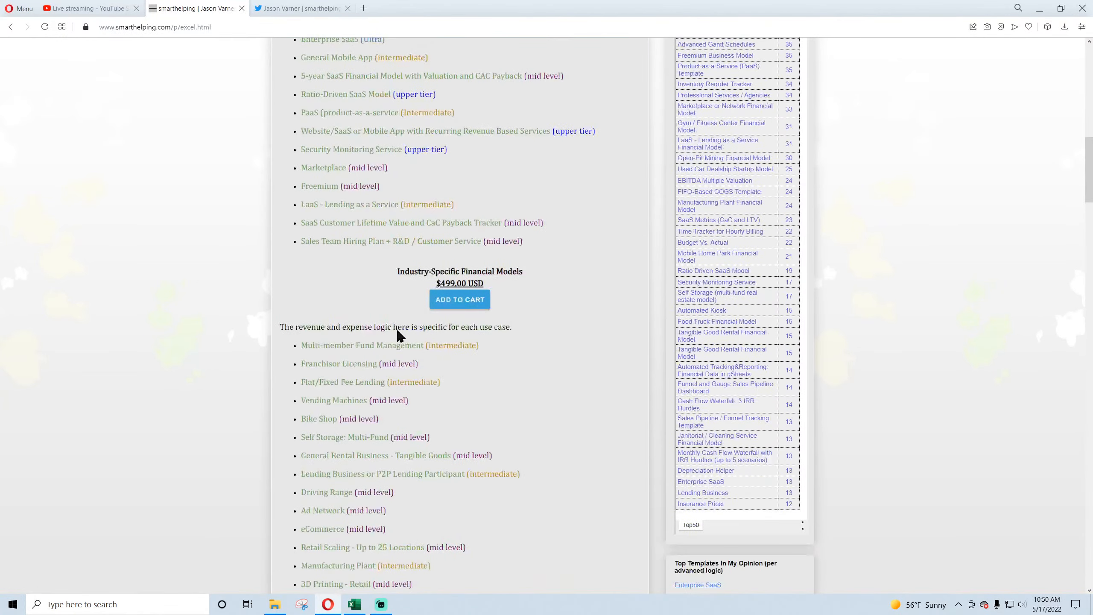
{"action": "left_click_drag", "start_coordinate": [409, 272], "coordinate": [446, 287]}
{"action": "scroll", "coordinate": [371, 317], "scroll_direction": "down", "scroll_amount": 20}
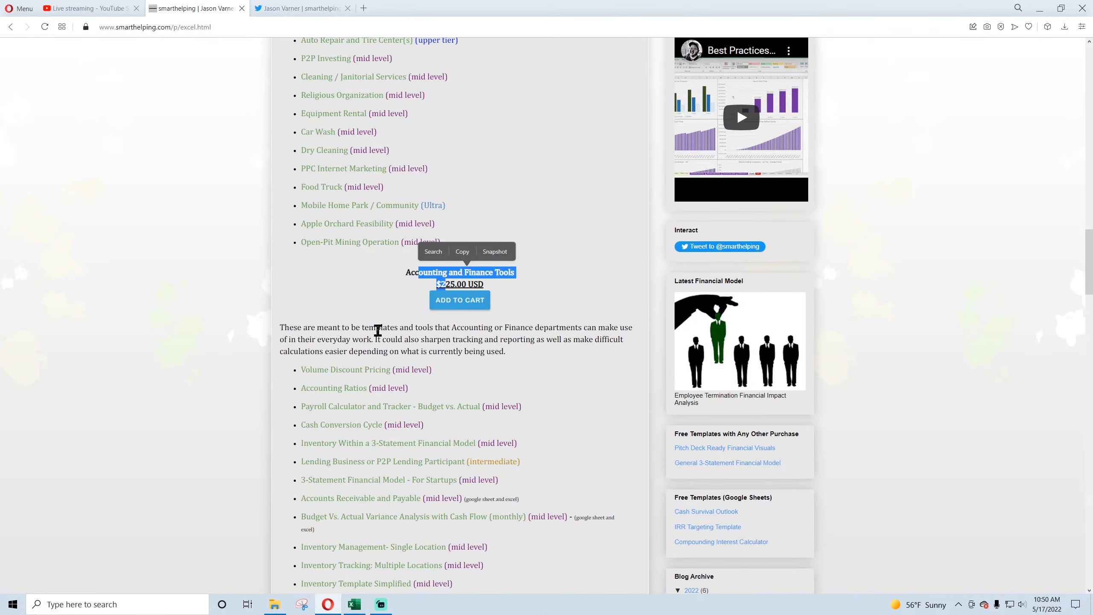
{"action": "left_click", "coordinate": [377, 329]}
{"action": "scroll", "coordinate": [376, 329], "scroll_direction": "down", "scroll_amount": 20}
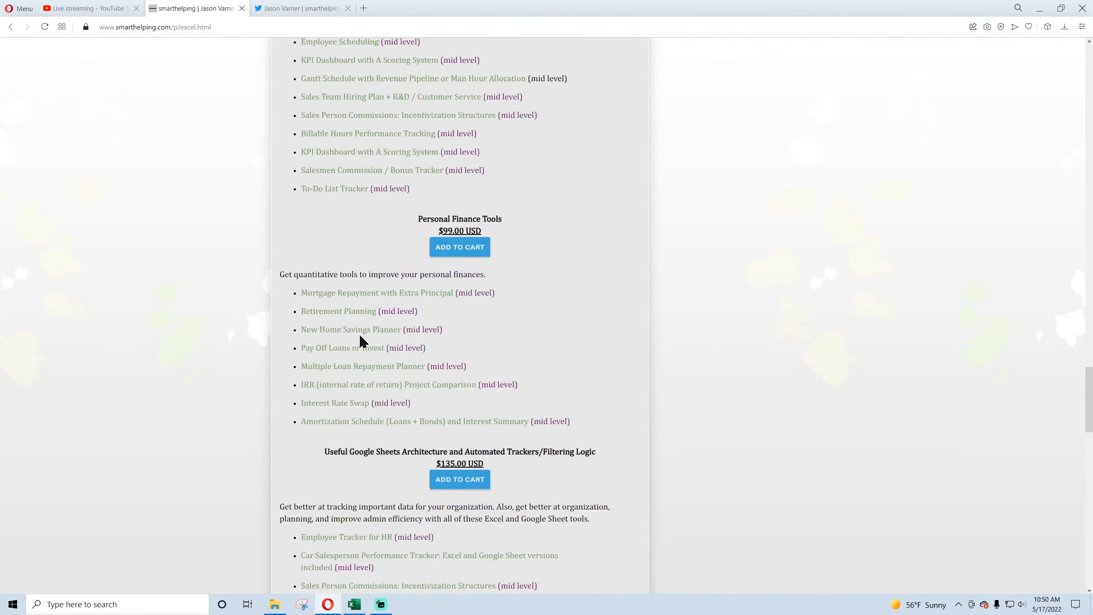
{"action": "scroll", "coordinate": [362, 342], "scroll_direction": "up", "scroll_amount": 20}
{"action": "scroll", "coordinate": [365, 348], "scroll_direction": "up", "scroll_amount": 20}
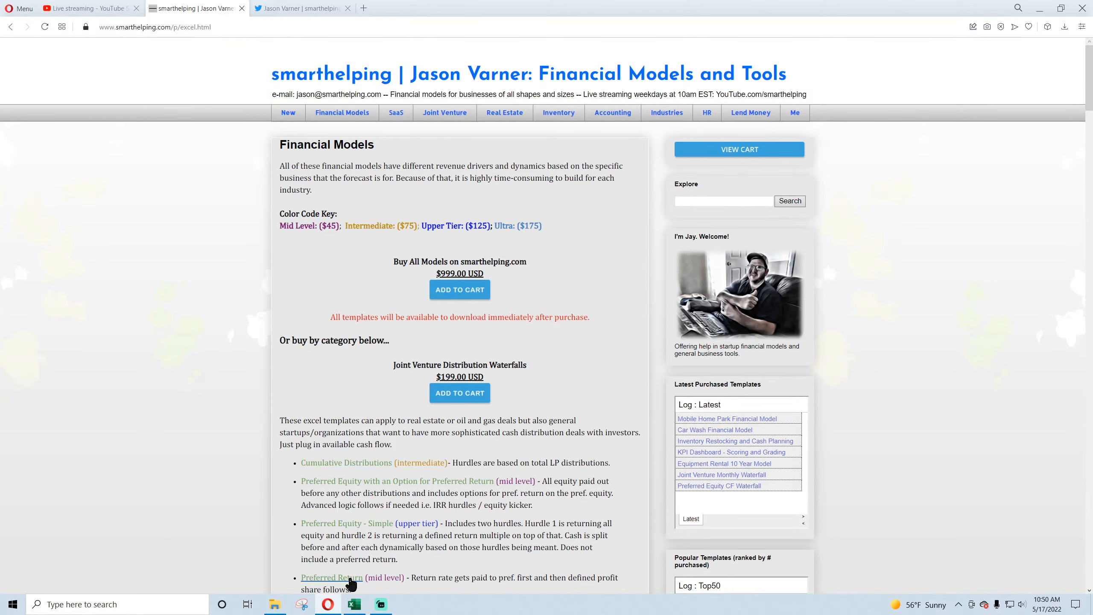
Step: Switch to the Dry Cleaning V2 workbook in Excel, view the Global Control sheet's assumptions, and save the workbook
{"action": "left_click", "coordinate": [353, 604]}
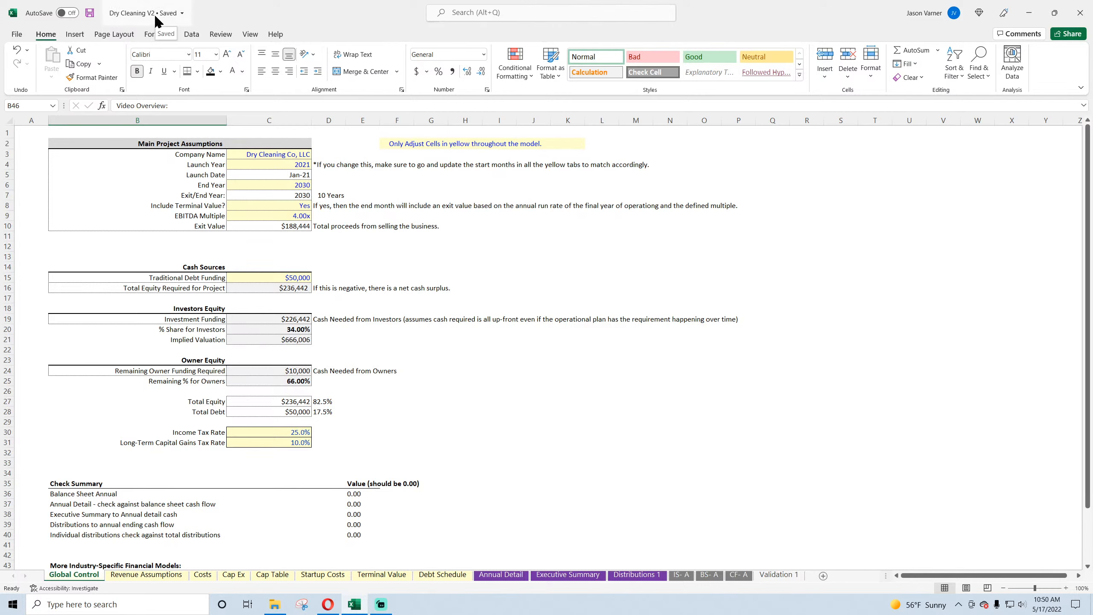
{"action": "left_click", "coordinate": [501, 401]}
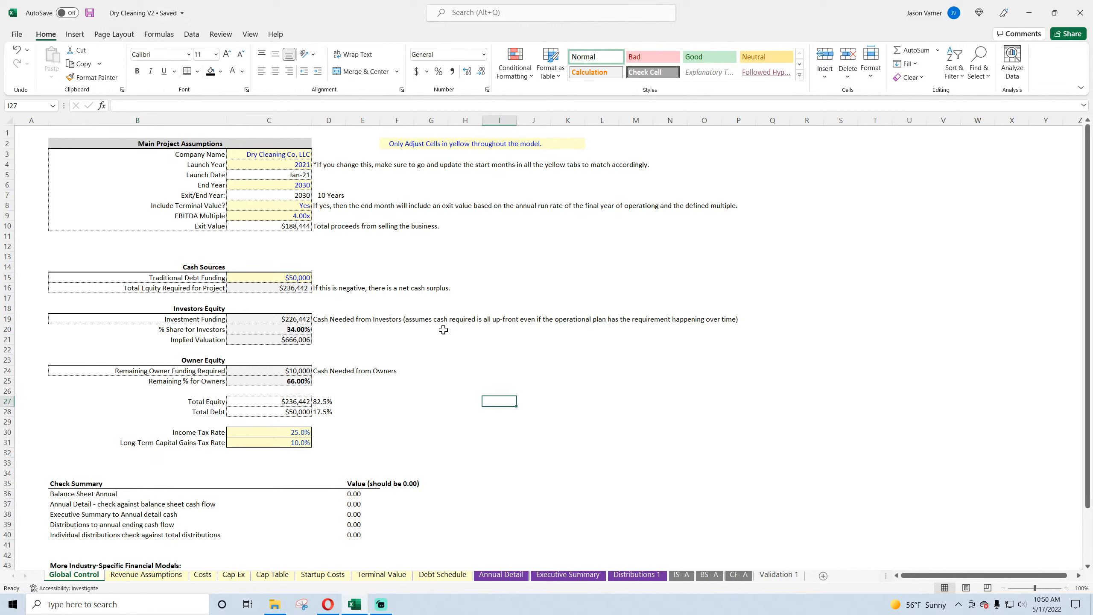
{"action": "left_click", "coordinate": [509, 328]}
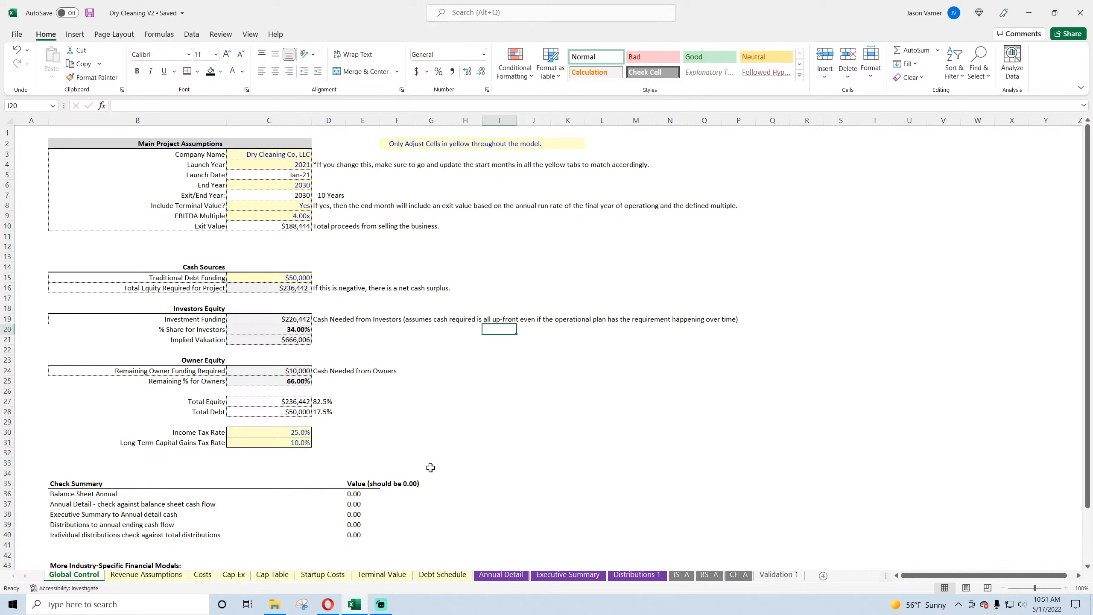
{"action": "left_click", "coordinate": [90, 14]}
Step: Switch back to the Opera browser and open the Franchisor Licensing Operator template page from the site's newest posts
{"action": "left_click", "coordinate": [326, 607]}
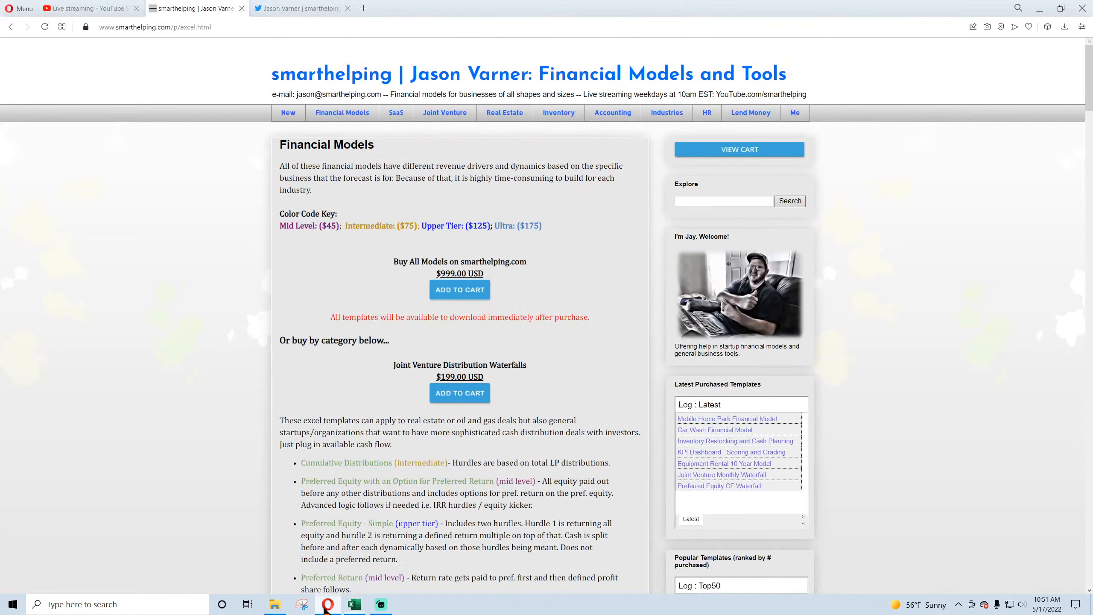
{"action": "left_click", "coordinate": [289, 113]}
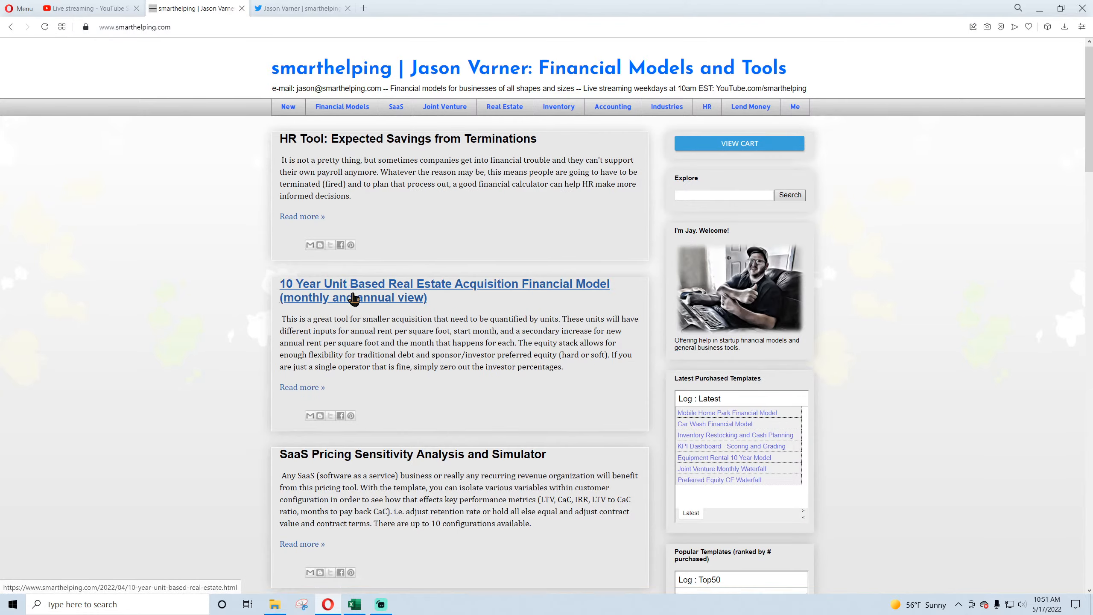
{"action": "scroll", "coordinate": [353, 298], "scroll_direction": "down", "scroll_amount": 15}
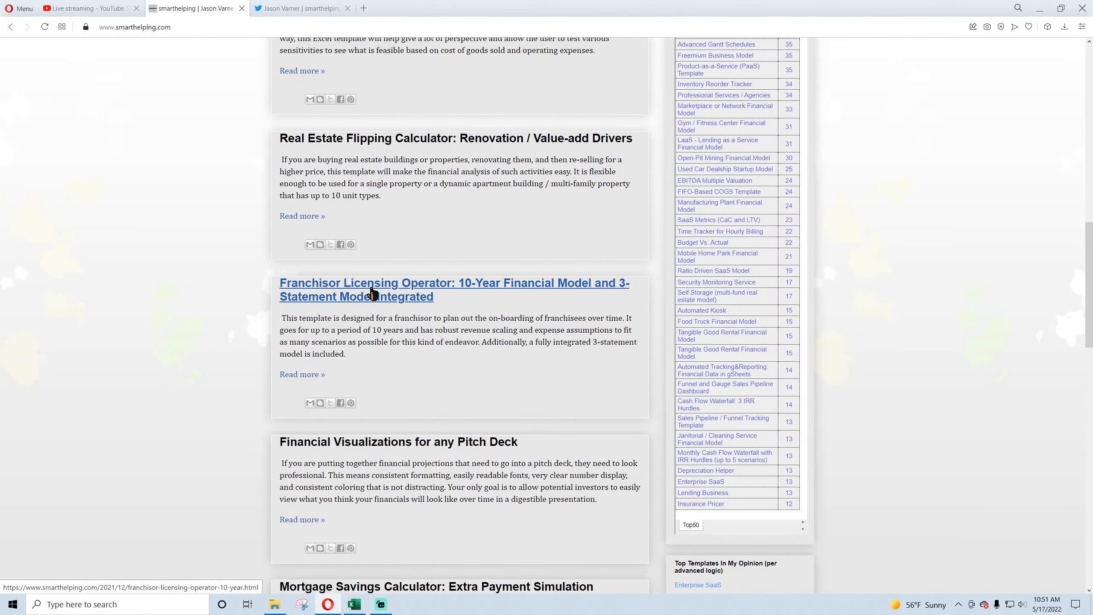
{"action": "left_click", "coordinate": [373, 293]}
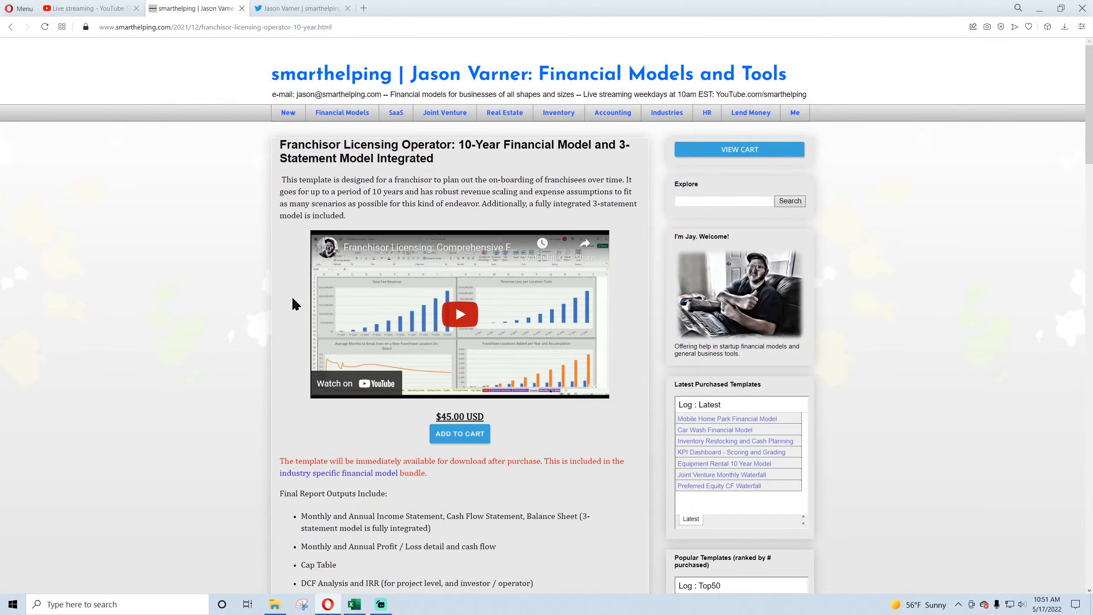
Step: Examine the Franchisor Licensing Operator template's description, its similar templates, and the ranking of popular templates
{"action": "scroll", "coordinate": [268, 297], "scroll_direction": "down", "scroll_amount": 10}
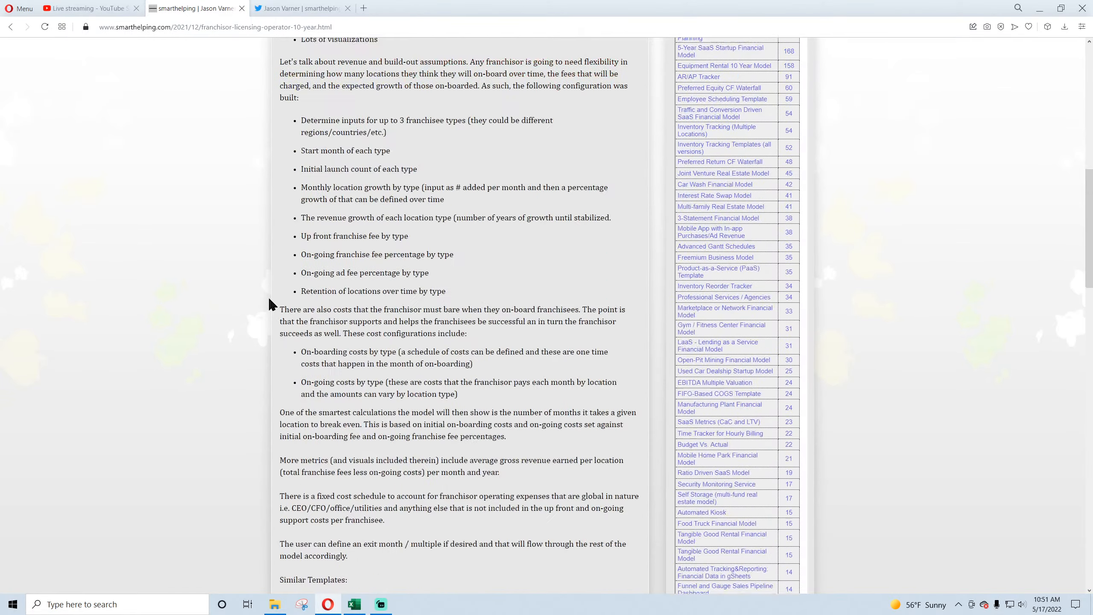
{"action": "scroll", "coordinate": [270, 299], "scroll_direction": "down", "scroll_amount": 5}
{"action": "scroll", "coordinate": [268, 295], "scroll_direction": "up", "scroll_amount": 5}
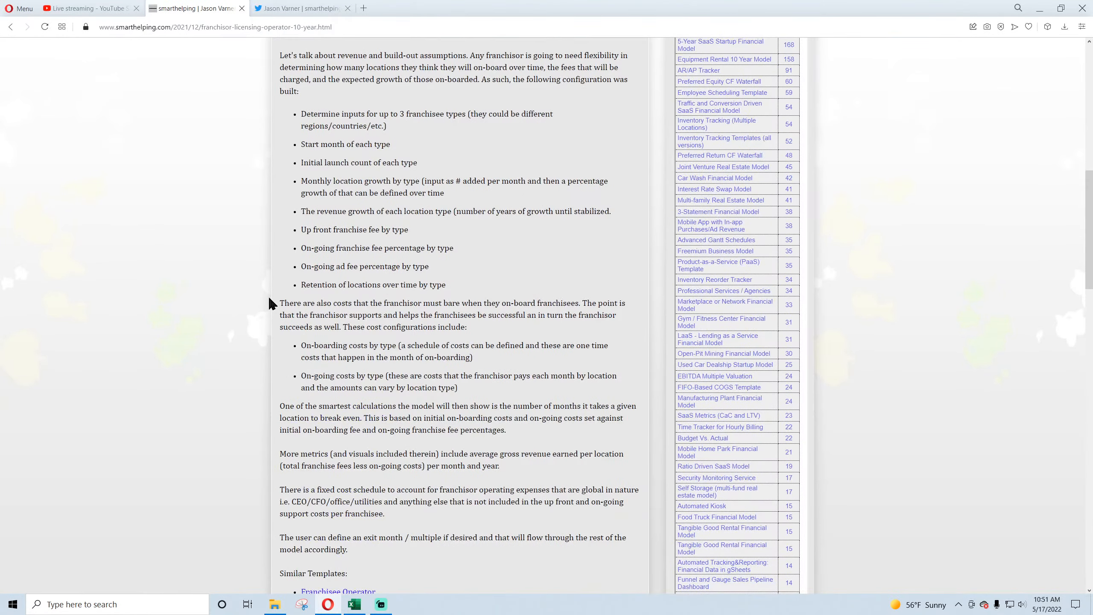
{"action": "scroll", "coordinate": [268, 296], "scroll_direction": "down", "scroll_amount": 5}
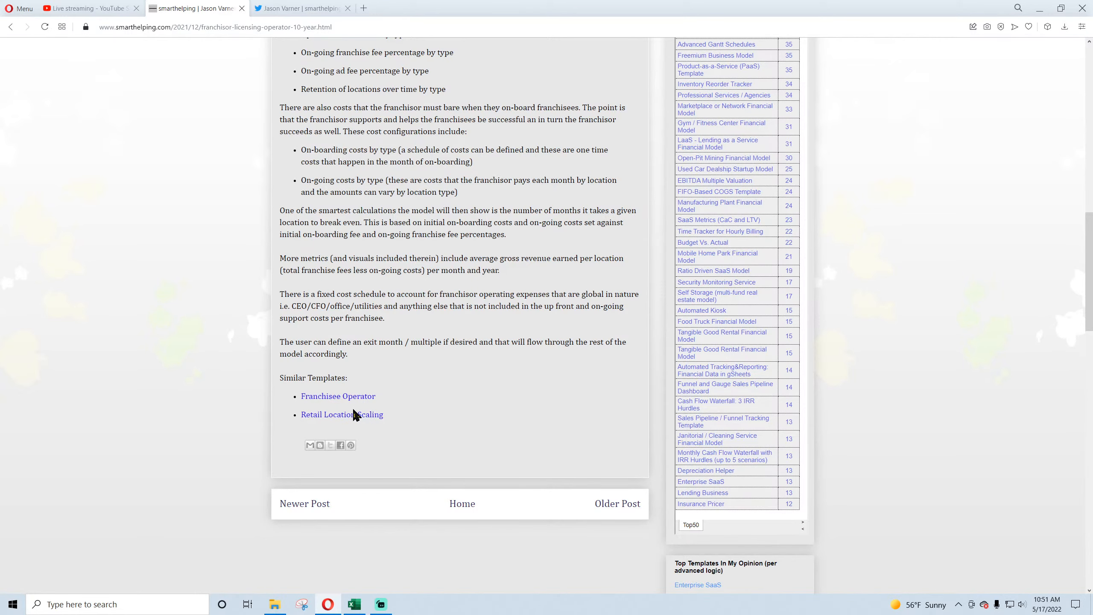
{"action": "scroll", "coordinate": [625, 404], "scroll_direction": "up", "scroll_amount": 10}
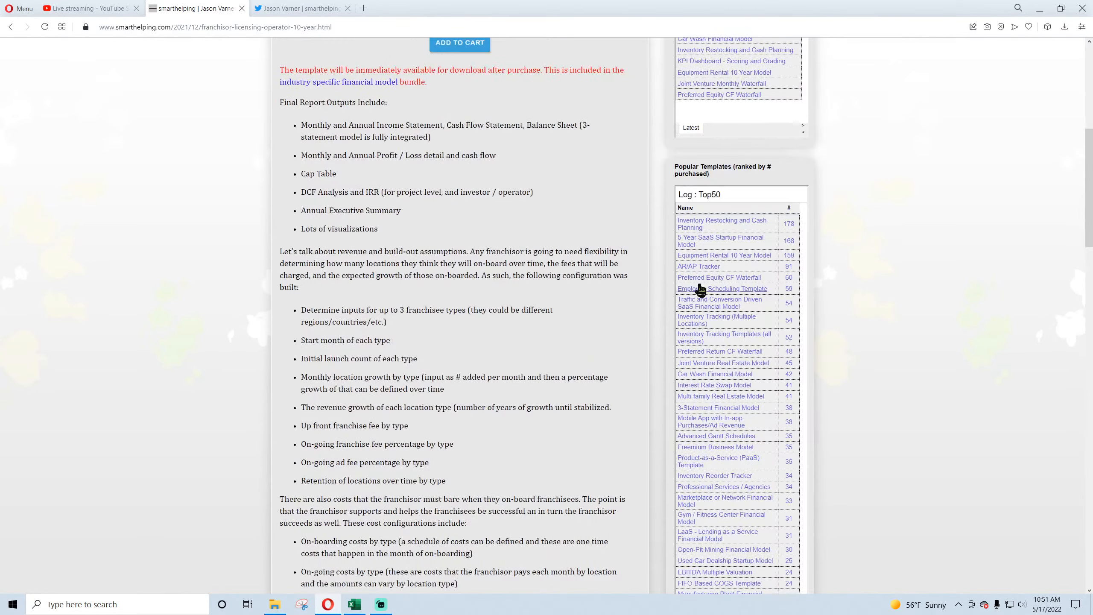
{"action": "scroll", "coordinate": [708, 403], "scroll_direction": "down", "scroll_amount": 10}
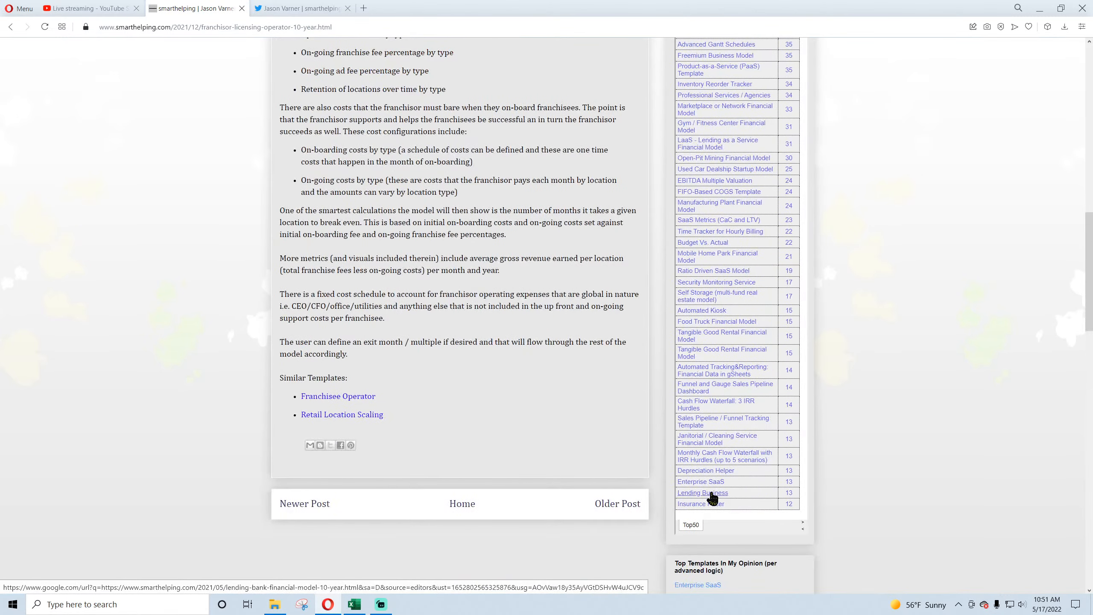
{"action": "scroll", "coordinate": [439, 338], "scroll_direction": "up", "scroll_amount": 15}
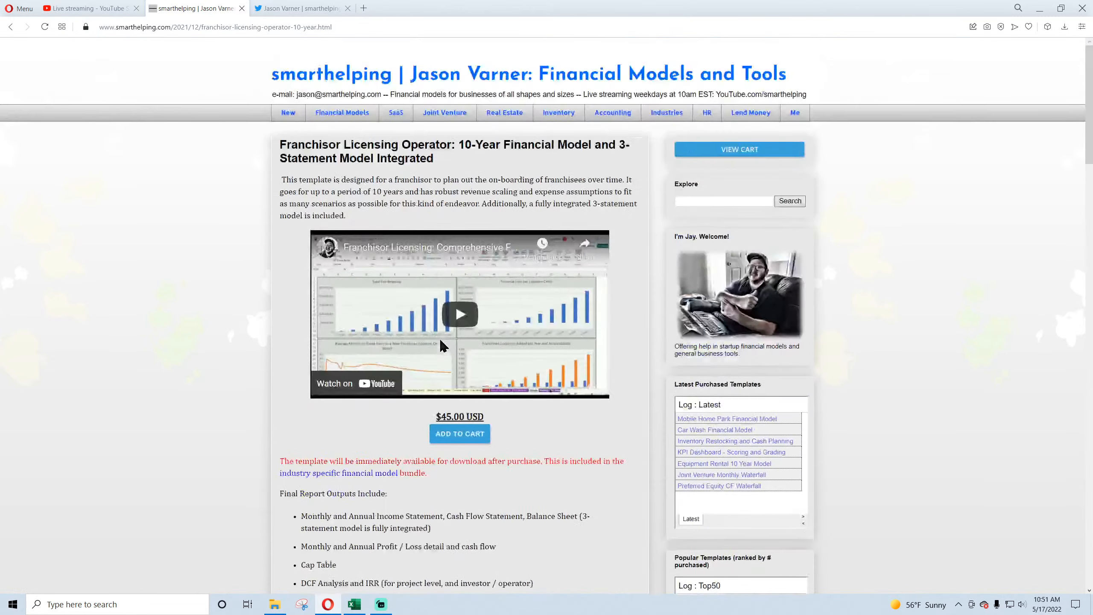